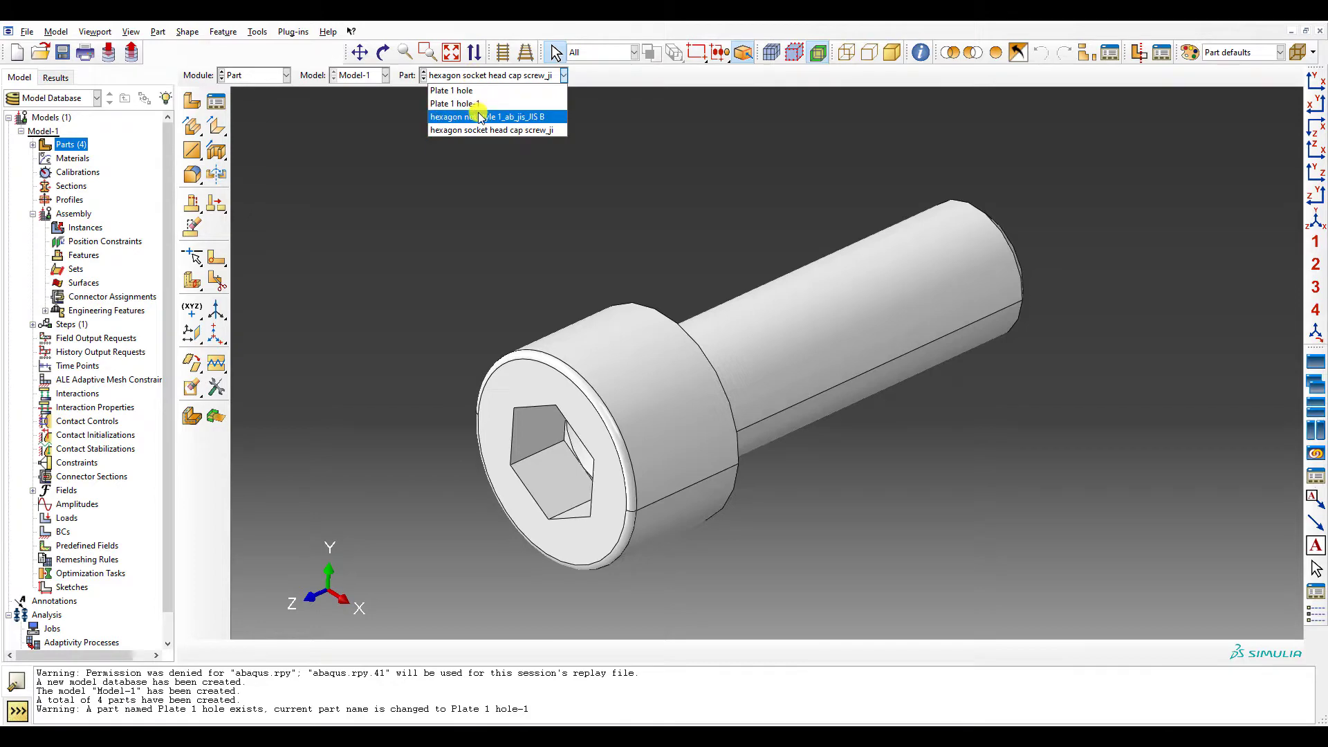
- Look over the hexagon nut and both single-hole plate parts one after another
click(478, 116)
ctrl+alt+drag(681, 369, 583, 483)
ctrl+alt+drag(483, 100, 492, 82)
click(493, 76)
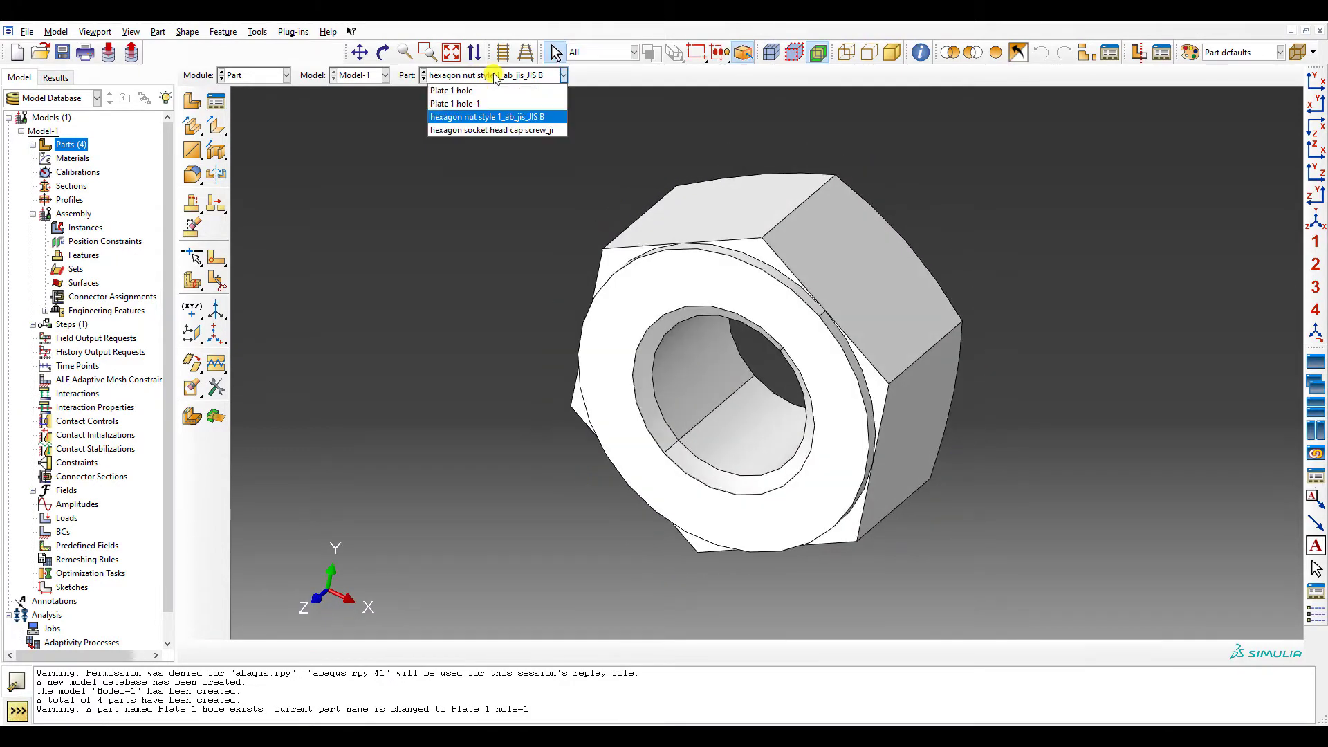
click(483, 88)
click(485, 77)
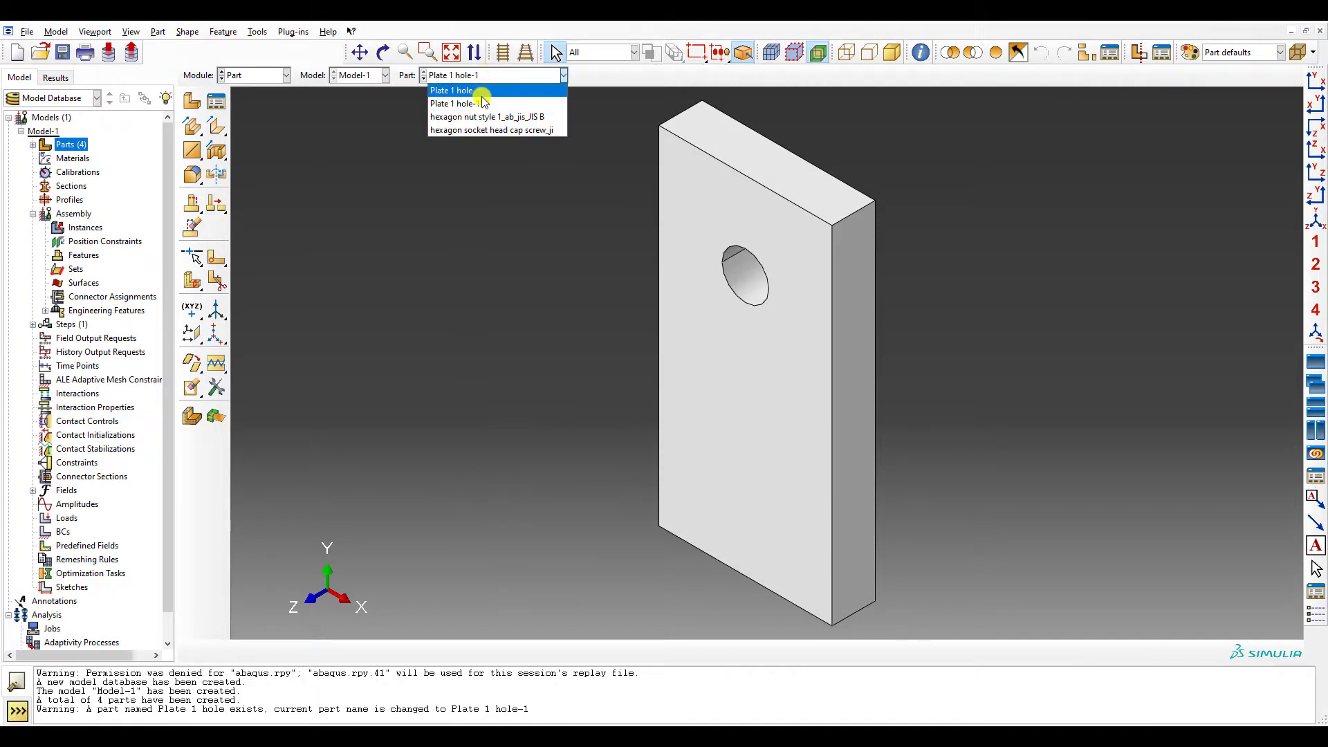
click(463, 98)
- Preview all four parts together in the assembly as independent (mesh on instance) instances without creating them
click(32, 144)
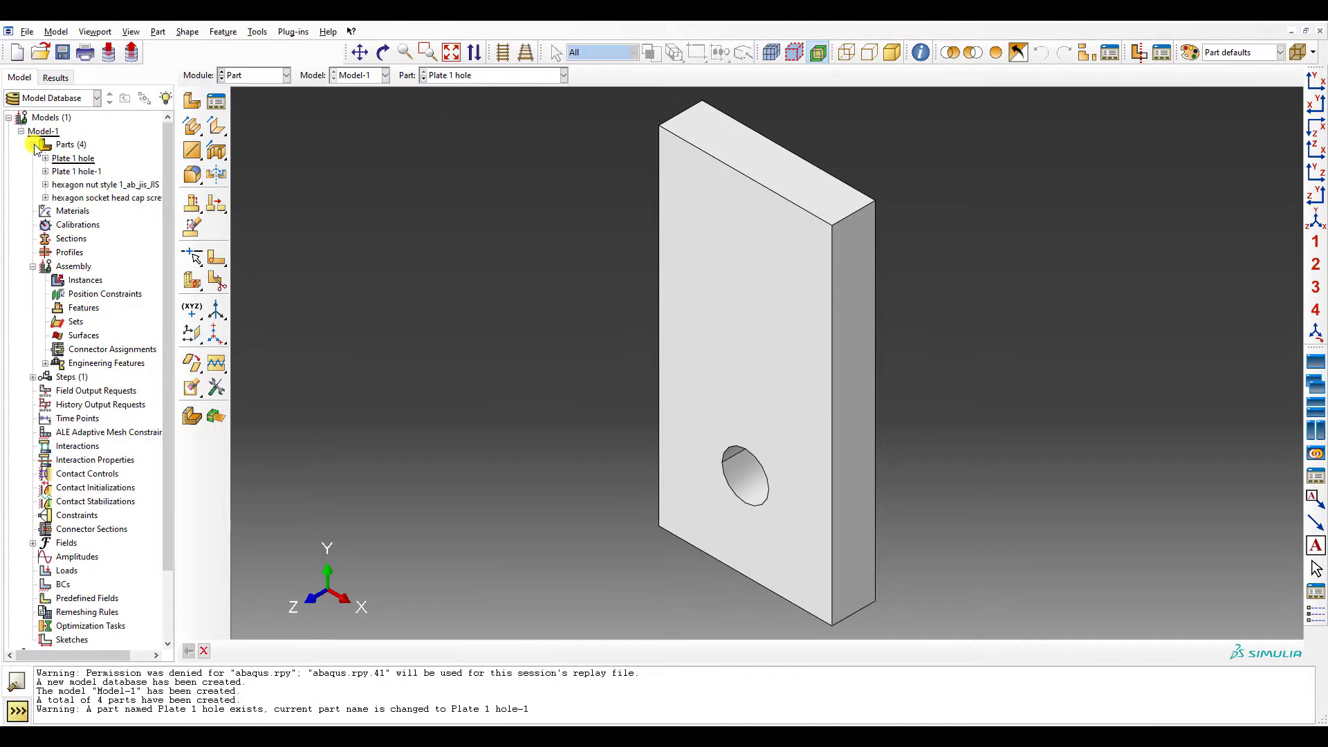
double_click(83, 280)
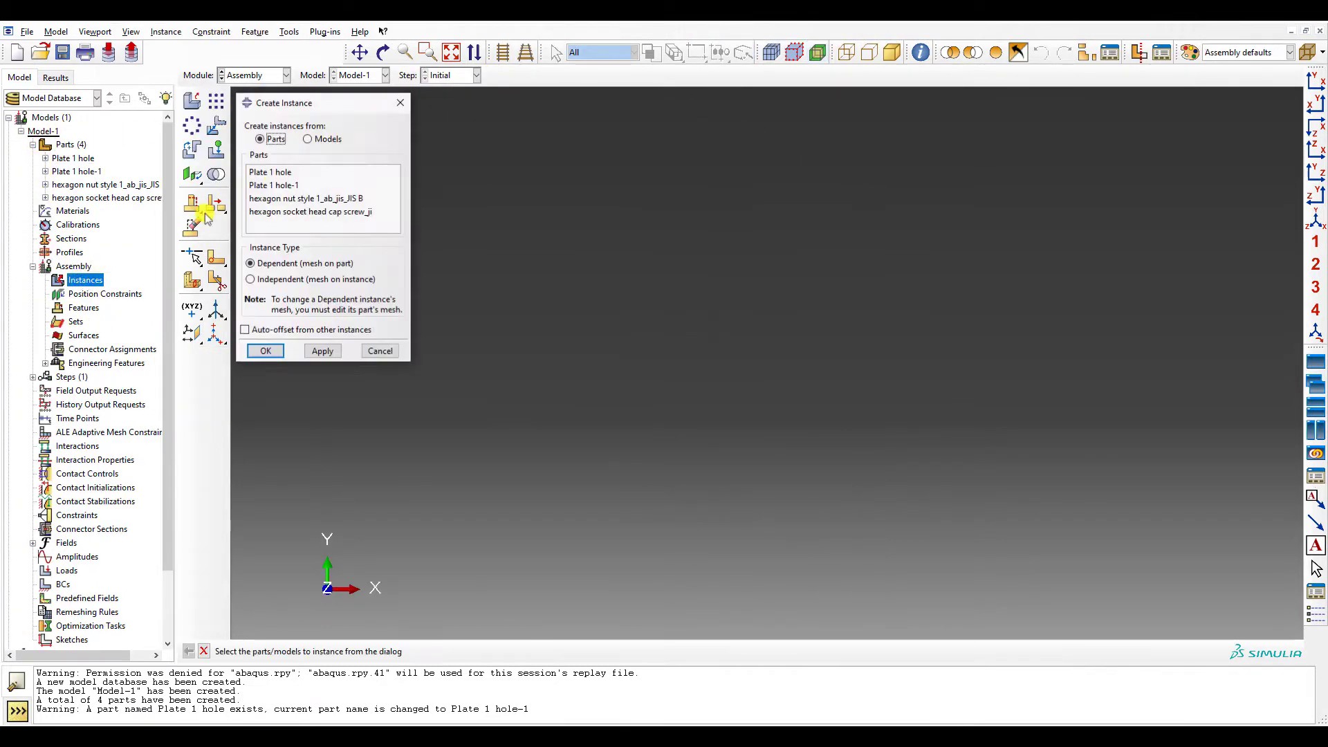
click(285, 173)
shift+click(292, 212)
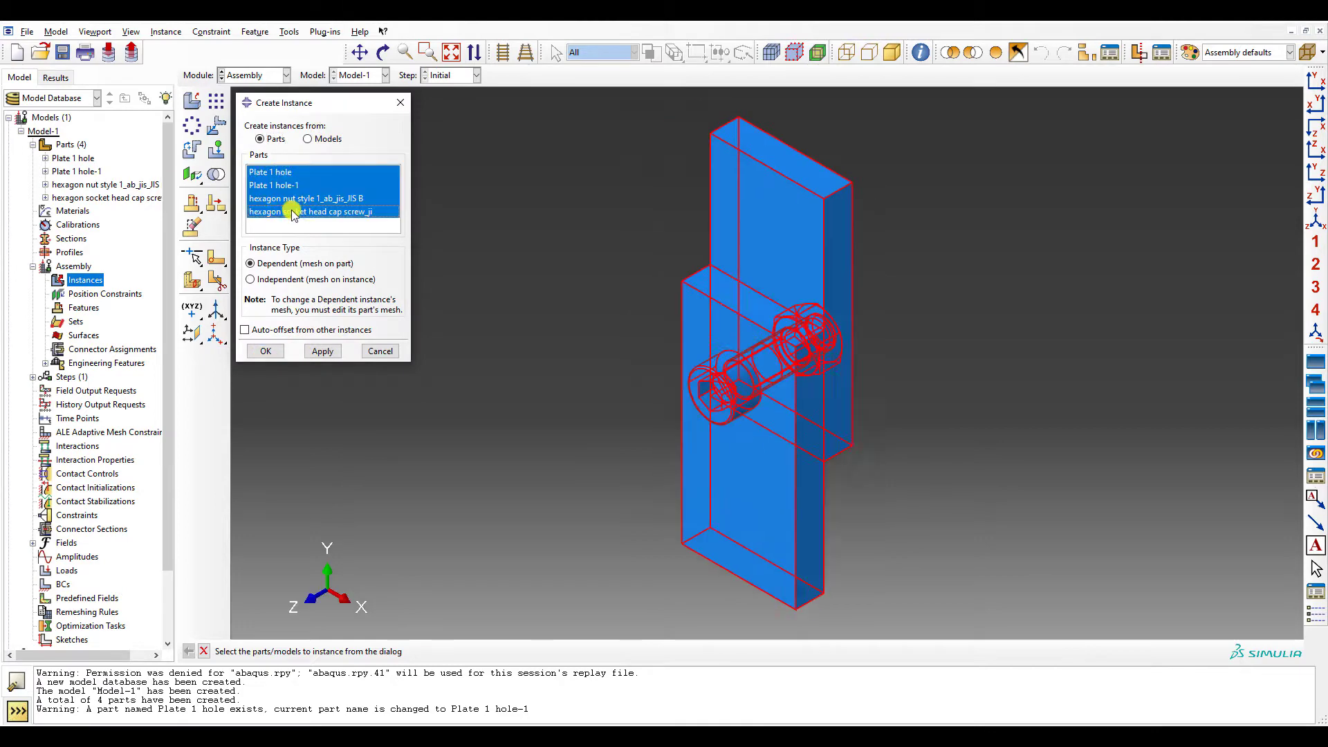
click(289, 280)
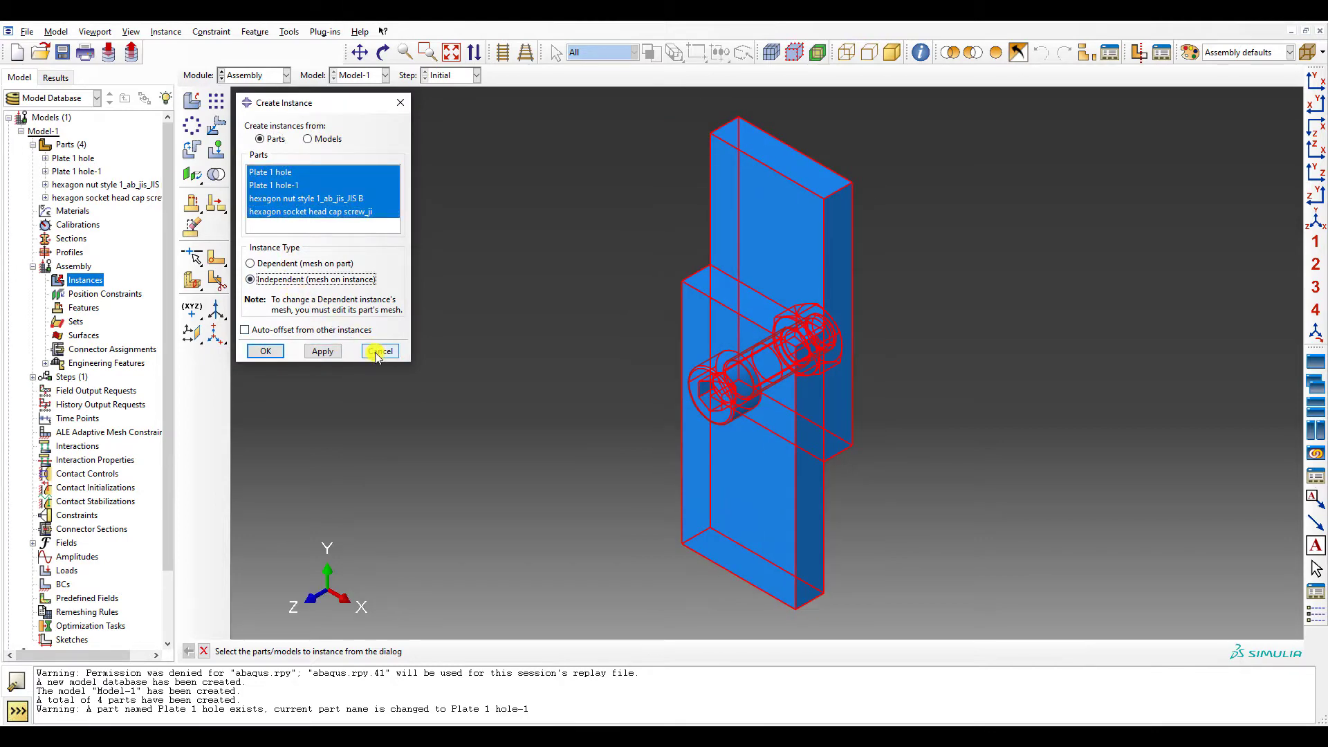
ctrl+alt+drag(375, 353, 391, 199)
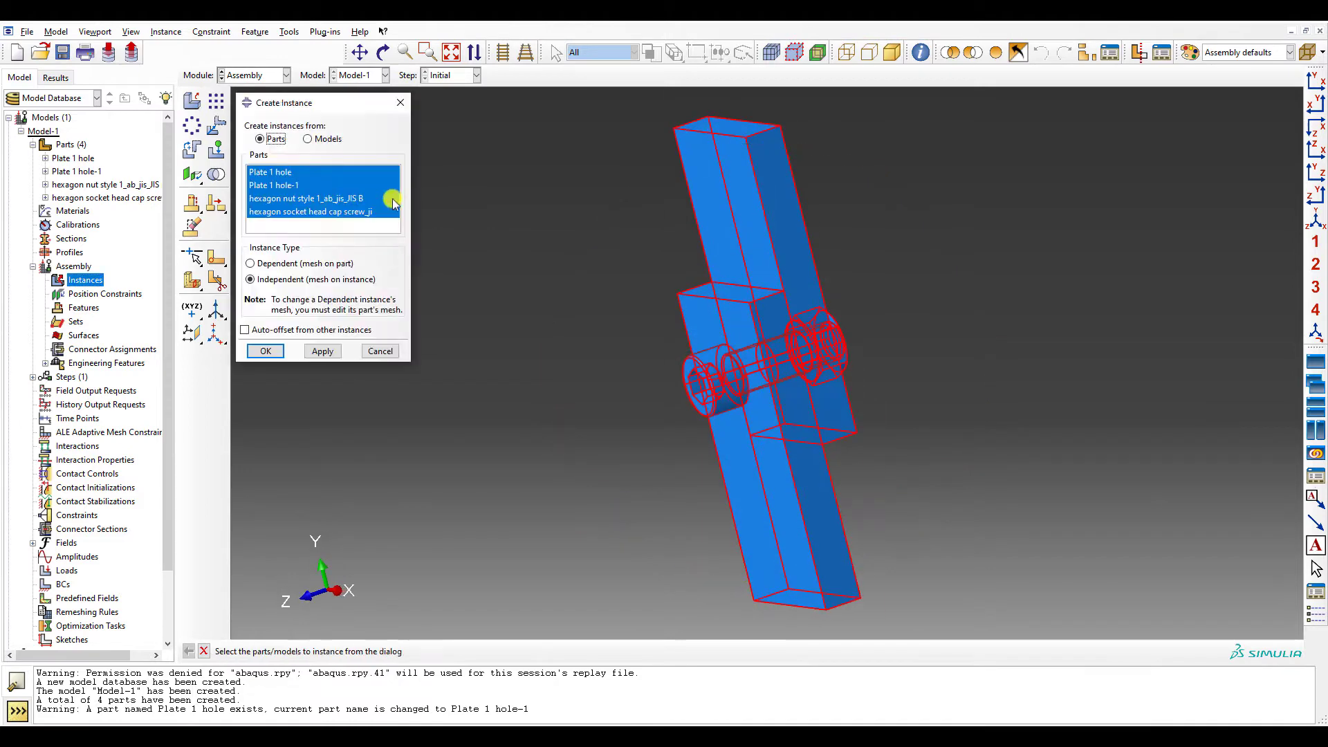
click(403, 105)
- Rename the hexagon nut part as hexnut
click(90, 185)
right_click(83, 185)
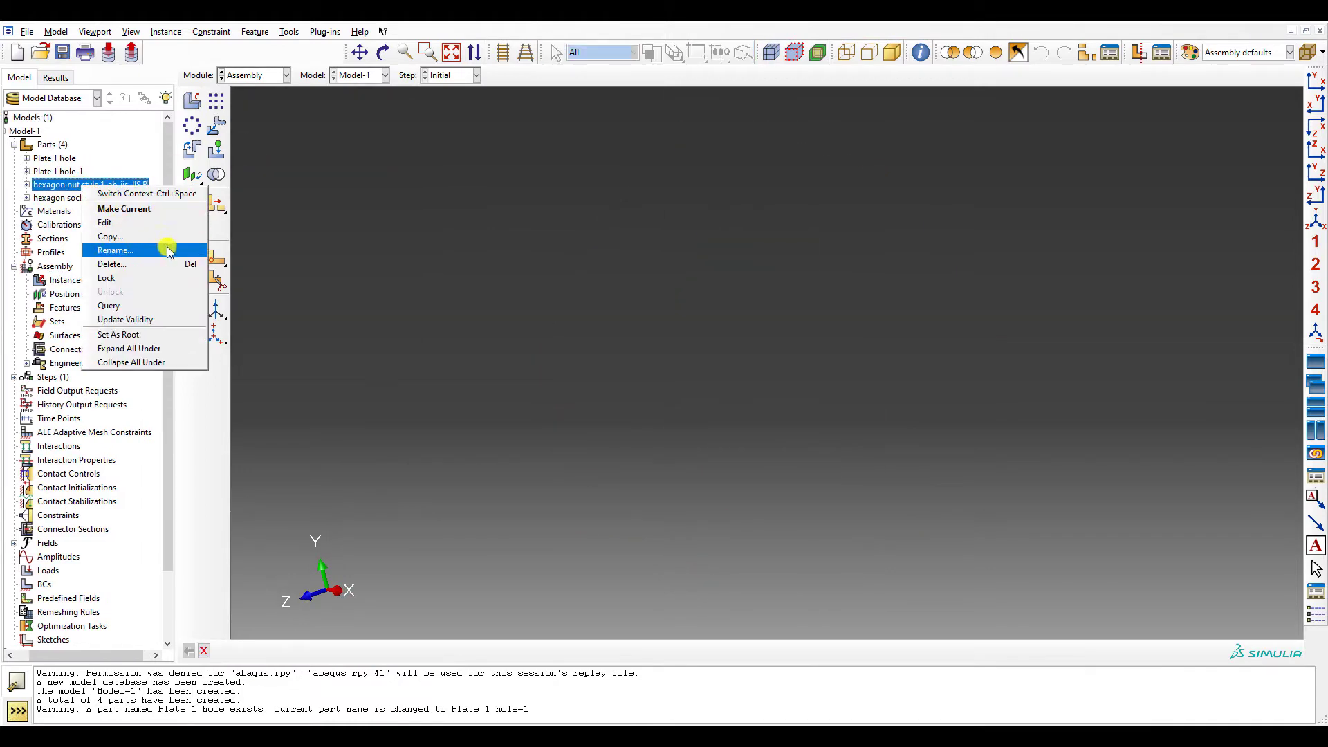
double_click(50, 184)
right_click(75, 185)
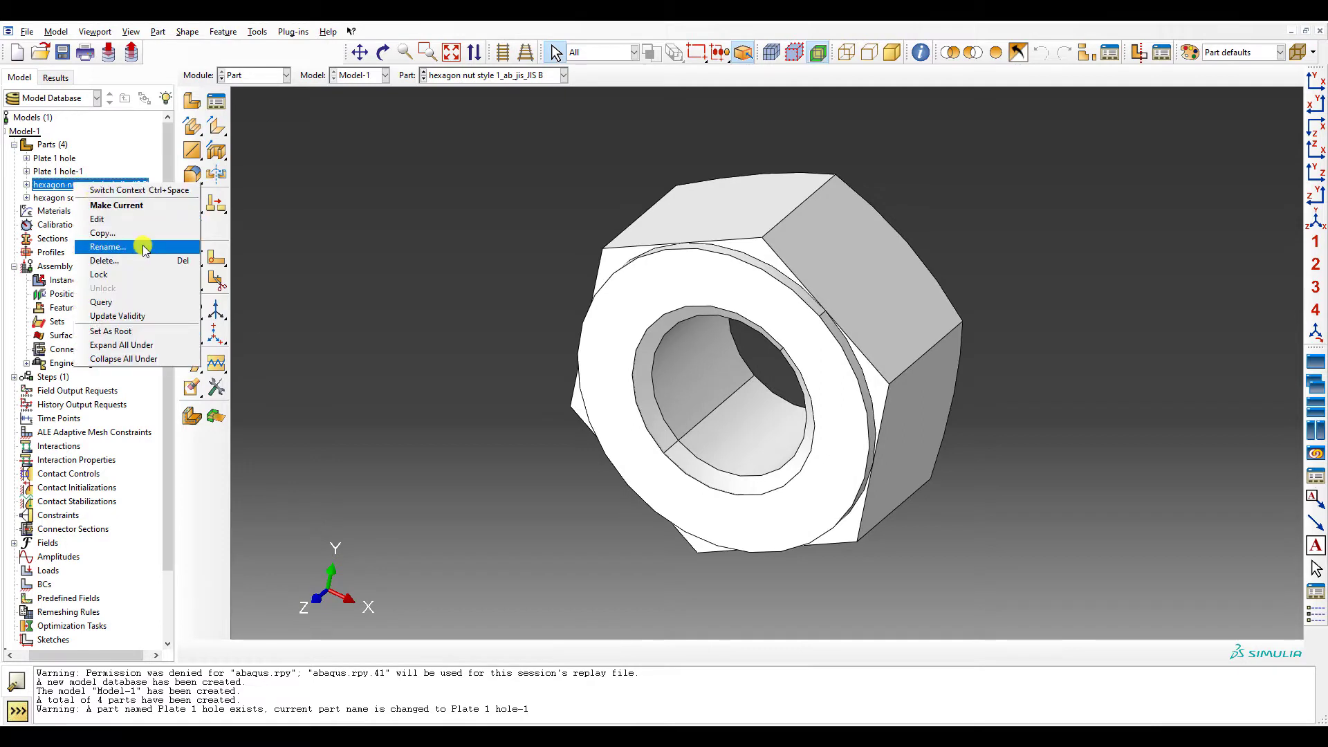
click(108, 247)
drag(96, 84, 783, 353)
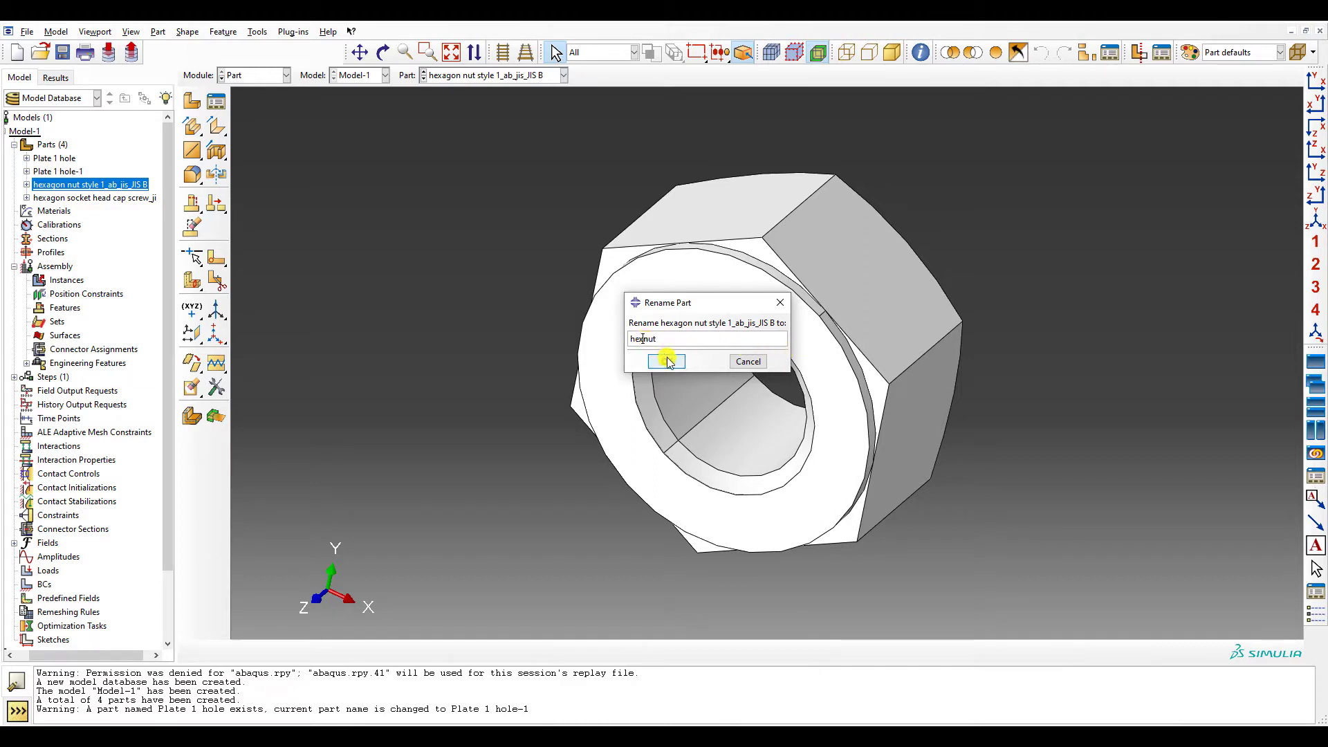
click(667, 361)
- Rename the hexagon socket head cap screw part as hexscrew
right_click(57, 185)
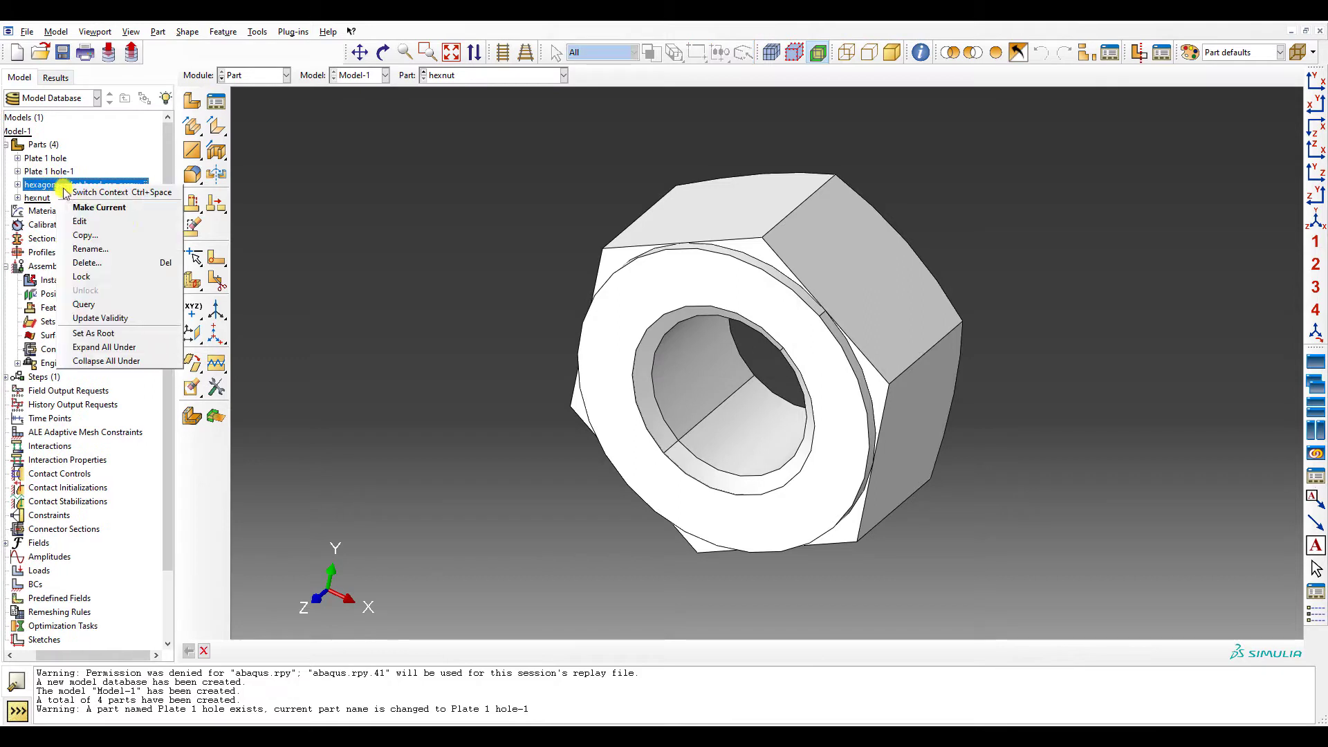
key(Down)
key(Down)
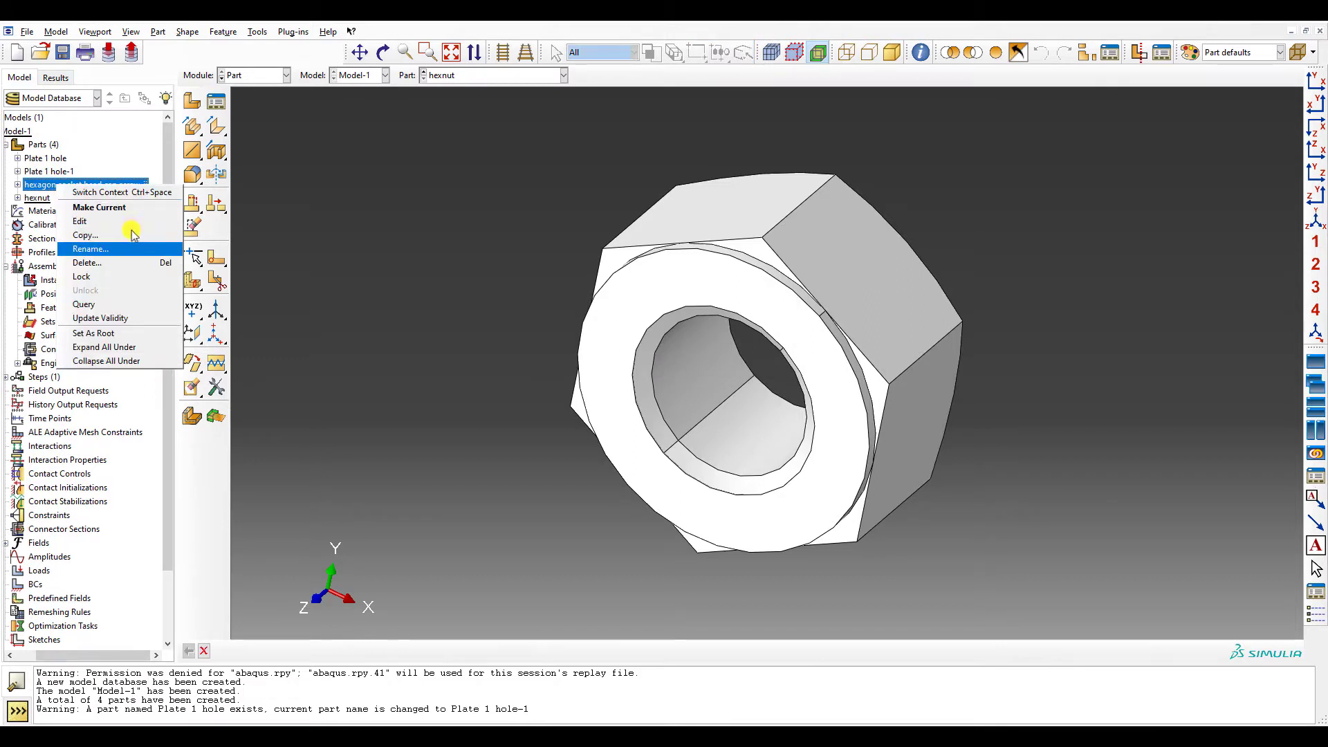
click(131, 251)
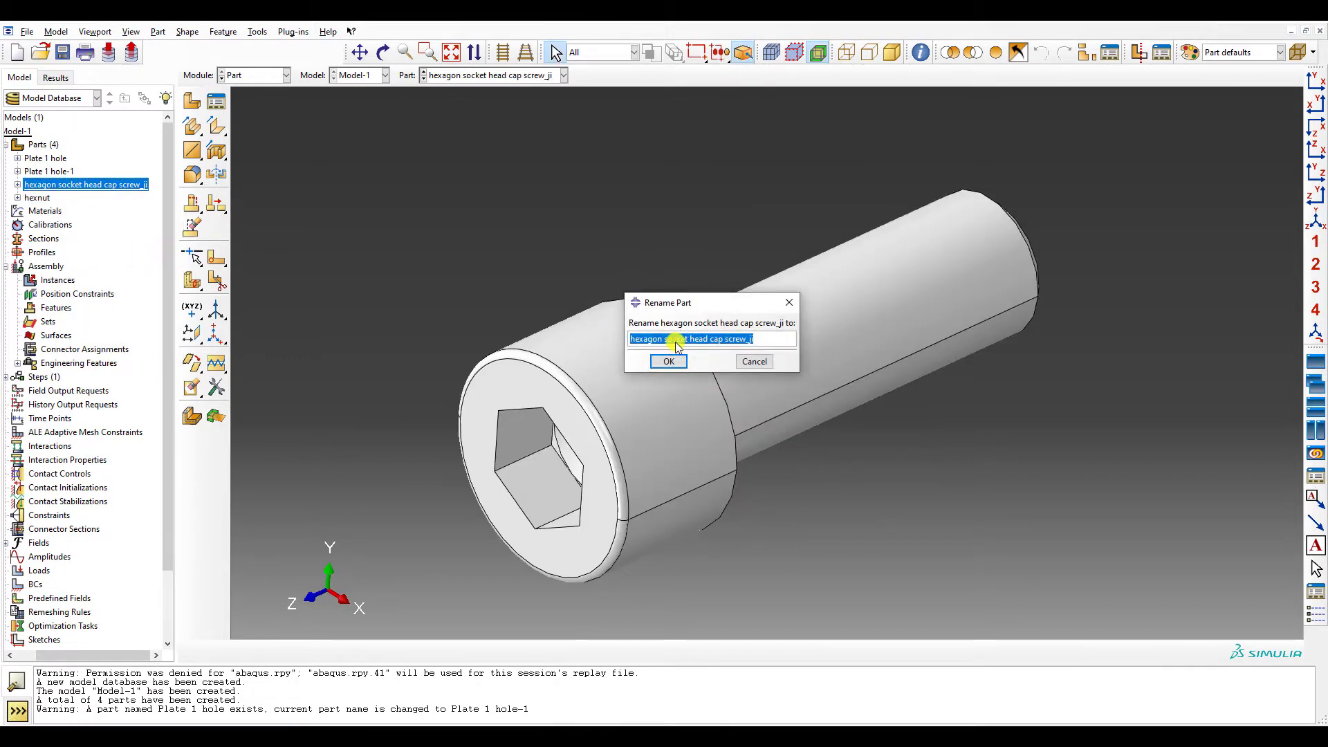
click(682, 341)
key(BackSpace)
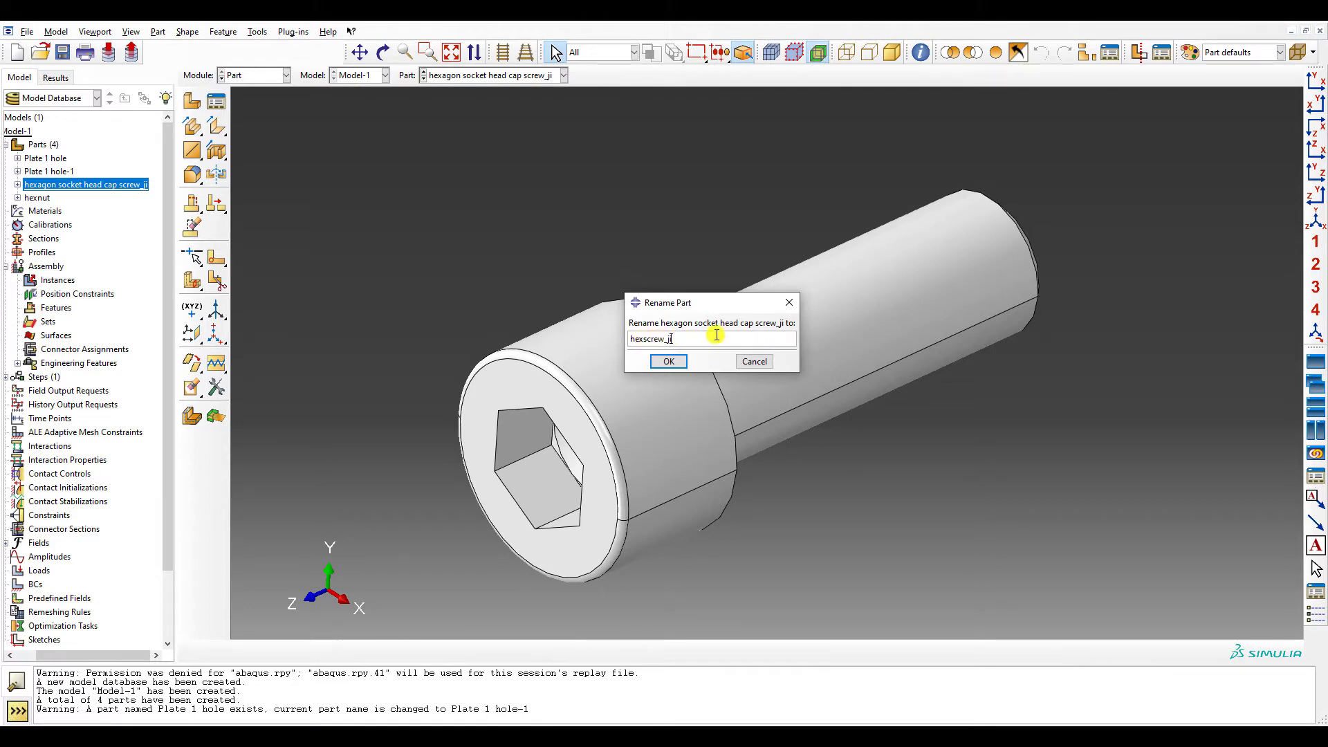
click(671, 362)
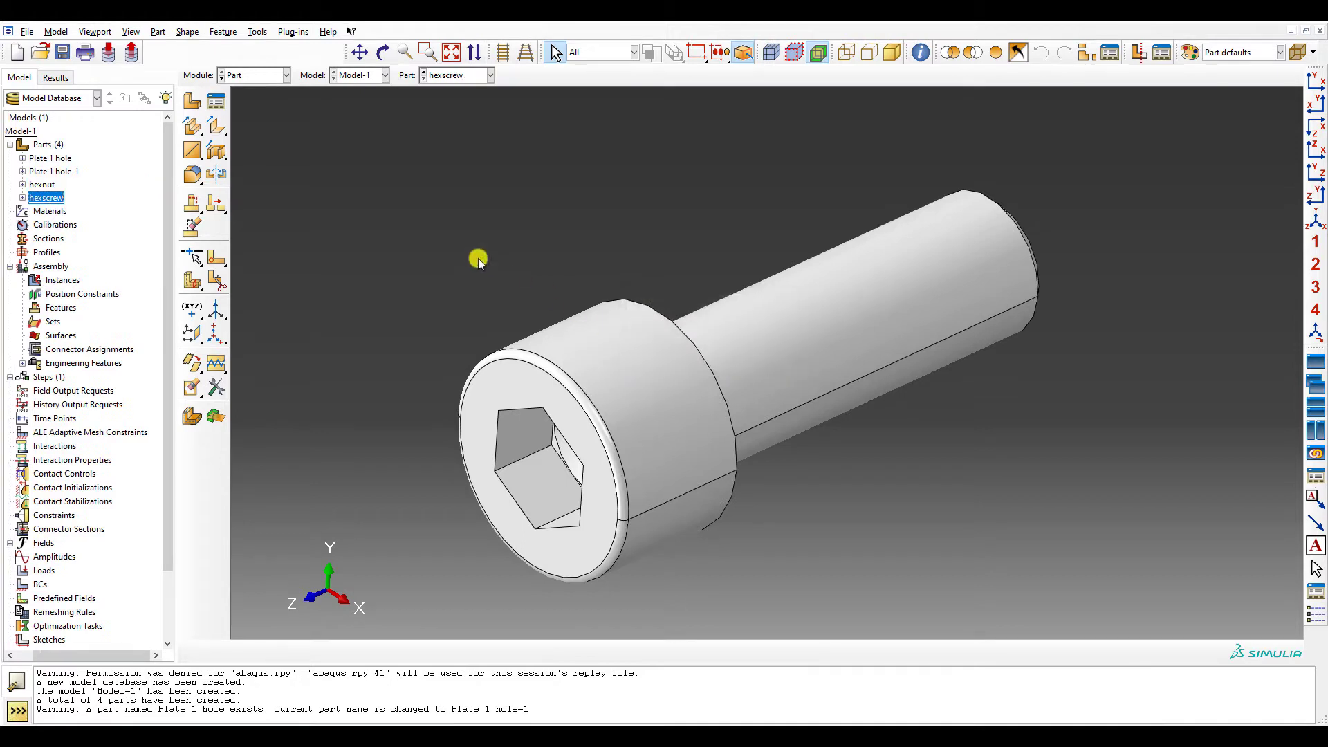
- Delete the duplicate plate part Plate 1 hole-1 from the model
double_click(53, 171)
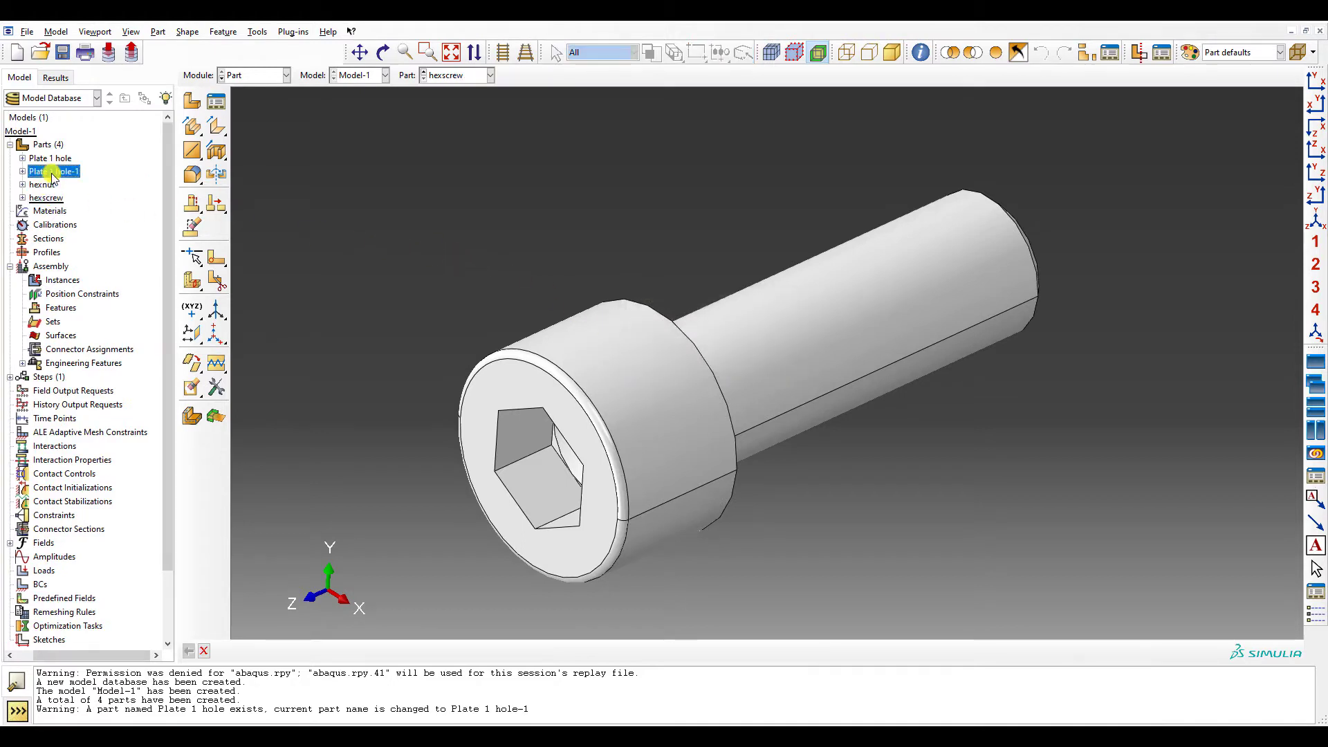
key(Delete)
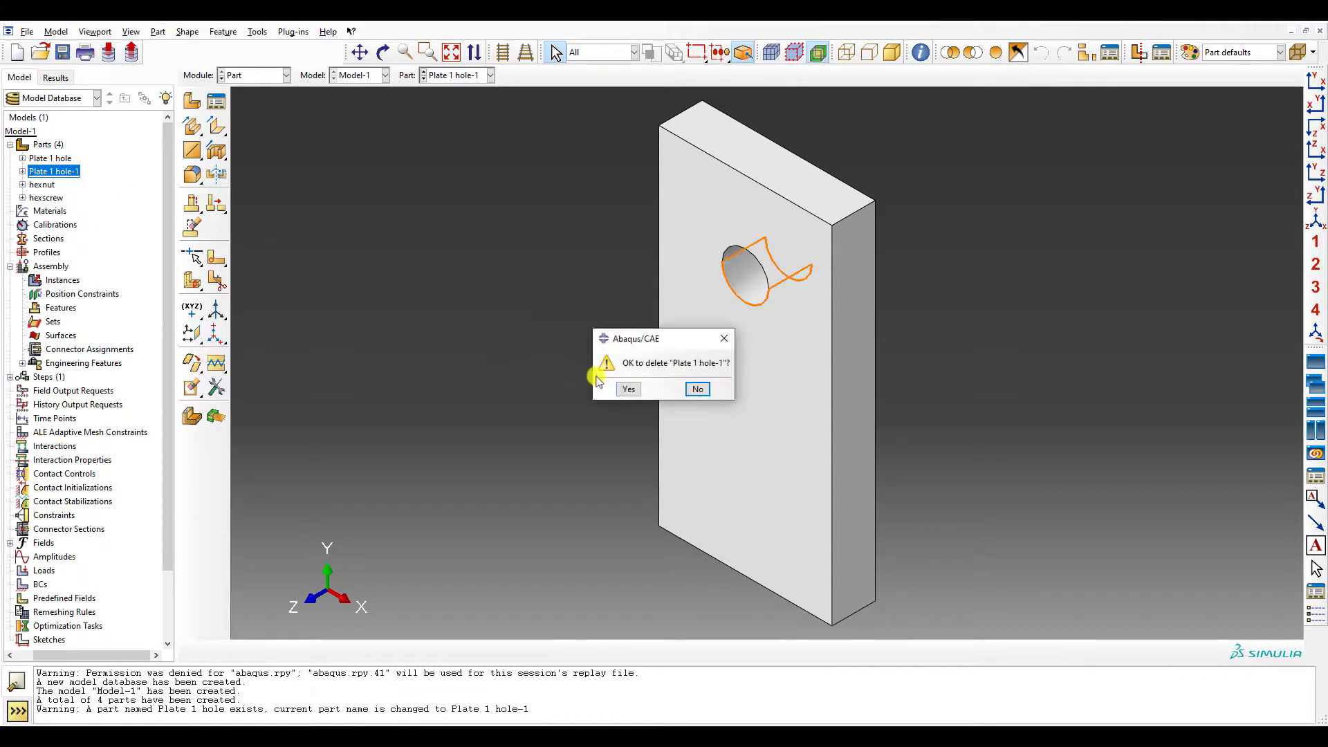
click(622, 390)
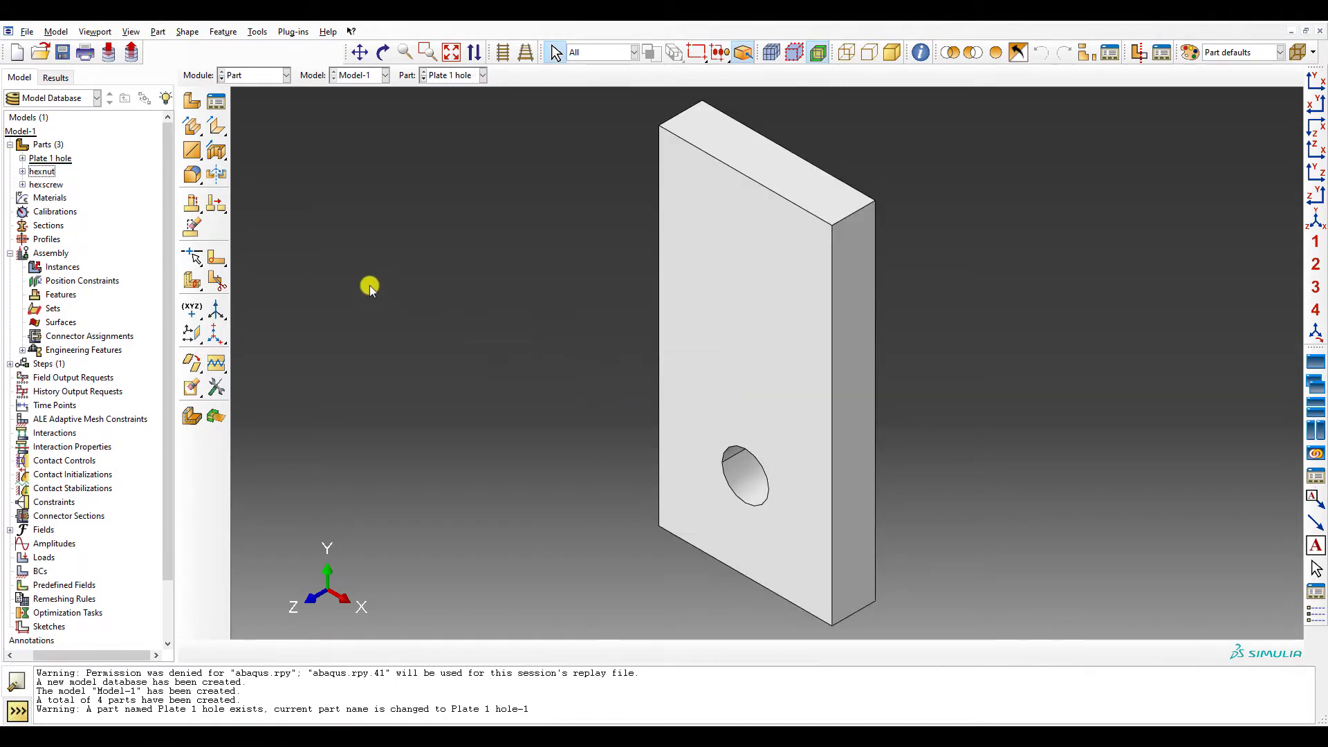
- Rename the part Plate 1 hole as Plate
click(58, 164)
right_click(58, 163)
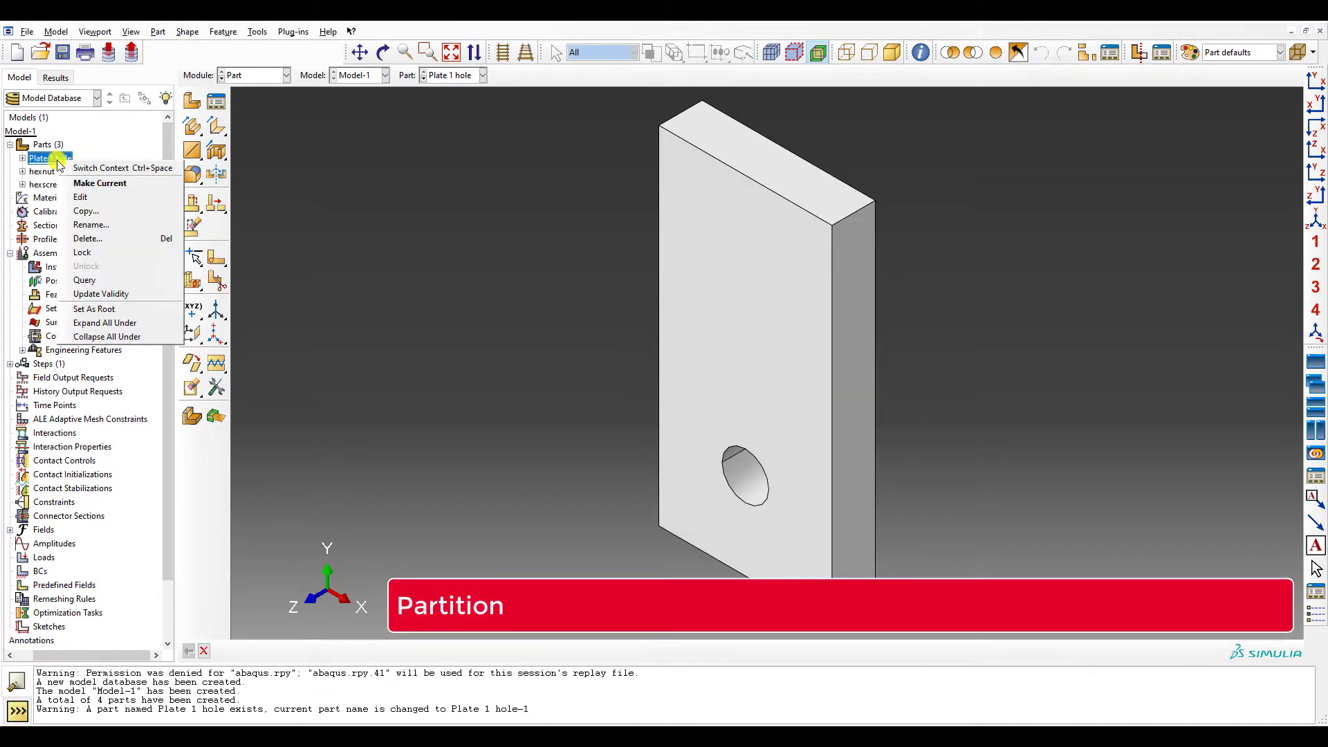
key(Up)
key(Up)
key(Up)
key(Up)
key(Up)
key(Up)
key(Up)
key(Up)
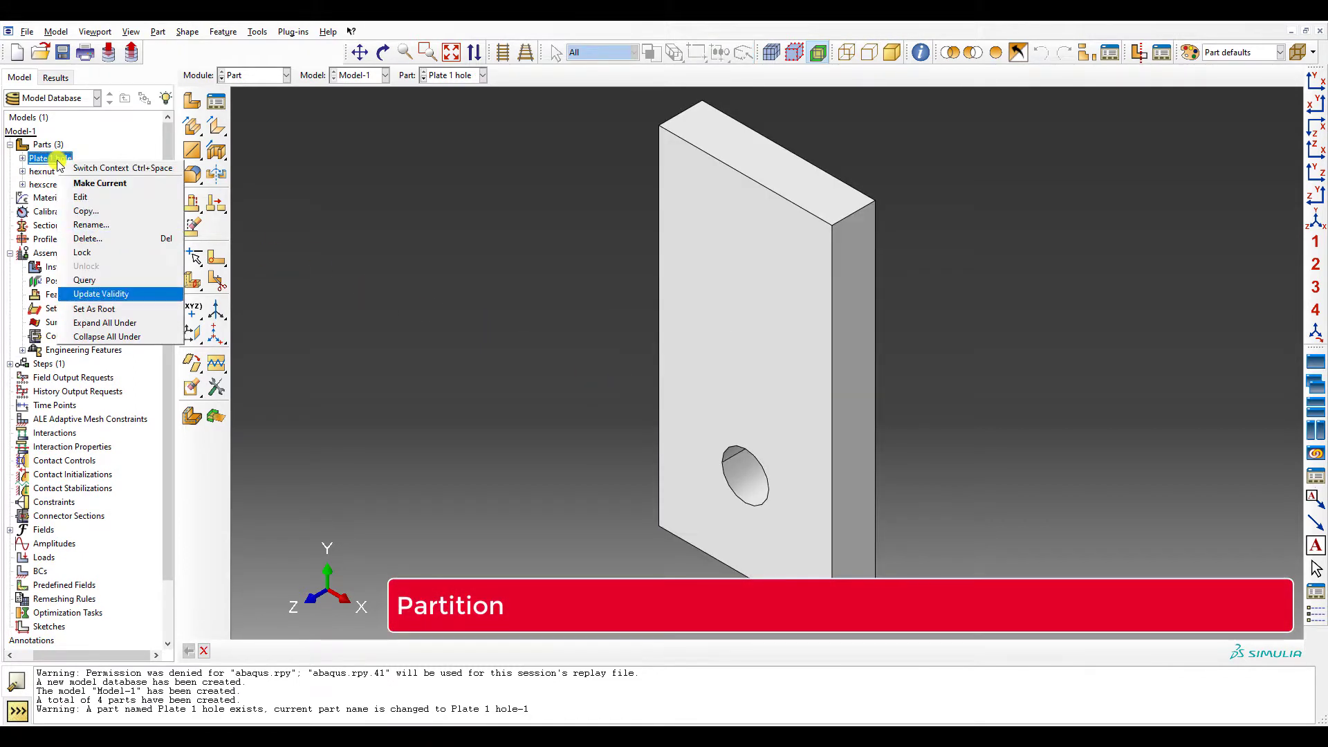
click(138, 225)
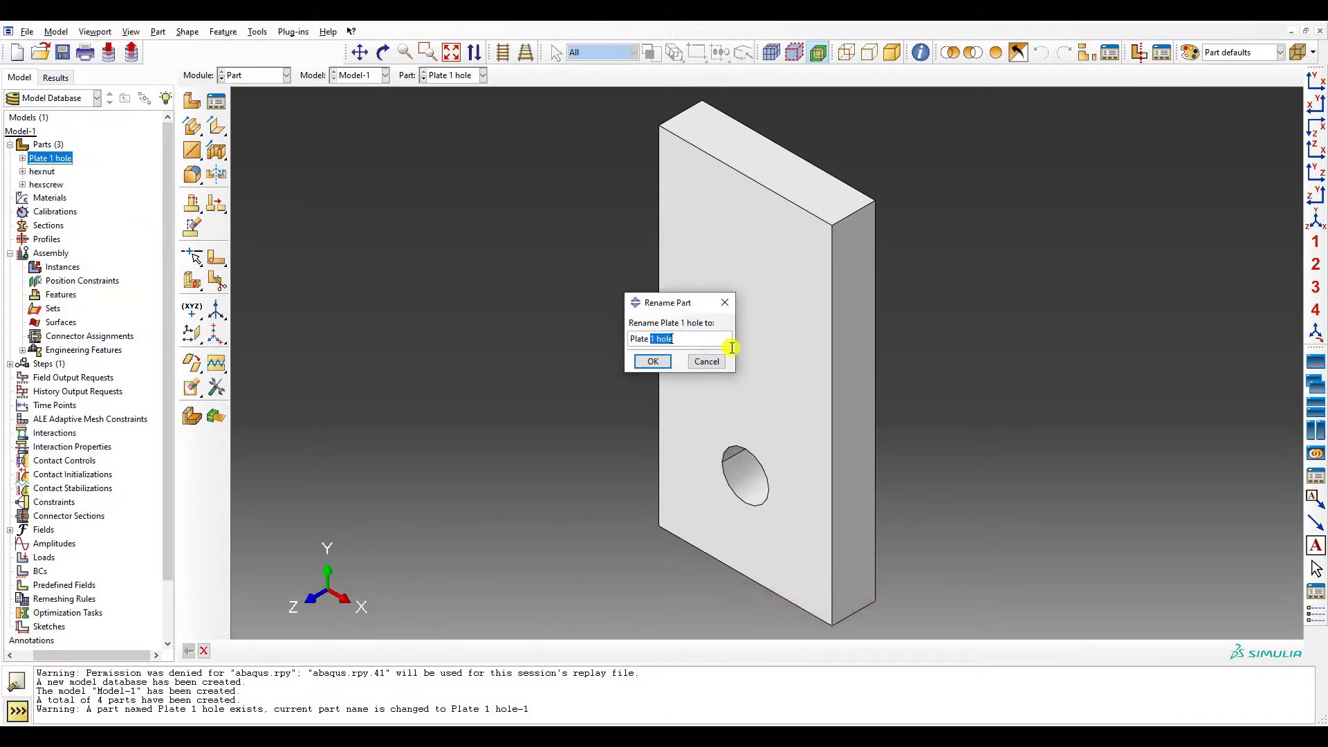
click(661, 362)
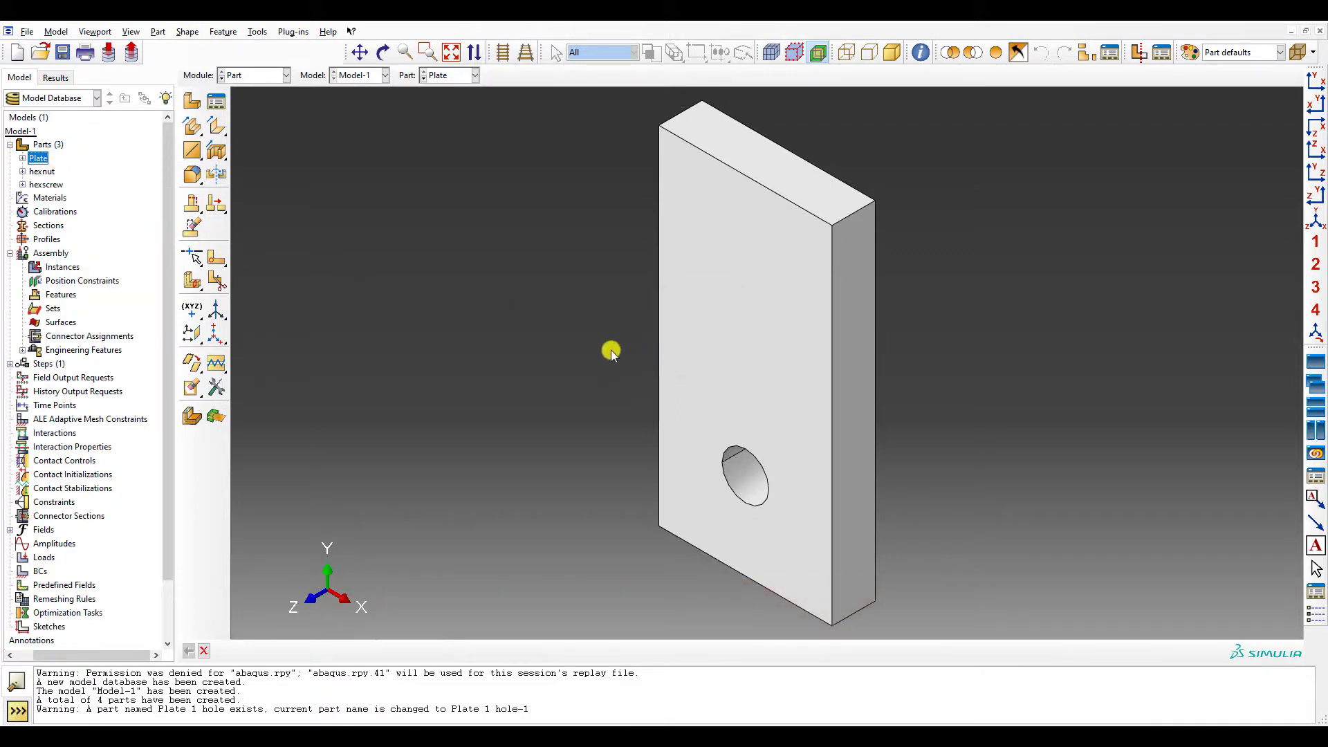
- Open a face partition sketch on the plate's front face, oriented by one of its long edges
click(193, 282)
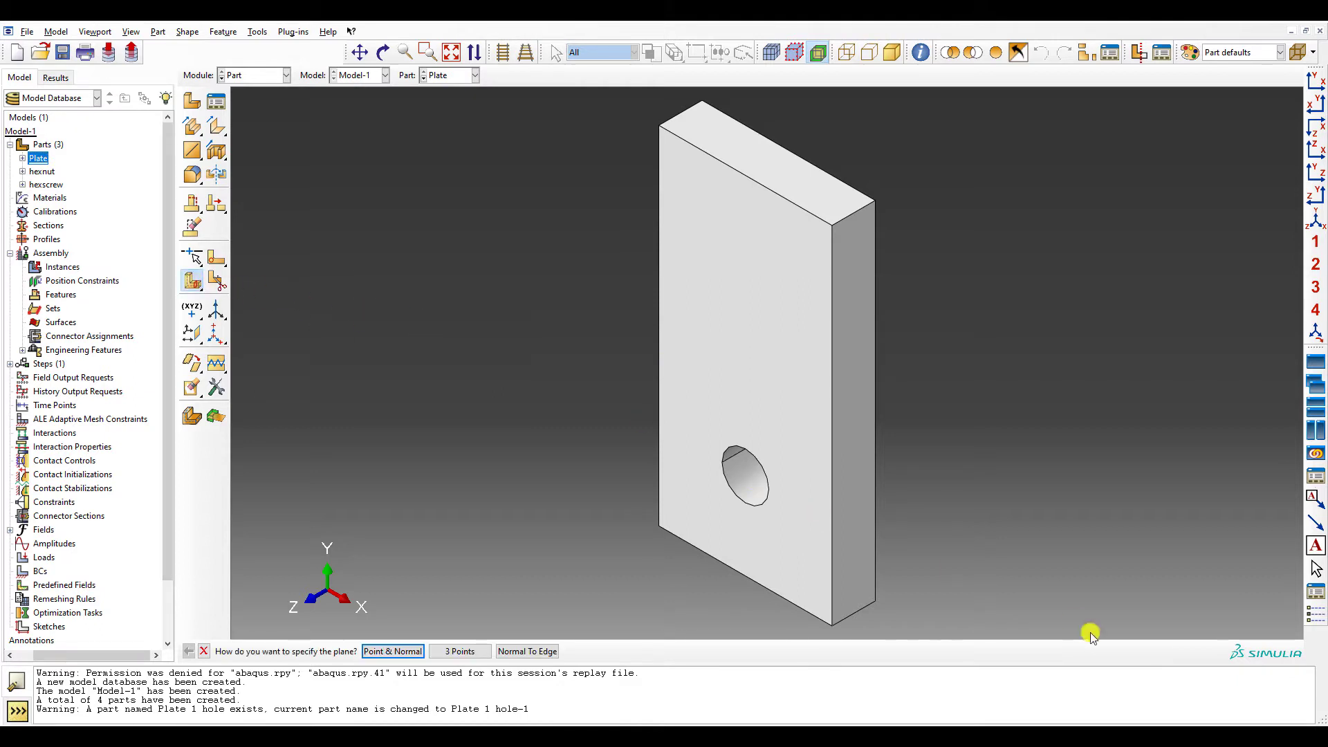
click(460, 651)
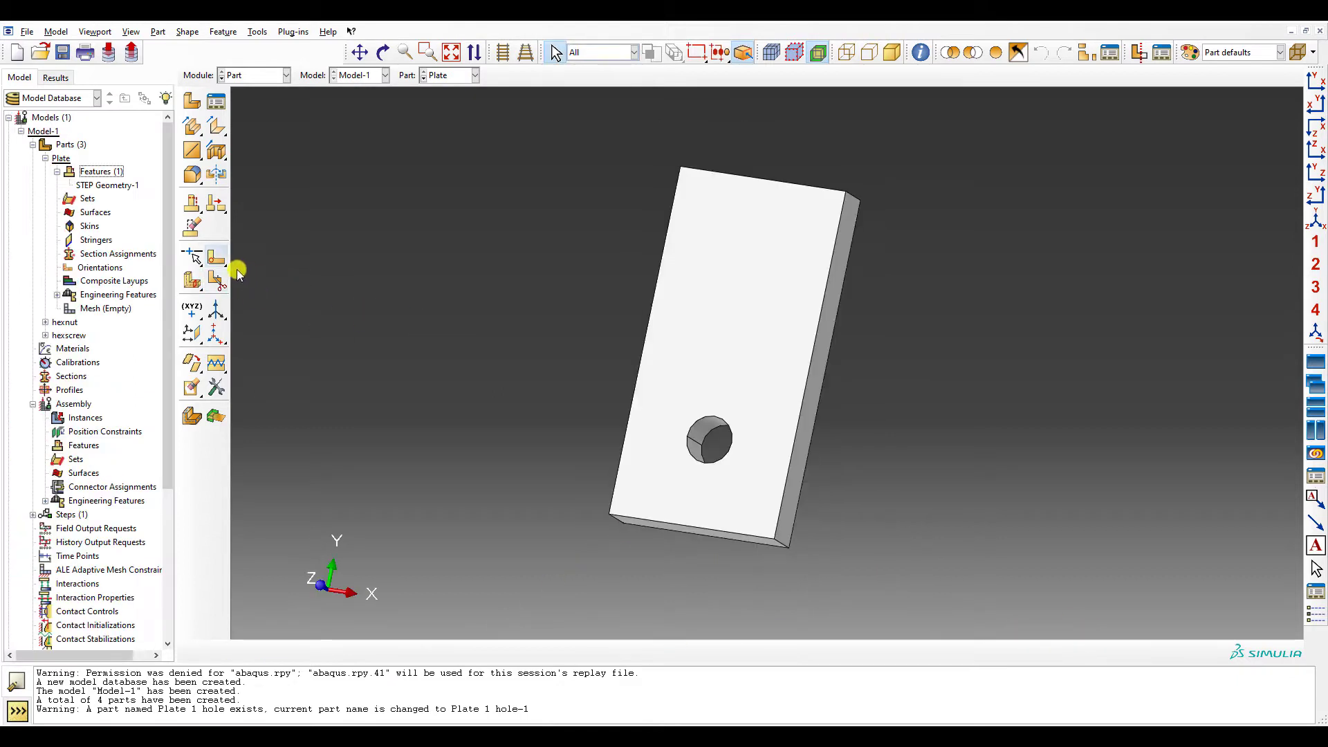
click(217, 258)
click(677, 334)
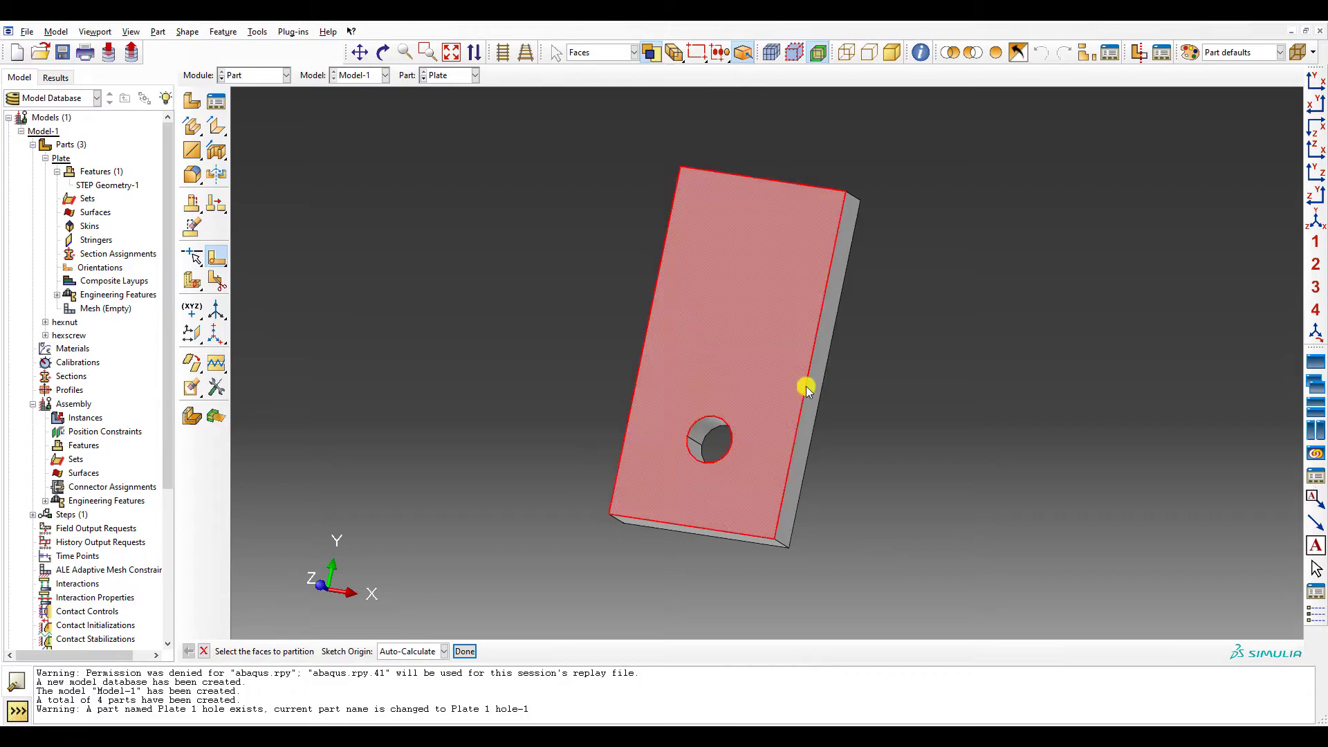
click(806, 389)
click(465, 652)
click(803, 394)
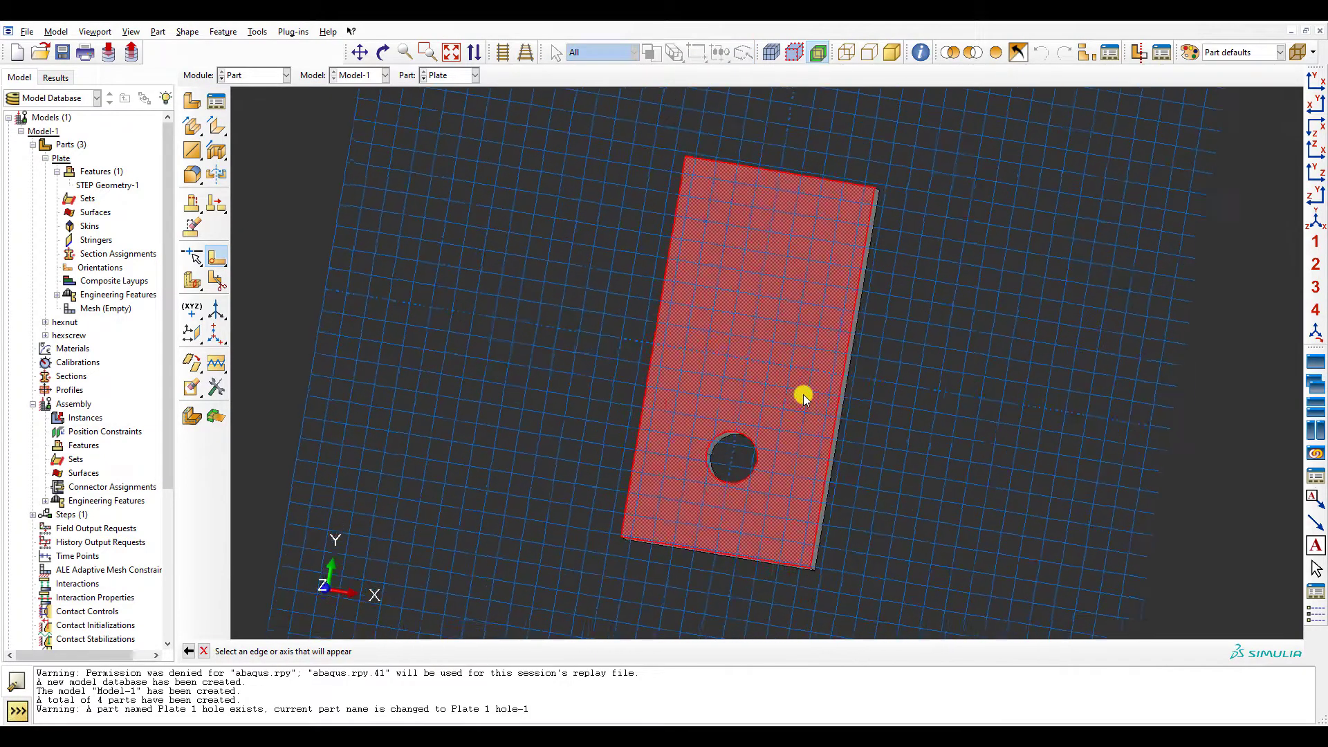
- Add a horizontal construction line through the hole's centre and sketch a concentric circle of about 9 radius around the hole
click(192, 126)
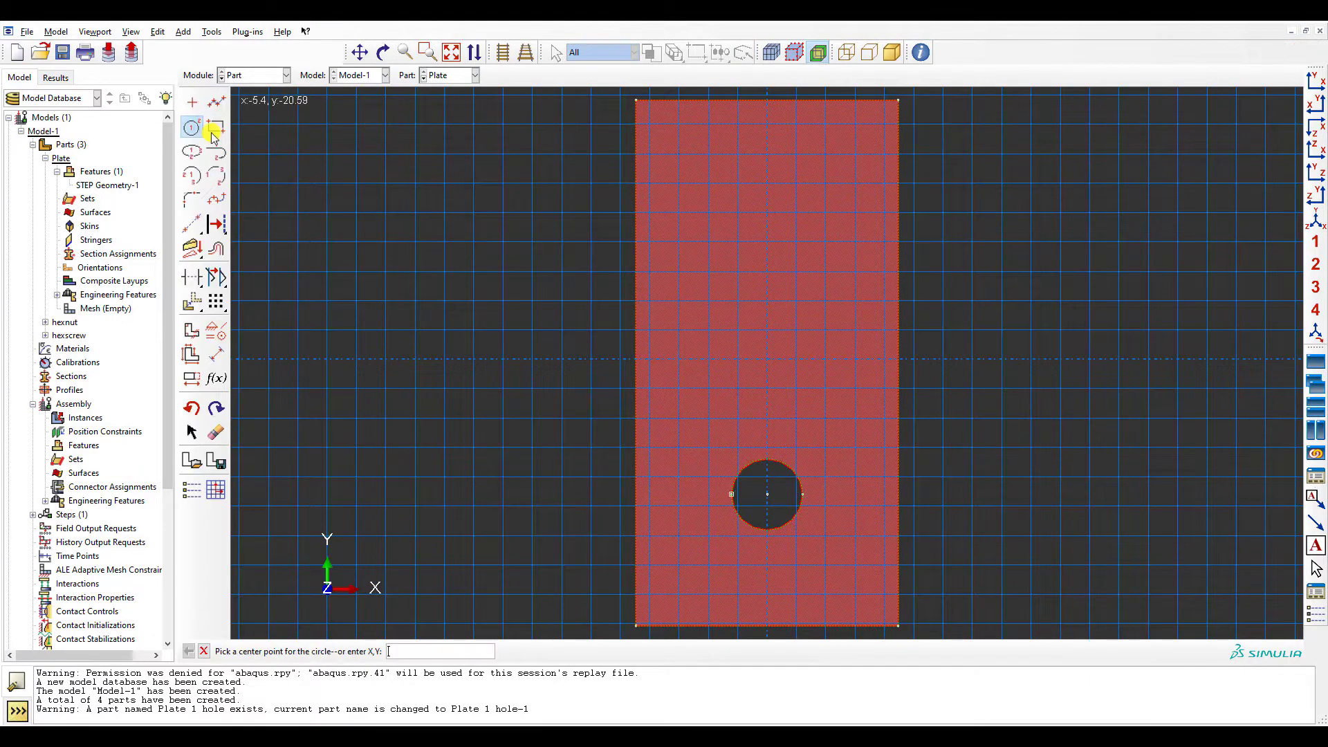
drag(194, 225, 211, 223)
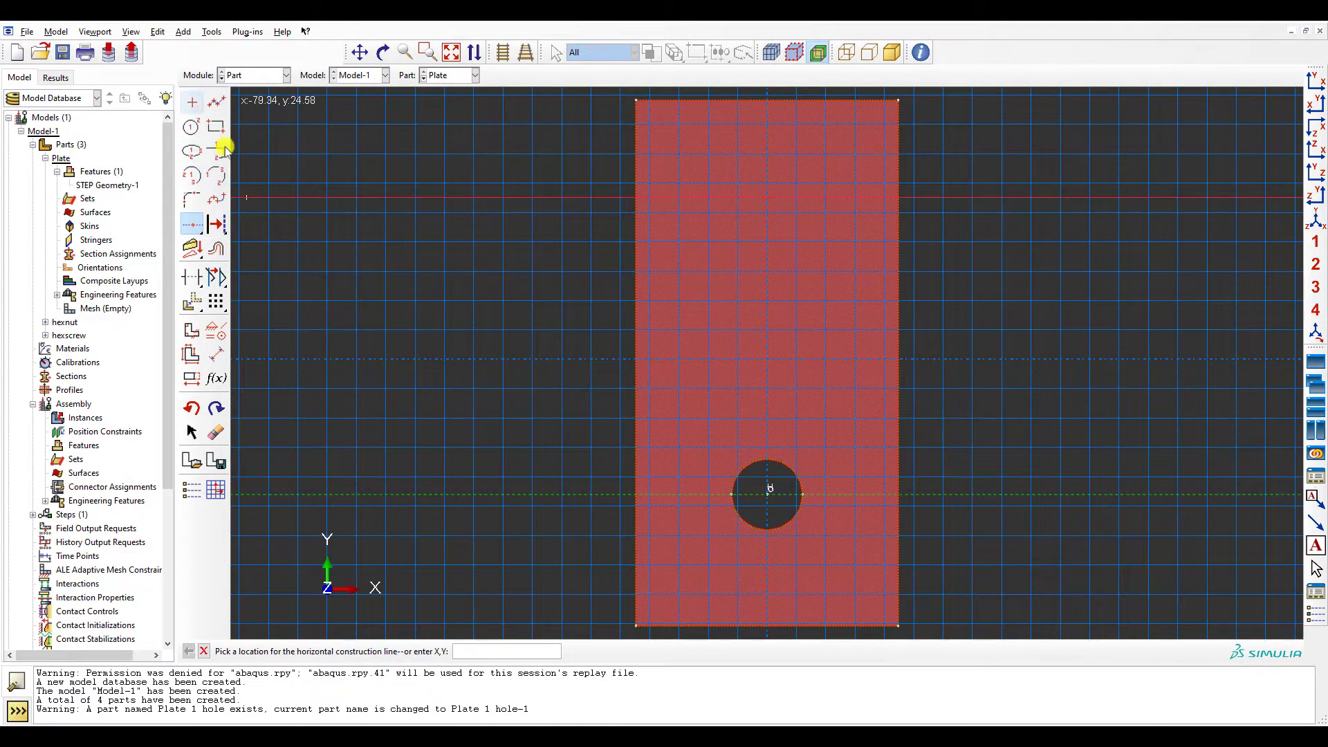
click(192, 126)
click(769, 494)
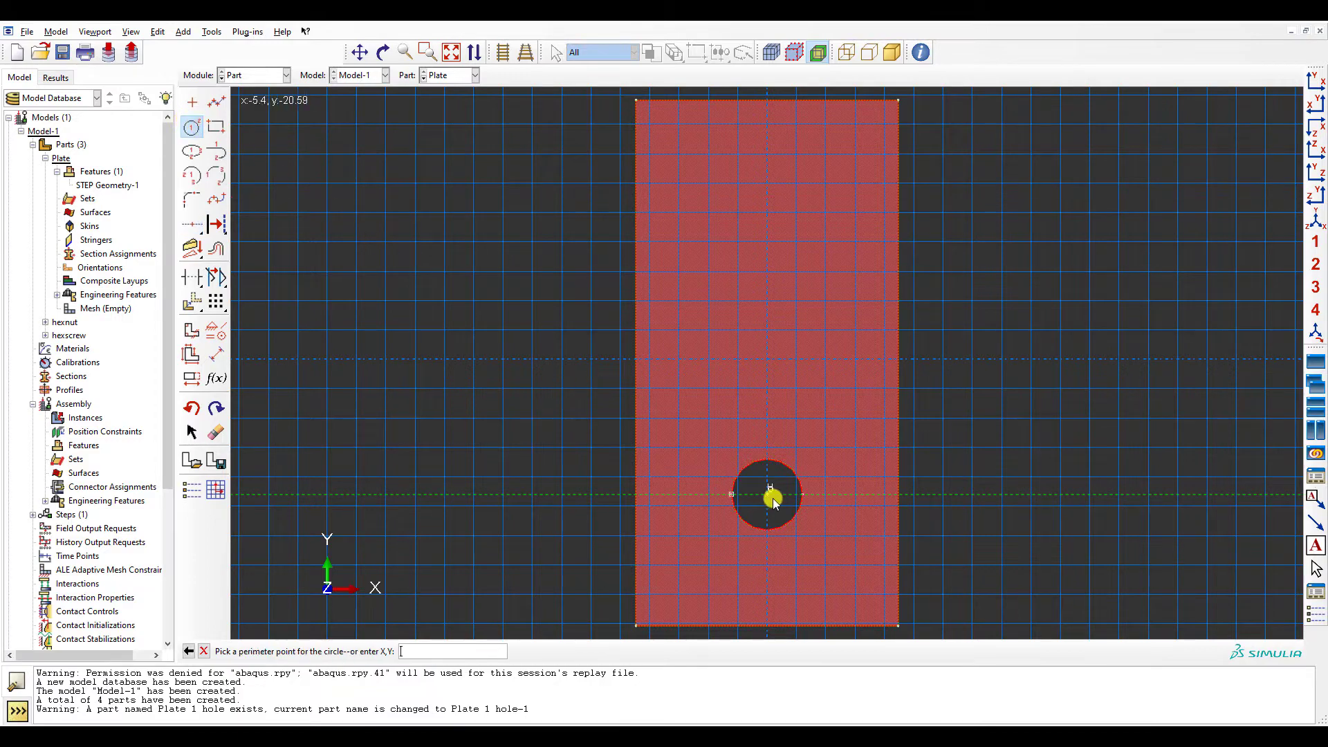
click(713, 495)
- Dimension the circle around the hole to a radius of 10 and finish the sketch to partition the face
click(216, 354)
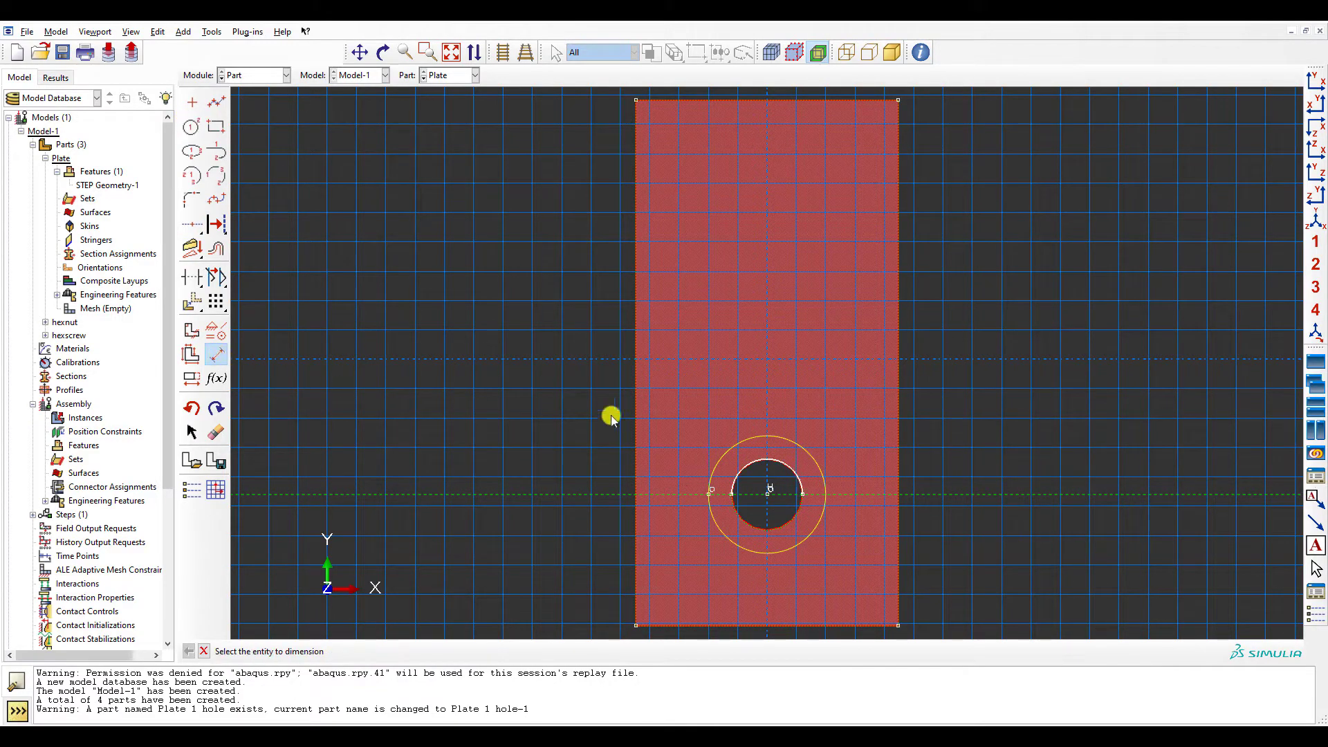
click(801, 441)
click(823, 420)
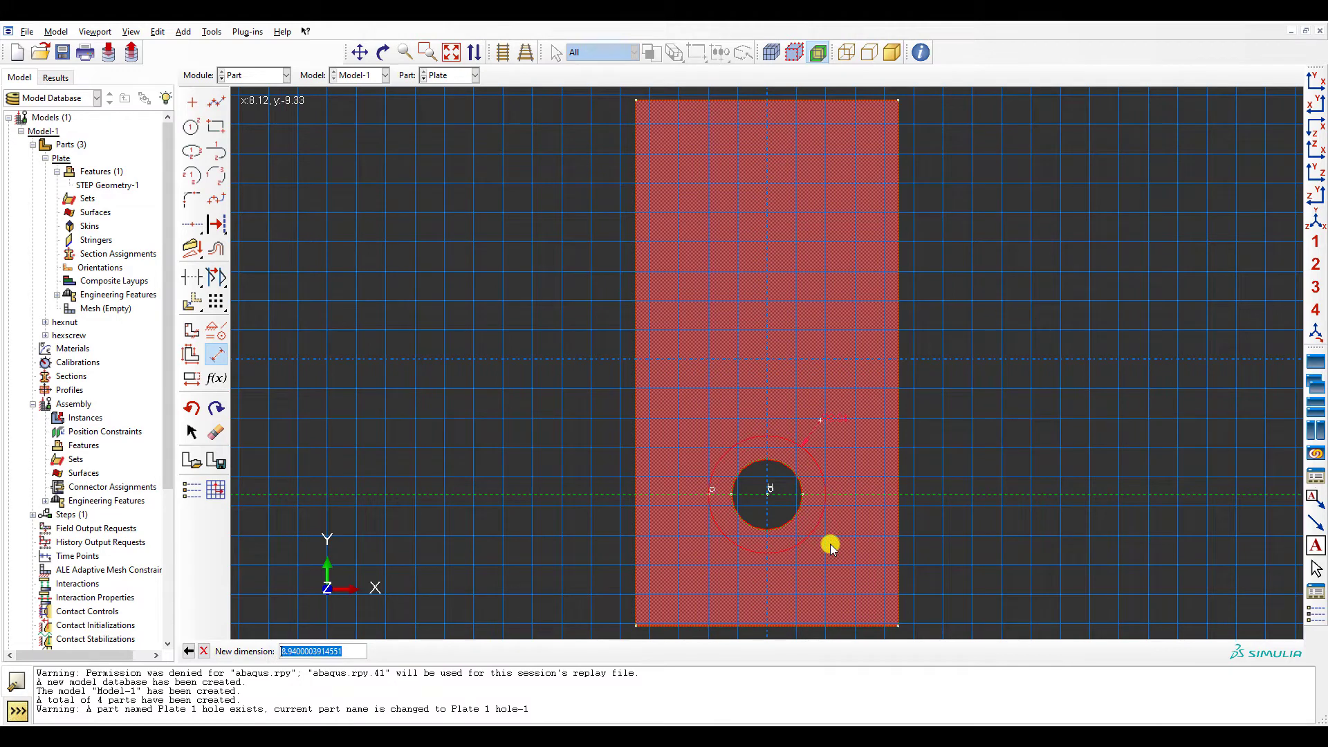
text(10)
key(Return)
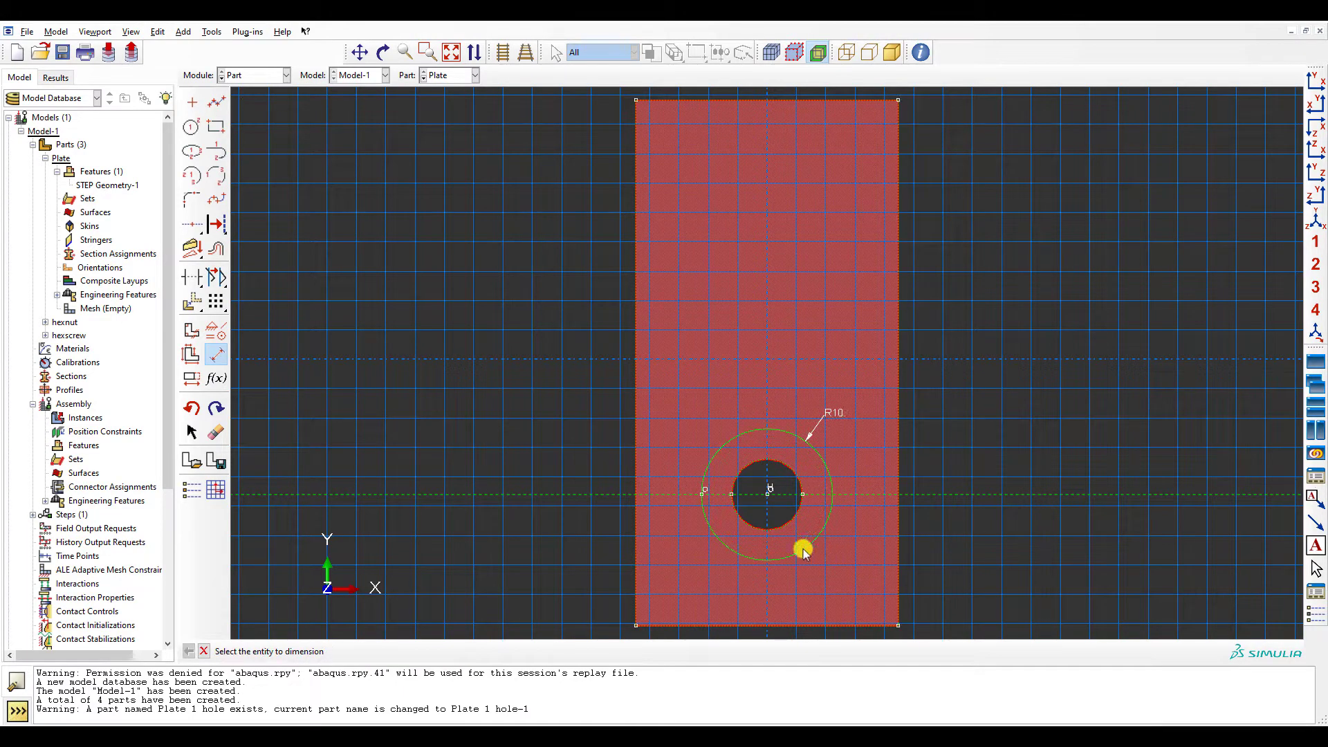
click(205, 652)
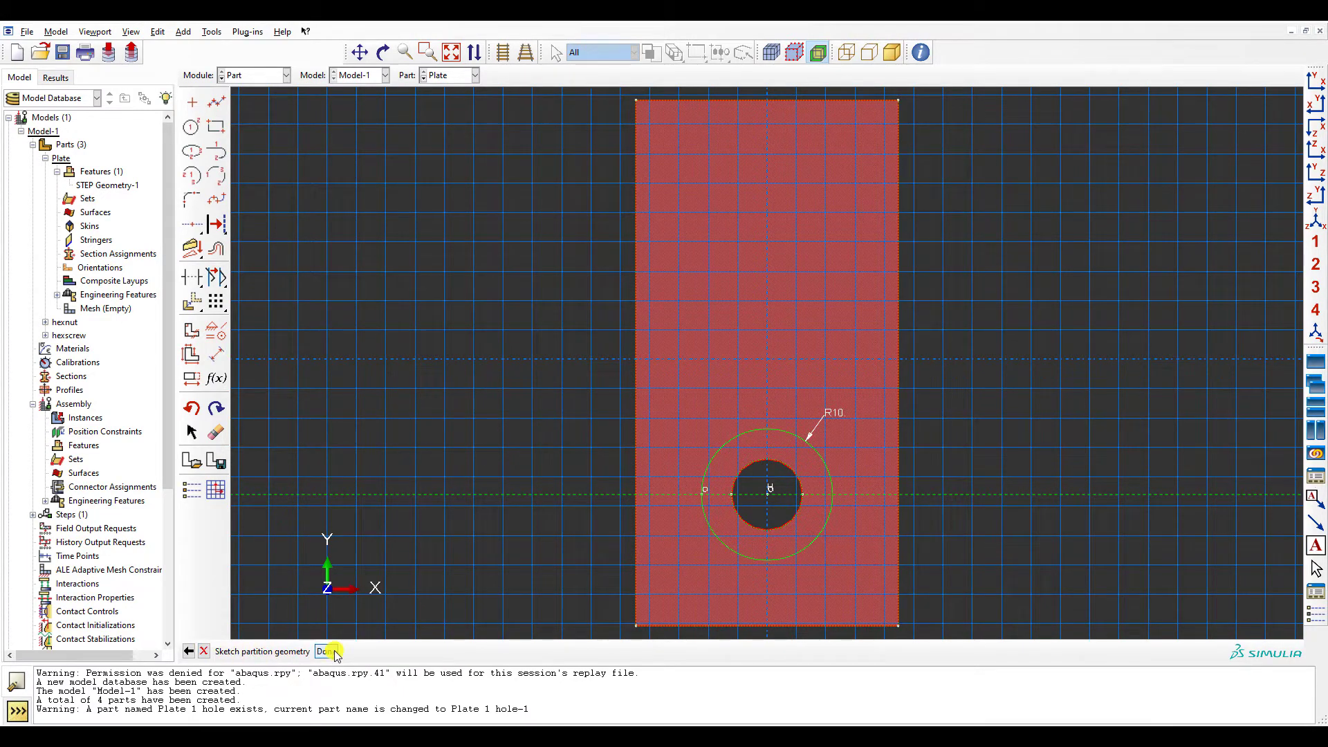
click(325, 651)
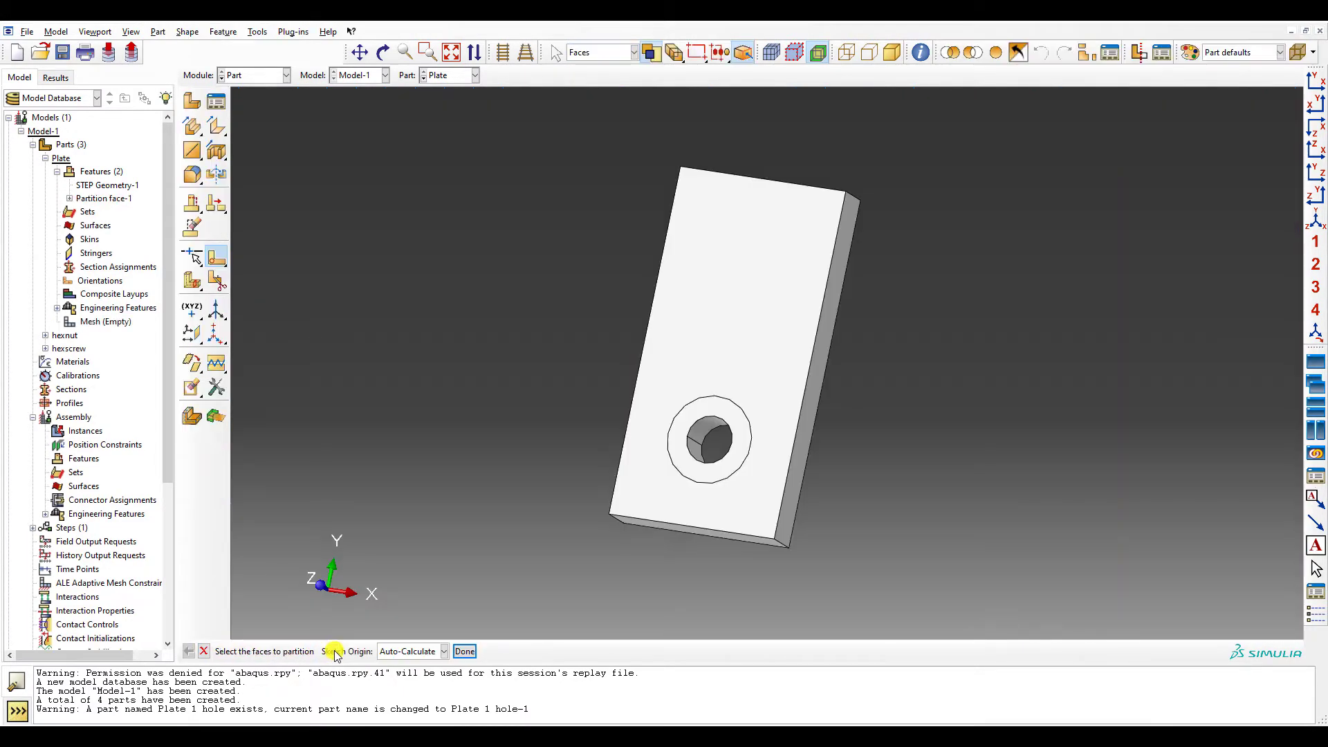
- Partition the plate's cell with a lengthwise three-point cutting plane through the hole's centre
click(187, 284)
click(463, 651)
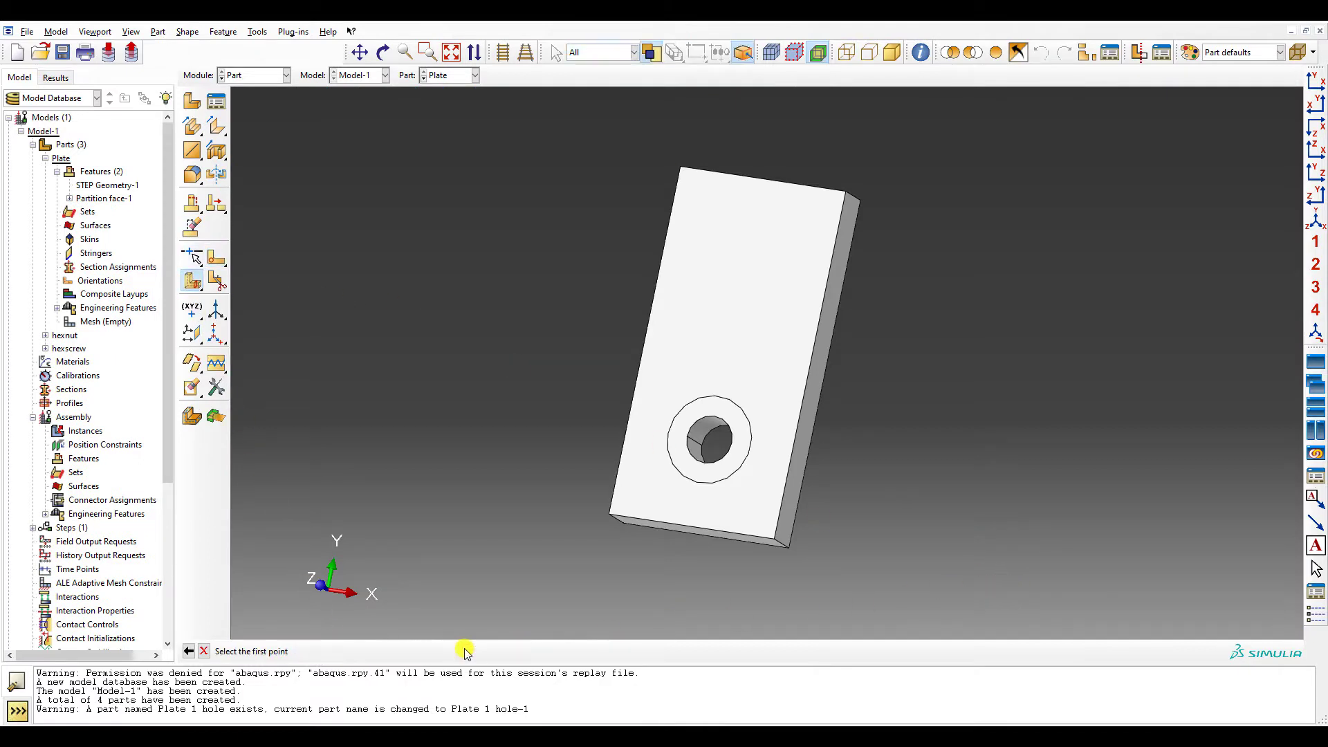
click(707, 440)
ctrl+alt+drag(707, 441, 737, 429)
scroll(737, 430, down, 3)
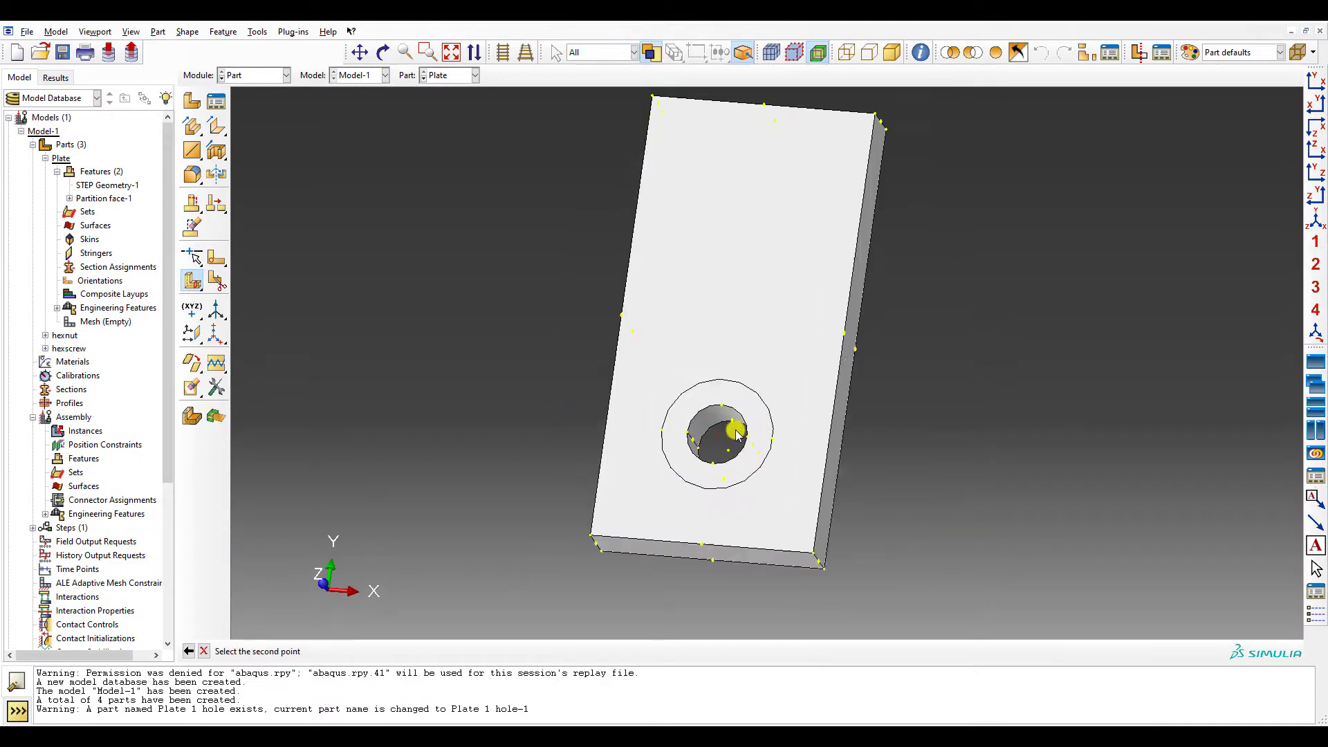
click(721, 401)
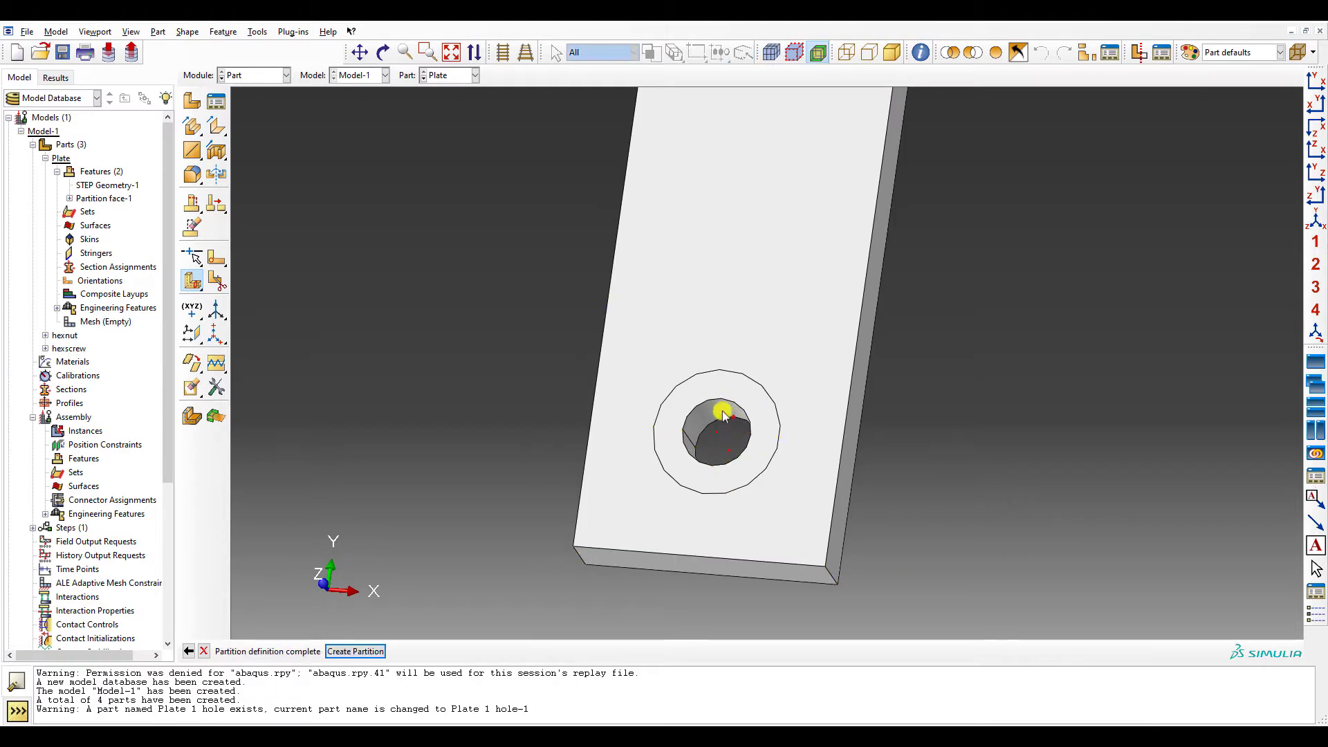
middle_click(721, 412)
- Partition all the plate's cells with a crosswise three-point cutting plane through the hole's centre
drag(543, 322, 993, 625)
middle_click(993, 625)
click(460, 652)
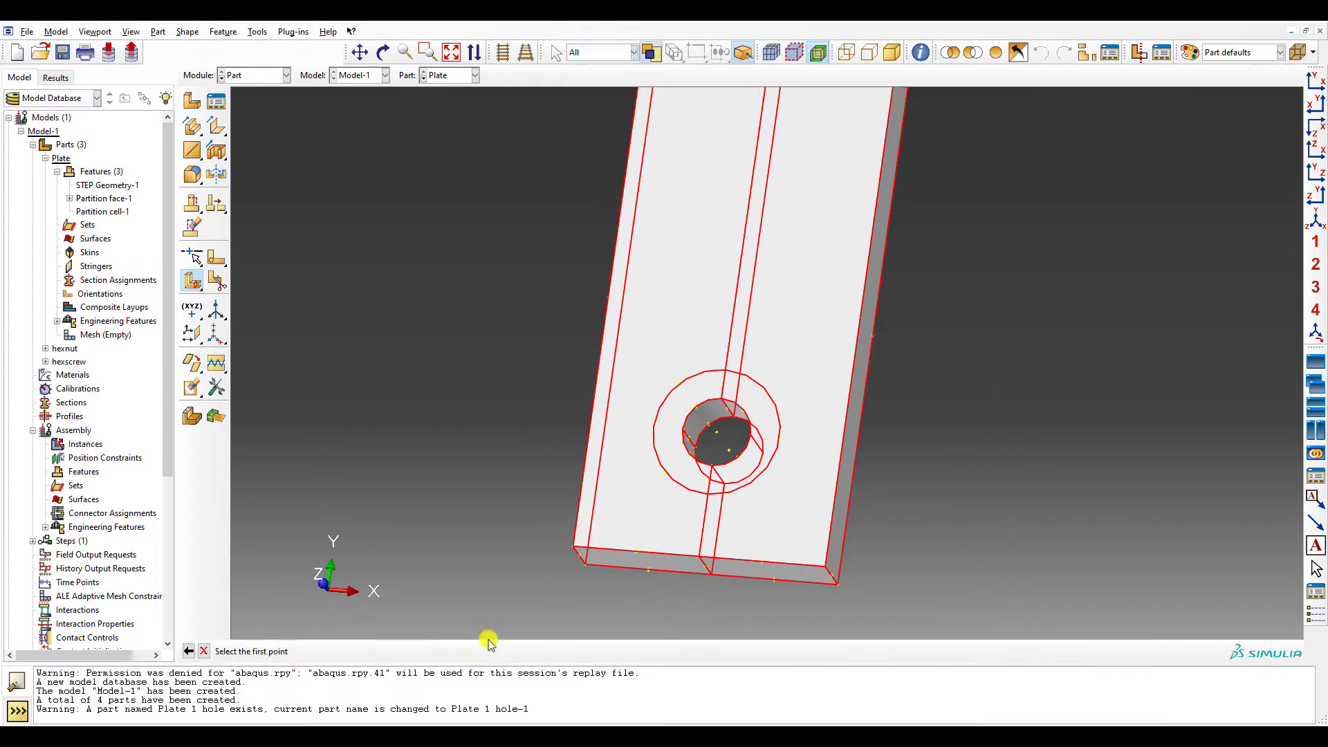
click(730, 454)
ctrl+alt+drag(719, 433, 714, 433)
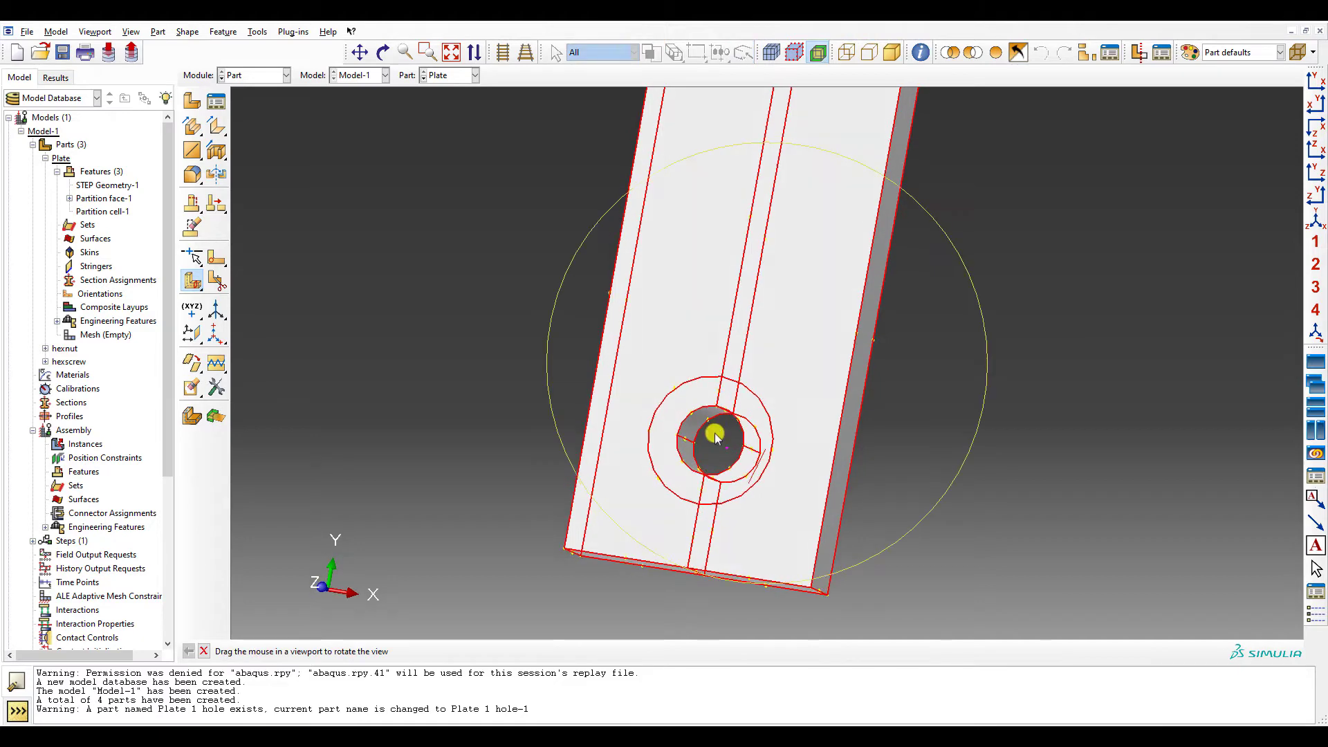
click(677, 438)
middle_click(677, 438)
key(F6)
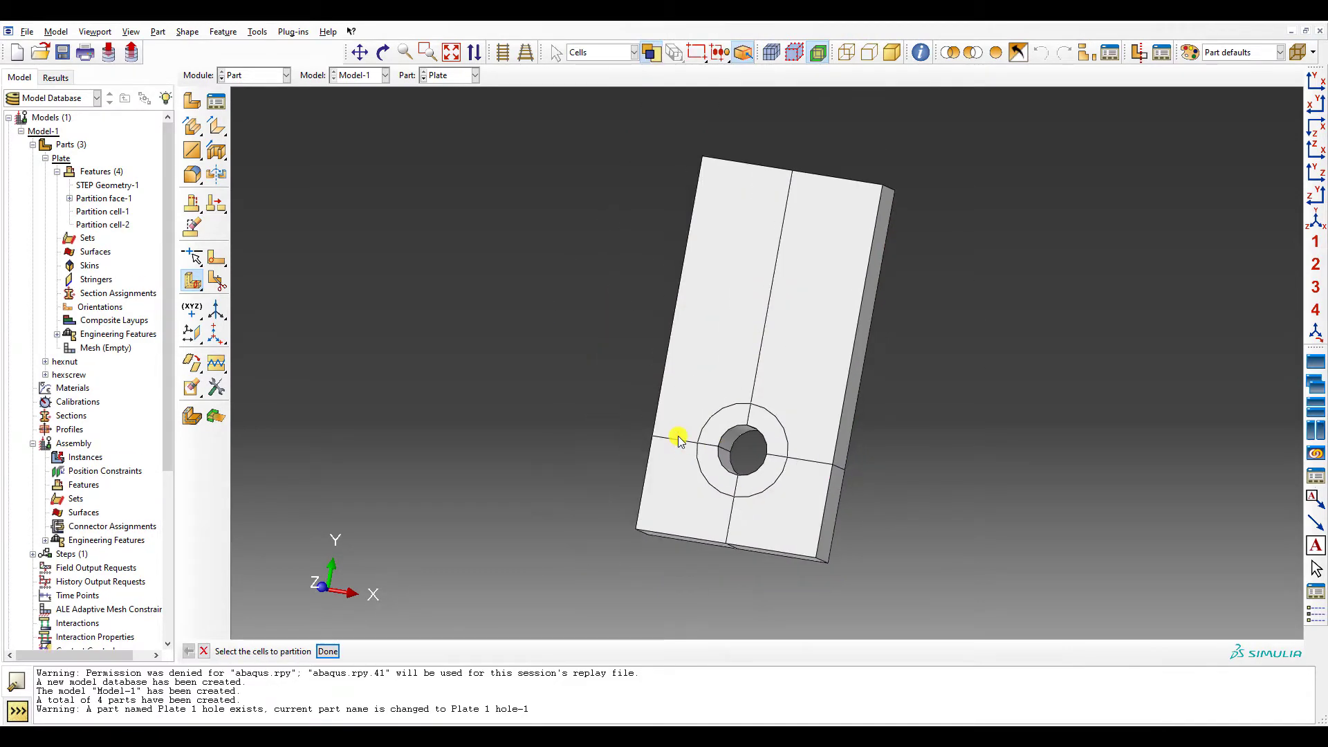
- Begin an extrude/sweep edges partition on all the plate's cells, picking the circle around the hole by edge angle
ctrl+alt+drag(678, 438, 408, 353)
drag(194, 287, 294, 284)
middle_click(988, 564)
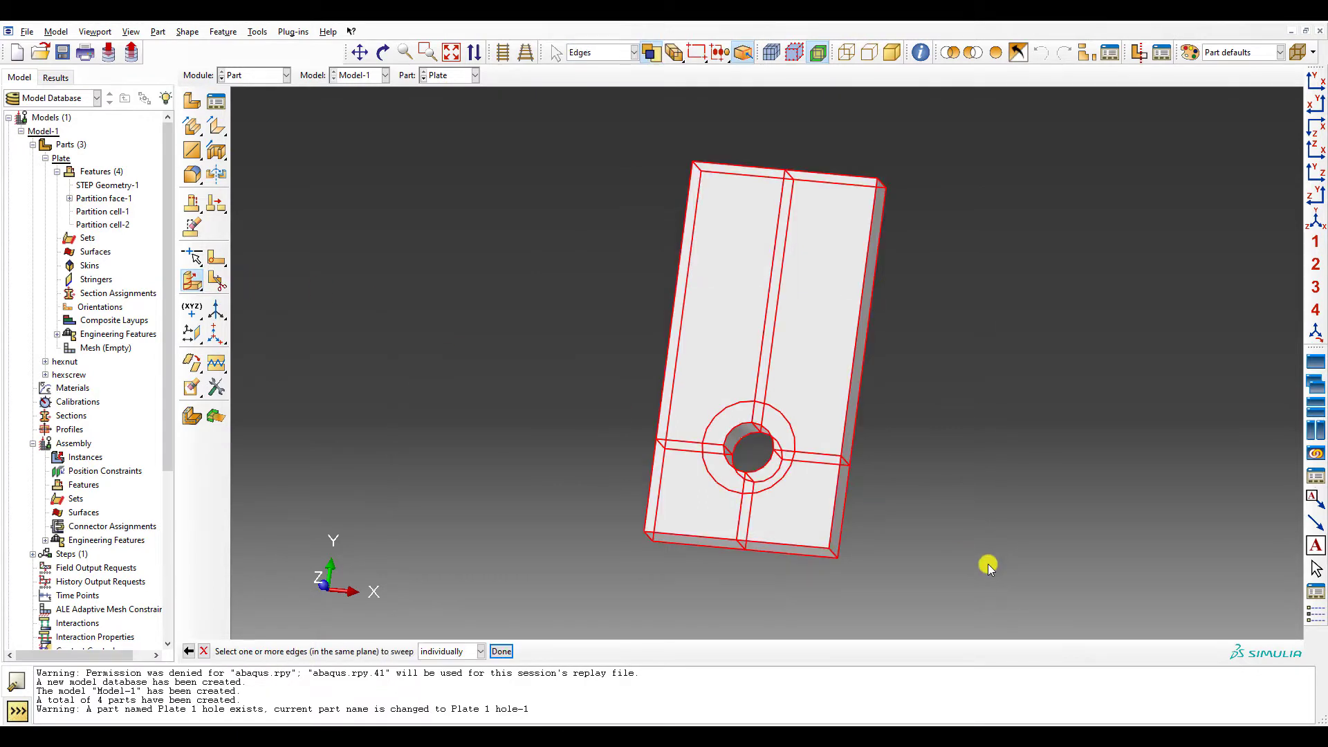
click(479, 651)
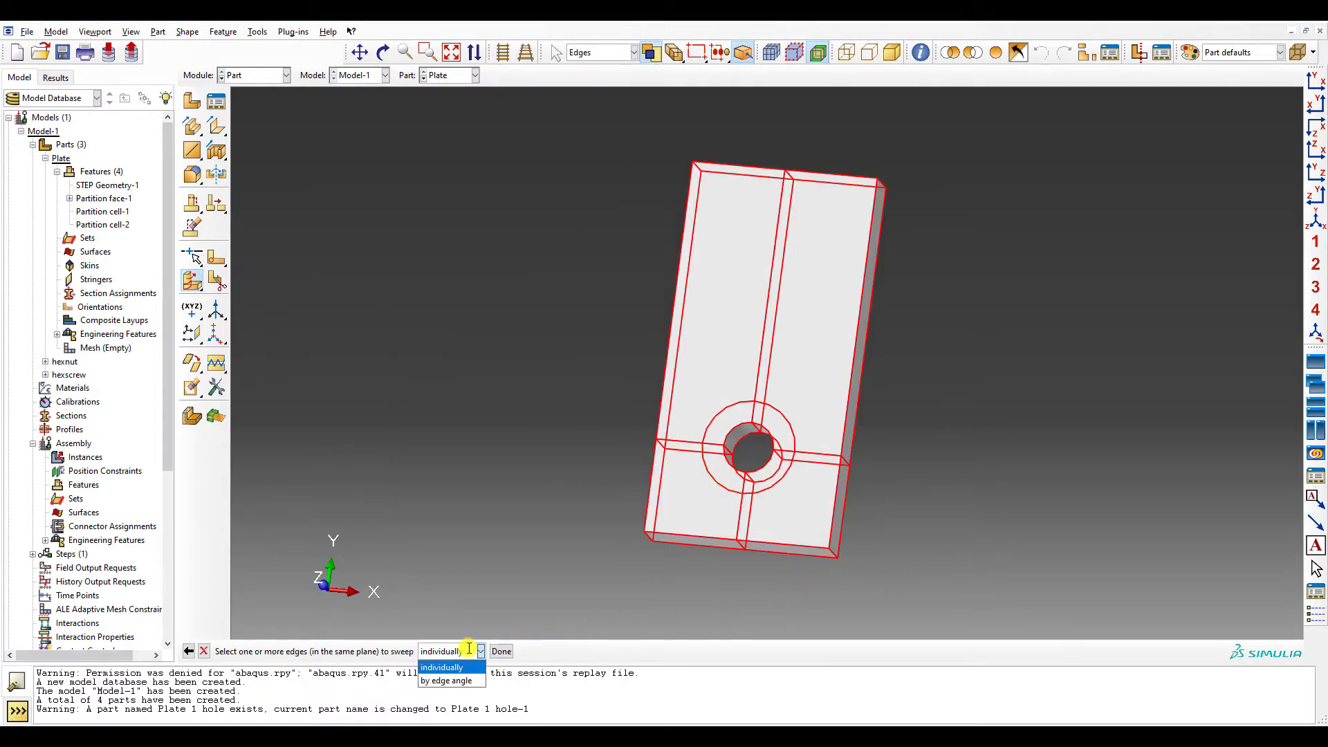
click(450, 681)
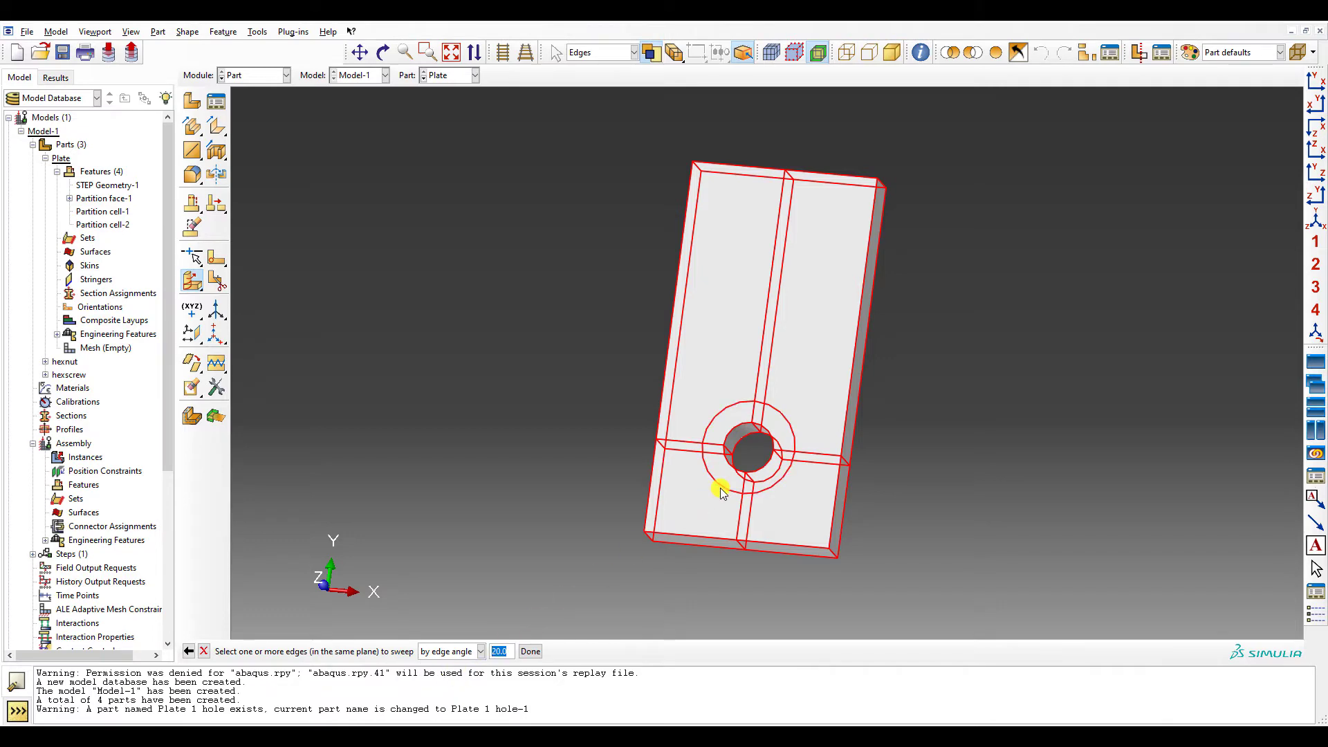
click(535, 650)
- Extrude the circle through the plate's thickness along the short edge at its end to partition the cells
click(379, 650)
ctrl+alt+drag(844, 227, 751, 351)
click(765, 199)
middle_click(765, 200)
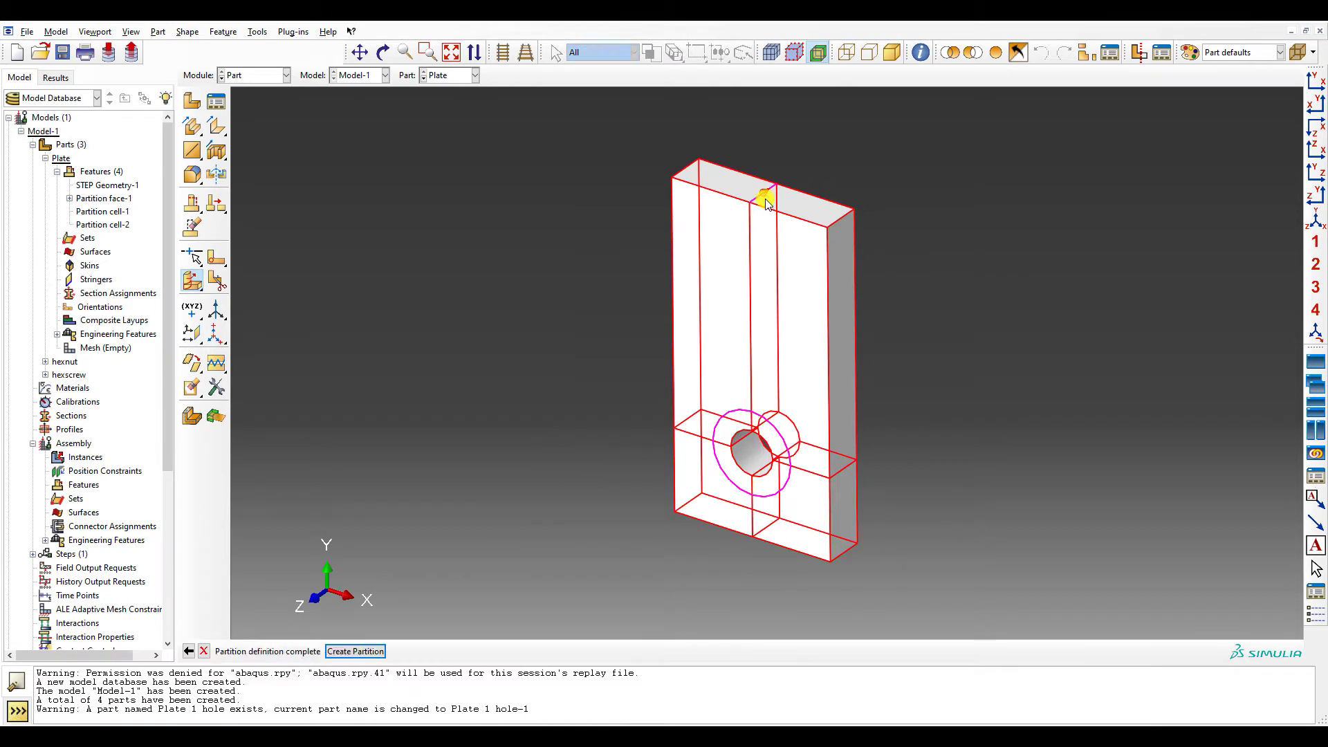
middle_click(764, 200)
ctrl+alt+drag(765, 200, 767, 219)
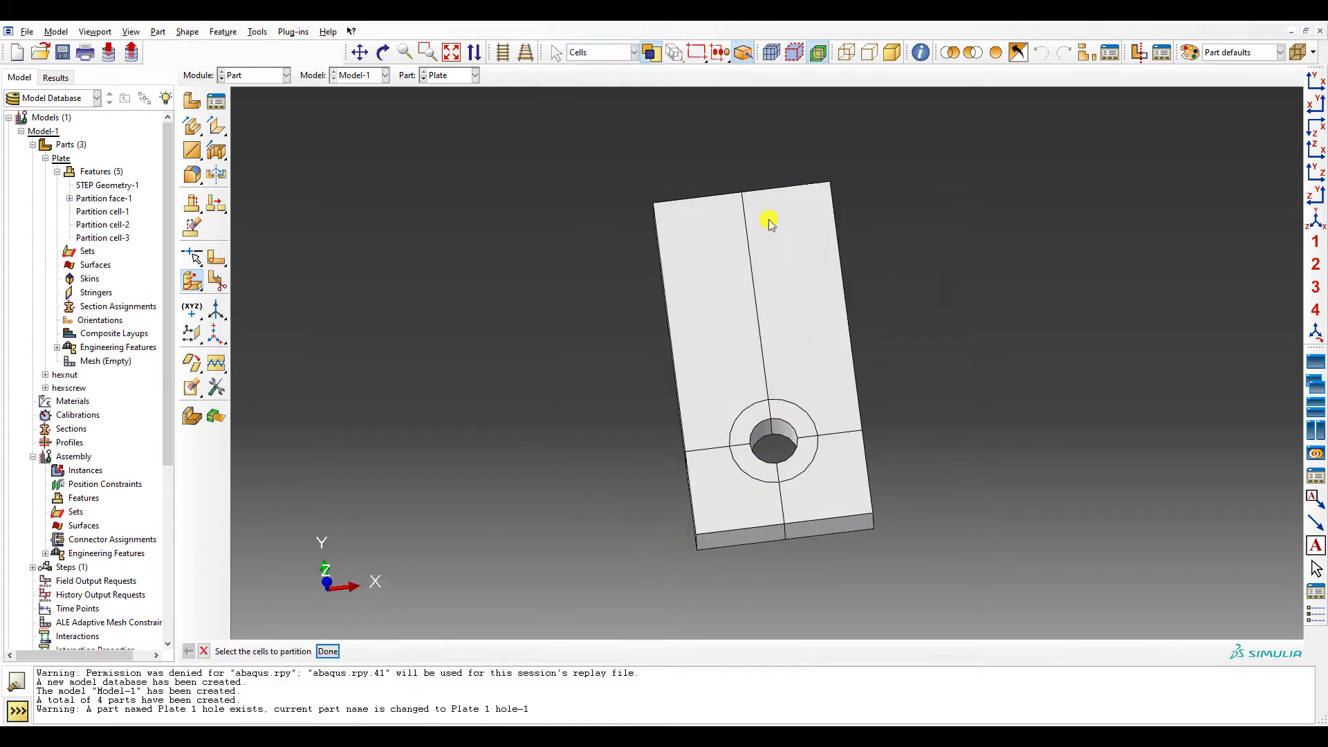
click(800, 413)
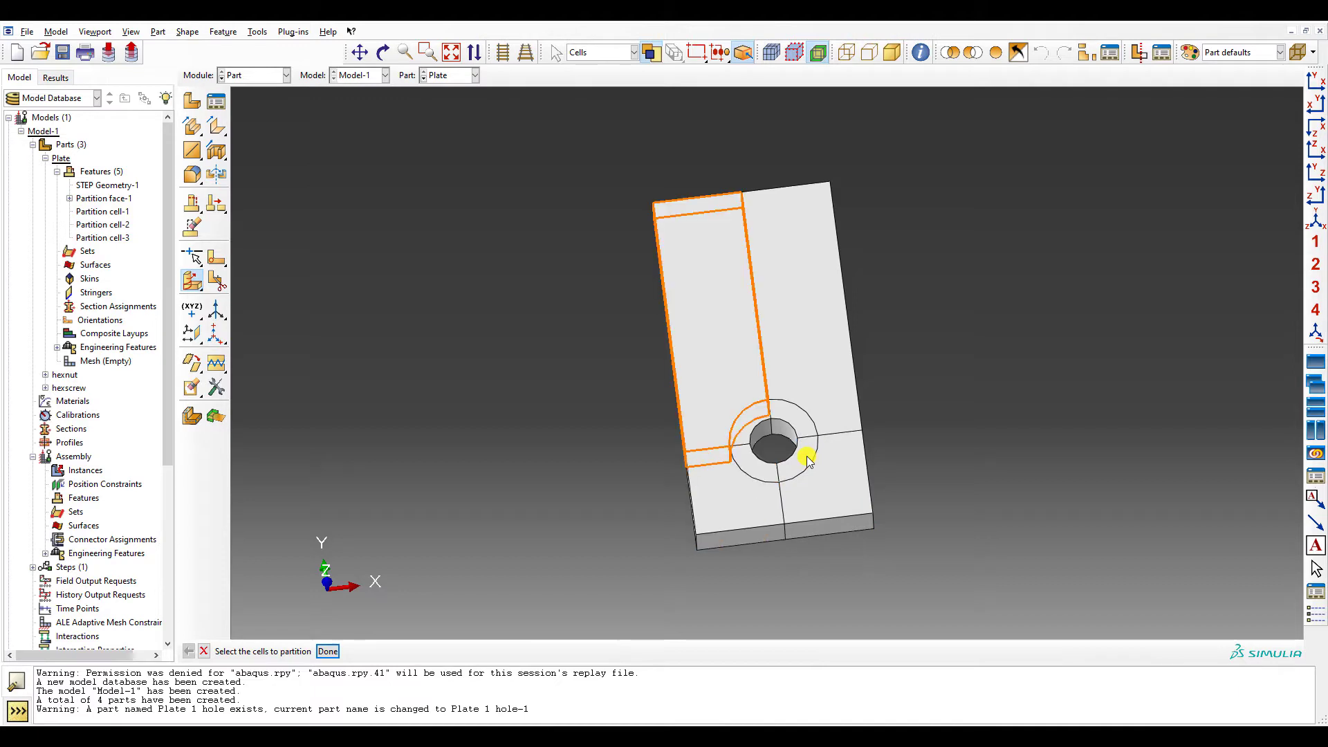
ctrl+alt+drag(808, 459, 575, 287)
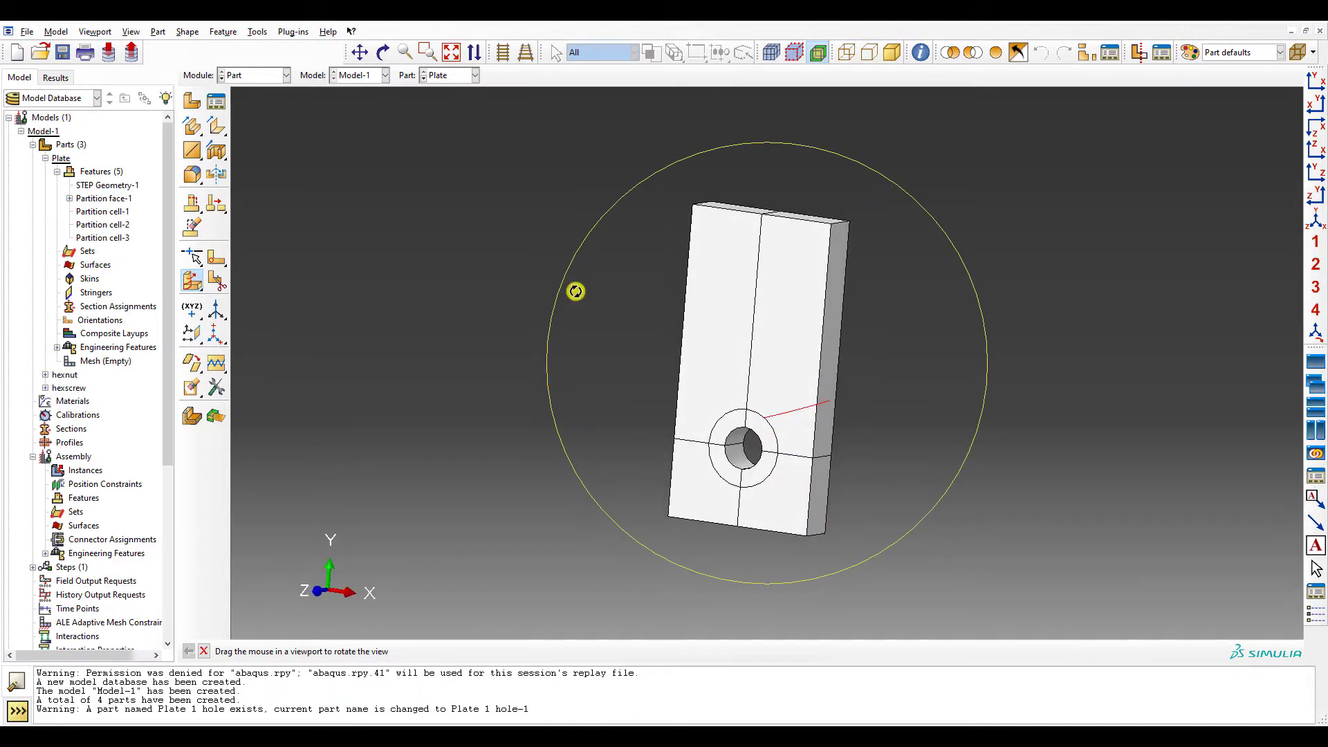
- Switch to the Assembly module and create independent instances of Plate, hexnut and hexscrew
click(285, 75)
click(256, 116)
click(193, 101)
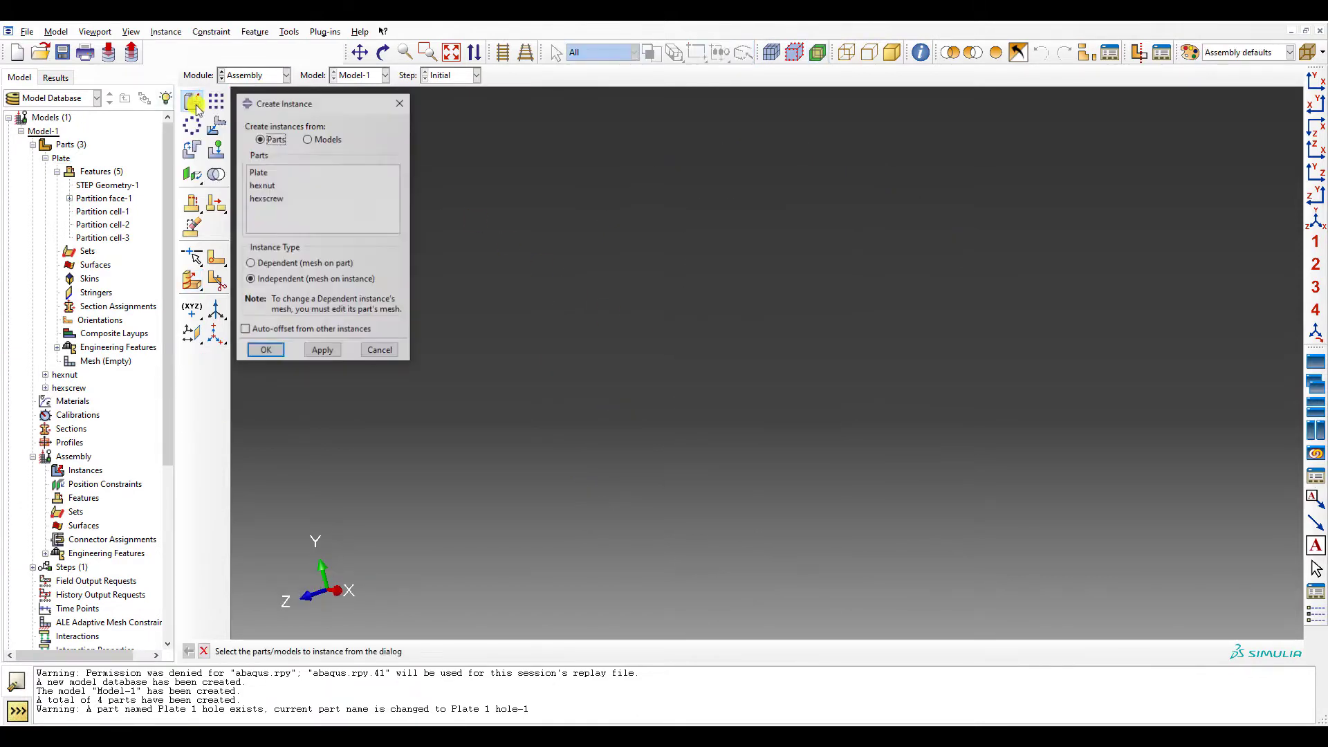
click(287, 179)
shift+click(289, 184)
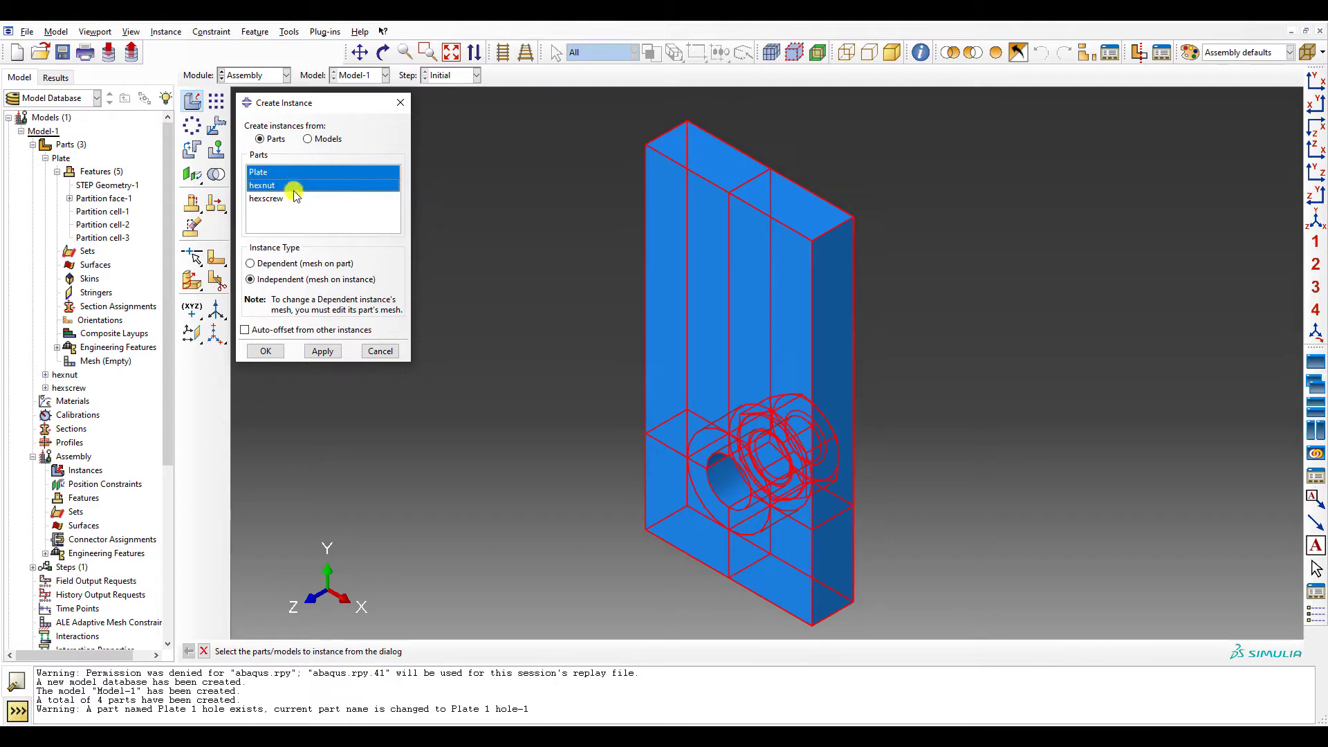
shift+click(291, 199)
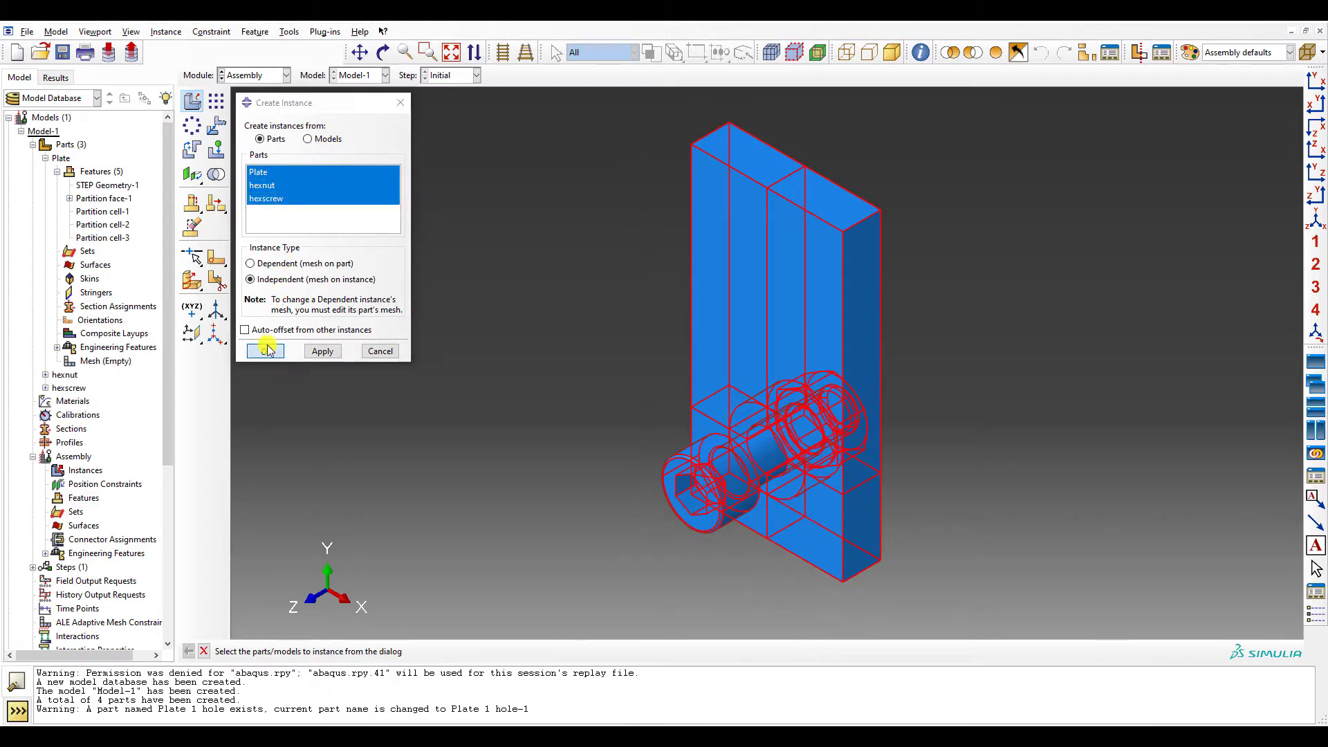
click(268, 349)
- Add a second independent Plate instance with auto-offset from the other instances
ctrl+alt+drag(755, 425, 722, 367)
click(190, 100)
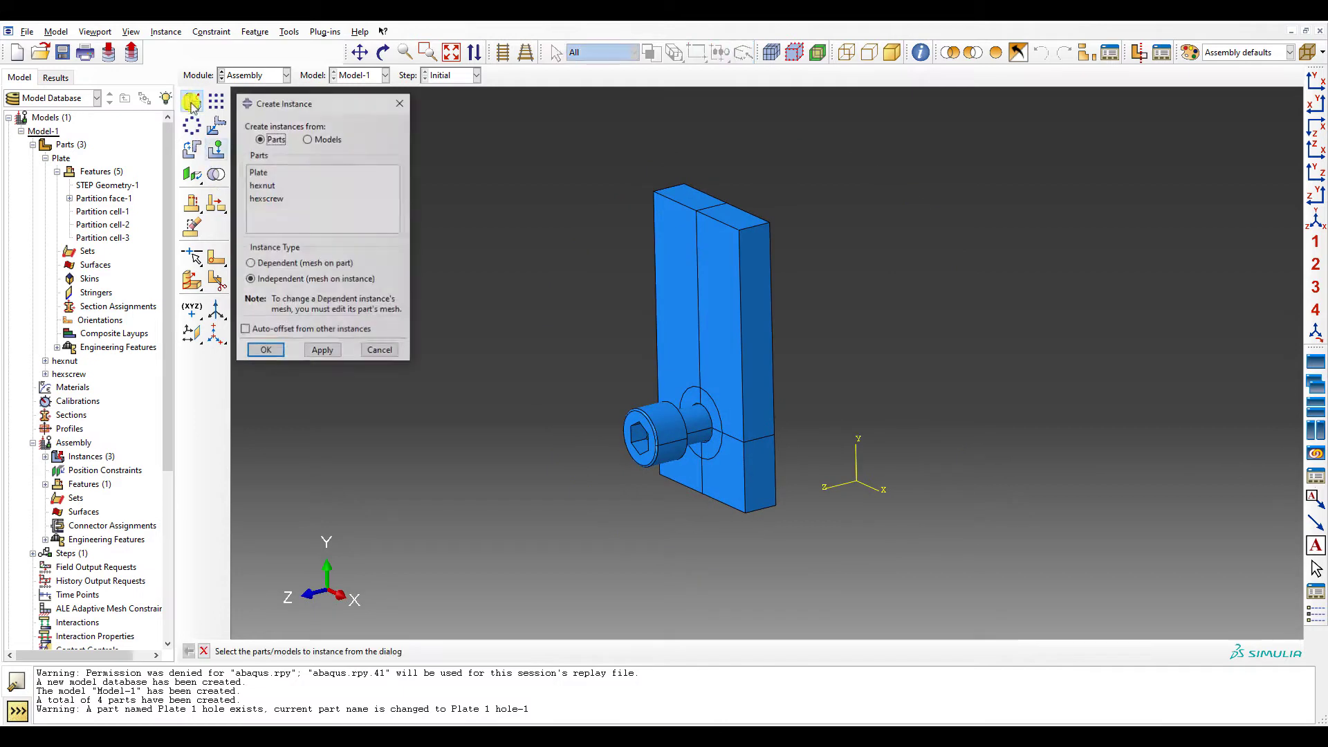
click(273, 173)
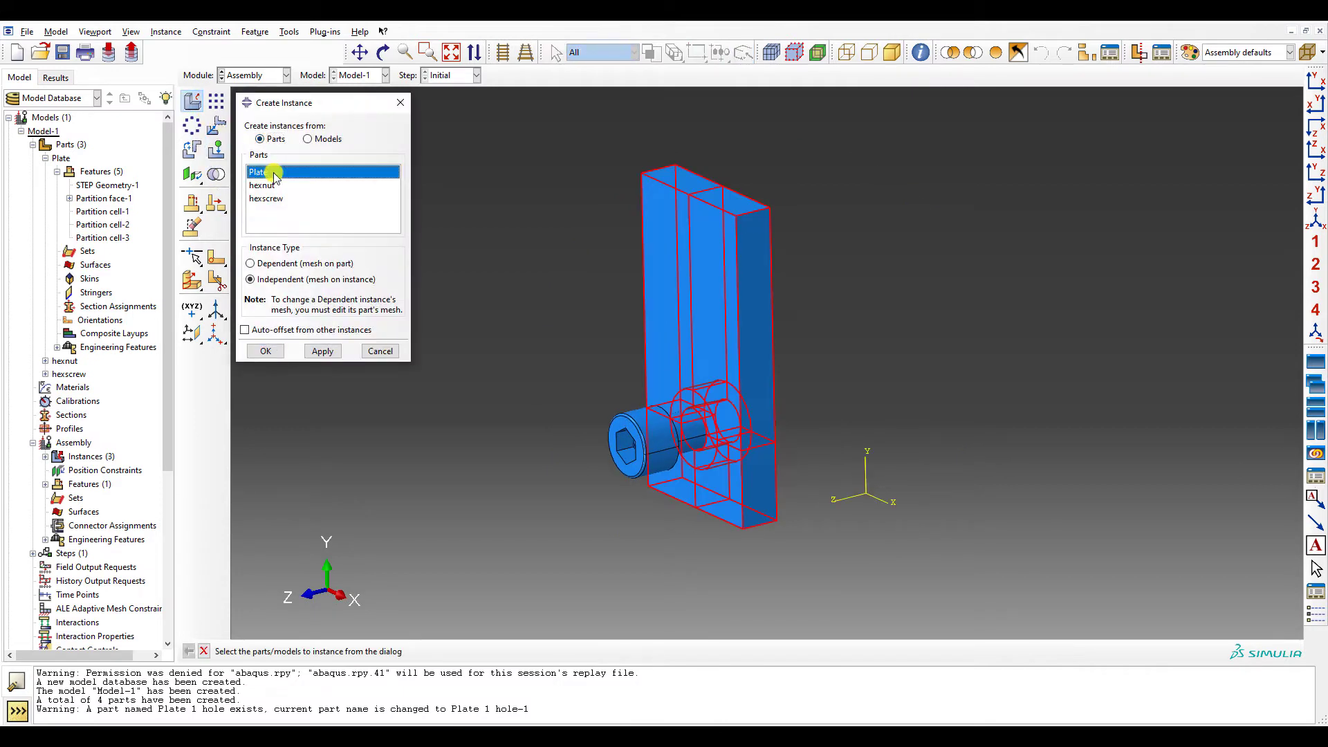
click(274, 331)
click(266, 351)
- Rotate the second plate instance 180 degrees about the short middle edge across its upper end
click(190, 151)
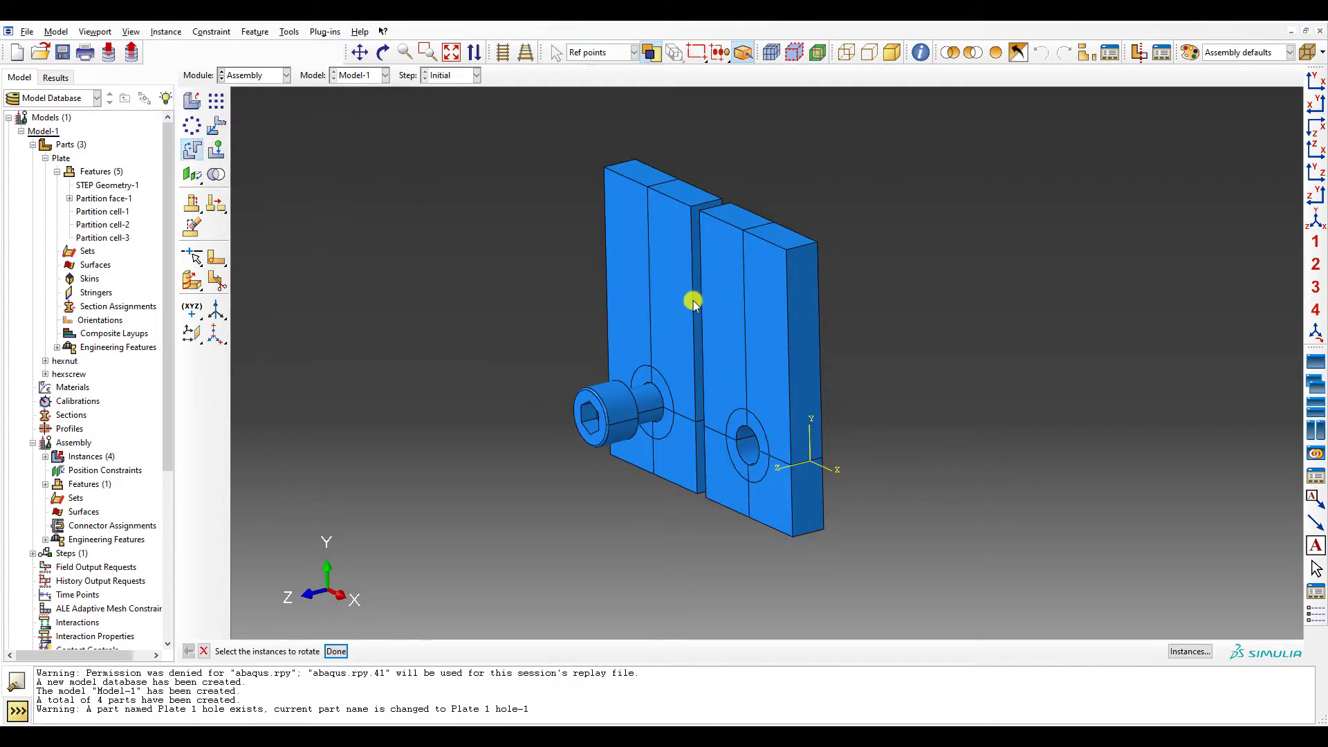
click(736, 313)
middle_click(742, 231)
click(744, 230)
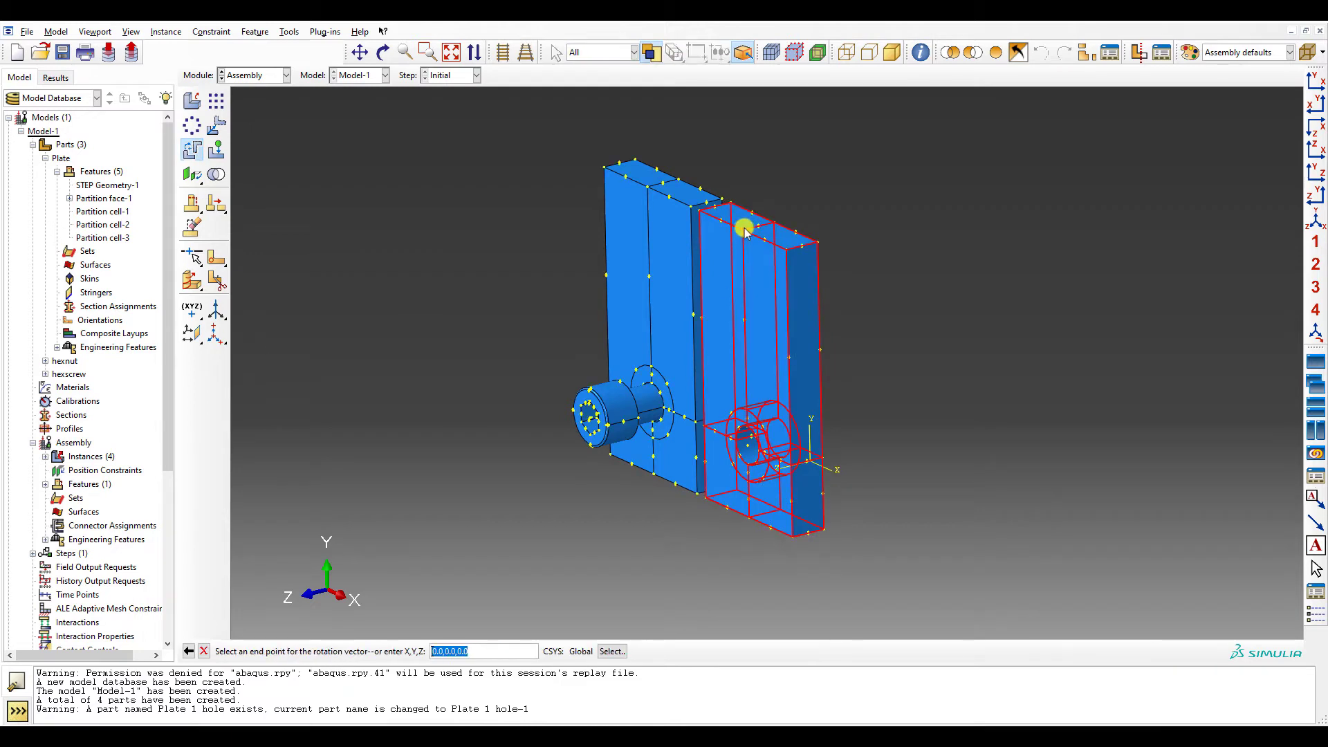
click(773, 223)
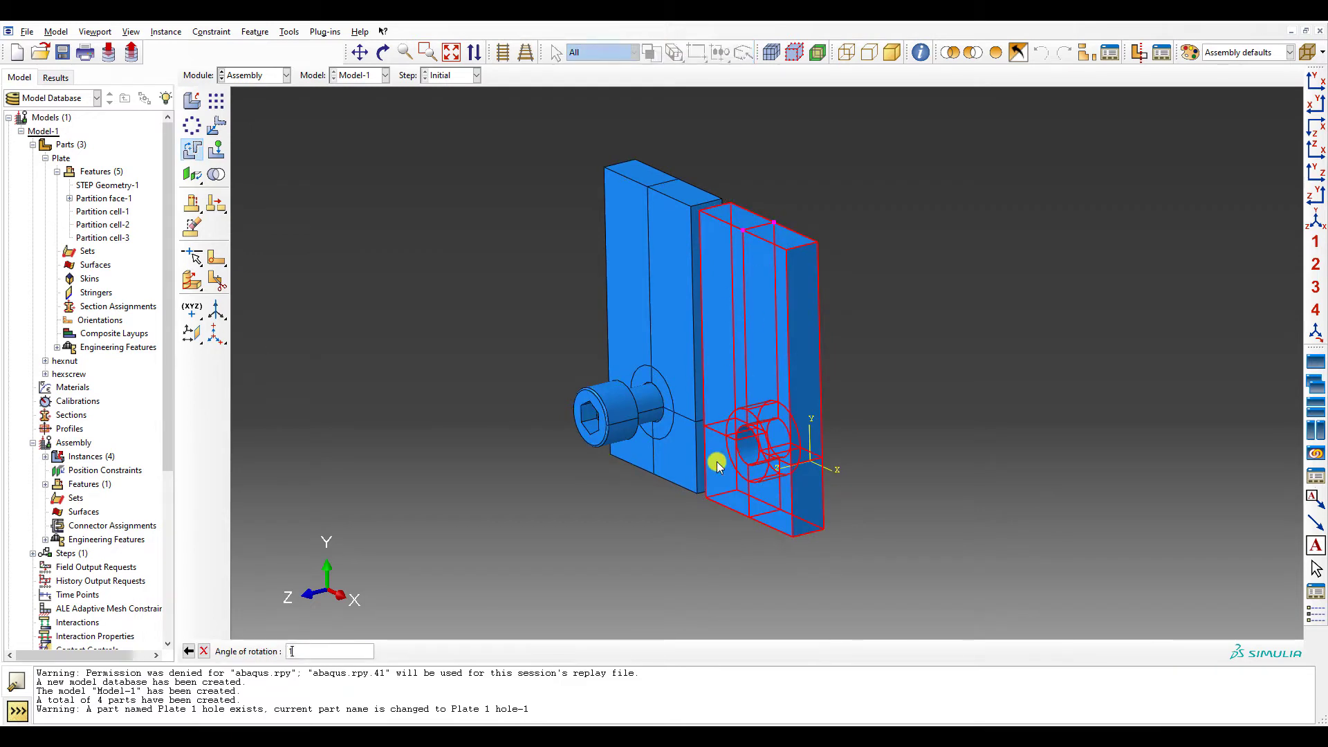
text(180)
key(Return)
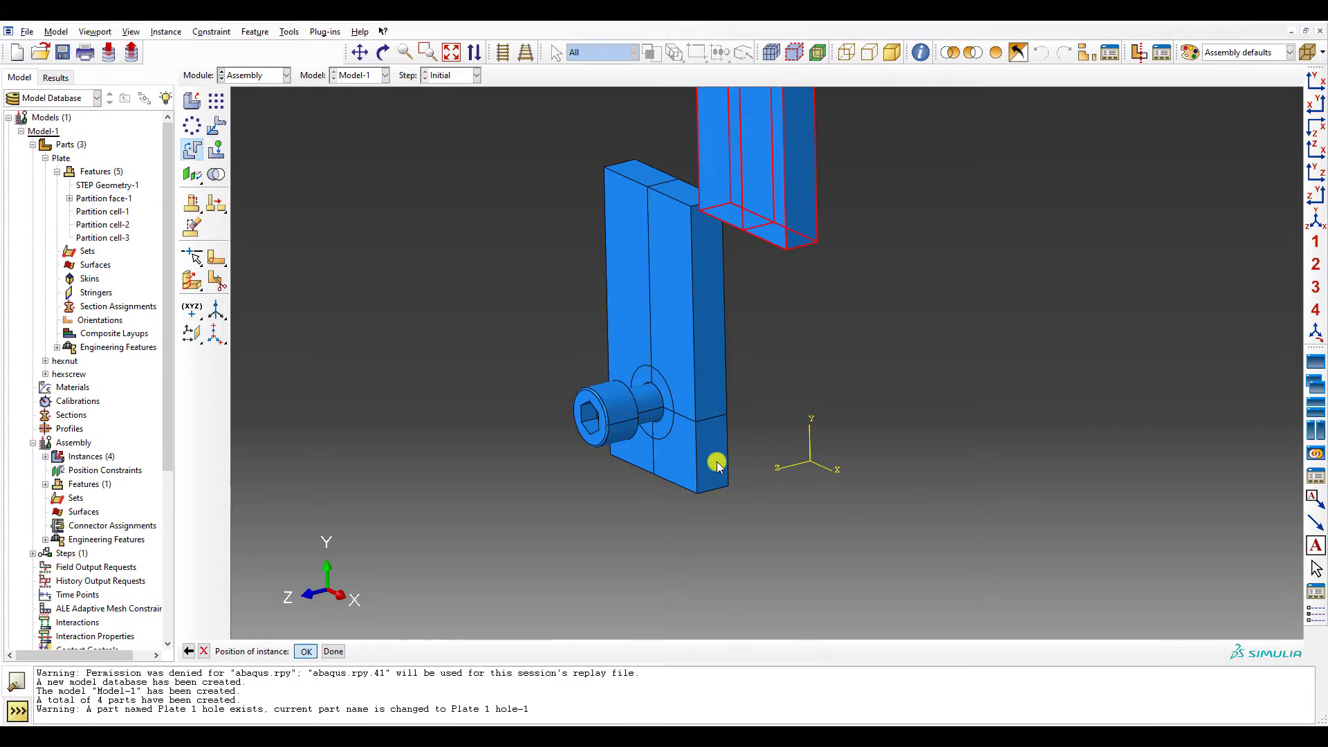
key(Return)
- Translate the rotated plate from the top of its hole's back edge to the top of the first plate's front hole edge
scroll(428, 315, up, 2)
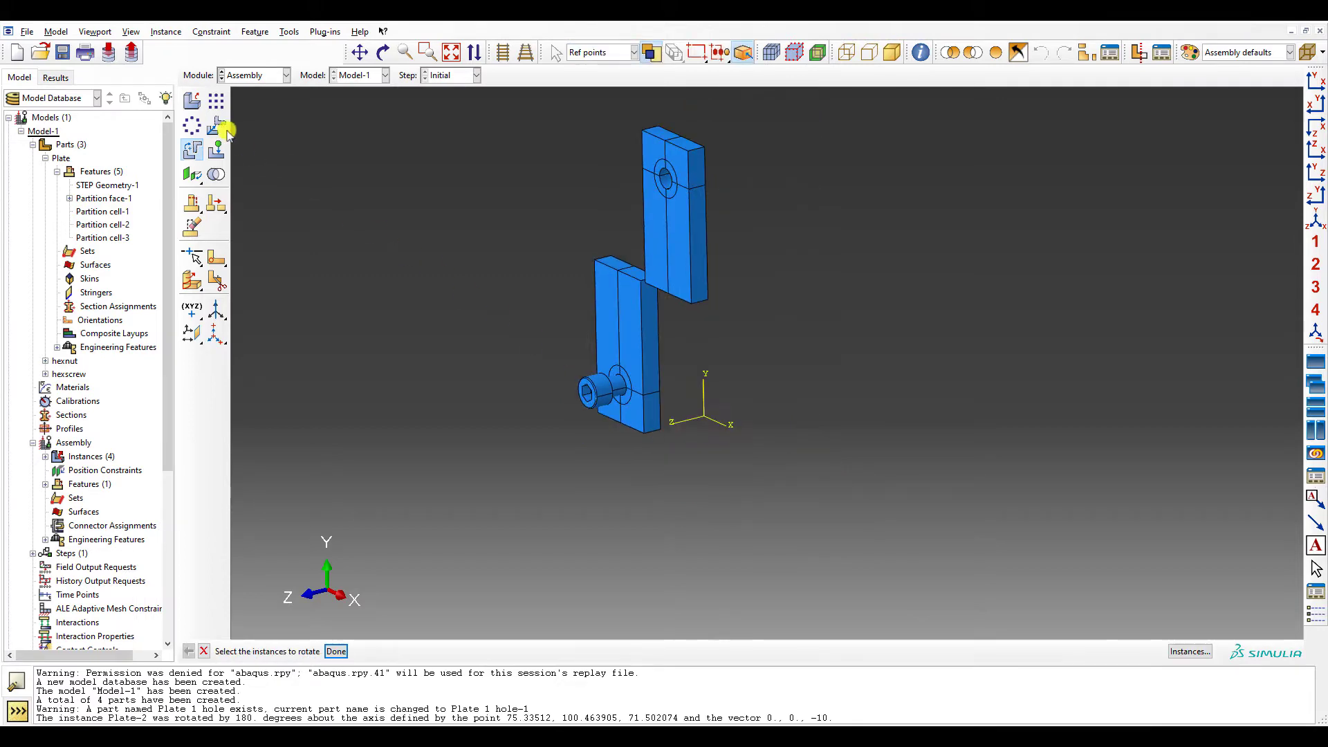
click(216, 126)
click(655, 211)
middle_click(670, 184)
scroll(678, 154, up, 3)
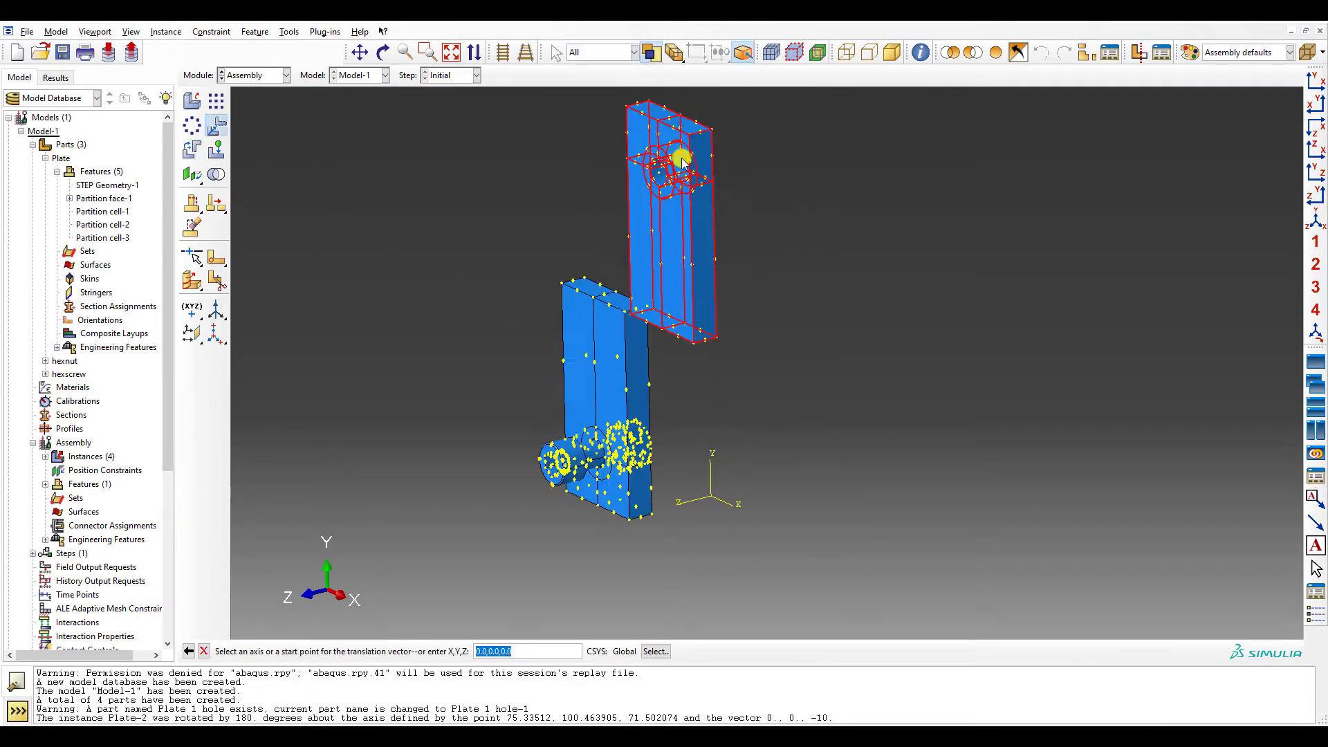
click(681, 160)
scroll(721, 164, up, 3)
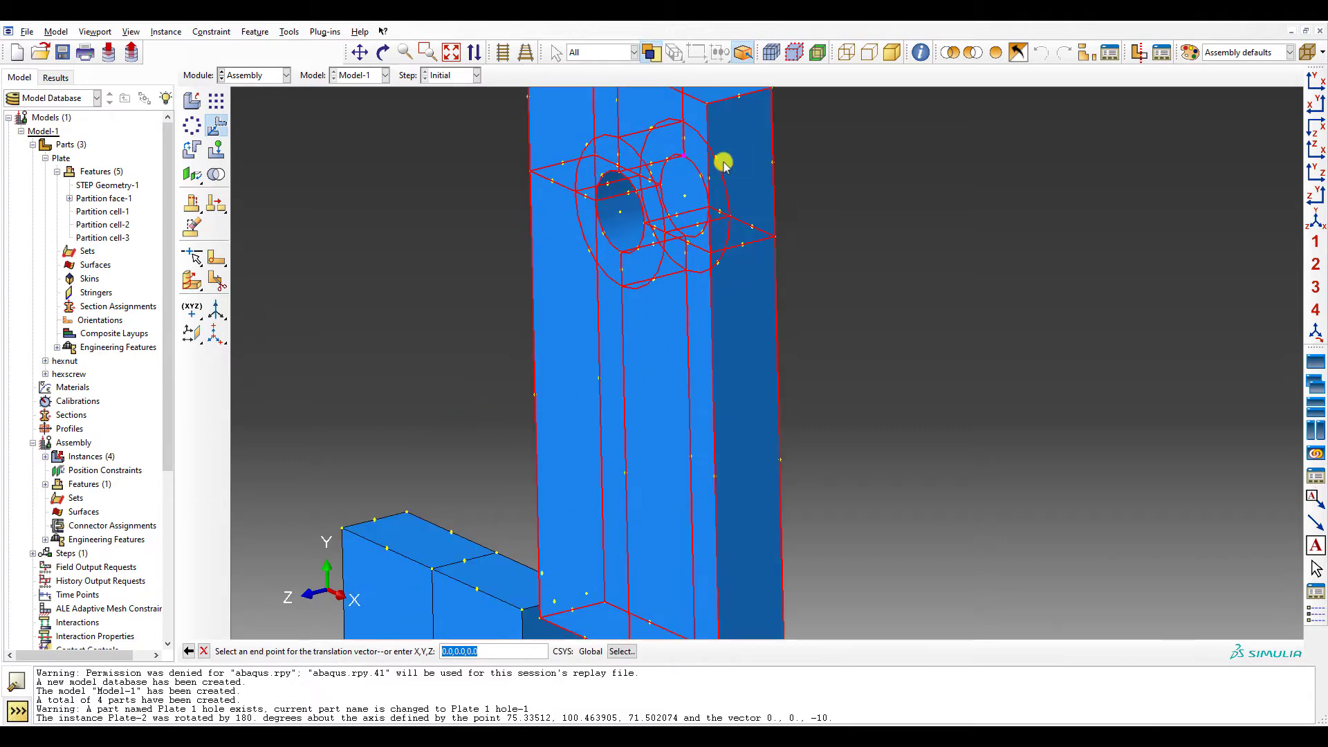
scroll(751, 167, up, 4)
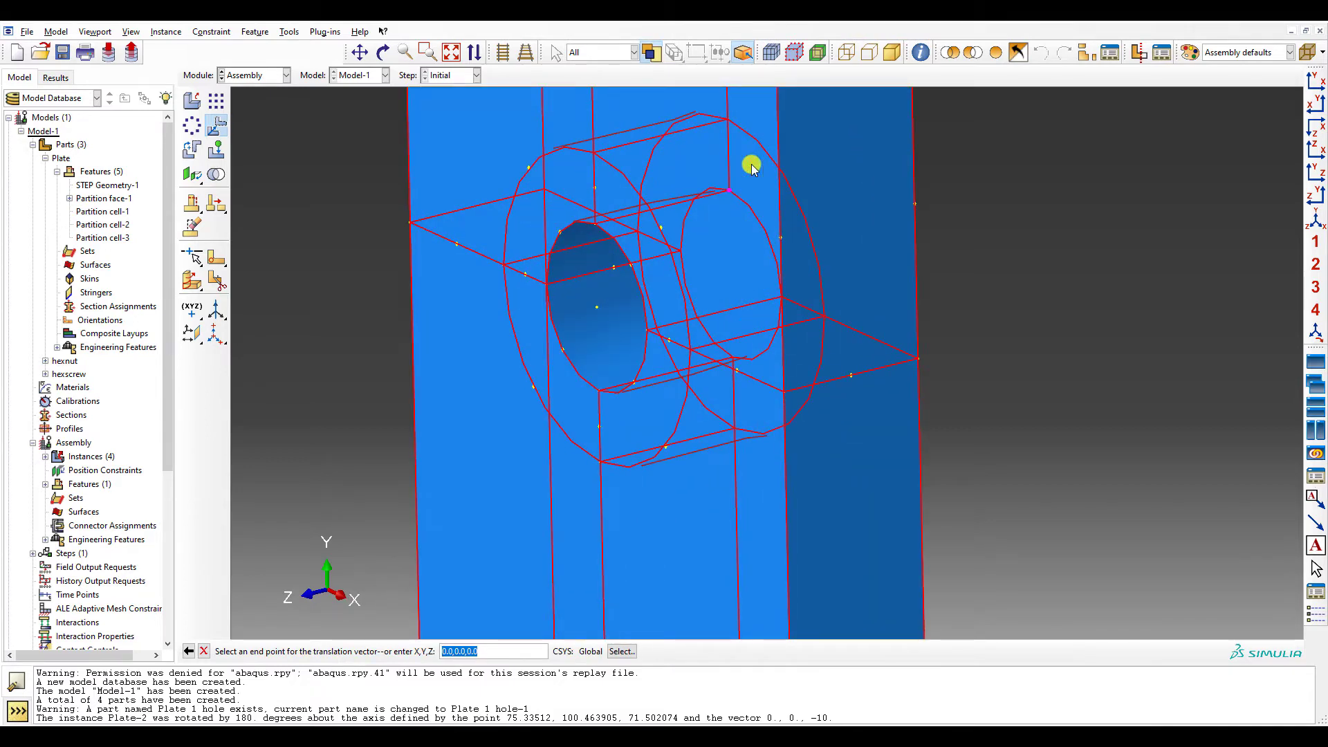
scroll(752, 168, down, 8)
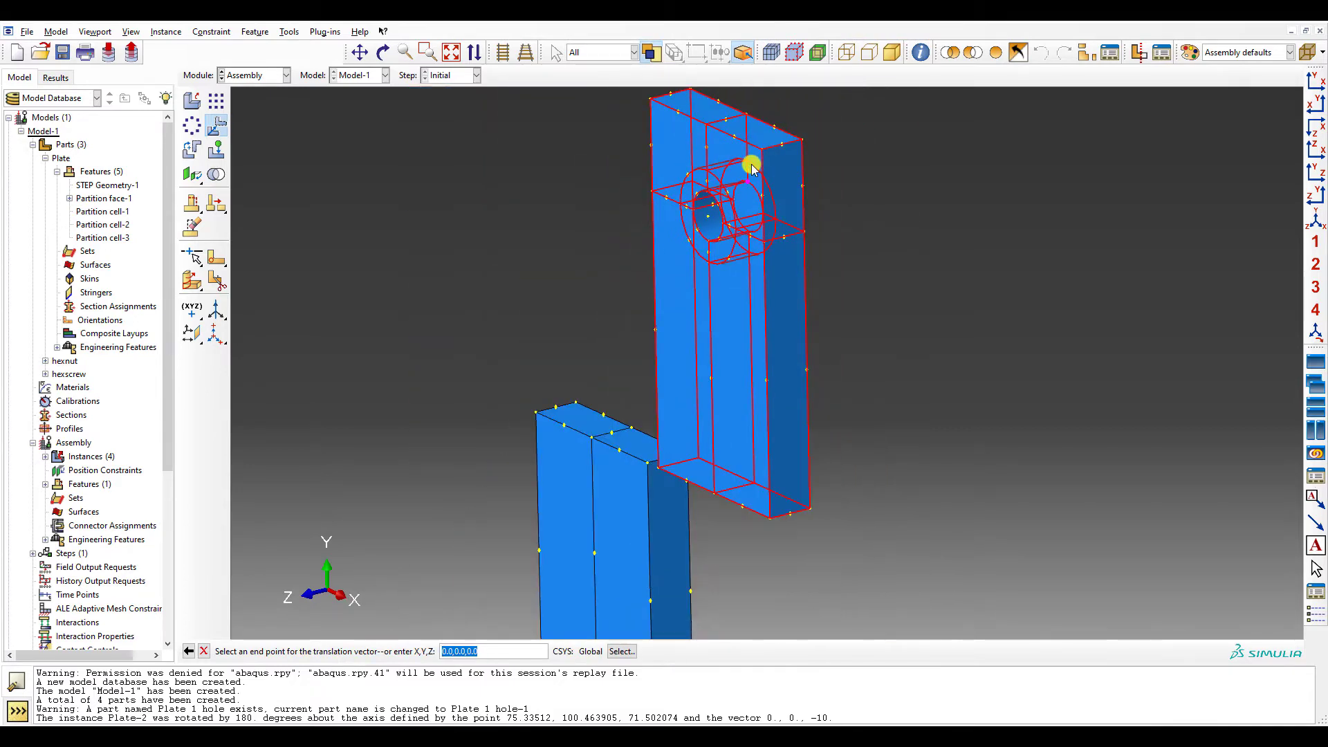
scroll(751, 167, up, 4)
scroll(752, 167, down, 5)
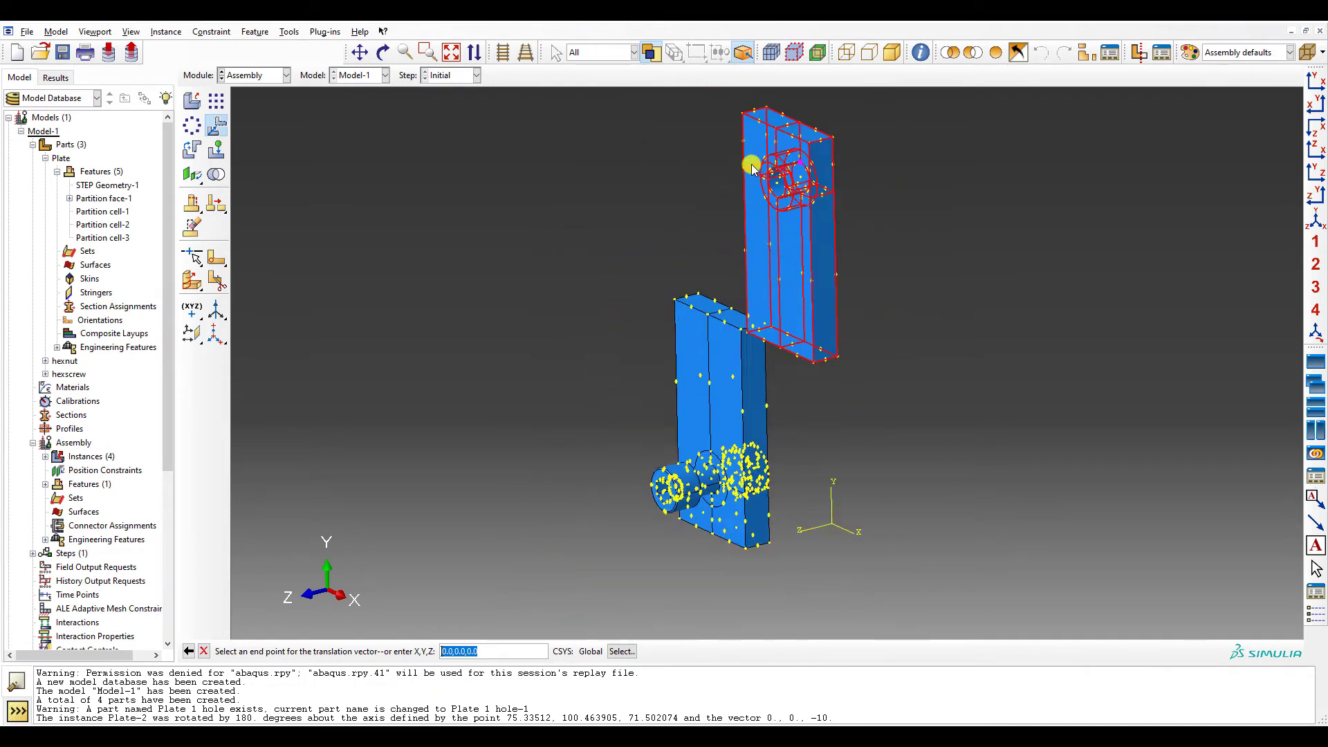
scroll(752, 168, up, 2)
scroll(752, 168, up, 6)
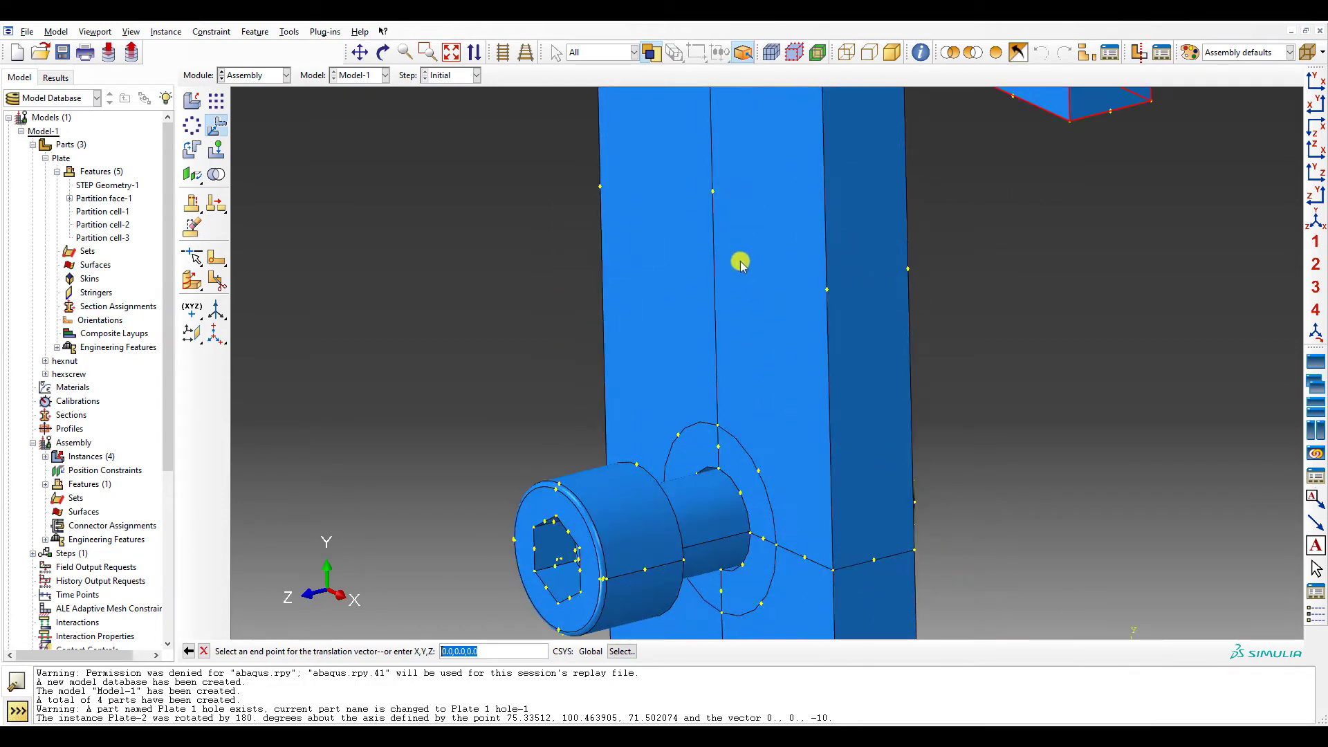
click(717, 464)
middle_click(726, 465)
mouse_move(726, 466)
ctrl+alt+mouse_down()
mouse_move(679, 347)
mouse_move(619, 358)
ctrl+alt+mouse_up()
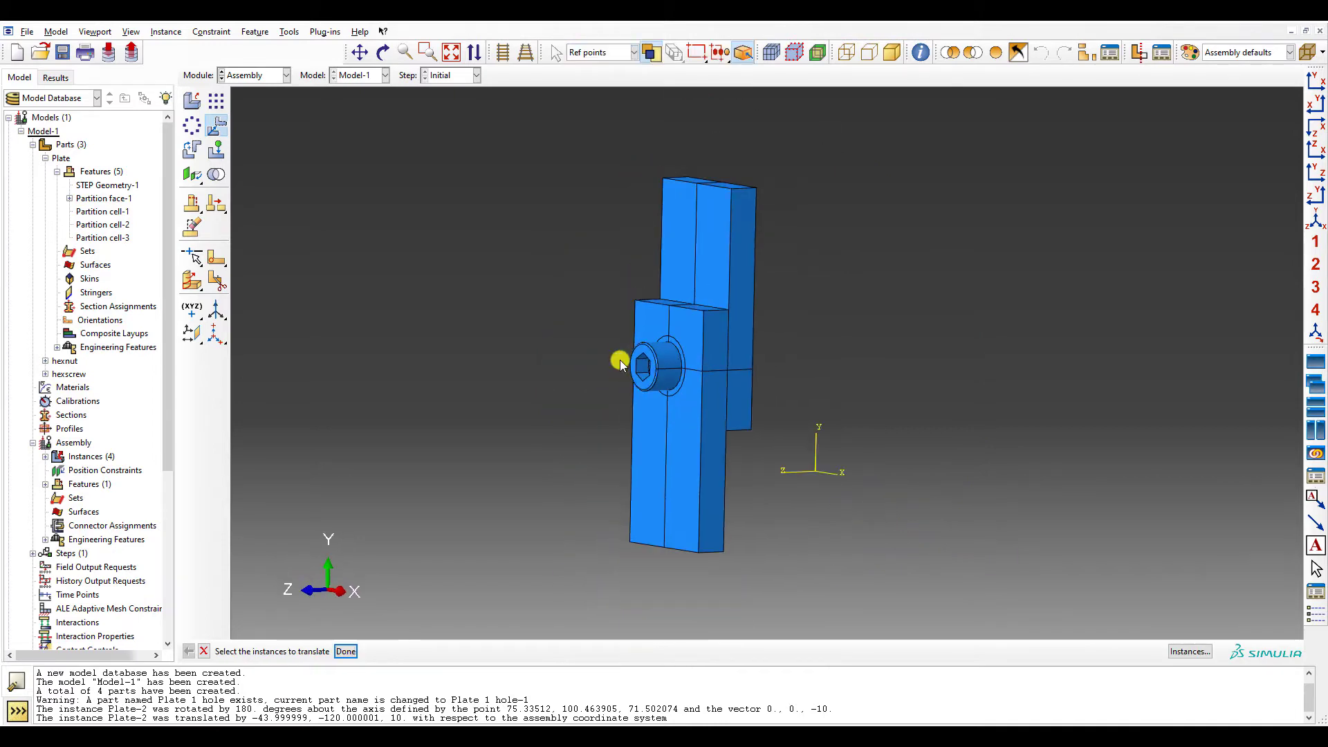
- Return to the Part module and open the hexnut part, turned to show its chamfered hole
click(260, 75)
click(256, 93)
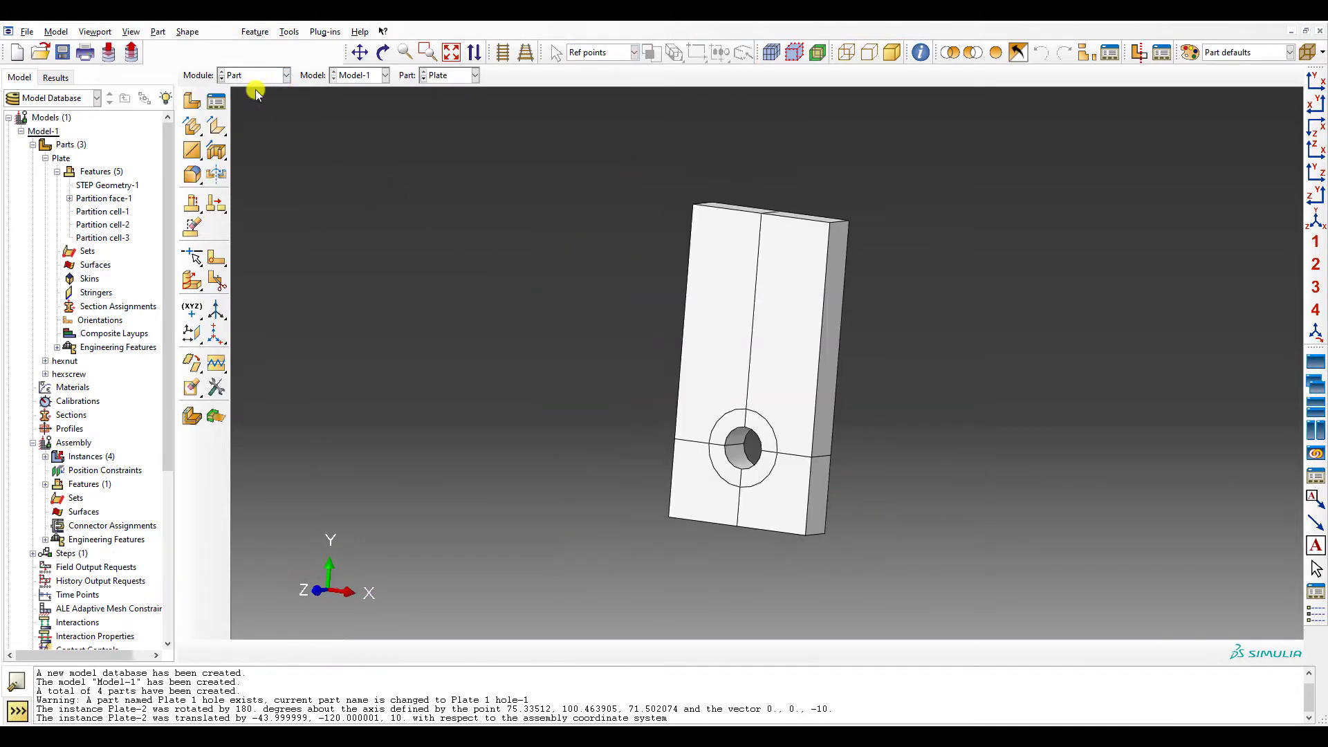
double_click(61, 157)
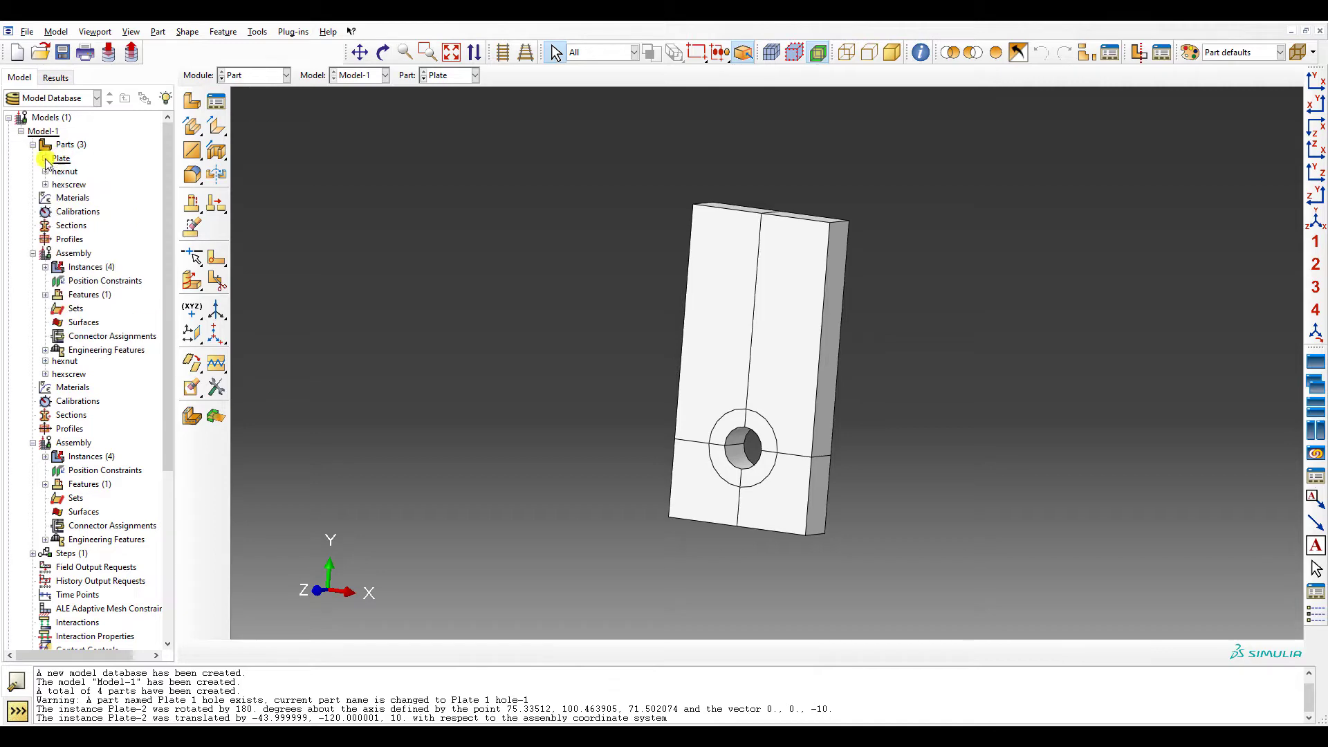
double_click(61, 171)
ctrl+alt+drag(686, 472, 551, 406)
ctrl+alt+drag(850, 374, 586, 357)
ctrl+alt+drag(76, 174, 376, 300)
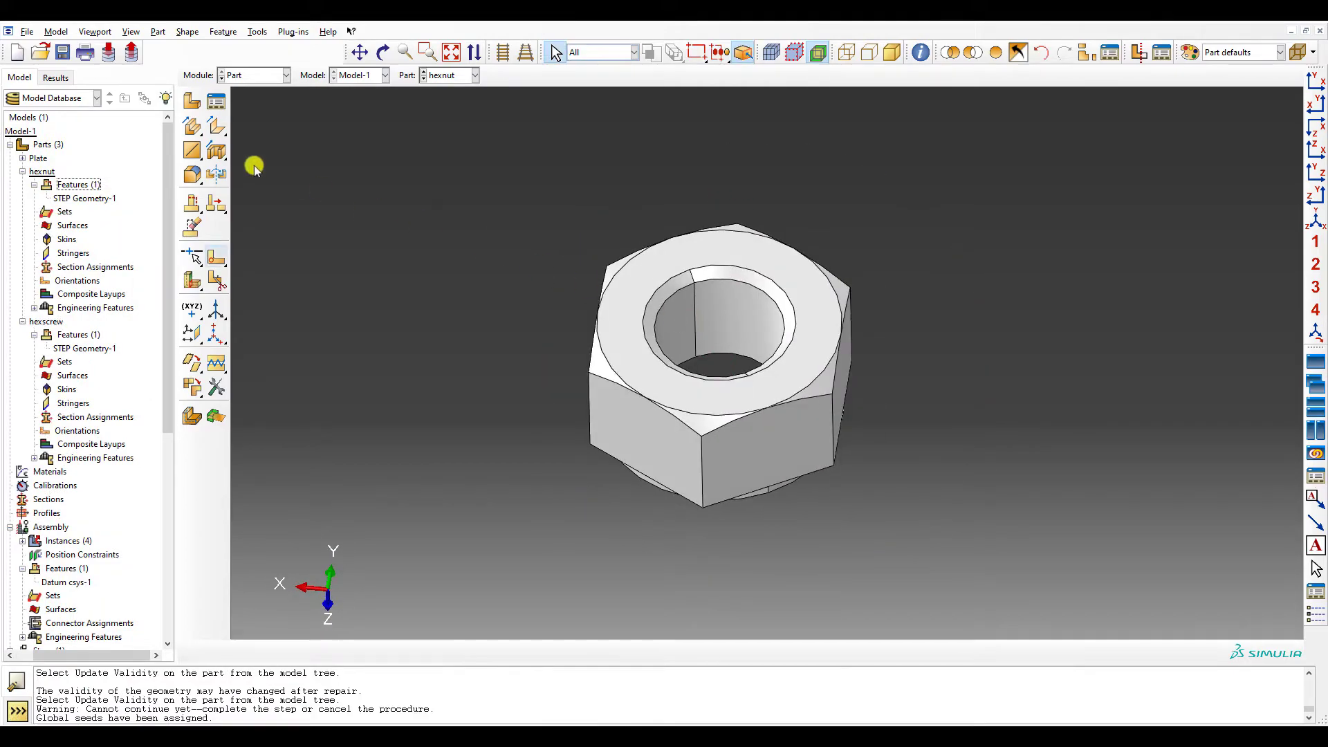
- Open an extruded cut sketch on the nut's end face and draw a concentric circle matching the hole's outer chamfer edge
click(691, 275)
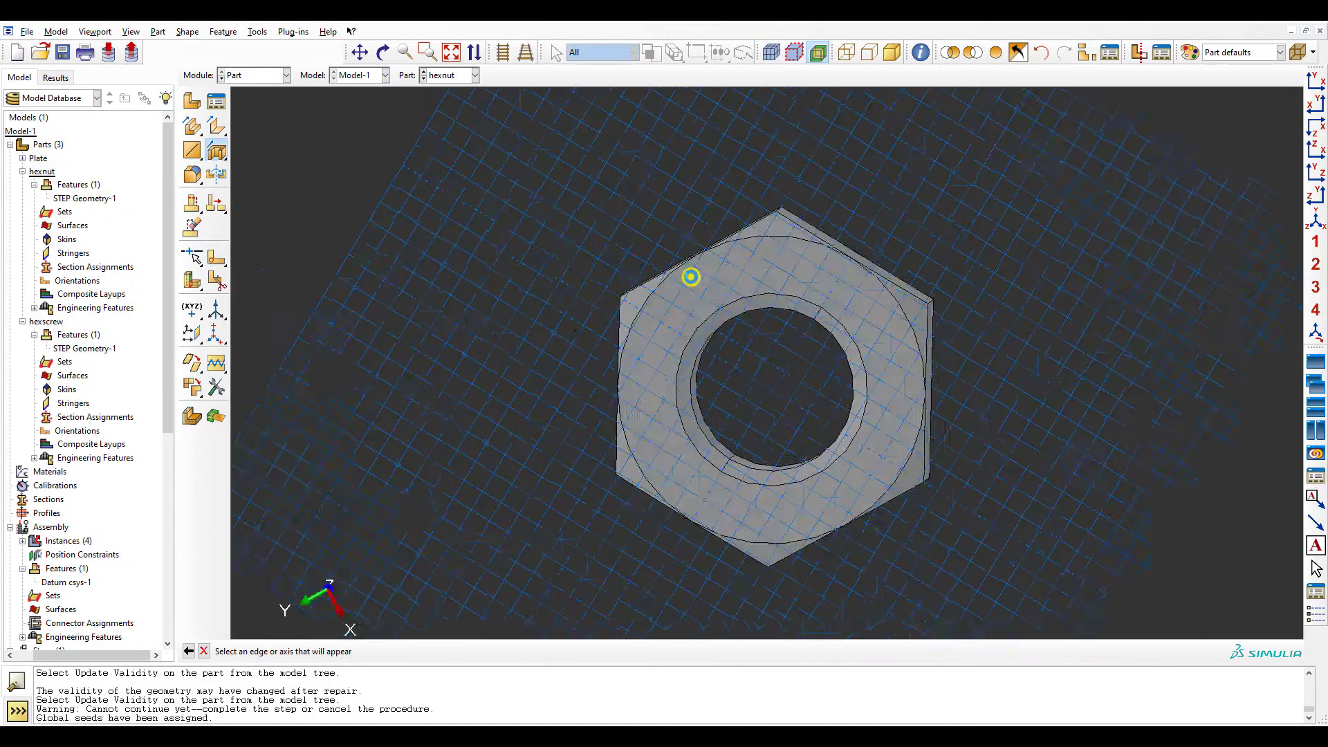
click(192, 127)
click(767, 362)
click(767, 243)
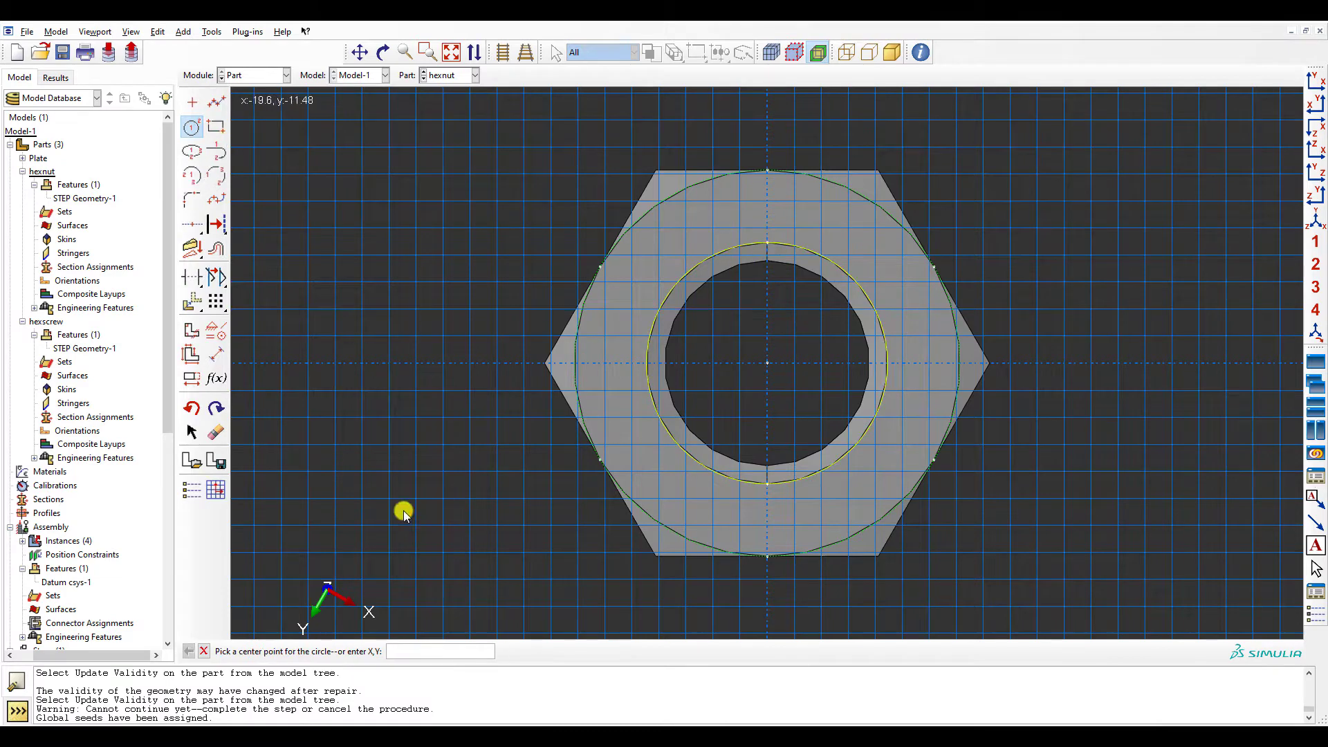
- Finish the circle sketch and create the extruded cut through the nut's hole
click(206, 653)
click(372, 652)
click(933, 461)
ctrl+alt+drag(735, 468, 718, 231)
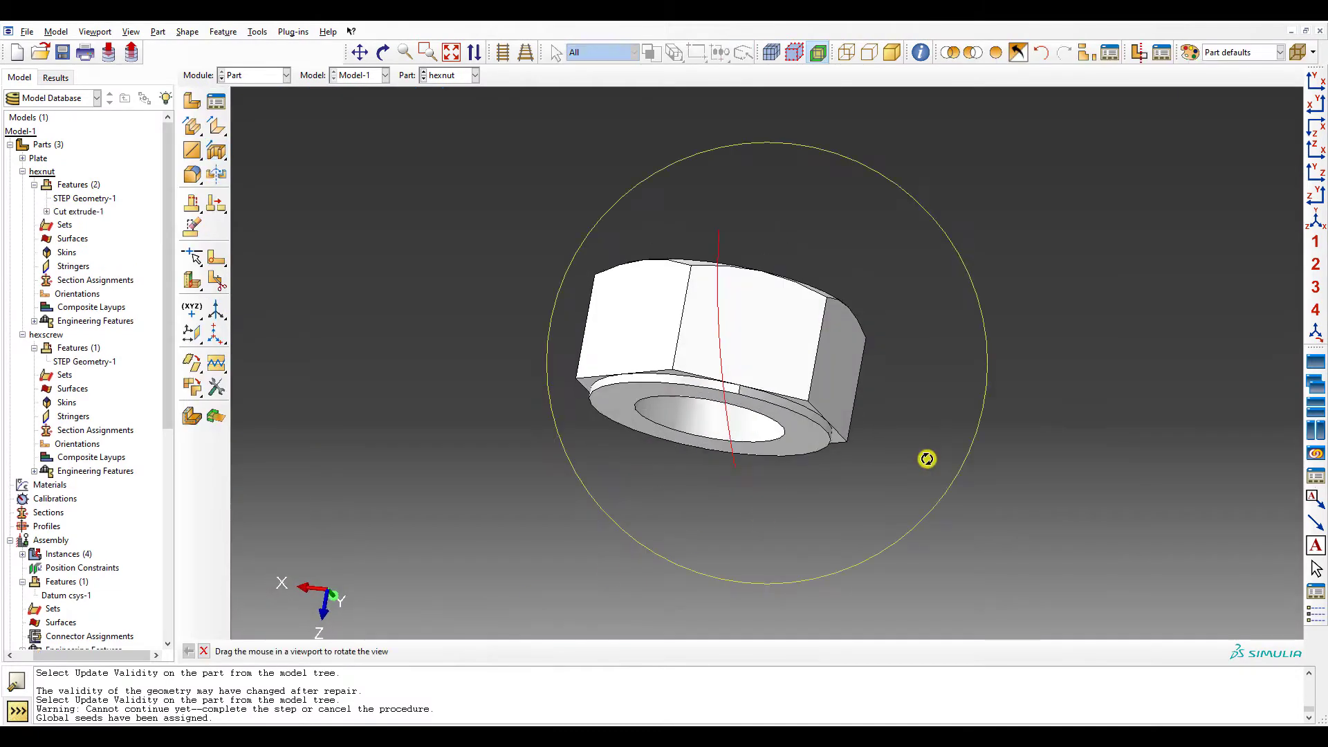
drag(926, 458, 599, 370)
- Open an extruded cut sketch on a flat side of the nut and add horizontal construction lines along the round collar's two edges
click(216, 149)
click(772, 282)
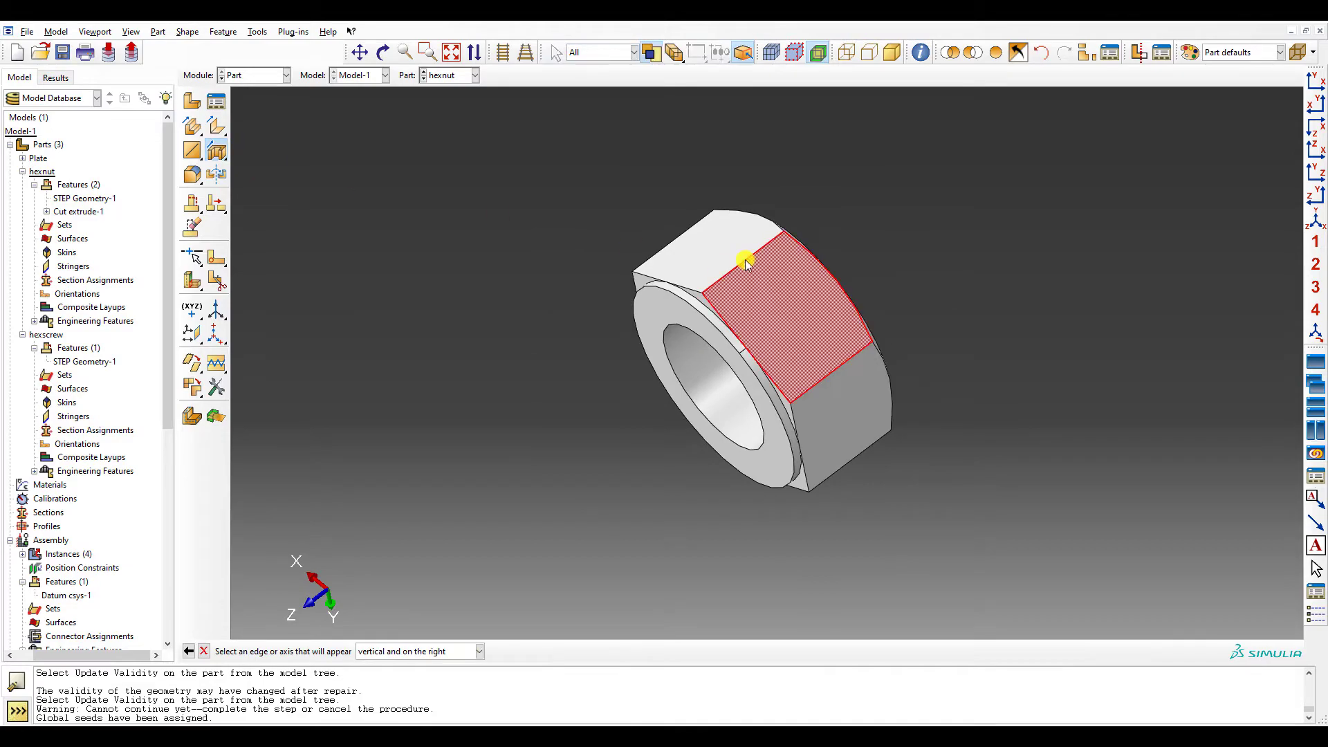
click(745, 260)
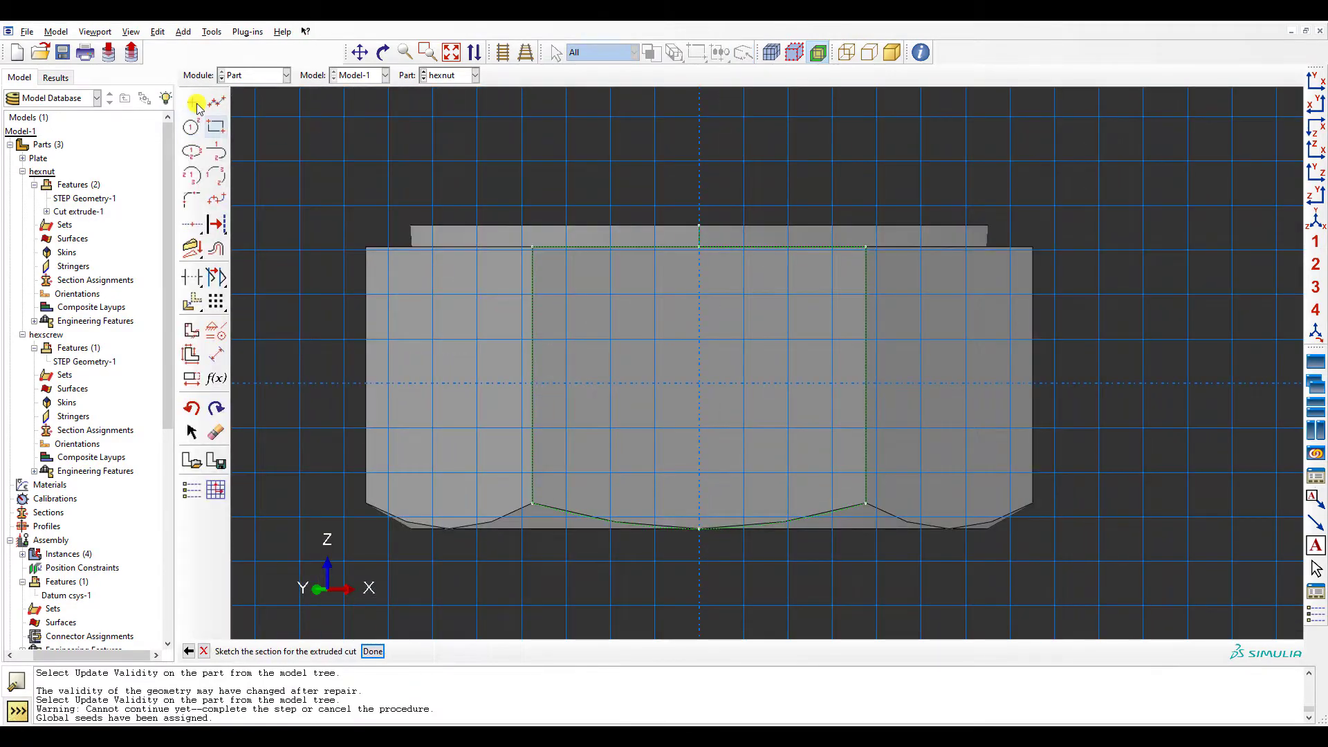
click(193, 223)
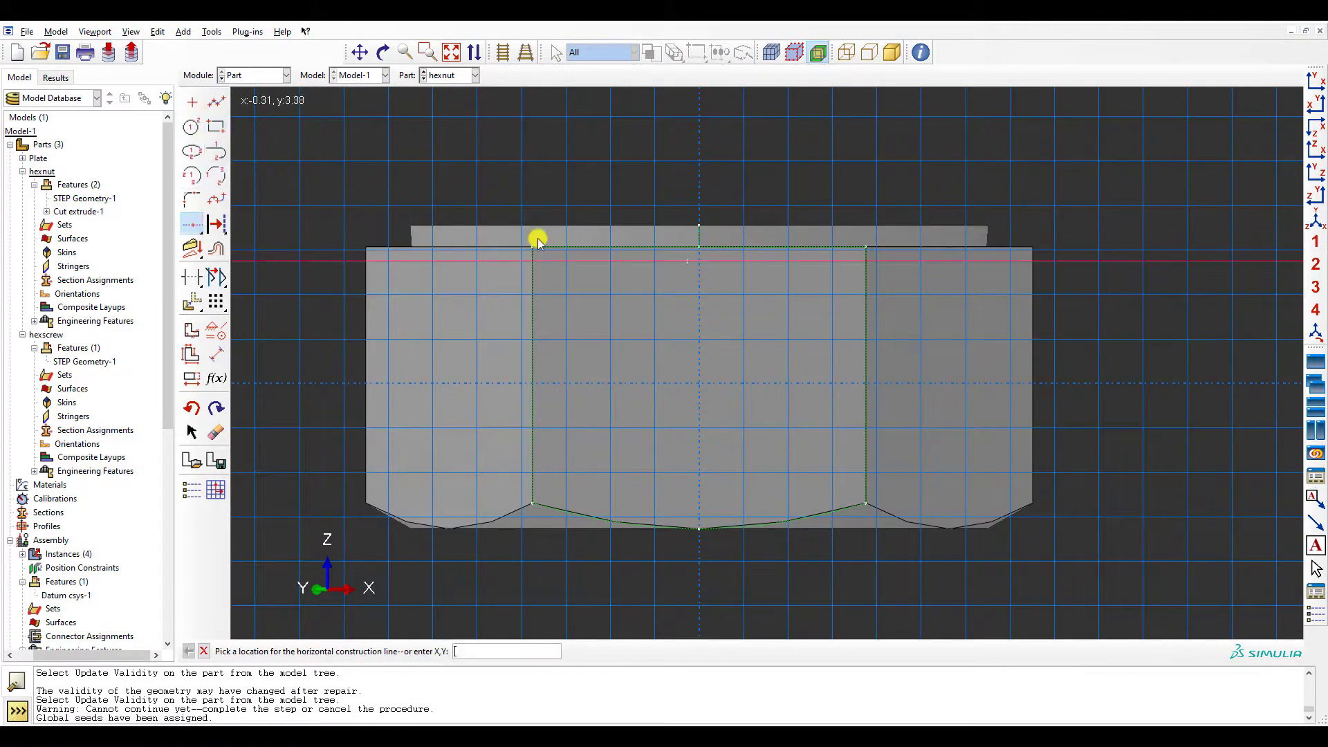
click(700, 225)
click(216, 127)
click(366, 247)
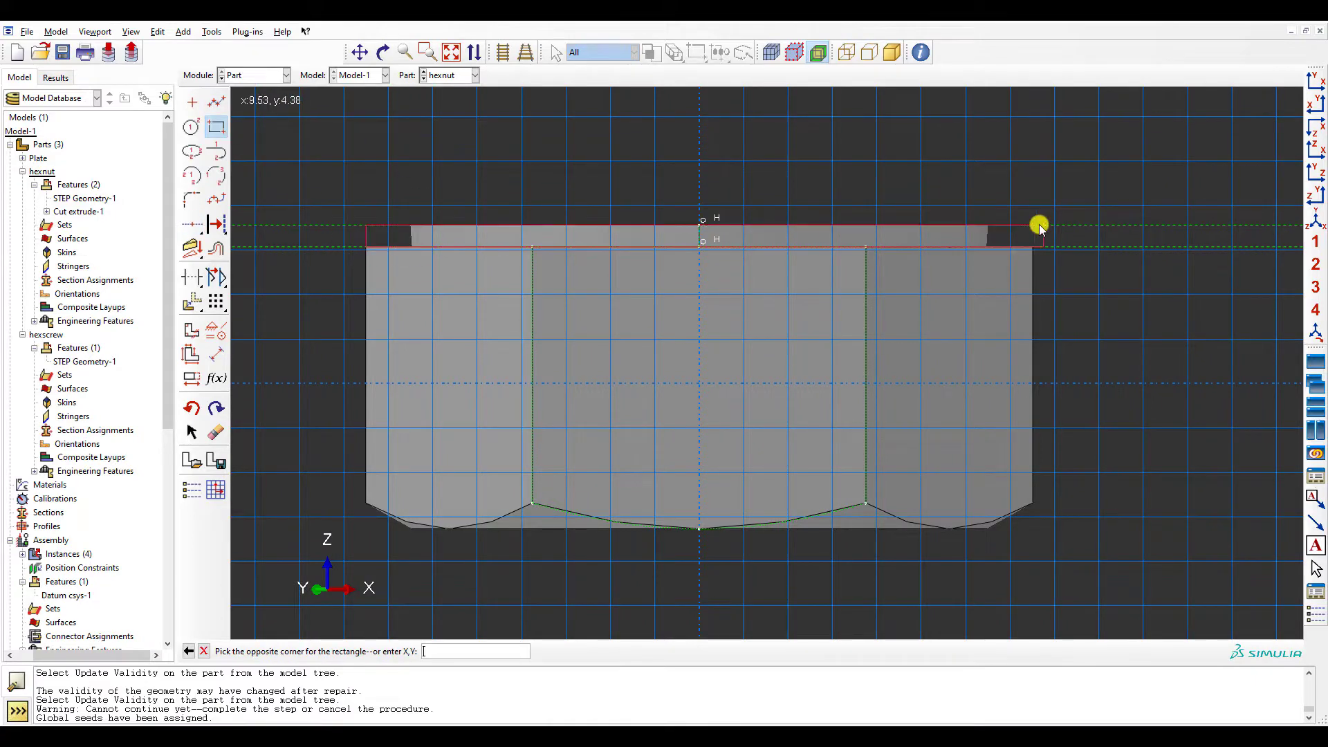
click(1039, 226)
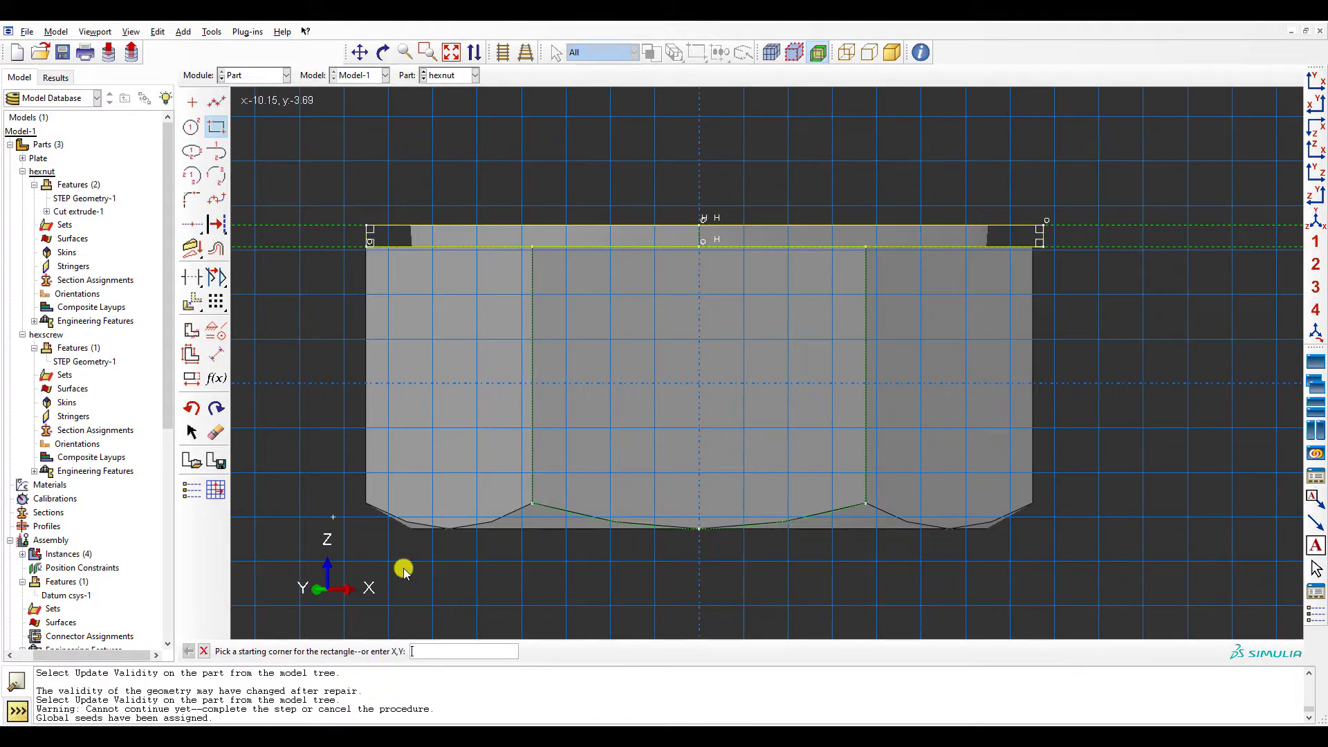
key(ctrl+z)
- Sketch a rectangle between the two construction lines, extending past both sides of the nut, and cut away the round collar
click(216, 127)
click(300, 225)
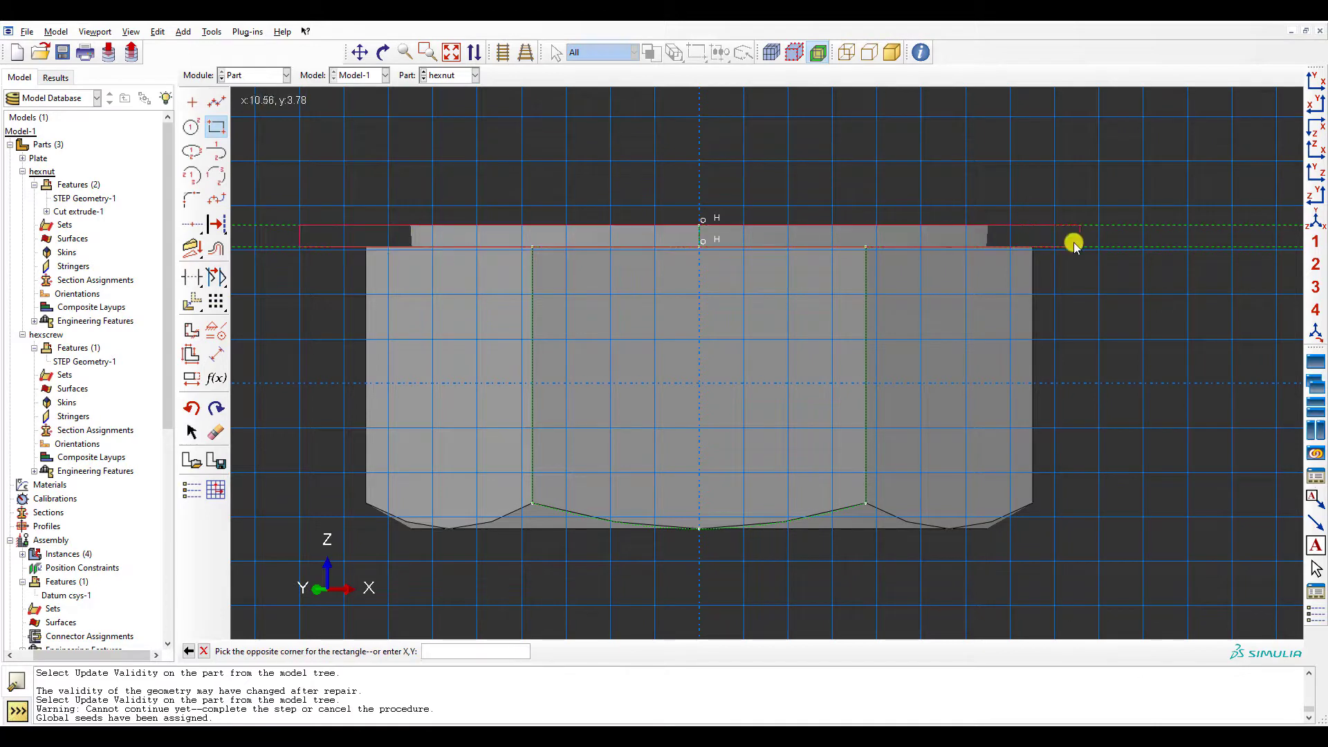
click(1086, 246)
click(203, 651)
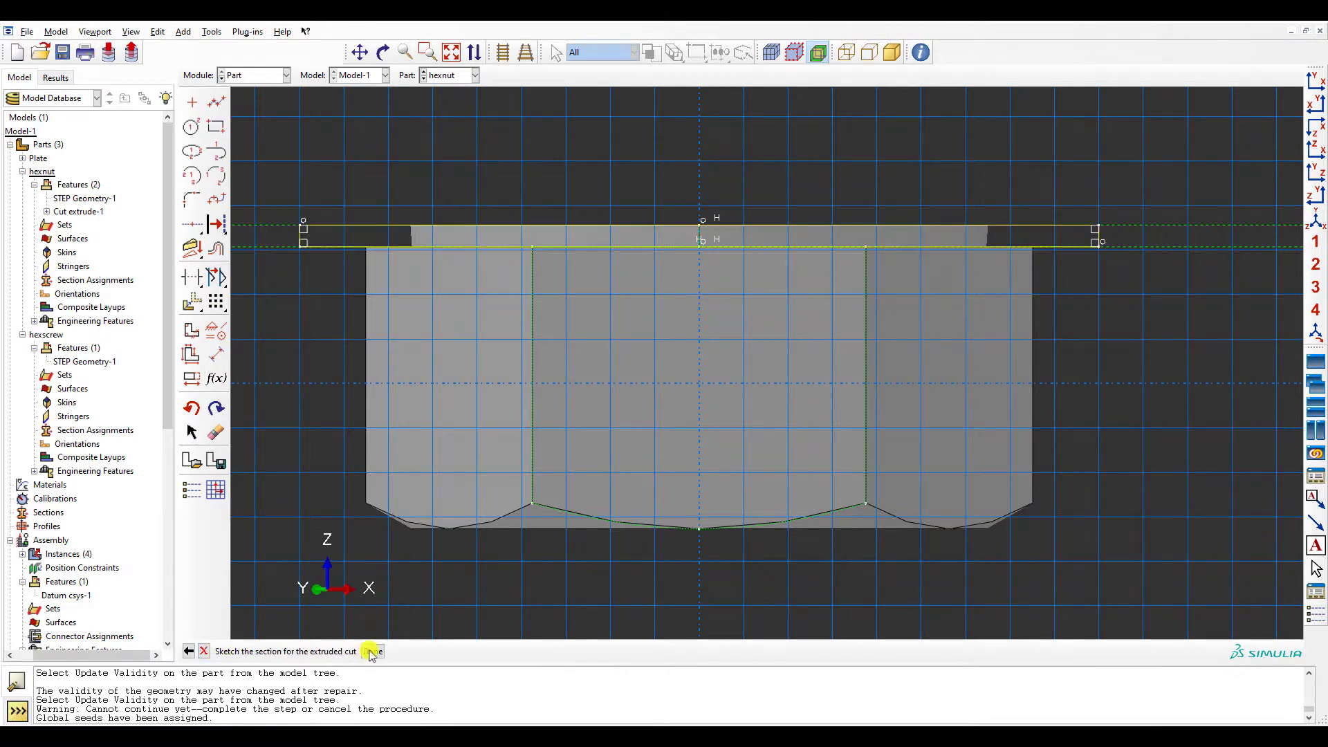
click(370, 651)
click(934, 465)
- Replace the six chamfered corner faces on the nut's end by extending the neighboring faces
ctrl+alt+drag(927, 466, 691, 408)
click(194, 386)
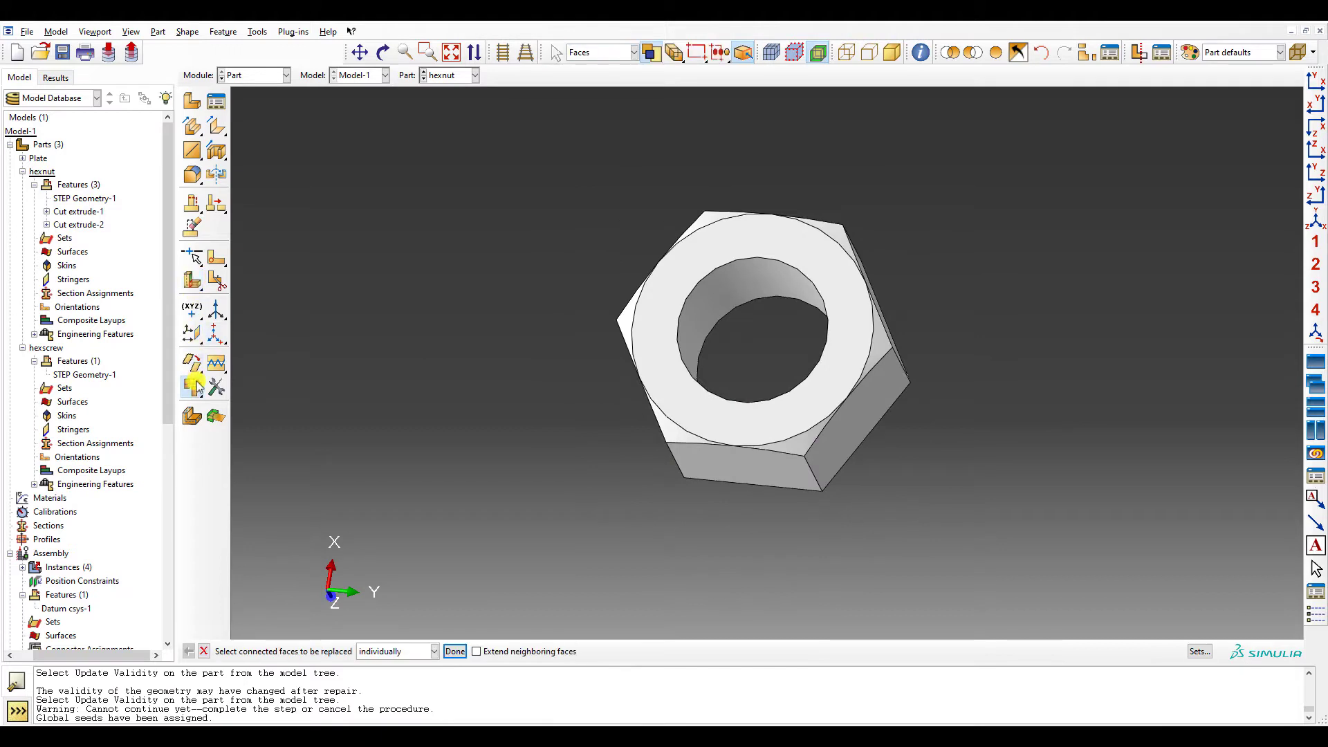
click(665, 432)
shift+click(802, 446)
shift+click(873, 351)
shift+click(833, 229)
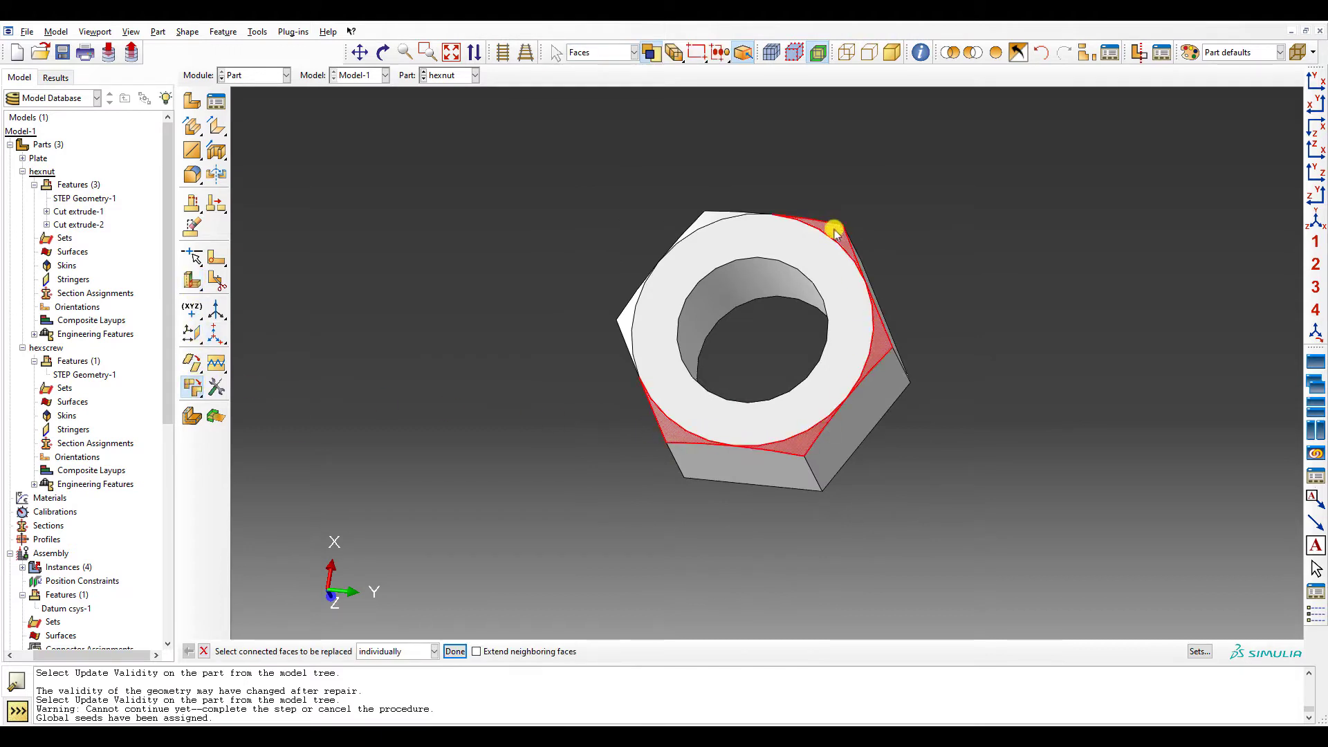
shift+click(707, 216)
shift+click(623, 322)
click(455, 651)
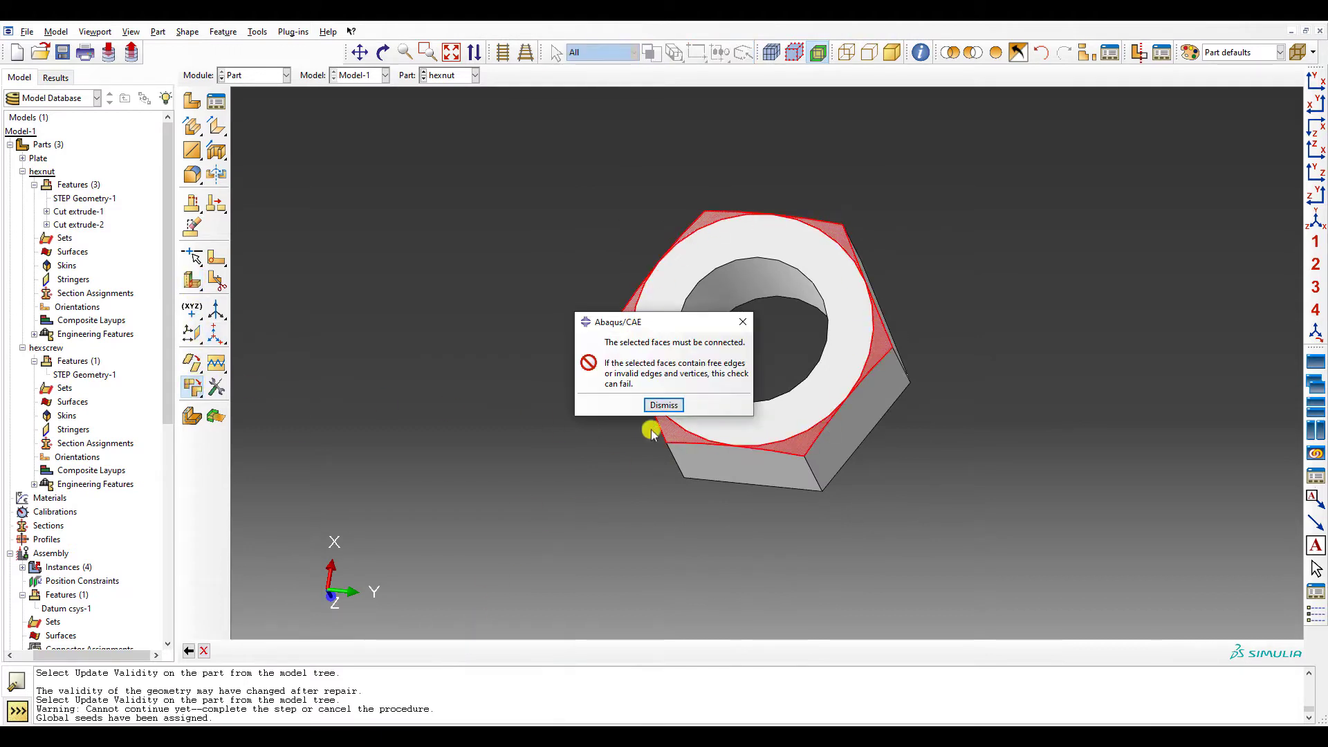
click(663, 407)
click(455, 651)
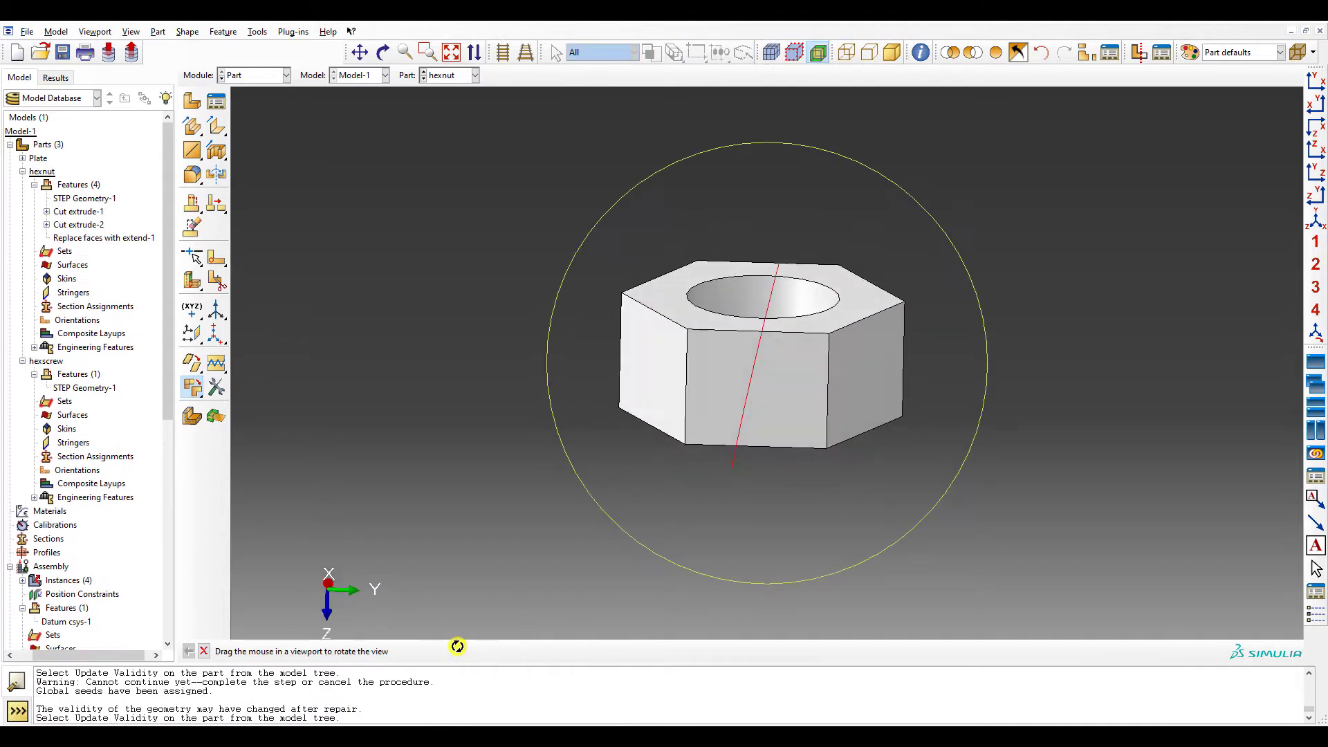
- Partition the nut cell with a three-point plane through the front corner edge and the hole's centre
click(192, 280)
mouse_move(194, 285)
mouse_down()
mouse_move(277, 309)
mouse_move(218, 282)
mouse_up()
click(444, 650)
ctrl+alt+drag(722, 512, 816, 488)
click(742, 486)
click(736, 393)
click(736, 393)
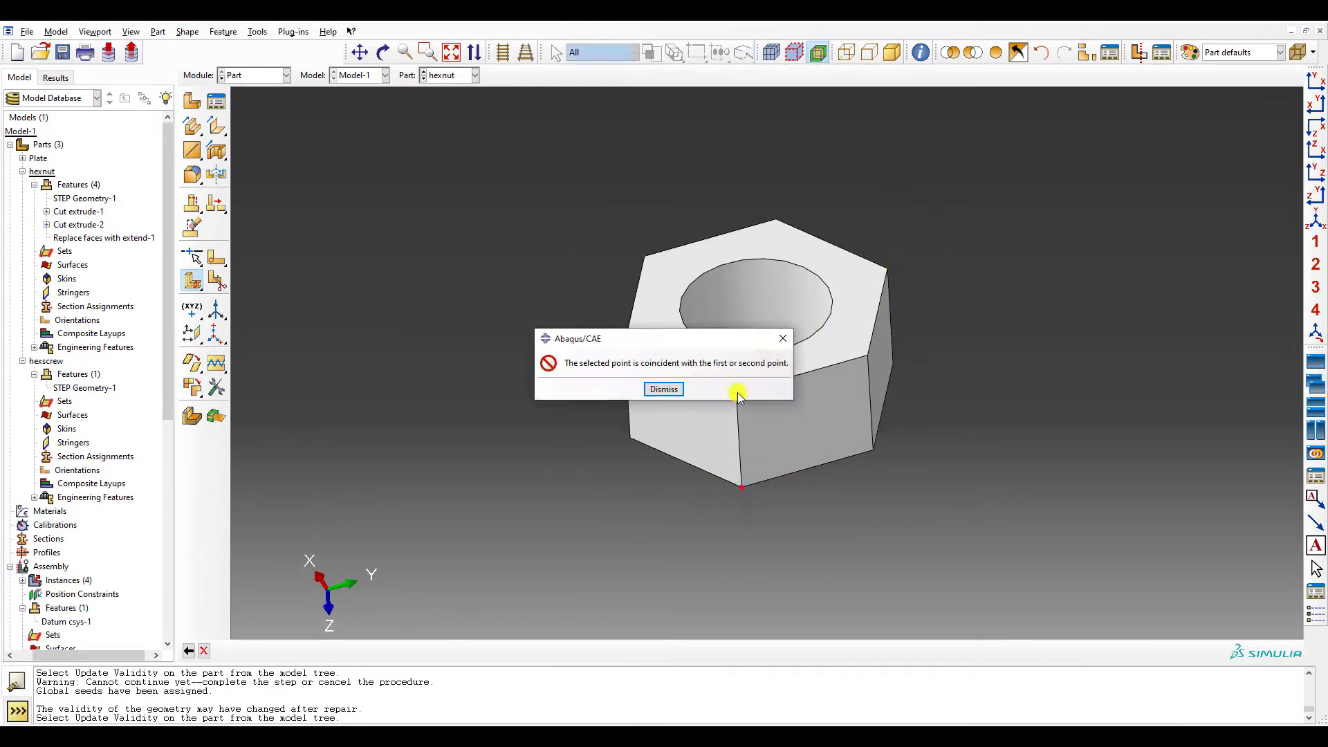
click(774, 340)
click(756, 305)
middle_click(732, 296)
- Partition all nut cells with a three-point plane through the adjacent corner edge and the hole's centre
drag(578, 217, 984, 547)
middle_click(984, 548)
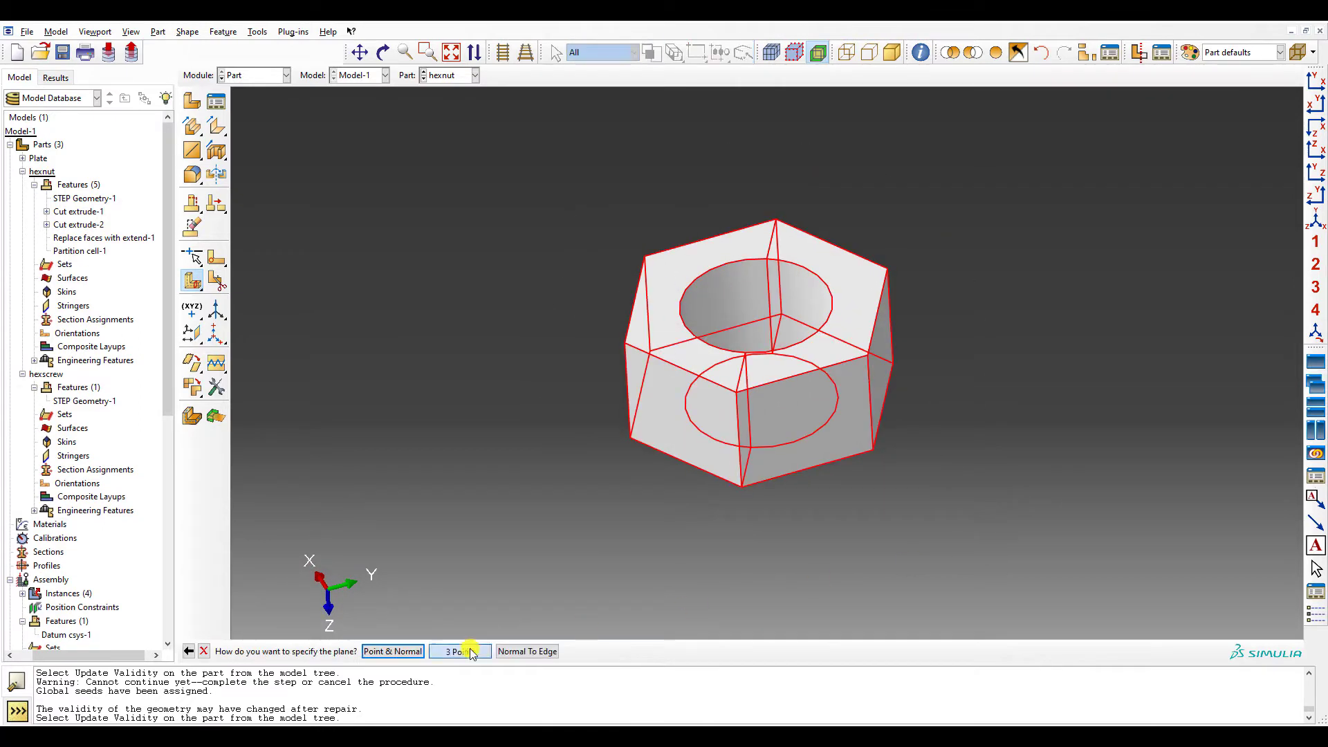
click(464, 651)
click(872, 451)
click(868, 357)
click(759, 307)
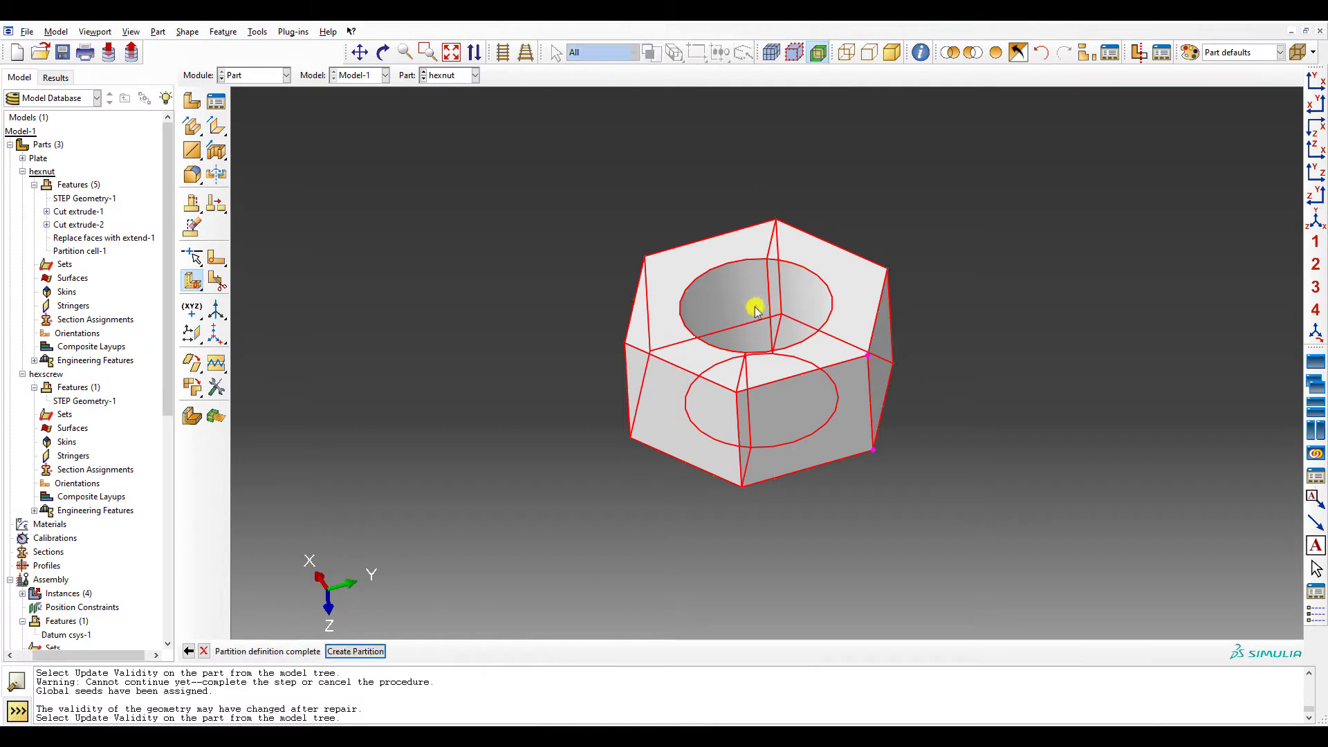
middle_click(757, 307)
- Partition all nut cells with a three-point plane through the remaining pair of opposite corners and the hole's centre
drag(578, 201, 1105, 564)
middle_click(1106, 564)
click(465, 651)
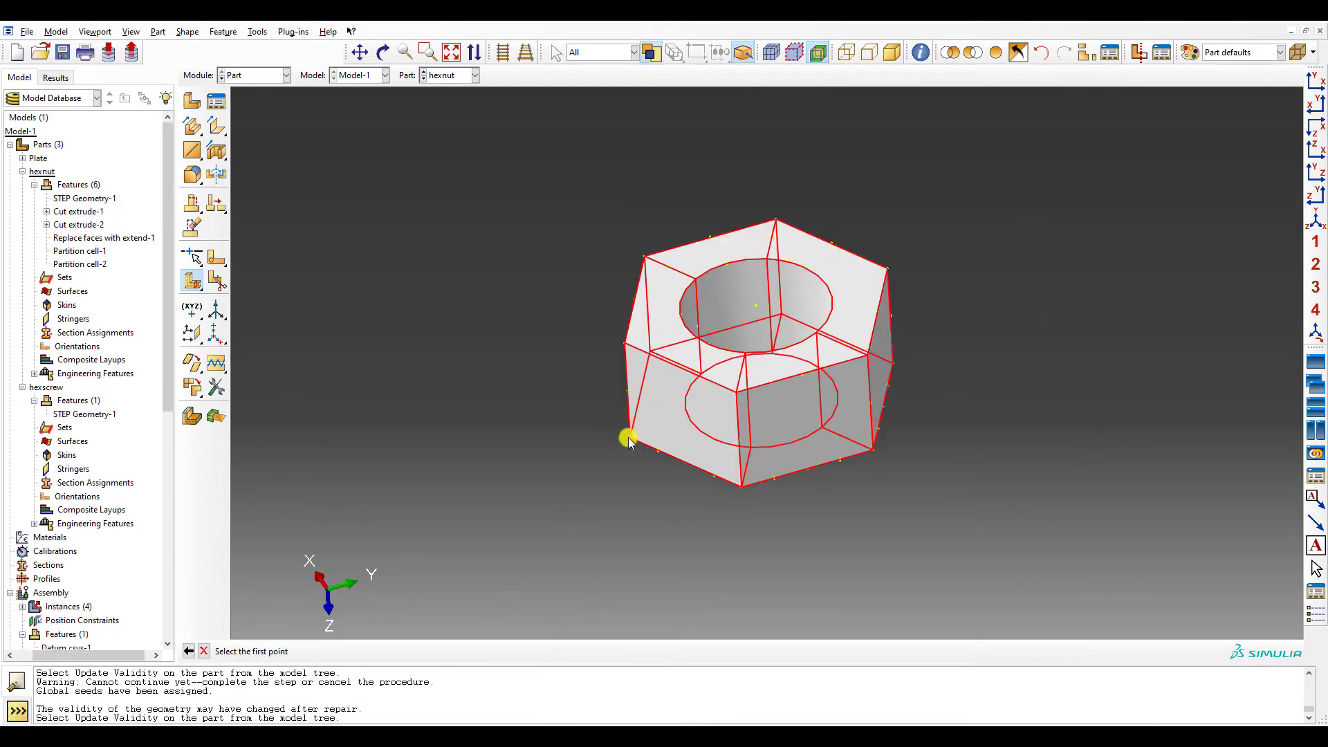
click(756, 306)
middle_click(755, 307)
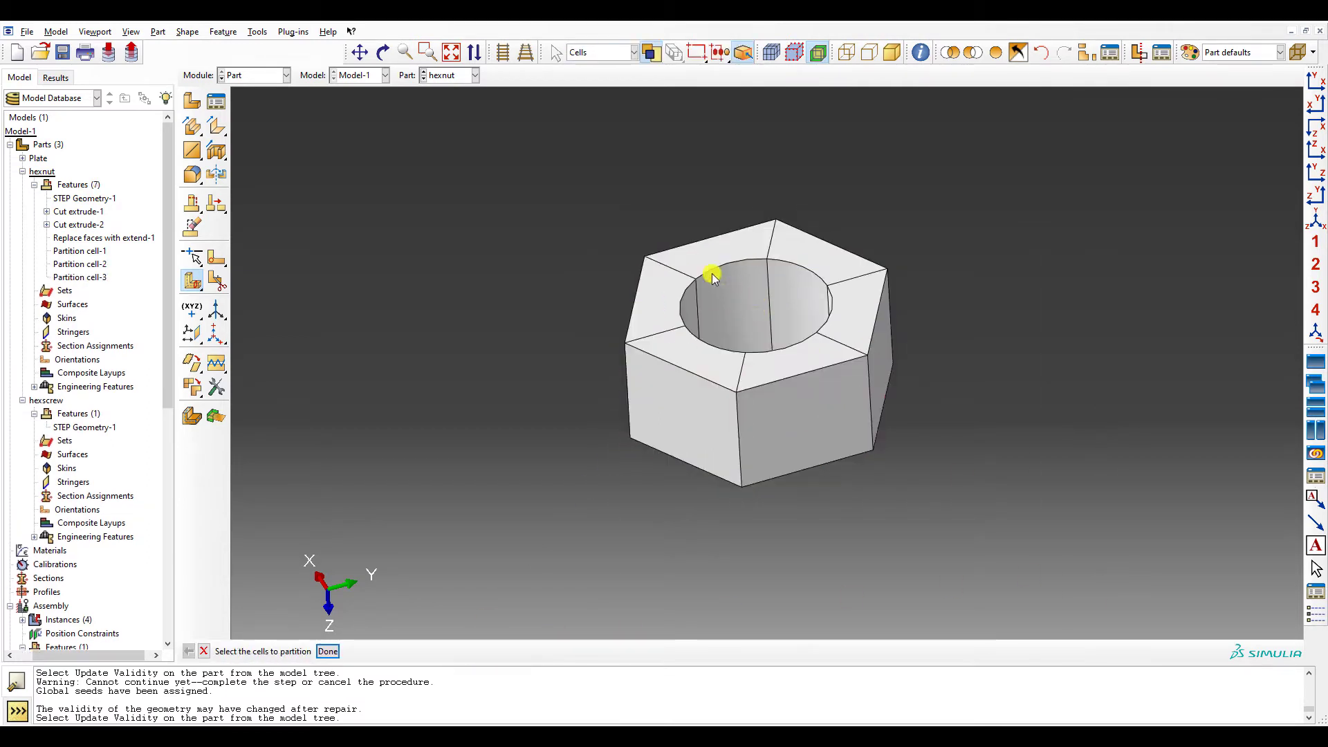
- Switch to the hexscrew part and replace the rounded rim face of the head by extending the neighboring faces
click(474, 75)
click(451, 114)
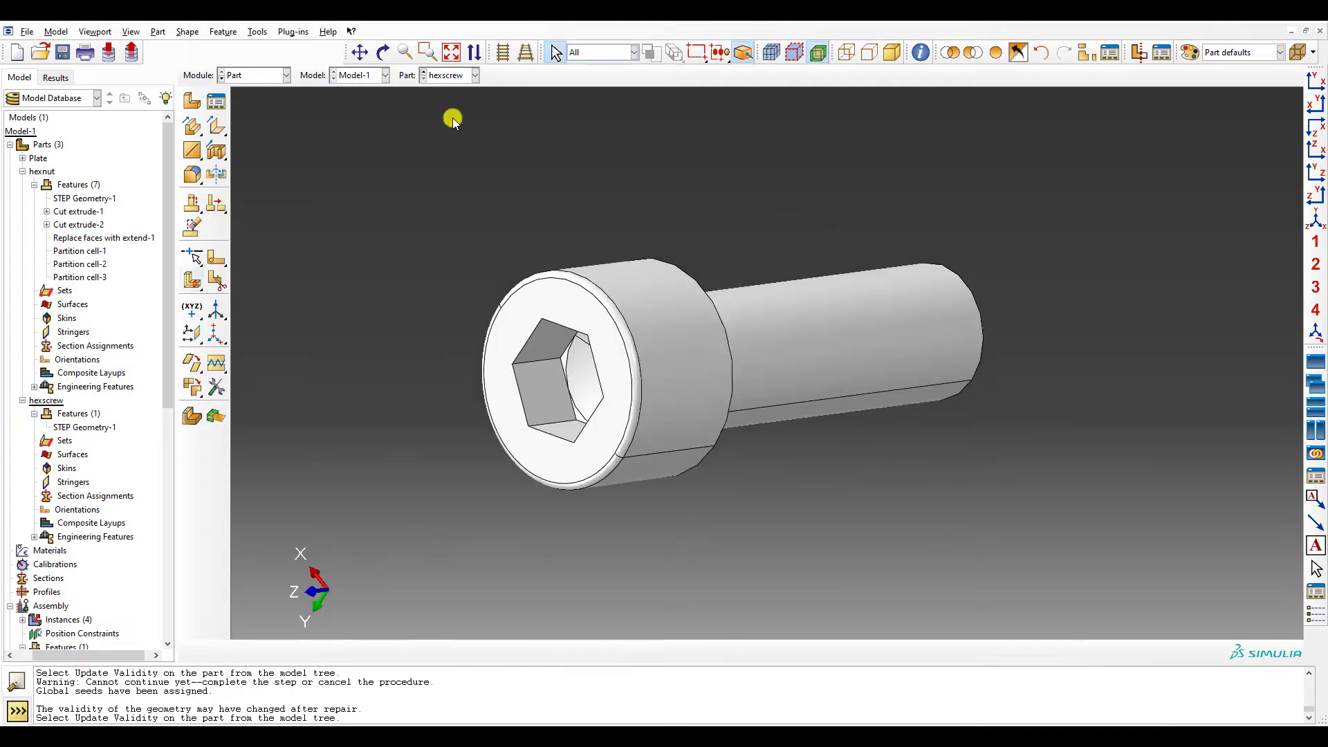
click(192, 386)
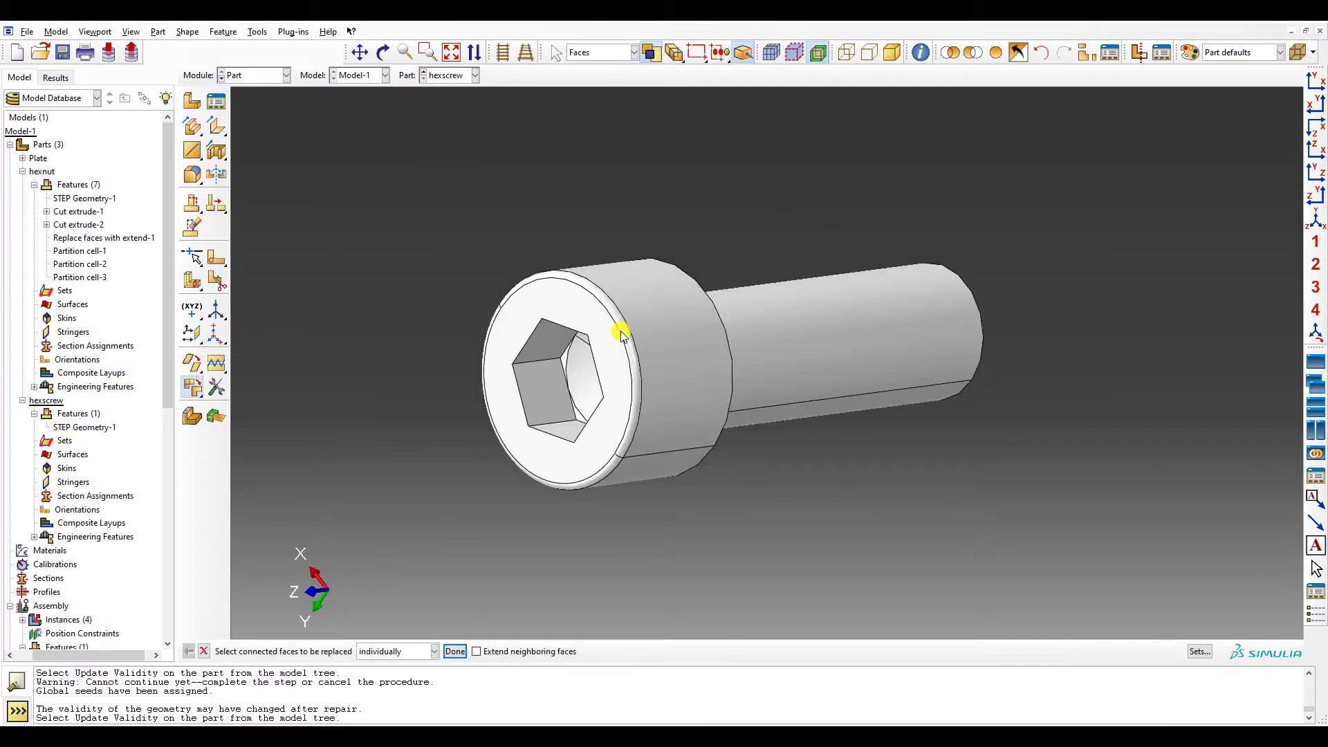
click(608, 468)
middle_click(624, 448)
- Replace the transition face between the screw's head and shank by extending the neighboring faces
click(769, 293)
ctrl+alt+drag(626, 471, 608, 385)
shift+click(662, 469)
middle_click(662, 467)
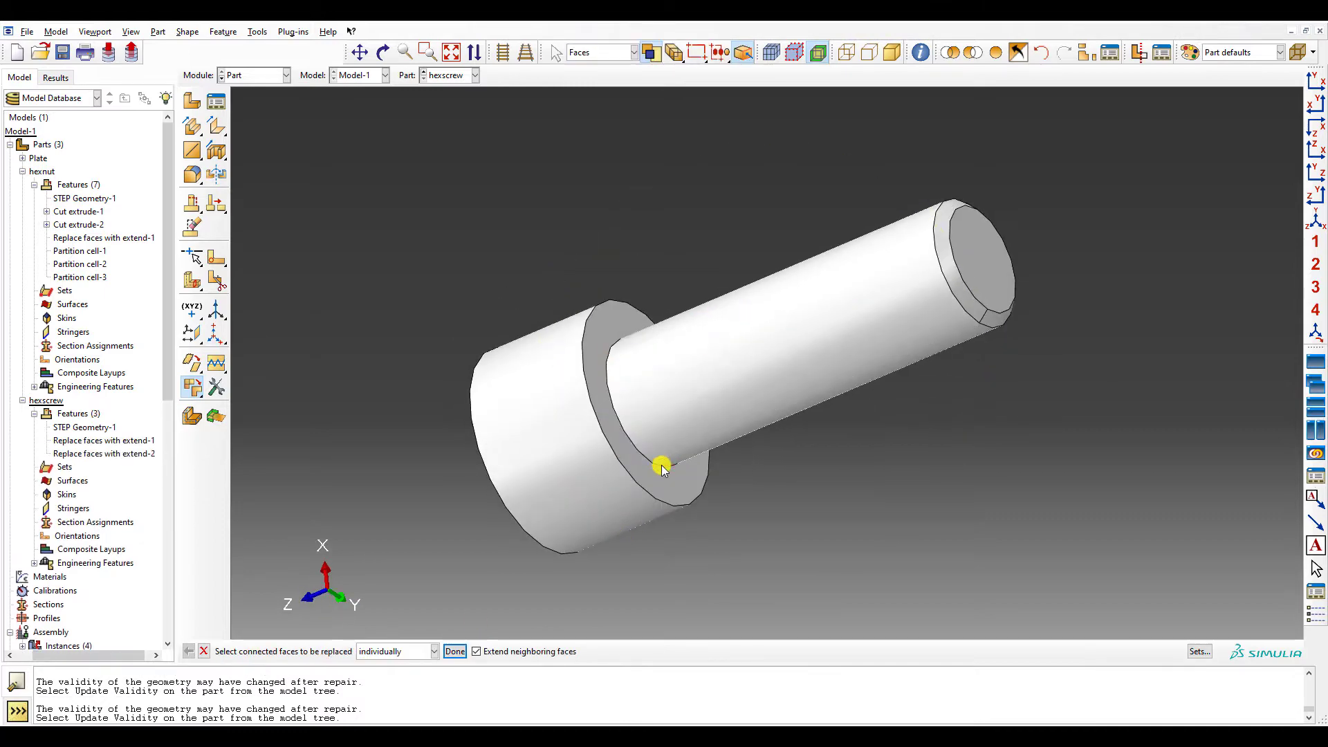
- Replace the conical faces at the bottom of the screw's hex socket by extending the neighboring faces
ctrl+alt+drag(662, 467, 896, 426)
scroll(696, 375, down, 3)
click(648, 356)
shift+click(634, 362)
shift+click(753, 206)
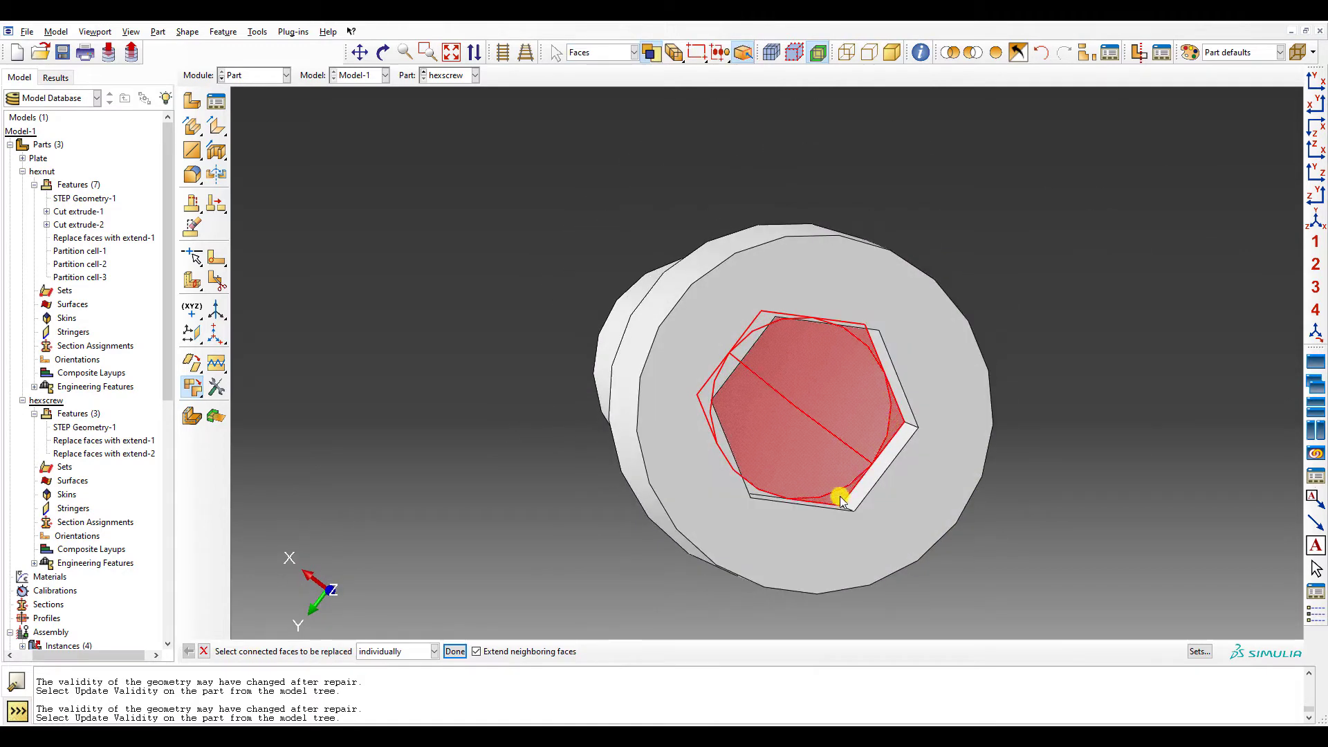
ctrl+alt+drag(843, 501, 658, 468)
middle_click(640, 463)
click(664, 410)
click(476, 651)
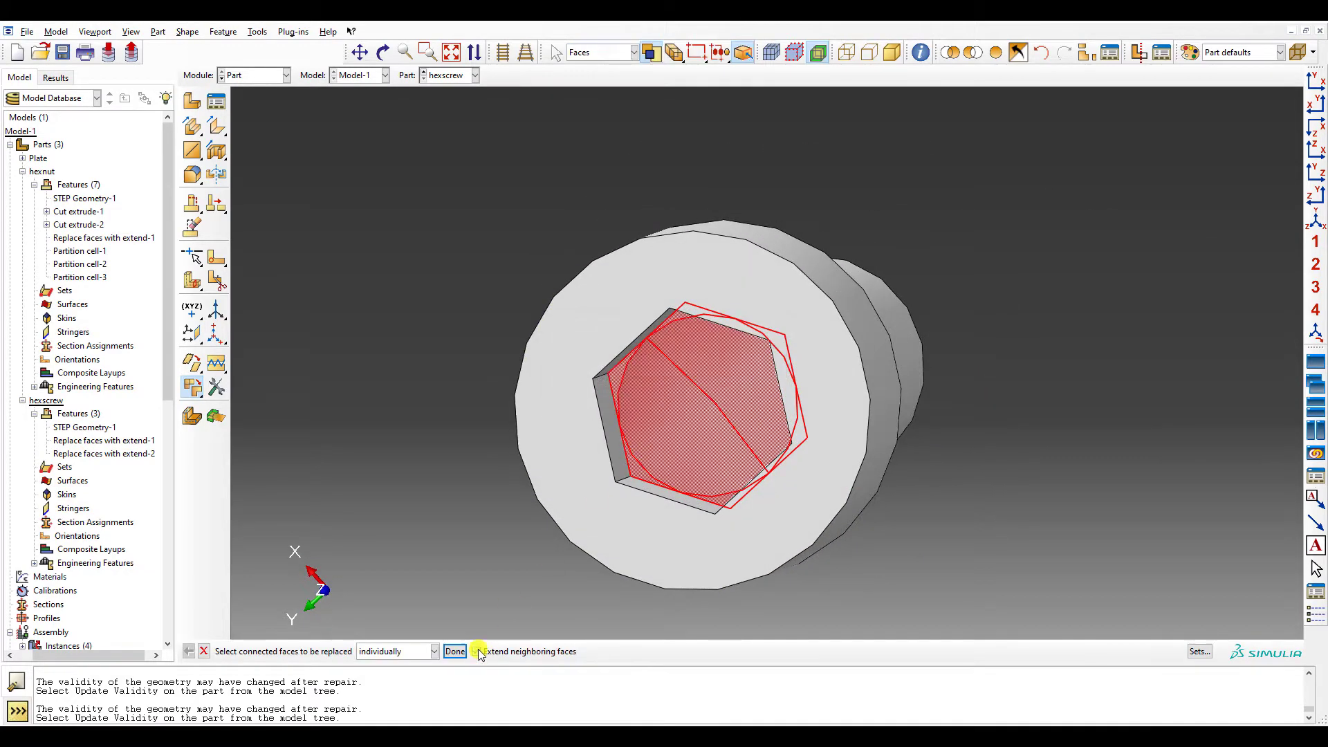
key(ctrl+alt)
key(ctrl+alt)
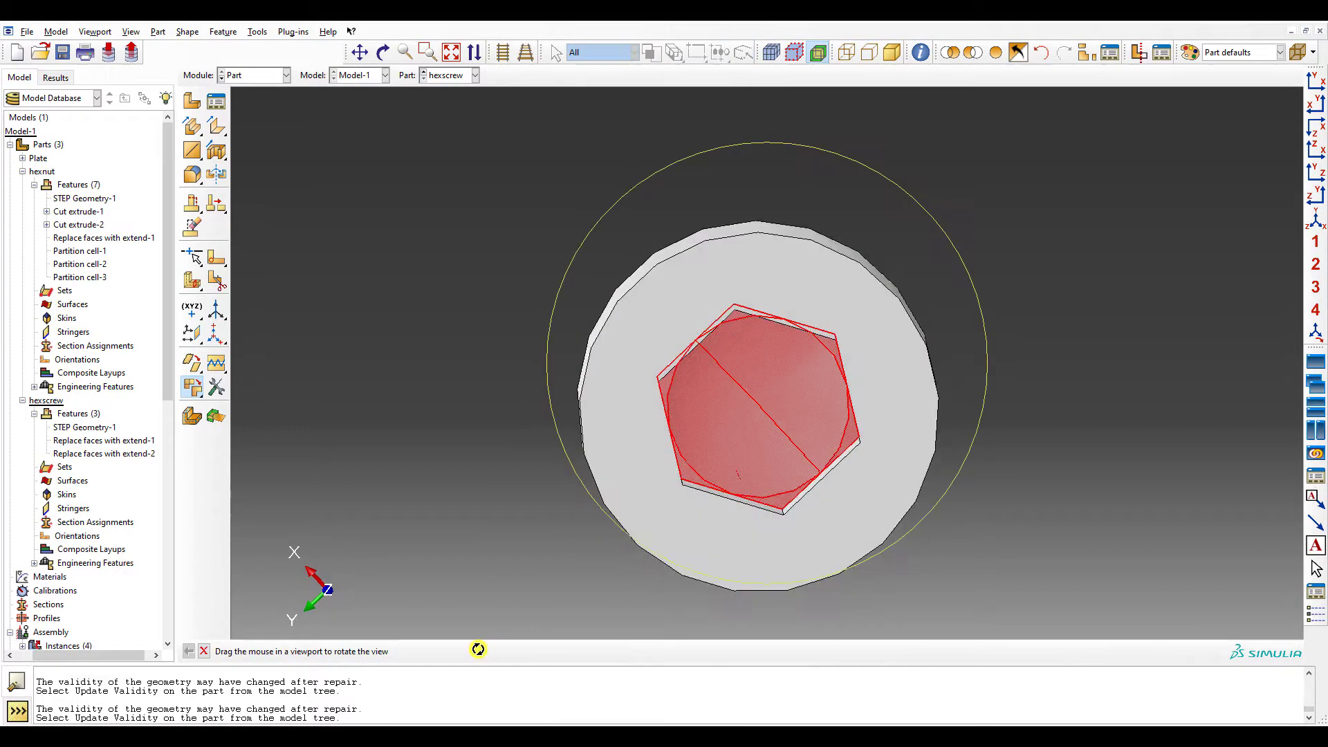
ctrl+alt+drag(478, 648, 617, 349)
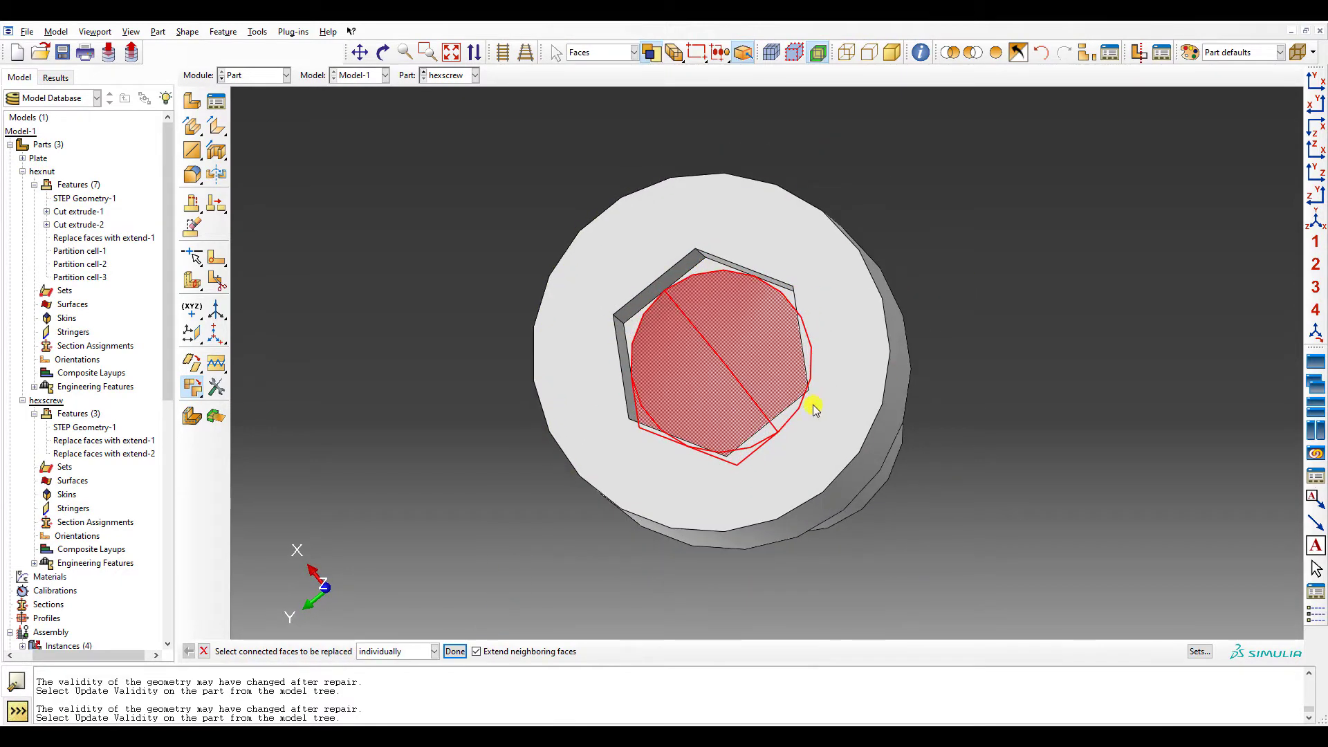
click(455, 652)
ctrl+alt+drag(456, 649, 443, 611)
- Remove the hex socket from the screw head by replacing its faces, selected by face angle, with Extend neighboring faces enabled
click(198, 128)
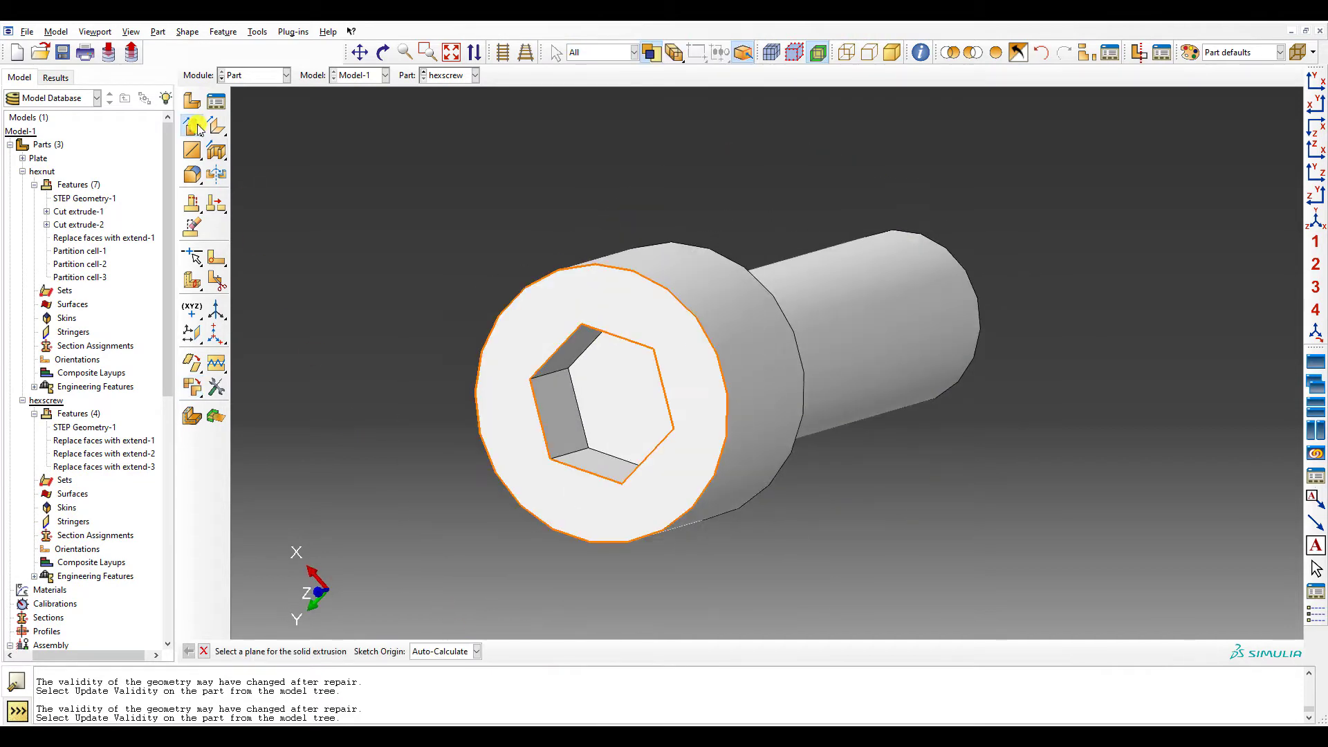
click(192, 387)
click(637, 395)
click(394, 651)
click(398, 676)
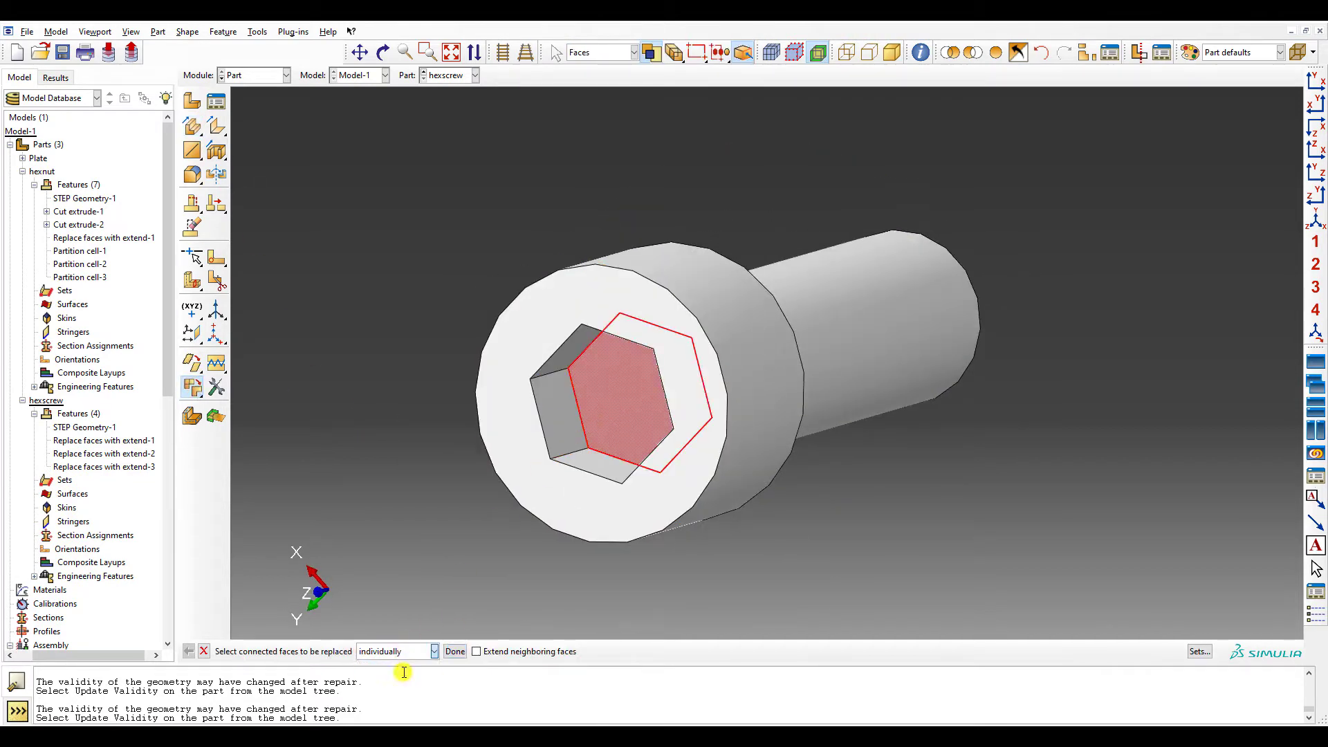
click(557, 415)
click(592, 460)
ctrl+alt+drag(590, 441, 860, 546)
click(484, 651)
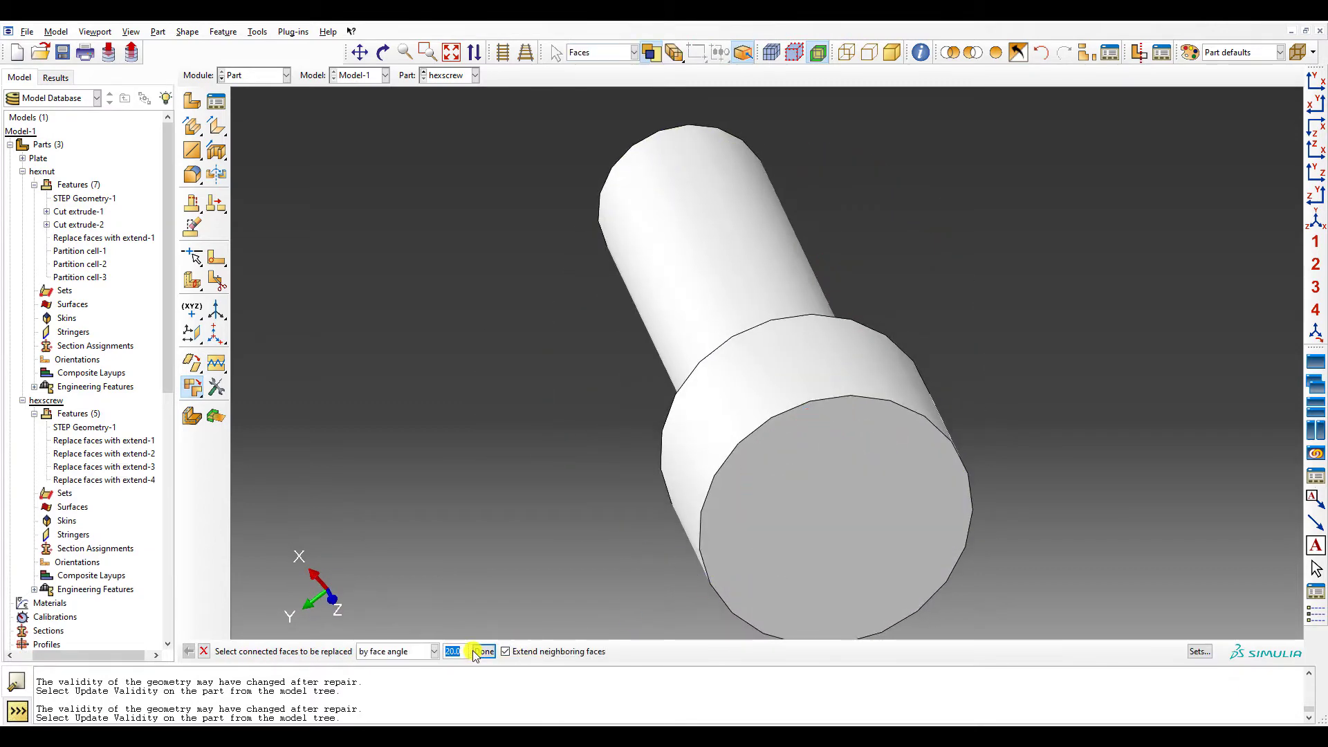
- Replace the chamfer faces at the shank's tip by extending the neighboring faces
ctrl+alt+drag(472, 651, 471, 649)
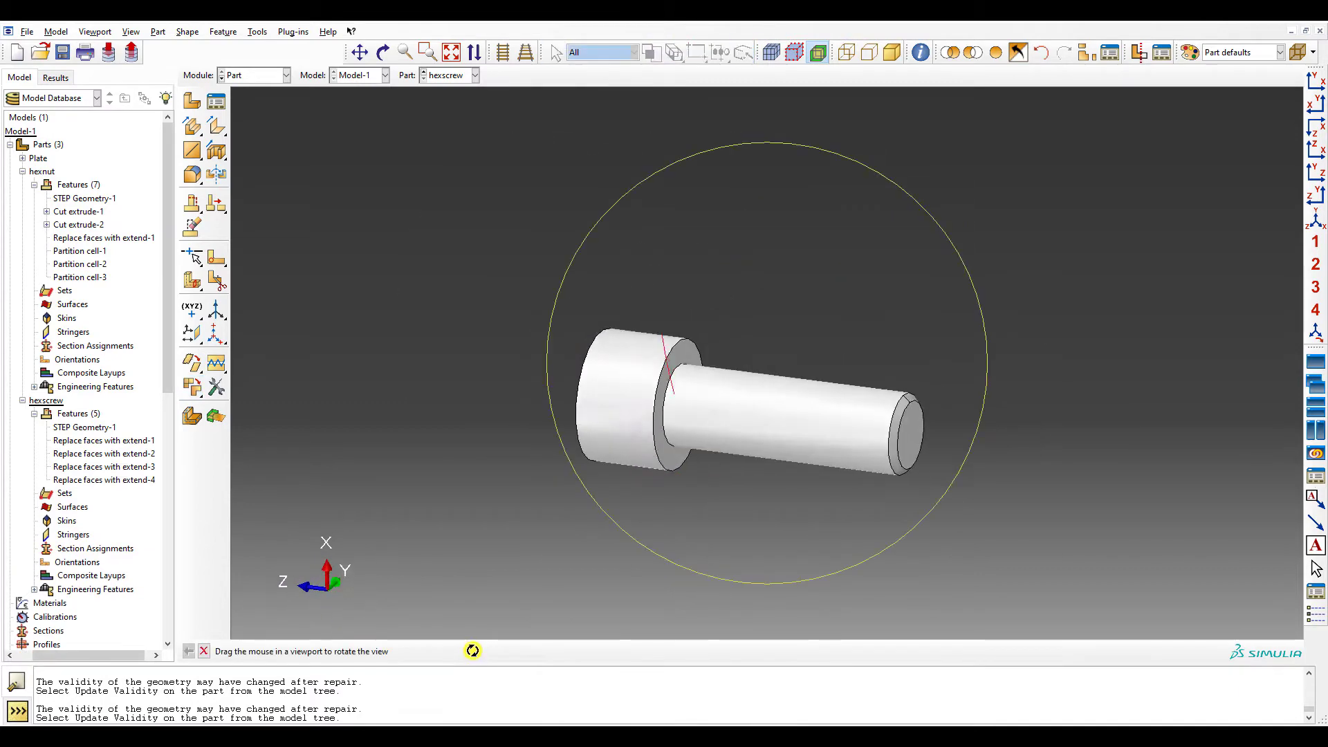
scroll(812, 388, down, 3)
click(191, 386)
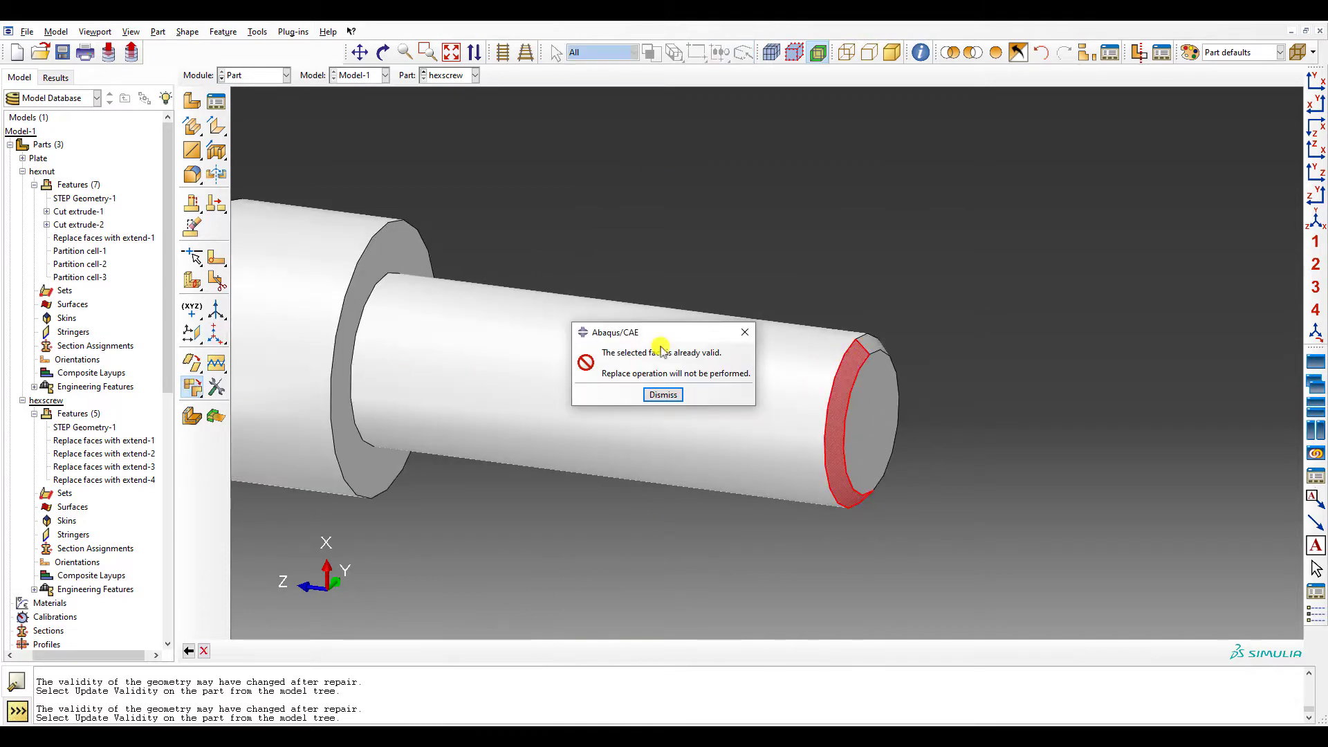
click(746, 332)
click(873, 346)
click(484, 651)
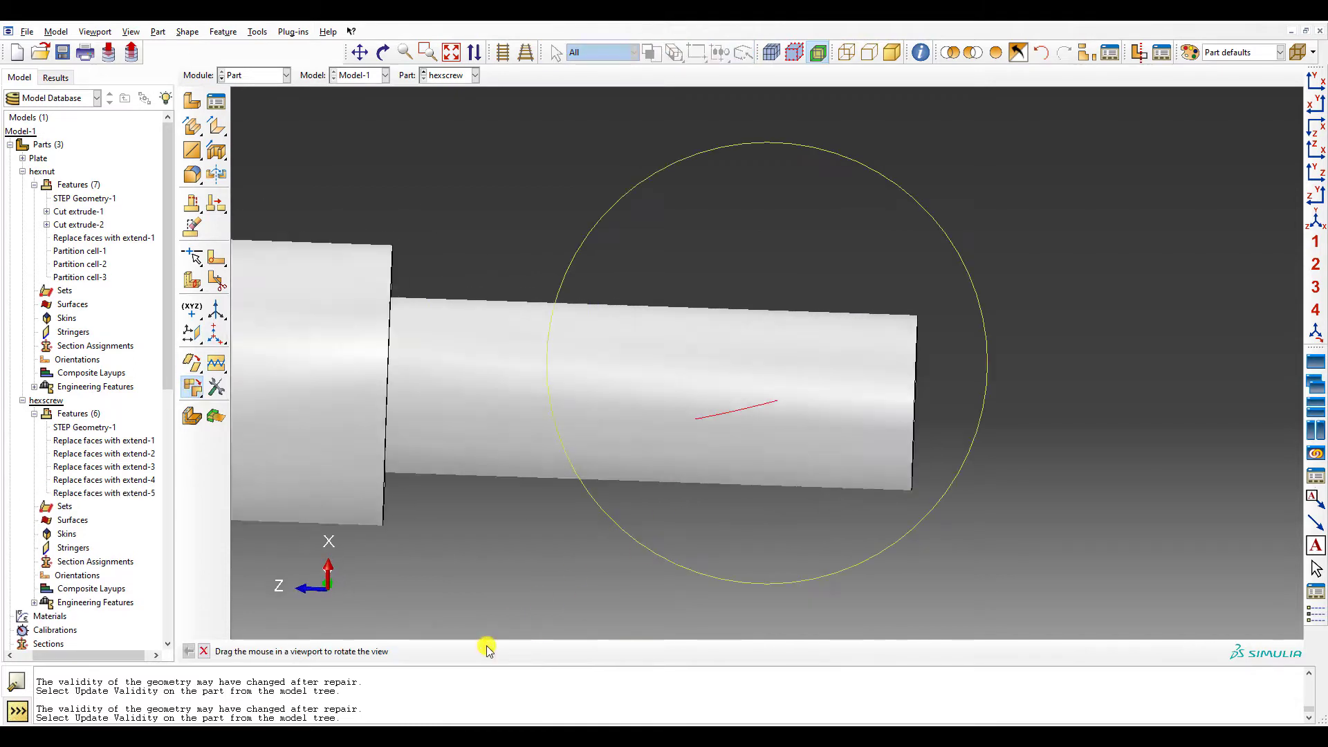
click(205, 651)
- Partition the screw cell by extending the head's underside face, separating the head from the shank
drag(192, 280, 265, 282)
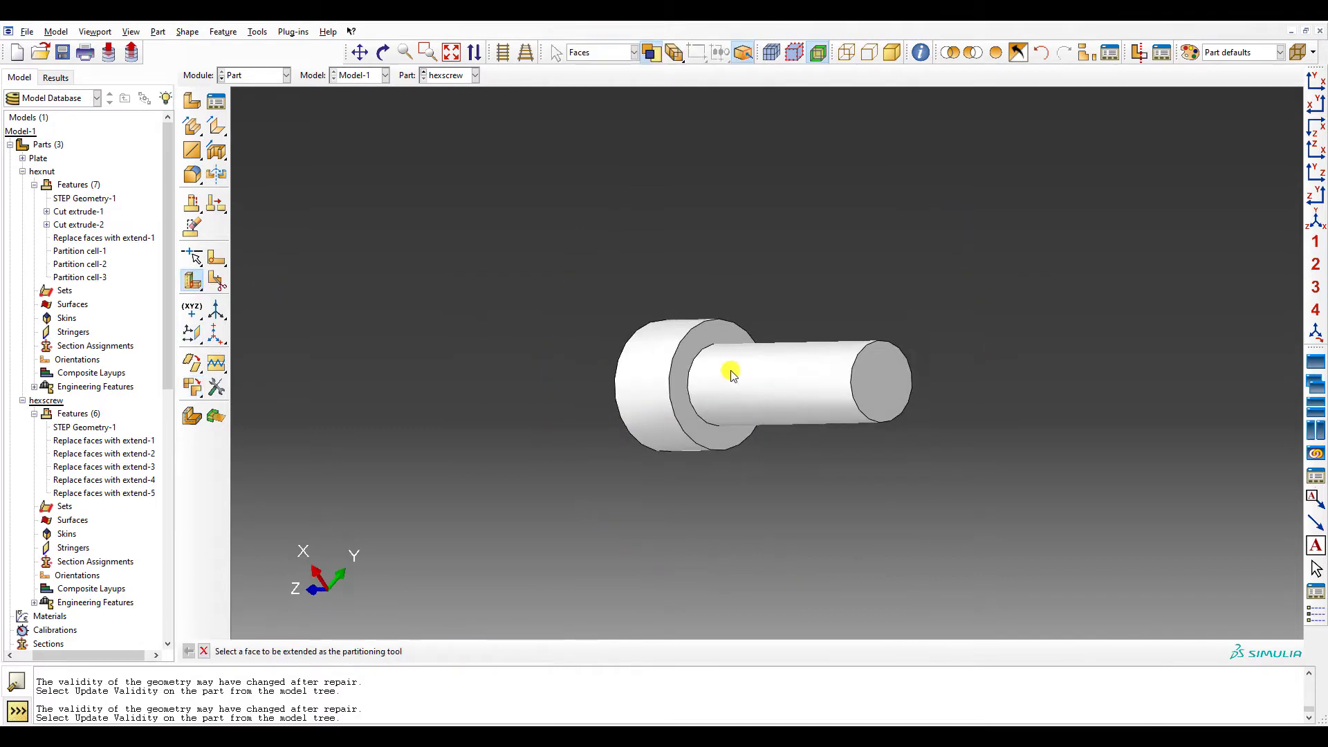
click(731, 372)
click(188, 651)
click(684, 375)
middle_click(658, 389)
ctrl+alt+drag(657, 389, 977, 553)
drag(192, 280, 288, 283)
drag(952, 257, 691, 394)
middle_click(571, 574)
- Partition all screw cells with a three-point plane running lengthwise through the screw's axis
drag(192, 282, 216, 281)
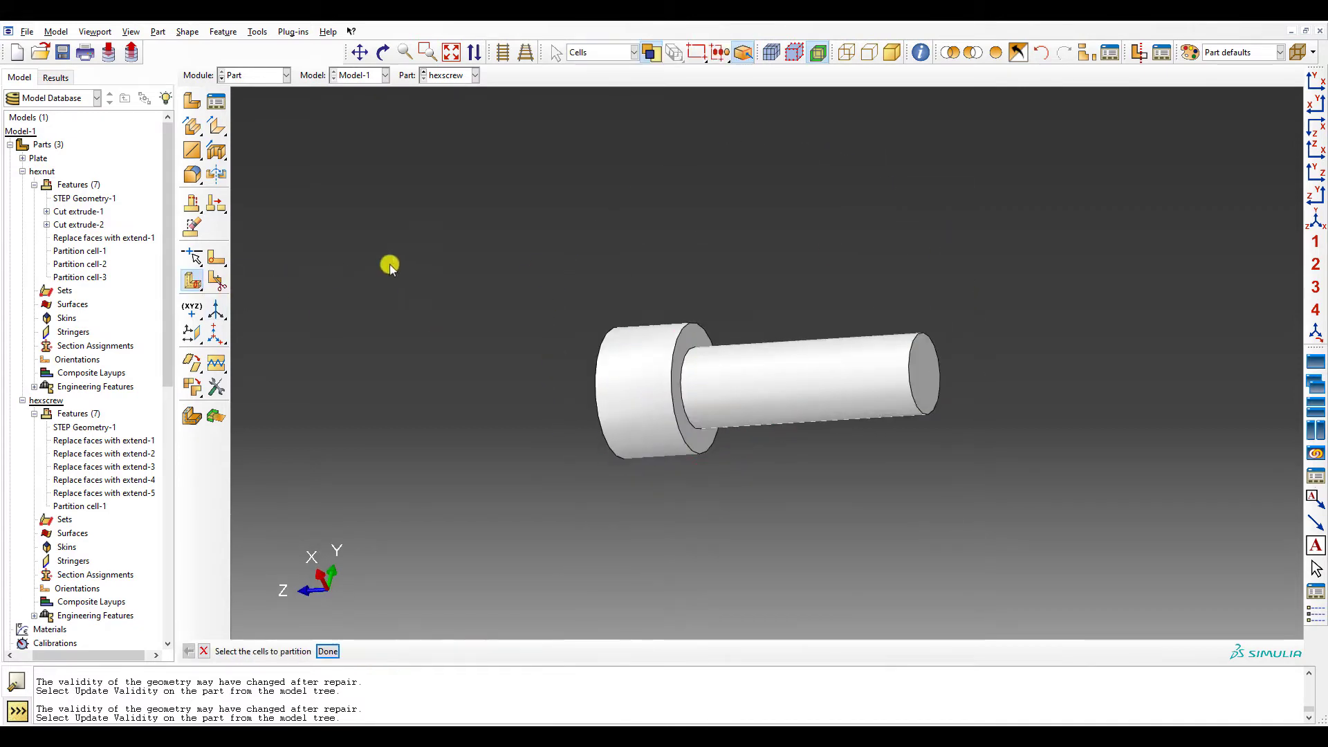
drag(390, 263, 999, 531)
middle_click(1000, 531)
click(462, 650)
ctrl+alt+drag(470, 637, 495, 629)
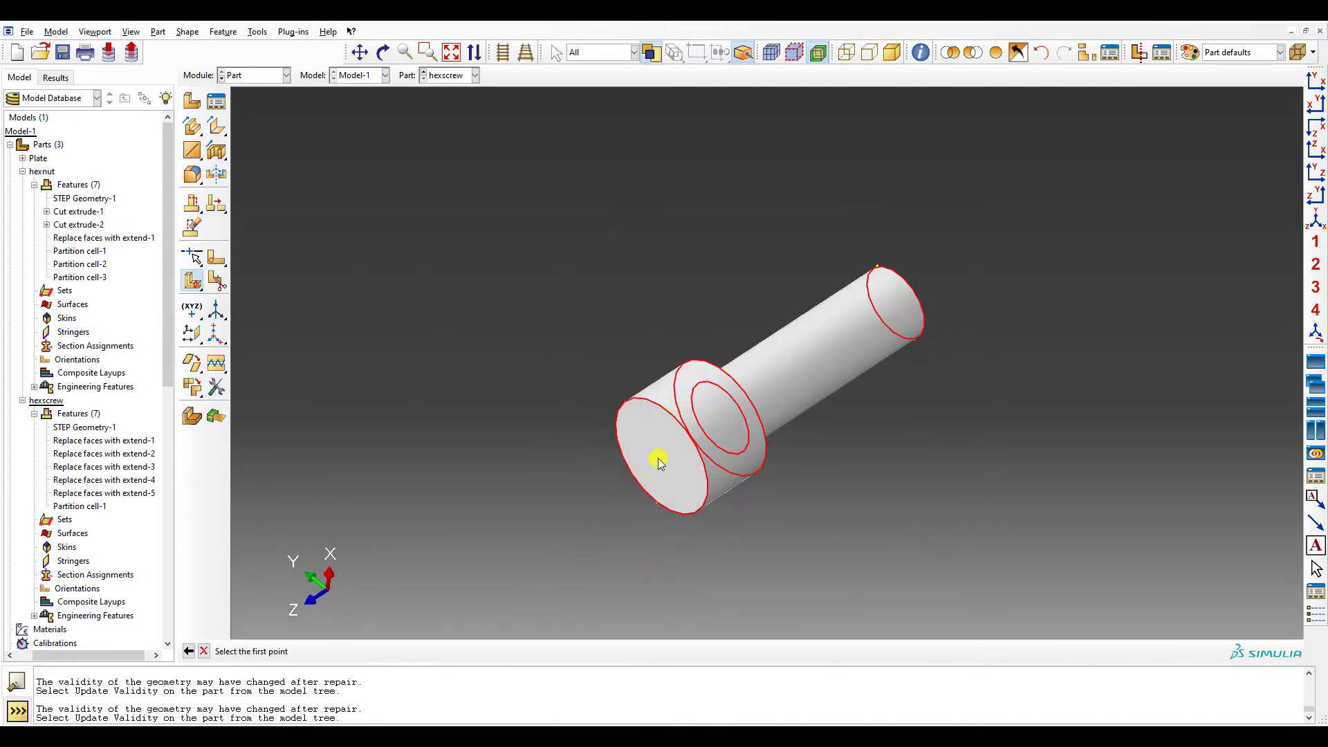
click(666, 411)
ctrl+alt+drag(667, 412, 697, 383)
click(729, 351)
middle_click(729, 350)
- Partition all screw cells with a second lengthwise three-point plane through the axis, perpendicular to the first
ctrl+alt+drag(645, 319, 850, 488)
middle_click(851, 488)
click(459, 650)
ctrl+alt+drag(477, 632, 730, 387)
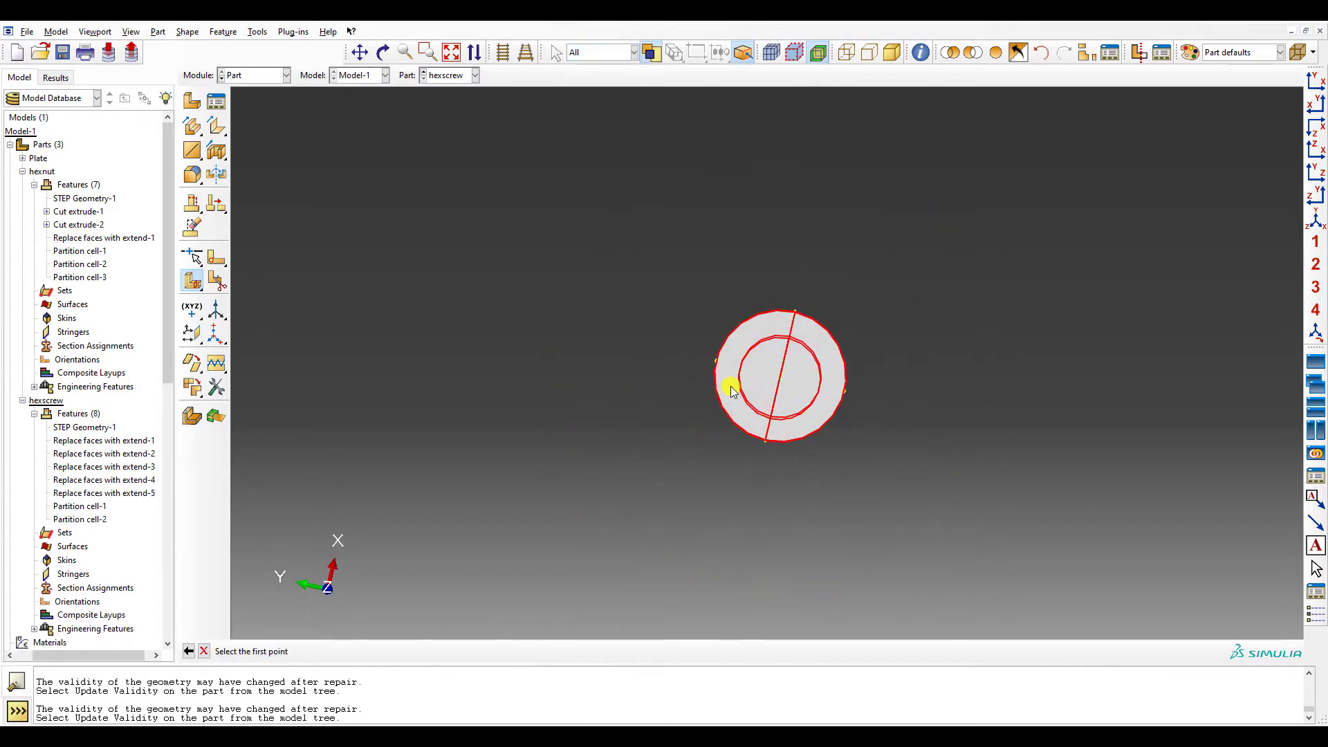
click(779, 379)
ctrl+alt+drag(857, 339, 644, 307)
click(749, 432)
middle_click(752, 434)
- Partition all screw cells by extruding the shank's circular edge under the head along a lengthwise straight edge through the head
drag(541, 190, 1037, 563)
click(193, 281)
middle_click(1022, 586)
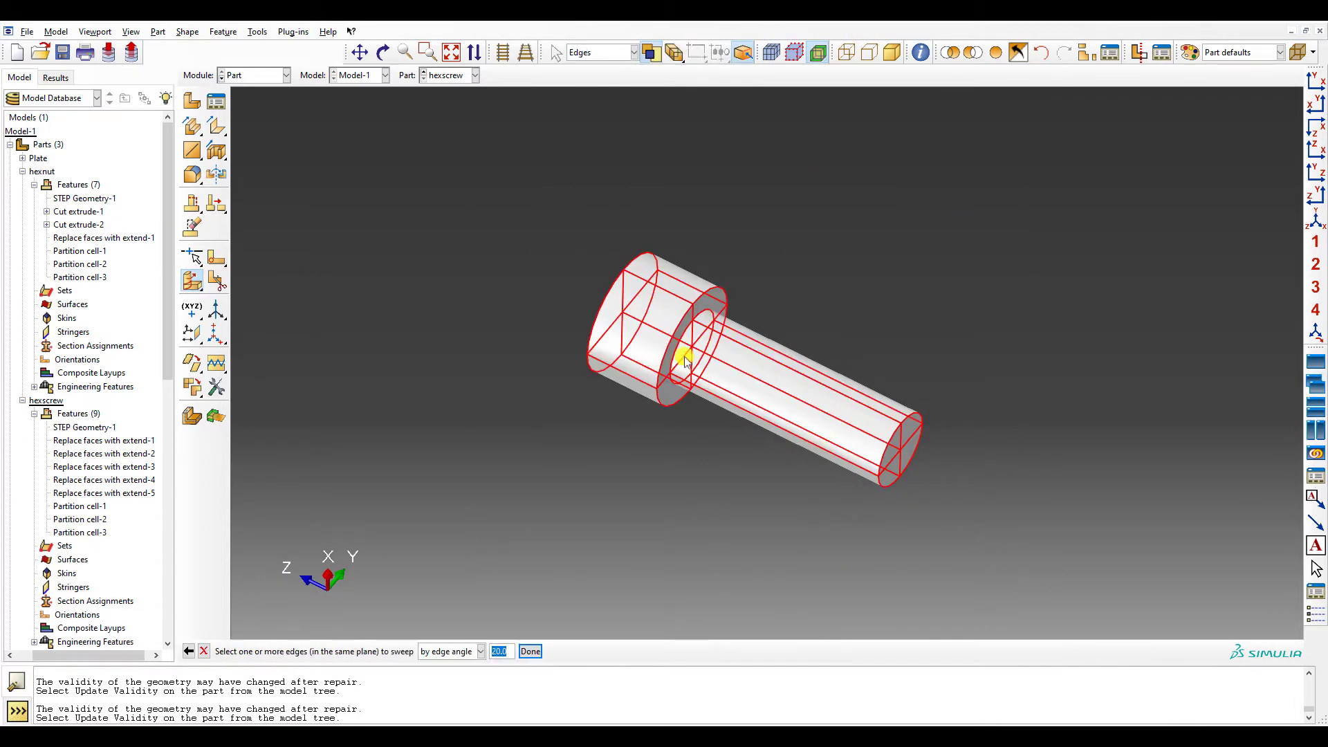
click(530, 651)
click(363, 651)
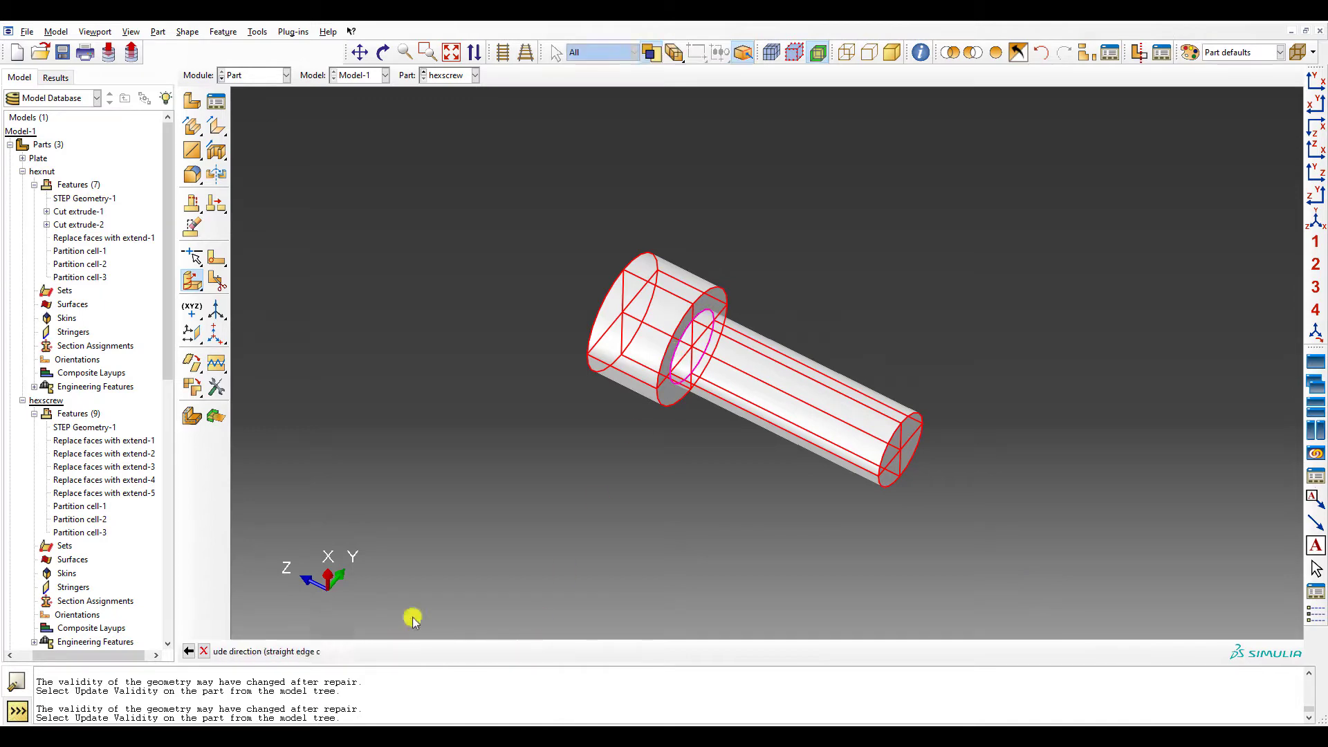
click(661, 289)
ctrl+alt+drag(660, 330, 659, 289)
middle_click(661, 289)
middle_click(660, 289)
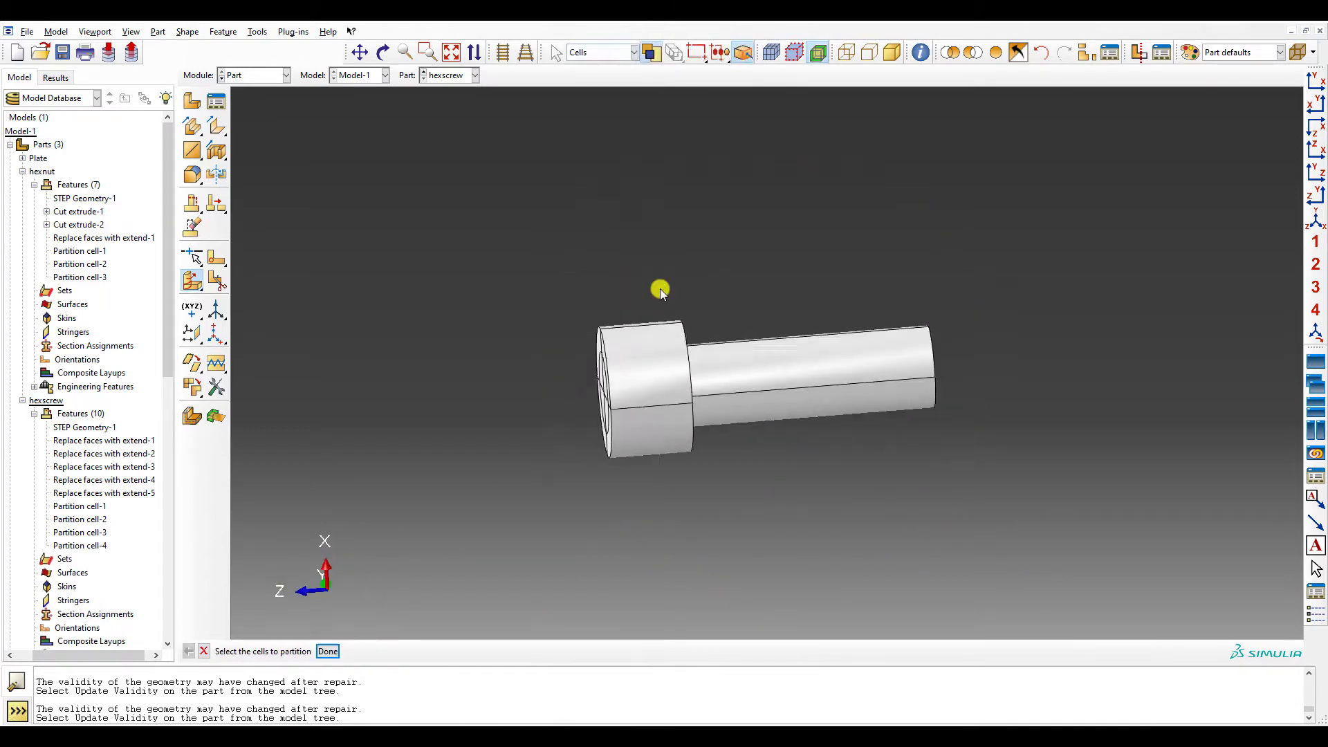
- Switch to the Assembly module and display all instances of the bolted joint
click(263, 75)
click(269, 136)
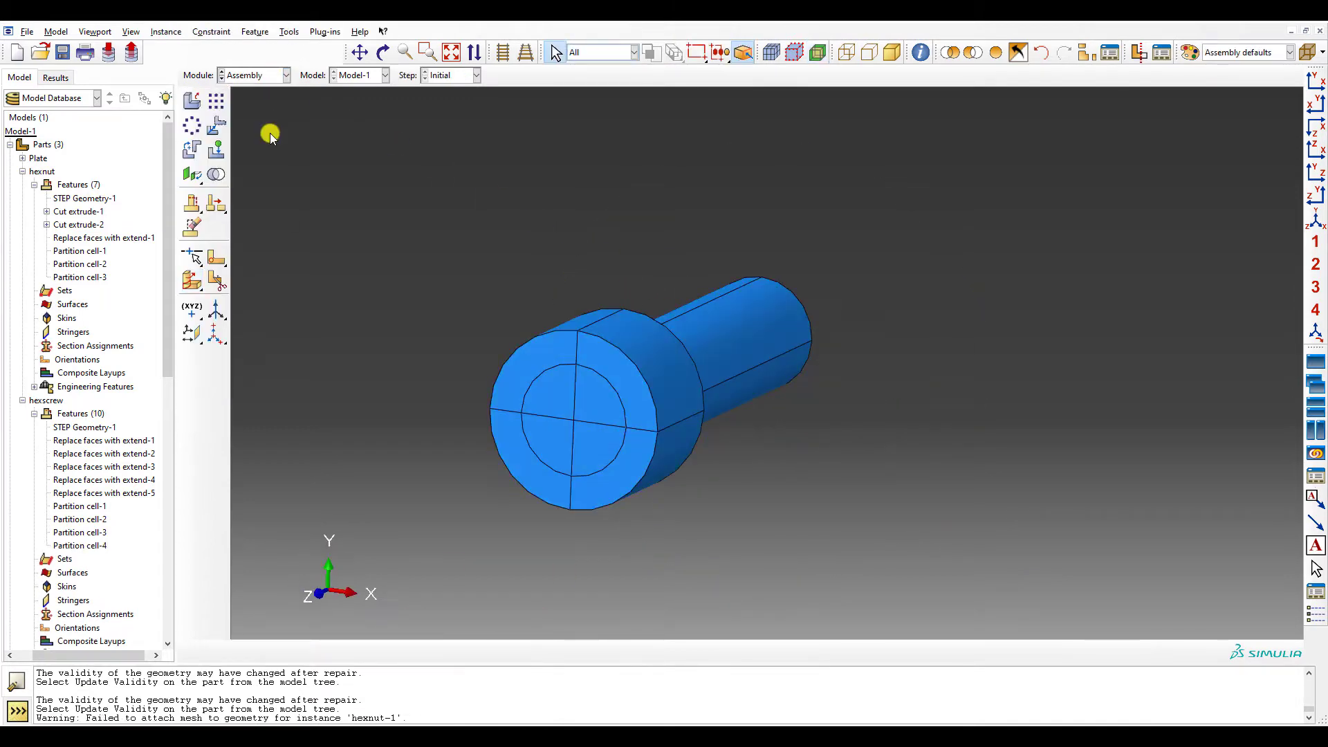
click(997, 54)
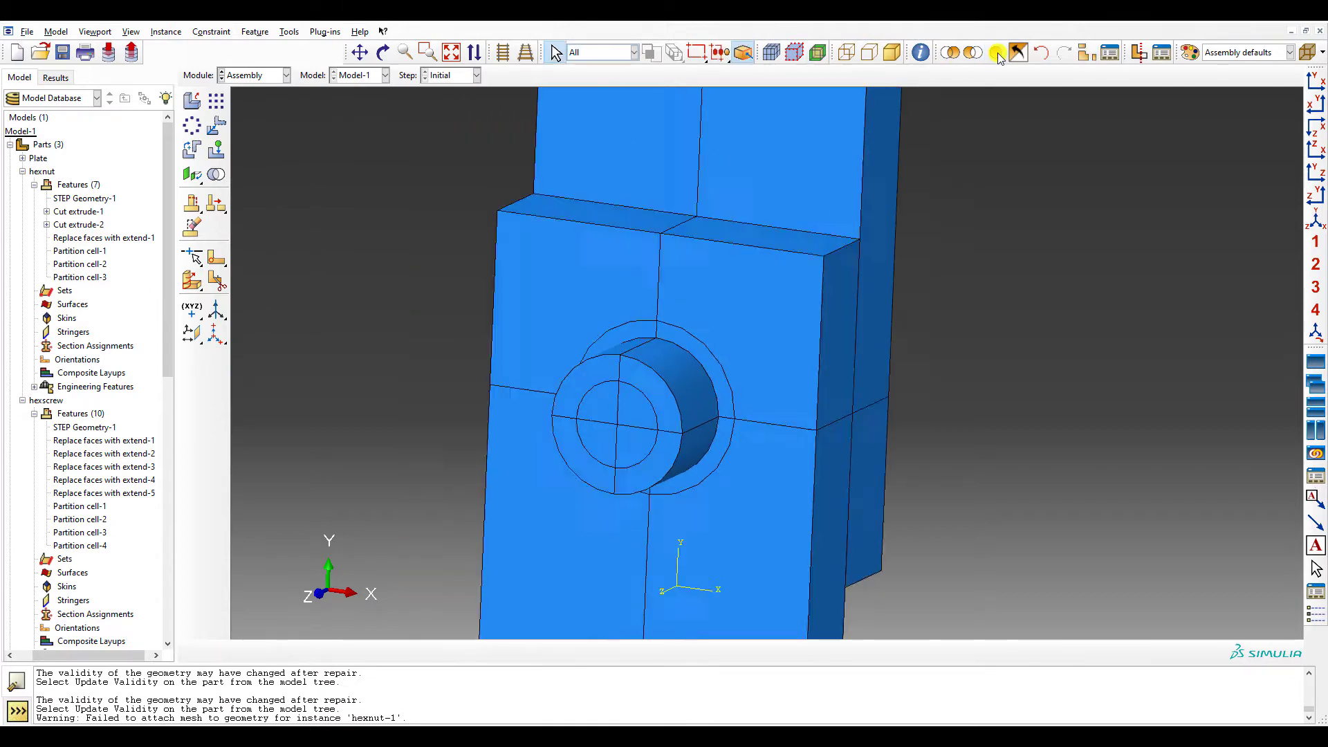
ctrl+alt+drag(767, 363, 733, 354)
scroll(624, 329, down, 3)
scroll(994, 416, up, 2)
ctrl+alt+drag(874, 387, 577, 355)
drag(937, 193, 860, 374)
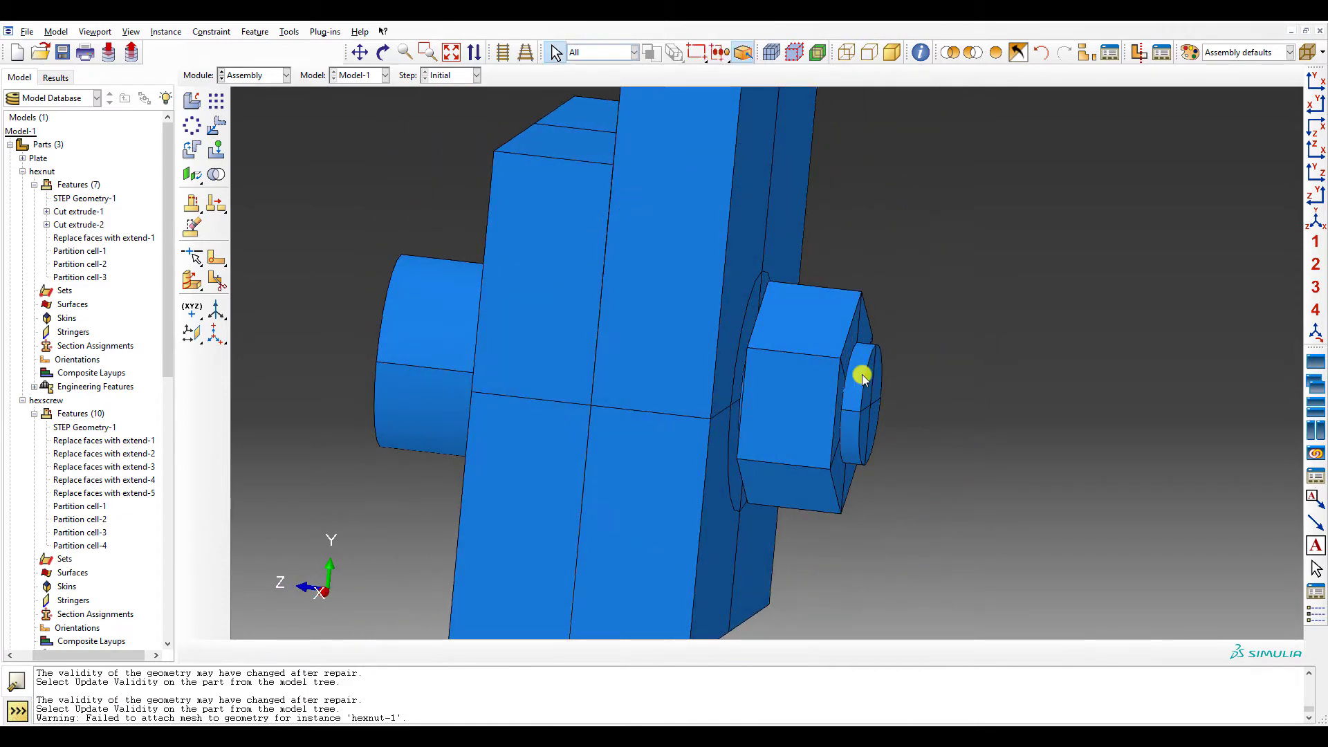
- Apply a Face to Face constraint between the nut's plate-side face and the plate's outer face to seat the nut against it
click(193, 174)
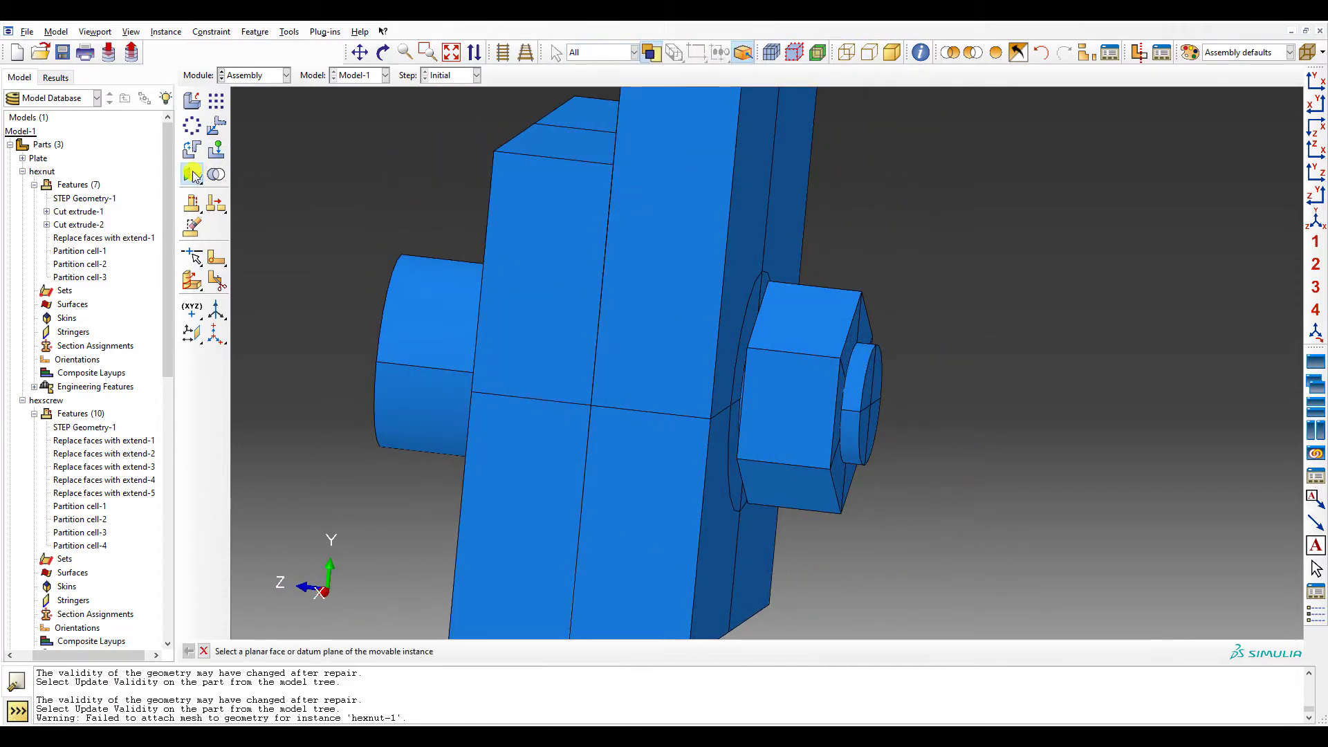
drag(194, 177, 207, 178)
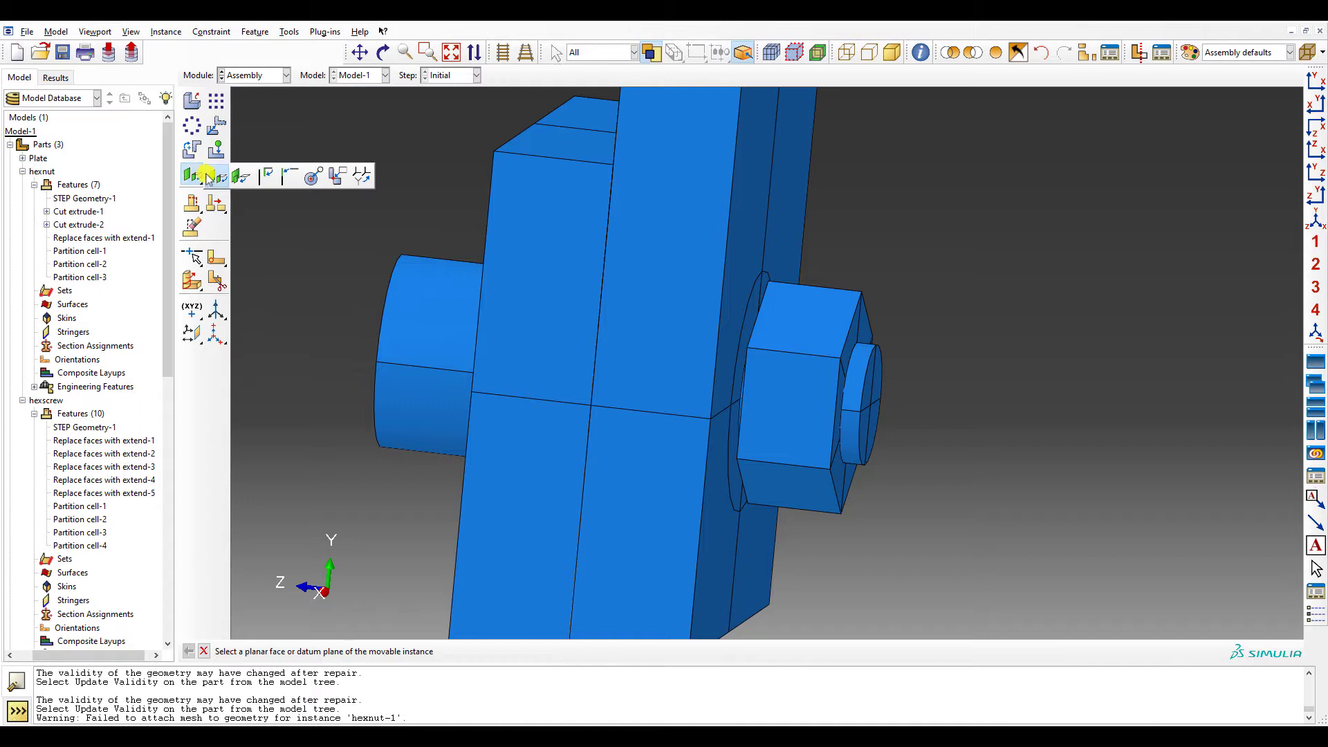
click(242, 179)
ctrl+alt+drag(723, 317, 799, 339)
scroll(799, 339, down, 3)
scroll(798, 341, up, 3)
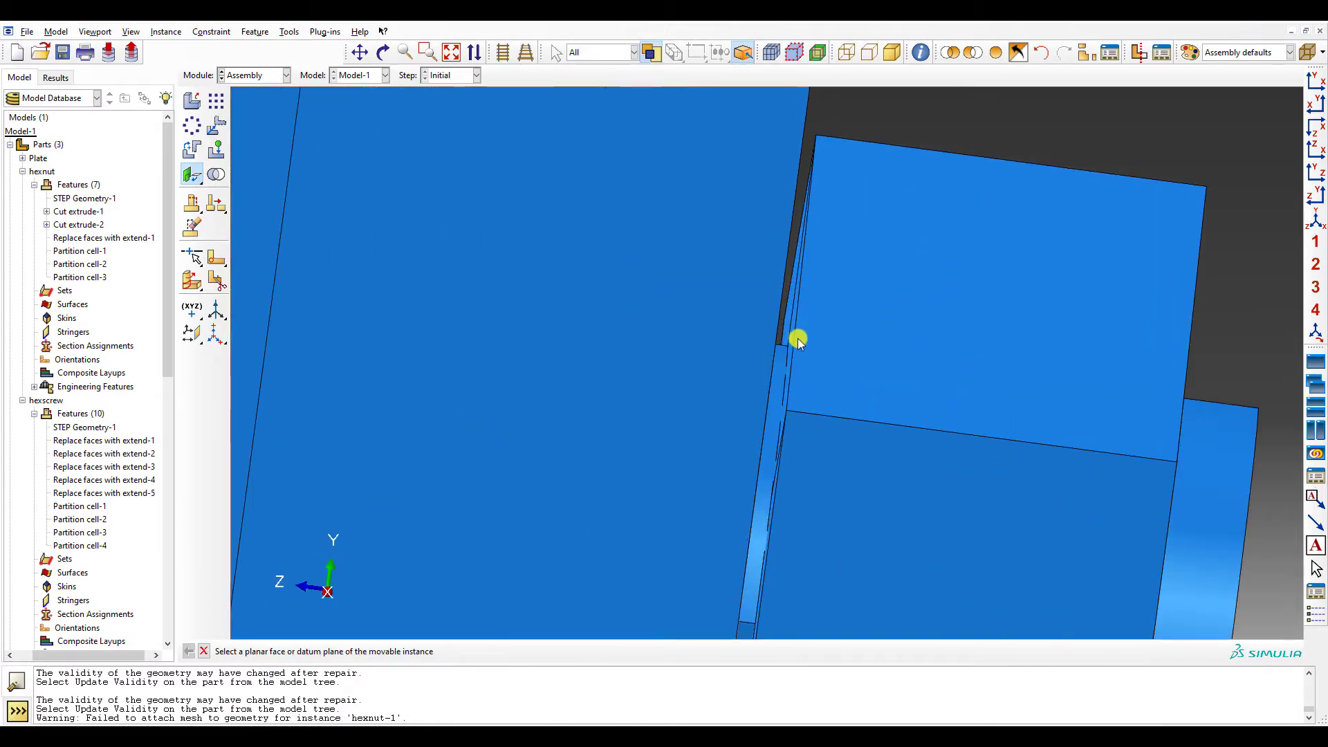
click(790, 339)
ctrl+alt+drag(788, 334, 706, 257)
click(709, 266)
scroll(692, 300, down, 2)
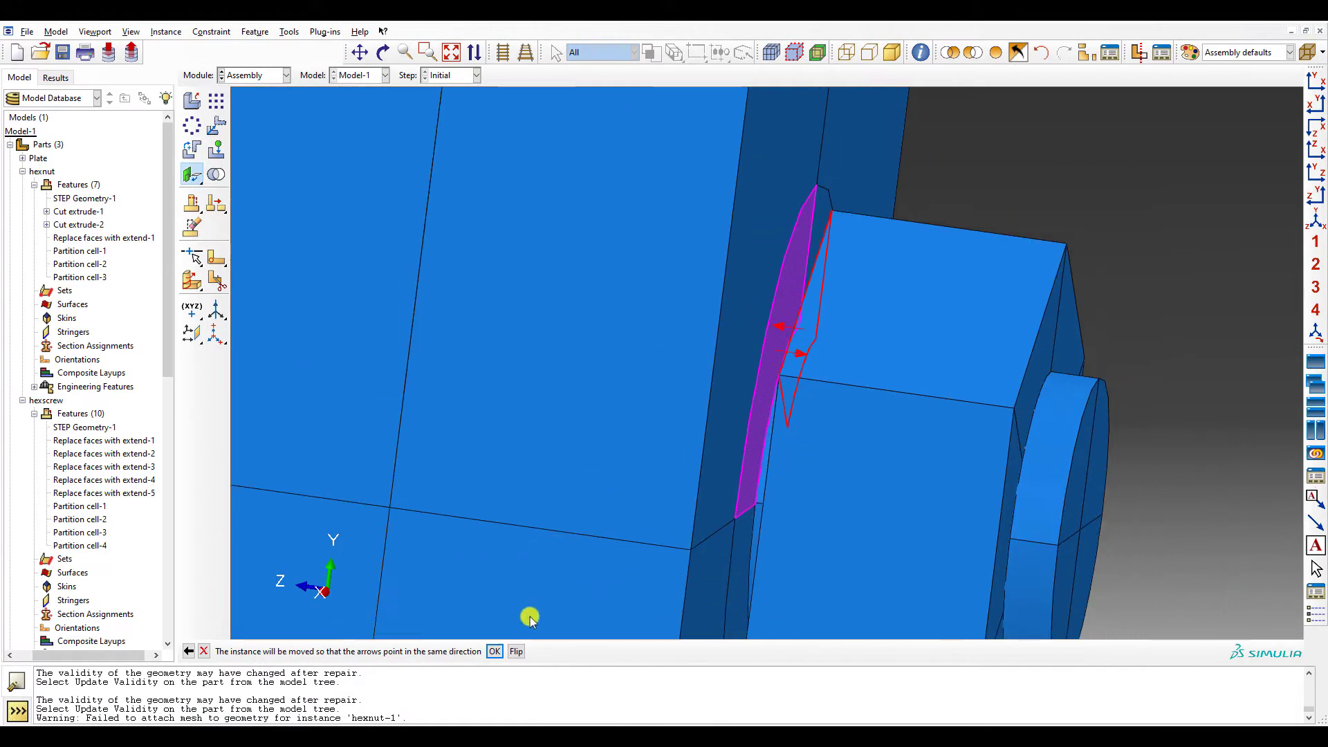
click(493, 651)
key(Return)
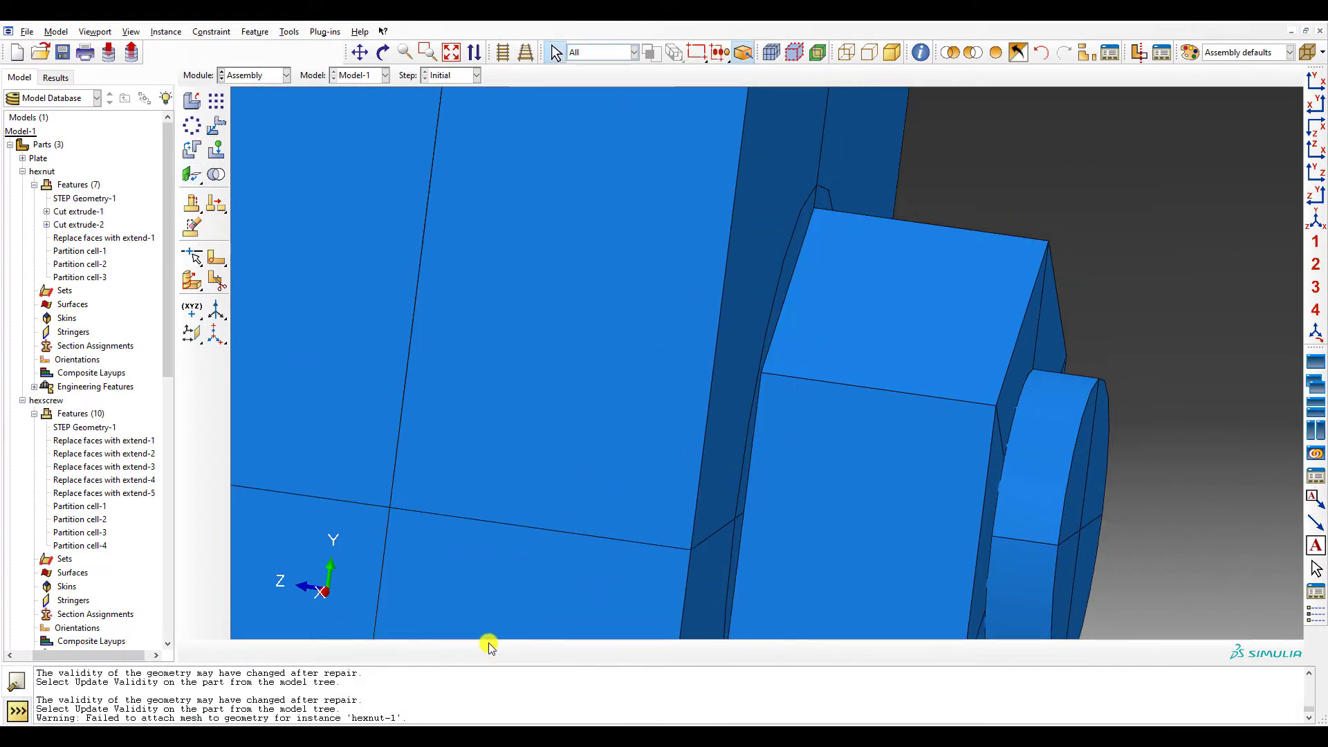
- Examine how the nut and screw sit against the plates in the side, front and rotated views
ctrl+alt+drag(492, 616, 1226, 244)
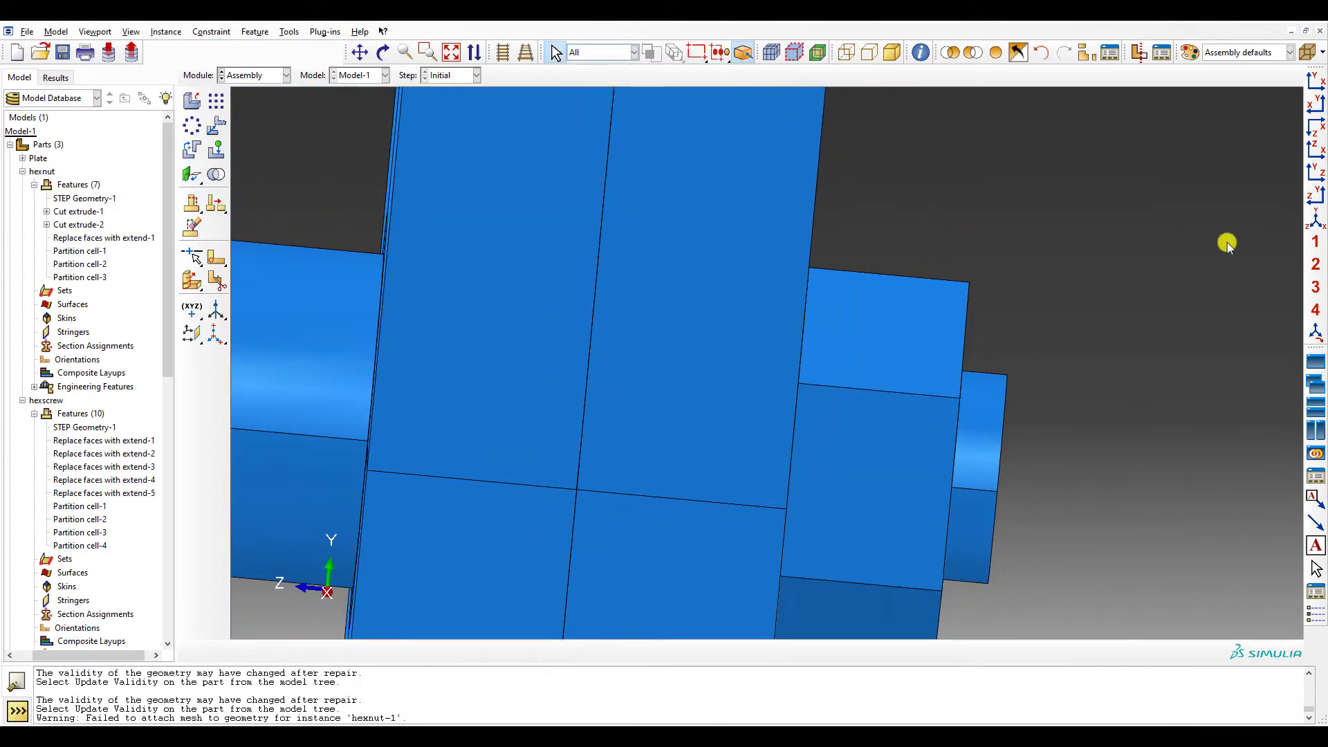
click(1317, 198)
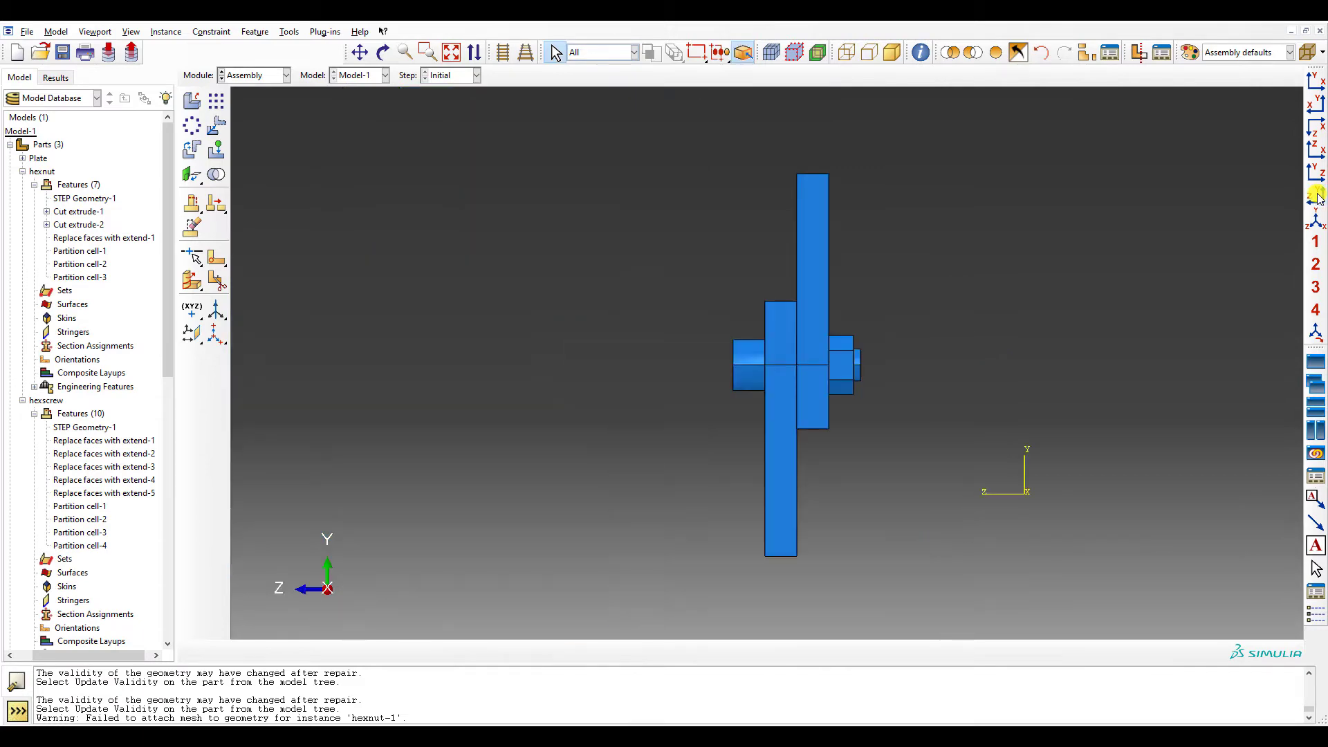
click(1316, 86)
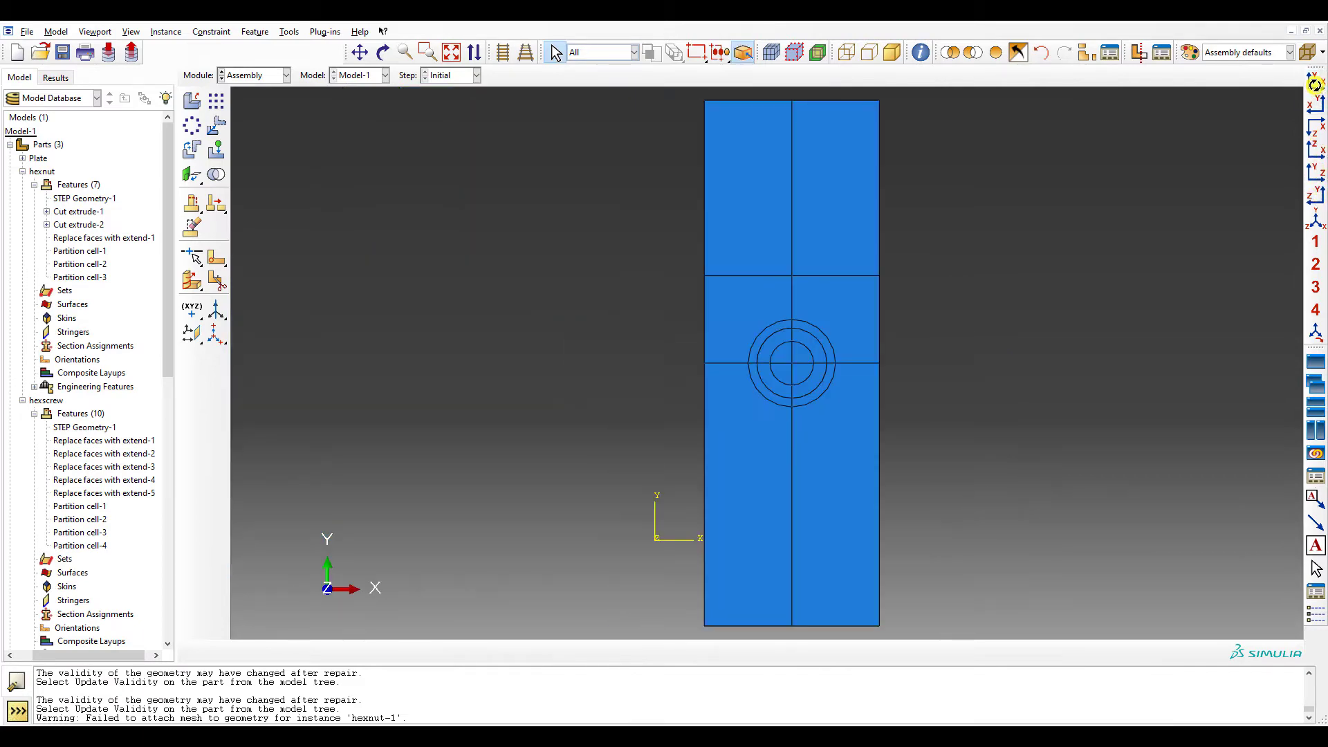
ctrl+alt+drag(987, 335, 858, 370)
ctrl+alt+drag(948, 304, 932, 377)
scroll(924, 378, down, 4)
ctrl+alt+drag(804, 384, 823, 379)
- Measure the distance from the center of the screw's tip to the nut's upper plate-side corner
click(920, 52)
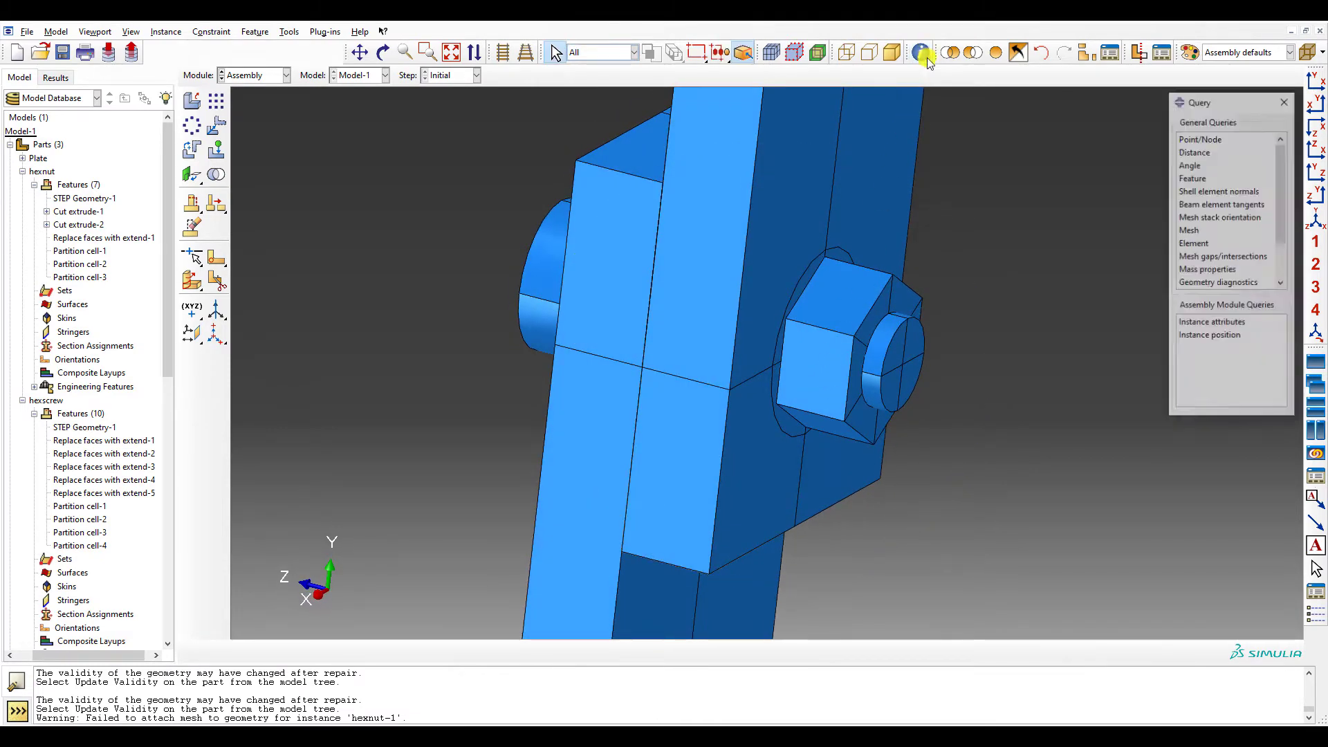
click(1194, 151)
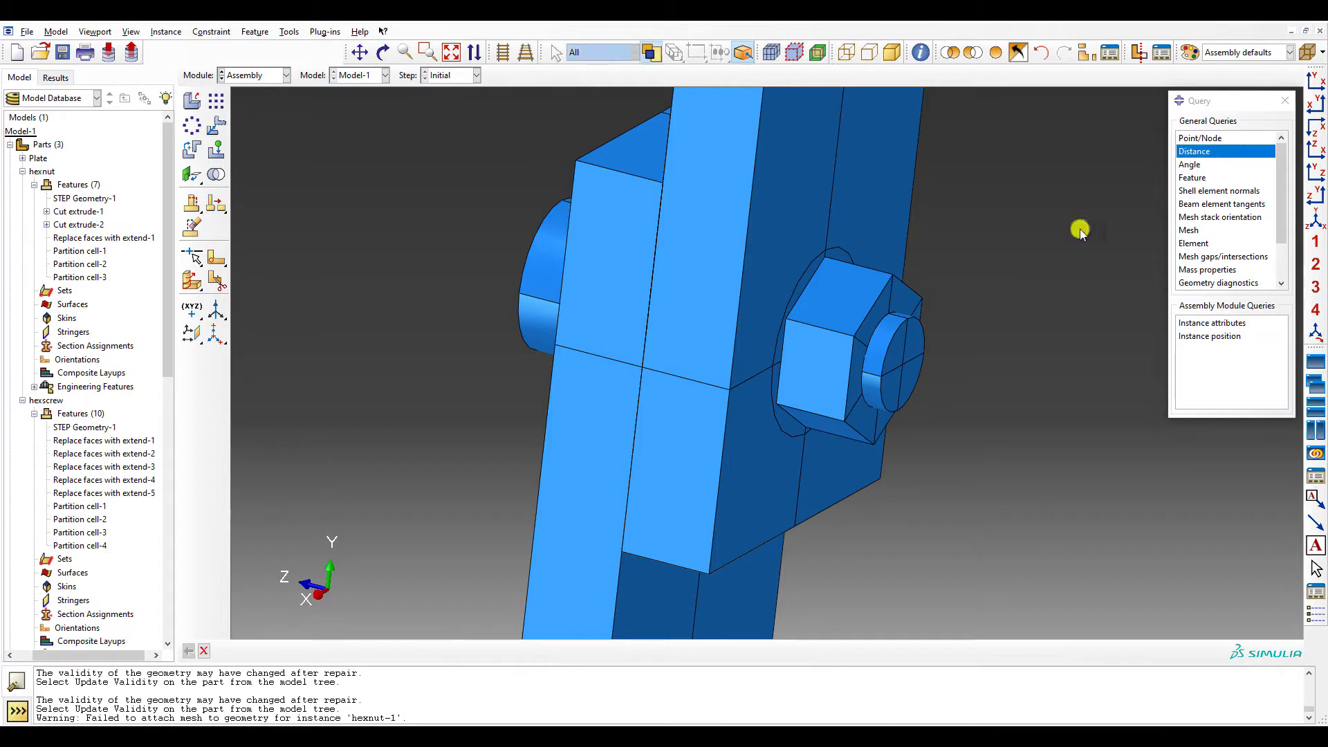
click(903, 365)
click(827, 261)
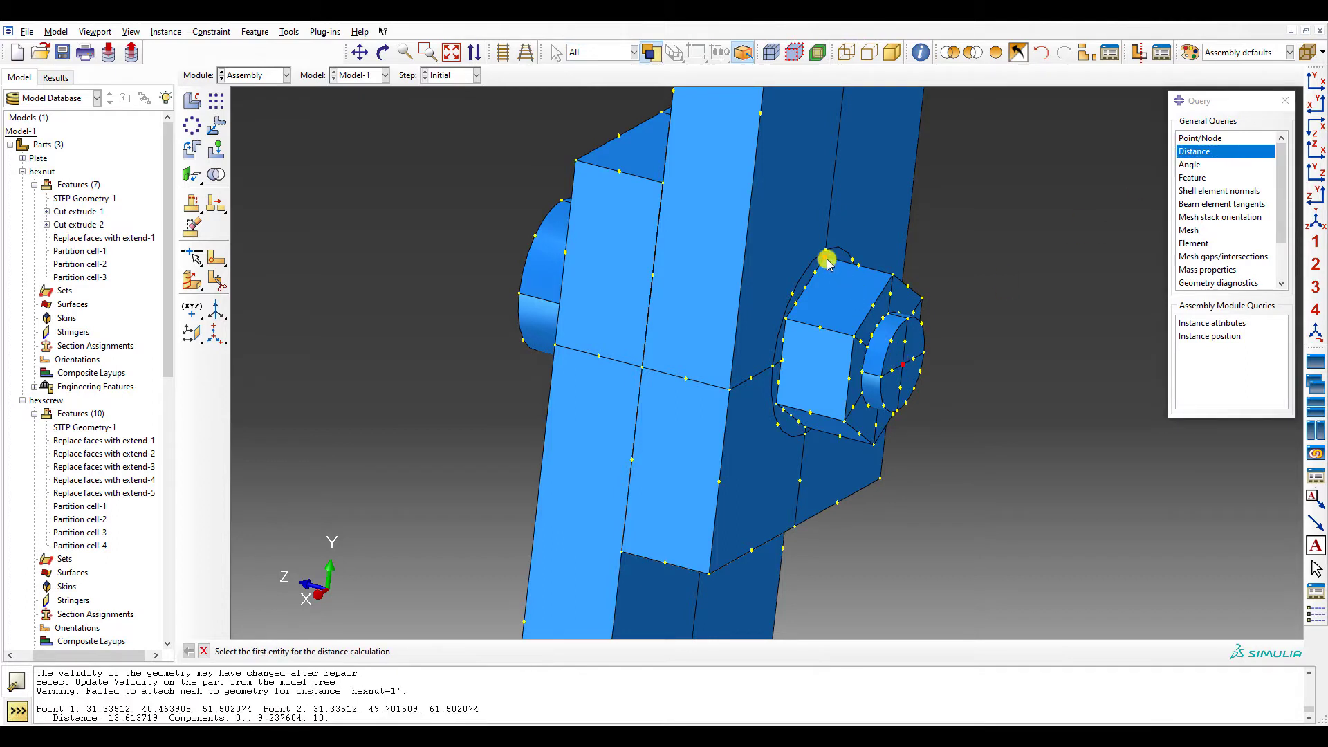
ctrl+alt+drag(827, 260, 914, 474)
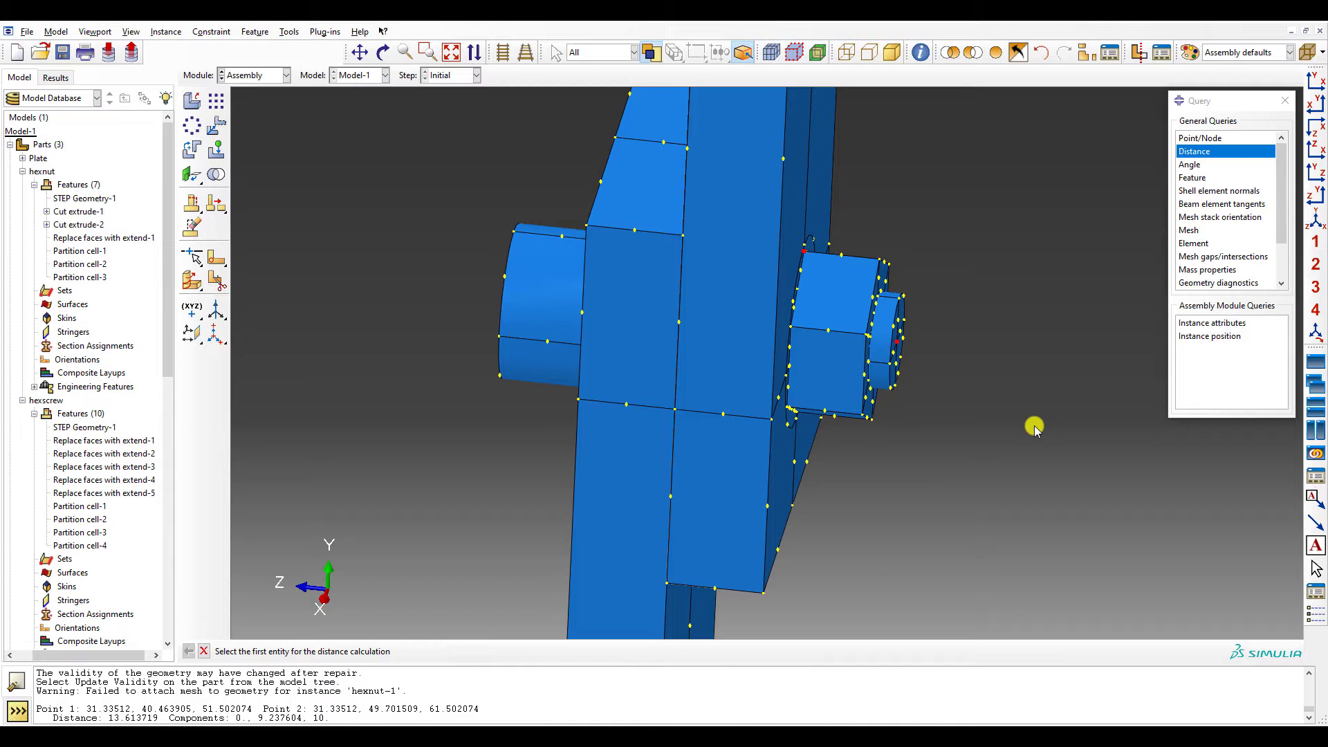
- Create a datum plane on the hexscrew part, offset from the shank's tip face toward the head
click(252, 75)
click(251, 87)
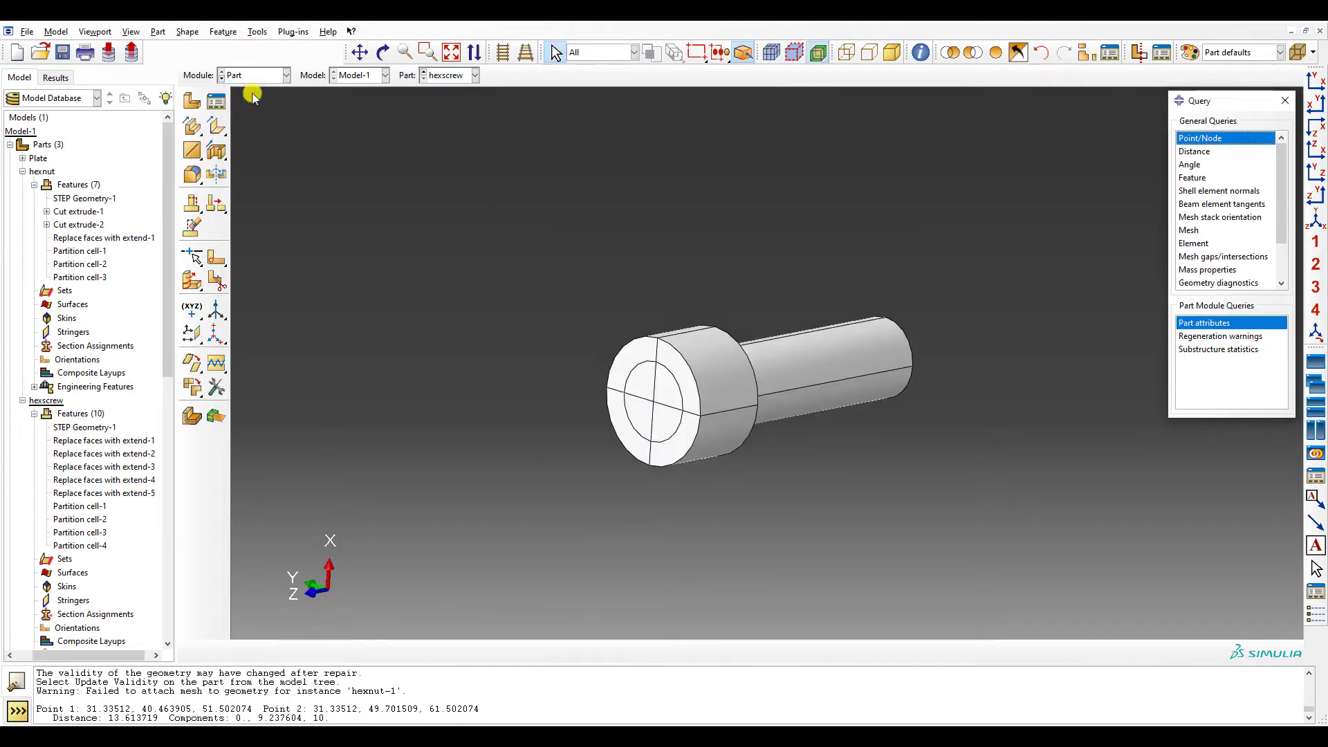
click(194, 339)
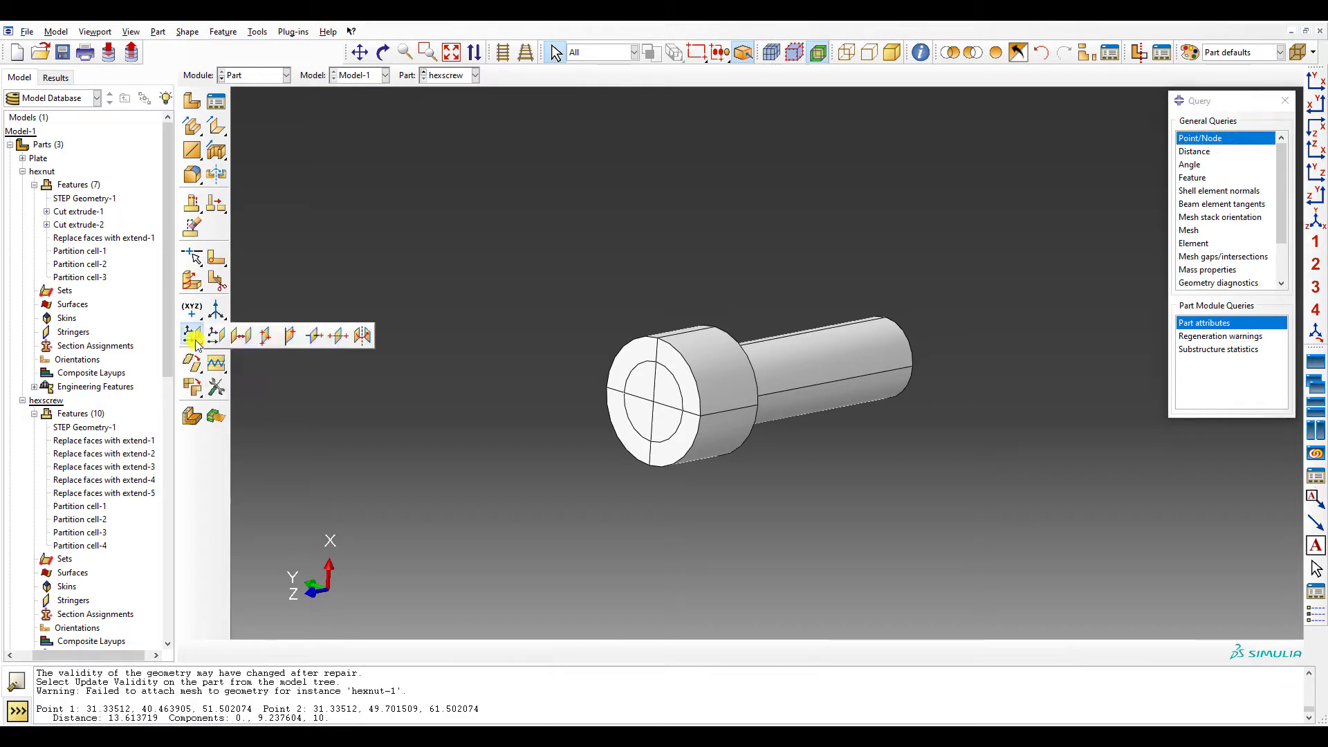
click(243, 335)
ctrl+alt+drag(609, 342, 346, 304)
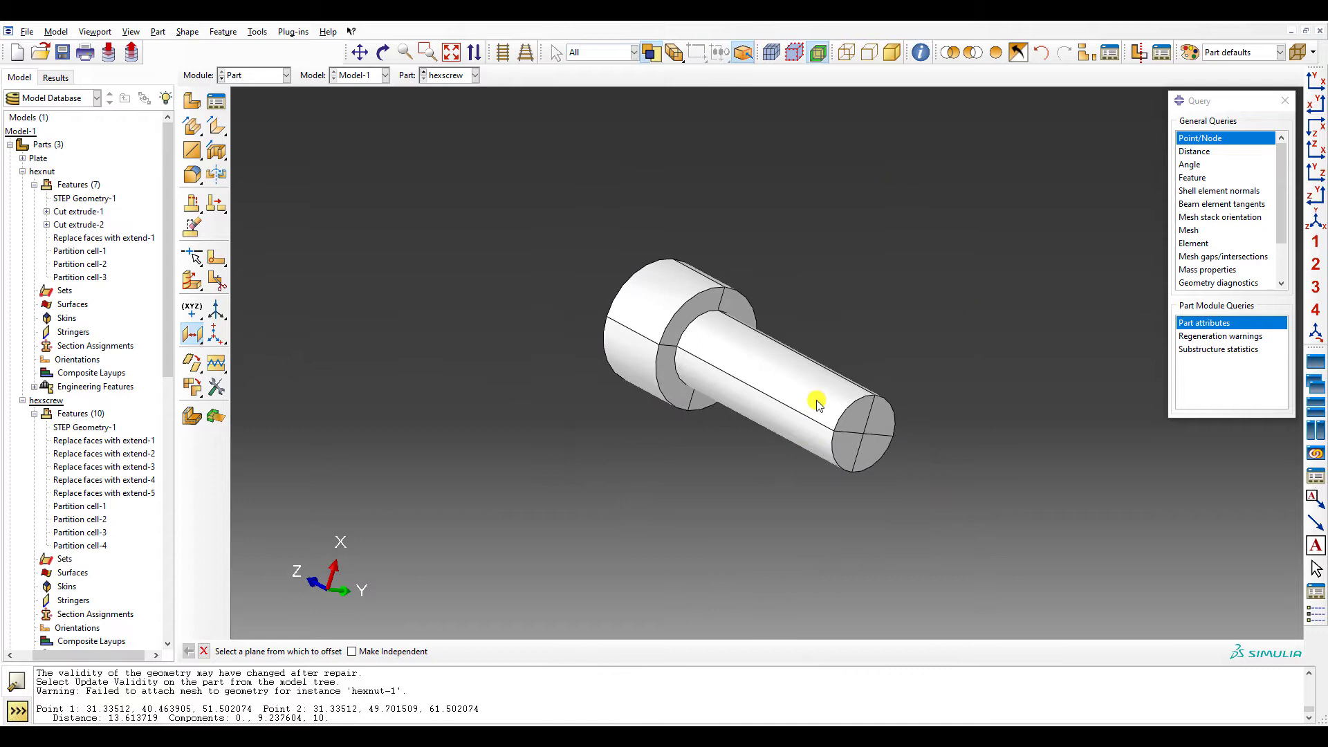
click(869, 411)
click(391, 652)
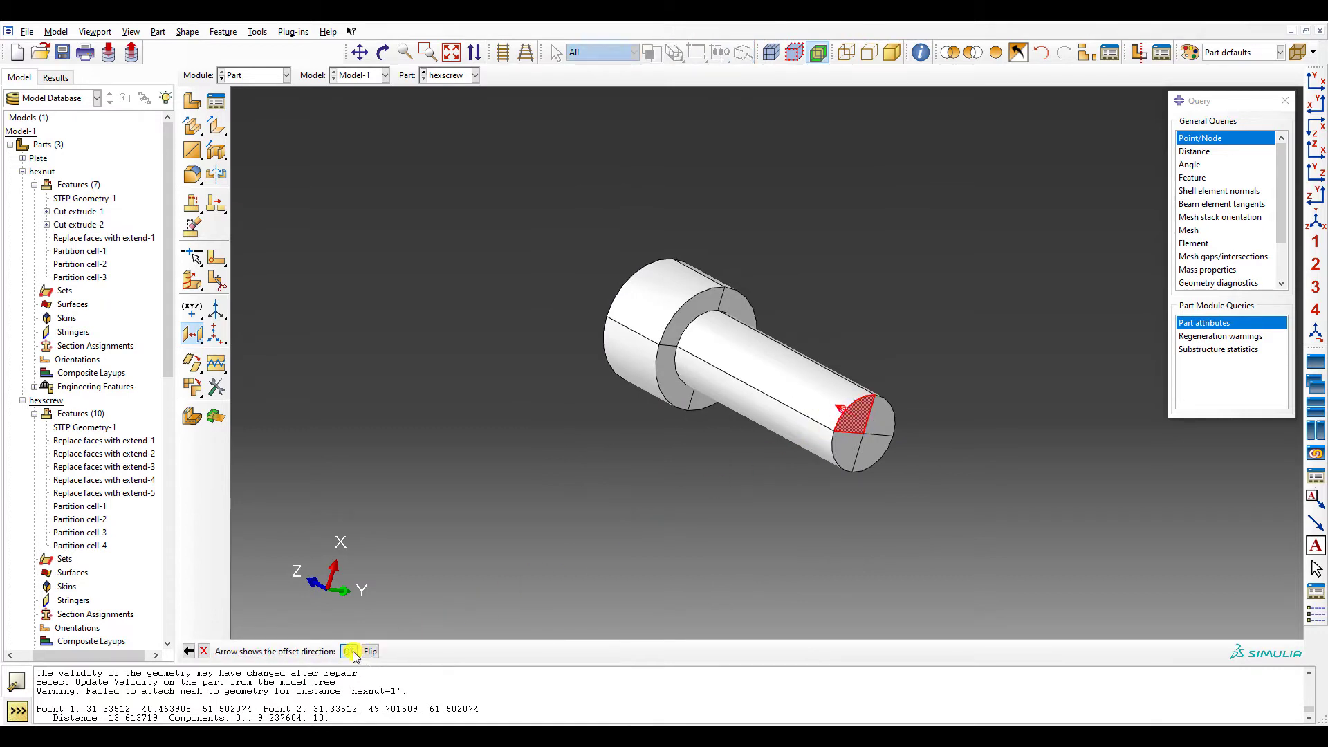
click(352, 651)
key(Return)
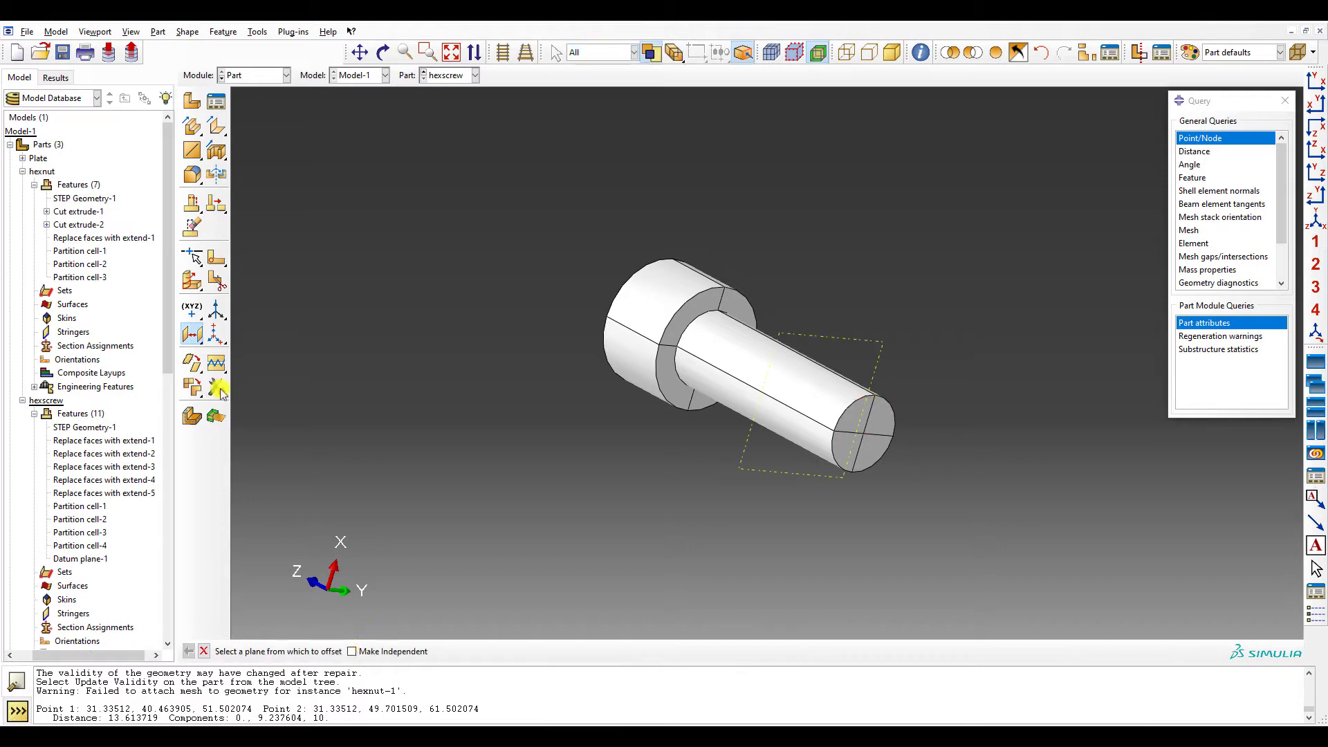
- Partition all screw cells with the offset datum plane across the shank
drag(192, 334, 241, 283)
drag(480, 211, 1000, 578)
middle_click(919, 456)
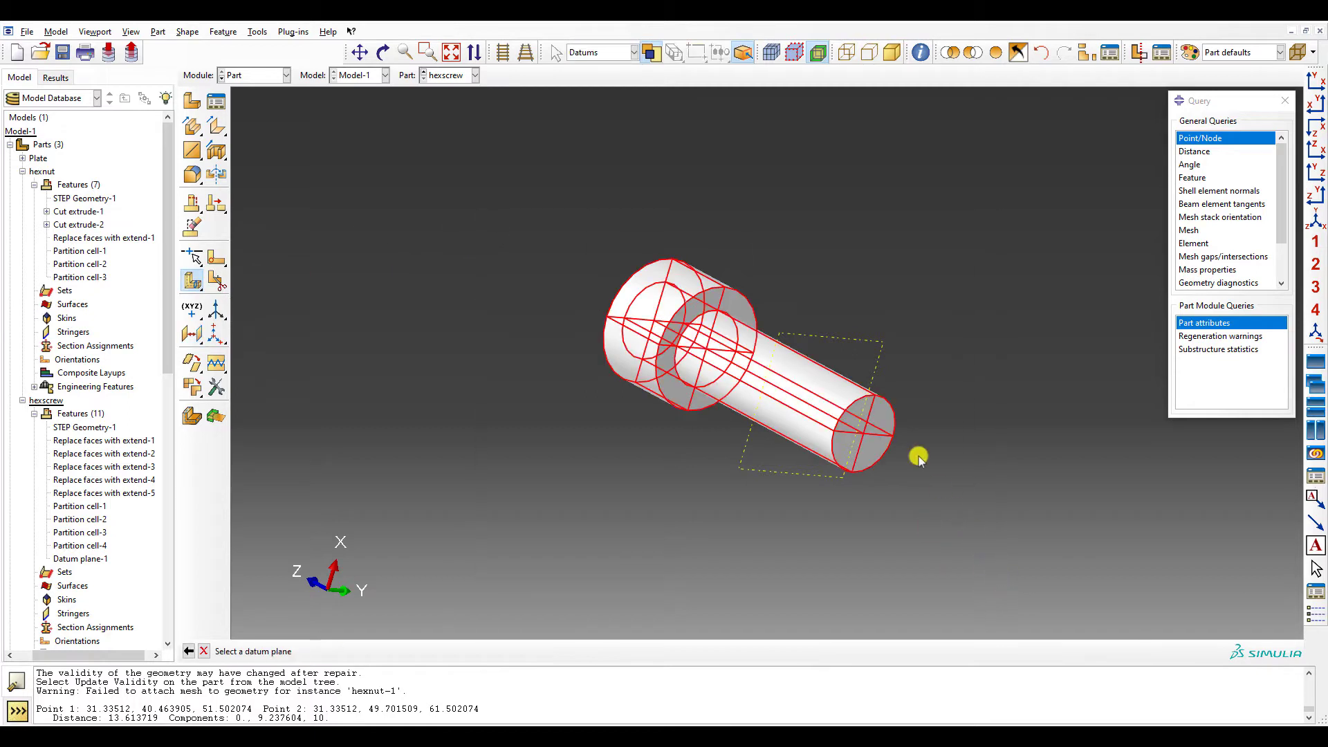
click(836, 340)
ctrl+alt+drag(824, 336, 546, 207)
- Return to the Assembly module, check the joint from the screw and nut sides, and close the Query dialog
click(268, 77)
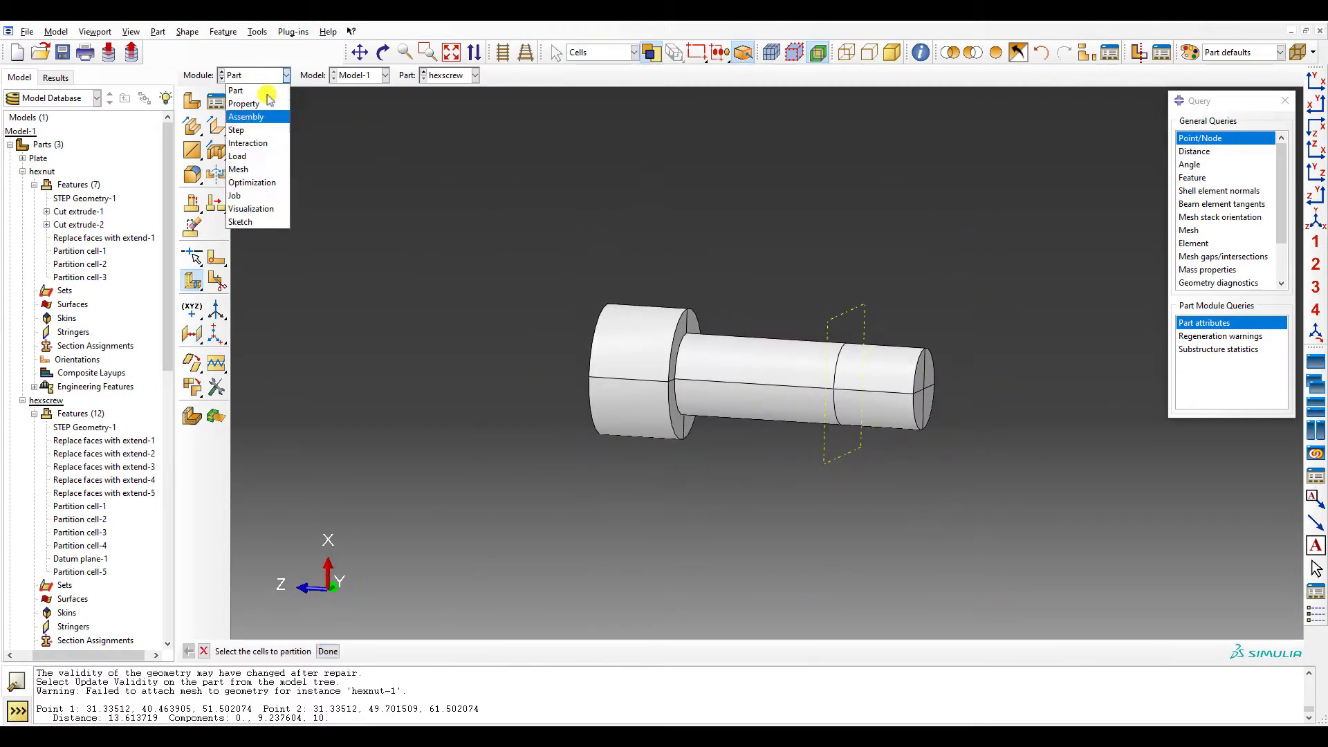
click(268, 116)
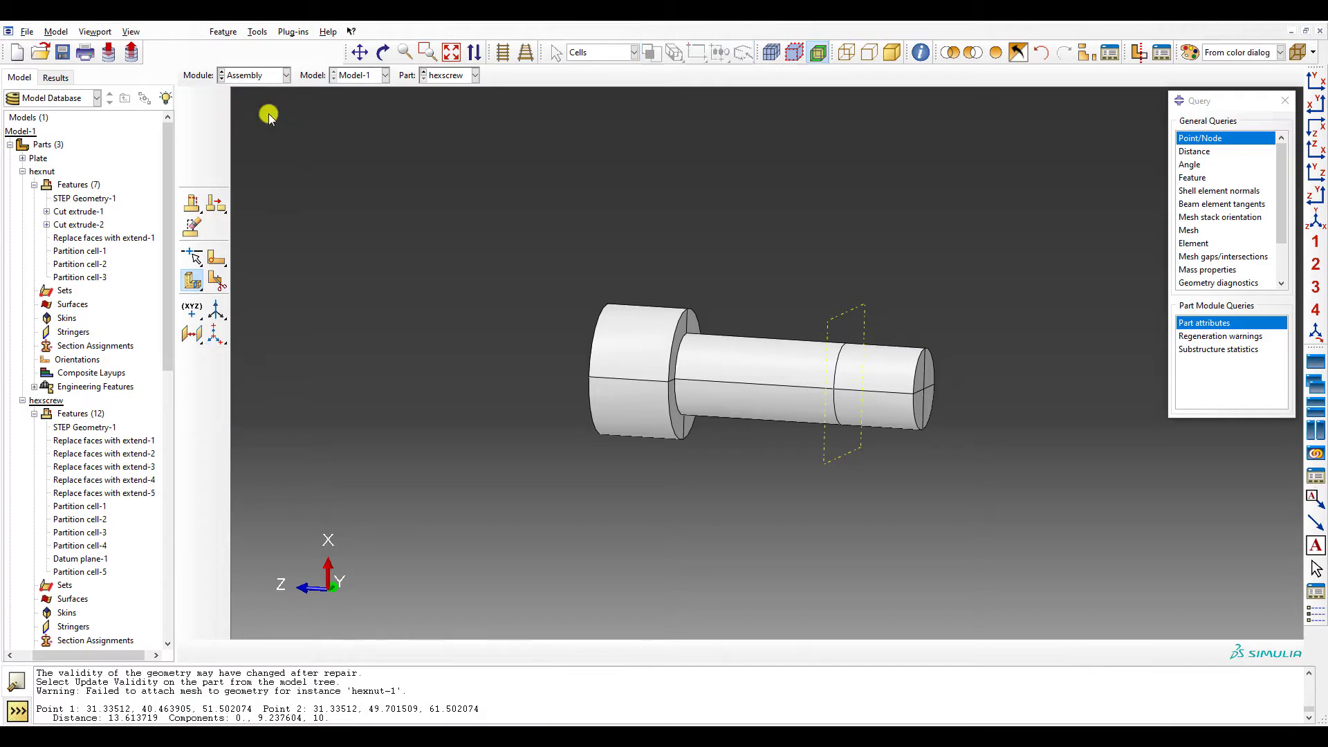
ctrl+alt+drag(842, 326, 707, 419)
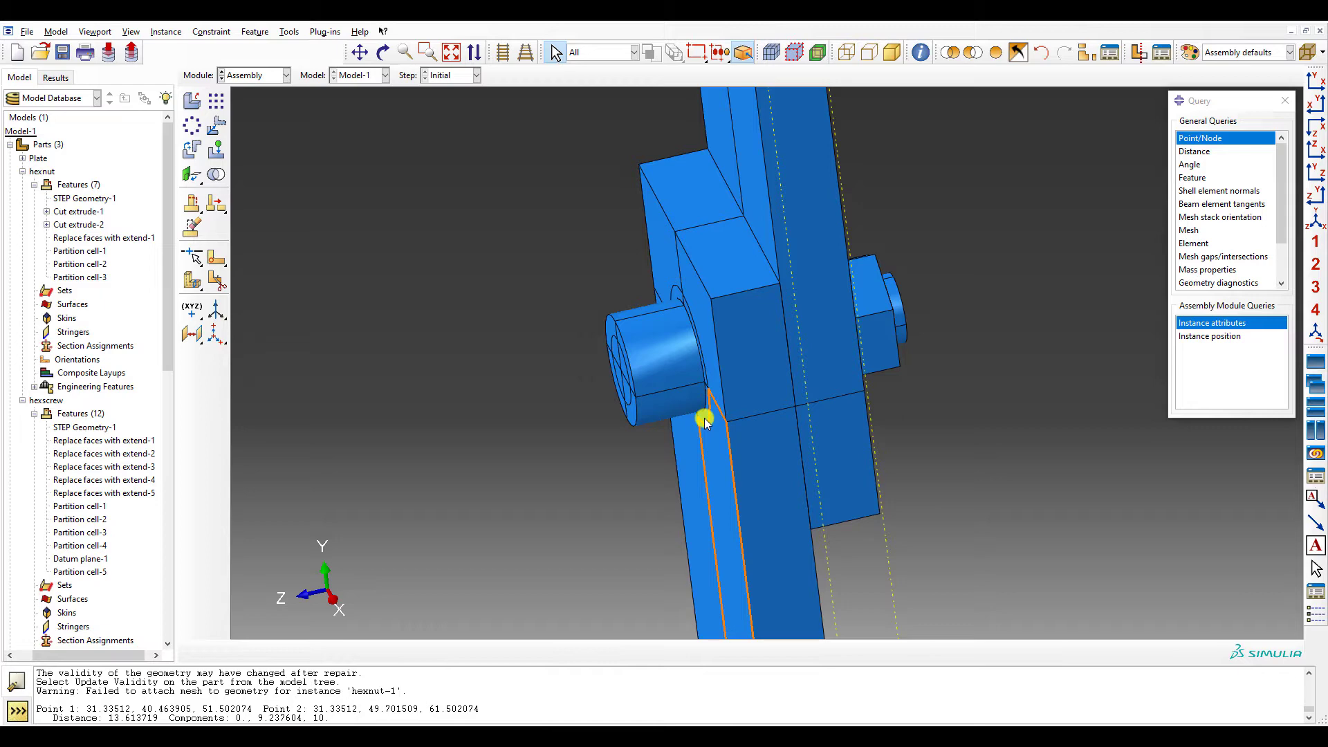
ctrl+alt+drag(704, 418, 705, 418)
ctrl+alt+drag(704, 421, 711, 391)
click(1287, 102)
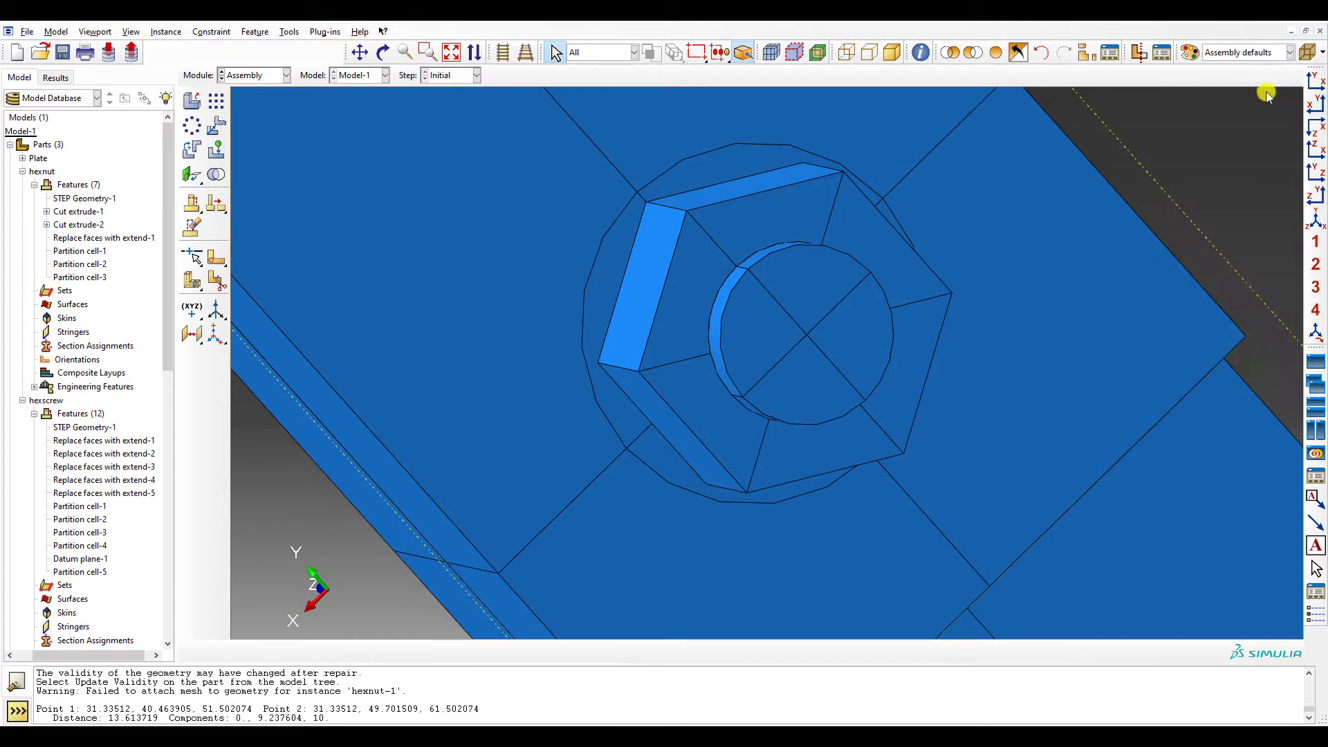
- Inspect the joint's interior with an X-Plane view cut at position 31.4992, and turn the view cut off
click(1148, 55)
click(1141, 55)
ctrl+alt+drag(635, 334, 839, 209)
ctrl+alt+drag(786, 326, 676, 390)
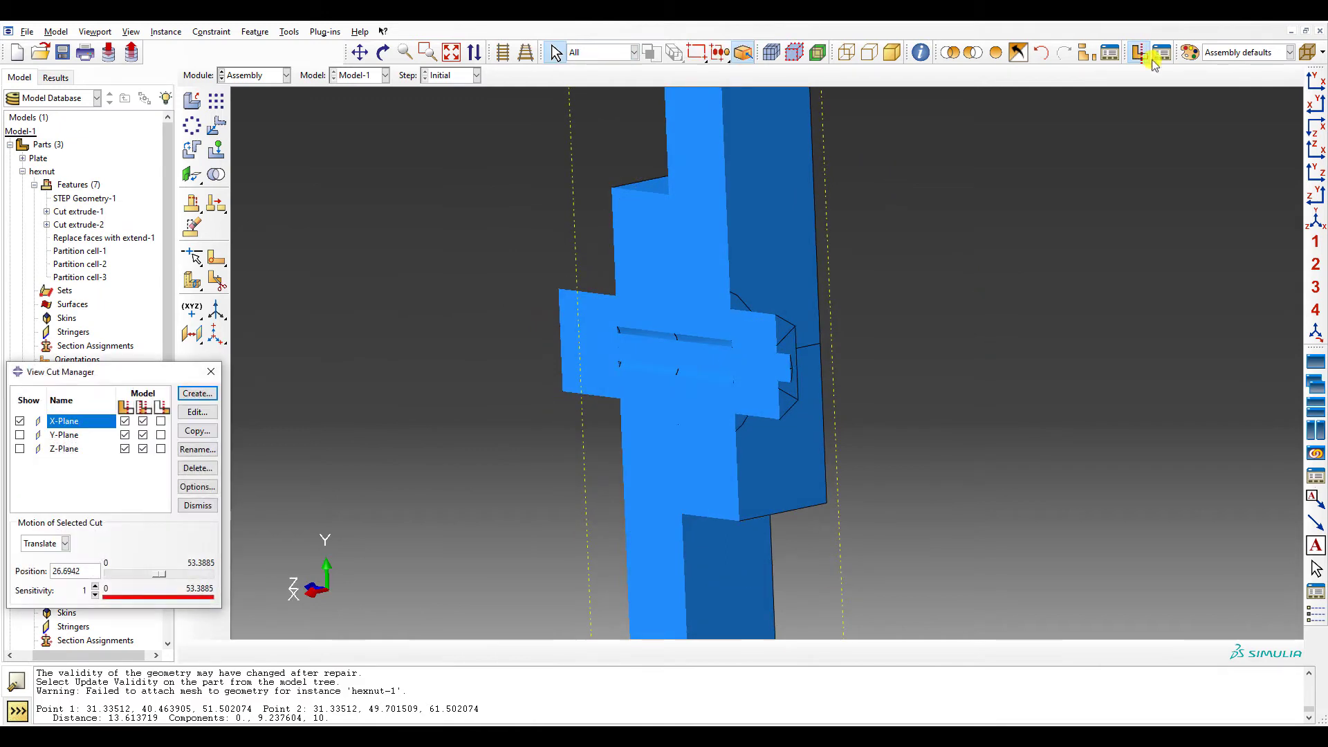
mouse_move(160, 577)
mouse_down()
mouse_move(181, 577)
mouse_move(170, 579)
mouse_up()
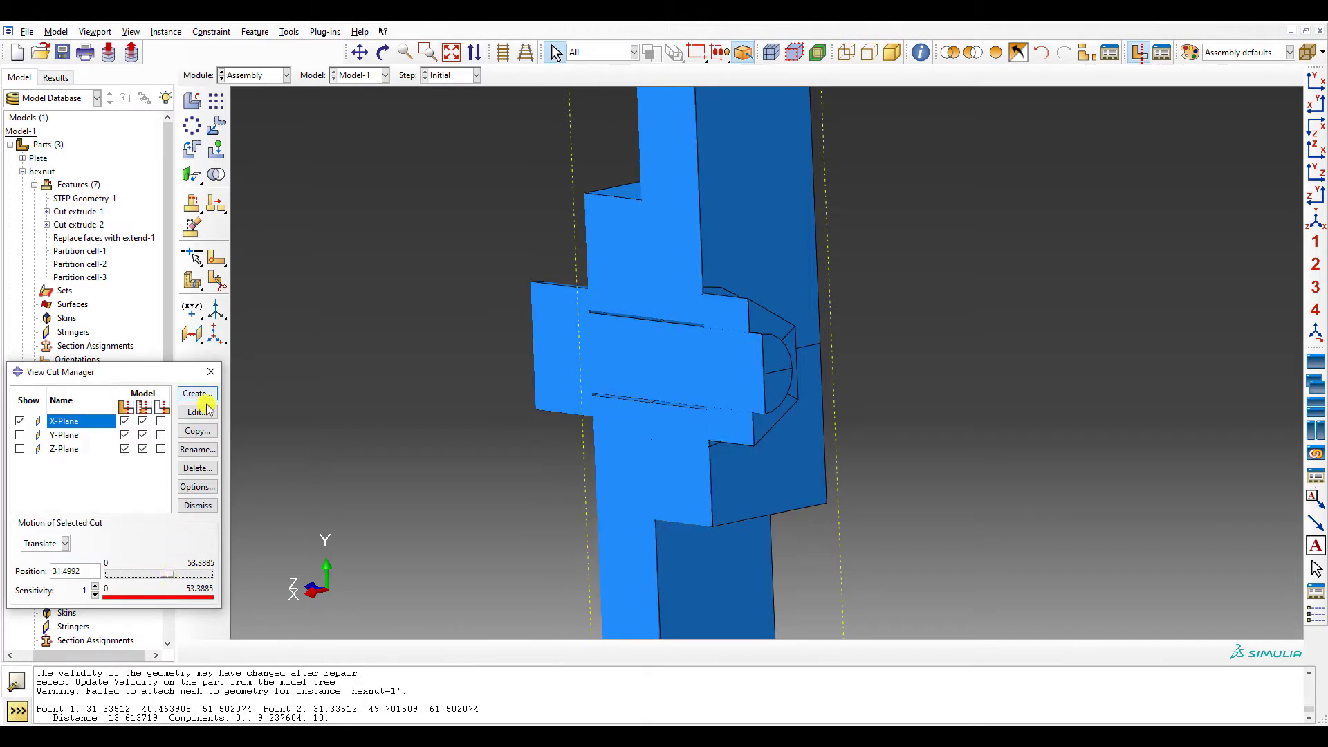
click(210, 371)
click(1138, 59)
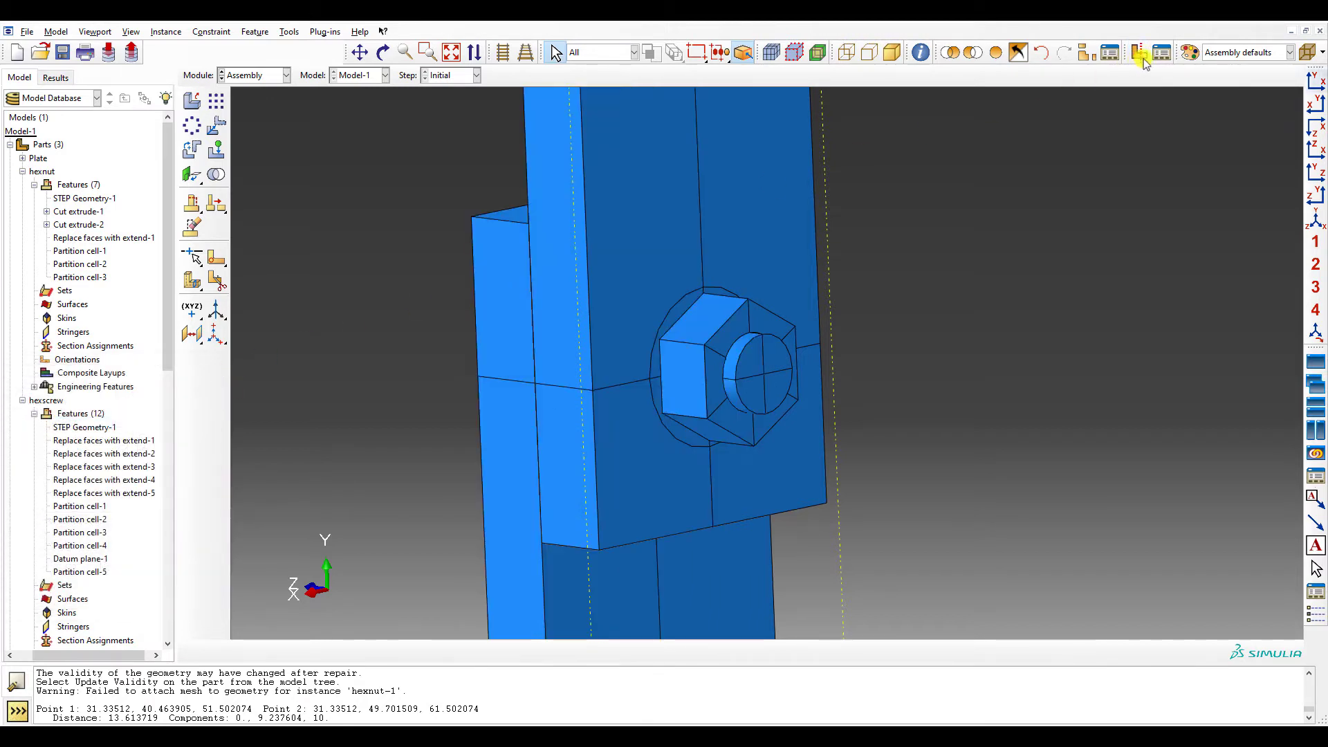
- Color-code the assembly by Part instances
click(1234, 52)
click(1224, 92)
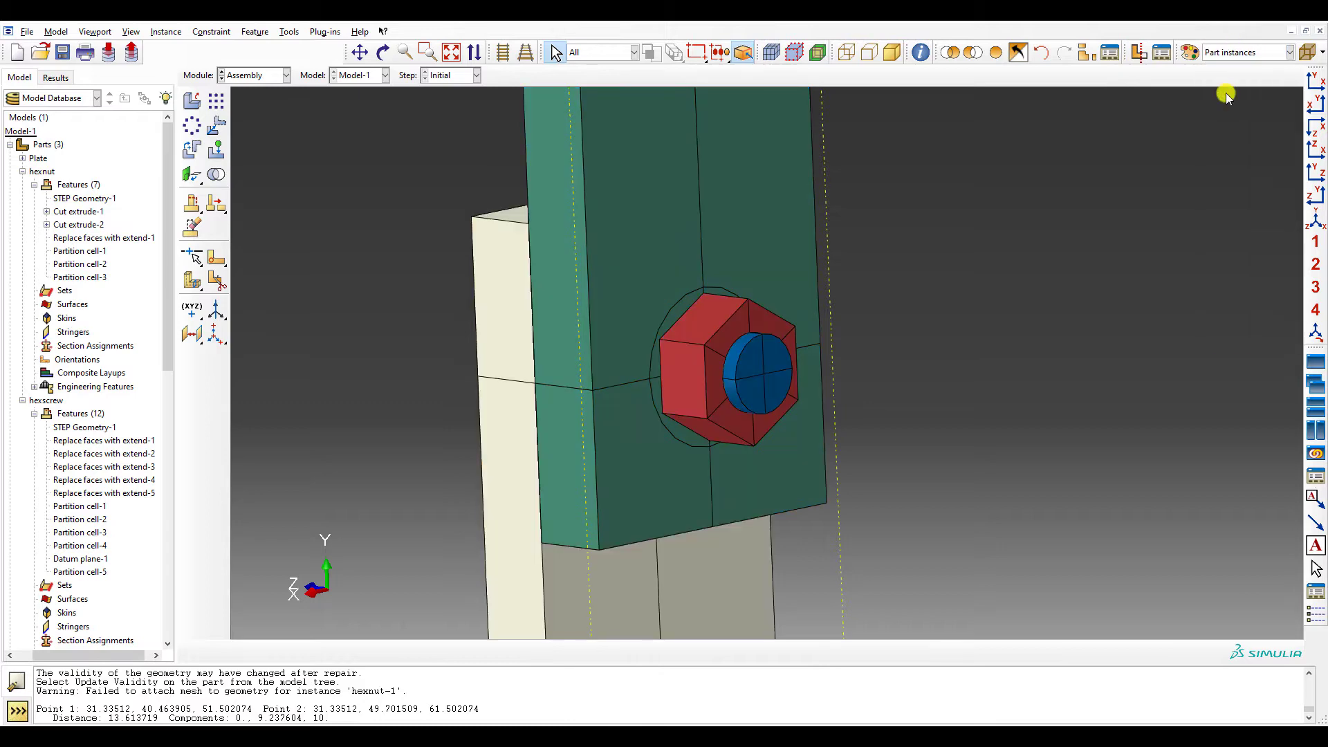
ctrl+alt+drag(1224, 92, 1142, 92)
scroll(1226, 94, down, 3)
- Switch to the Mesh module and assign global seeds with an approximate size of 1 to the screw and nut instances
click(450, 52)
click(238, 76)
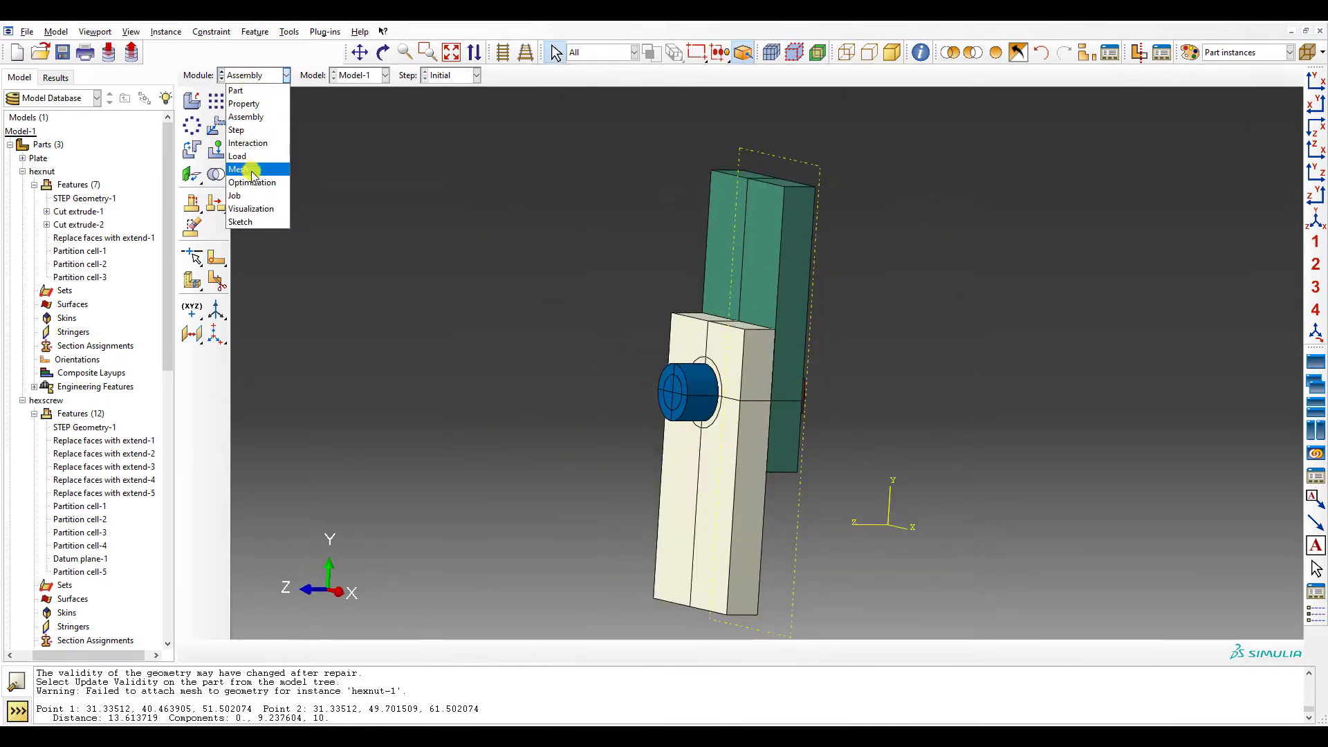
click(251, 170)
ctrl+alt+drag(251, 171, 249, 172)
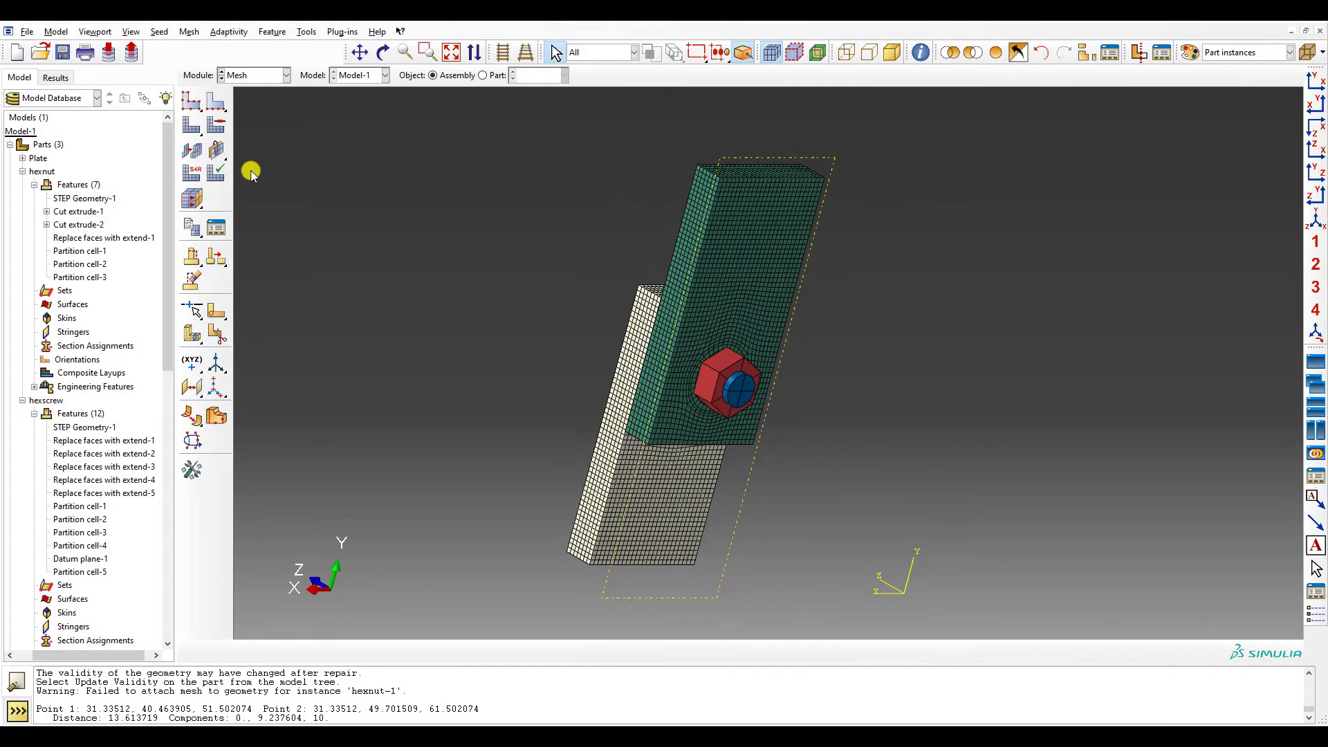
scroll(244, 160, down, 3)
click(192, 100)
scroll(192, 98, up, 4)
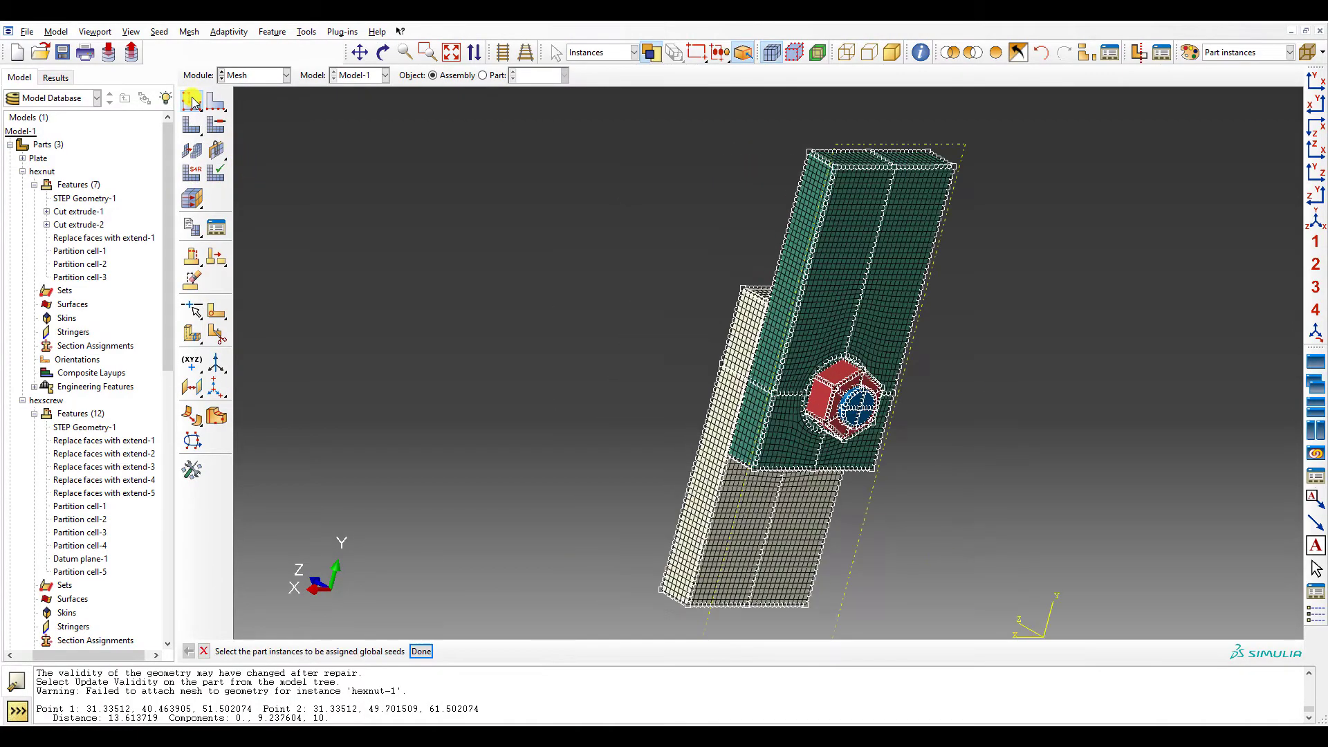
ctrl+alt+drag(191, 98, 192, 98)
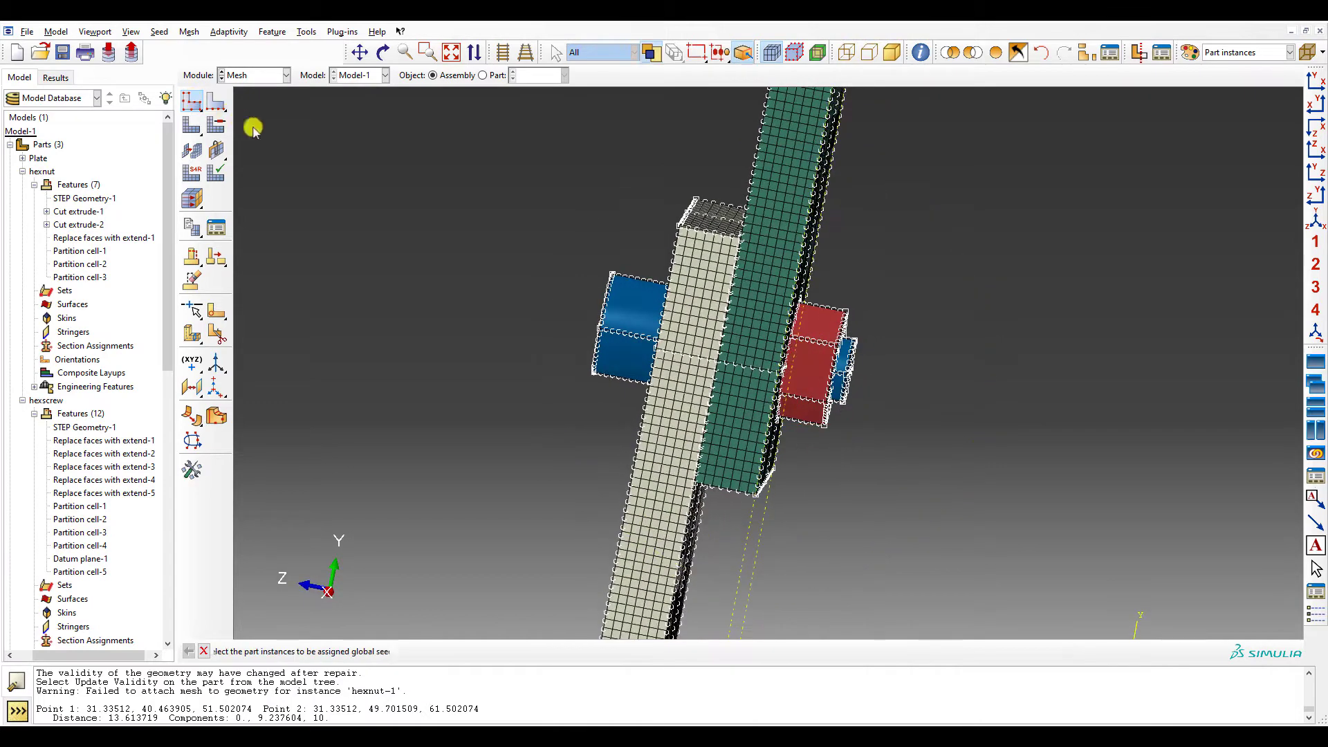
click(622, 311)
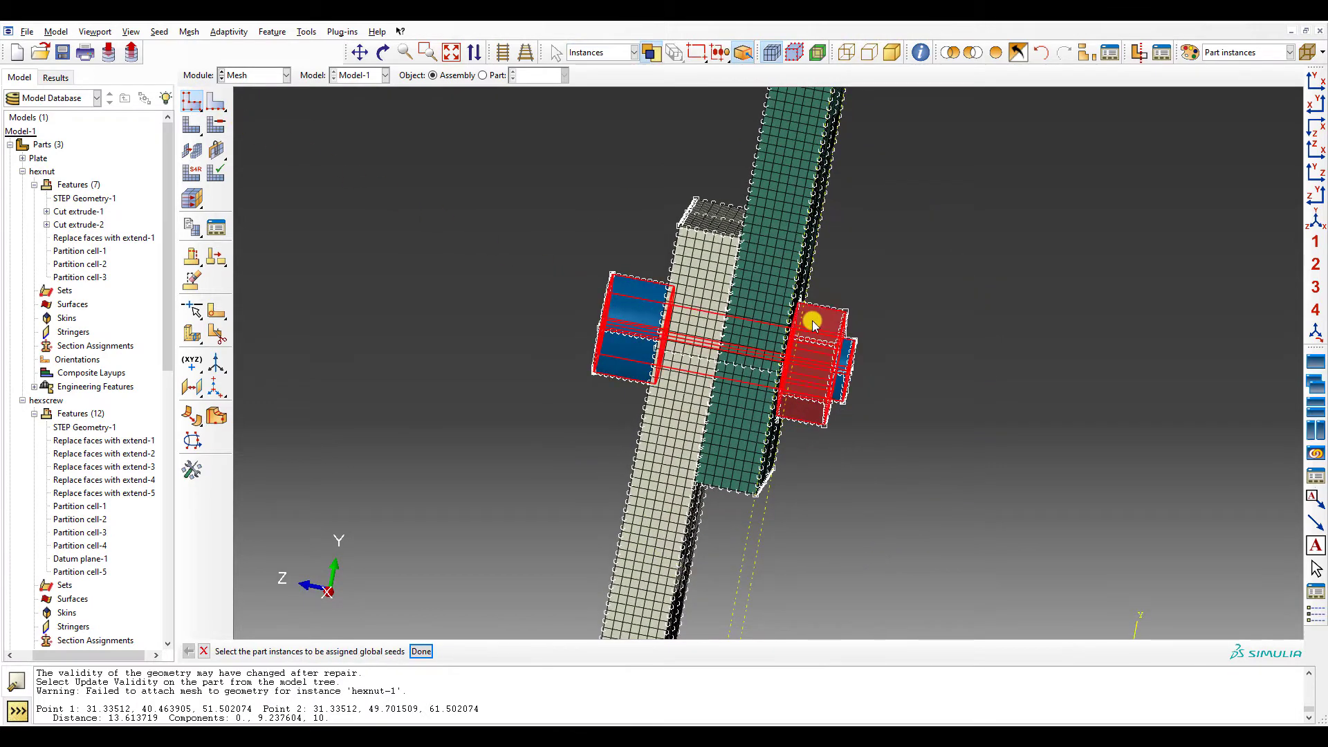
middle_click(812, 320)
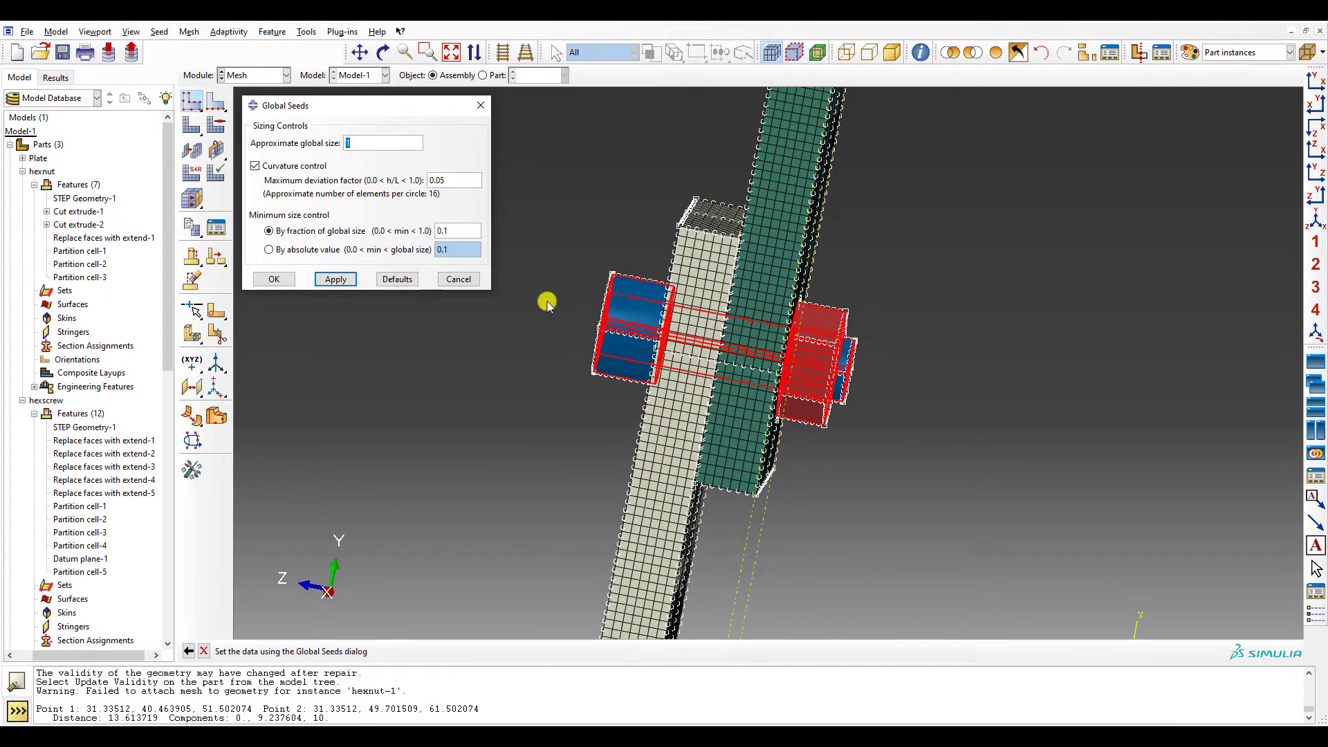
click(274, 279)
- Mesh the screw and nut part instances
click(191, 125)
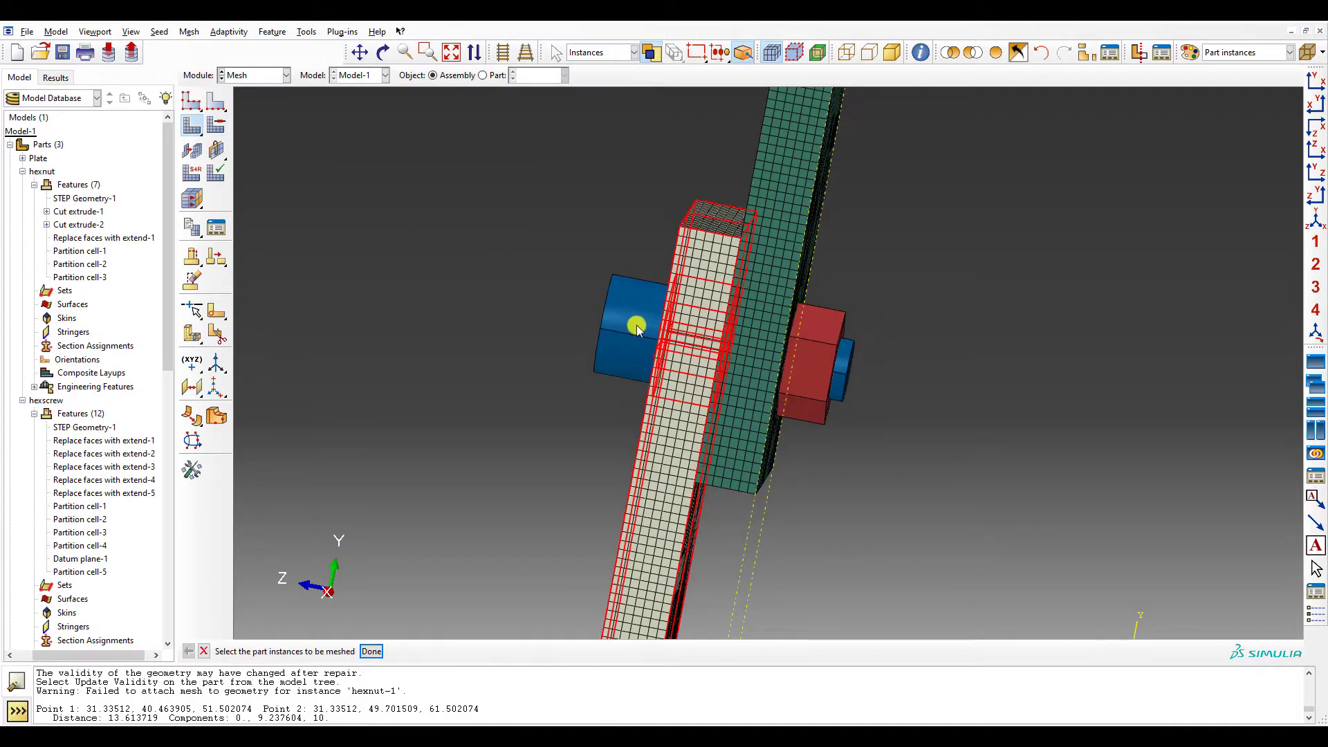
middle_click(861, 472)
ctrl+alt+drag(862, 472, 800, 394)
scroll(813, 397, up, 2)
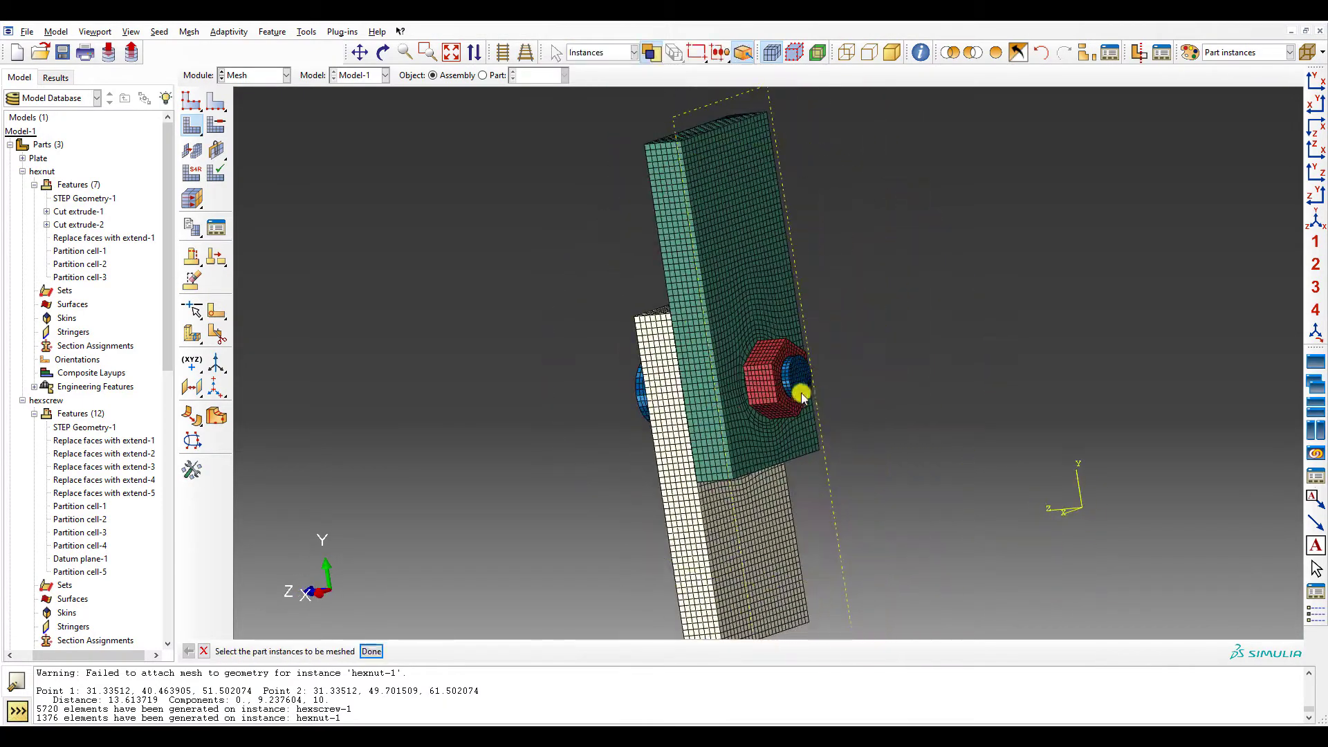
- Assign the Standard, linear 3D Stress element type with reduced integration (C3D8R) to all cells of the assembly
scroll(801, 394, up, 4)
click(191, 173)
drag(524, 179, 952, 625)
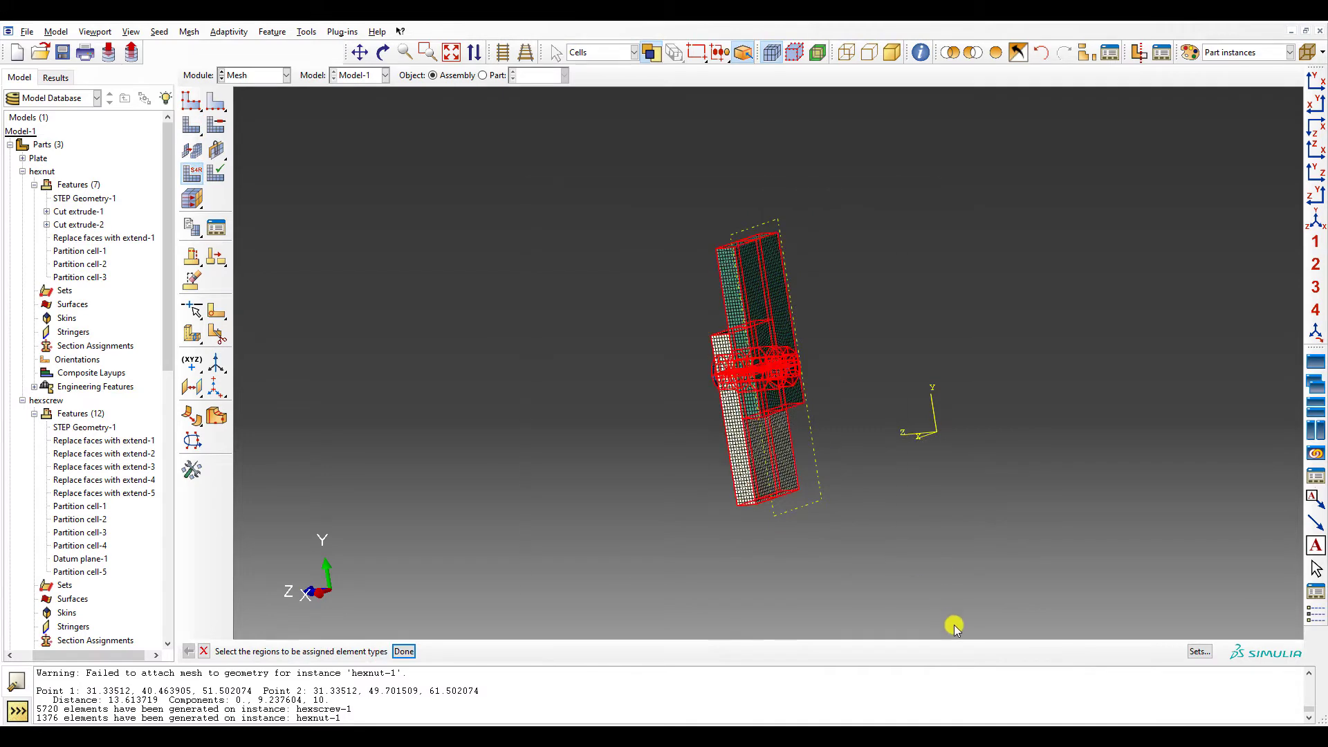
middle_click(953, 624)
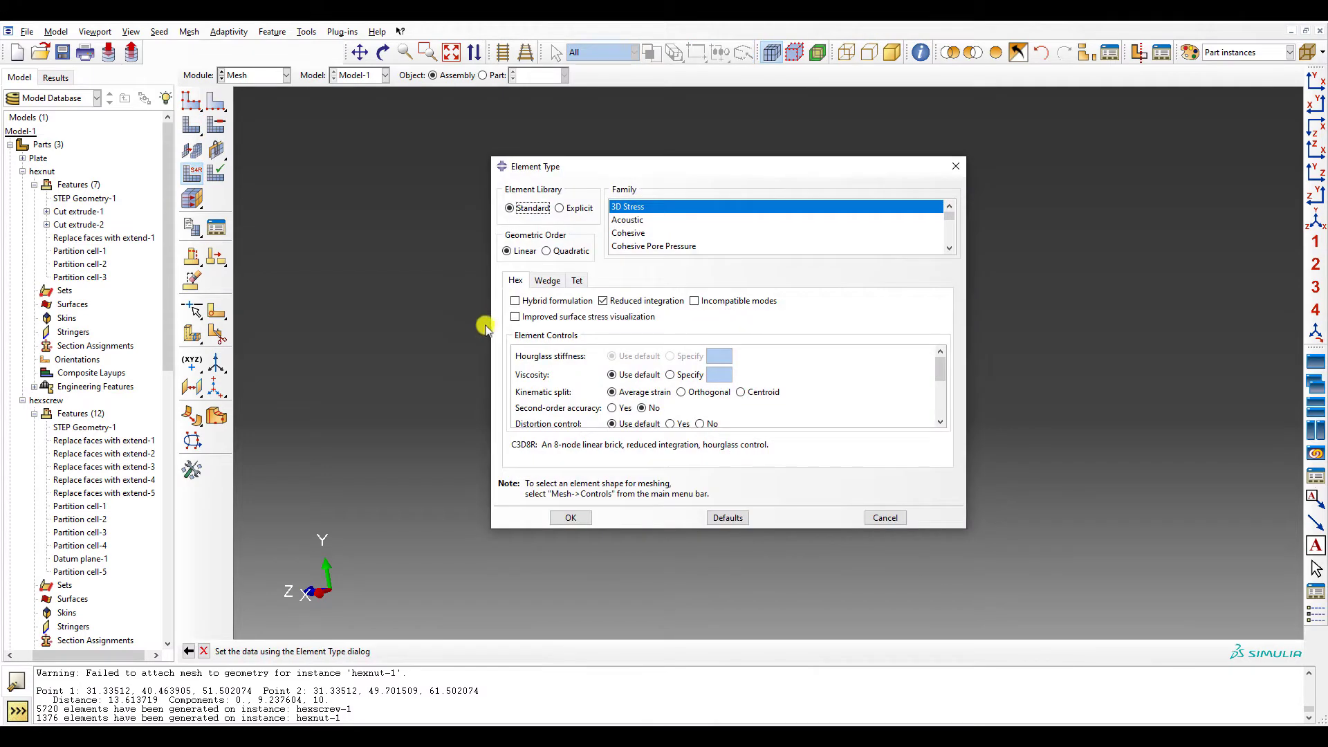
click(572, 518)
- Verify the mesh of all part instances with analysis checks, examine the highlighted elements at the screw tip, and close the verification
click(216, 172)
drag(604, 160, 956, 526)
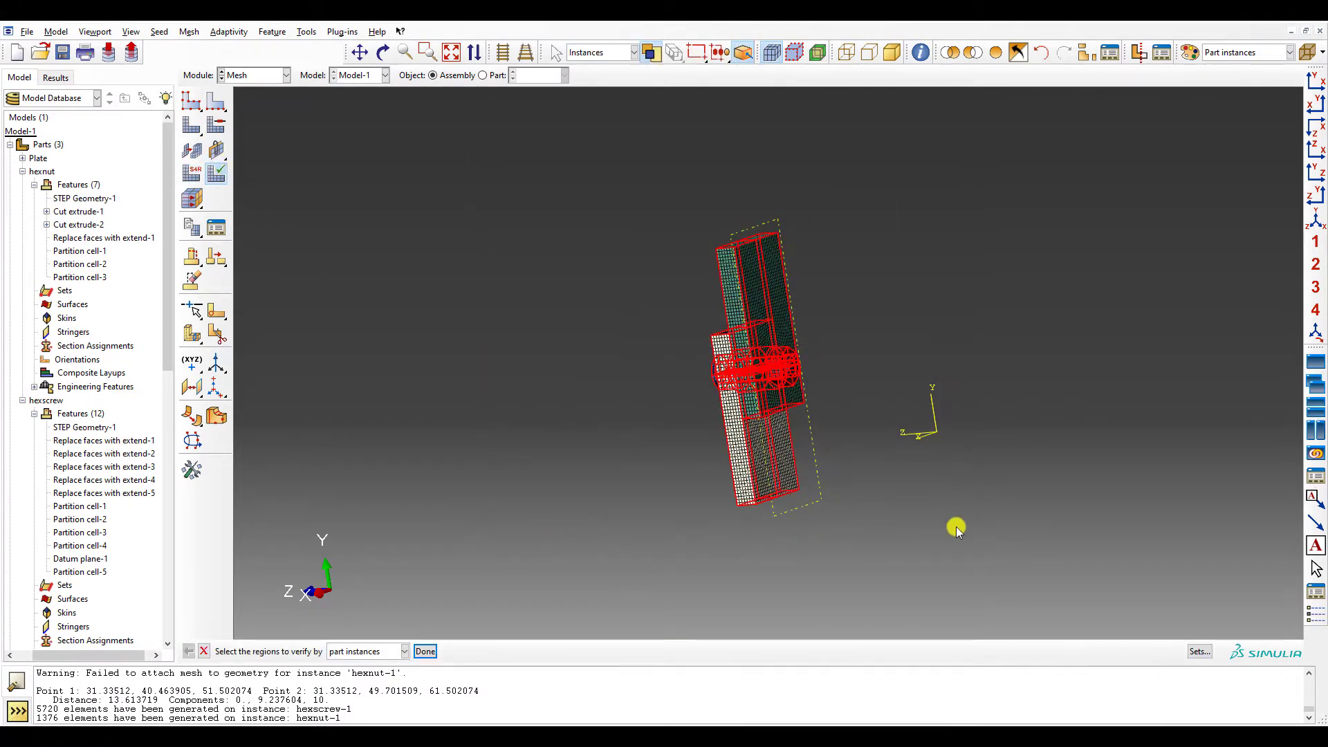
middle_click(955, 526)
click(257, 330)
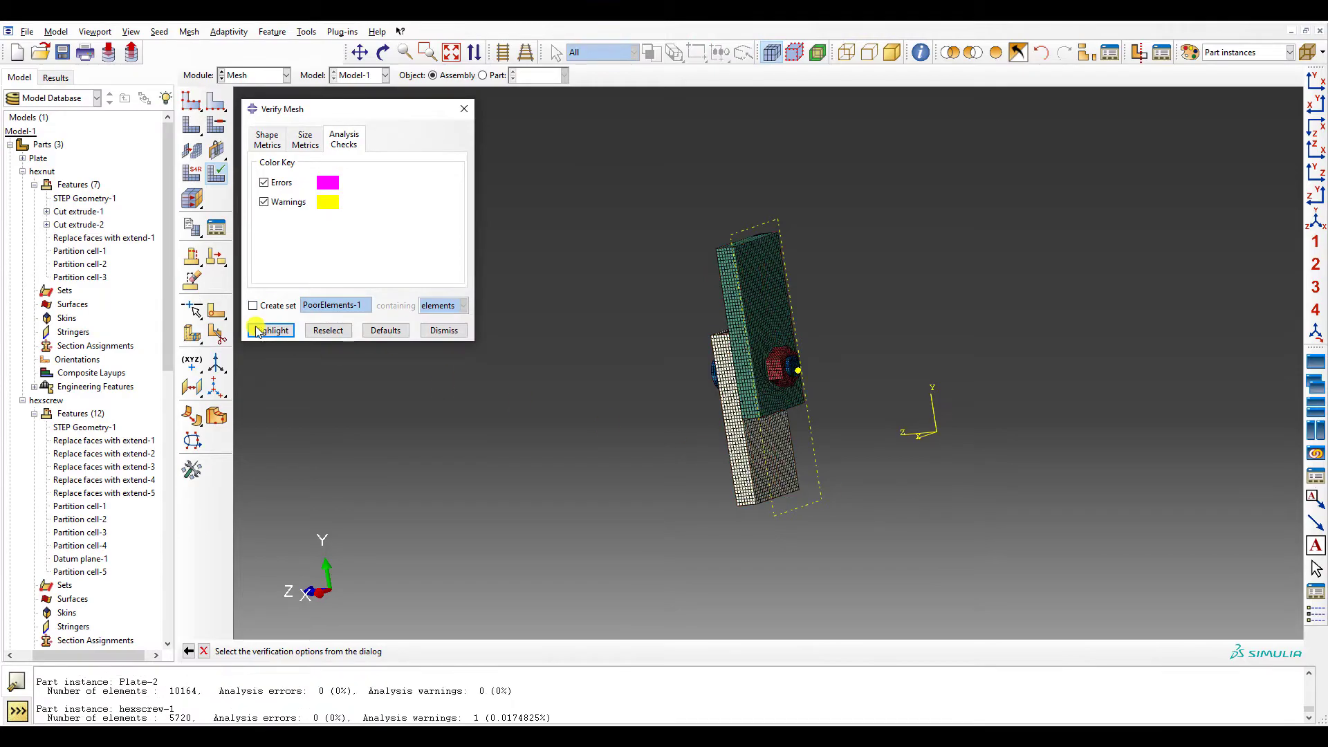
scroll(767, 364, up, 10)
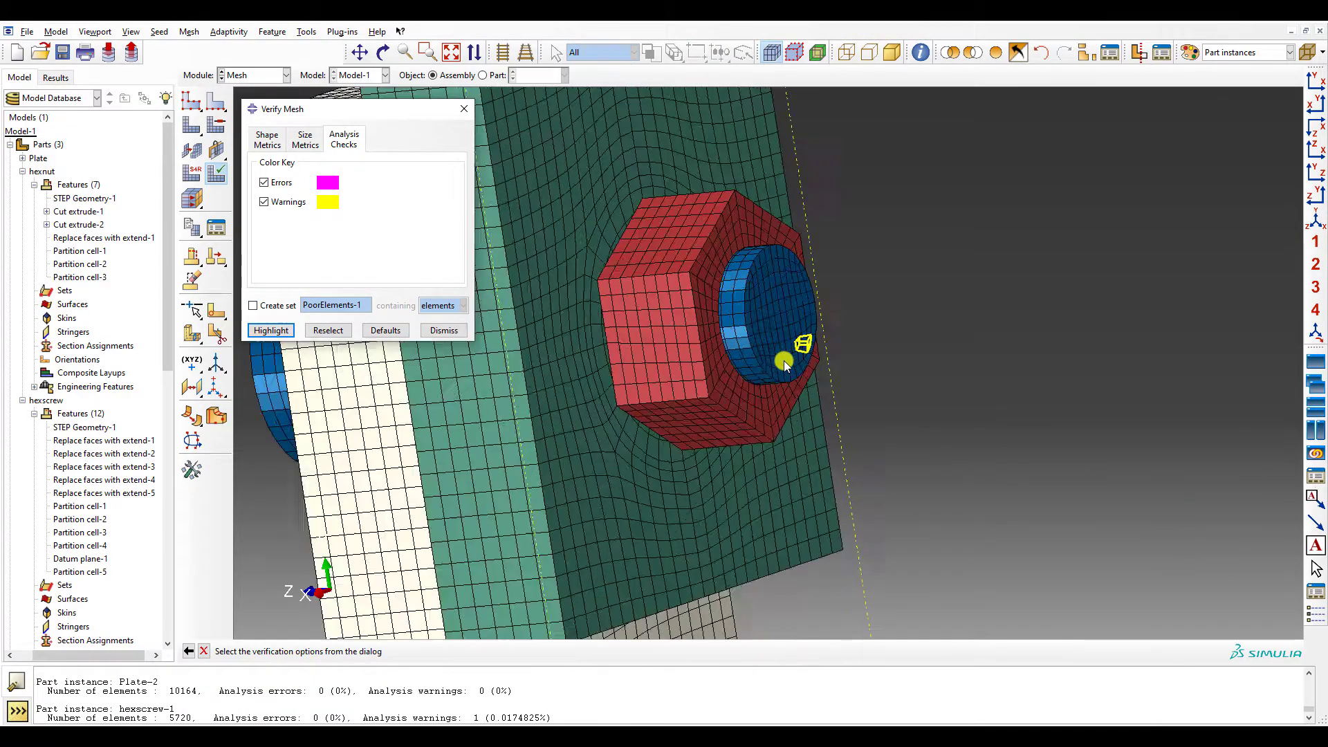
ctrl+alt+drag(822, 339, 622, 335)
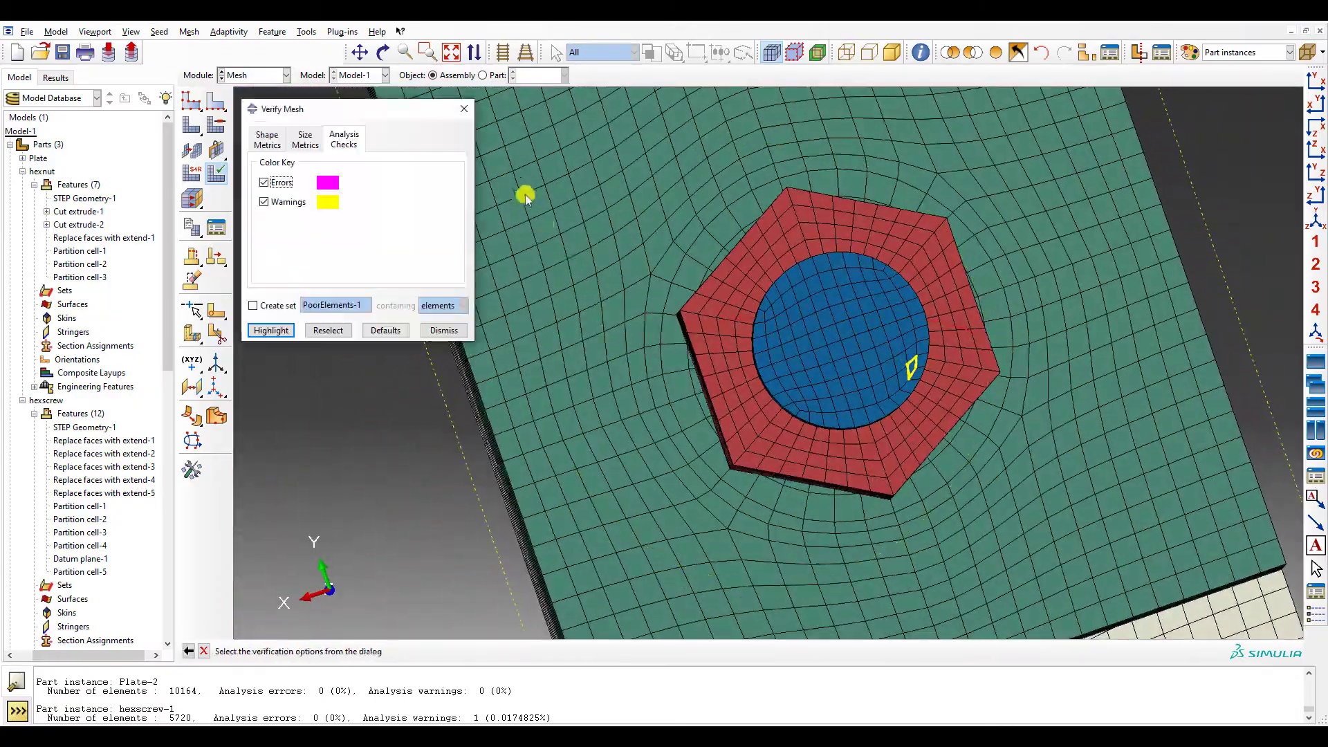
click(465, 104)
click(267, 75)
click(266, 88)
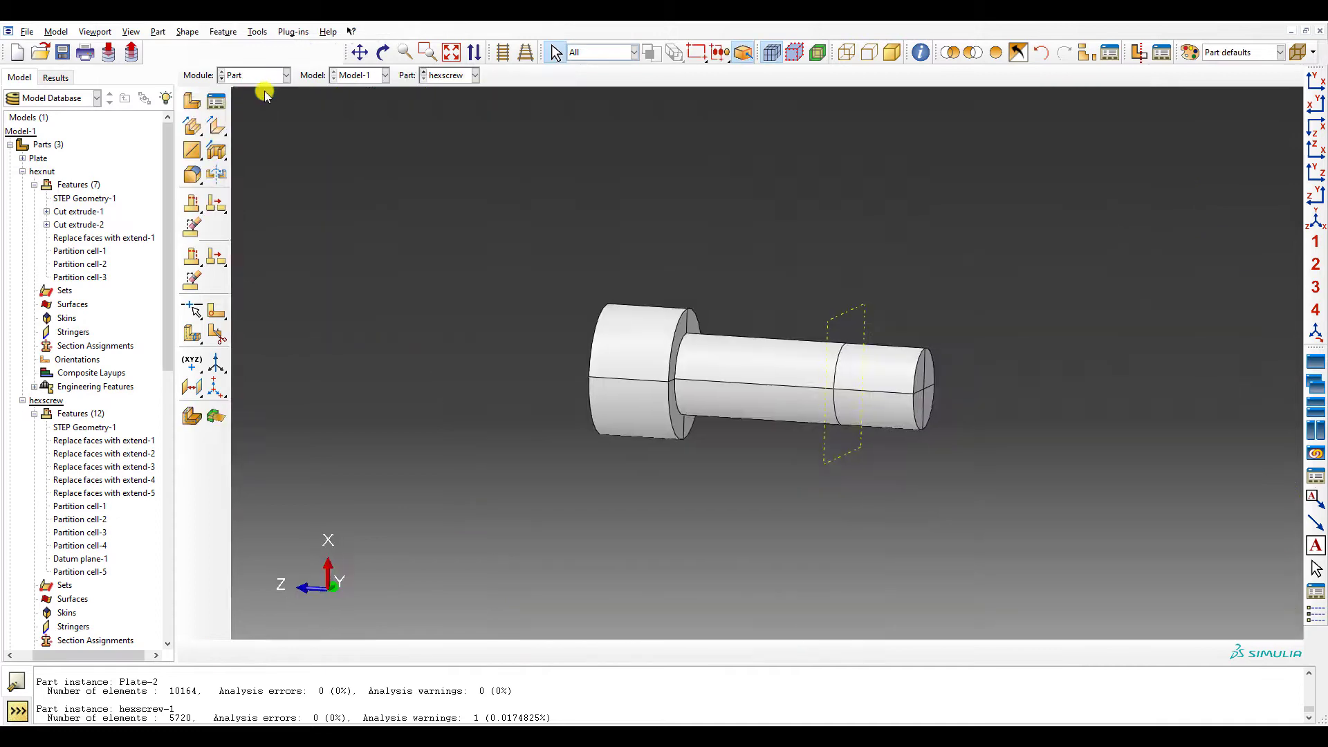
click(267, 76)
click(249, 164)
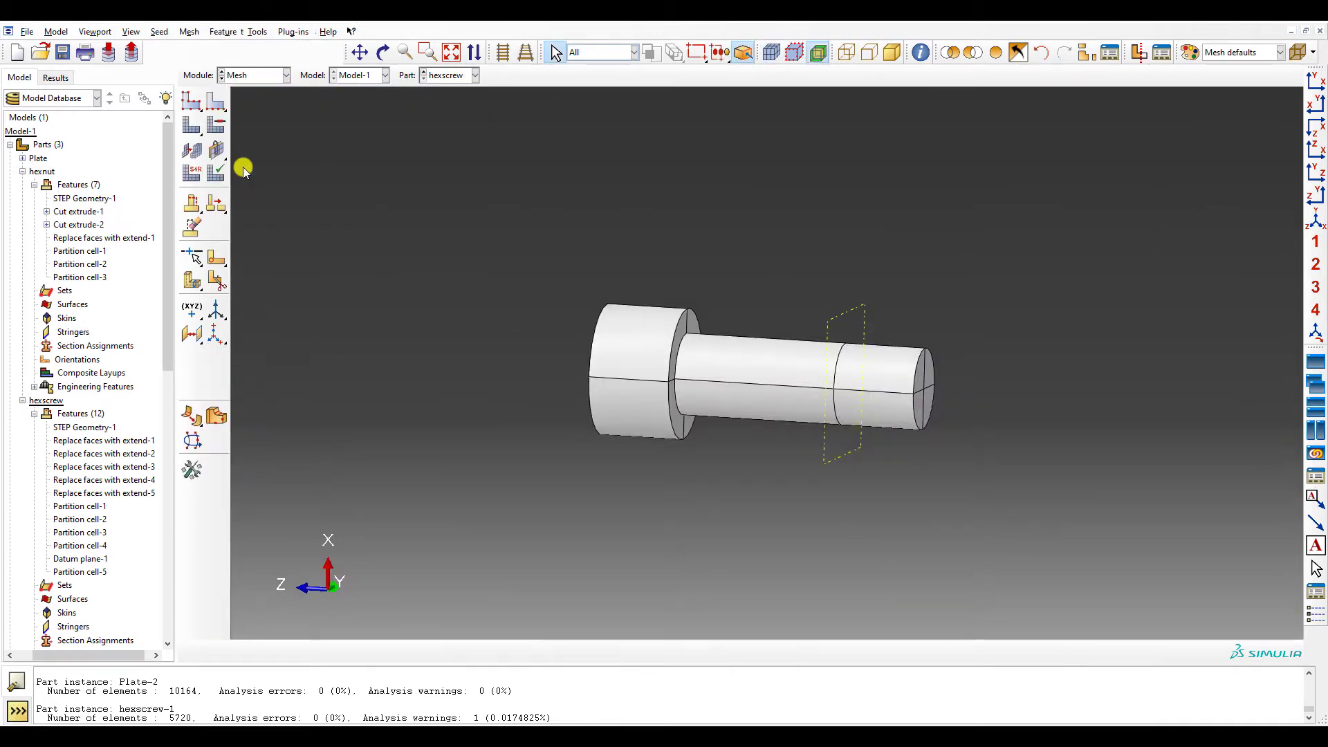
click(435, 75)
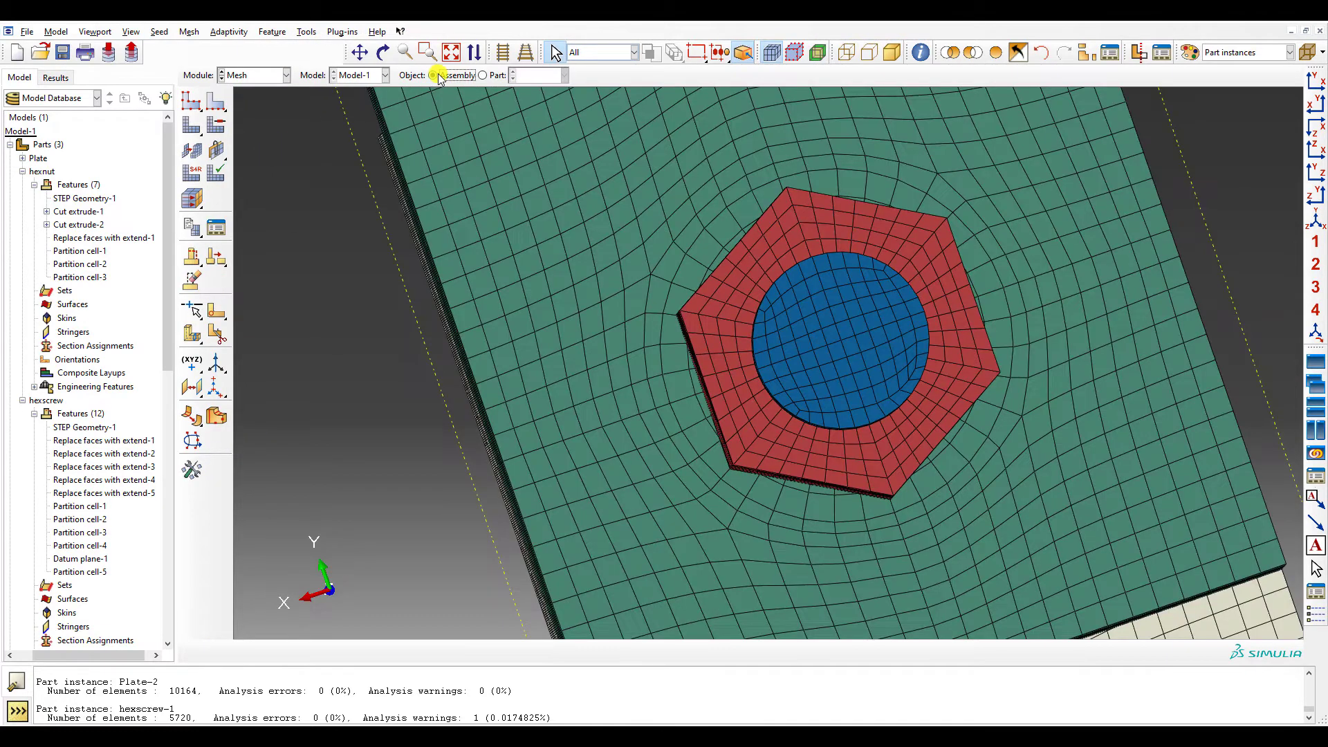
ctrl+alt+drag(258, 254, 317, 102)
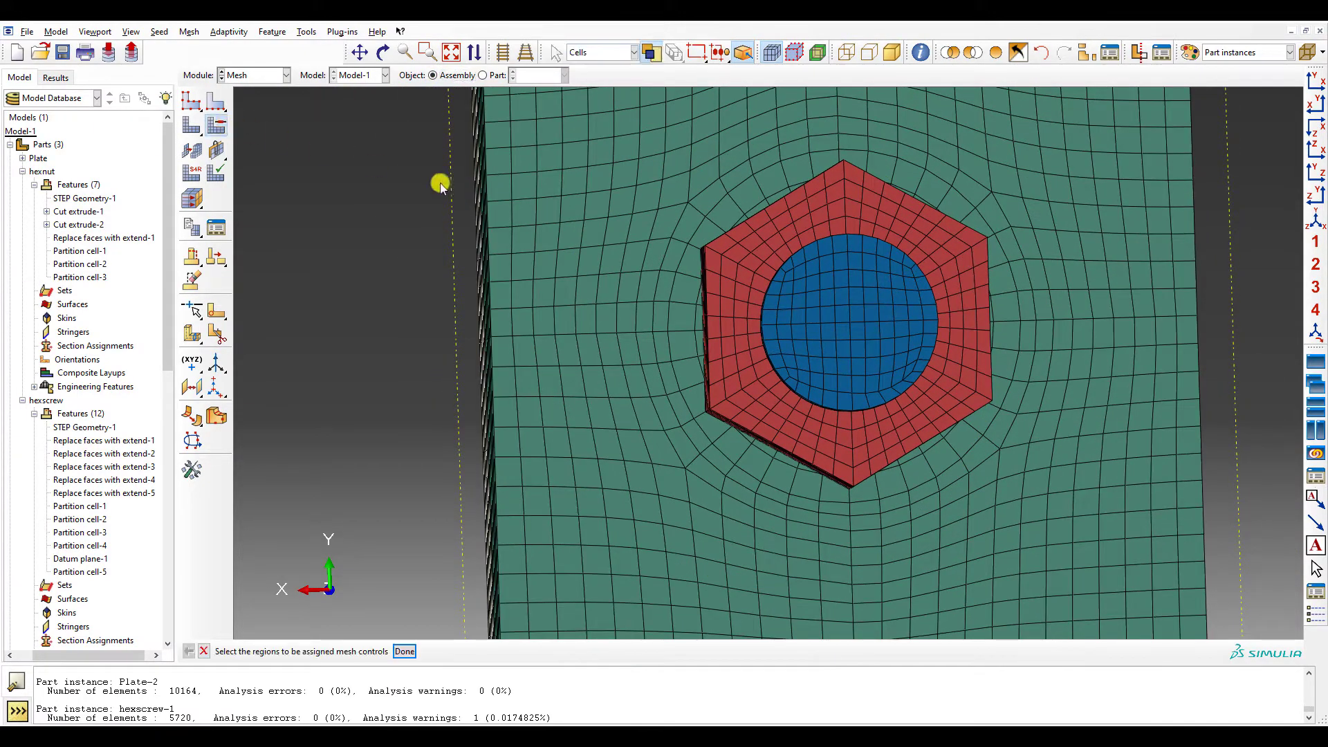
ctrl+alt+drag(874, 347, 1003, 355)
scroll(966, 346, down, 3)
- In the Part module, merge the circular outer edge at the screw's shank end, picking edges individually with Extend selection on
click(270, 76)
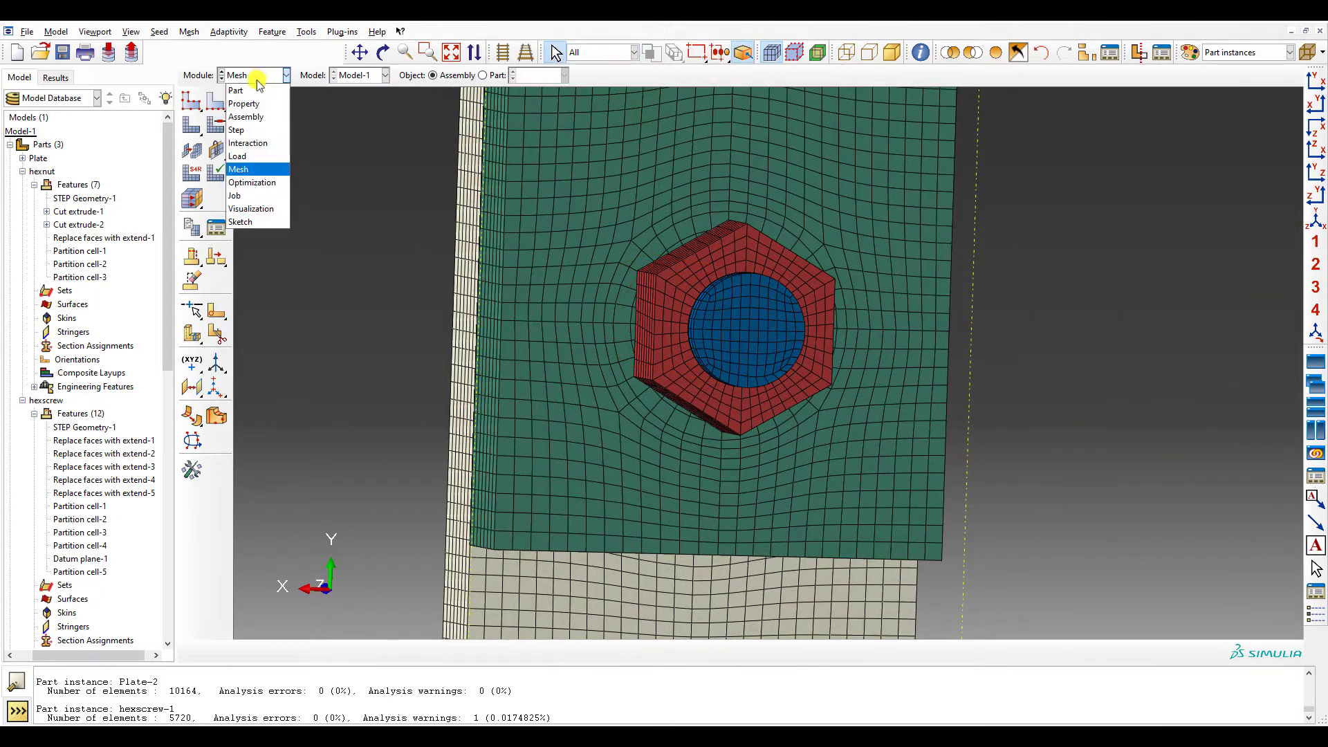
click(250, 89)
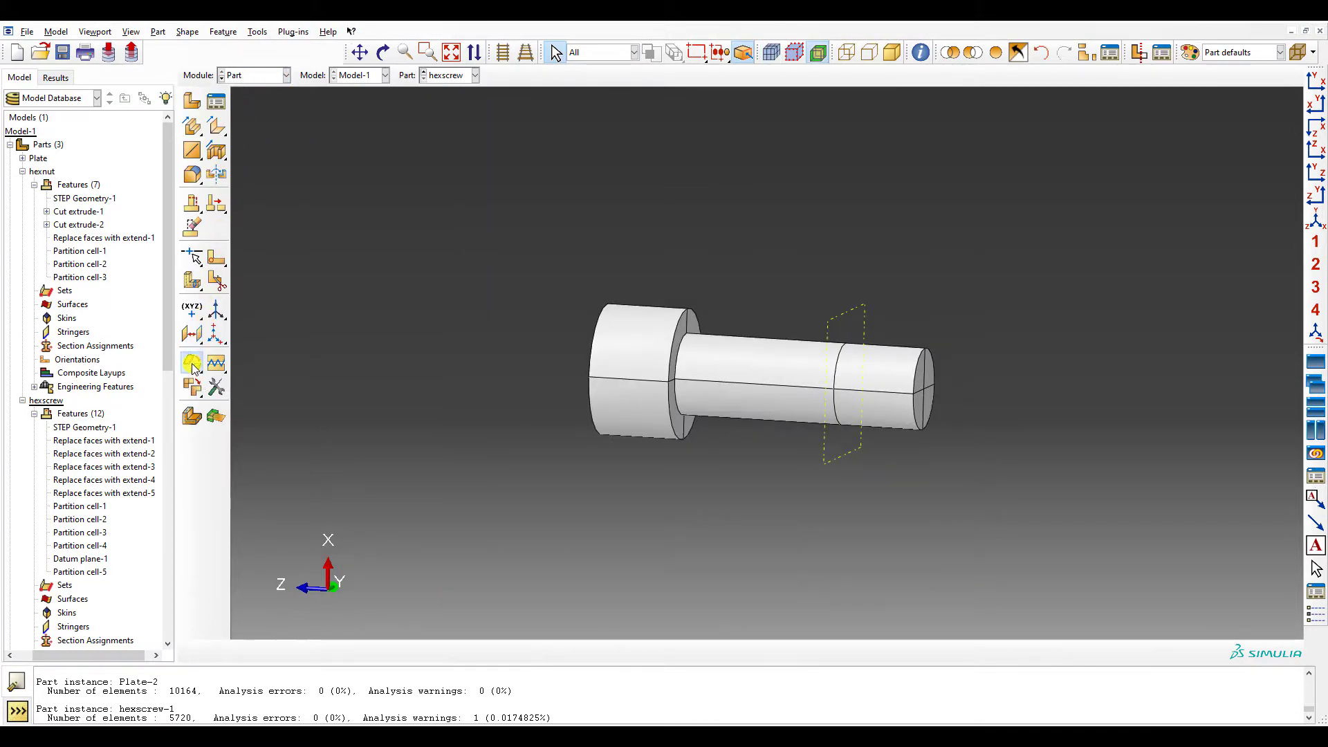
click(193, 389)
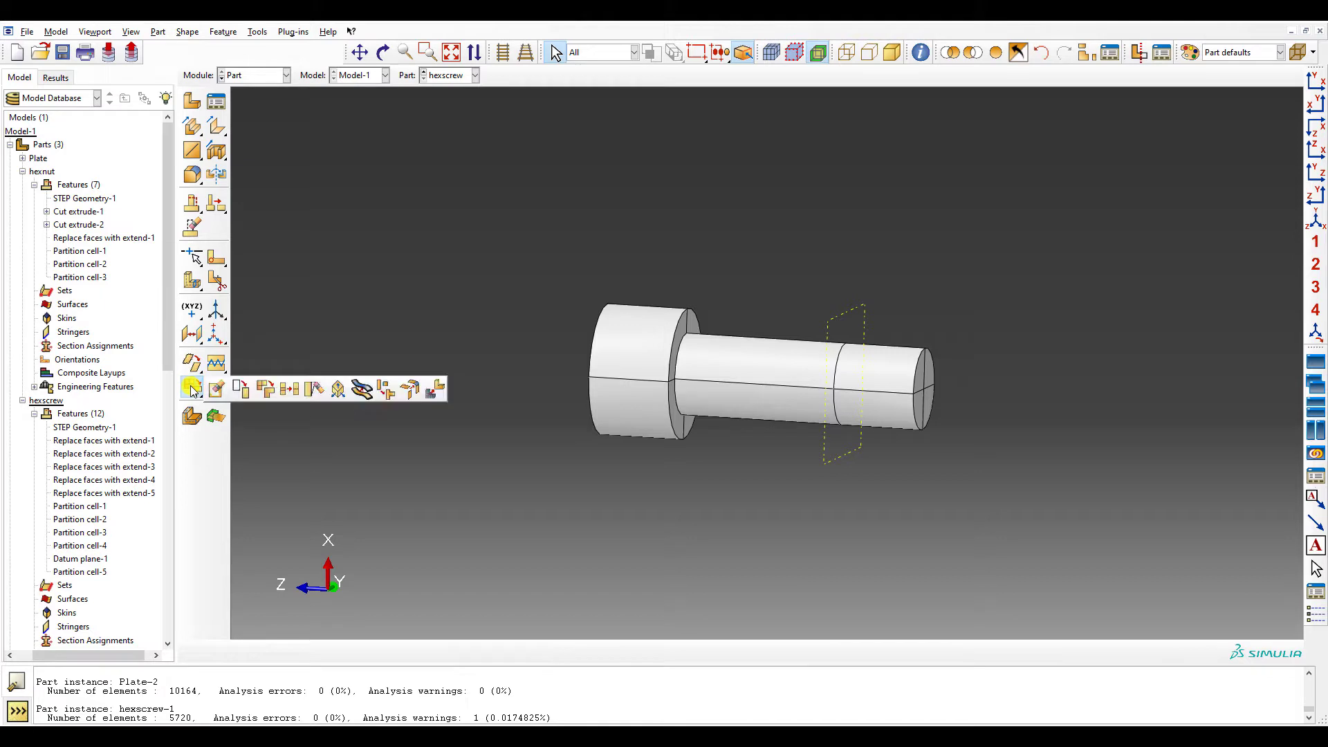
click(412, 472)
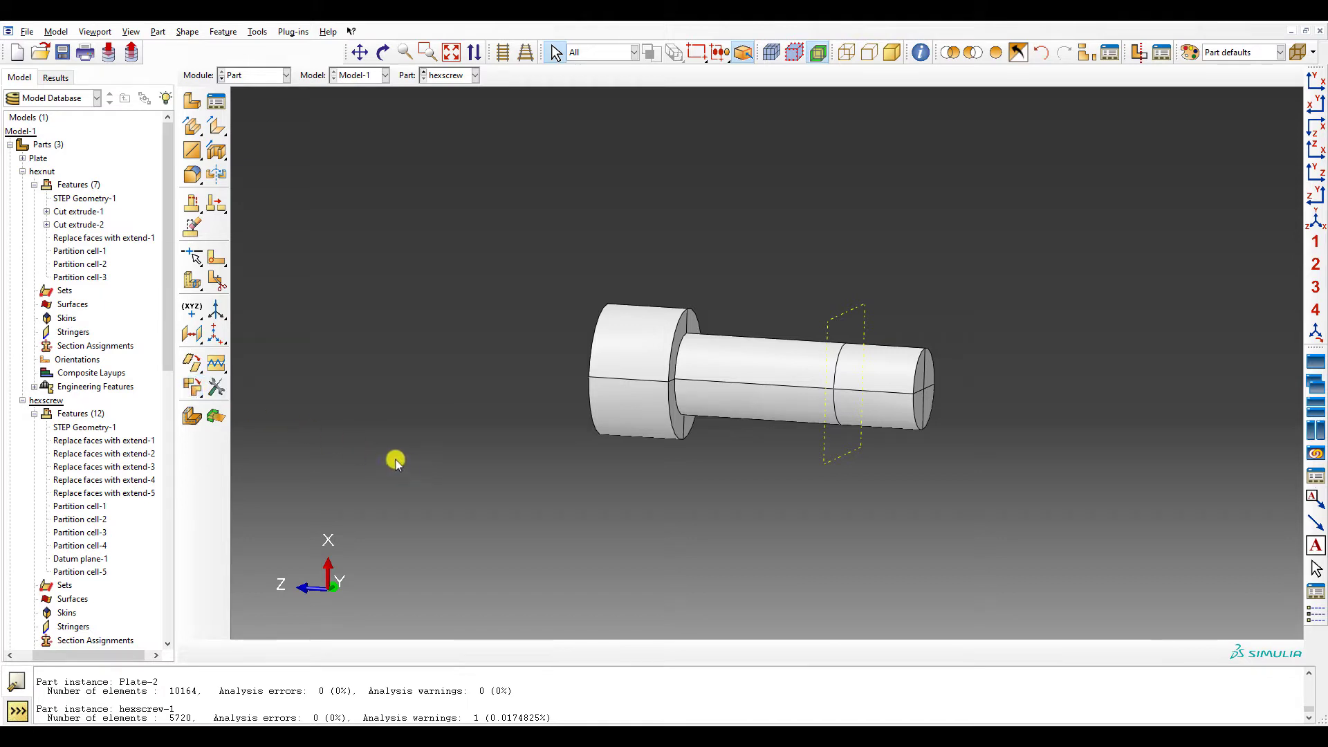
click(216, 364)
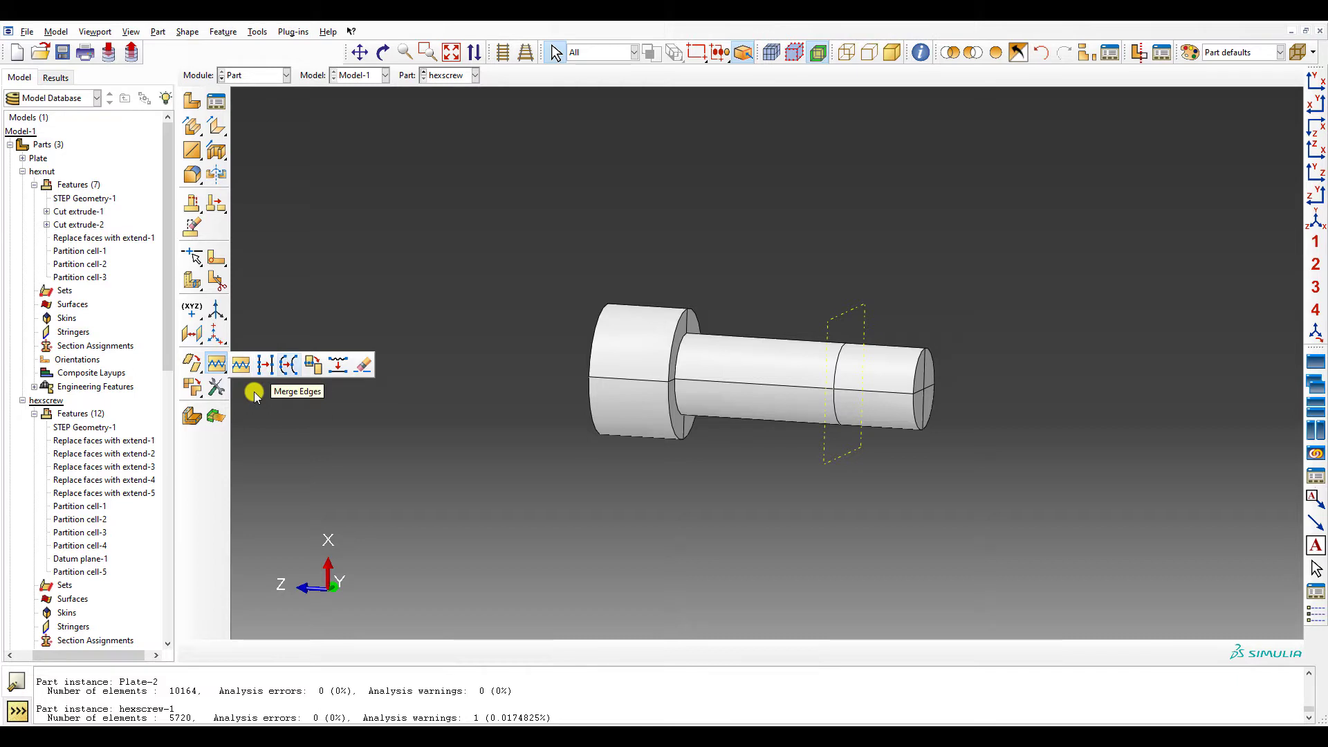
click(291, 365)
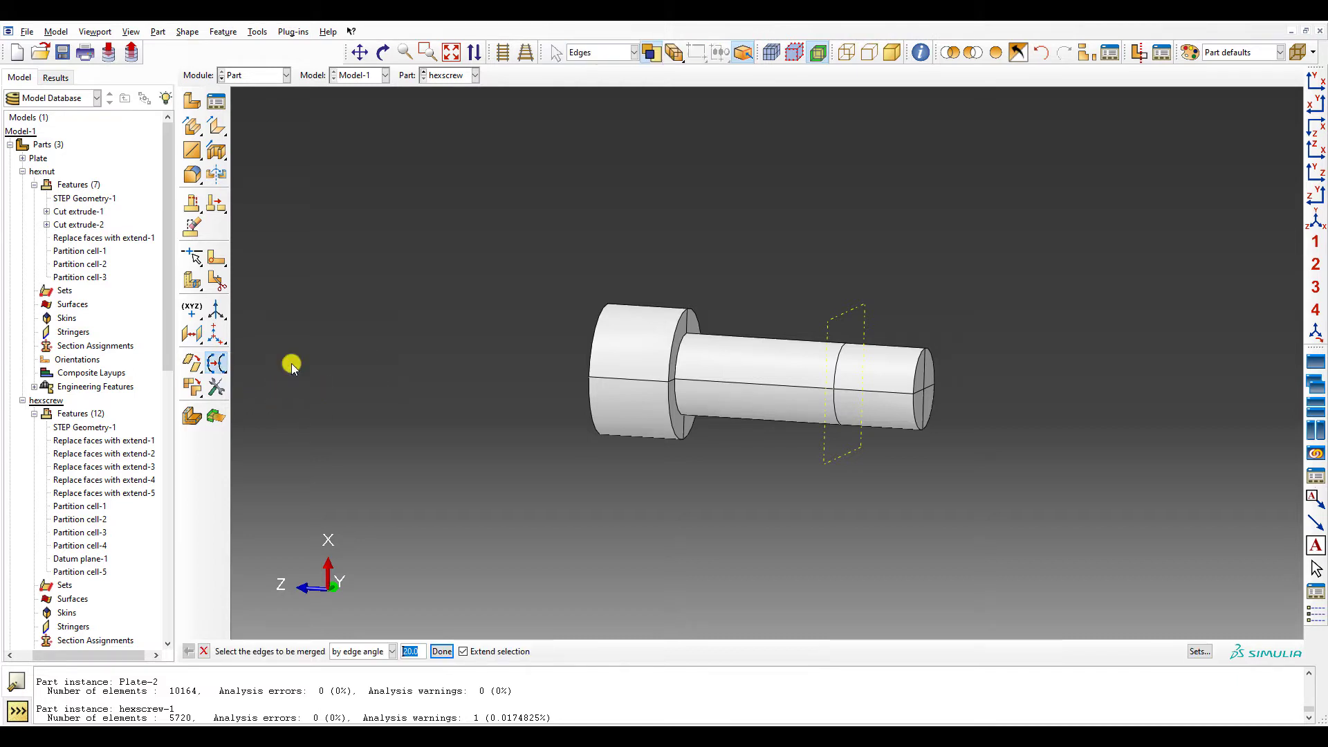
ctrl+alt+drag(291, 363, 291, 364)
scroll(305, 416, down, 5)
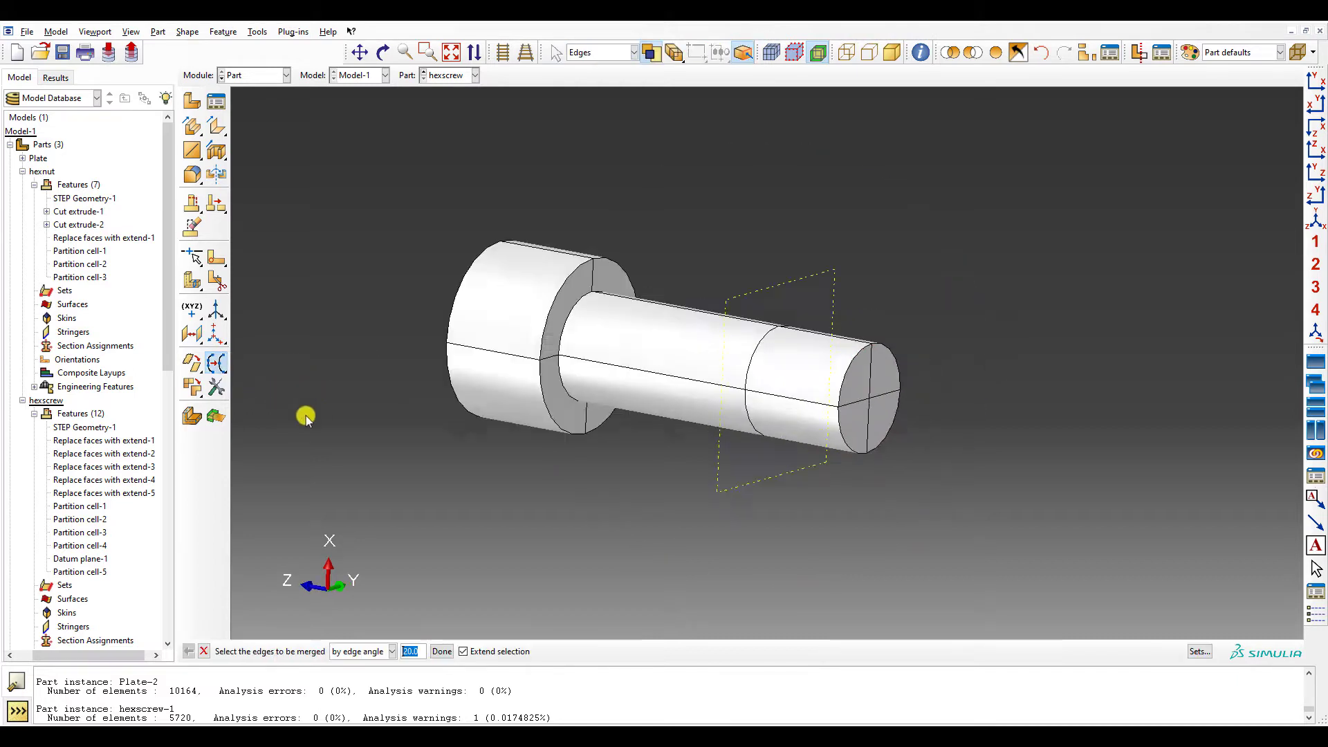
click(371, 651)
click(353, 667)
scroll(771, 376, up, 2)
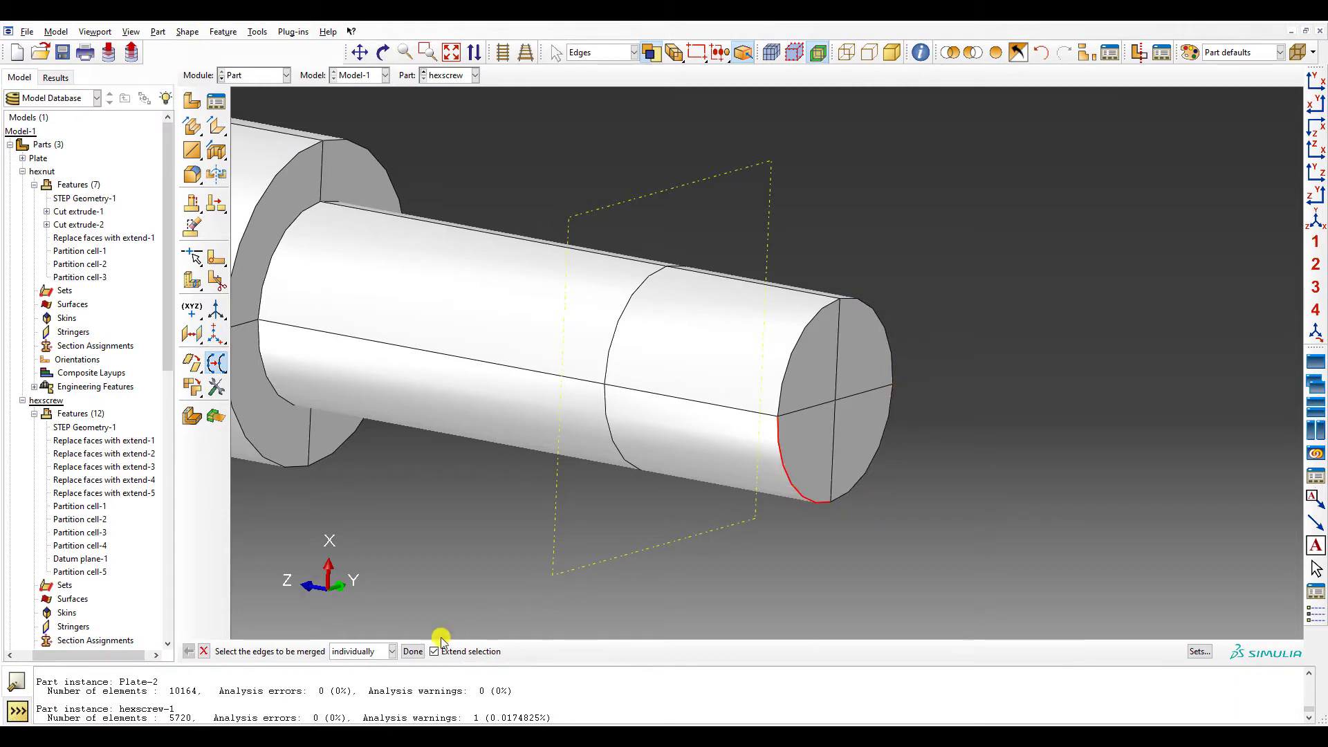
click(412, 651)
click(650, 433)
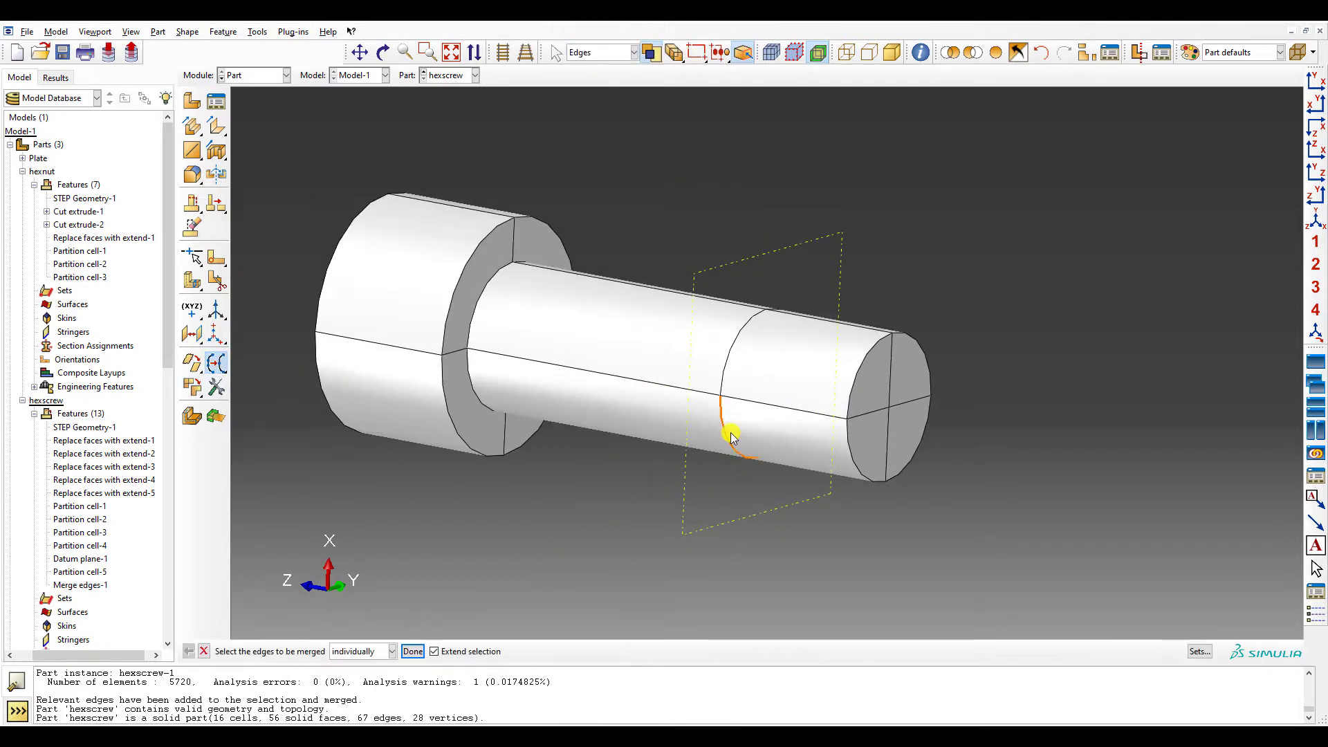
ctrl+alt+drag(731, 433, 717, 427)
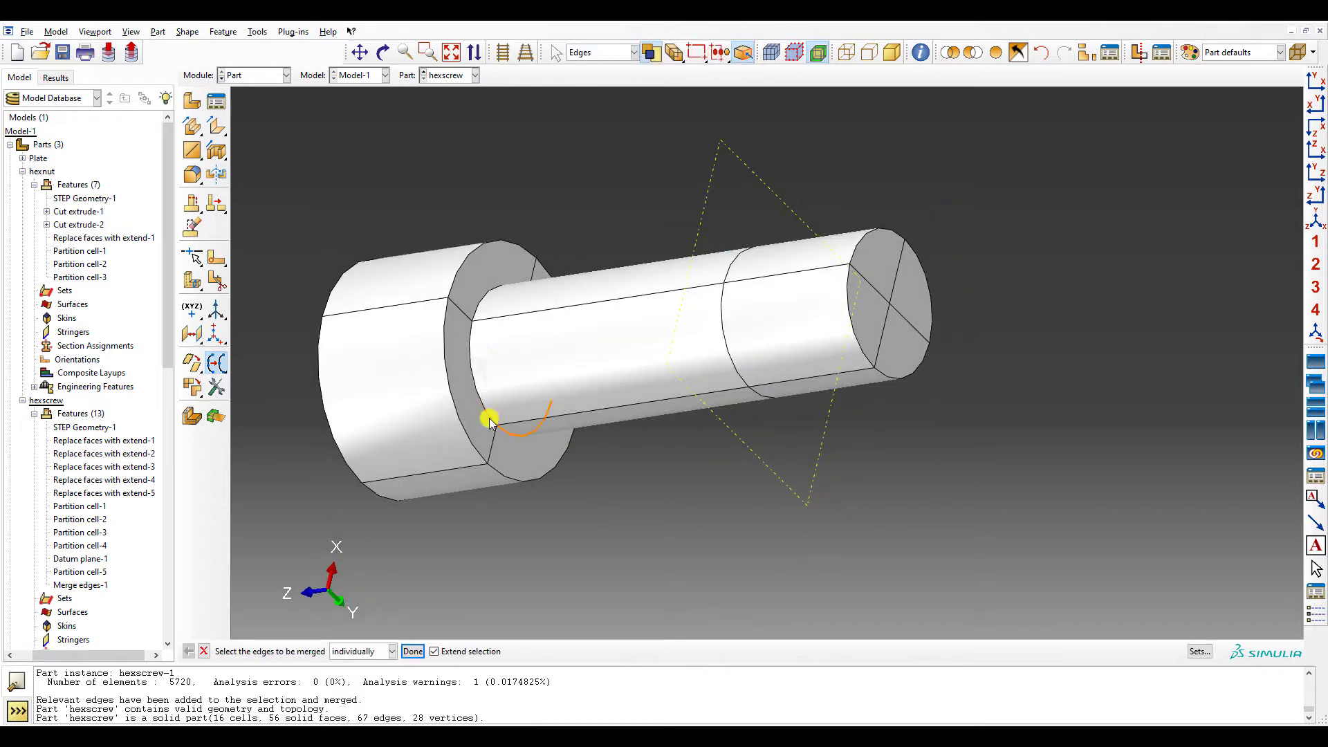
ctrl+alt+drag(488, 420, 424, 329)
click(249, 75)
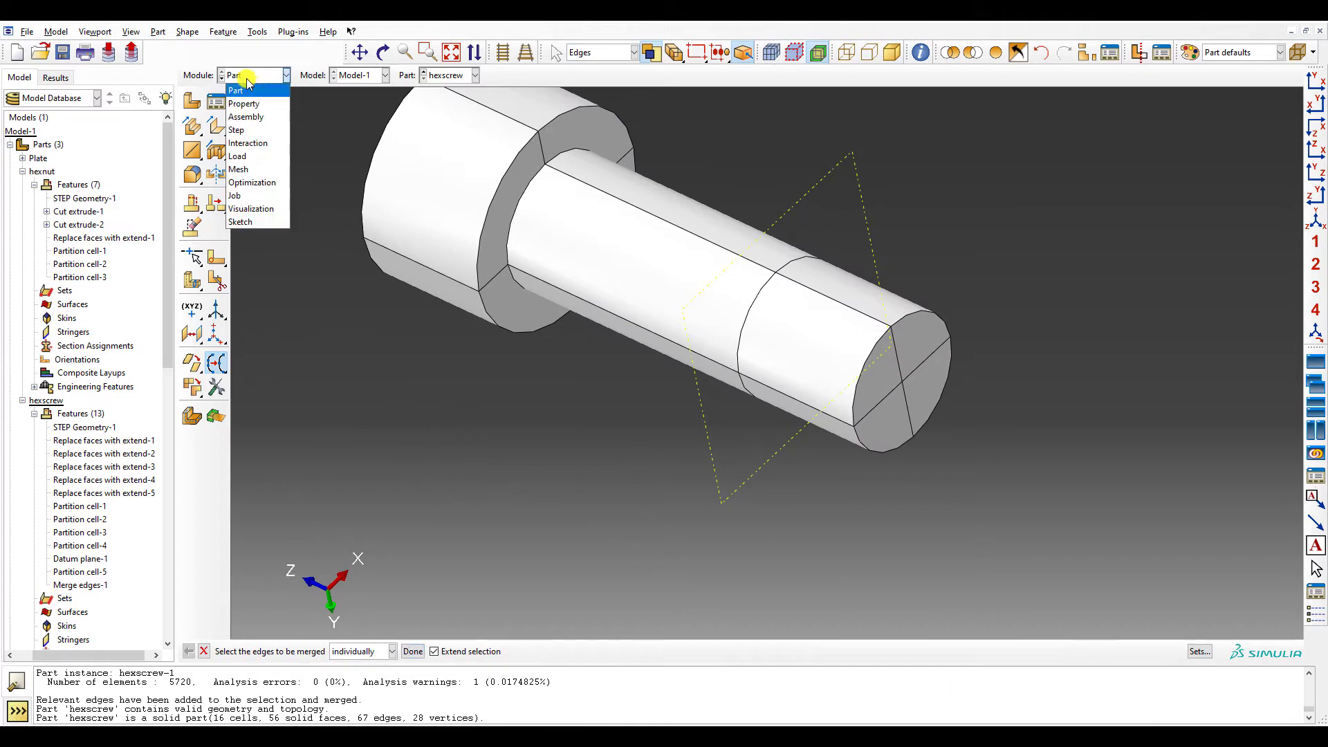
click(249, 82)
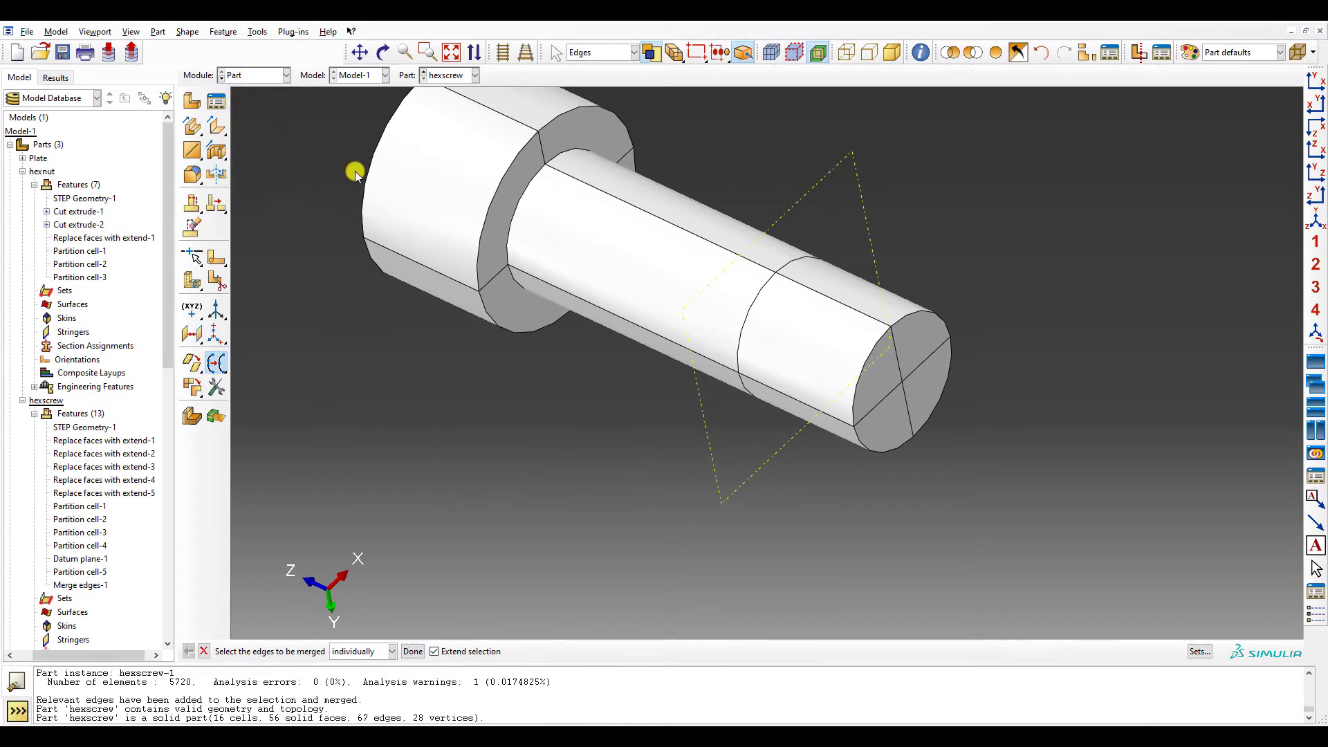
scroll(355, 172, down, 3)
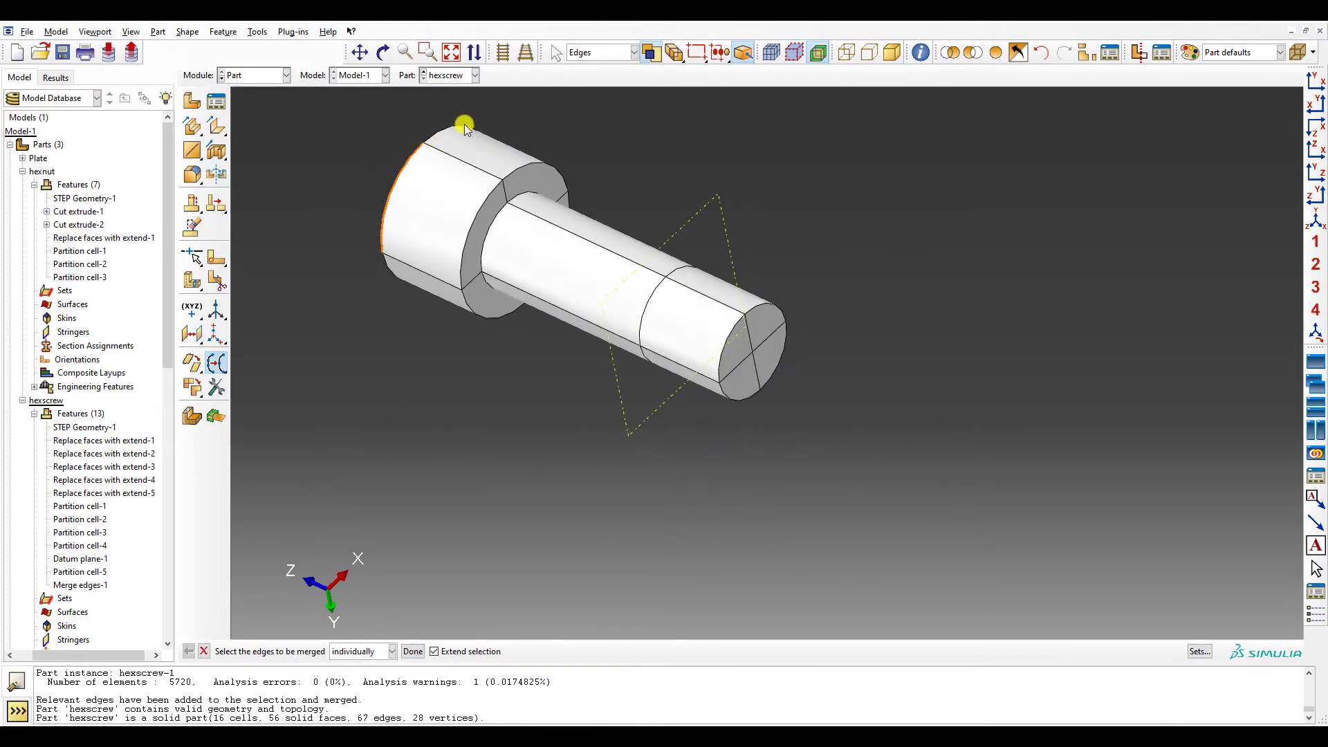
- Return to the Mesh module, show the assembly, and remesh the screw instance
click(261, 77)
click(256, 168)
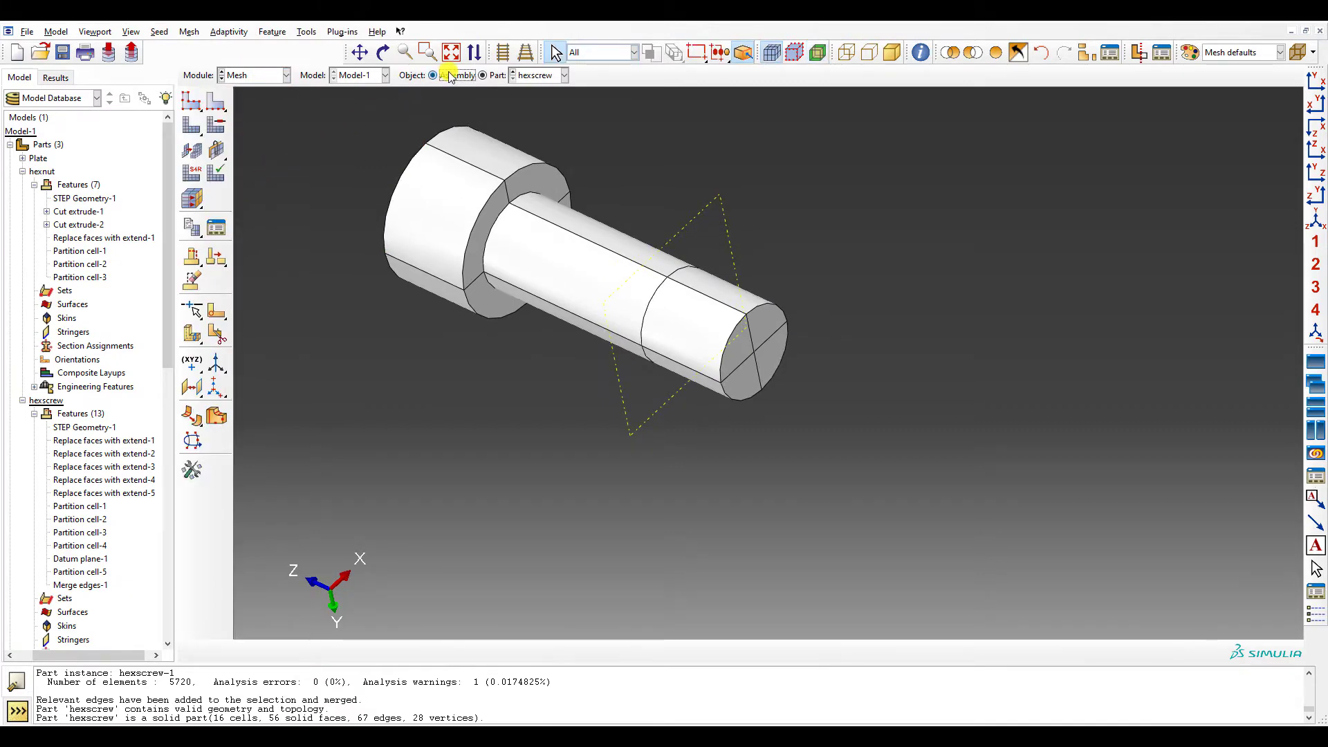
click(450, 76)
click(192, 126)
click(719, 339)
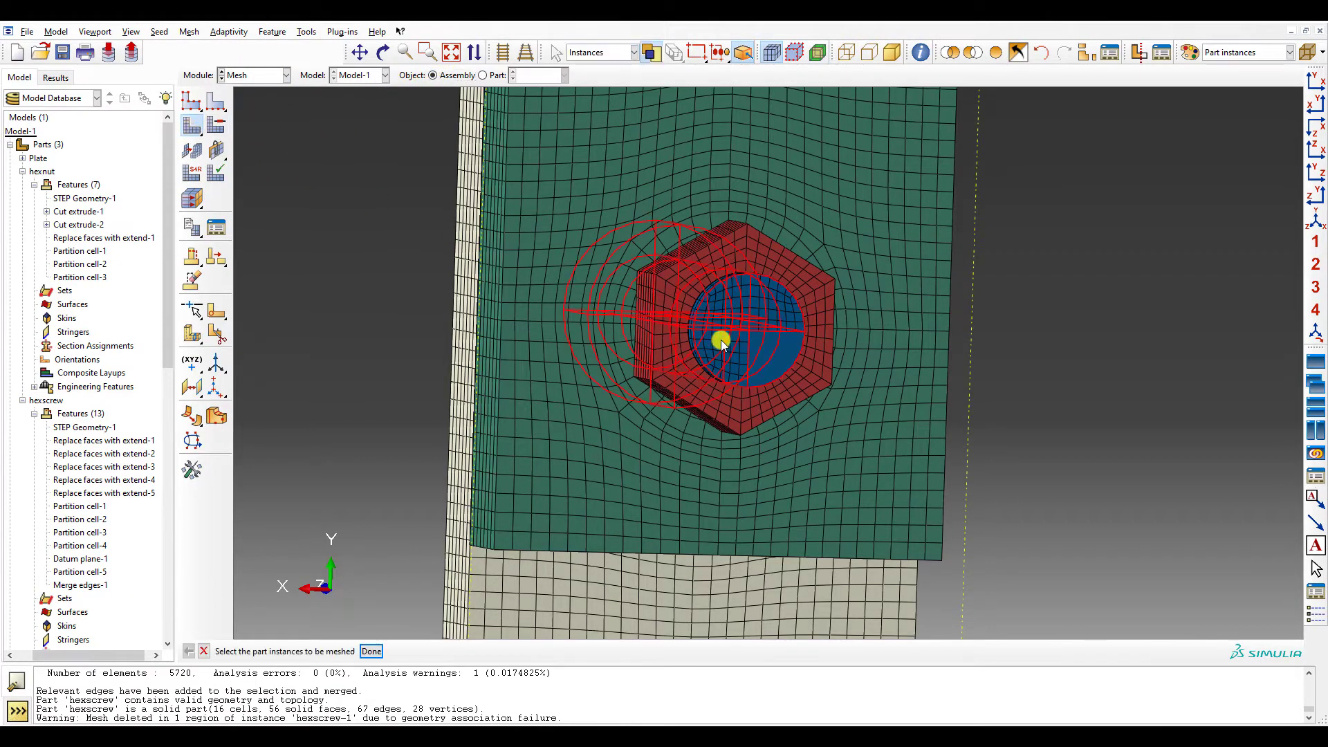
middle_click(720, 340)
ctrl+alt+drag(727, 303, 725, 302)
- Verify the screw instance's mesh with analysis checks, highlighting errors and warnings
click(216, 173)
click(676, 319)
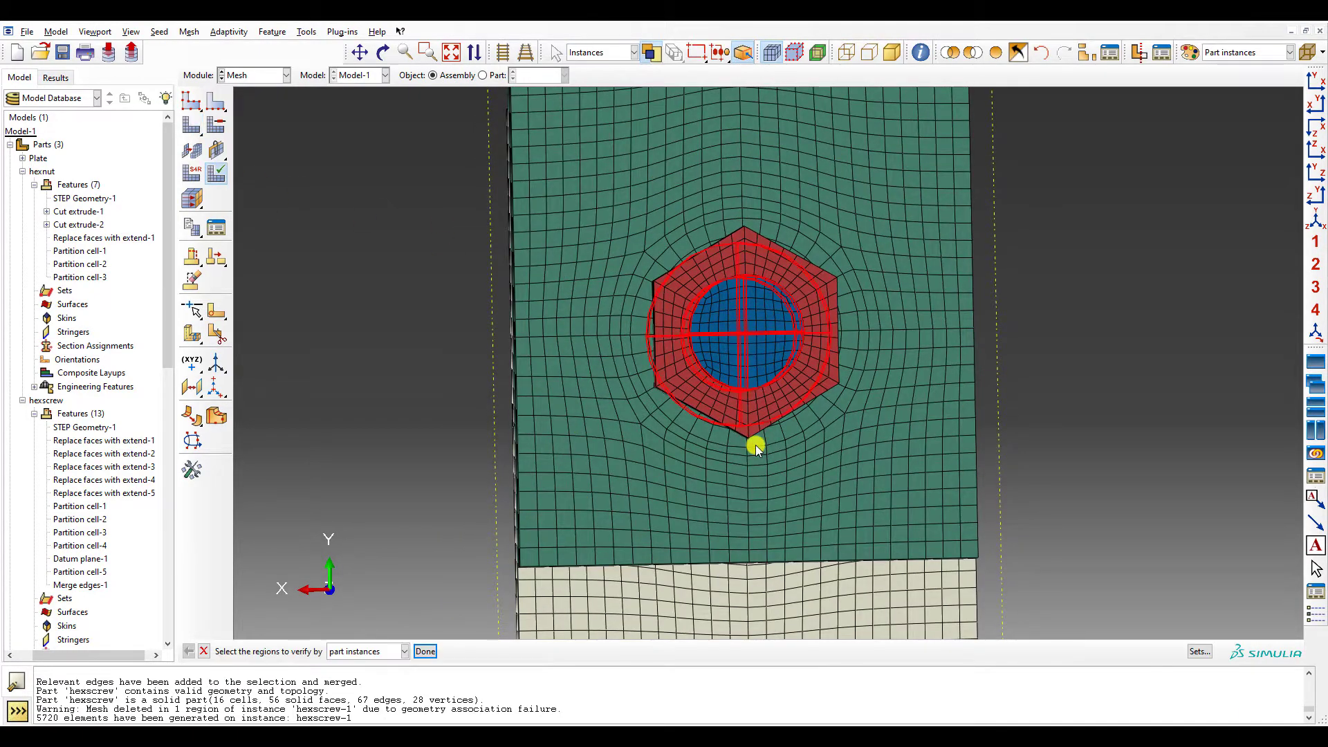
middle_click(755, 445)
click(262, 331)
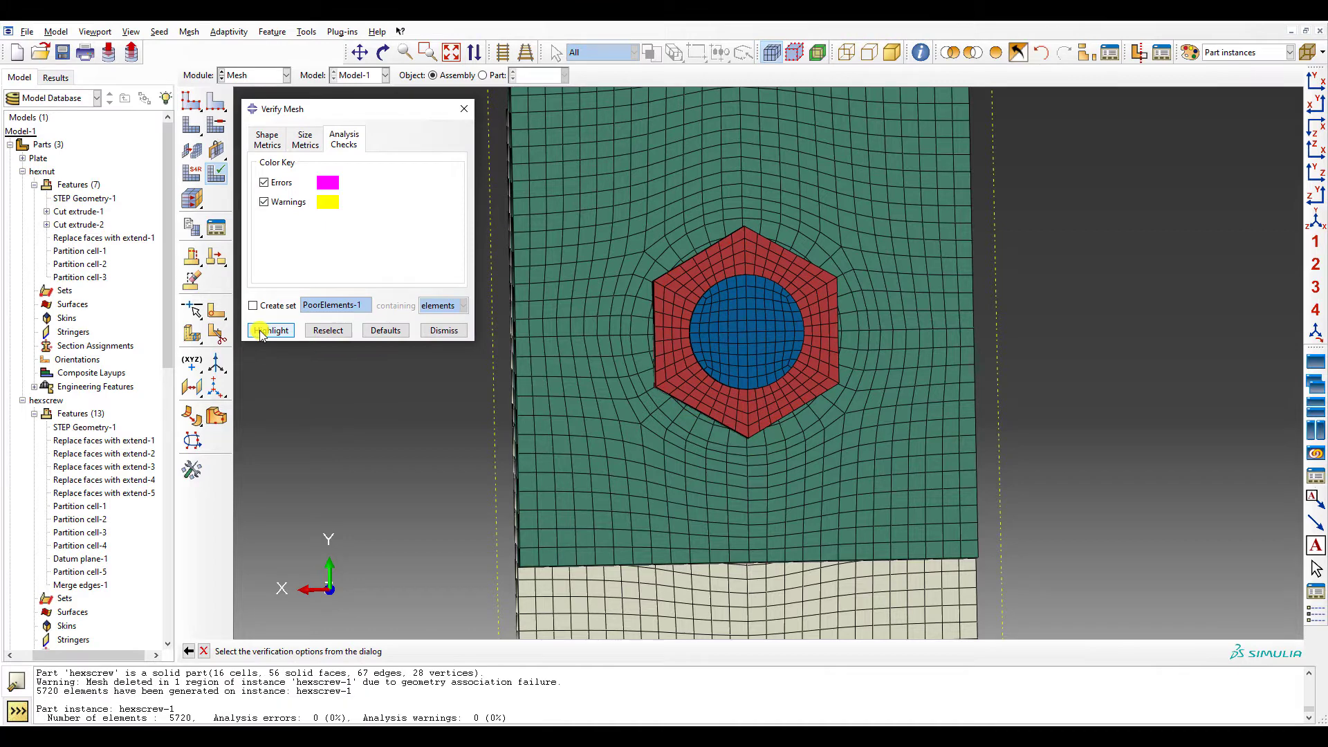
- Close the mesh verification, restore the isometric view, and switch to the Assembly module
click(466, 112)
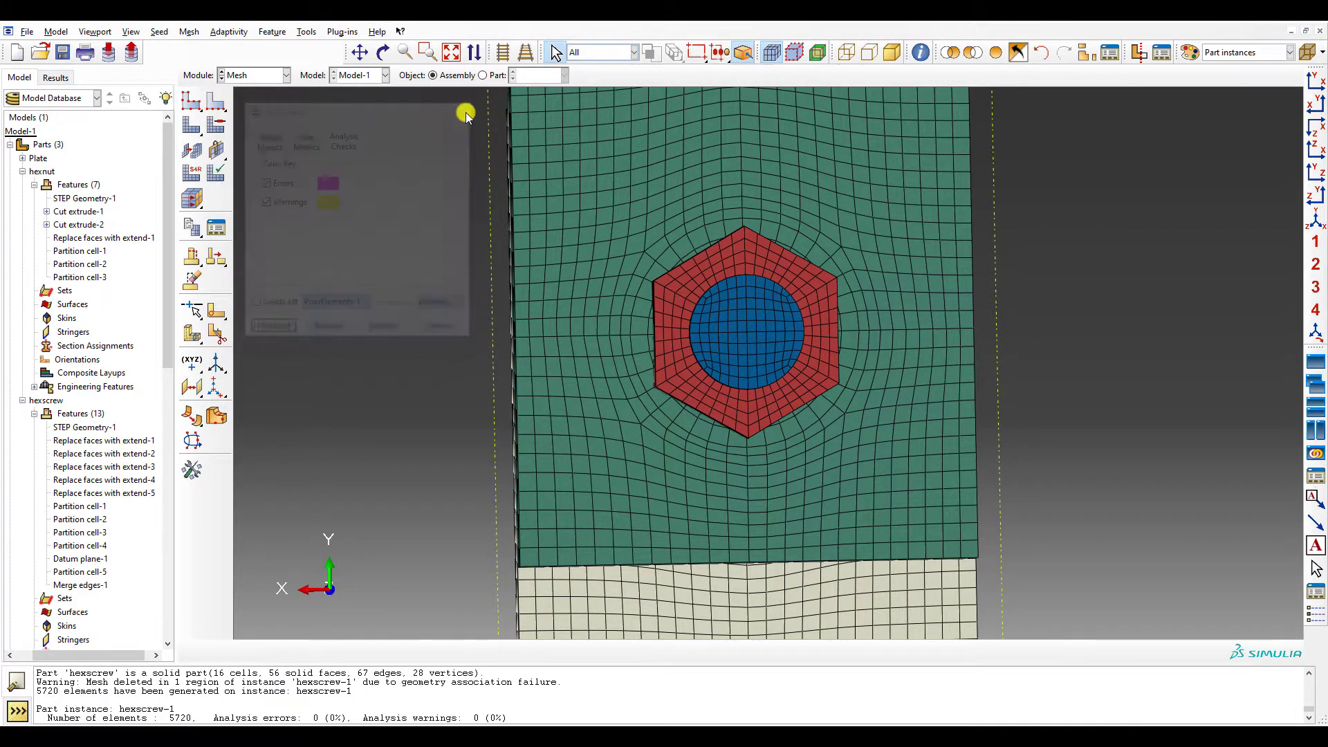
click(1297, 221)
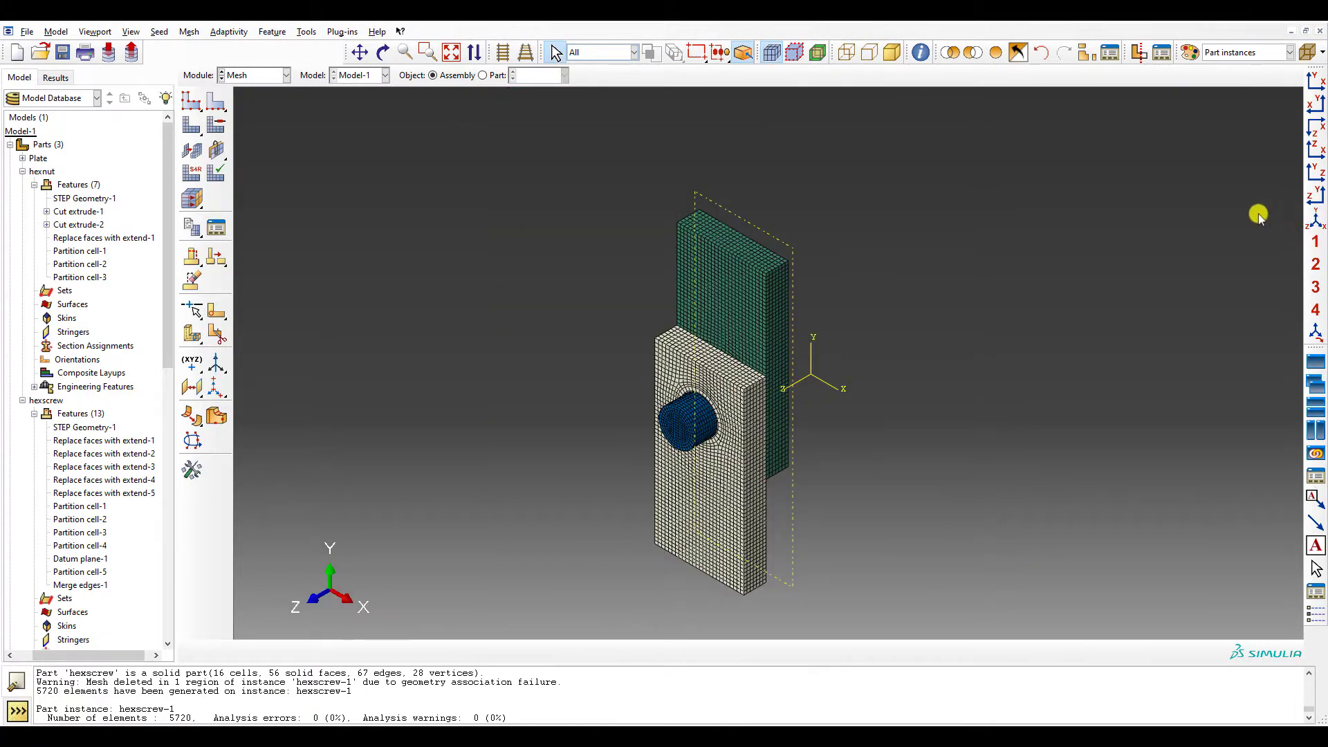
click(244, 77)
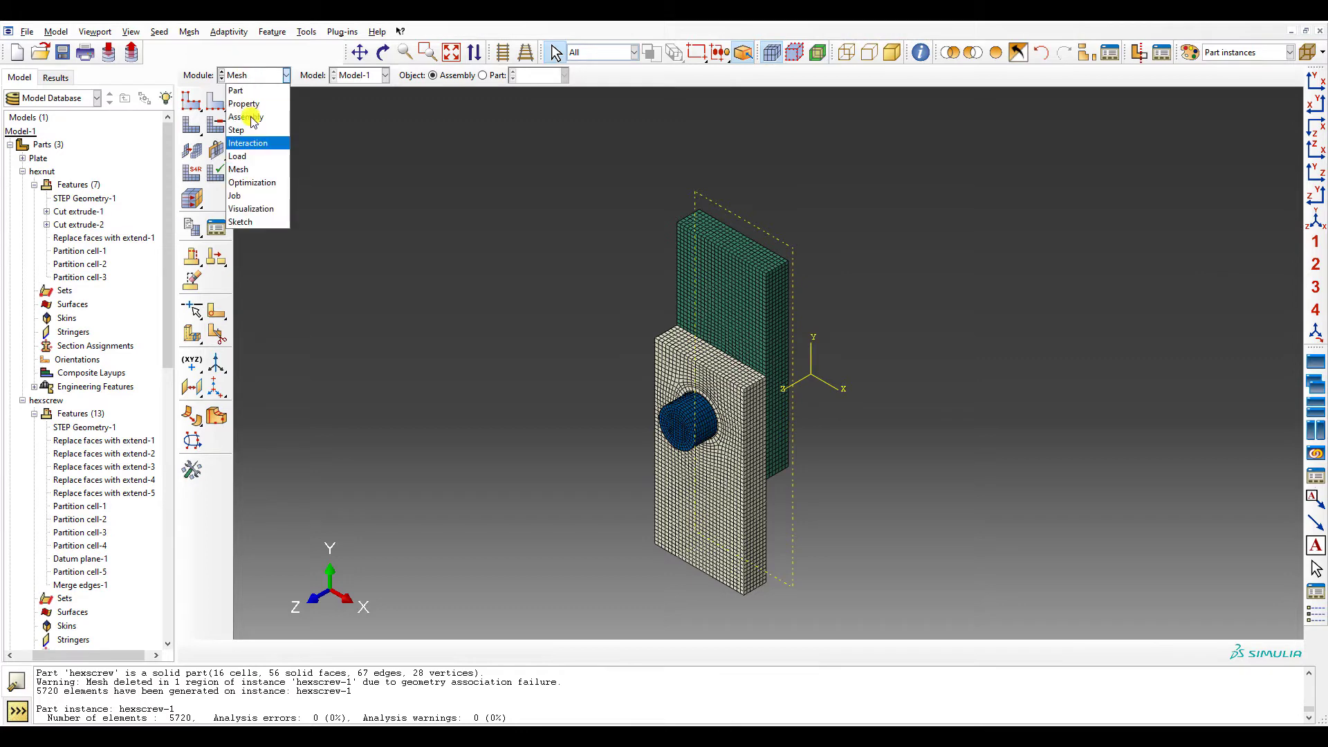
click(248, 117)
click(216, 125)
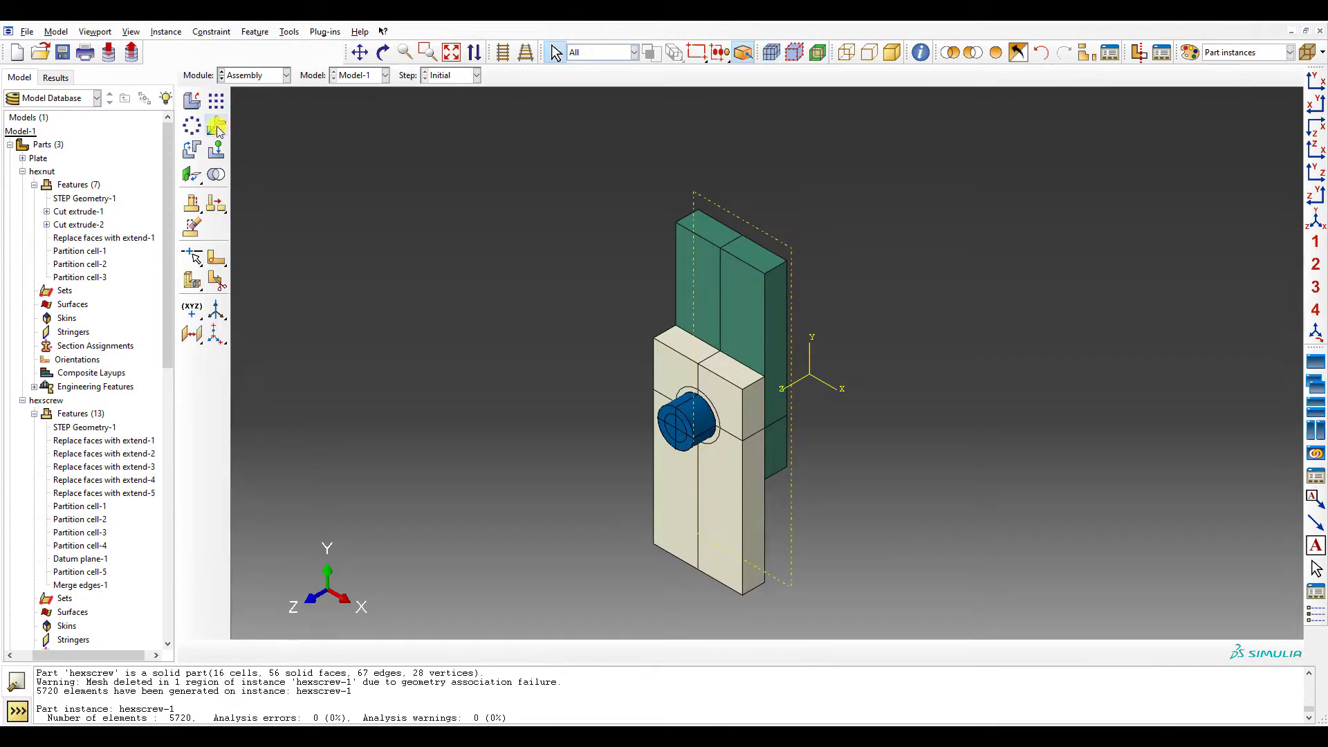
drag(513, 161, 977, 661)
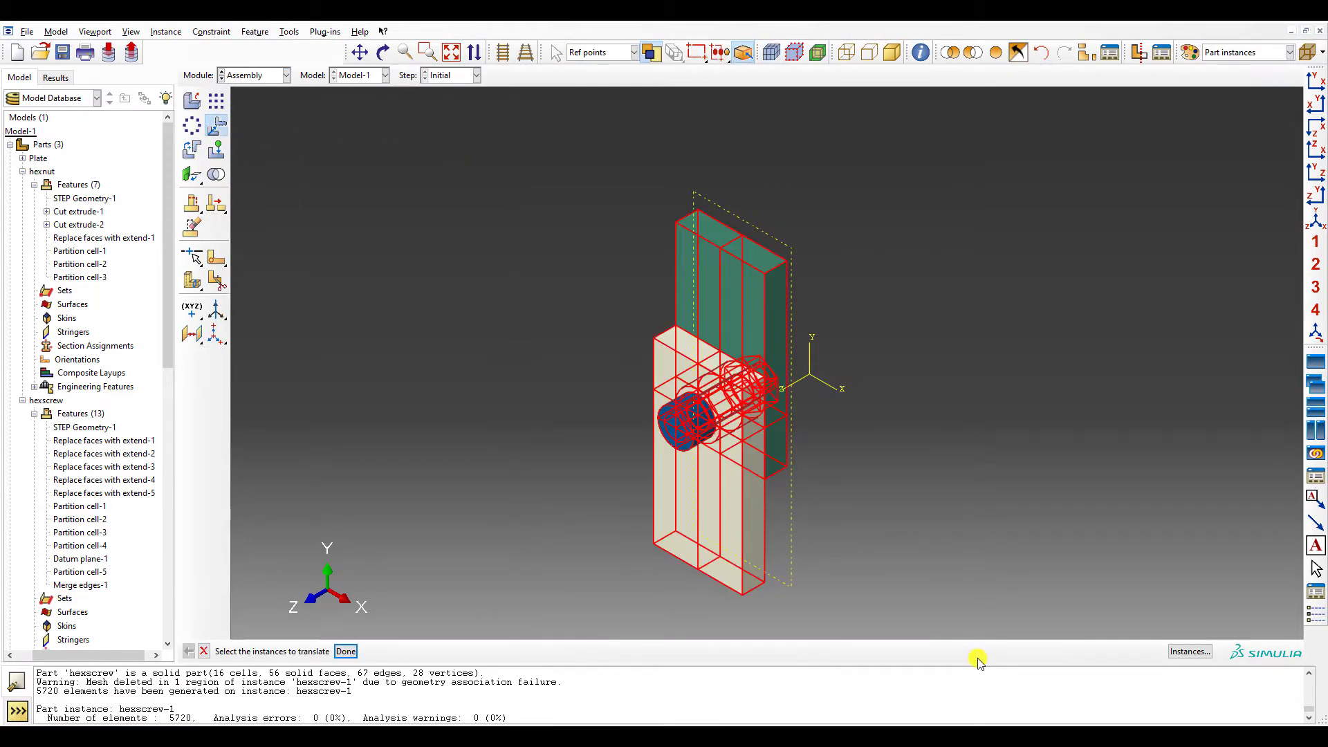
middle_click(978, 657)
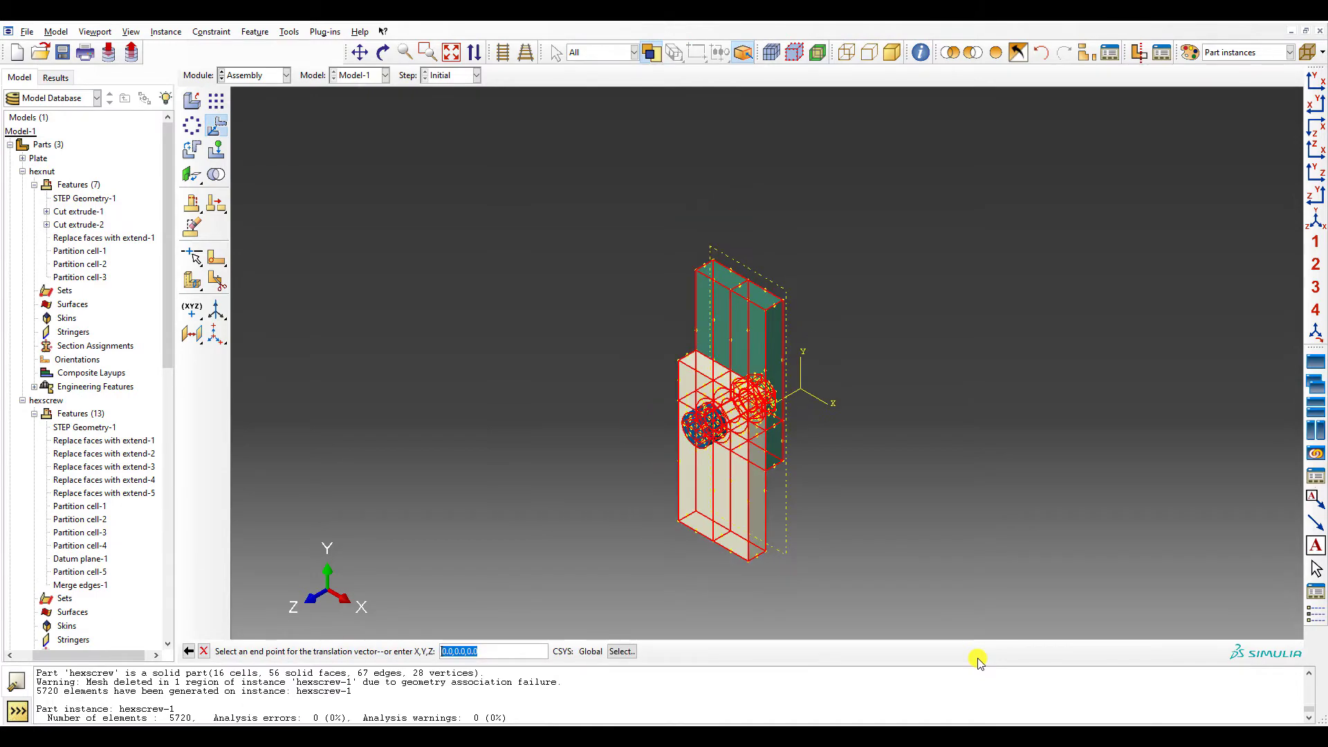
scroll(647, 366, up, 10)
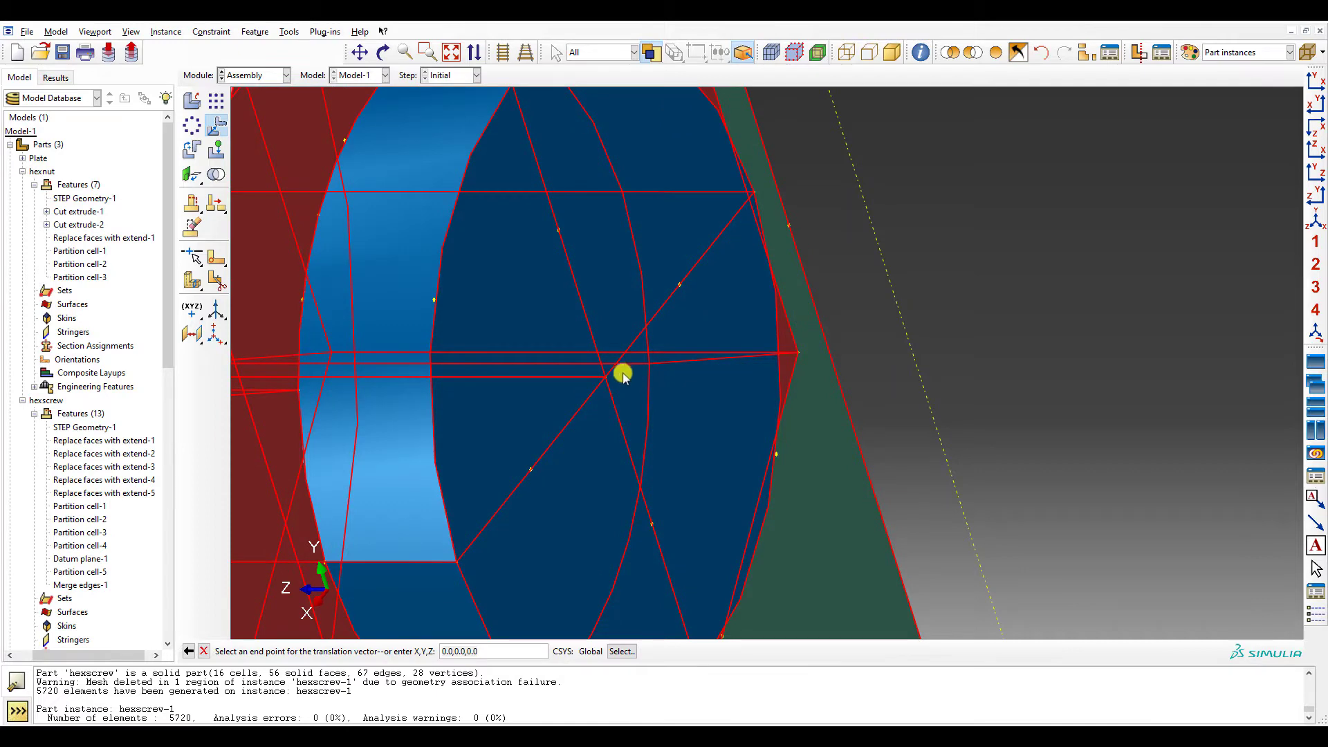
click(607, 378)
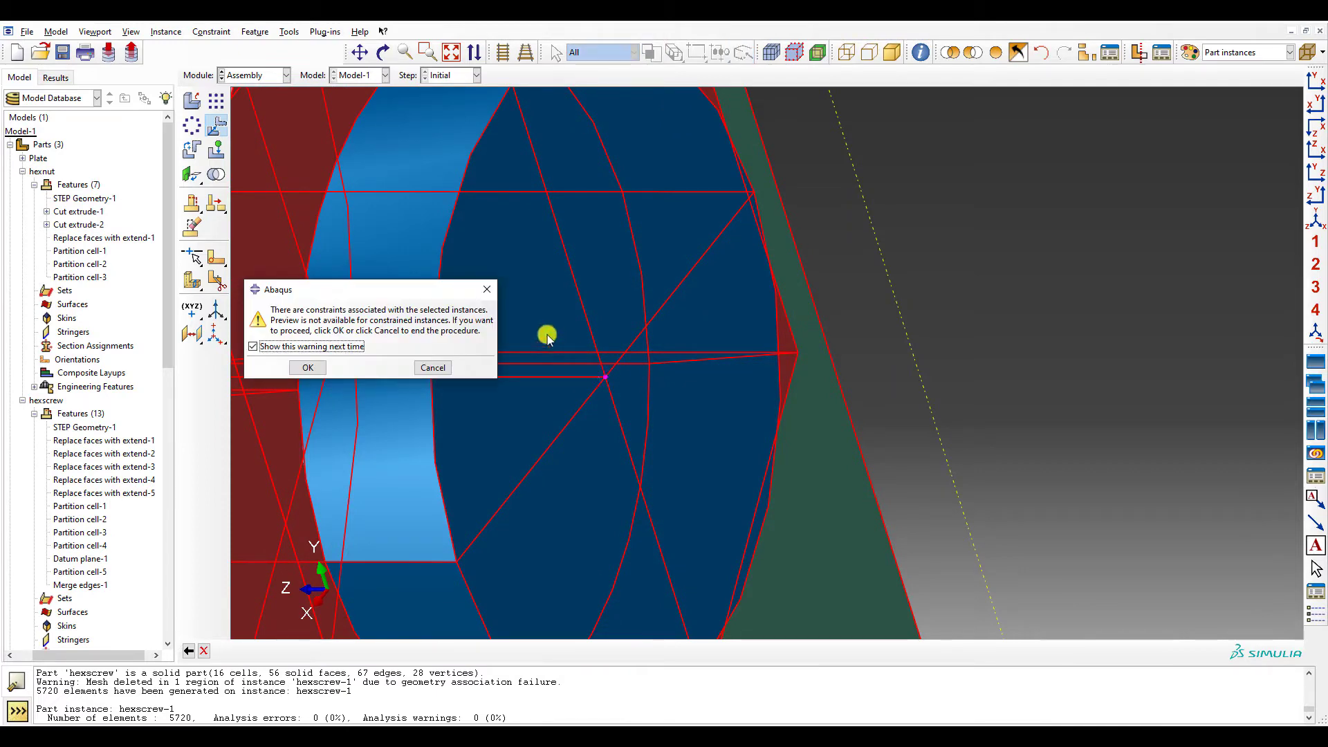
click(486, 292)
- Translate all instances from the centre point of the screw's shank end to the origin 0,0,0, accepting the move despite the existing constraints
scroll(820, 340, down, 10)
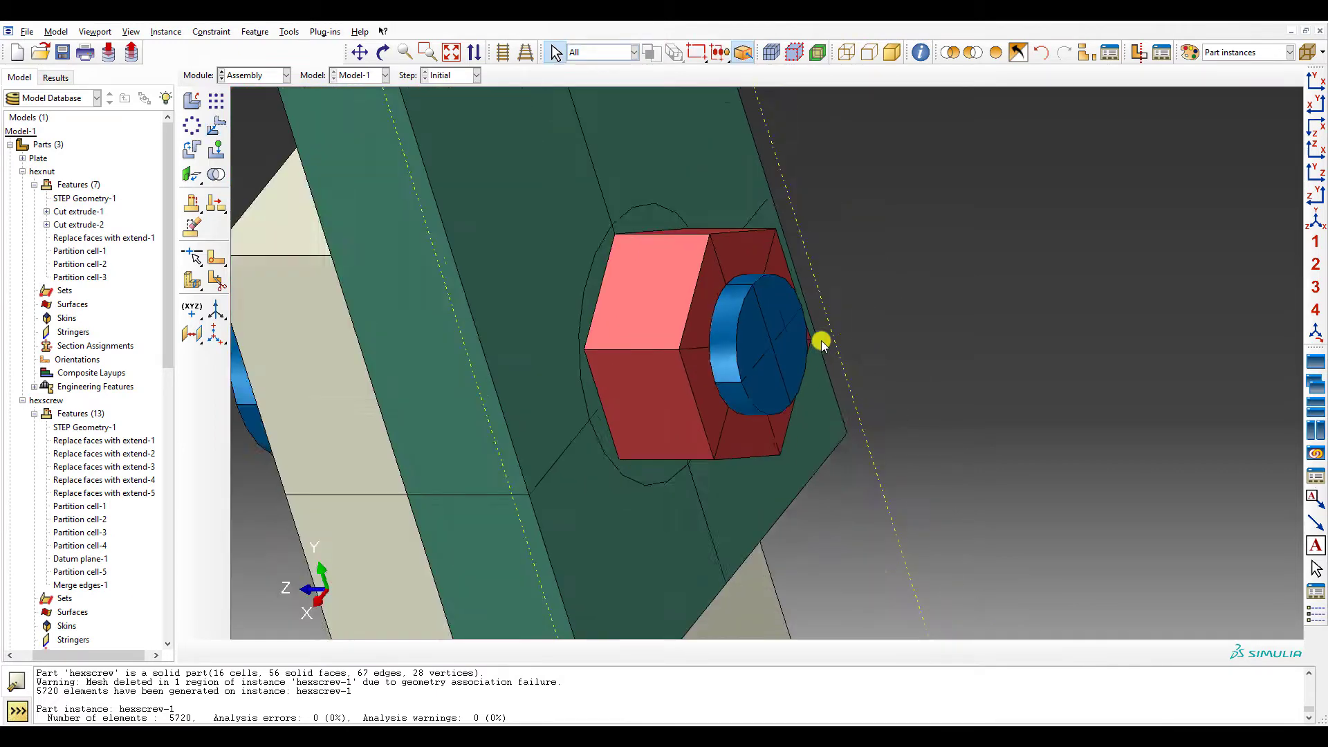
scroll(820, 340, down, 3)
ctrl+alt+drag(820, 341, 840, 342)
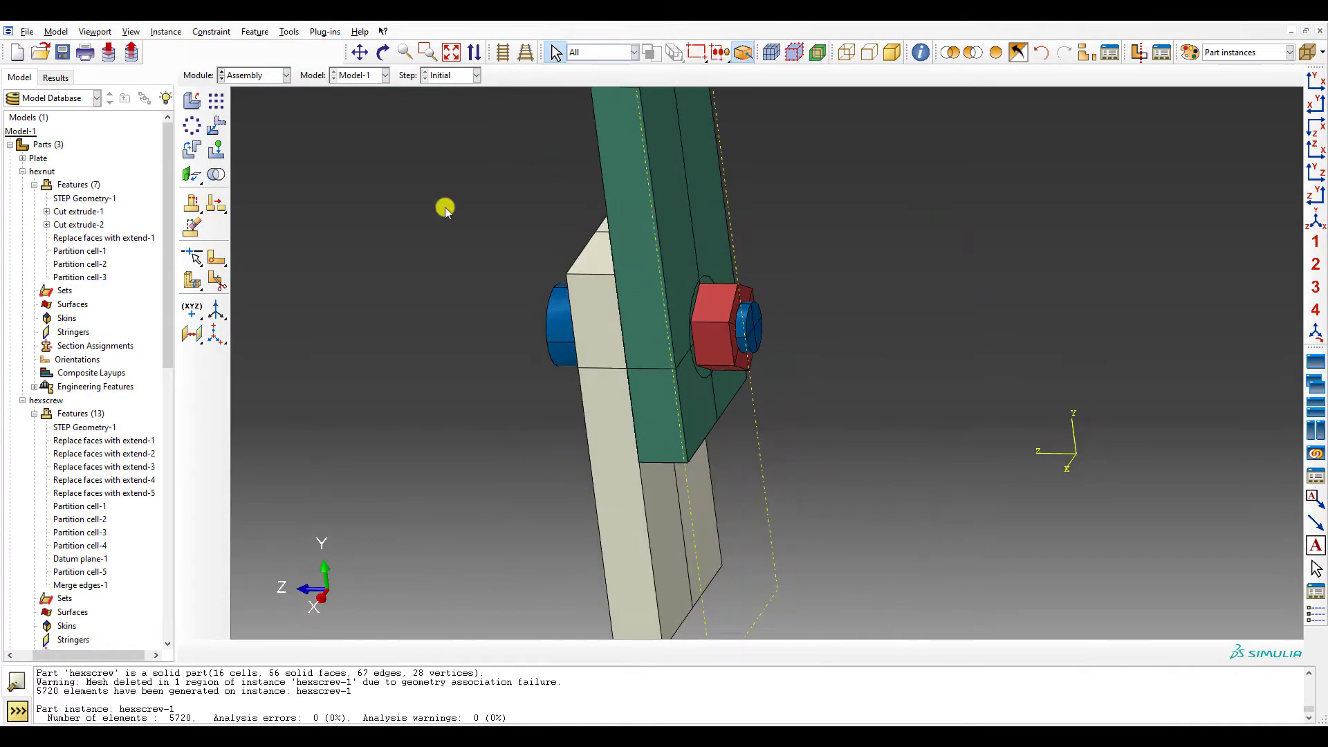
click(220, 132)
drag(509, 267, 878, 454)
middle_click(878, 454)
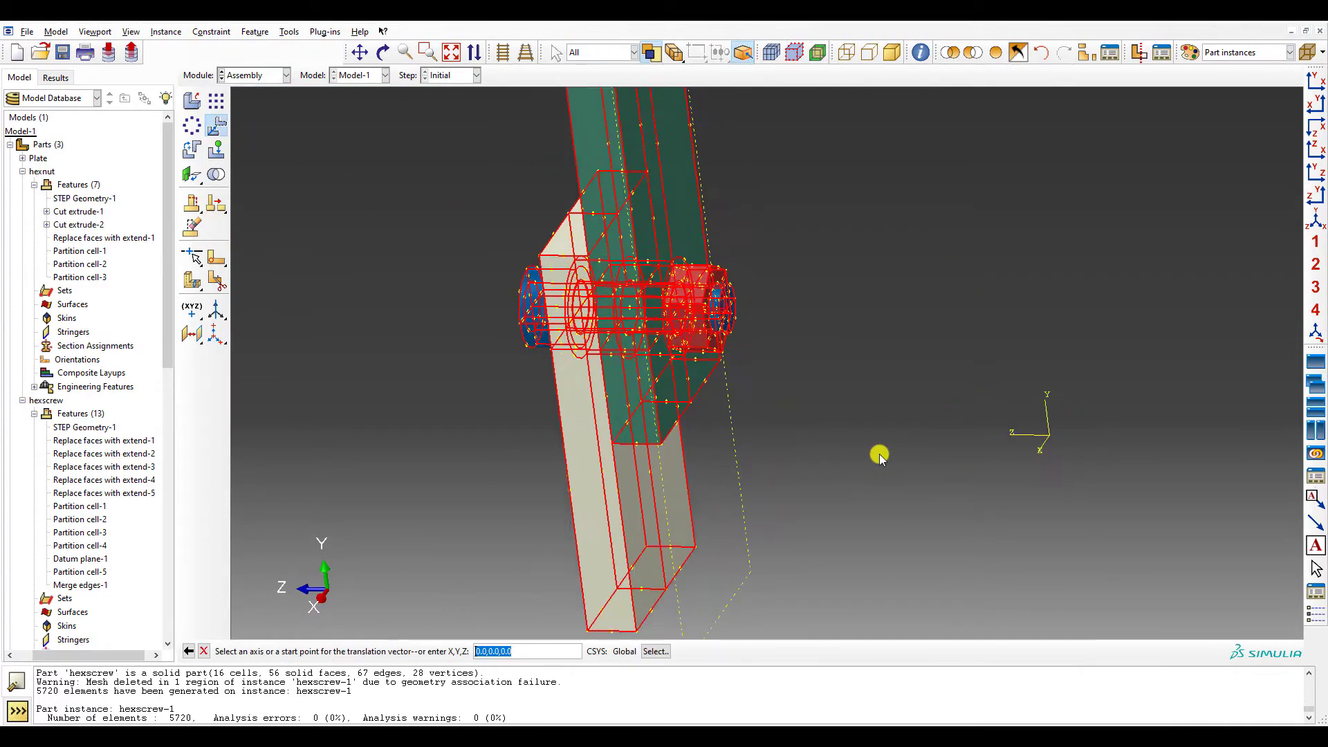
scroll(878, 454, up, 10)
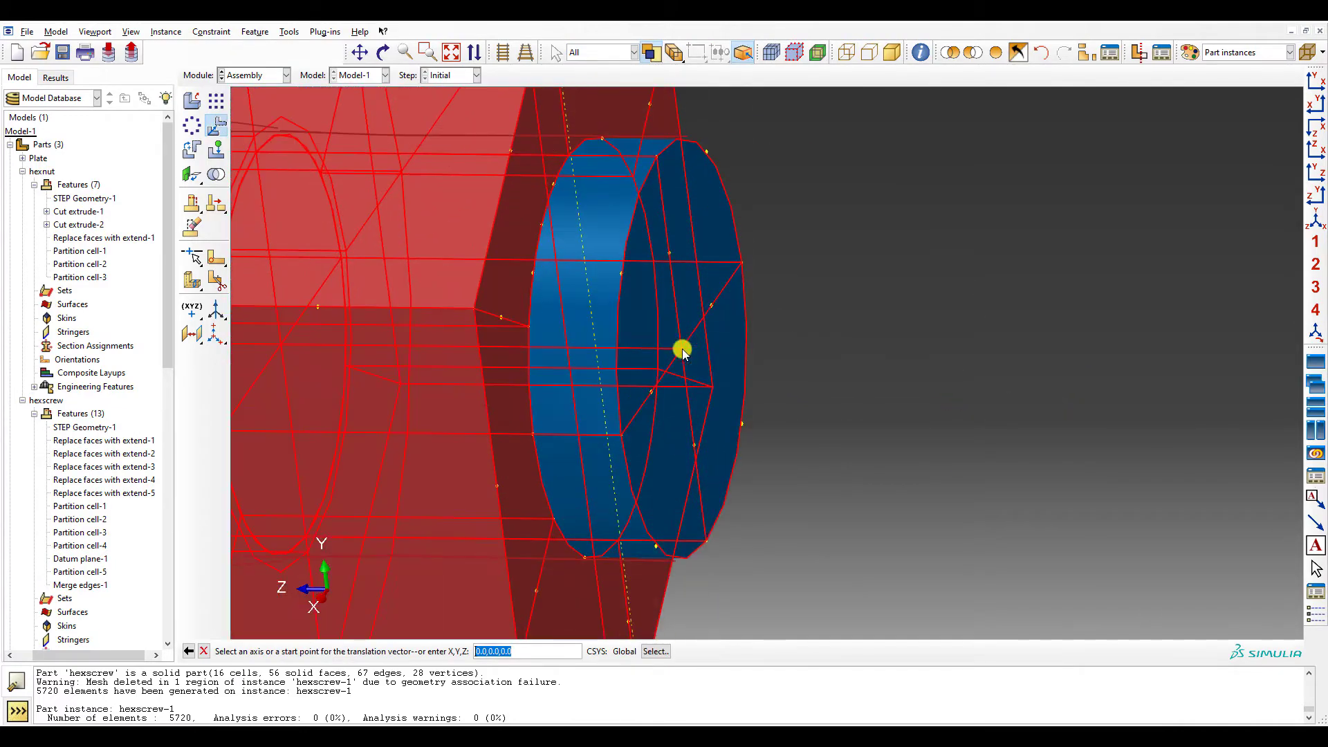
click(682, 351)
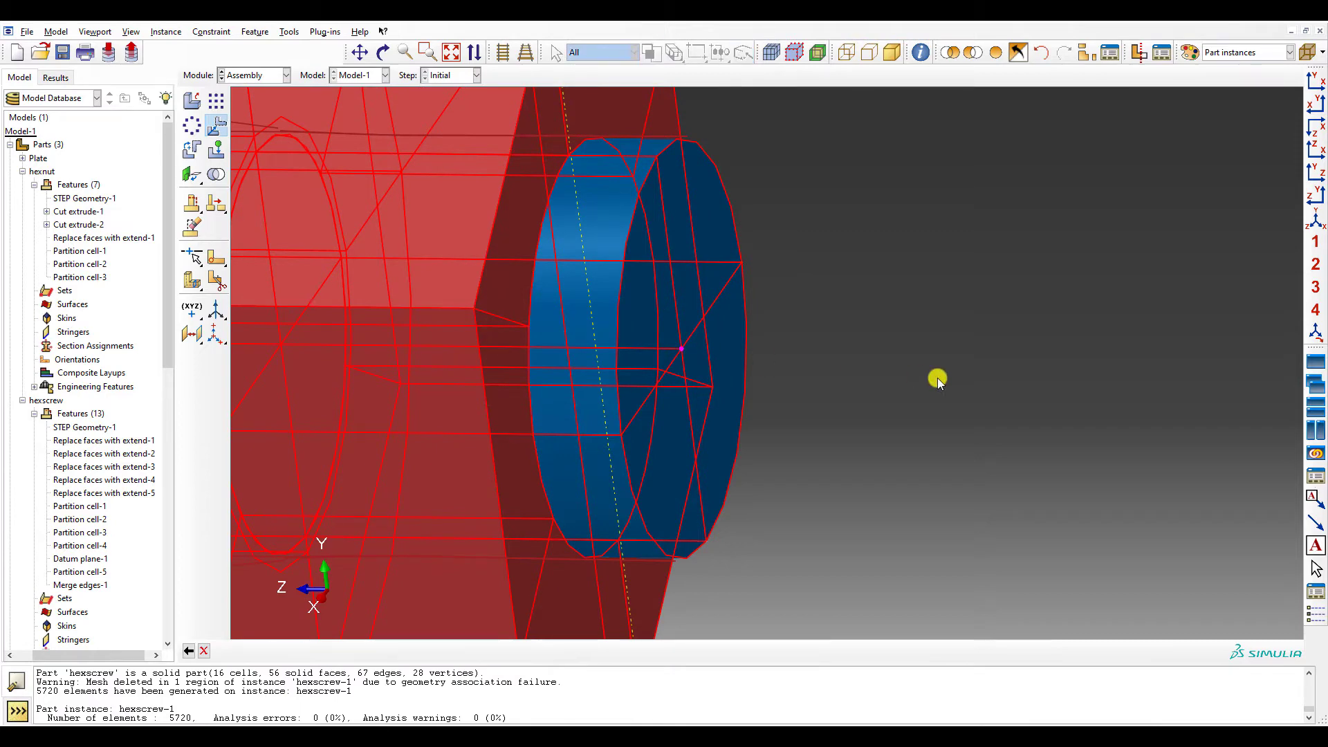
click(308, 368)
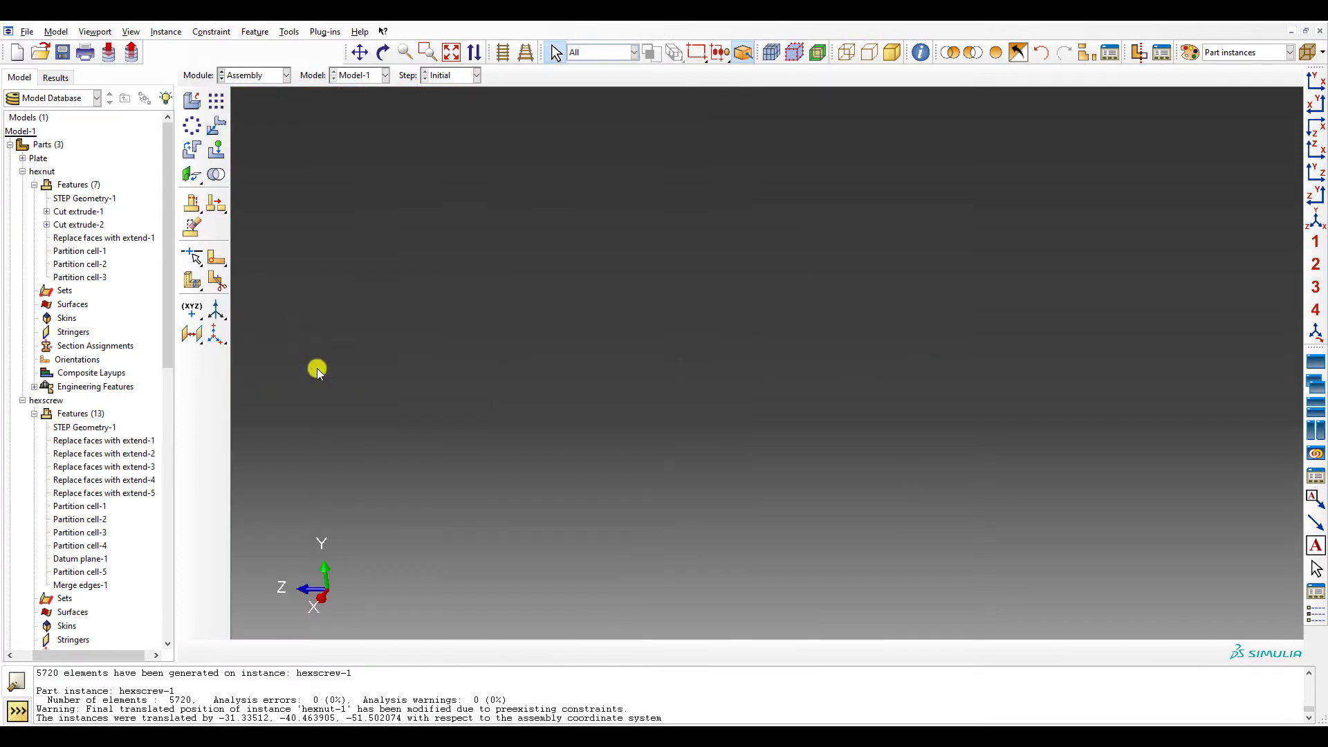
- Inspect the parameters of the assembly's Face to Face-1 position constraint and close it without changes
scroll(317, 369, down, 5)
ctrl+alt+drag(317, 368, 317, 368)
scroll(114, 401, down, 9)
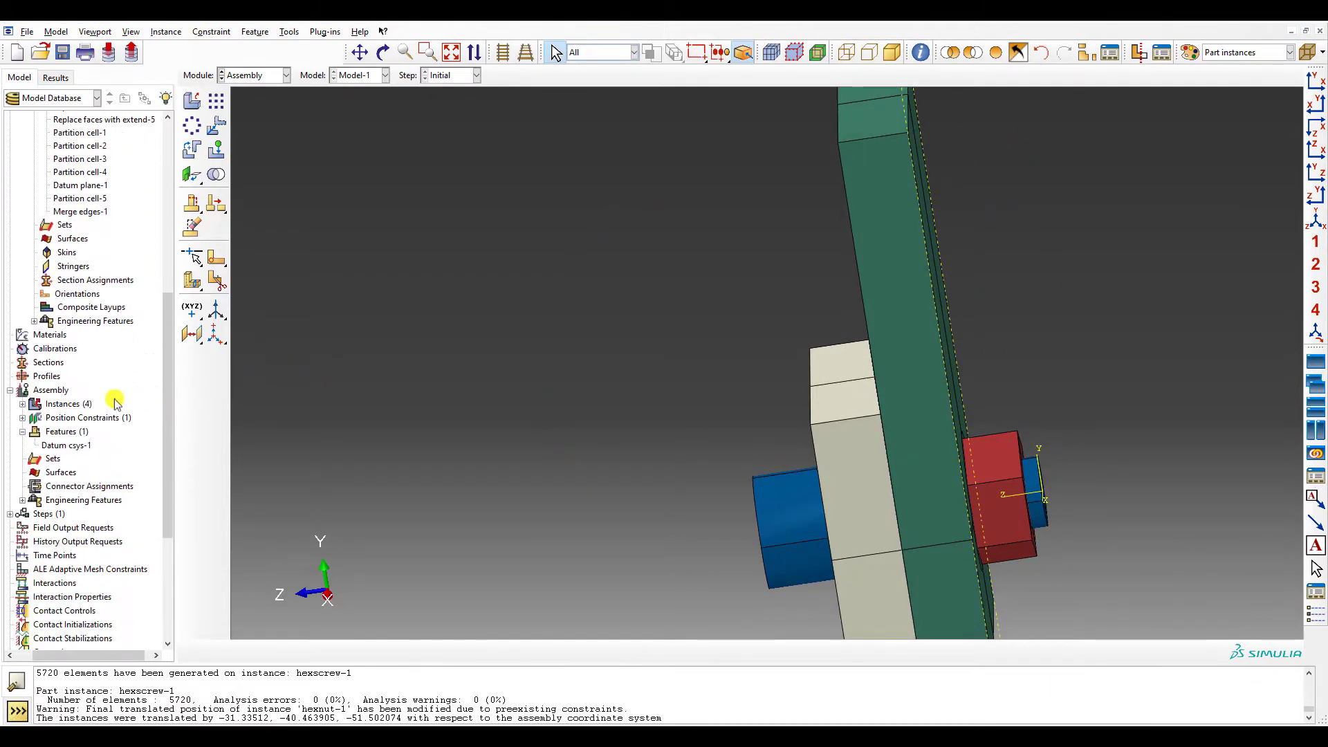
click(22, 418)
double_click(67, 430)
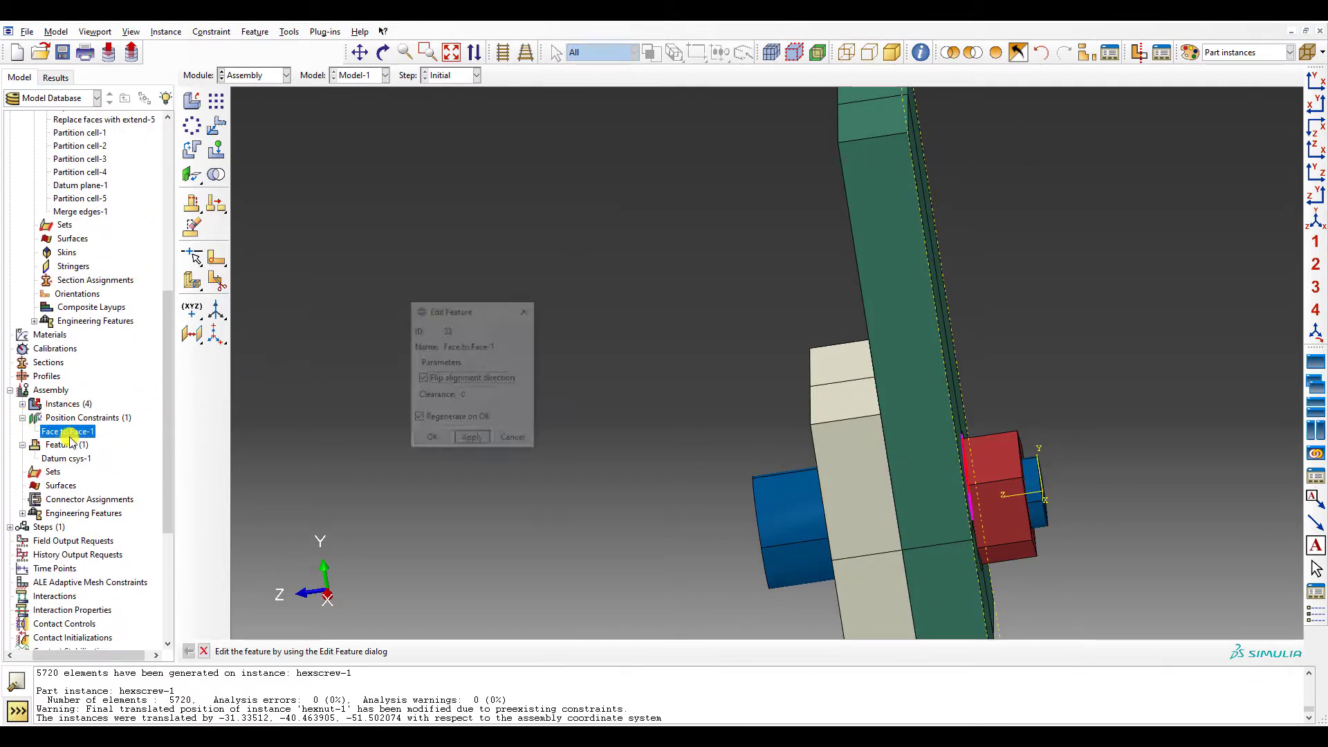
ctrl+alt+drag(586, 448, 892, 448)
key(Escape)
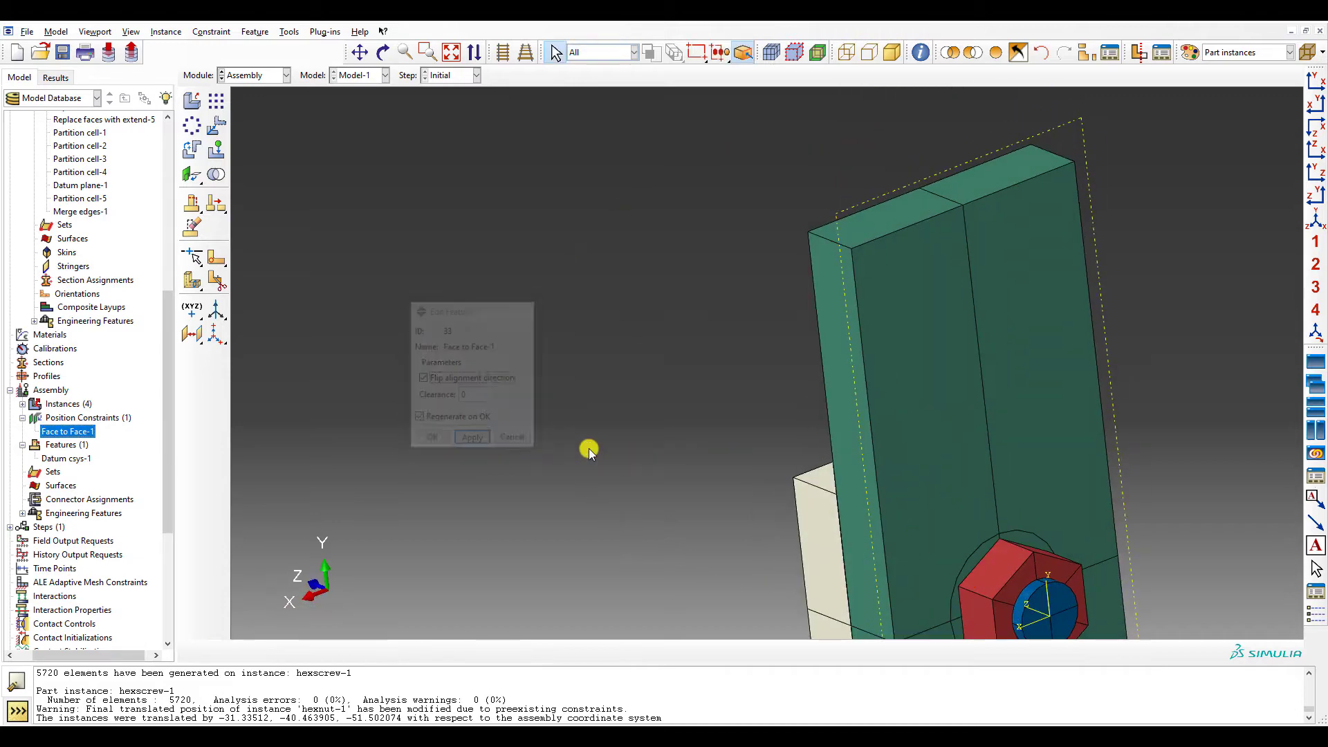
- Examine the translated assembly from the side, rear and isometric views to check the seating of the plates, nut and screw
click(1315, 240)
click(1314, 220)
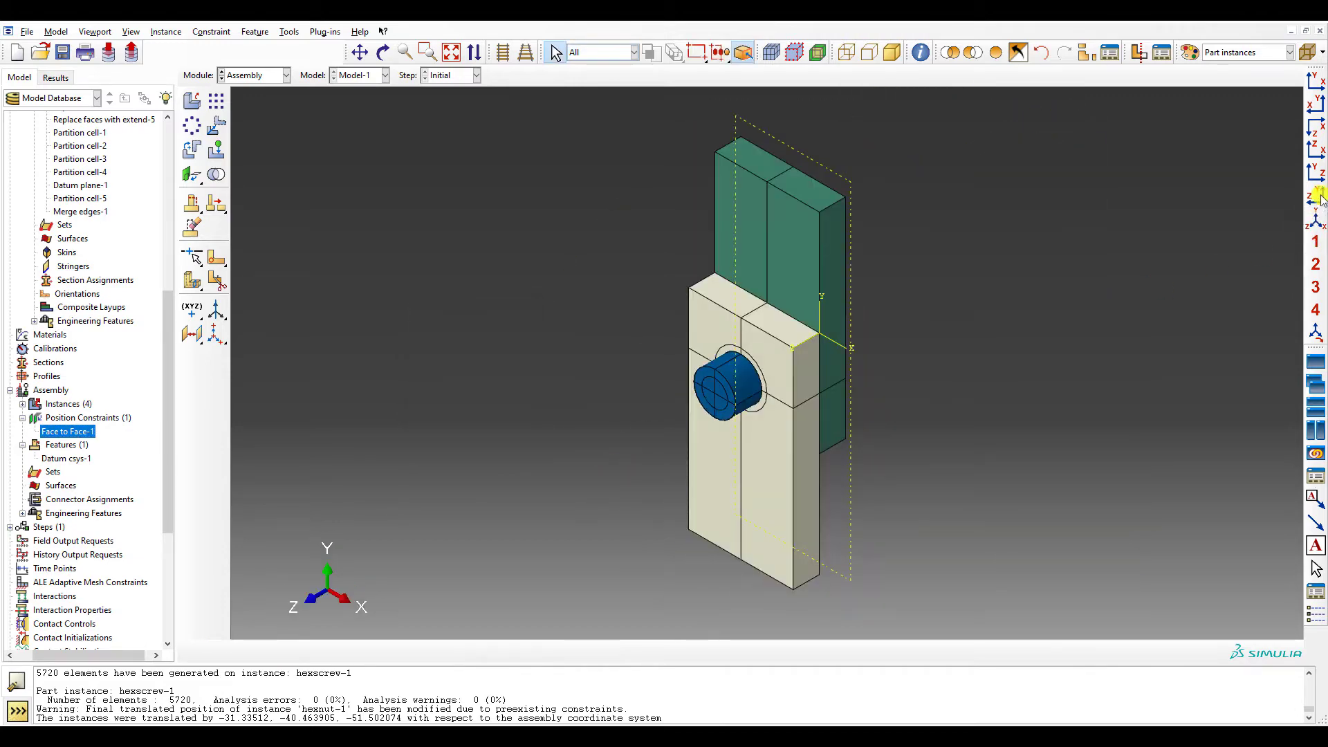
click(1317, 196)
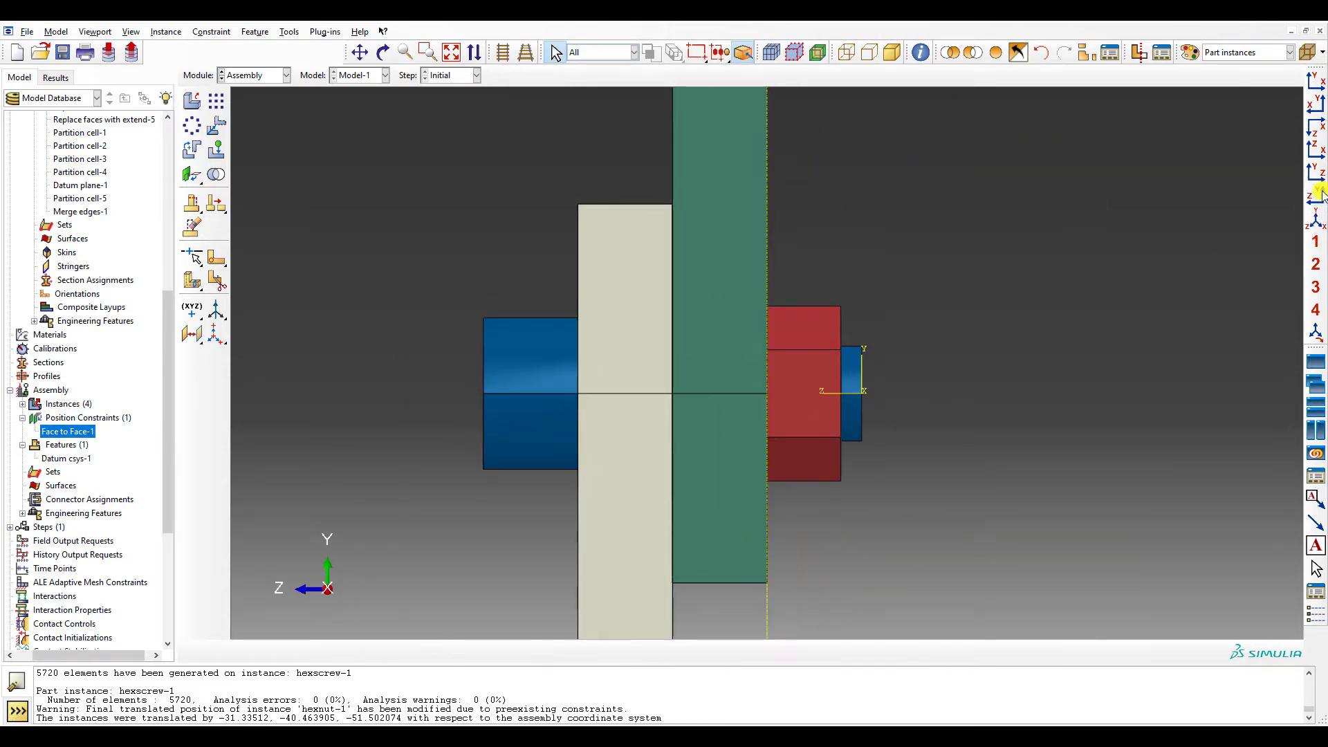
scroll(787, 415, down, 4)
ctrl+alt+drag(787, 415, 612, 422)
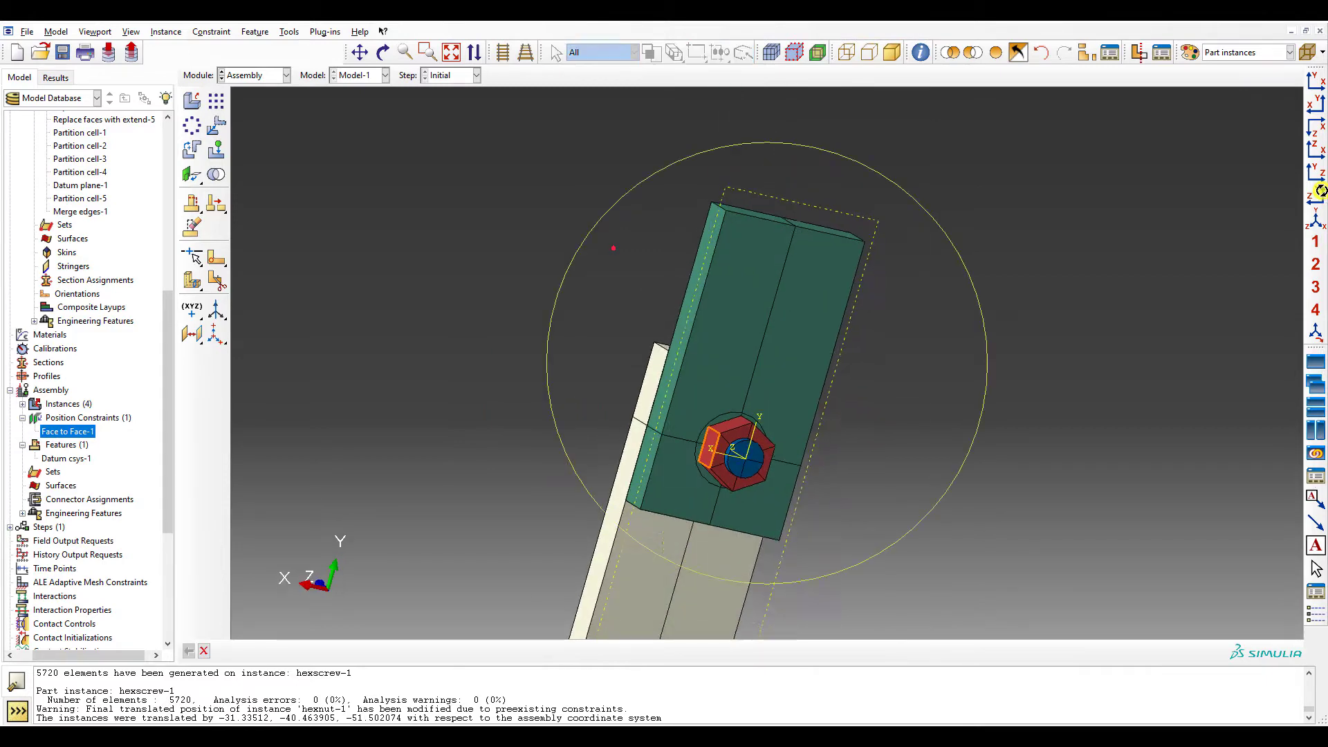
ctrl+alt+drag(749, 244, 842, 509)
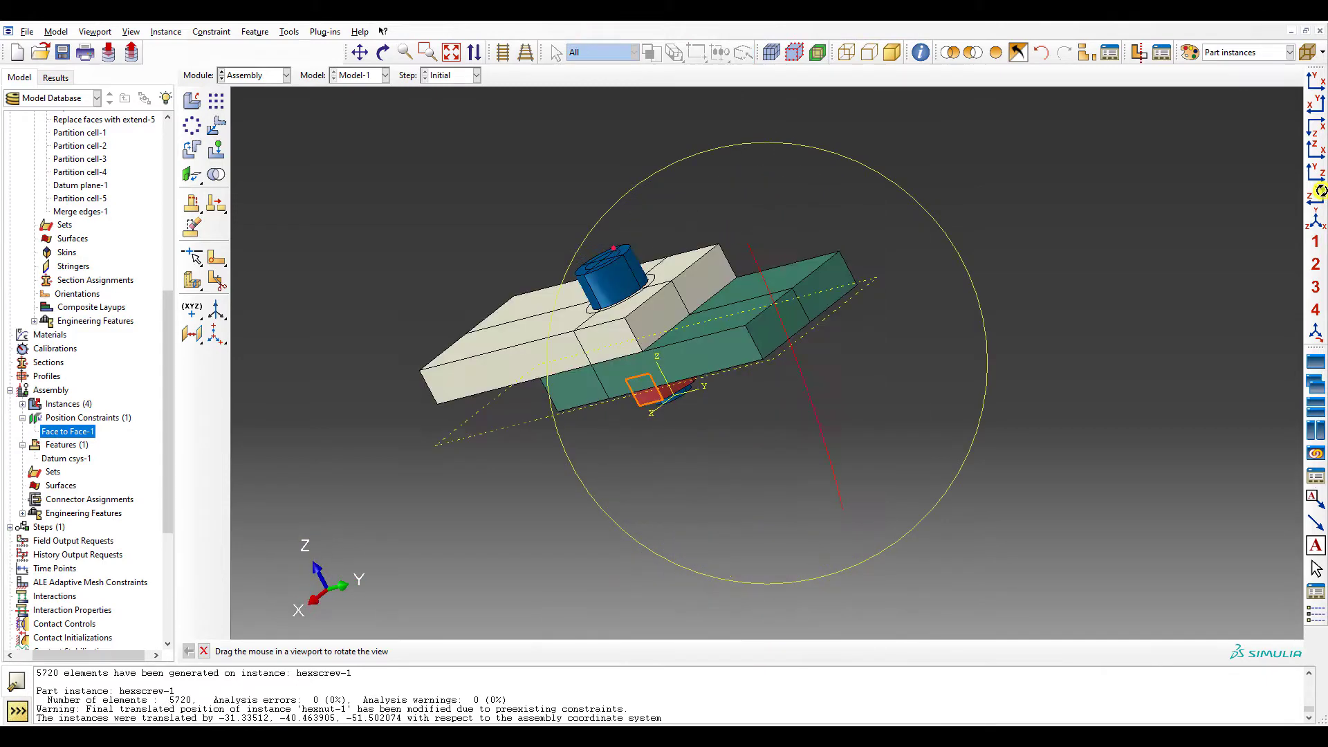
ctrl+alt+drag(1320, 191, 1319, 195)
click(1313, 220)
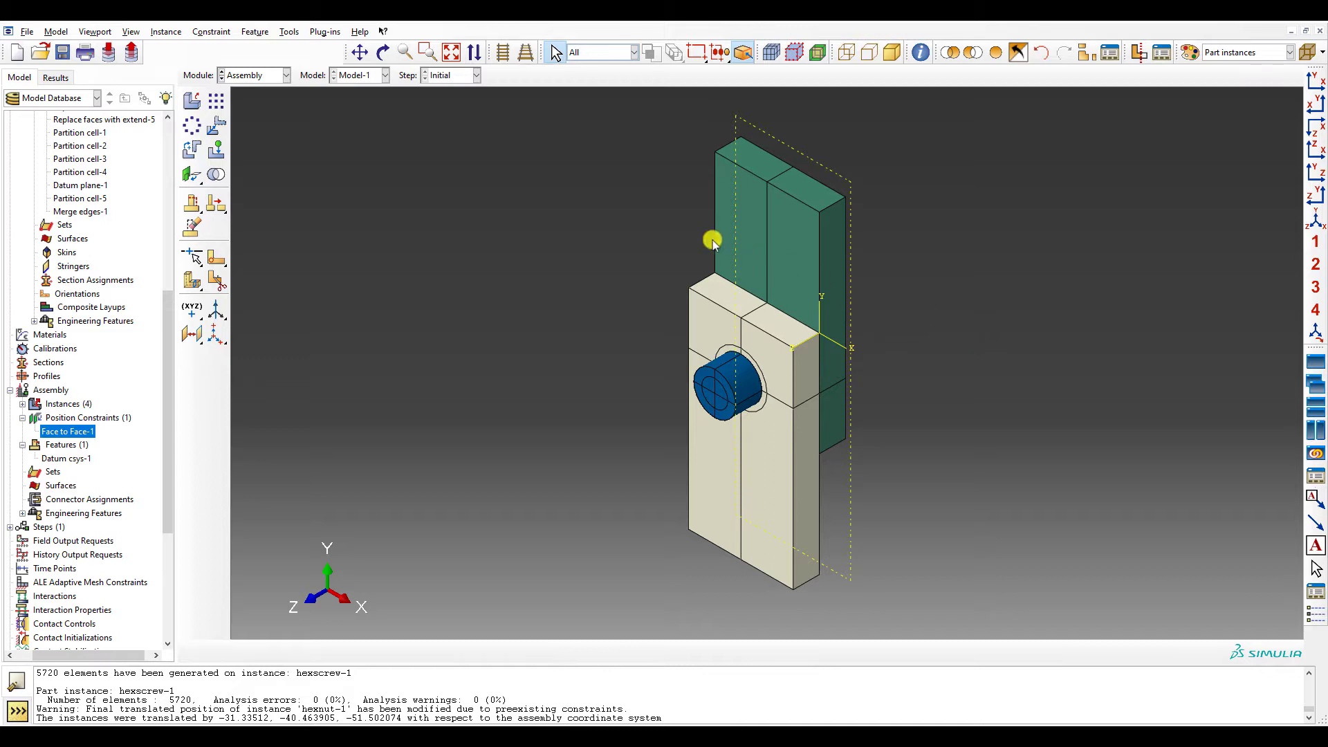
- In the Mesh module, review the element type settings for all cells of the assembly and close them unchanged
click(283, 75)
click(253, 170)
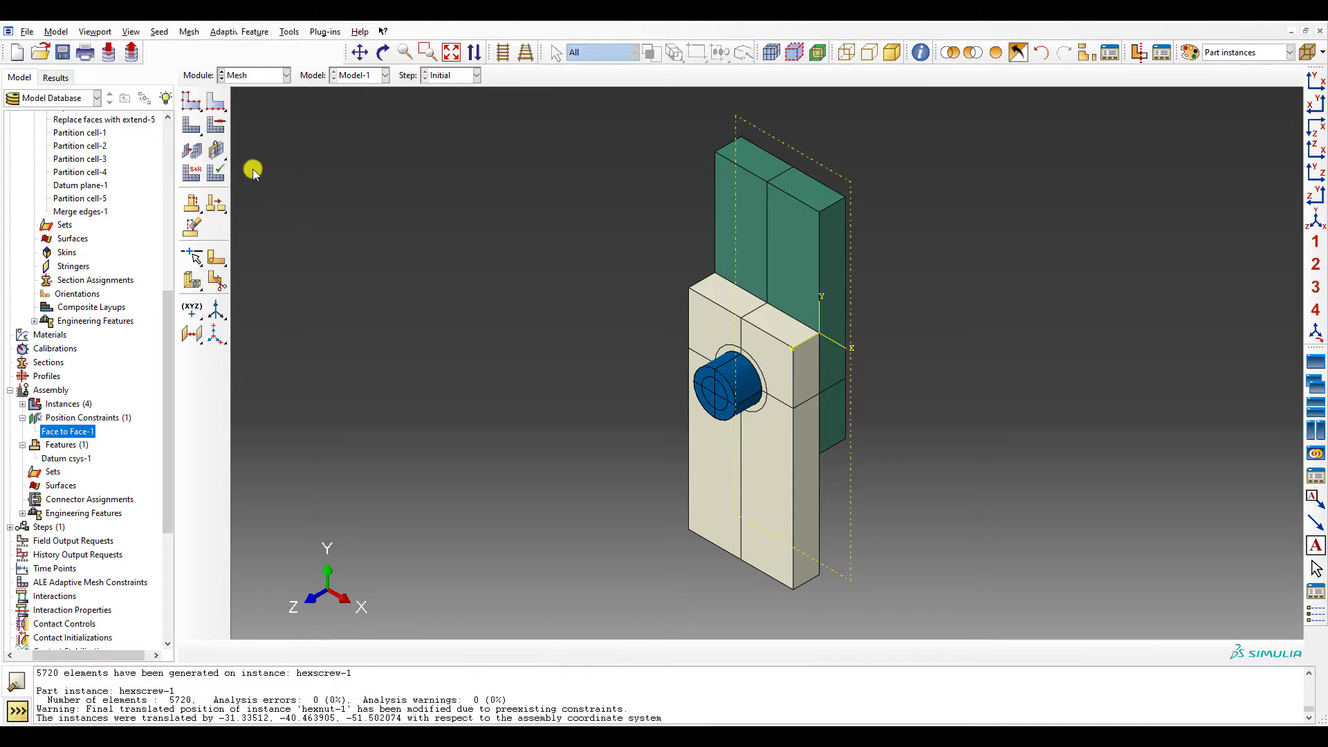
click(192, 172)
drag(593, 133, 870, 580)
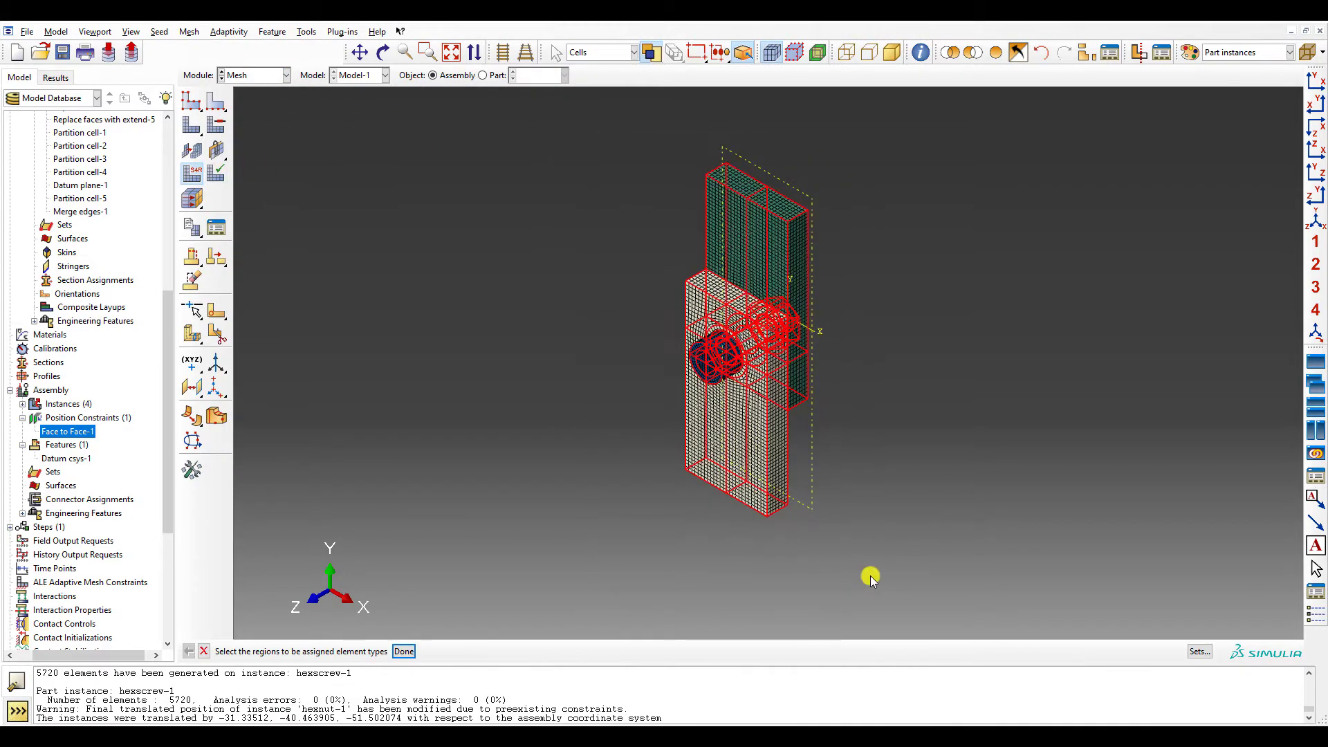
middle_click(870, 580)
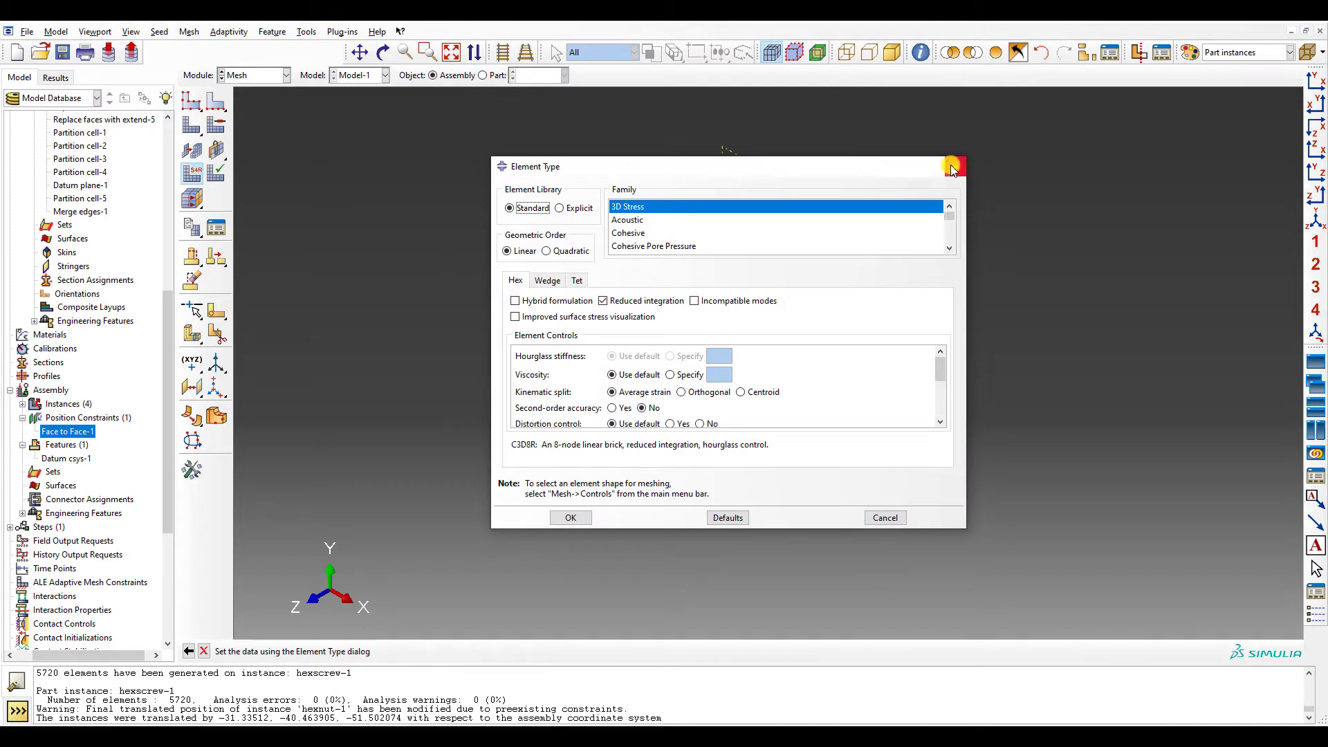
click(950, 167)
- Switch to the Property module, show the screw in isometric view, and collapse the Parts branch of the model tree
click(284, 74)
click(251, 108)
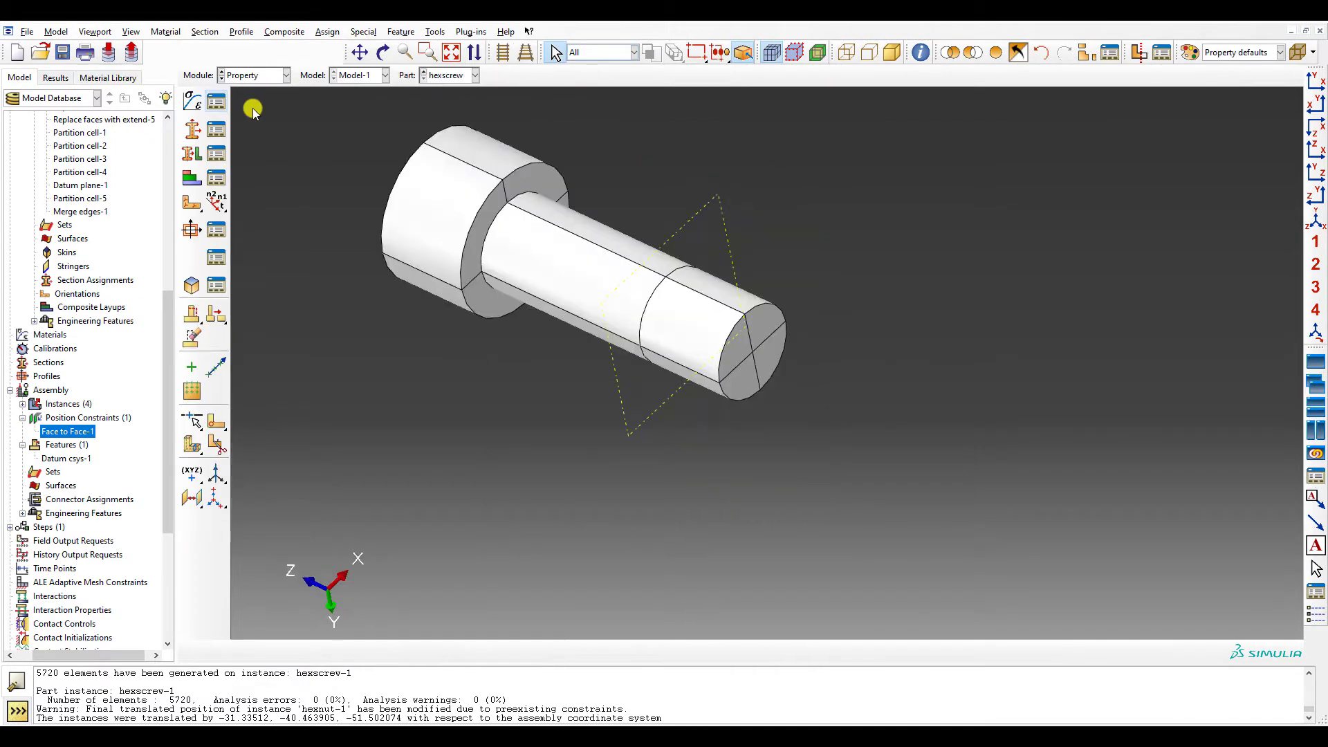
click(1317, 219)
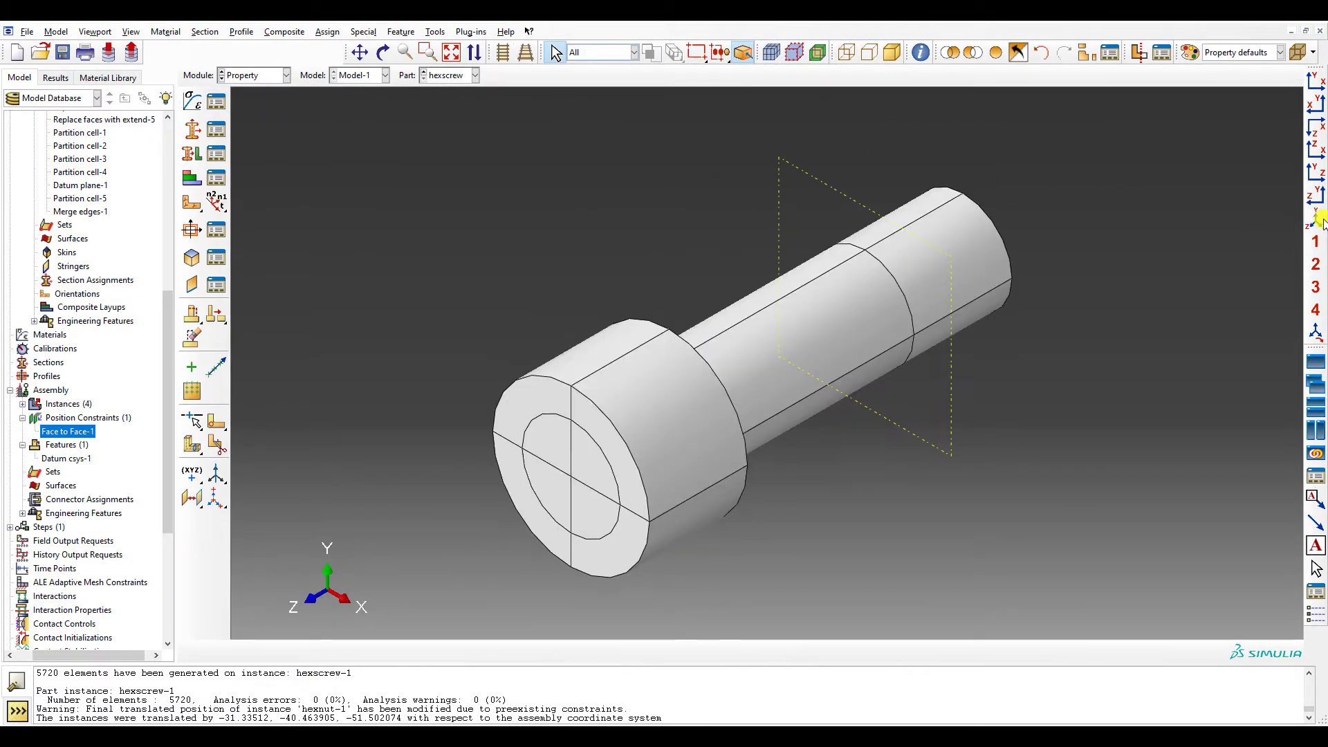
scroll(1321, 221, up, 6)
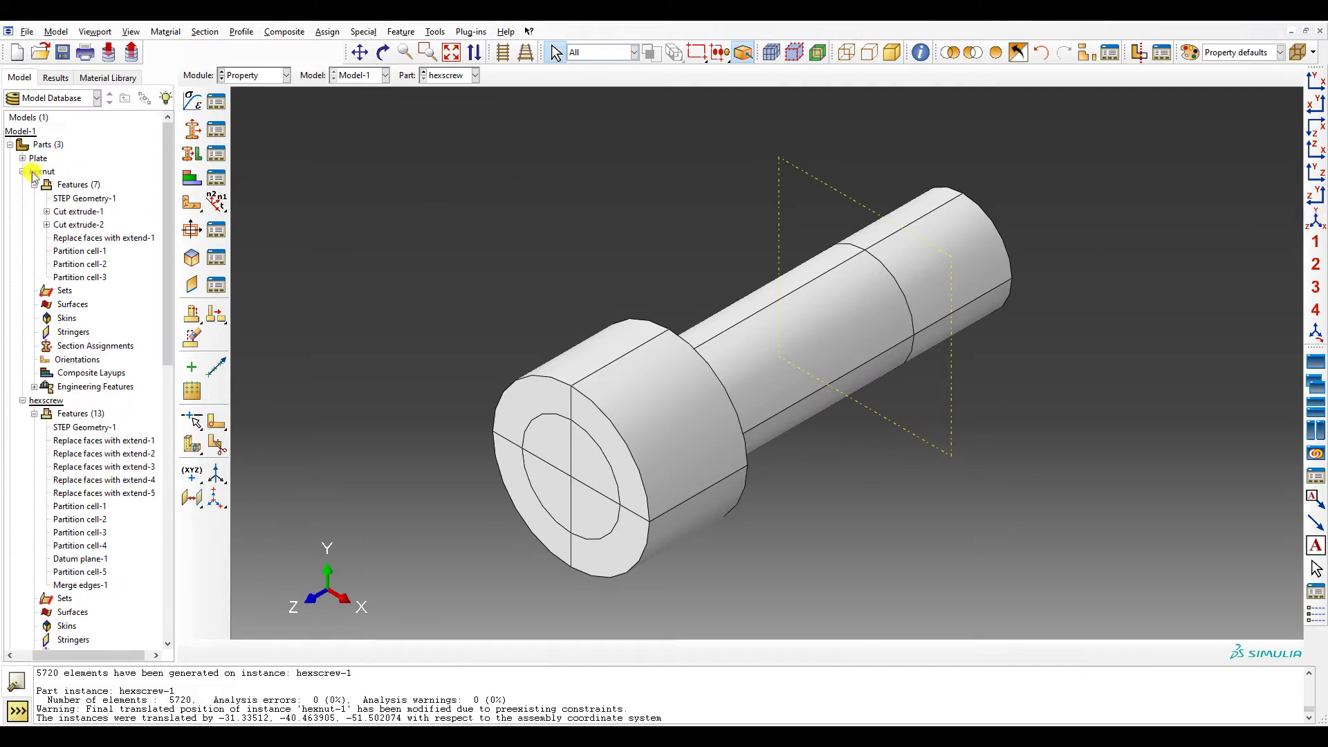
click(22, 171)
click(23, 184)
click(9, 145)
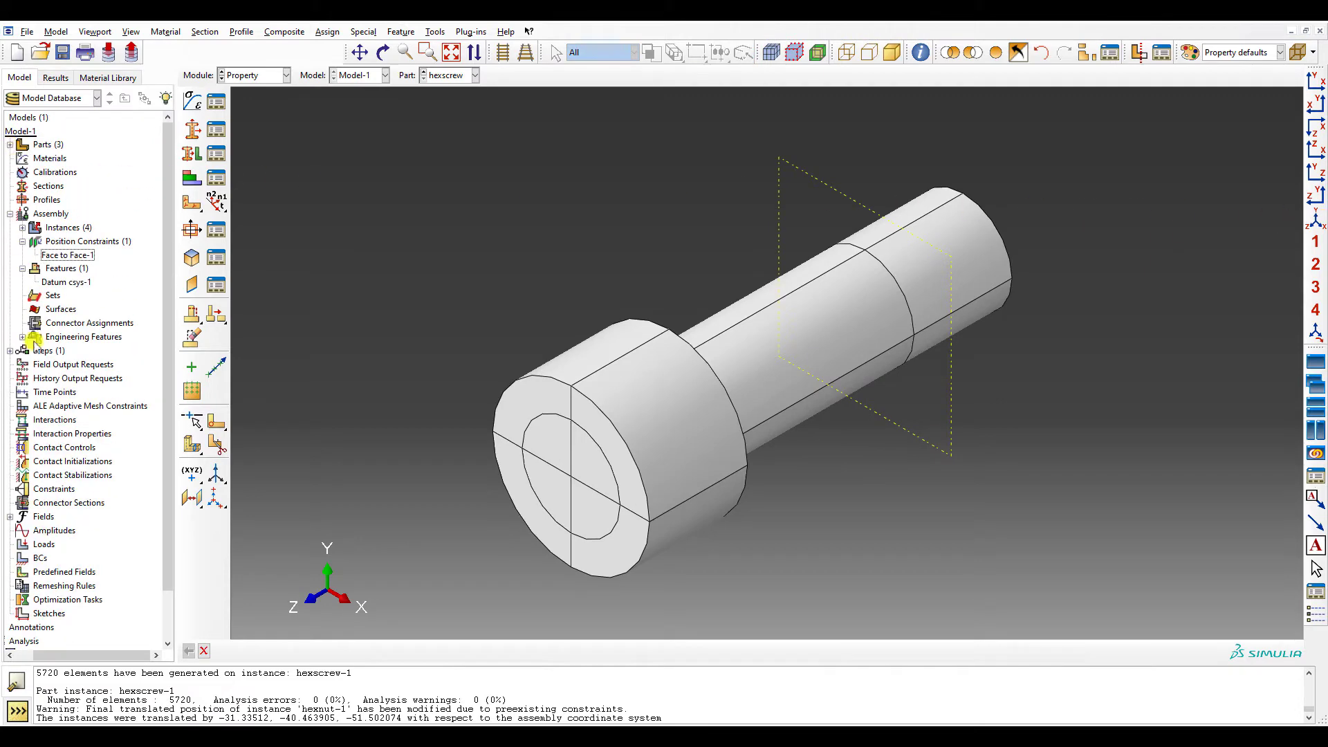
drag(72, 655, 46, 654)
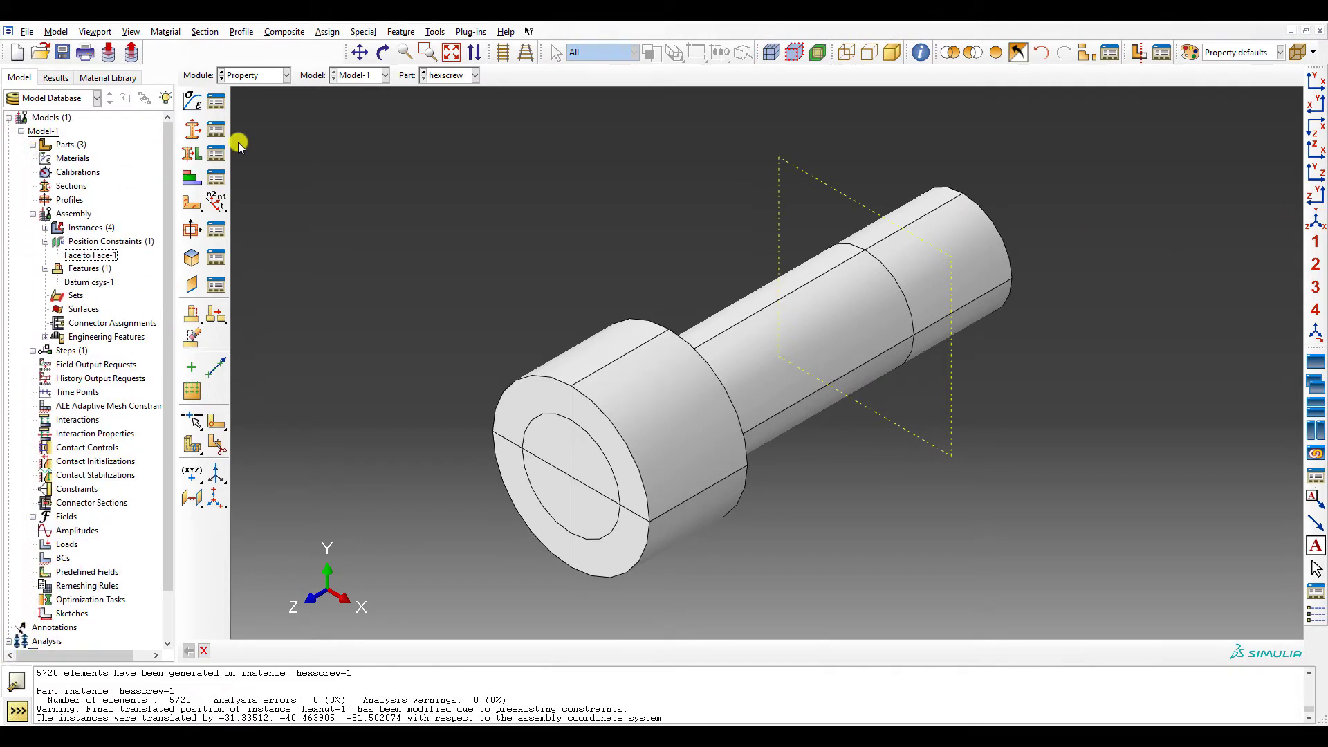
- Create a material named Steel with isotropic elastic behavior, entering its Young's modulus and Poisson's ratio
click(216, 101)
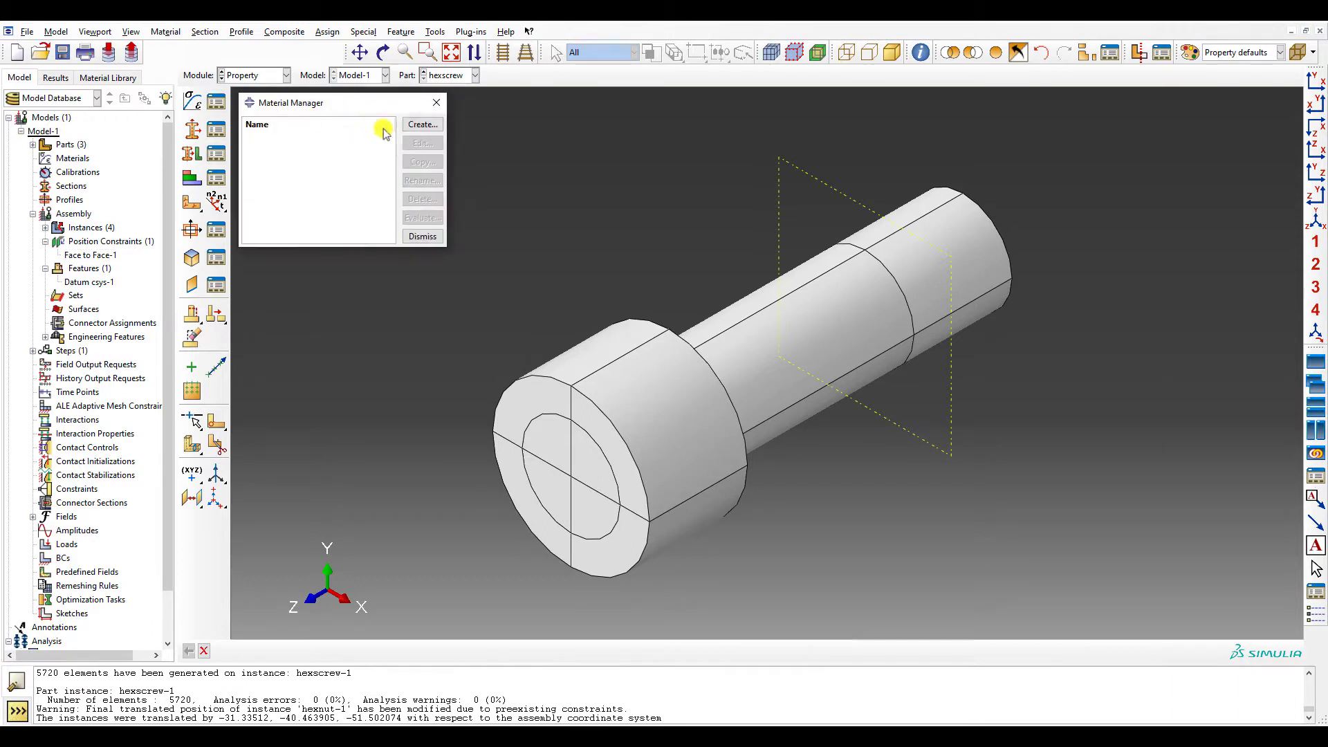
click(414, 127)
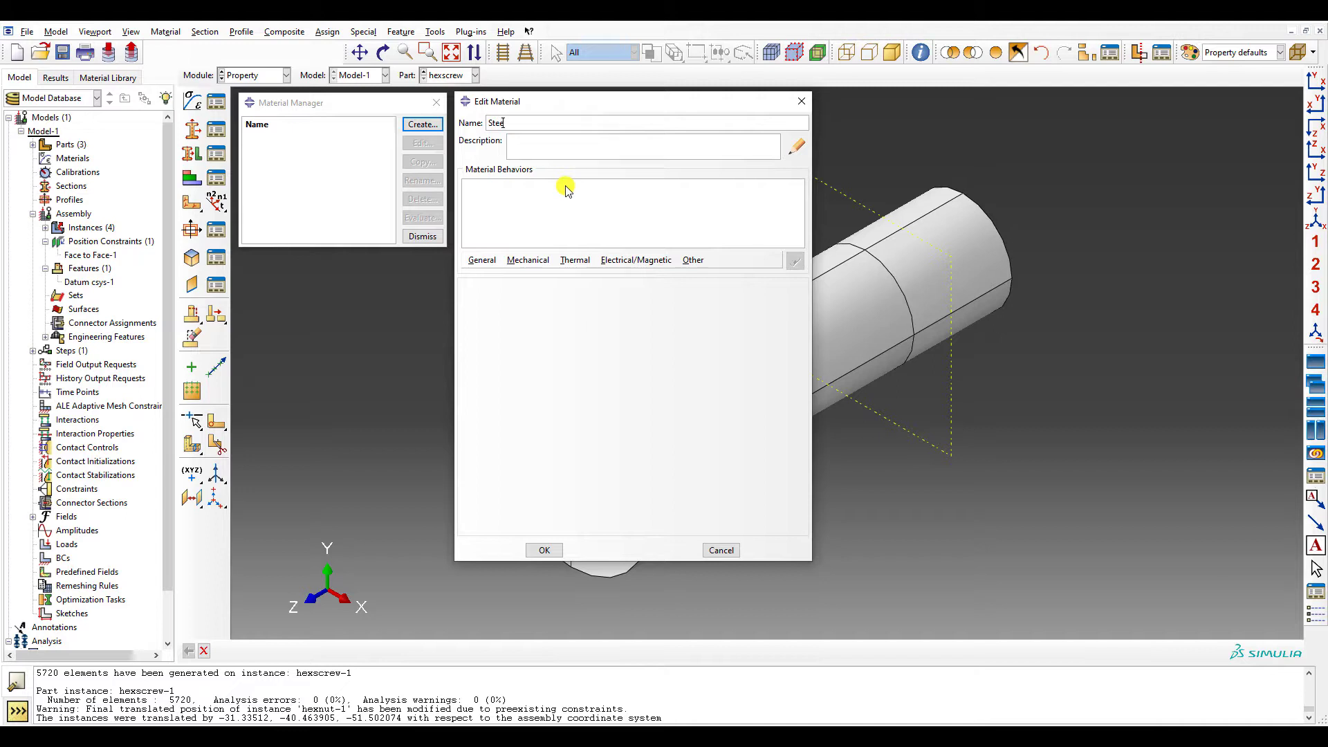
click(530, 260)
mouse_move(544, 275)
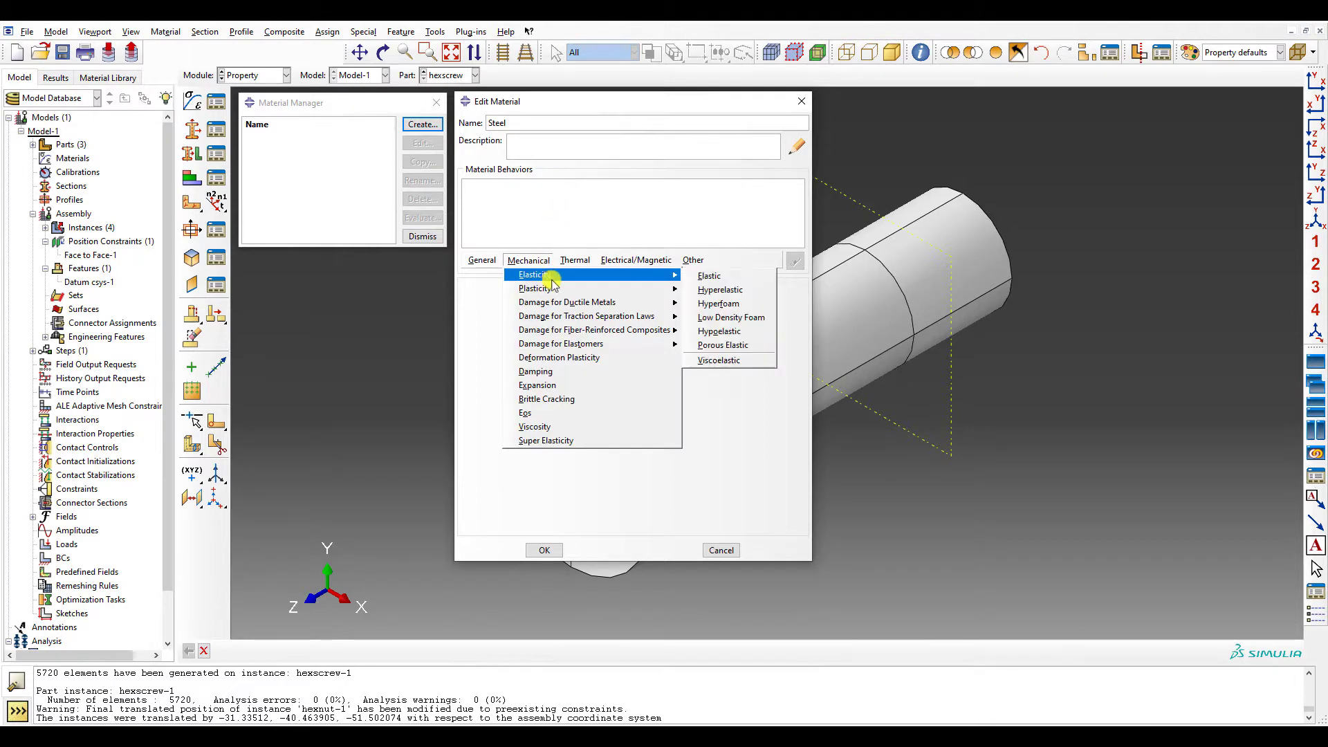
click(719, 271)
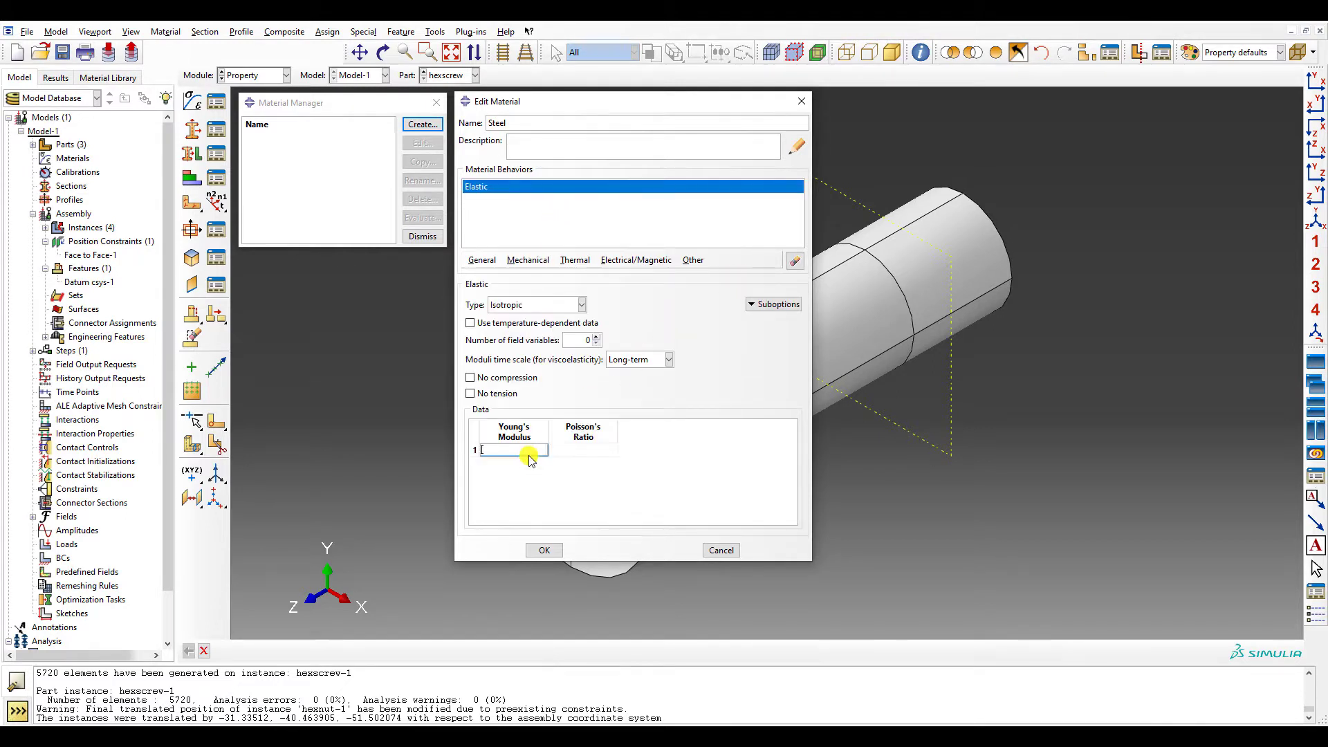
key(Tab)
text(0)
click(544, 550)
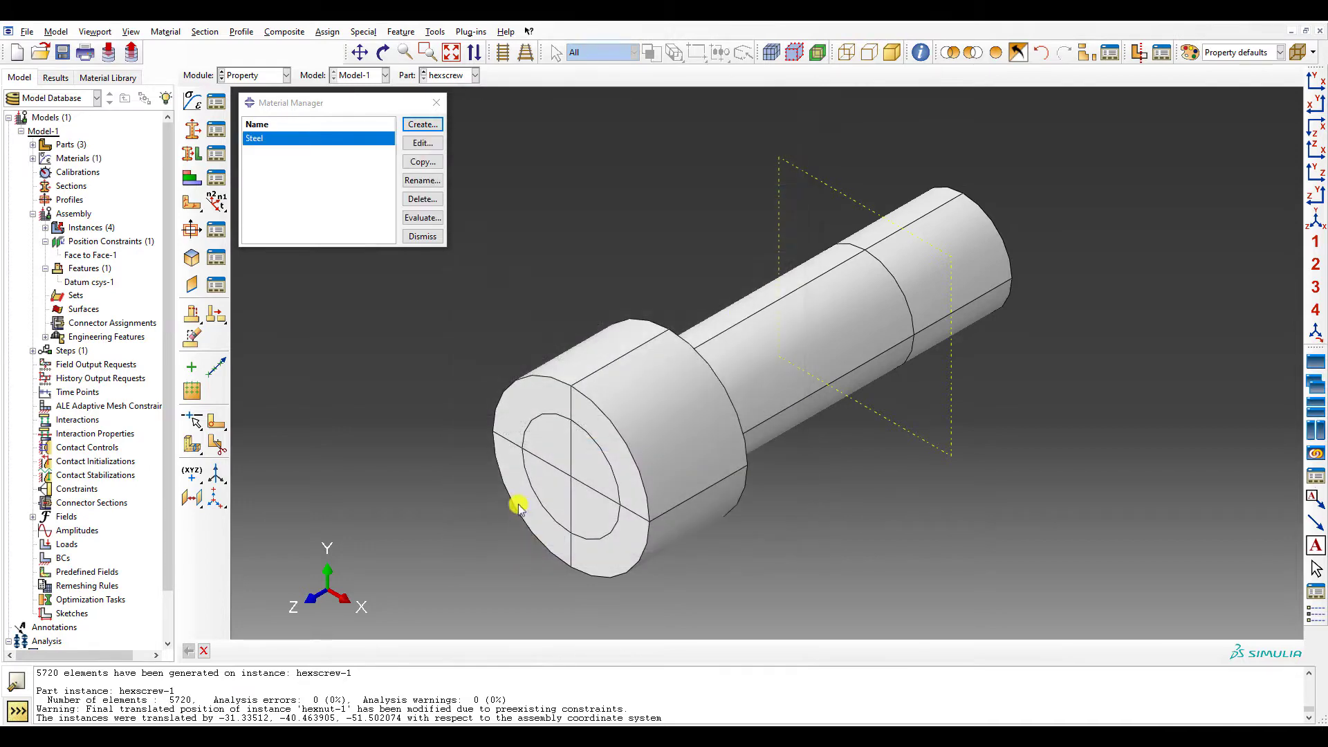
- Close the material list and create a solid, homogeneous section that uses the Steel material
click(423, 237)
click(217, 129)
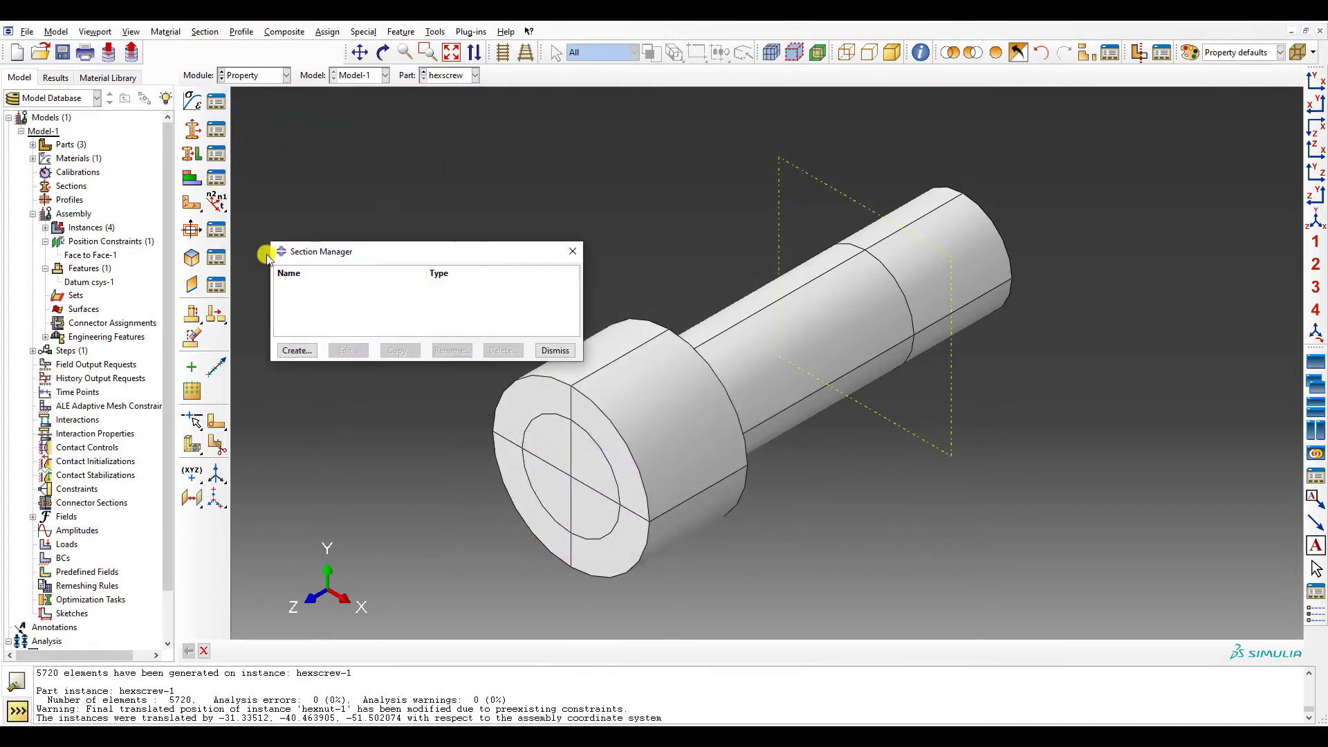
click(297, 350)
click(656, 389)
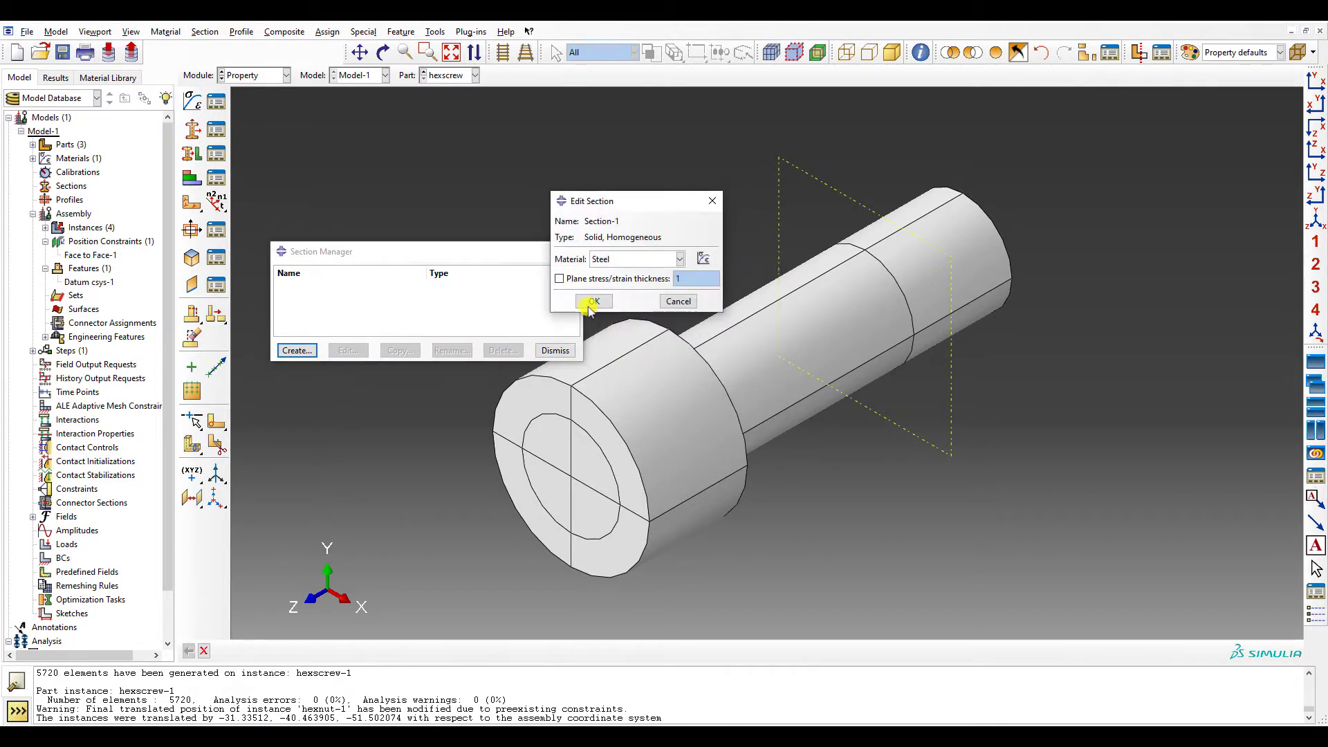
click(592, 303)
click(557, 350)
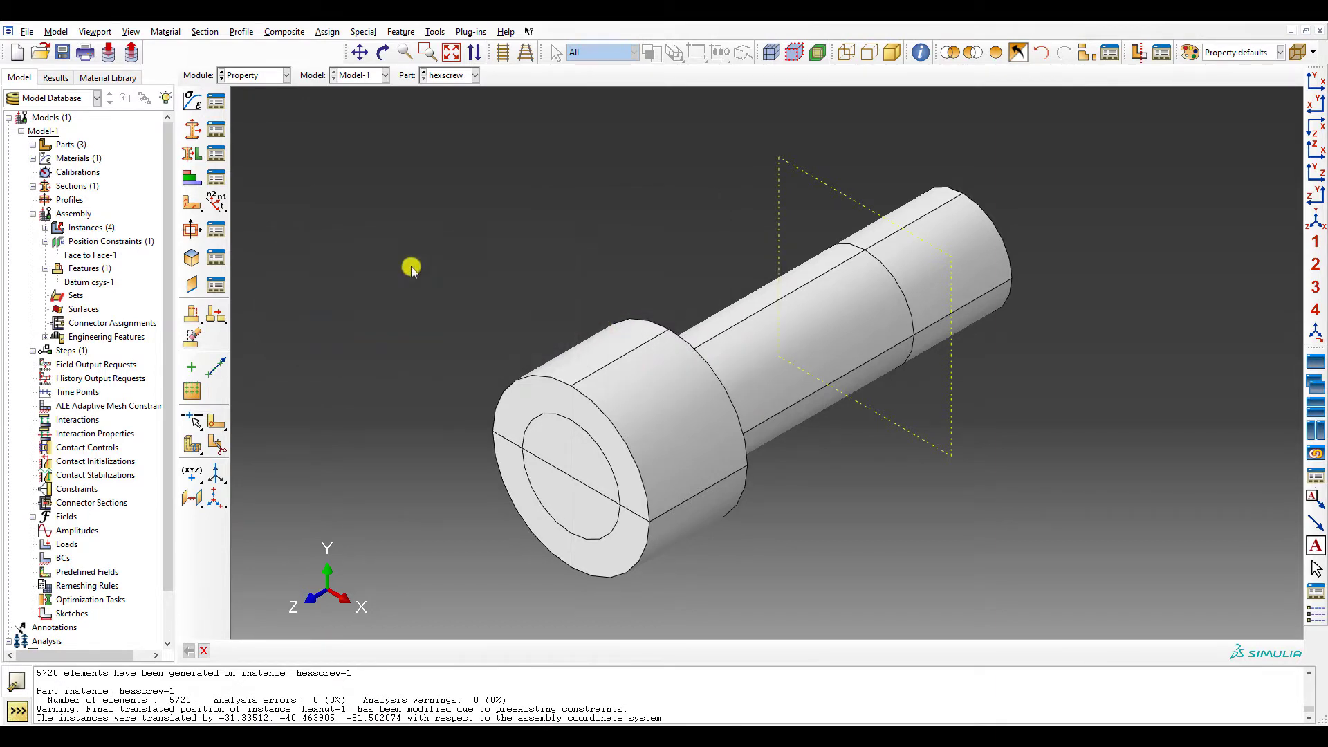
- Assign the solid homogeneous section to the entire hexscrew part without creating a set
click(216, 154)
click(276, 322)
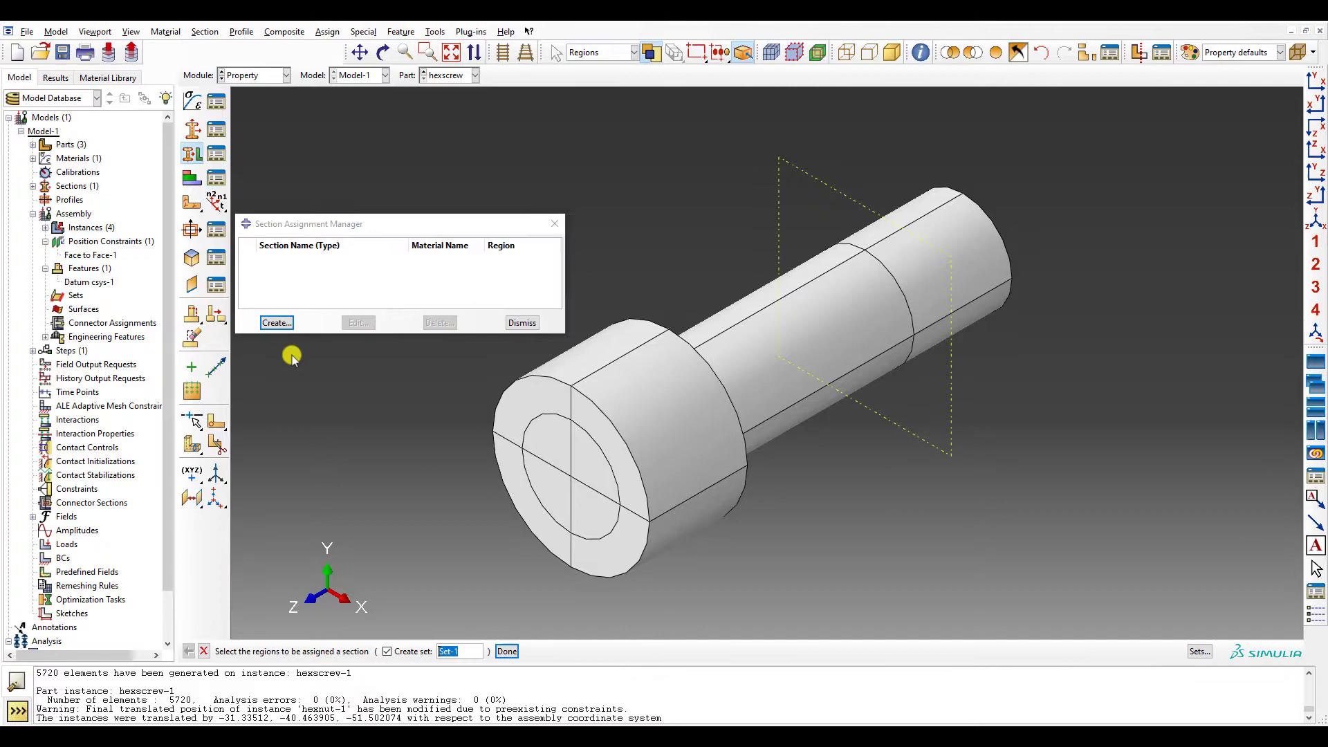
click(401, 650)
scroll(743, 371, down, 3)
drag(948, 202, 575, 561)
click(457, 651)
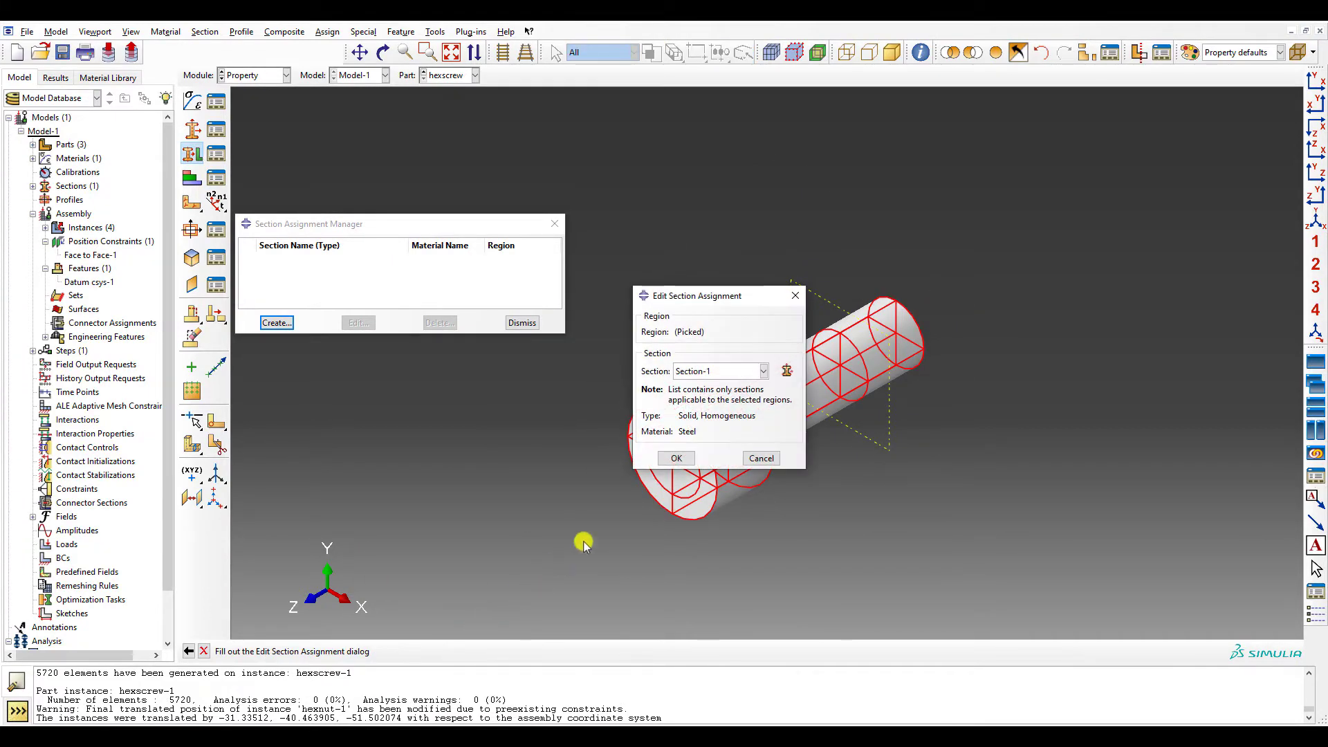
click(676, 457)
- Switch to the Plate part and assign the solid homogeneous steel section to all of its regions
click(444, 75)
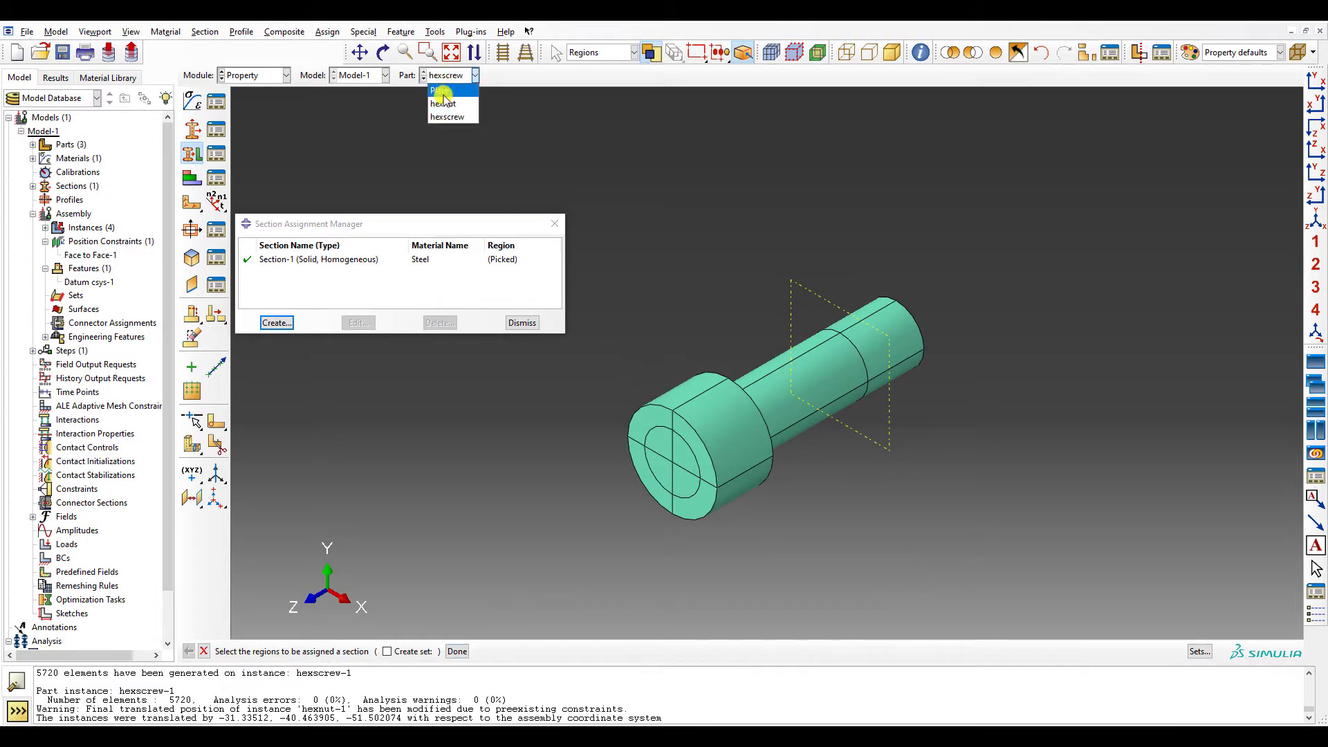
click(445, 105)
click(277, 323)
scroll(1037, 212, down, 3)
drag(1010, 246, 542, 568)
click(457, 651)
click(676, 456)
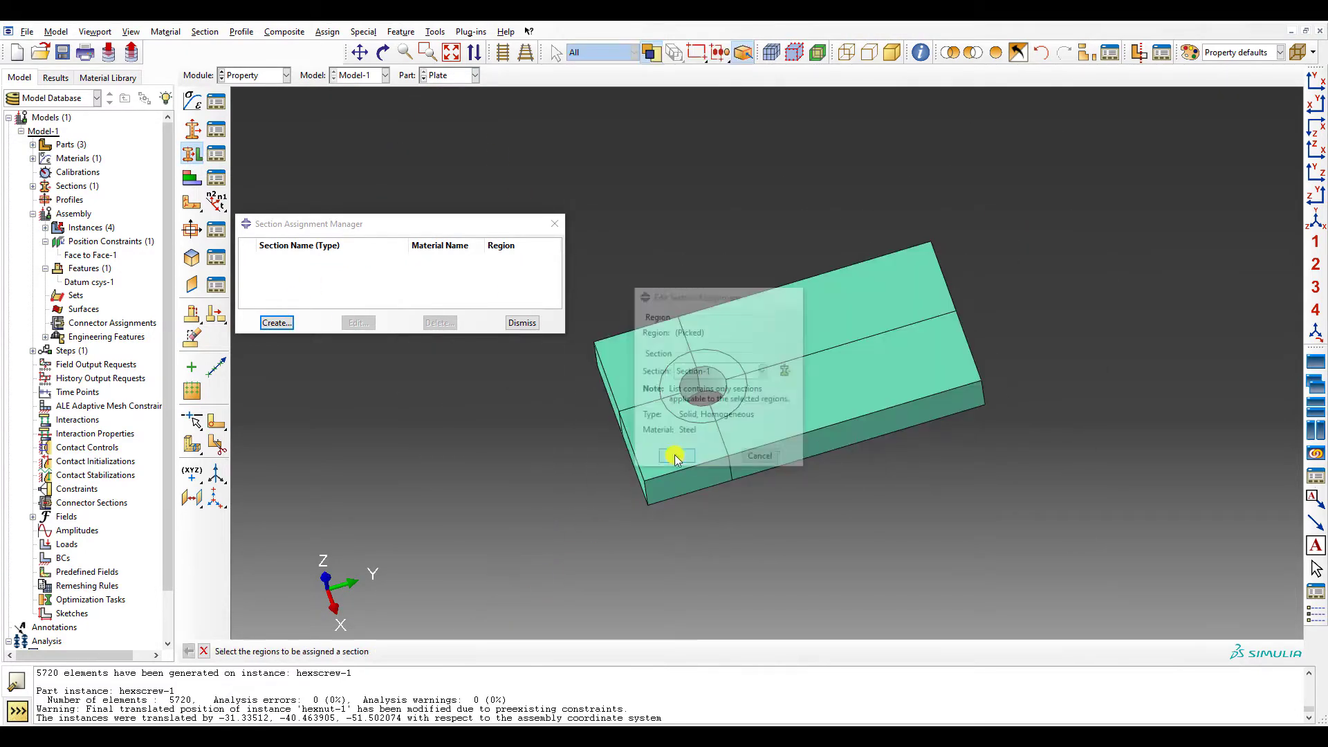
- Switch to the hexnut part, assign the steel section to all of its regions, and close the assignment list
click(450, 74)
click(436, 124)
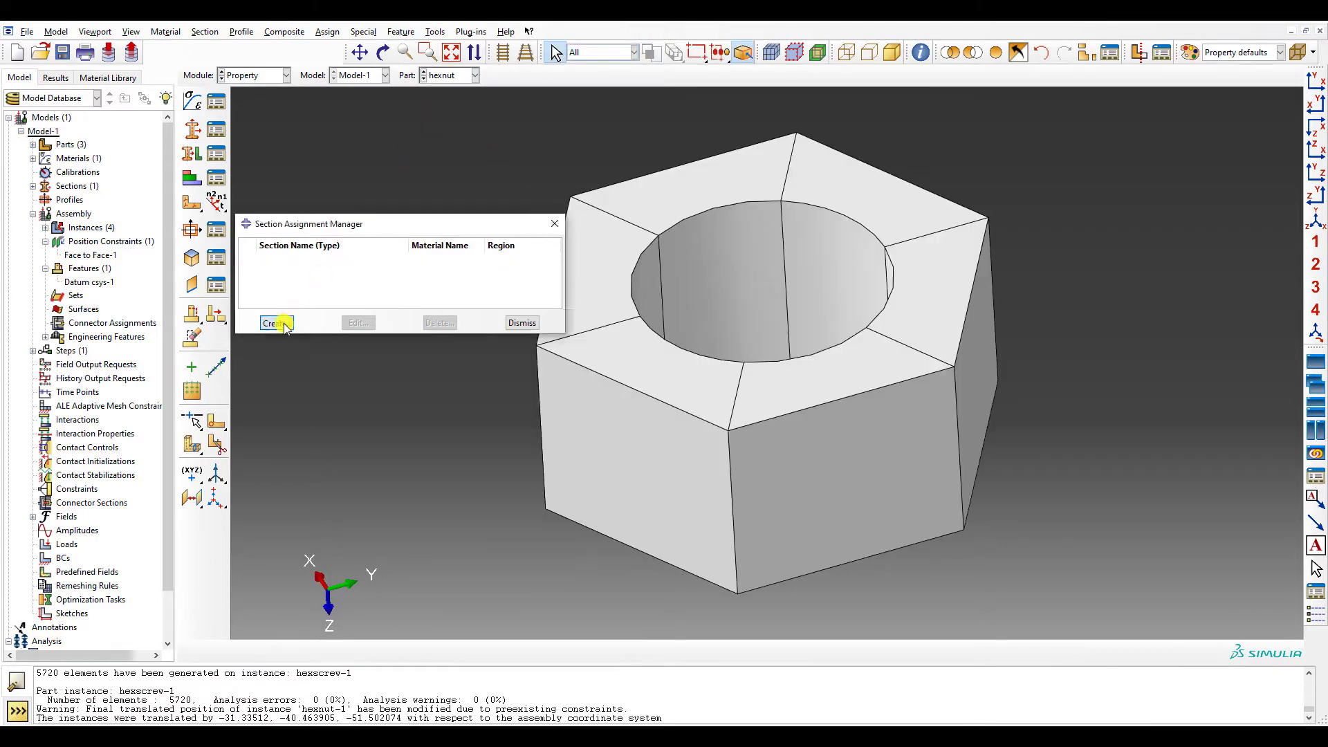
scroll(1028, 183, down, 2)
drag(1030, 182, 584, 575)
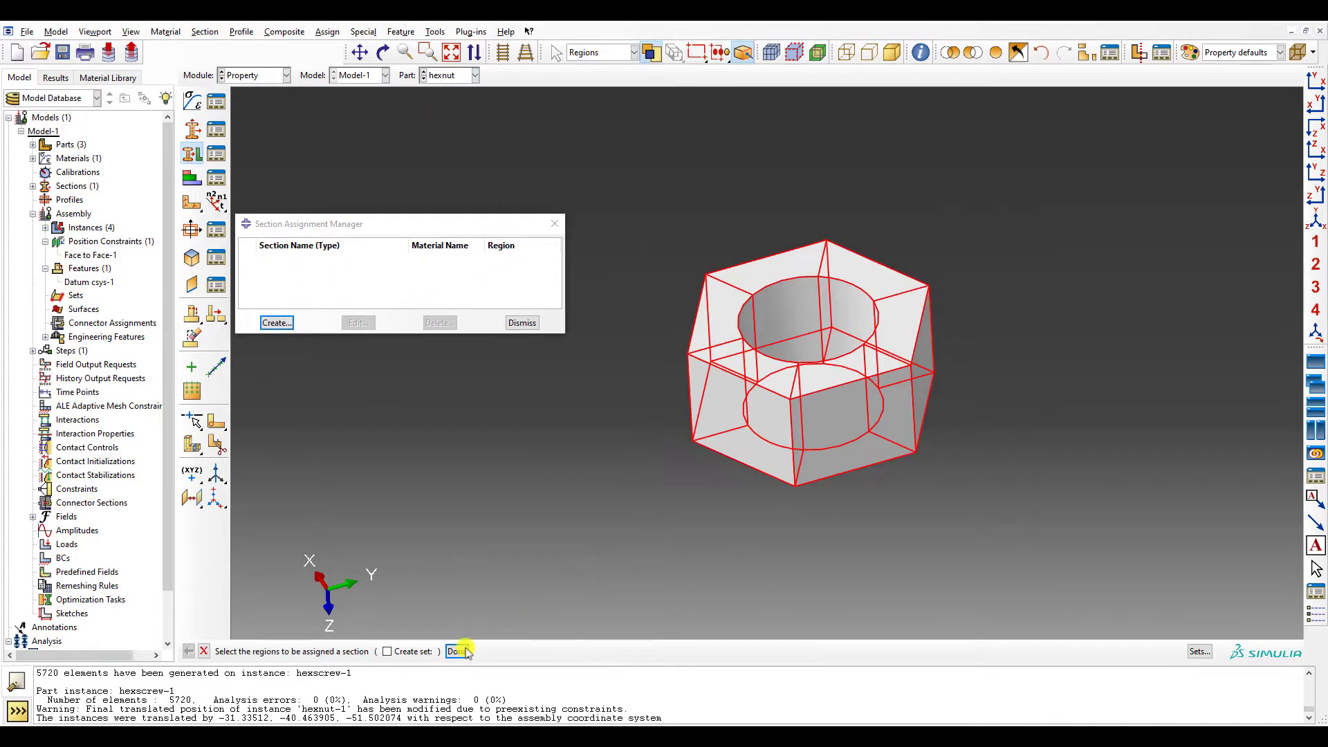
click(457, 651)
click(676, 455)
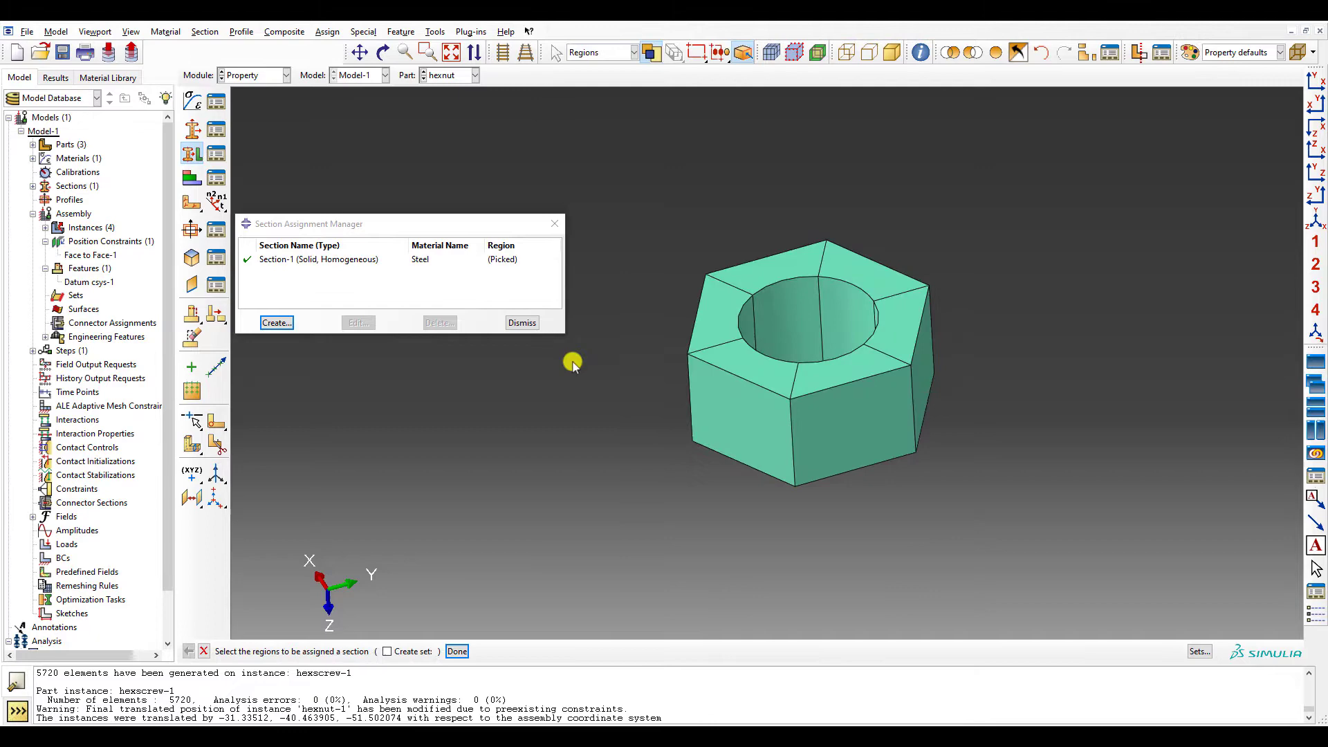
click(522, 322)
- In the Step module, create a Static, General step named Preload after Initial, with initial and maximum increment sizes of 0.05
click(252, 75)
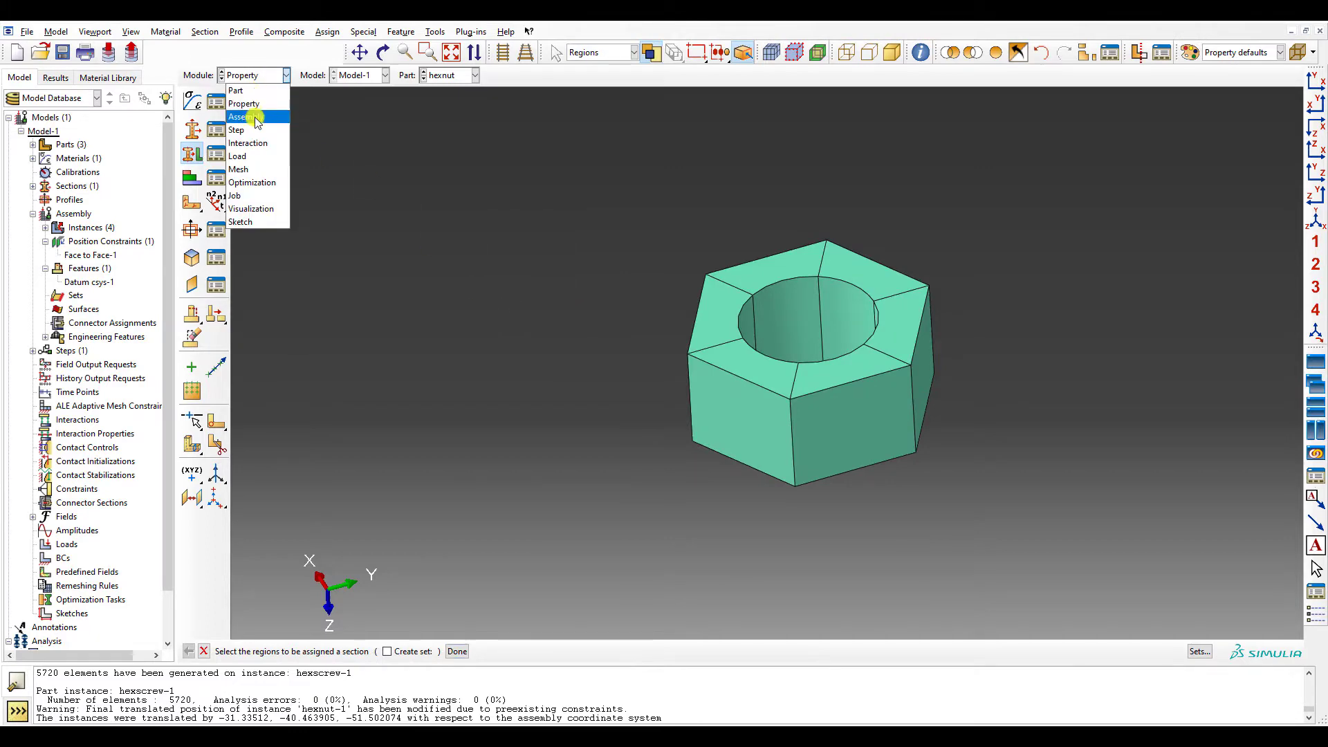
click(255, 117)
ctrl+alt+drag(819, 341, 895, 334)
click(267, 74)
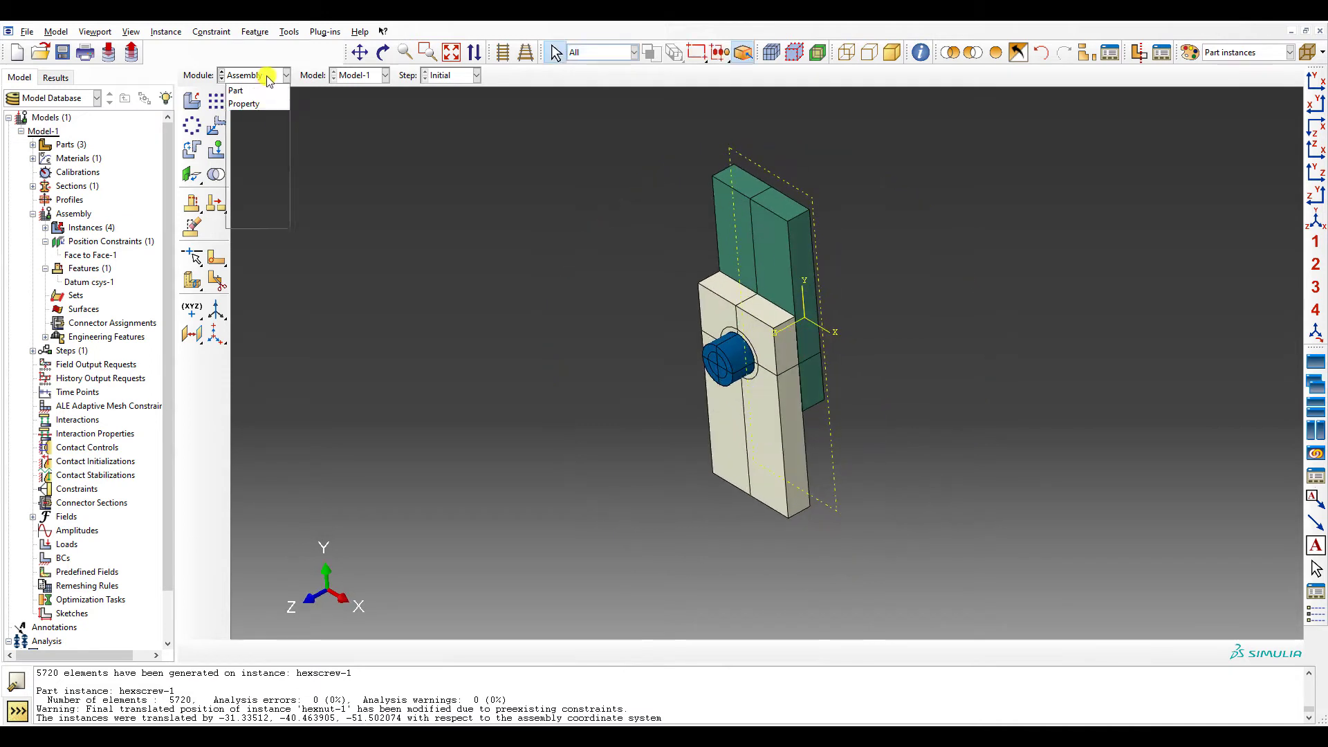
click(271, 130)
click(215, 102)
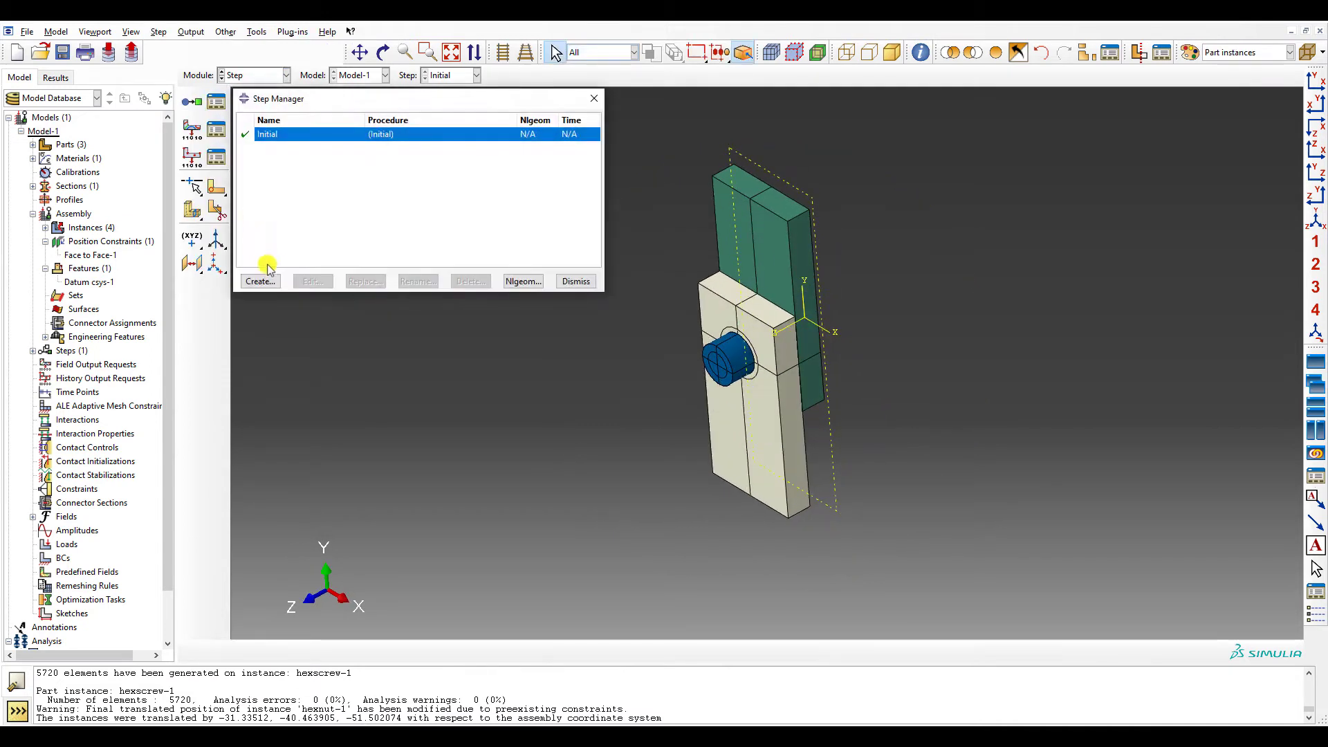
click(279, 282)
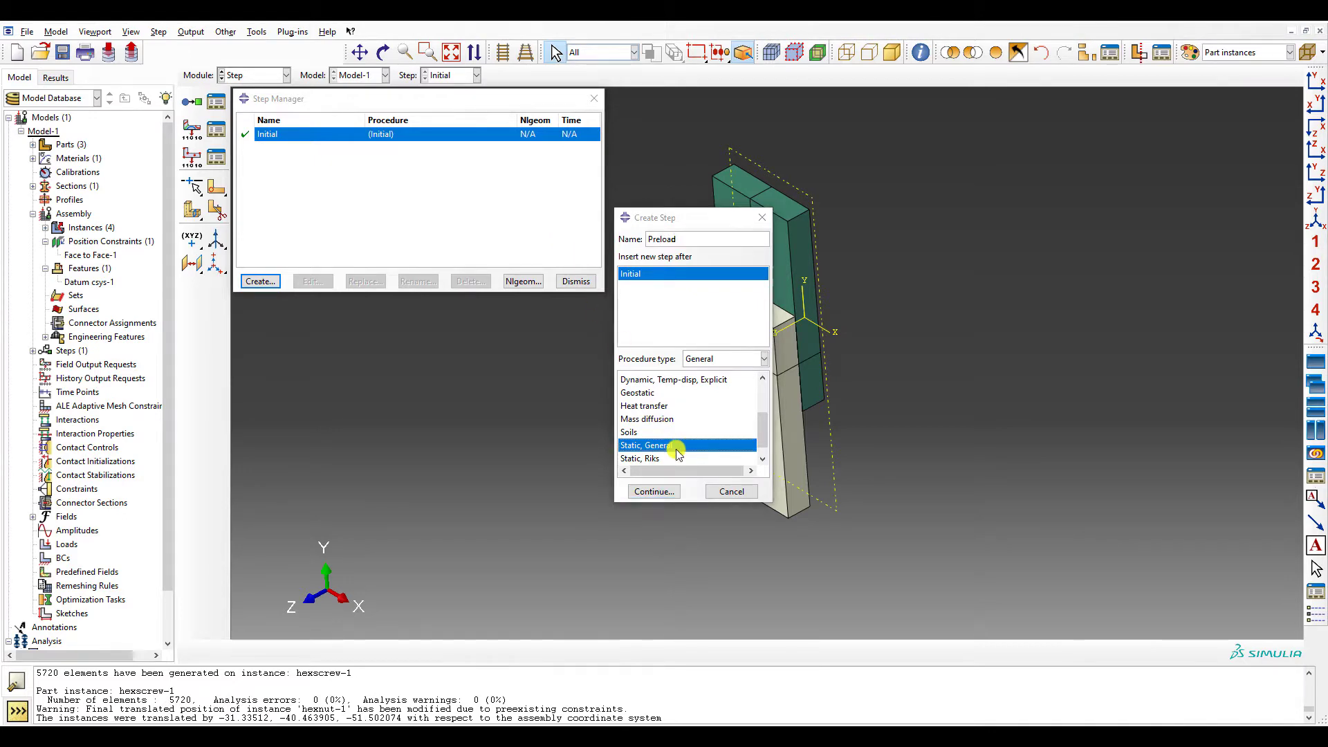
click(653, 491)
click(889, 166)
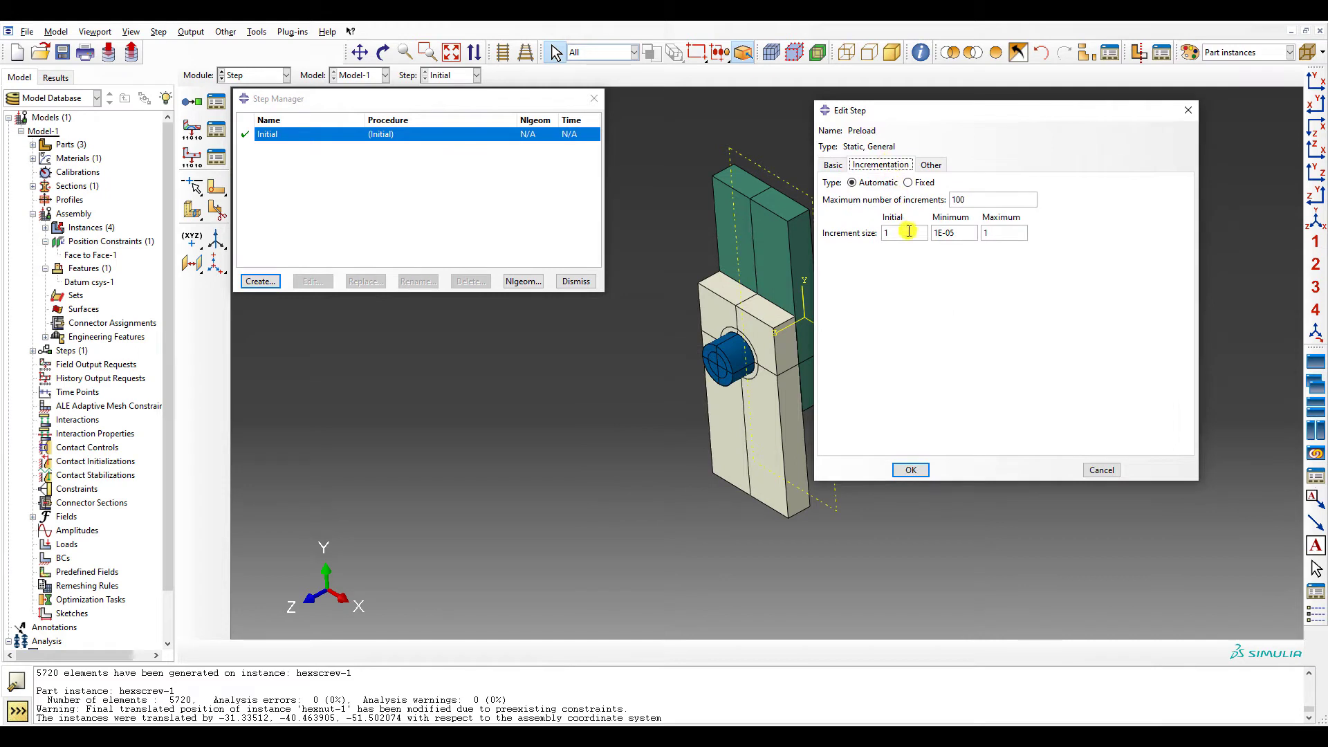
drag(908, 231, 802, 223)
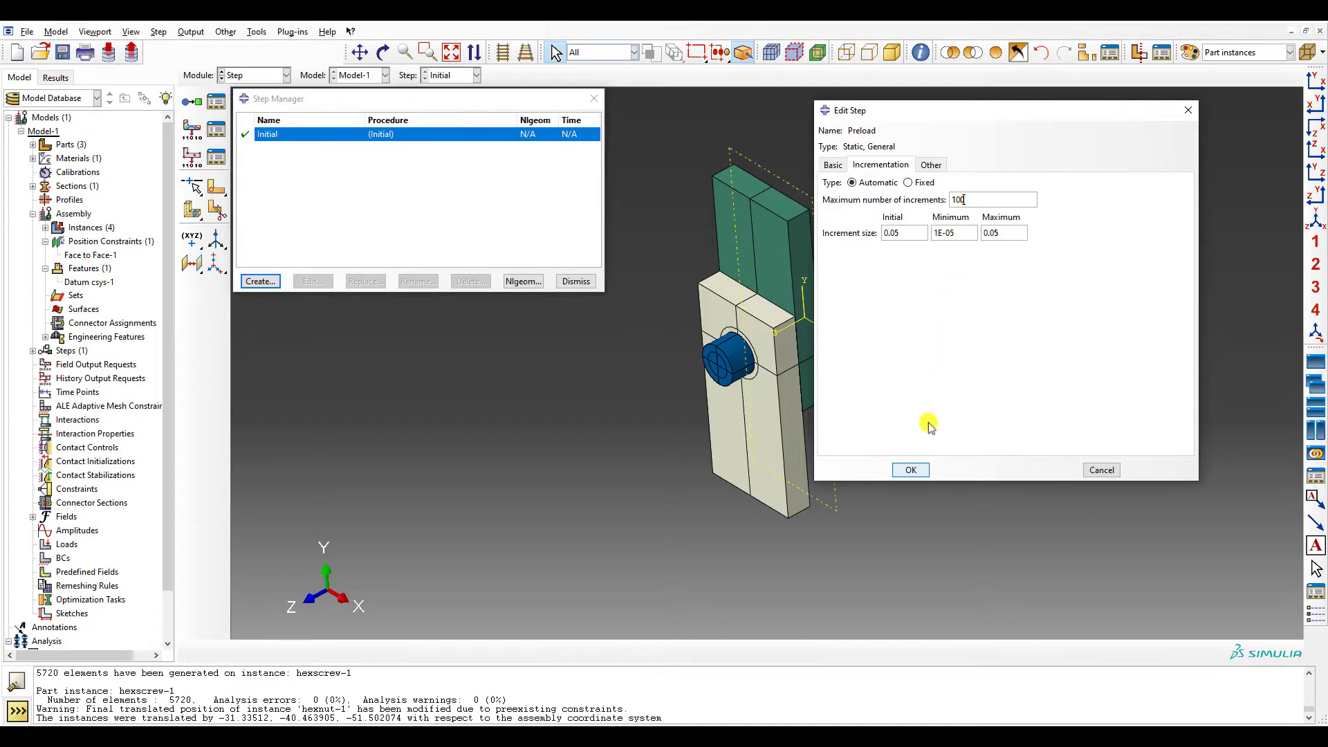
click(911, 470)
- Create a second Static, General step named Applyload after Preload, with an initial increment size of 0.05
click(261, 280)
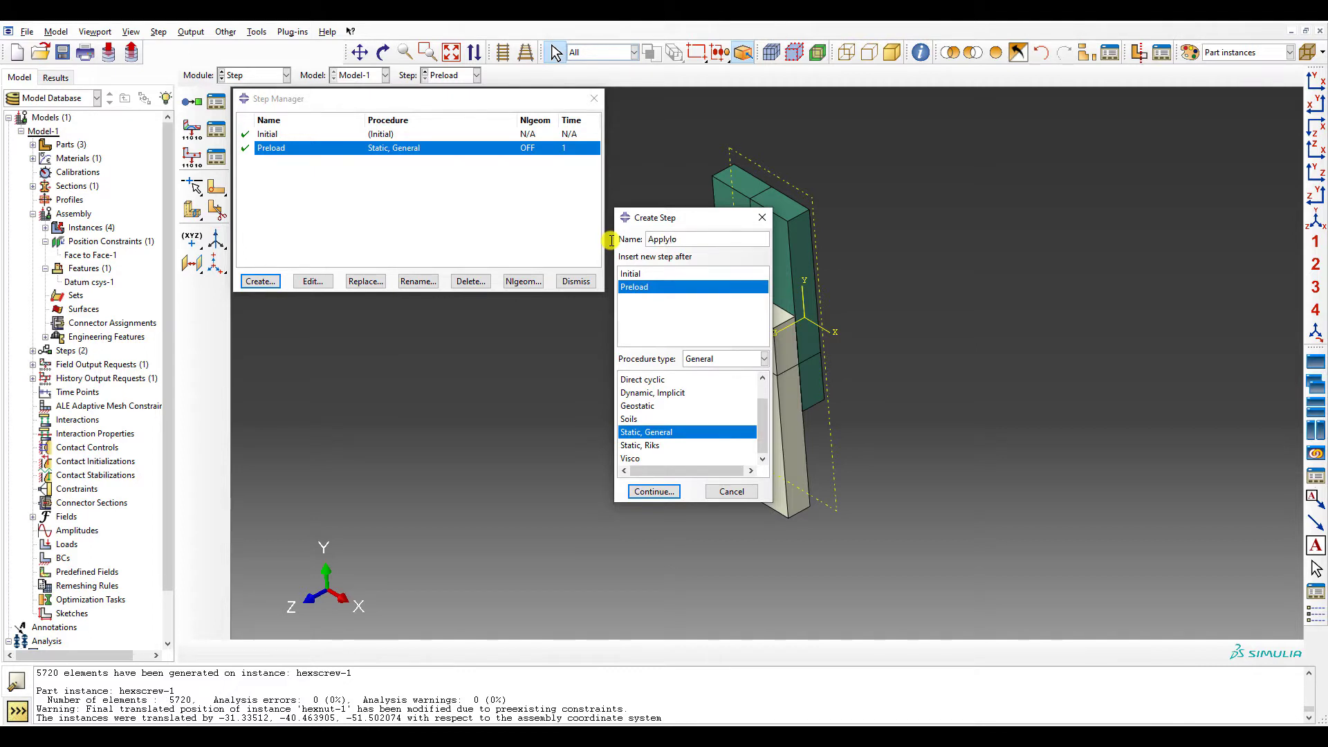
click(652, 492)
click(880, 165)
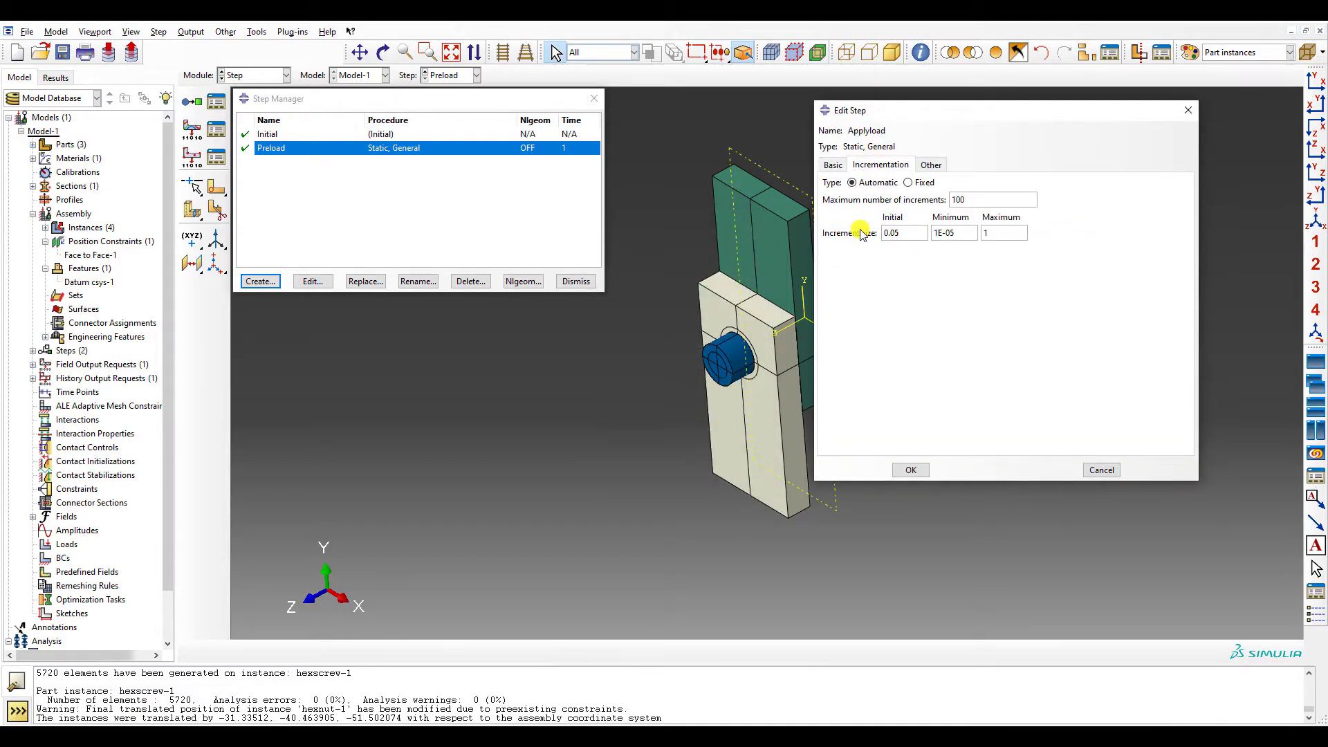
click(911, 470)
click(572, 281)
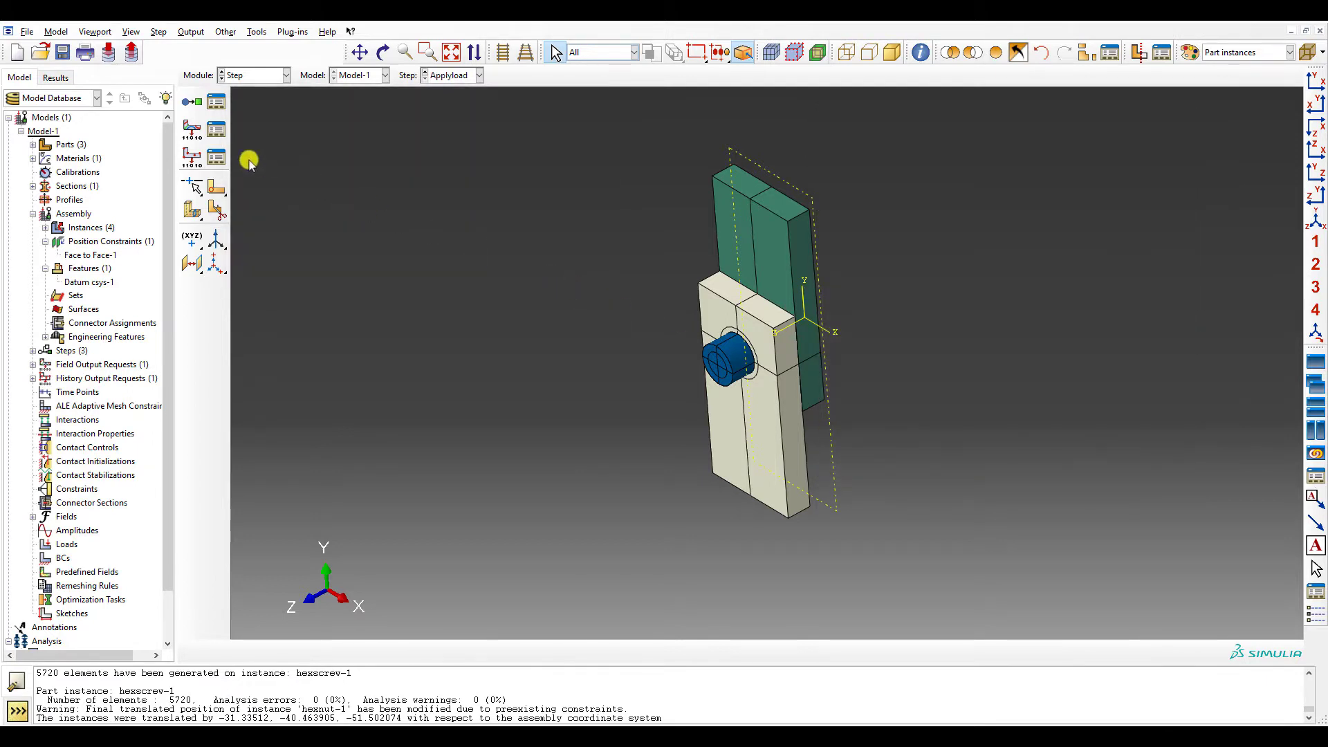
- Suppress the history output request H-Output-1
click(215, 157)
click(264, 264)
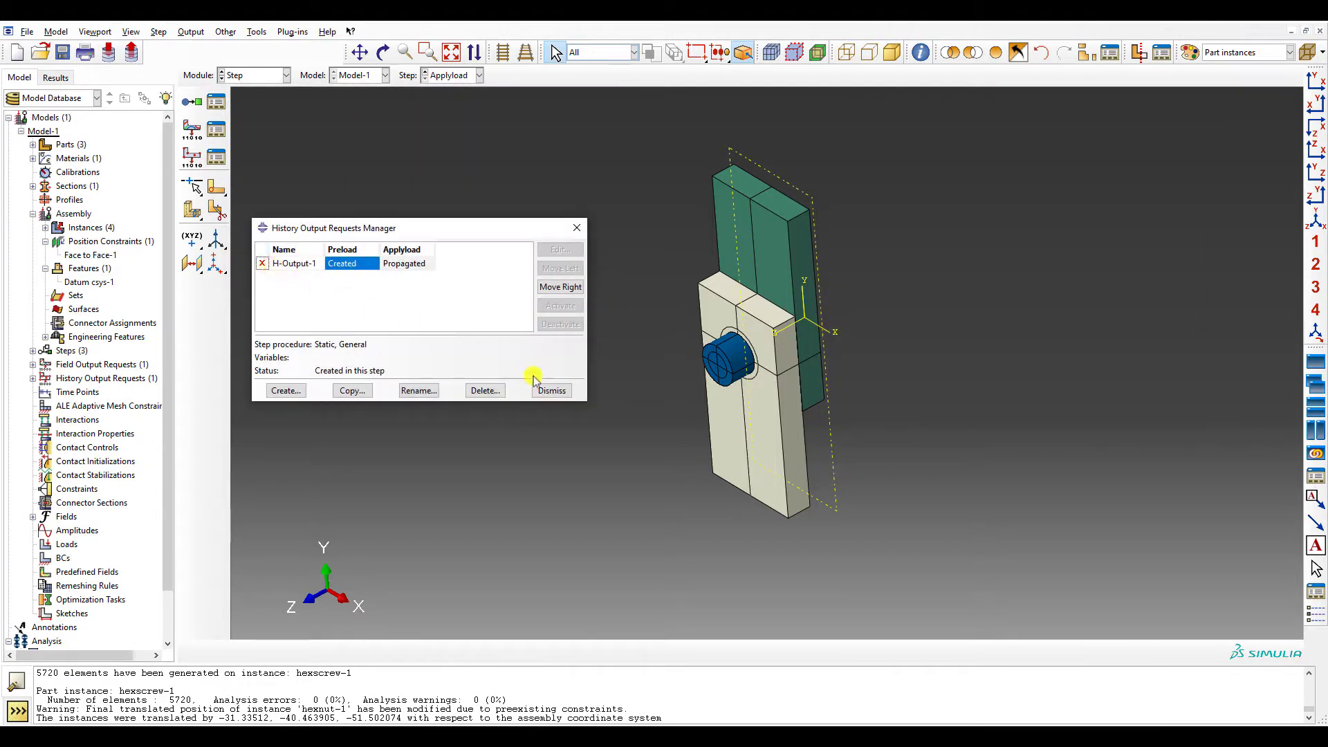
click(551, 391)
- Edit the field output request F-Output-1 in the Preload step to output only the variables E, S and U
click(216, 130)
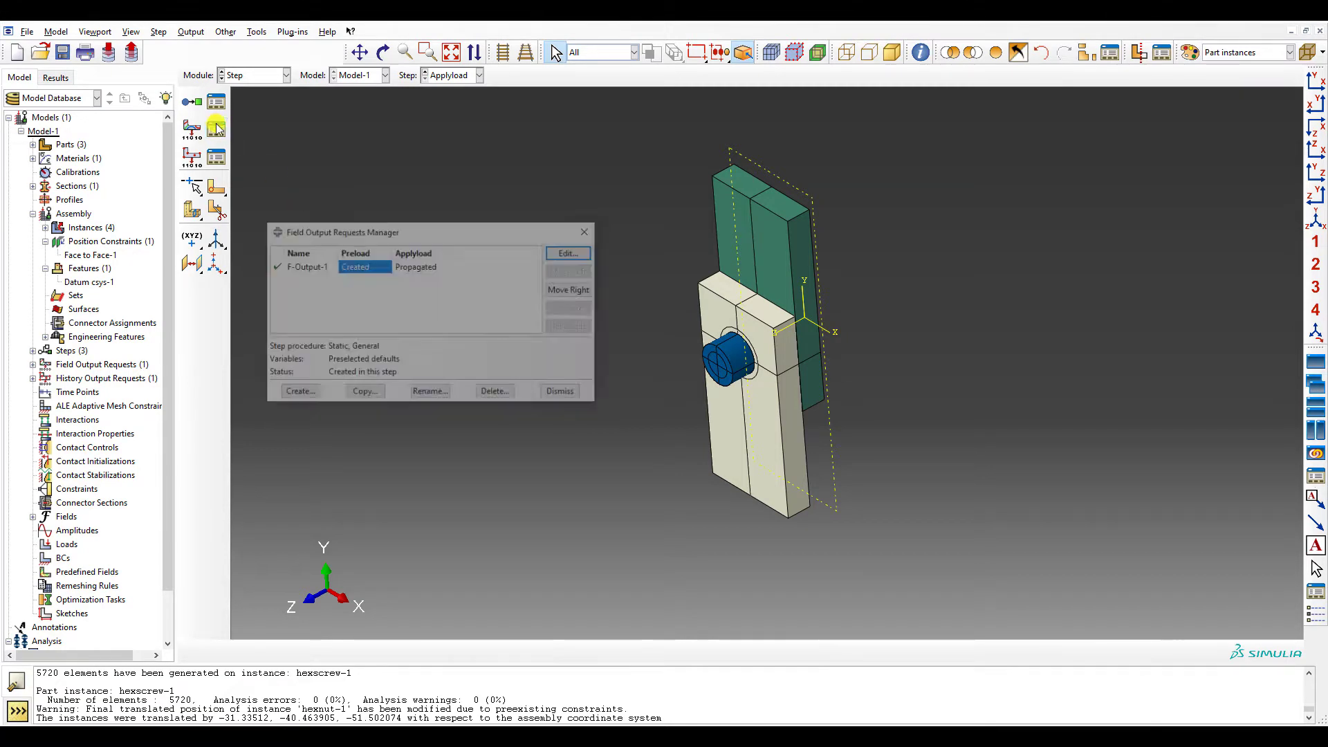
double_click(369, 268)
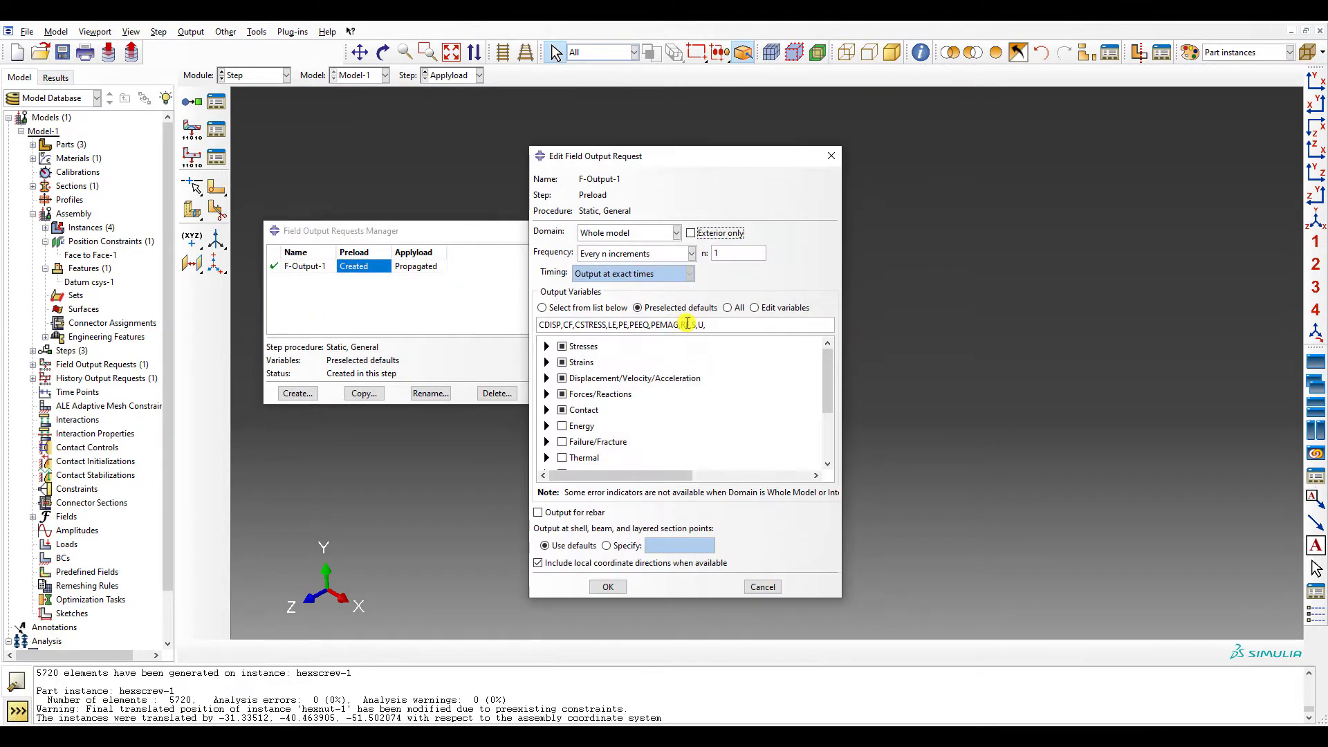
drag(687, 325, 423, 326)
key(BackSpace)
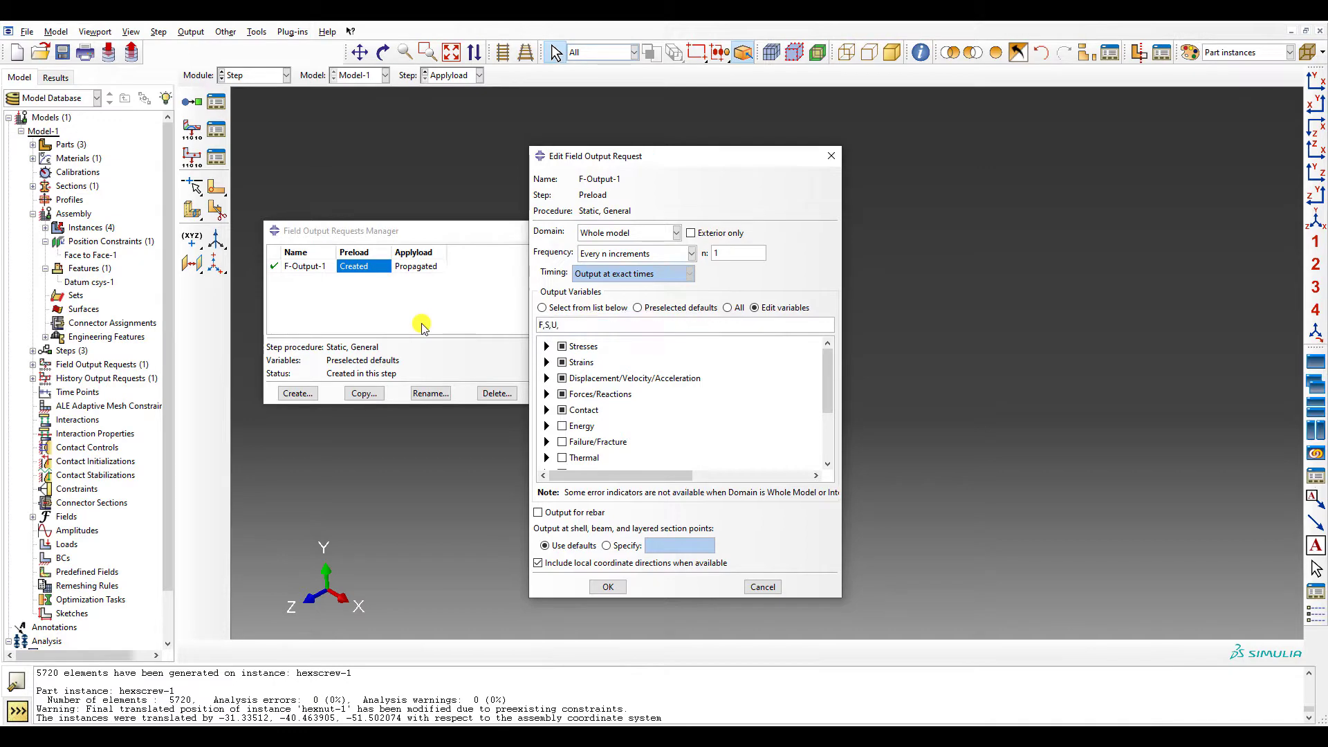
click(608, 586)
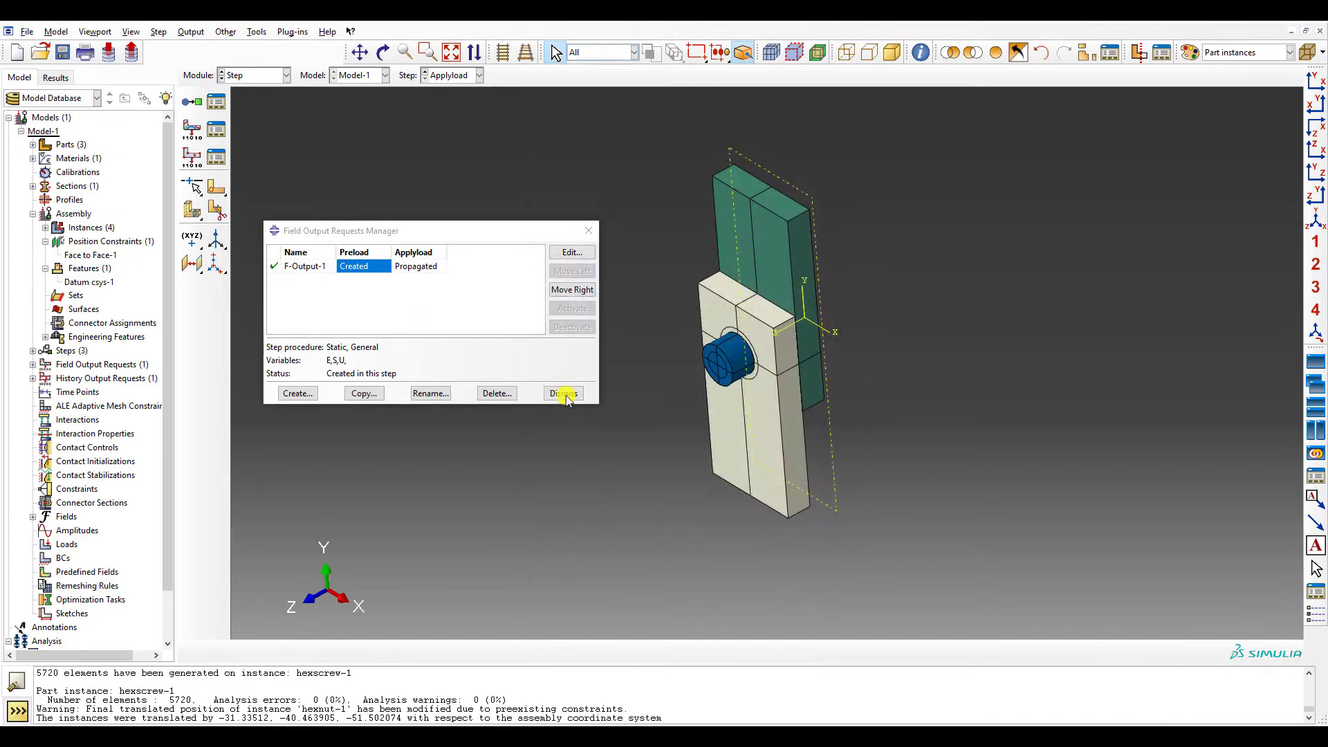
click(564, 393)
- In the Interaction module, search for contact pairs by instance, picking the whole bolted assembly with a 0.001 separation tolerance
click(273, 75)
click(261, 139)
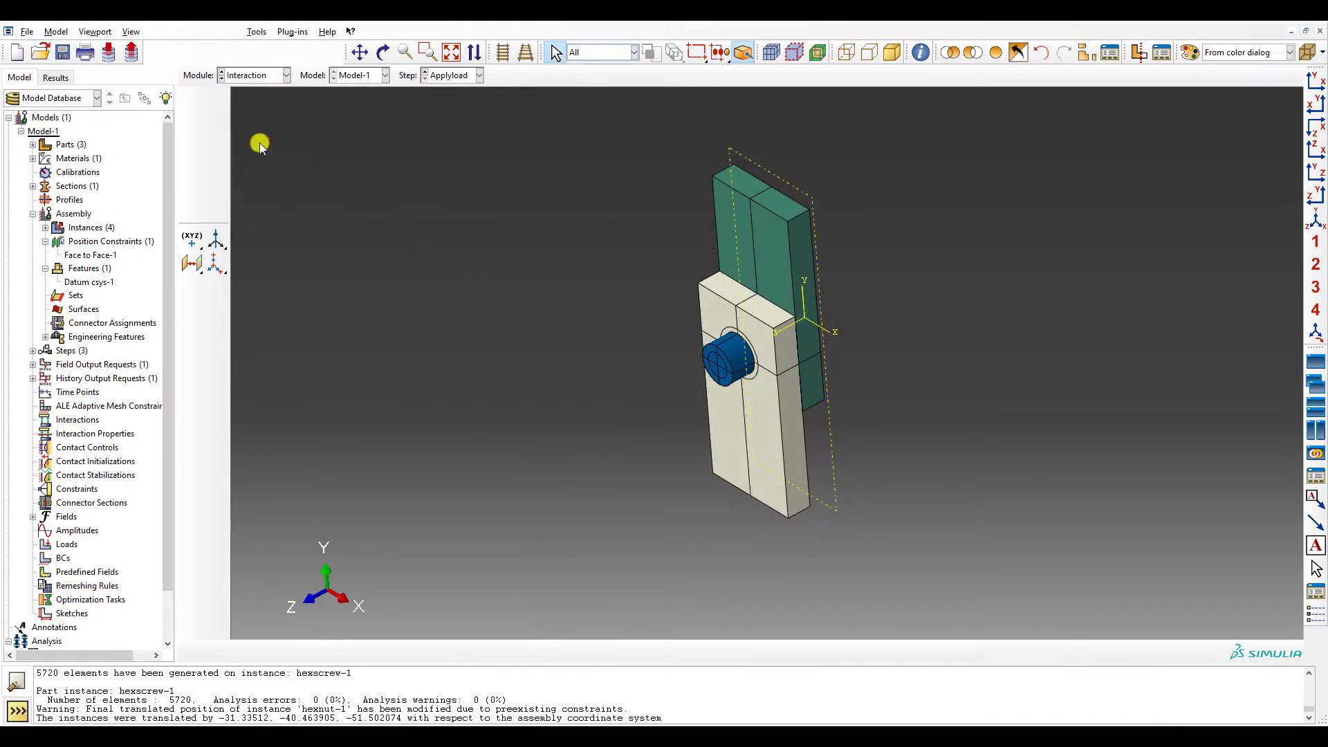
click(195, 183)
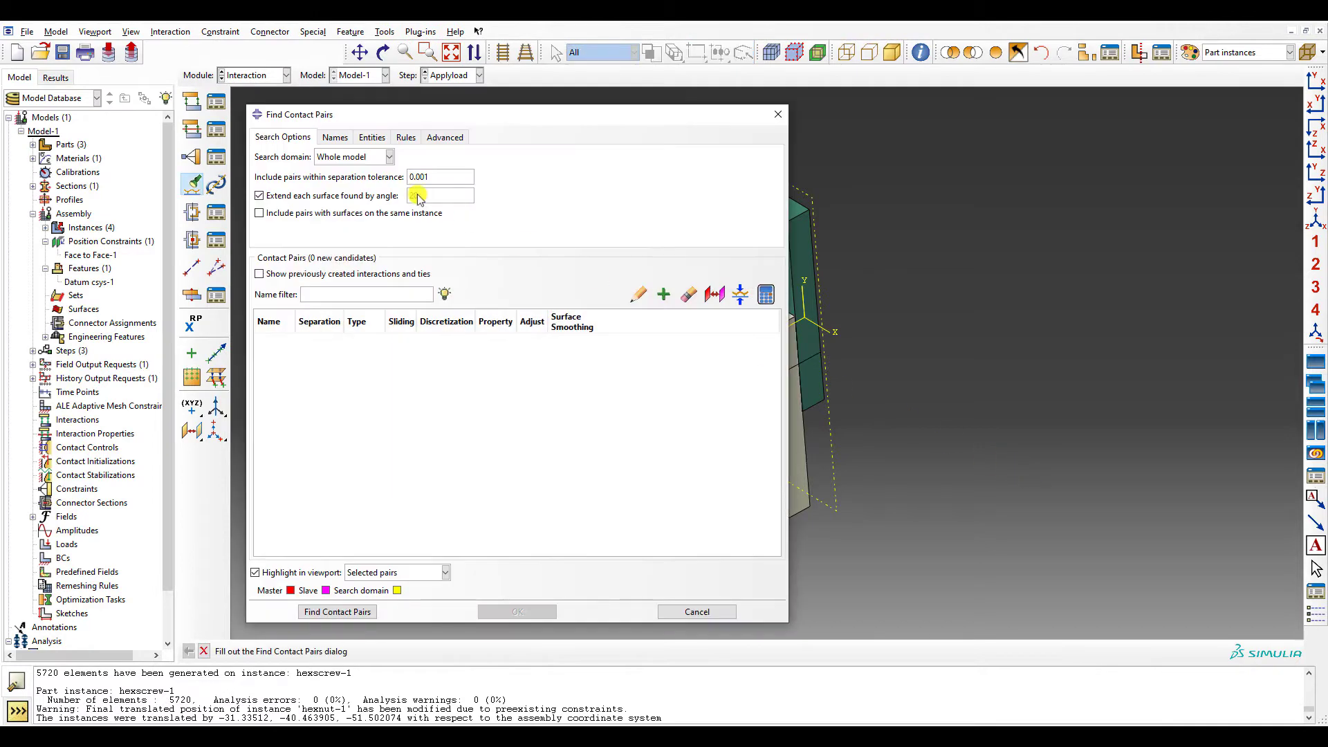
click(343, 158)
click(351, 185)
click(431, 158)
scroll(1078, 287, up, 2)
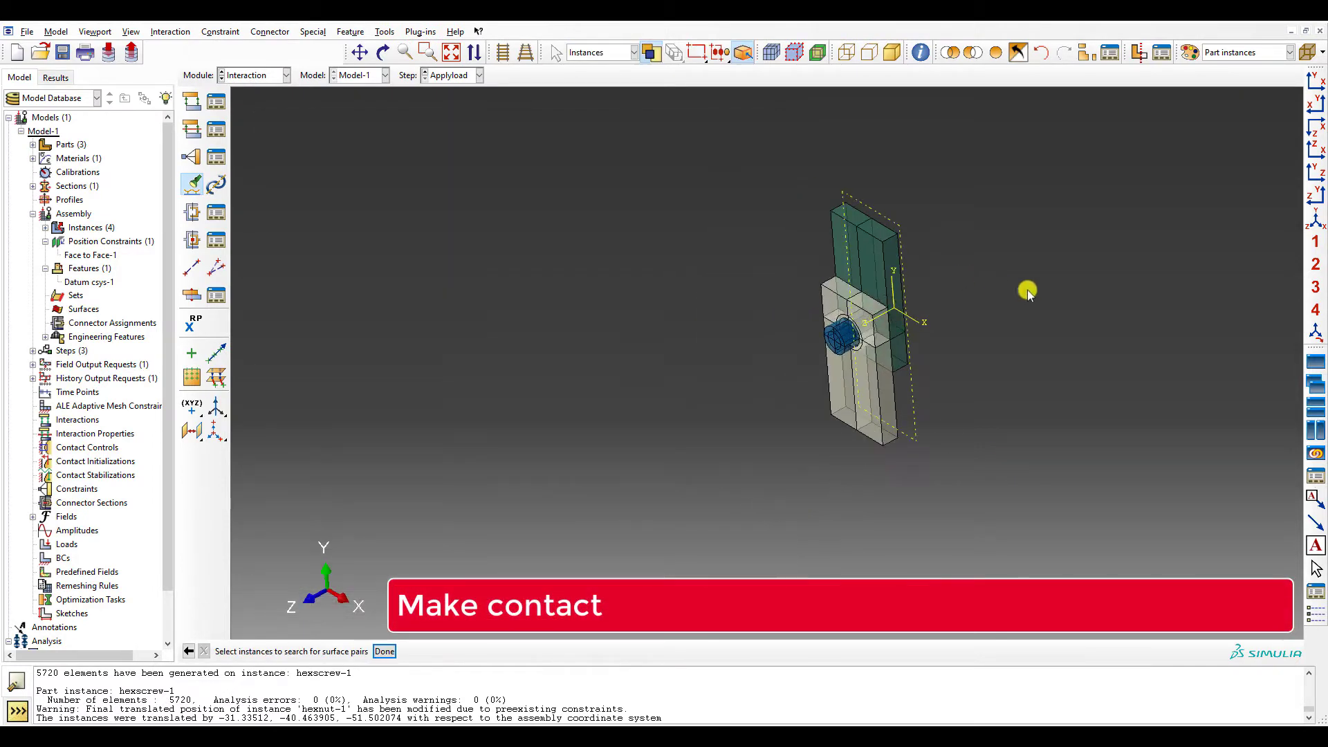
drag(1027, 289, 756, 388)
click(385, 651)
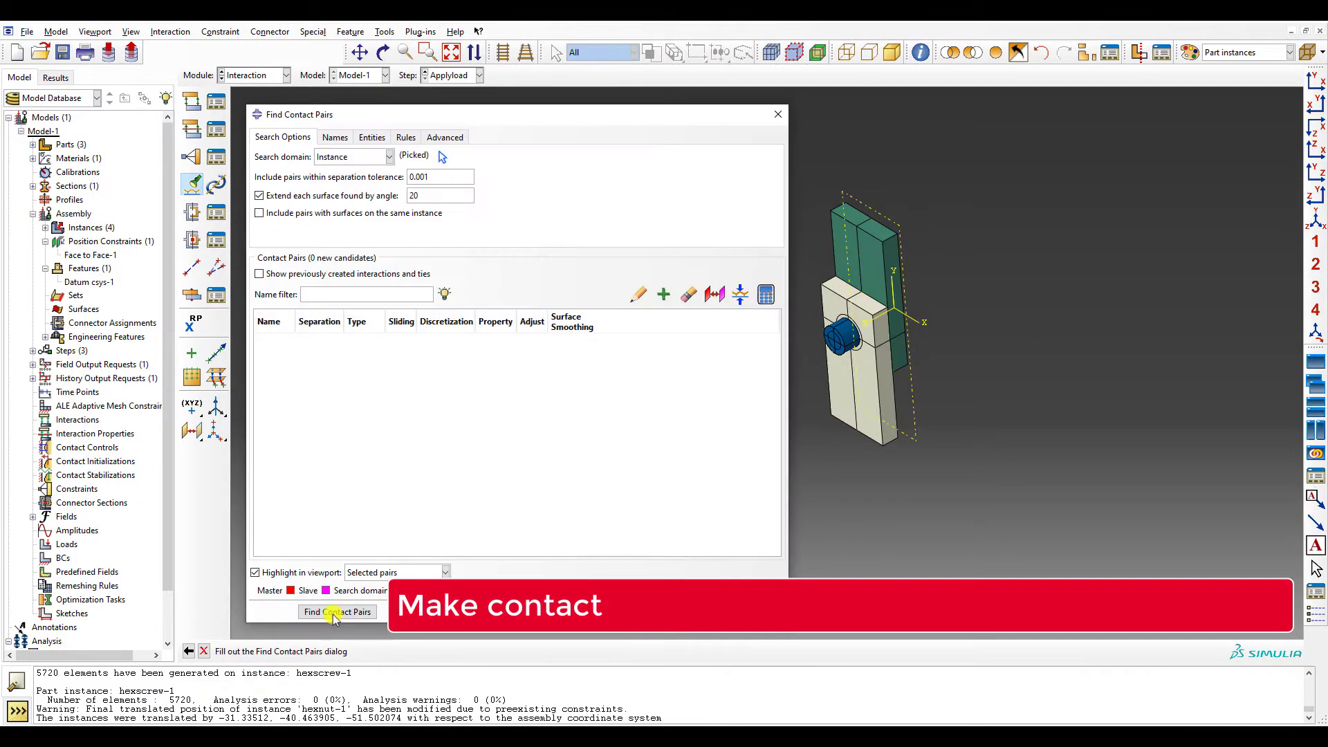
click(333, 611)
- Check the contact pairs in the side view, select the property of all pairs, and create a Contact interaction property for them
scroll(949, 353, up, 3)
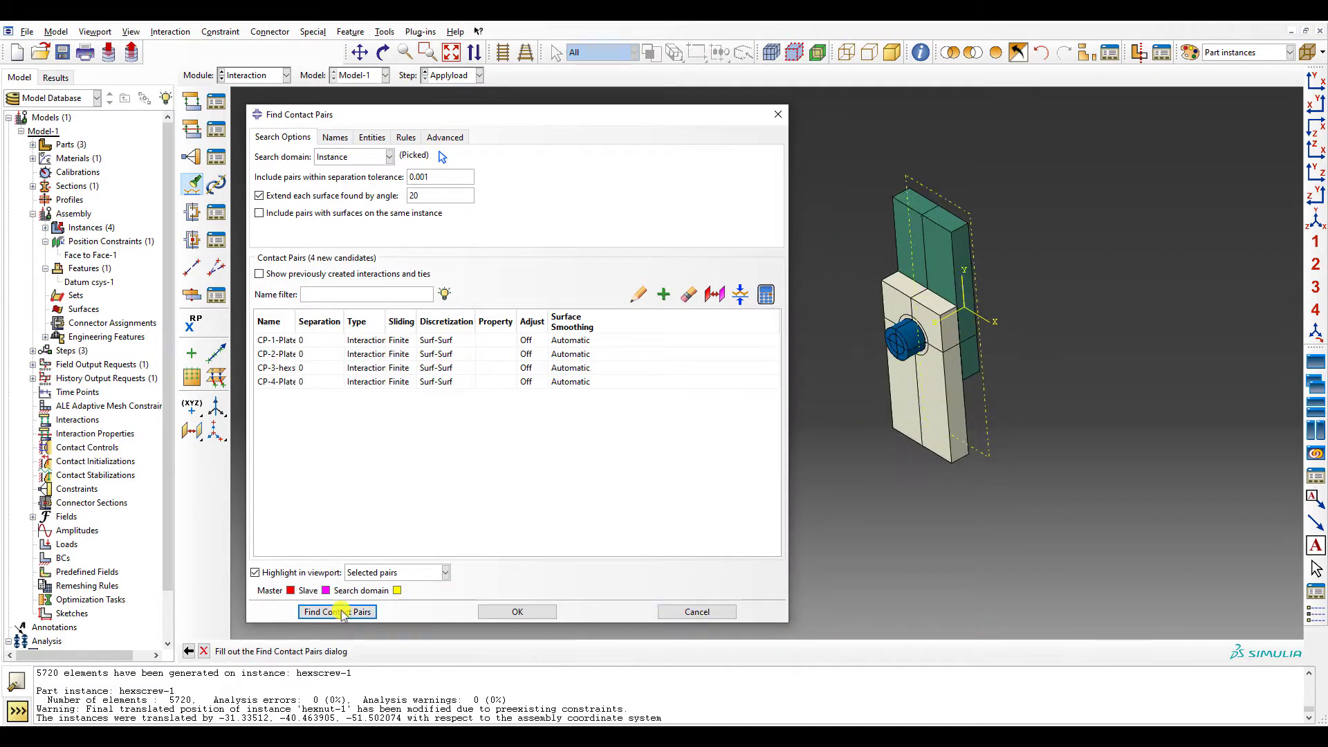
click(1315, 195)
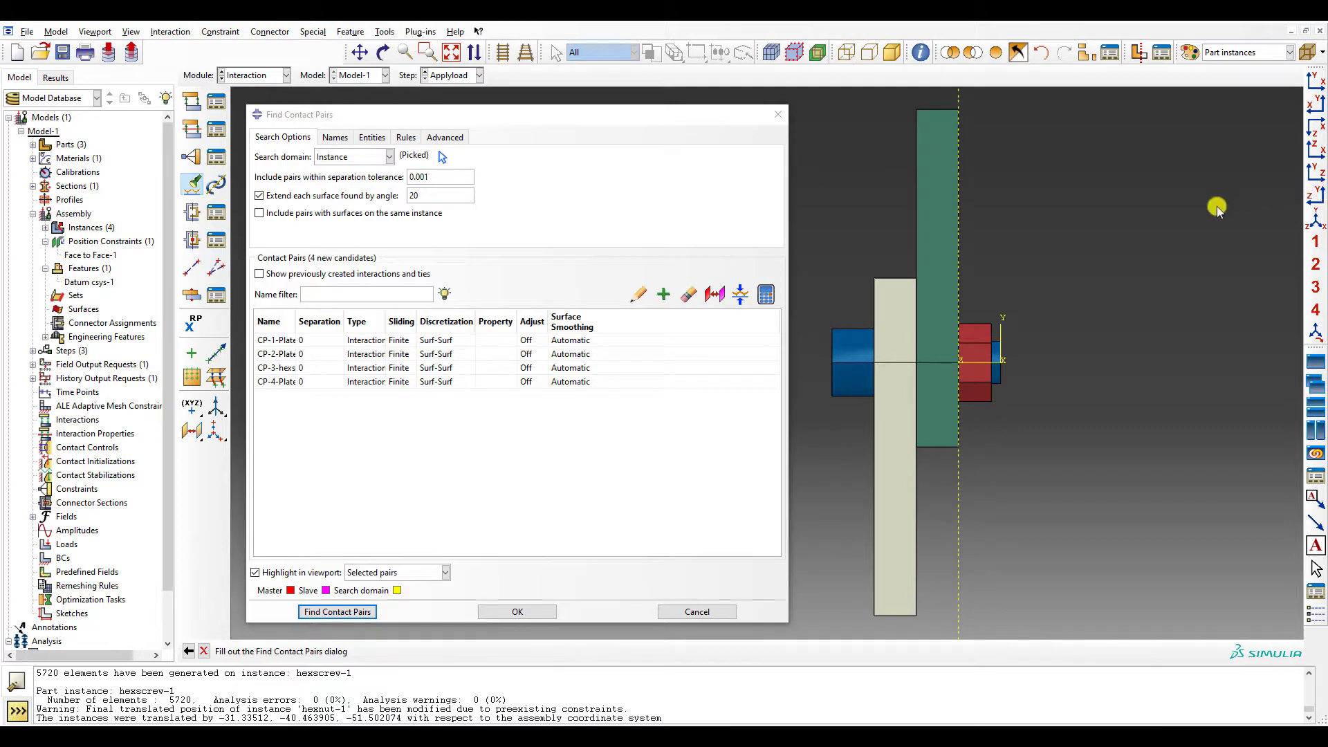
click(373, 340)
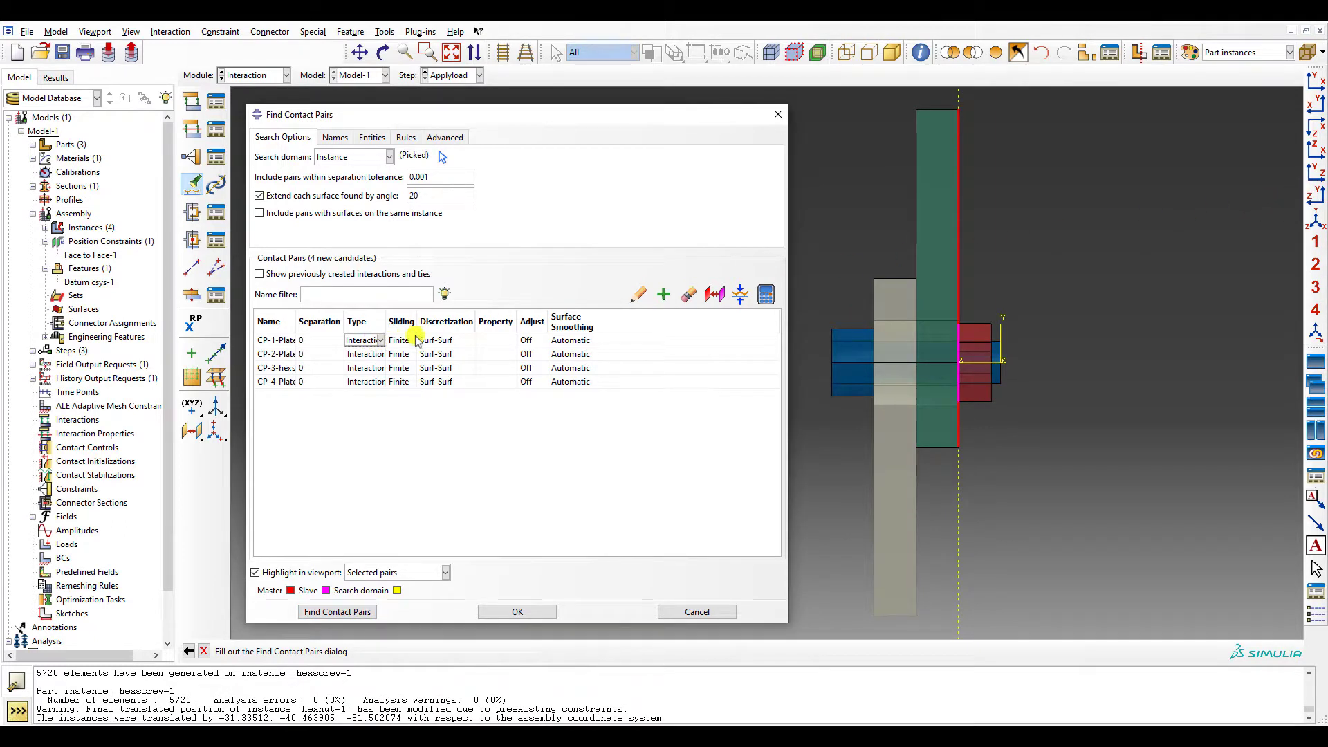
double_click(495, 323)
click(497, 513)
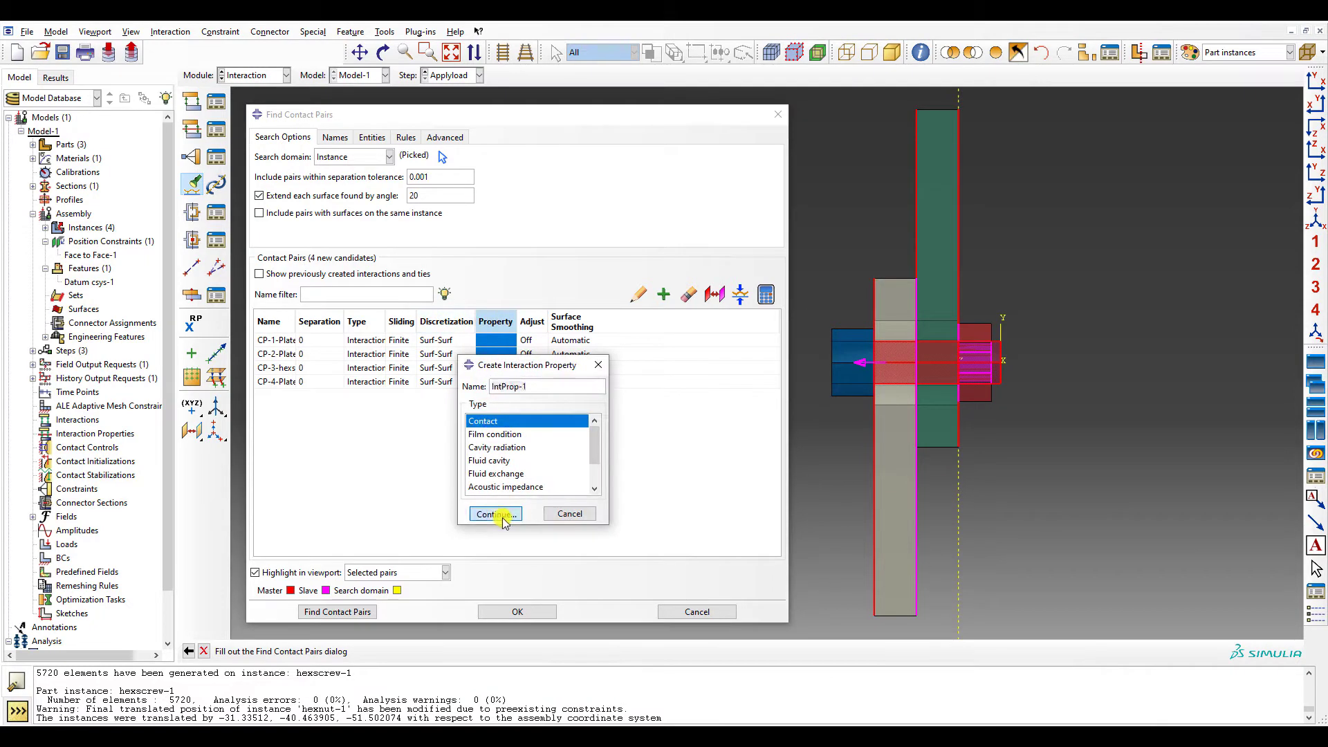
- Add mechanical tangential behavior and normal behavior to the contact property
click(626, 235)
click(637, 249)
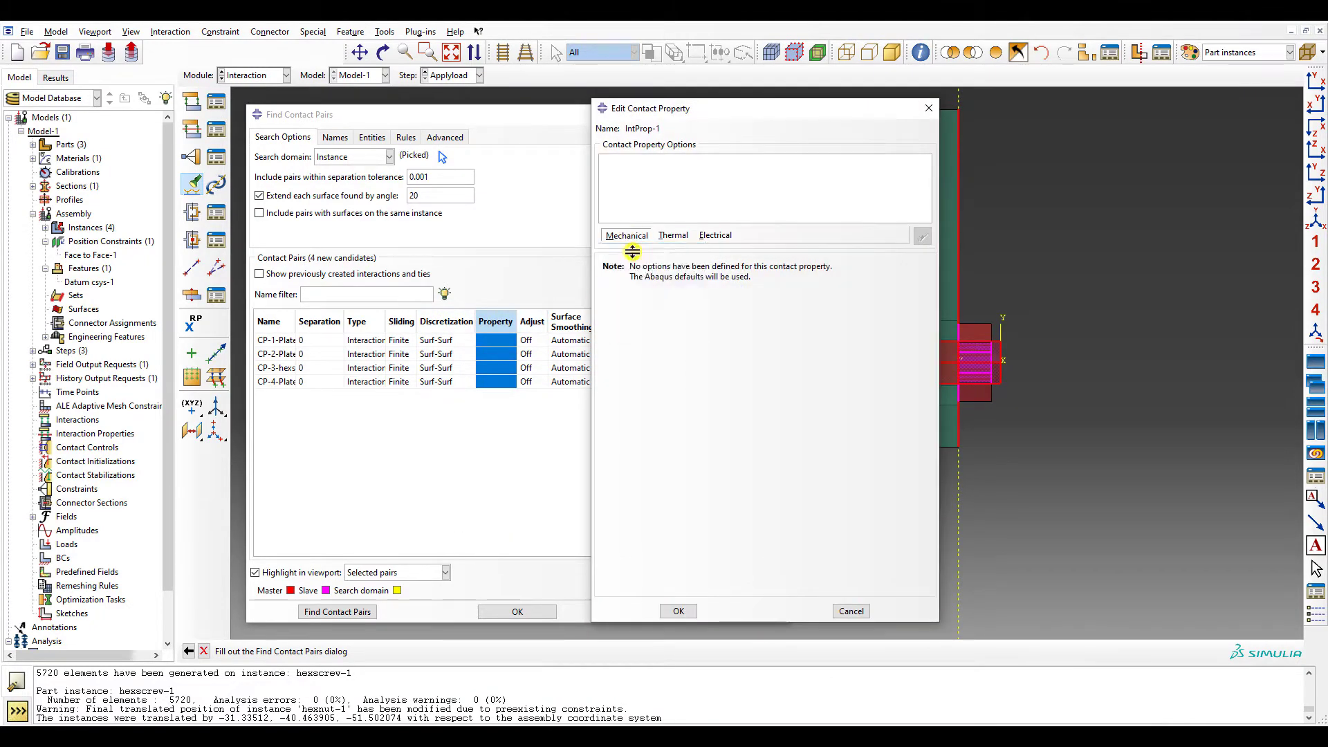
click(626, 235)
click(633, 260)
- Set the tangential behavior to the Penalty friction formulation with a coefficient of 0.2 and accept the contact property
click(628, 163)
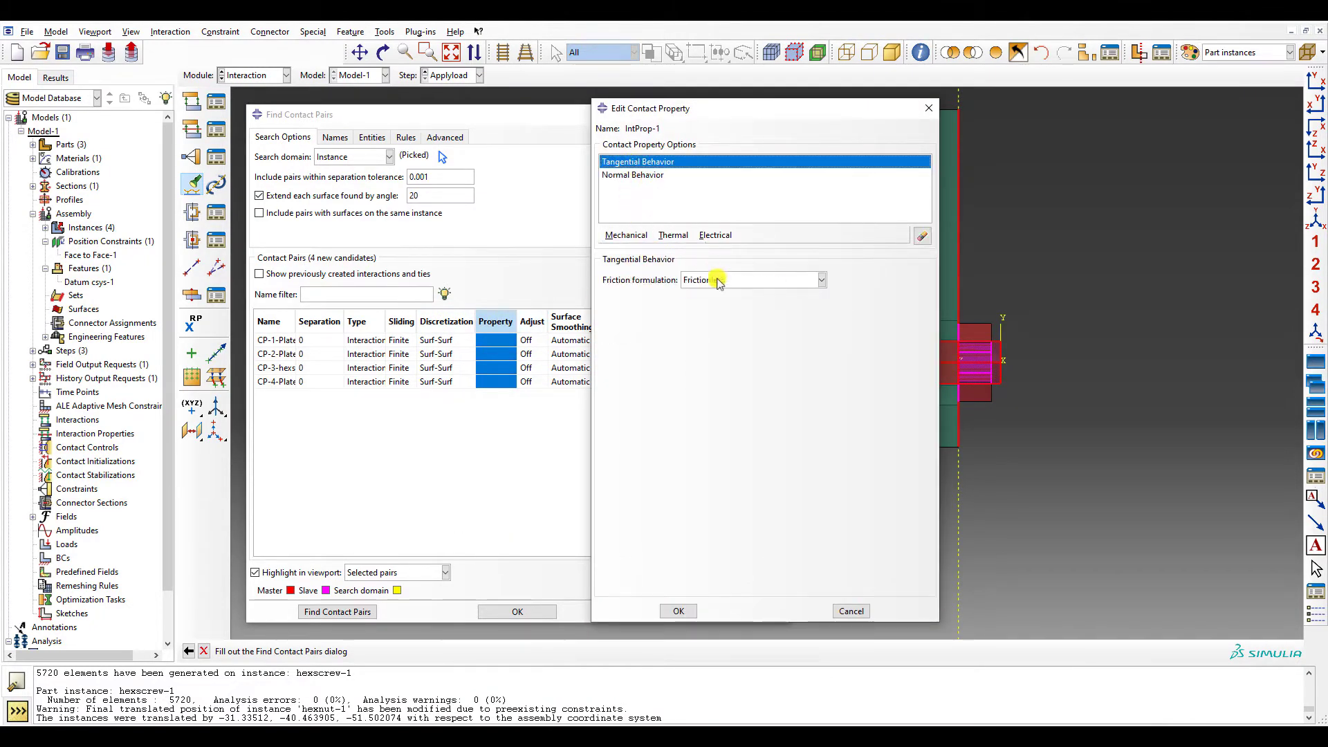
click(719, 280)
click(719, 309)
click(641, 424)
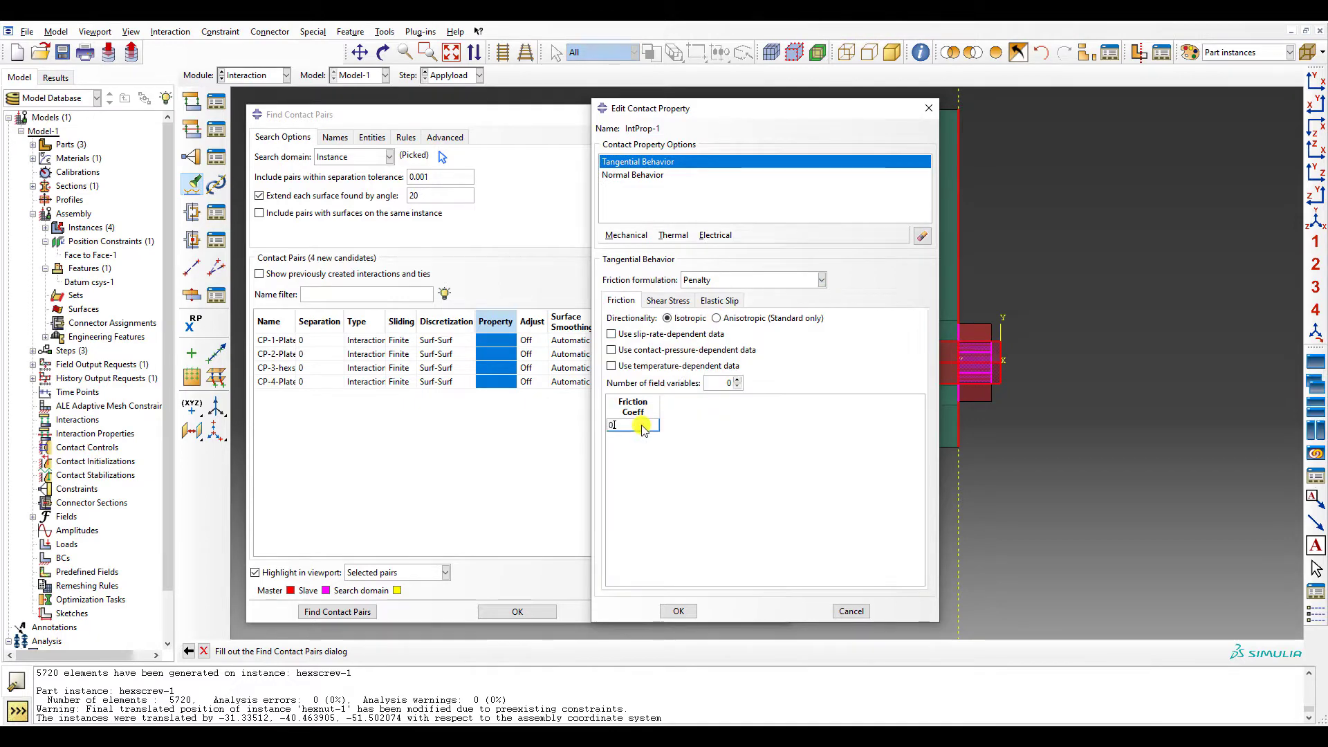
text(0.2)
click(677, 611)
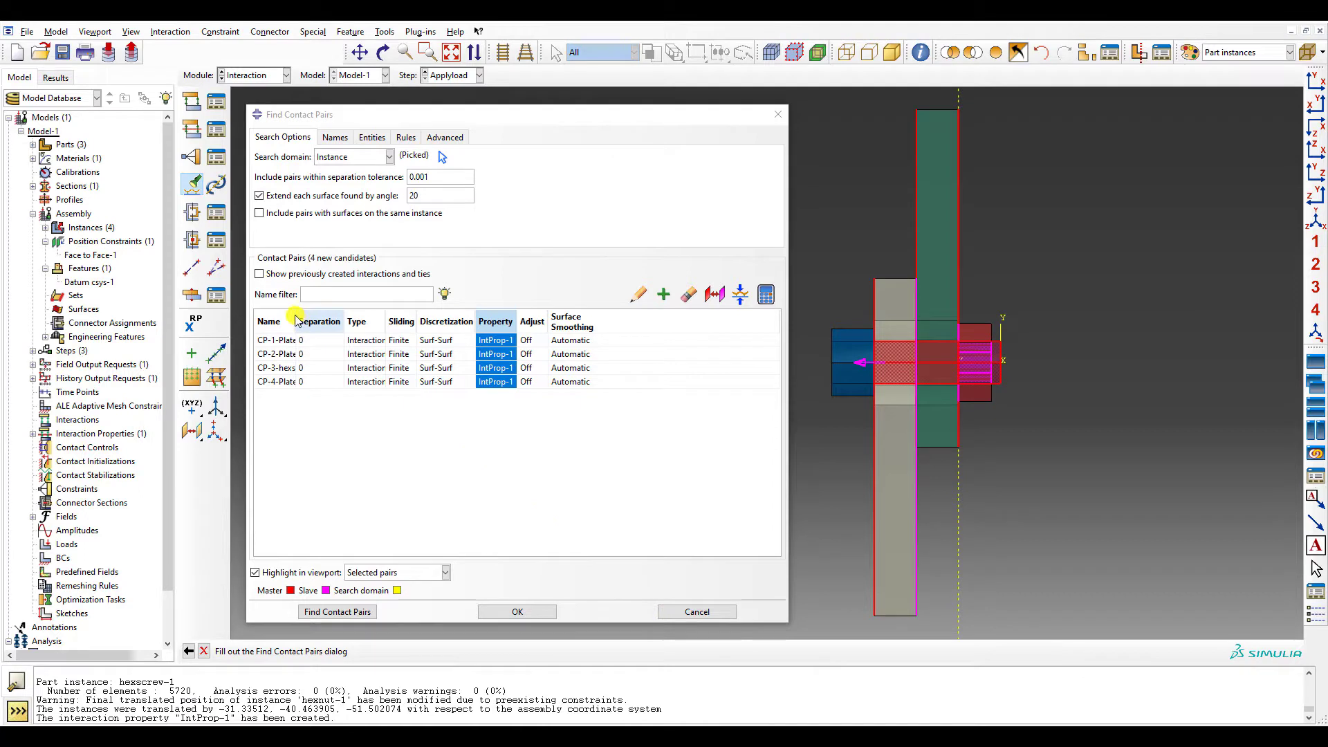
- Widen the contact pair names and inspect the highlighted surfaces of pairs CP-1, CP-2 and CP-3 on the assembly
drag(295, 315, 403, 324)
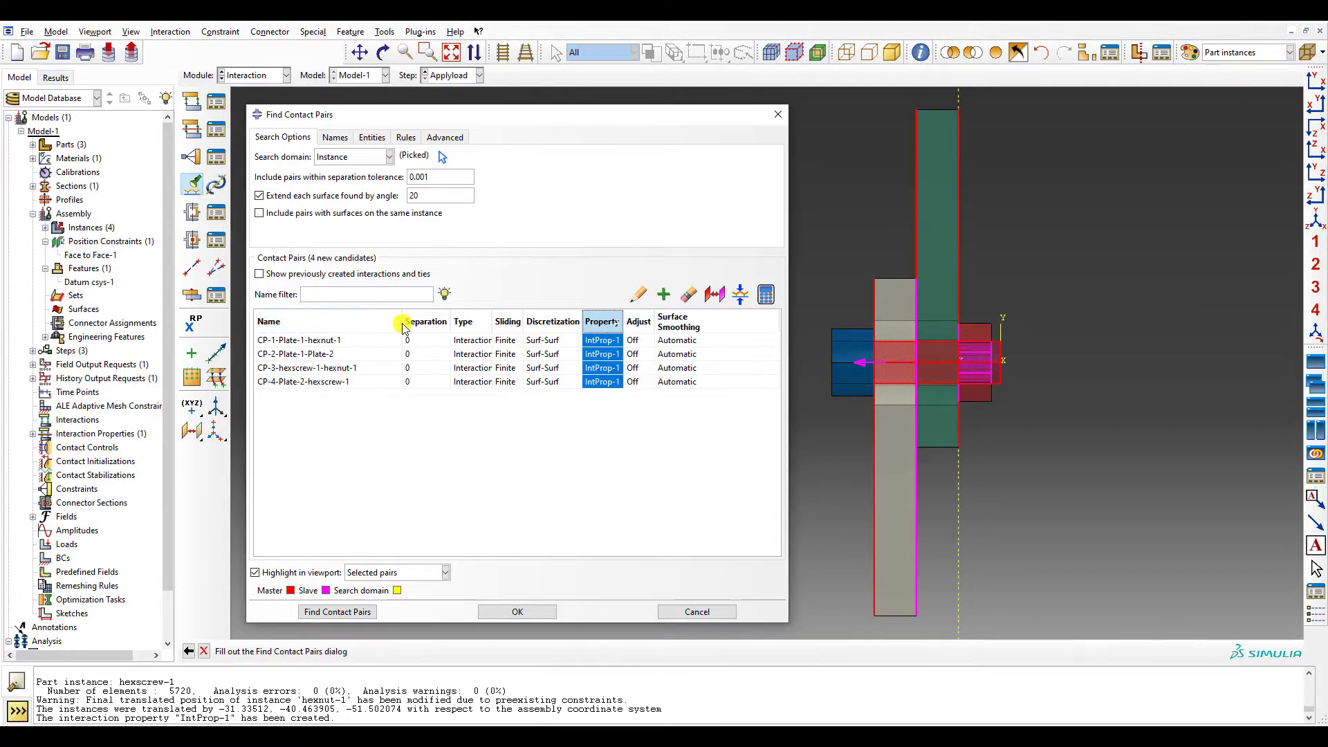
click(424, 339)
click(427, 355)
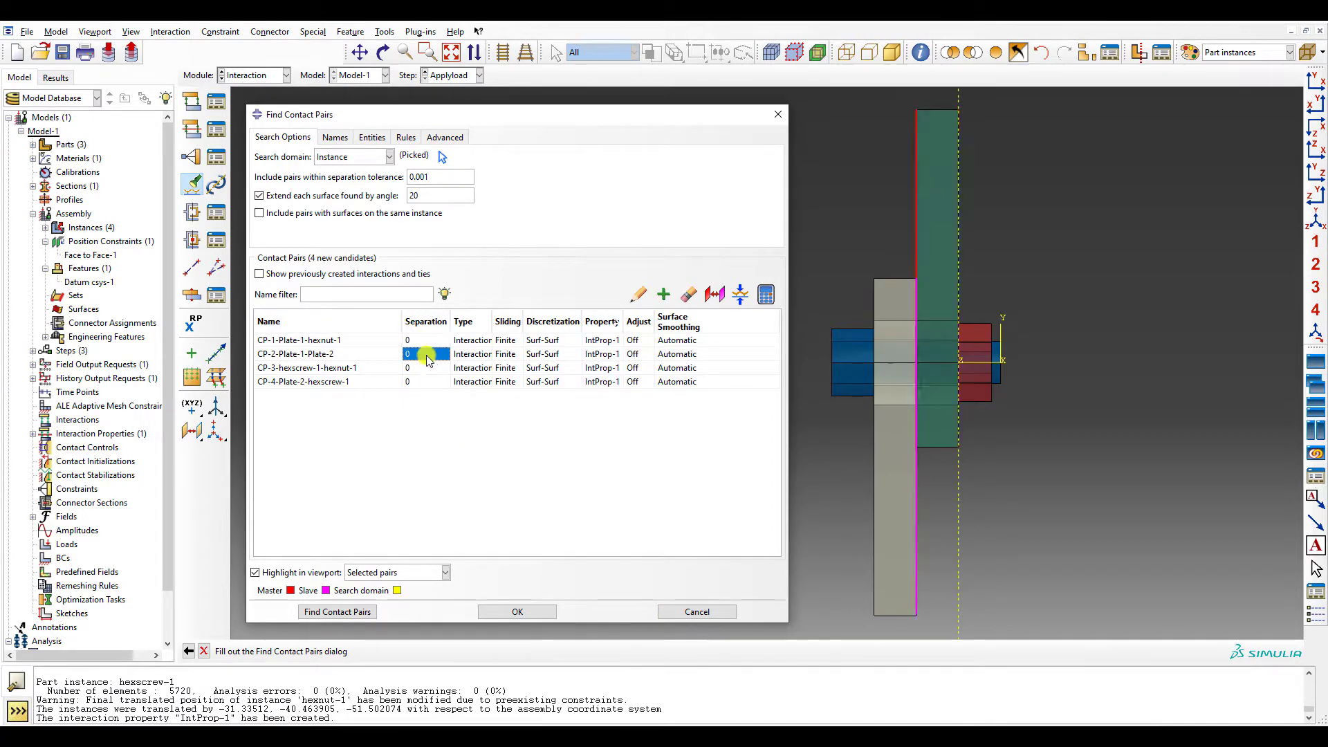
ctrl+alt+drag(788, 388, 872, 465)
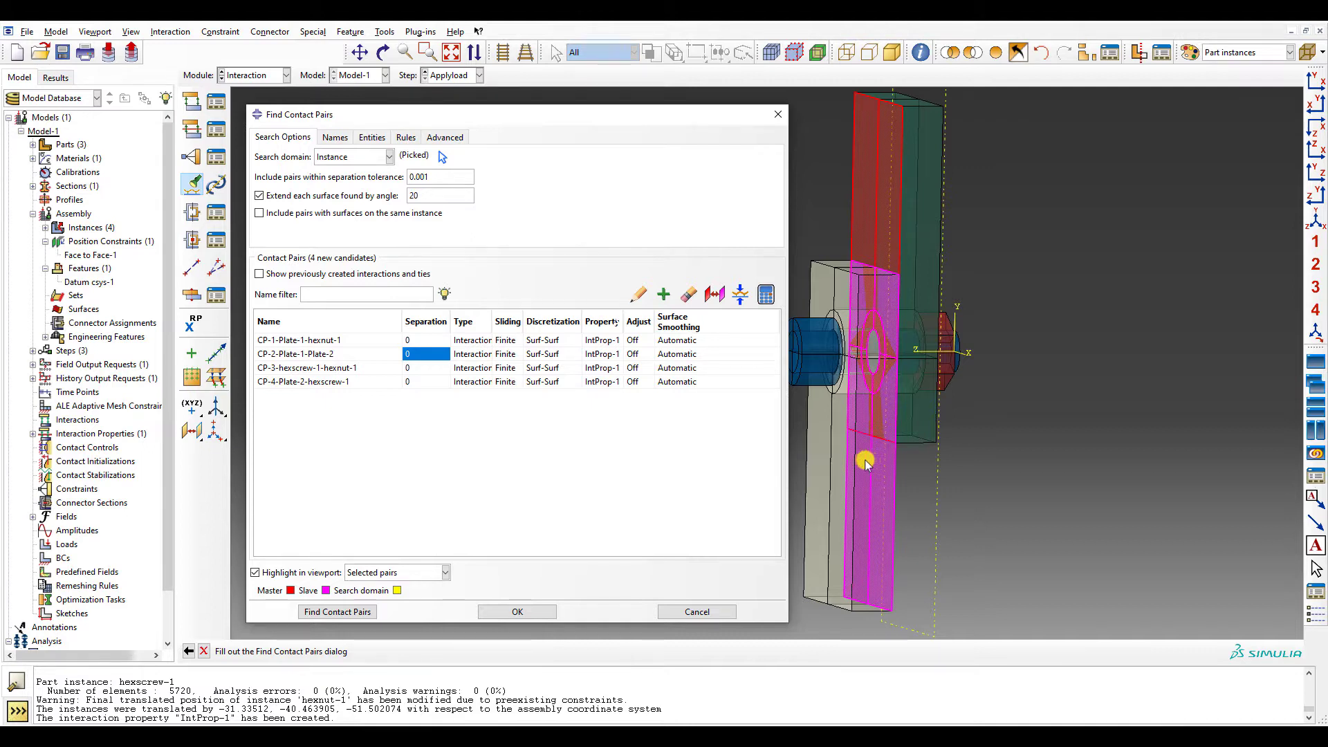
click(420, 369)
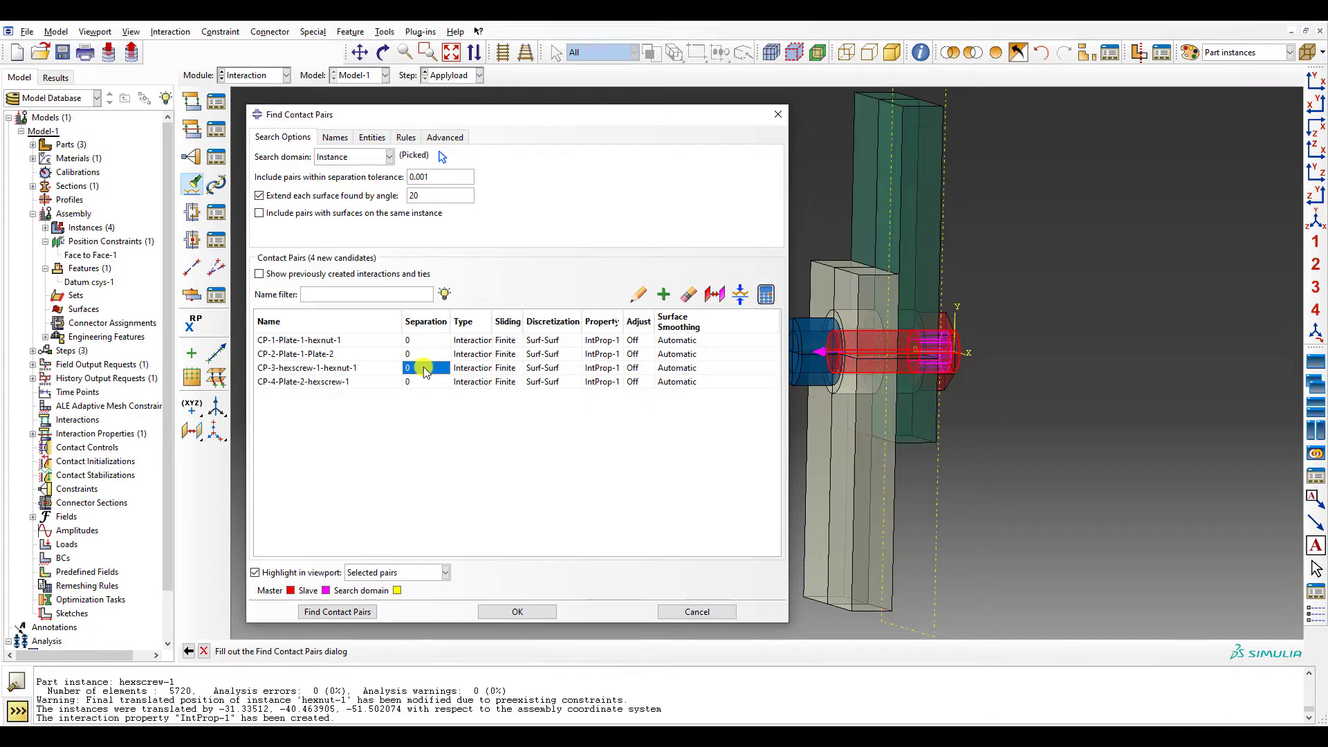
ctrl+alt+drag(747, 367, 947, 368)
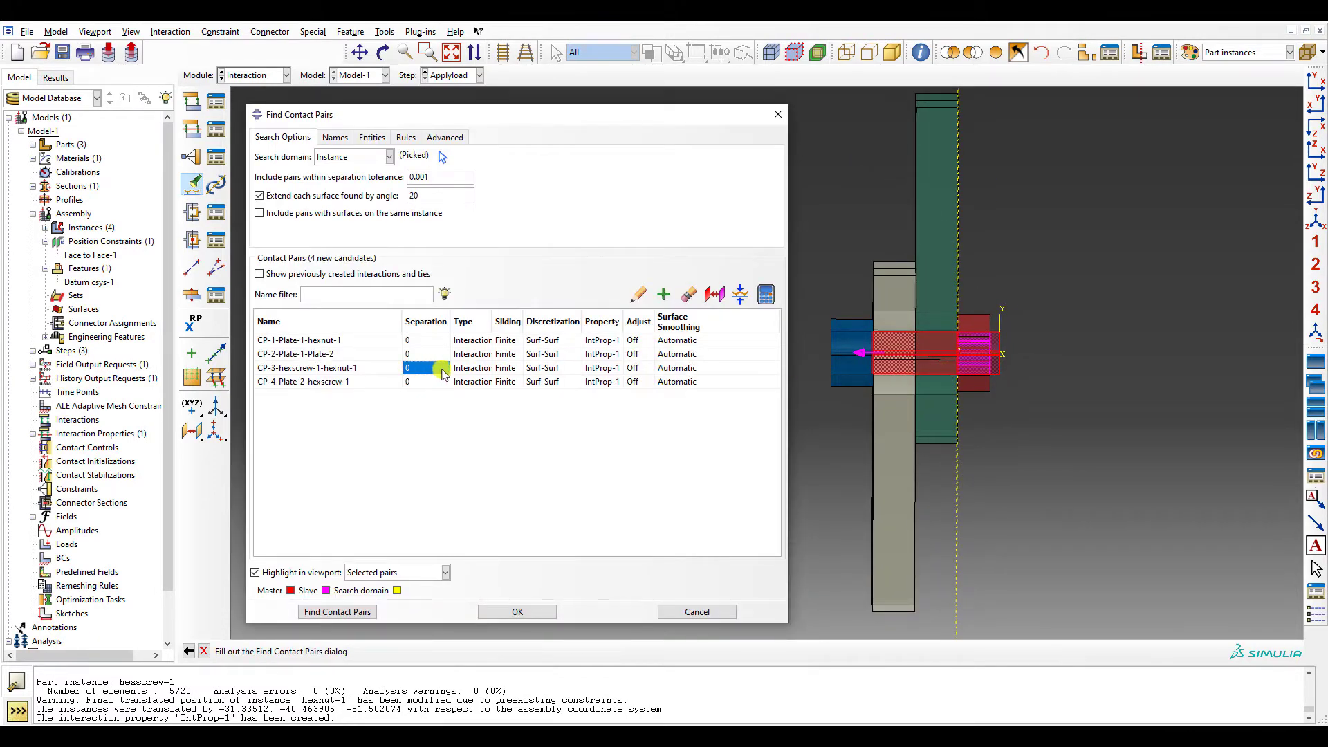
- Try the Tie type on contact pair CP-3-hexscrew-1-hexnut-1 and return it to Interaction
click(470, 368)
click(474, 401)
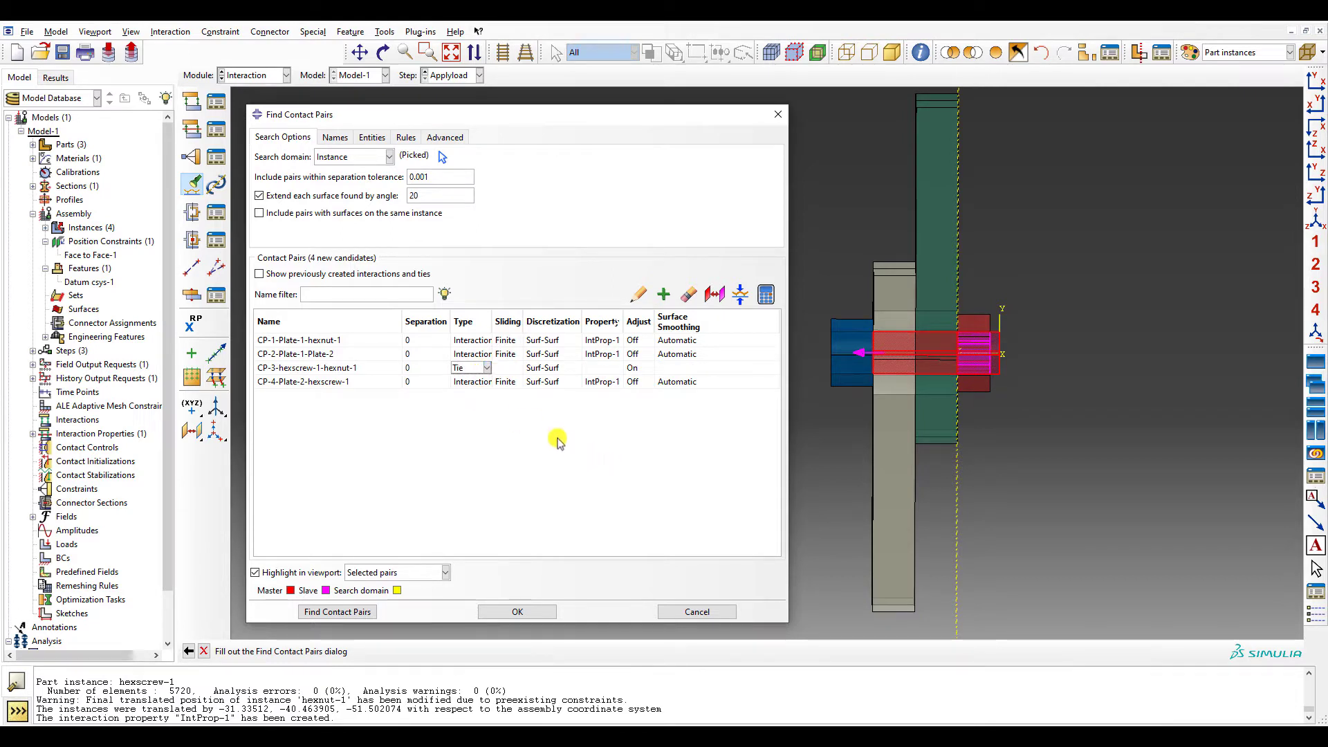
click(482, 368)
click(466, 379)
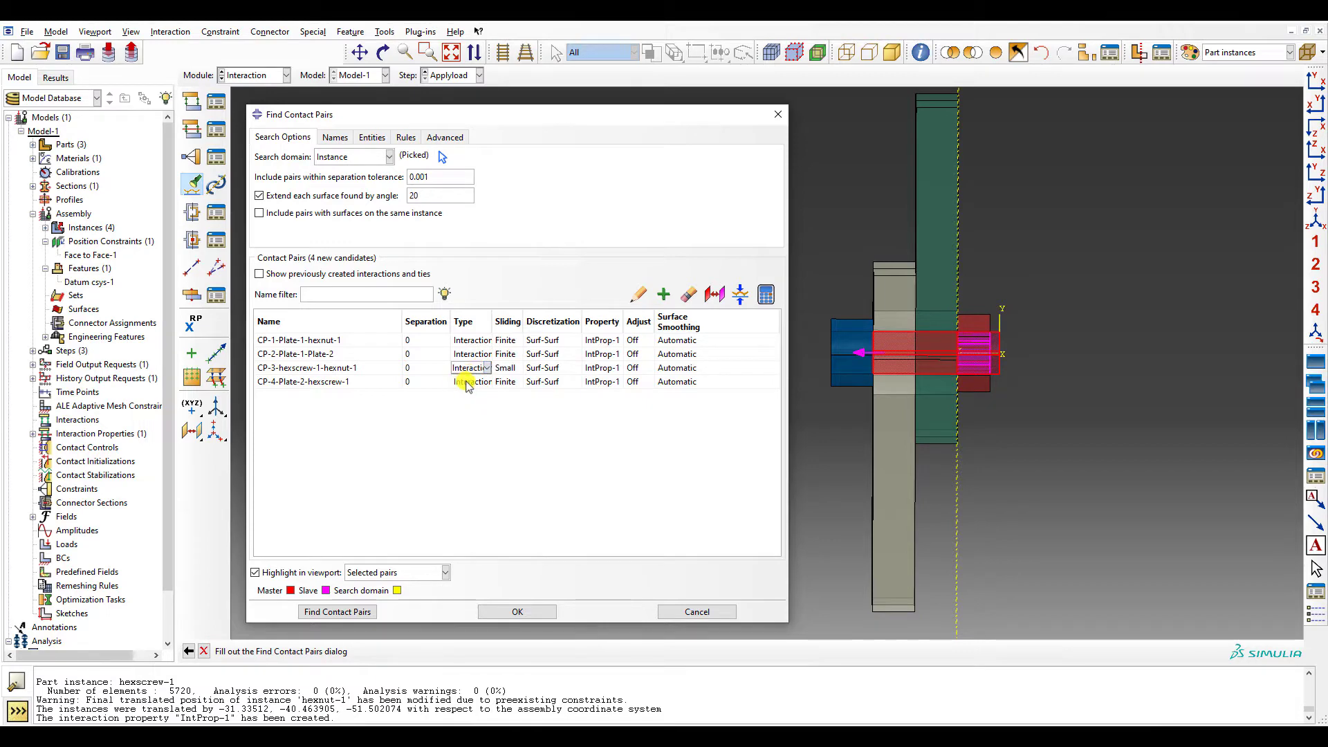
- Set small sliding for all four contact pairs, sort them by name and create the interactions
click(469, 382)
ctrl+alt+drag(795, 400, 898, 397)
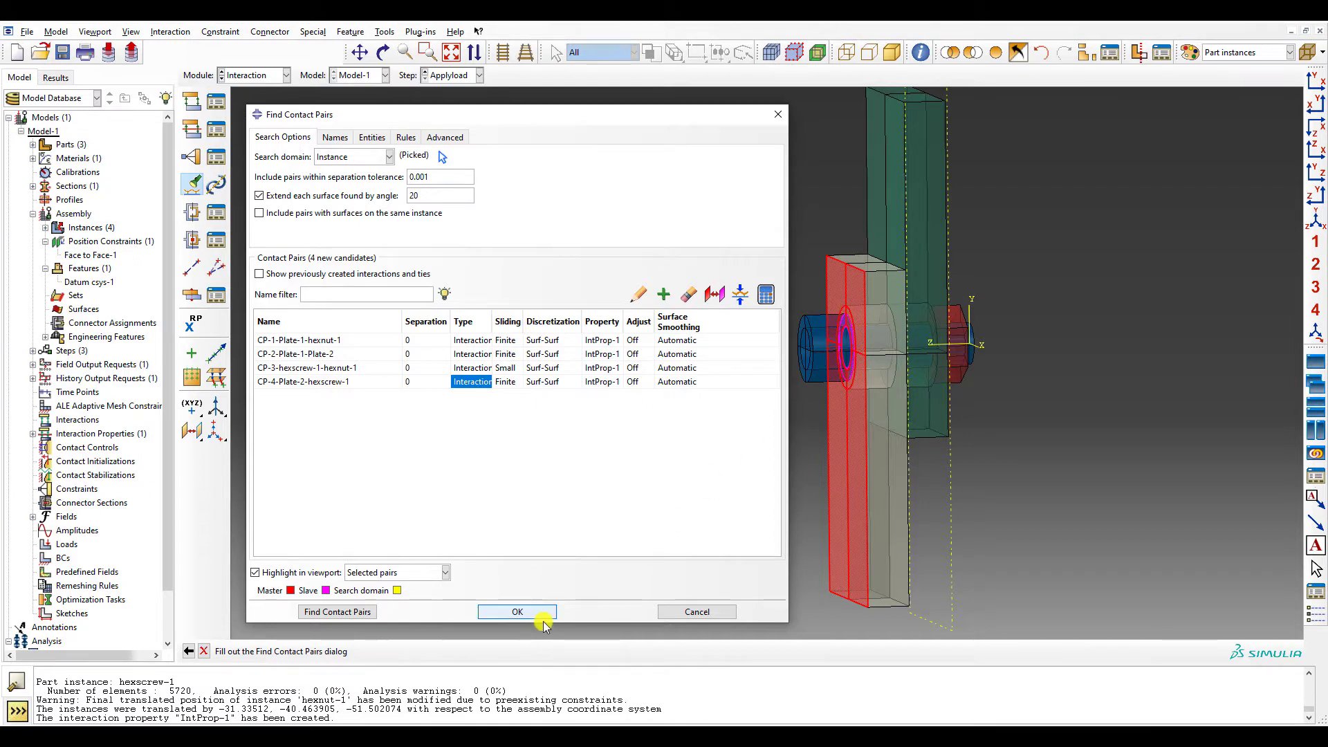
click(500, 321)
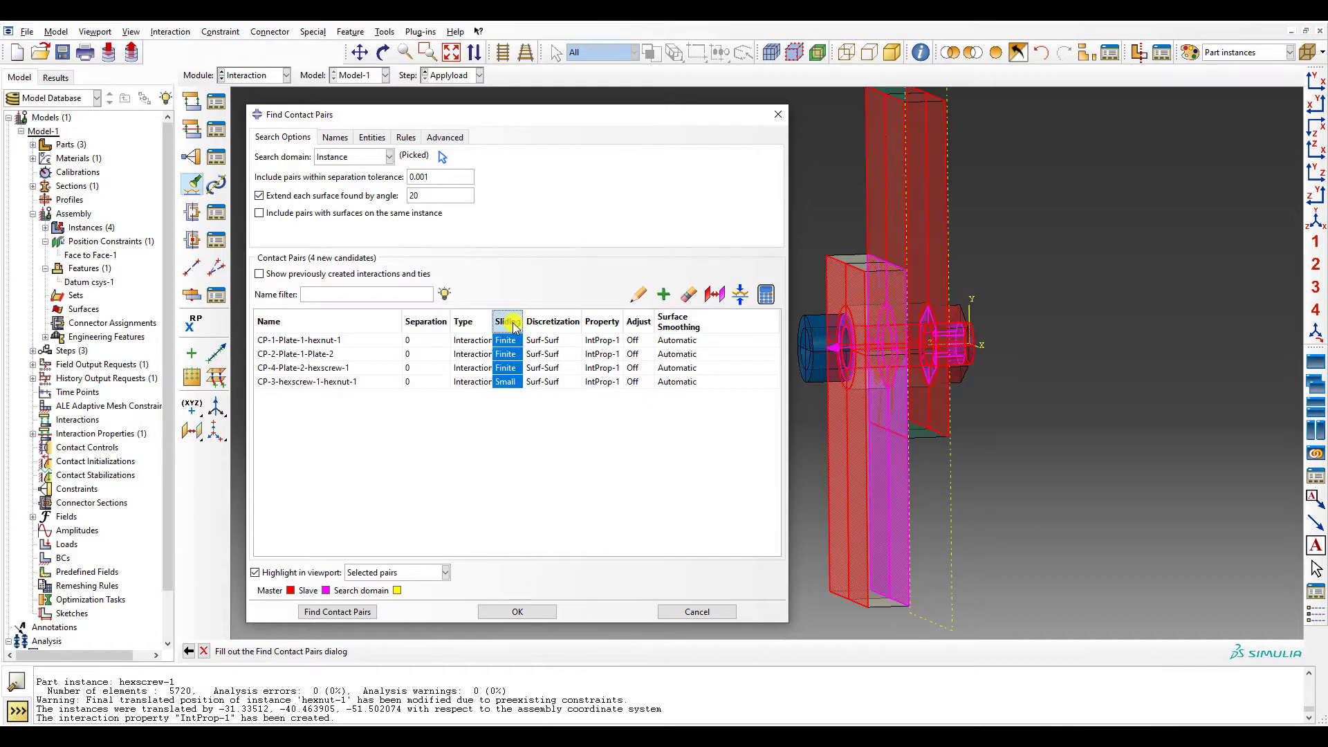
click(501, 322)
click(94, 181)
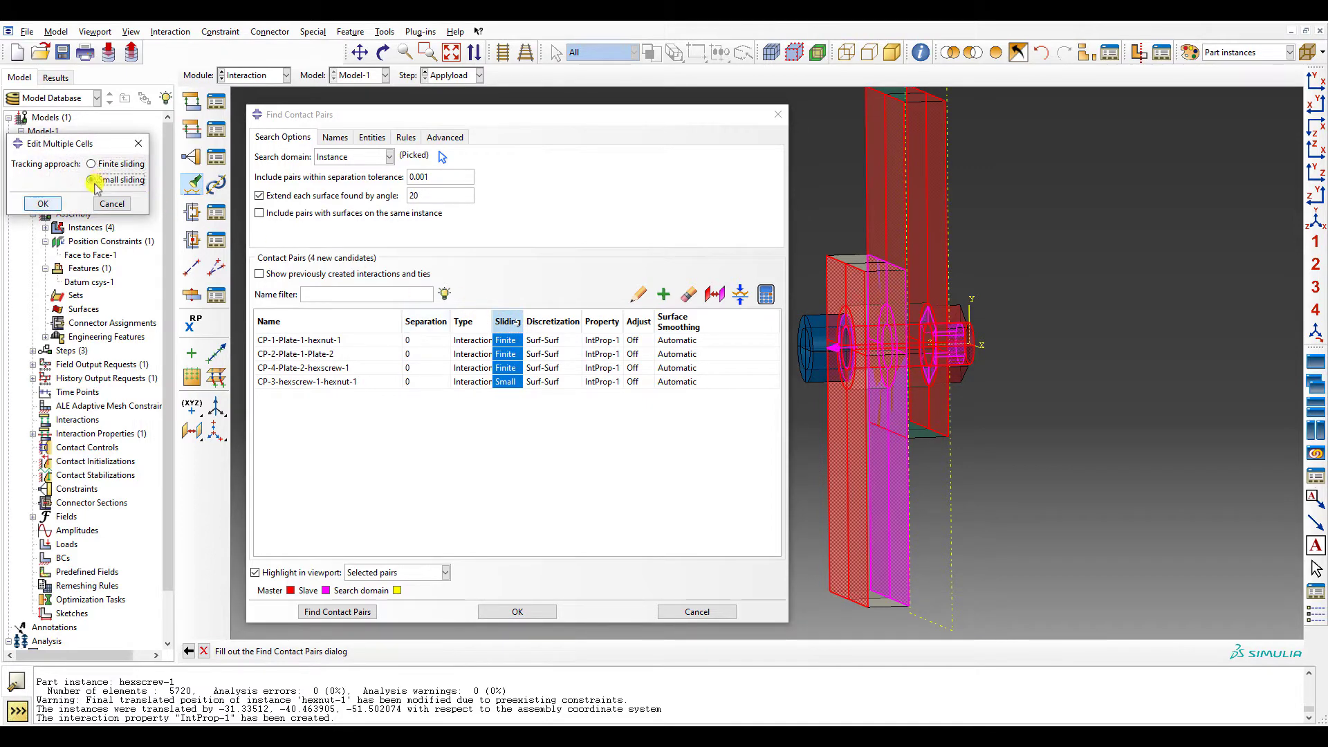
click(50, 204)
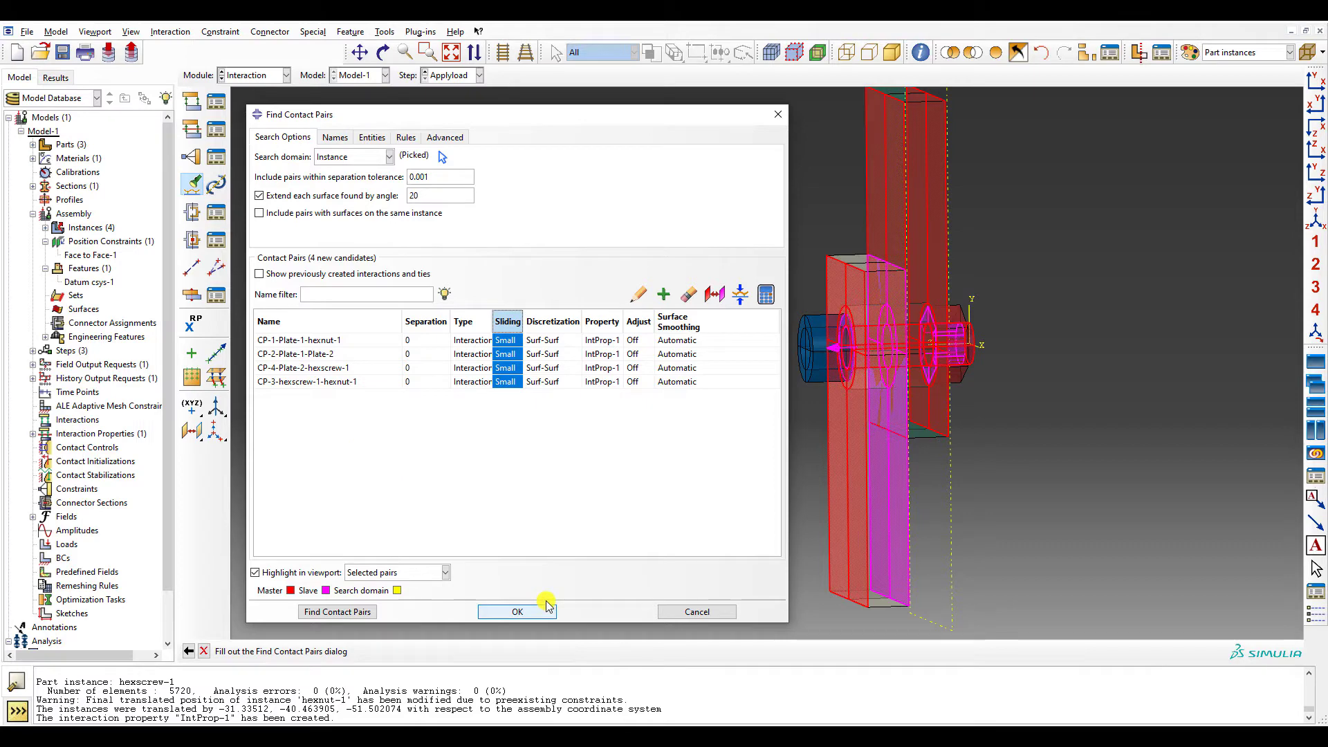
click(325, 322)
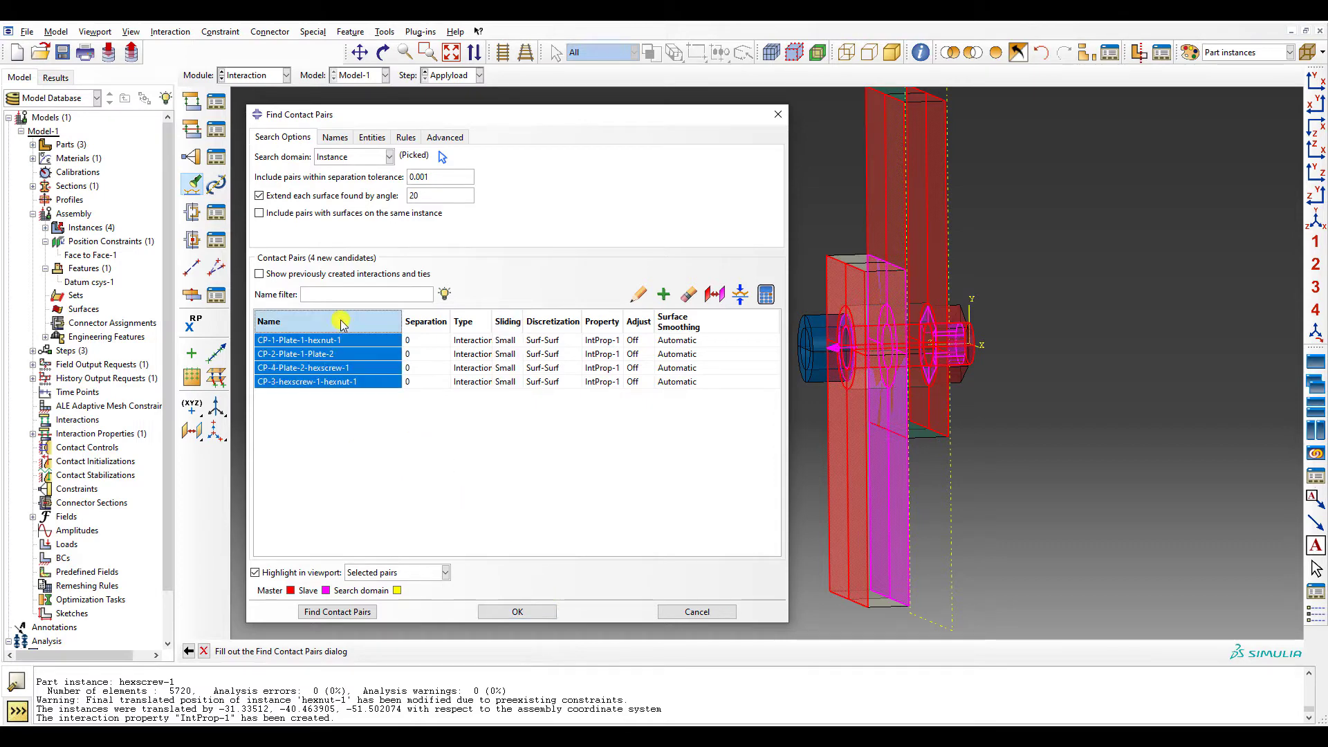
click(525, 611)
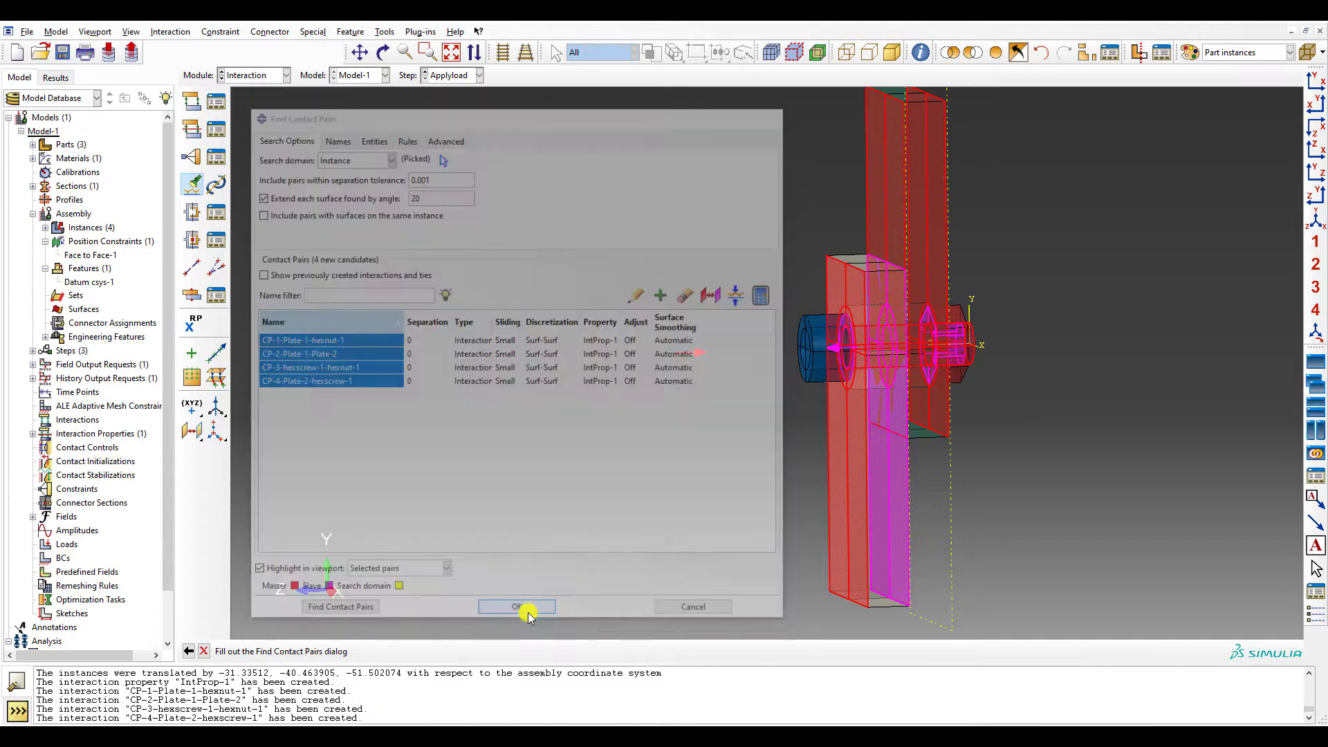
- In the Mesh module, partition the lower cells of Plate-2 by extending the lower end face of Plate-1, accepting the mesh deletion
click(257, 75)
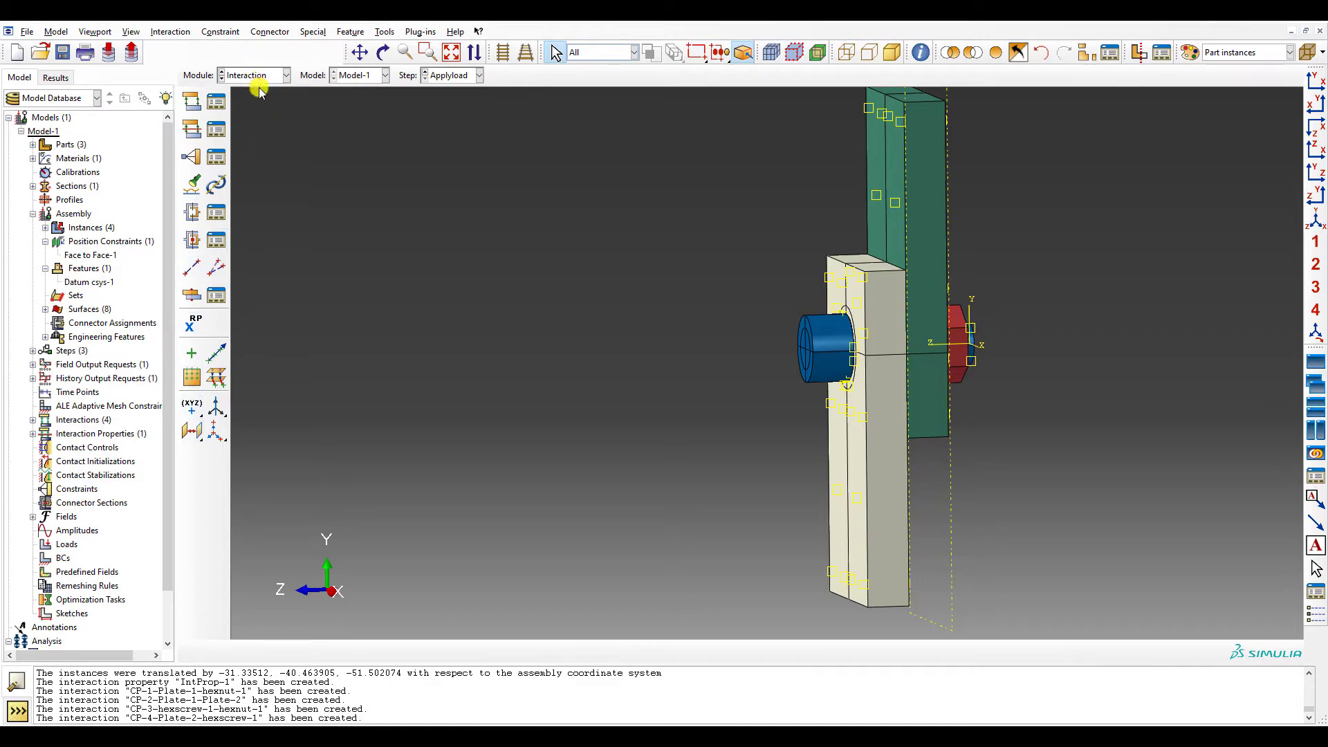
click(257, 76)
click(251, 166)
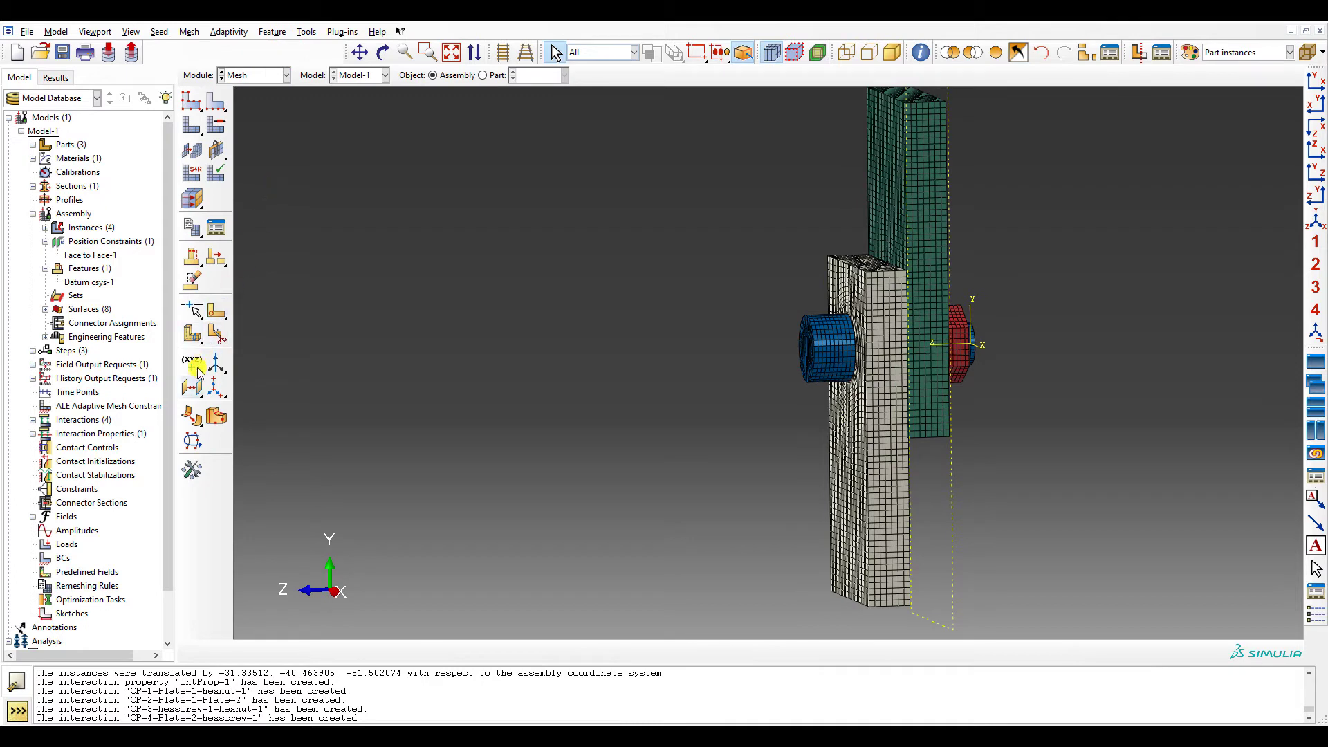
click(192, 337)
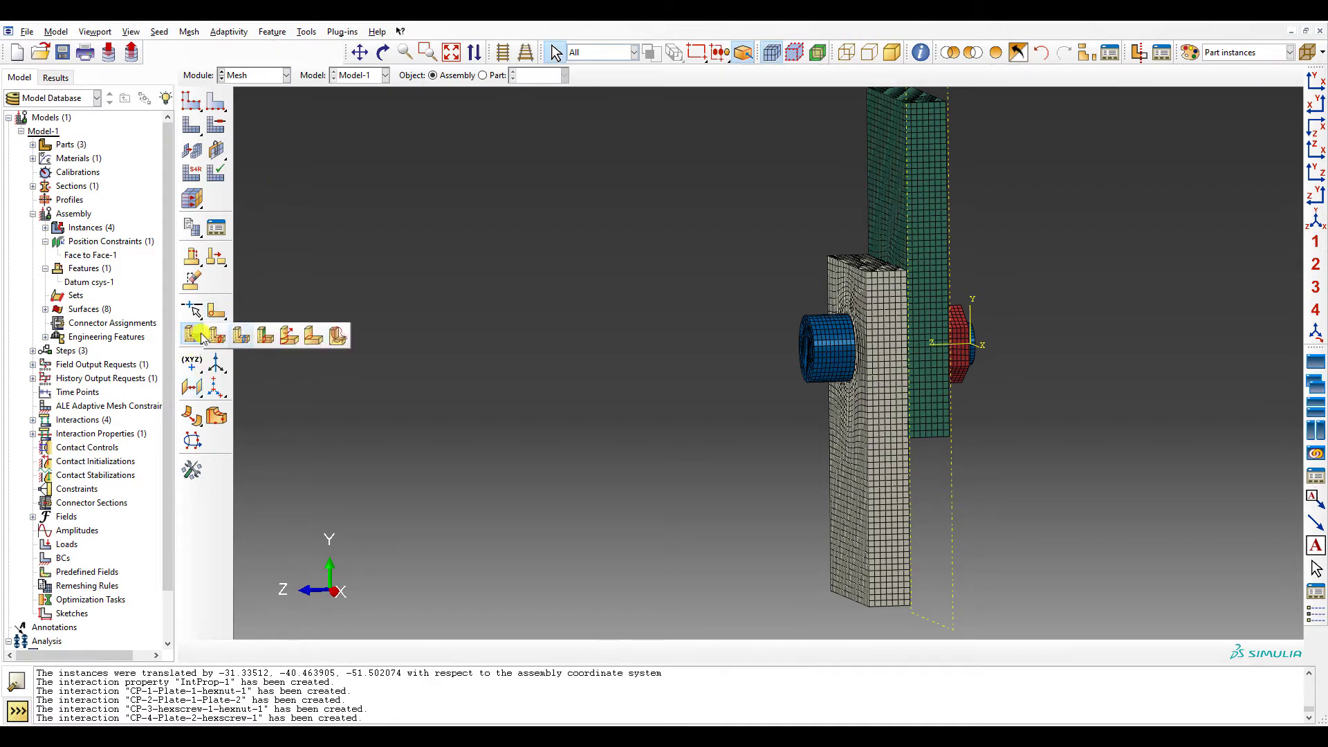
click(265, 339)
drag(681, 516, 1096, 583)
click(323, 652)
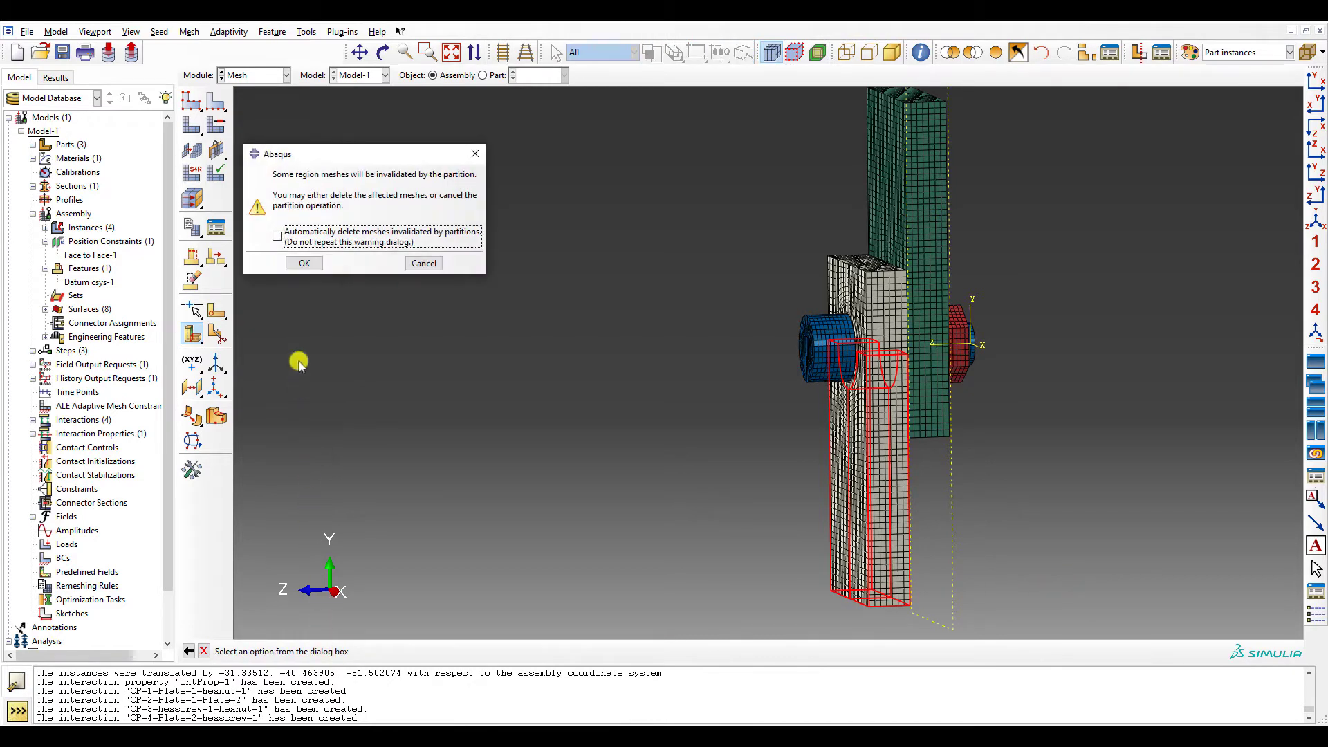
click(297, 266)
ctrl+alt+drag(326, 267, 1010, 359)
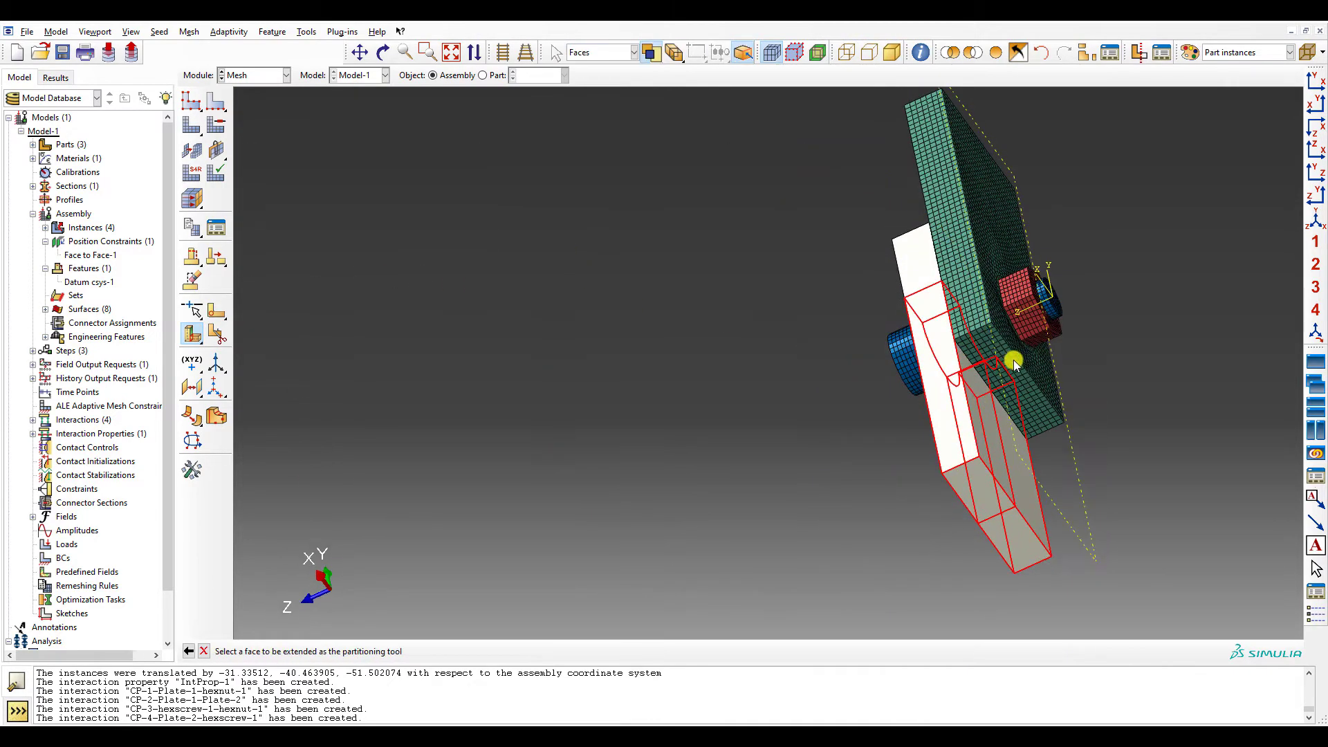
click(1010, 359)
click(361, 650)
- Partition the upper cells of Plate-1 by extending the upper end face of Plate-2, accepting the mesh deletion
ctrl+alt+drag(394, 601, 626, 184)
drag(646, 137, 942, 243)
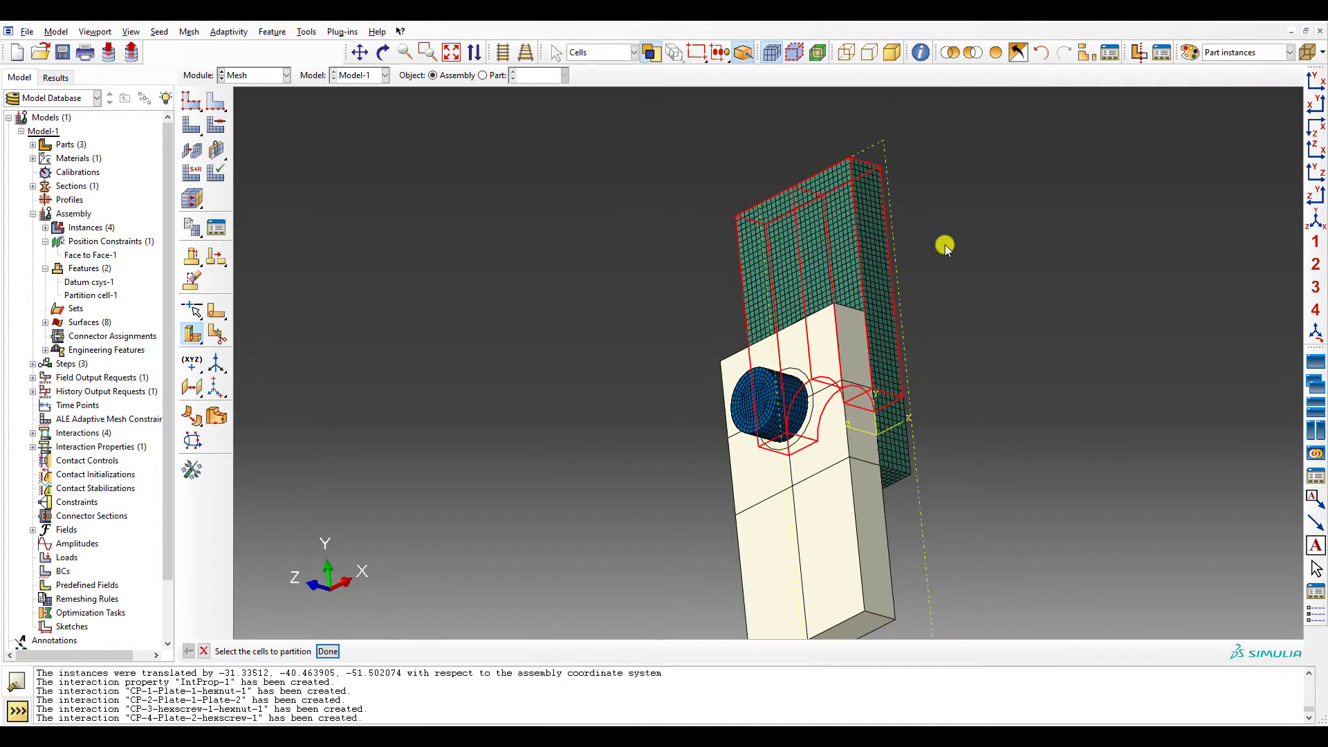
click(332, 652)
ctrl+alt+drag(335, 646, 318, 434)
click(305, 263)
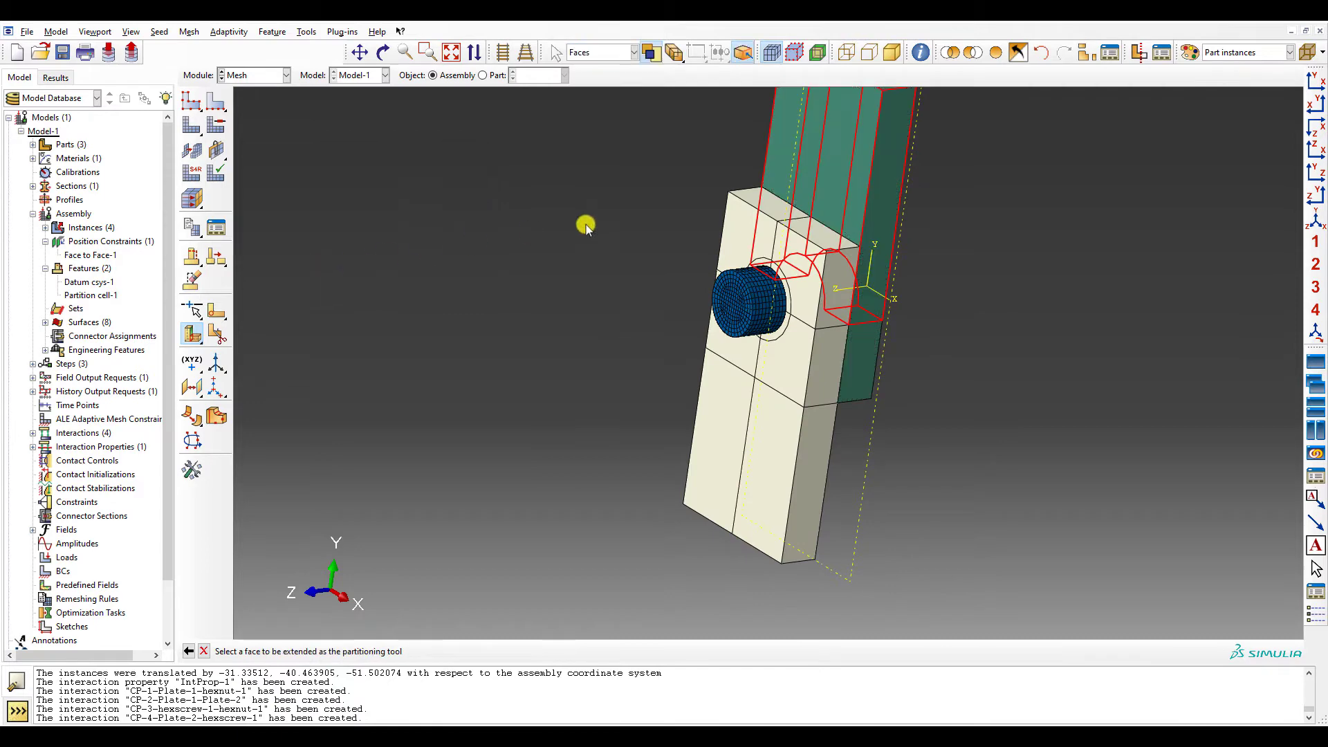
click(753, 201)
click(351, 651)
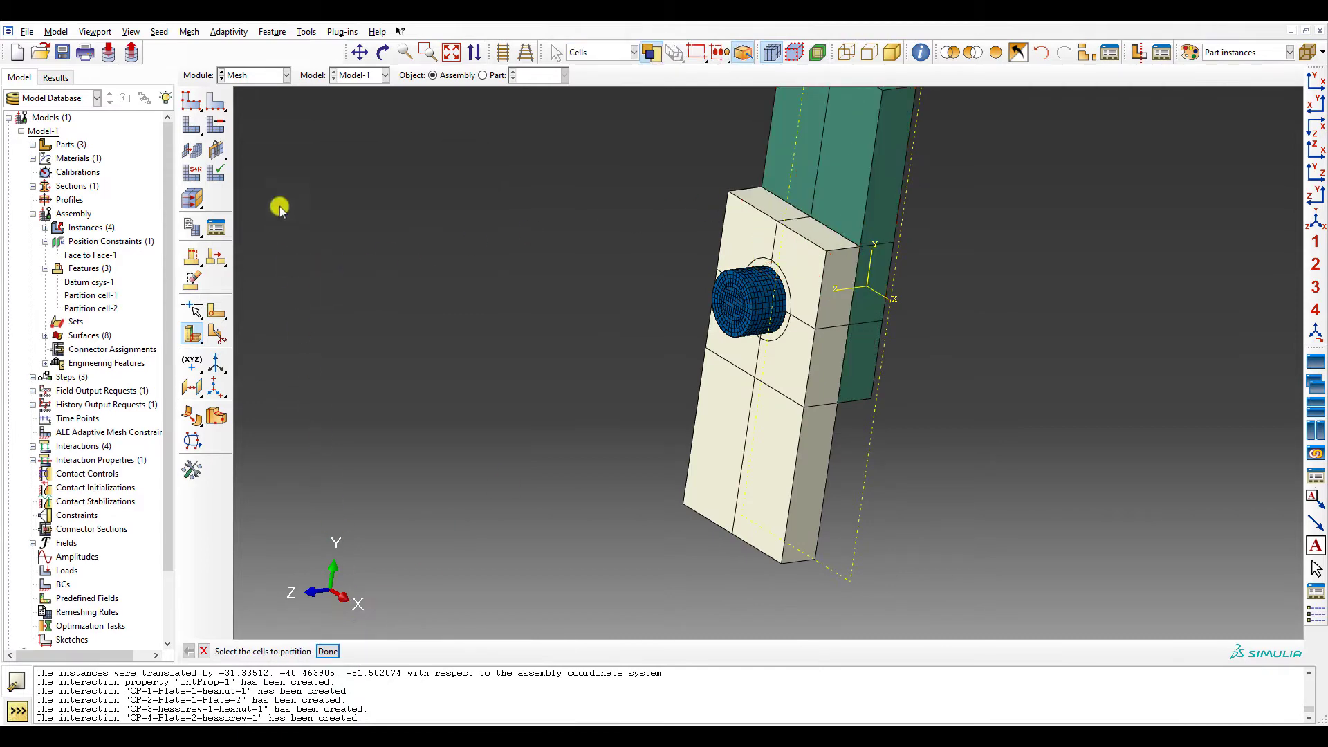
- Regenerate the mesh on both partitioned plate instances
click(192, 124)
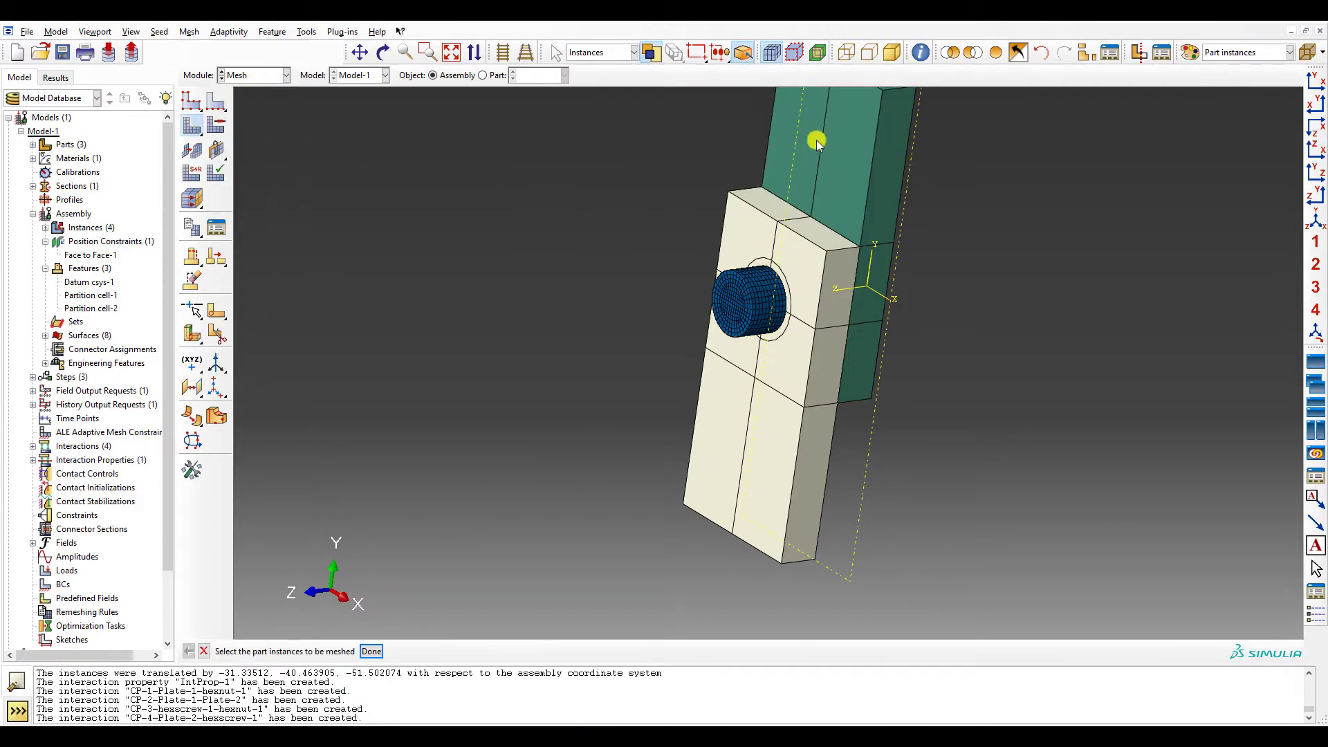
click(816, 141)
shift+click(809, 438)
middle_click(809, 439)
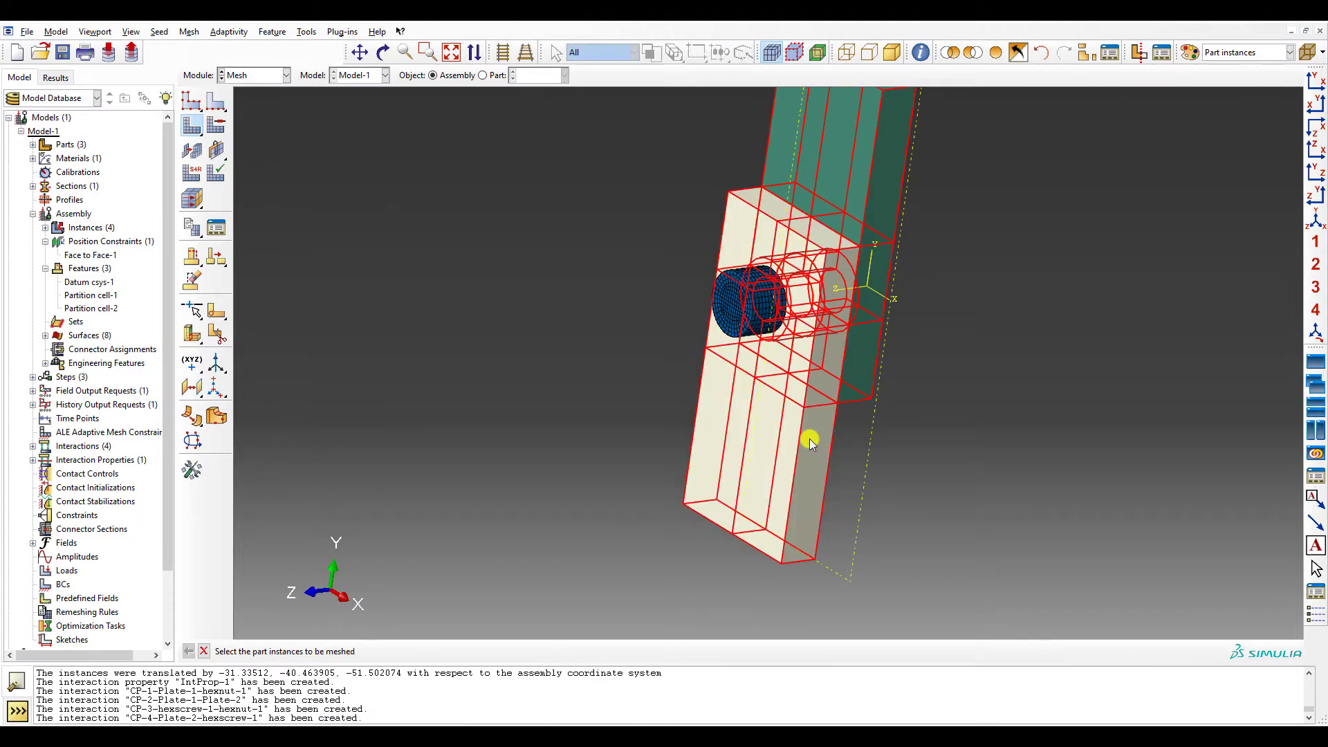
- Edit the surface CP-1-Plate-1 to keep only the four ring faces around the bolt hole under the nut
click(45, 335)
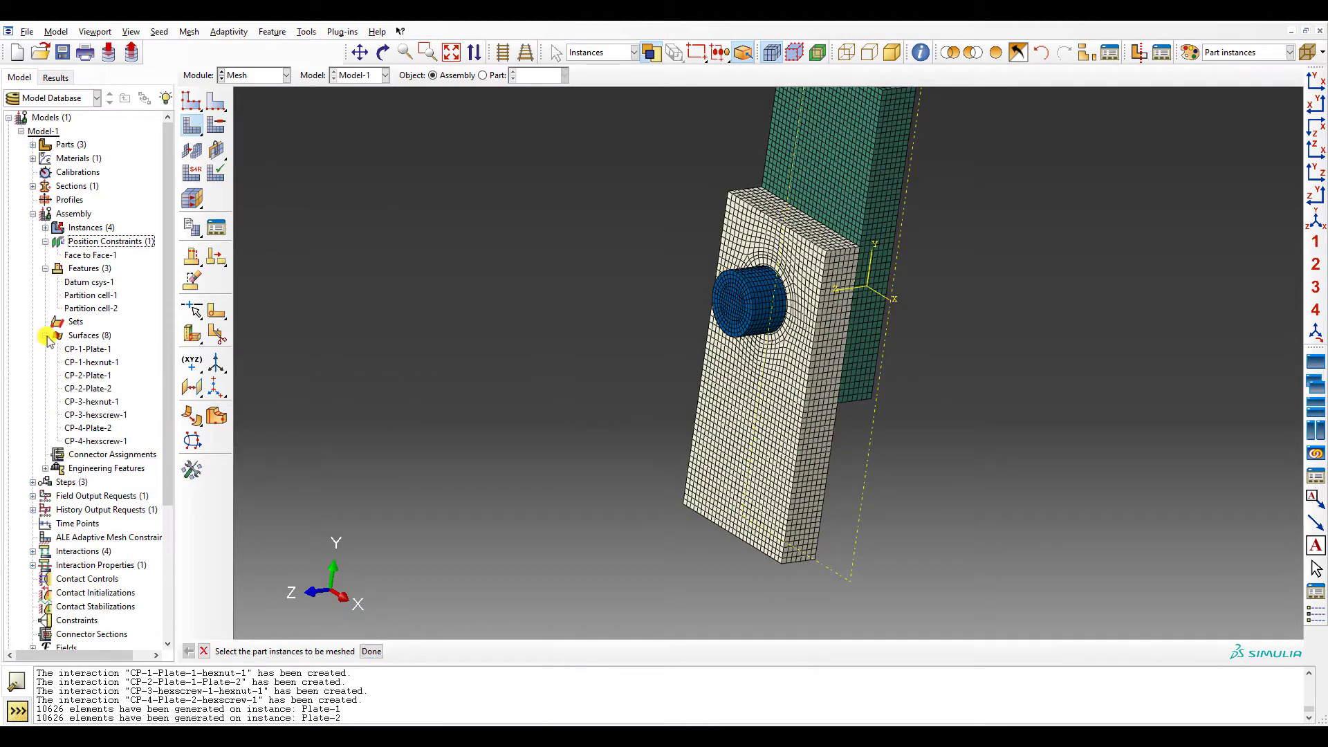
double_click(78, 350)
scroll(779, 255, down, 2)
ctrl+alt+drag(779, 255, 650, 328)
scroll(629, 234, up, 3)
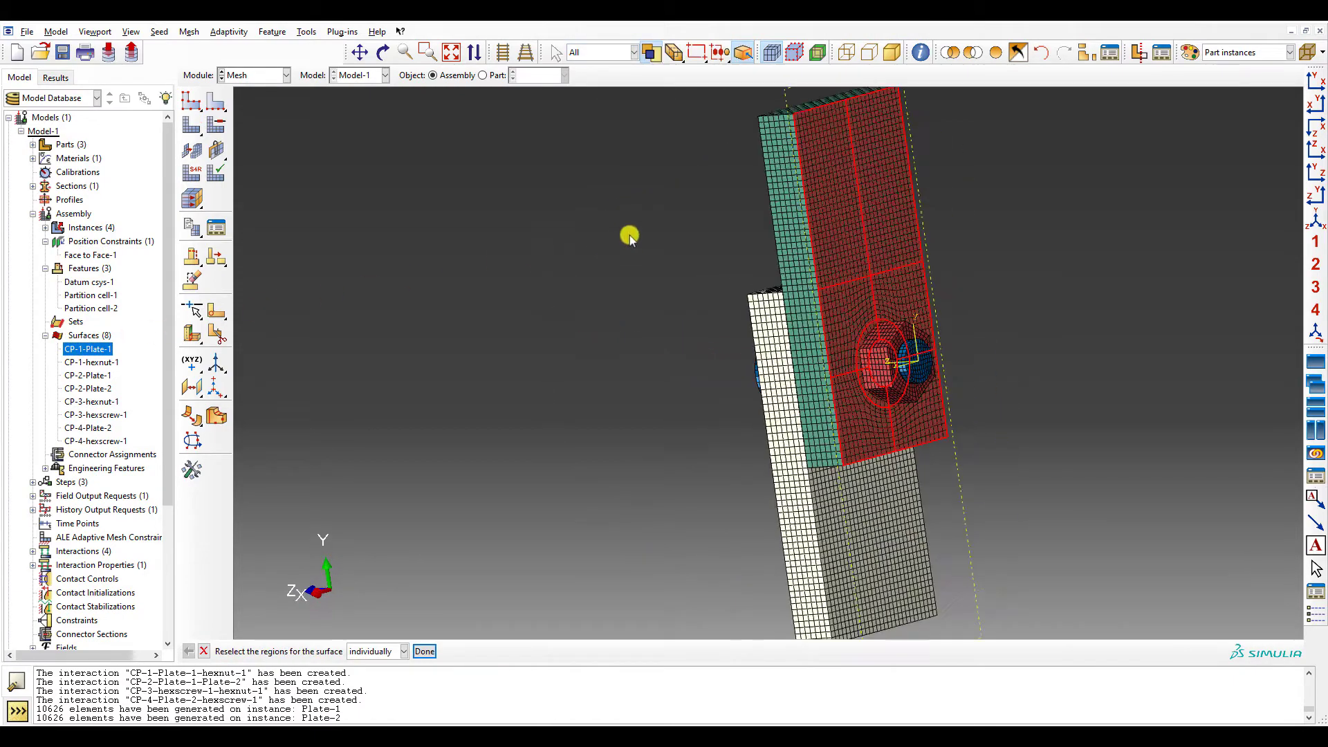
ctrl+drag(883, 282, 884, 283)
ctrl+drag(847, 488, 969, 539)
click(425, 653)
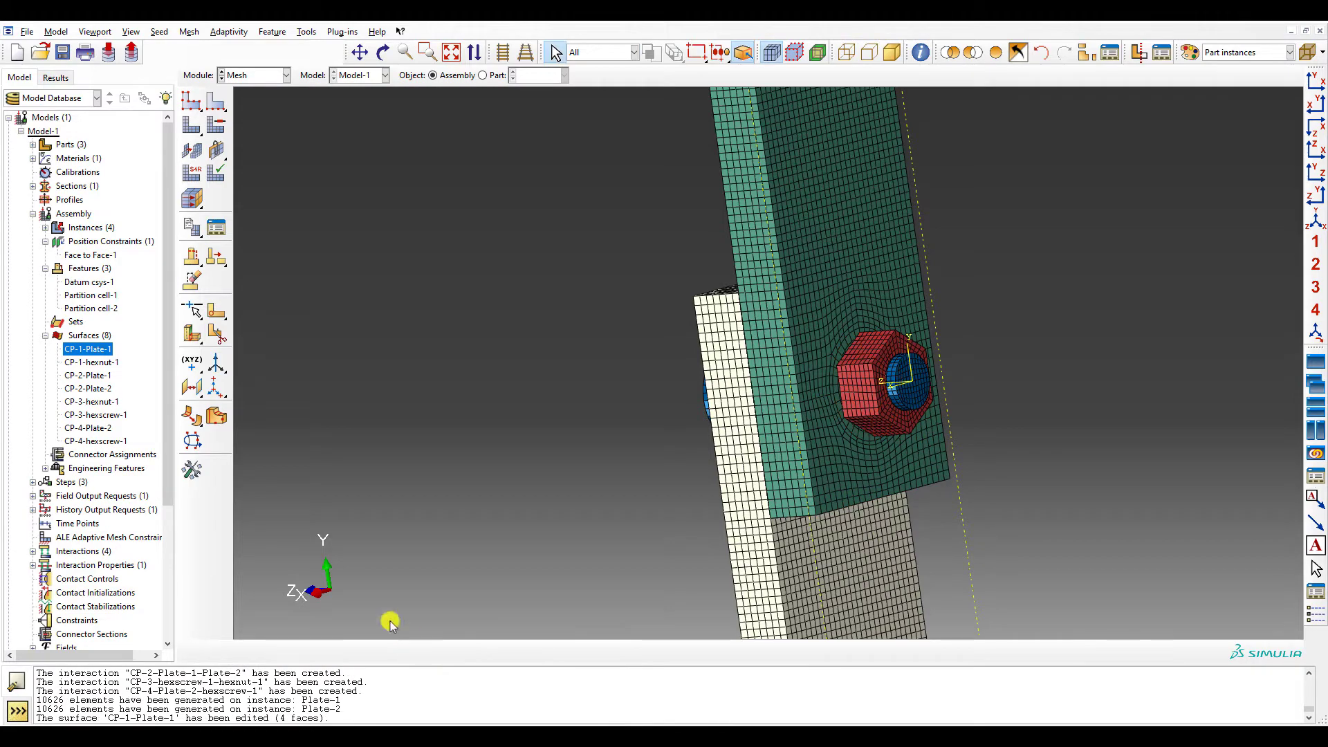
- Edit the surface CP-2-Plate-1 to keep only the eight faces where the two plates overlap
click(99, 376)
double_click(101, 377)
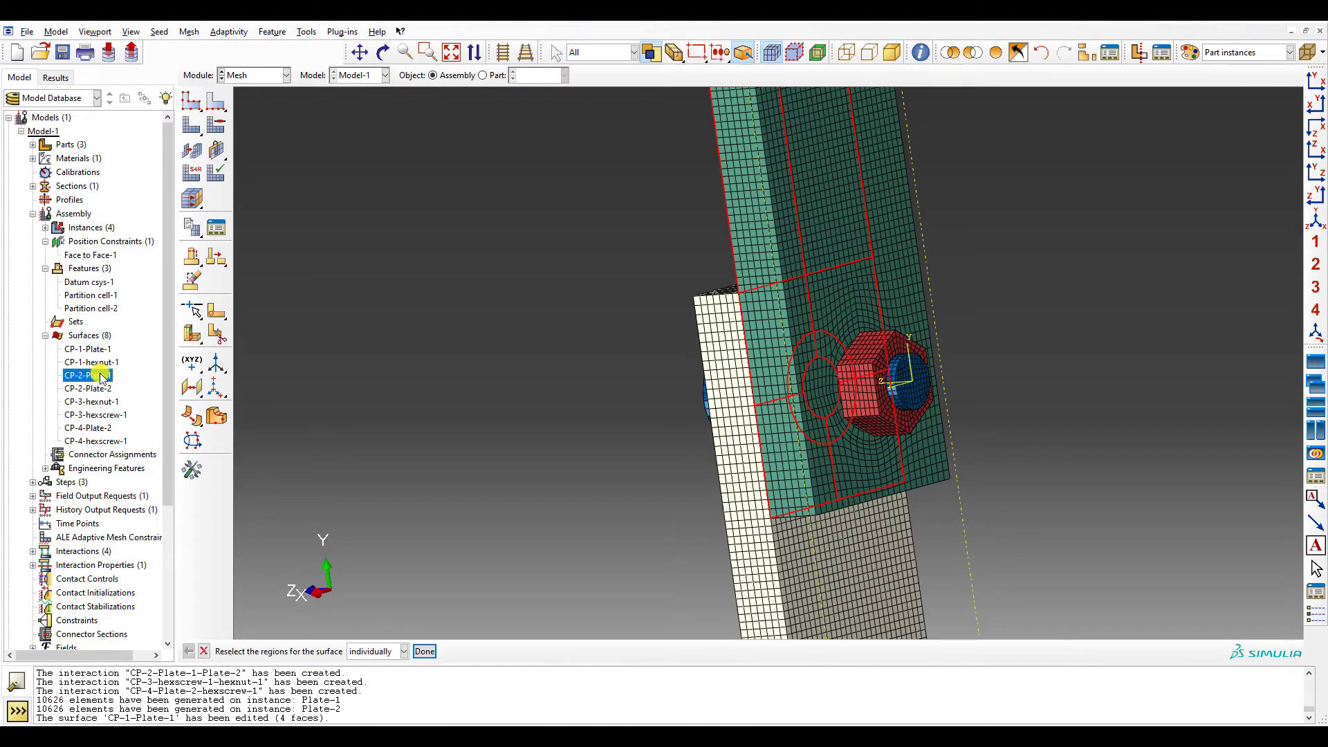
ctrl+alt+drag(100, 377, 266, 329)
scroll(554, 250, up, 3)
ctrl+click(700, 209)
ctrl+click(742, 216)
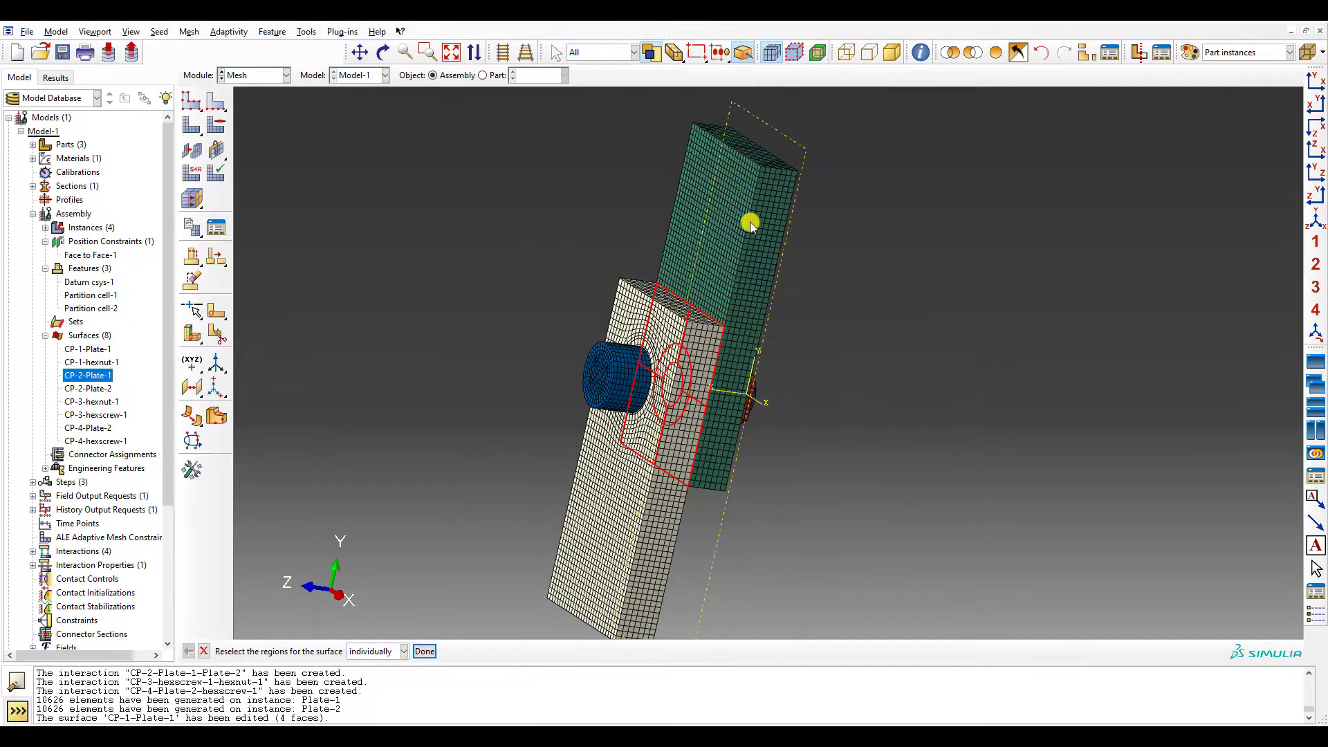
click(424, 652)
- Edit the surface CP-2-Plate-2 to exclude the lower faces beyond the plate overlap, keeping eight faces
click(99, 389)
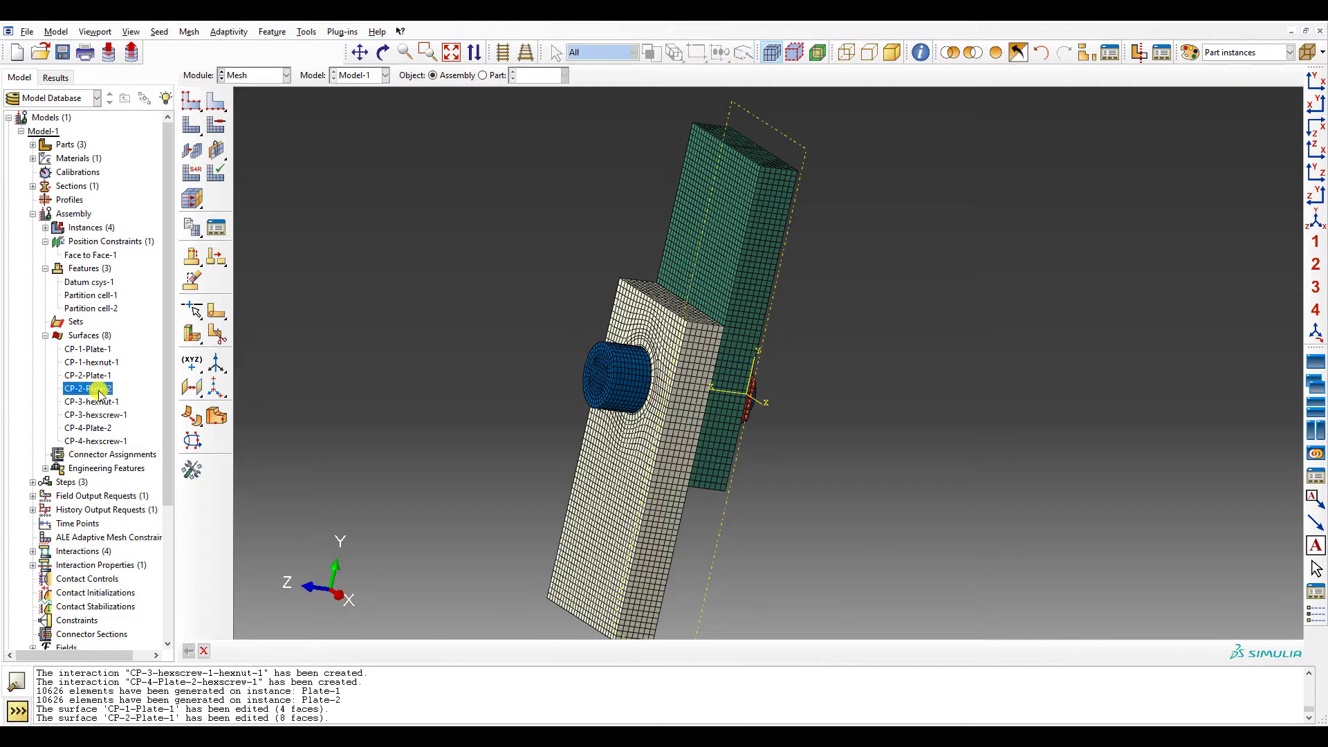
ctrl+click(660, 588)
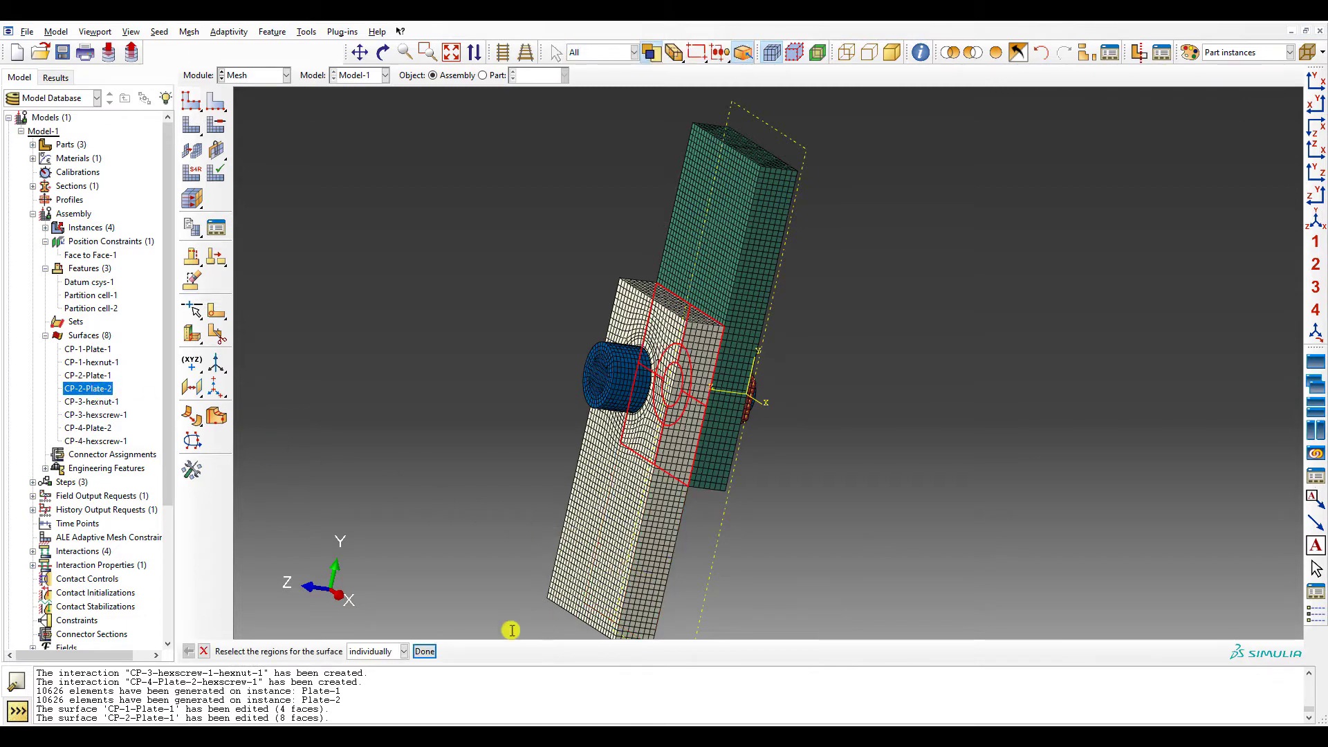
click(424, 652)
- Check the nut surface CP-3-hexnut-1 and edit the surface CP-3-hexscrew-1 to four faces
click(96, 403)
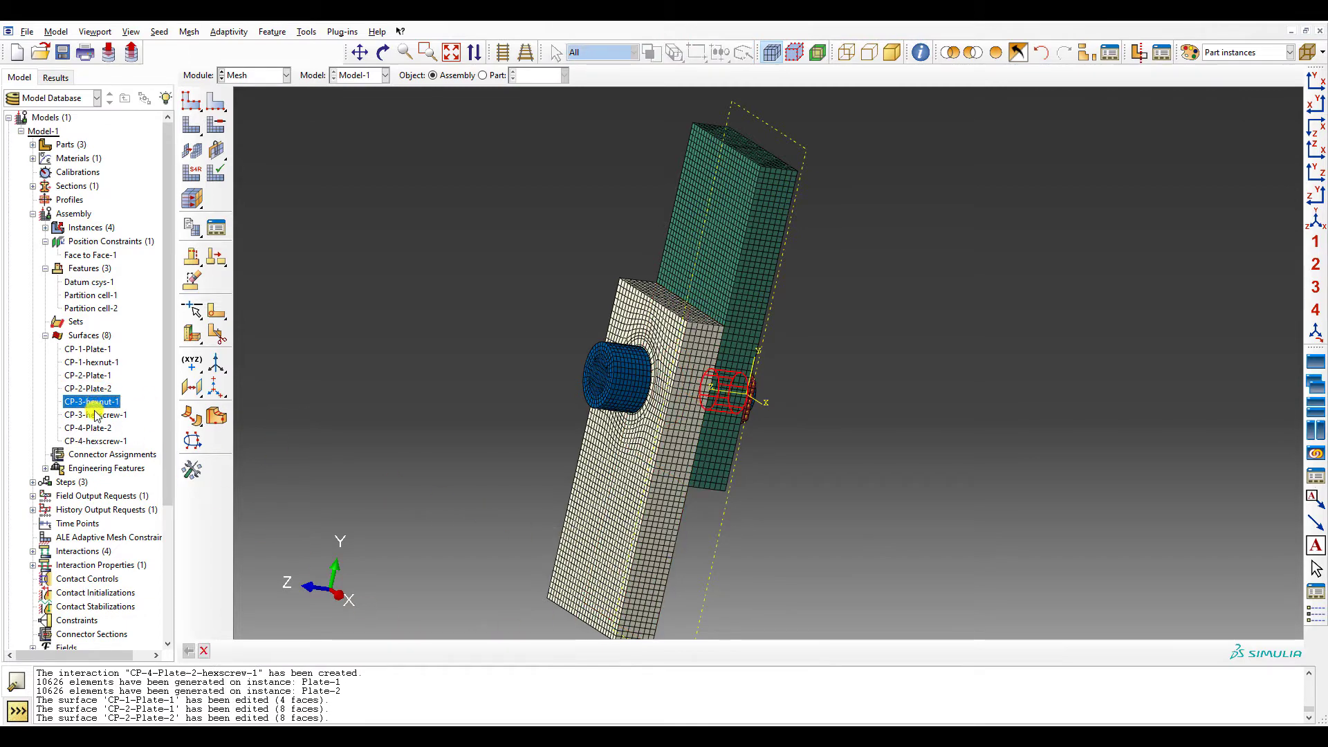
click(95, 414)
ctrl+alt+drag(637, 246, 760, 446)
double_click(95, 414)
click(424, 650)
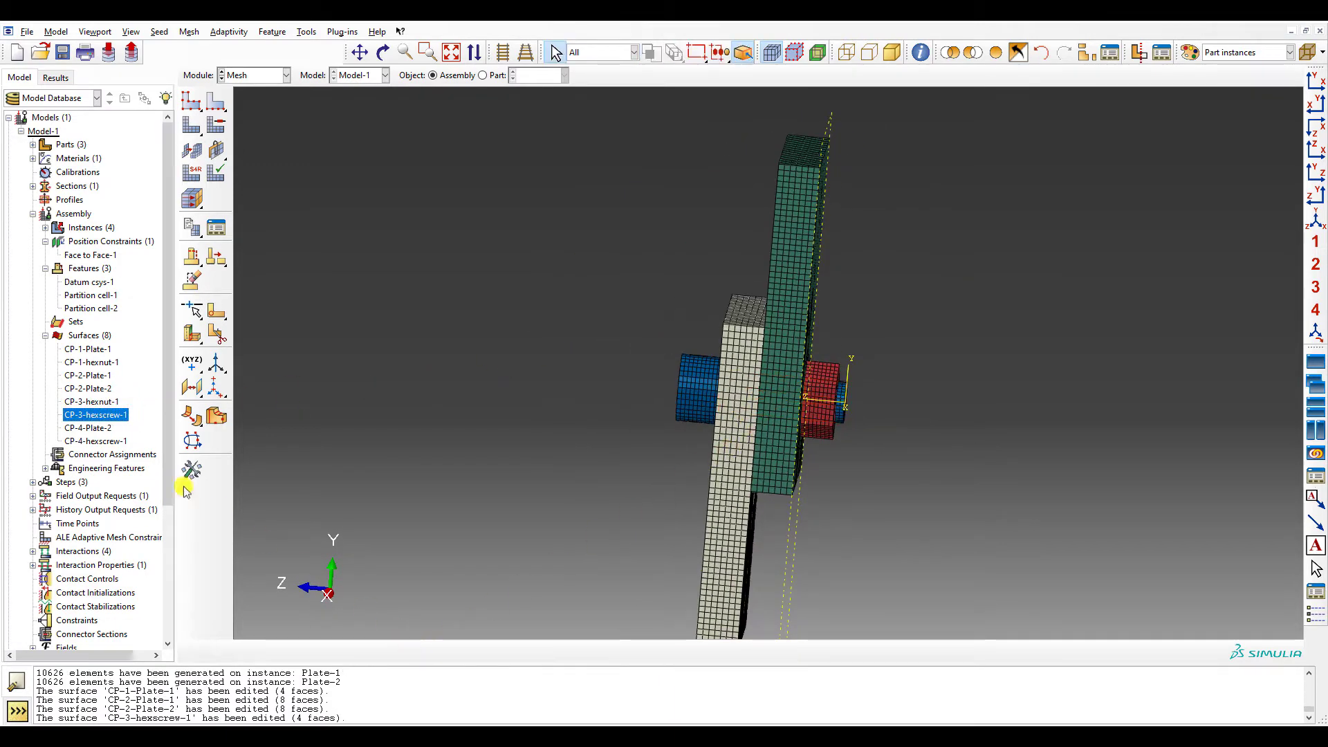
- Check the CP-4 surfaces and edit the surface CP-4-Plate-2 to the four ring faces around the bolt hole under the screw head
click(88, 427)
click(100, 441)
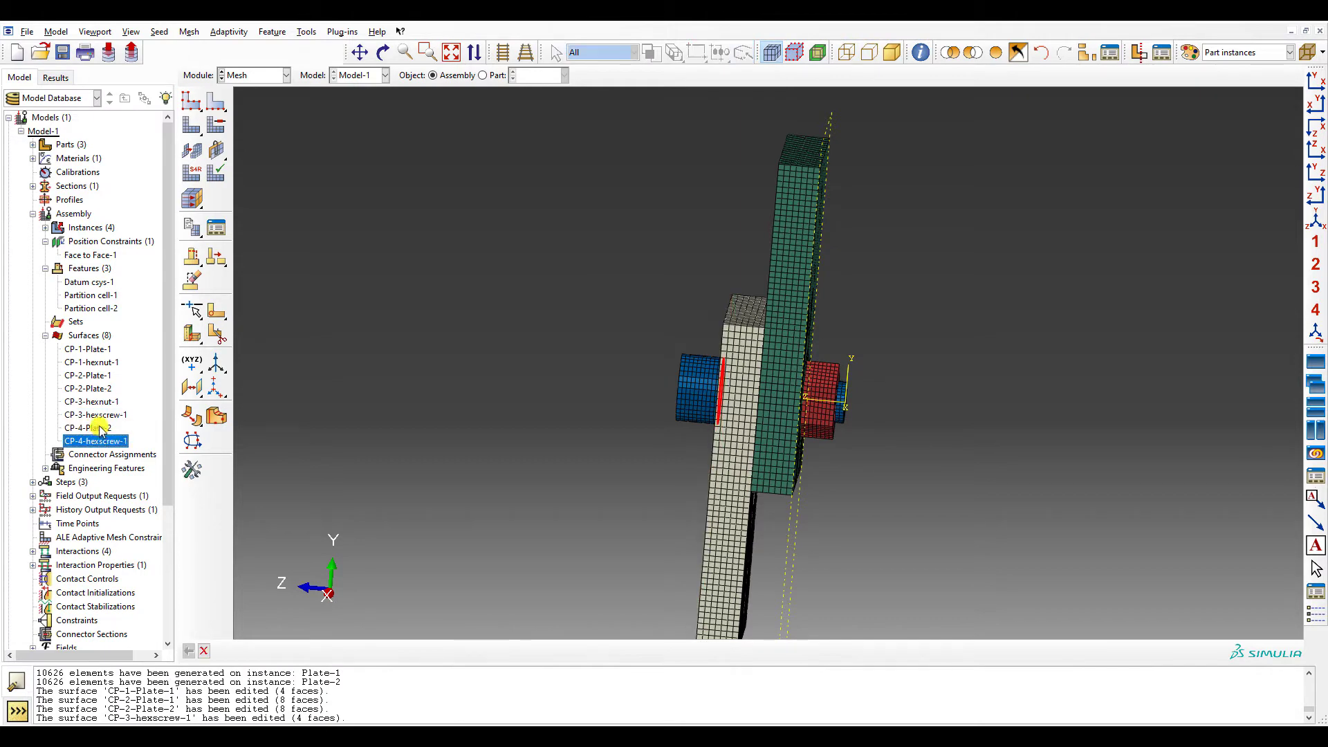
double_click(99, 427)
ctrl+alt+drag(332, 439, 600, 492)
ctrl+drag(597, 296, 646, 309)
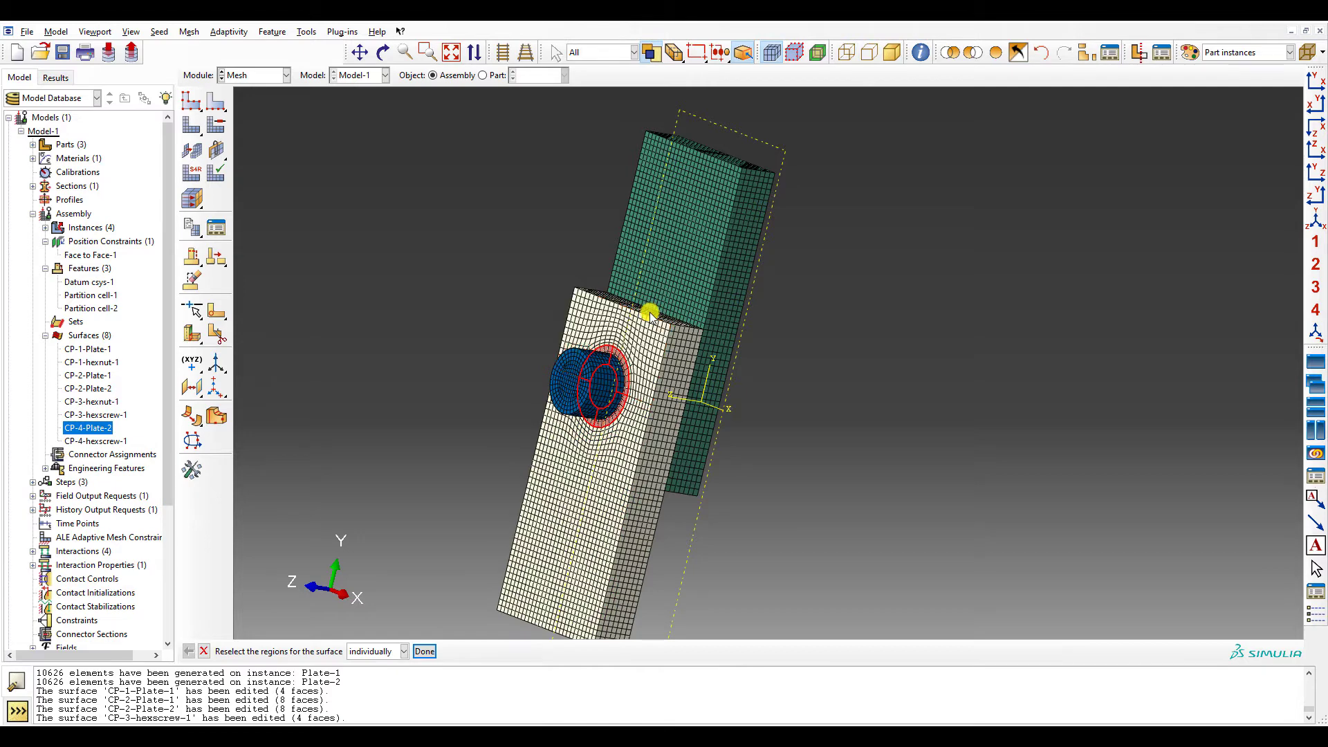
click(424, 651)
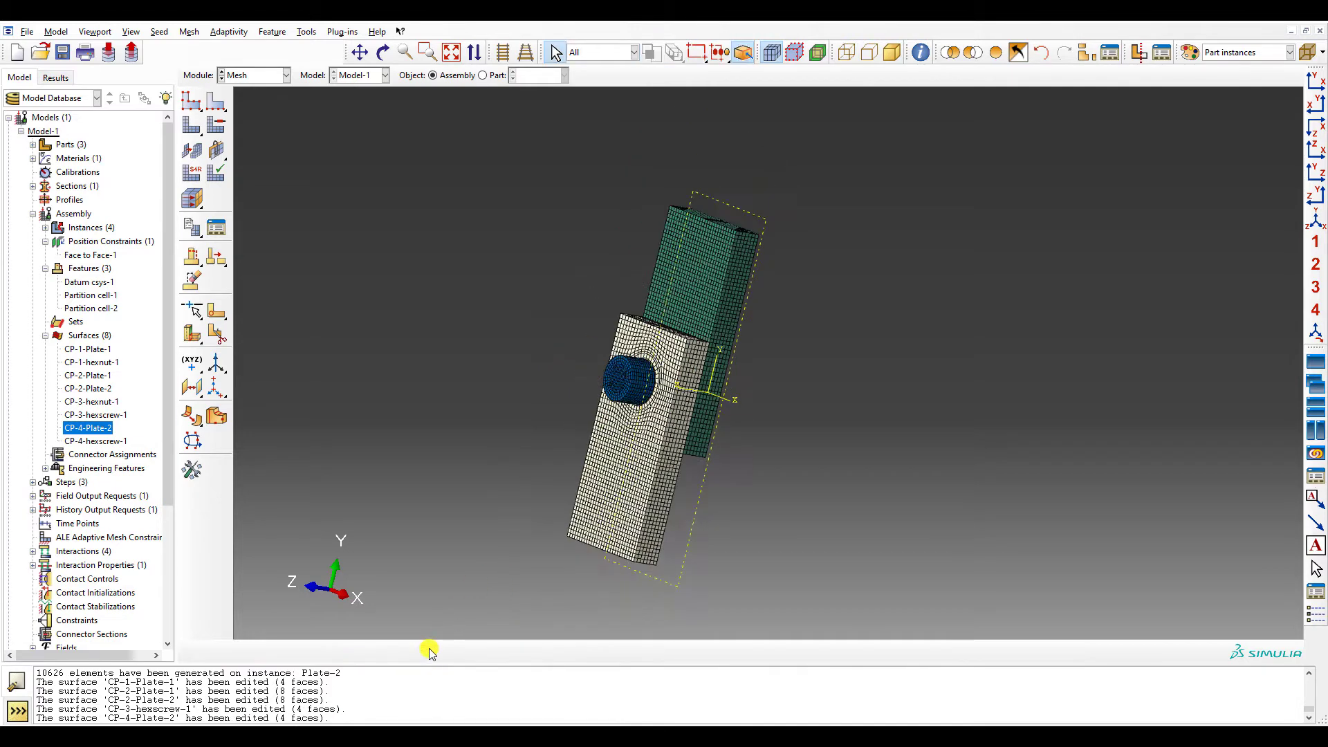
- Review the highlighted faces of every contact surface in turn, from CP-1-Plate-1 through CP-4-hexscrew-1
double_click(92, 349)
click(95, 363)
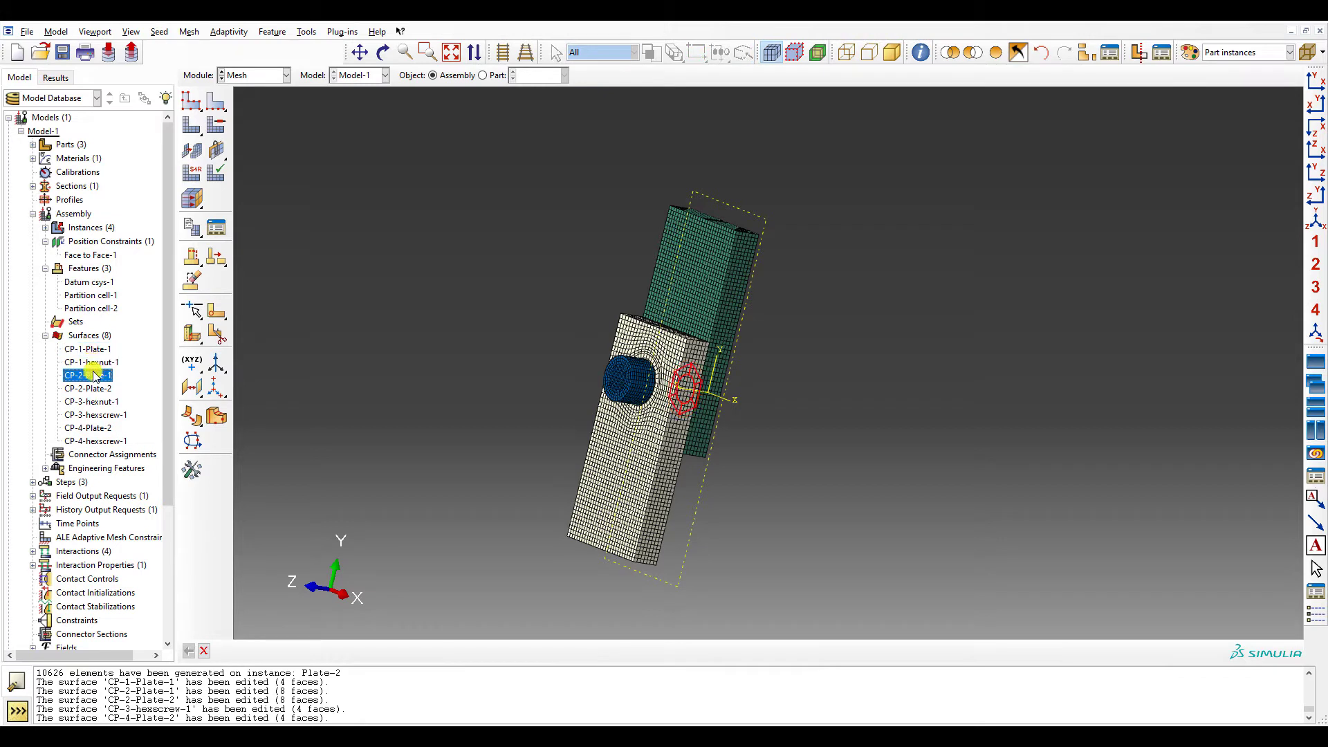
click(97, 389)
click(96, 403)
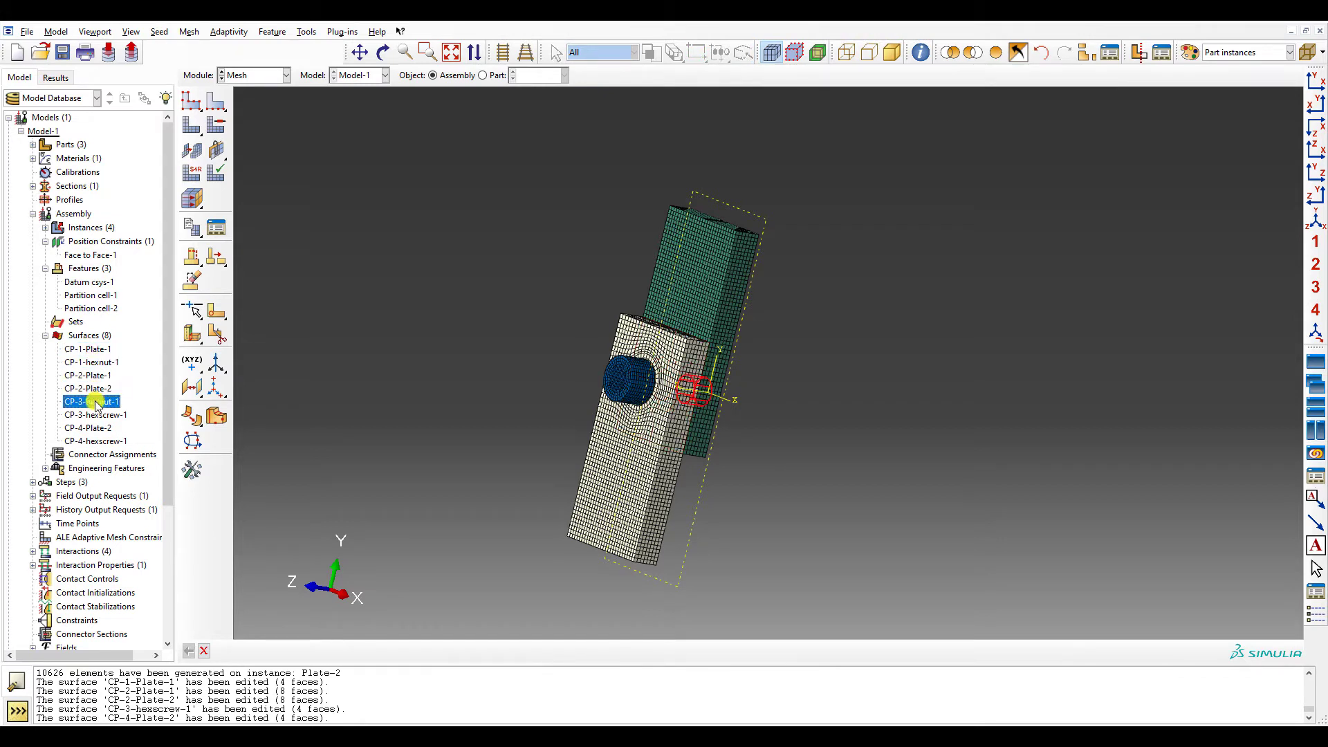
click(97, 414)
click(97, 428)
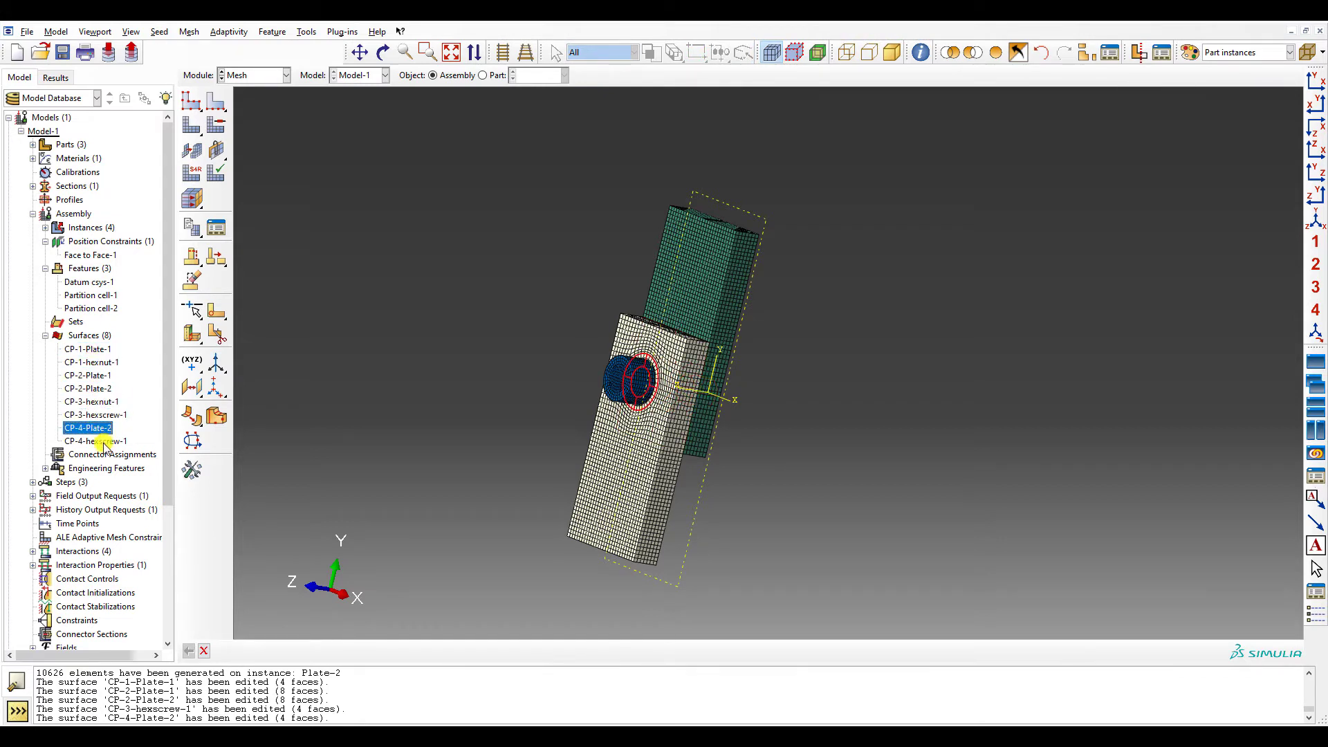
click(97, 441)
- Switch to the Interaction module, bring up the Interaction Manager, and locate the CP-4 plate-to-screw contact on the assembly
click(260, 75)
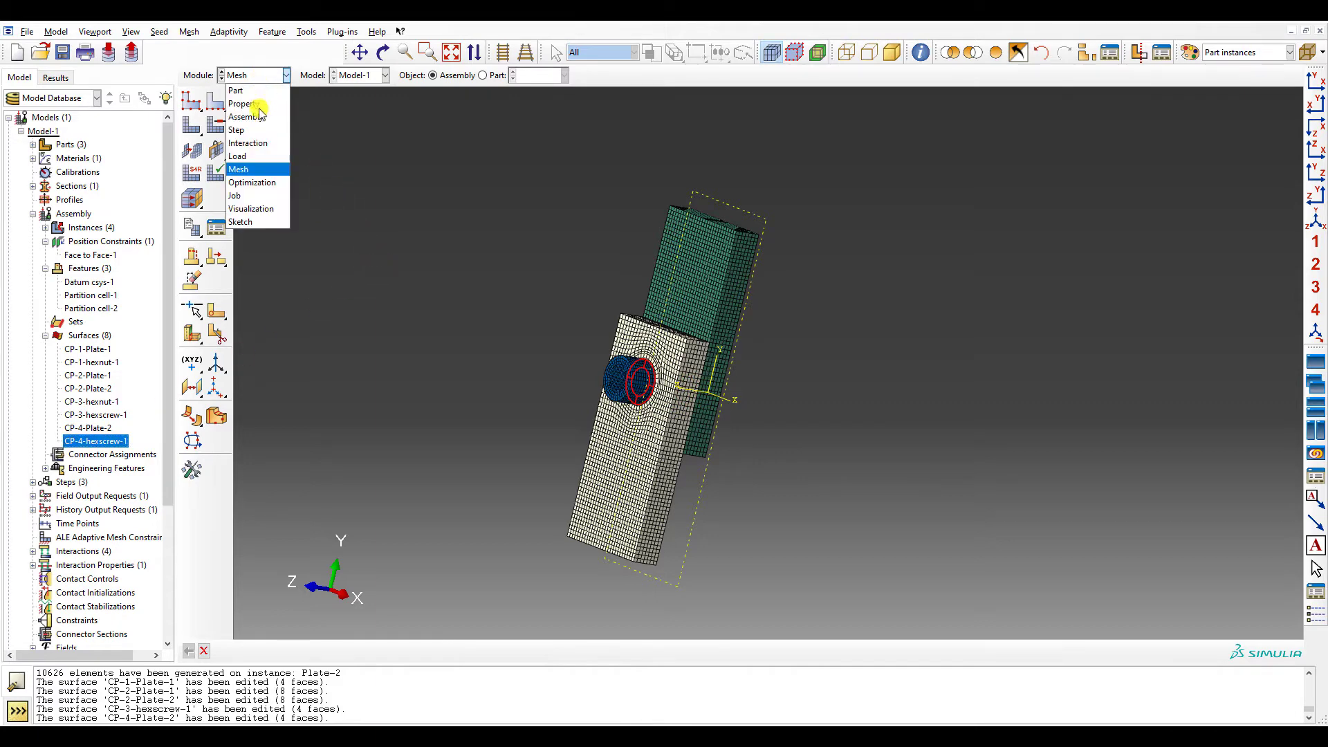
click(261, 143)
click(216, 103)
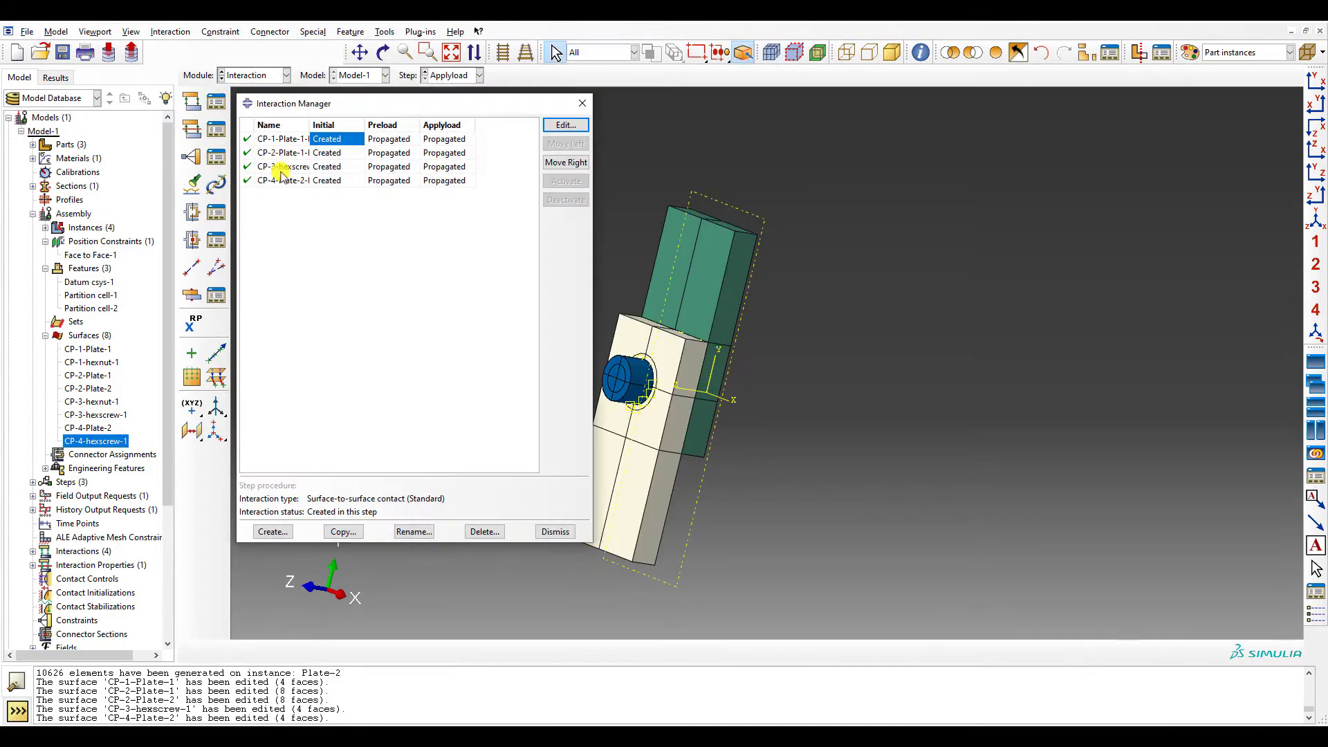
click(288, 181)
scroll(709, 384, down, 2)
ctrl+alt+drag(789, 363, 676, 184)
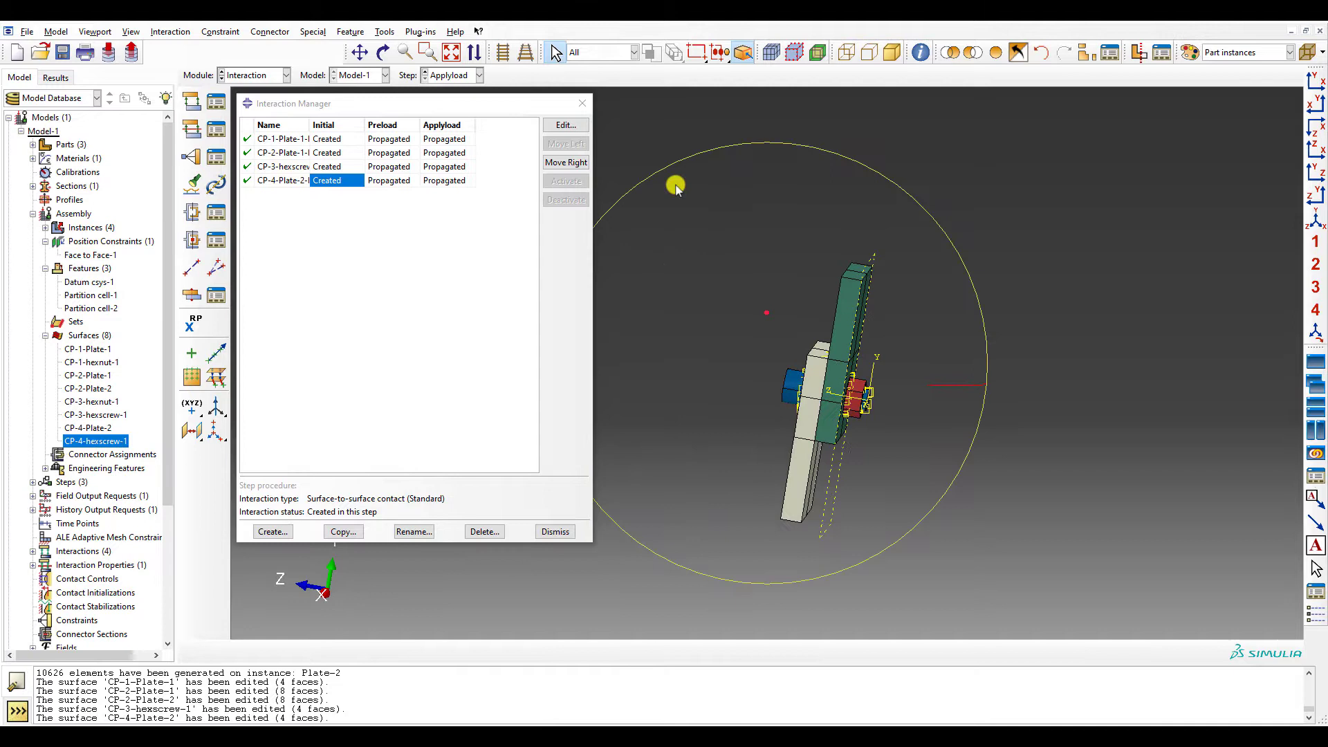
click(1316, 197)
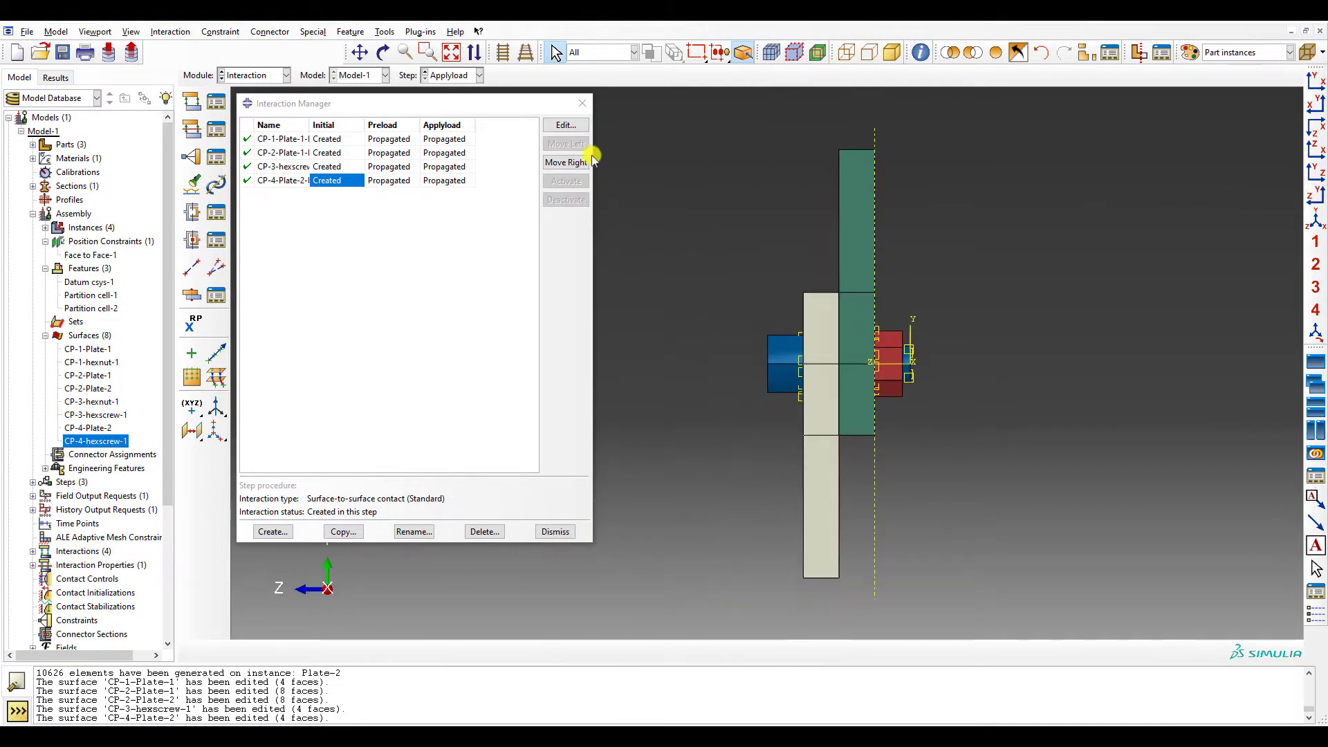
- Widen the interaction name column to show full names and open the CP-3-hexscrew-1-hexnut-1 contact for editing in the Initial step
click(326, 140)
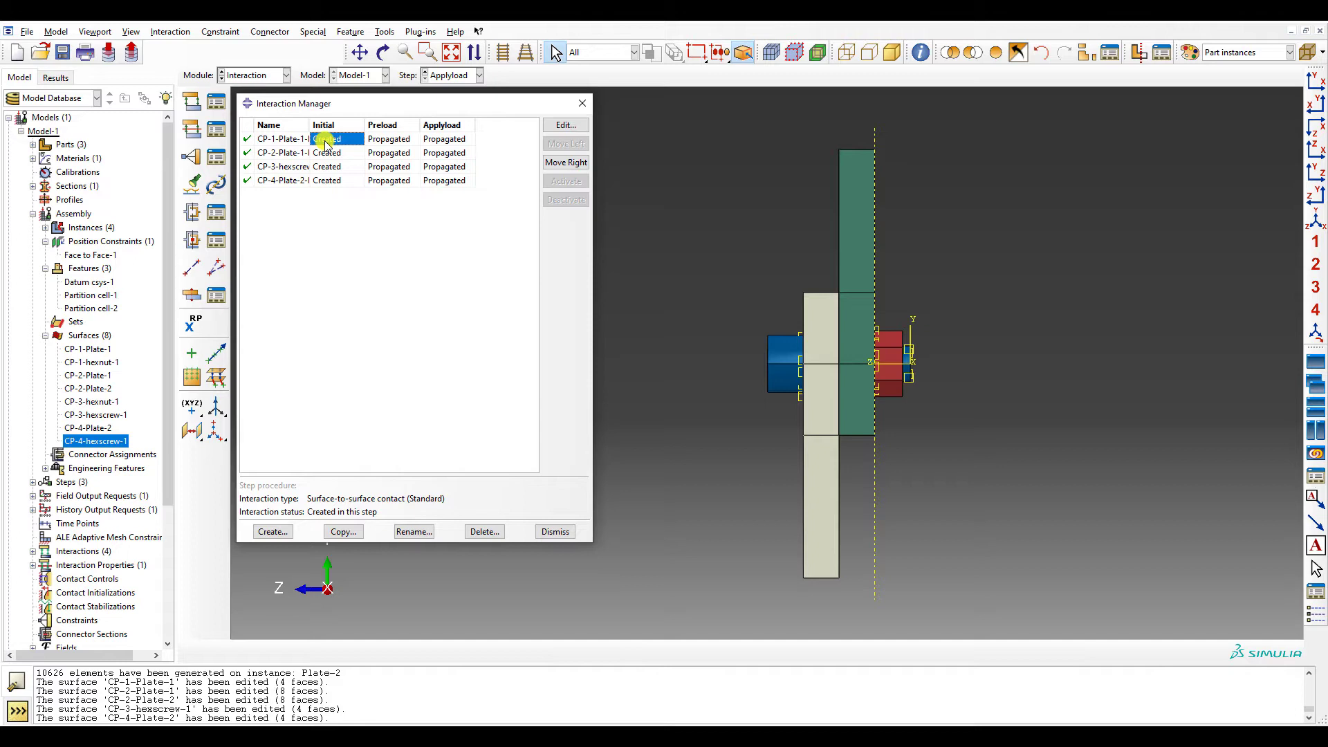
drag(309, 121, 371, 127)
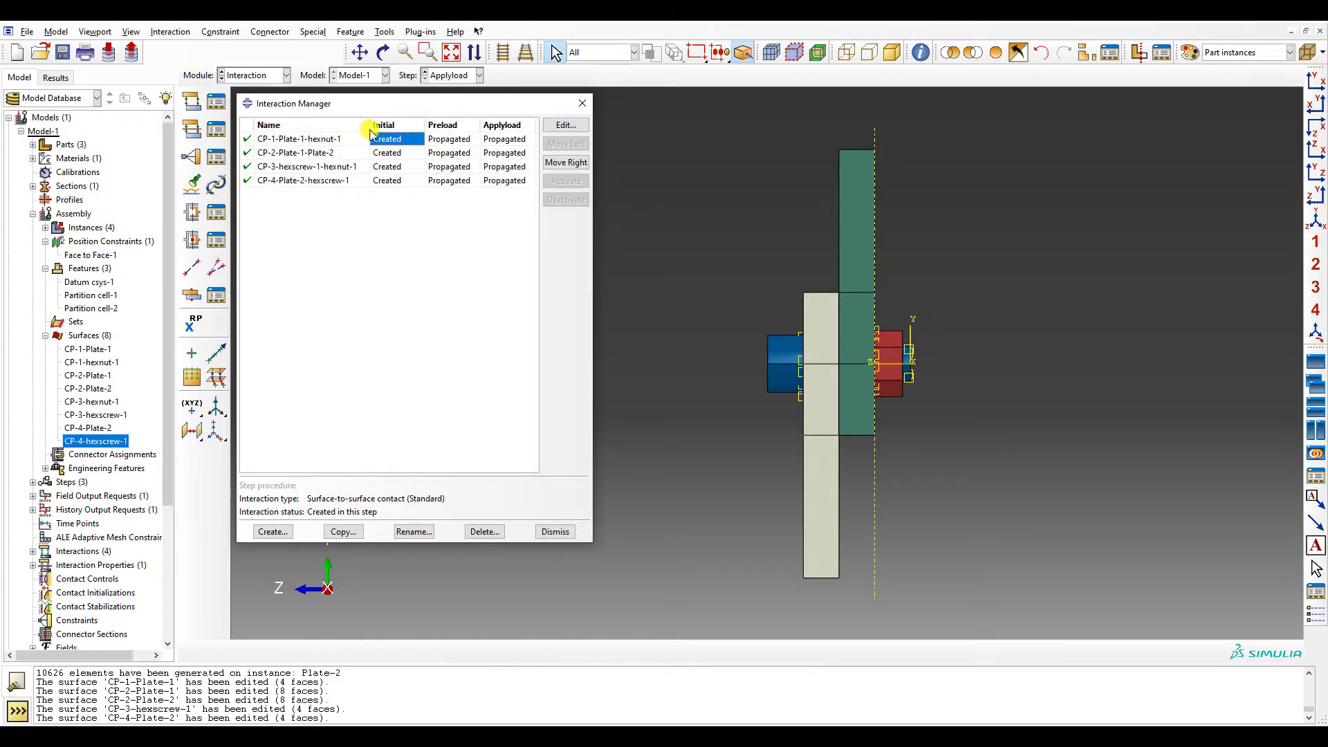
click(413, 167)
double_click(414, 167)
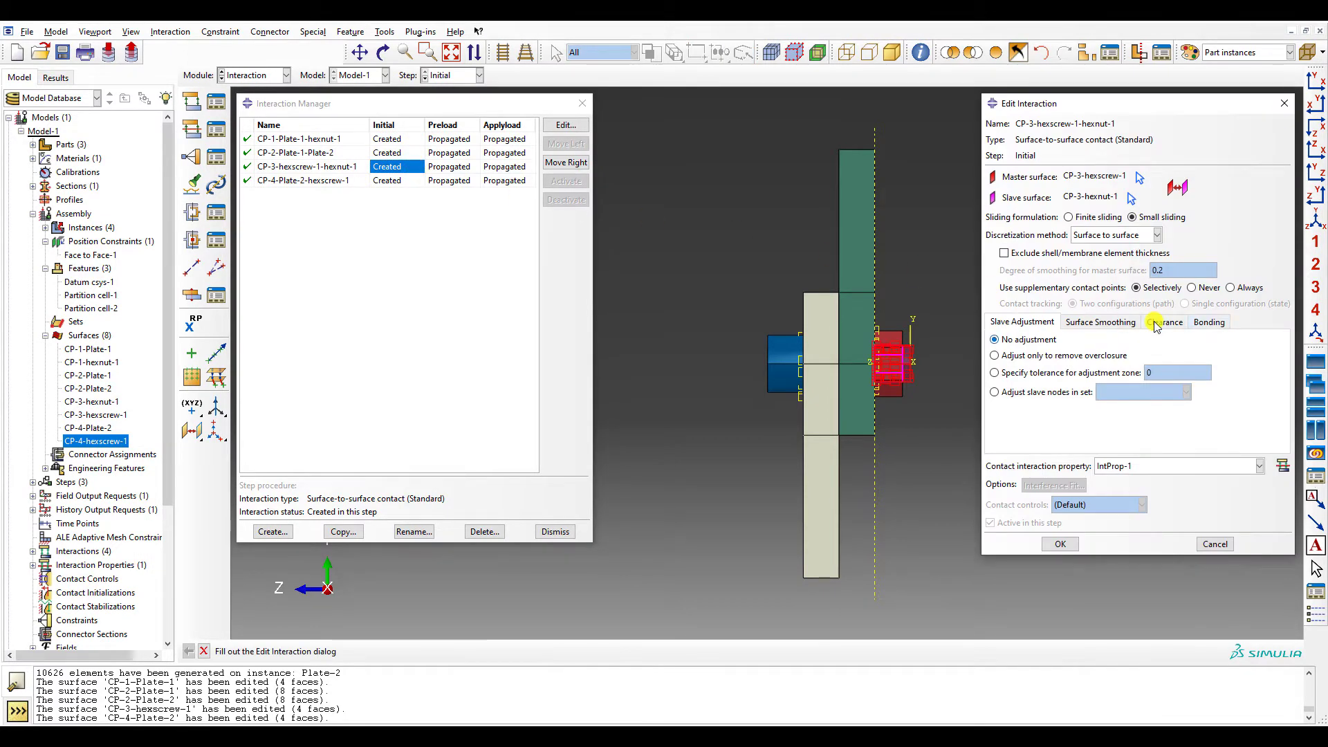
scroll(1153, 322, down, 5)
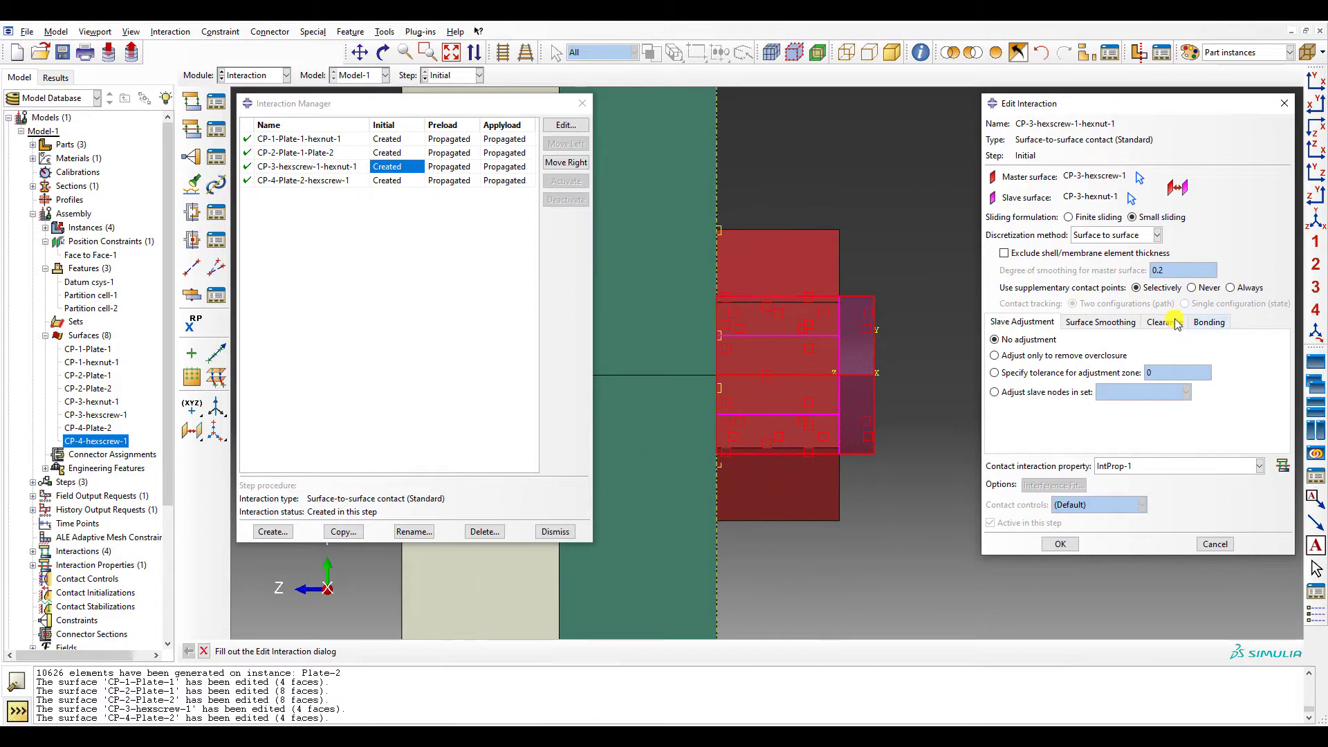
click(1175, 323)
click(1095, 343)
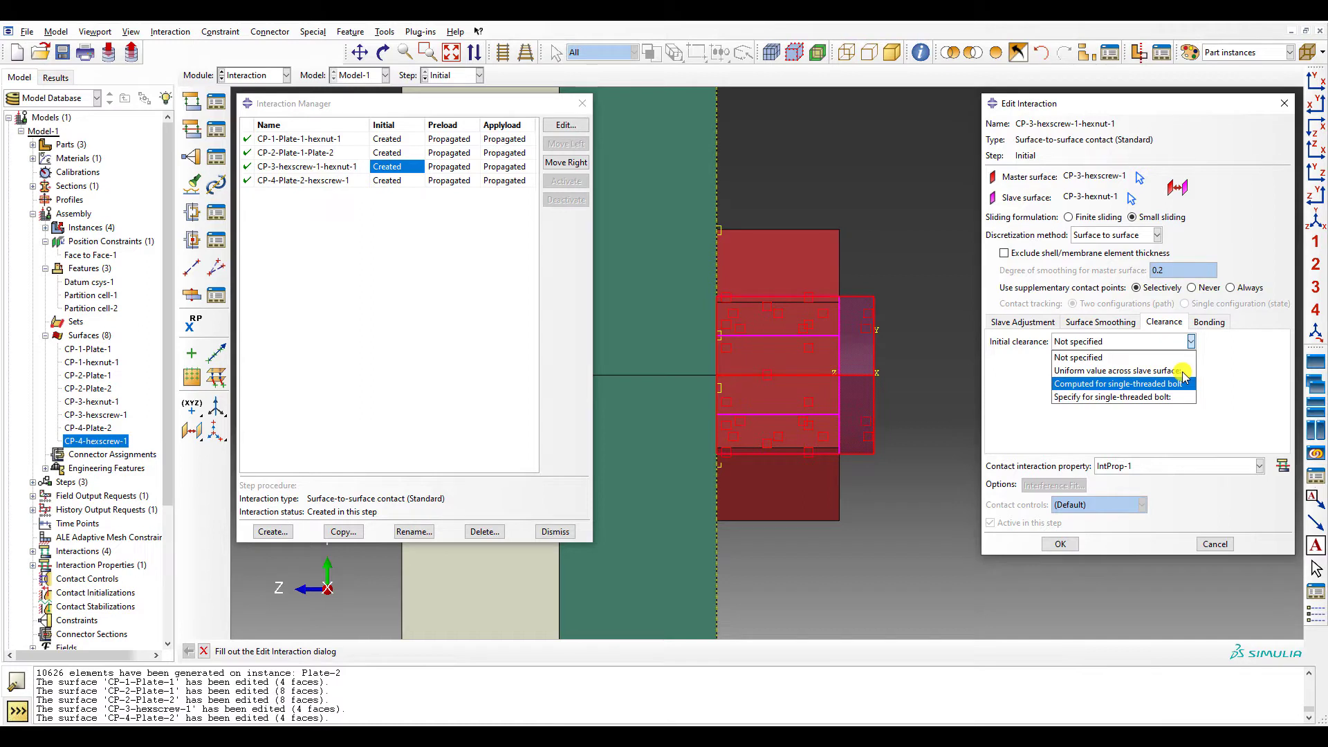
key(Down)
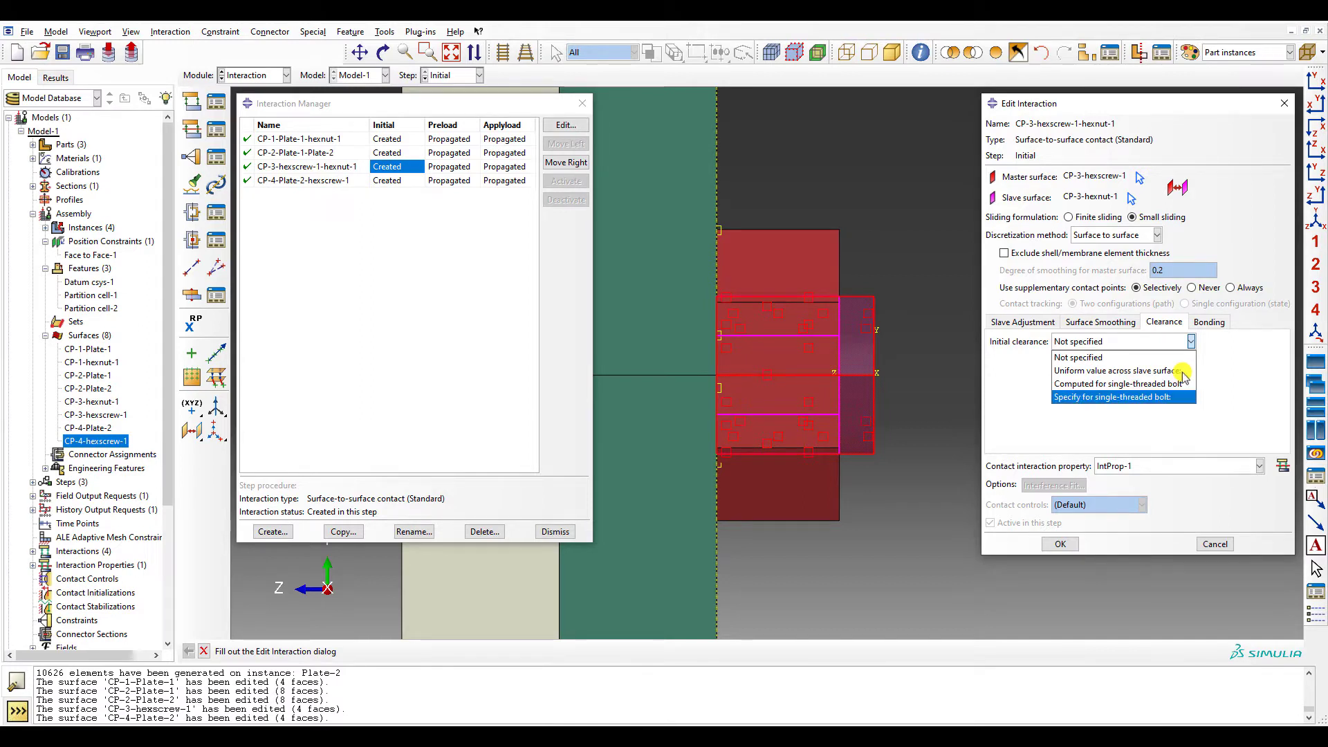
click(1175, 385)
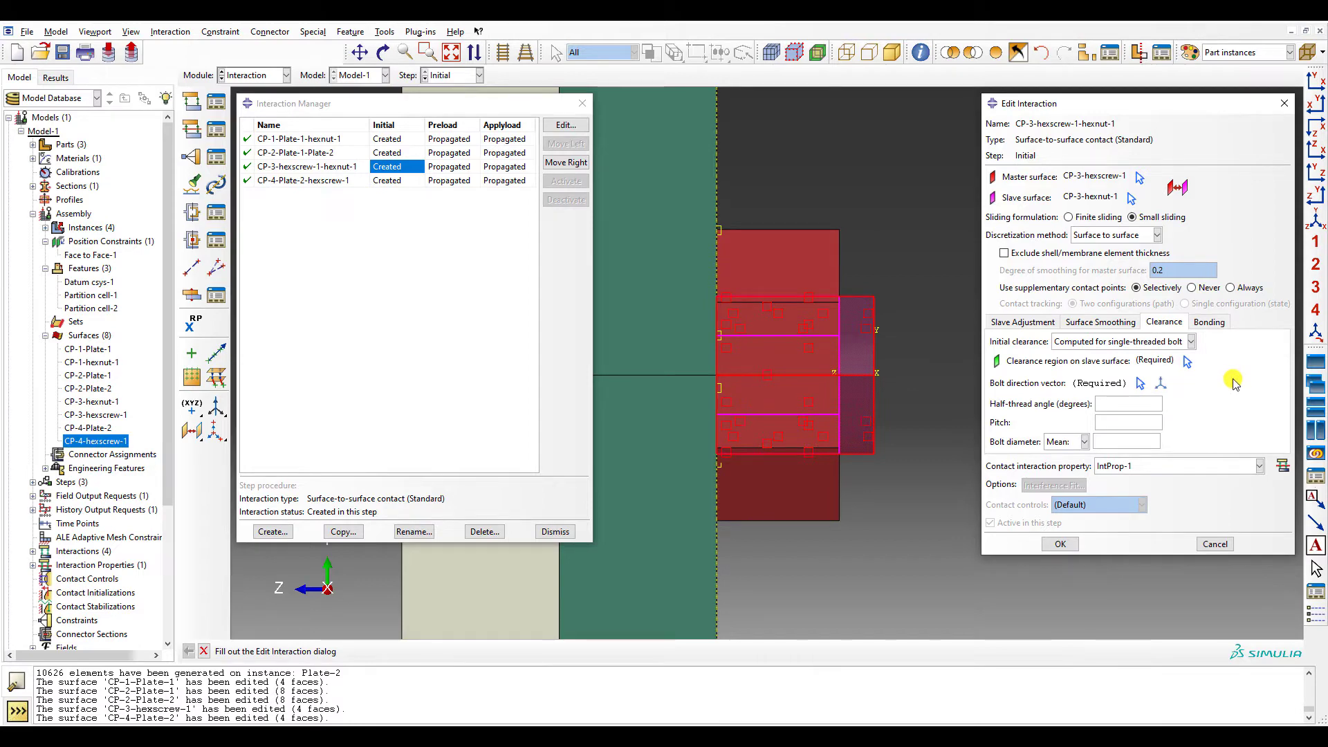
click(265, 75)
click(264, 96)
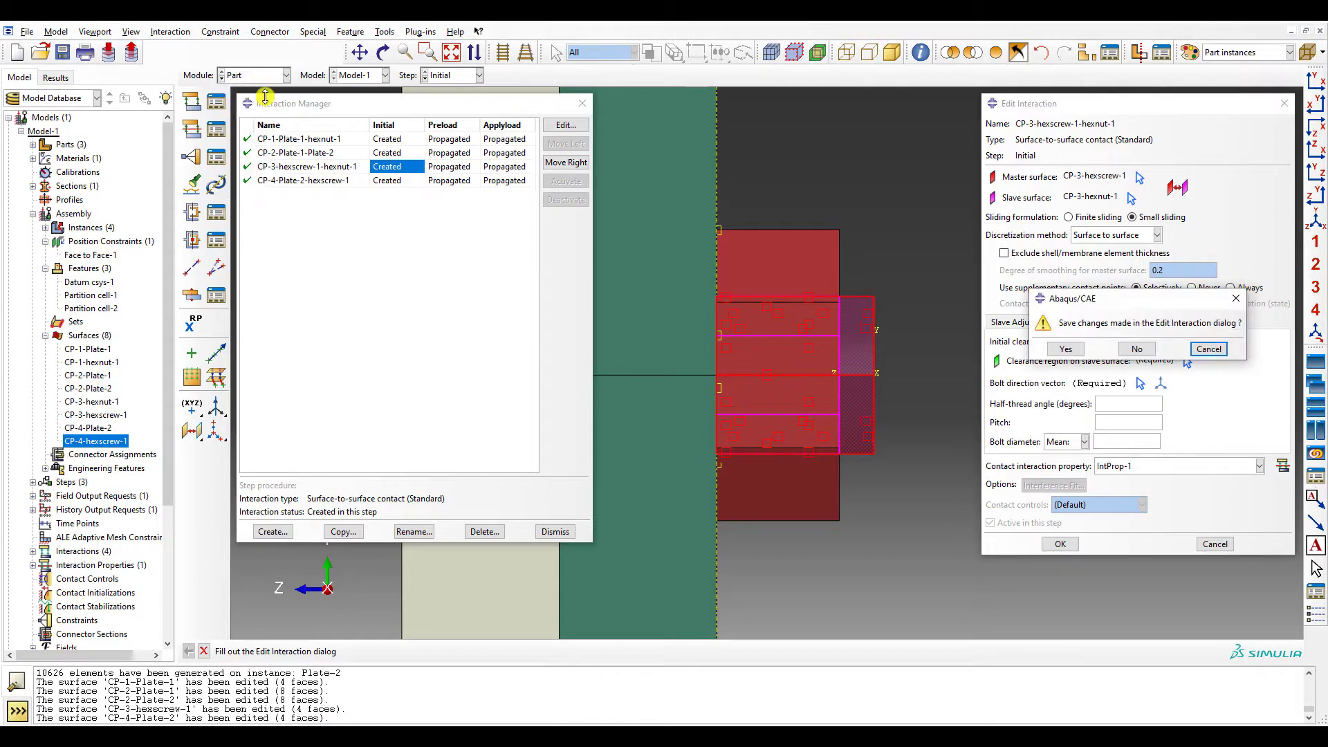
click(1065, 349)
click(1185, 299)
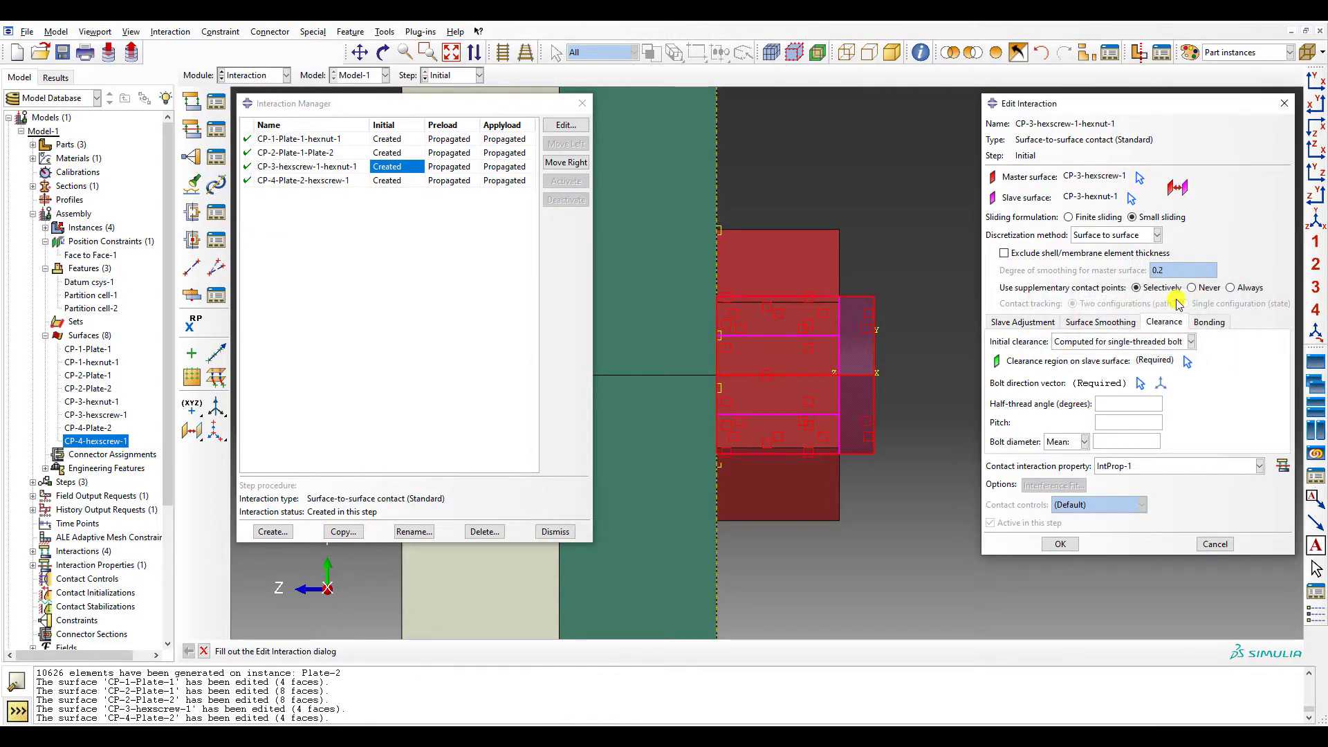
click(1215, 544)
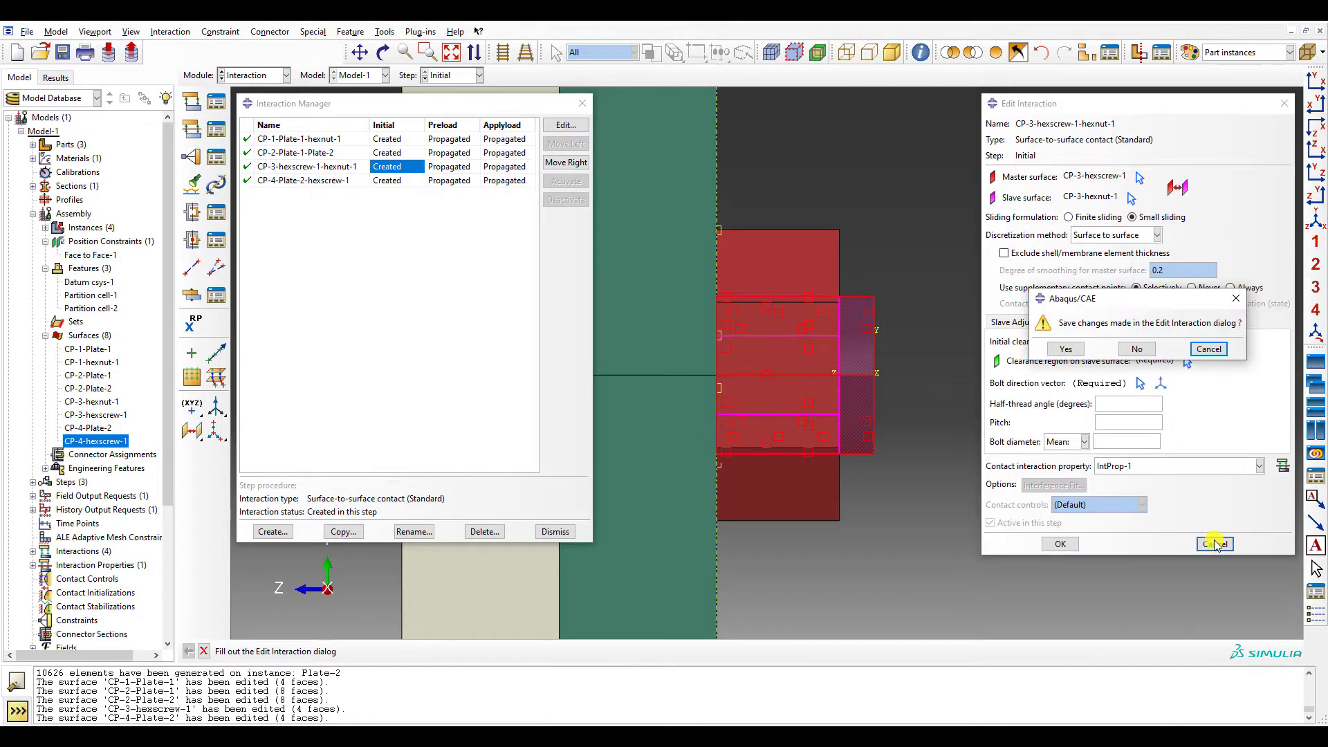
click(1135, 349)
- Create a datum axis through the center of the hexscrew part from its cylindrical face in the Part module
click(255, 75)
click(255, 96)
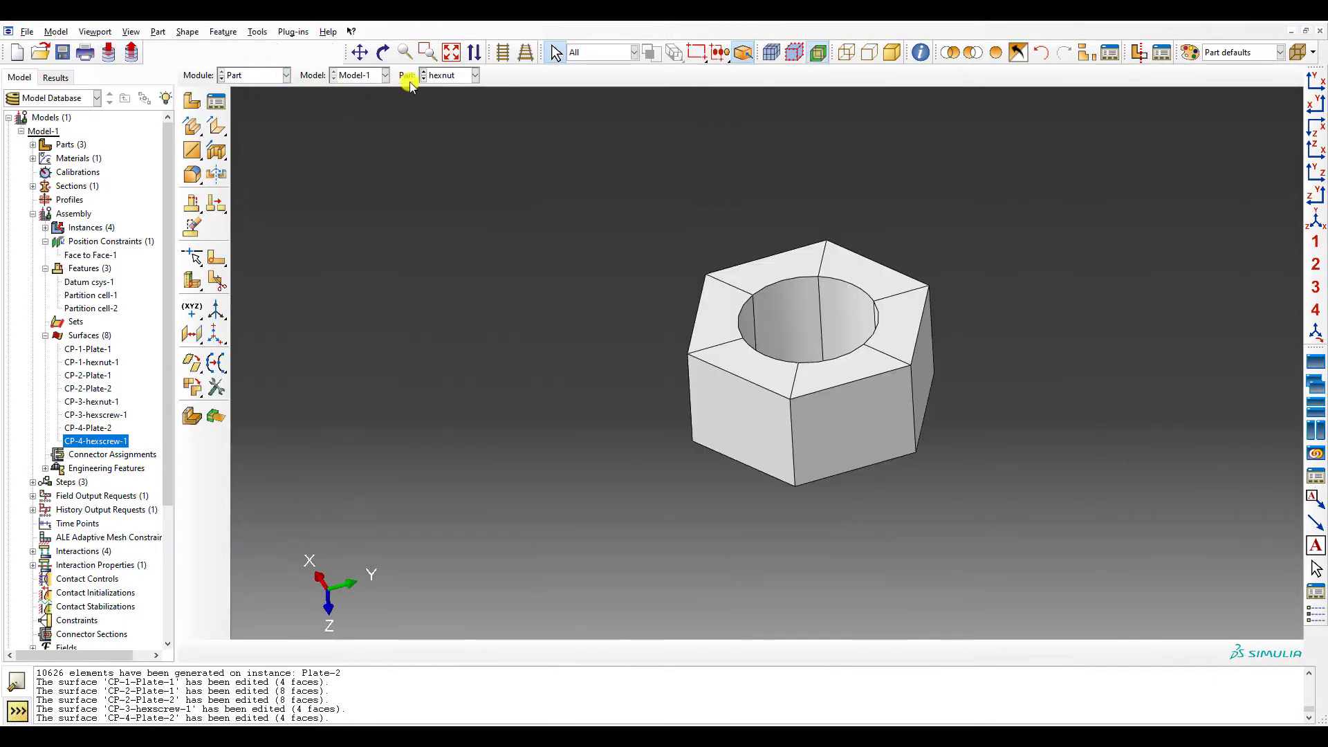
click(445, 77)
click(446, 96)
click(448, 76)
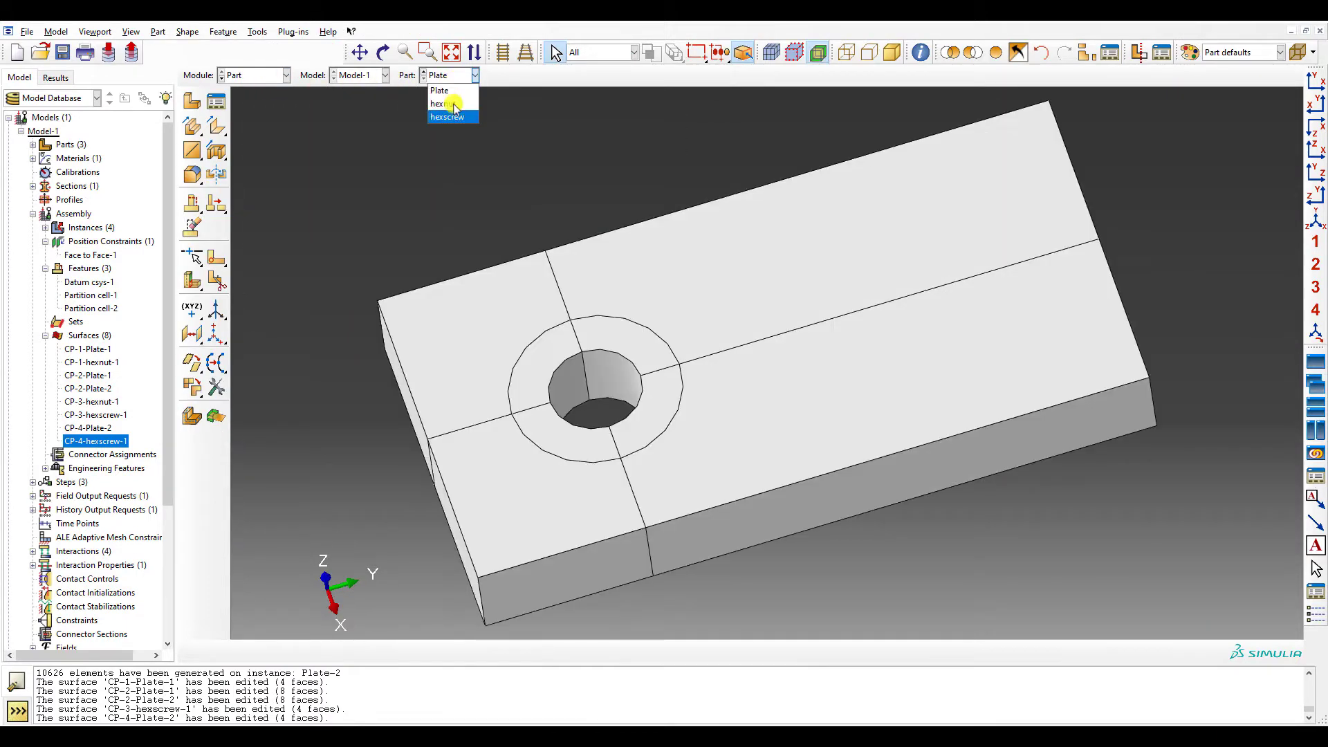
click(454, 119)
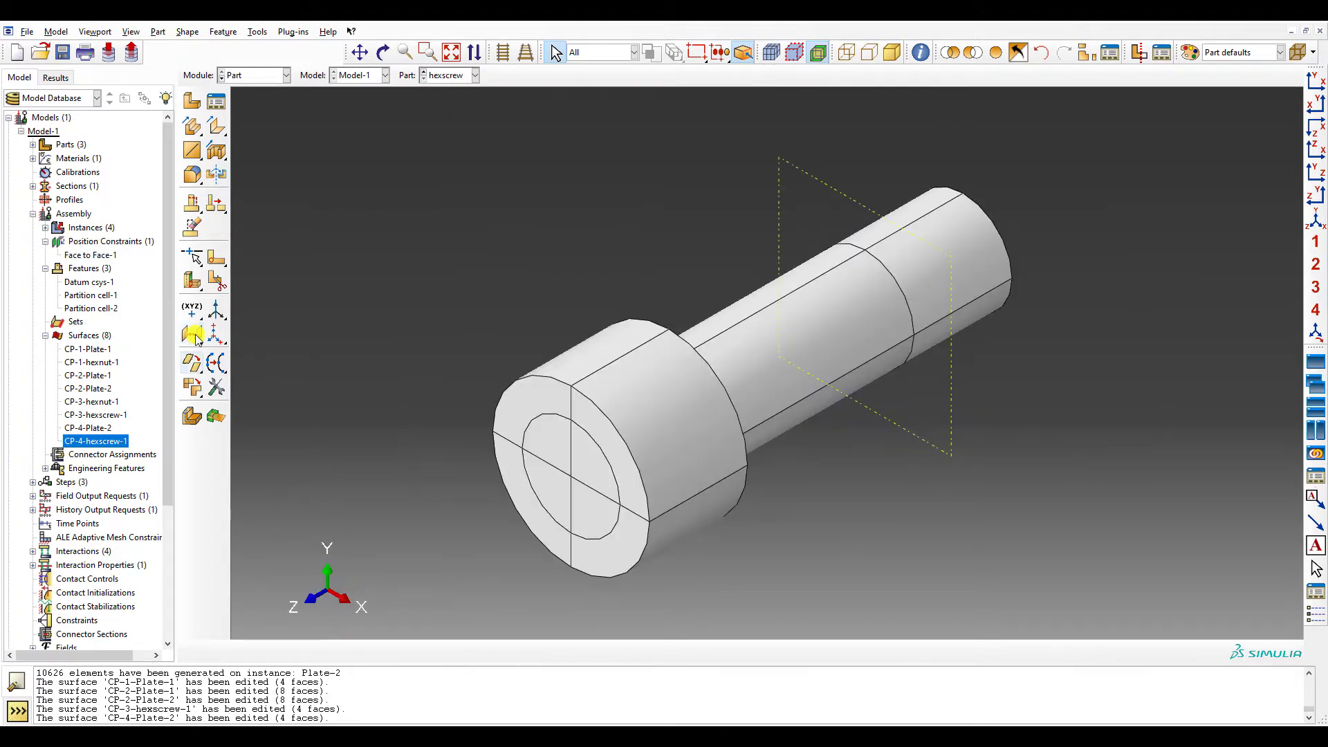
drag(218, 307, 338, 309)
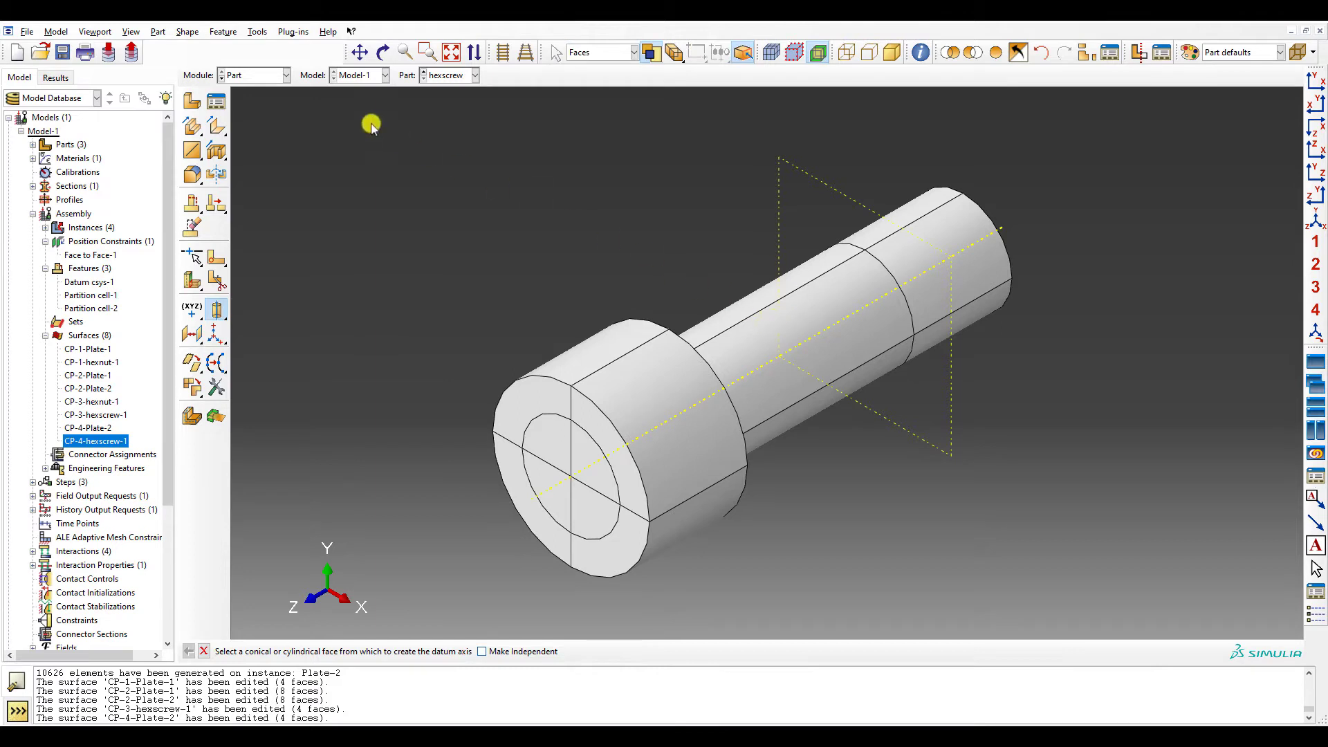
- Reopen the CP-3-hexscrew-1-hexnut-1 interaction for editing and set its initial clearance to Computed for single-threaded bolt
click(285, 74)
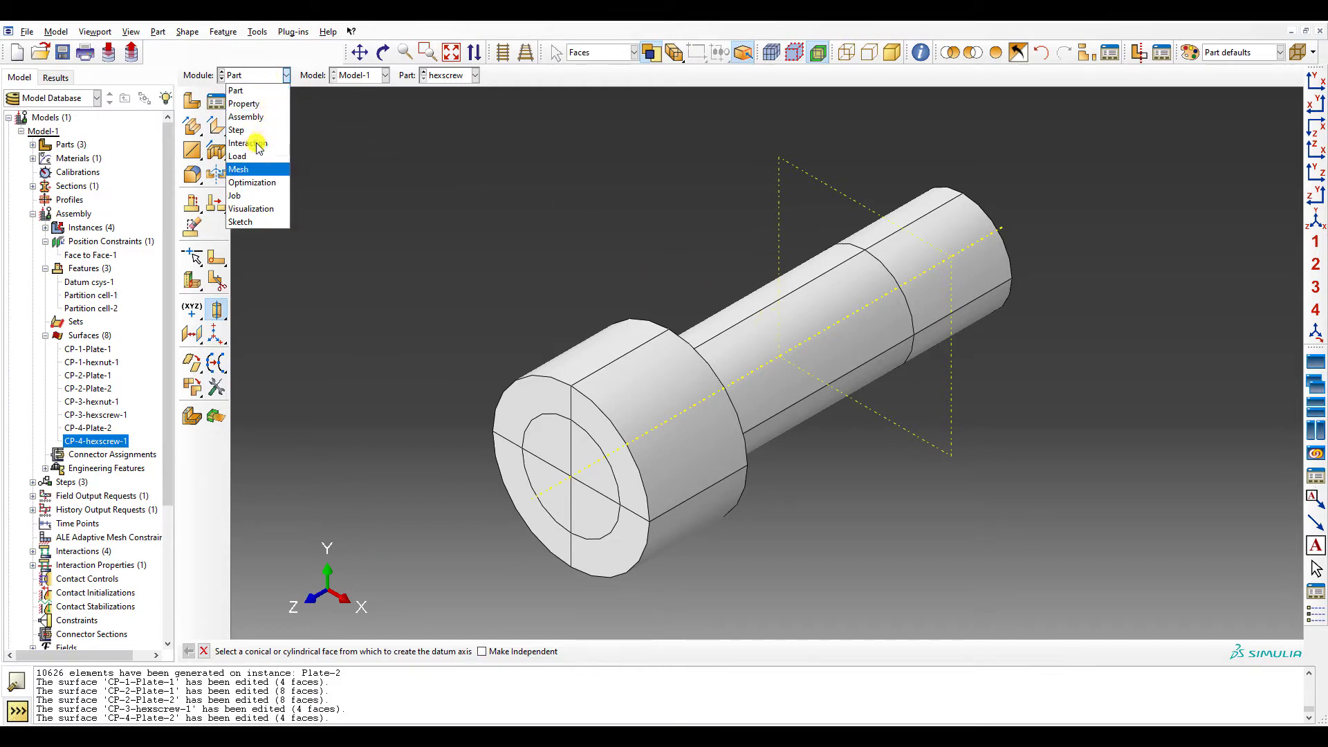
click(256, 144)
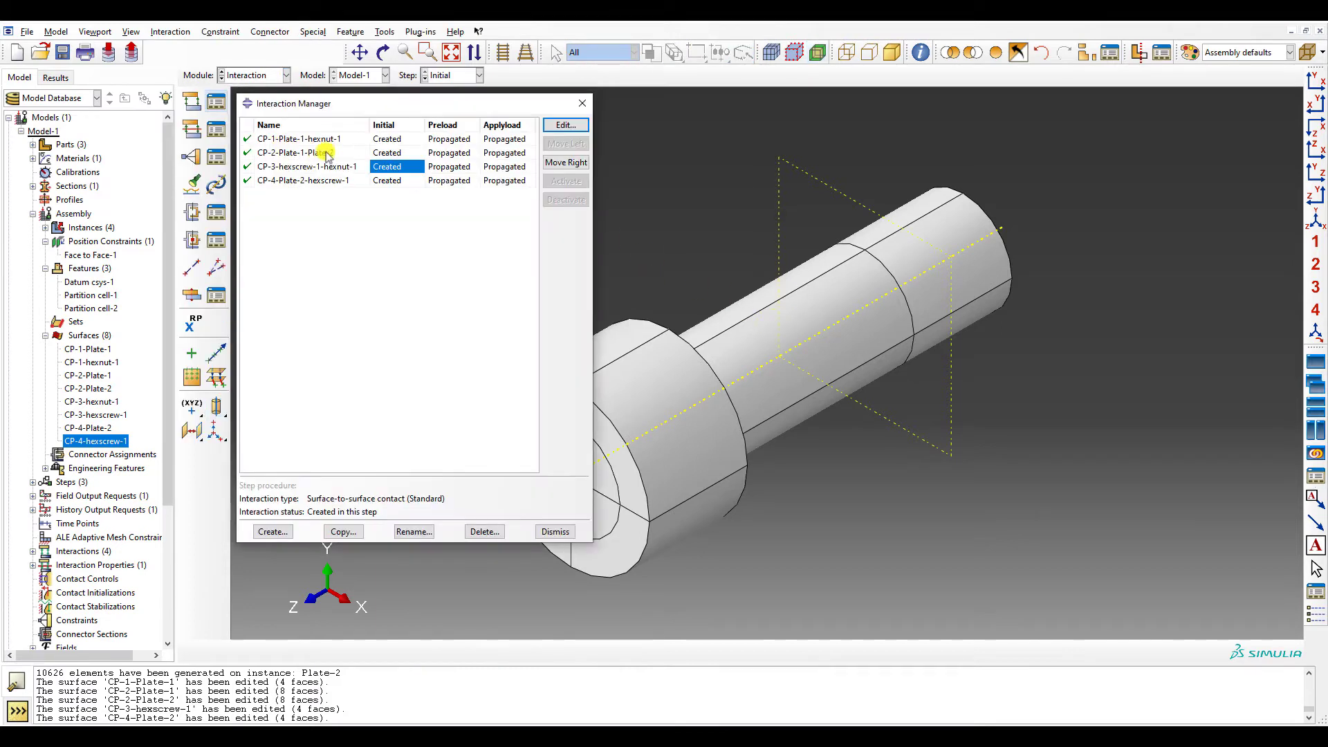
double_click(396, 166)
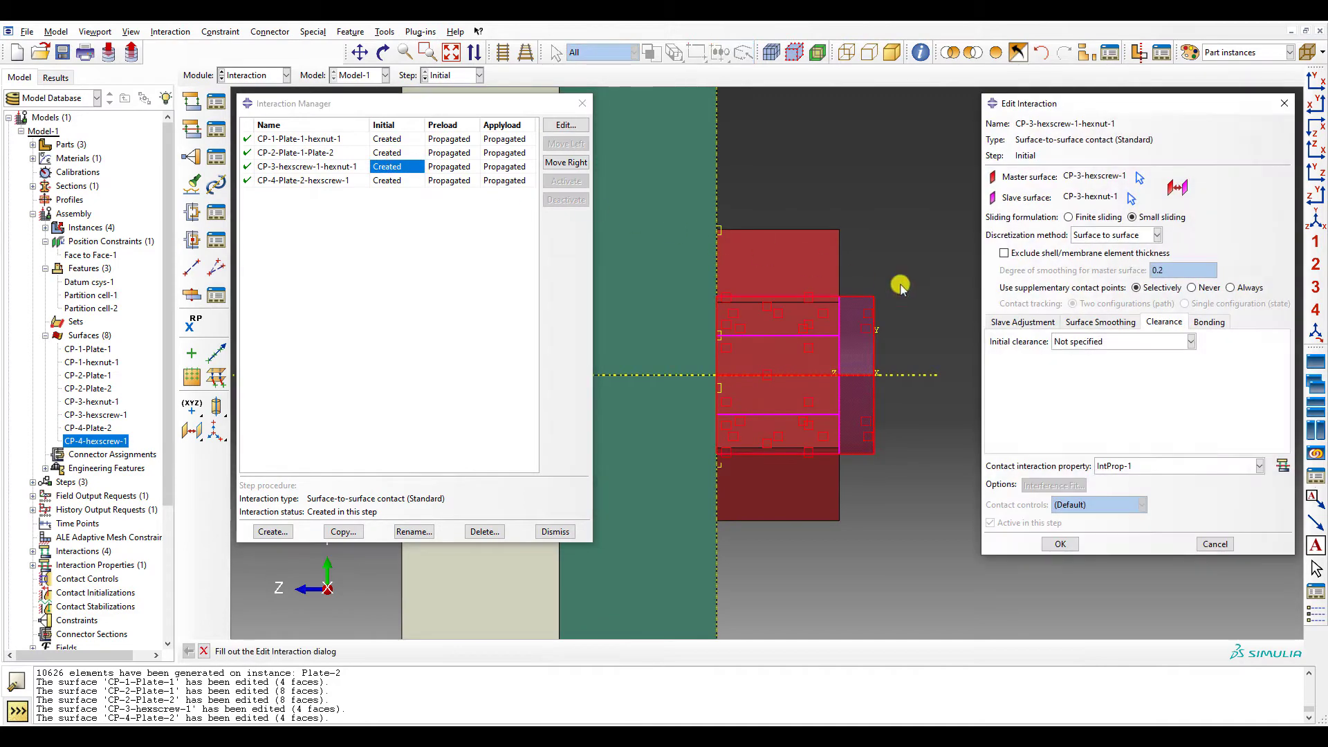
click(1140, 343)
click(1134, 373)
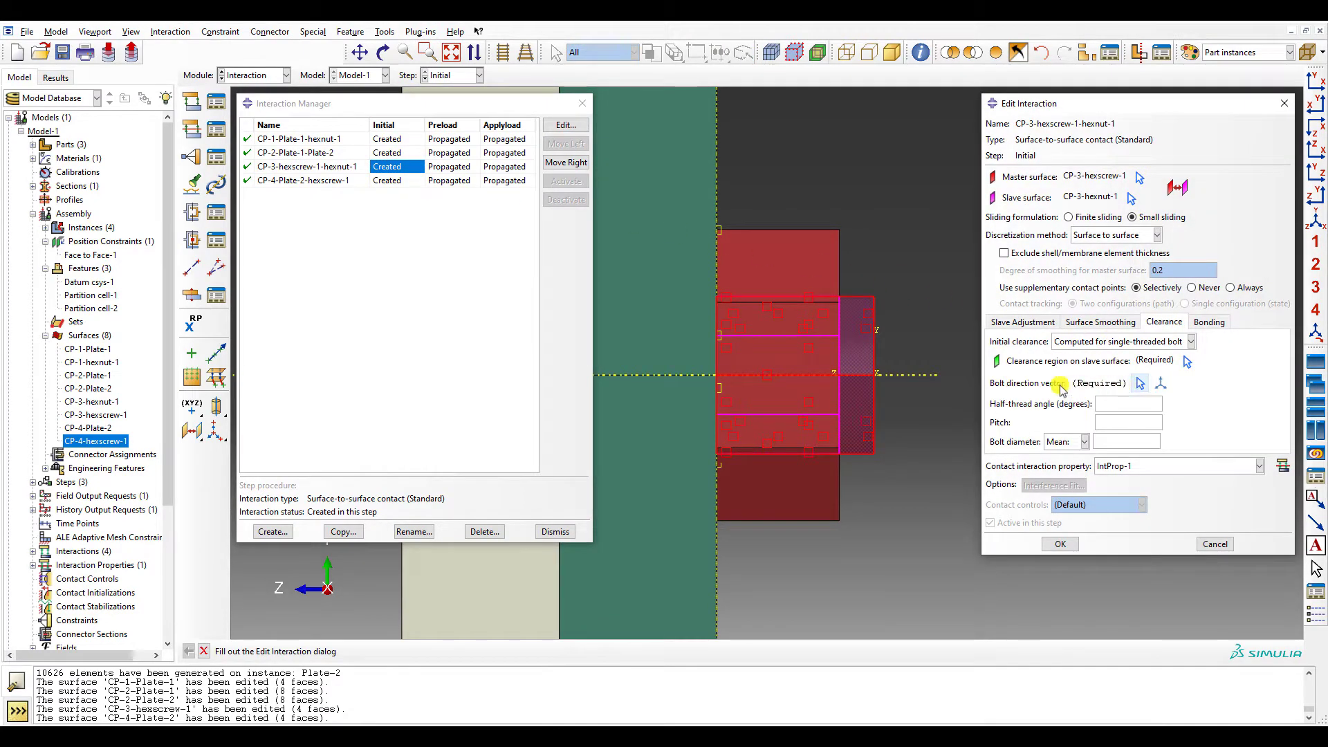
- Pick all the cylindrical faces around the screw's threaded end at the nut as the clearance region on the slave surface
scroll(930, 381, down, 5)
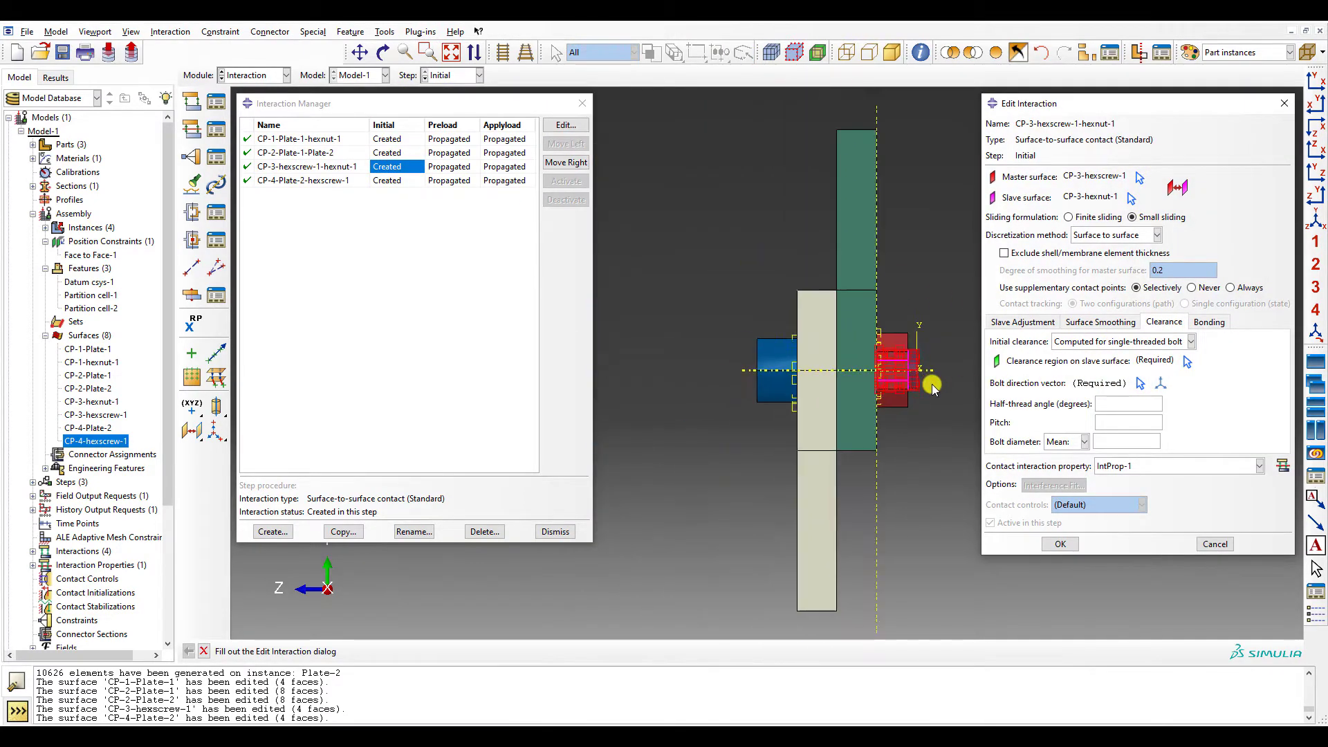
scroll(930, 382, up, 2)
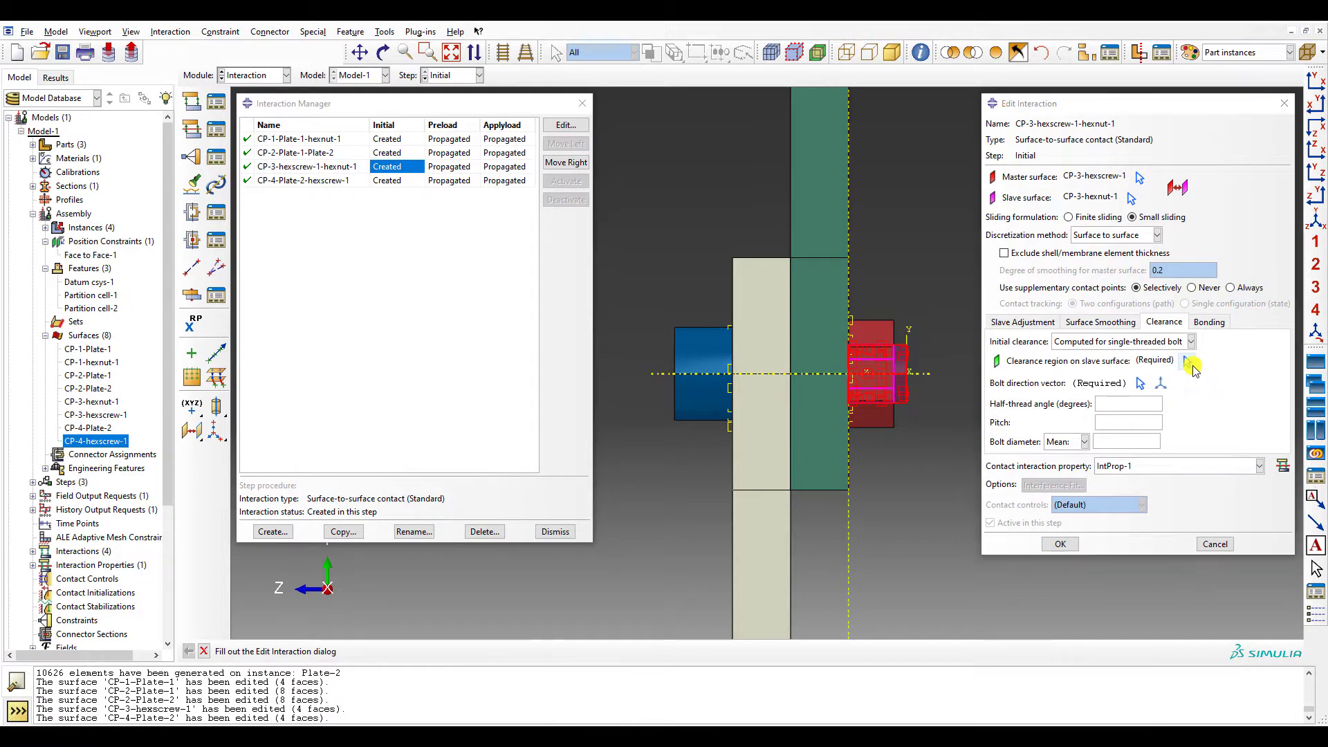
click(1189, 362)
scroll(886, 366, up, 1)
scroll(886, 367, up, 1)
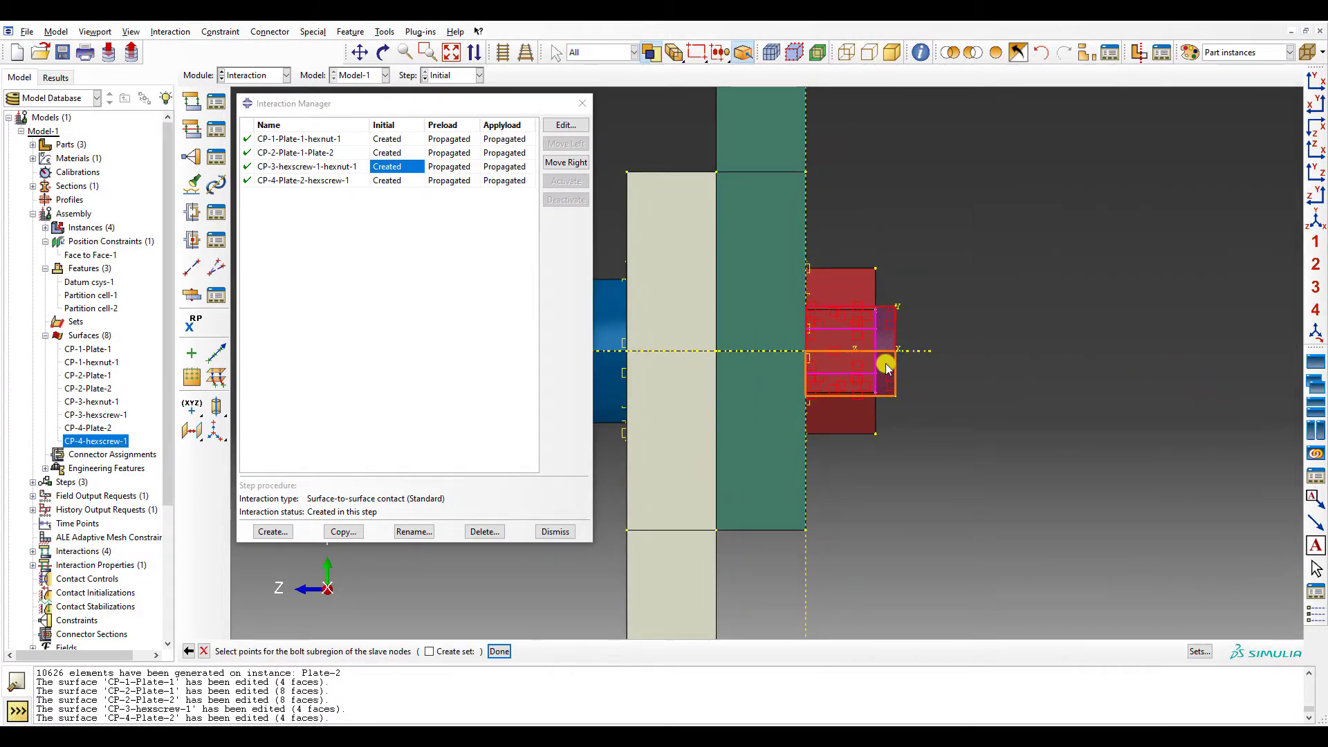
click(885, 363)
shift+click(886, 330)
ctrl+alt+drag(886, 330, 887, 330)
scroll(889, 282, up, 6)
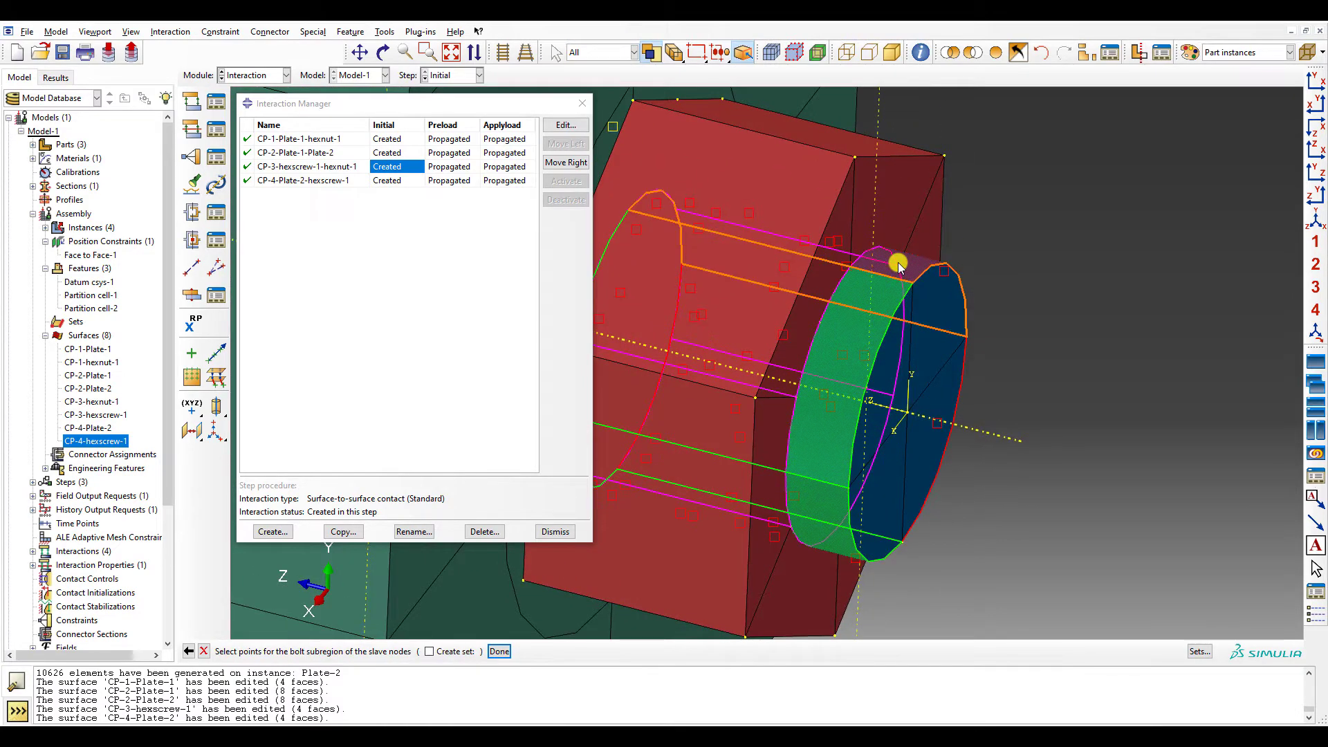
right_click(941, 312)
click(948, 321)
drag(943, 321, 969, 320)
scroll(1104, 310, down, 3)
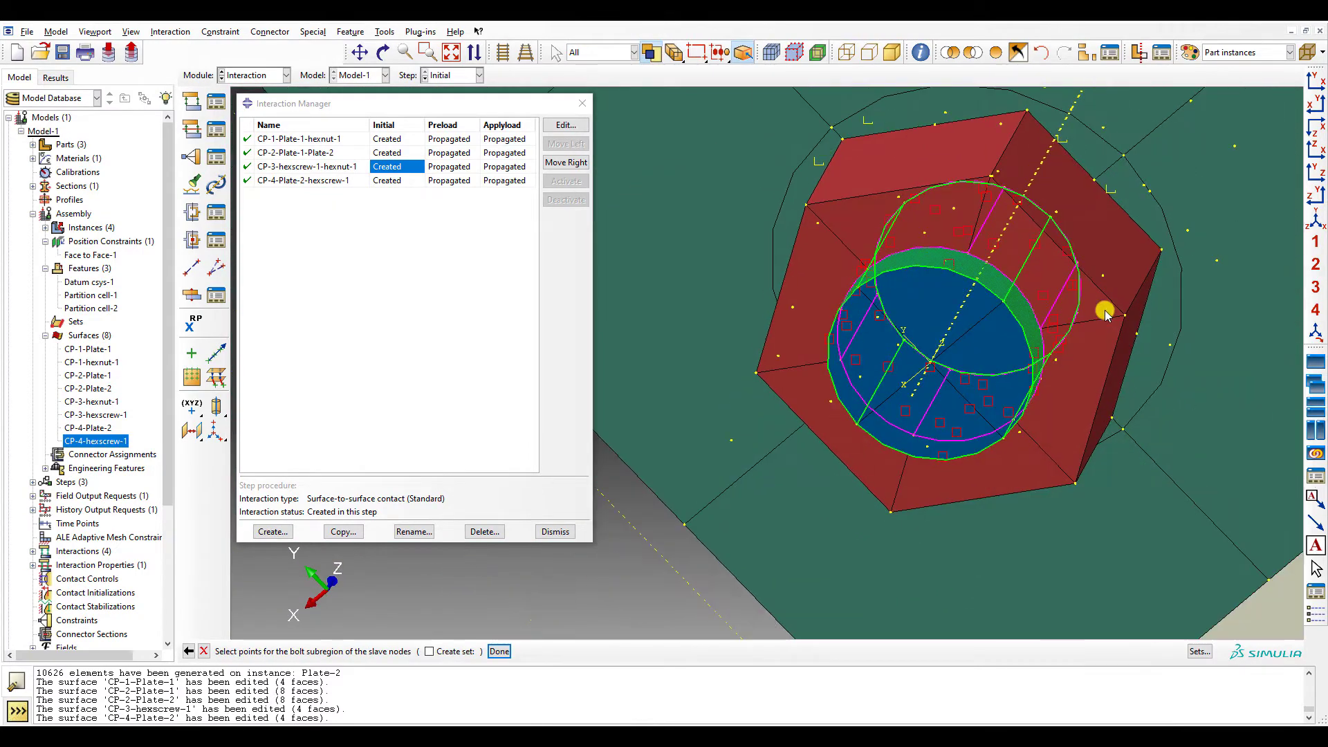
ctrl+alt+drag(1104, 310, 904, 371)
right_click(895, 366)
click(902, 372)
click(508, 652)
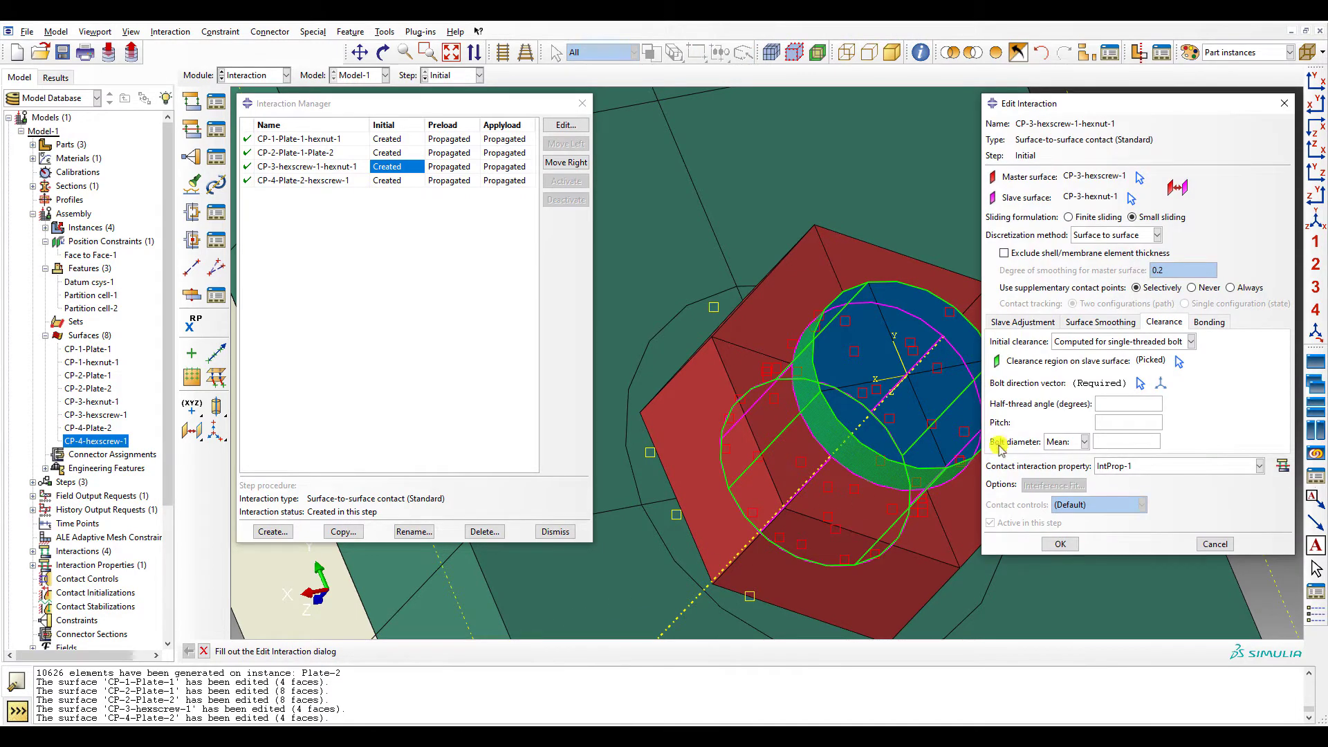
- Define the bolt direction vector by picking the datum axis along the screw, keeping its default direction
click(1139, 385)
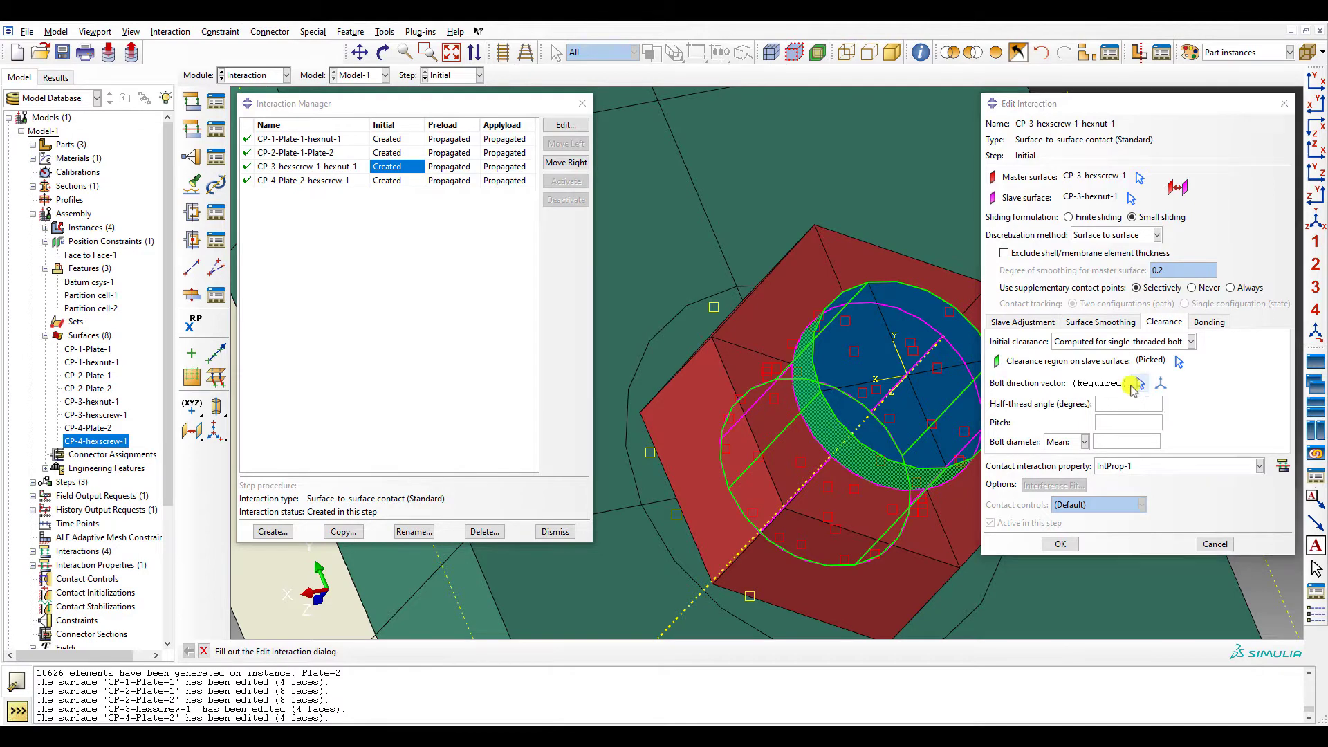
click(924, 363)
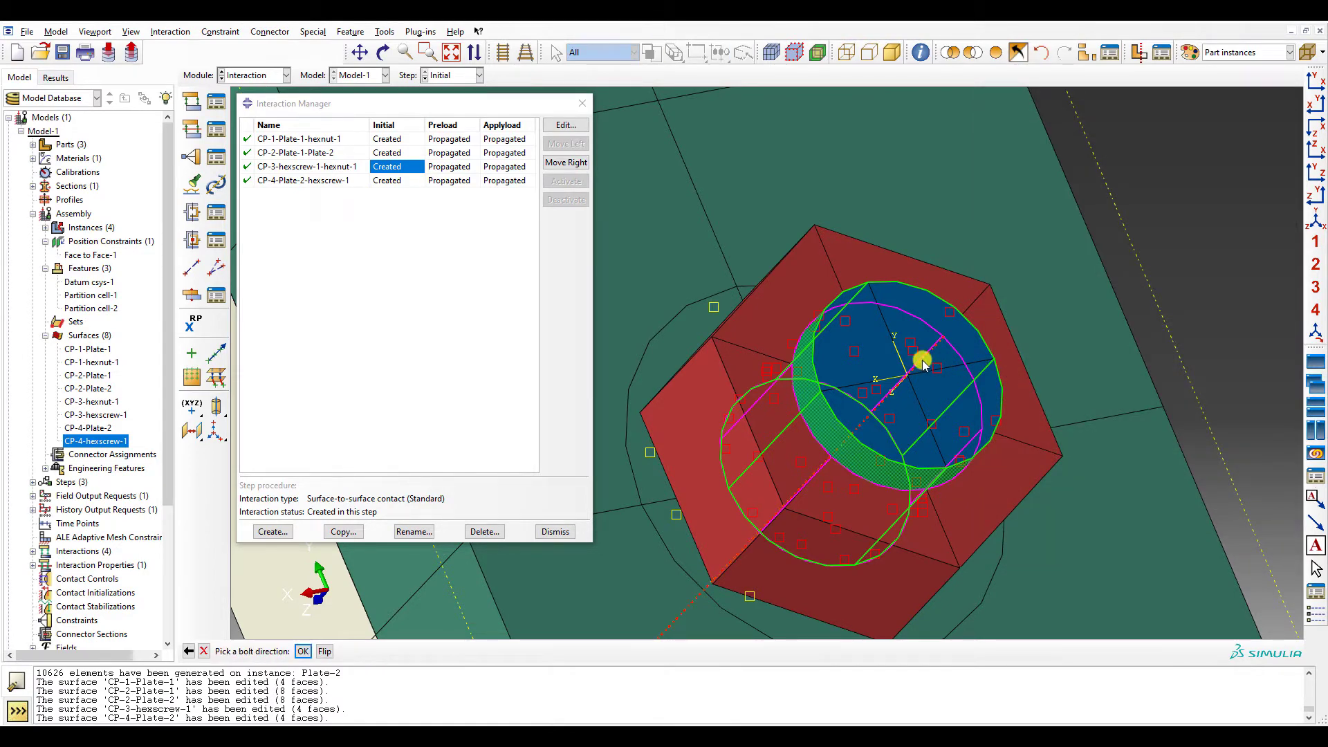
click(304, 651)
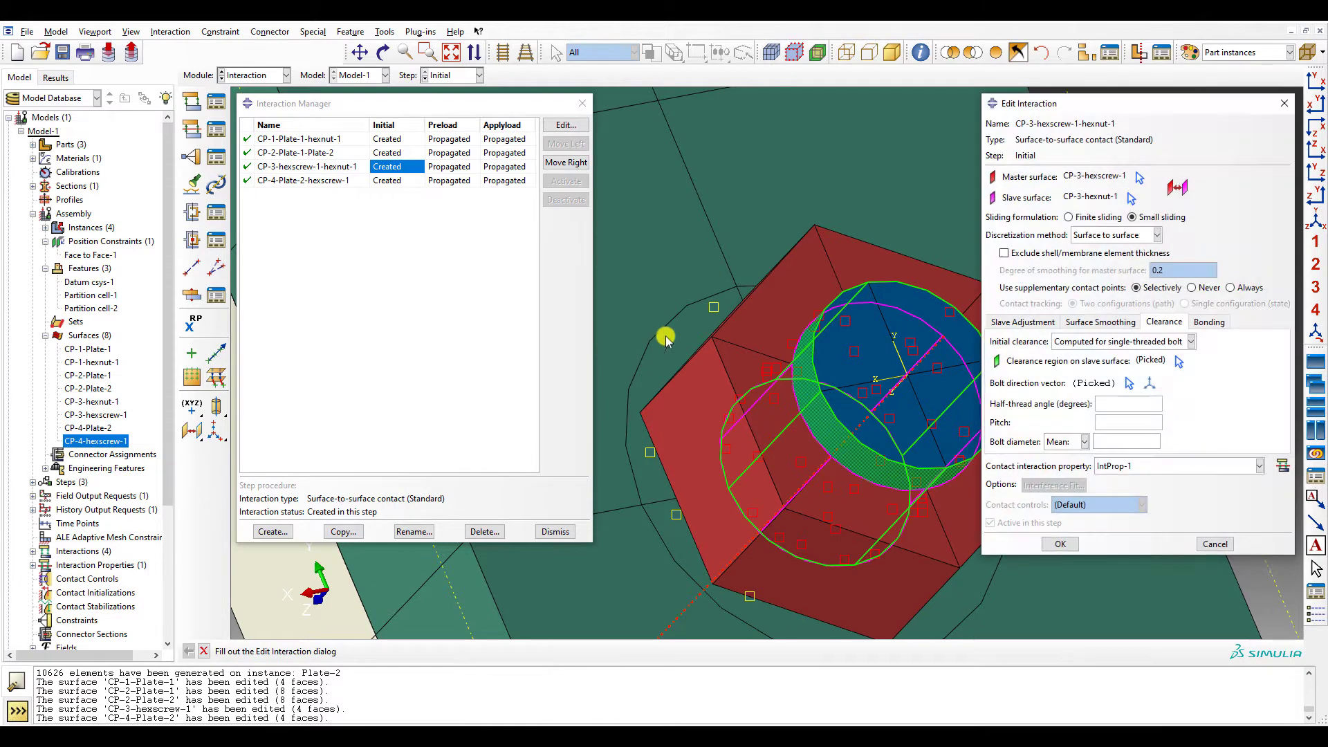
scroll(756, 260, down, 5)
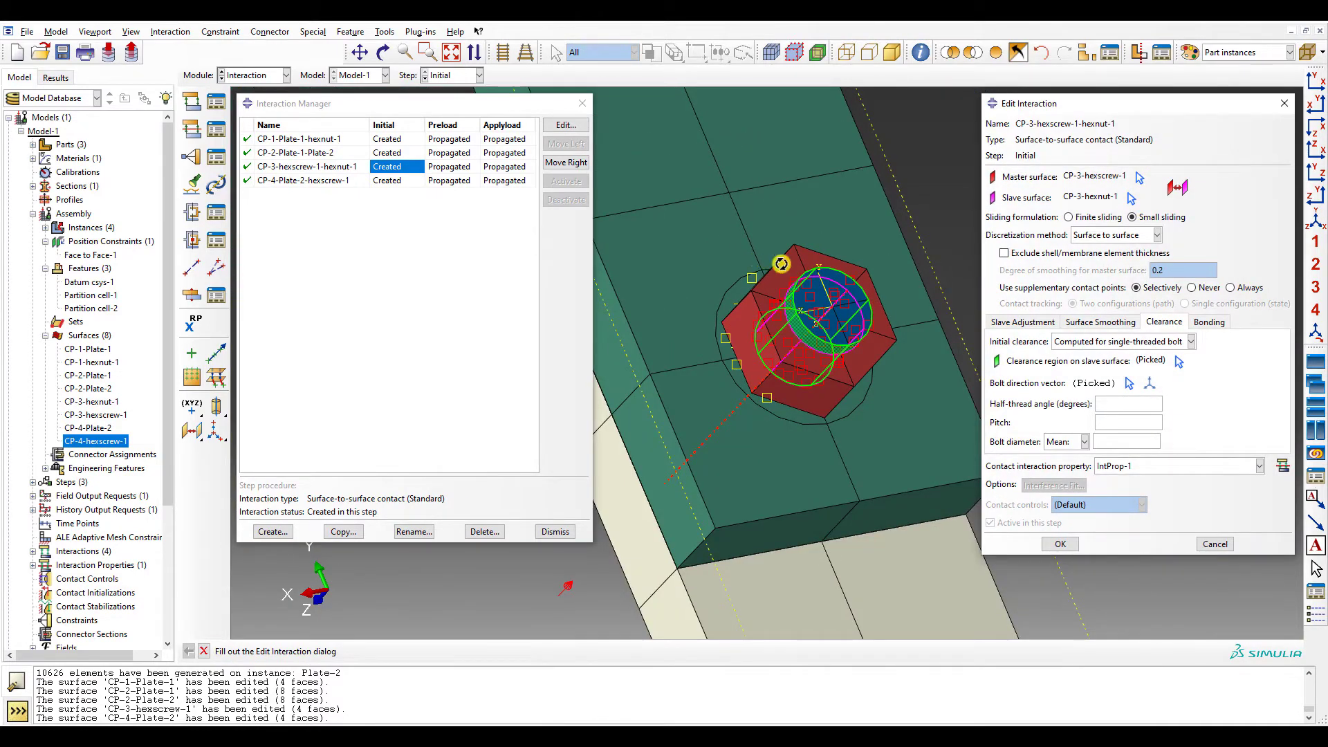
ctrl+alt+drag(781, 264, 888, 292)
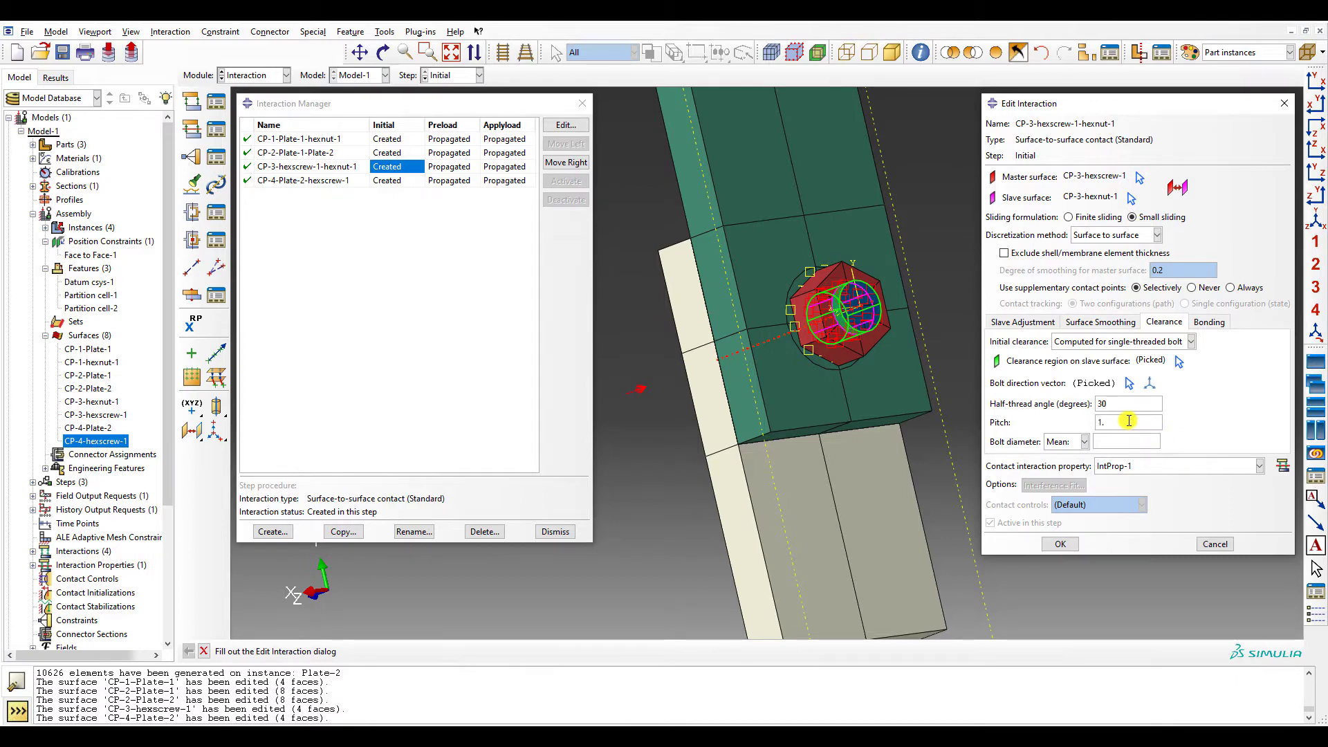
- Set the half-thread angle to 30 degrees, the pitch to 1.5 and the major bolt diameter to 10, then save the interaction
click(1068, 442)
click(1062, 464)
text(10)
scroll(926, 351, down, 2)
ctrl+alt+drag(892, 340, 880, 337)
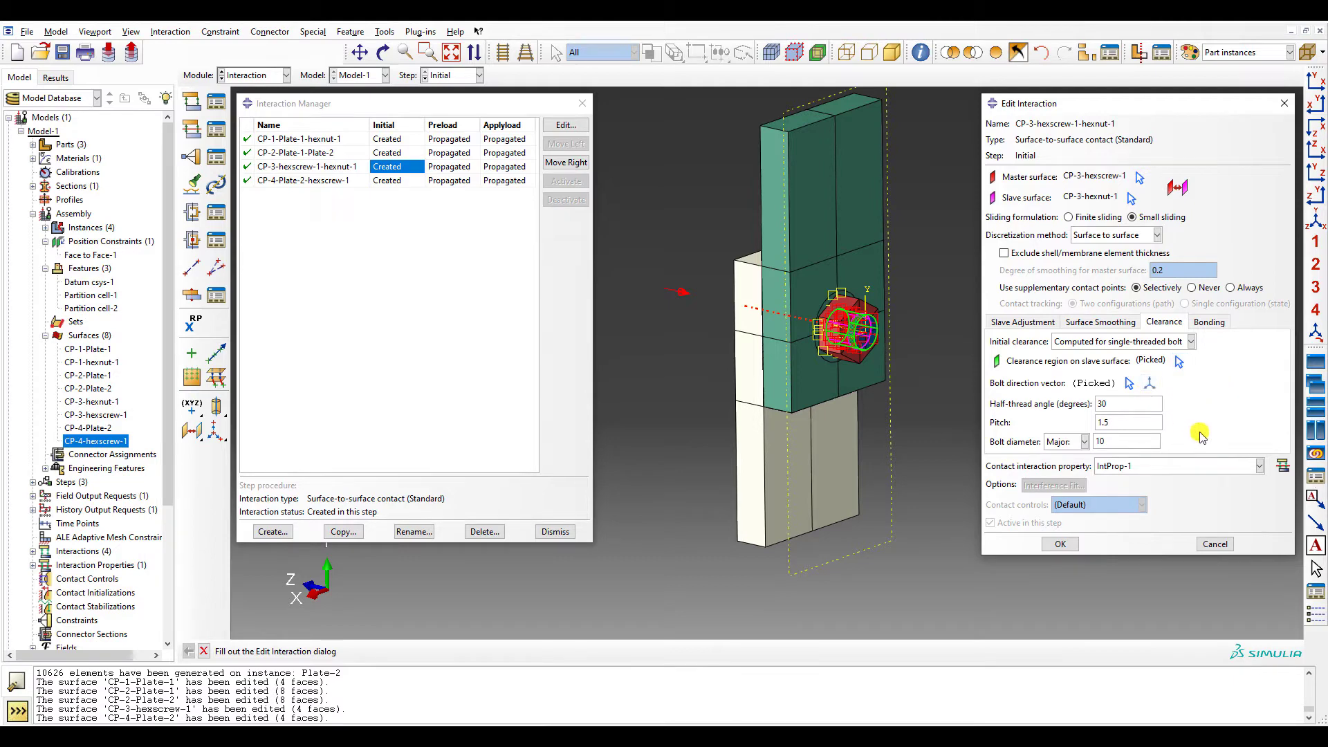
click(1062, 544)
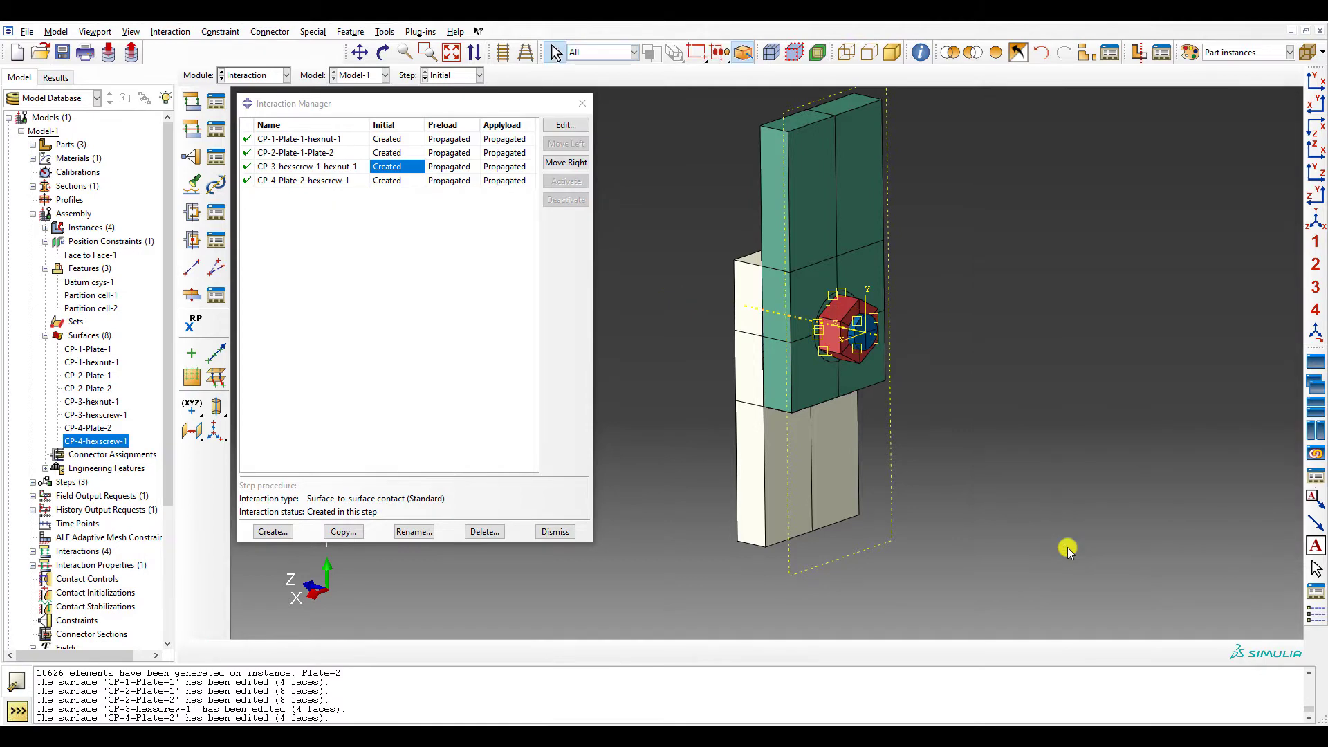
- Review the contact surfaces and adjustment settings of the CP-4-Plate-2-hexscrew-1, CP-2-Plate-1-Plate-2 and CP-1-Plate-1-hexnut-1 interactions
click(397, 181)
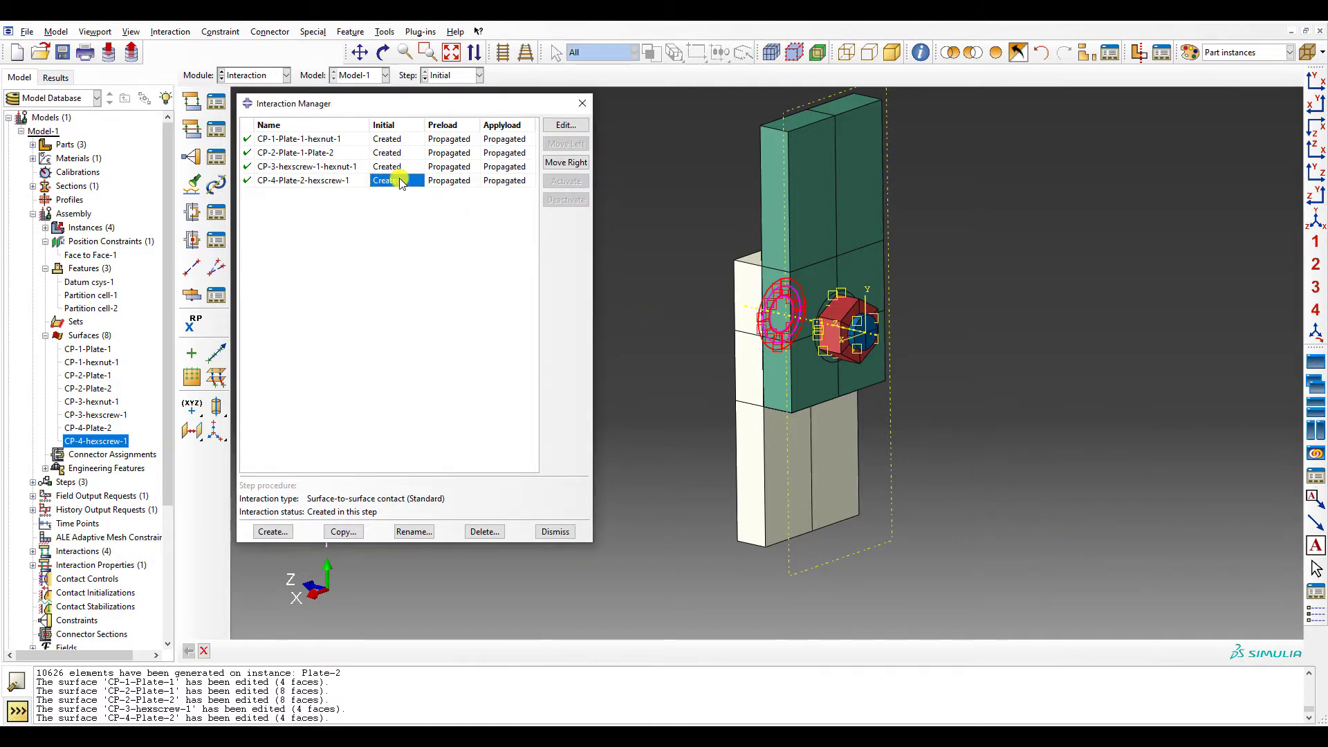
double_click(400, 182)
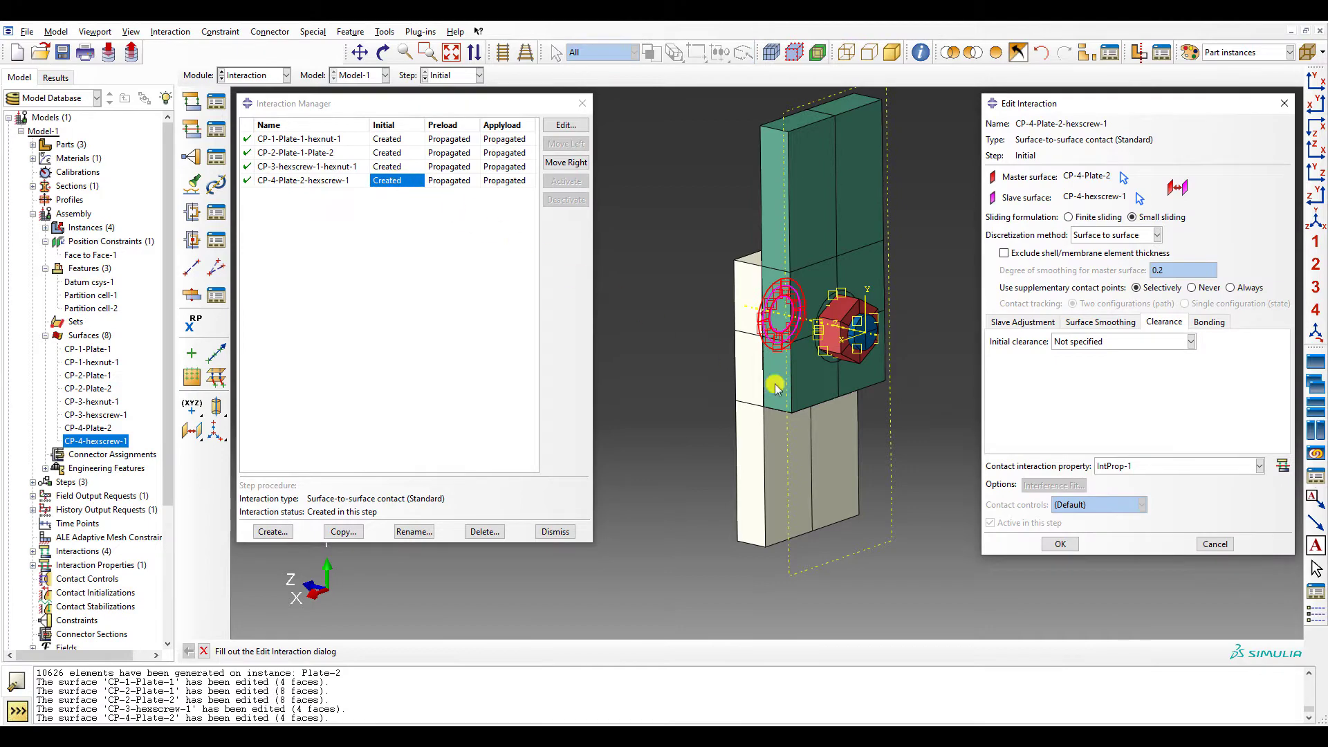
click(1062, 544)
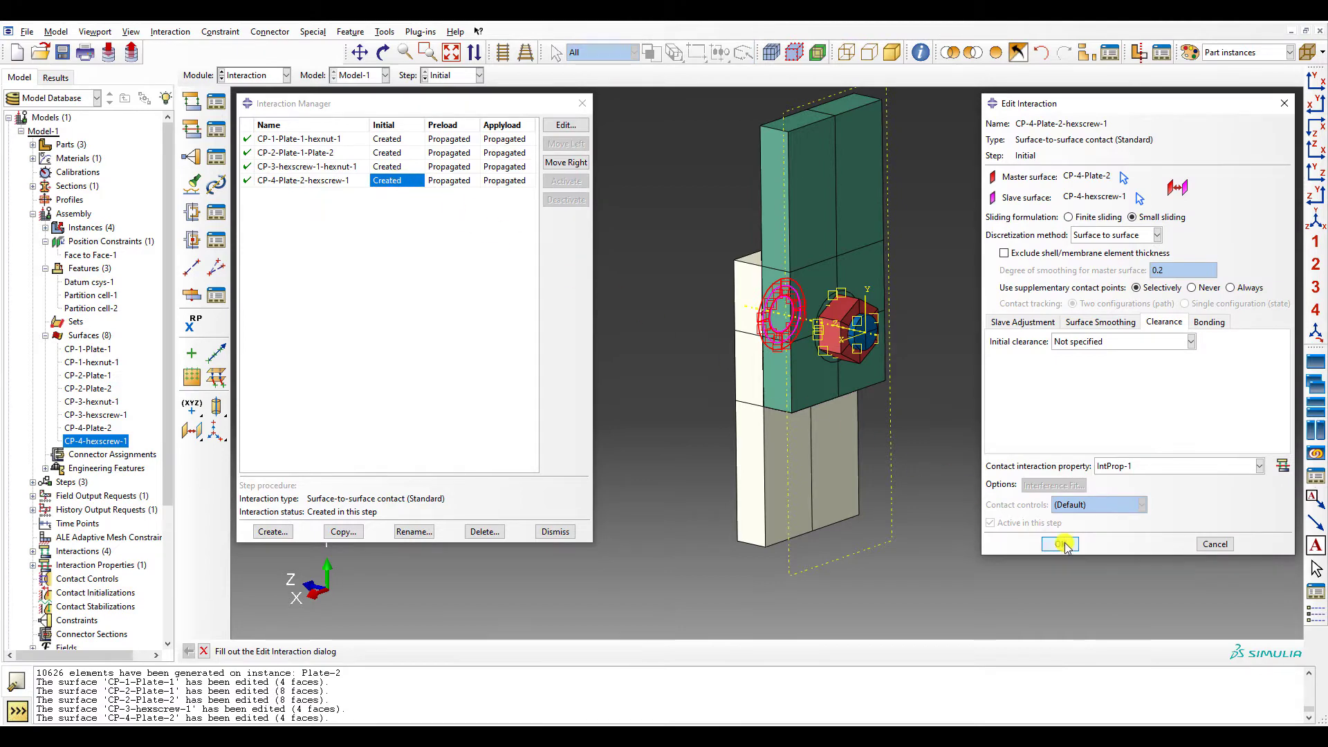
click(1099, 323)
click(1027, 322)
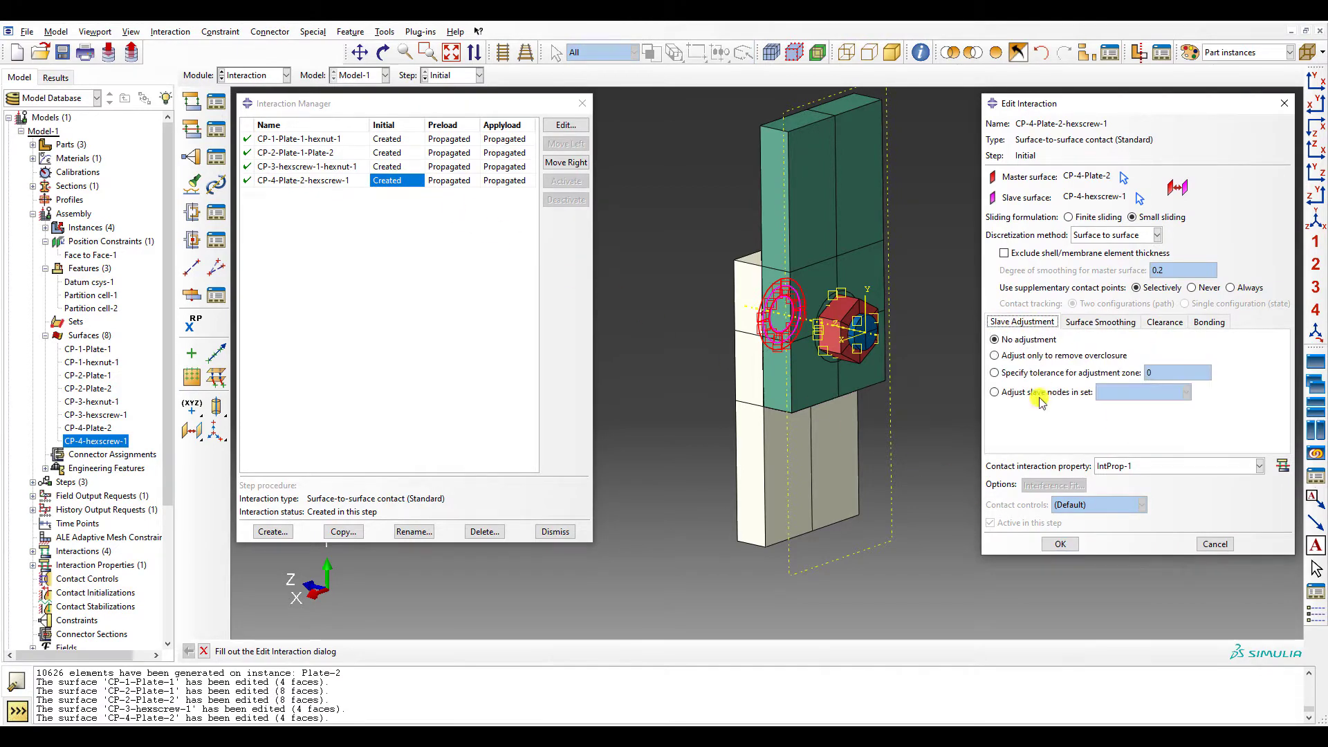
click(1060, 543)
click(399, 140)
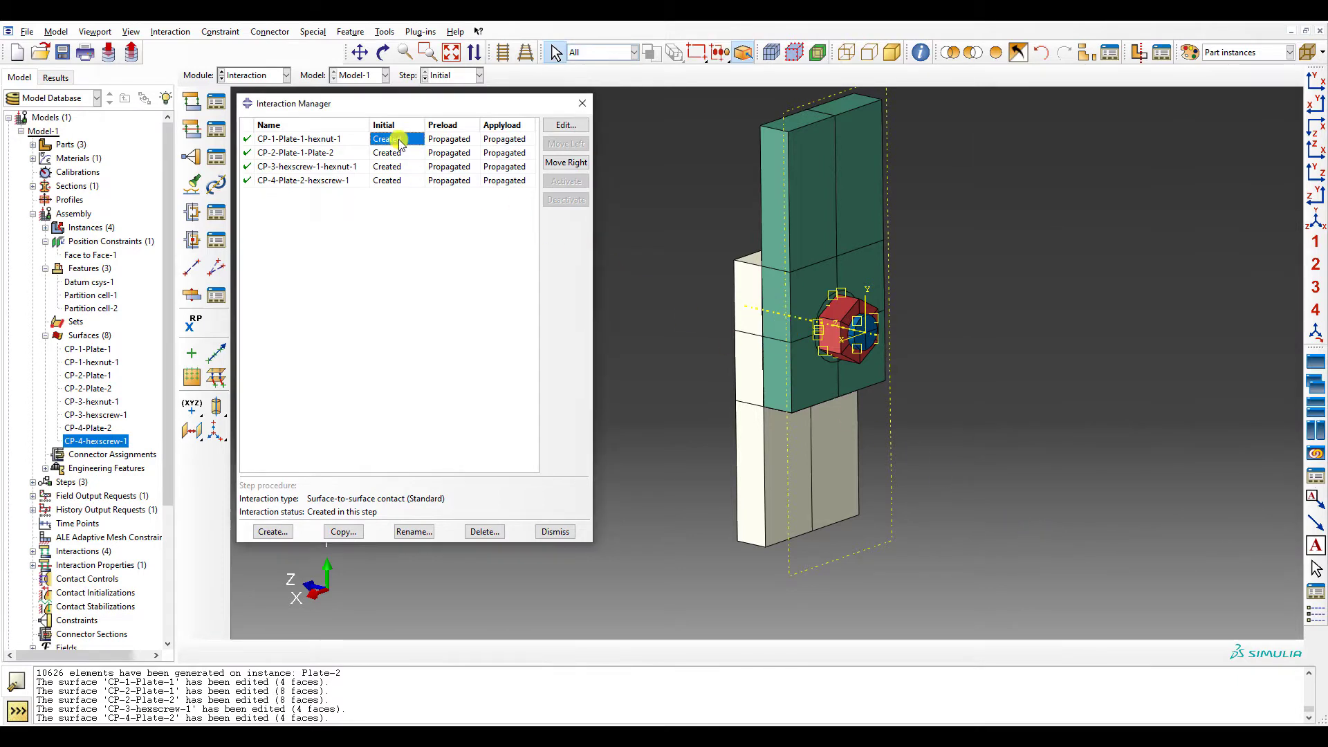
double_click(399, 145)
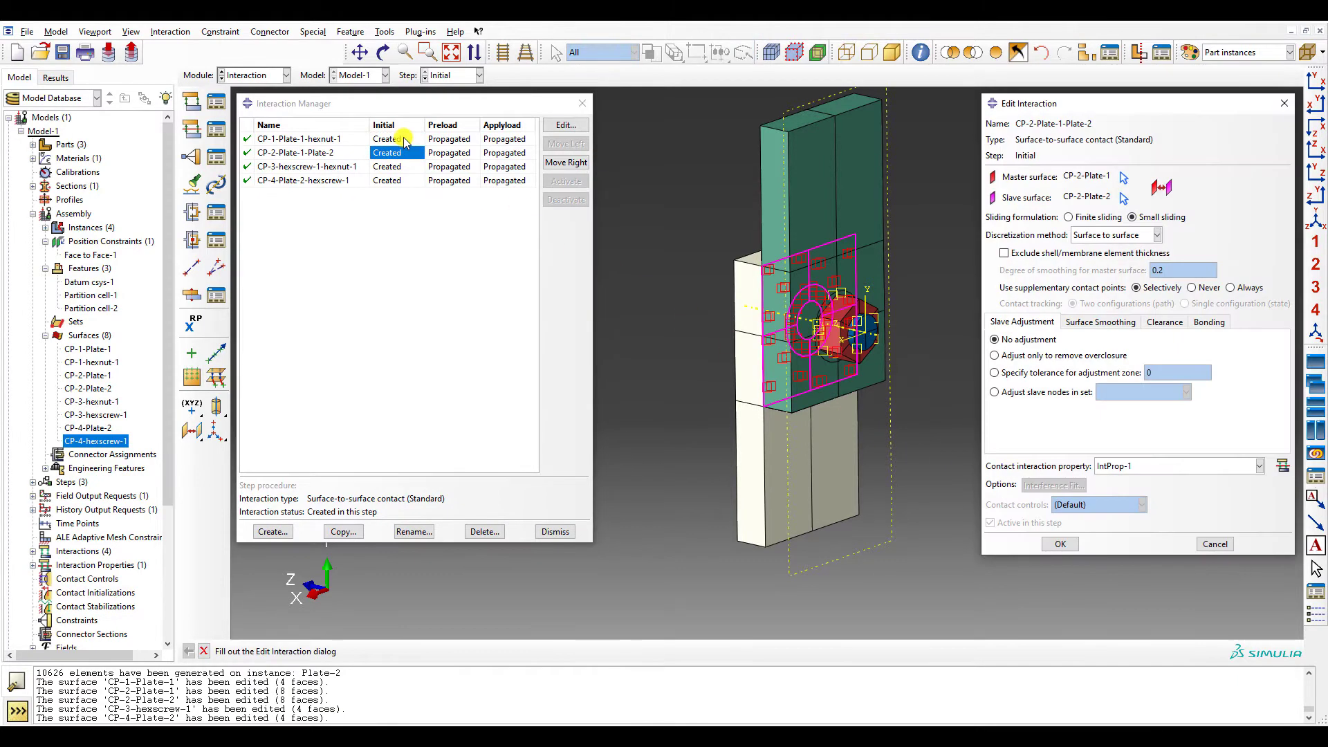
double_click(404, 138)
scroll(842, 320, down, 6)
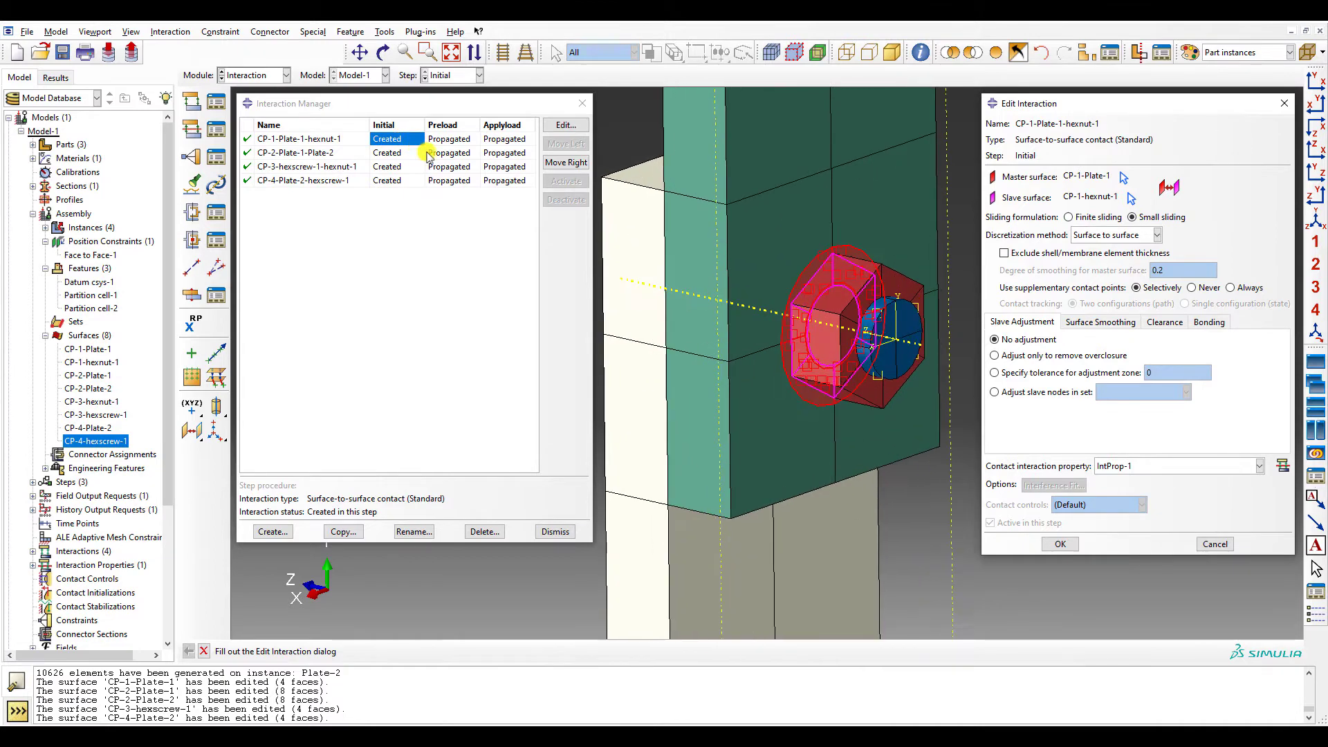
- Accept the CP-1-Plate-1-hexnut-1 interaction and close the interaction list, then switch to the Load module
click(1061, 543)
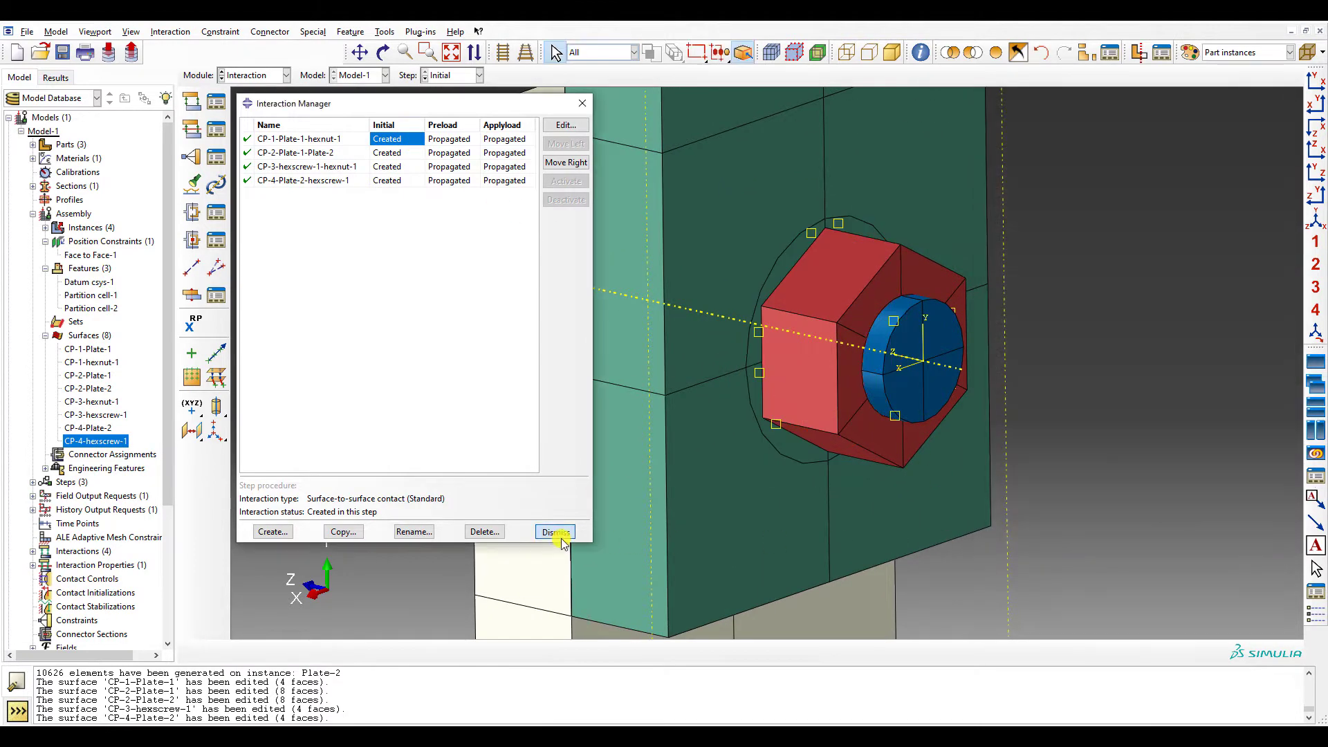
click(554, 531)
click(1315, 220)
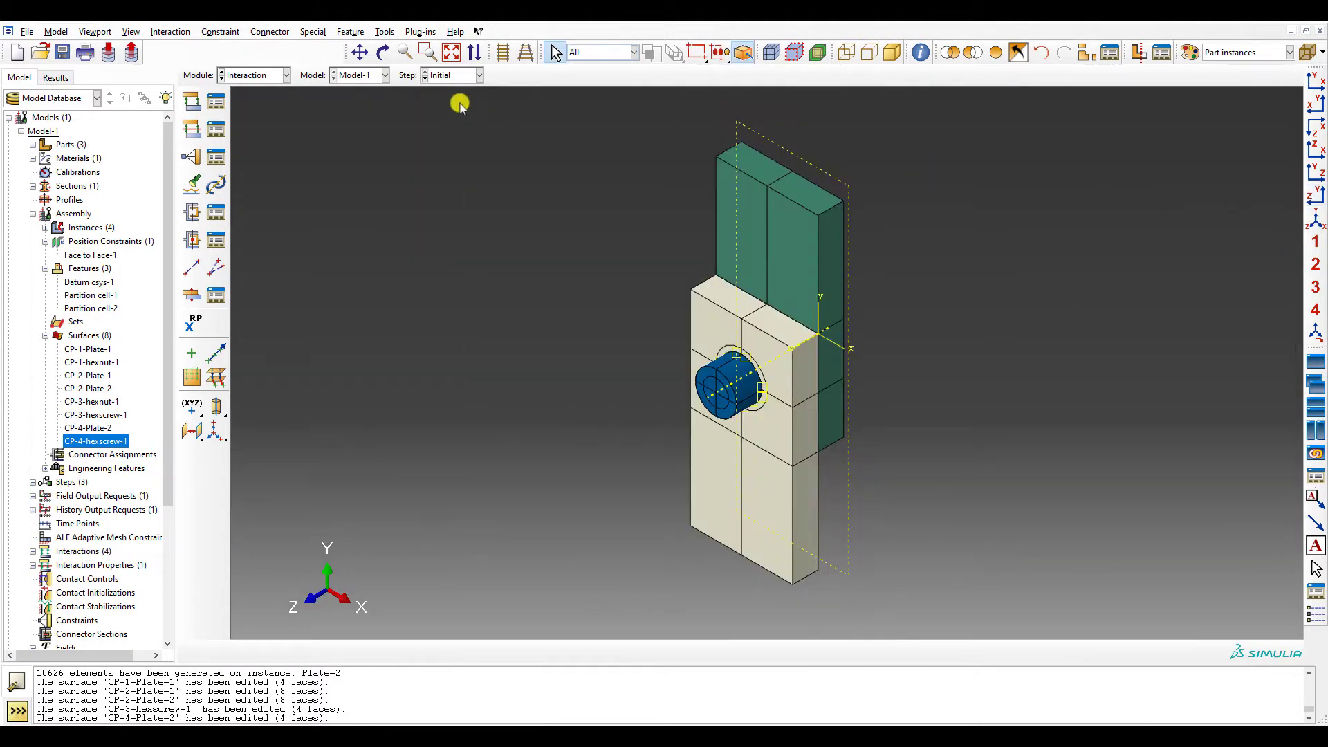
click(274, 80)
click(258, 155)
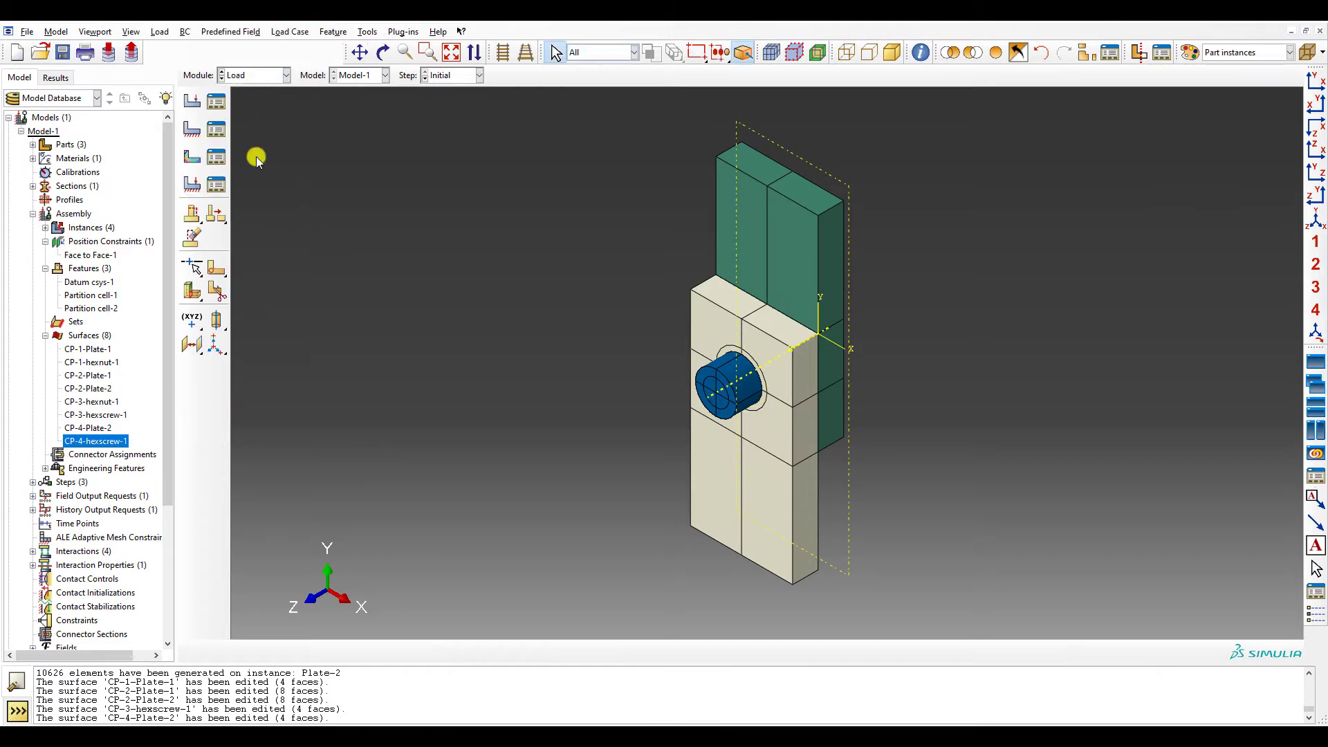
ctrl+alt+drag(560, 276, 685, 386)
- Create a datum plane in the hexscrew part, offset 10 from the existing datum plane towards the screw head
click(261, 77)
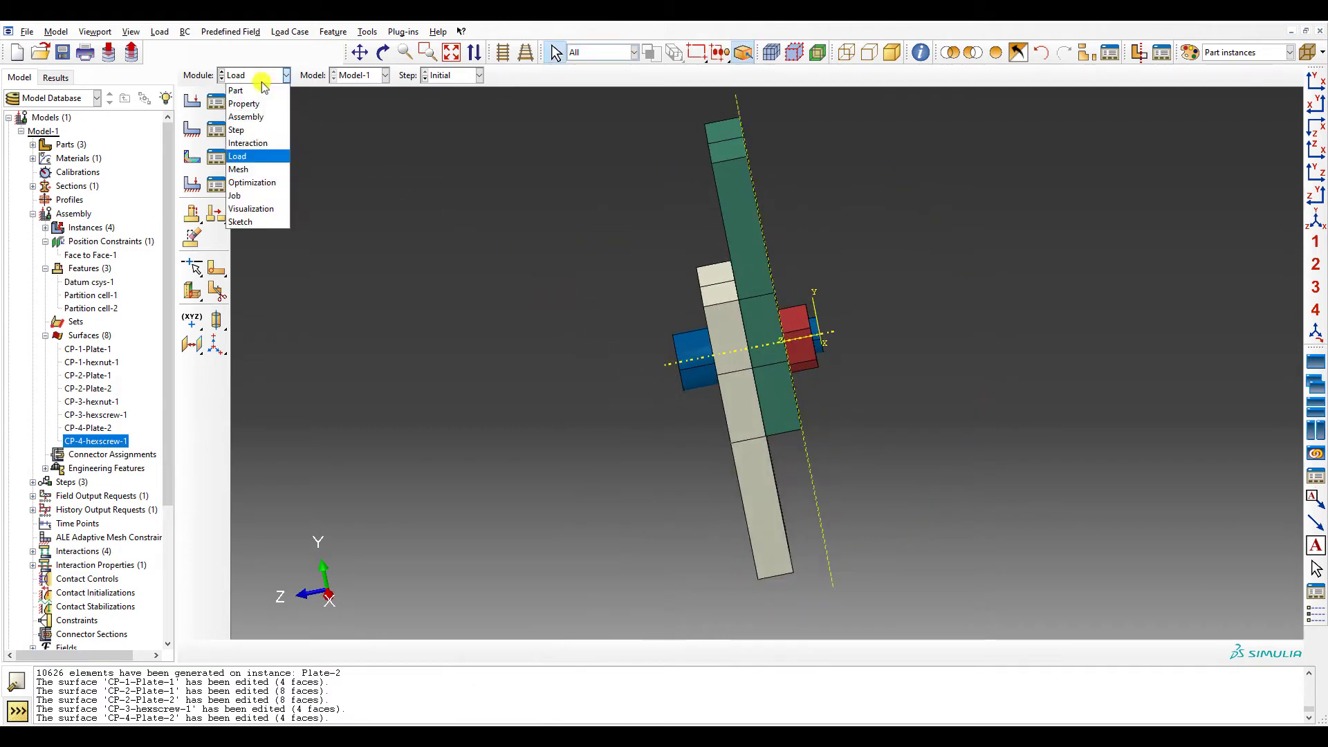
click(254, 91)
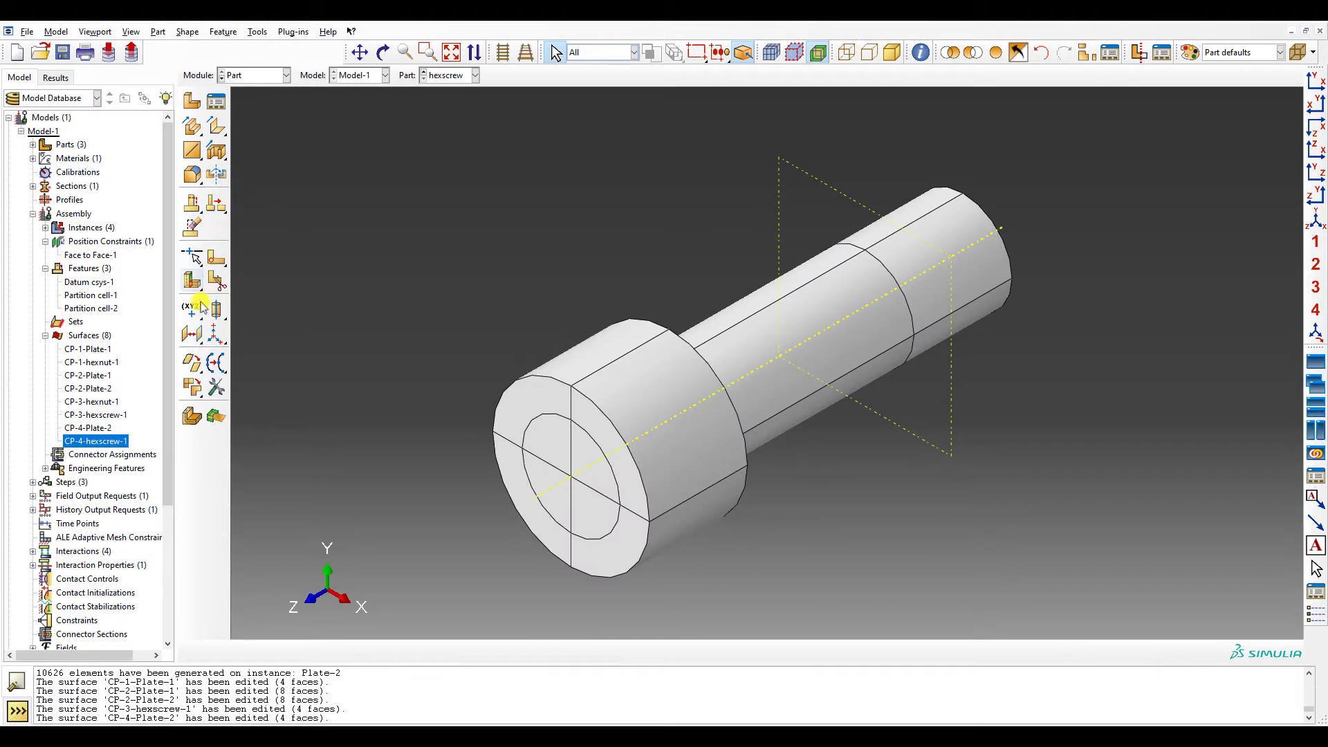
click(192, 334)
click(815, 177)
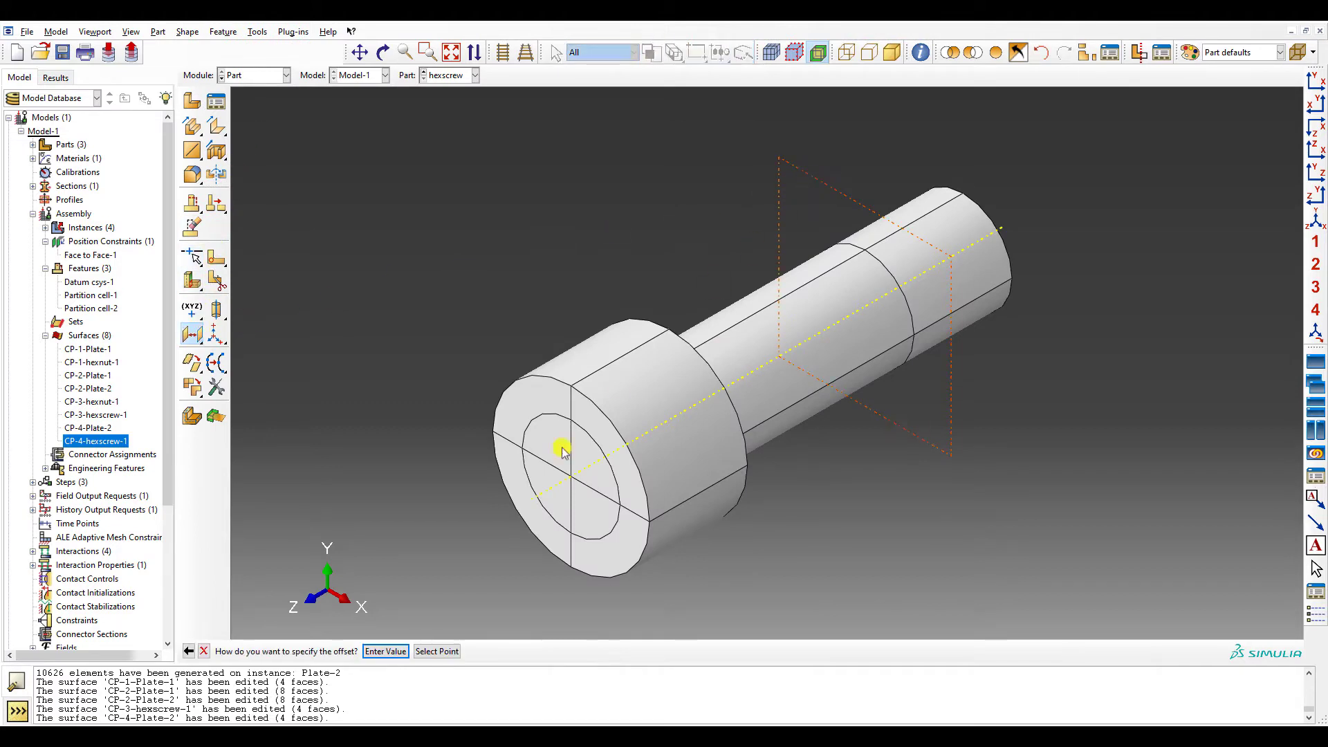
click(384, 651)
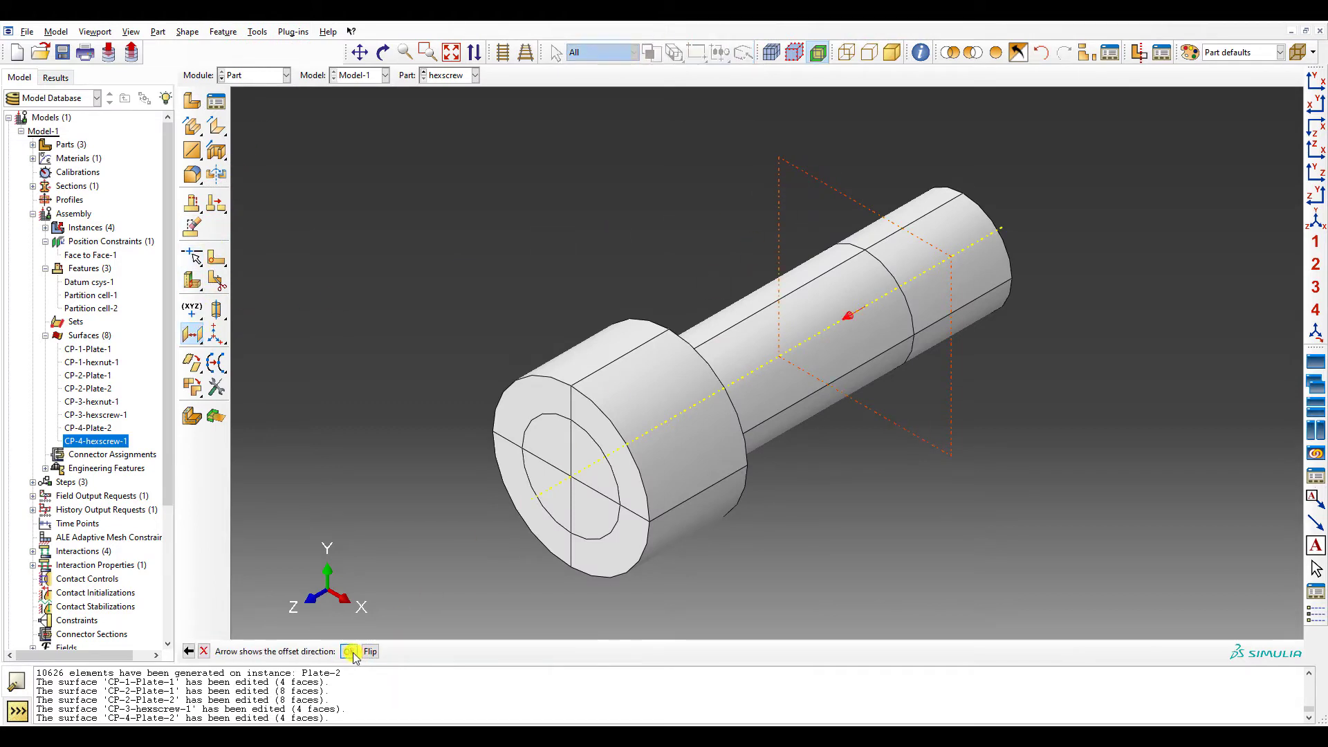
click(351, 652)
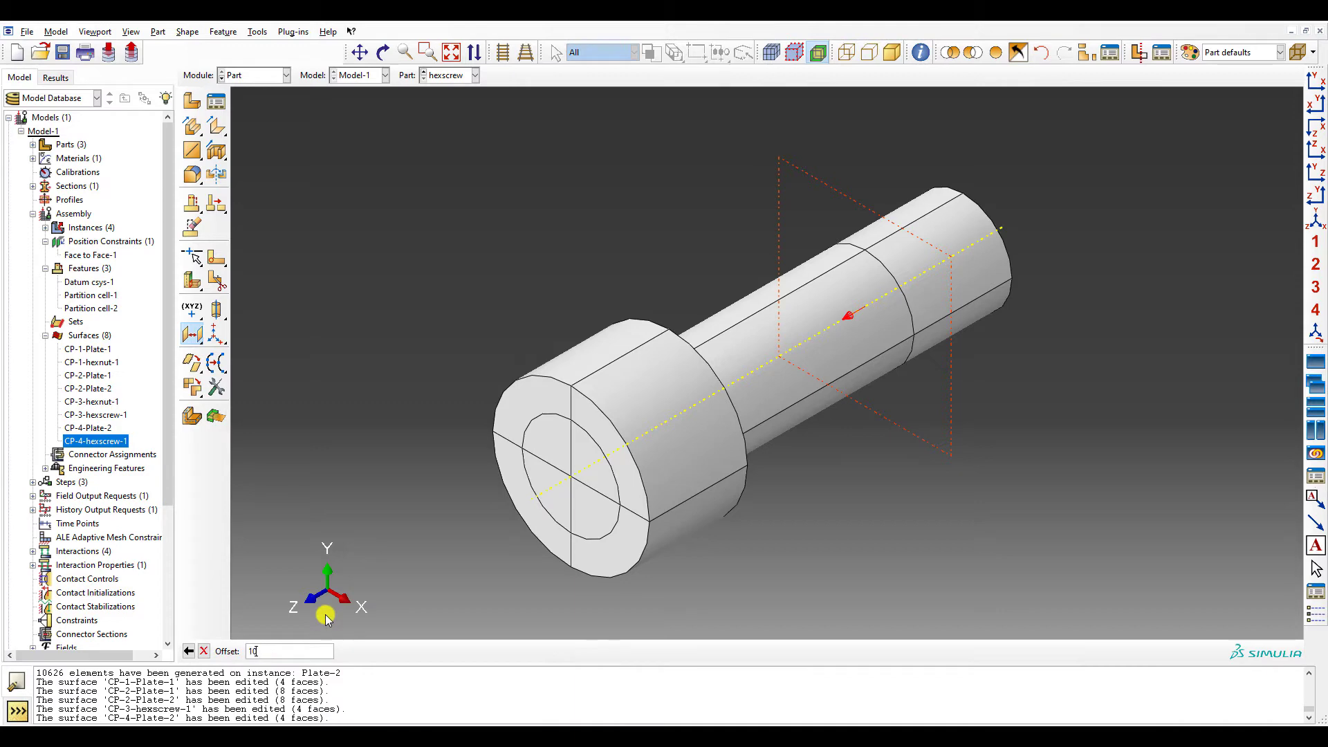
key(Return)
- Partition the hexscrew's shank cells between the head and the threaded end with the new mid-shank datum plane
click(193, 281)
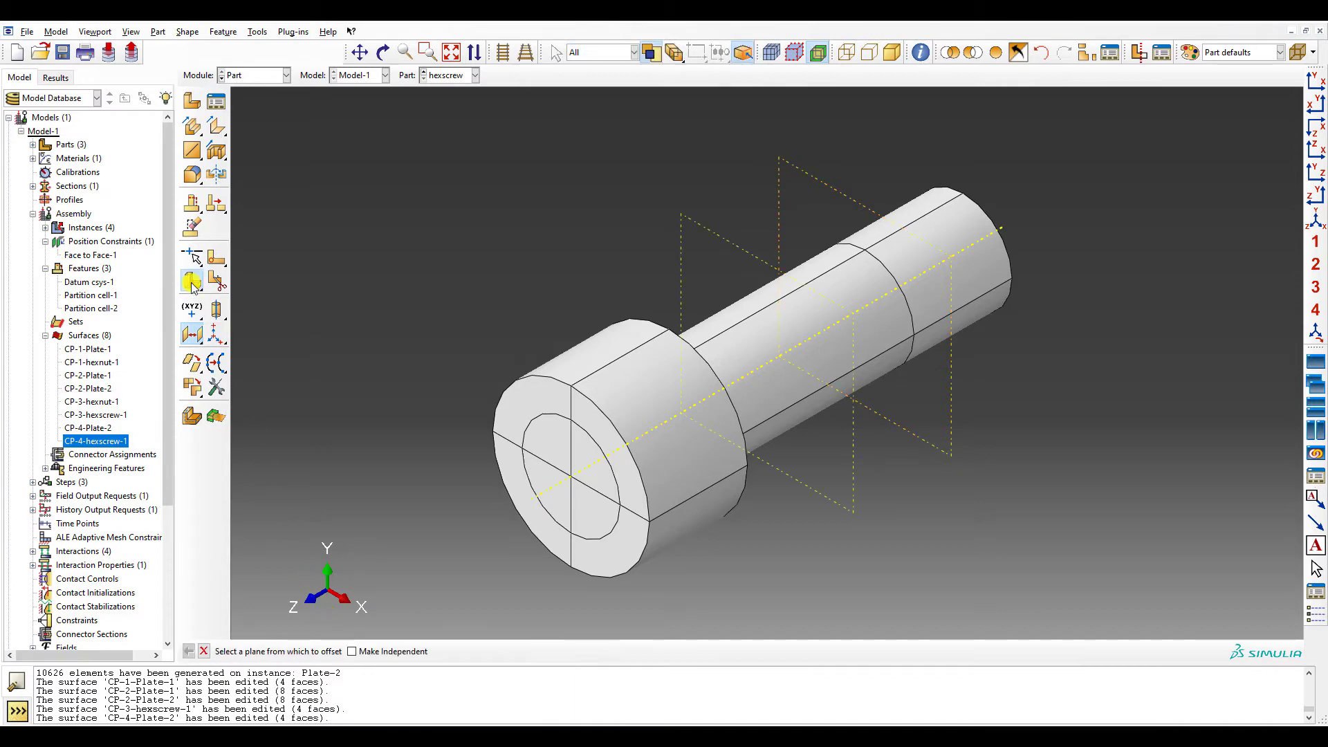
click(240, 284)
ctrl+alt+drag(293, 270, 747, 524)
middle_click(746, 523)
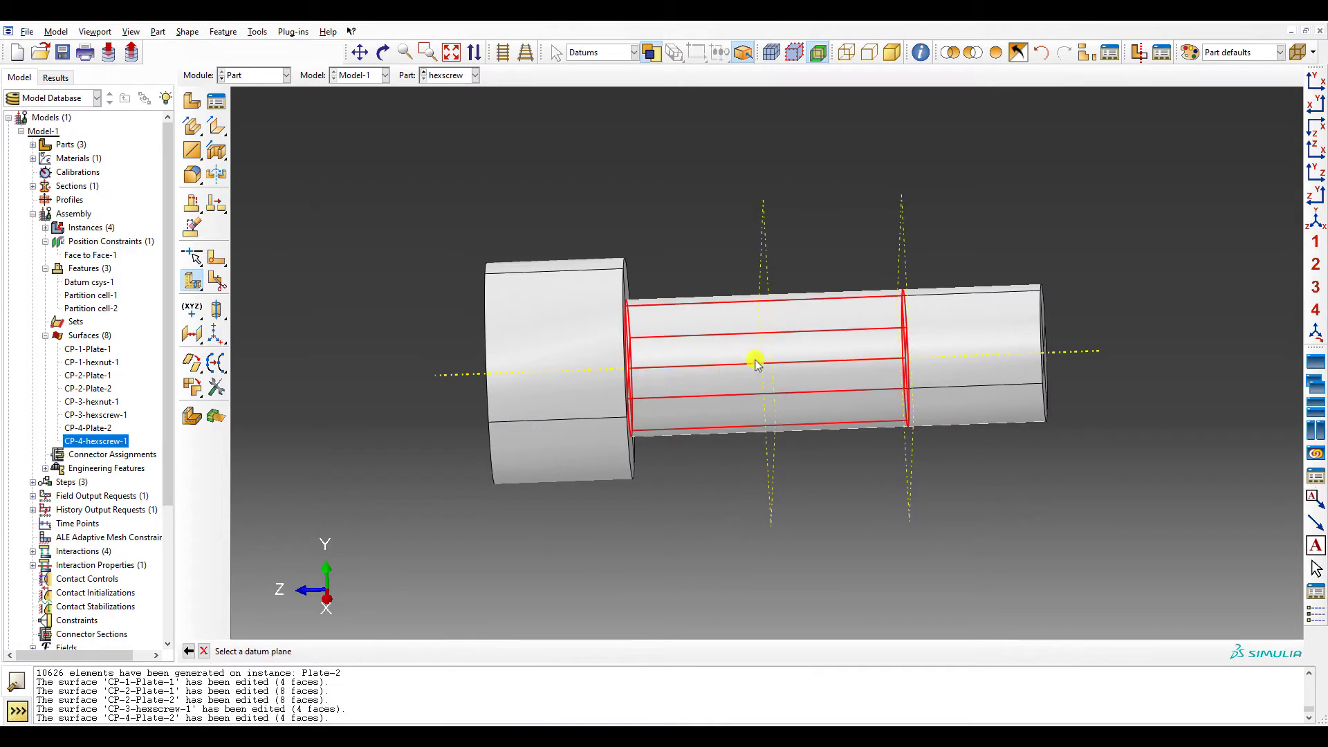
click(761, 234)
middle_click(761, 233)
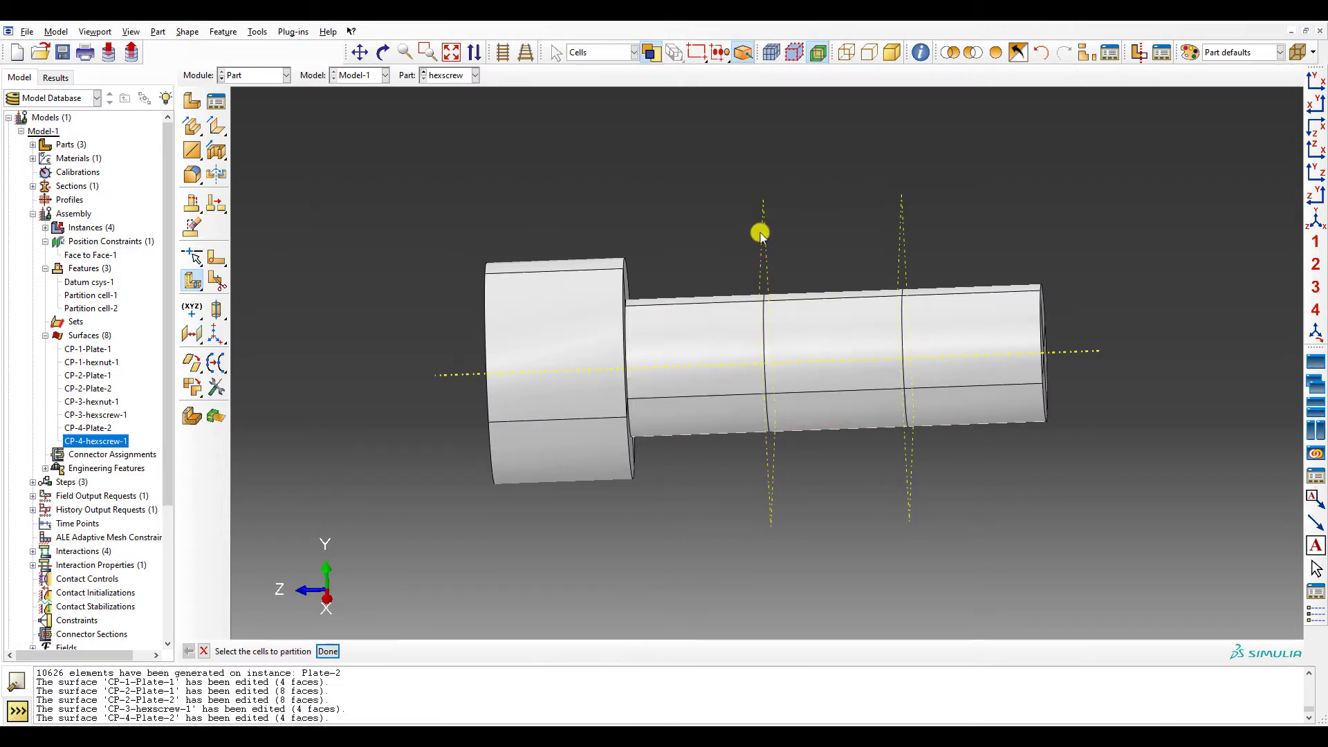
- Regenerate the mesh of the hexscrew-1 instance in the assembly
click(270, 75)
click(242, 169)
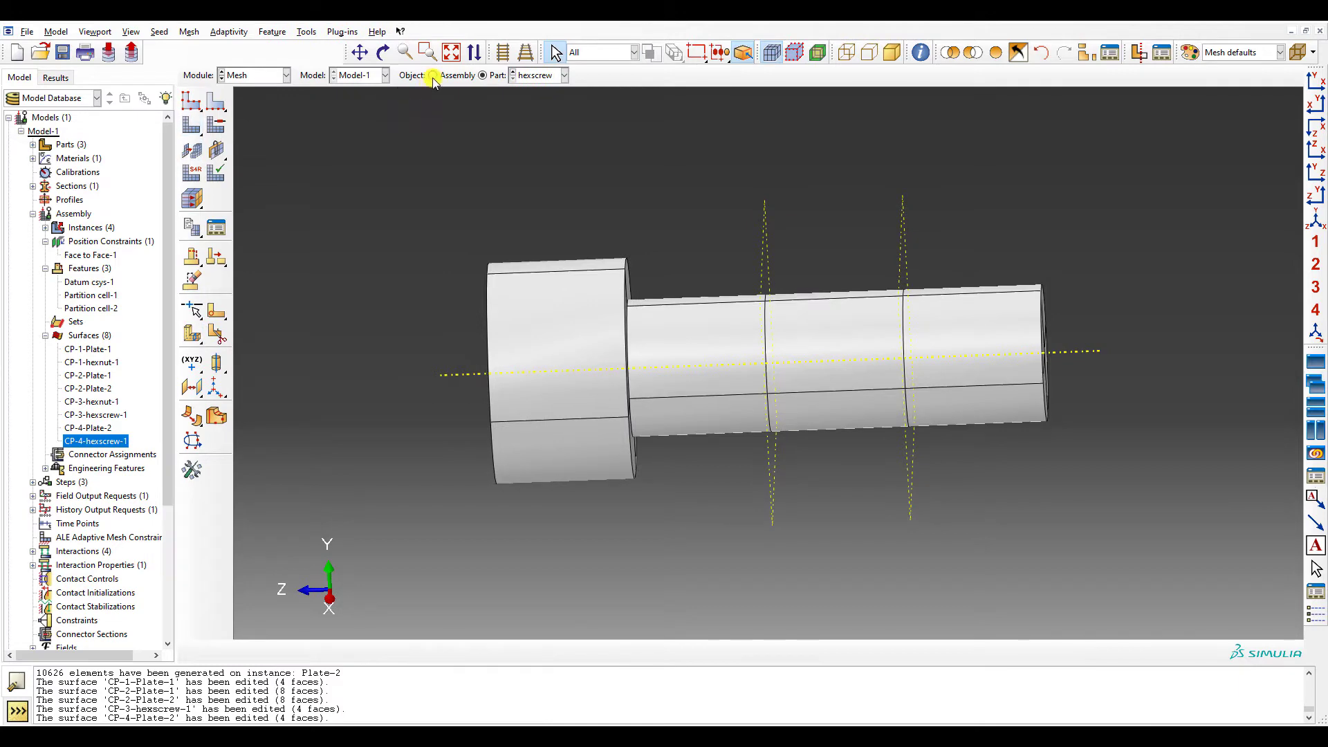
click(433, 75)
click(191, 125)
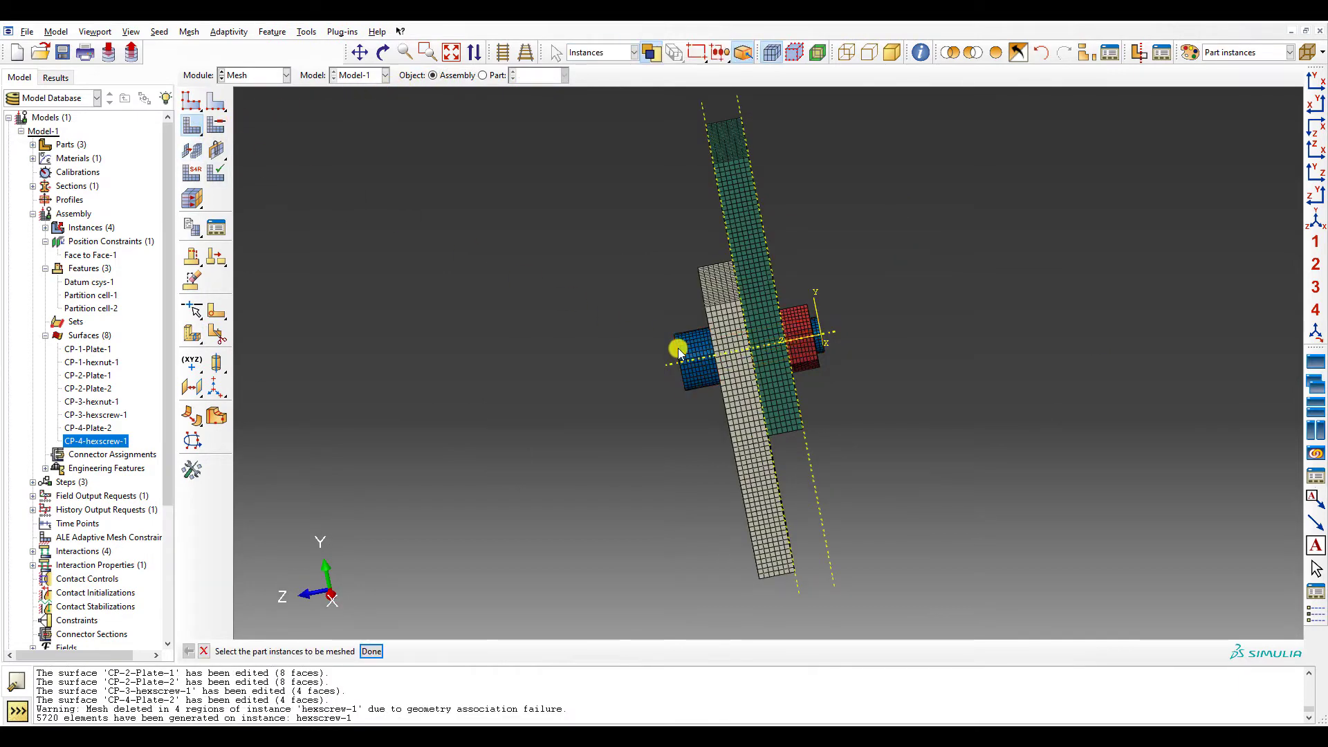
scroll(678, 351, up, 4)
ctrl+alt+drag(679, 351, 676, 347)
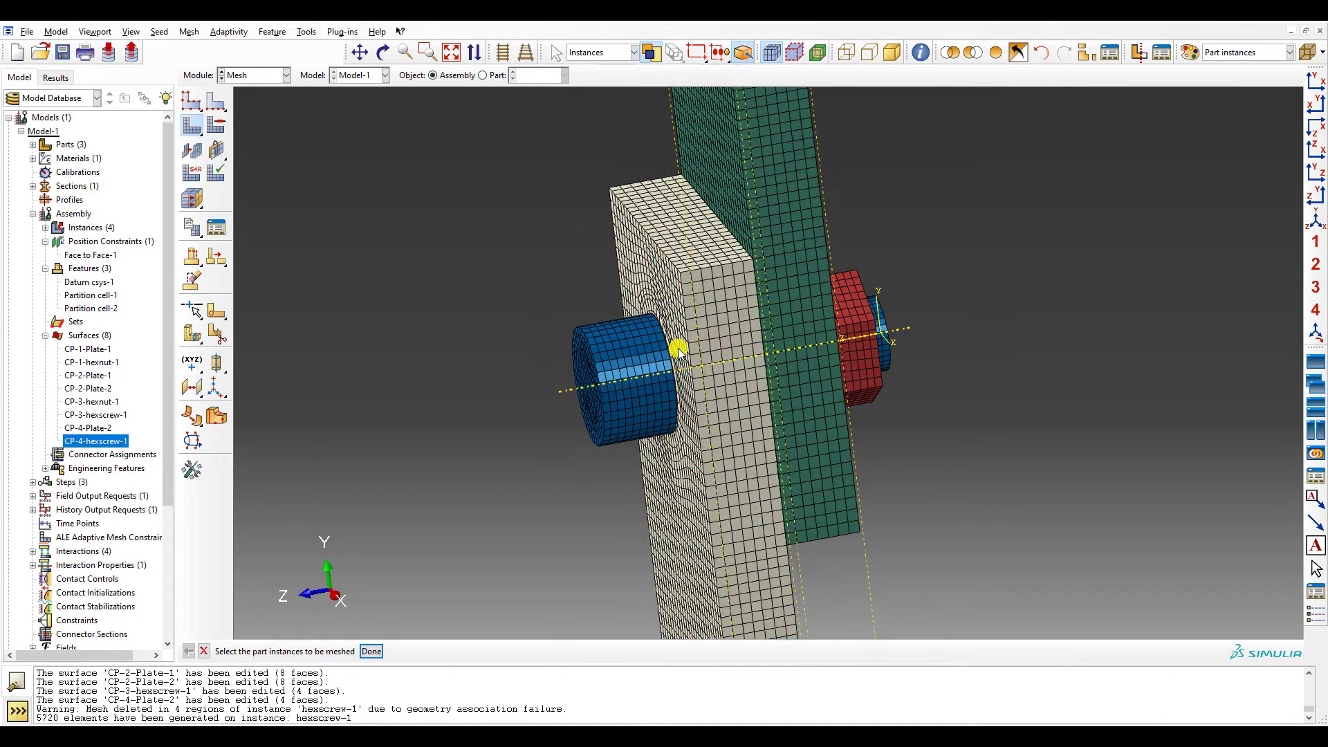
- Check the faces assigned to each contact surface from CP-1-Plate-1 through CP-4-hexscrew-1 on the assembly
click(92, 349)
click(92, 361)
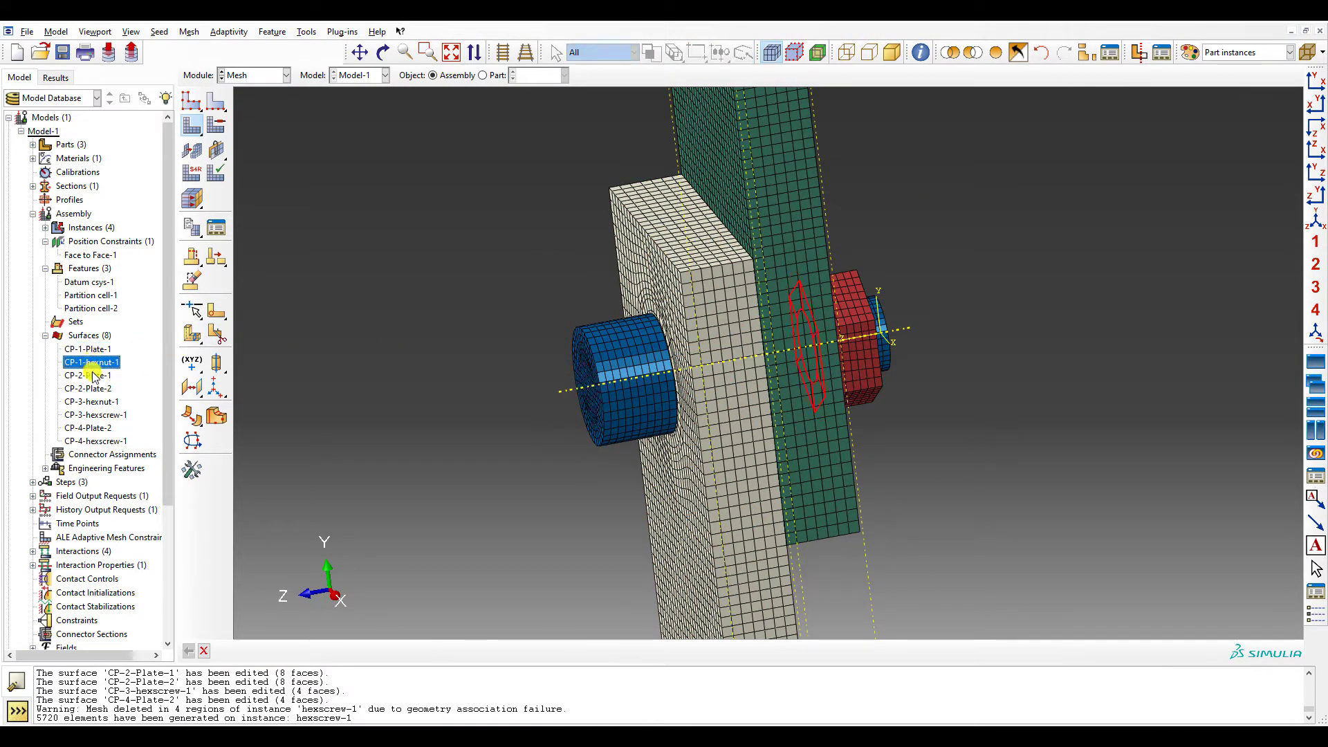
click(94, 374)
click(92, 389)
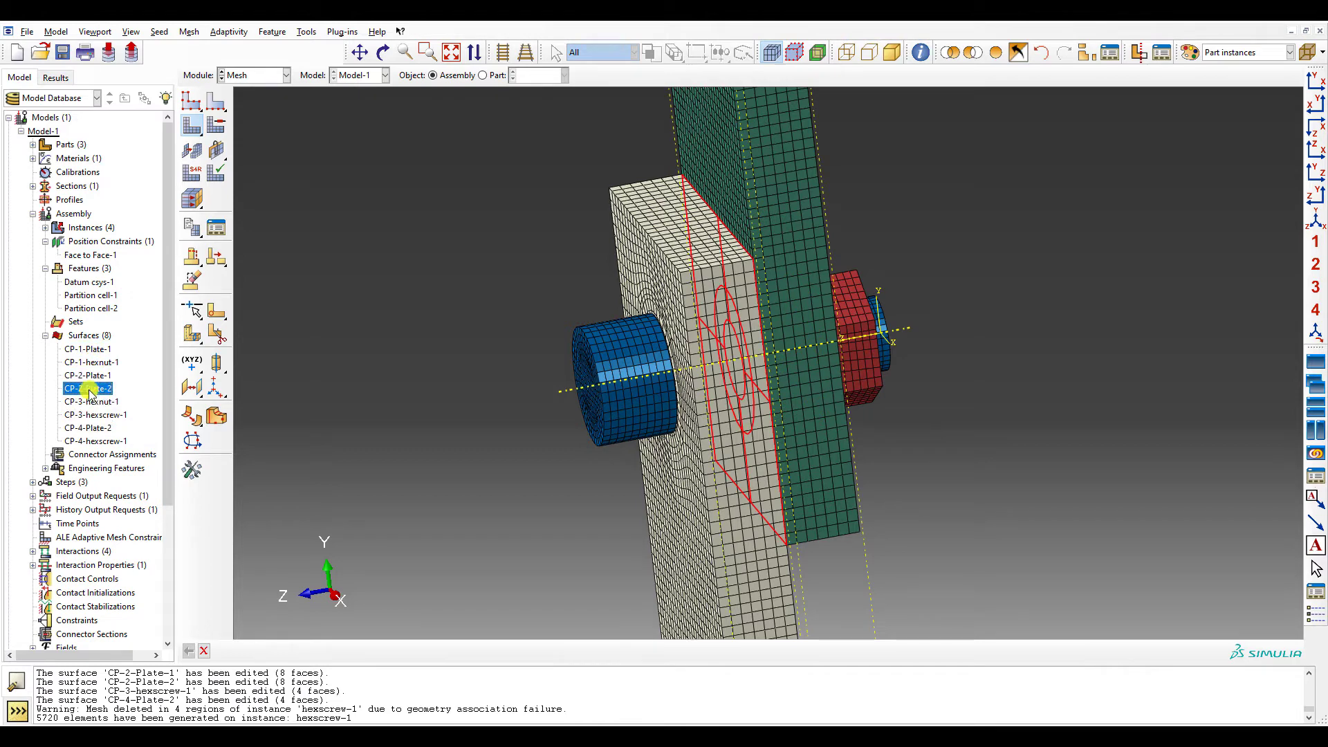
click(94, 402)
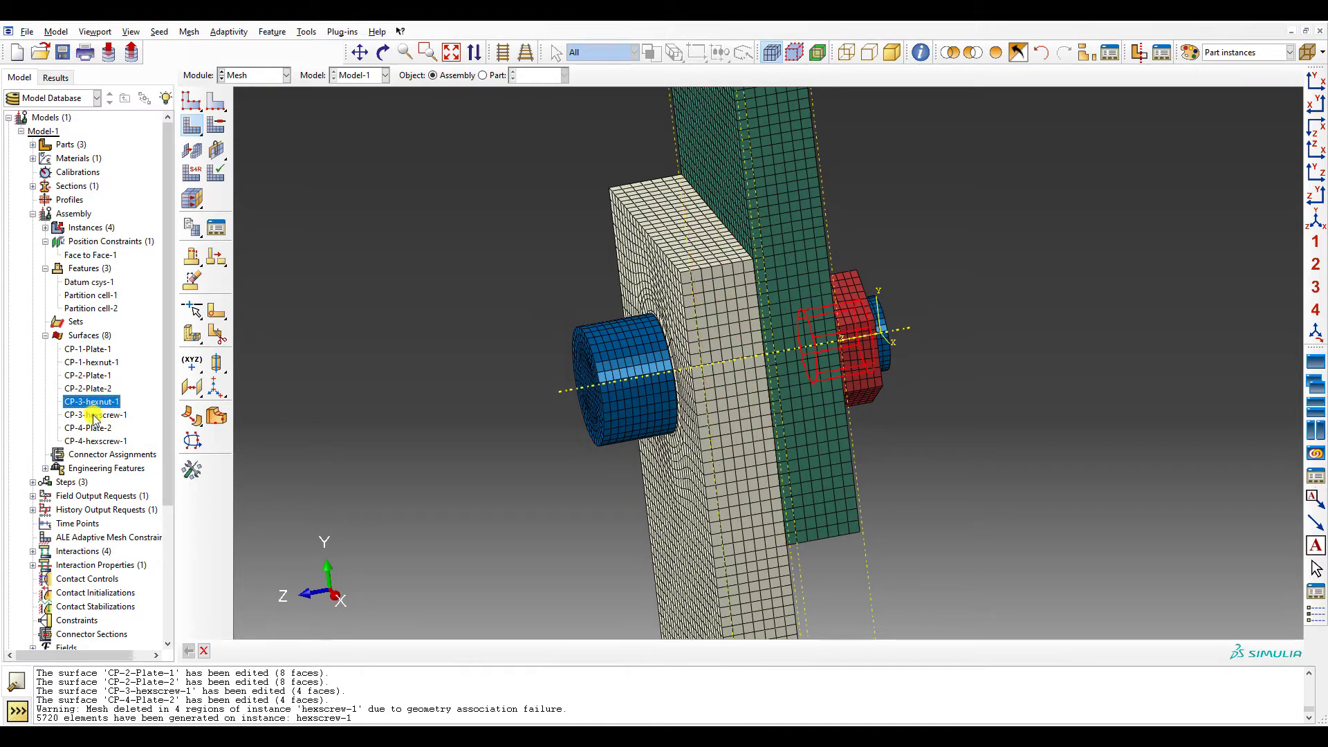
click(94, 415)
click(97, 428)
click(96, 442)
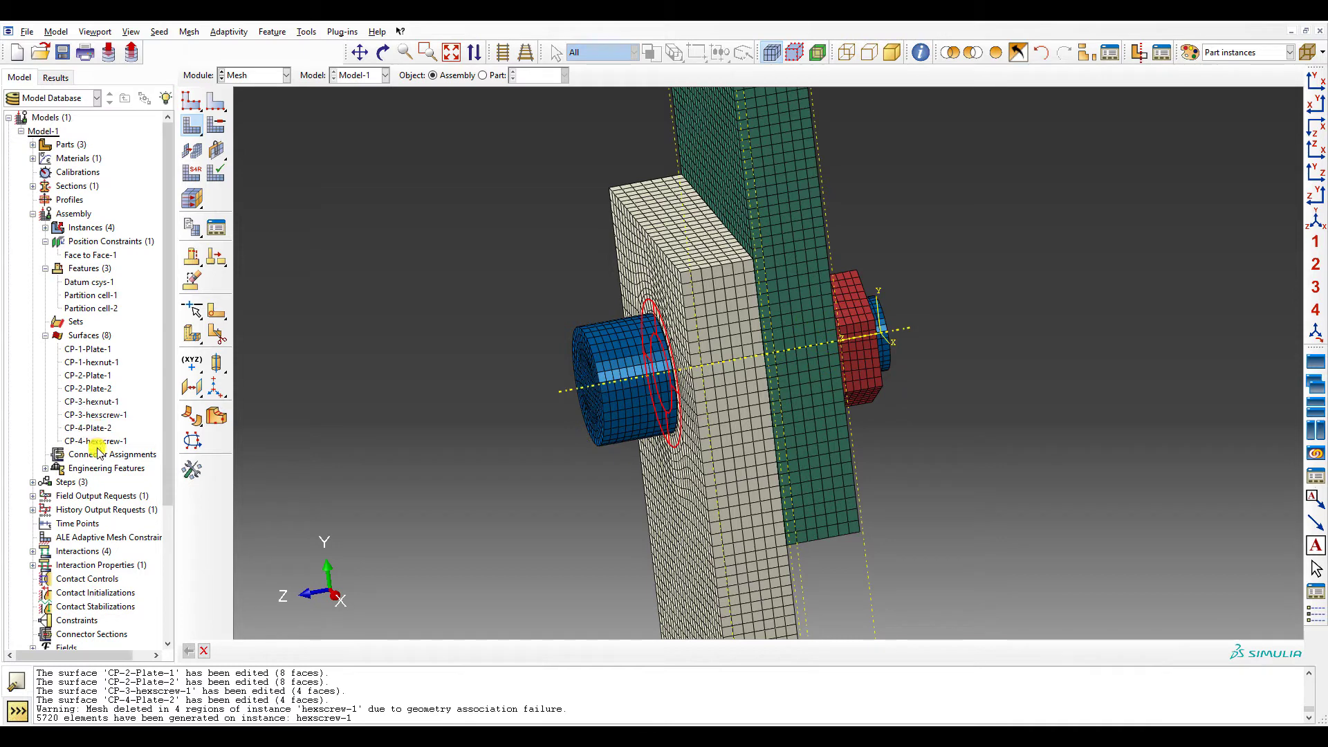
click(91, 428)
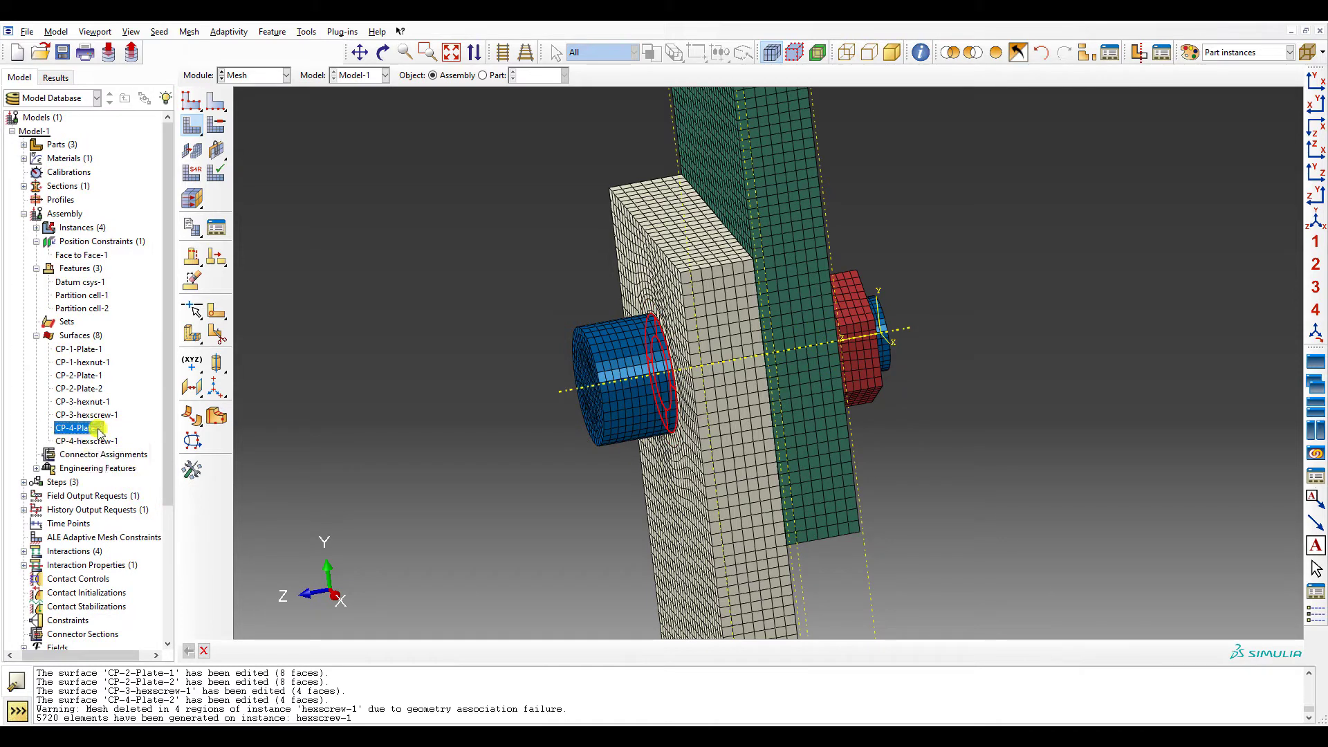
- Display only the hexscrew-1 part instance of the assembly in the Interaction module
click(1087, 53)
click(285, 75)
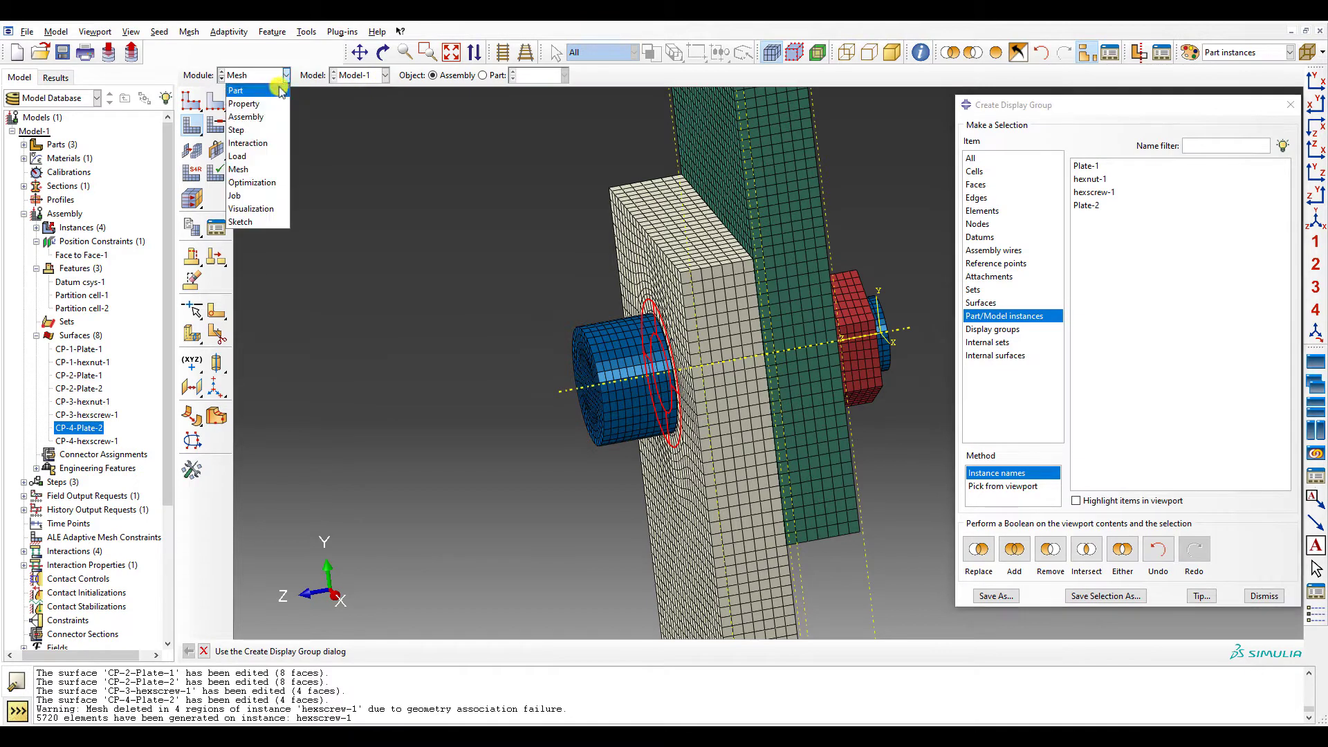
click(249, 143)
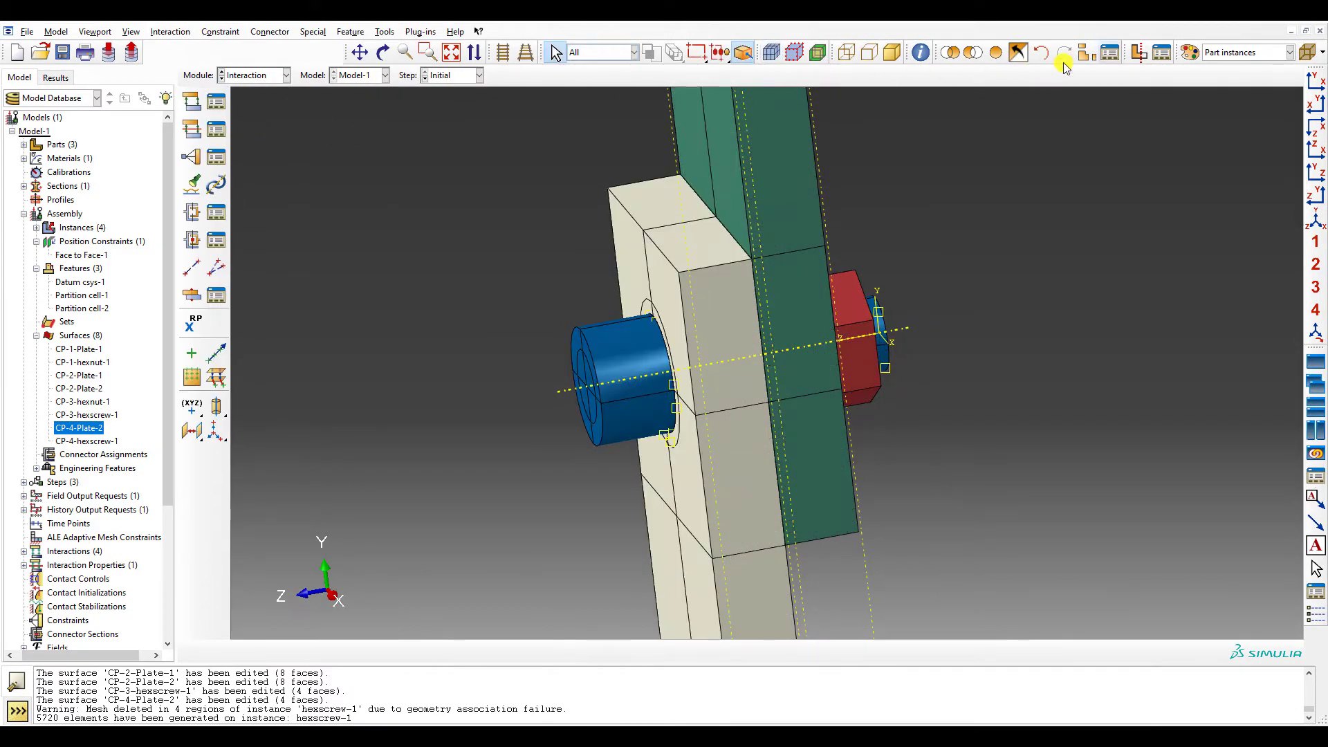
click(1087, 53)
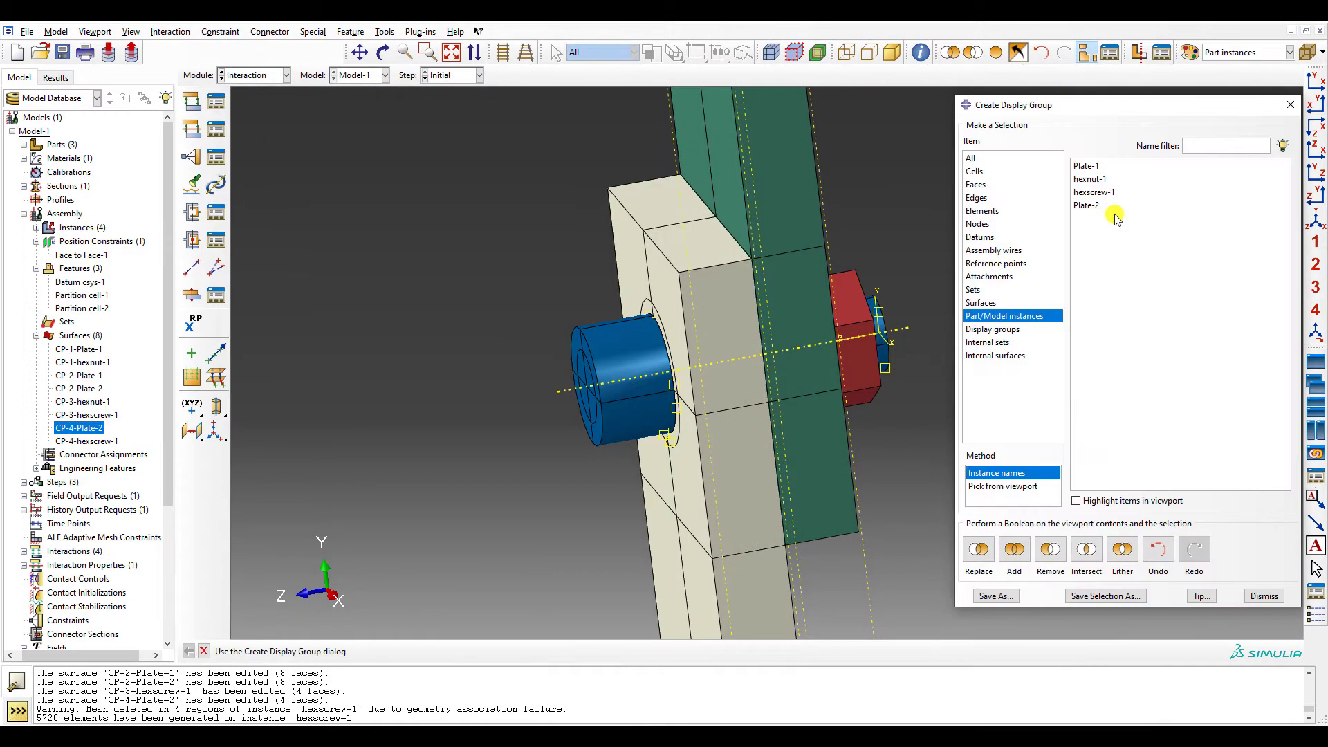
click(1088, 179)
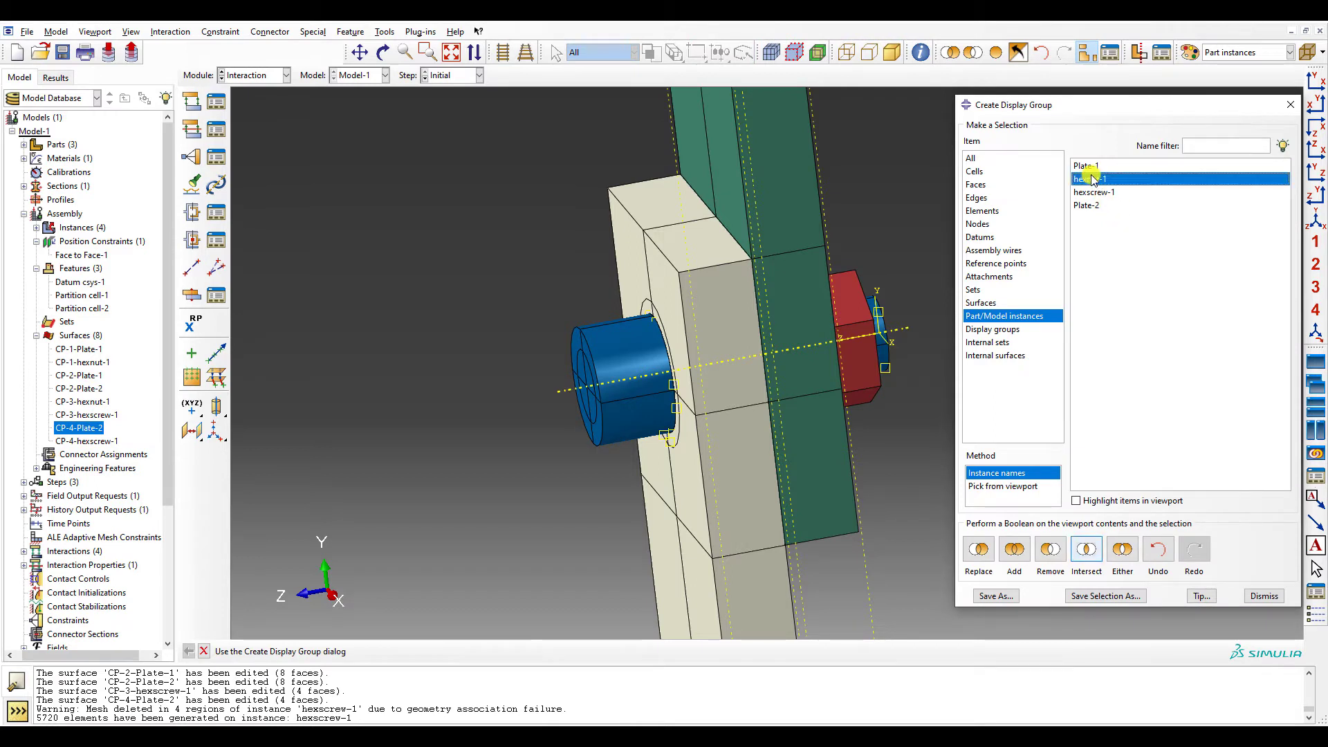
click(1086, 206)
click(1087, 192)
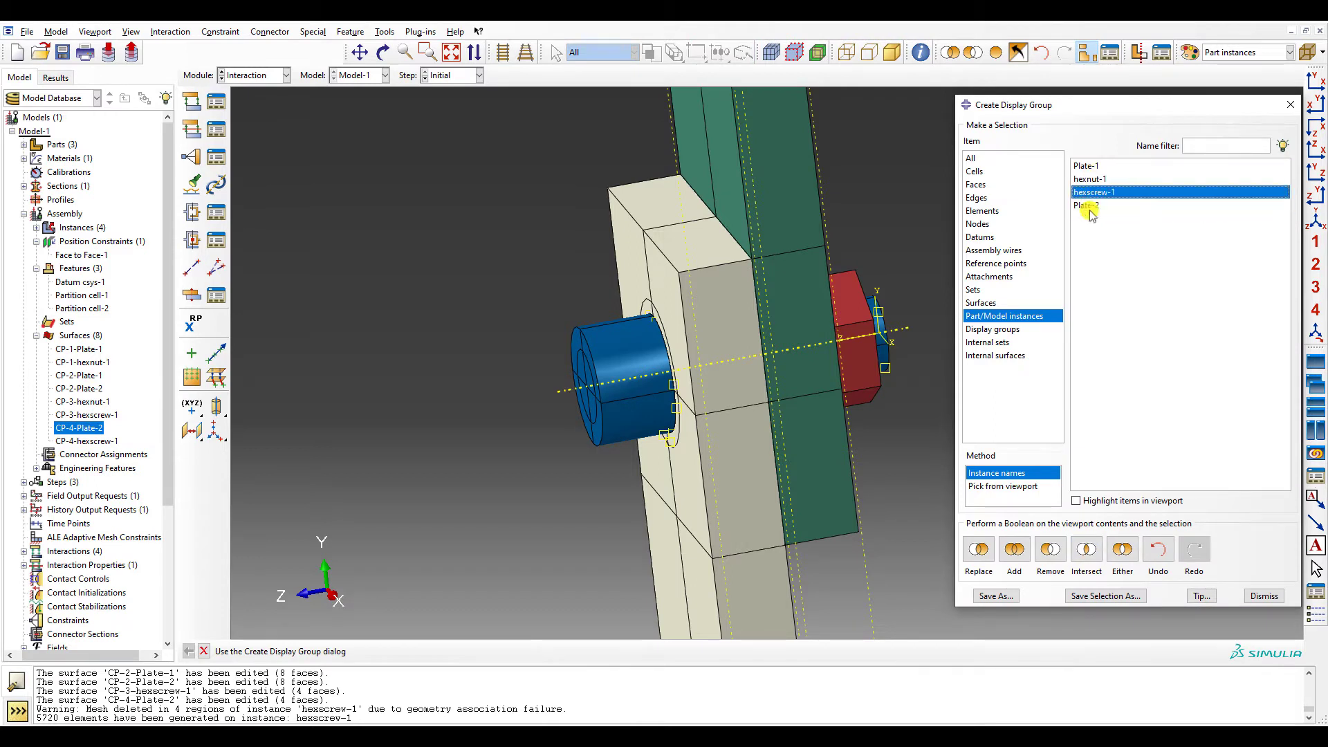
click(1085, 549)
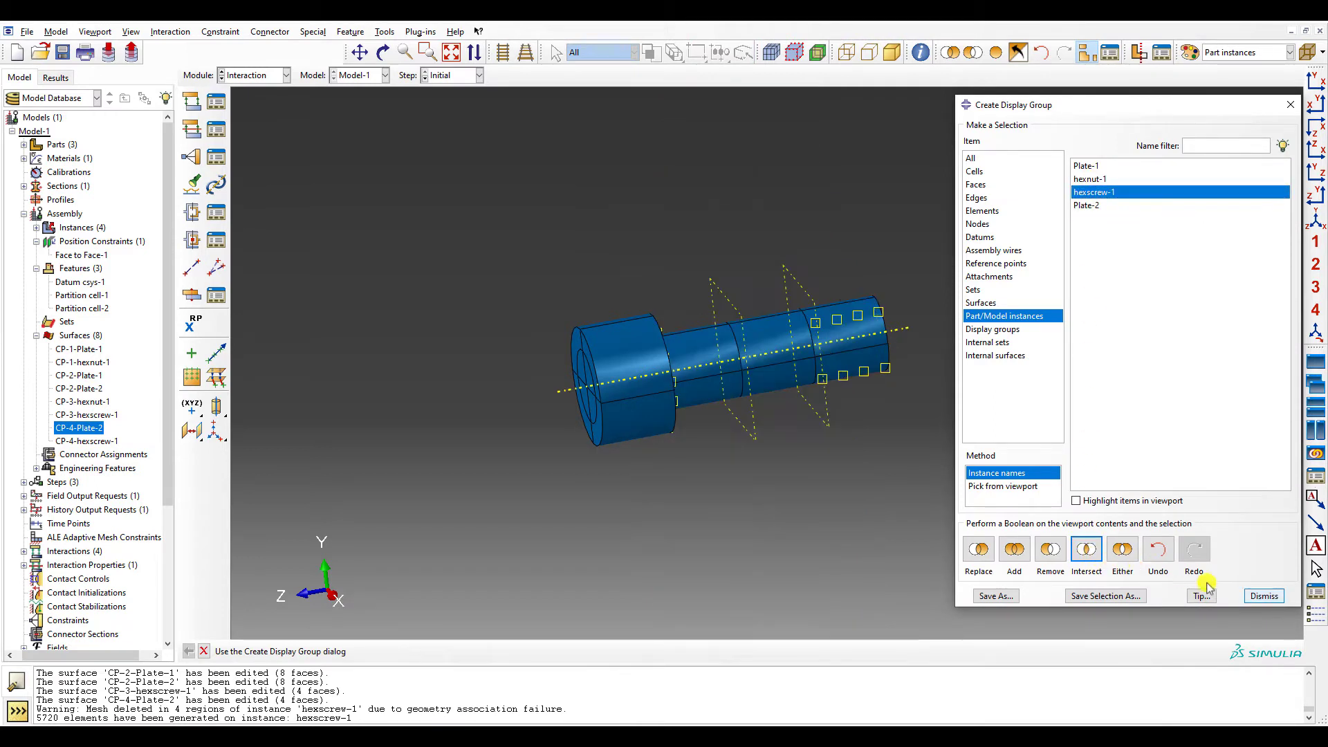
click(1263, 597)
scroll(1260, 596, down, 2)
ctrl+alt+drag(1053, 506, 1107, 515)
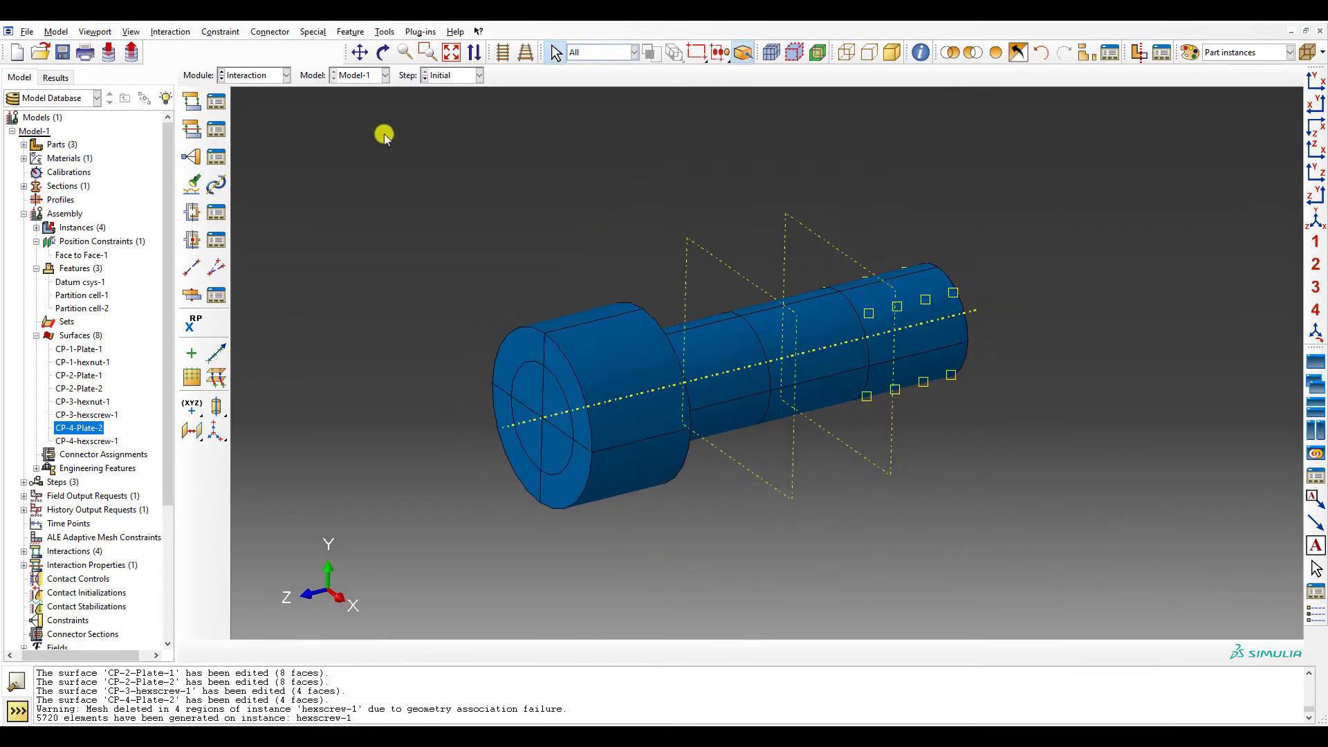
- Start a mechanical bolt load, Load-1, in the Preload step of the Load module
click(258, 82)
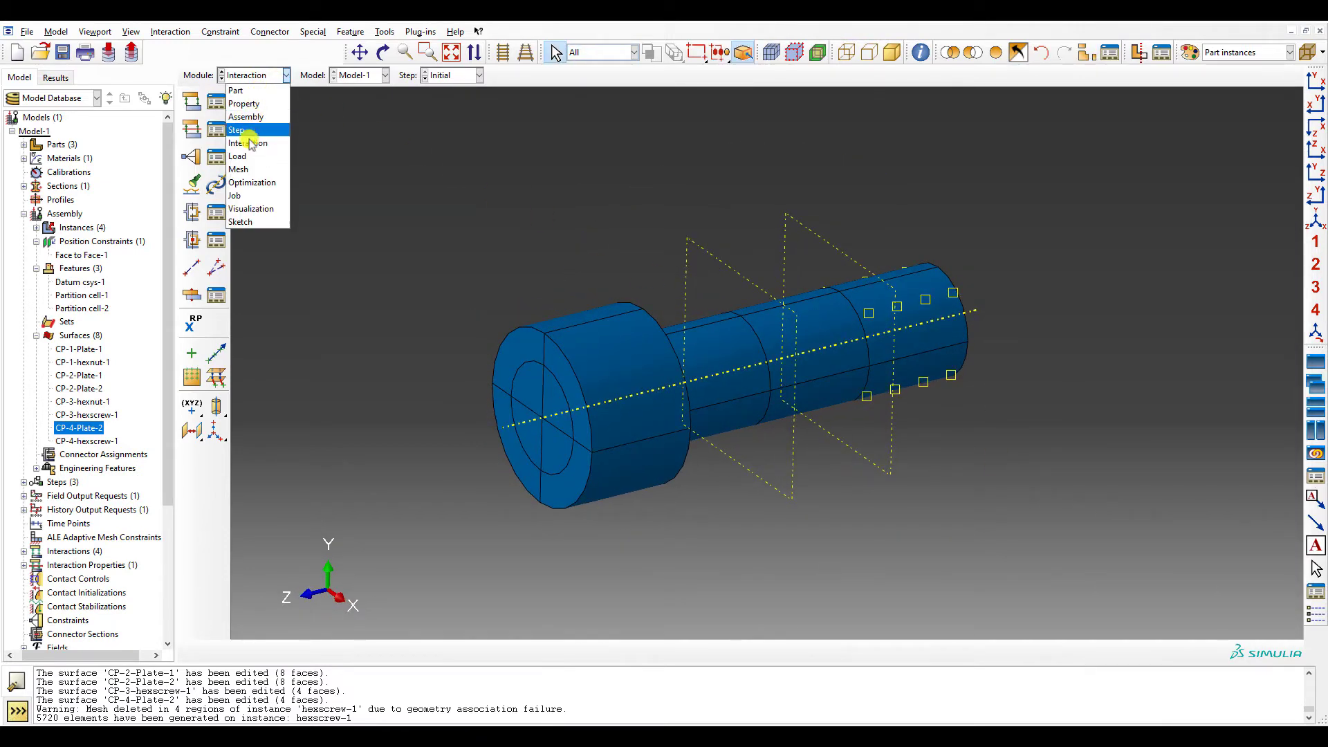
click(246, 154)
click(215, 100)
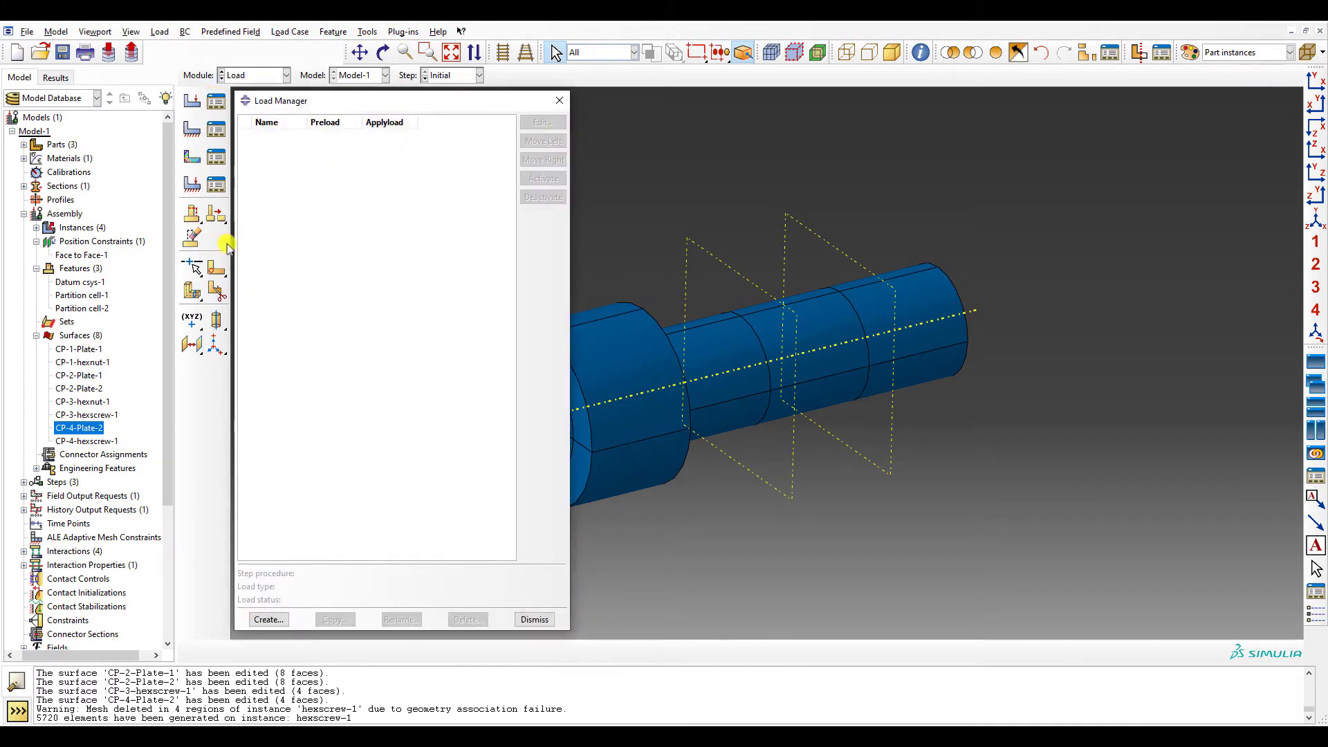
click(268, 619)
click(324, 330)
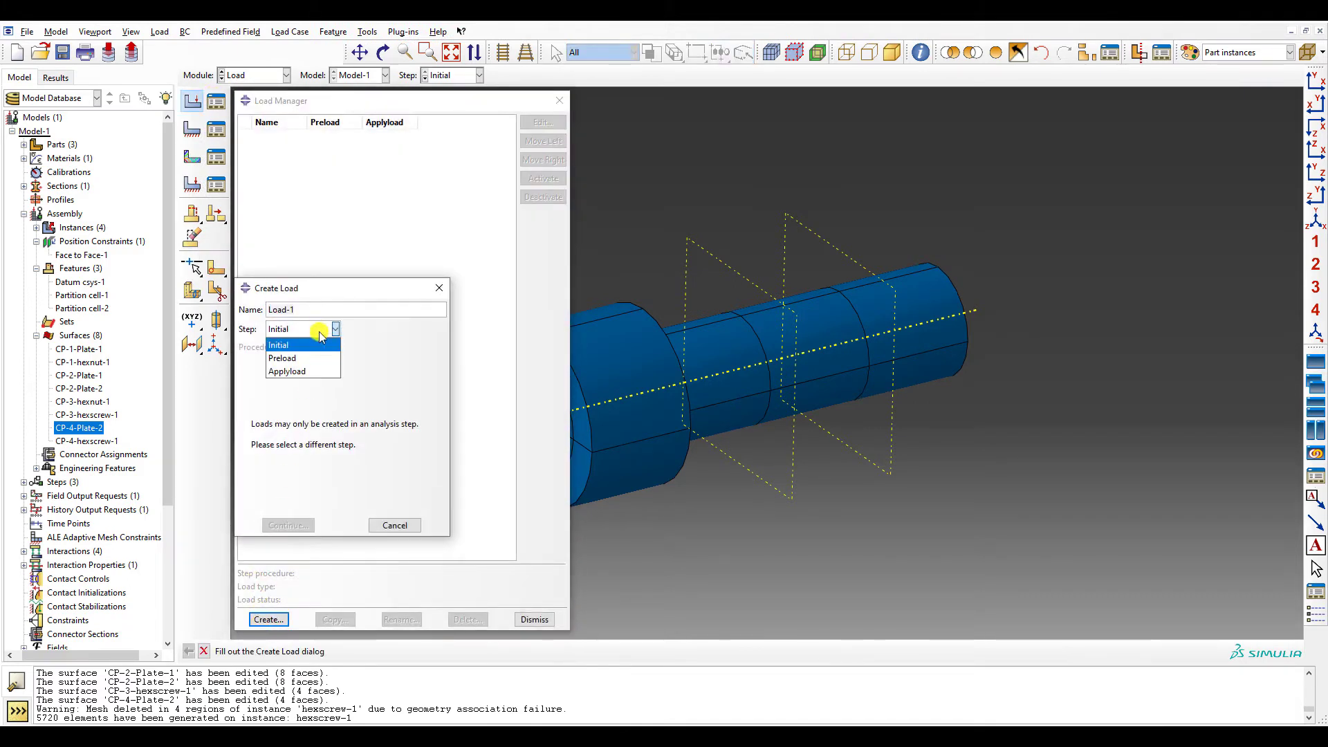
click(308, 359)
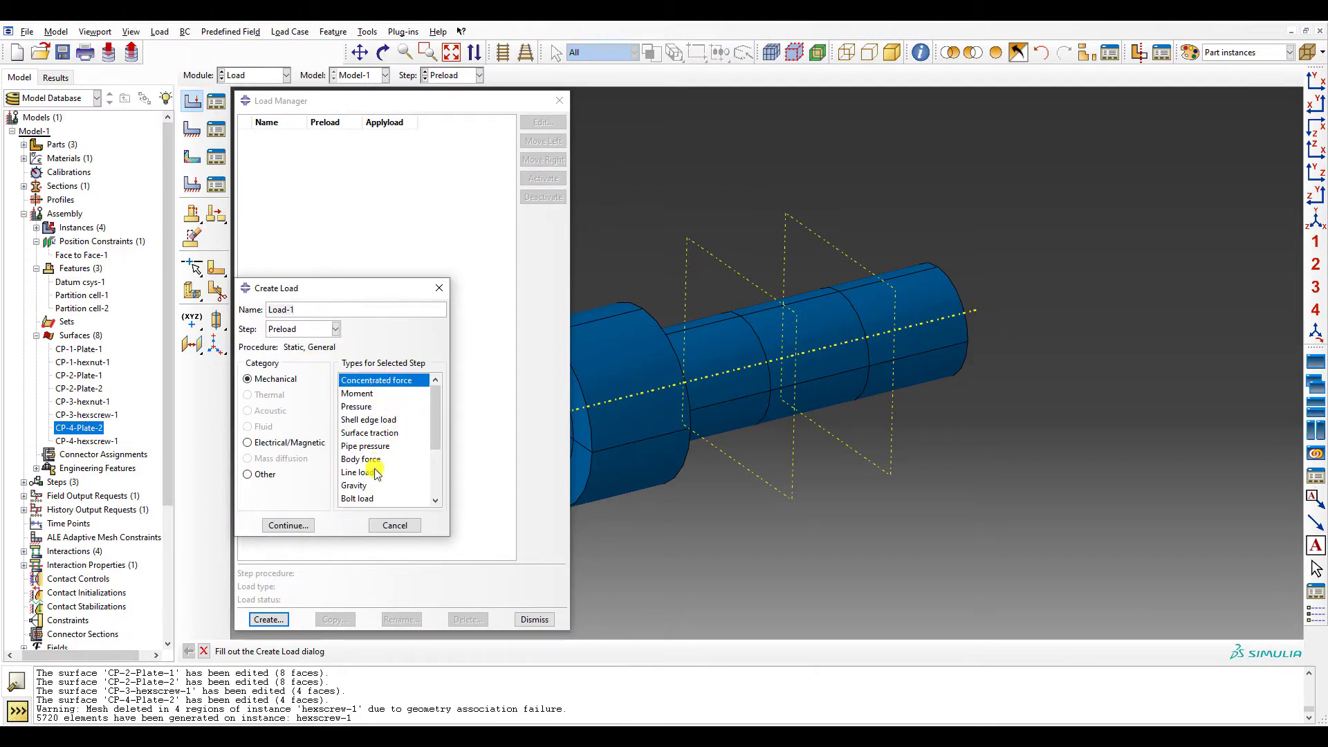
click(357, 498)
click(289, 525)
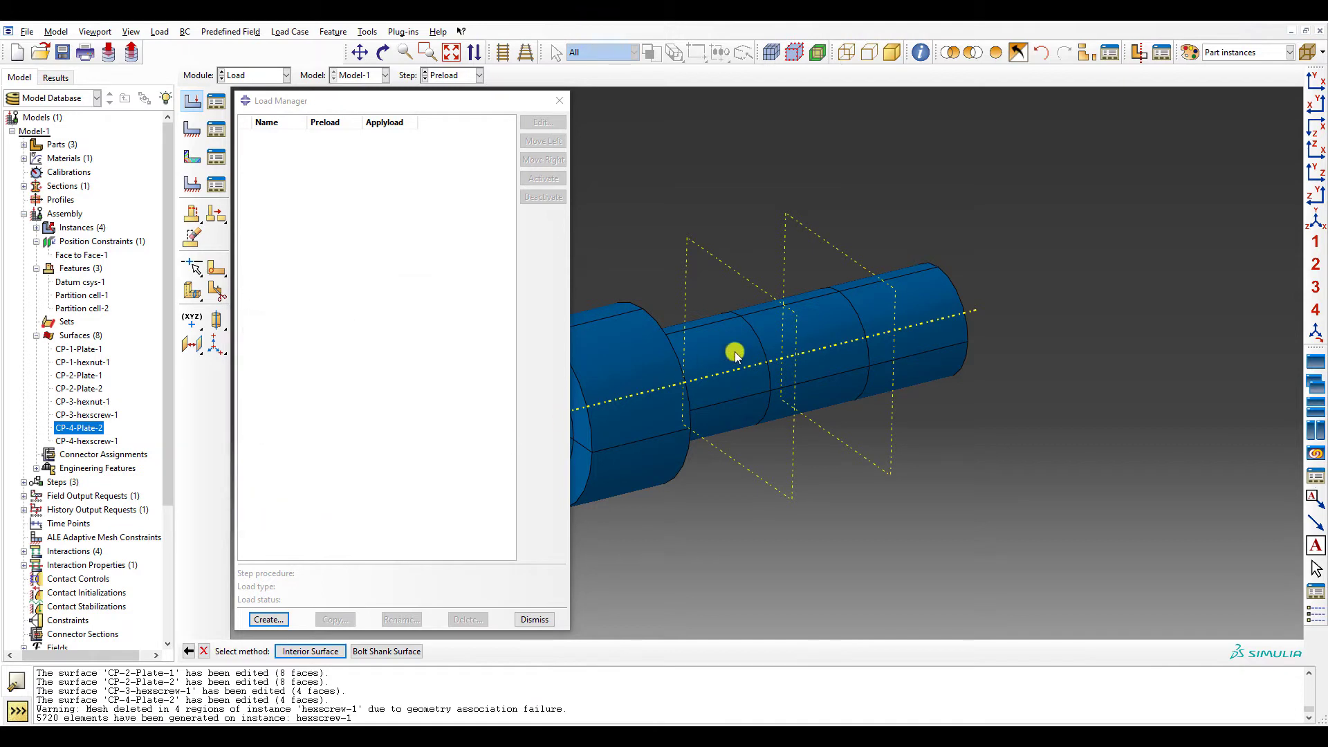
- Select the screw's full mid-shank interior cross-section by a 20-degree face angle for the bolt load, using the brown side
click(306, 651)
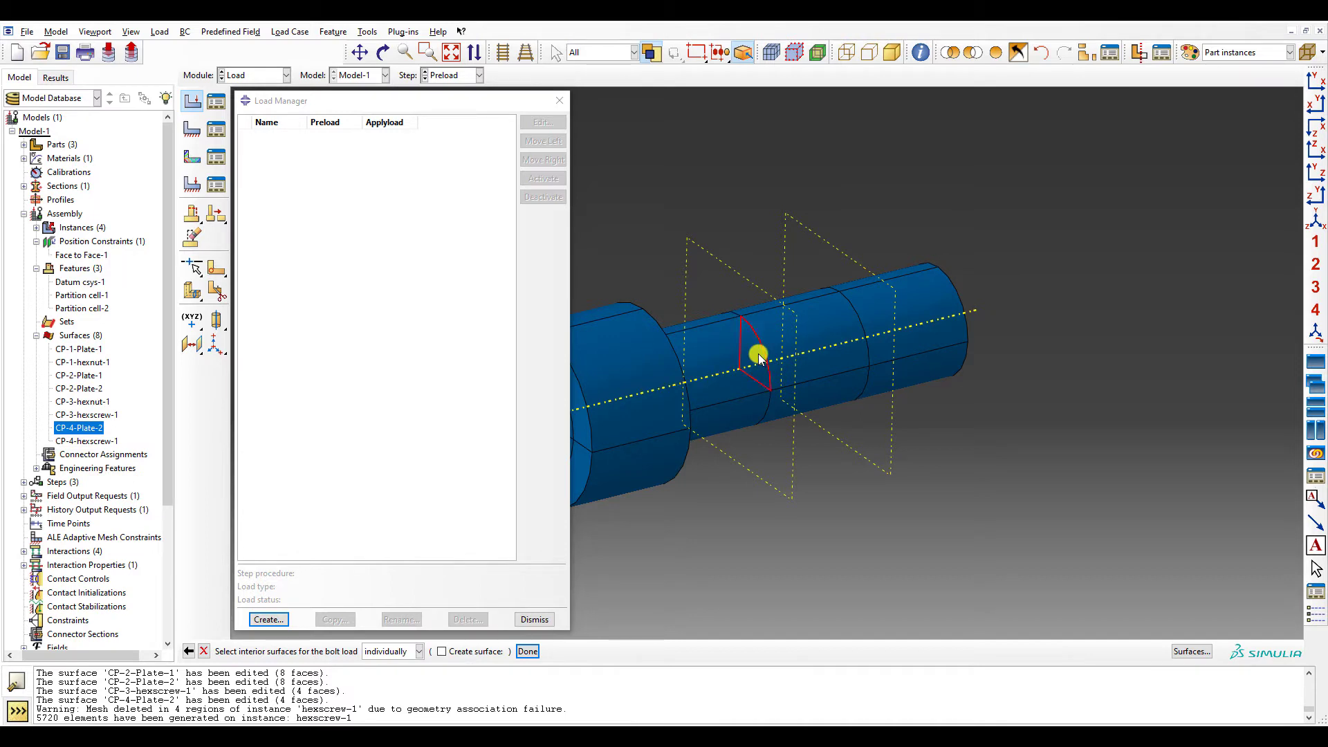
click(417, 651)
click(381, 681)
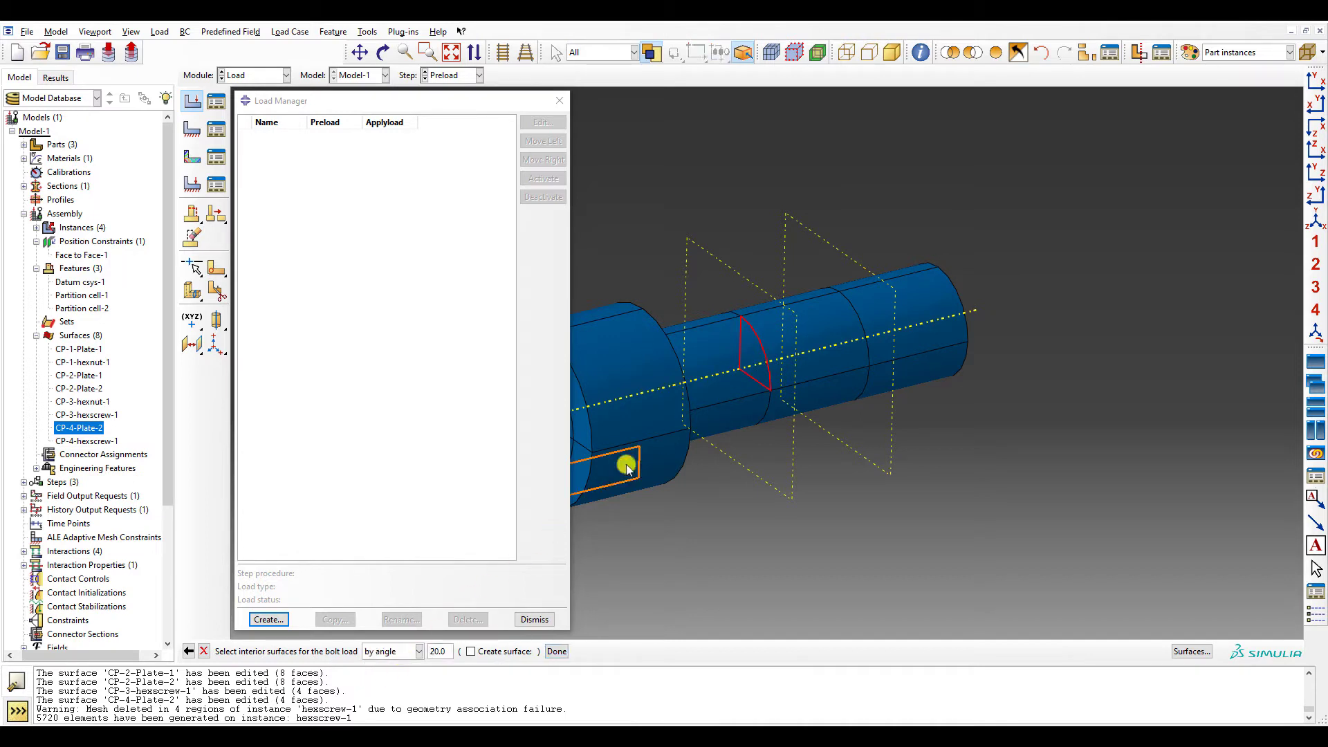
click(754, 346)
click(556, 650)
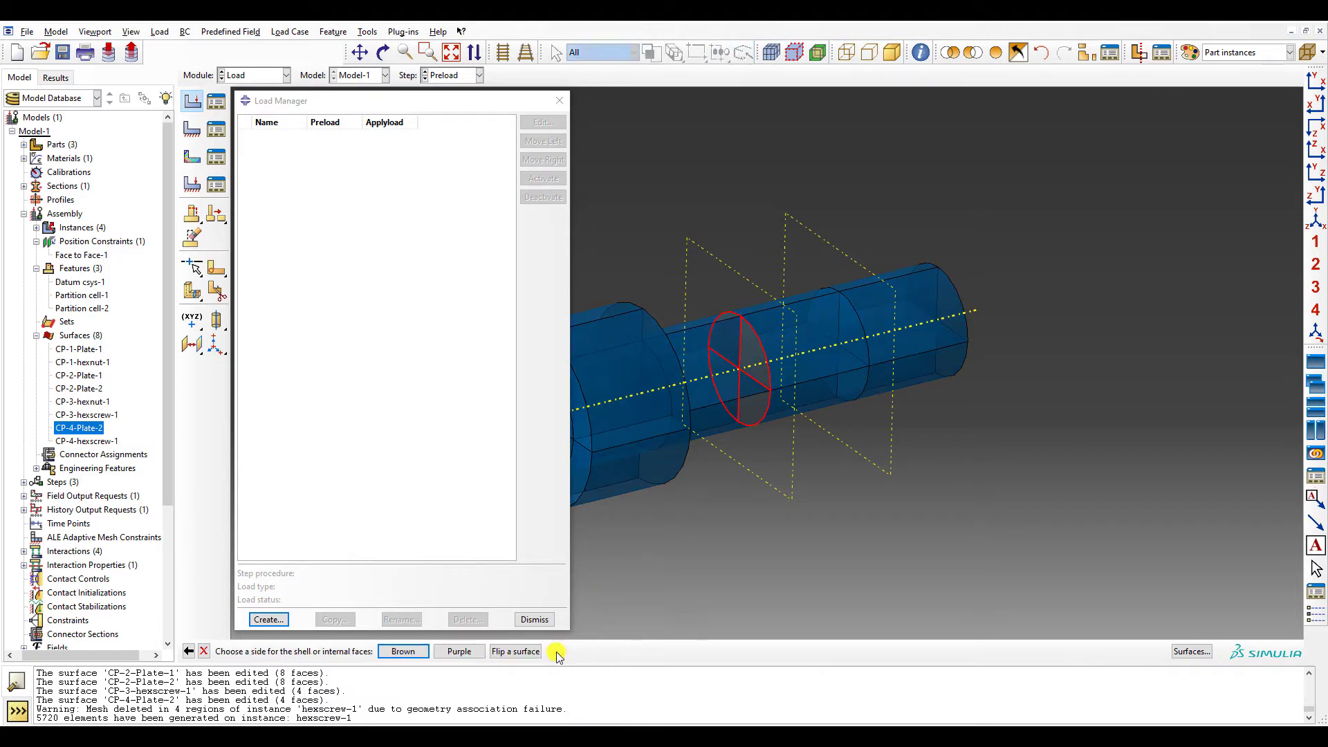
click(401, 651)
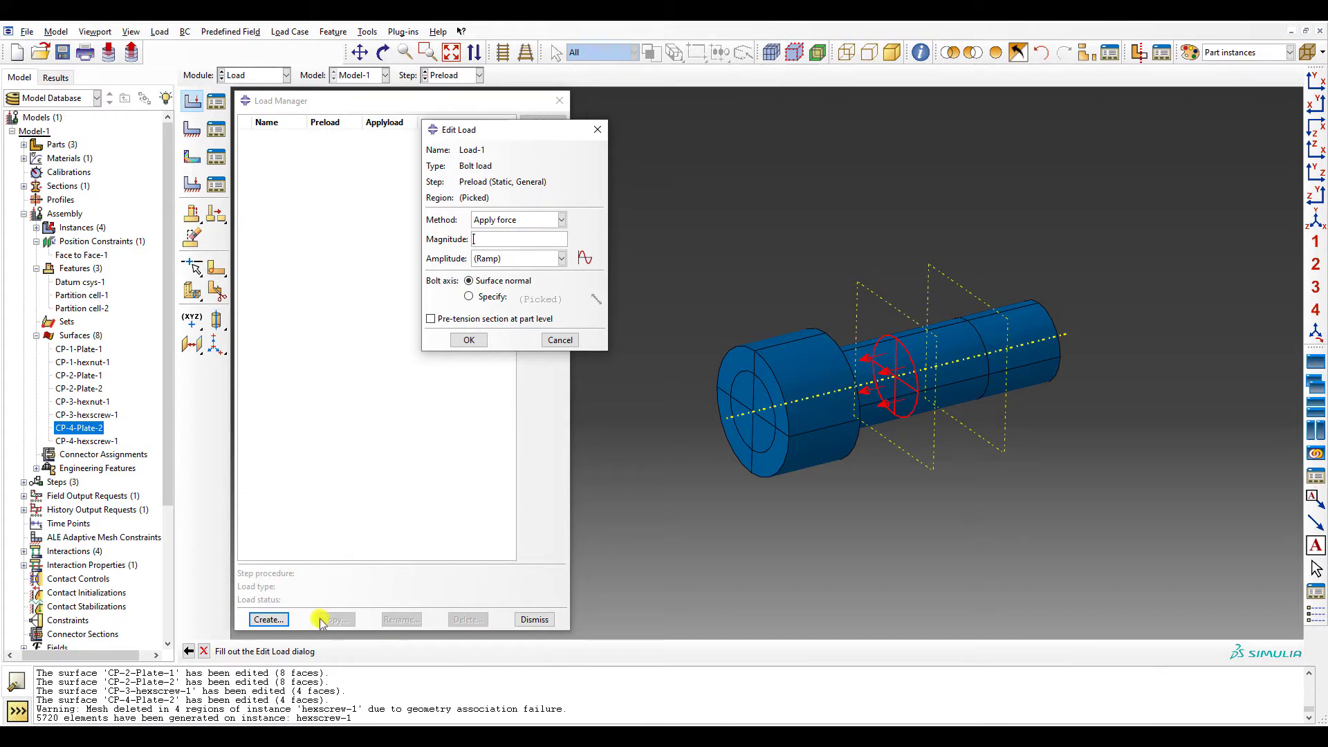
- Consult the bolt torque calculator for the axial clamp force and set Load-1's Apply force magnitude to 500
key(alt+Tab)
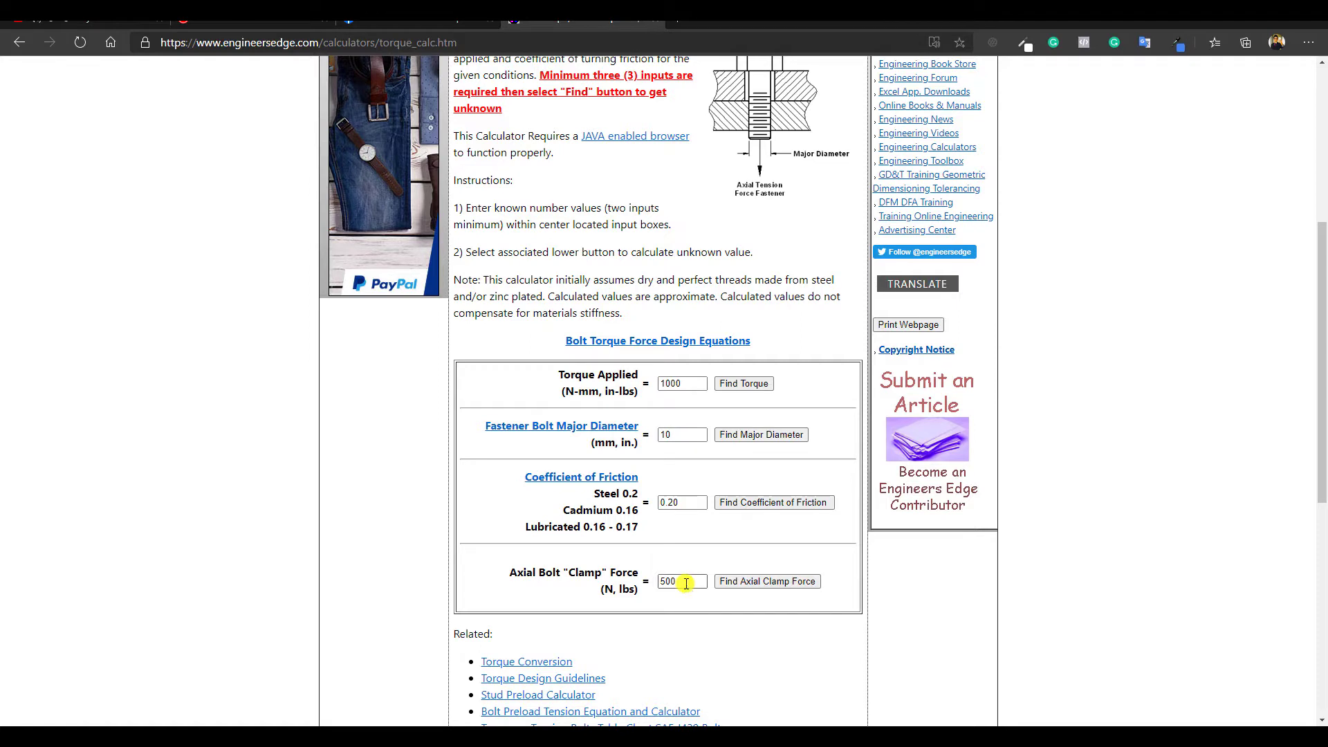
drag(686, 584, 655, 585)
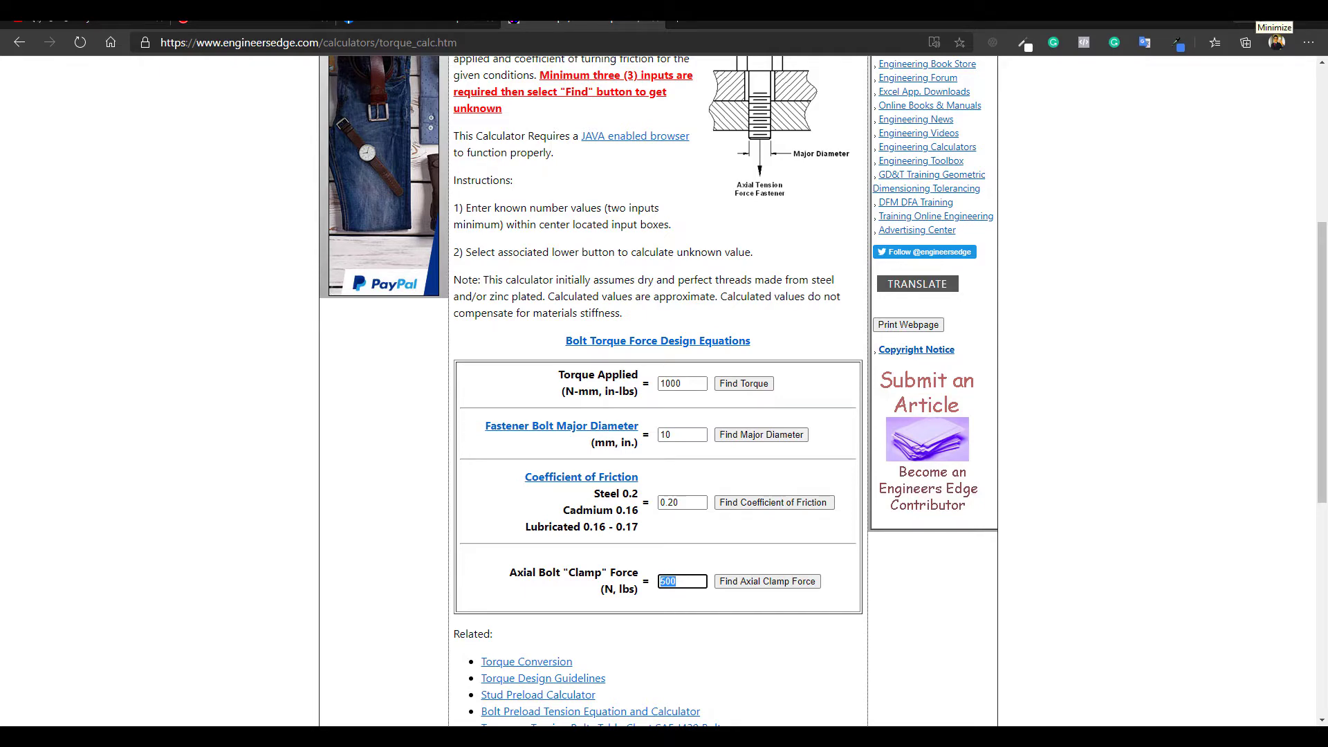
click(1257, 14)
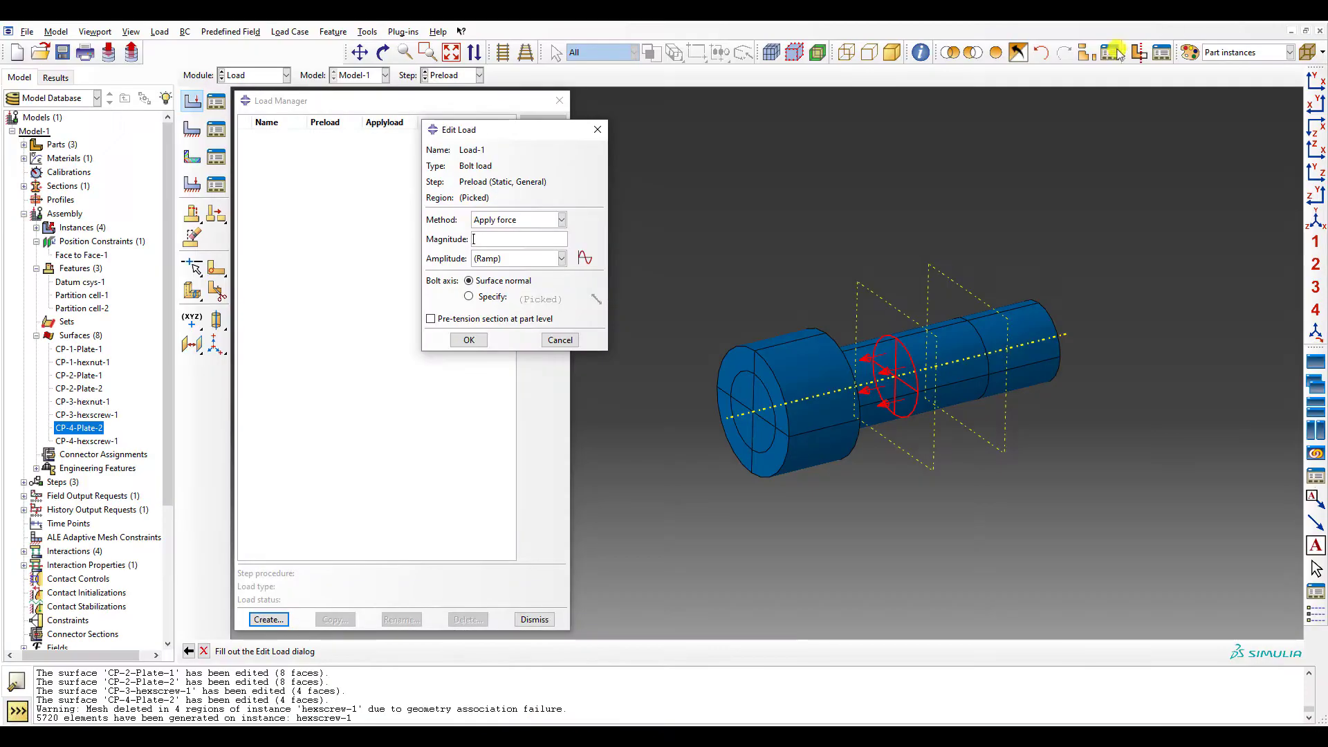
click(486, 239)
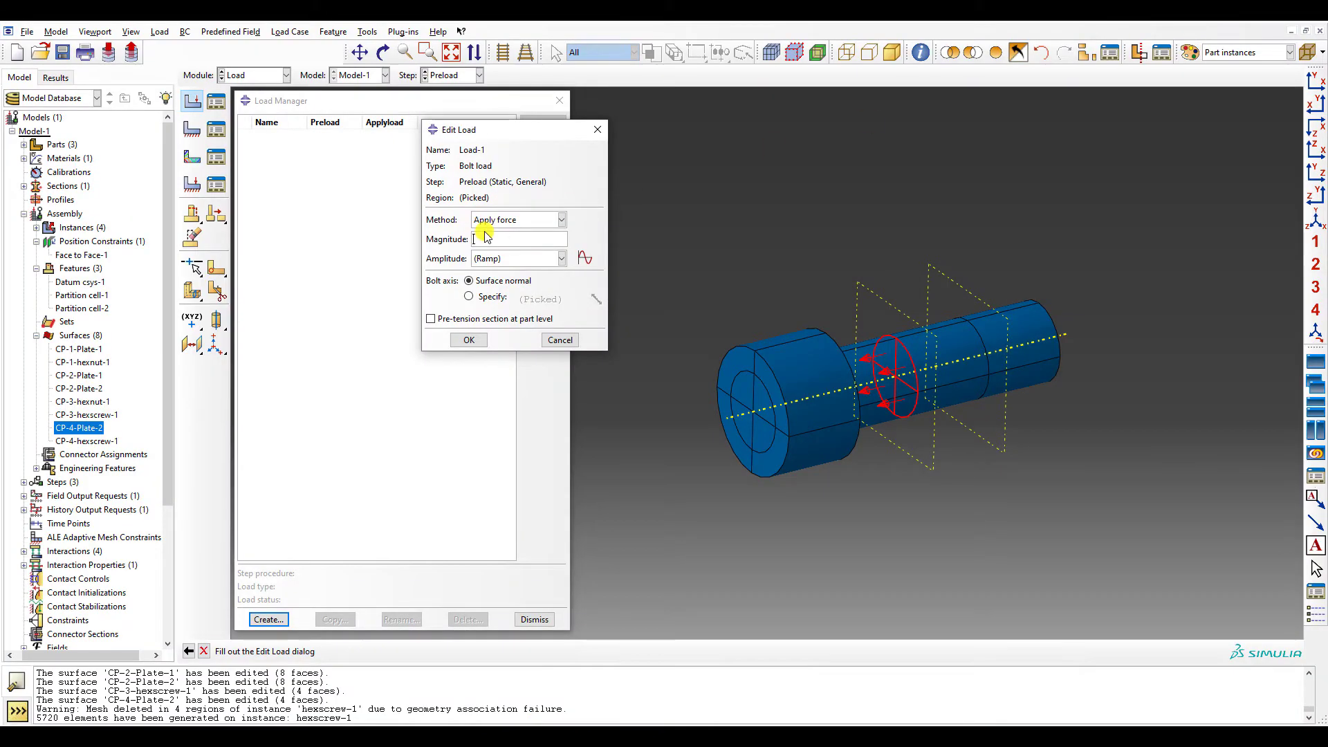
click(467, 341)
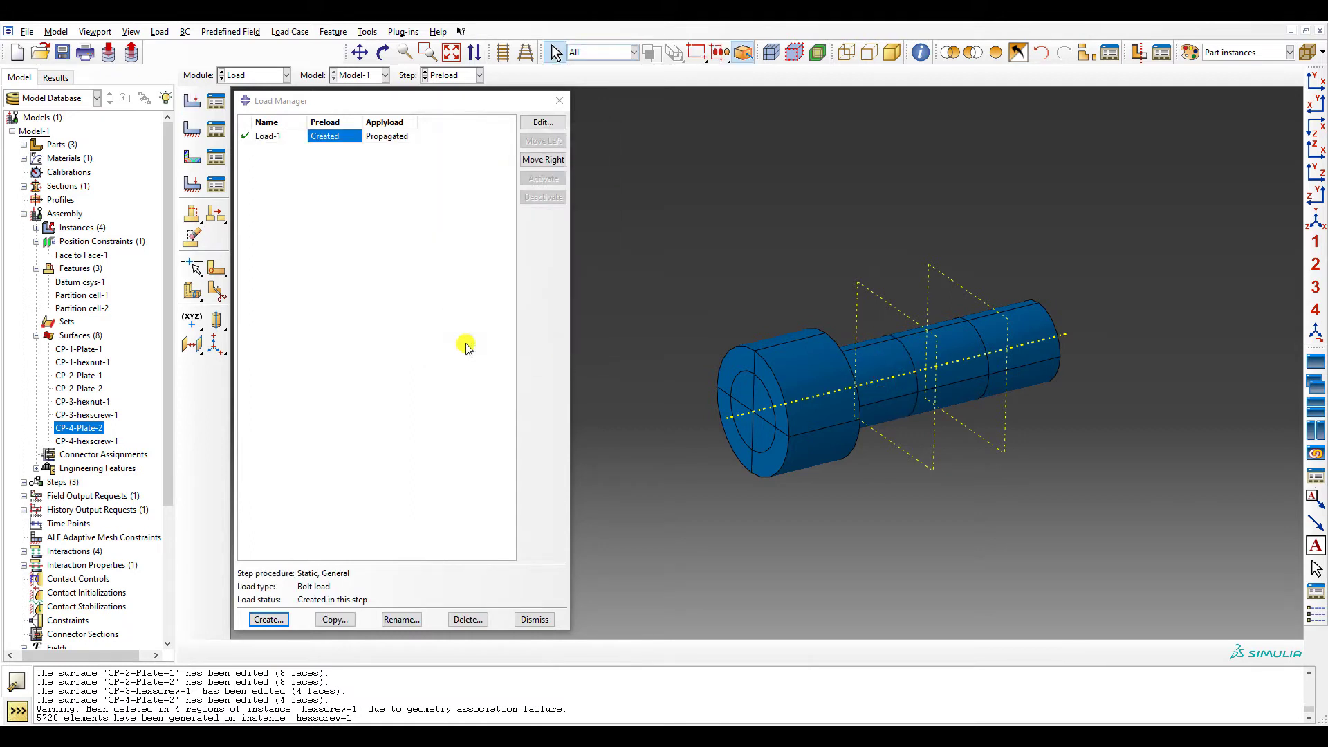
double_click(344, 138)
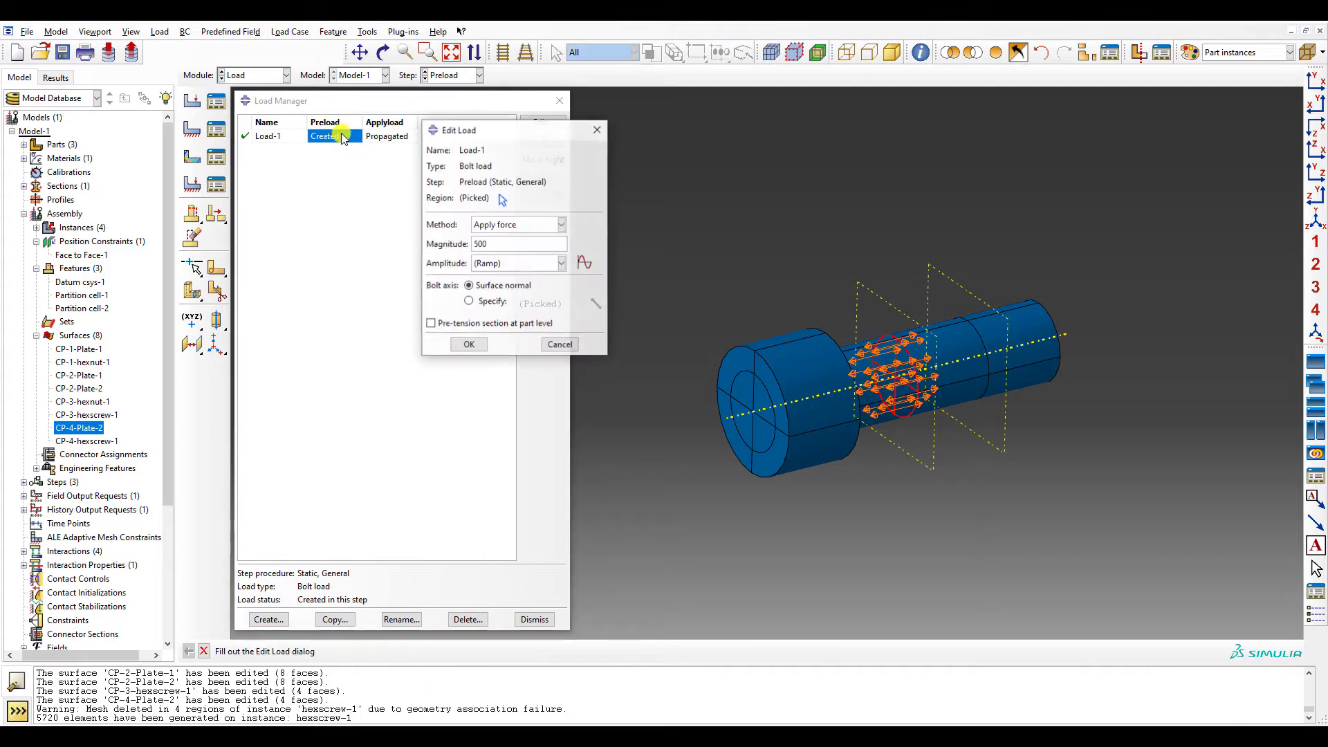
click(595, 134)
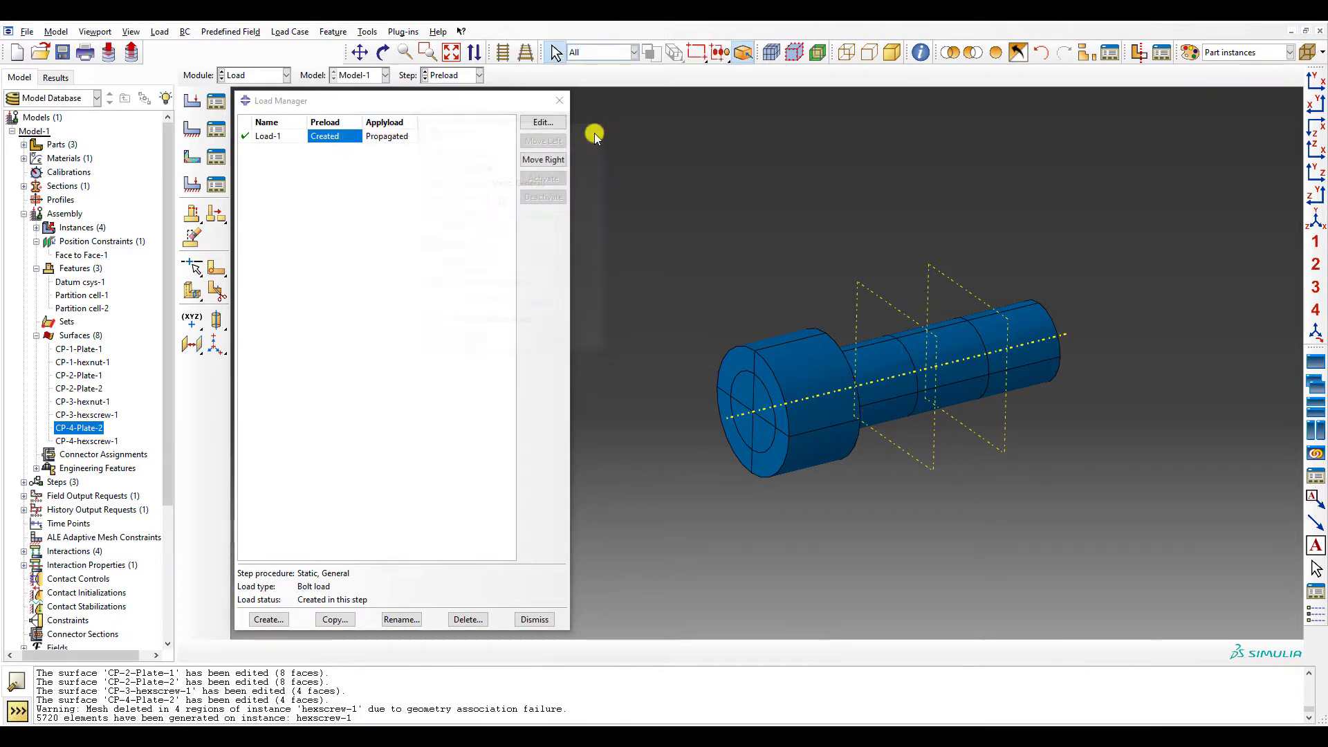
- Display the whole assembly again, inspect the bolt load in wireframe, and restore the shaded isometric view
ctrl+alt+drag(595, 133, 760, 101)
click(996, 54)
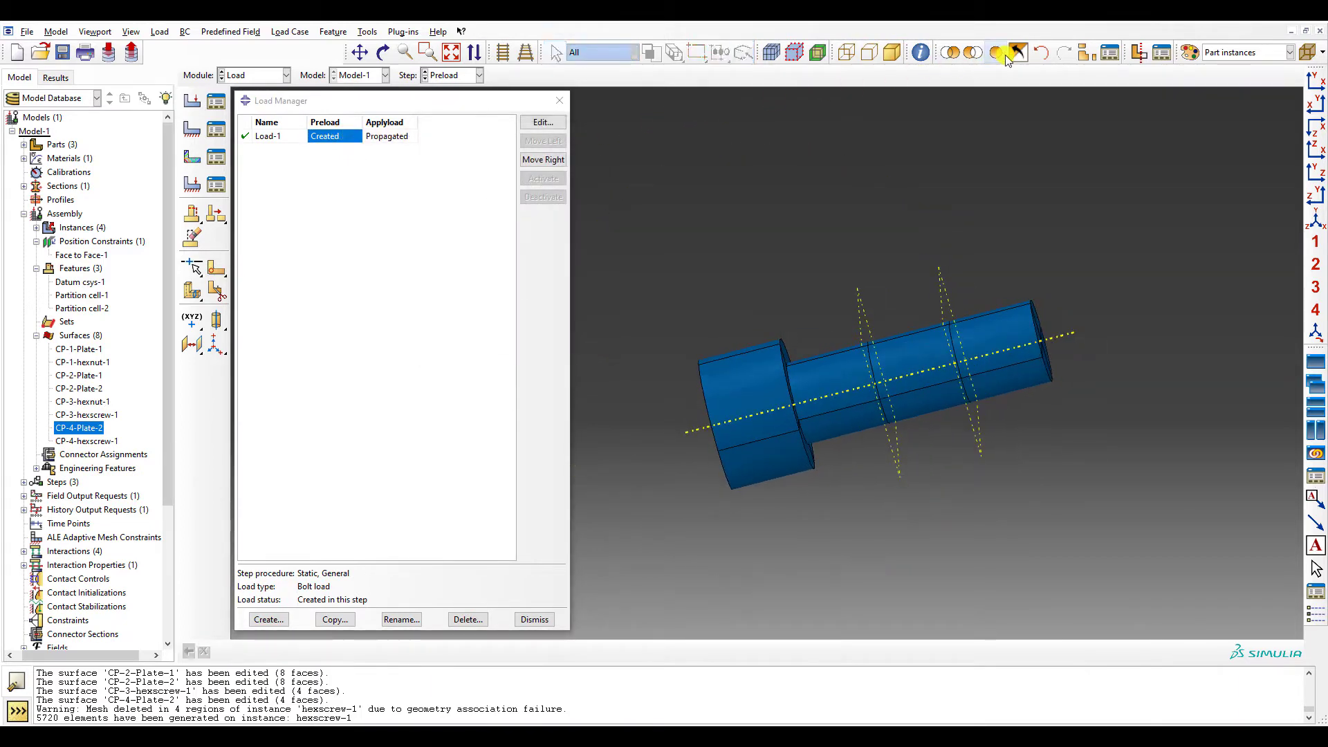
click(847, 53)
ctrl+alt+drag(895, 230, 910, 272)
mouse_move(928, 328)
ctrl+alt+mouse_down()
mouse_move(925, 237)
mouse_move(931, 332)
ctrl+alt+mouse_up()
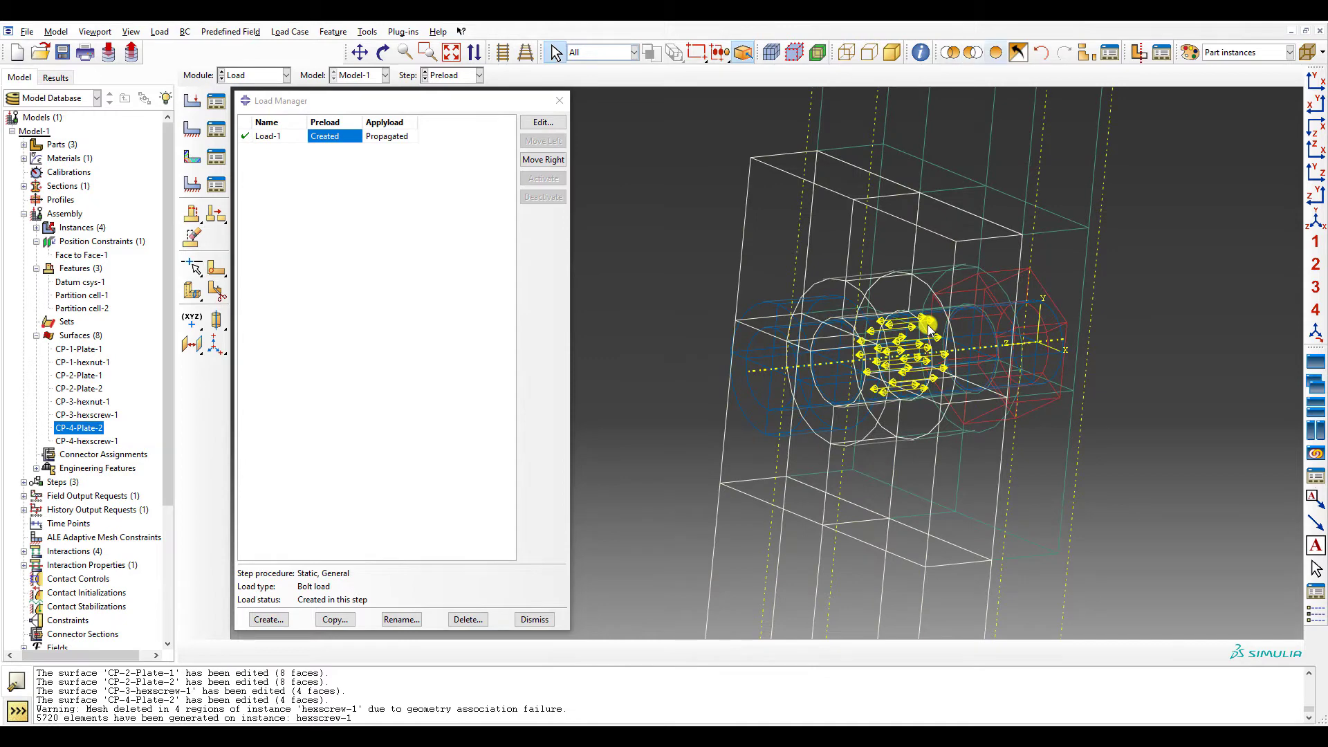
click(895, 54)
click(1307, 216)
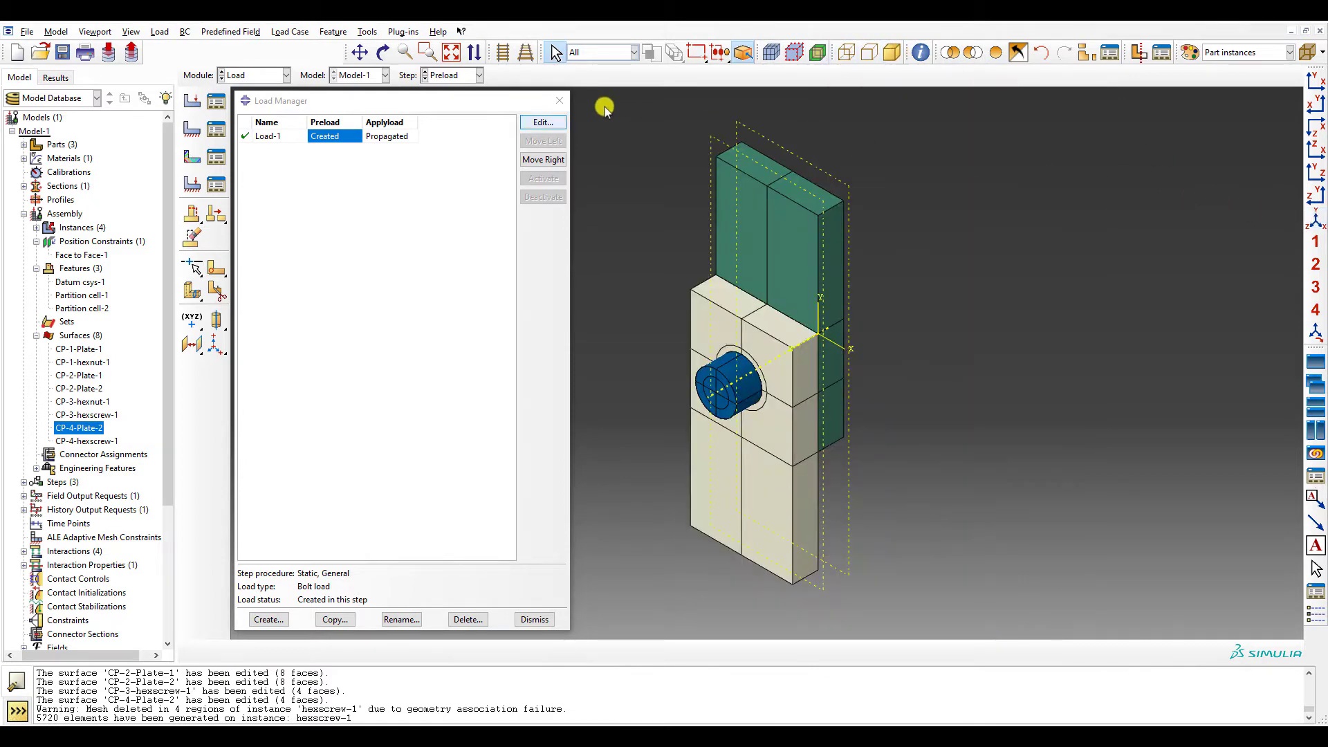
- Start a mechanical Symmetry/Antisymmetry/Encastre boundary condition, BC-1, in the Initial step
click(559, 100)
click(216, 129)
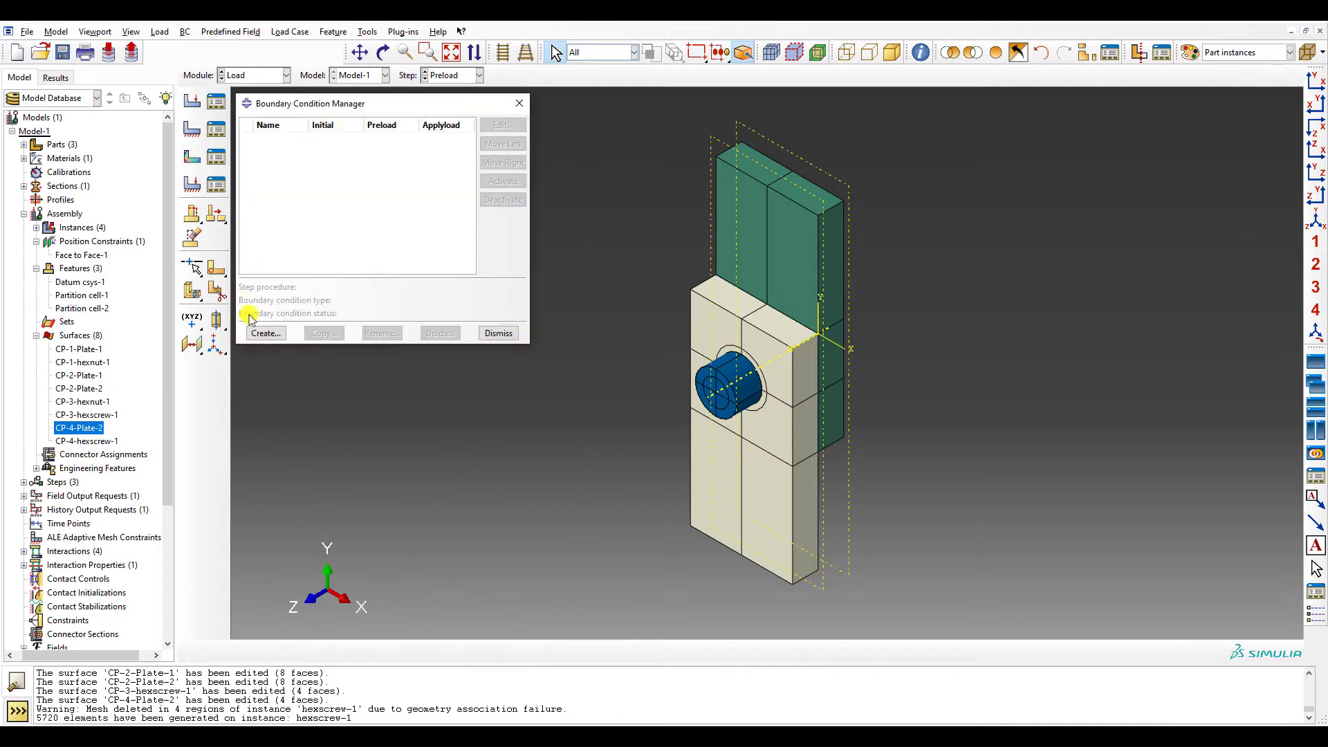
click(265, 332)
click(363, 348)
click(350, 362)
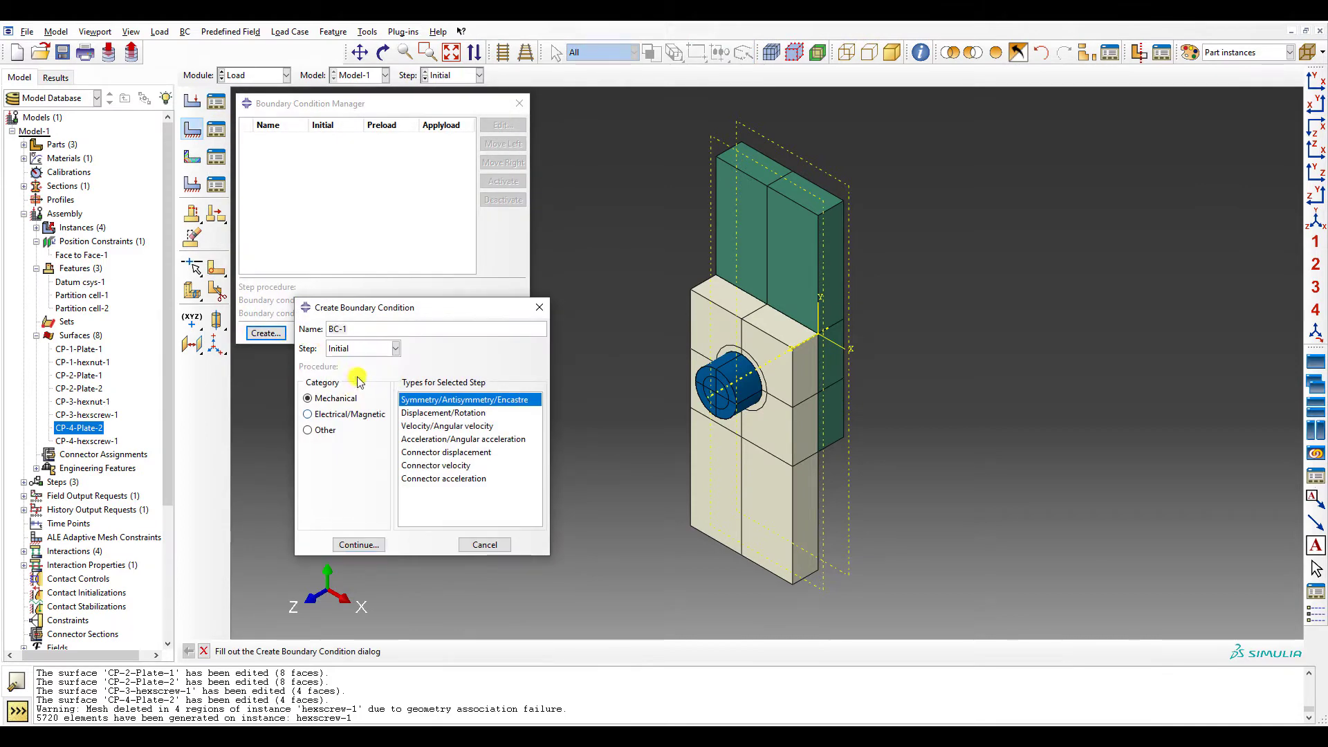
double_click(430, 400)
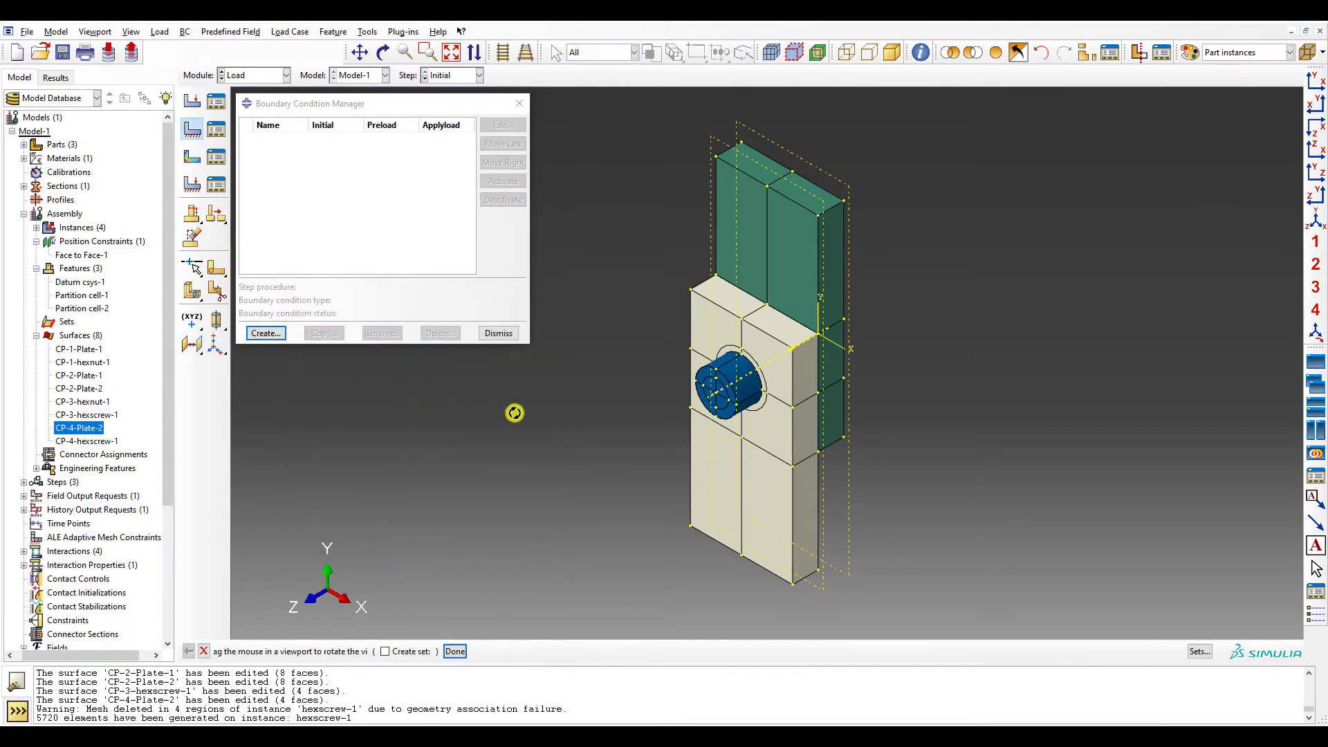
- Fix both bottom-end faces of the lower plate with an ENCASTRE condition
ctrl+alt+drag(514, 413, 771, 438)
click(767, 441)
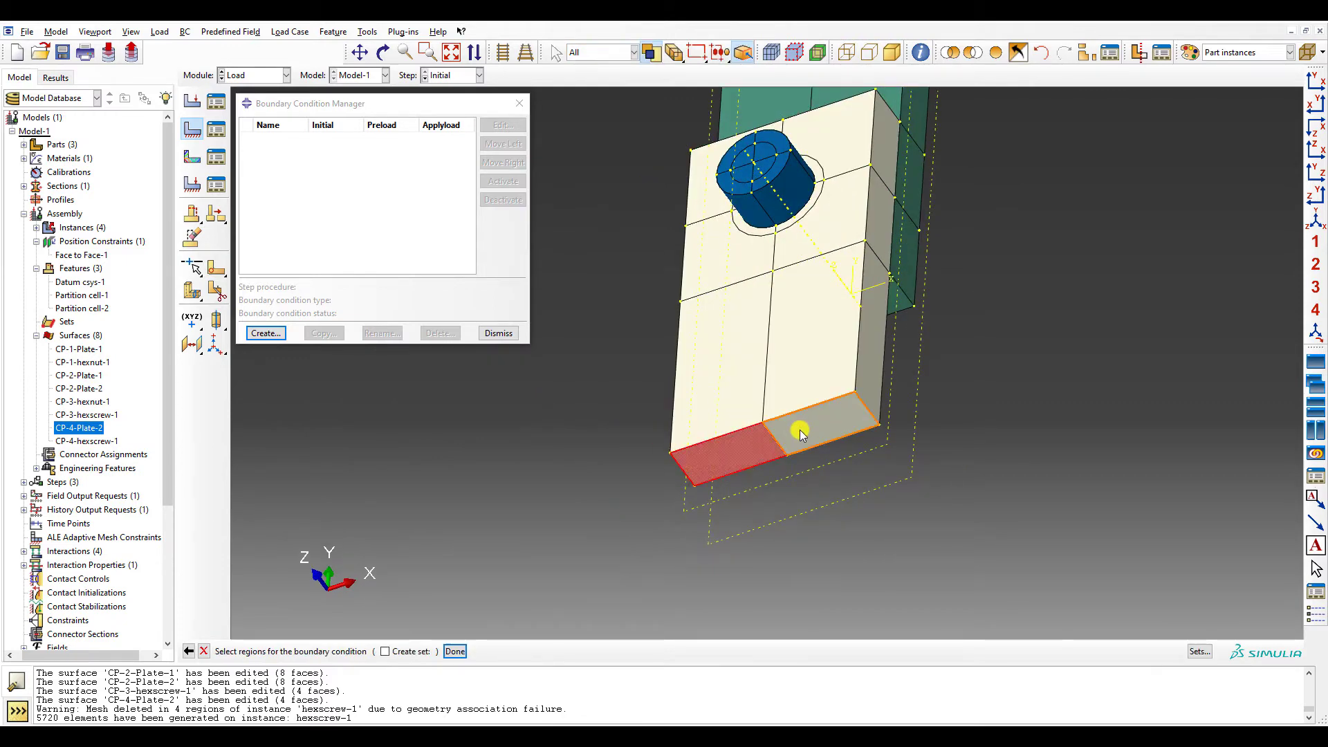
shift+click(800, 433)
middle_click(794, 430)
click(304, 519)
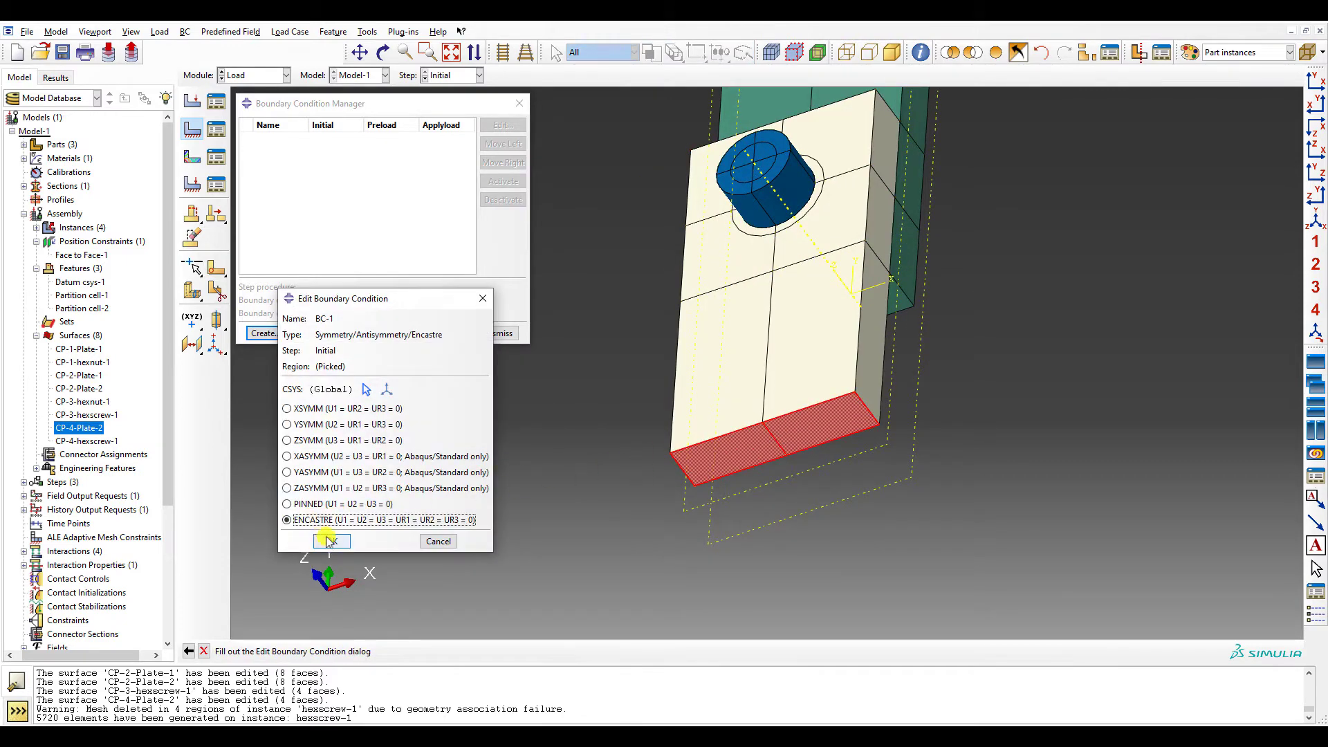
click(328, 542)
scroll(342, 542, up, 2)
ctrl+alt+drag(342, 542, 336, 525)
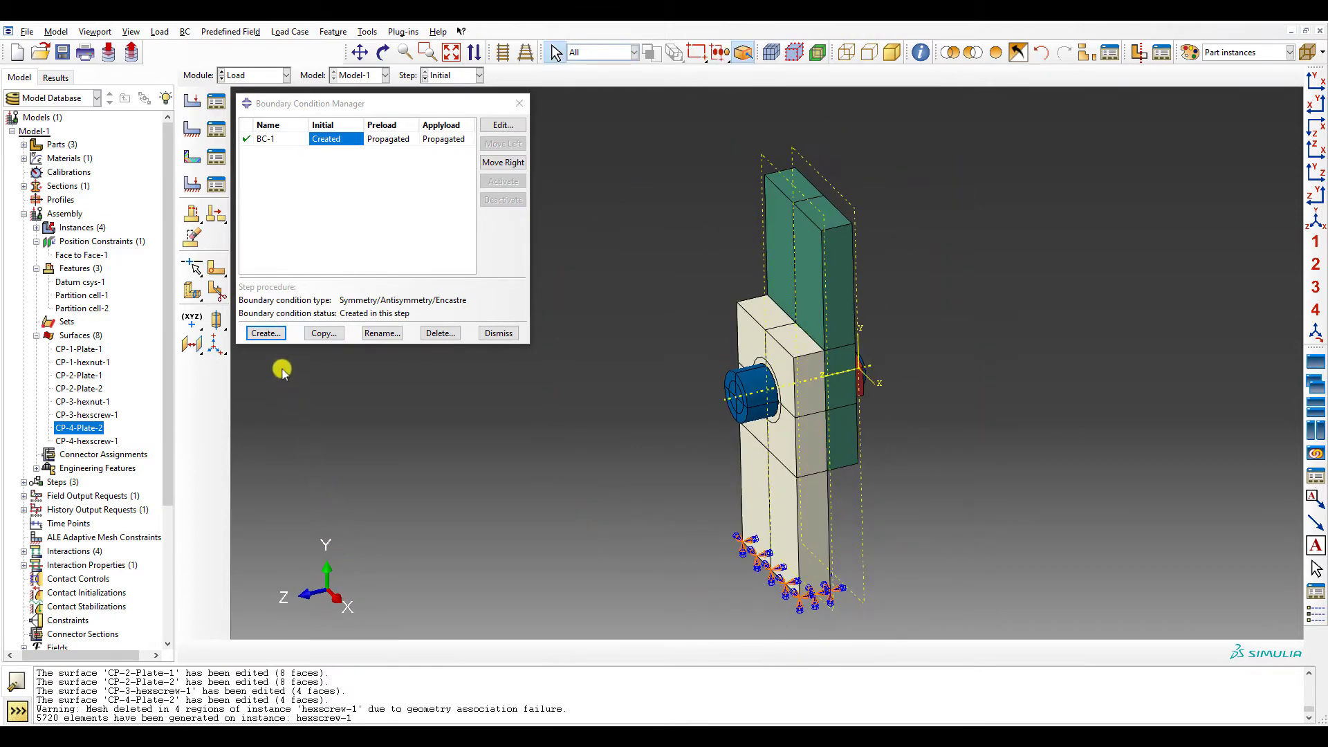
- Rename boundary condition BC-1 with a name starting with BC-Fi
click(265, 332)
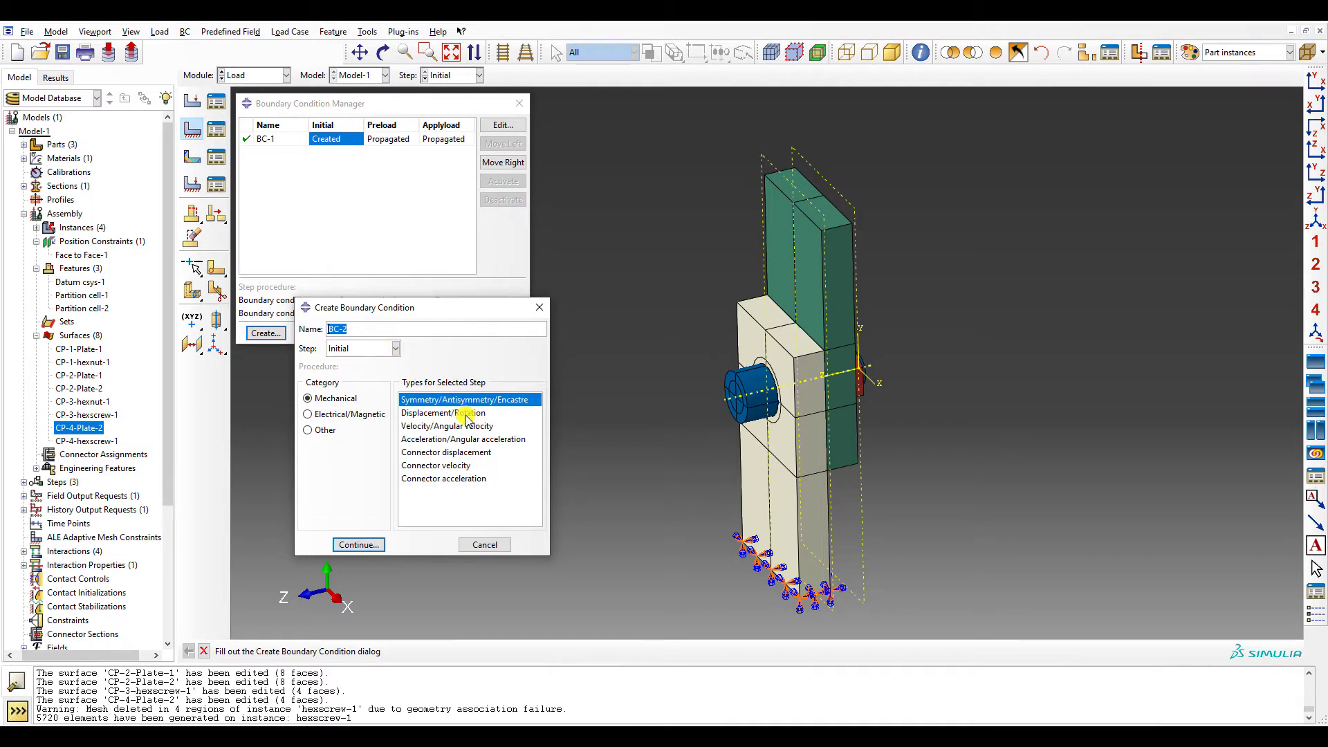
click(359, 551)
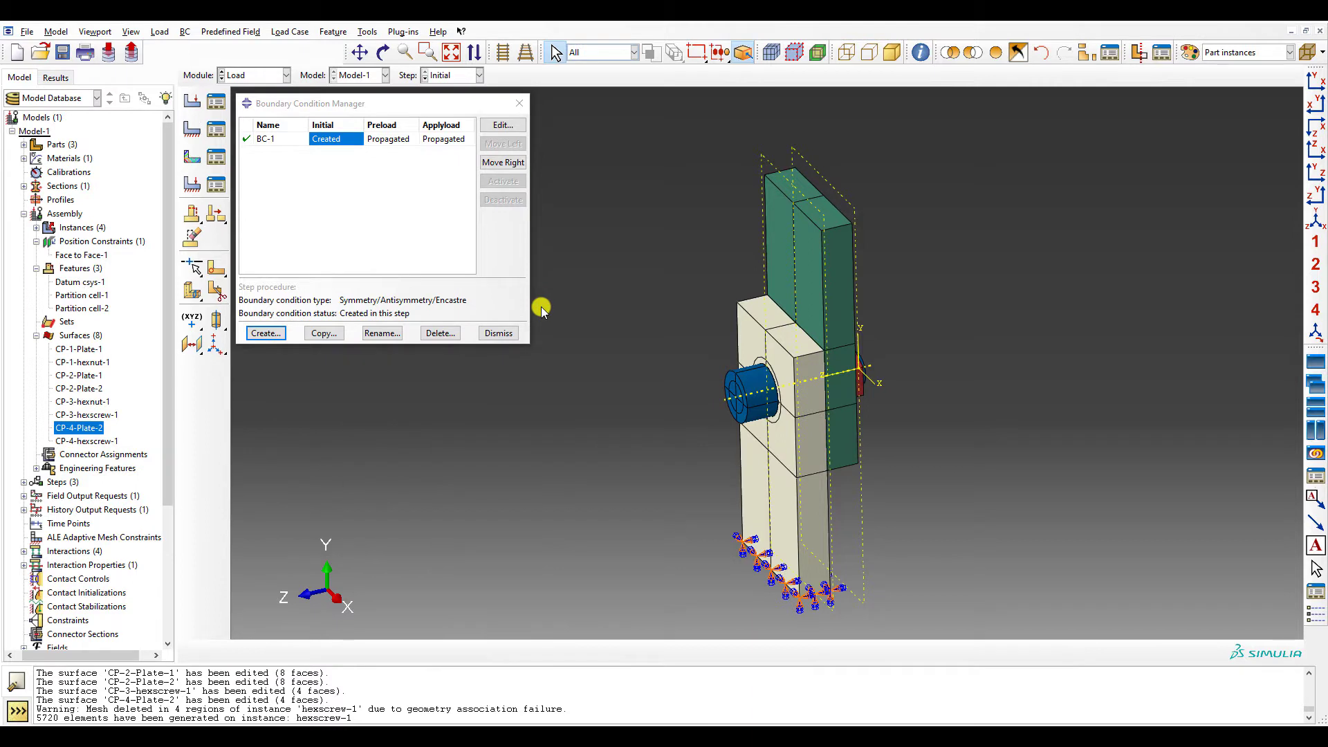
click(382, 333)
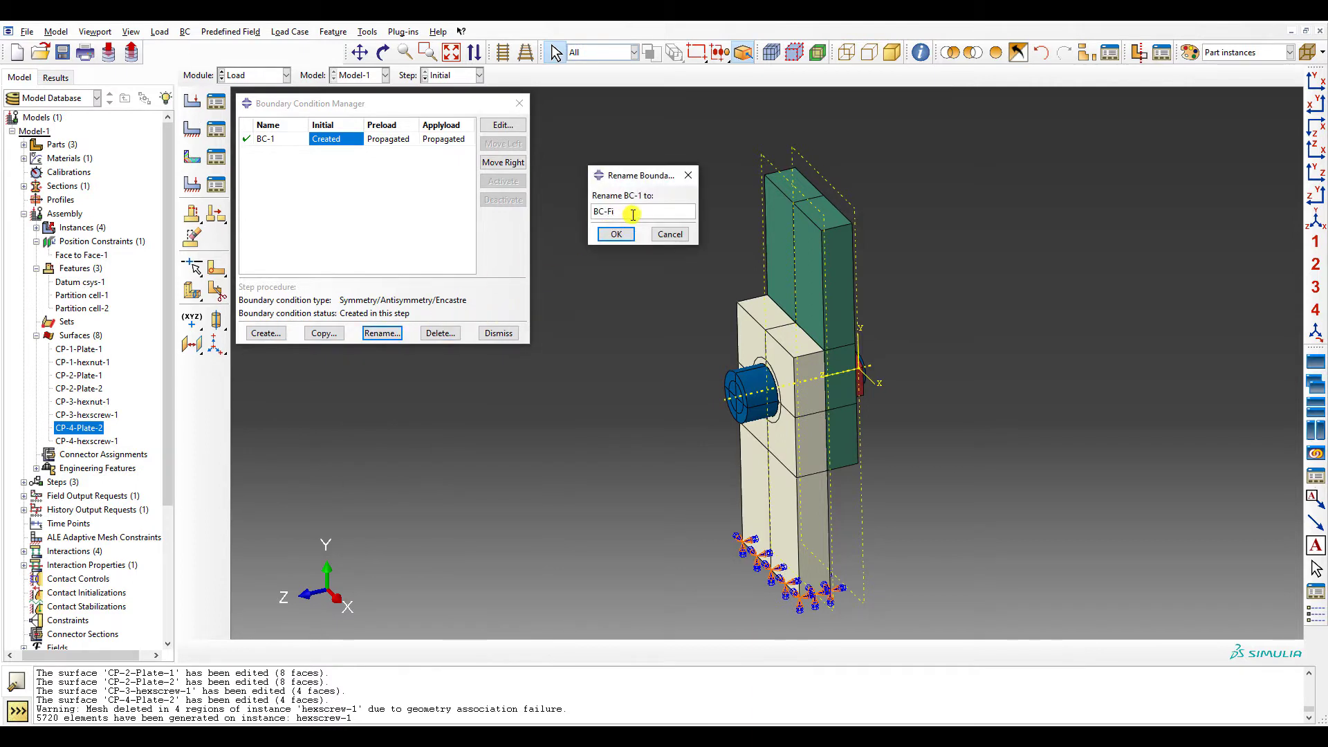
click(616, 234)
click(520, 103)
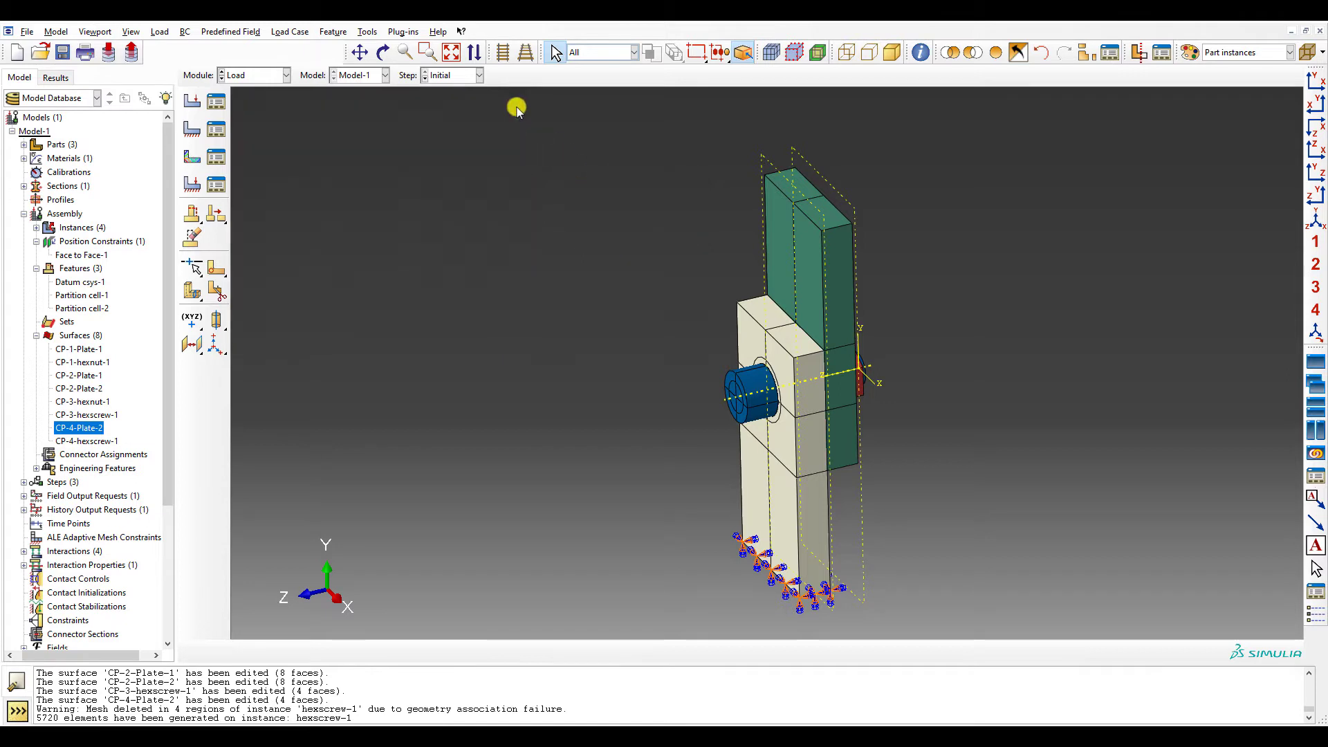
- Create a mechanical surface traction, Load-2, in the Applyload step on the upper plate's top end face, selected by a 20-degree angle
click(216, 103)
click(268, 619)
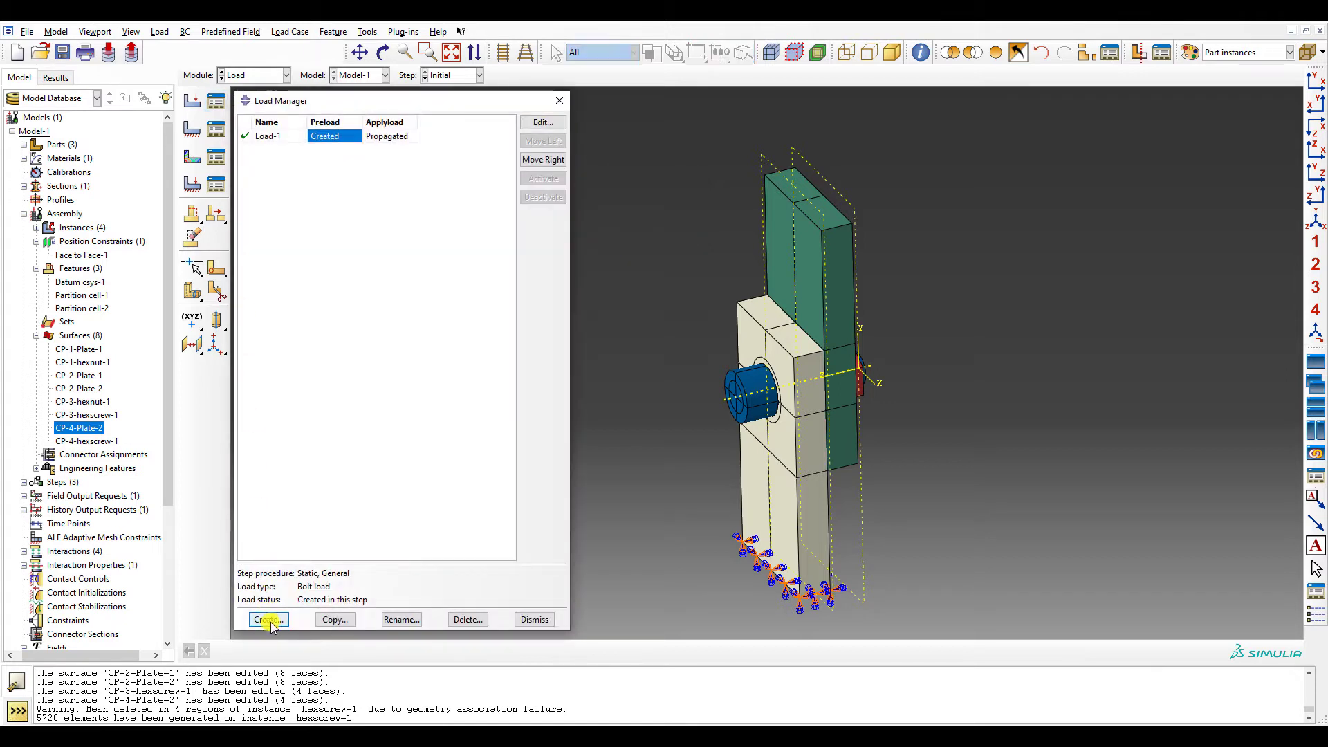
click(285, 329)
click(276, 367)
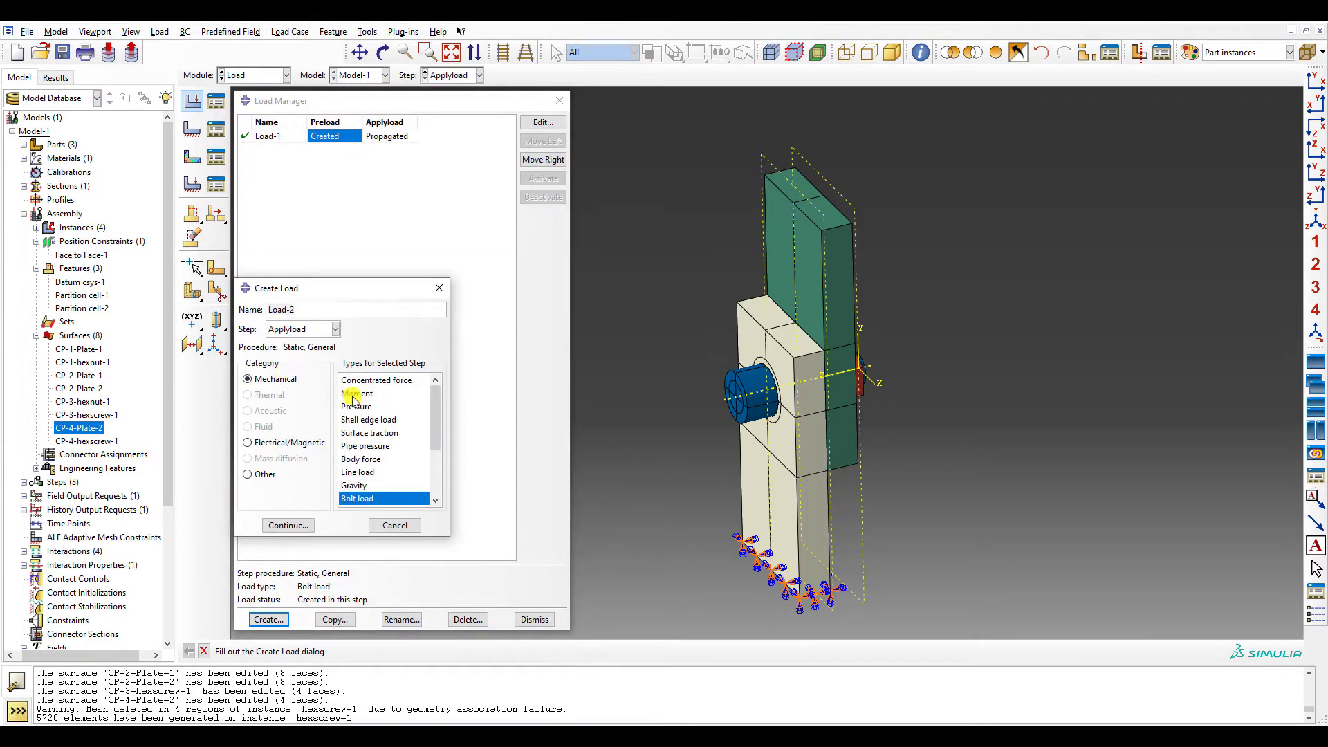
click(369, 433)
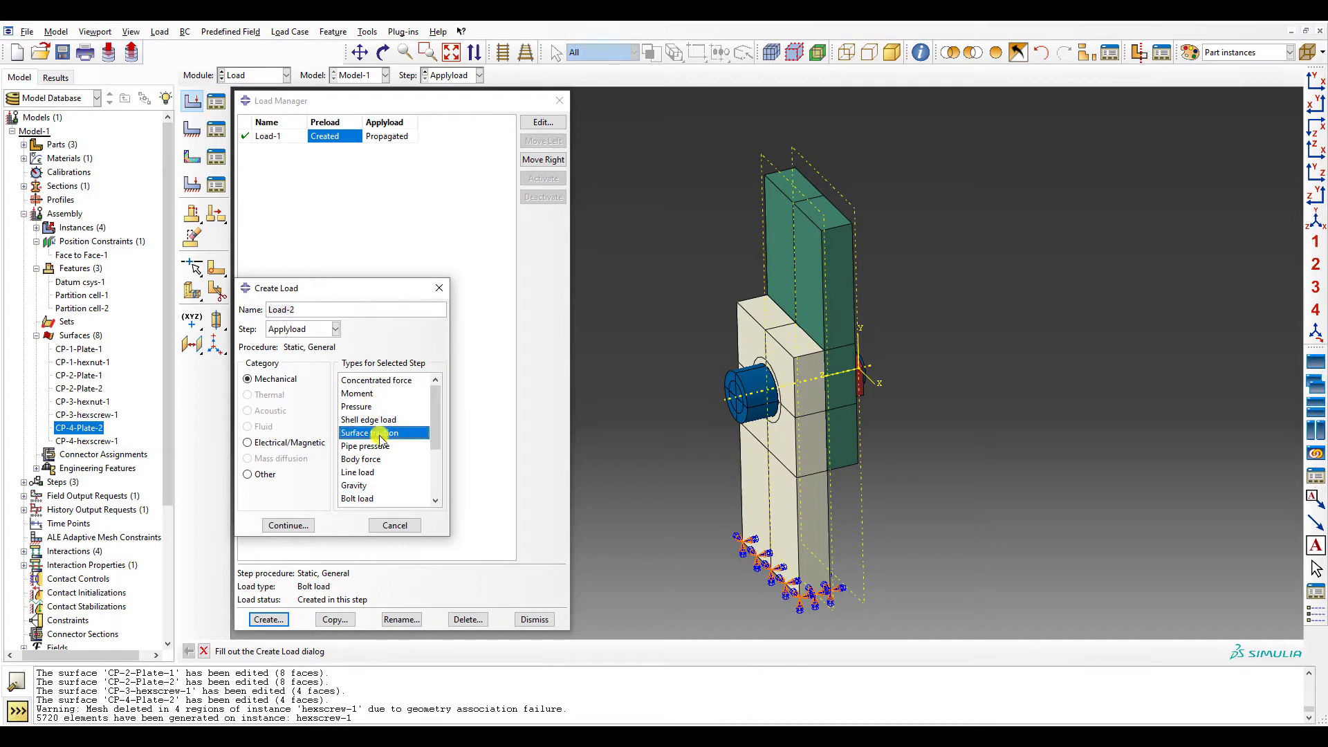
click(287, 526)
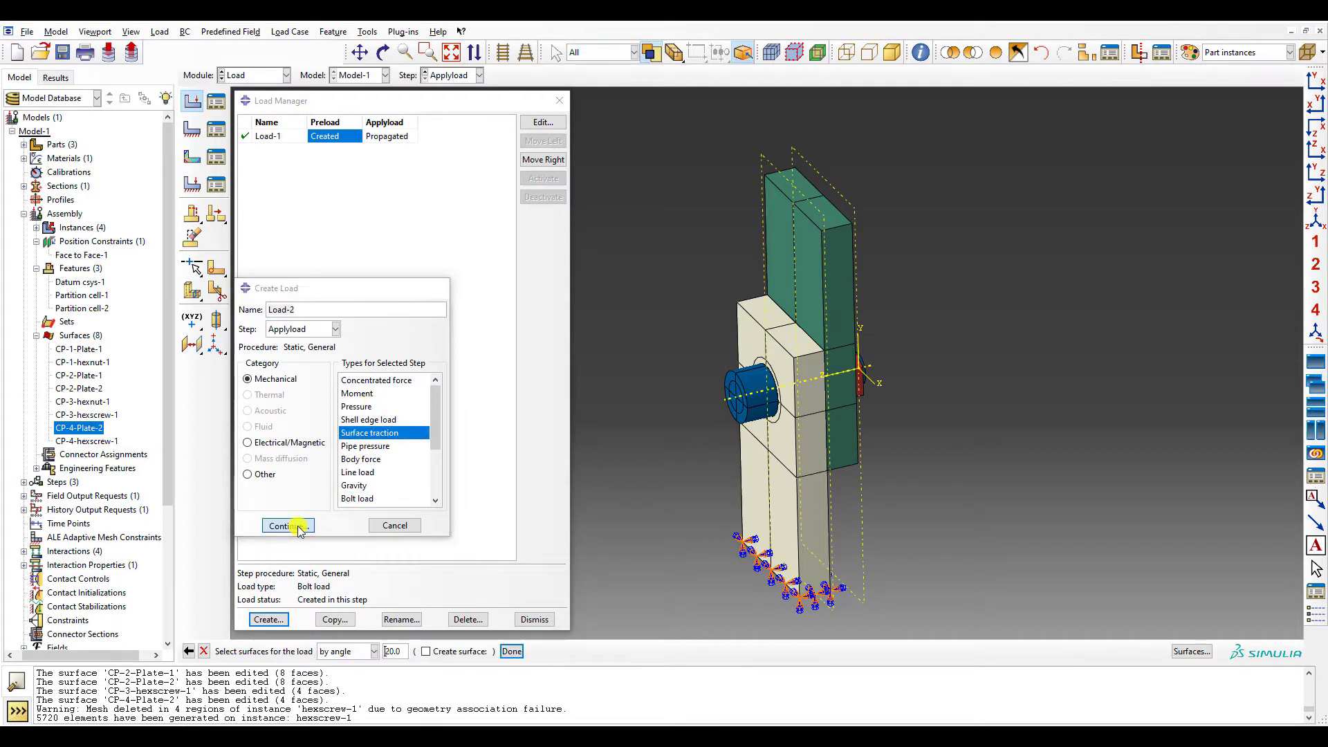
click(792, 183)
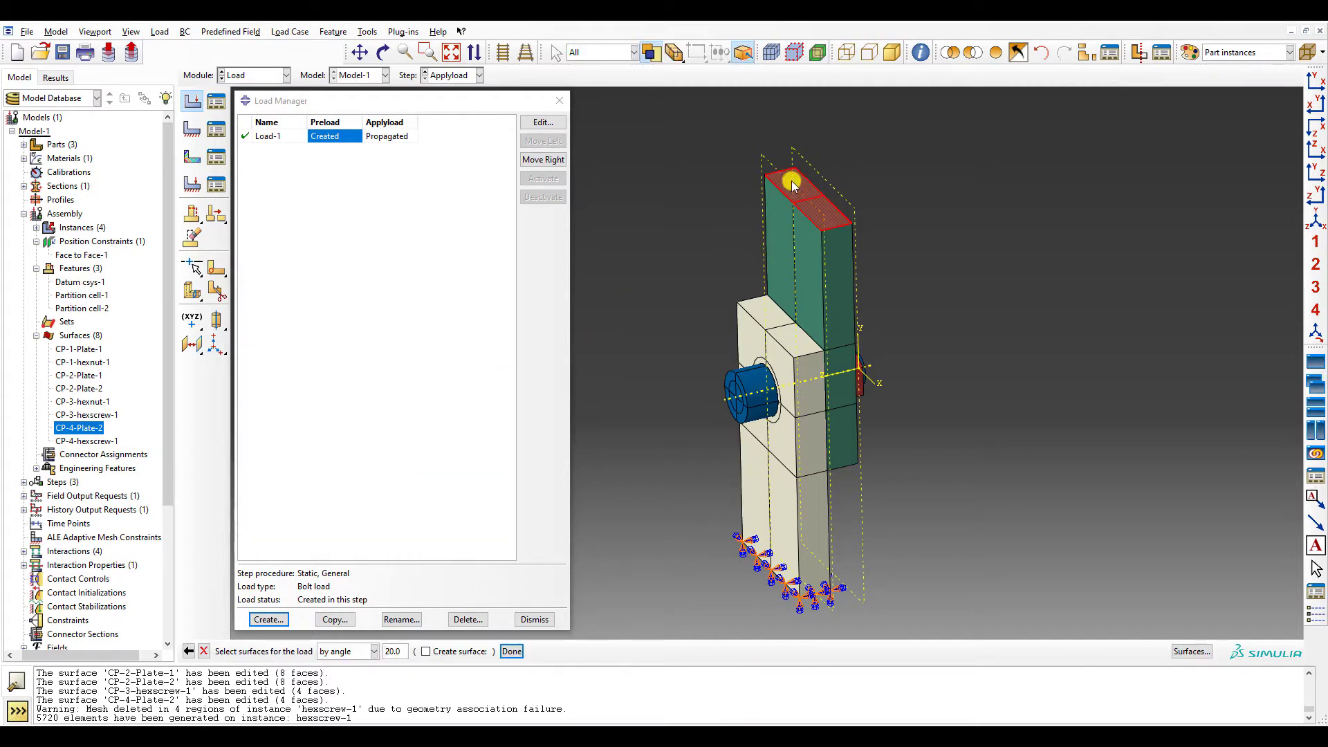
click(512, 652)
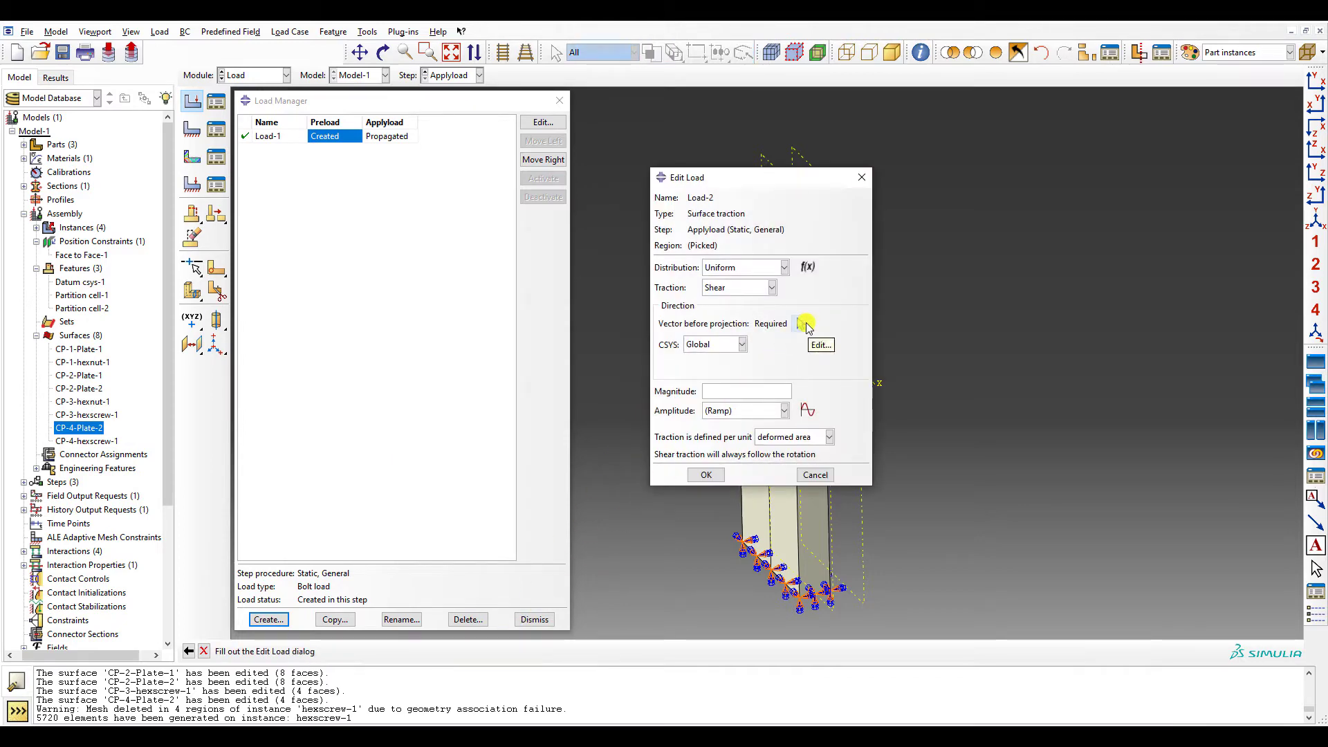
- Define Load-2's direction vector from the origin to 0,1,0
click(802, 323)
key(Return)
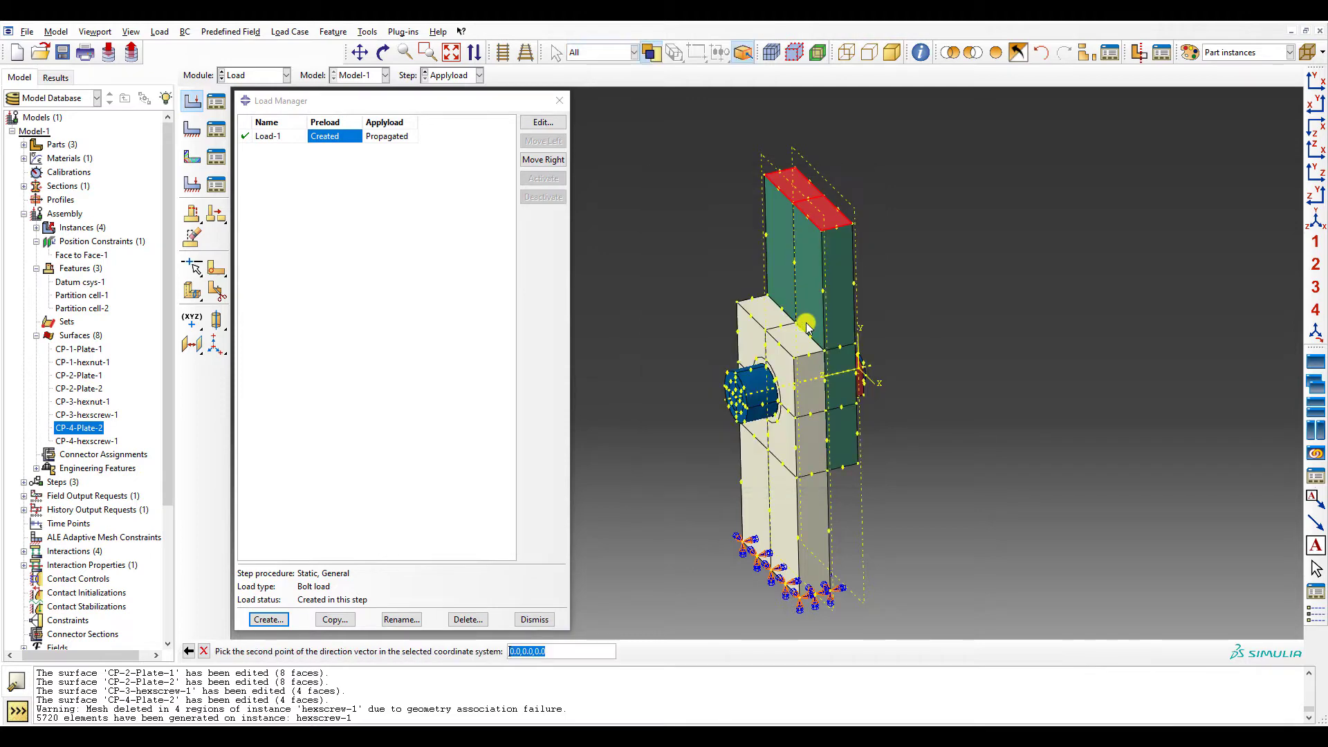
text(0,1,0)
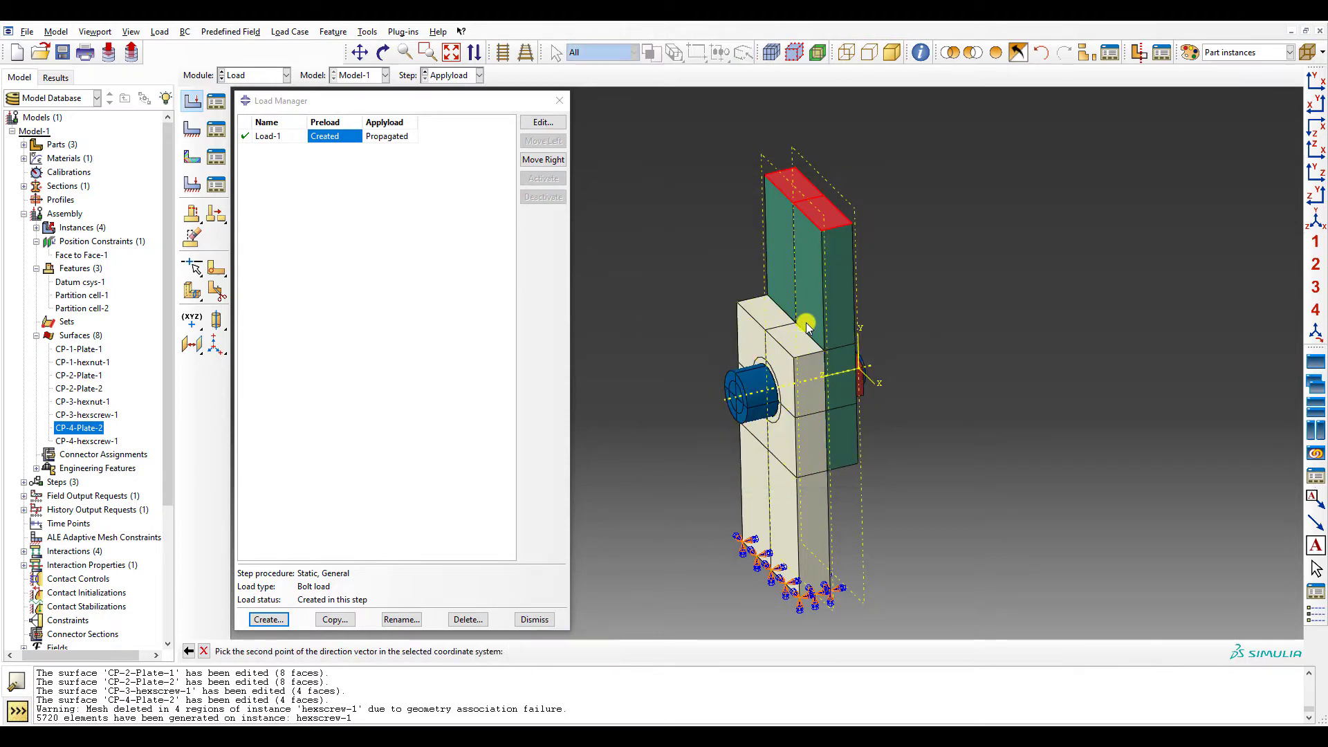
key(Return)
- Set Load-2's traction to General with a magnitude of 100 and finish the load definition
click(768, 287)
click(759, 289)
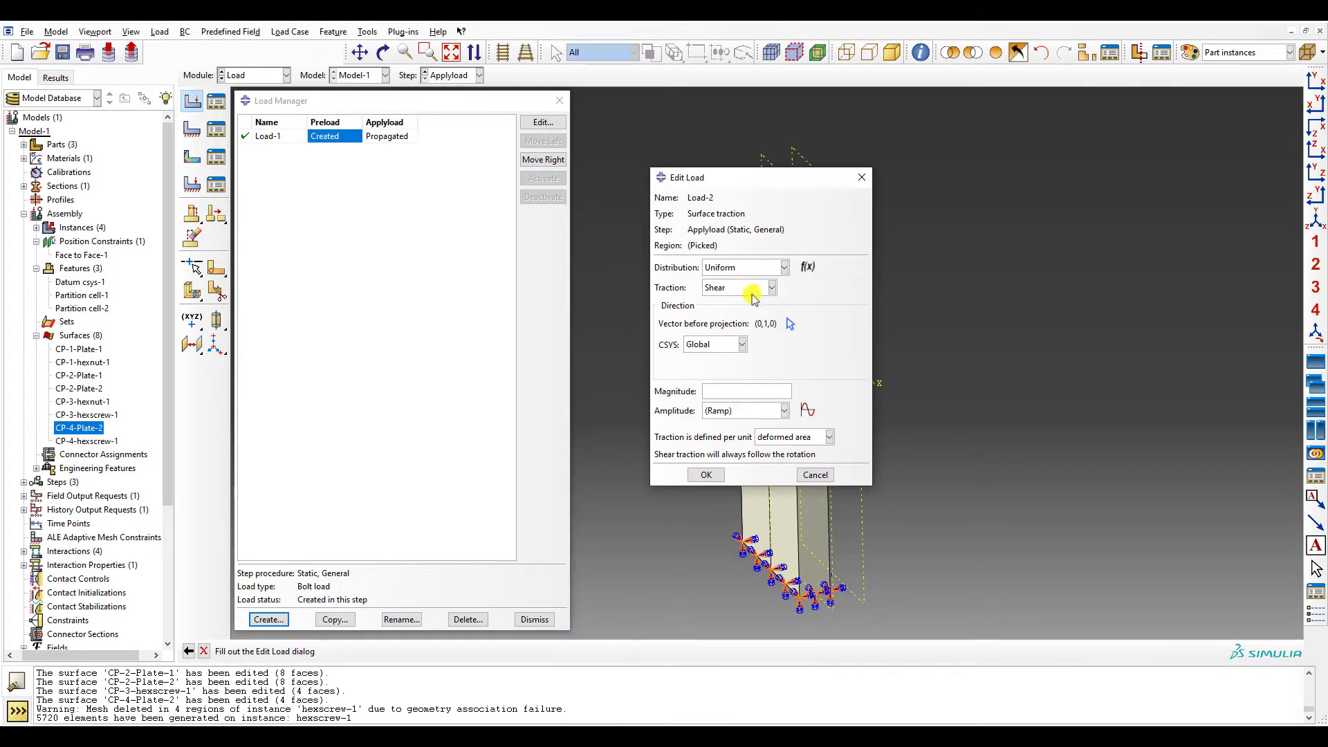
click(751, 294)
click(744, 307)
click(740, 294)
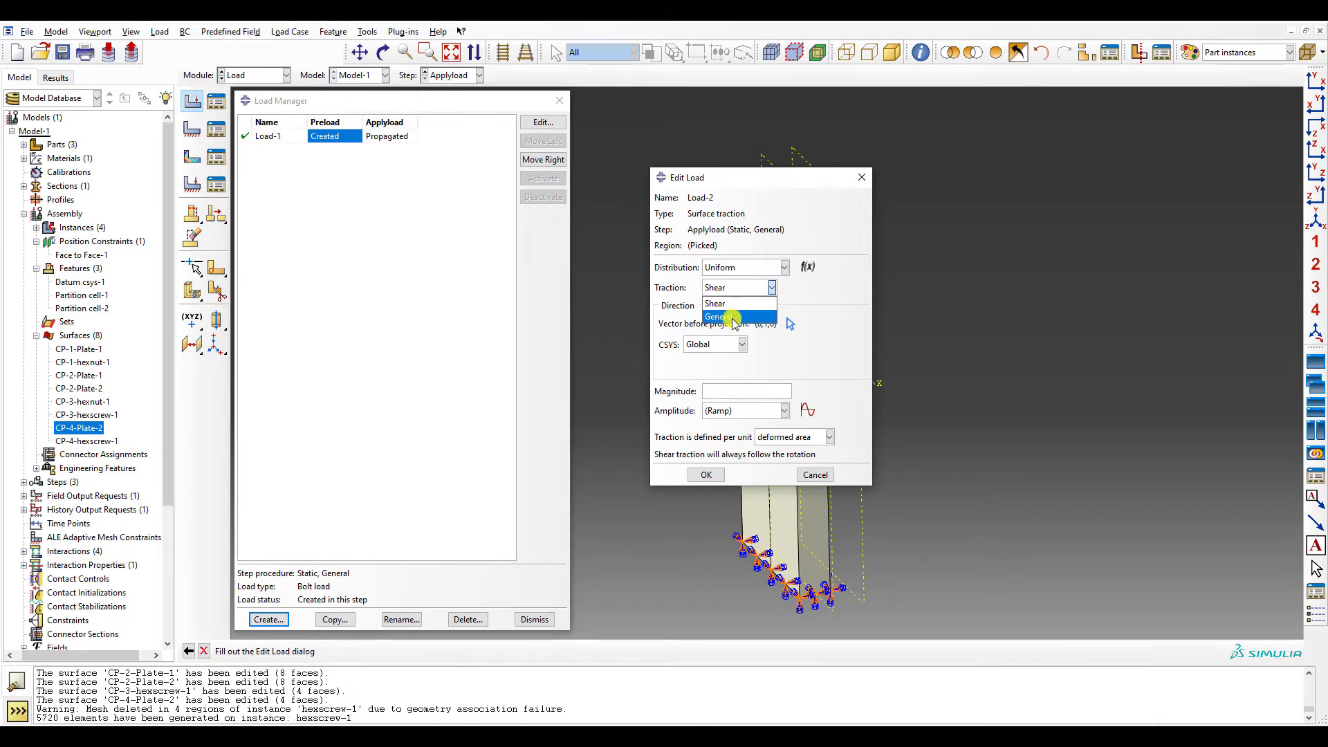
click(723, 316)
click(734, 394)
text(1)
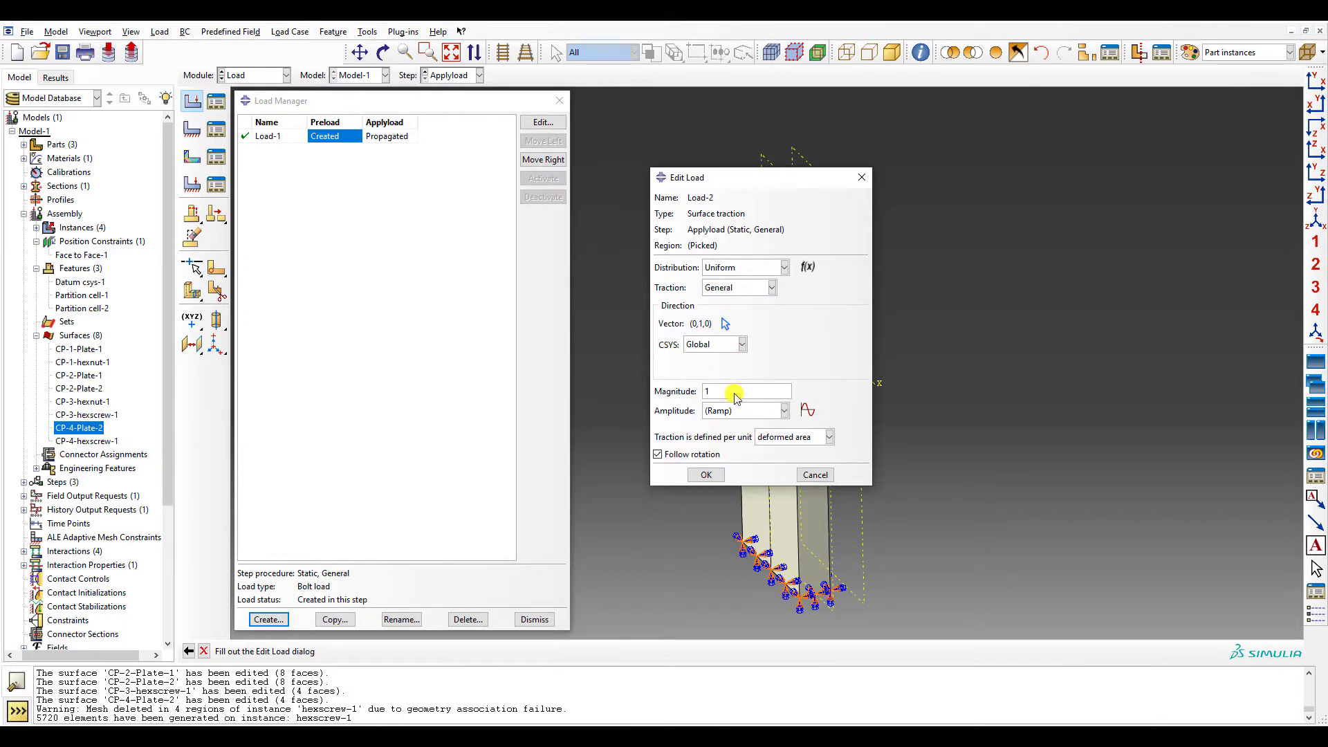
text(00)
click(711, 475)
ctrl+alt+drag(810, 458, 921, 436)
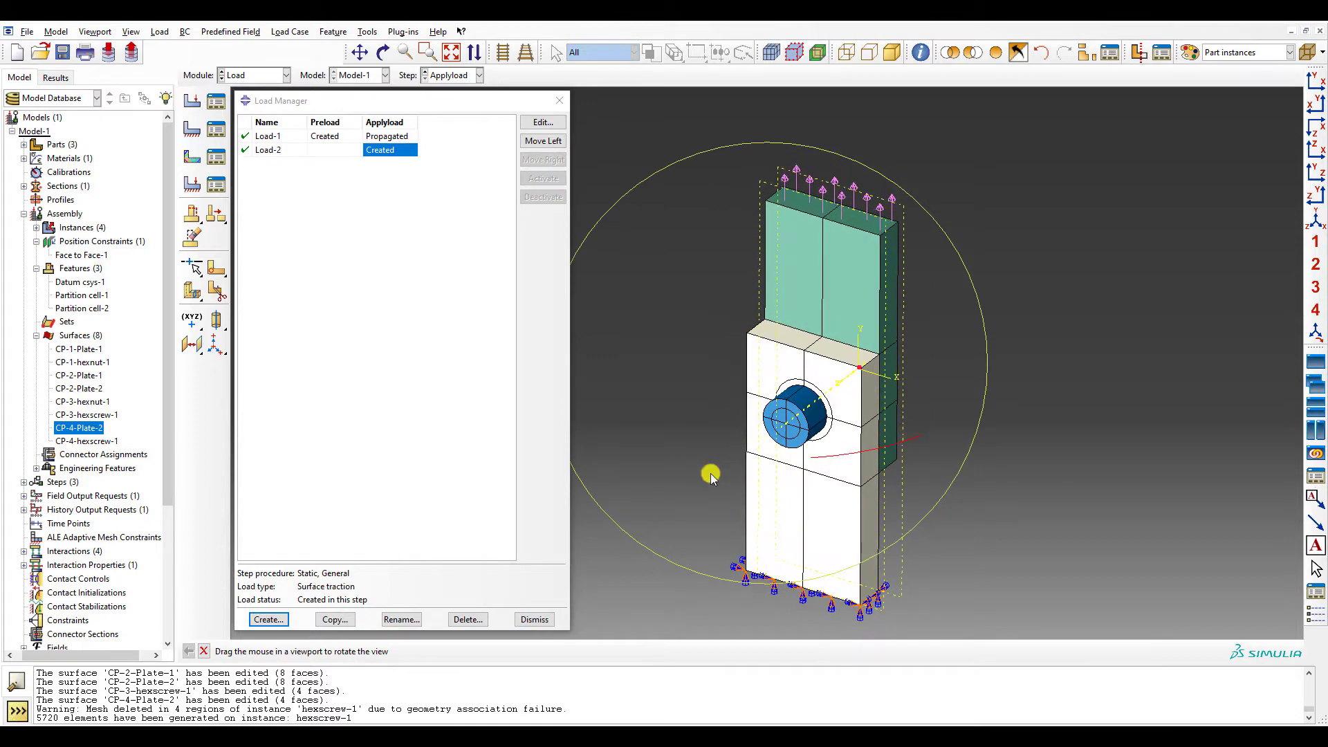
key(Escape)
click(535, 619)
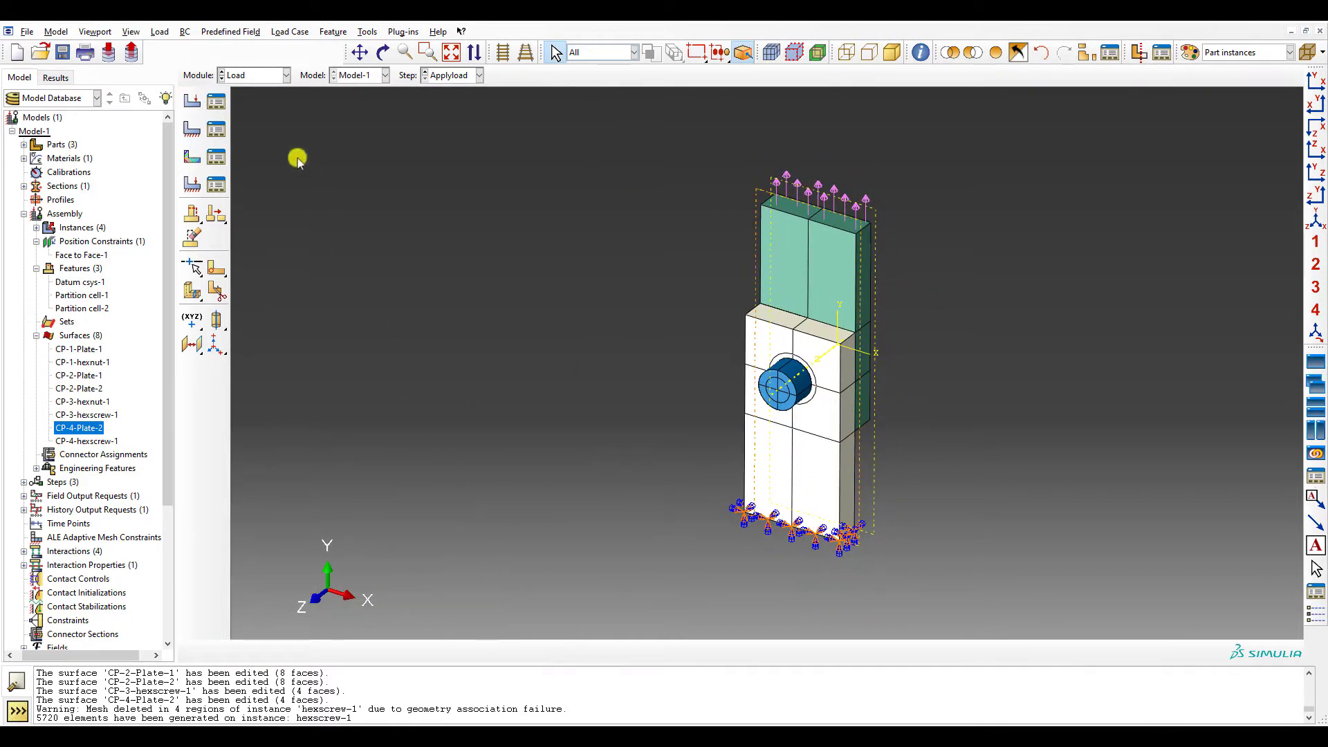
- Assign Standard linear 3D Stress elements with reduced integration (C3D8R) to all regions of the assembly in the Mesh module
click(260, 78)
click(238, 169)
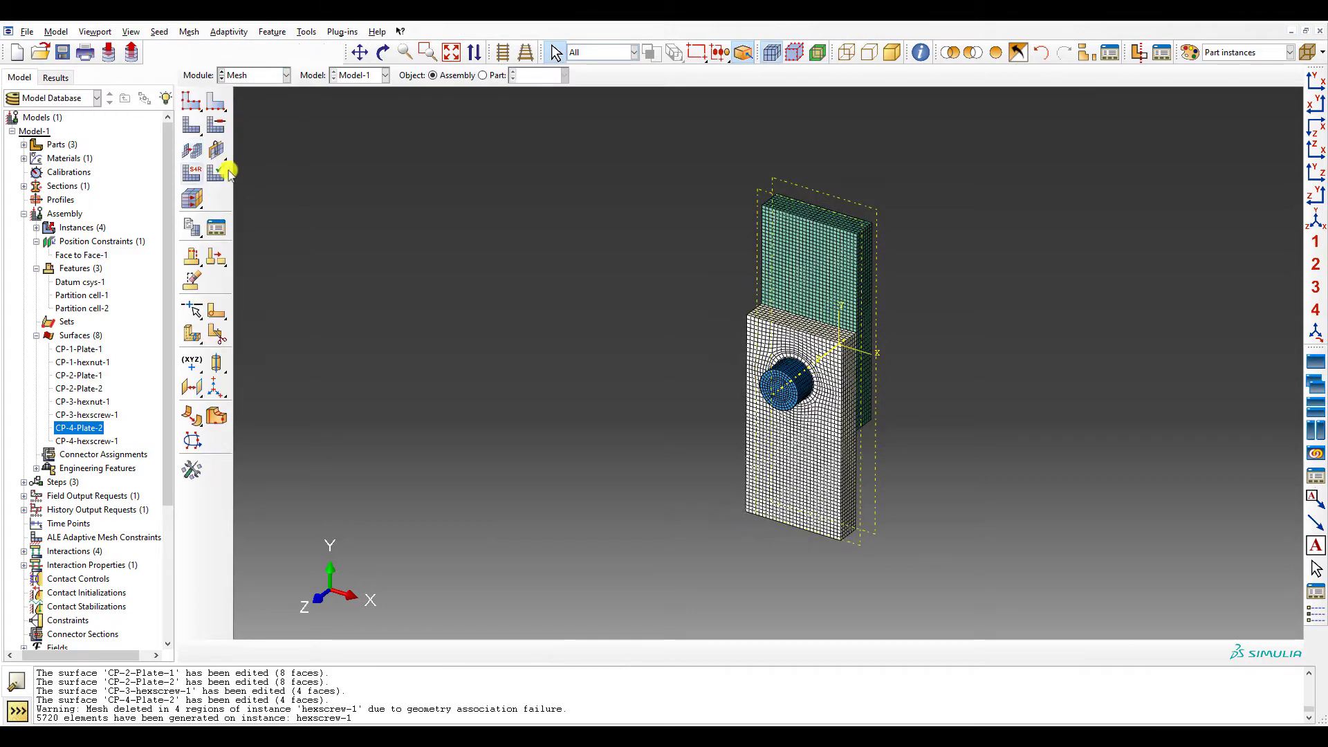
click(191, 172)
drag(516, 141, 977, 624)
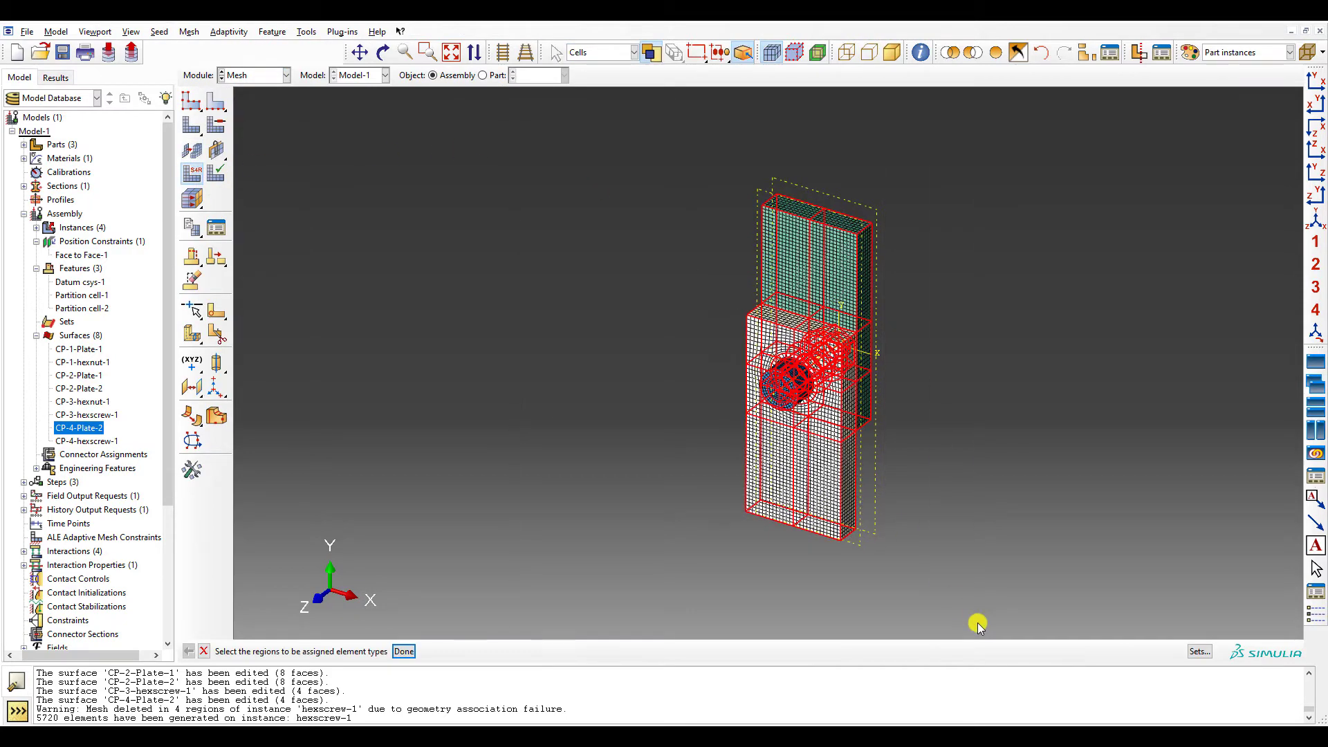
middle_click(977, 622)
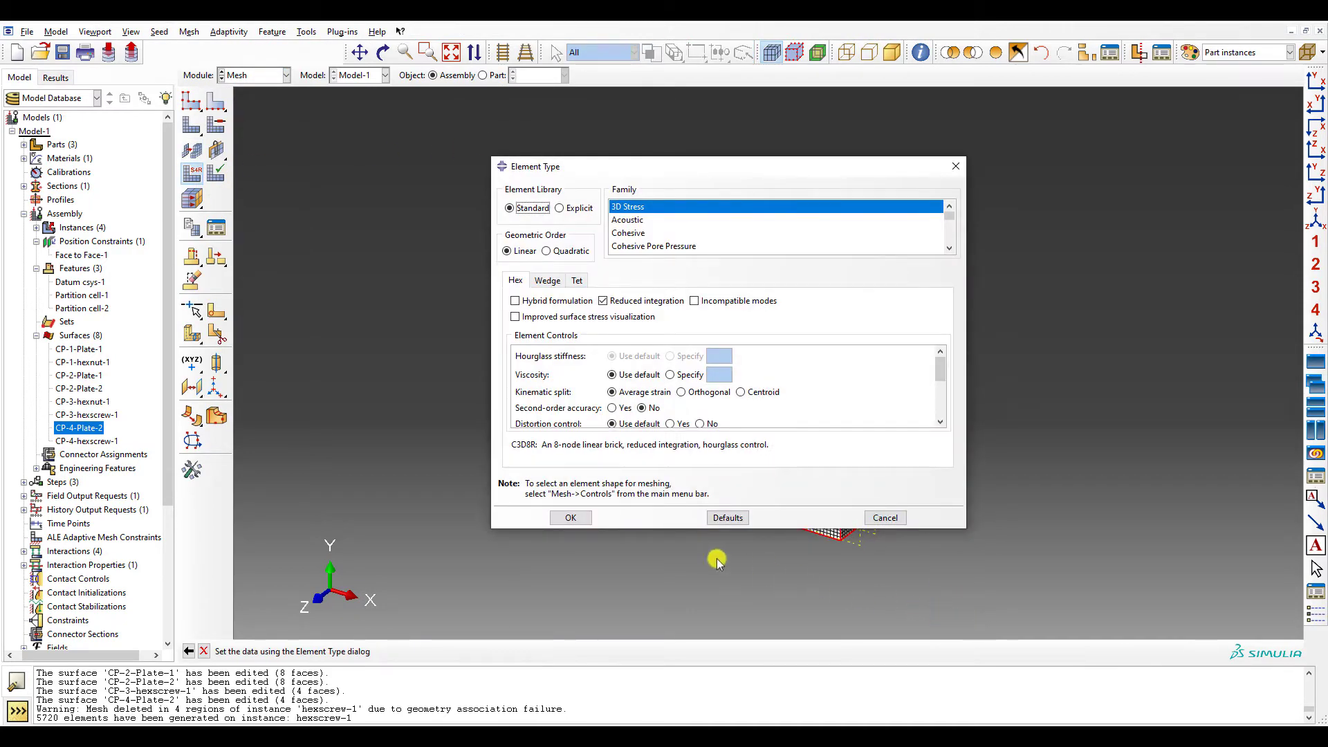
click(569, 518)
- Verify the mesh of all part instances with the analysis checks, highlighting errors and warnings, and review the reported counts
click(216, 176)
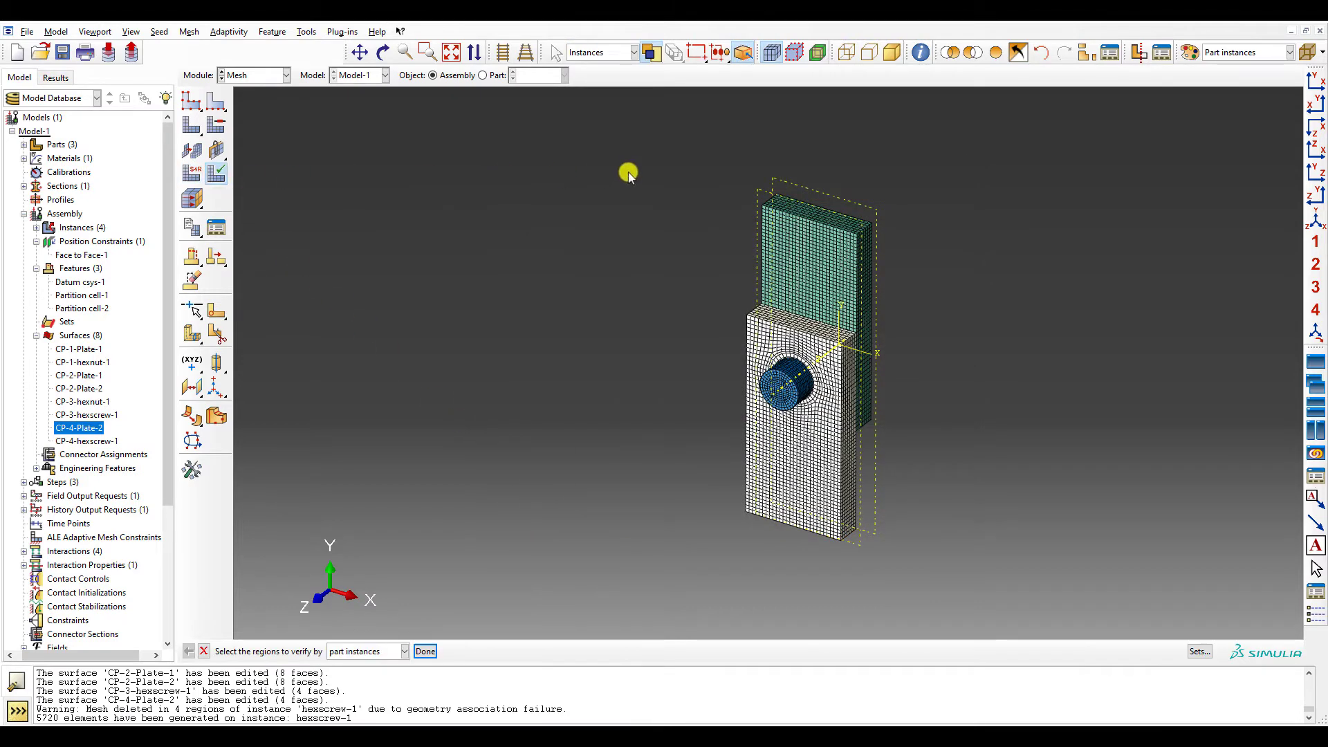
drag(626, 166, 952, 615)
middle_click(951, 615)
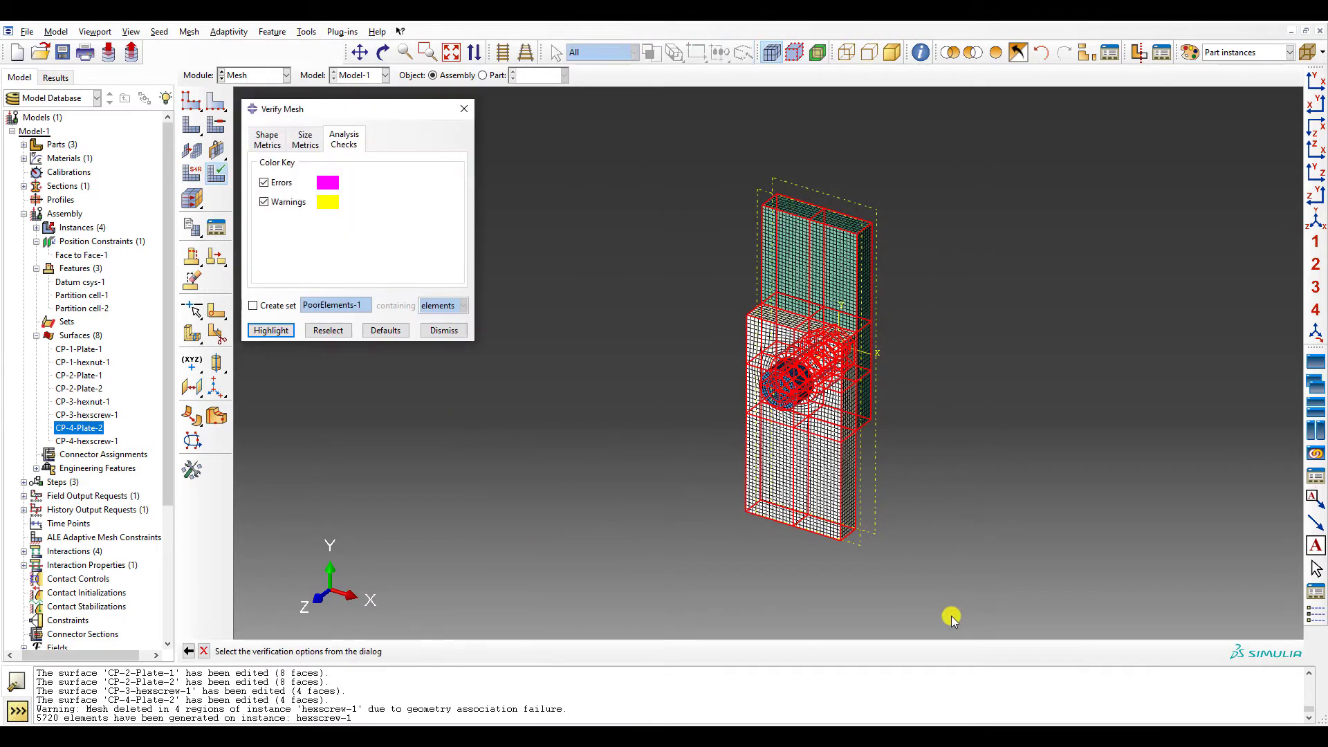
click(271, 330)
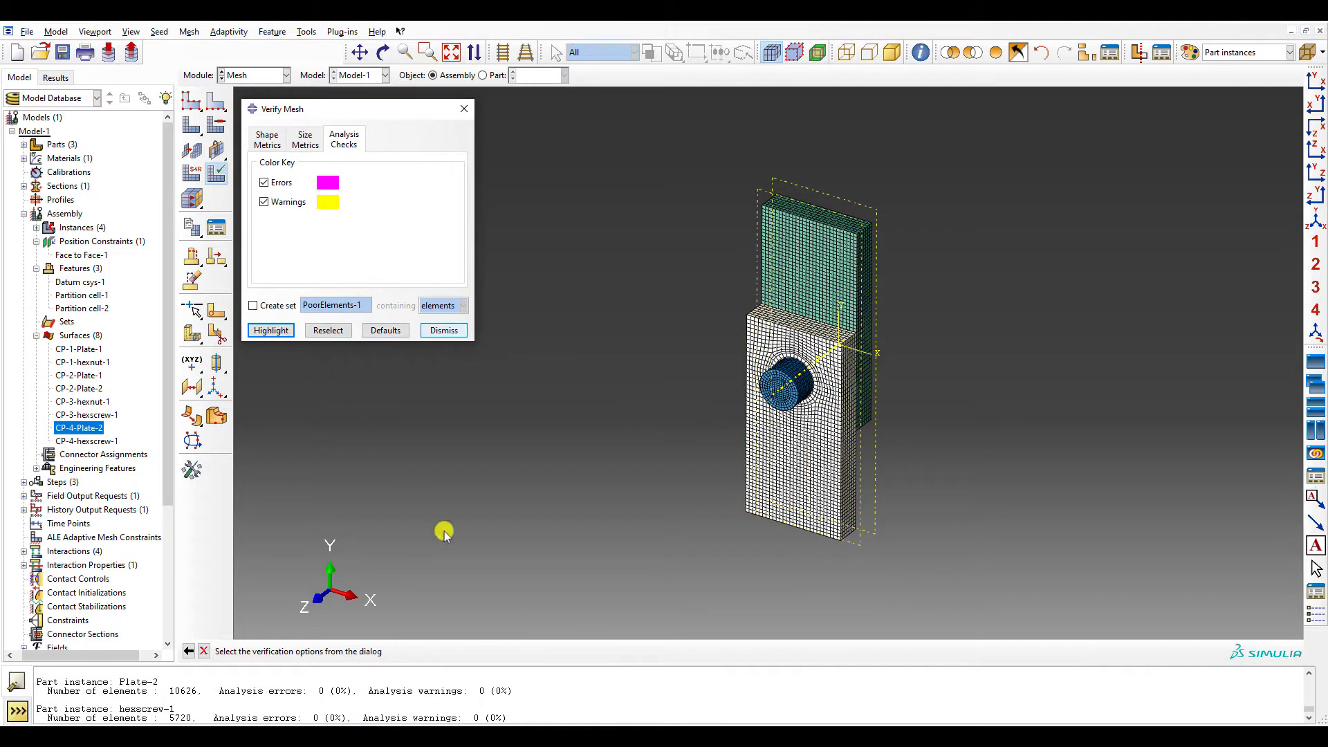
scroll(562, 675, up, 4)
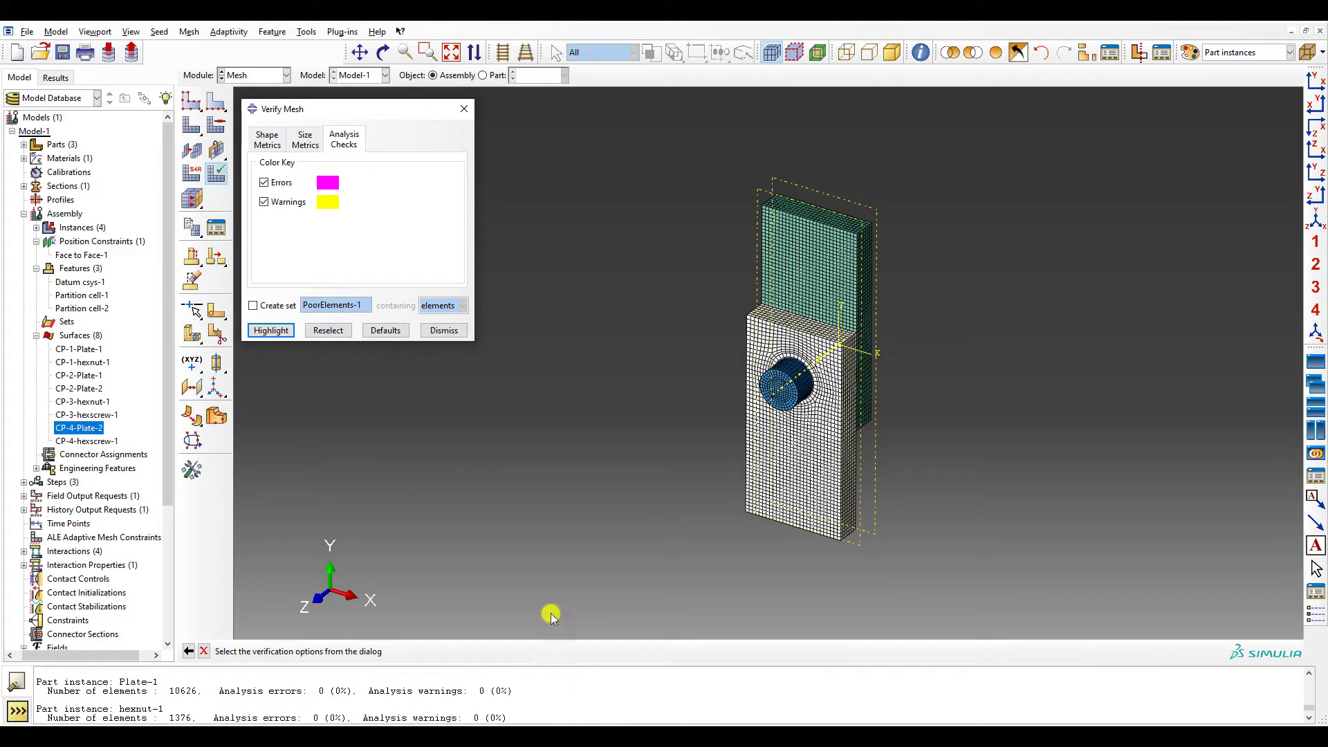
click(463, 110)
- Create a full analysis job named BoltLoad_REV01 for Model-1, keeping the default submission settings
click(255, 74)
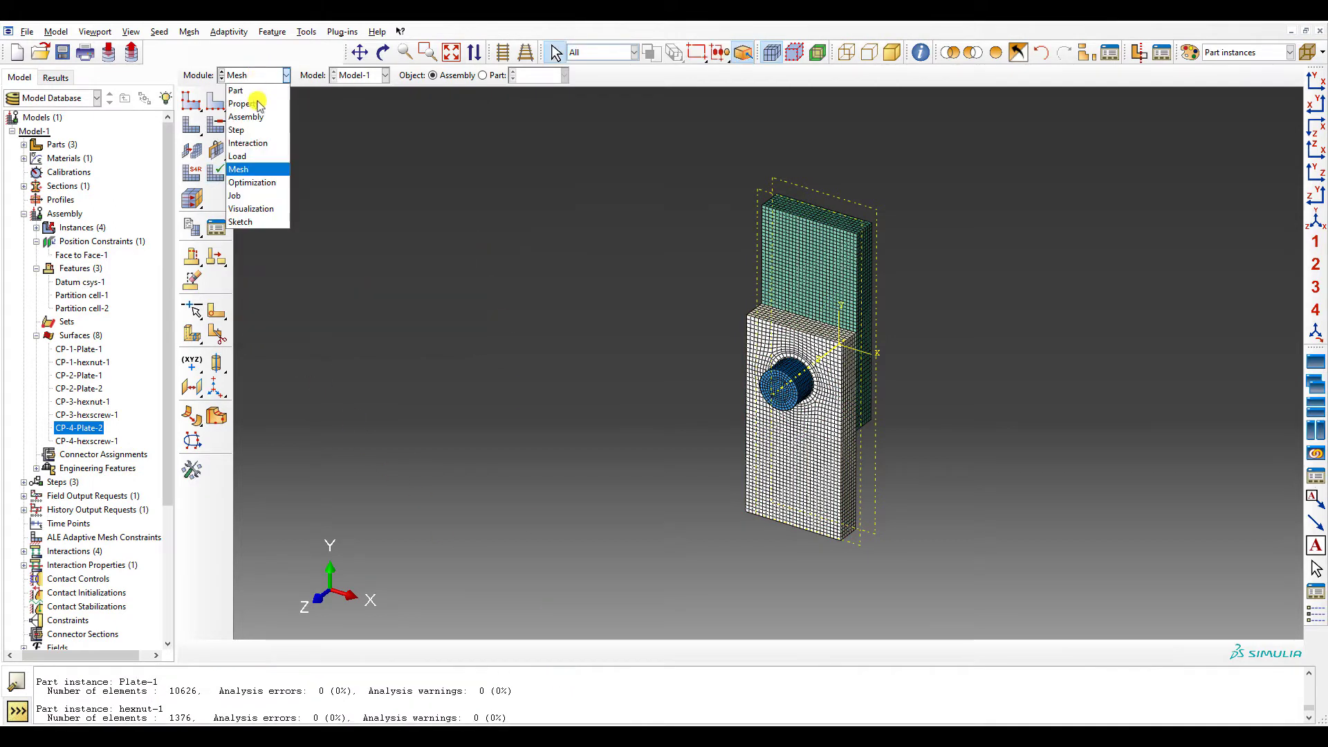
click(266, 197)
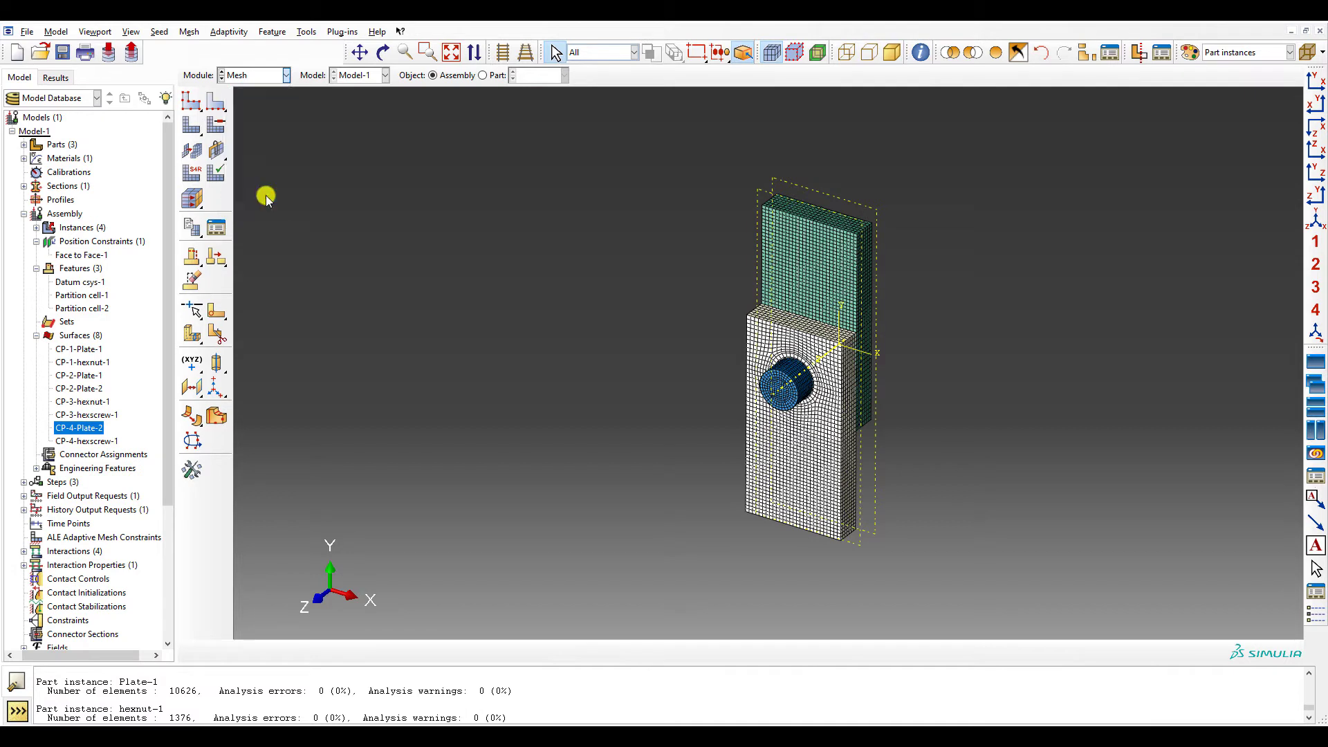
click(217, 103)
click(264, 257)
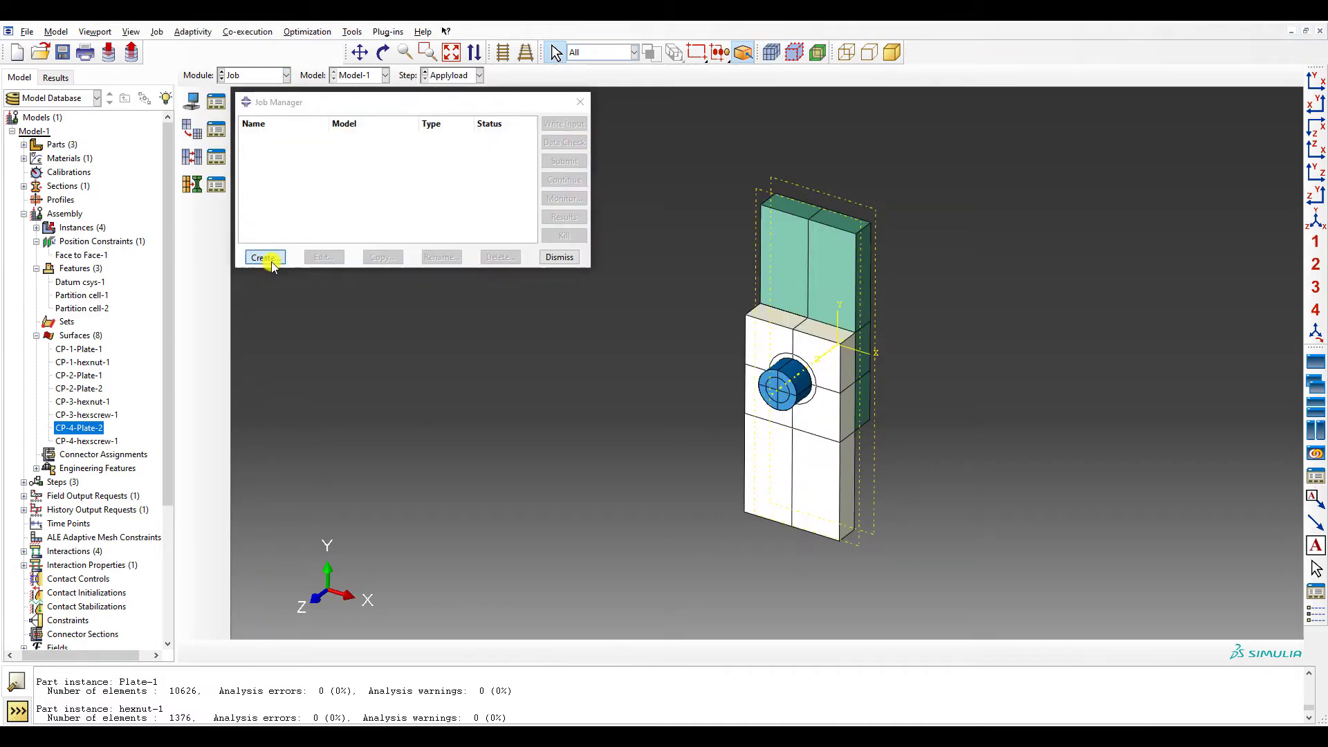
key(BackSpace)
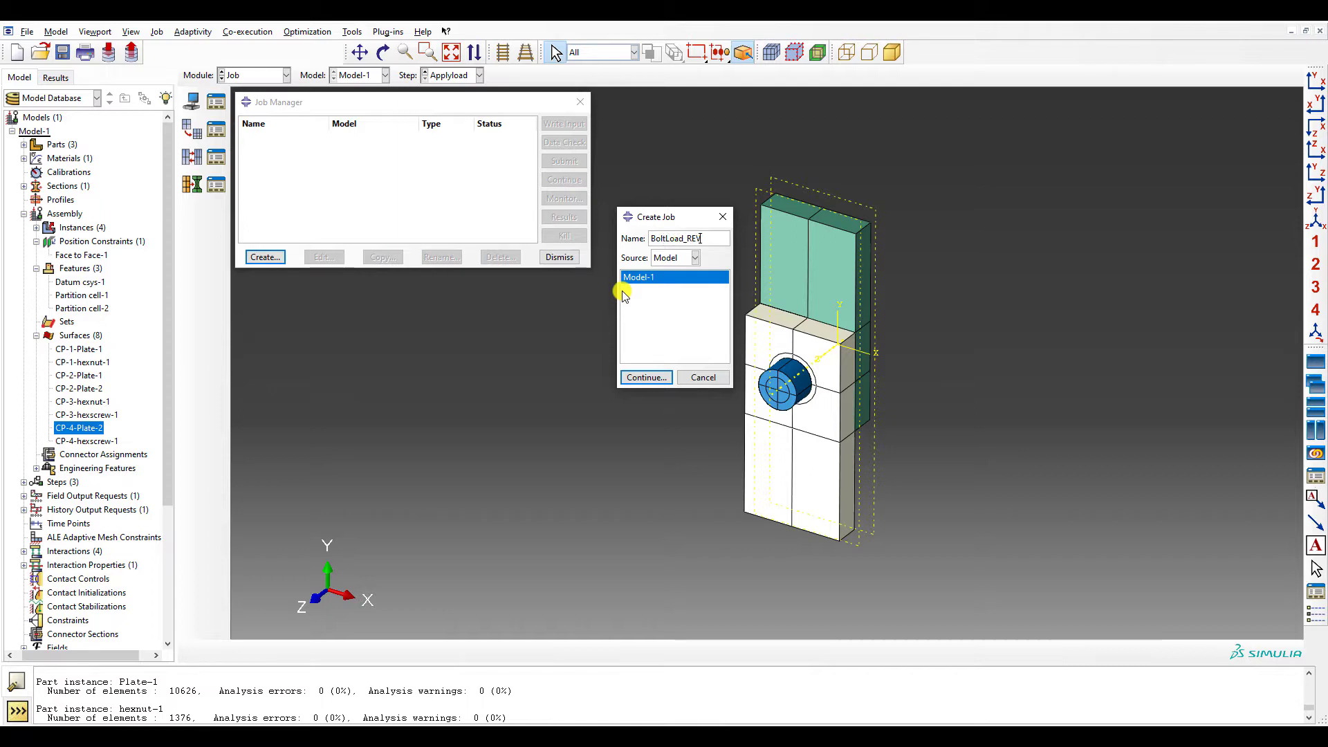
click(646, 377)
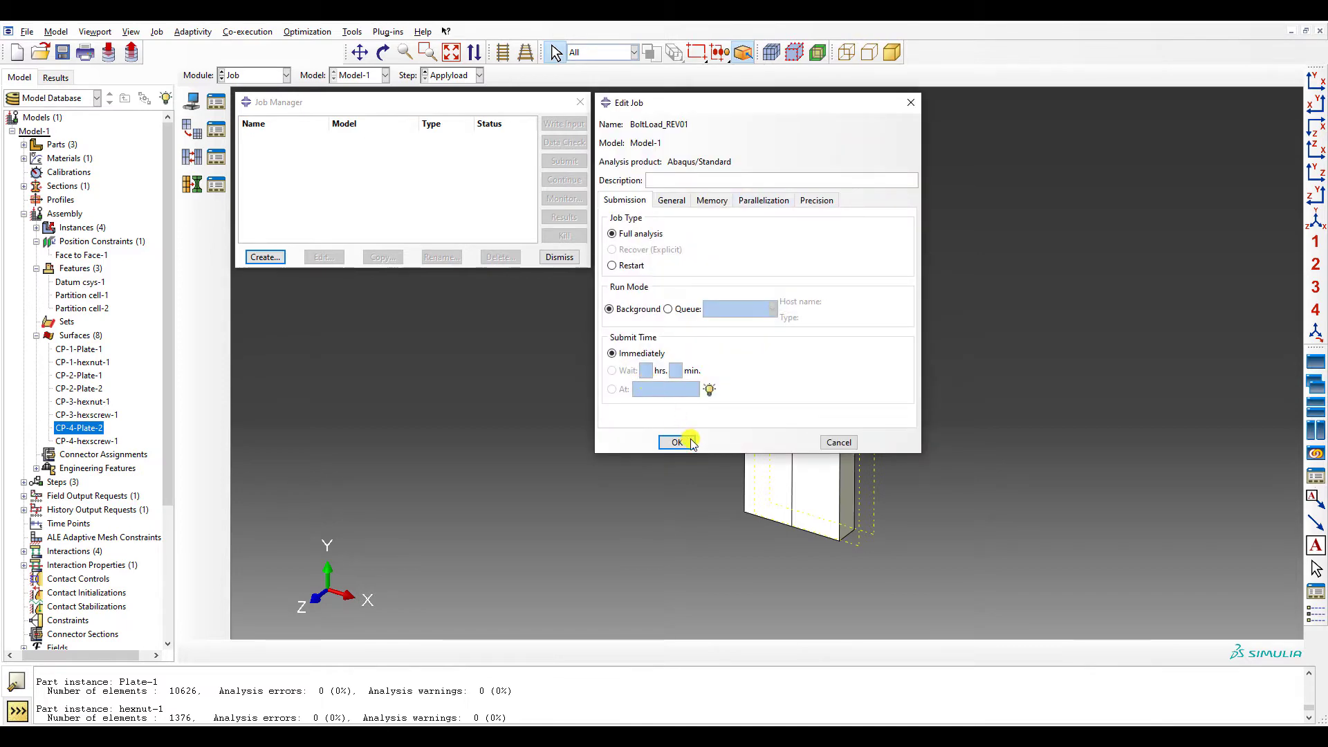
click(690, 442)
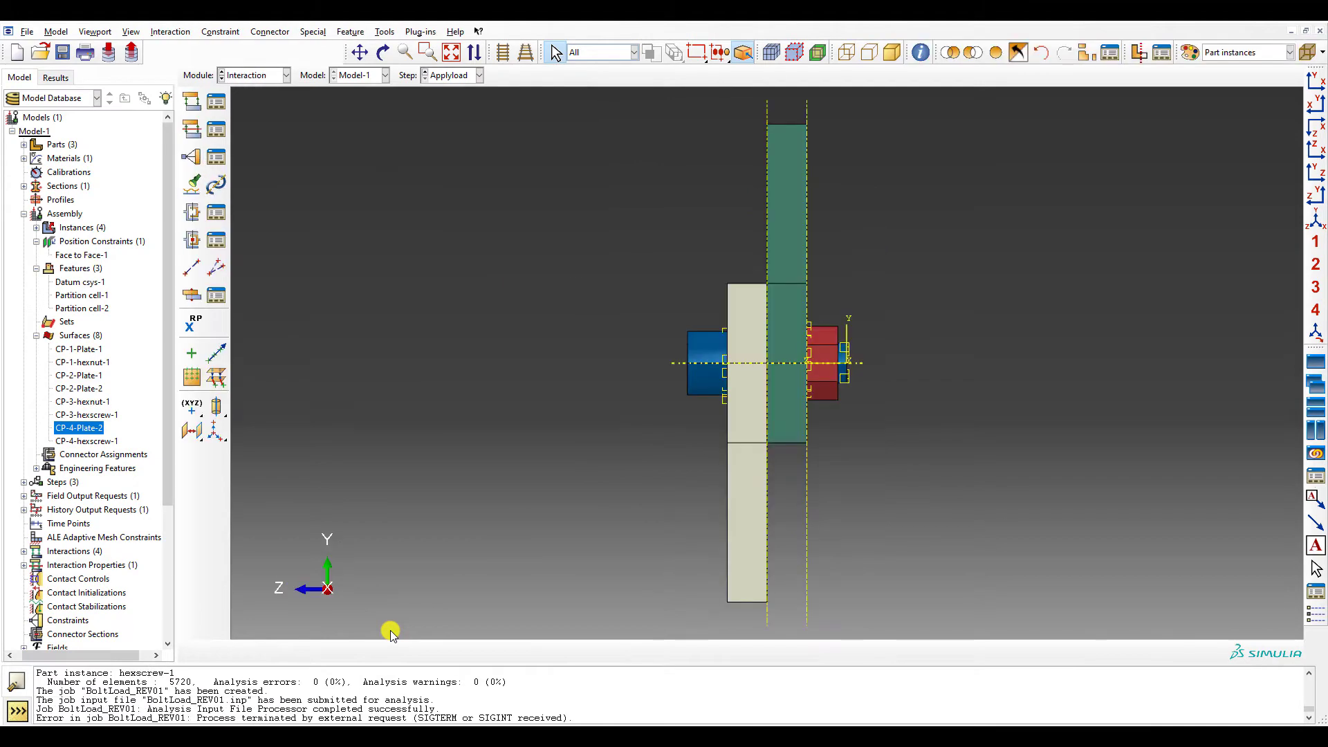
- Show the previously created interactions in Find Contact Pairs and change the CP-3 hexscrew-to-hexnut pair's type to Tie
click(216, 102)
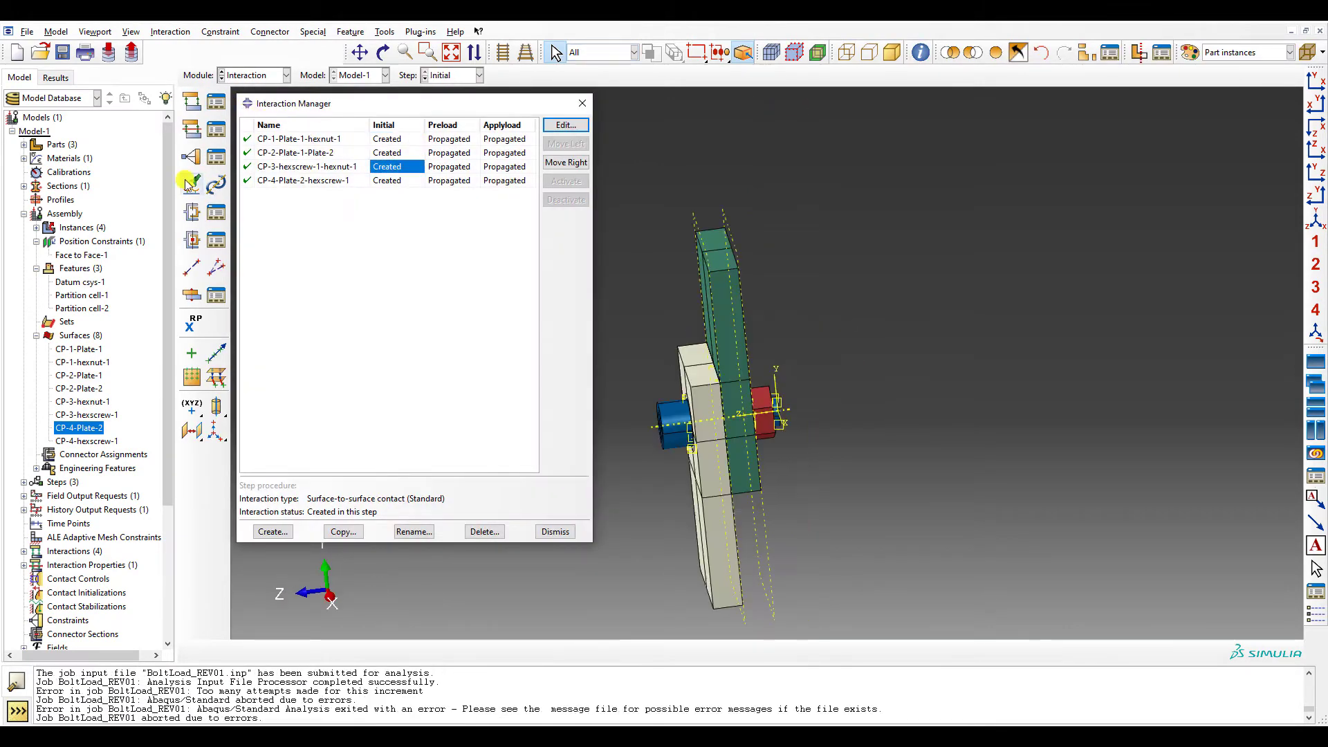
click(192, 183)
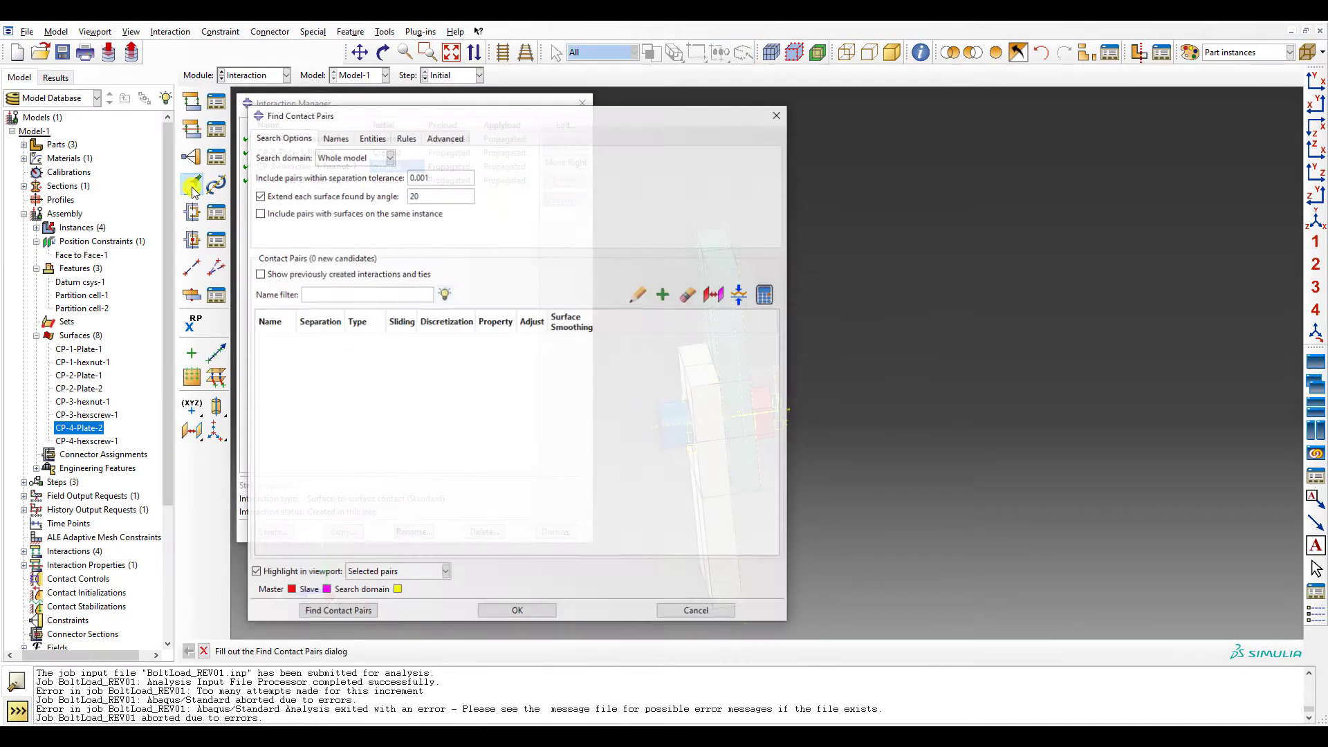
click(260, 273)
click(356, 368)
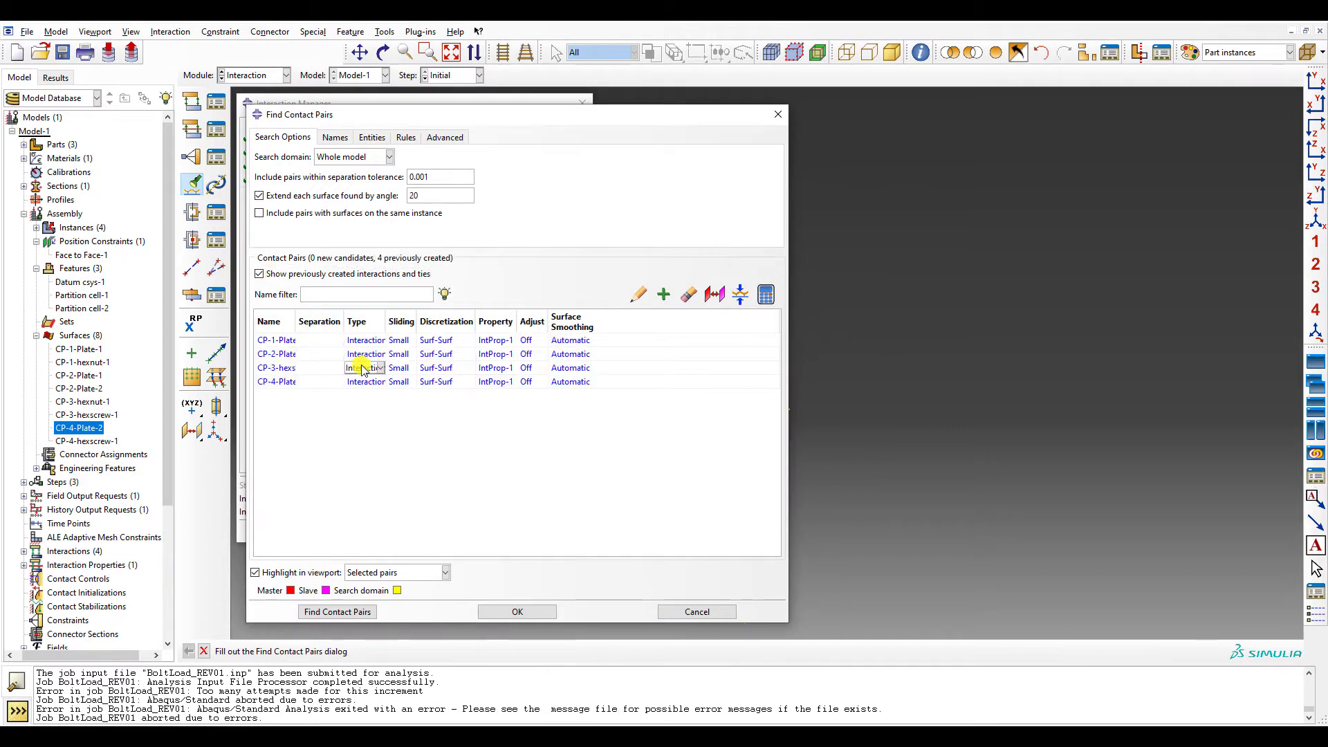
click(364, 368)
click(354, 394)
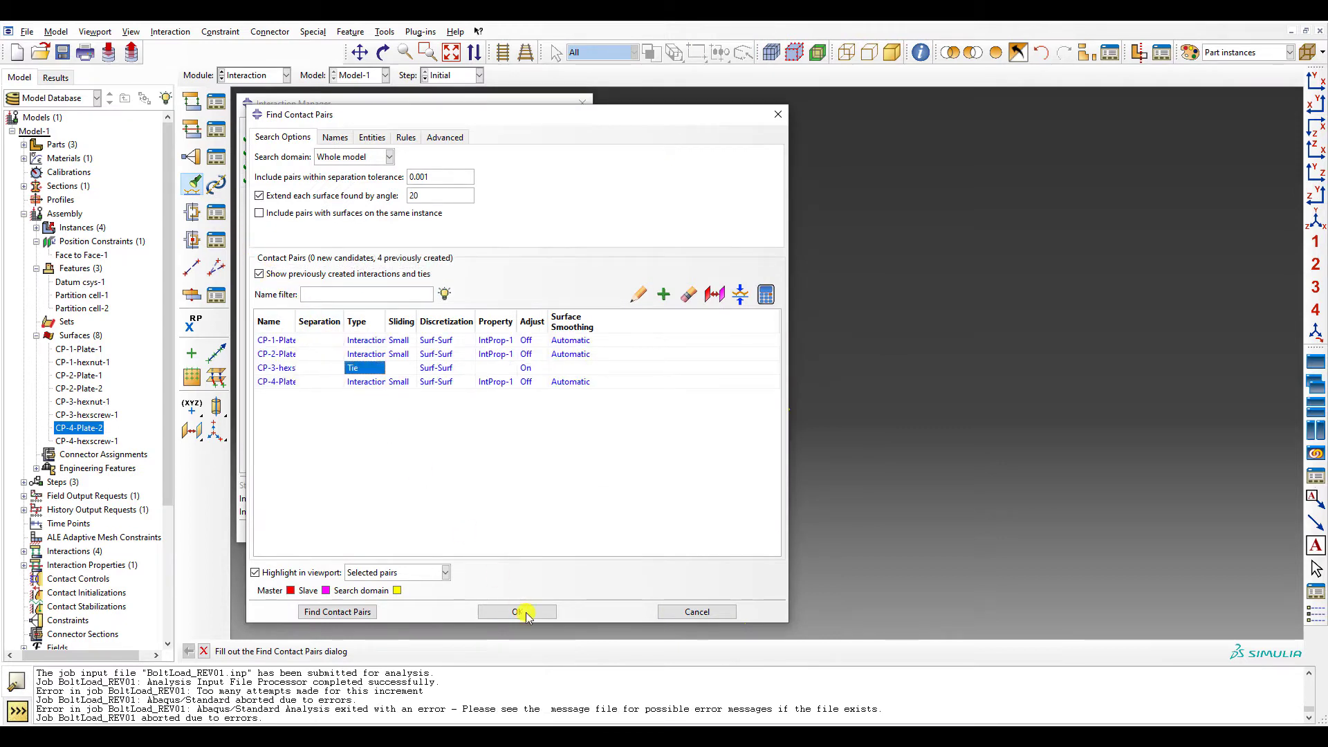
- Disable the slave surface initial position adjustment for the CP-3 tie, apply the contact pair changes and close the interaction manager
click(525, 367)
click(526, 368)
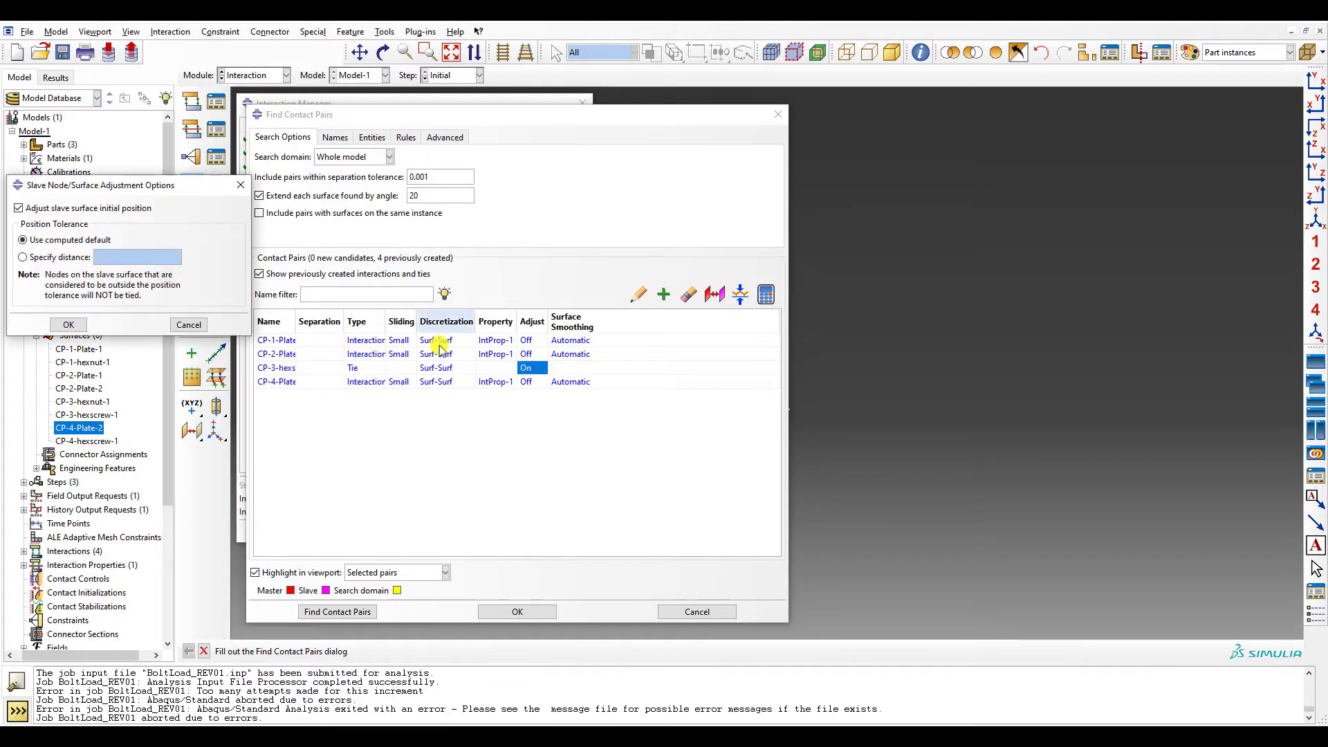
click(58, 256)
click(58, 240)
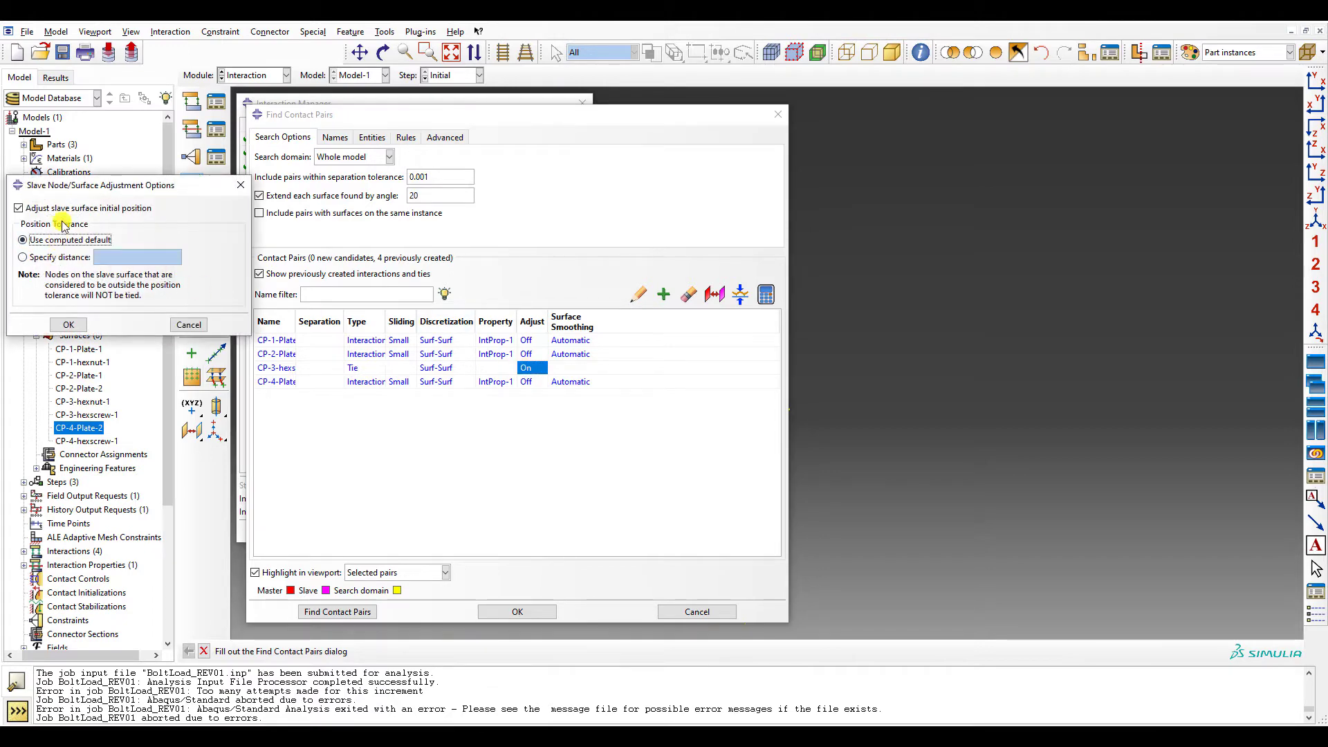
click(65, 207)
click(70, 324)
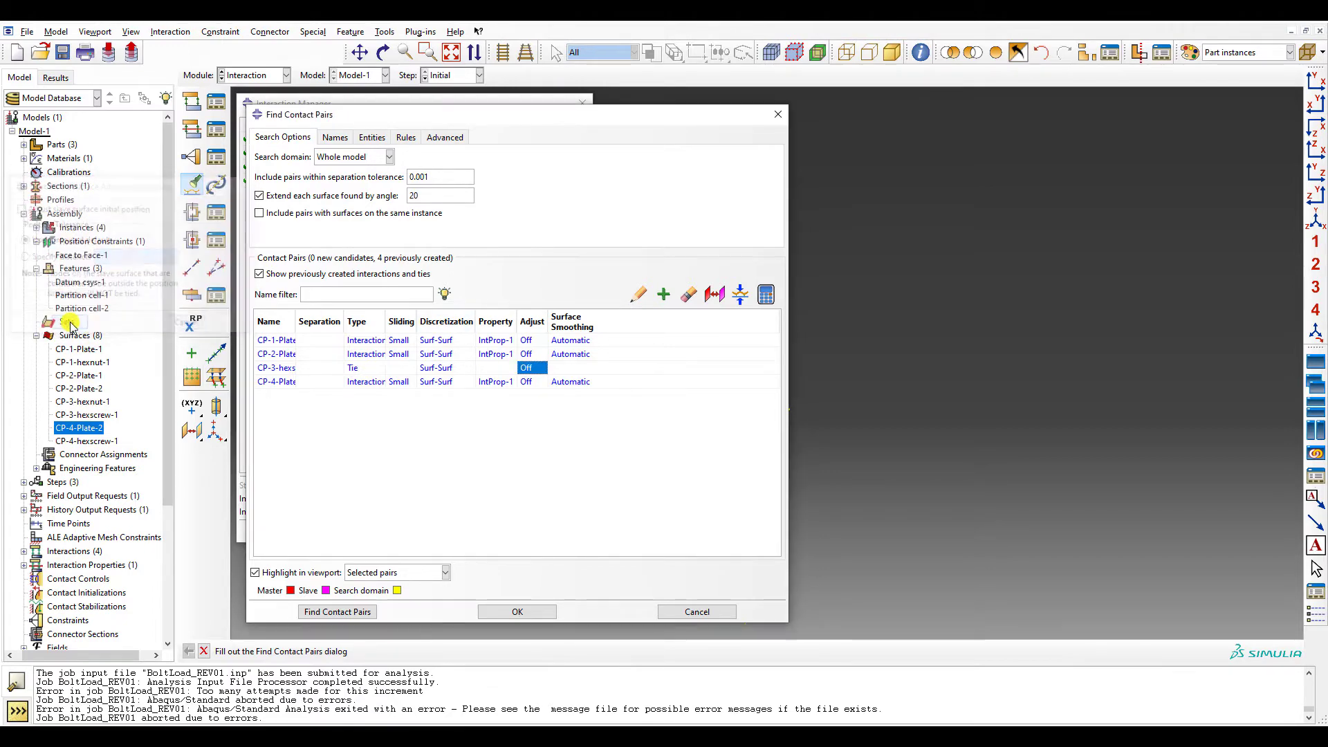
click(275, 367)
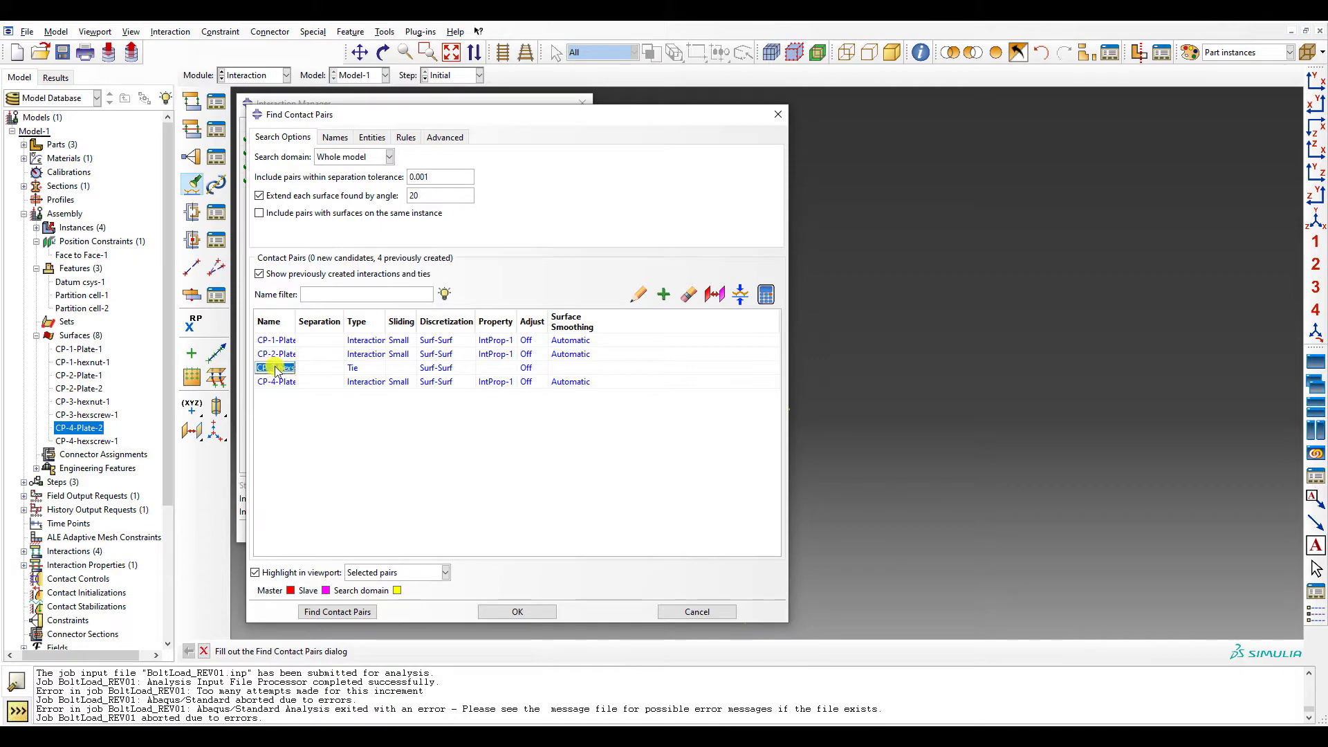
click(546, 611)
click(557, 532)
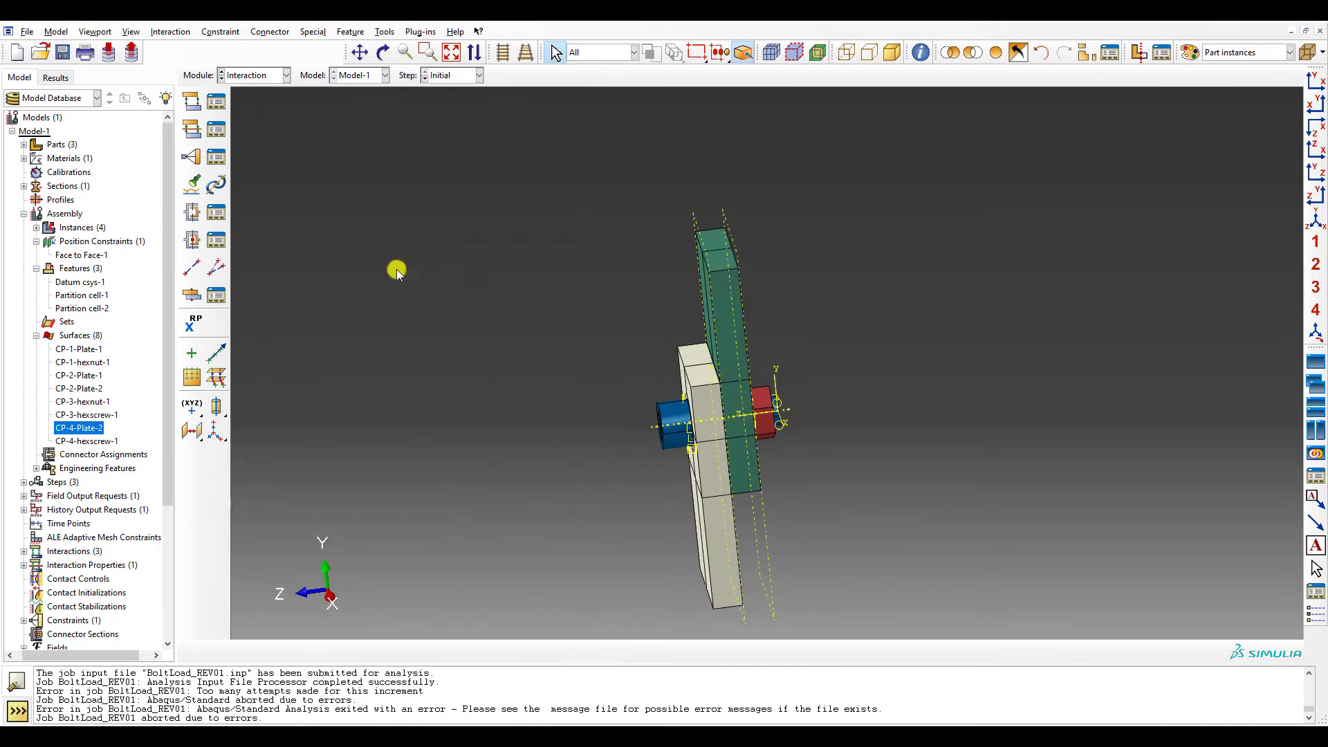
- Resubmit job BoltLoad_REV01 from the Job module, overwriting its existing job files
click(273, 75)
click(265, 196)
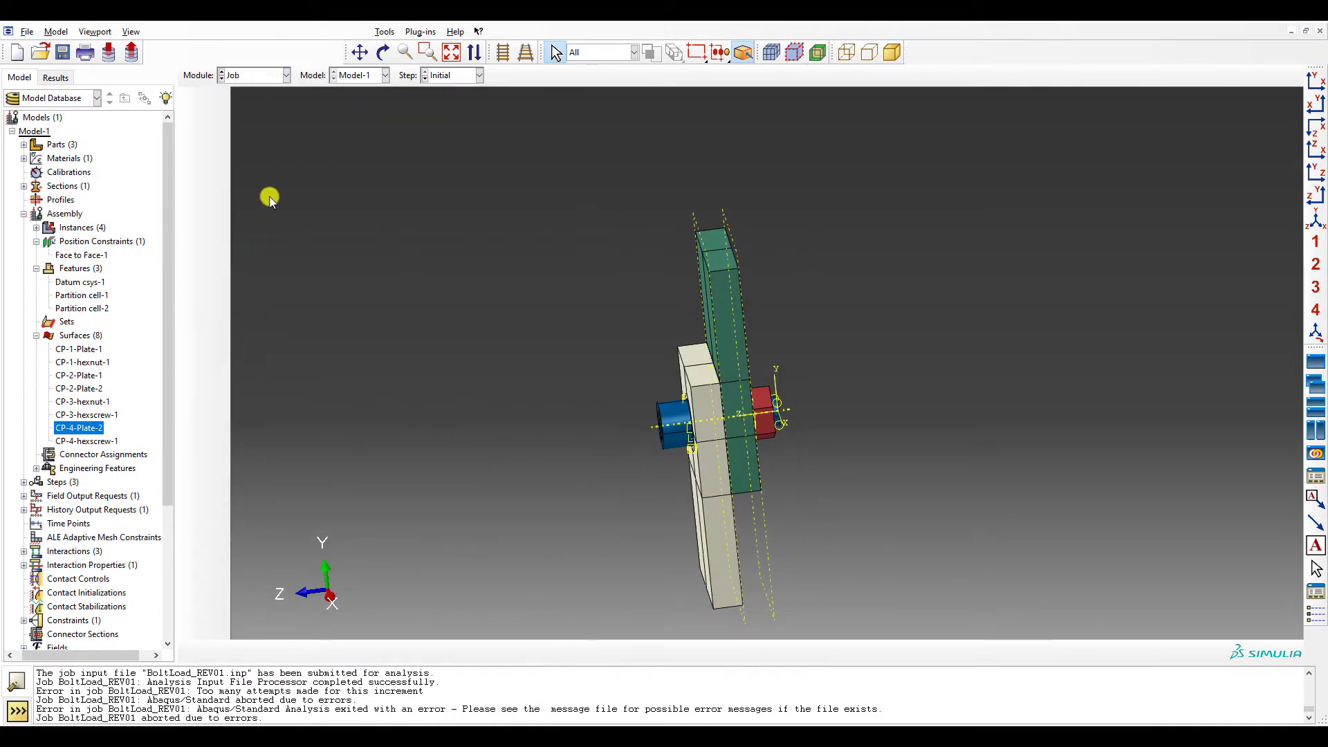
click(216, 101)
click(562, 163)
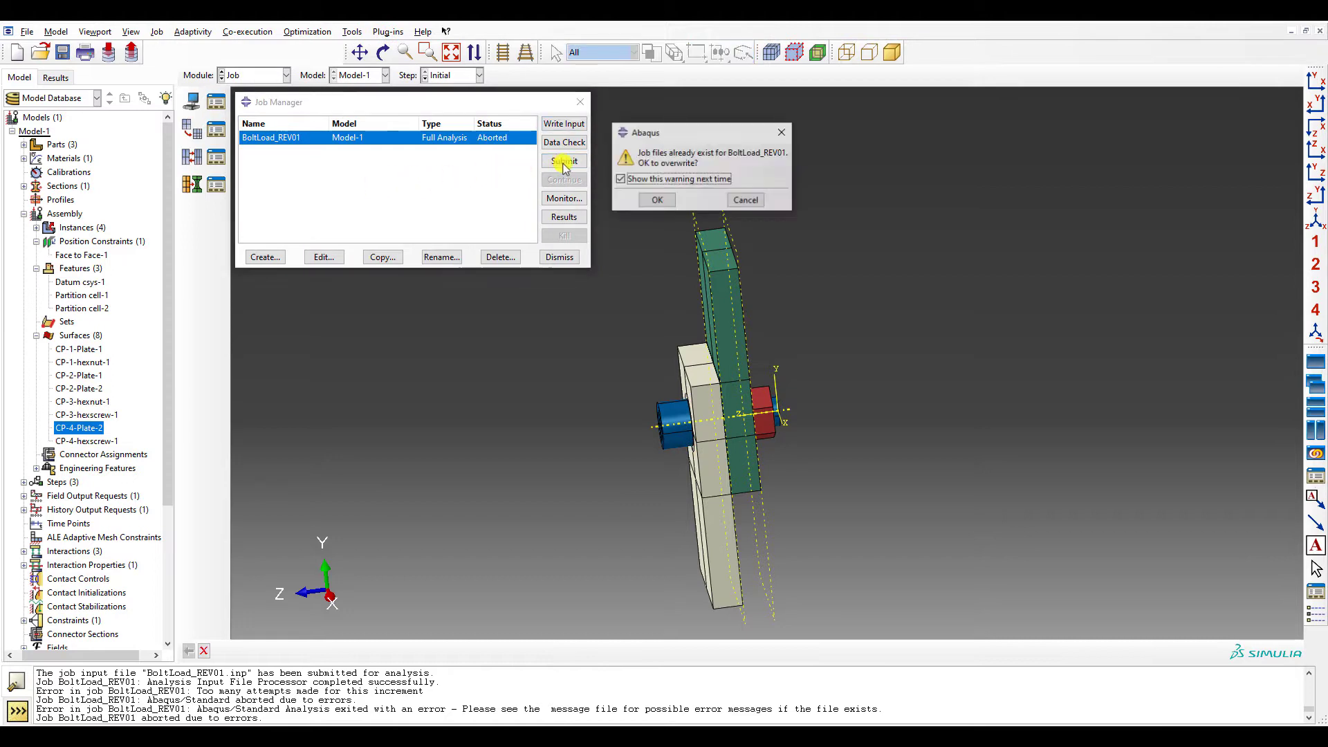
click(651, 200)
click(350, 384)
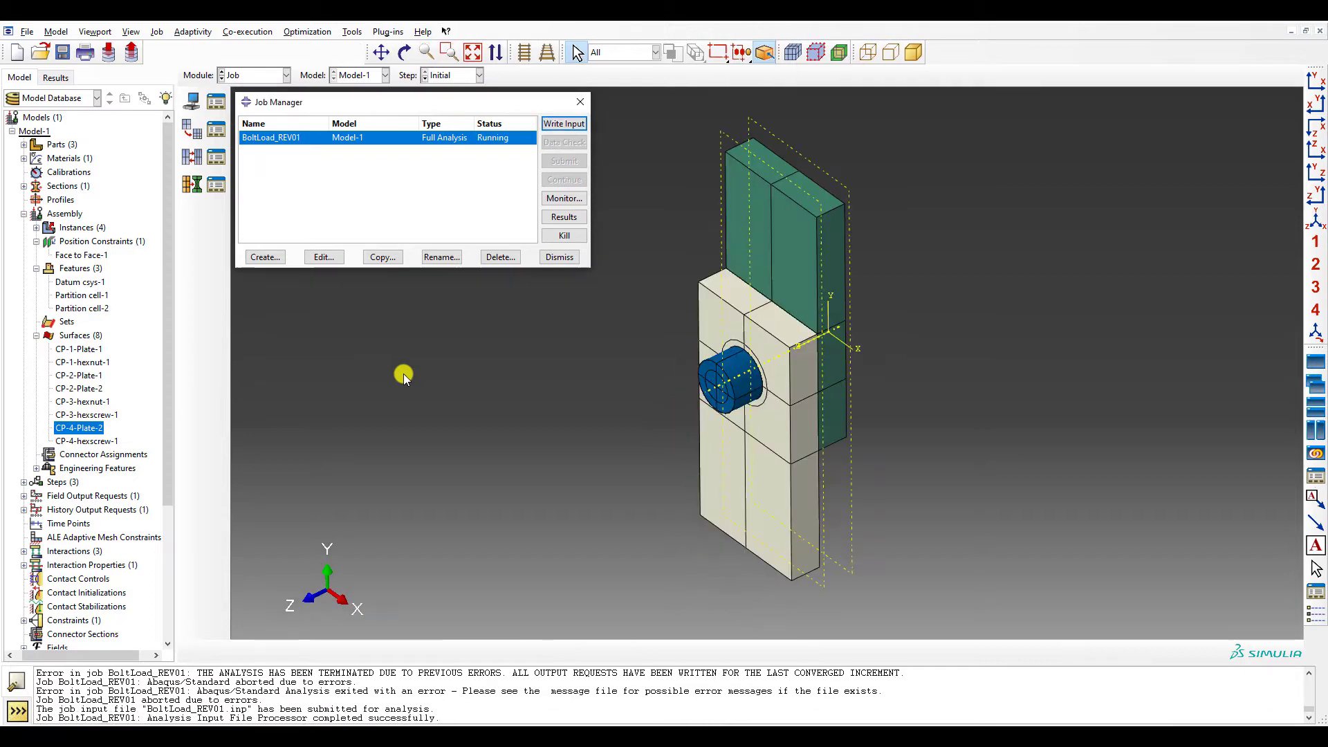
- Open the BoltLoad_REV01 results and plot the S33 stress component on the cut-through view of the assembly
click(564, 218)
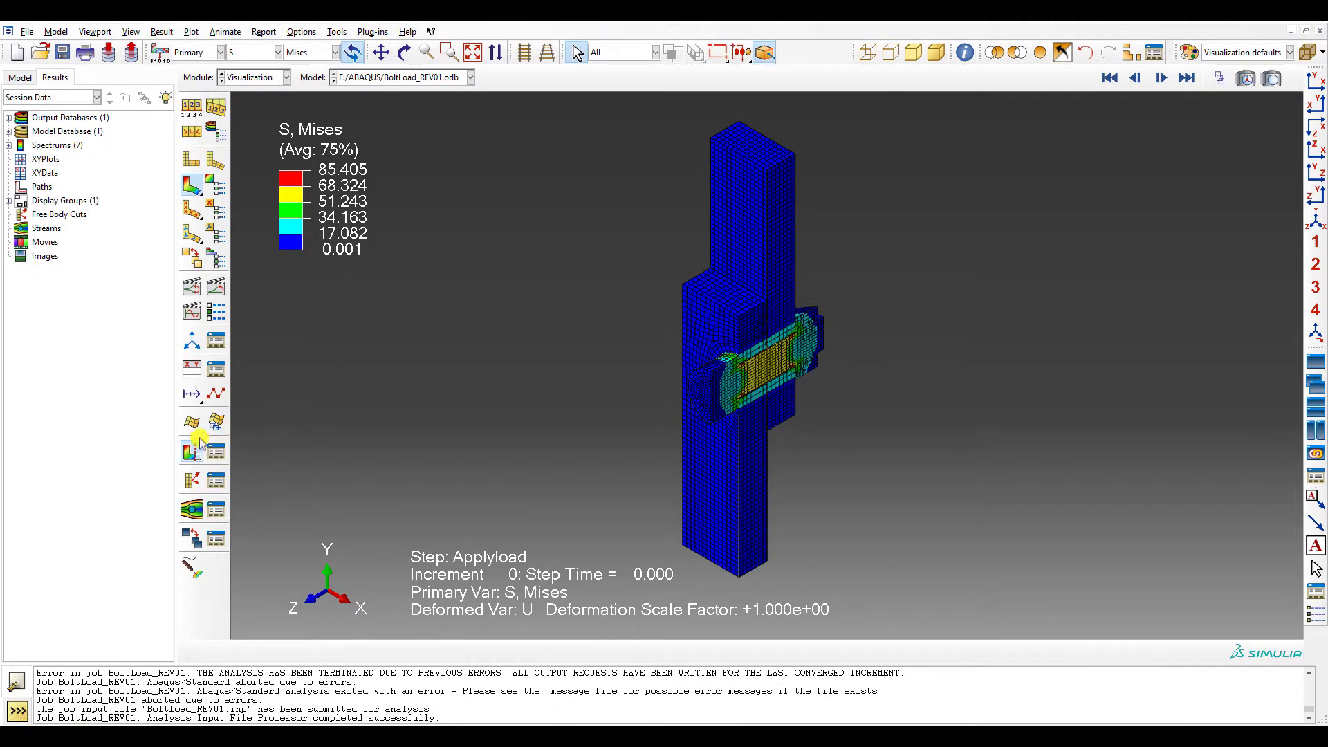
click(187, 451)
click(186, 451)
click(309, 53)
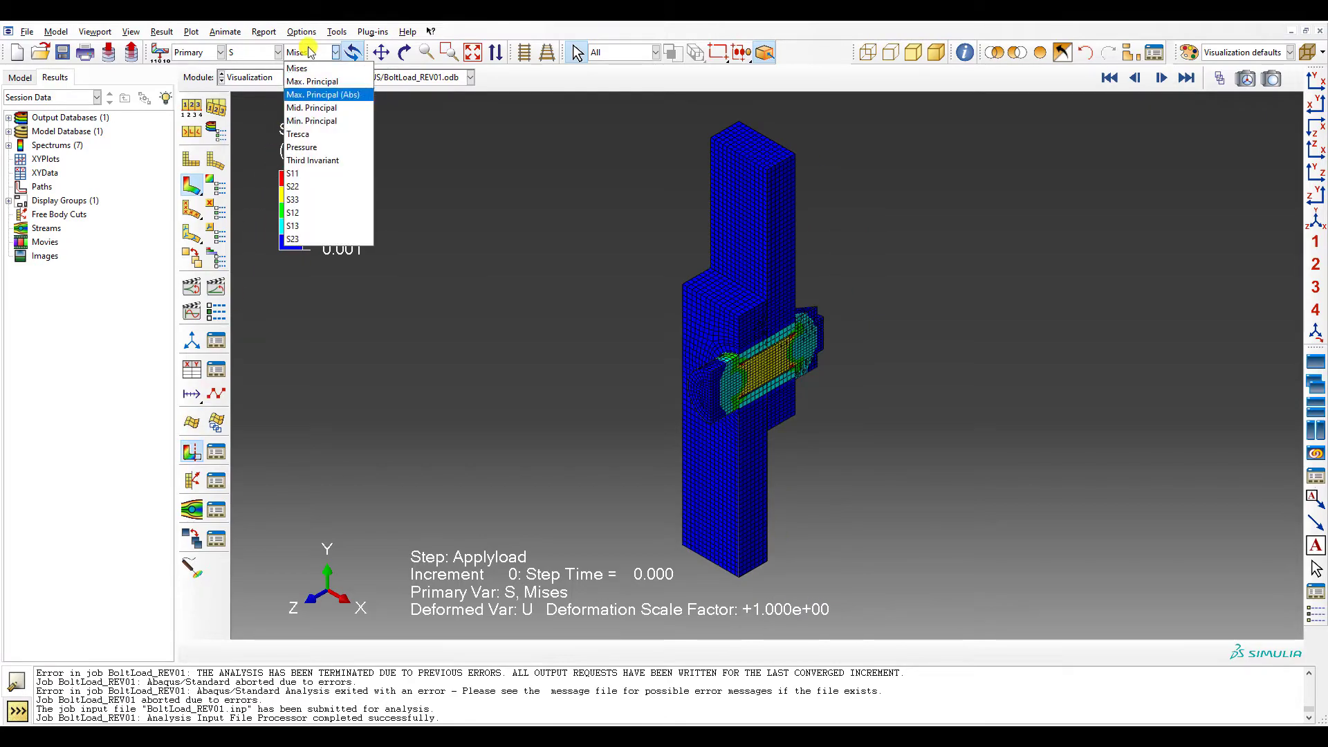
click(309, 199)
- Examine the S33 stress distribution in the cut bolt, including a straight view of the Y-Z plane
scroll(309, 197, down, 4)
ctrl+alt+drag(802, 373, 743, 354)
right_click(751, 359)
click(765, 363)
mouse_move(807, 322)
ctrl+alt+mouse_down()
mouse_move(765, 359)
mouse_move(809, 335)
ctrl+alt+mouse_up()
click(1219, 79)
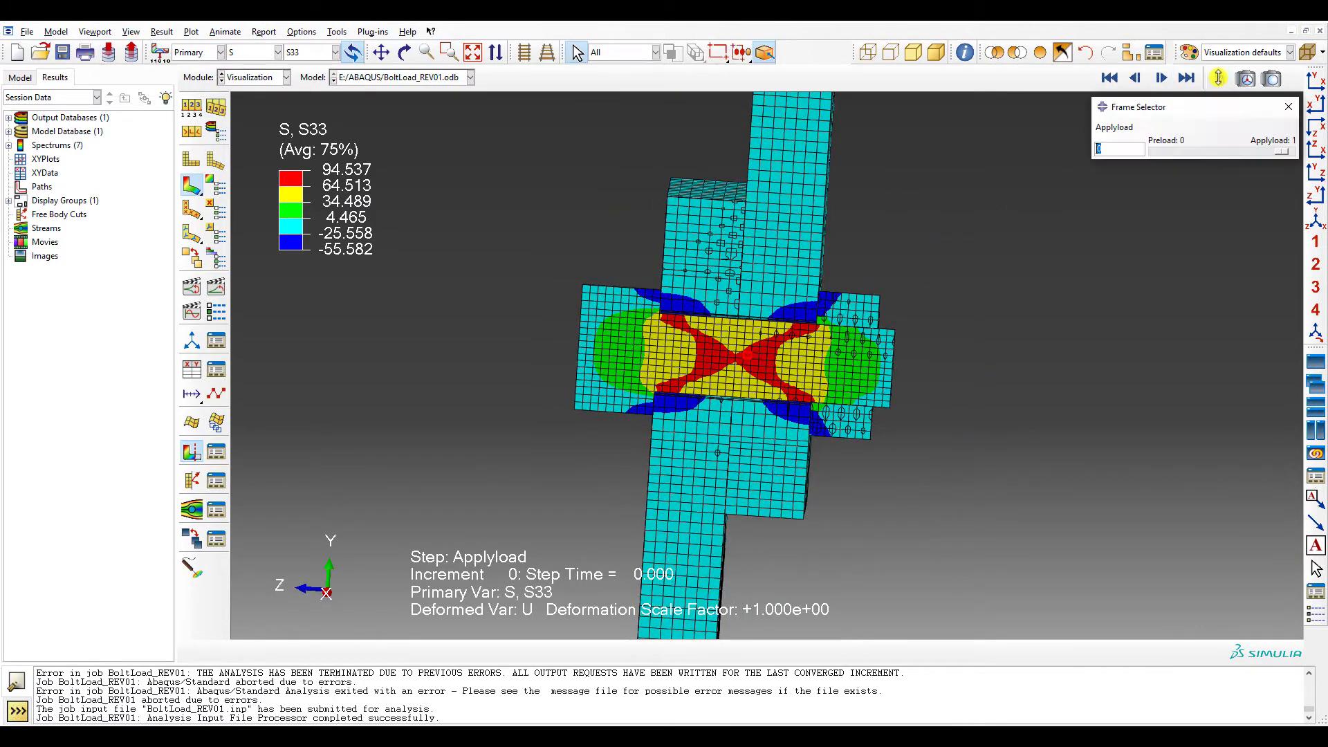
click(1289, 109)
click(1316, 197)
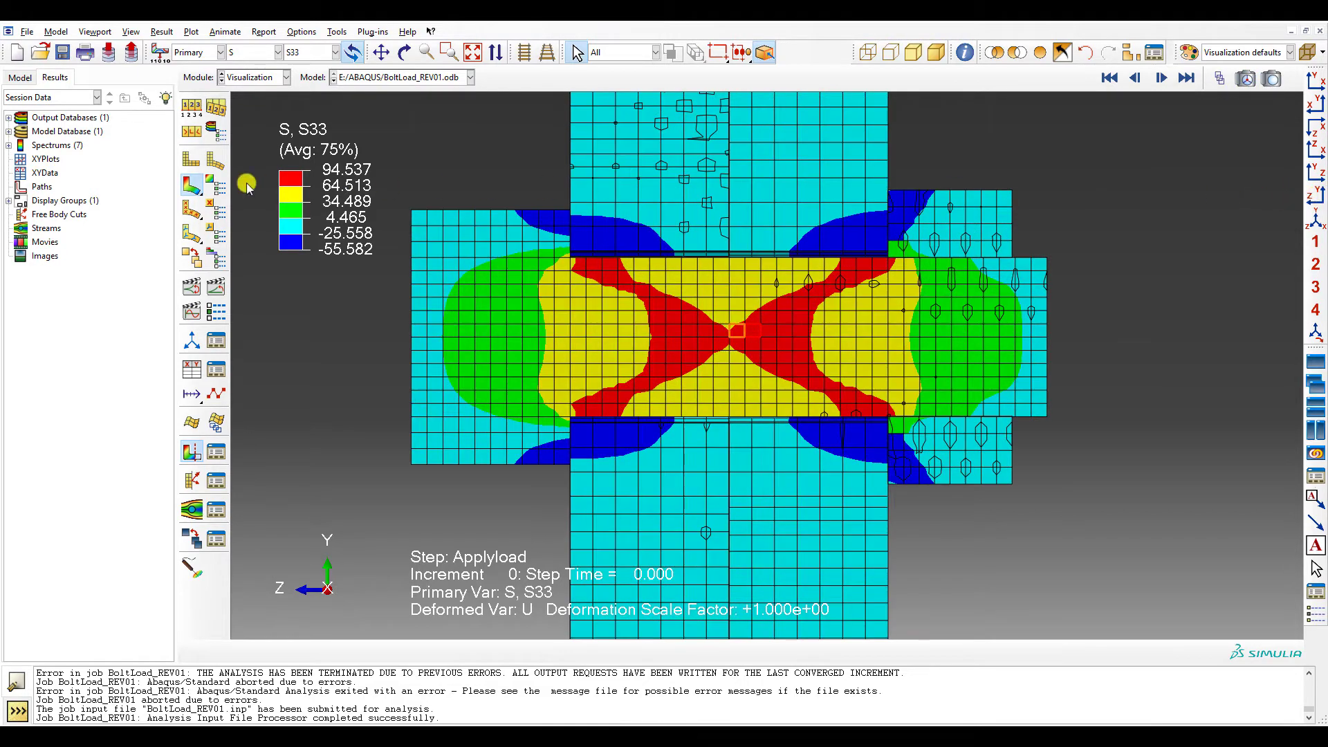
- Plot the S33 contours on the undeformed shape and inspect the sectioned bolt at an angle
click(188, 185)
drag(184, 183, 241, 185)
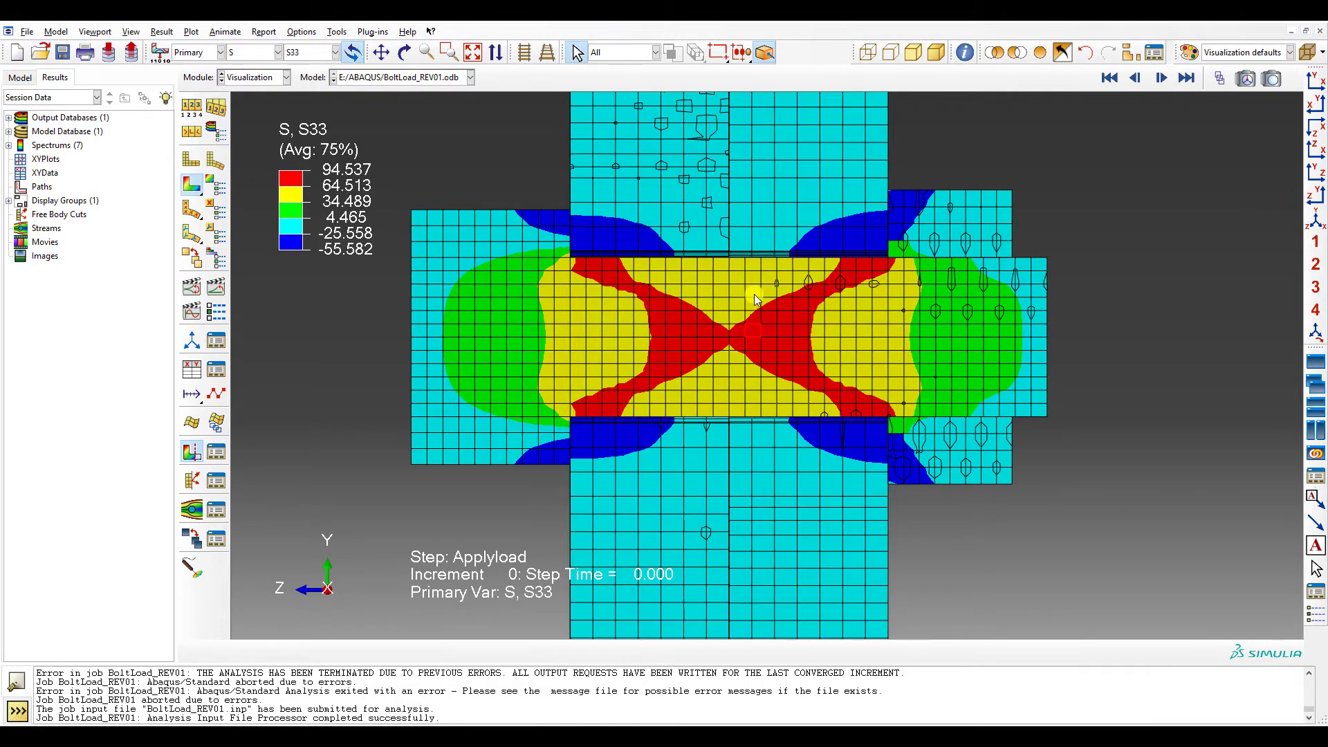
scroll(754, 293, up, 2)
ctrl+alt+drag(754, 293, 754, 293)
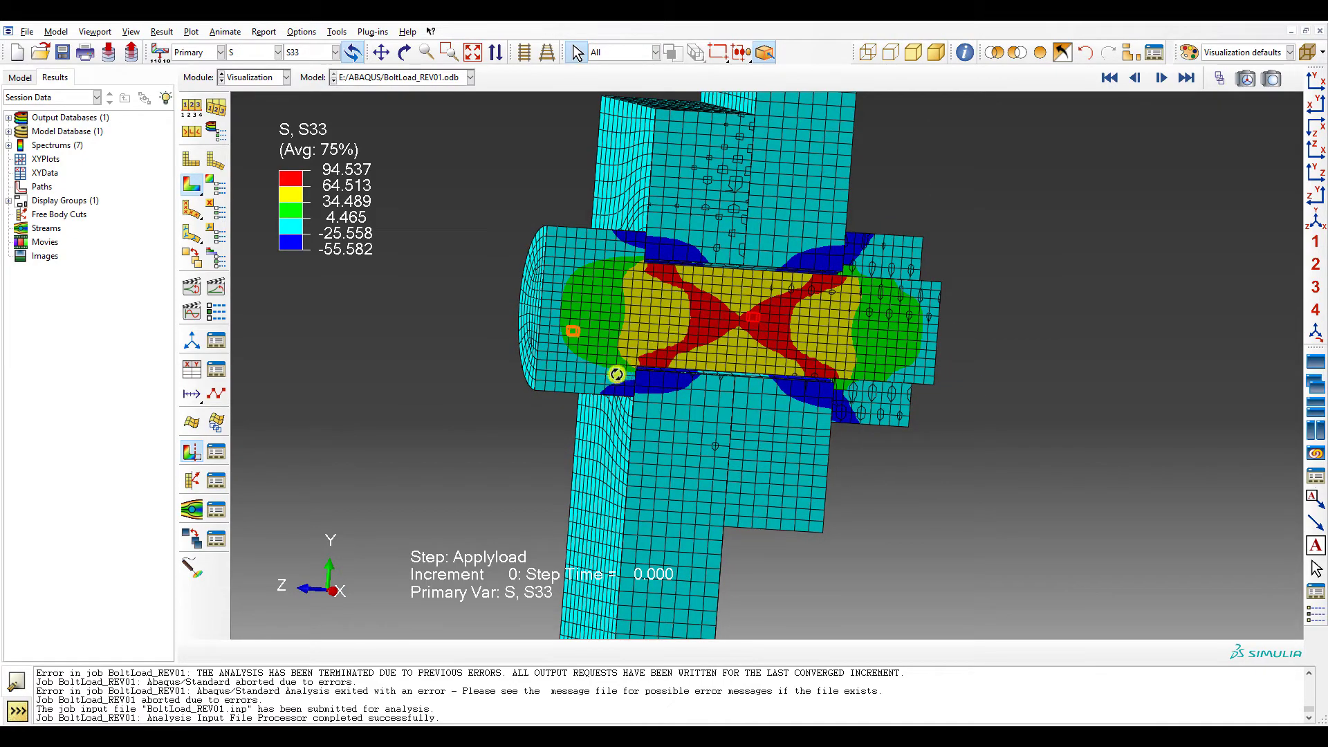
ctrl+alt+drag(612, 377, 463, 373)
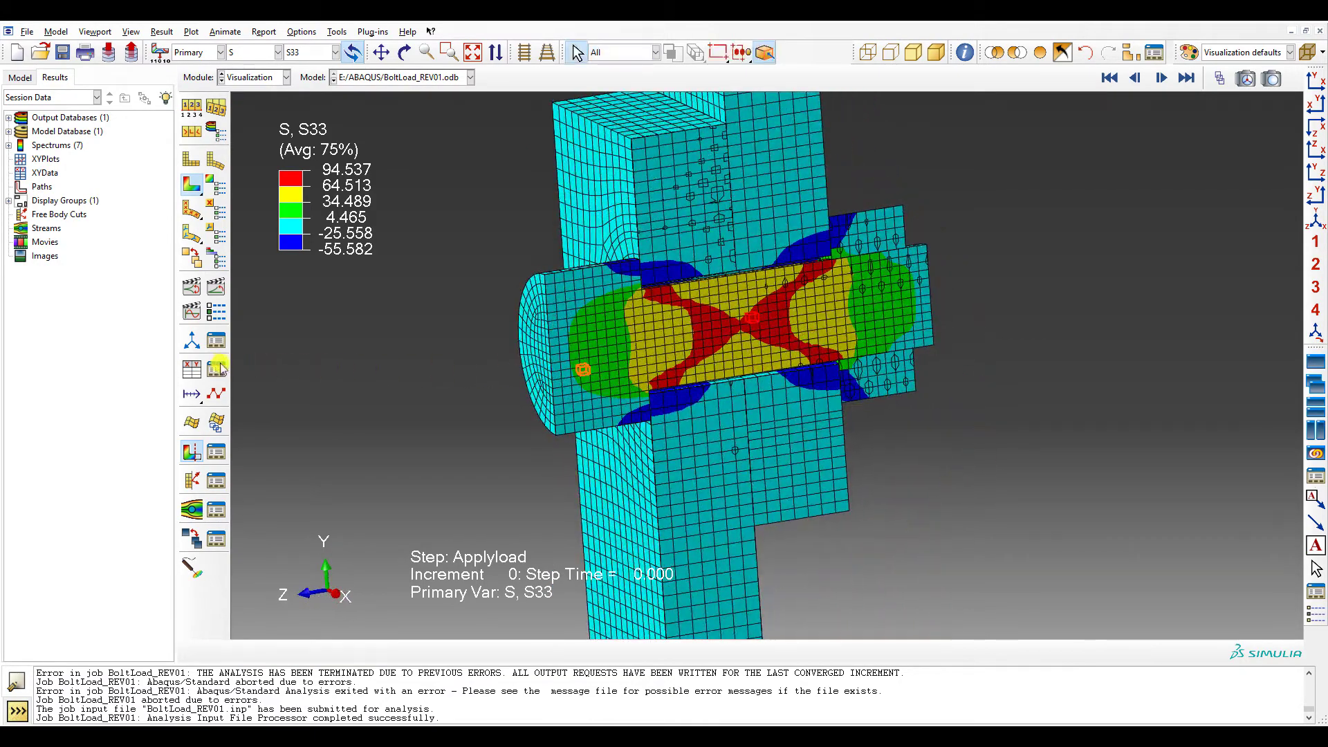
- Turn off the view cut and start a node list path on part instance HEXSCREW-1
double_click(42, 187)
click(192, 452)
ctrl+alt+drag(238, 450, 296, 451)
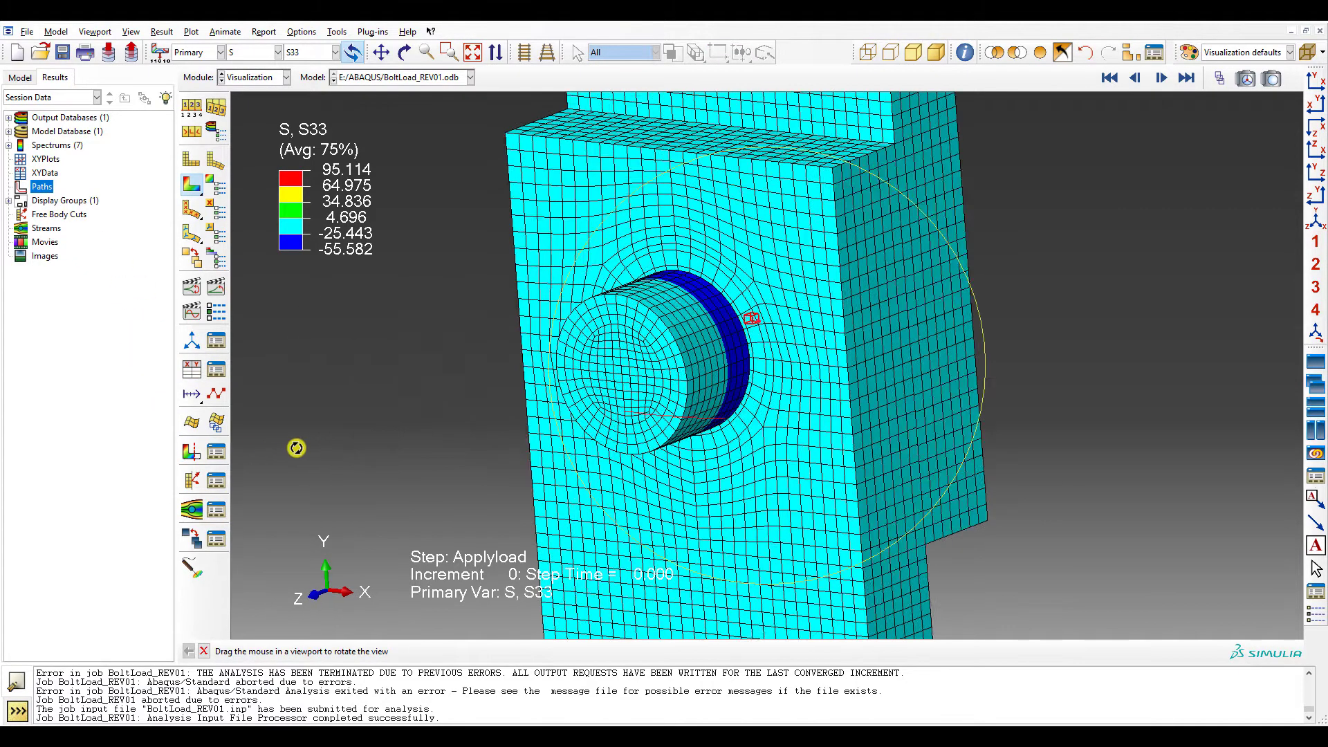
click(335, 448)
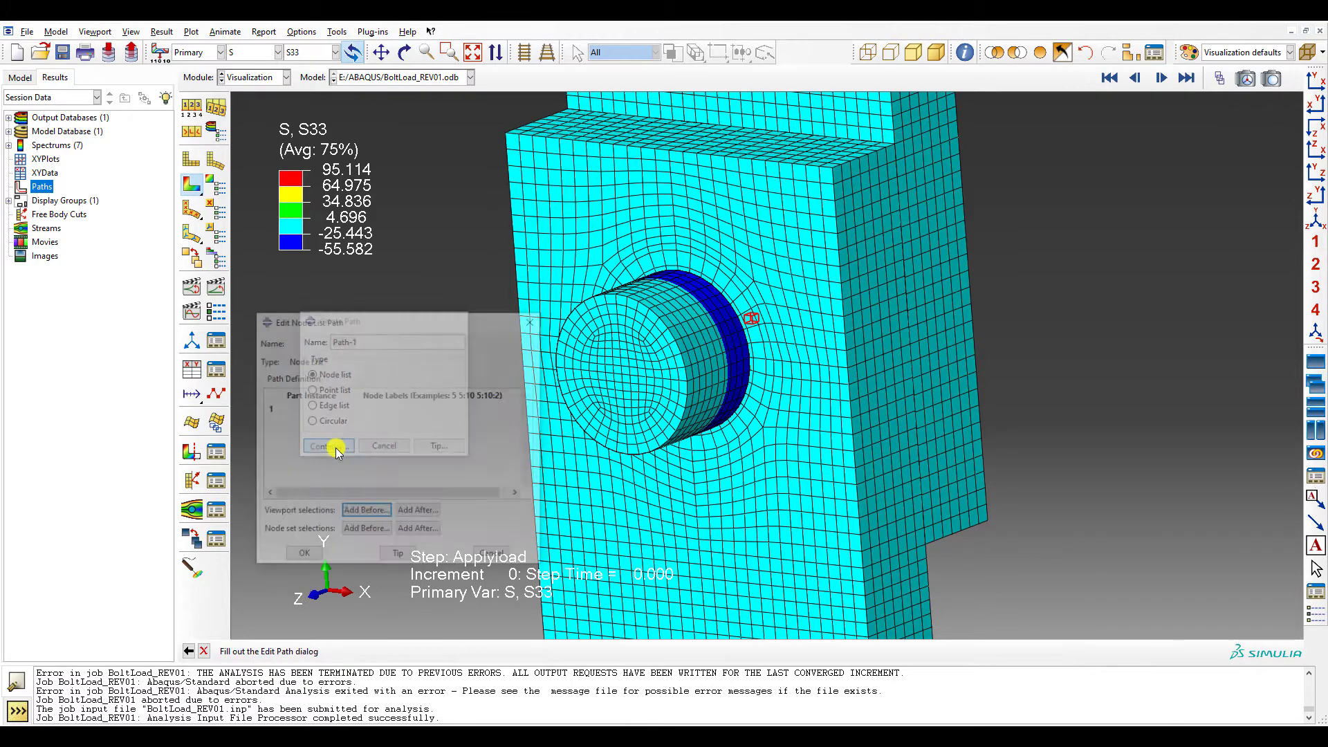
click(327, 409)
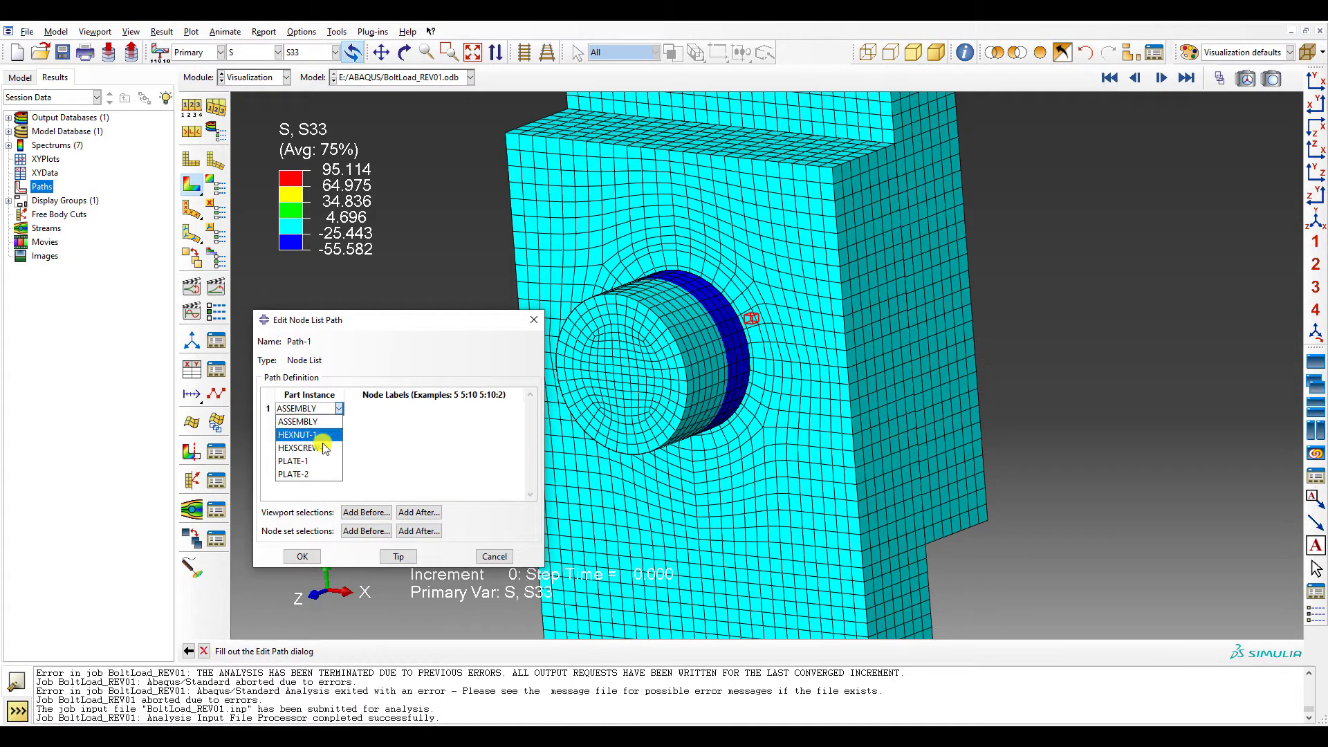
click(325, 447)
click(373, 409)
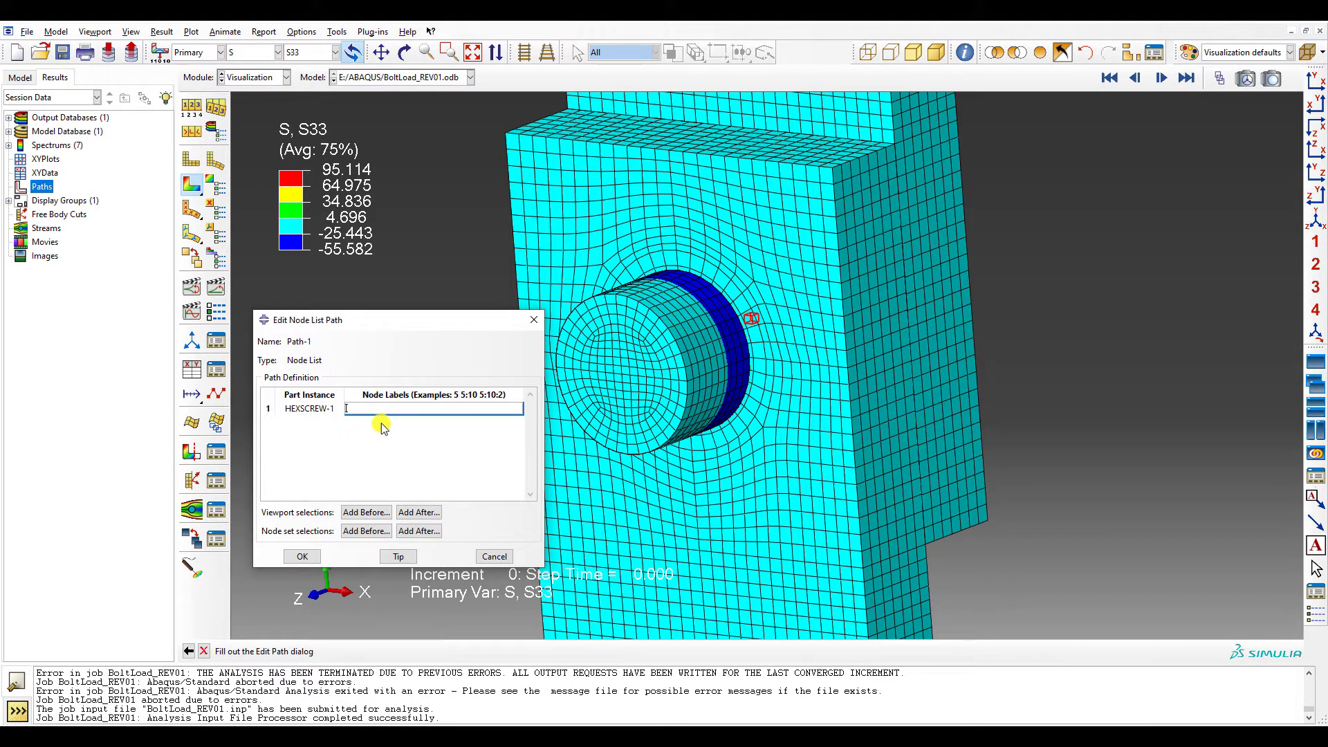
- Add the centre node of the bolt head and the centre node of the bolt's nut-side end to the path from the viewport
click(370, 512)
scroll(622, 377, down, 3)
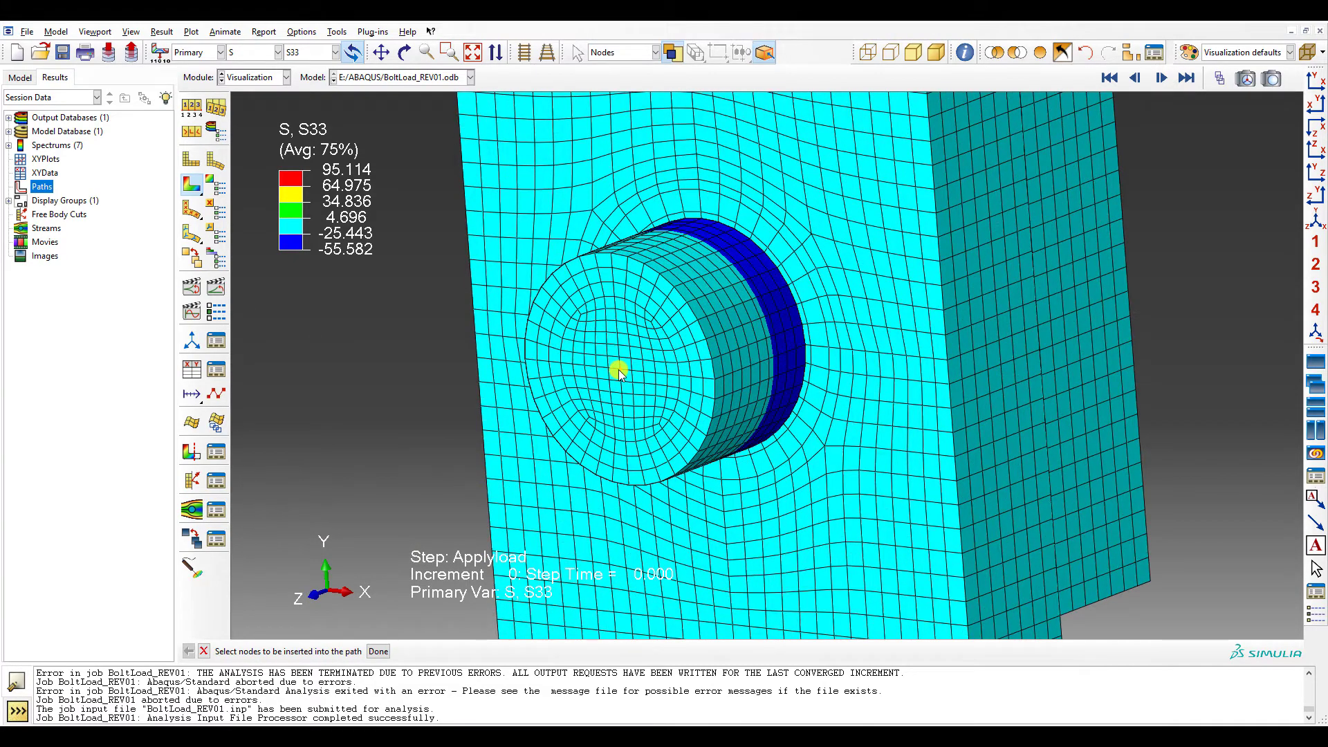
ctrl+alt+drag(830, 359, 612, 366)
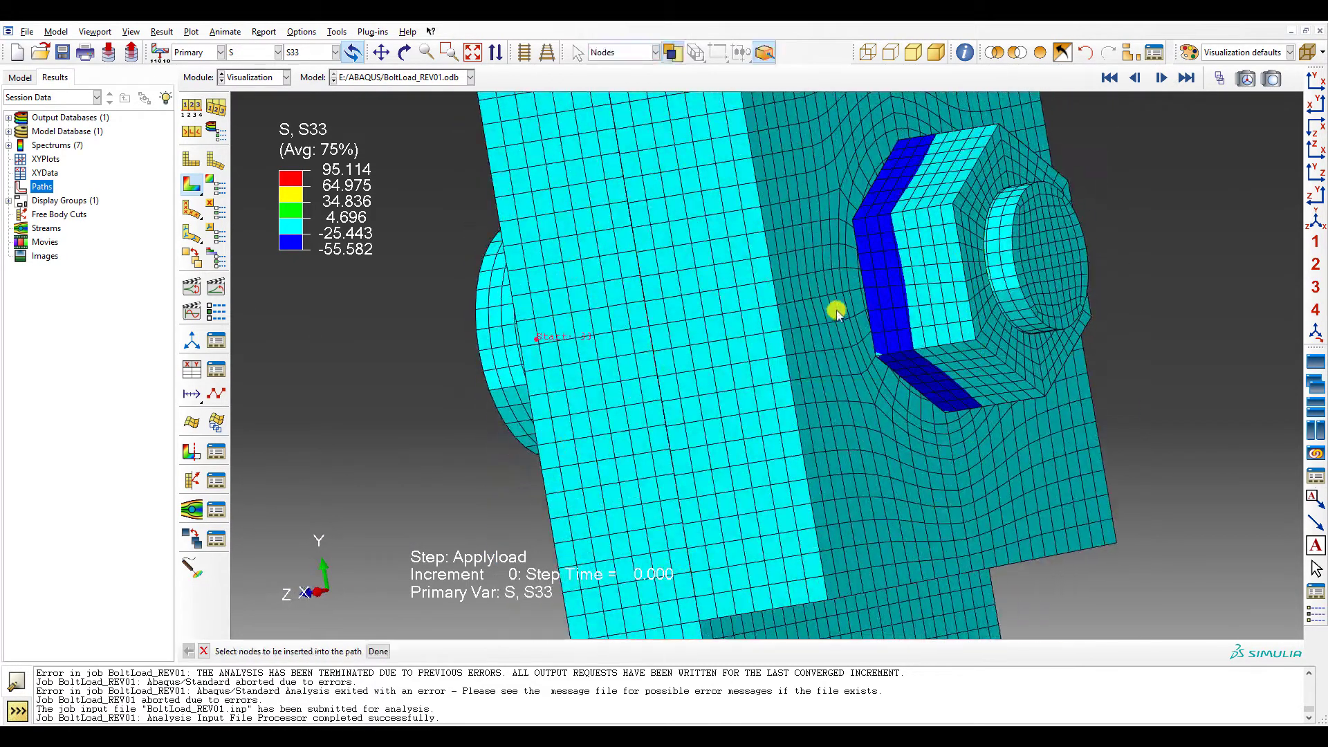
ctrl+alt+drag(1038, 291, 939, 282)
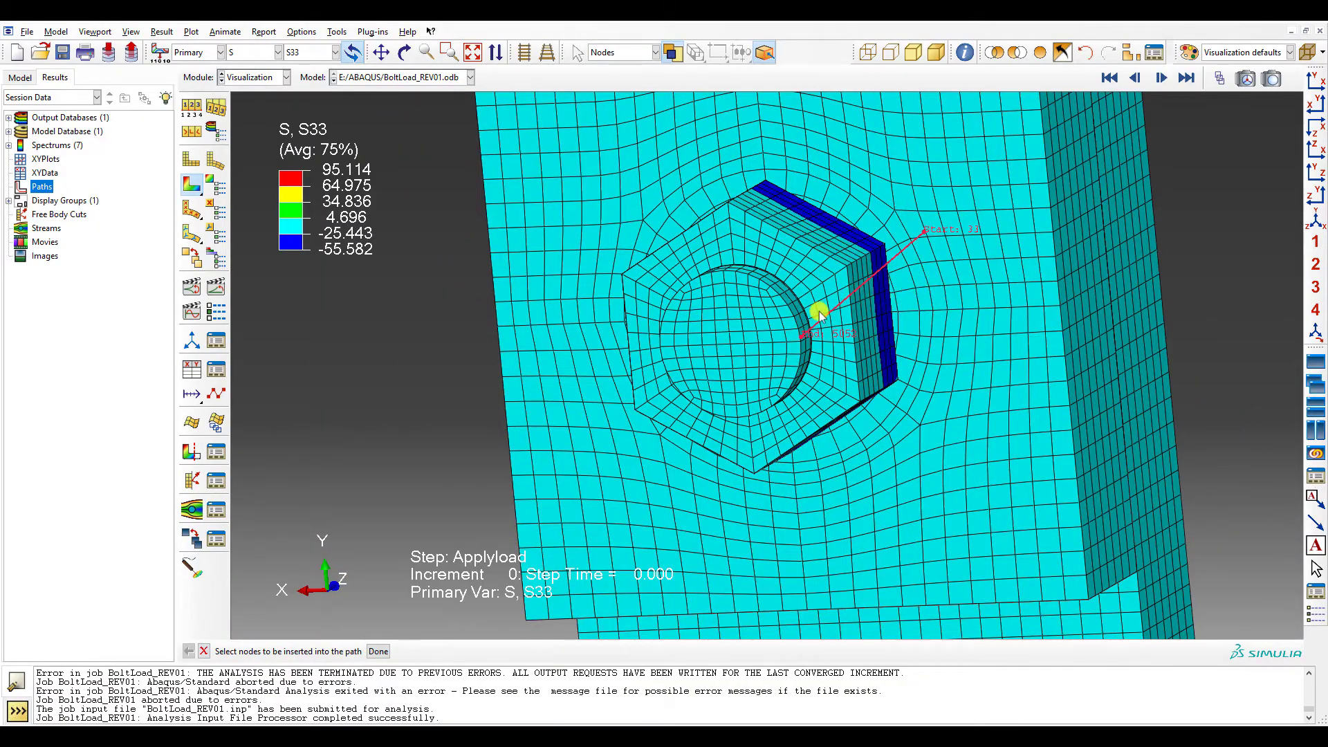
scroll(727, 337, down, 3)
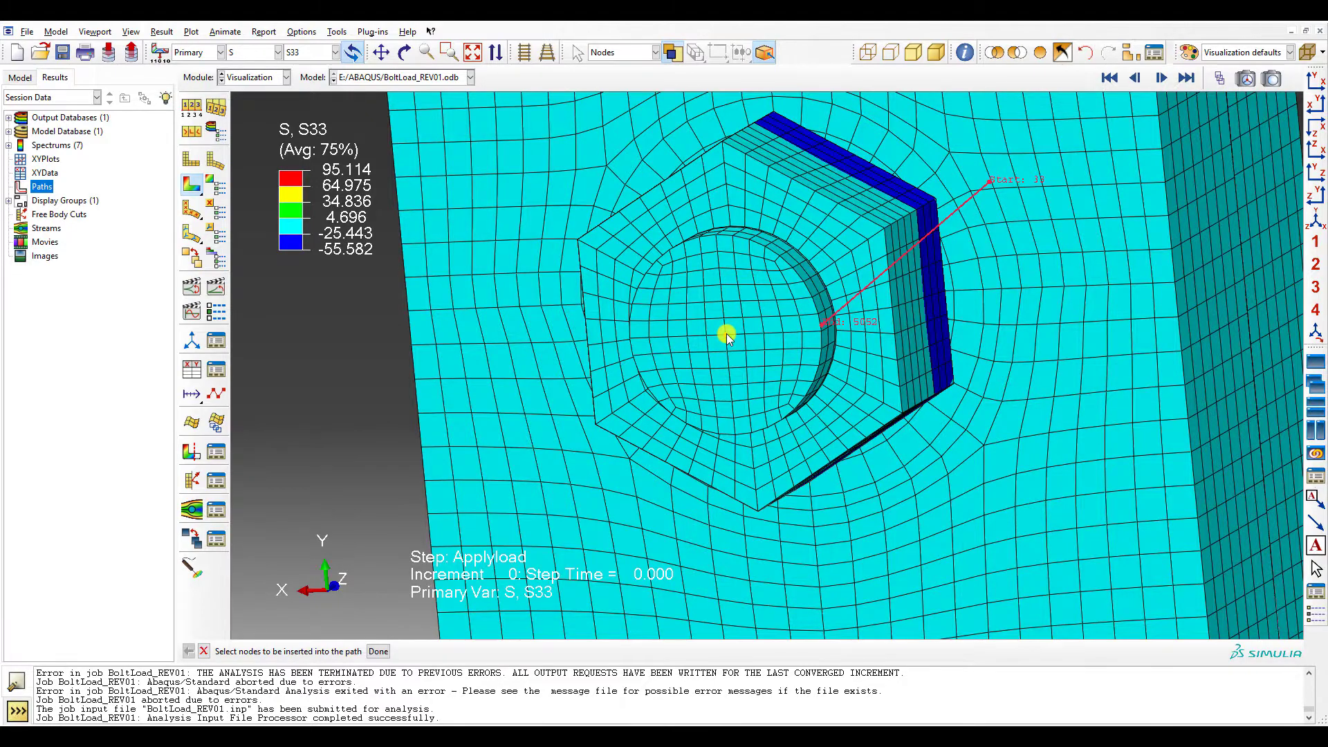
scroll(726, 336, down, 3)
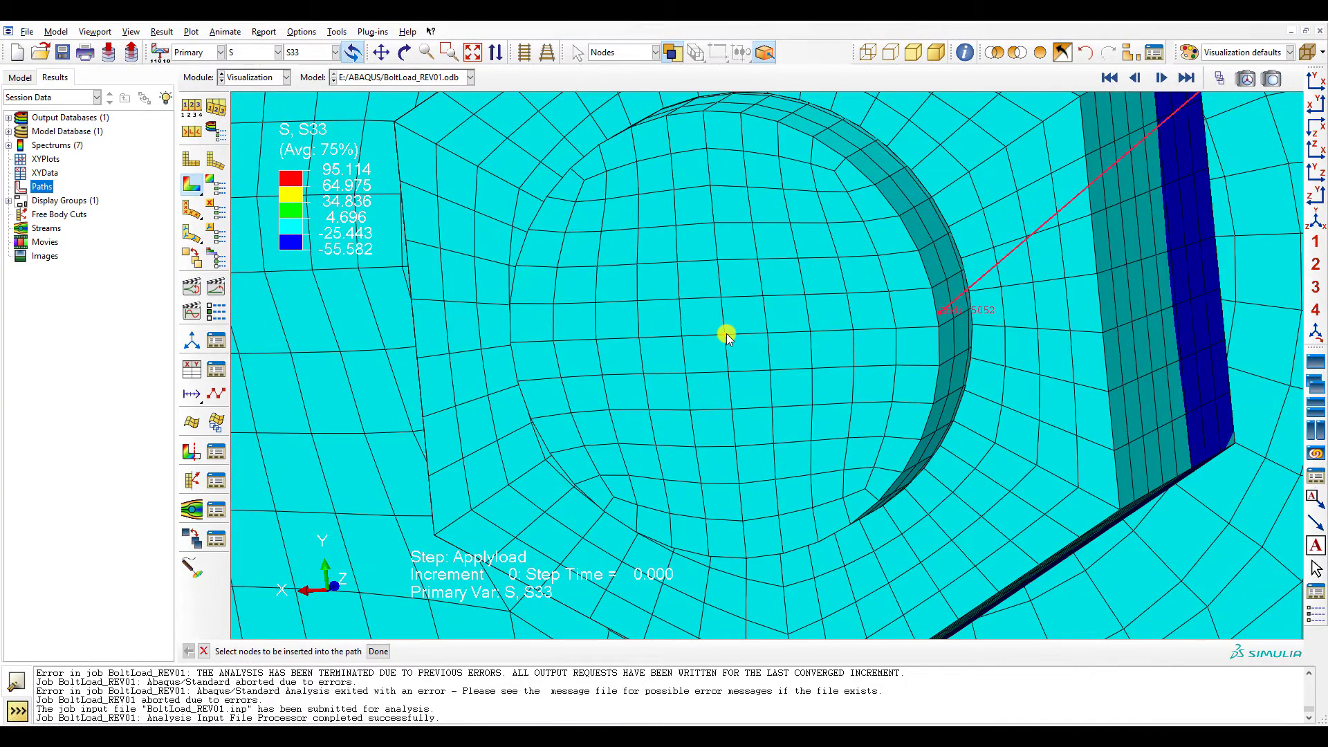
click(724, 334)
click(379, 651)
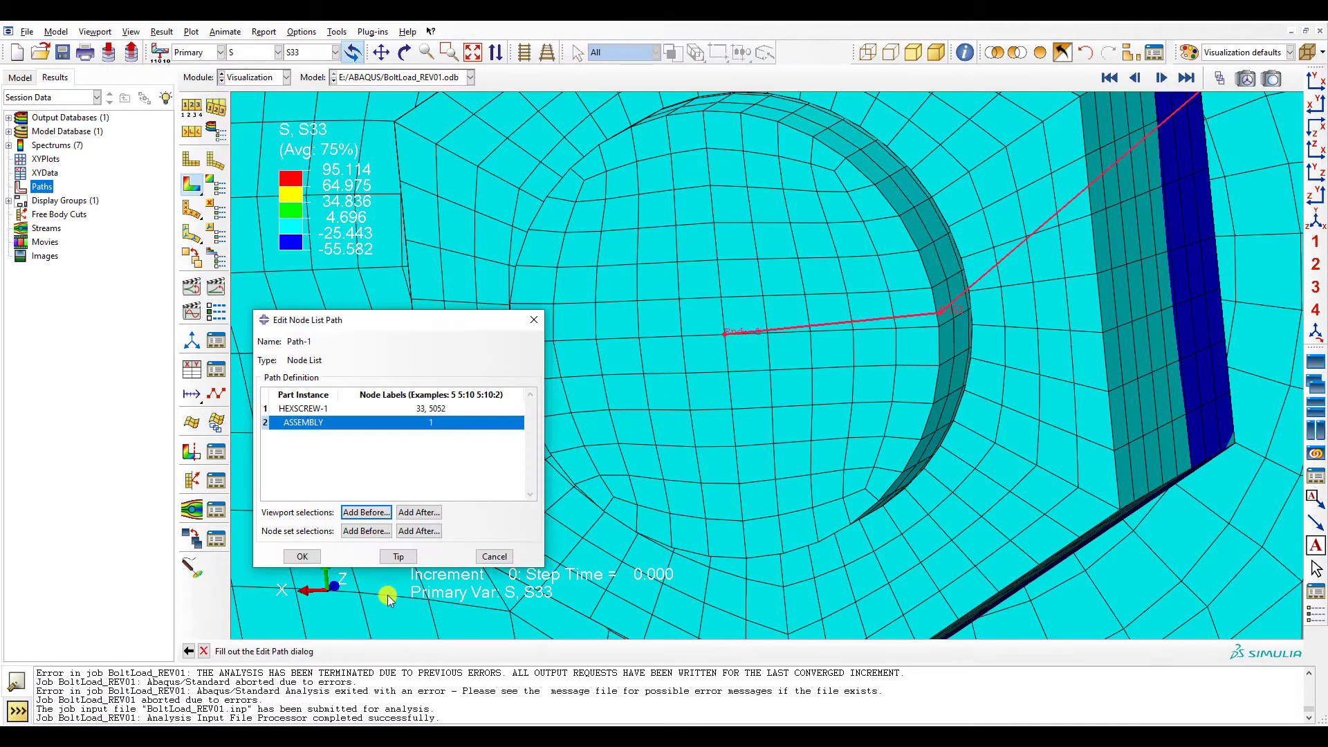
- Remove node 5052 from the first path row, and assign the second row to HEXSCREW-1 with its node label cleared
click(428, 409)
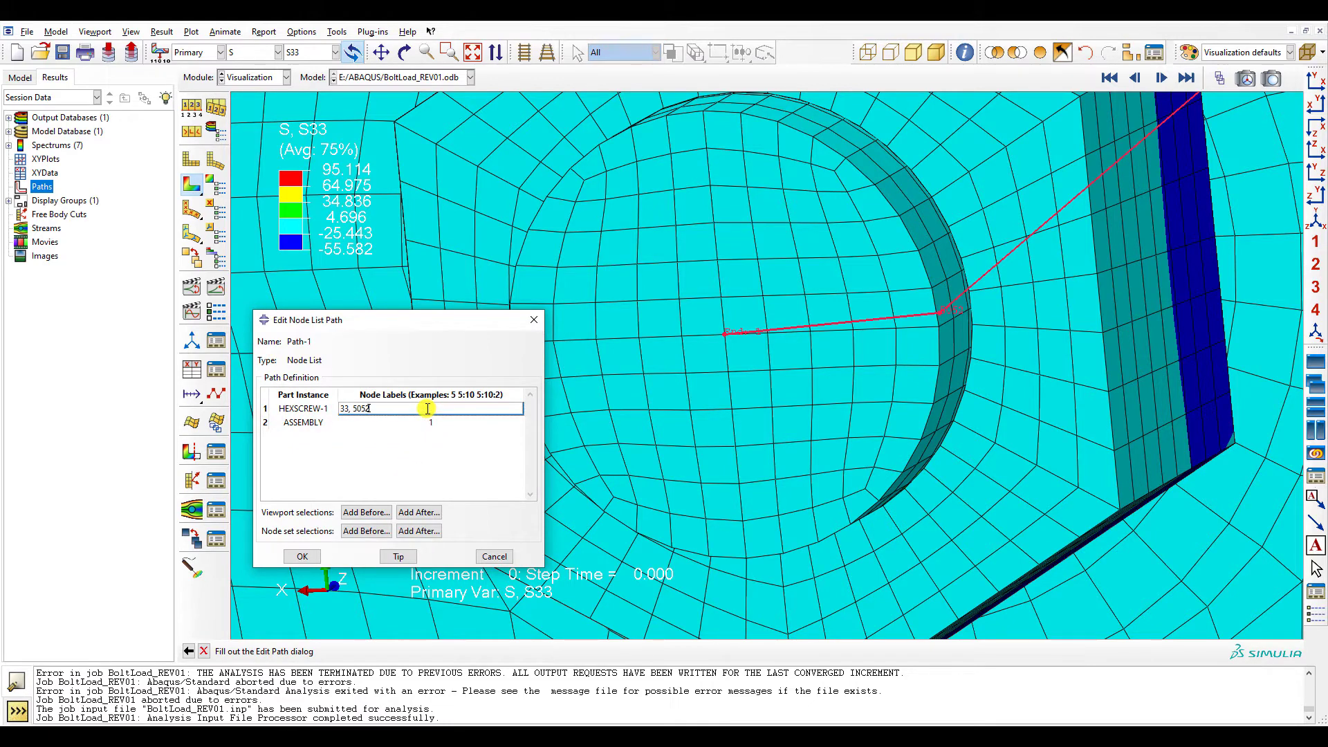
click(306, 423)
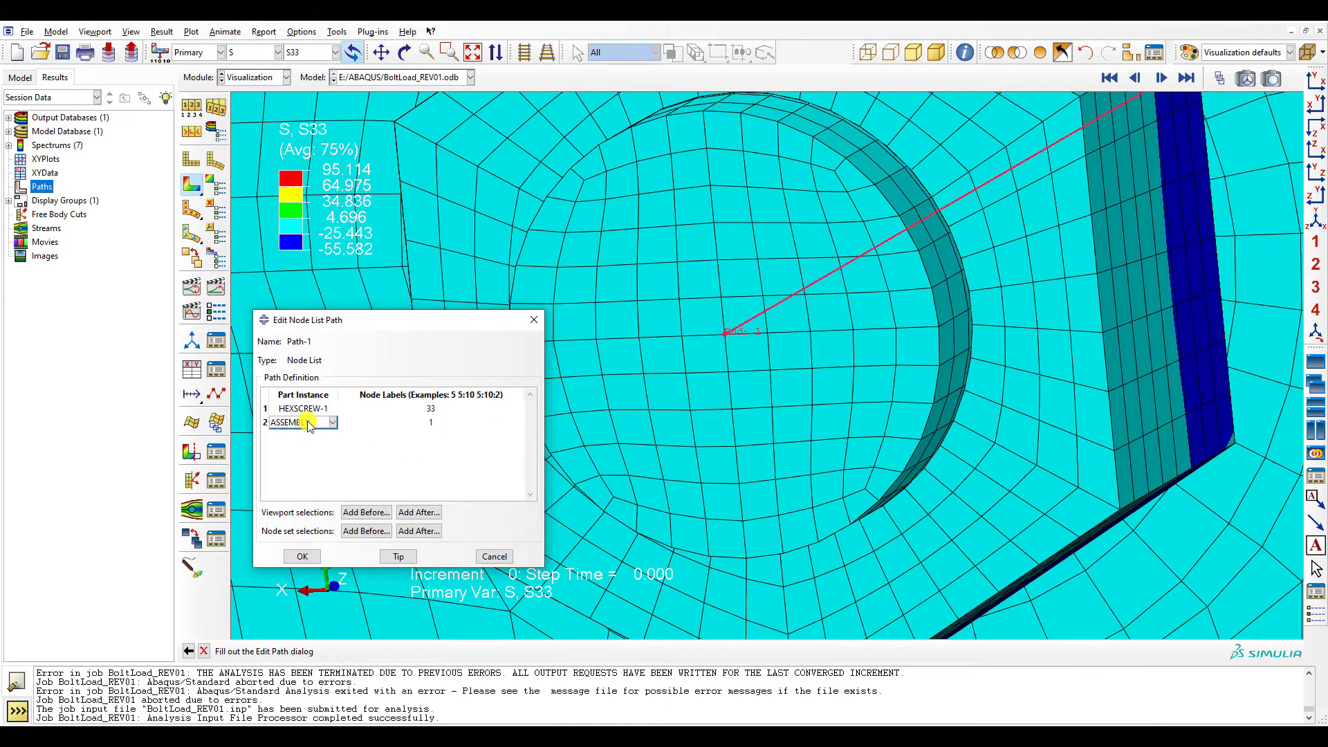
click(307, 423)
click(314, 461)
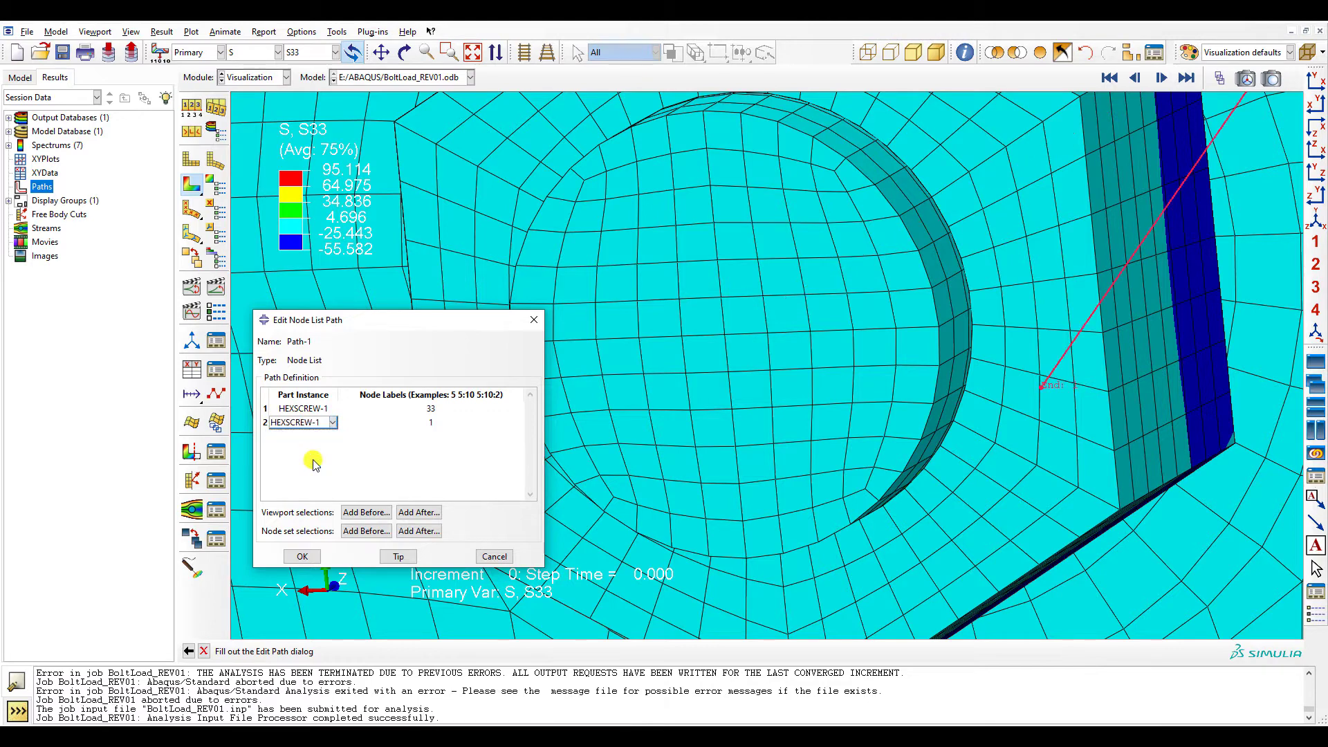
click(443, 424)
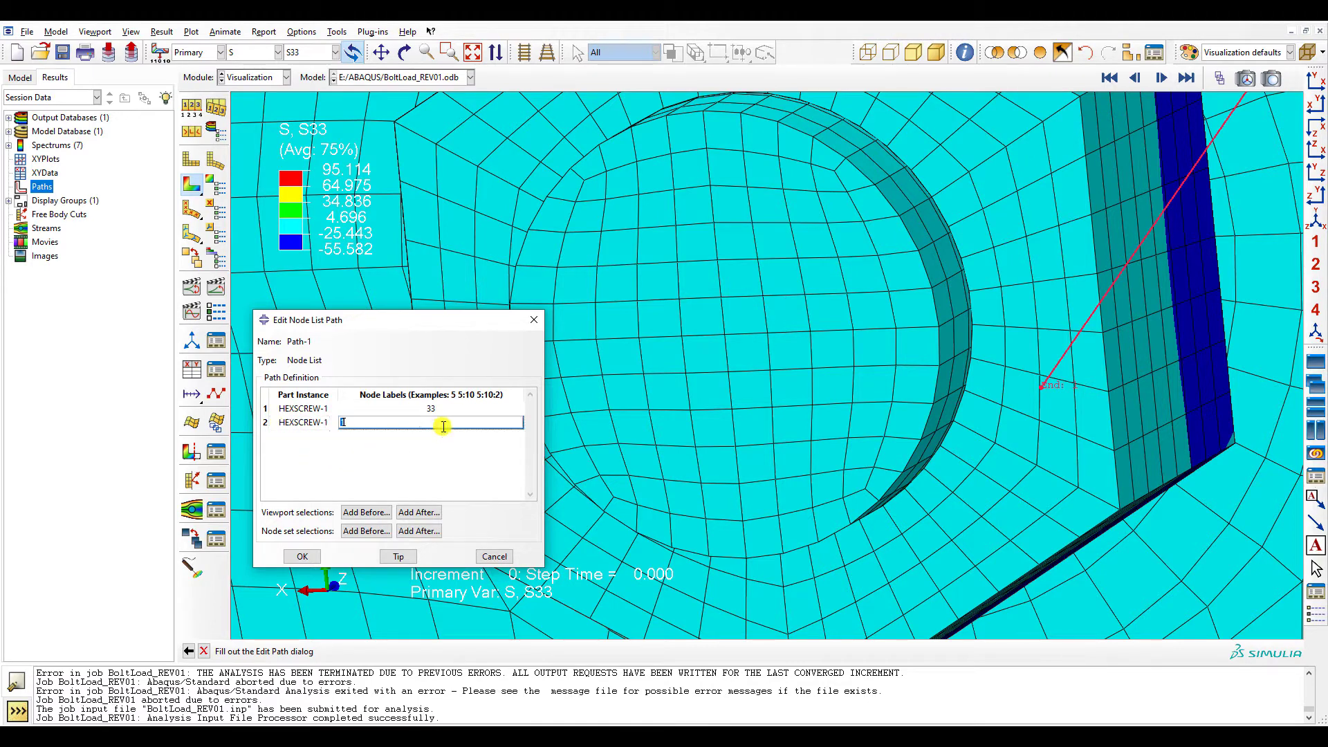
- Pick the centre node of the bolt's nut-side end in the viewport again as the path's end
click(418, 512)
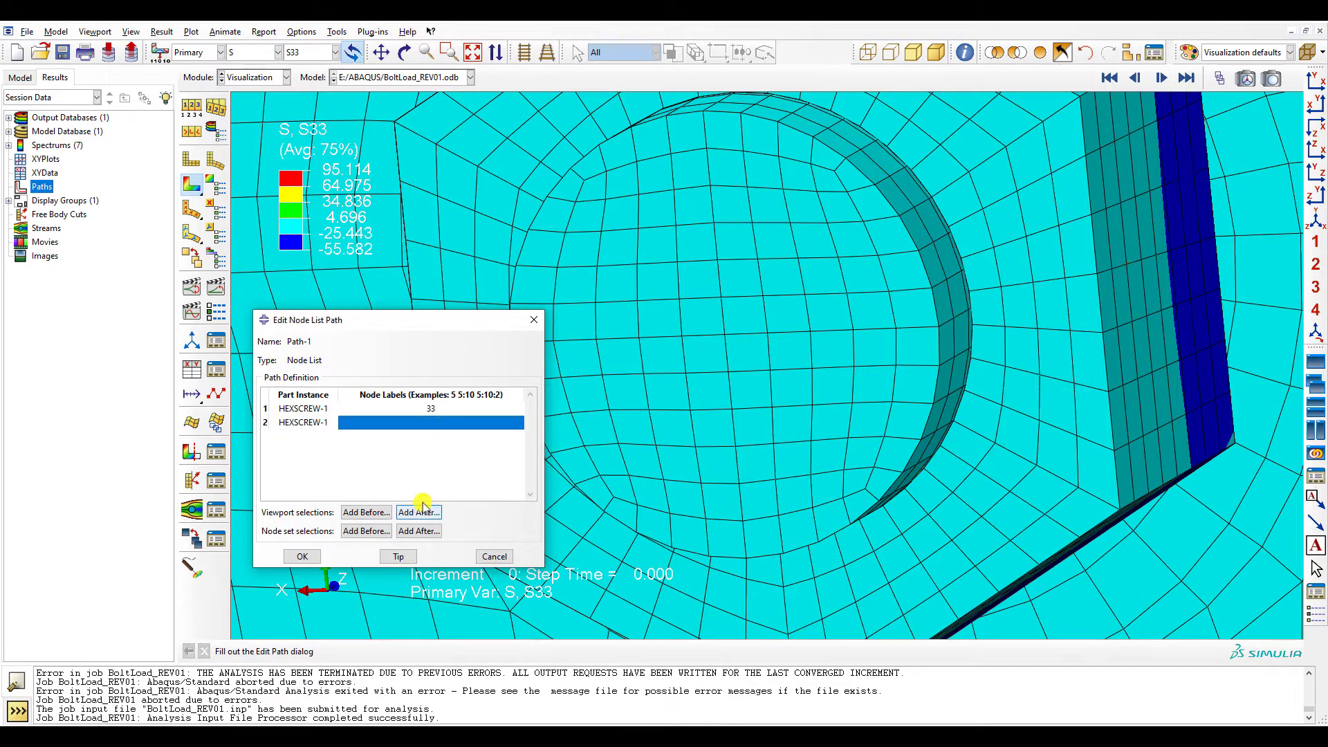
click(725, 336)
scroll(724, 335, down, 5)
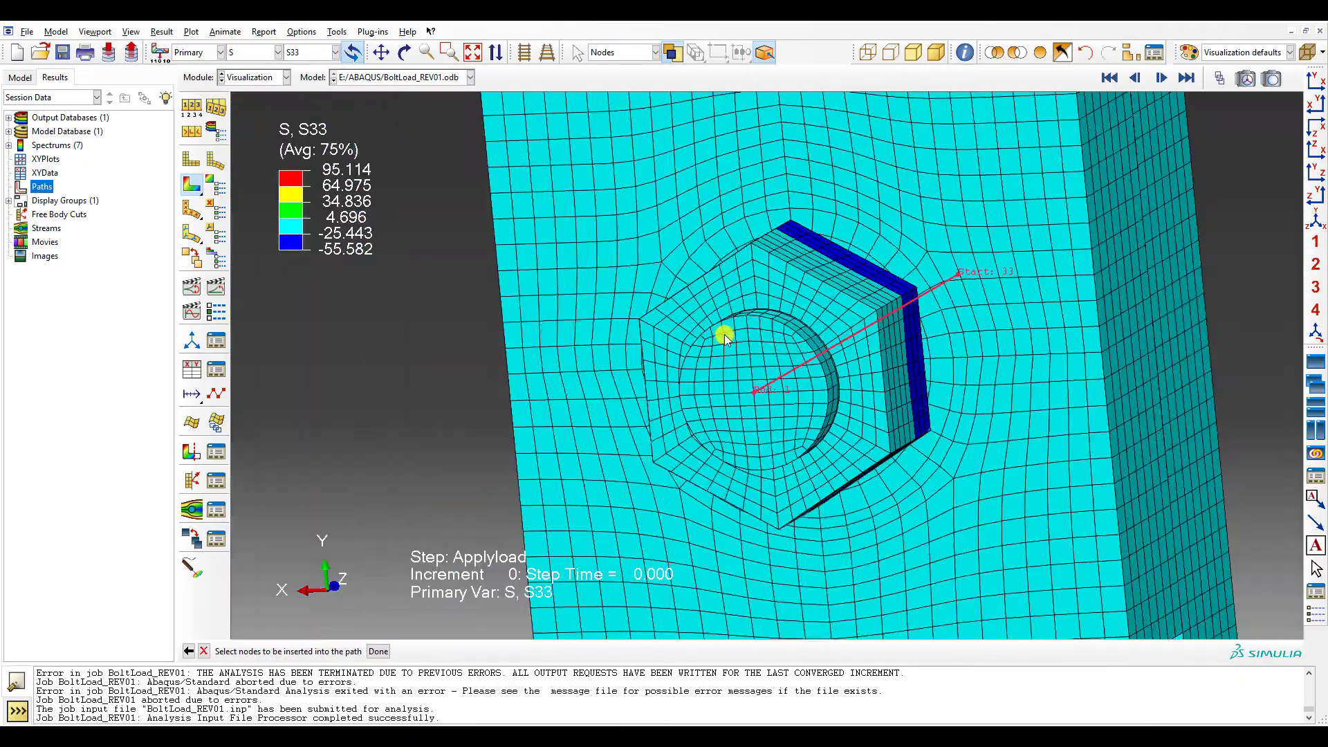
ctrl+alt+drag(723, 335, 664, 408)
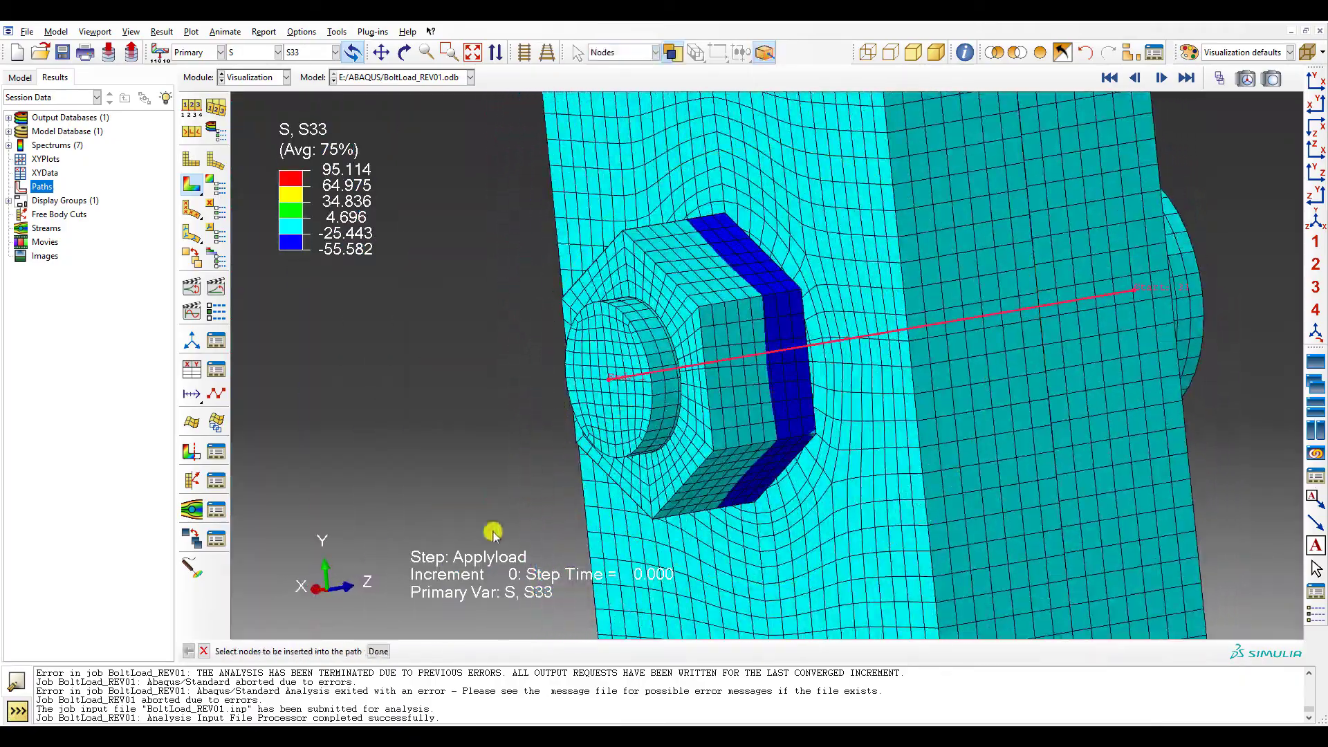
click(378, 651)
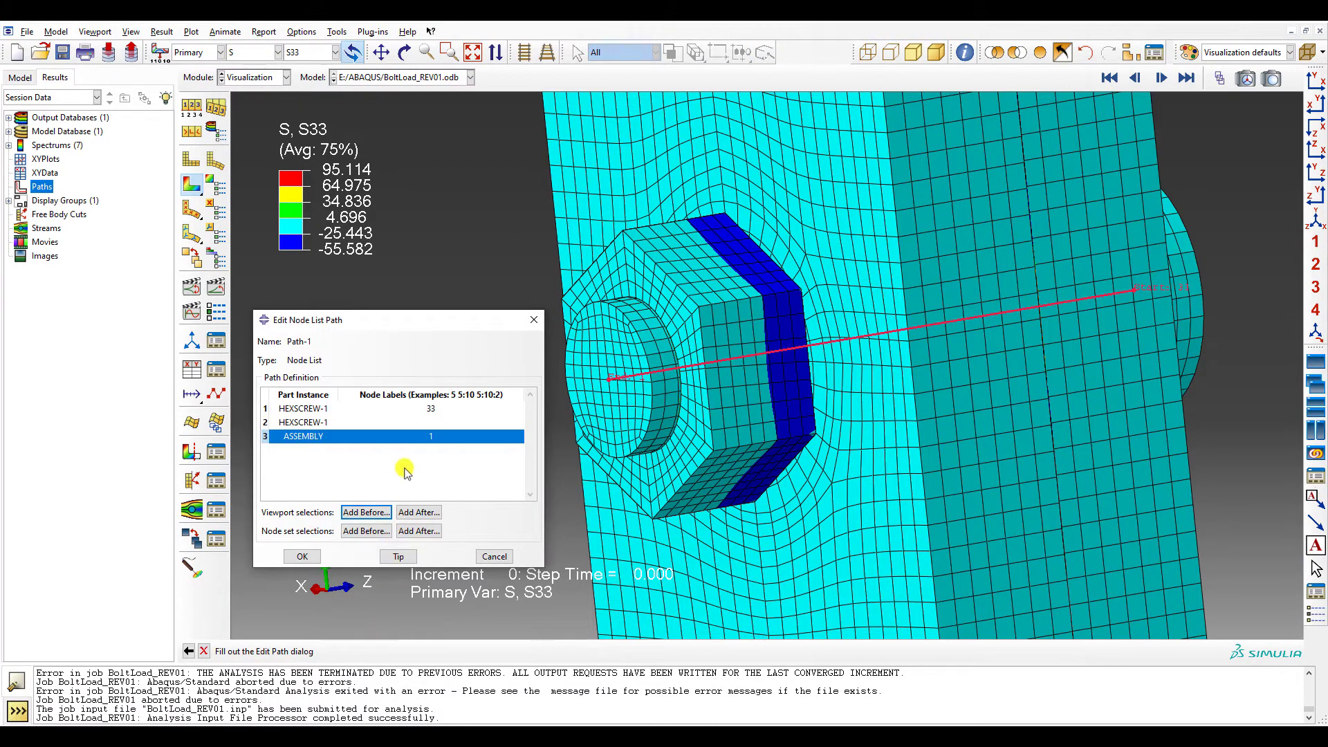
- Delete the empty second row from the path definition and accept the path
click(413, 422)
click(314, 422)
right_click(314, 422)
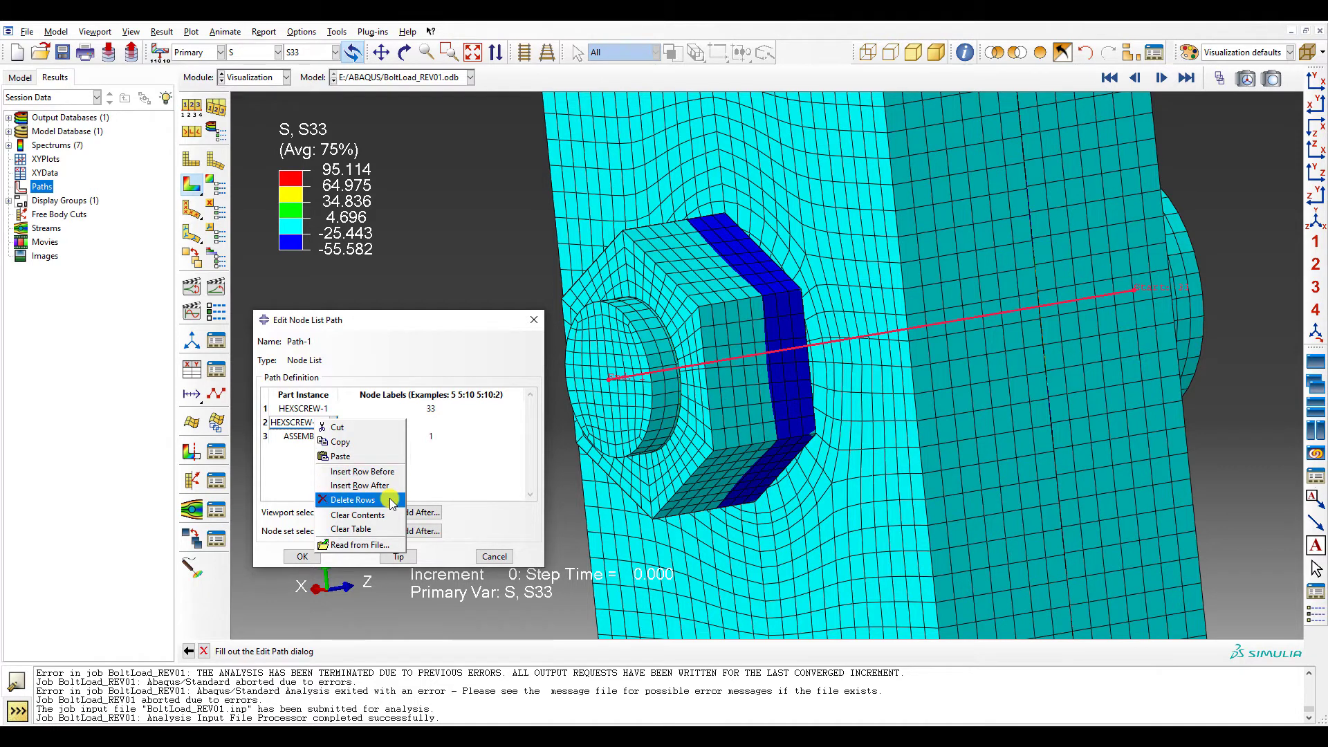
click(354, 500)
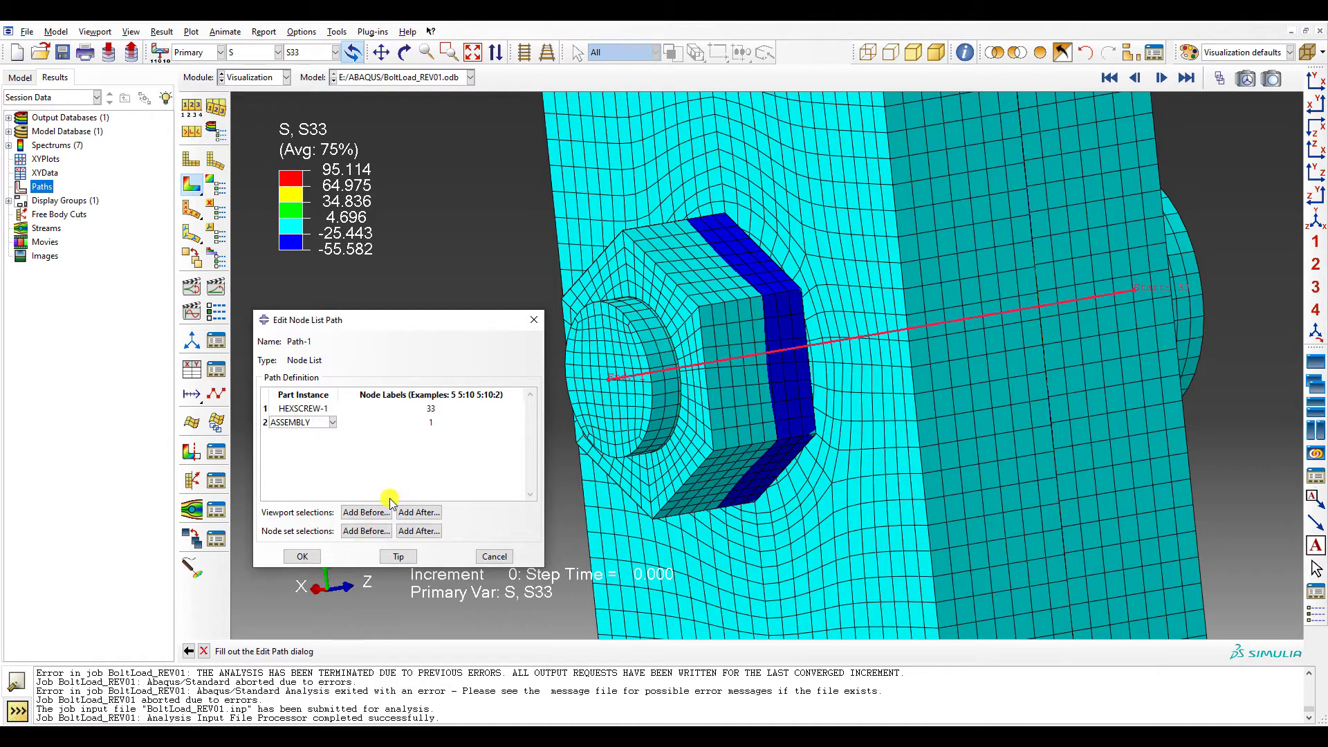
click(305, 556)
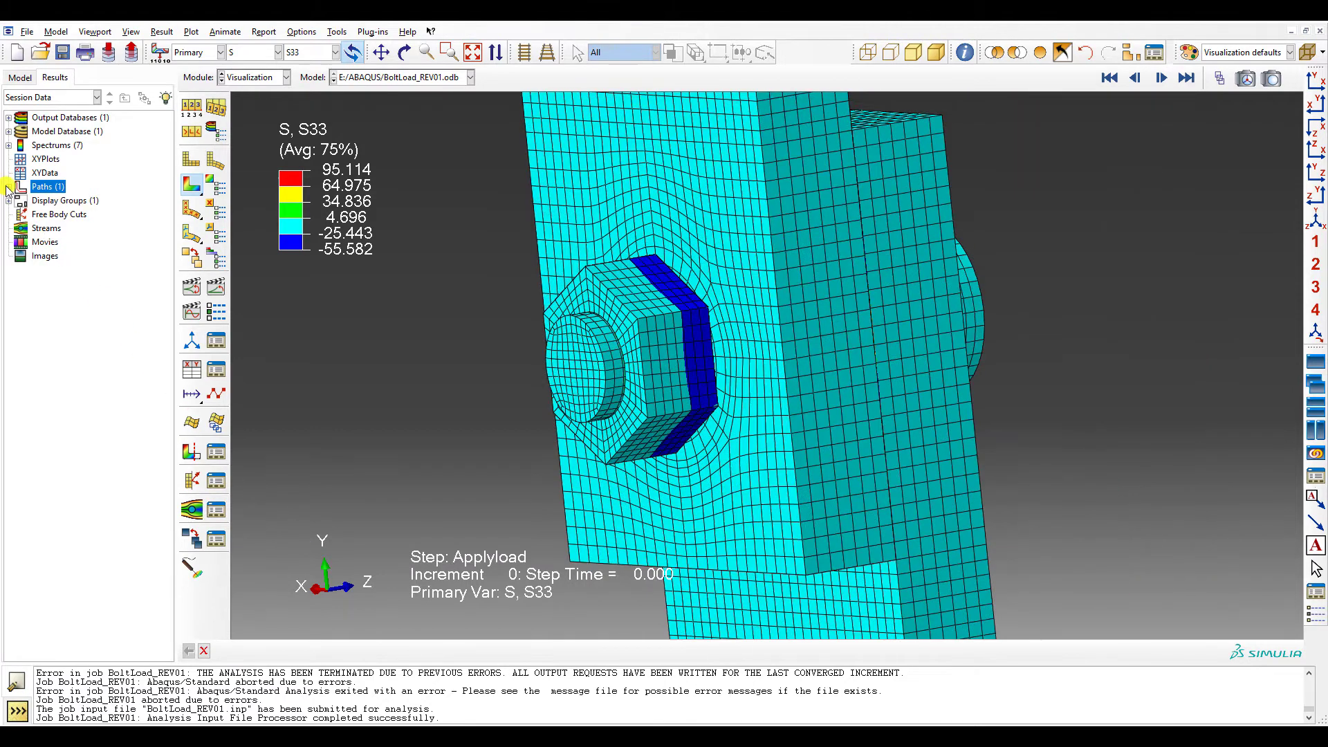
- Set up XY data from the path, using the Preload step at frame 20 for the S33 values
click(7, 187)
double_click(44, 172)
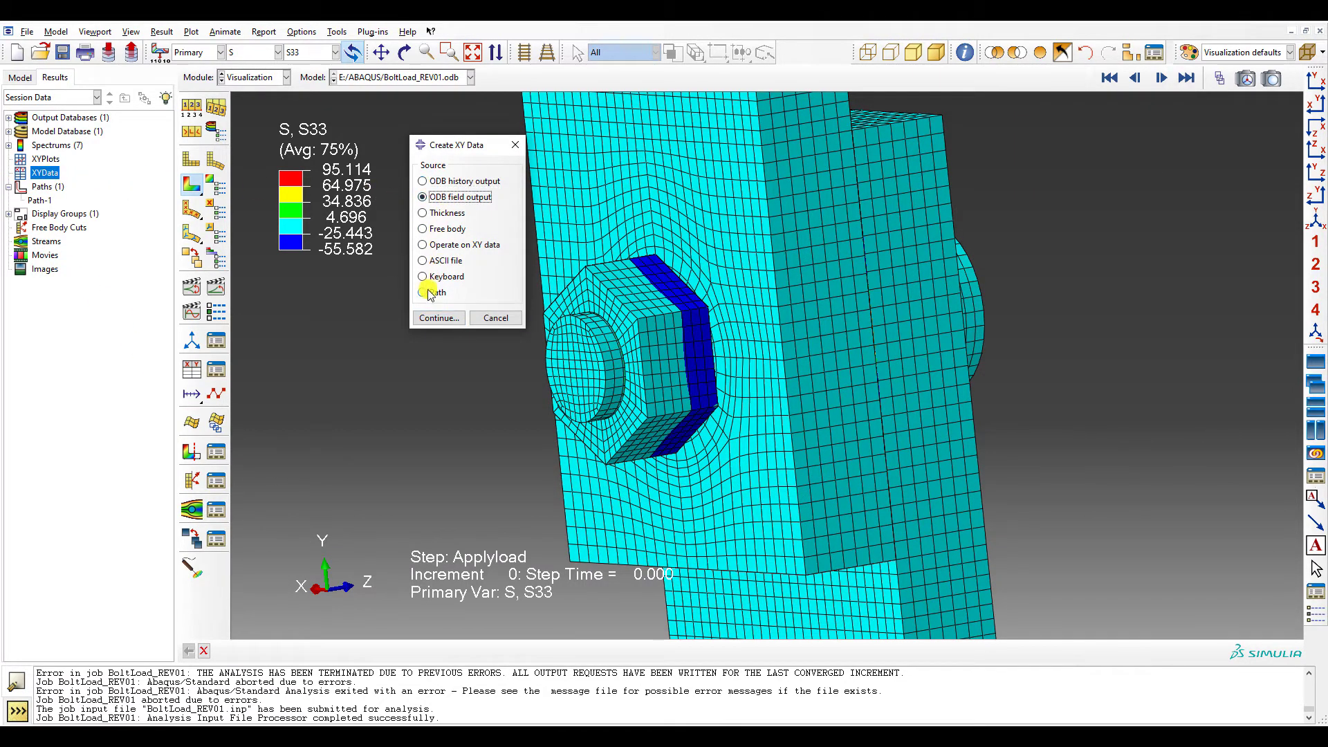
click(427, 292)
click(436, 318)
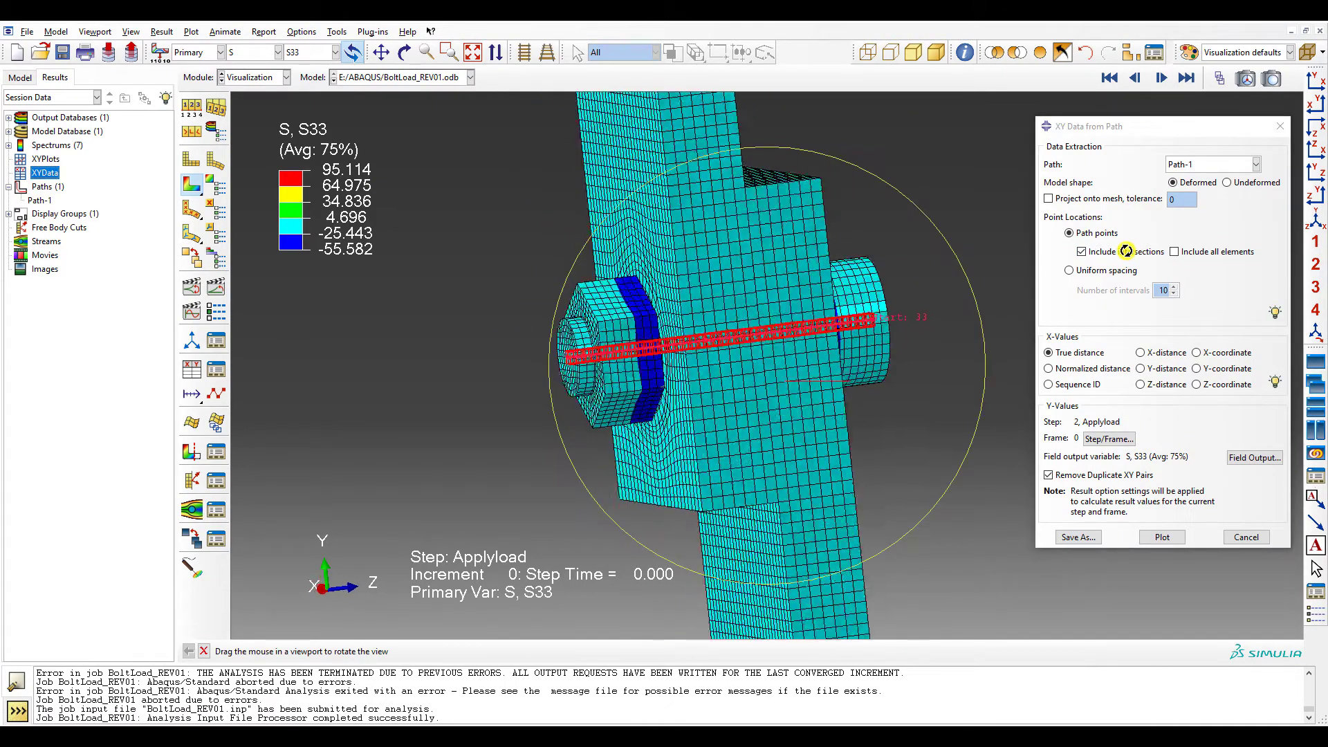
click(1107, 440)
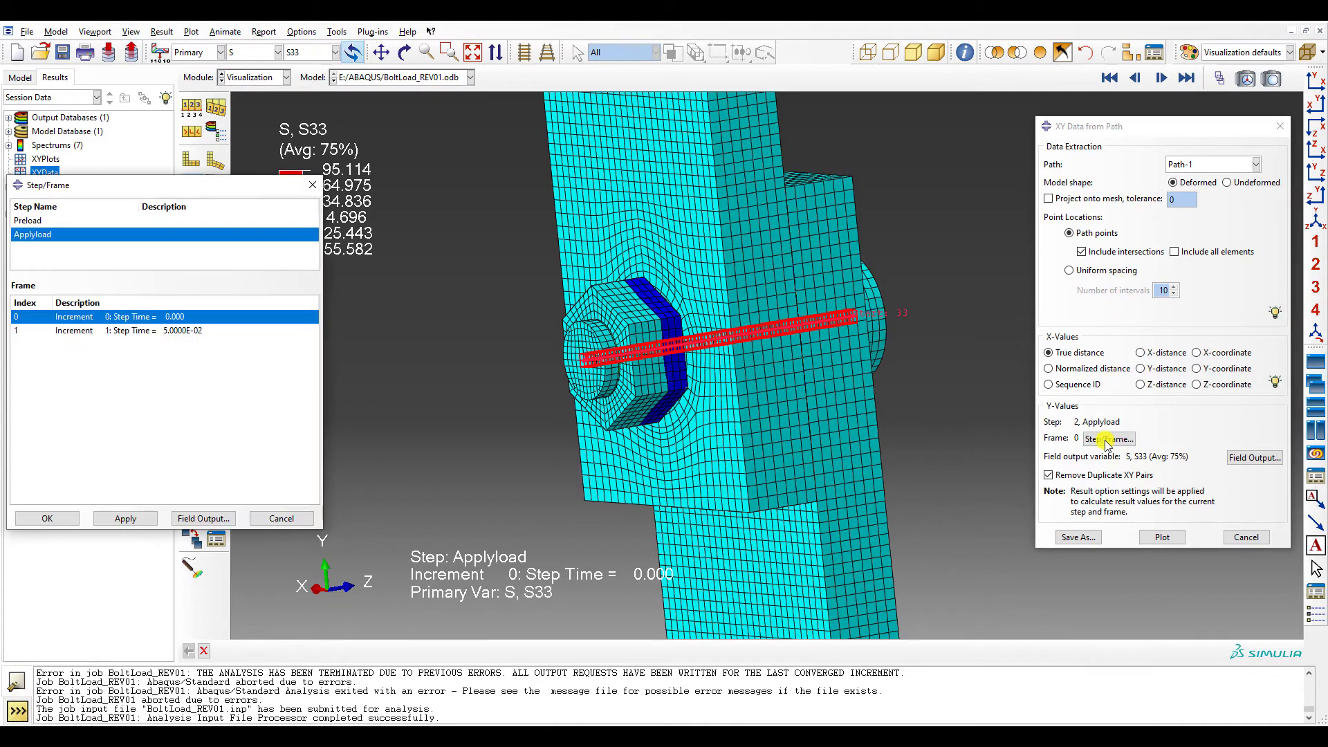
click(26, 221)
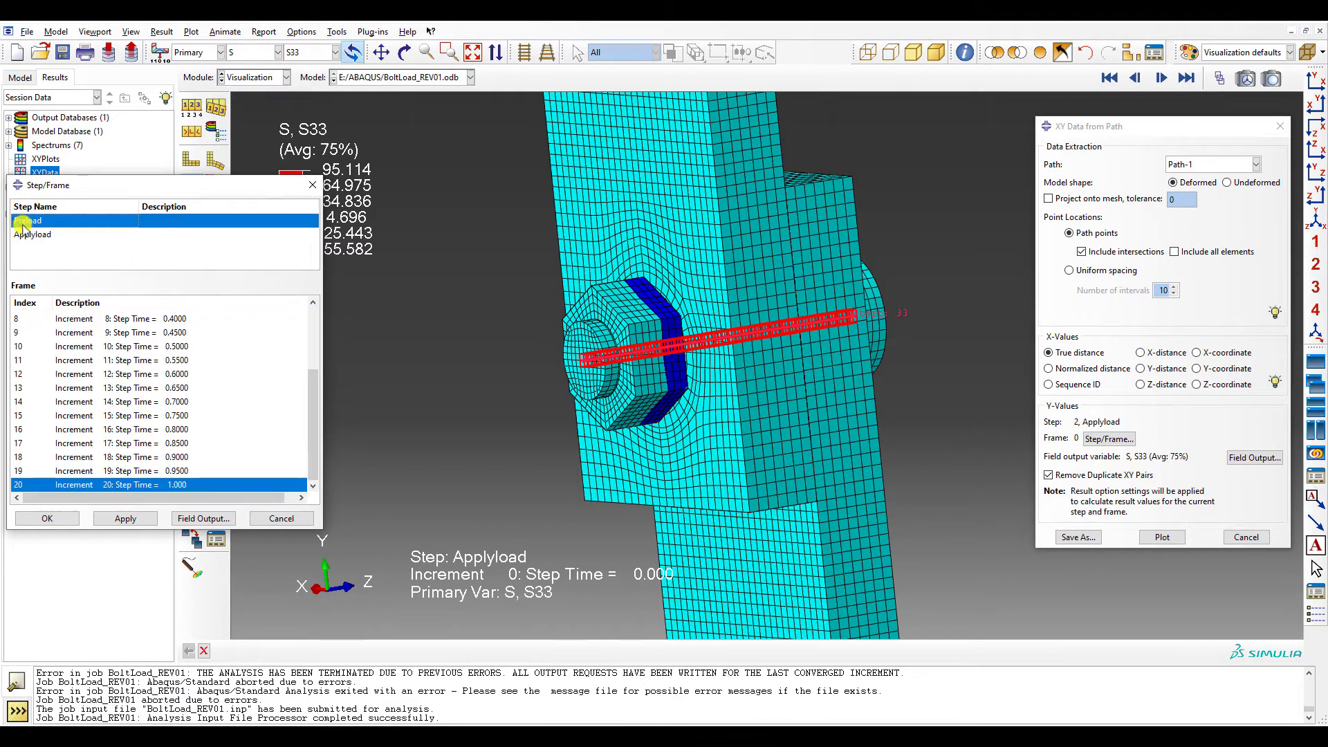
click(47, 519)
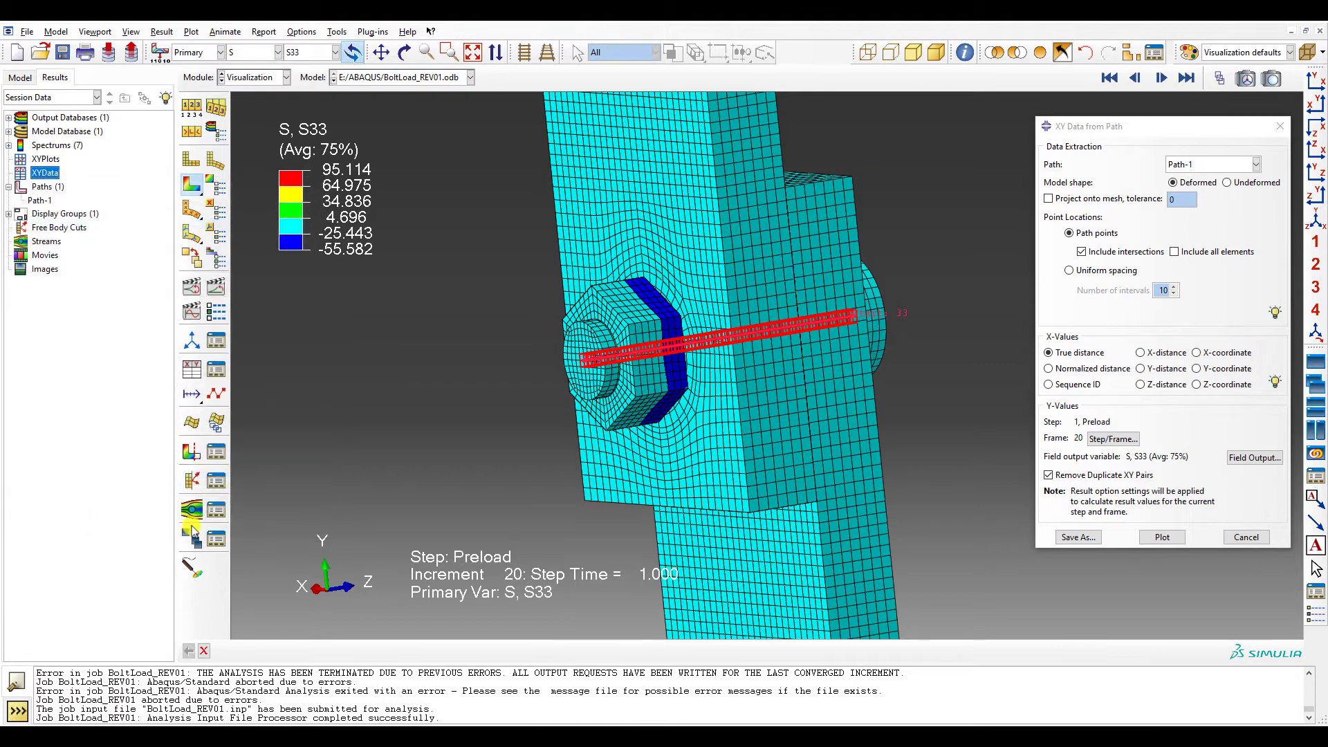
- Save the extracted S33 path data under the default name and close the extraction dialog
click(1078, 537)
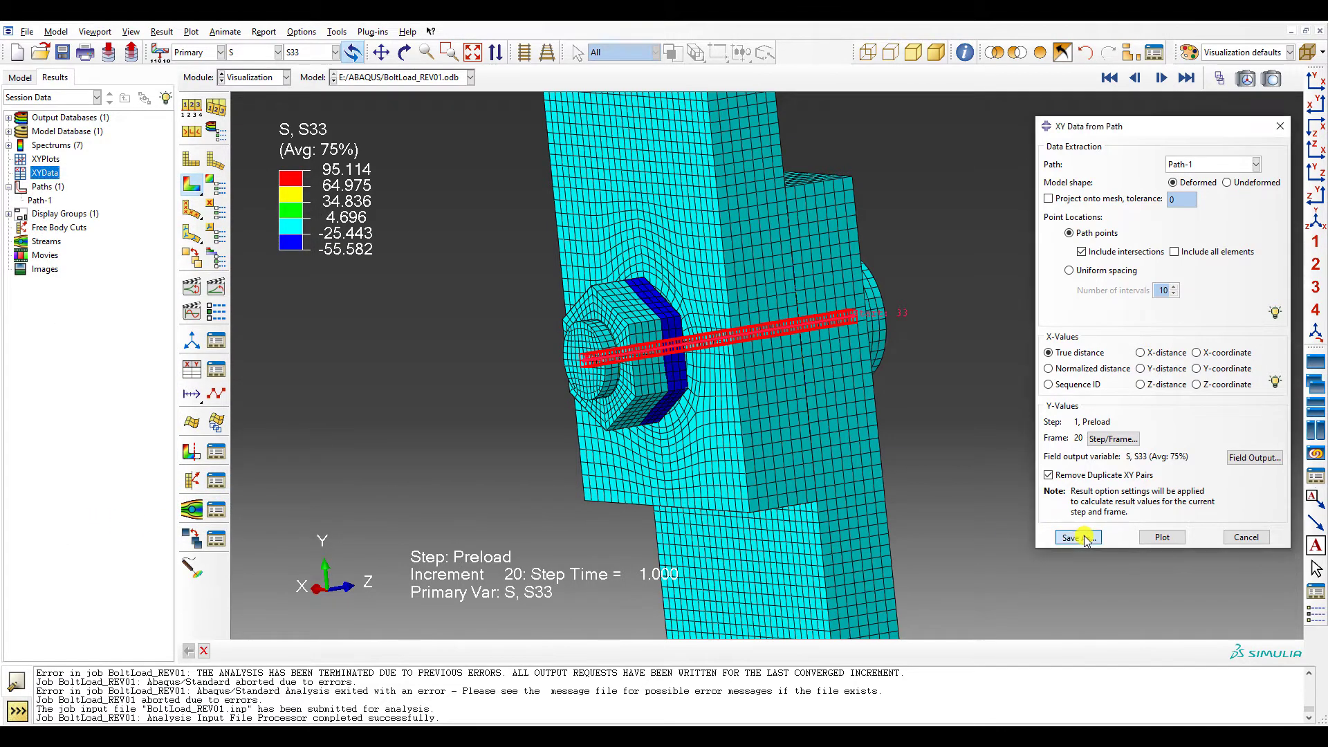
click(1116, 378)
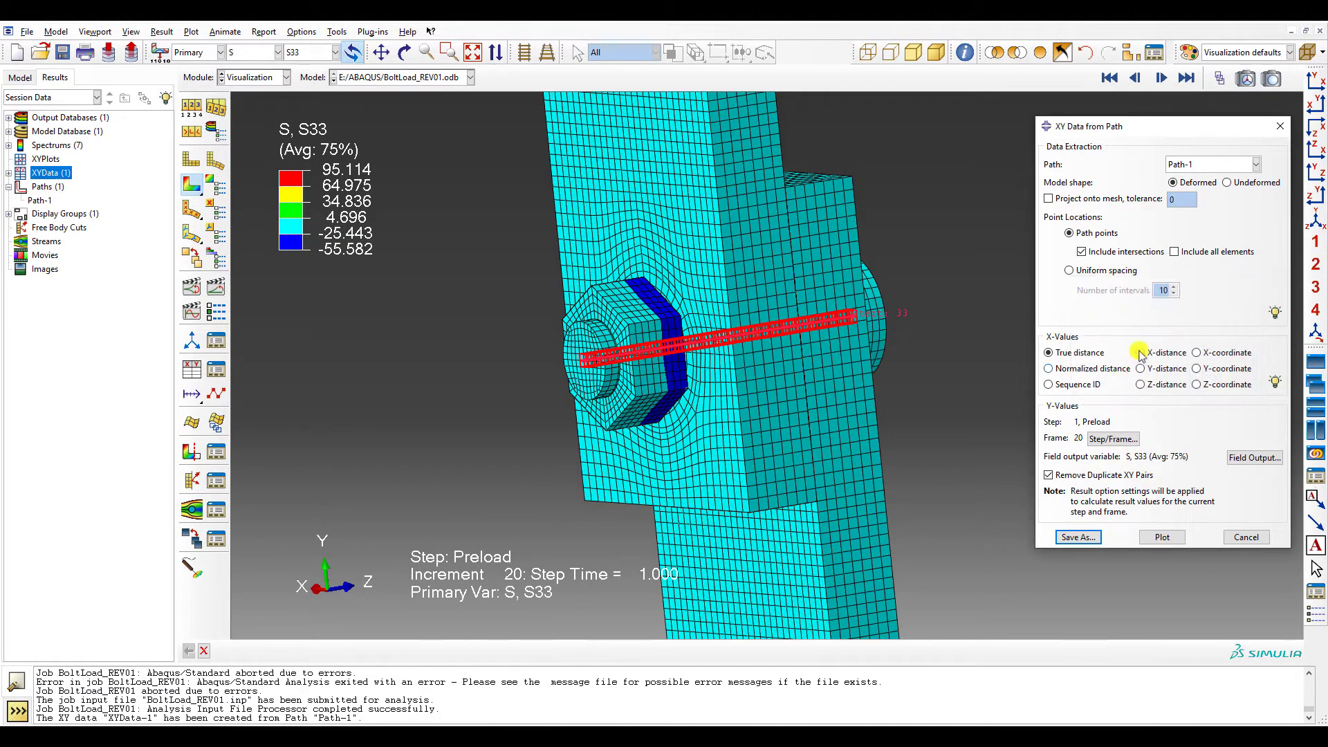
click(1279, 126)
- Plot the saved XY data as S33 stress against true distance along the path, leaving the path definition unedited
double_click(39, 199)
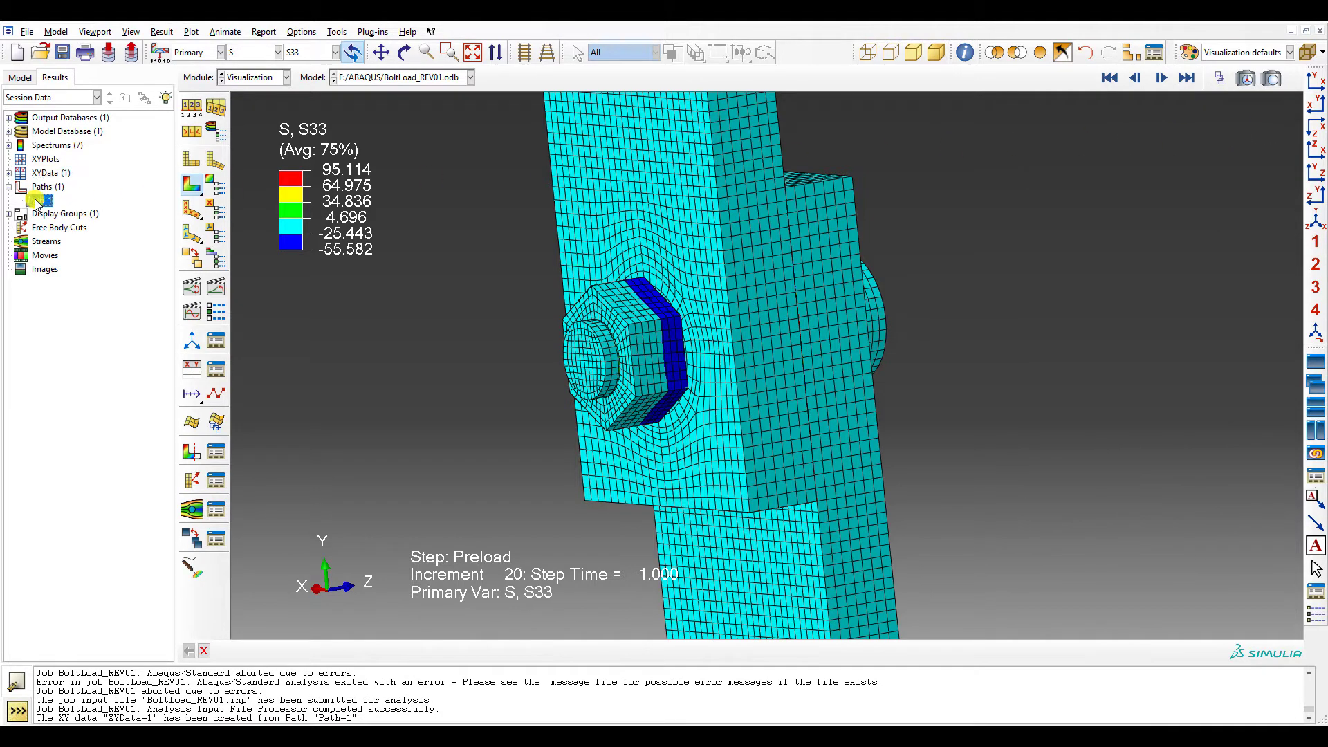
click(9, 173)
click(32, 186)
double_click(36, 188)
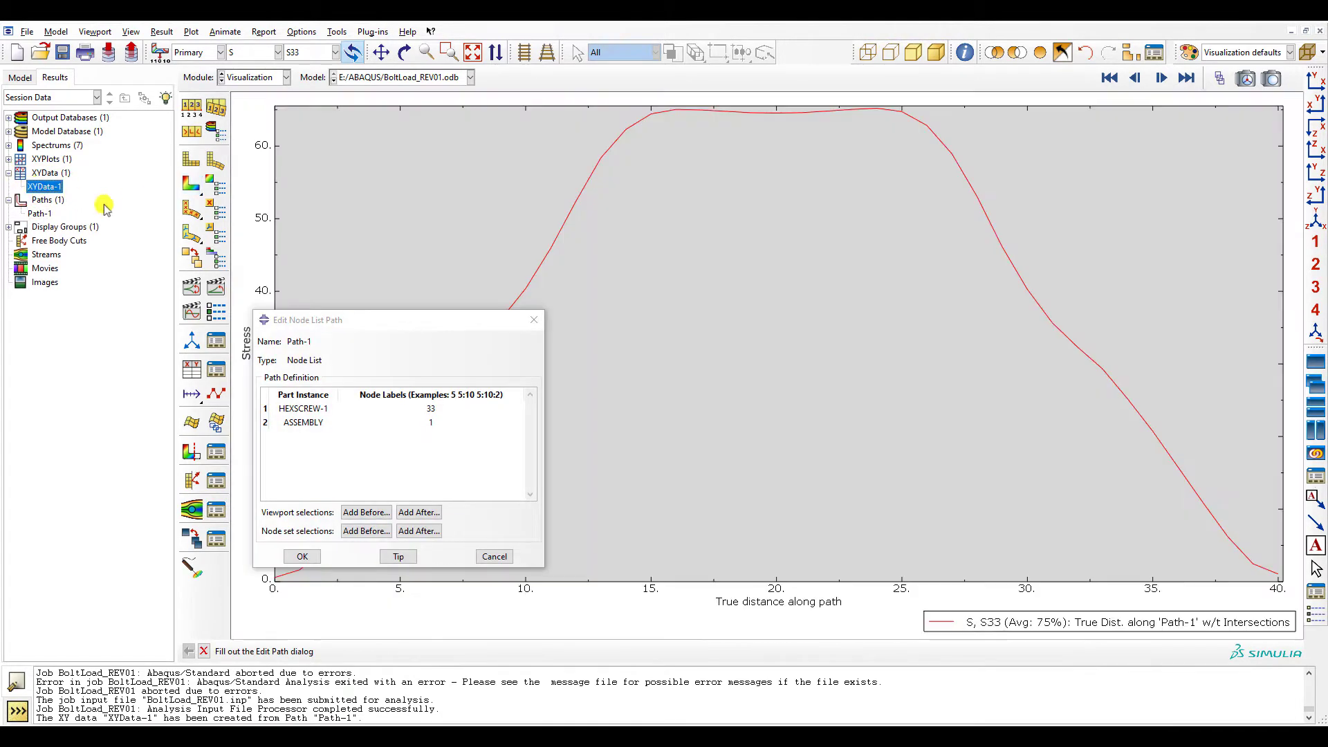
click(534, 320)
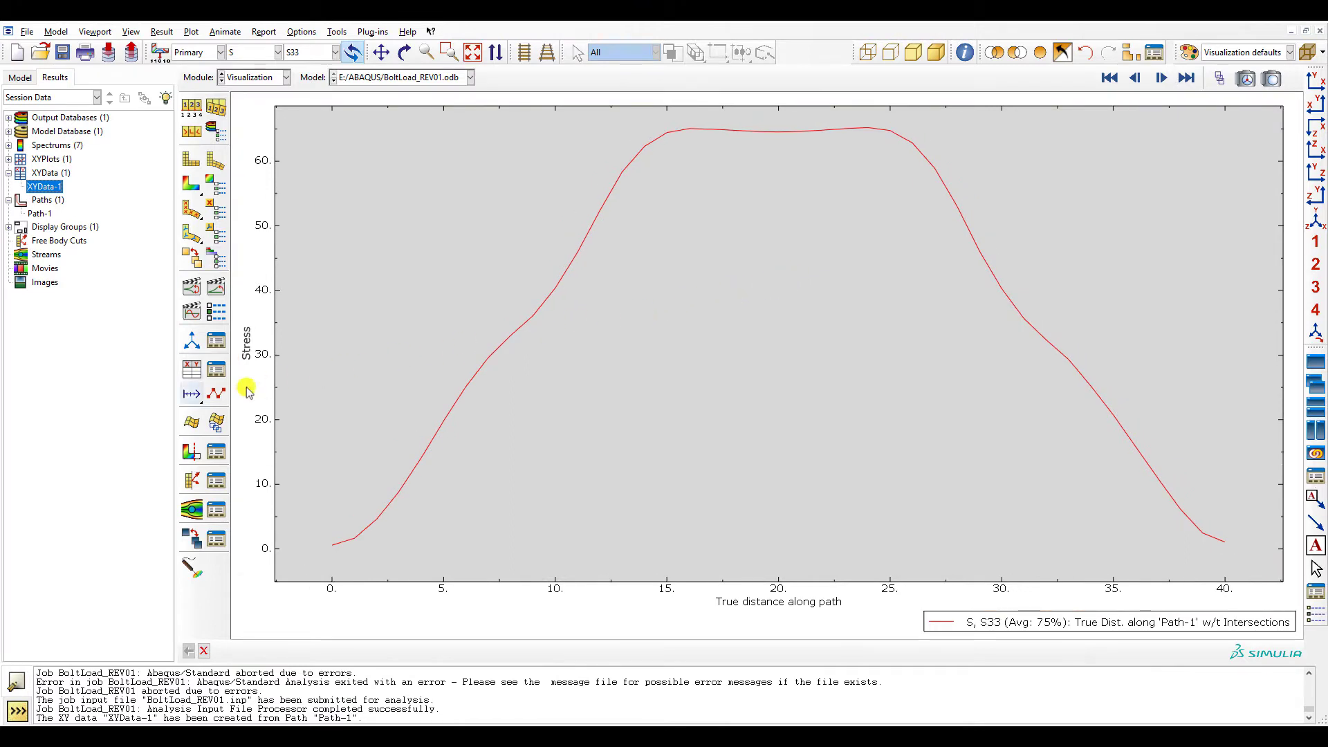
- Show symbols at the data points of the plotted S33 curve
click(216, 393)
click(504, 422)
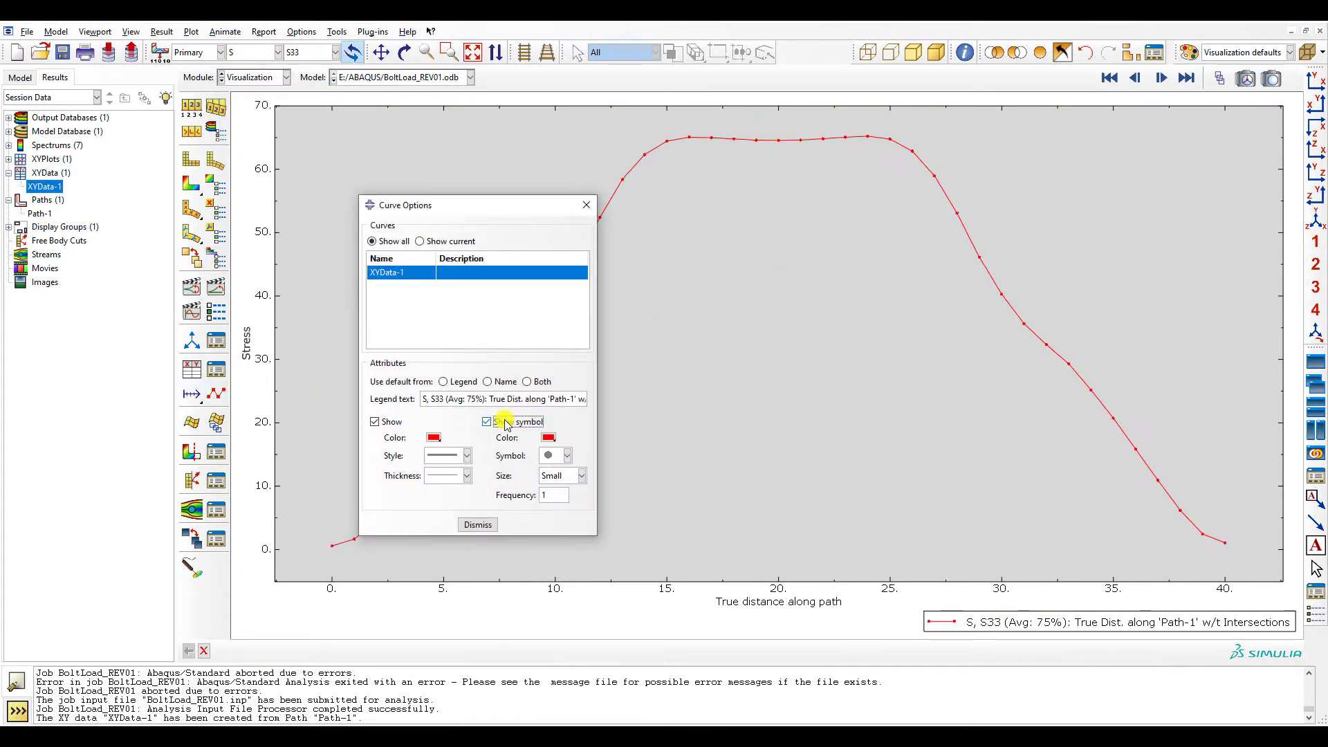
click(586, 205)
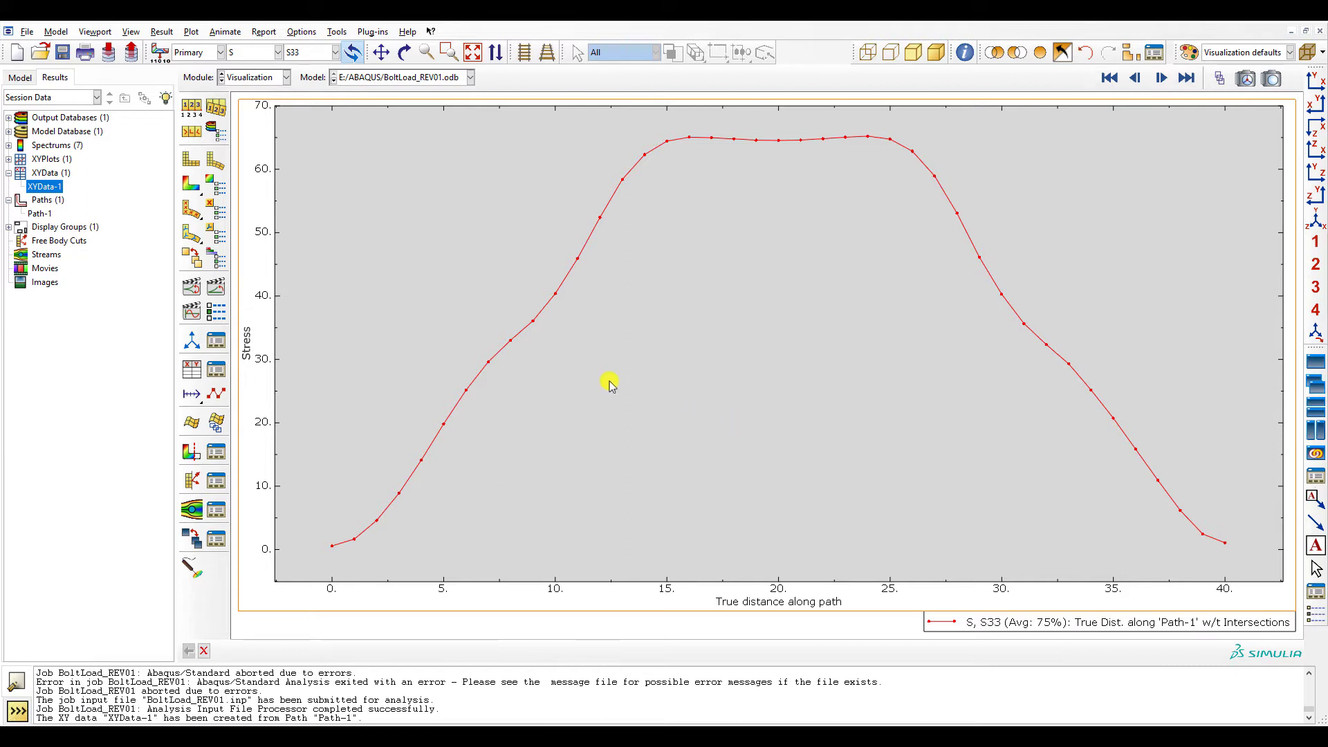
click(50, 172)
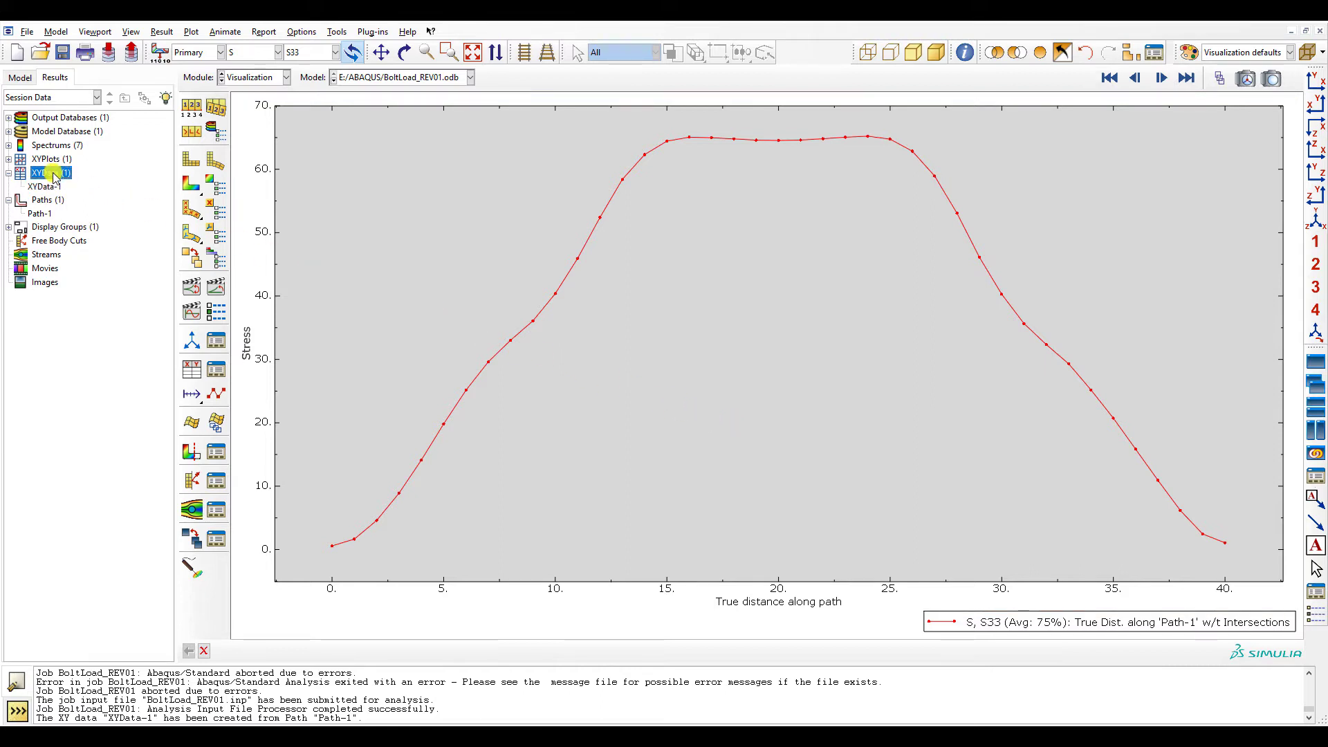
click(191, 371)
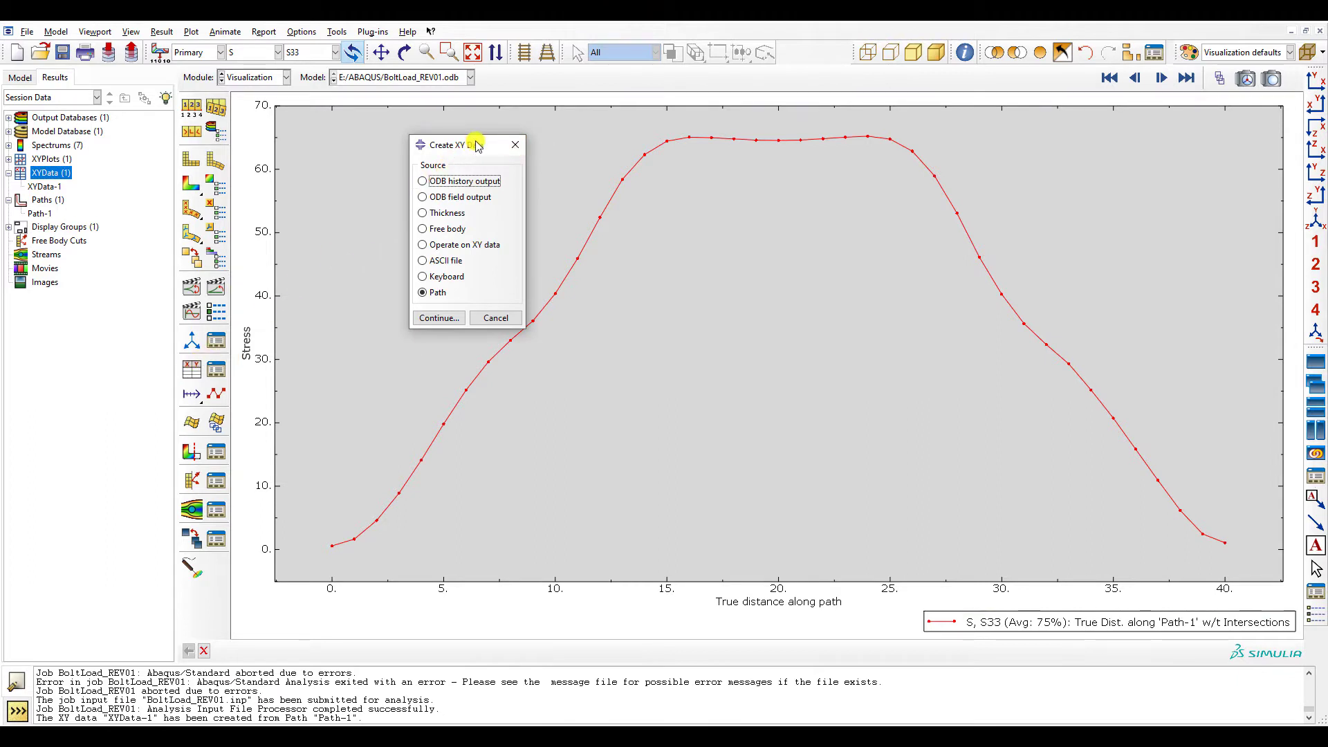
drag(477, 146, 355, 122)
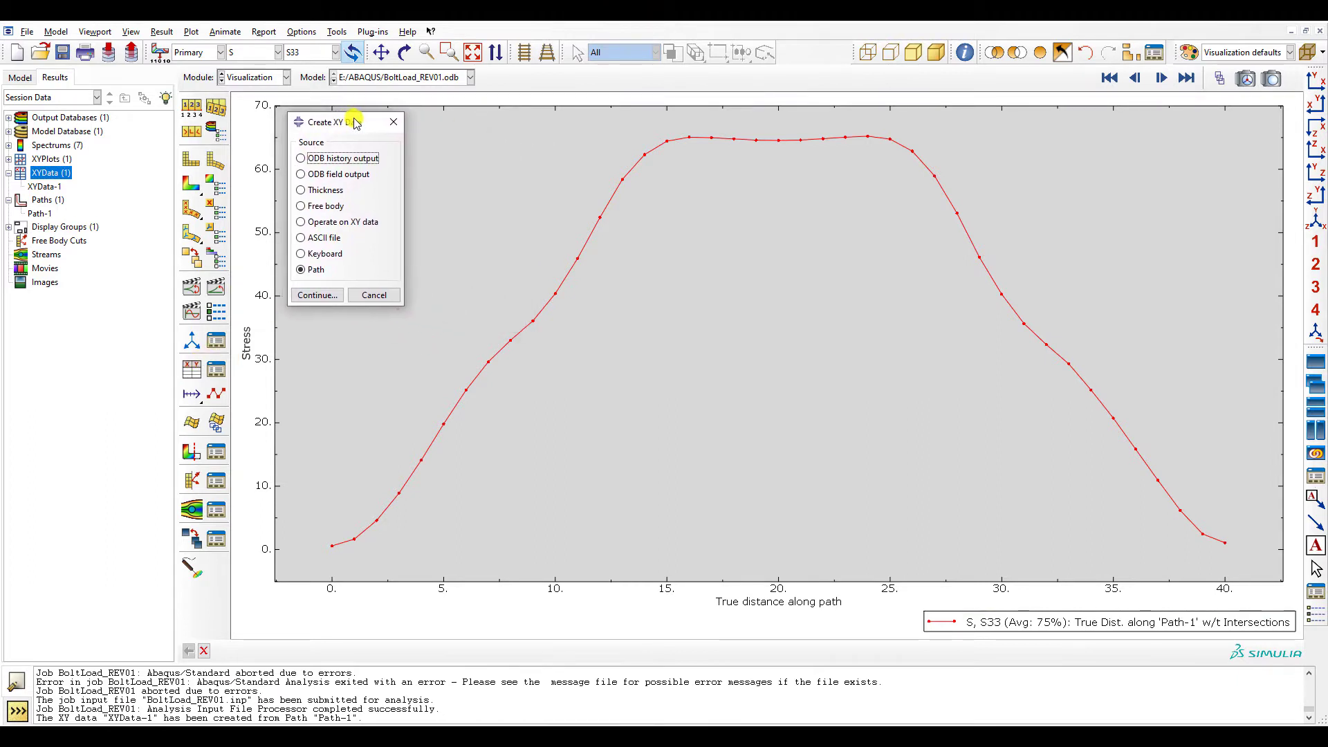
click(392, 122)
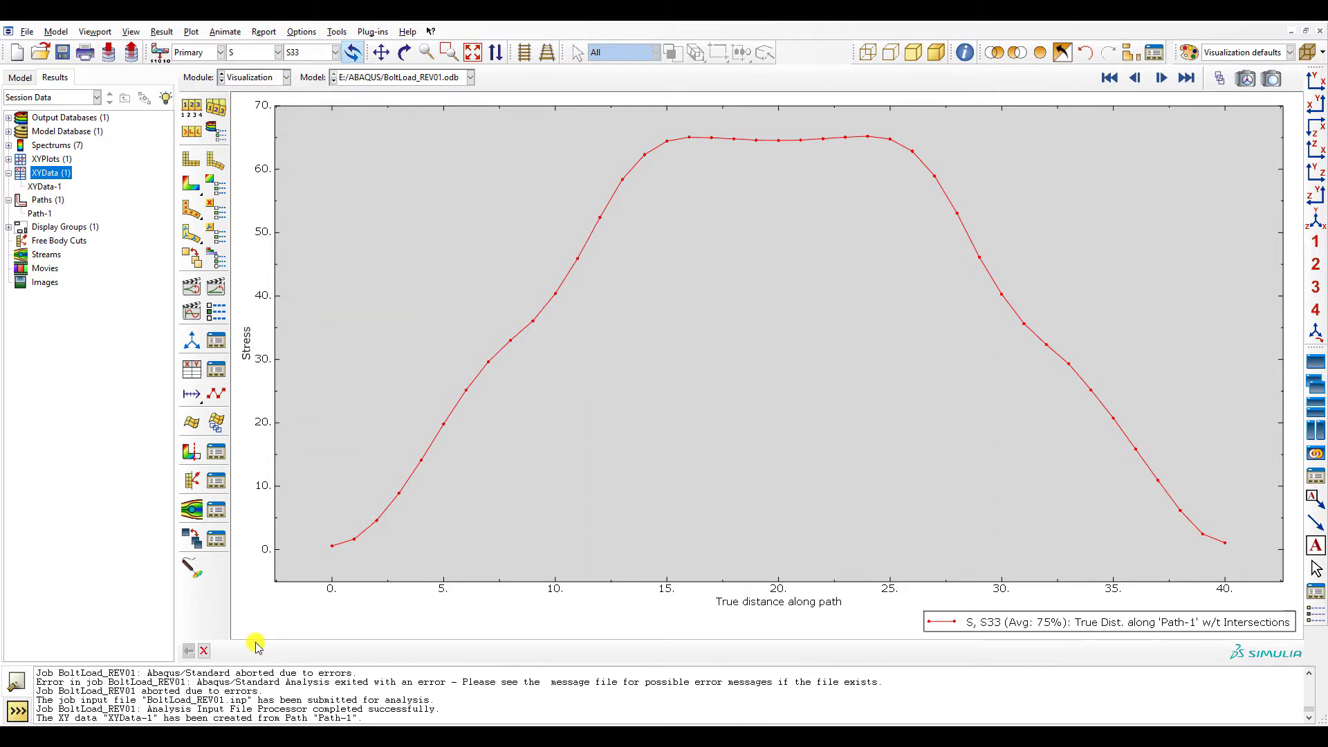
- Open the saved XYData-1 table for editing and copy its whole Y stress column
key(Down)
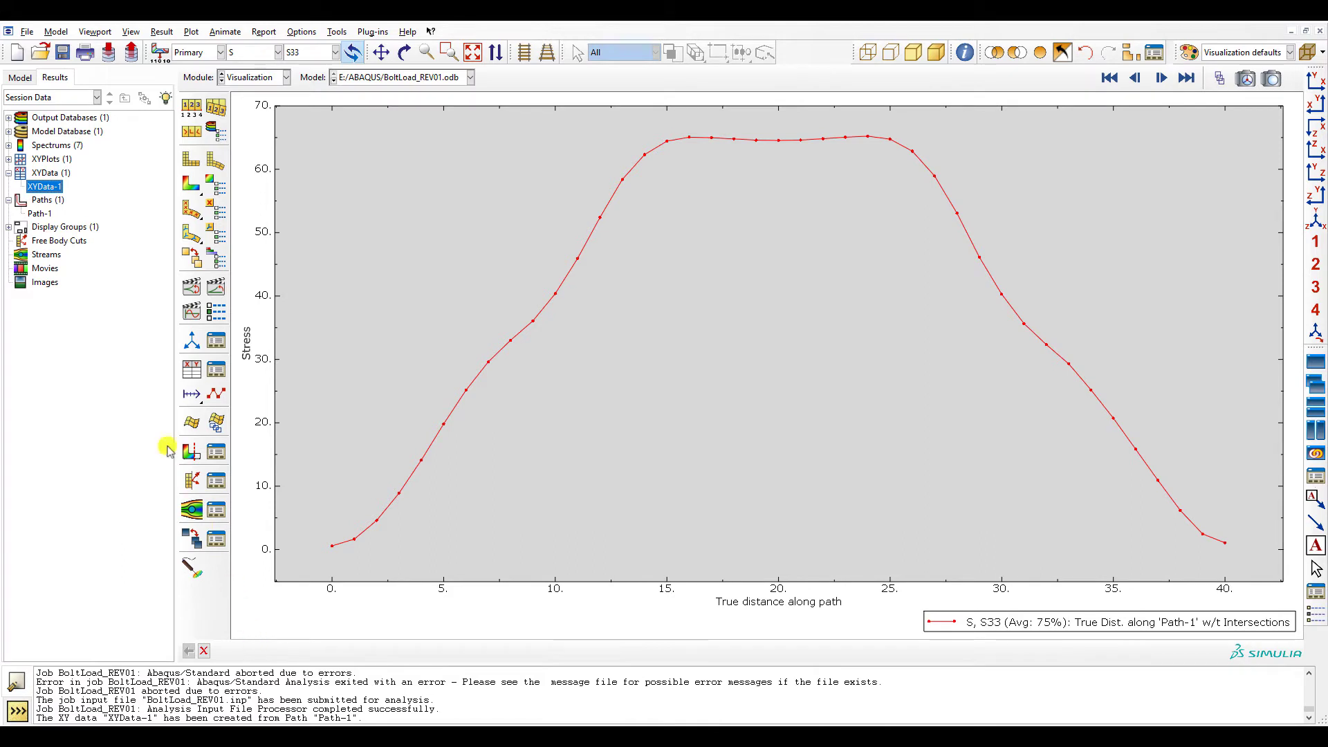
right_click(50, 187)
click(84, 223)
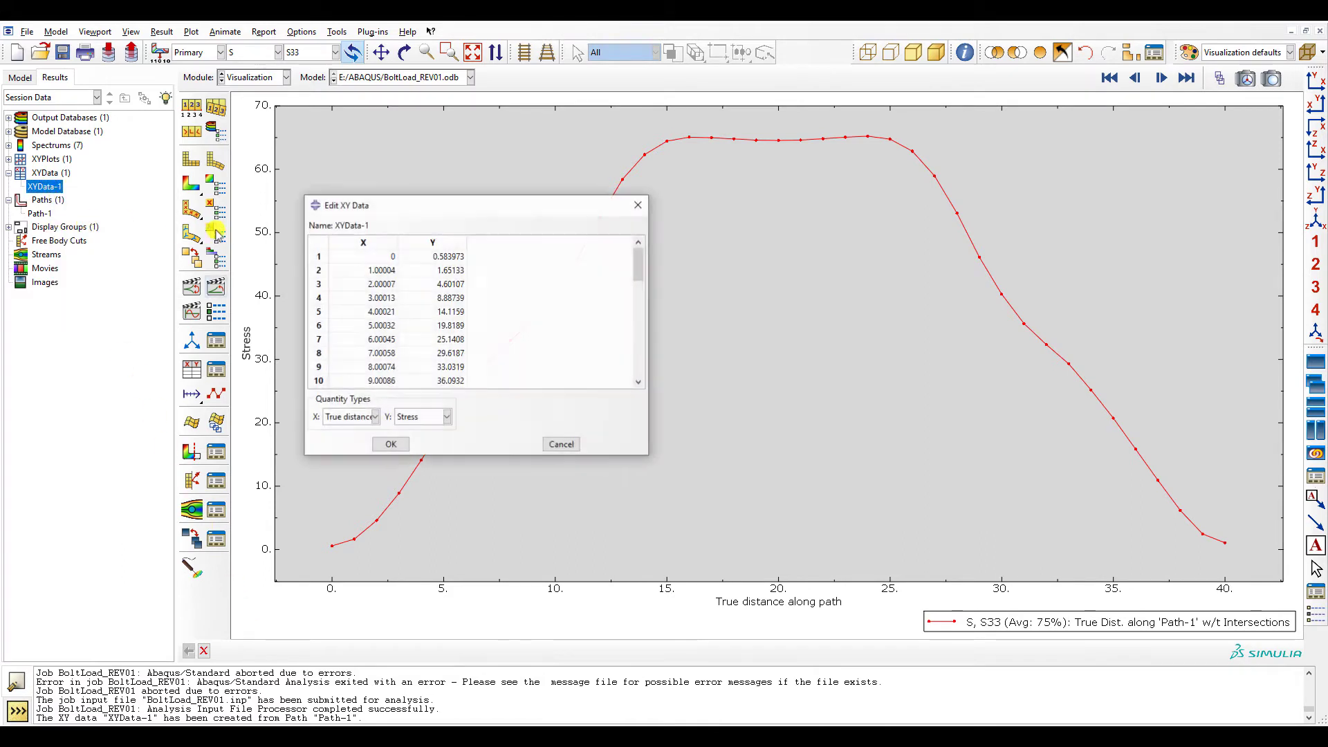
click(432, 243)
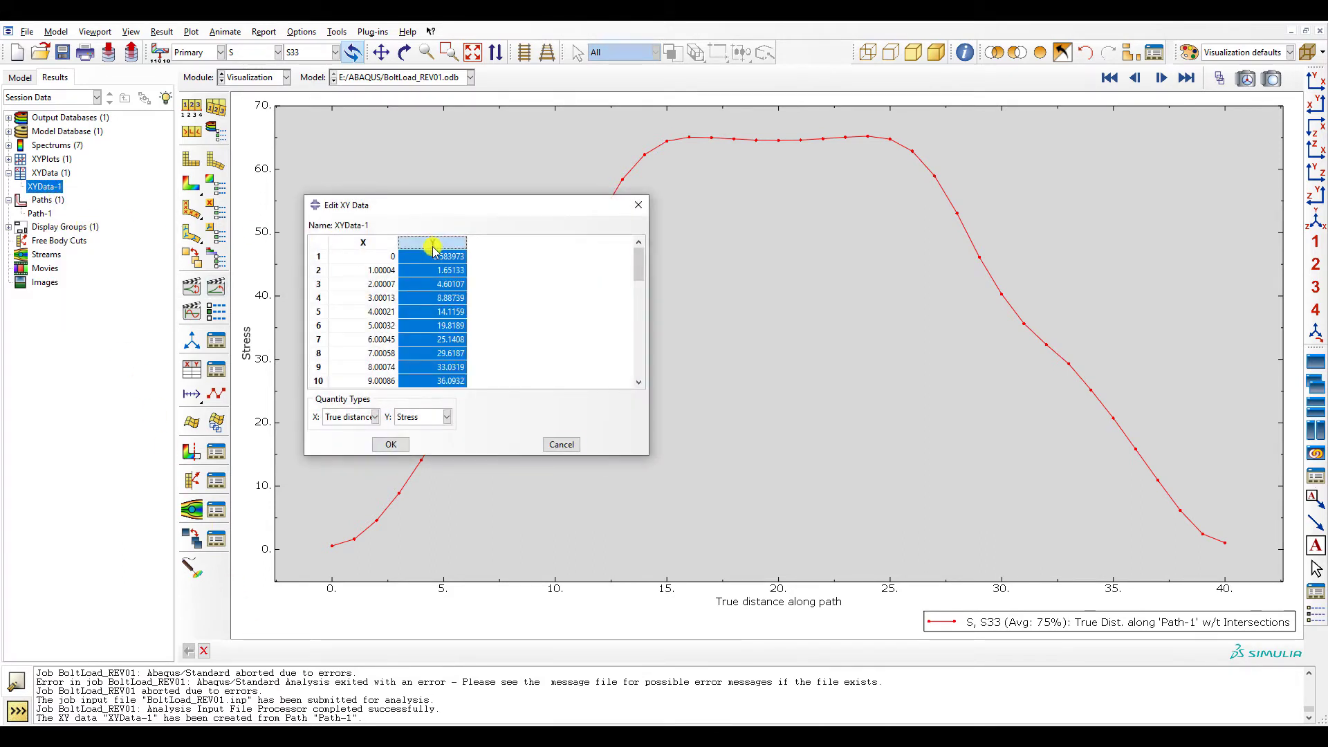
- Switch to the Excel workbook and paste the copied stress values into column E of Sheet3, starting at E3
click(259, 734)
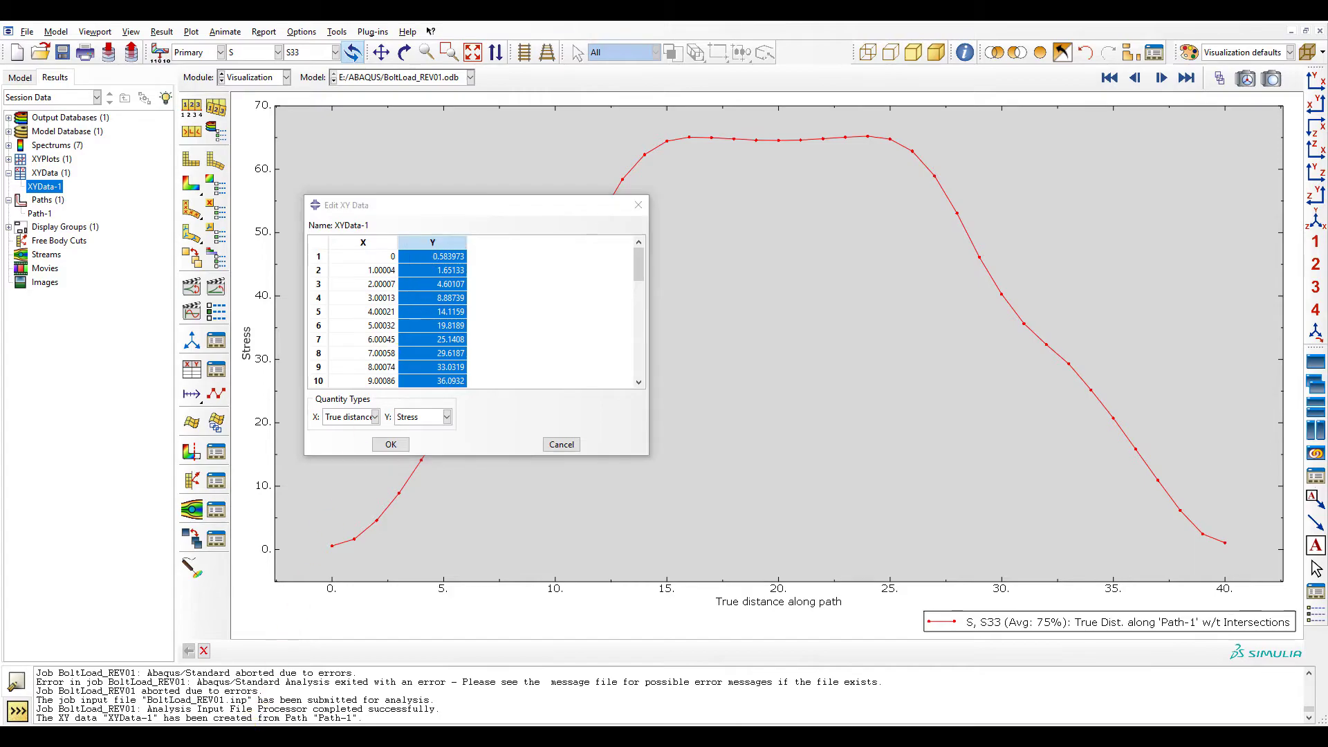
click(207, 699)
click(303, 695)
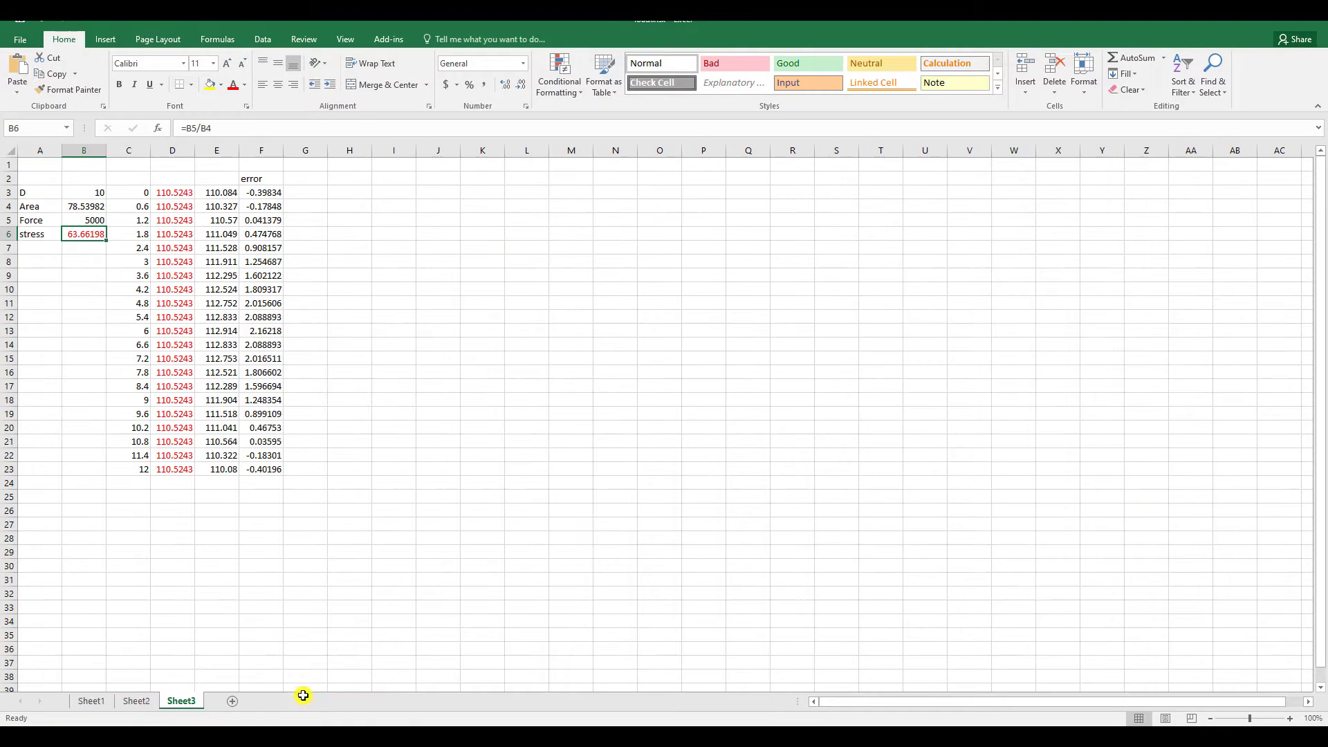
click(174, 195)
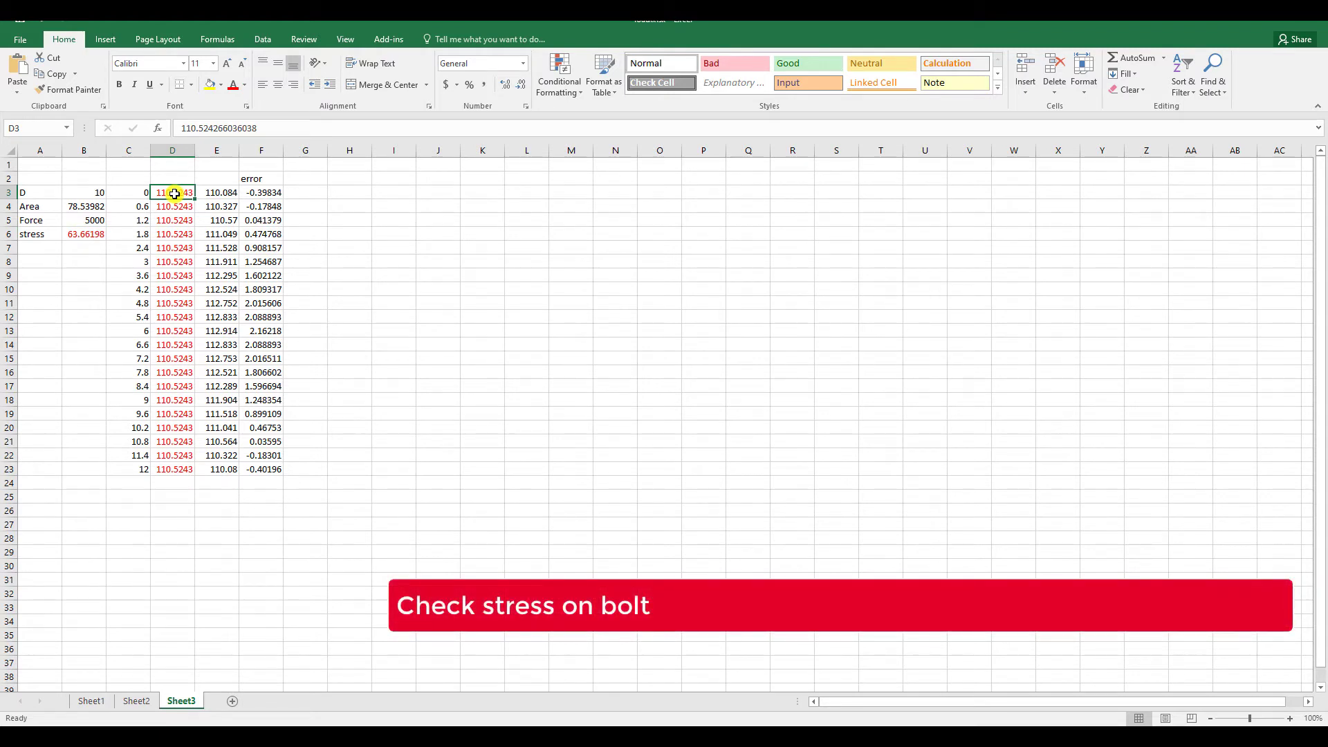
click(214, 194)
key(ctrl+v)
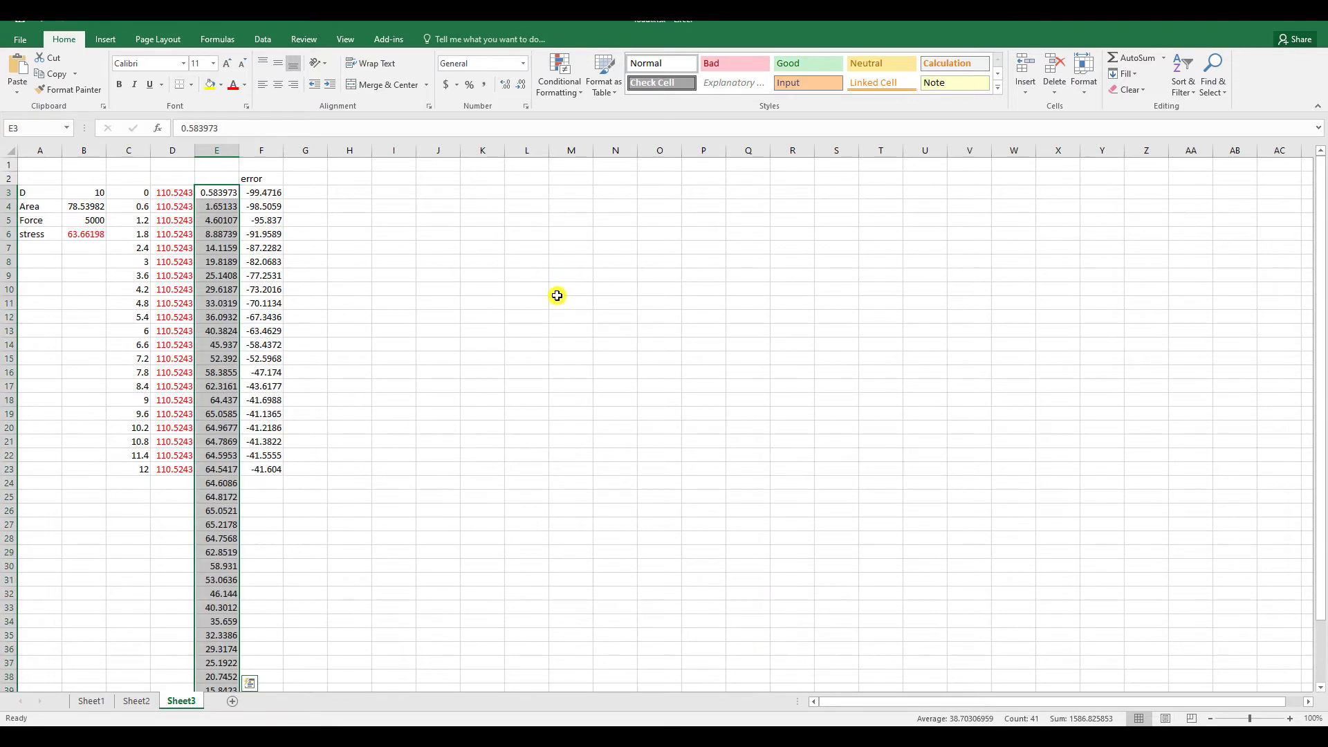
- Clear the old distance values in C3:C23
scroll(556, 294, down, 6)
scroll(482, 277, up, 6)
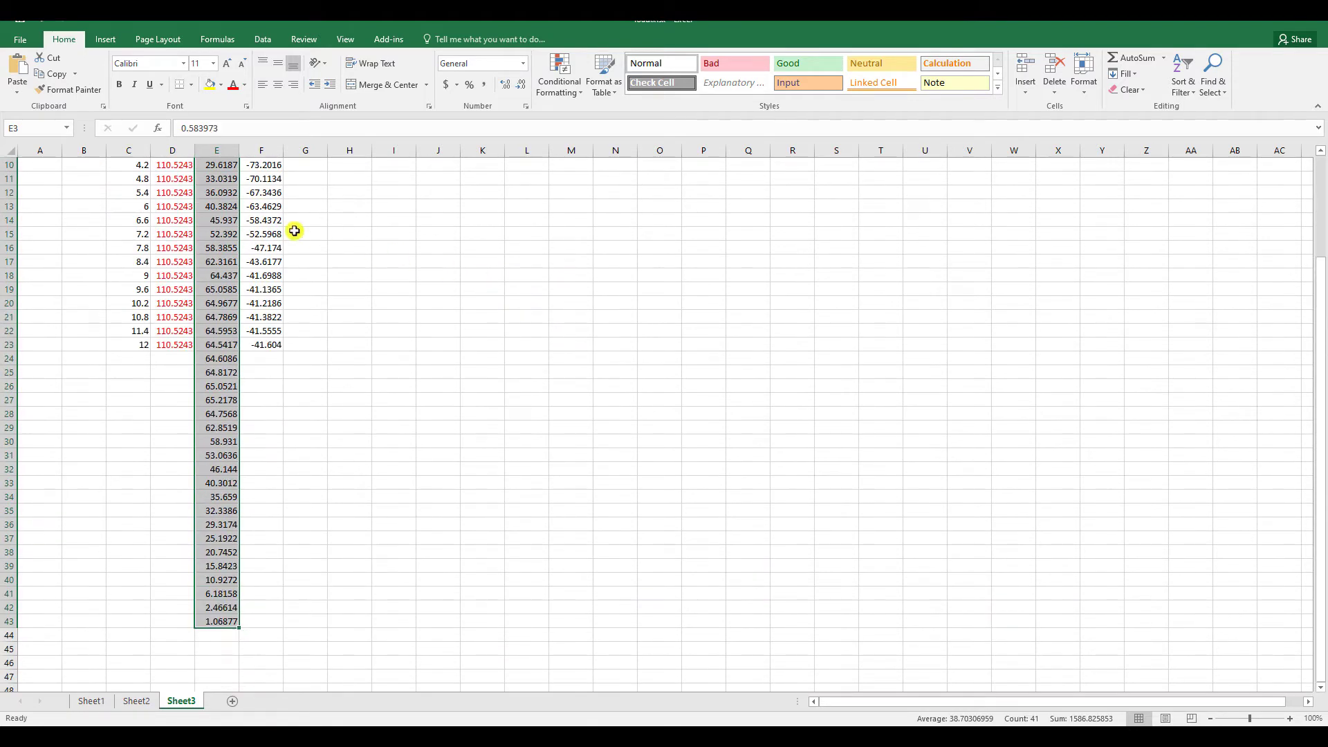
drag(137, 192, 132, 469)
key(Delete)
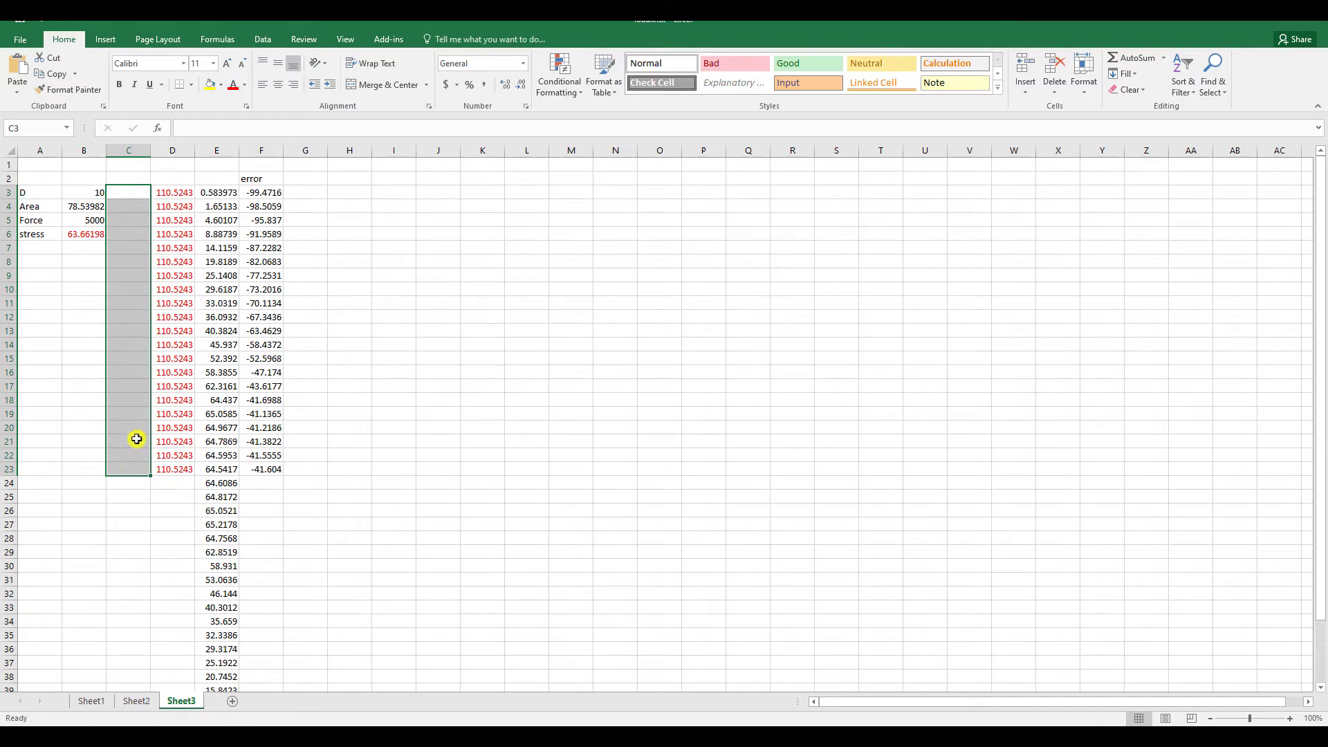
- Link cell D3 to the calculated stress with the absolute reference =$B$6
click(172, 195)
text(=)
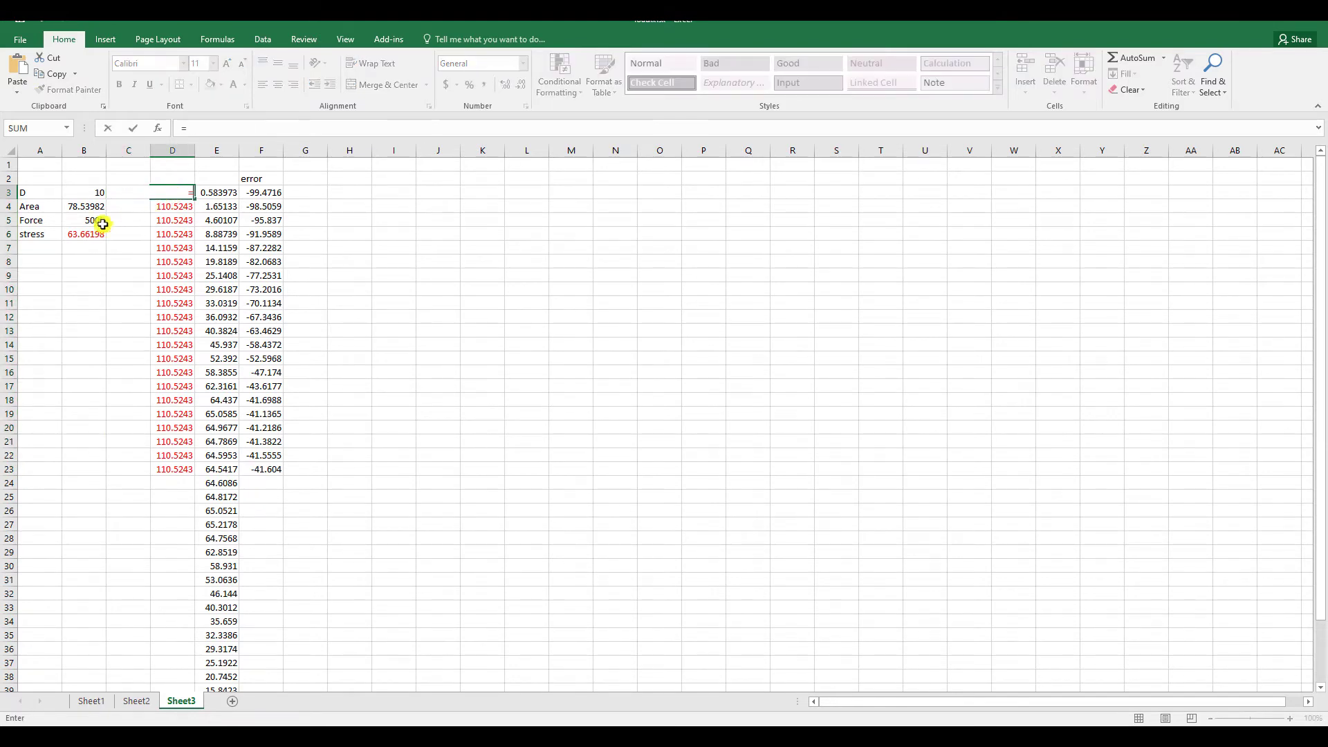
click(87, 234)
key(Return)
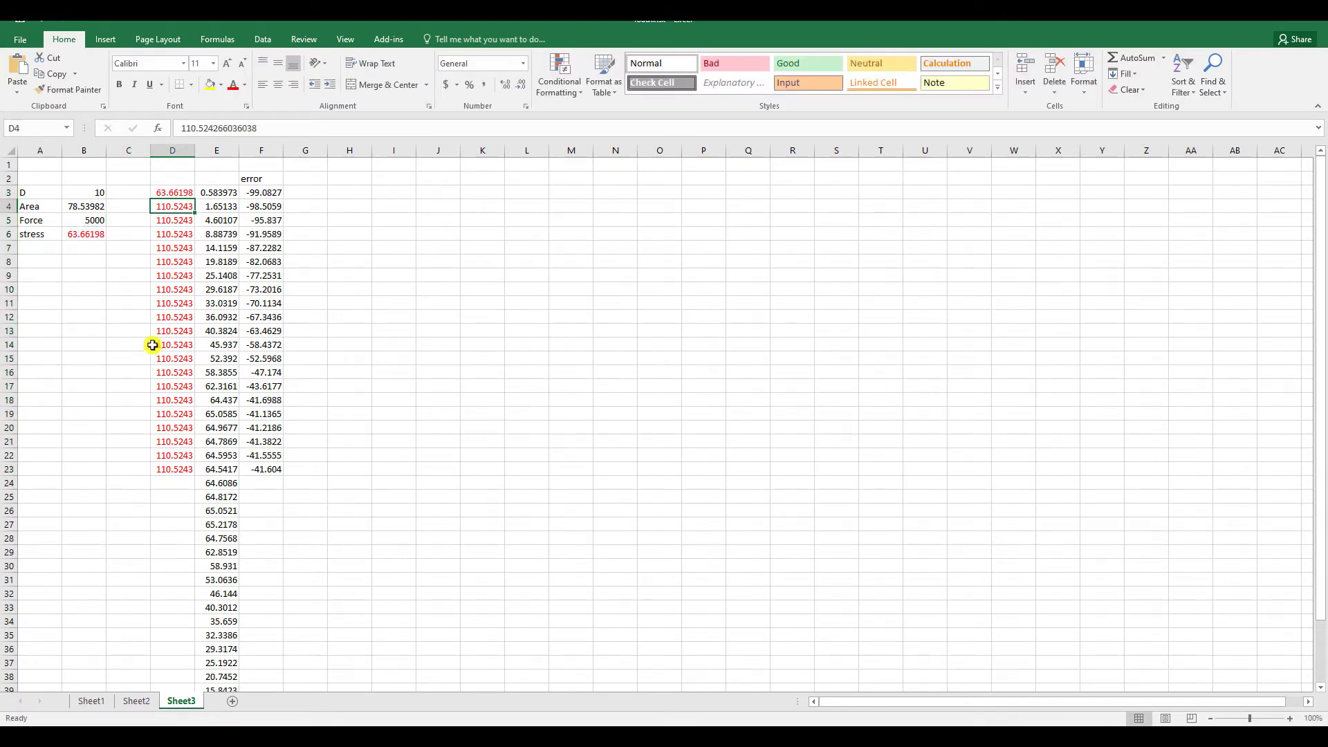
click(172, 191)
key(F2)
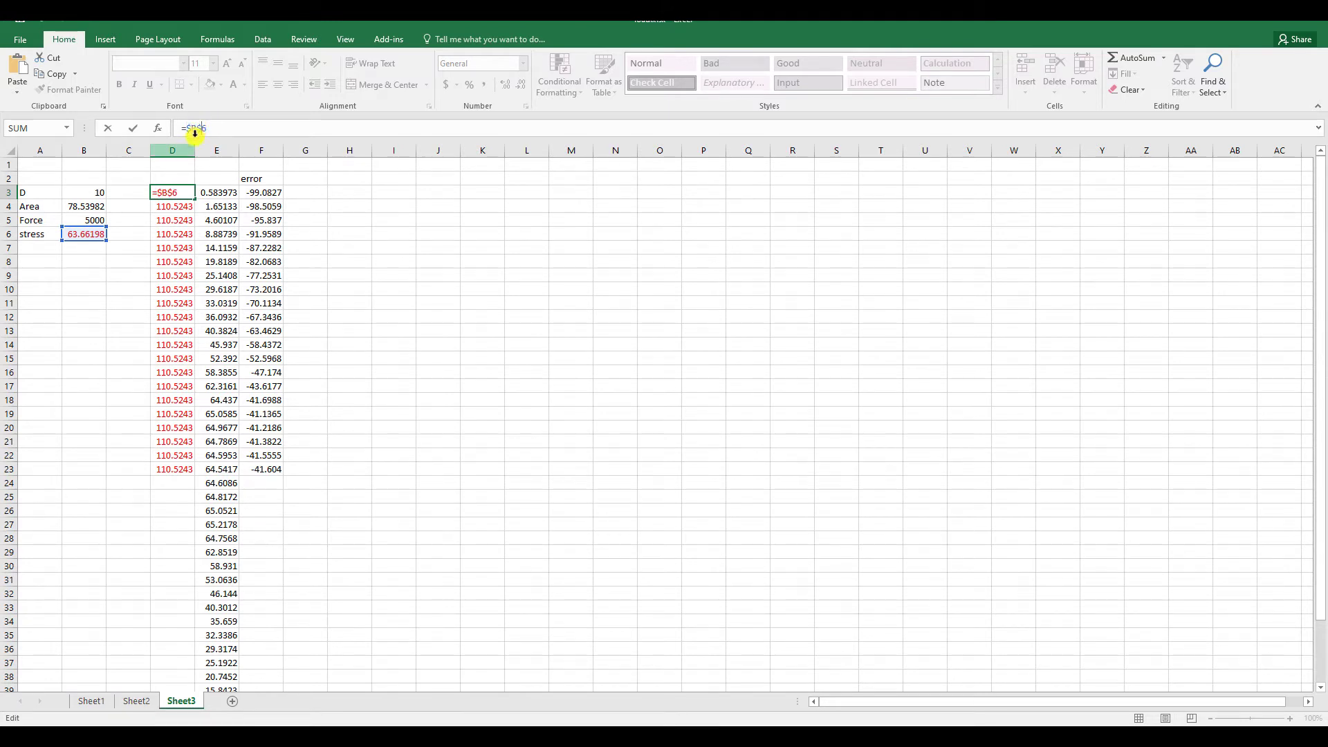
key(Return)
- Fill the D3 formula down to row 43 so it spans all the pasted stress values
click(175, 191)
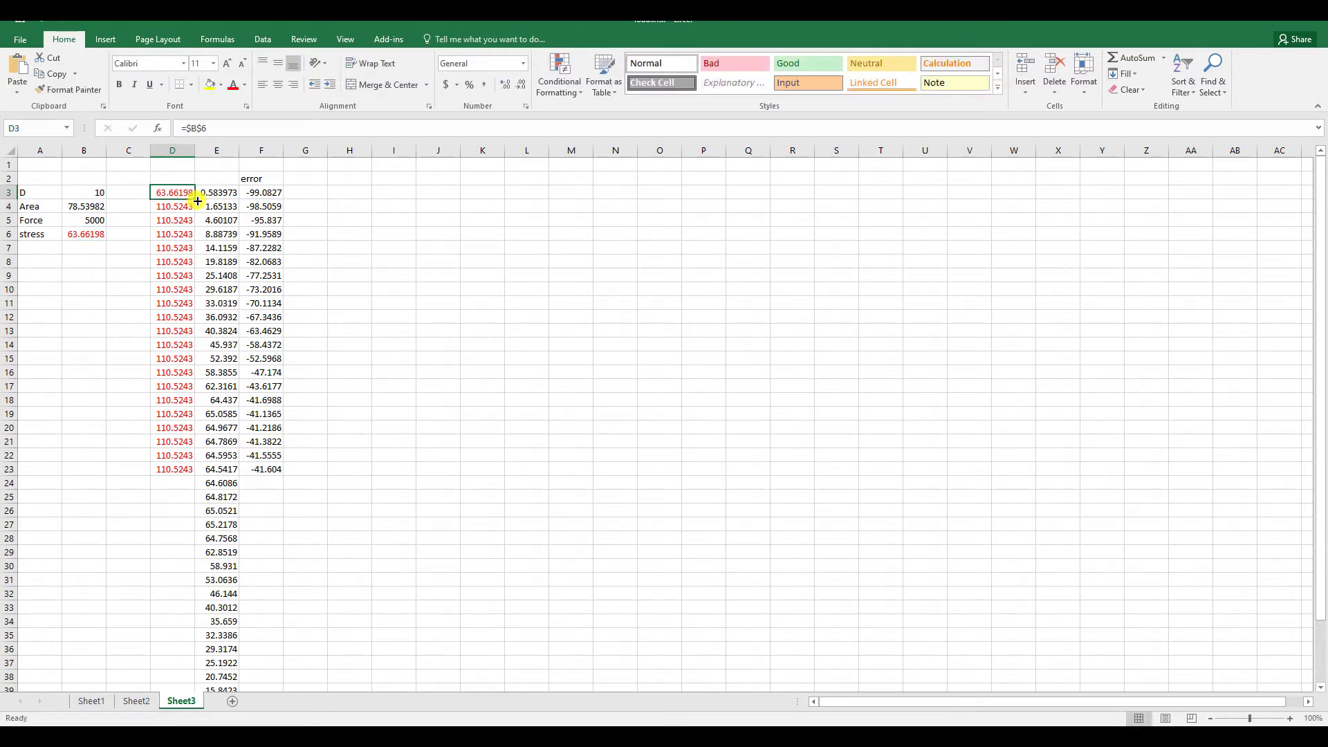
drag(197, 201, 219, 637)
scroll(316, 503, up, 1)
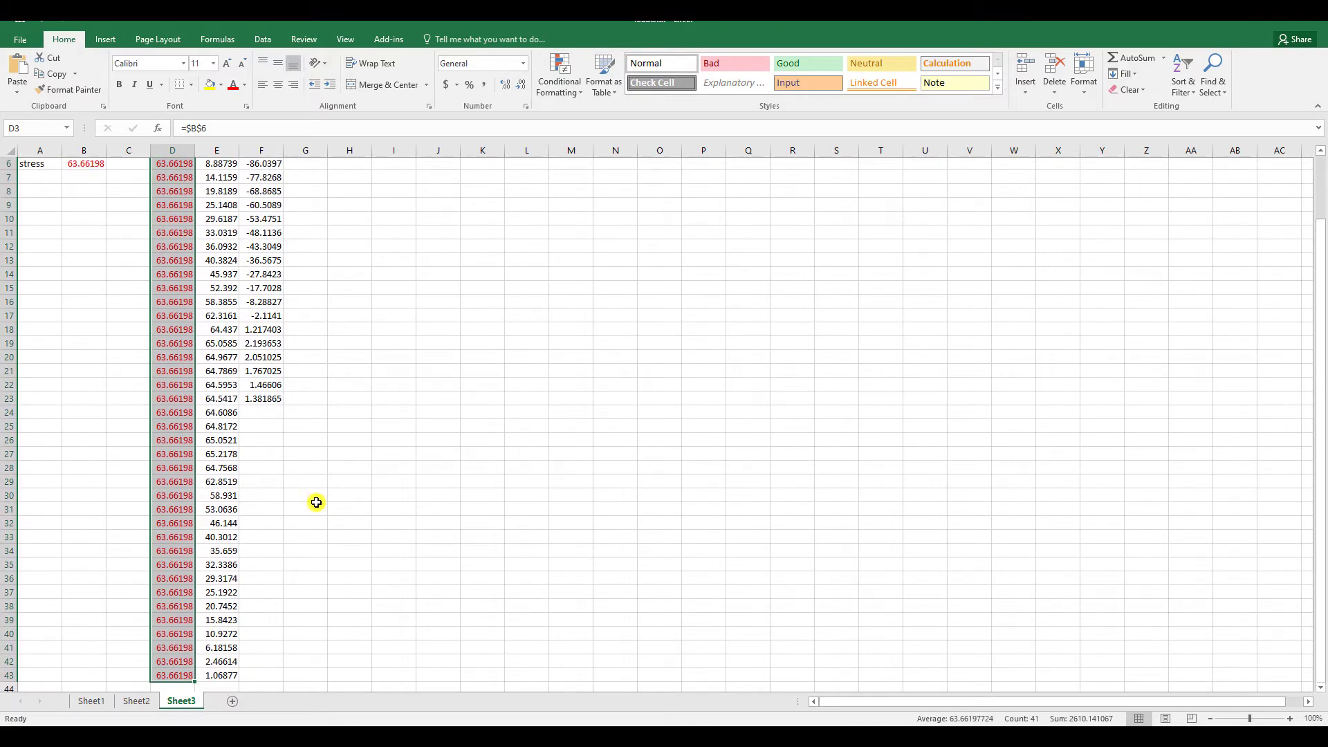
scroll(316, 503, up, 2)
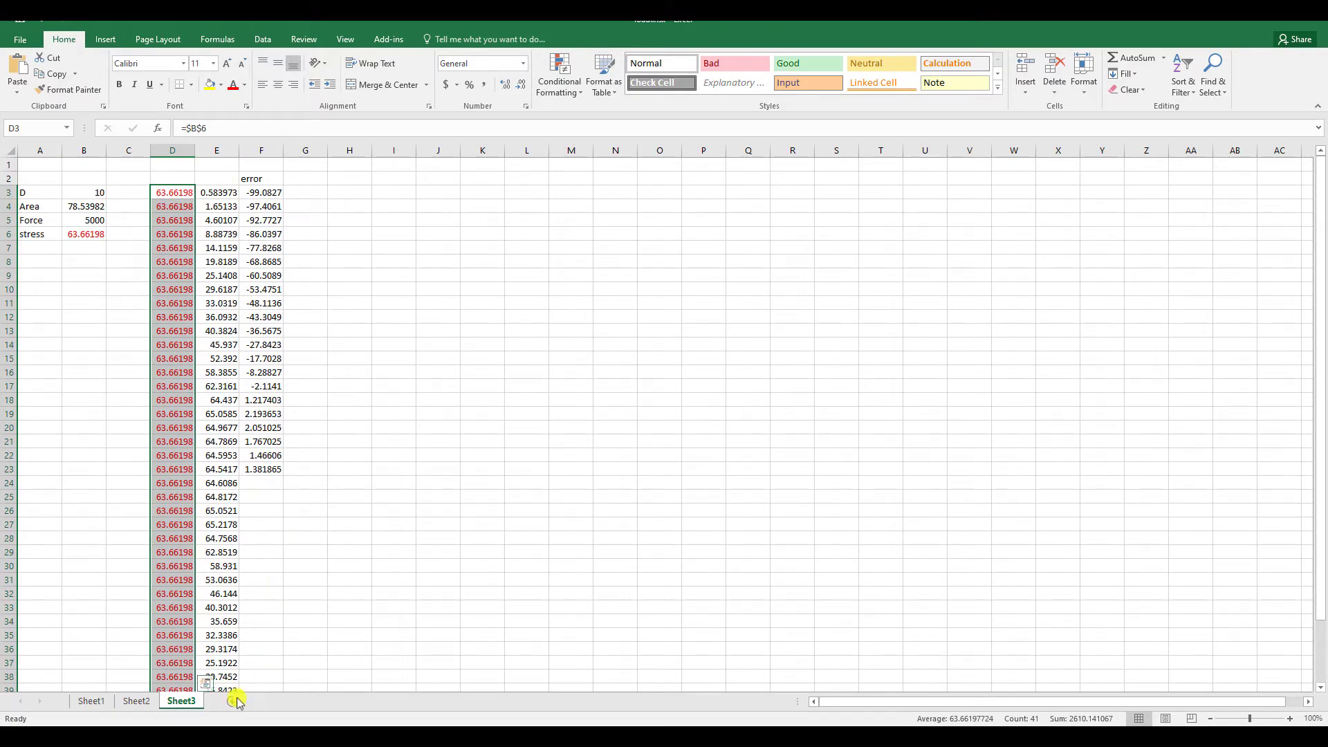
- Switch to Abaqus/CAE and copy the whole X true-distance column of XYData-1
mouse_move(249, 720)
click(287, 650)
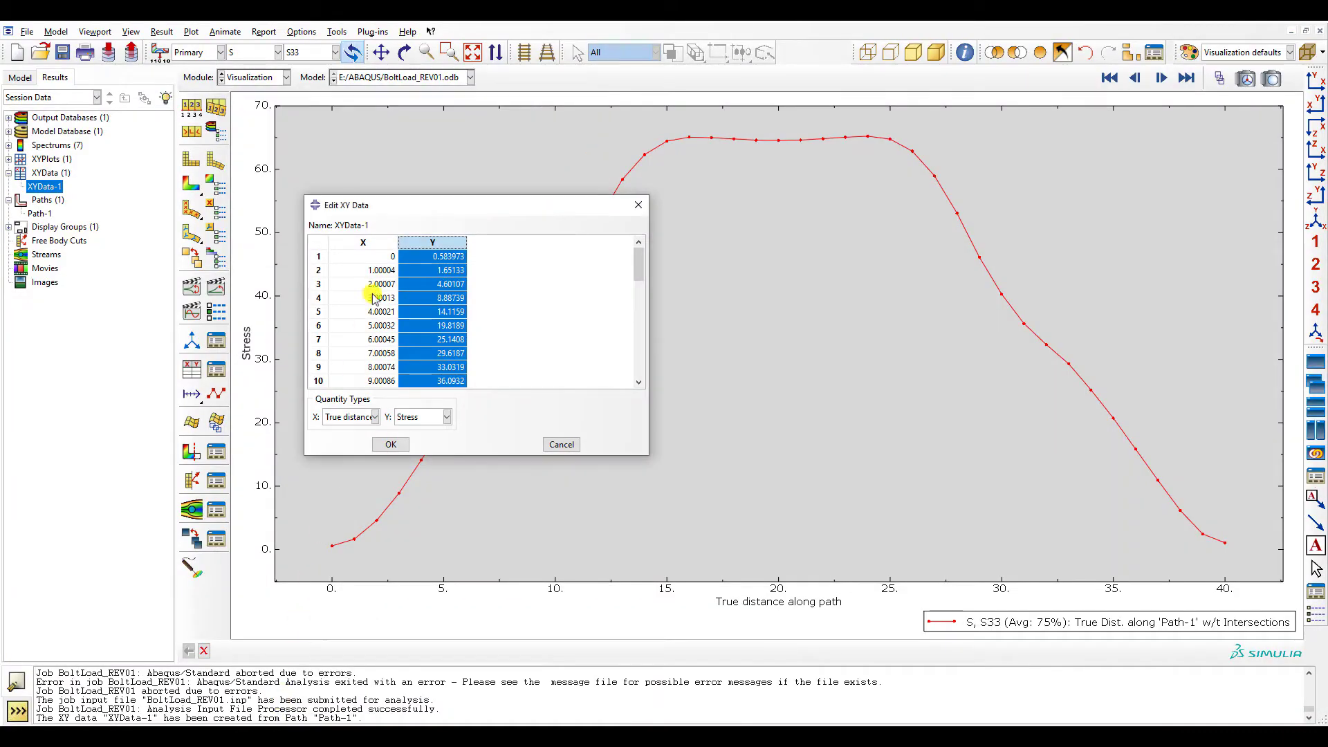
click(385, 242)
click(253, 735)
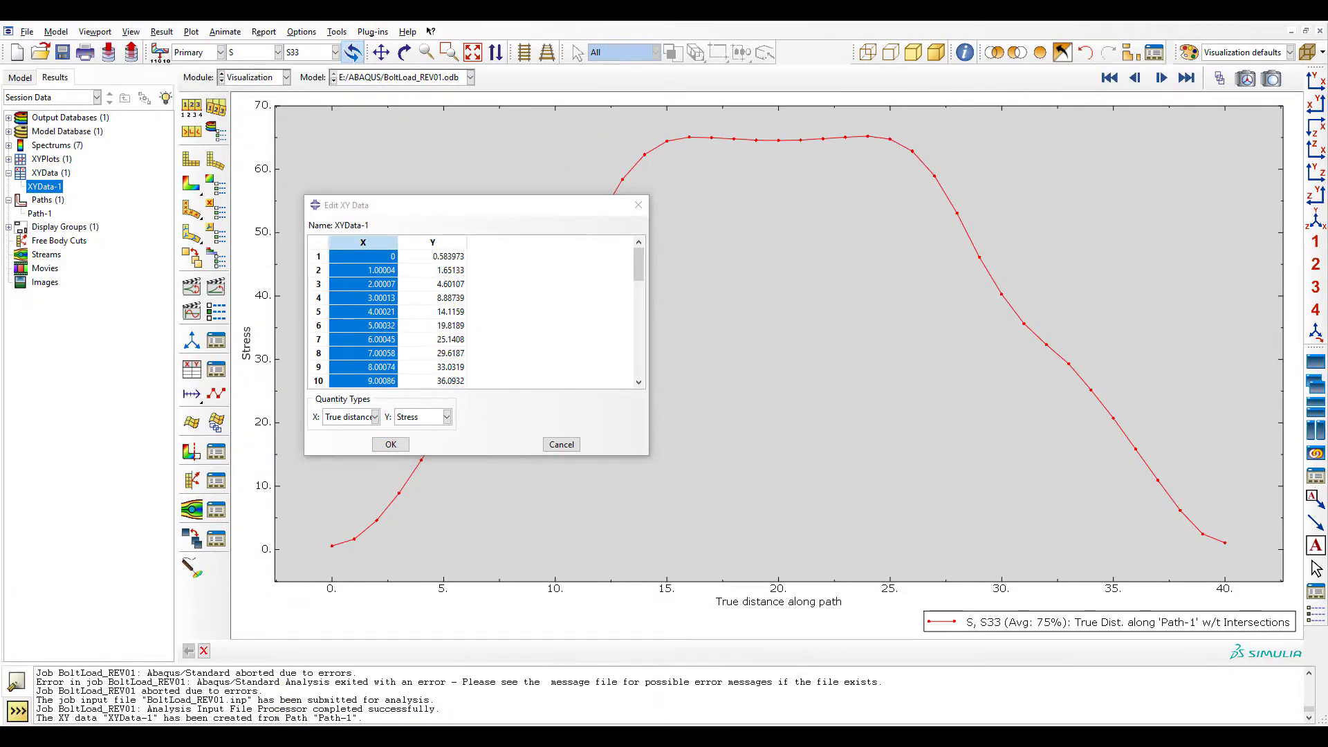
- Switch to Excel, paste the distances into column C from C3, and clear the error column from F2 to F23
click(309, 695)
click(133, 191)
key(ctrl+v)
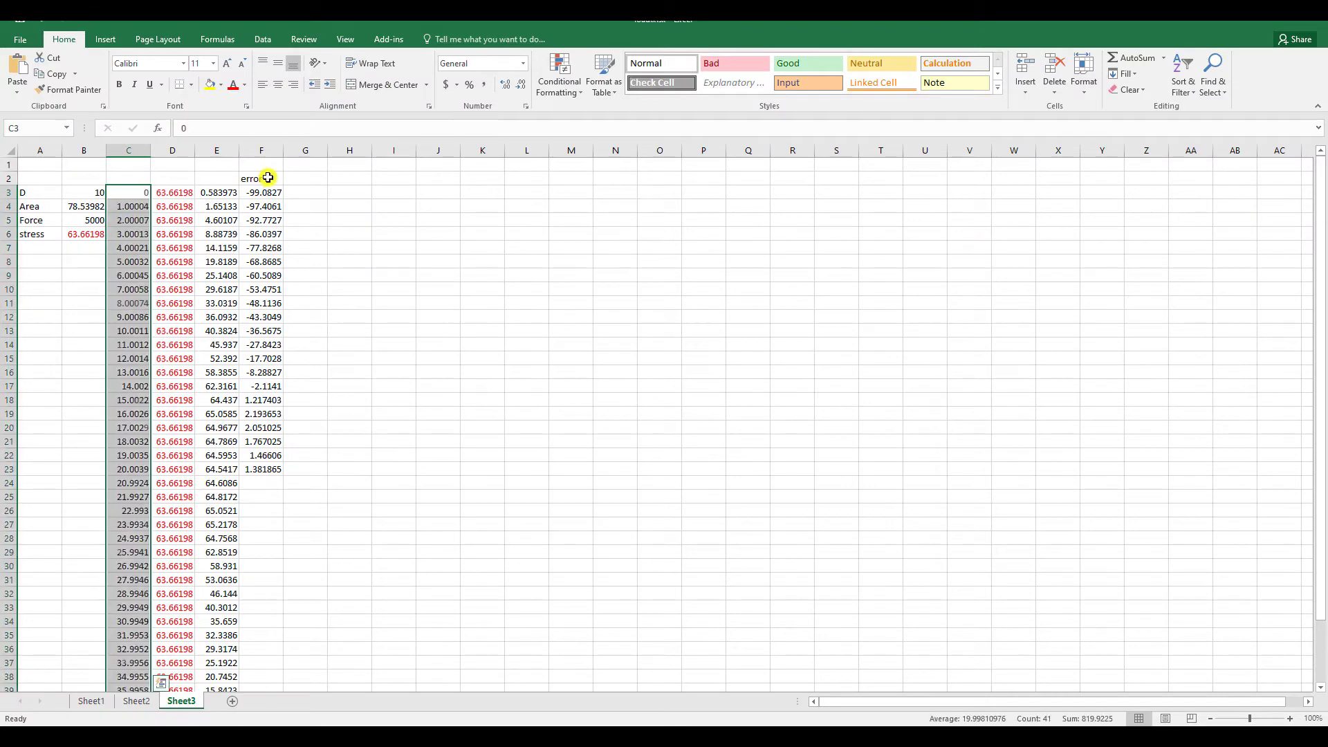
drag(268, 177, 276, 465)
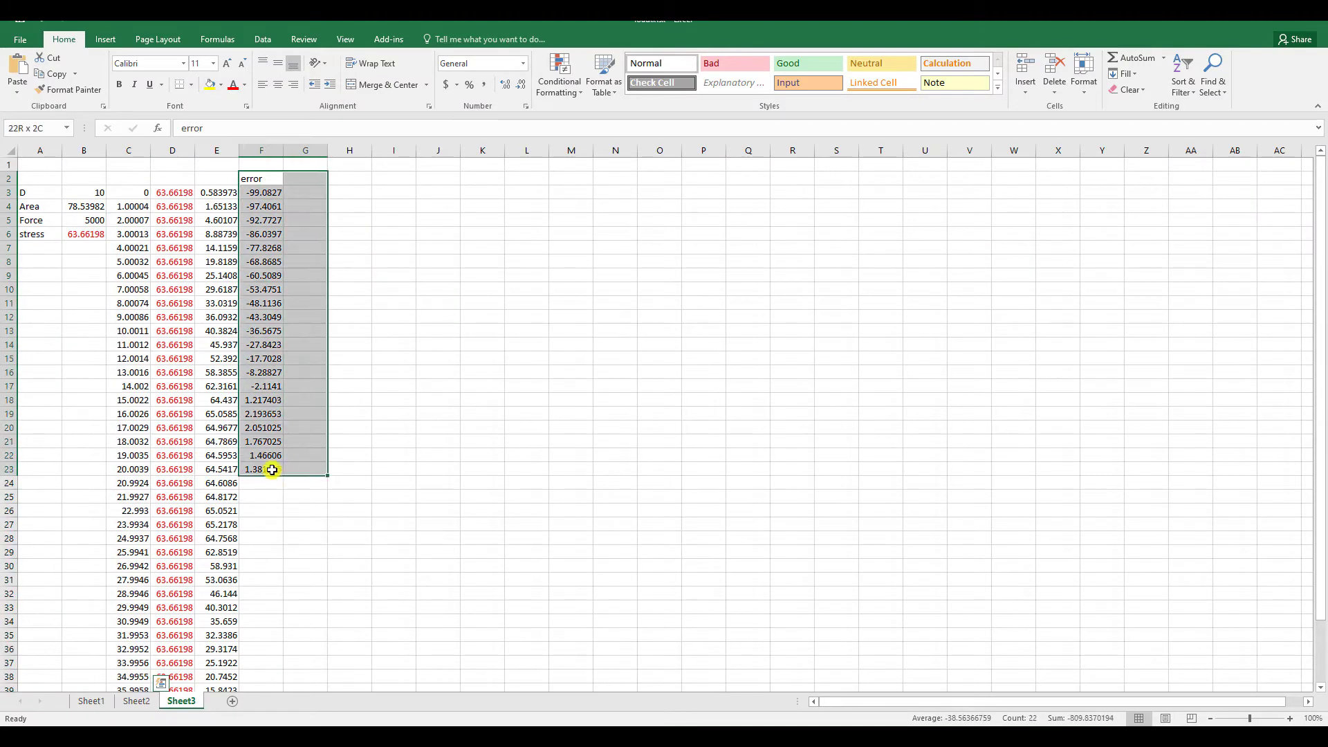
key(Delete)
- Insert a scatter chart with smooth lines and markers from the data in C3:E43
click(134, 193)
scroll(172, 297, down, 7)
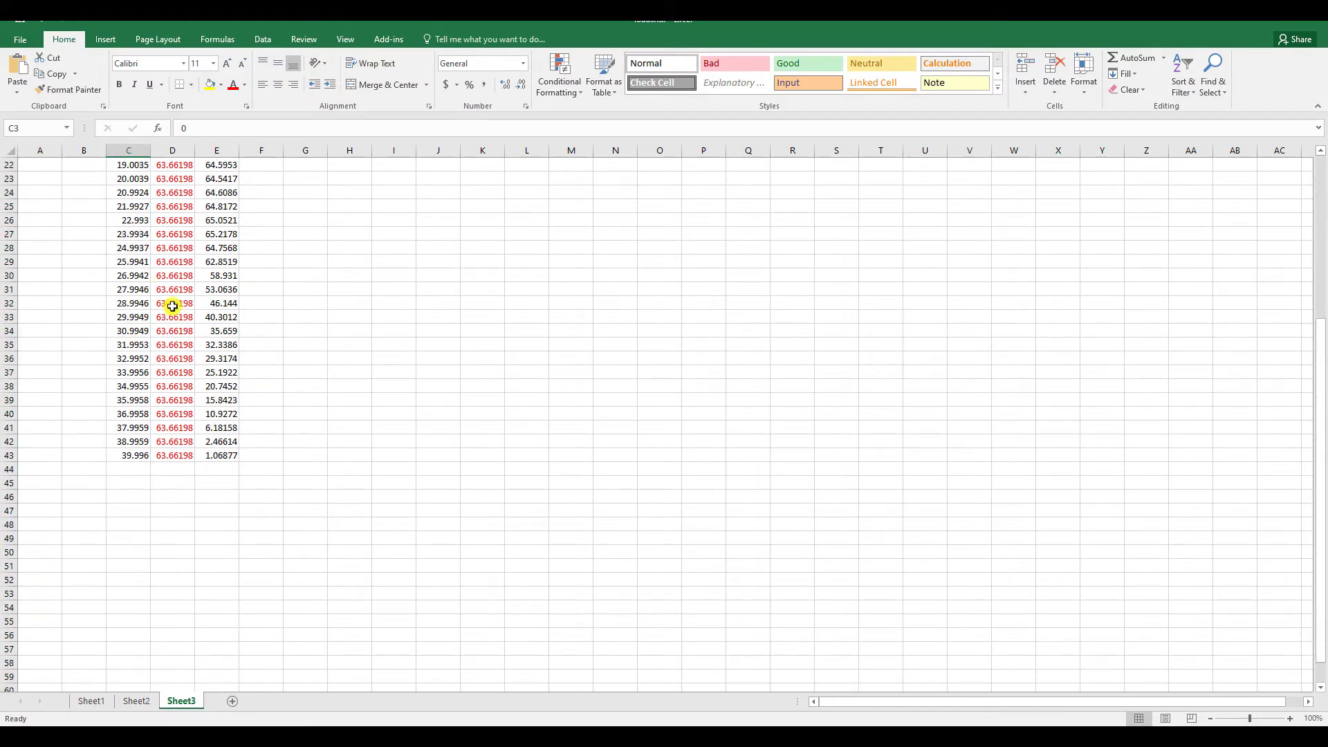
shift+click(222, 454)
click(103, 38)
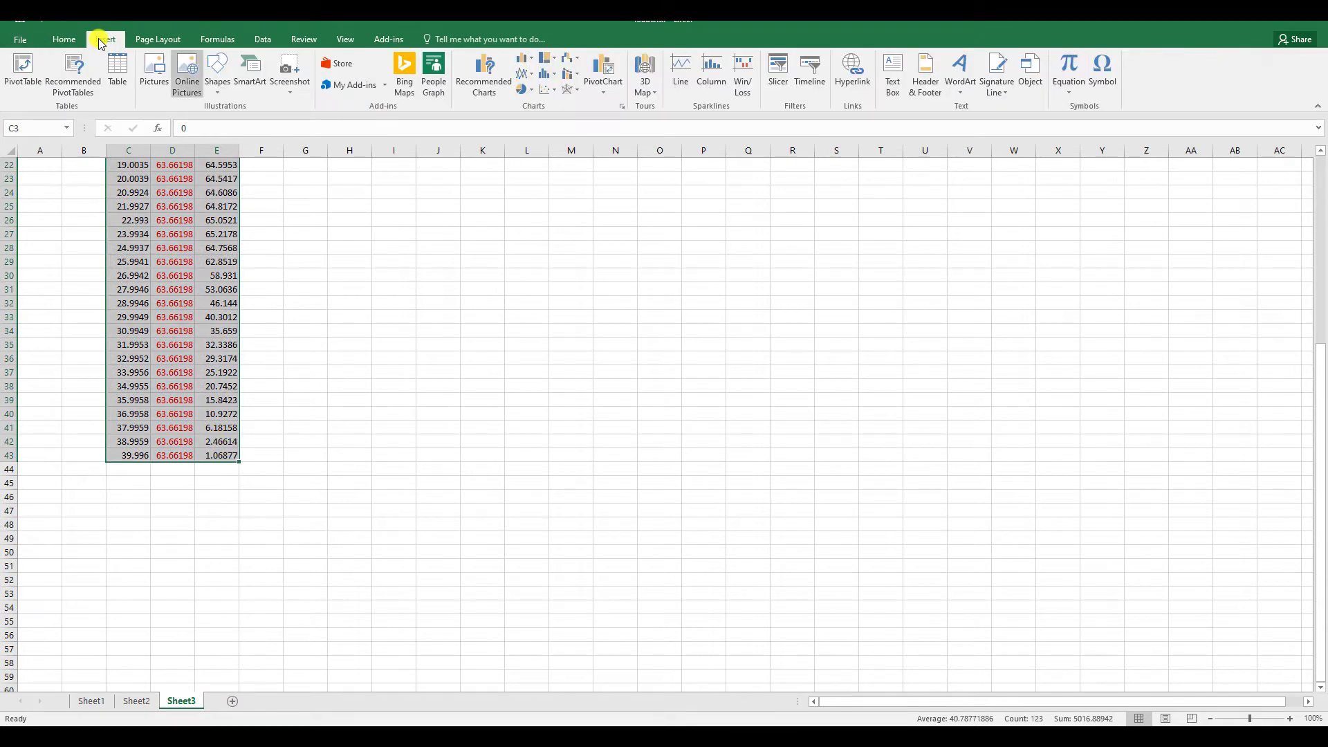
click(547, 89)
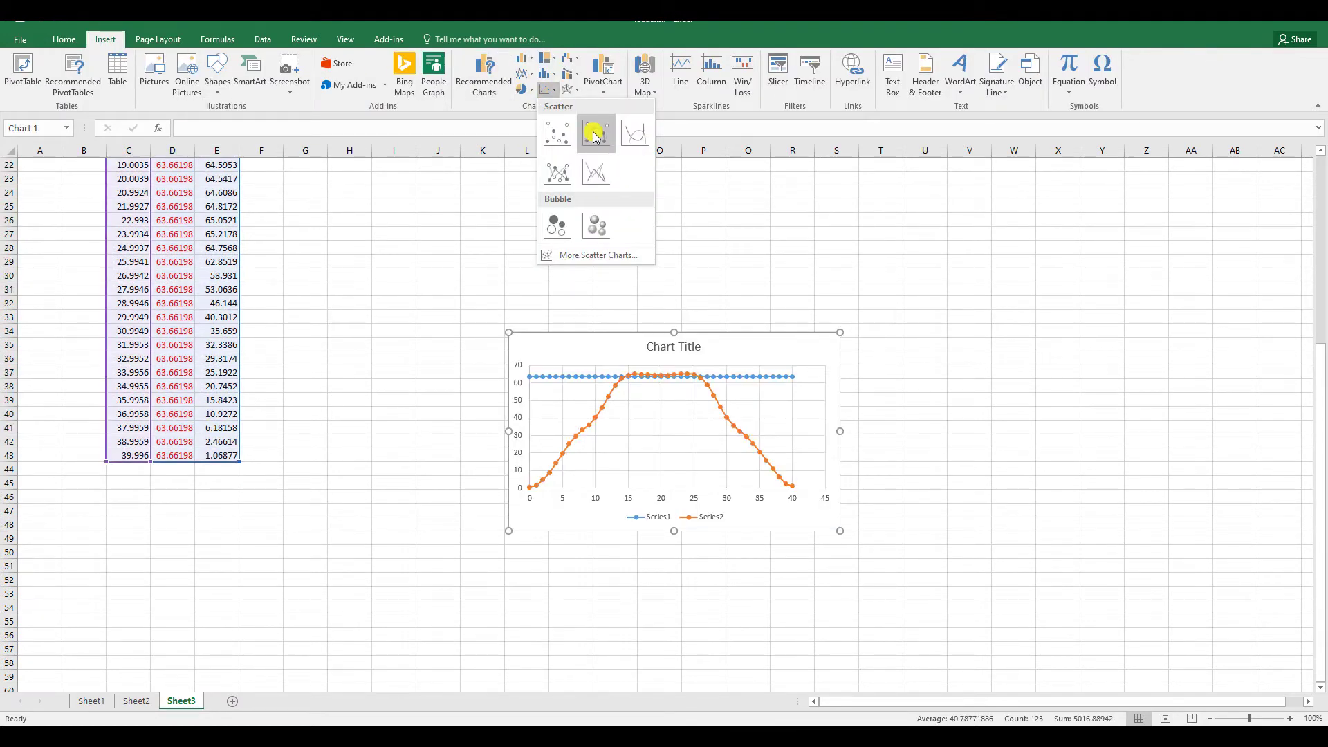
click(595, 136)
- Move the chart beside the upper rows of the data table, with its upper edge at row 3
scroll(569, 338, up, 4)
drag(549, 518, 341, 196)
scroll(340, 208, up, 3)
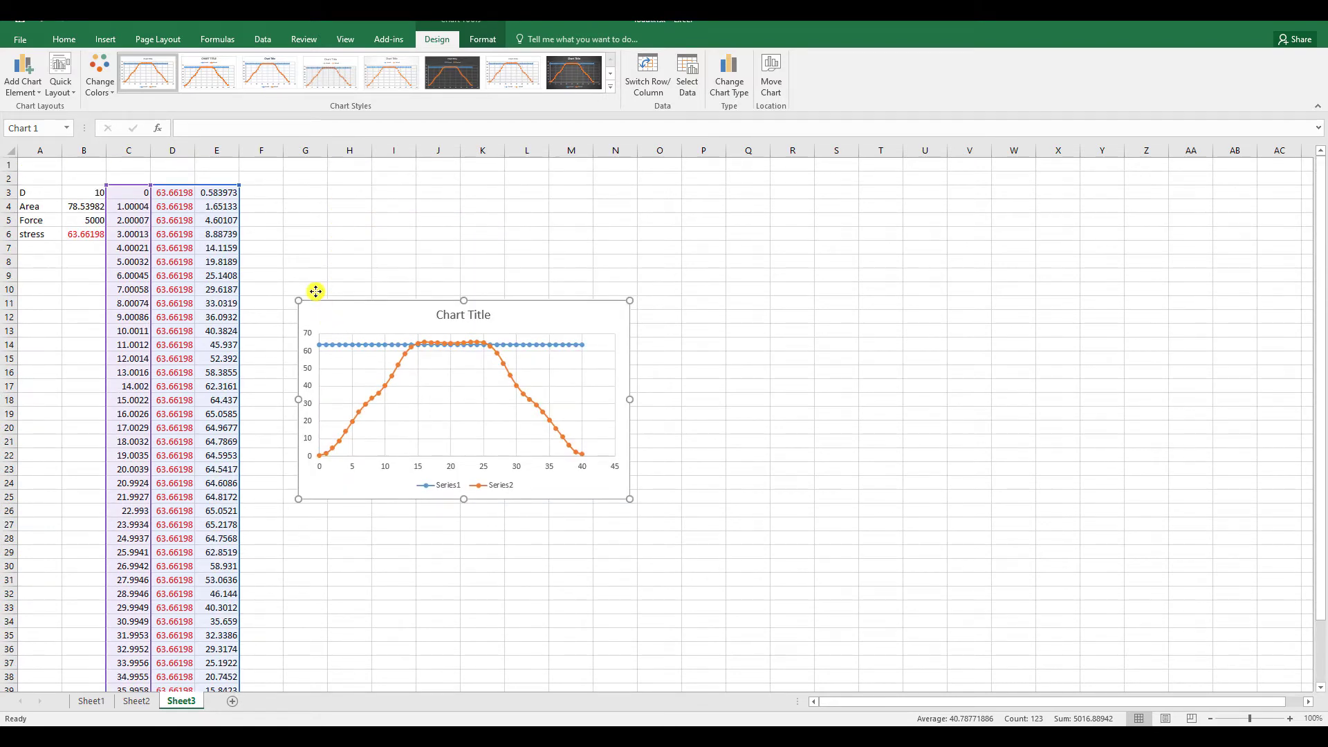
drag(315, 291, 319, 211)
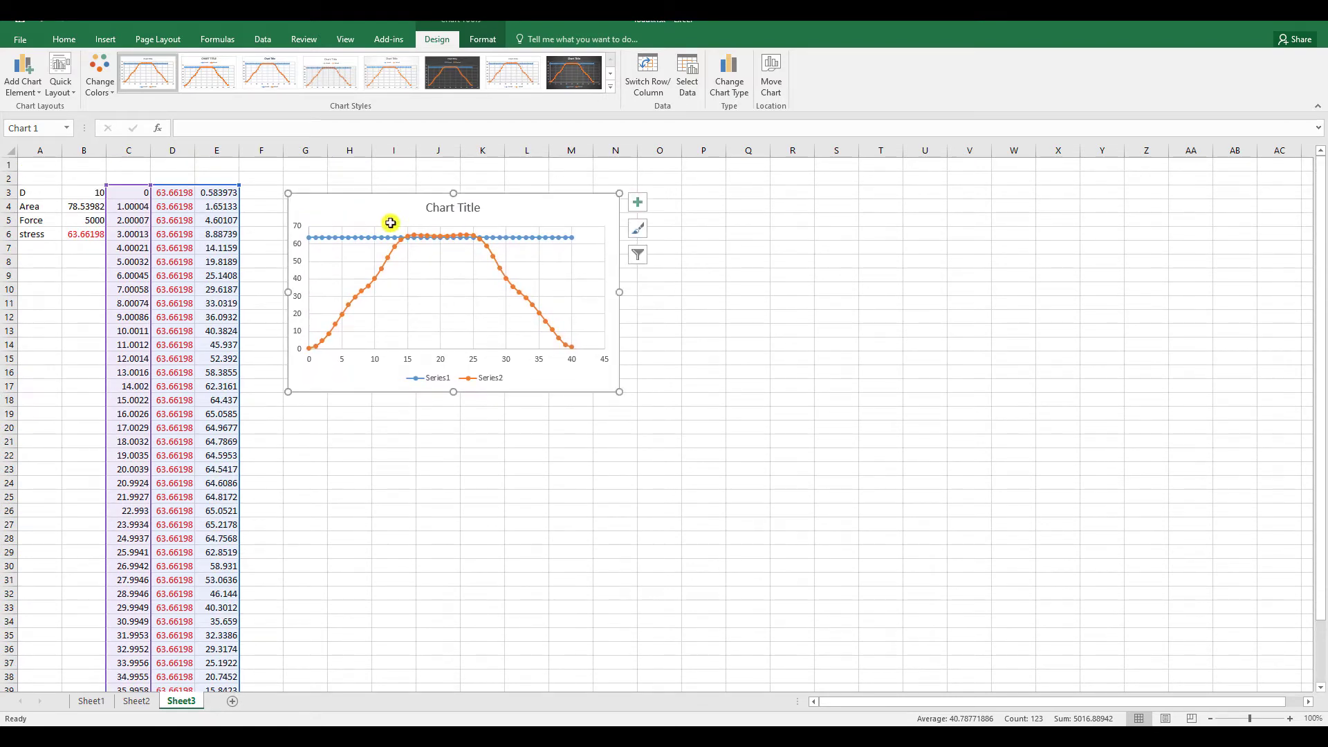
click(540, 239)
drag(83, 195, 82, 236)
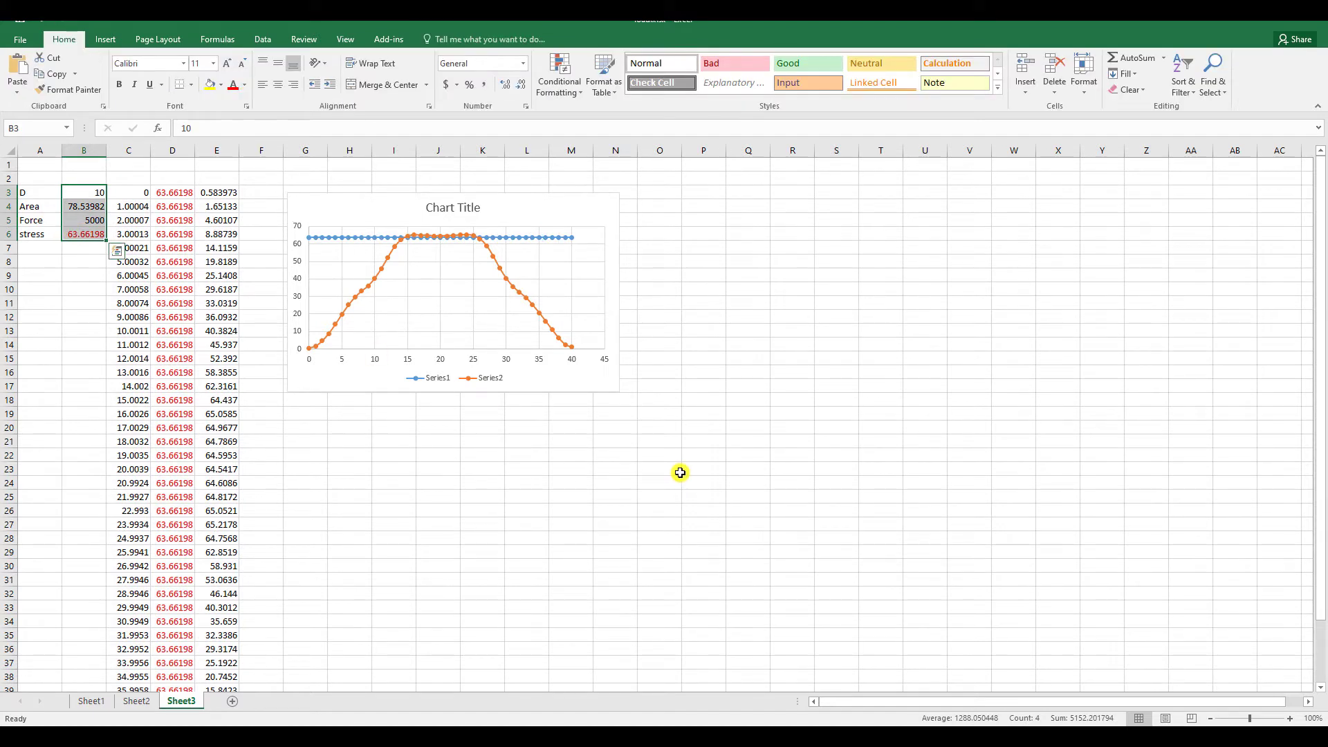
click(680, 472)
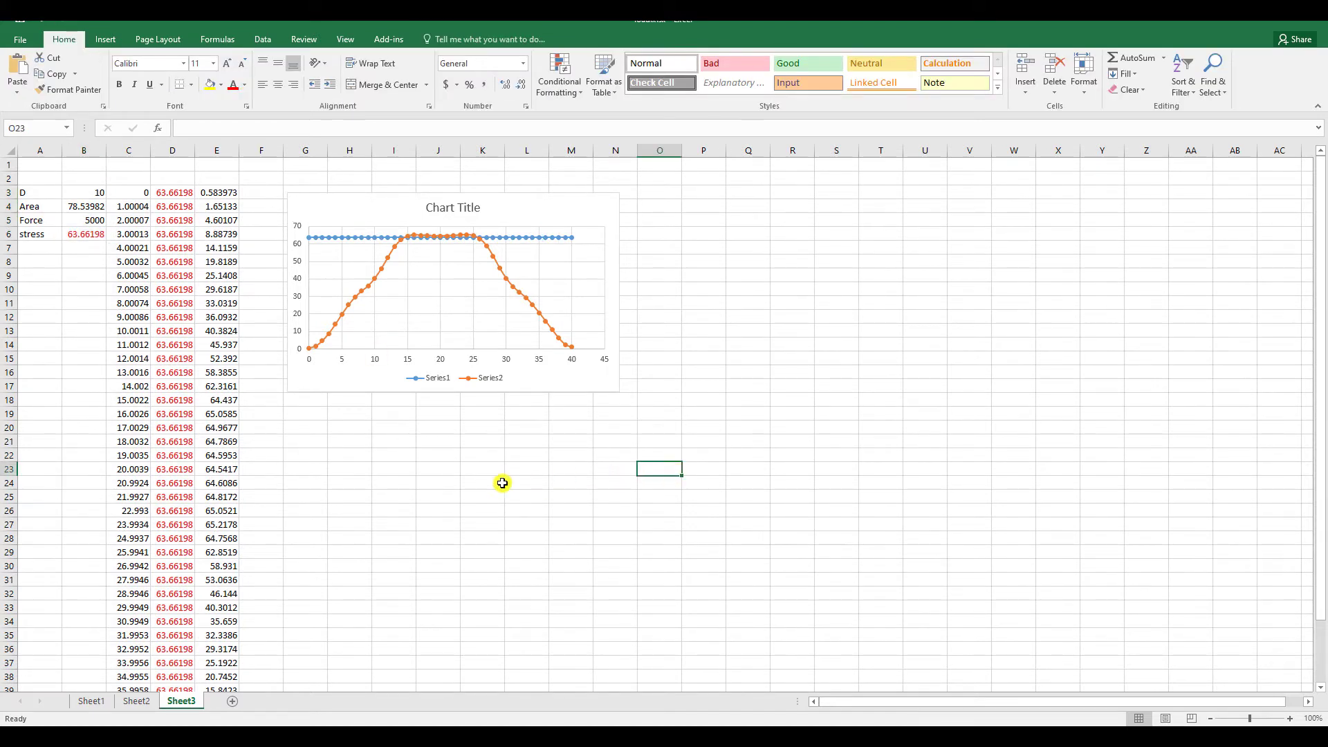
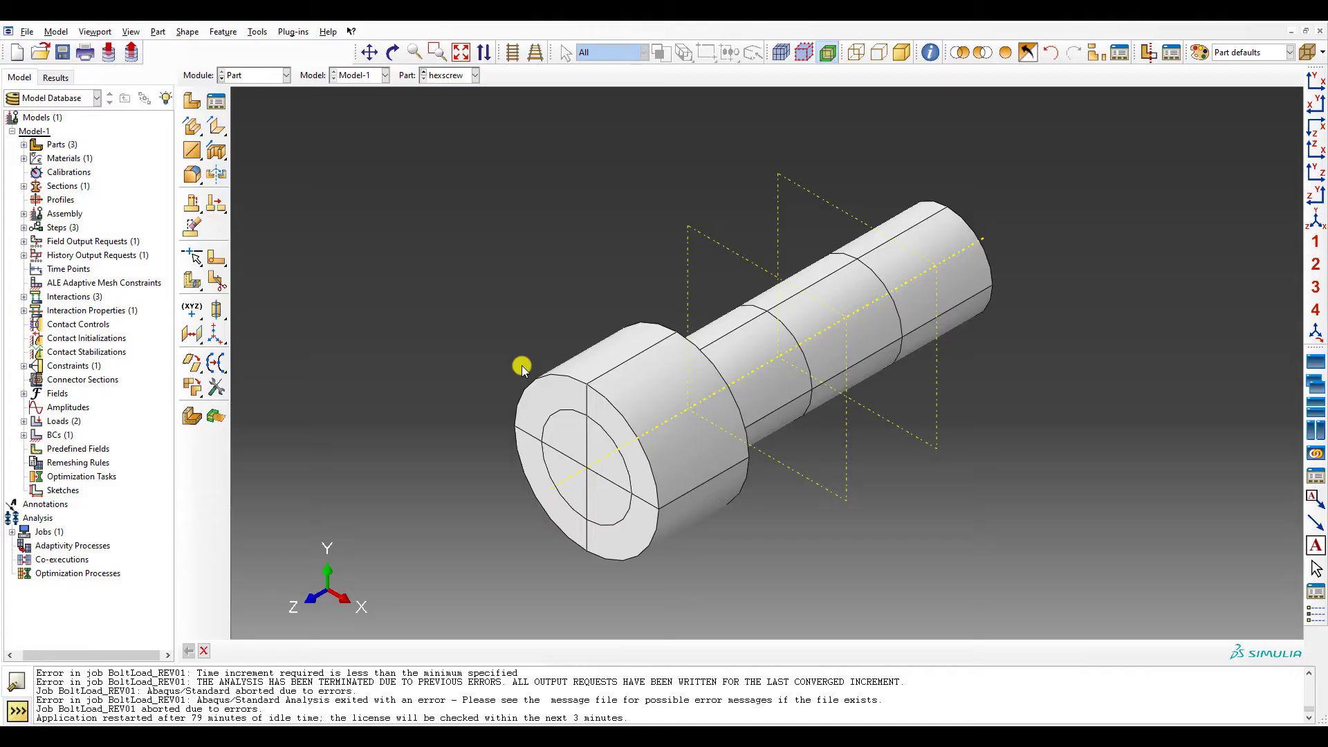
- Switch to the Abaqus/CAE model database and copy Model-1 to a new model named Model-2
right_click(34, 131)
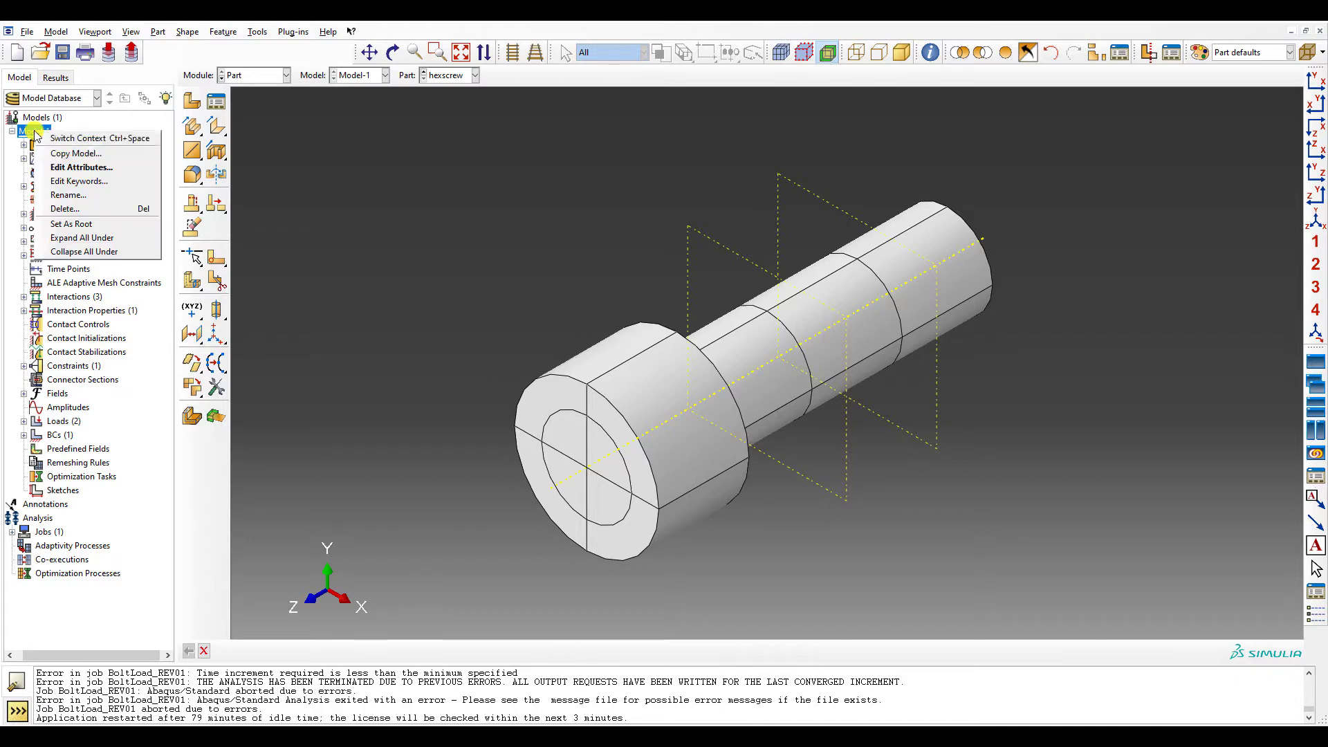
click(78, 154)
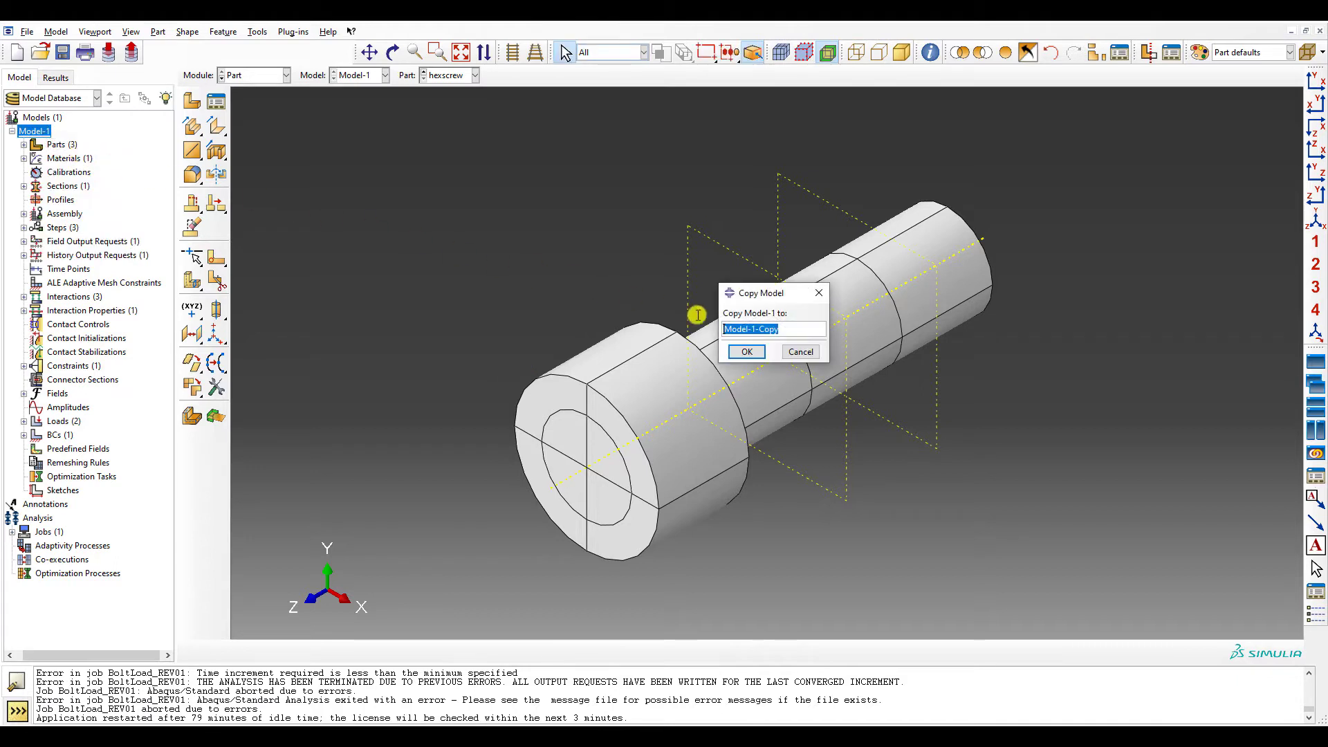
click(753, 329)
drag(754, 329, 847, 341)
text(2)
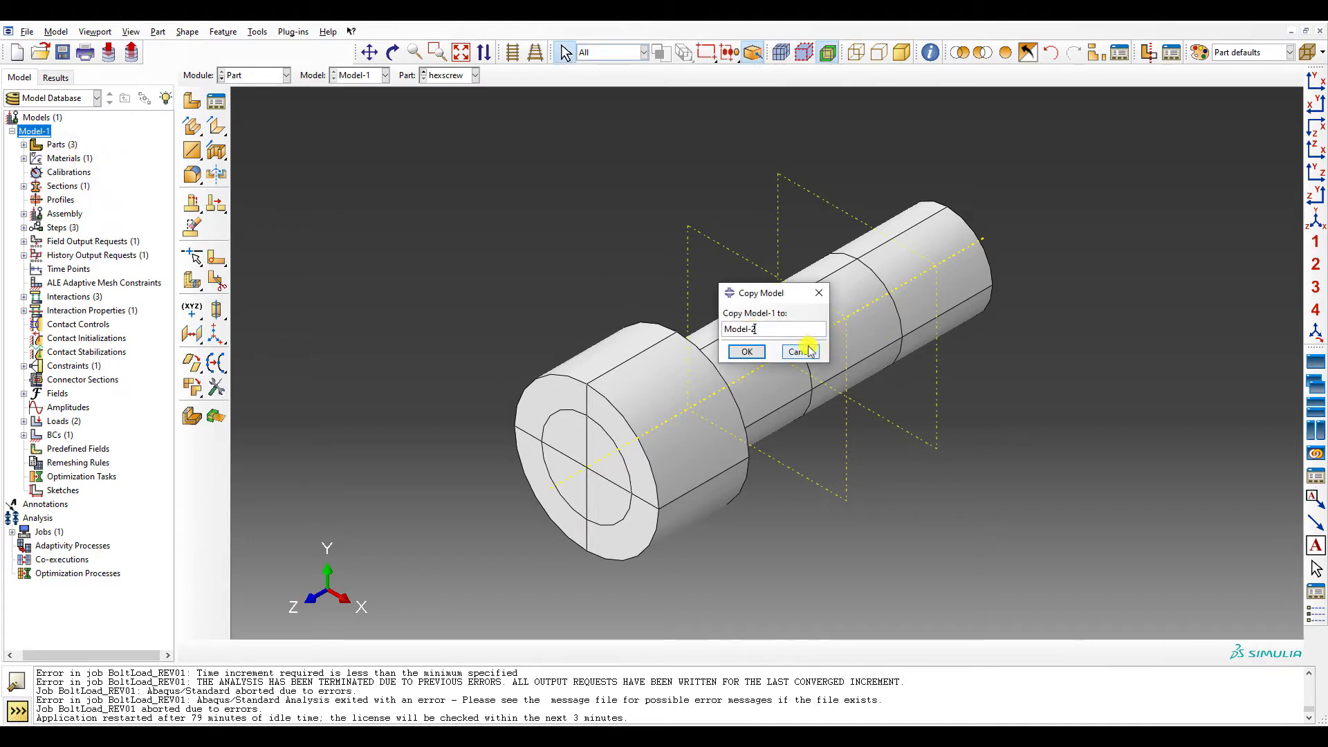
click(746, 352)
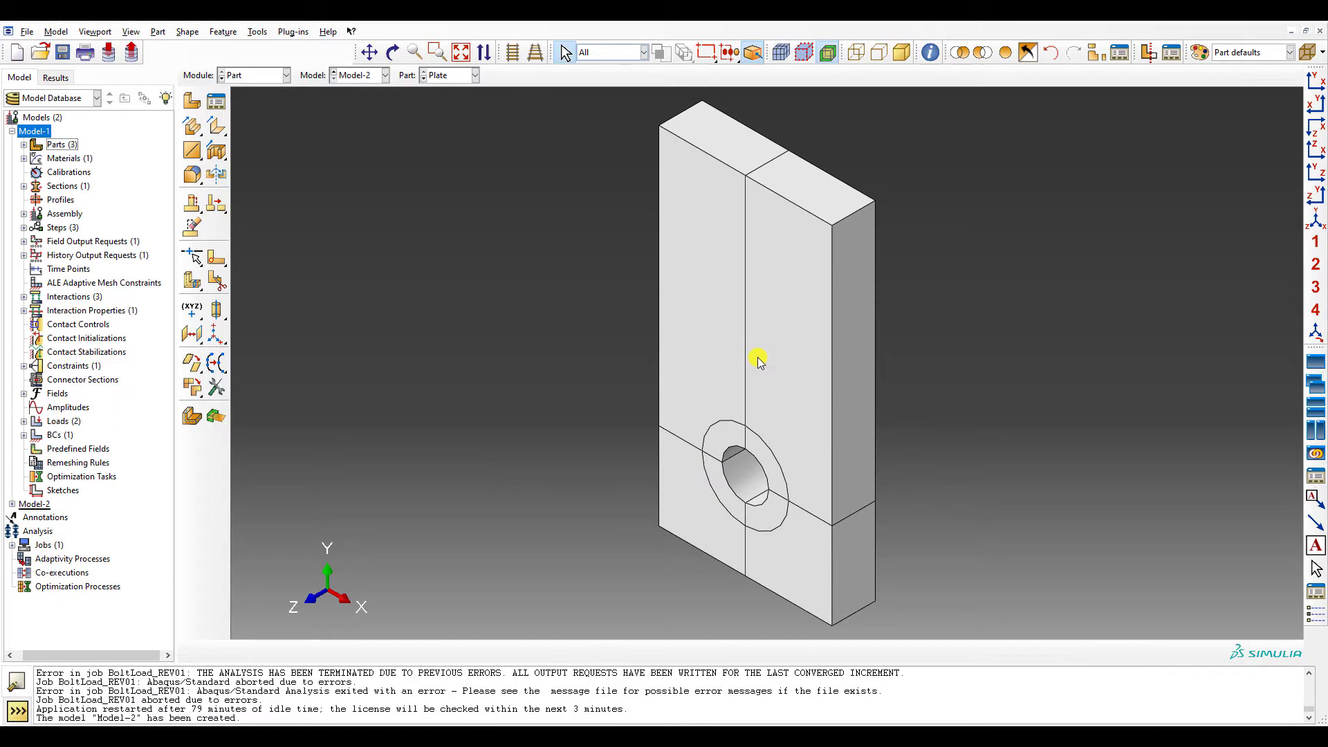
- Import Assem 2.STEP into Model-2's parts as individual parts, using the part names from the file
click(11, 131)
click(21, 144)
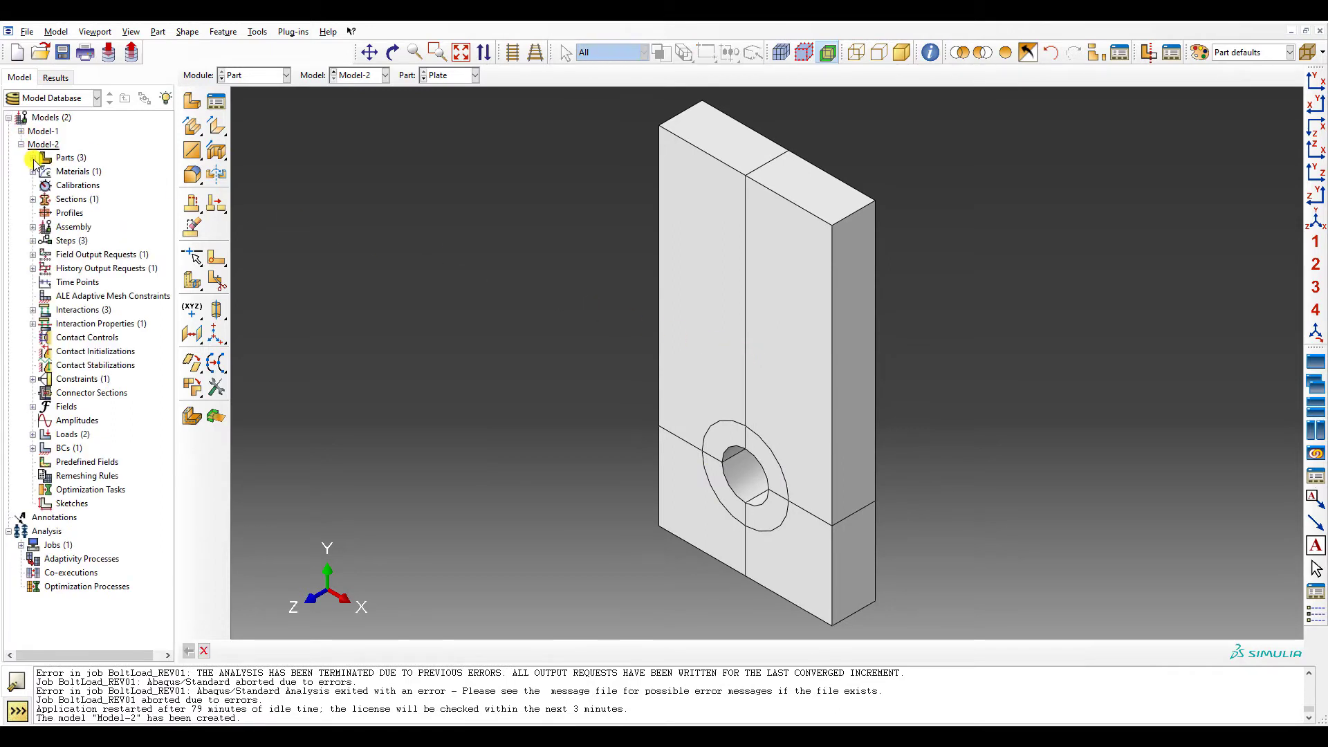
click(32, 158)
right_click(69, 158)
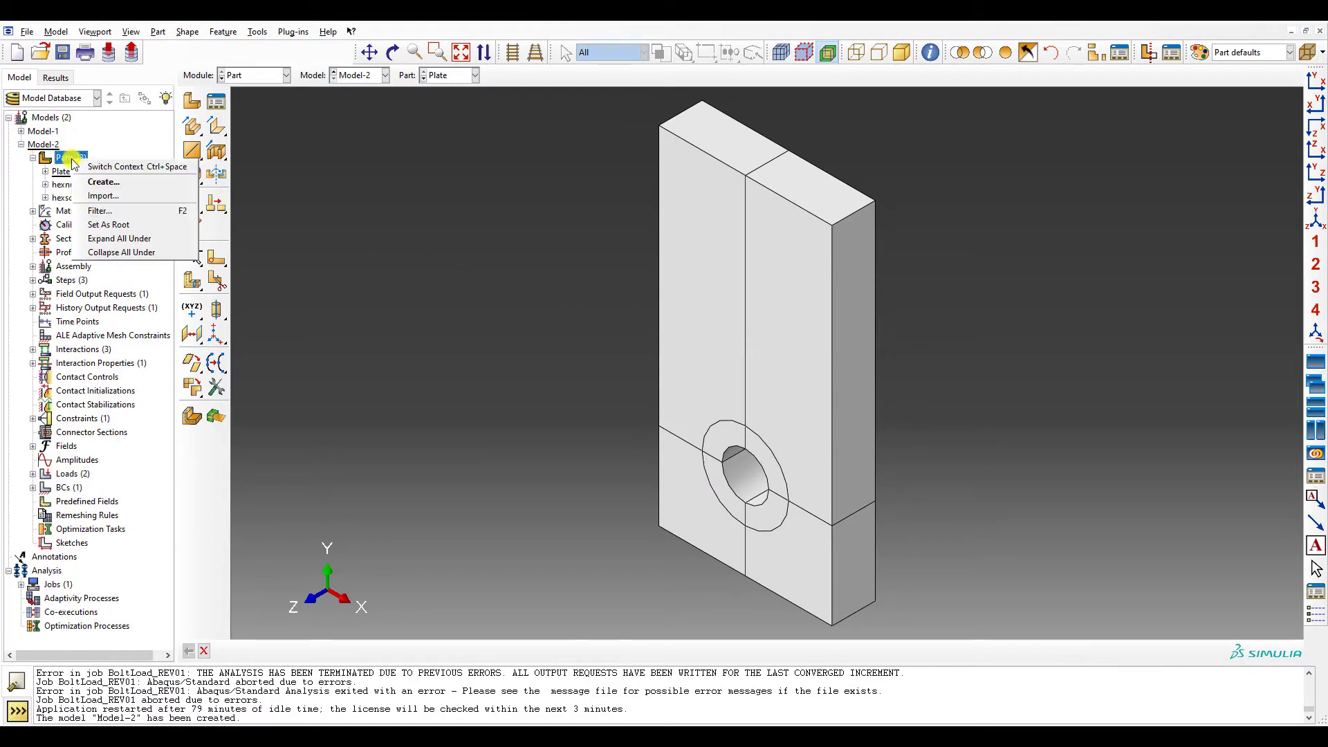
click(112, 196)
click(557, 387)
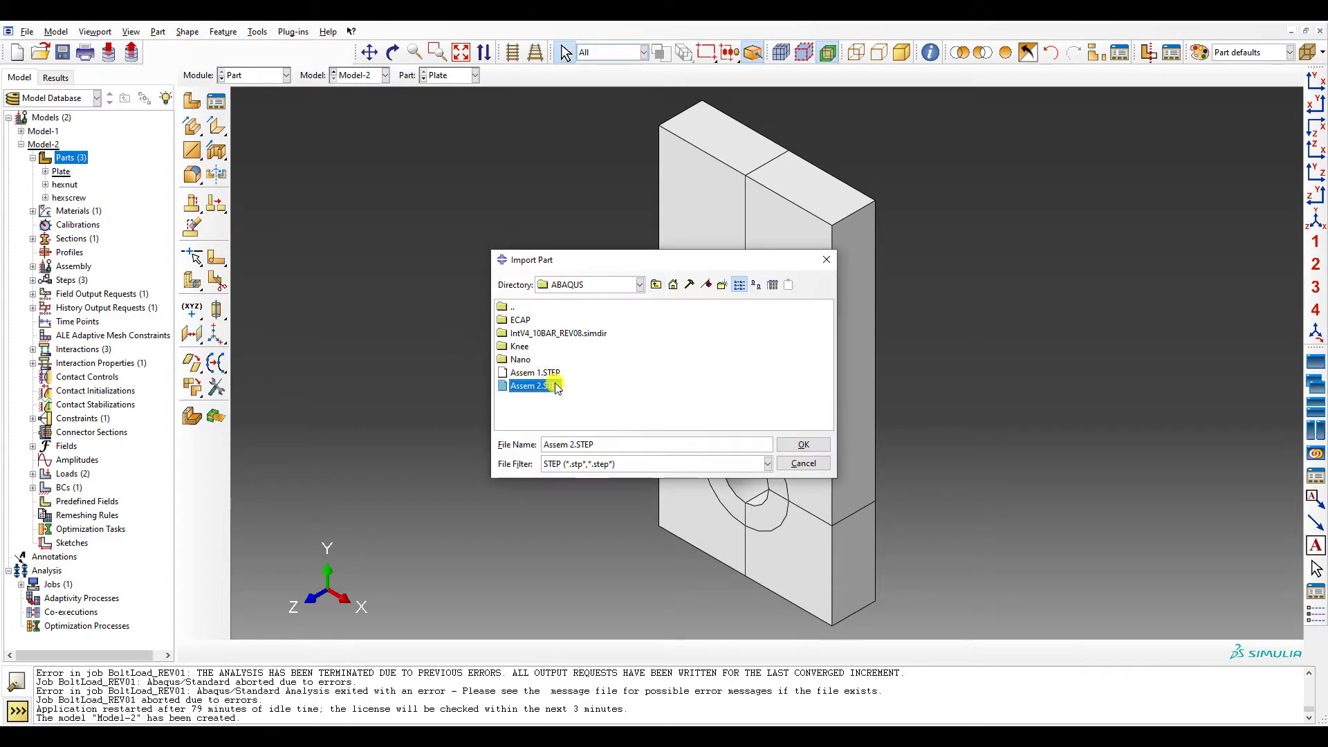
double_click(557, 387)
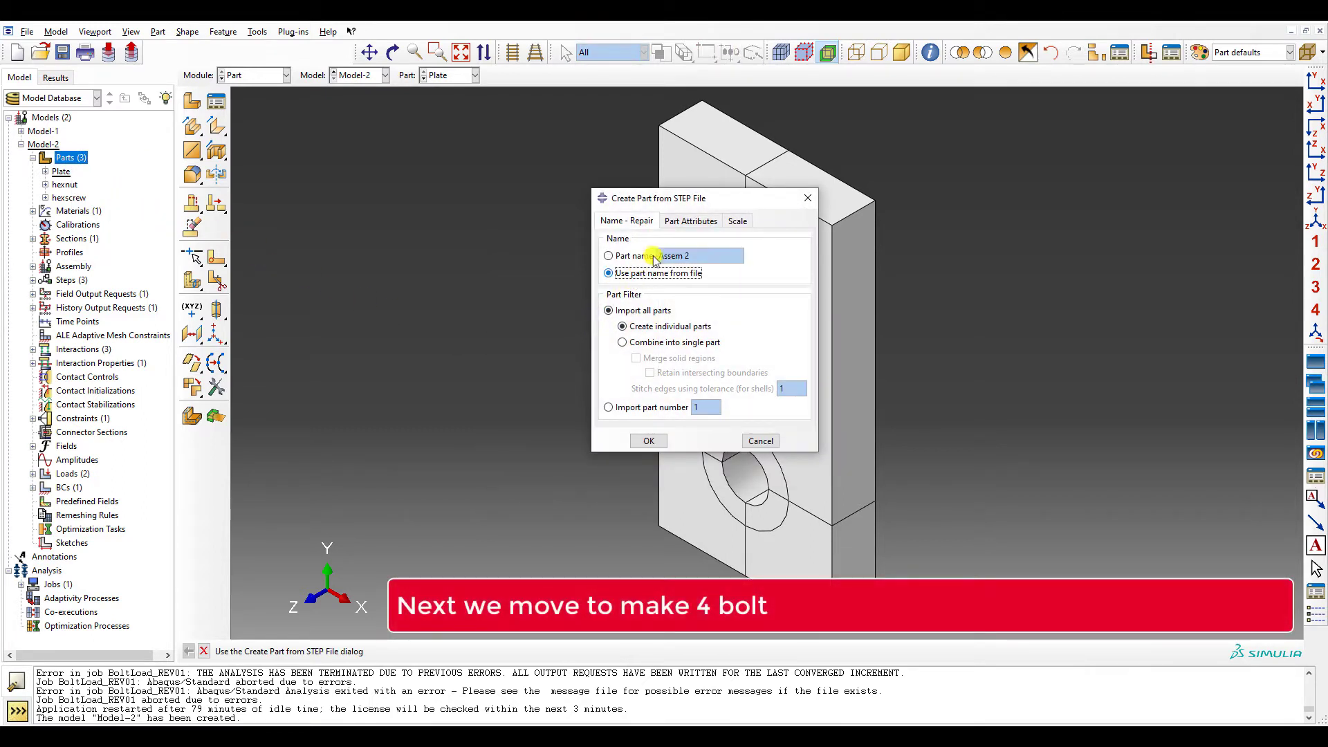
click(650, 440)
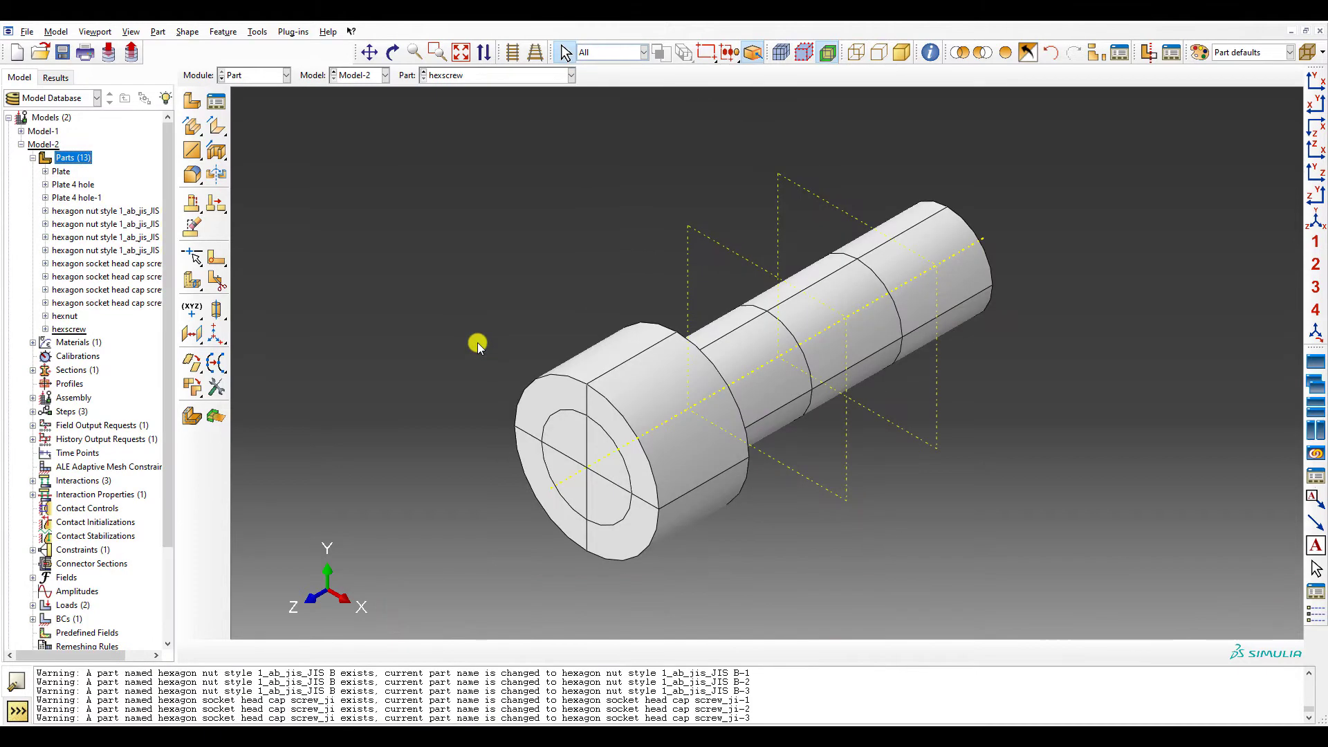
- Delete all the imported hexagon nut style 1 and hexagon socket head cap screw parts from Model-2
click(110, 211)
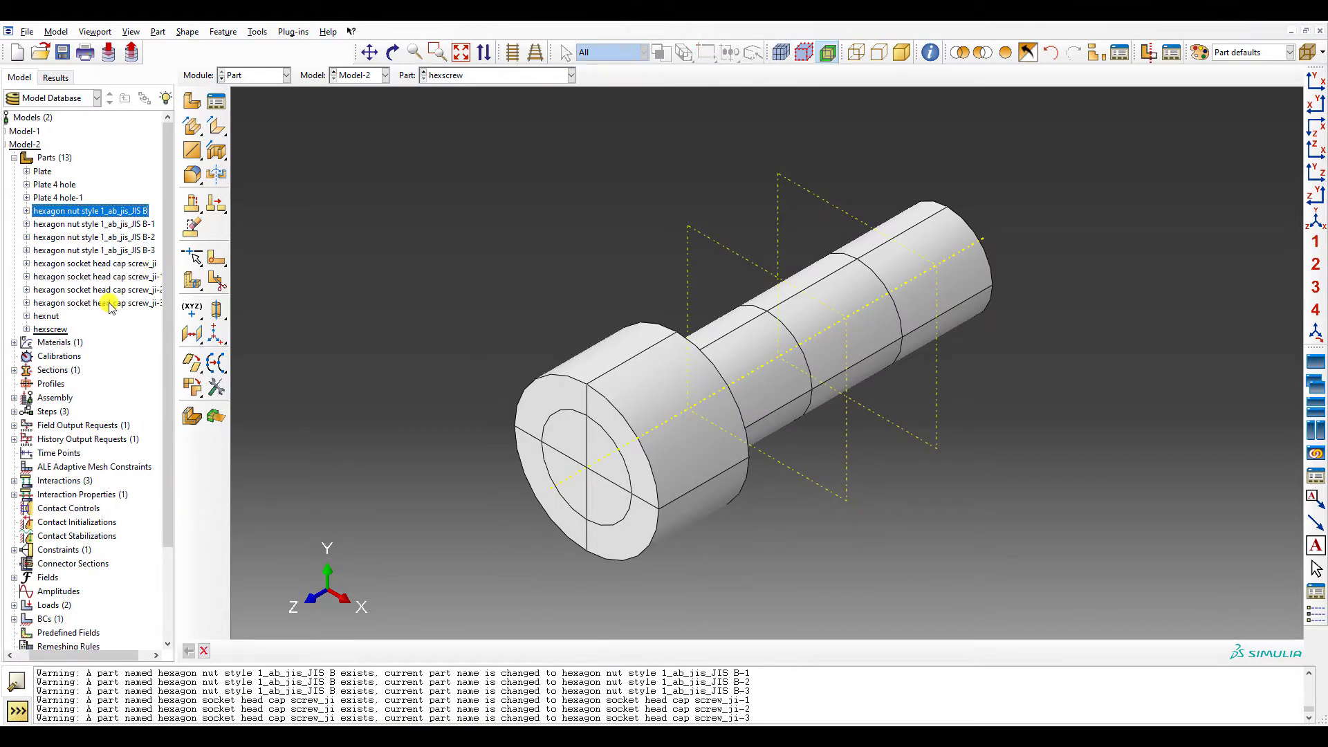
shift+click(111, 304)
key(Delete)
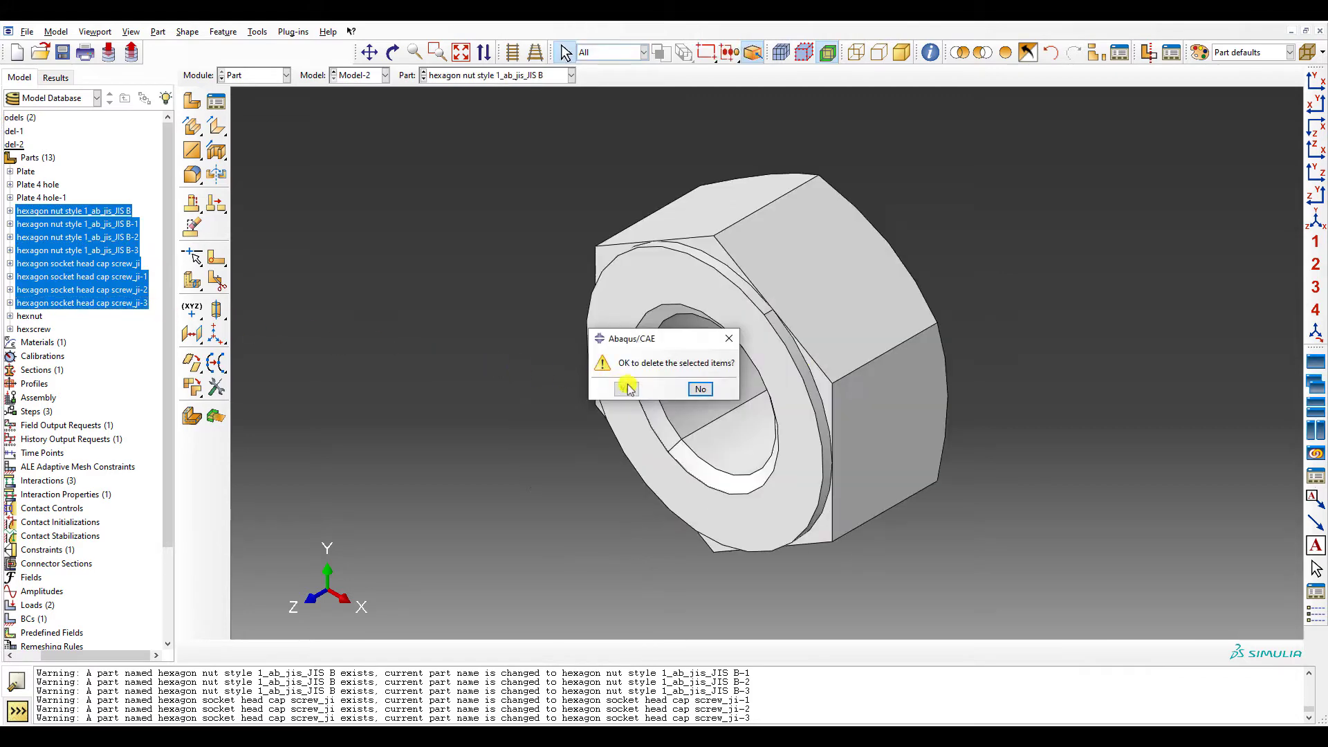
click(628, 388)
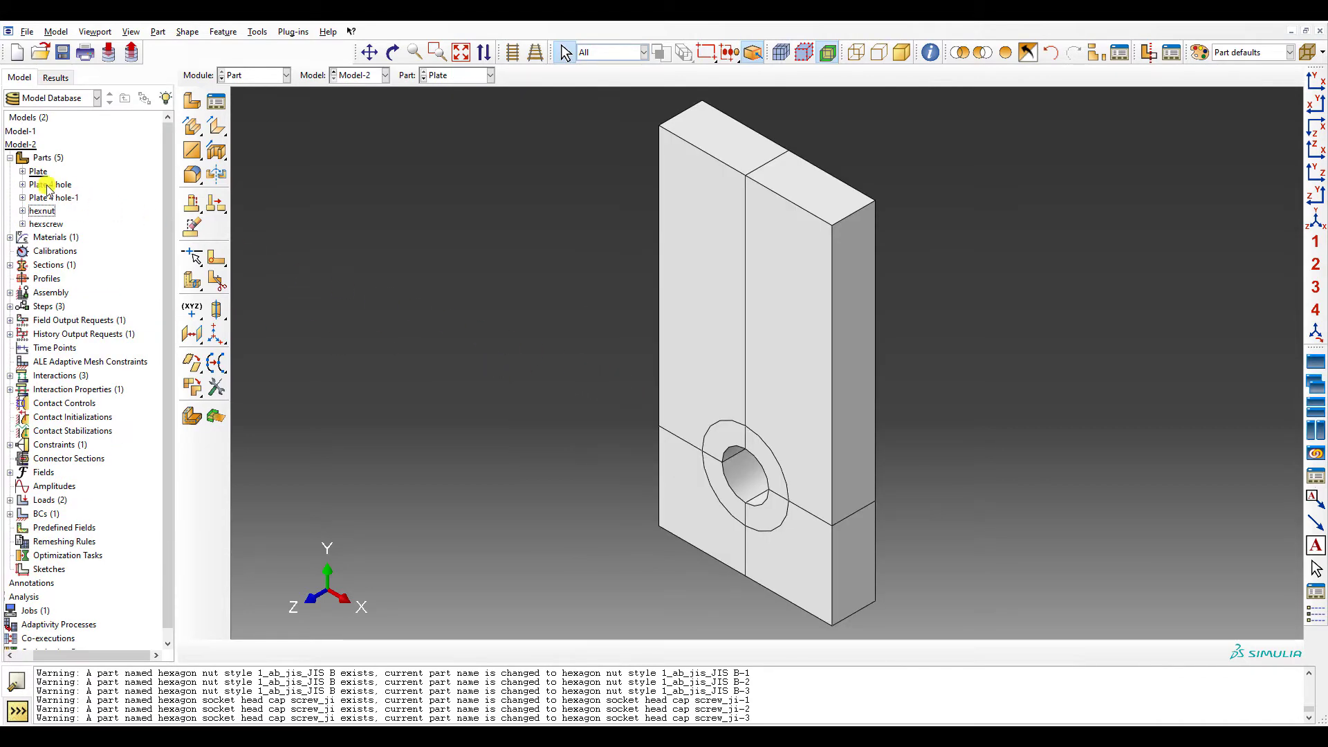
- Compare the two imported four-hole plates and delete the duplicate part Plate 4 hole-1
double_click(68, 199)
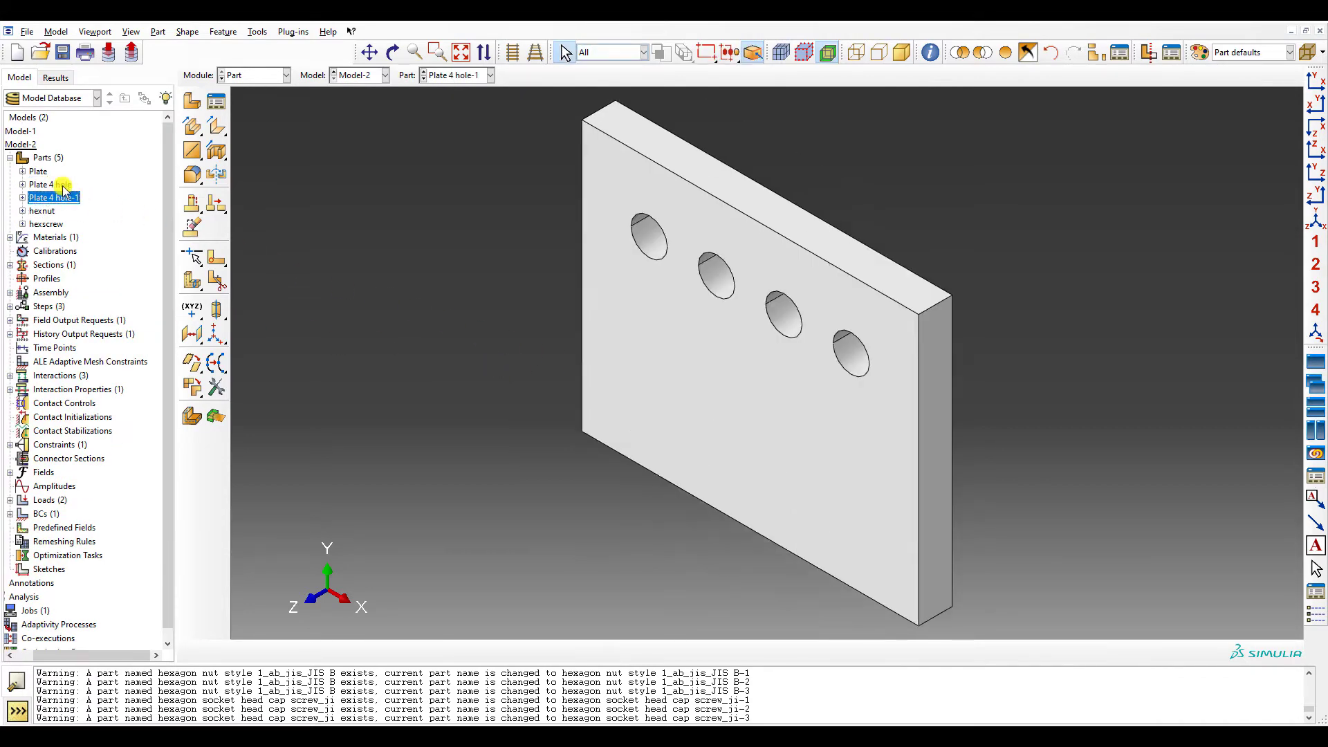
double_click(62, 185)
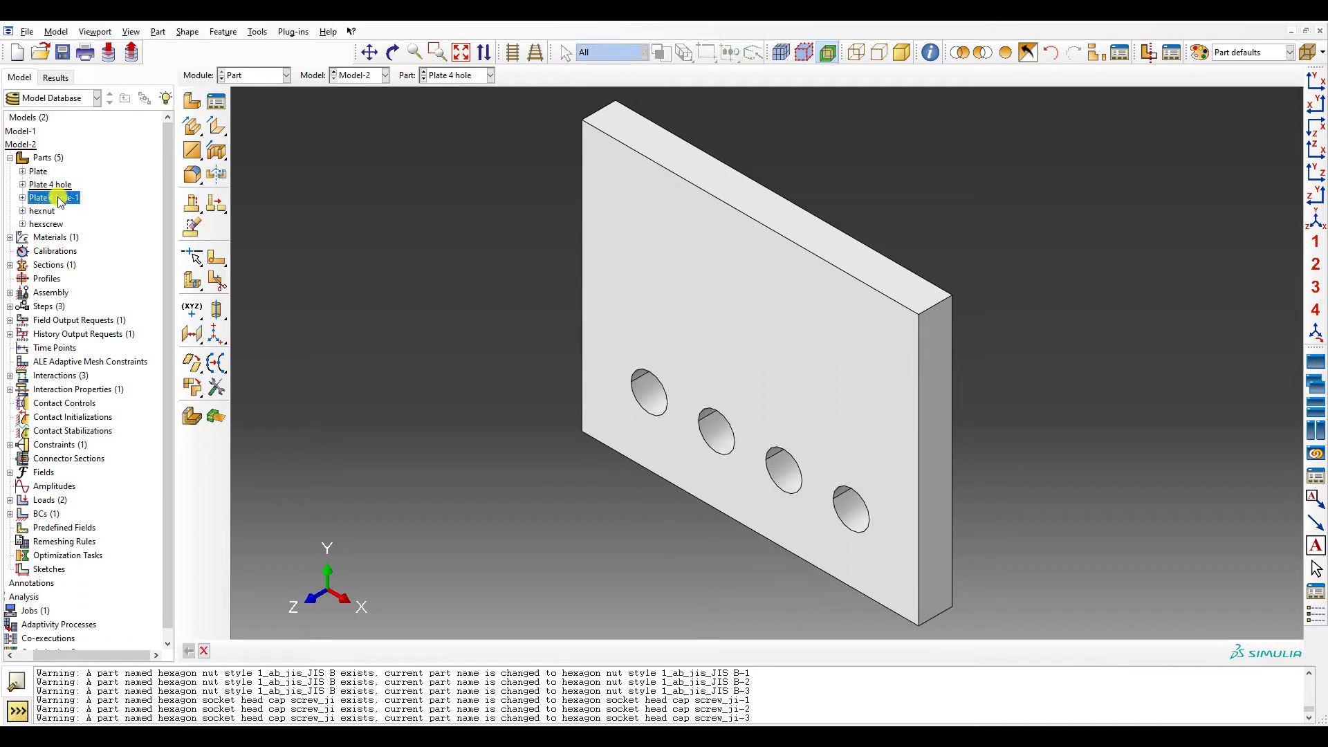
double_click(59, 199)
key(Delete)
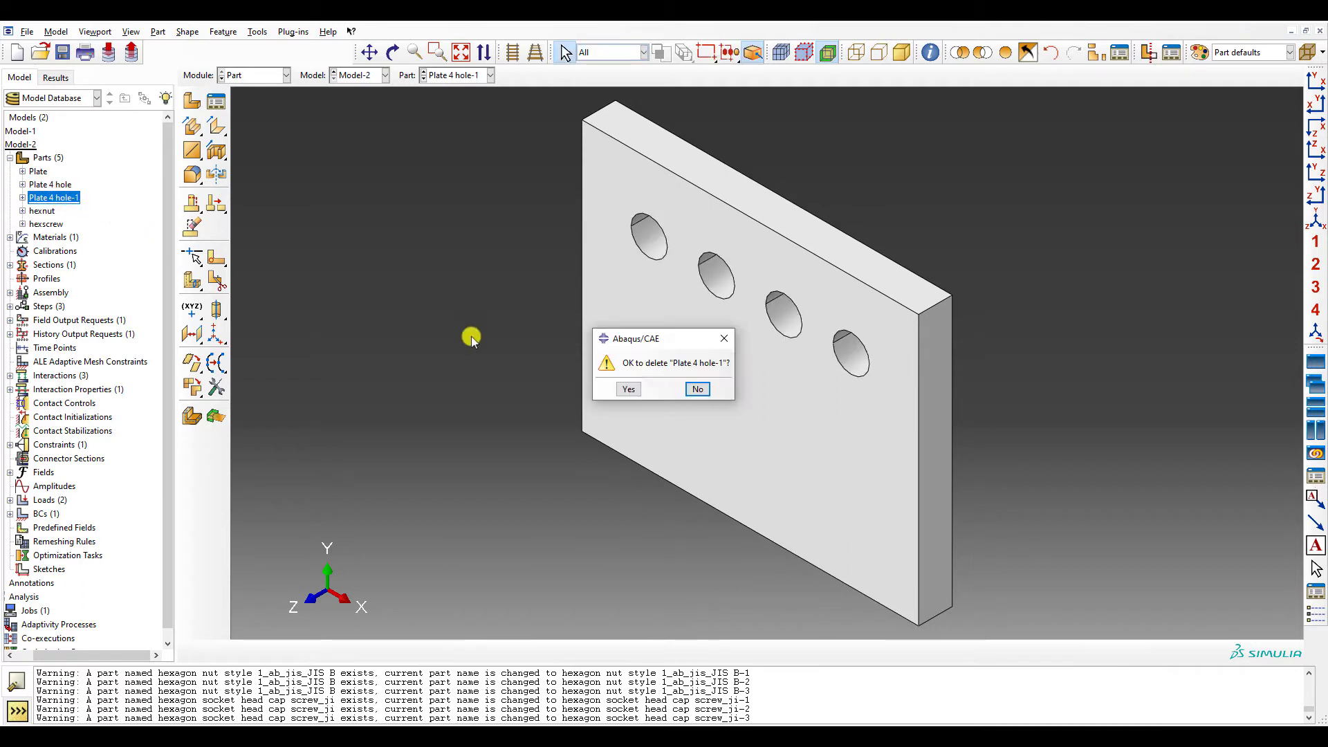
click(628, 389)
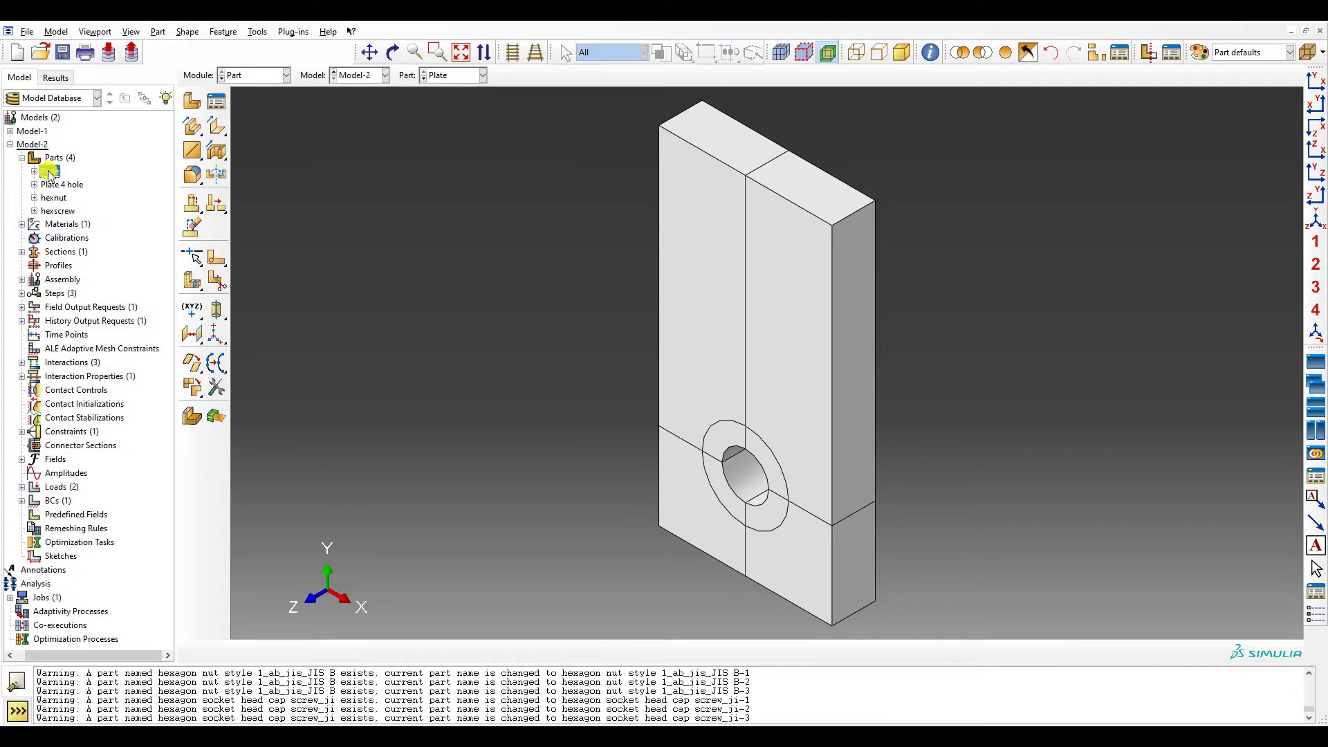
- Review the Plate 4 hole, hexnut and hexscrew parts, ending on Plate 4 hole
double_click(57, 185)
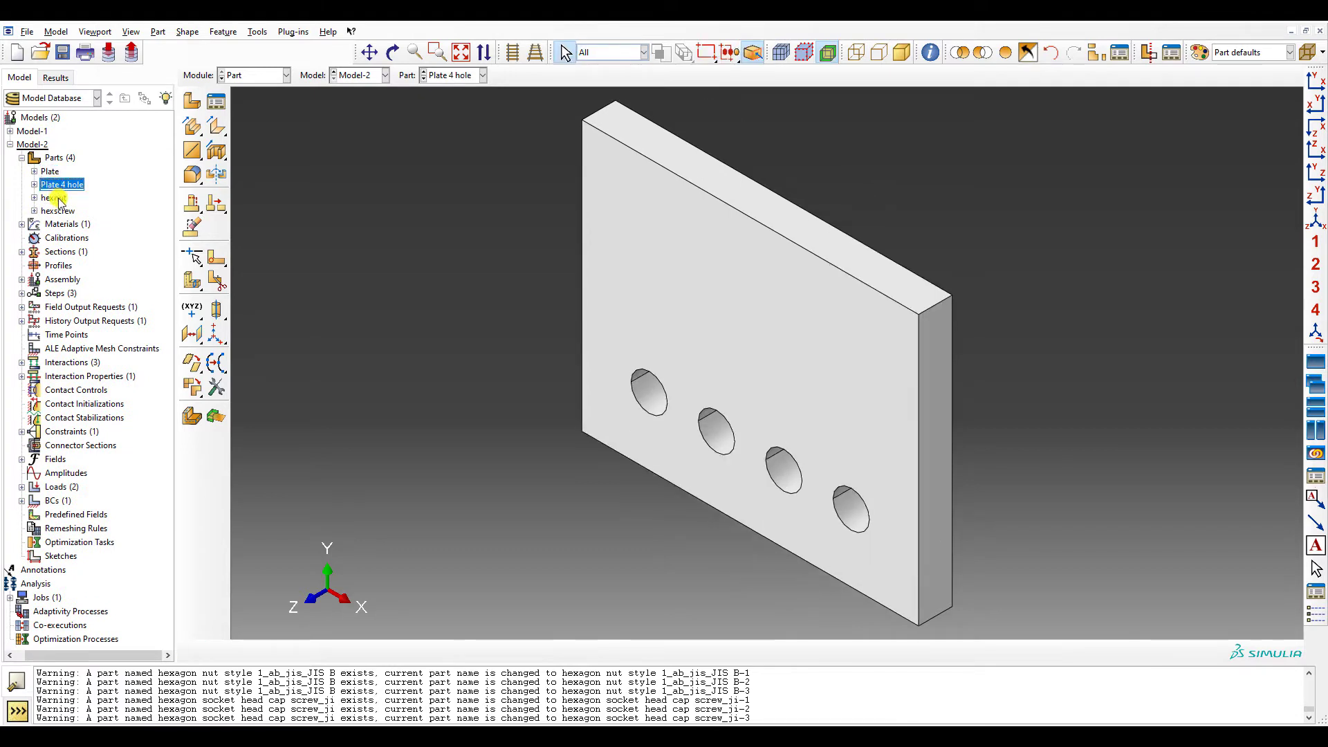
double_click(56, 198)
double_click(58, 210)
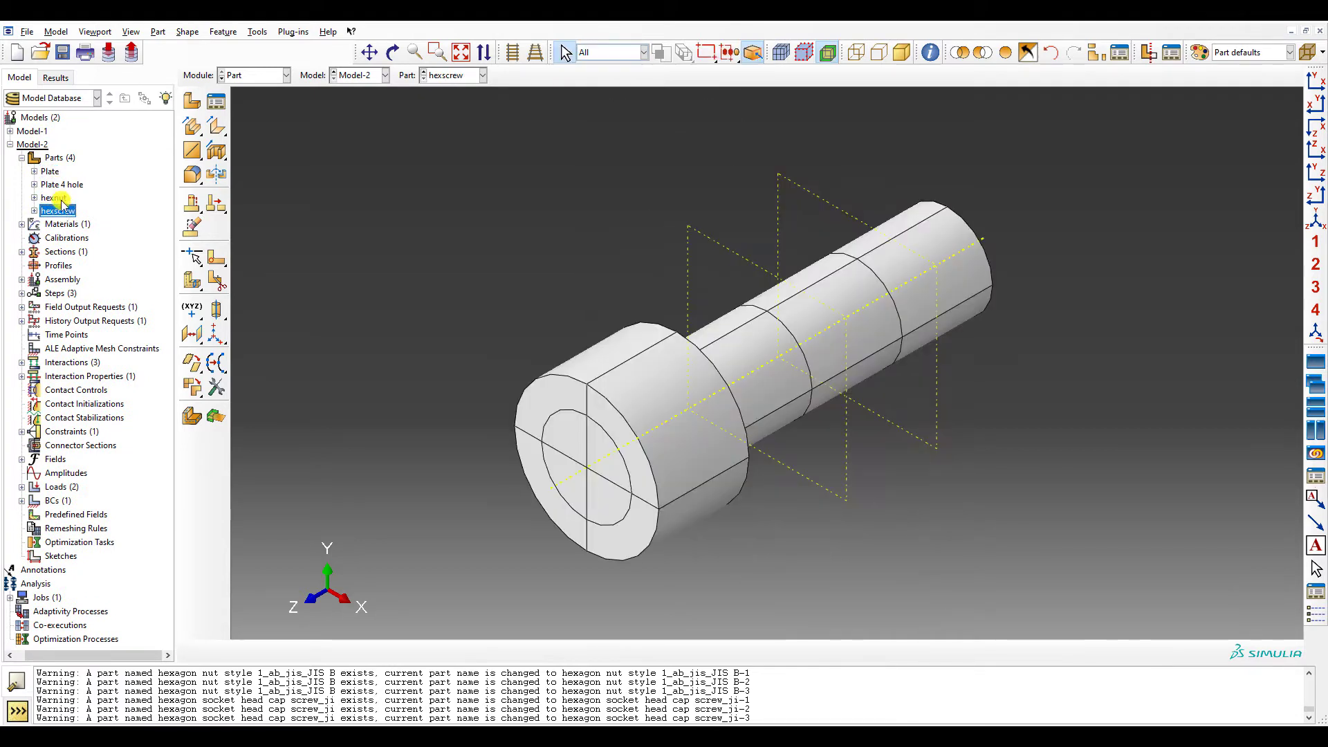
double_click(62, 185)
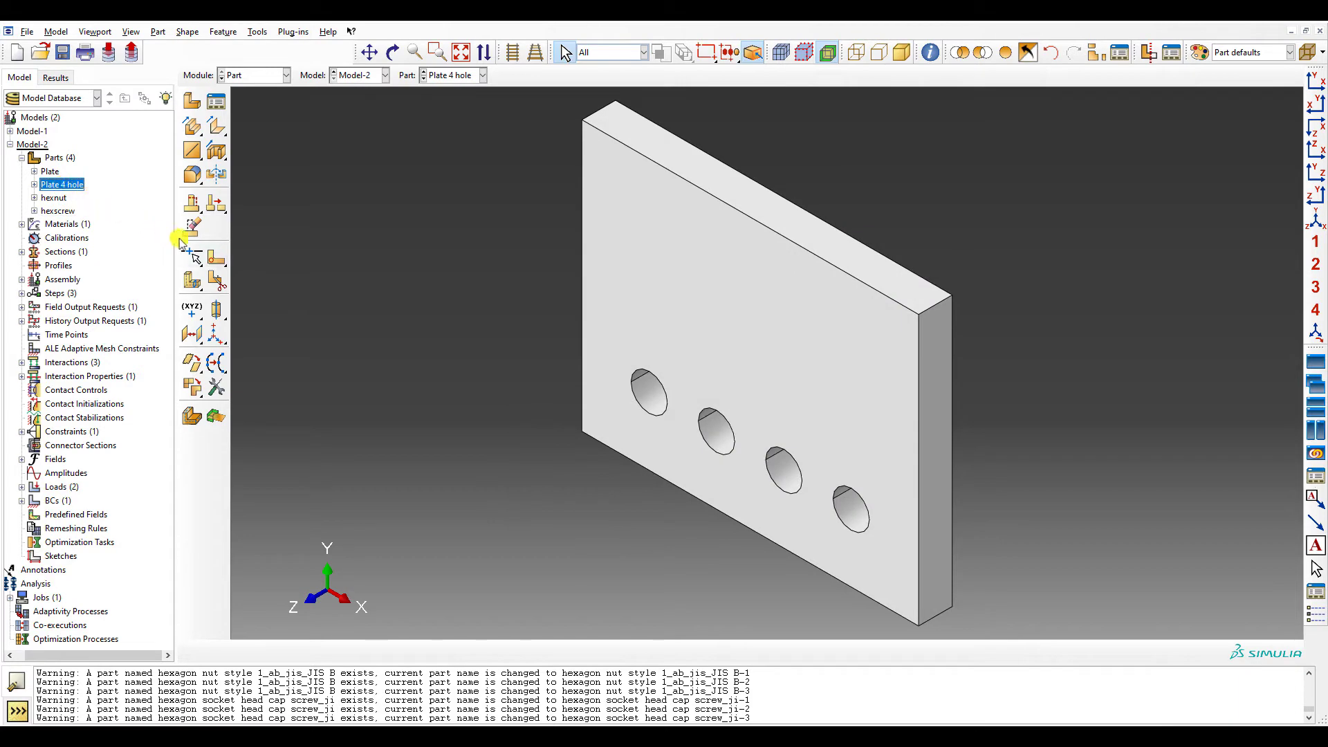
- Measure the distance from the partition circle to the hole centre on the original single-hole Plate part
click(215, 258)
click(697, 330)
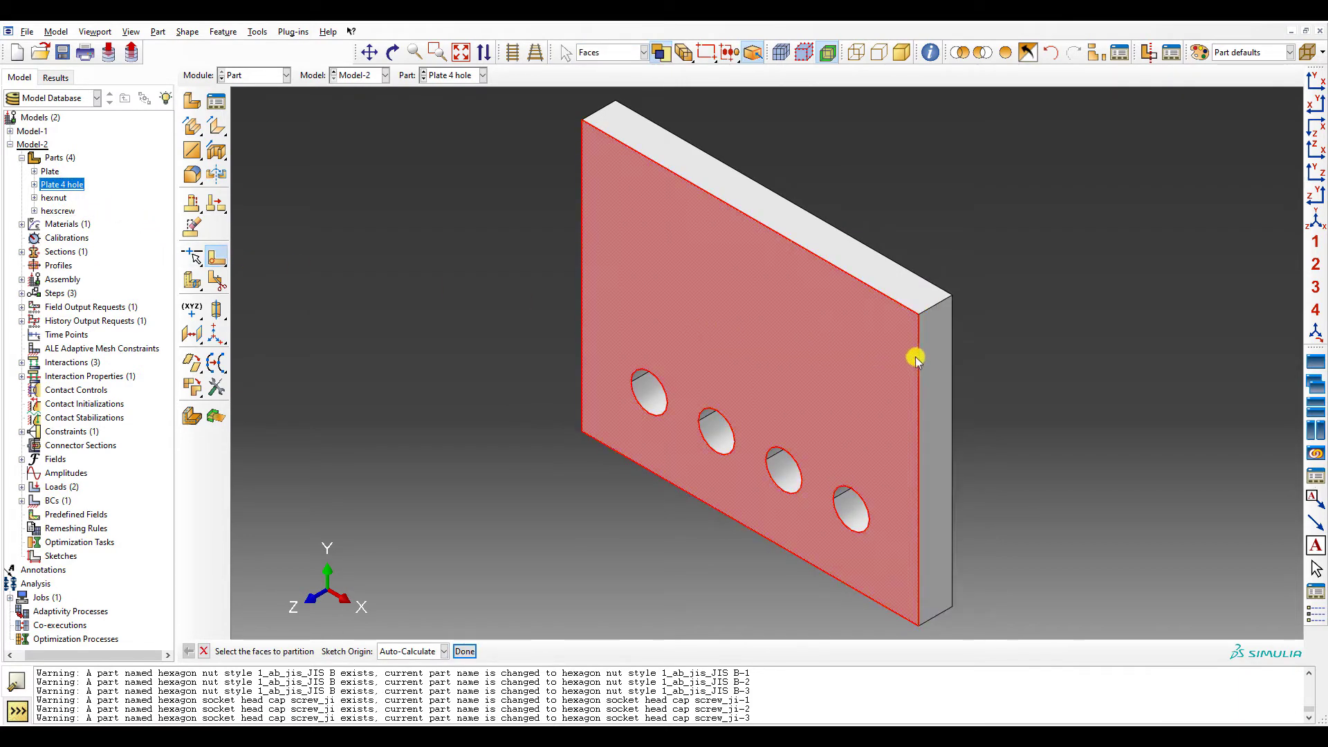
click(34, 171)
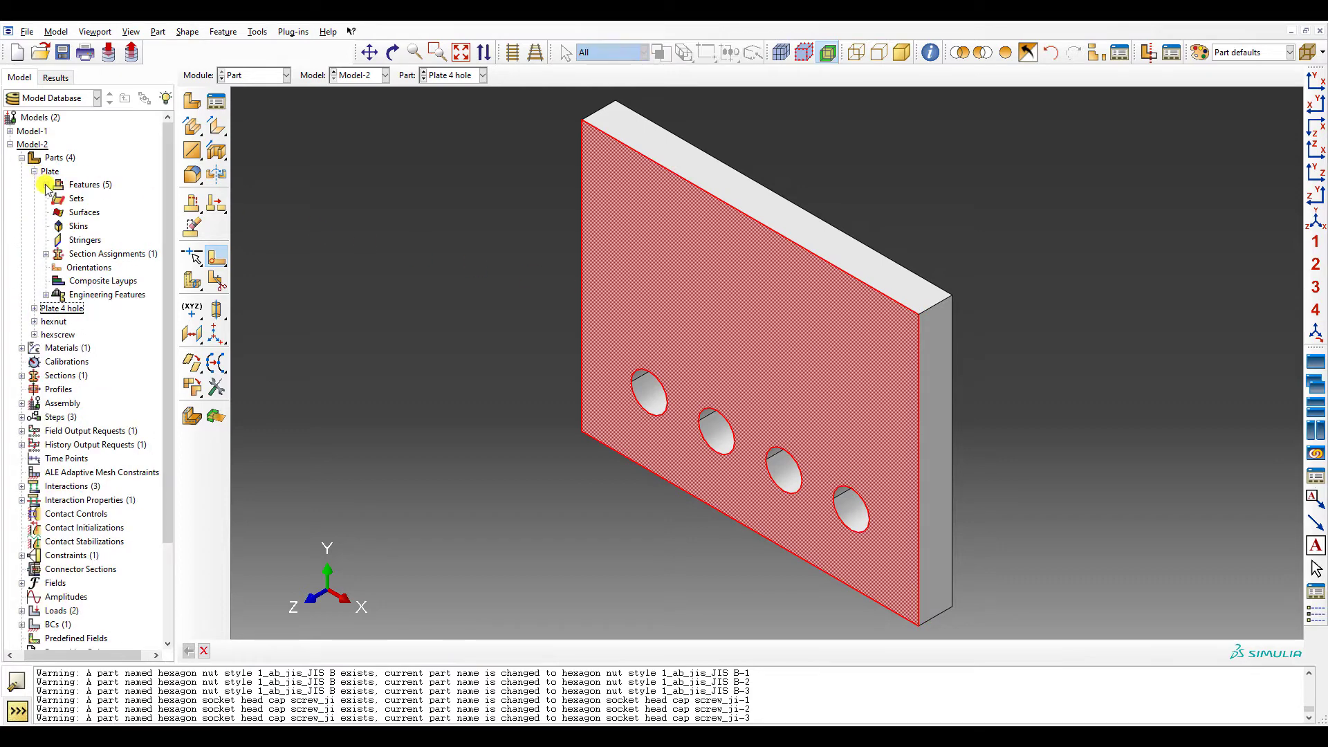
click(46, 185)
click(89, 184)
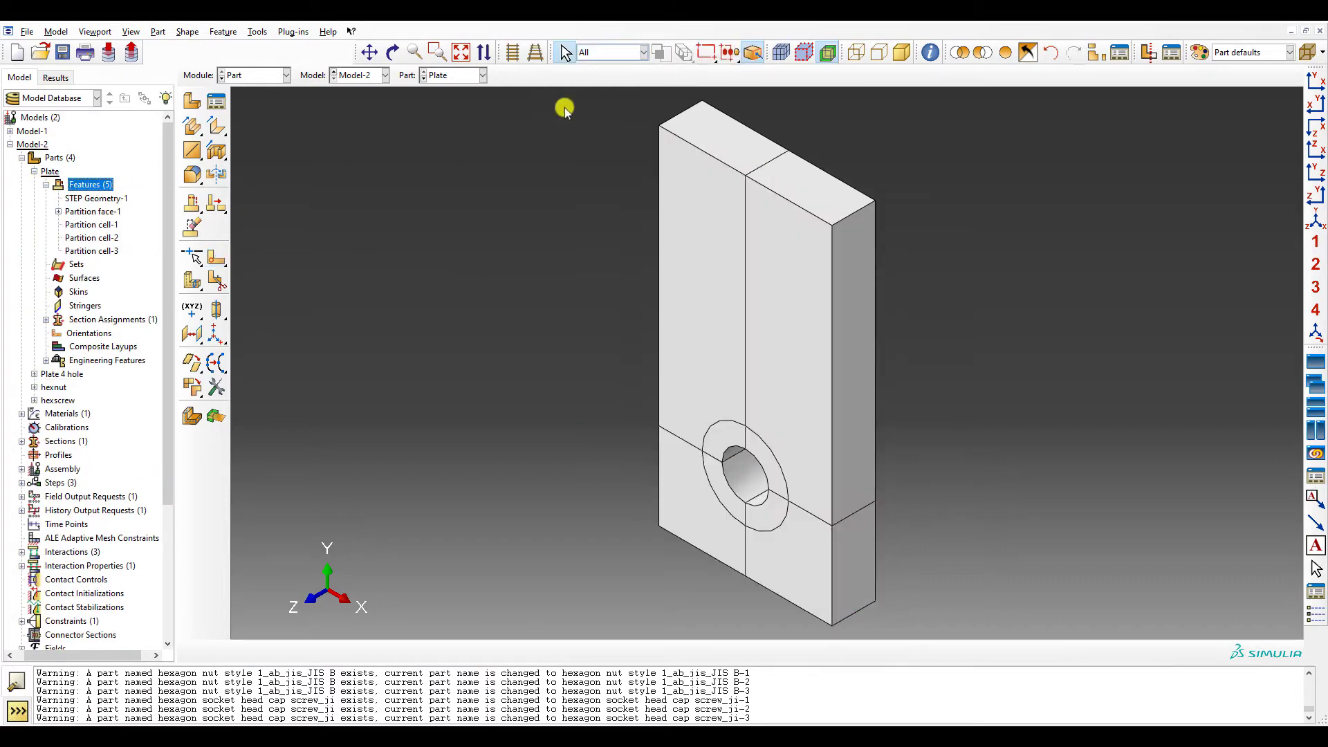
click(930, 52)
click(1188, 151)
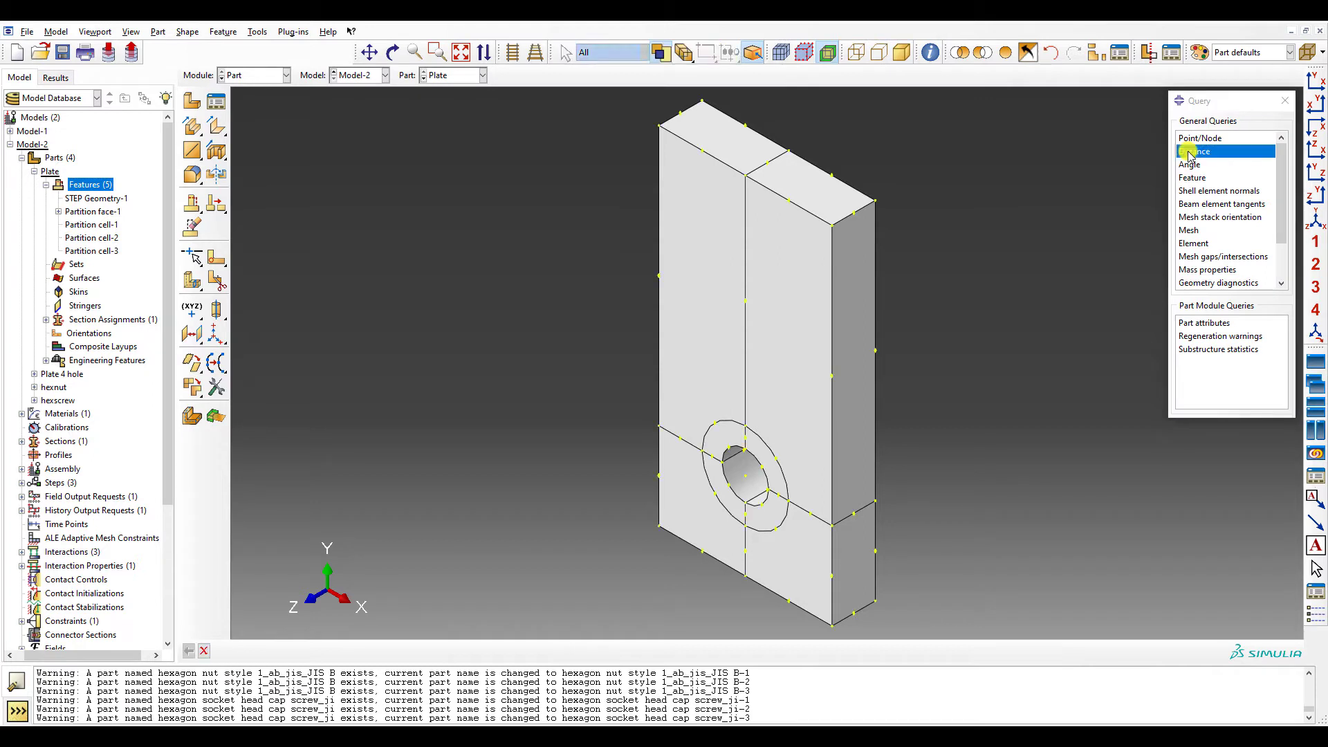
click(789, 502)
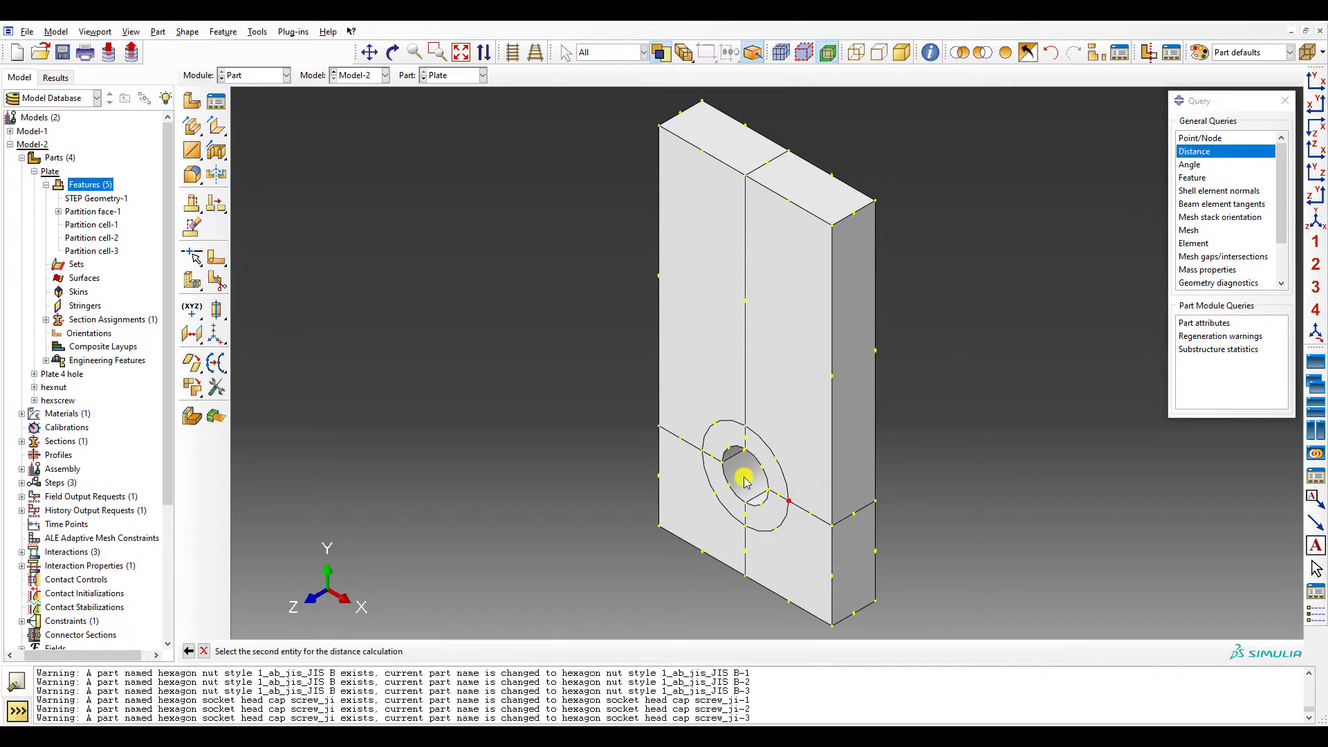
click(744, 478)
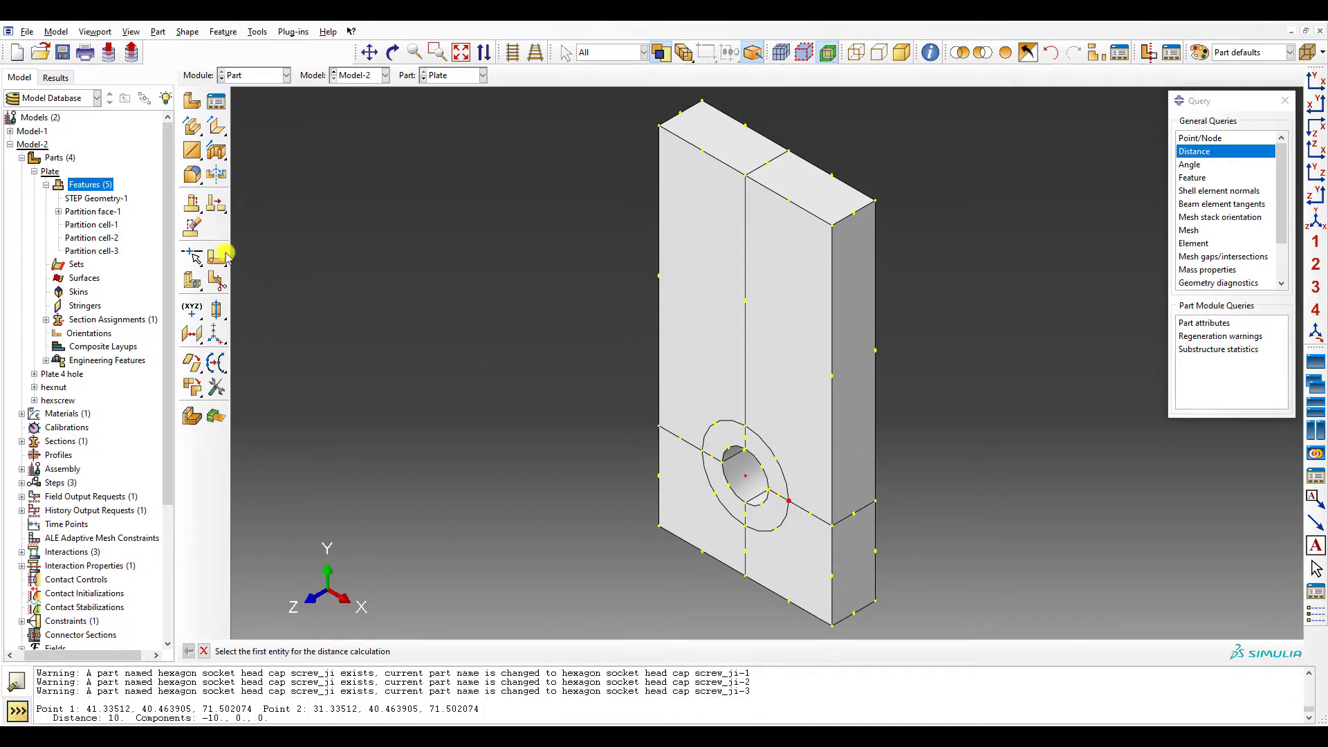
- Return to the Plate 4 hole part and start a sketched face partition on its large front face
click(33, 171)
click(50, 185)
double_click(50, 184)
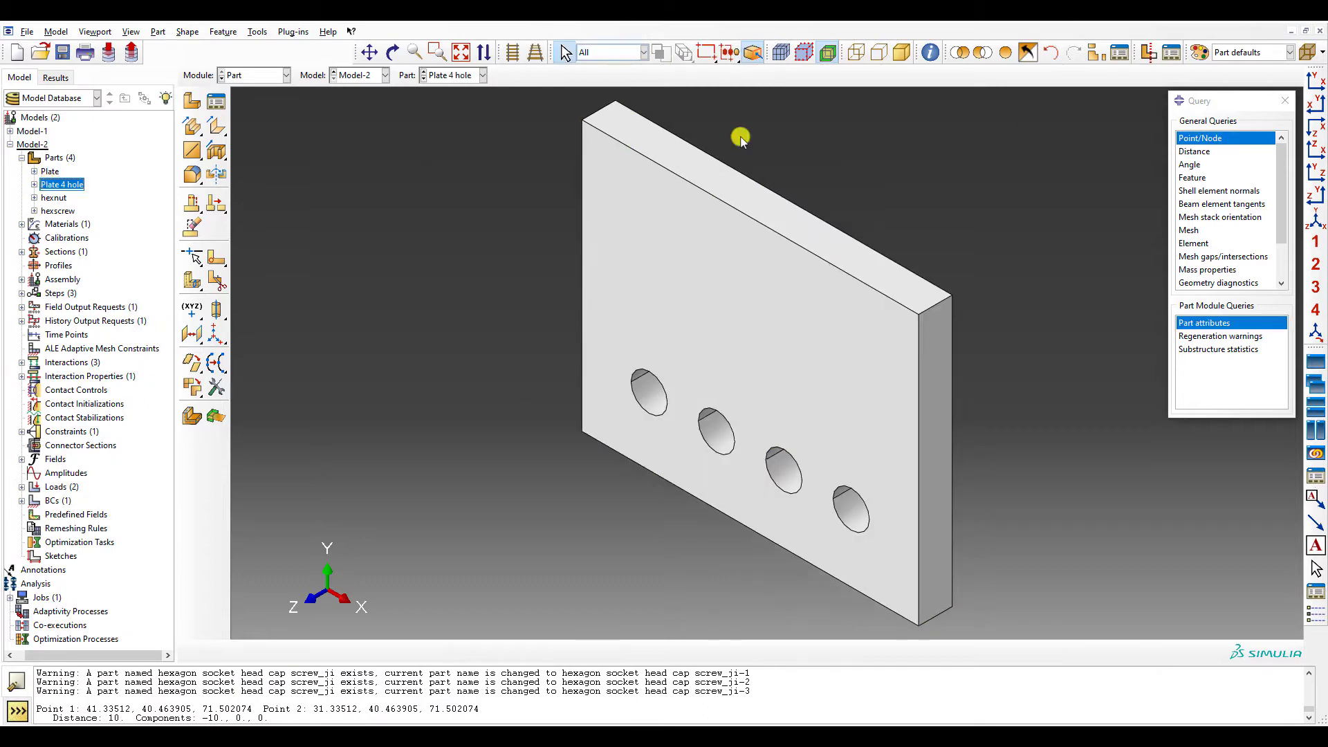
click(1284, 100)
click(215, 258)
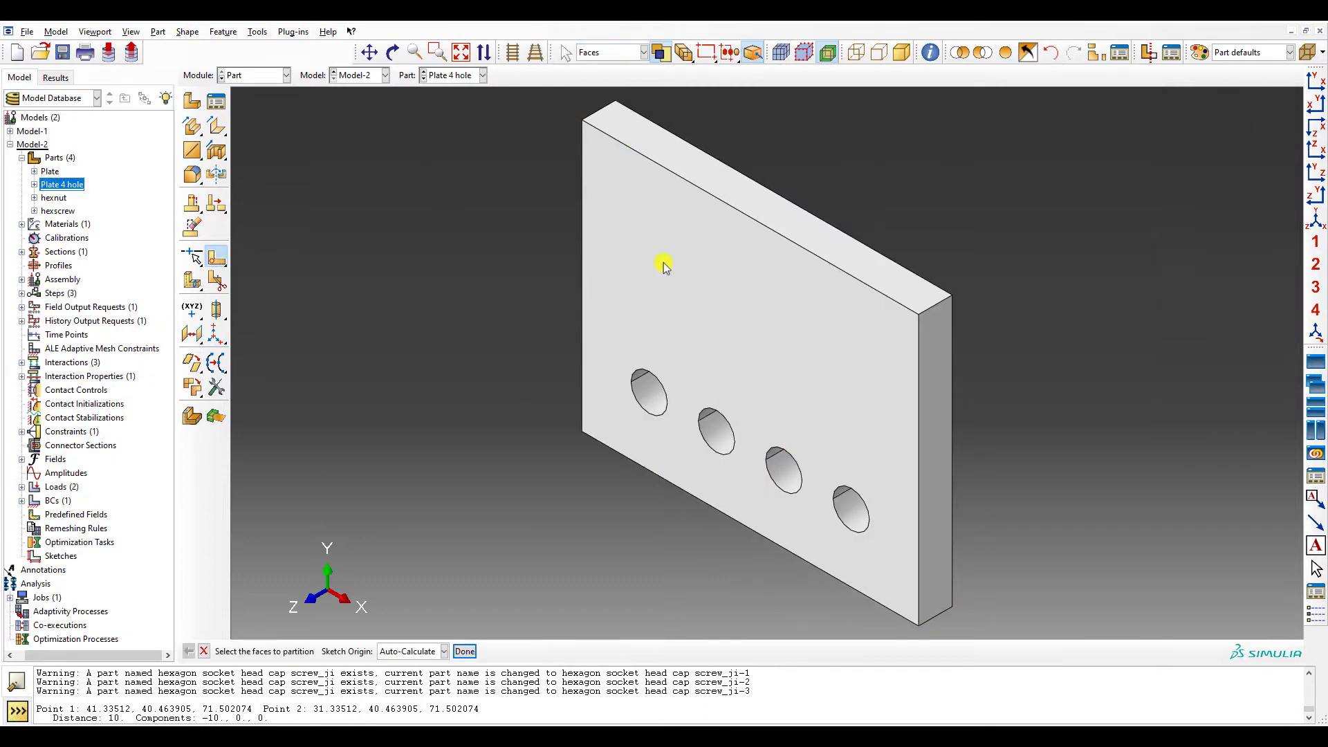
click(913, 383)
click(919, 367)
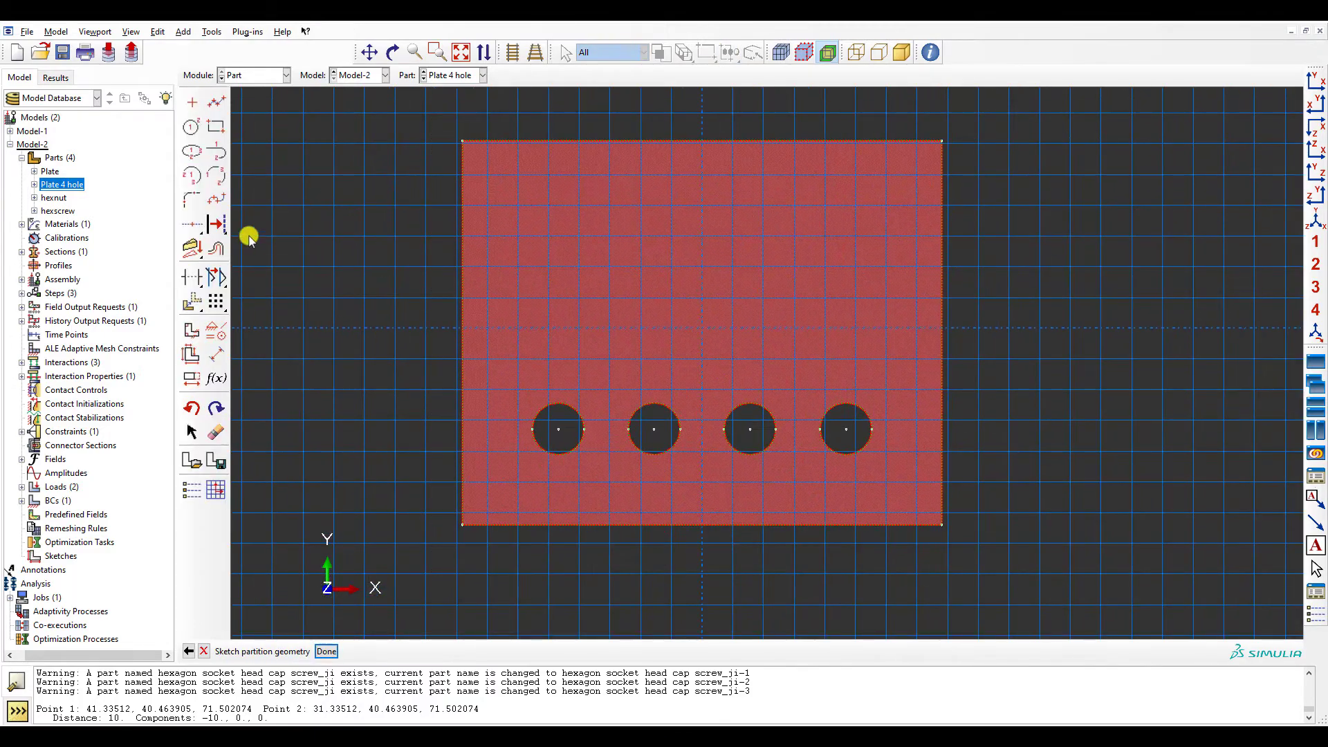
- Add a horizontal construction line through the hole centres and sketch a larger concentric circle around each of the four holes
click(191, 223)
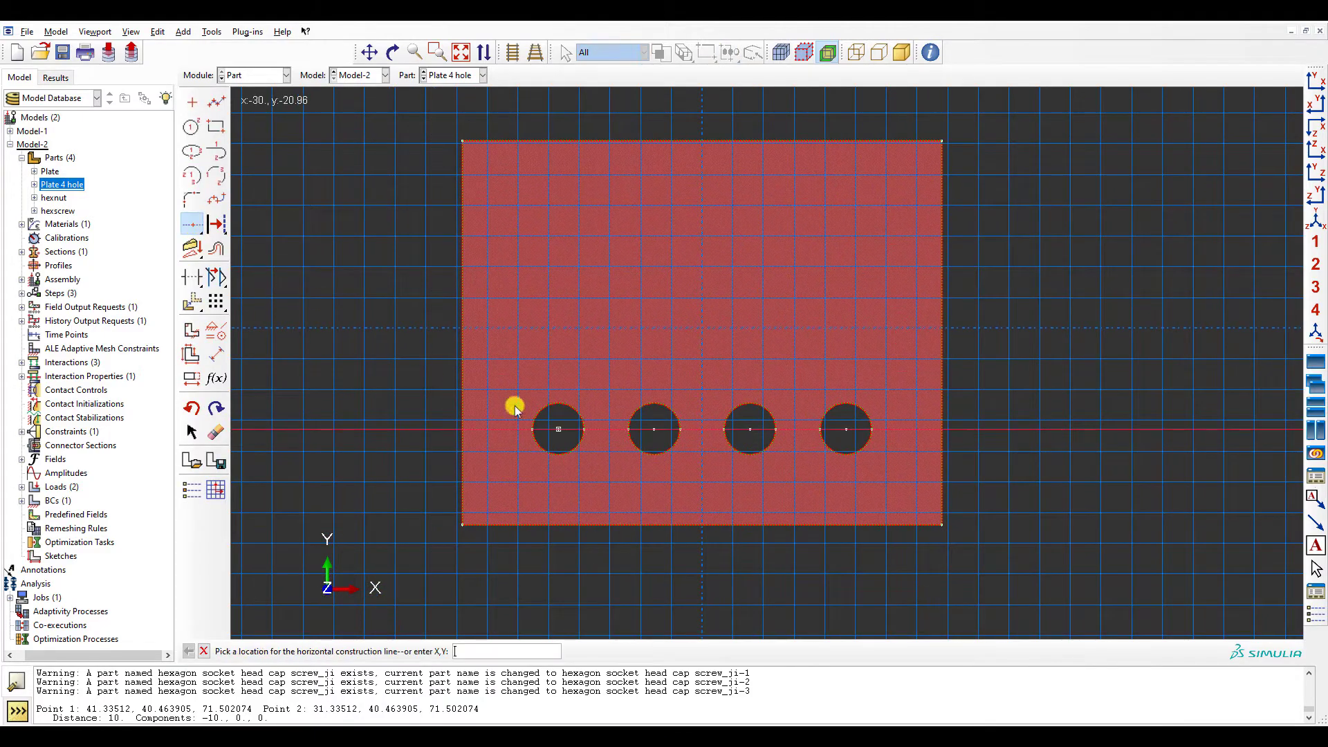
click(192, 126)
scroll(559, 429, up, 3)
click(561, 431)
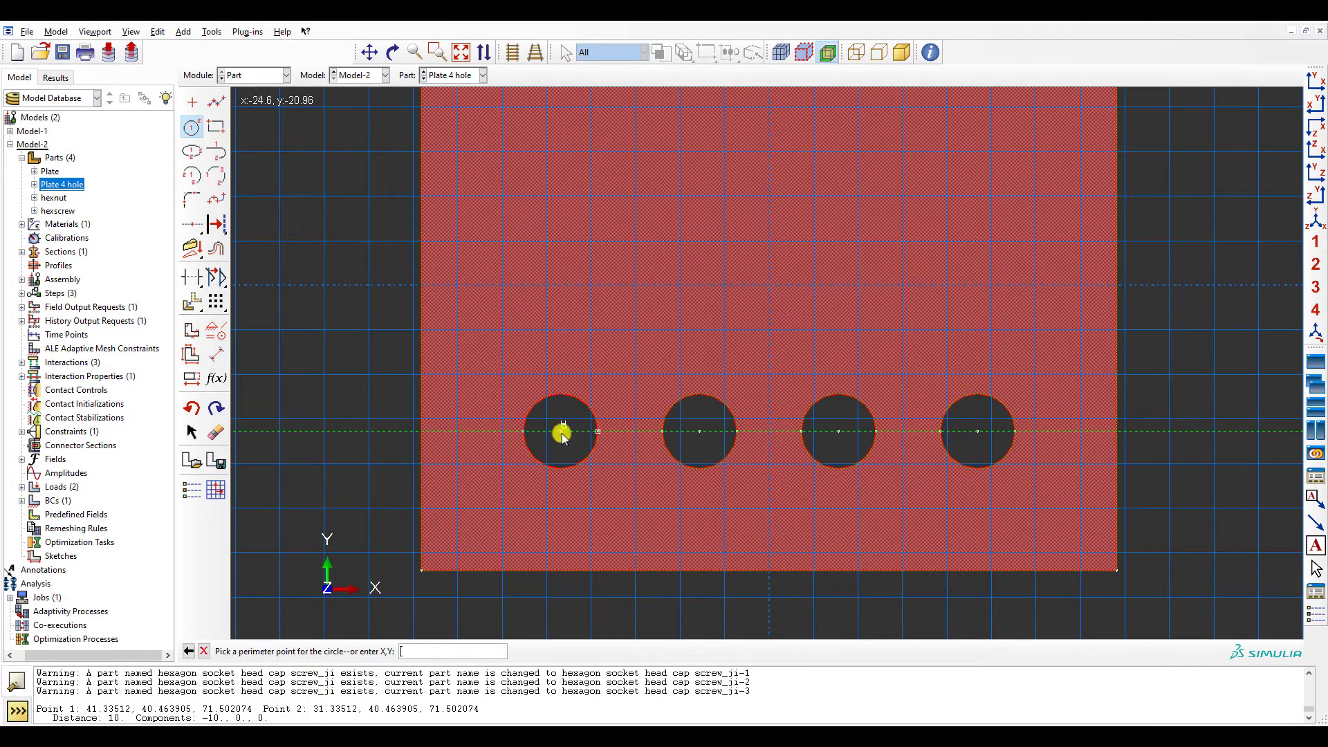
click(614, 431)
click(700, 430)
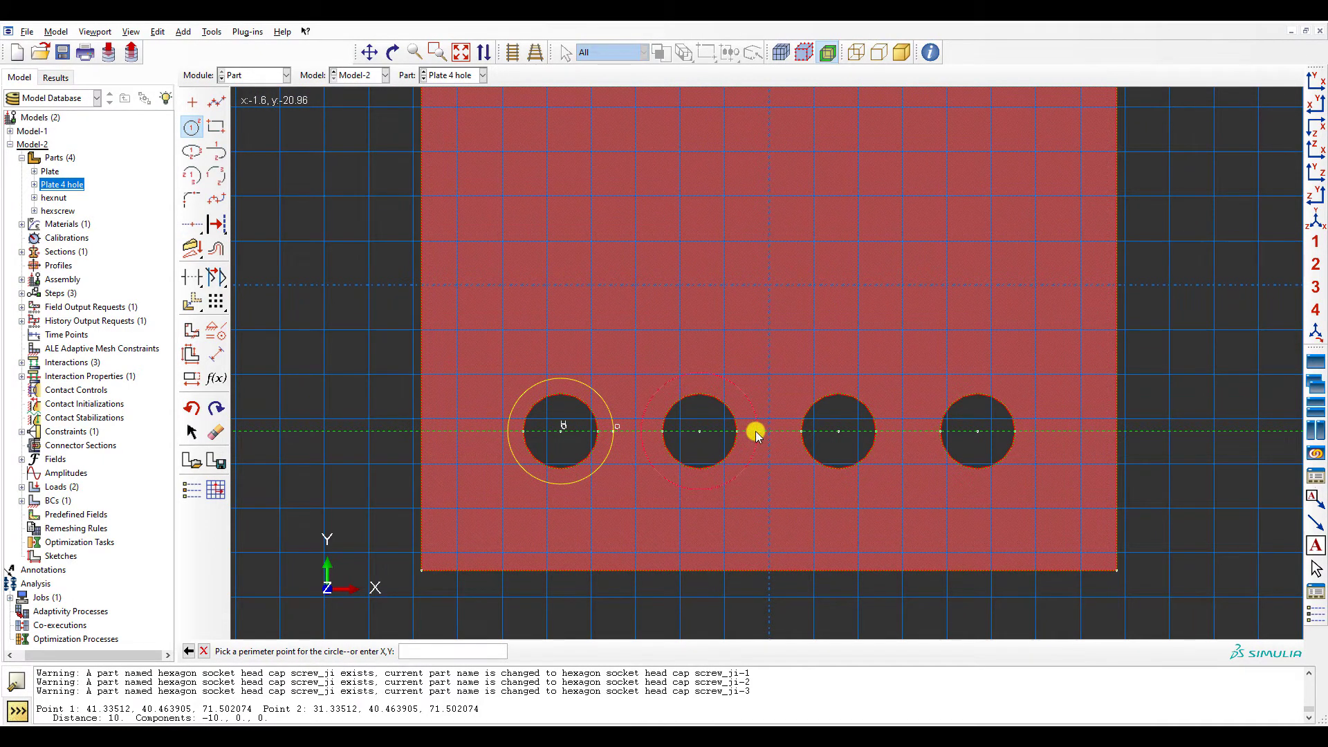
click(761, 429)
click(839, 431)
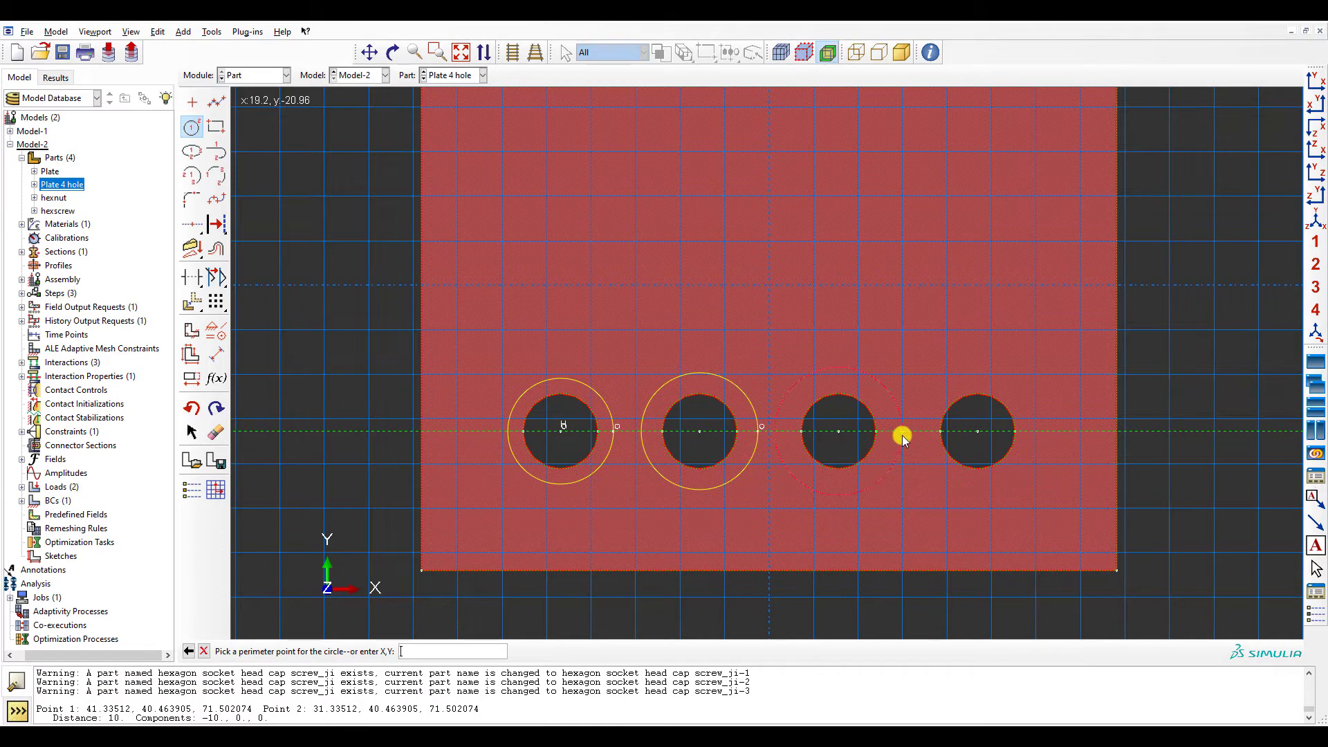
click(906, 427)
click(977, 431)
click(1034, 436)
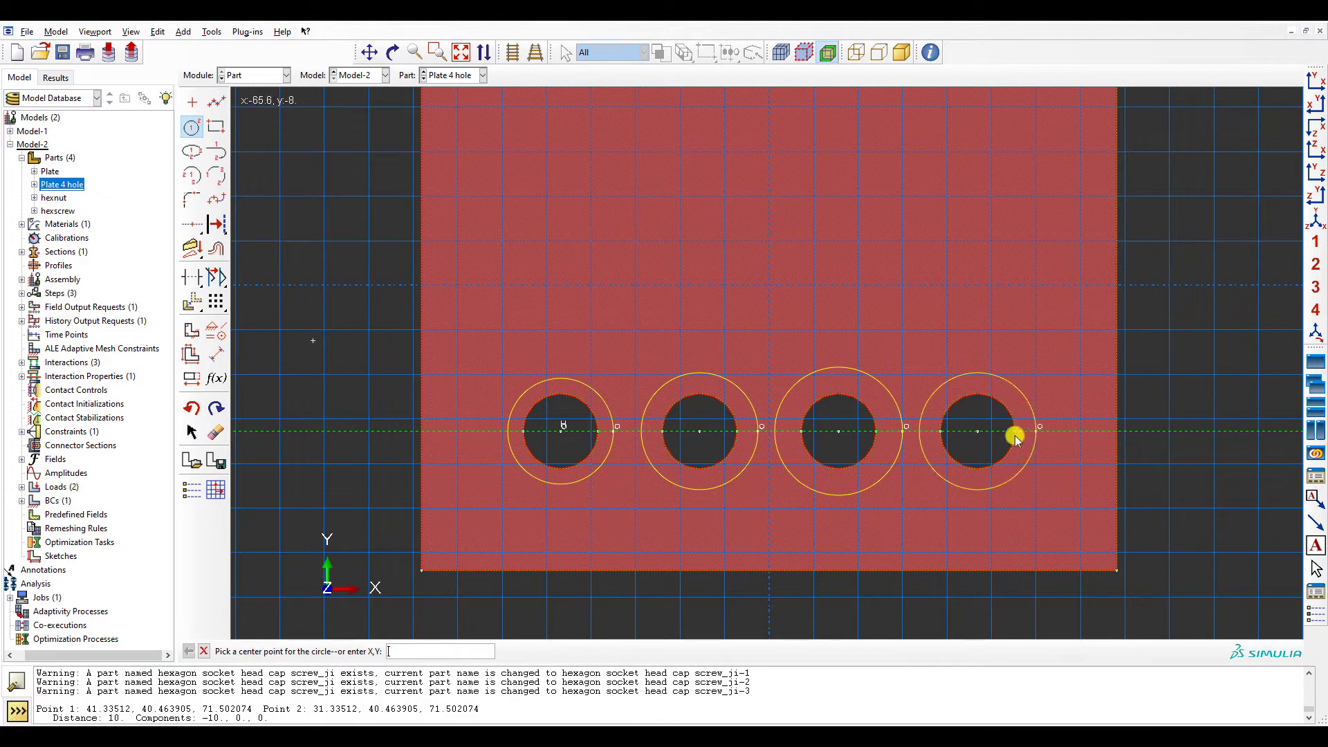
- Add a radius dimension of 5 to the circle around the leftmost hole
click(216, 354)
click(515, 401)
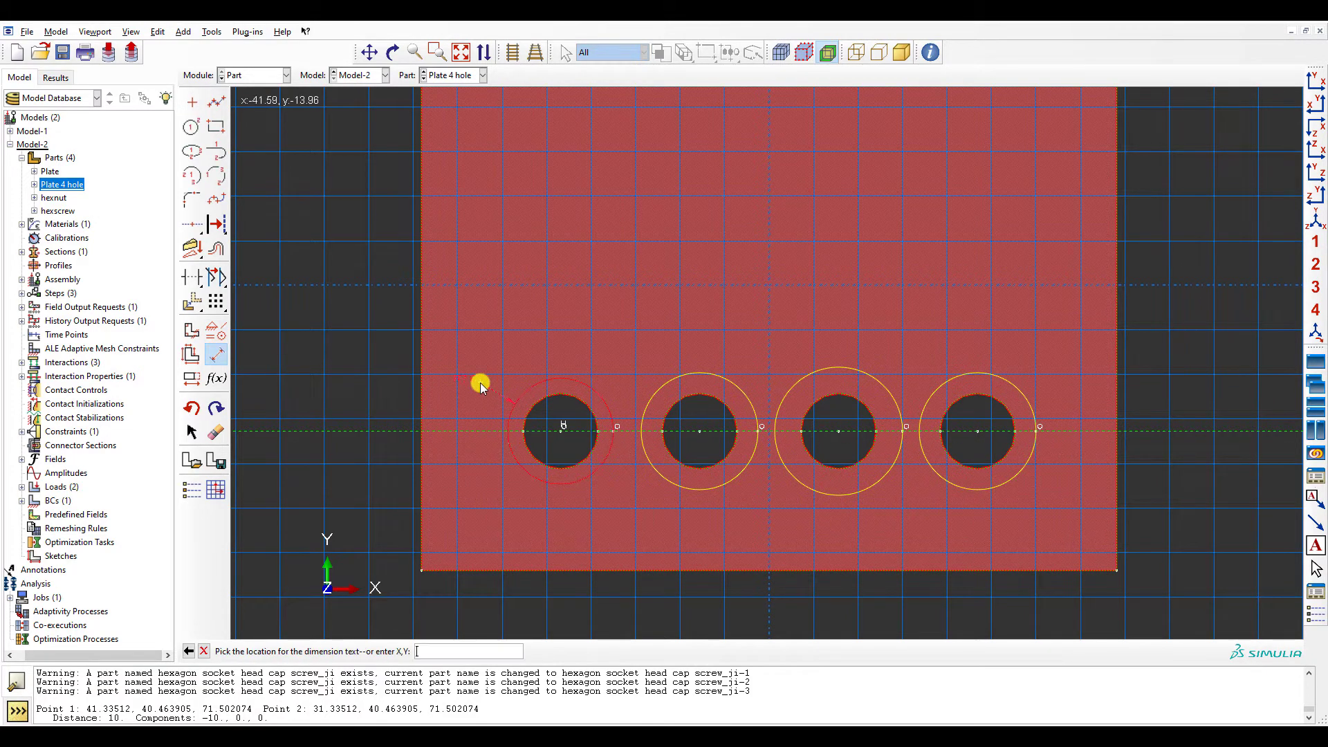
click(477, 380)
text(5)
key(Return)
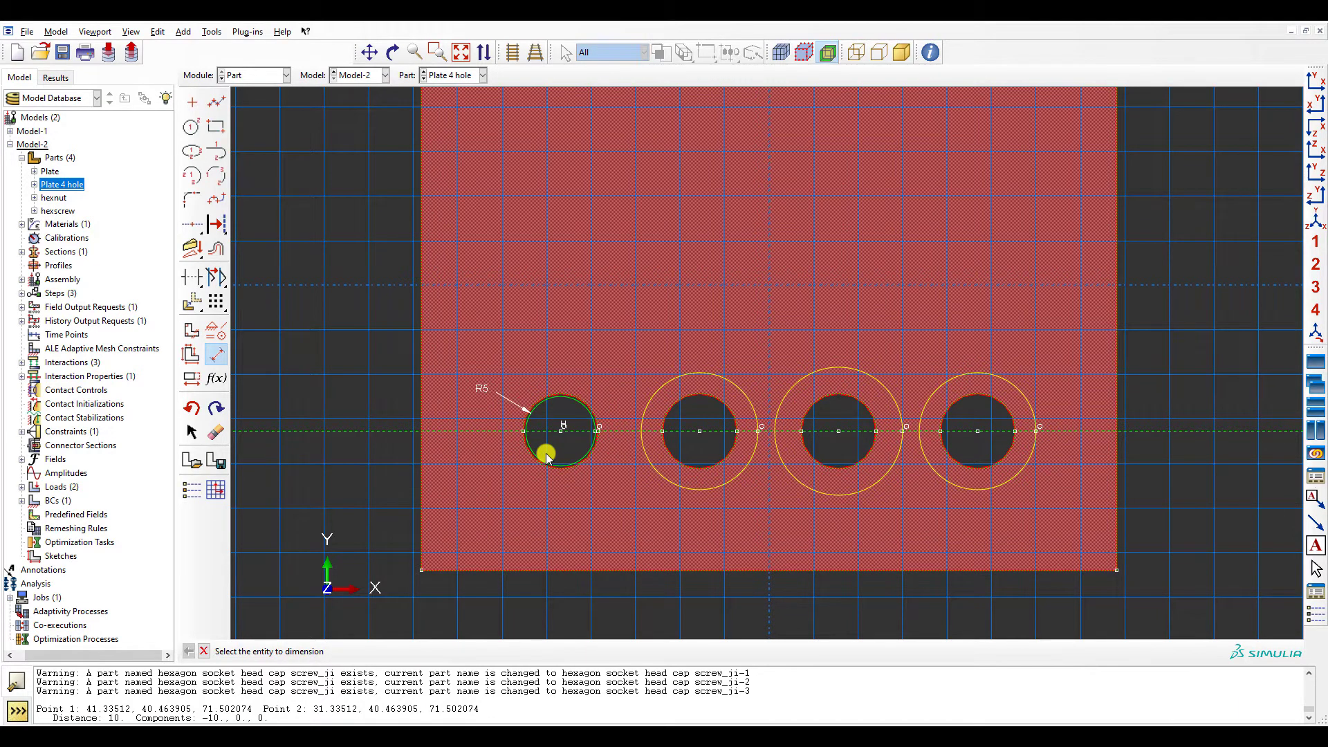
- Edit the leftmost circle's radius dimension, trying 10 and settling on 8
click(191, 378)
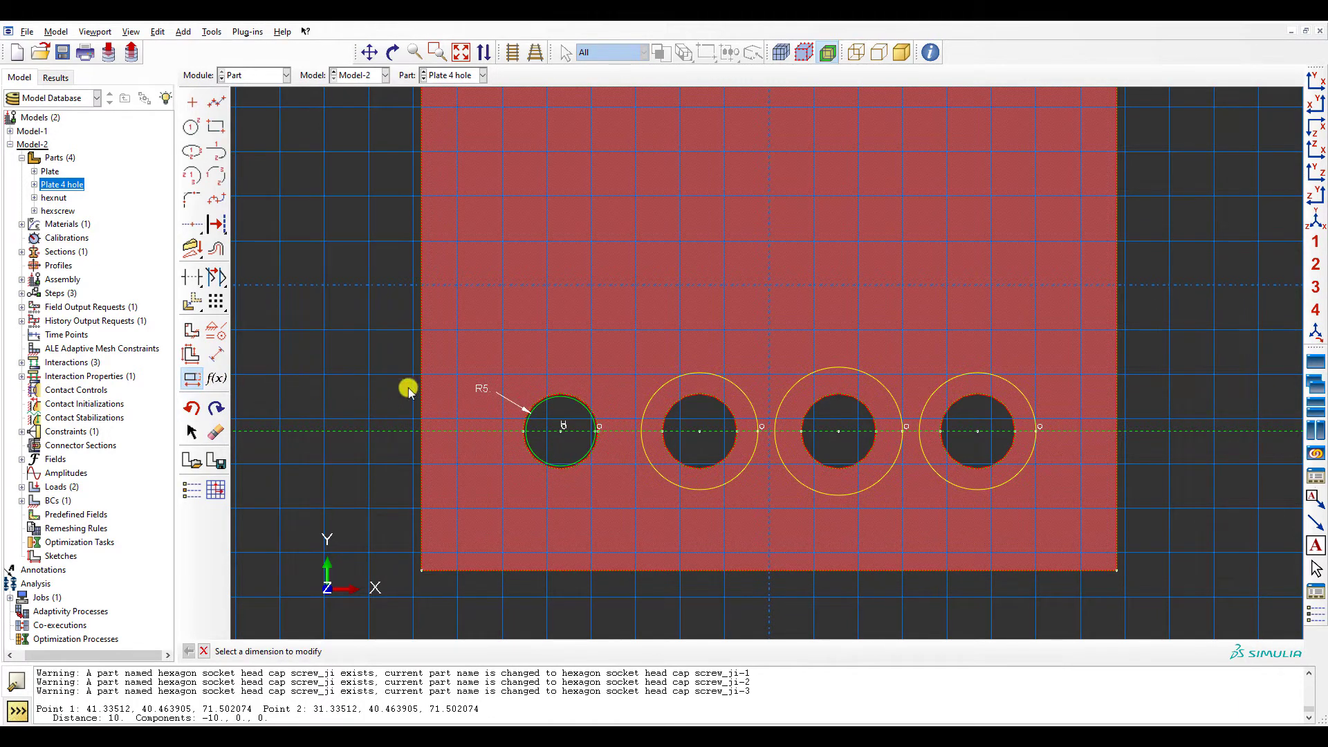
click(481, 386)
key(Return)
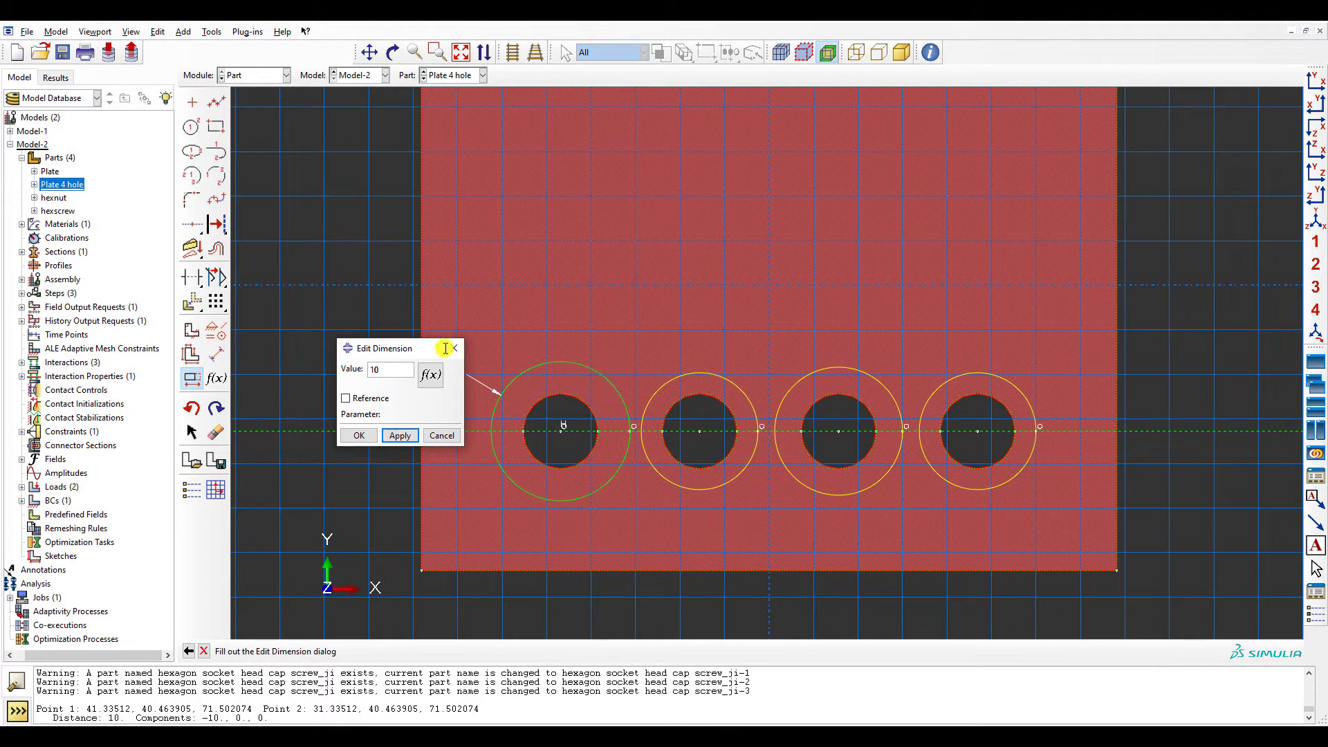
key(Return)
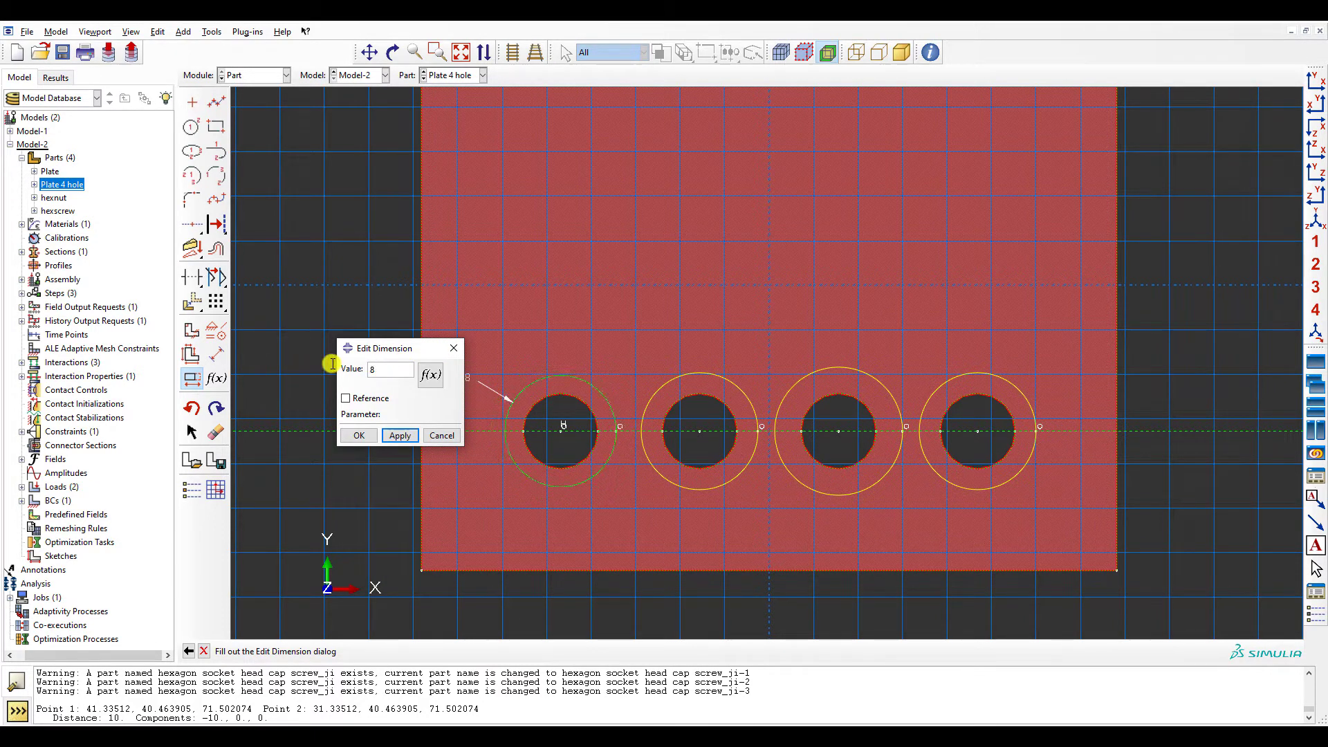
click(455, 348)
- Apply an equal radius constraint to the four partition circles around the holes
click(215, 332)
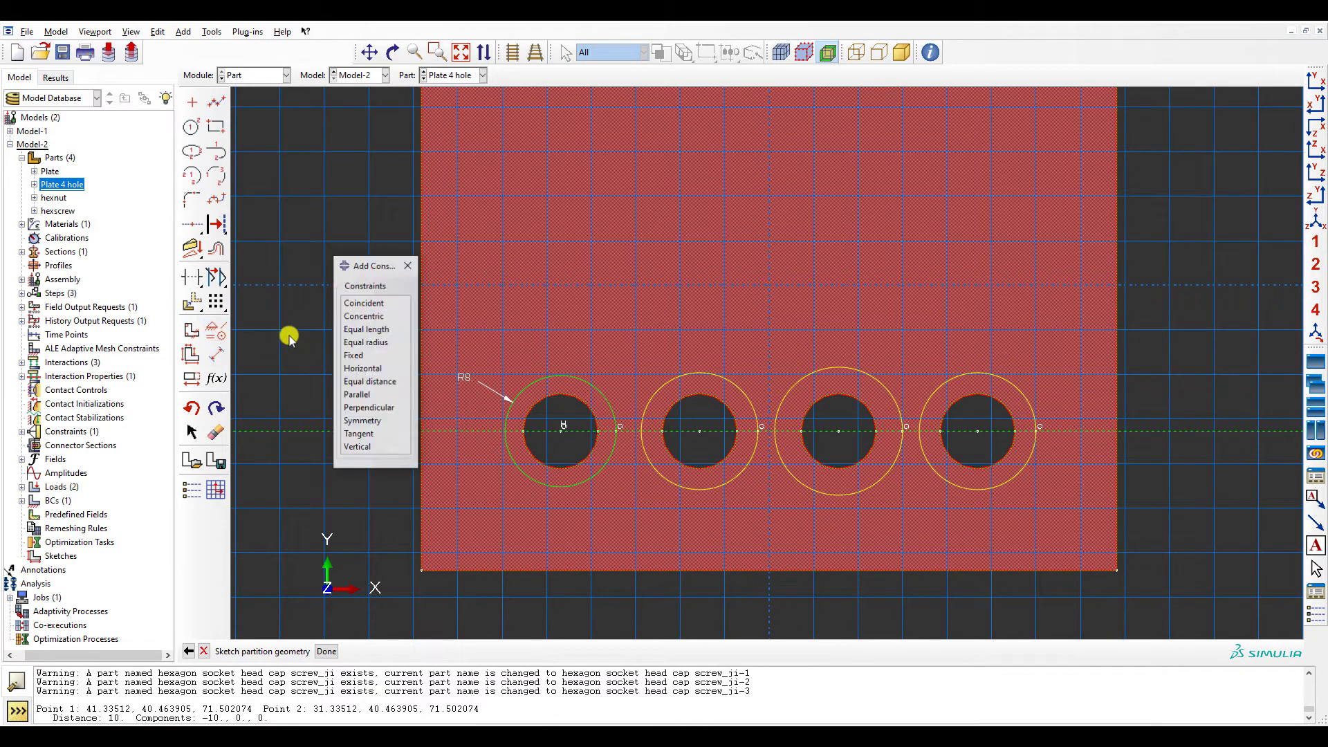
click(382, 343)
click(651, 388)
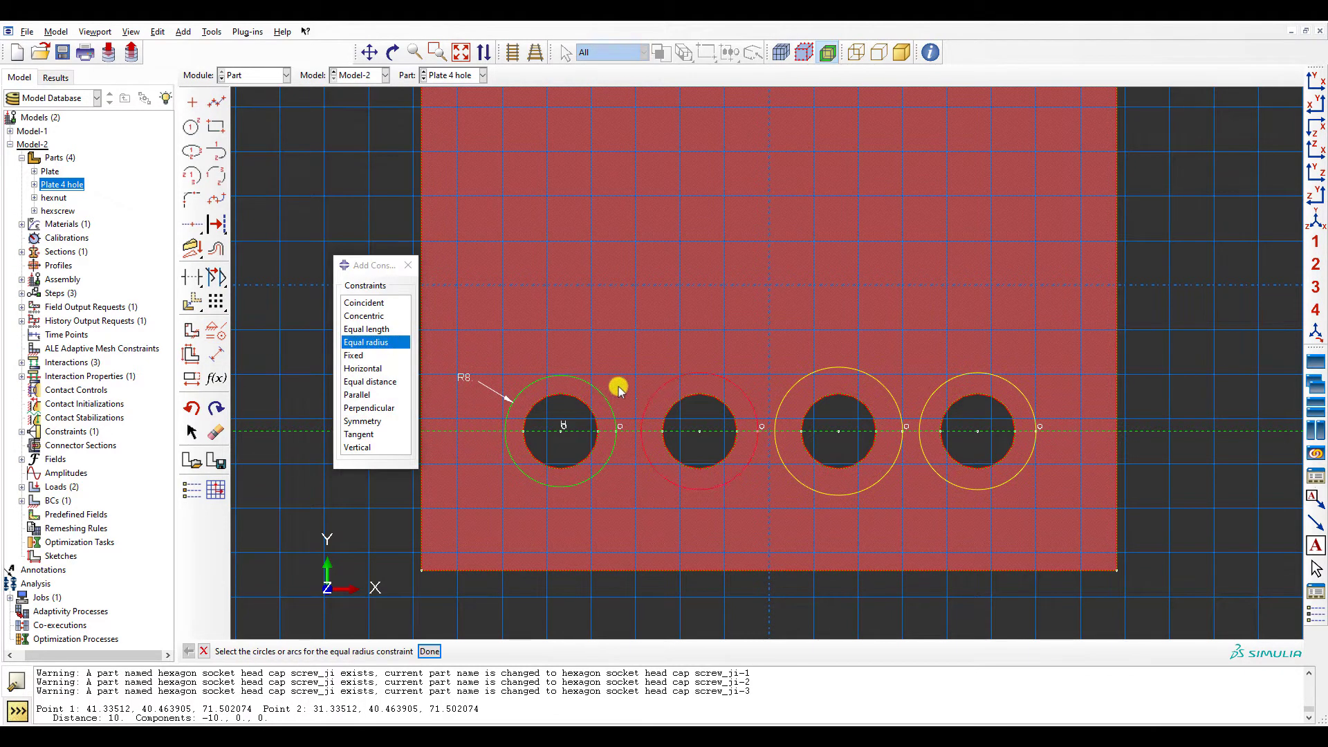
click(809, 373)
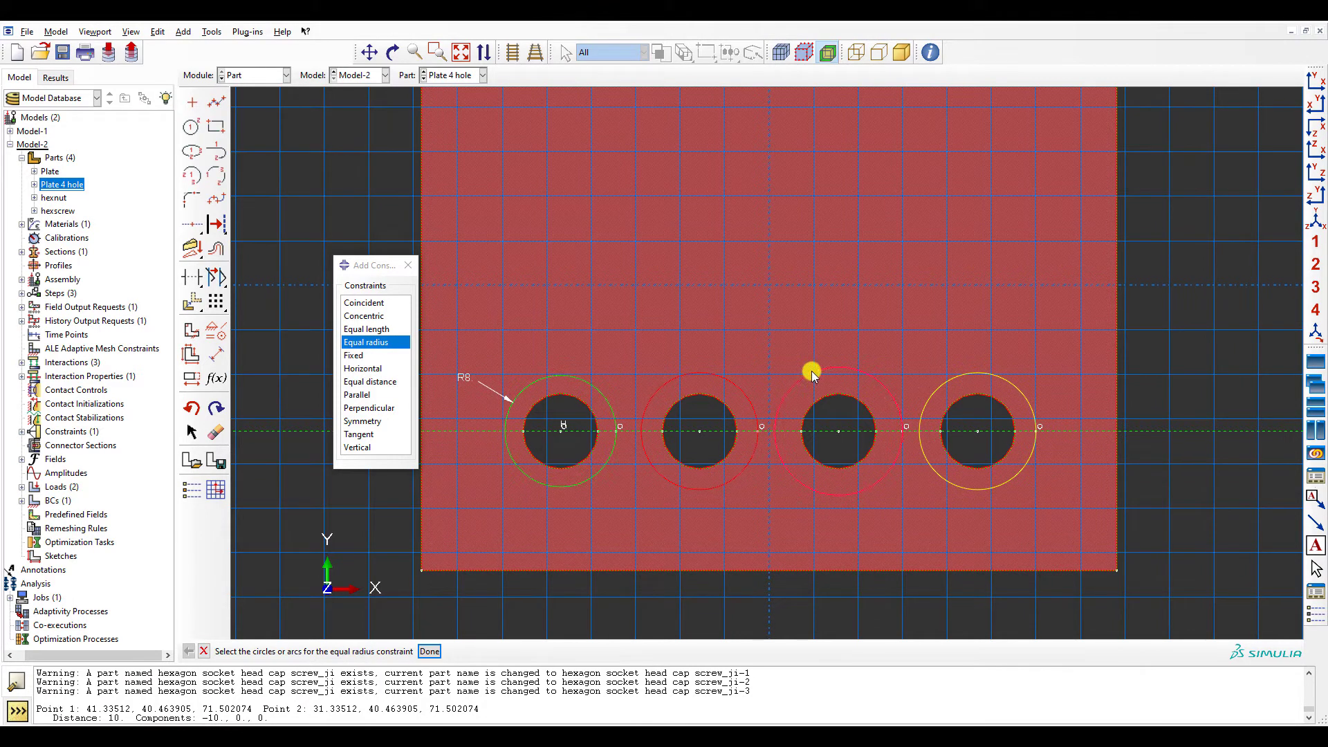
click(932, 386)
click(578, 377)
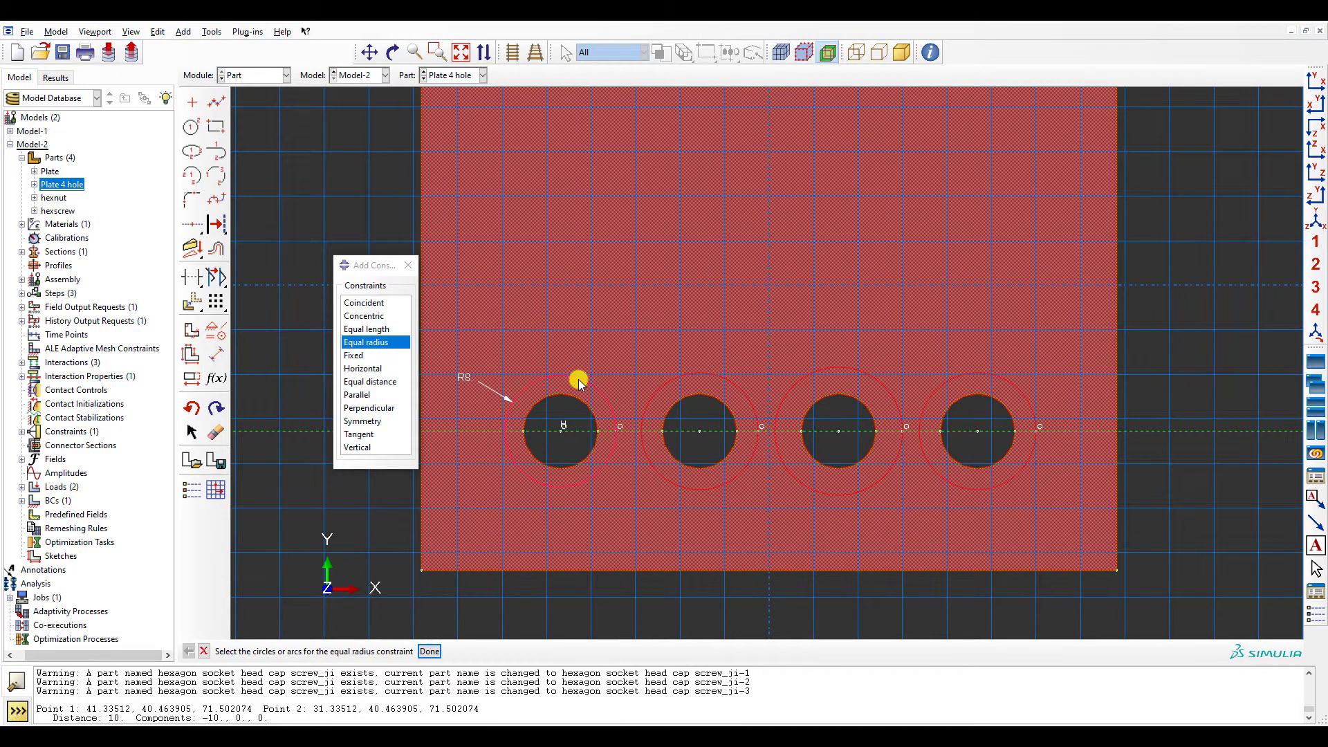
click(431, 651)
click(408, 266)
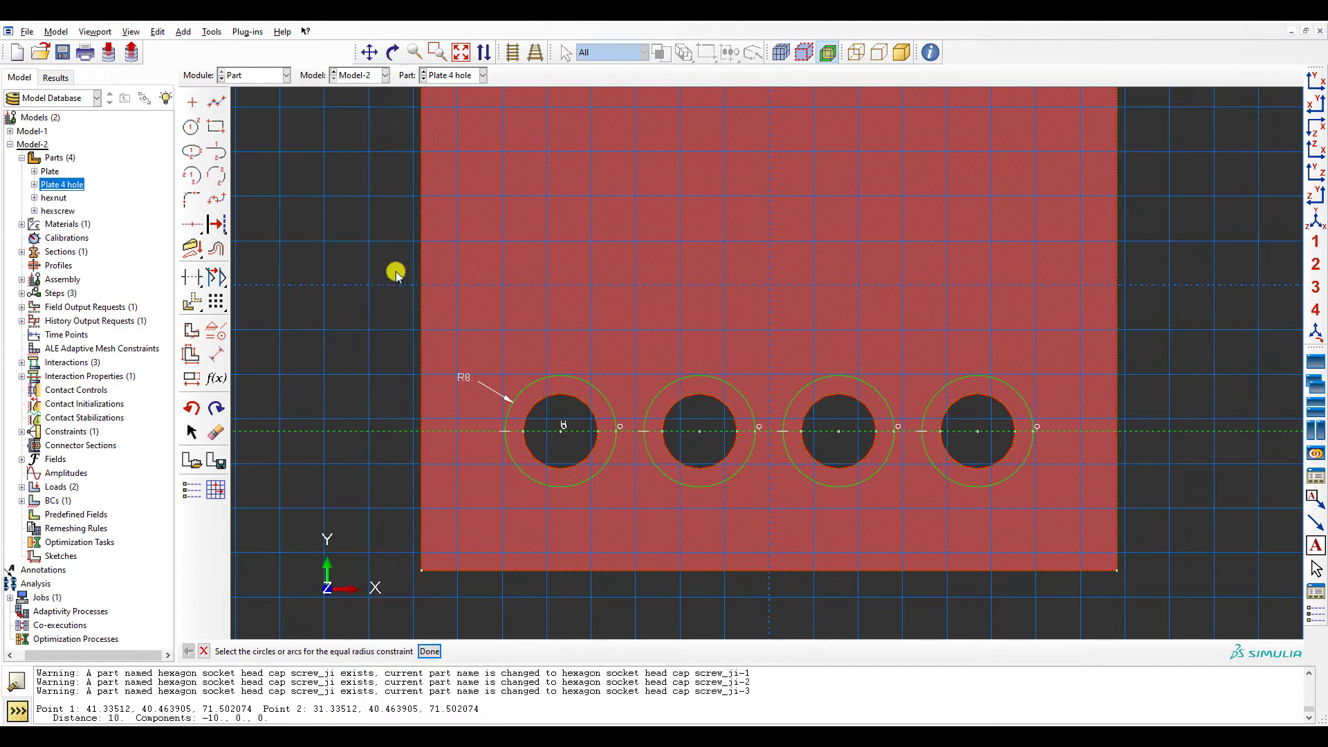
- Edit the leftmost circle's radius dimension, trying 10 and settling on 9
click(192, 378)
click(461, 378)
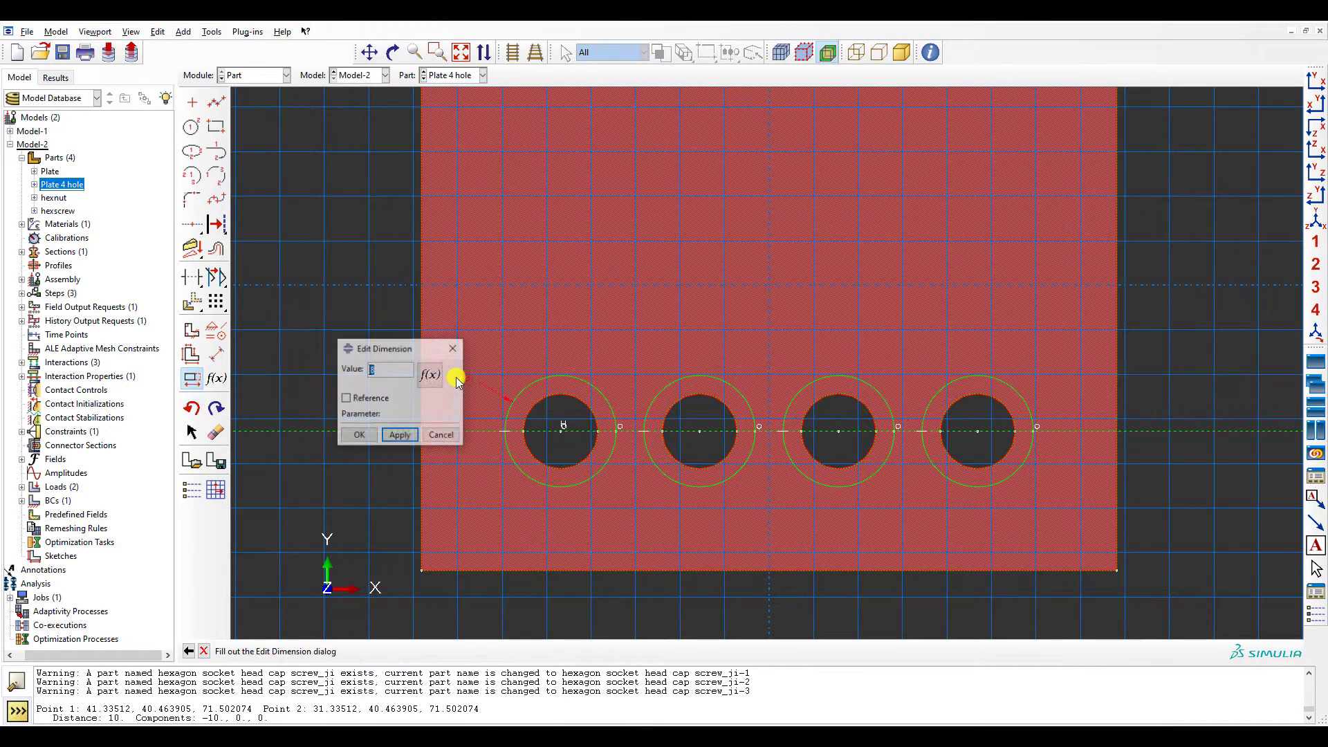
key(BackSpace)
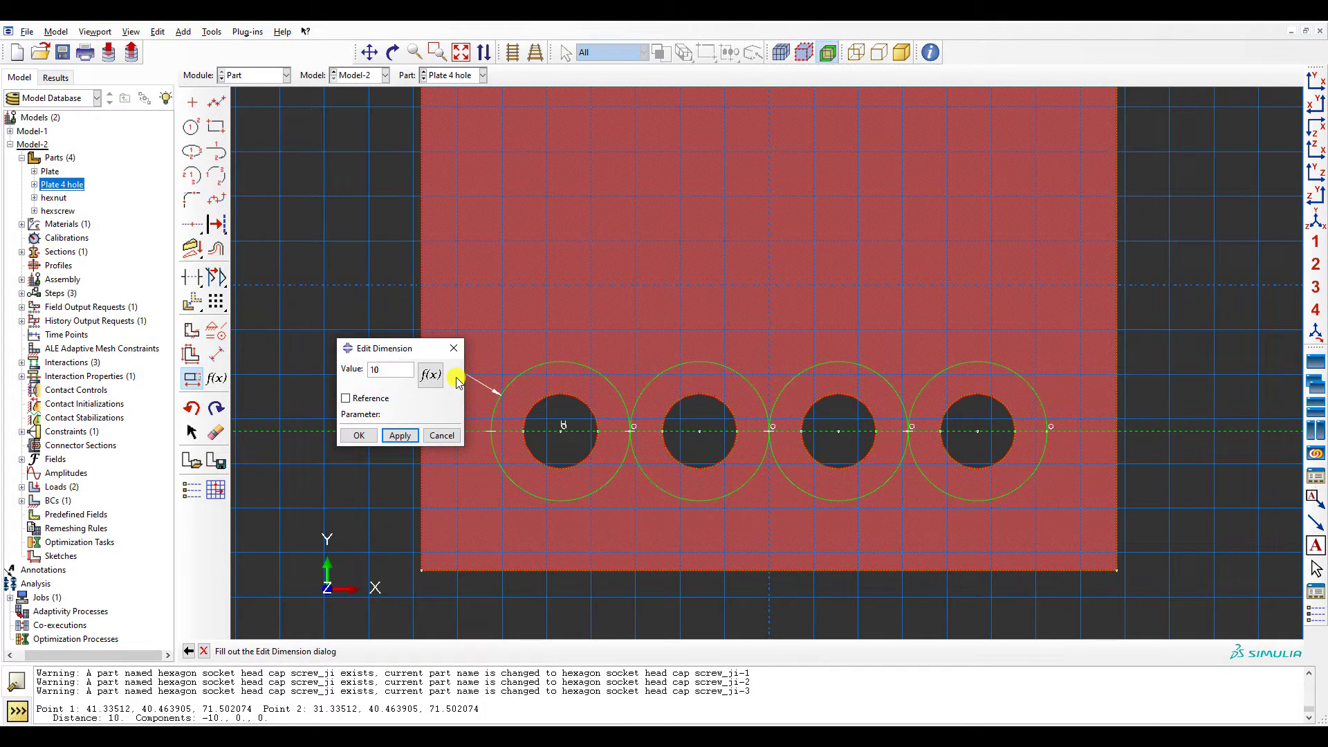
drag(396, 369, 319, 365)
text(9)
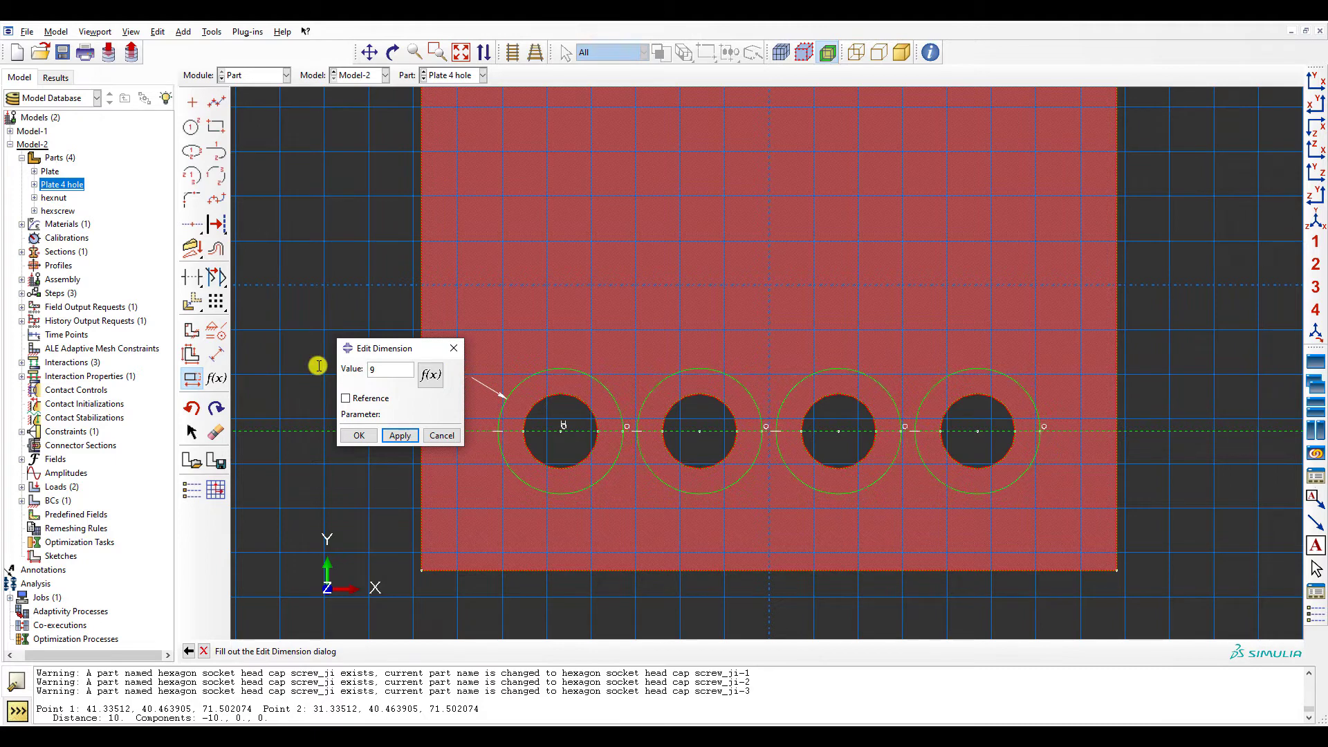
click(453, 348)
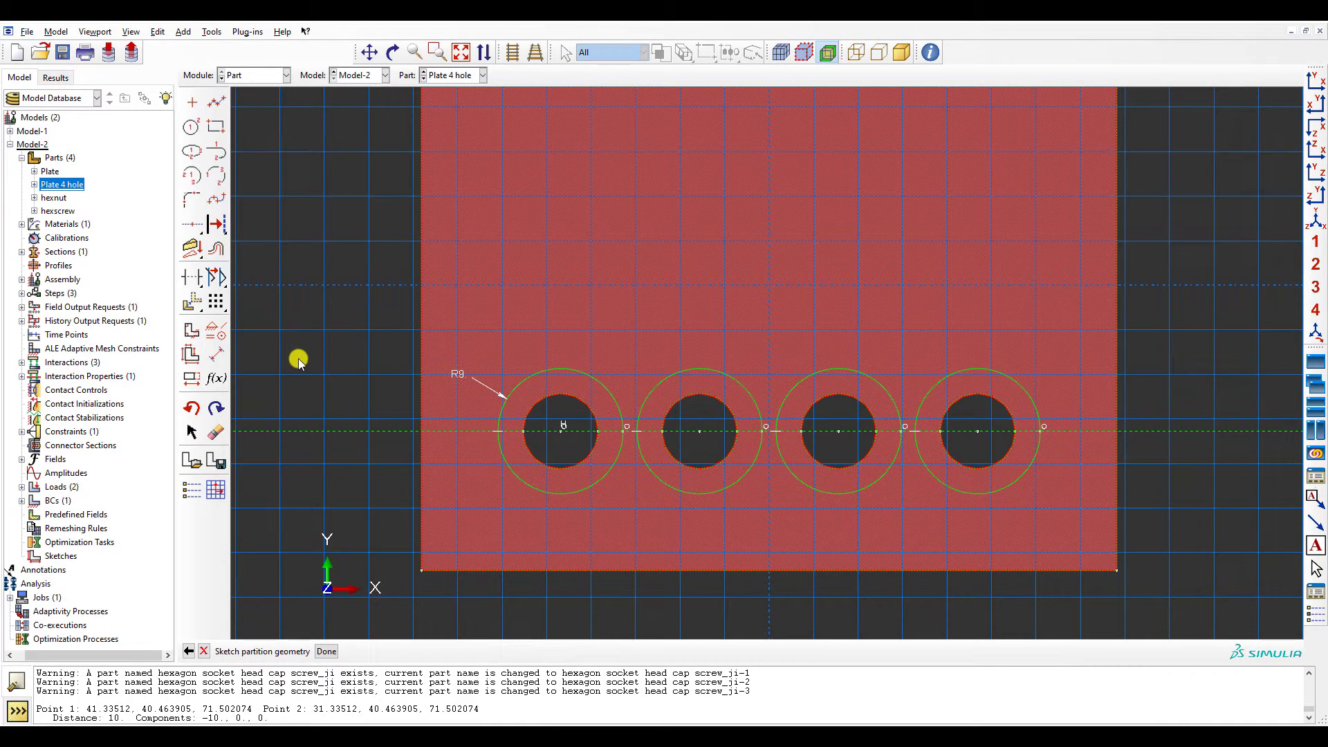
- Finish the partition sketch so the four circles split the plate's front face, and end the face partition command
click(216, 101)
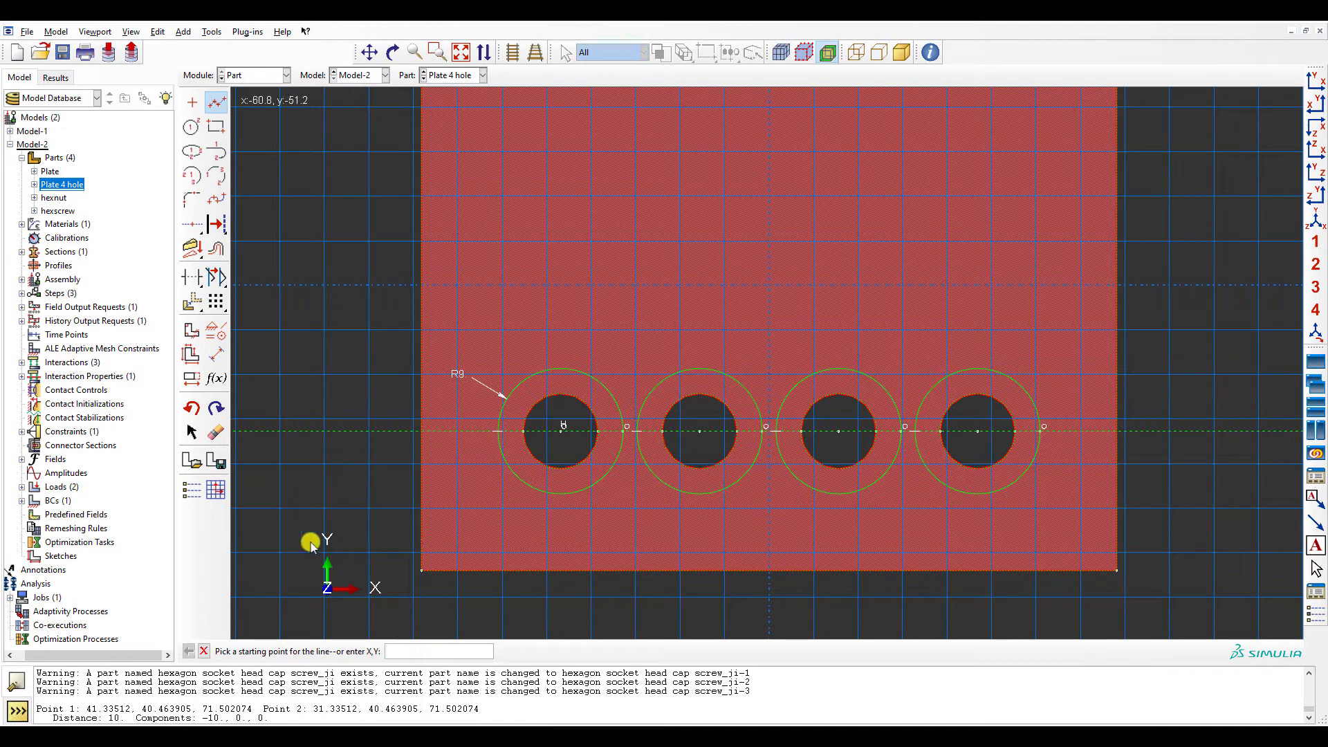
click(204, 650)
click(326, 651)
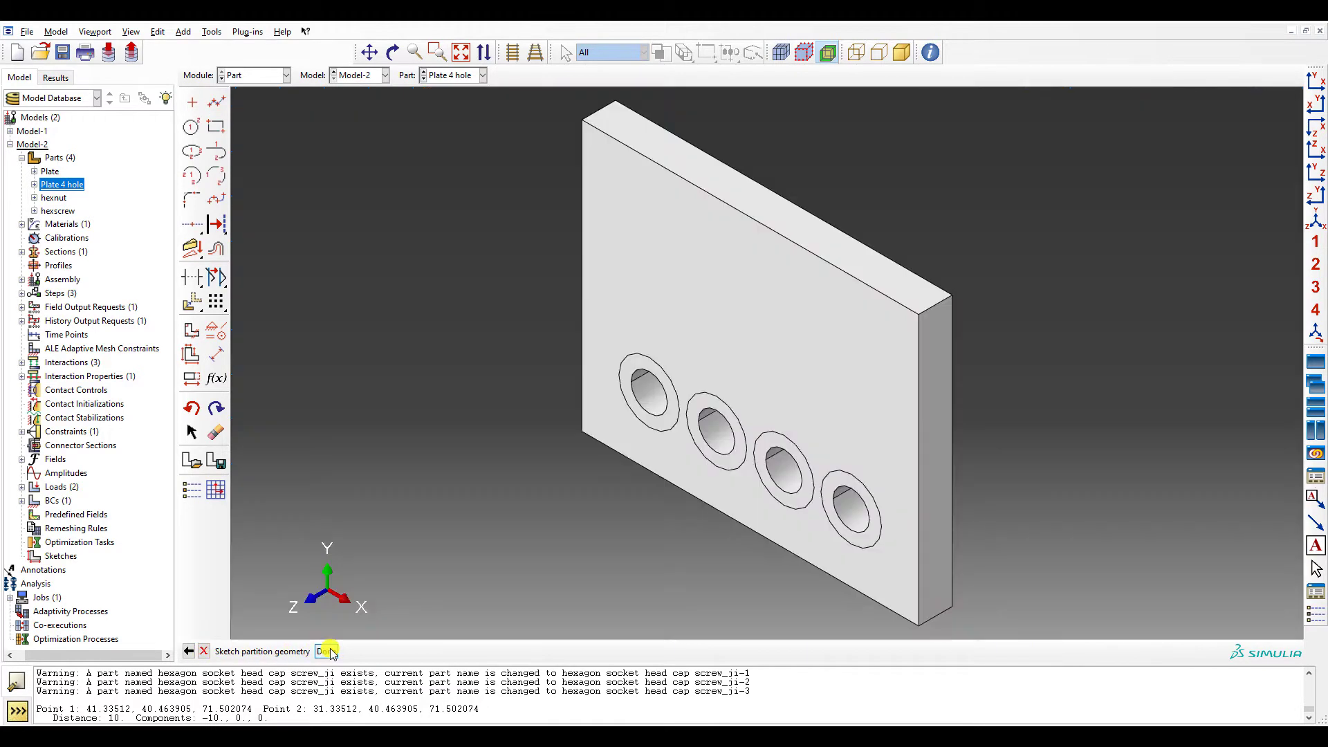
click(463, 651)
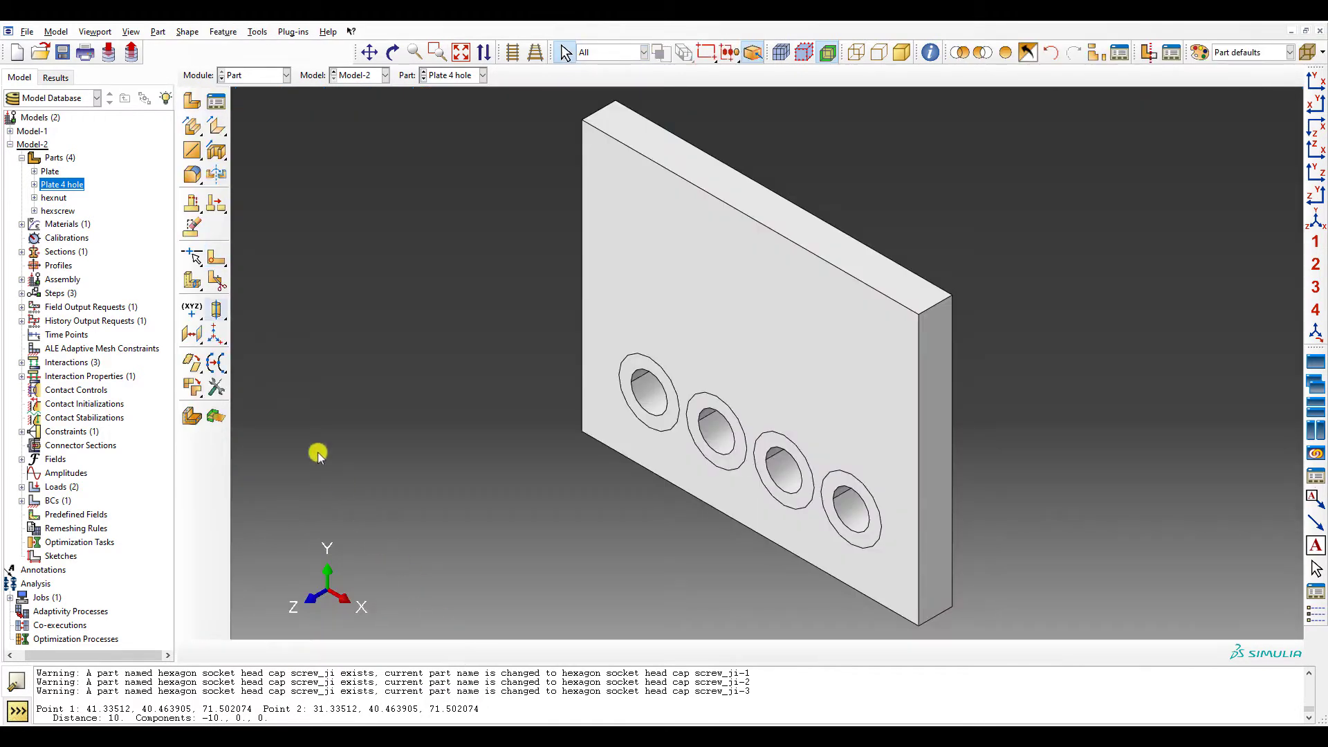
- Partition the plate's cell with a three-point cutting plane running lengthwise through the hole centres
click(196, 283)
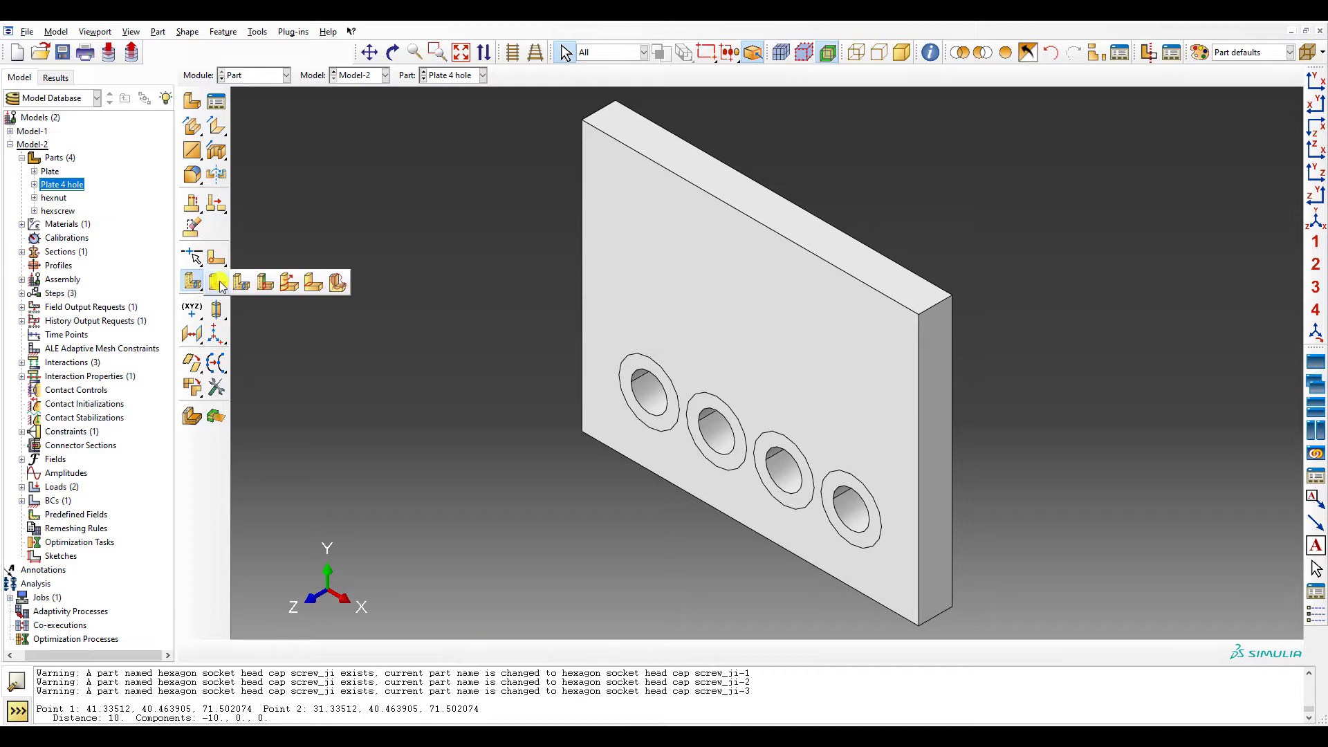
click(219, 283)
click(455, 653)
ctrl+alt+drag(454, 654, 810, 491)
click(795, 478)
scroll(777, 460, down, 3)
middle_click(614, 308)
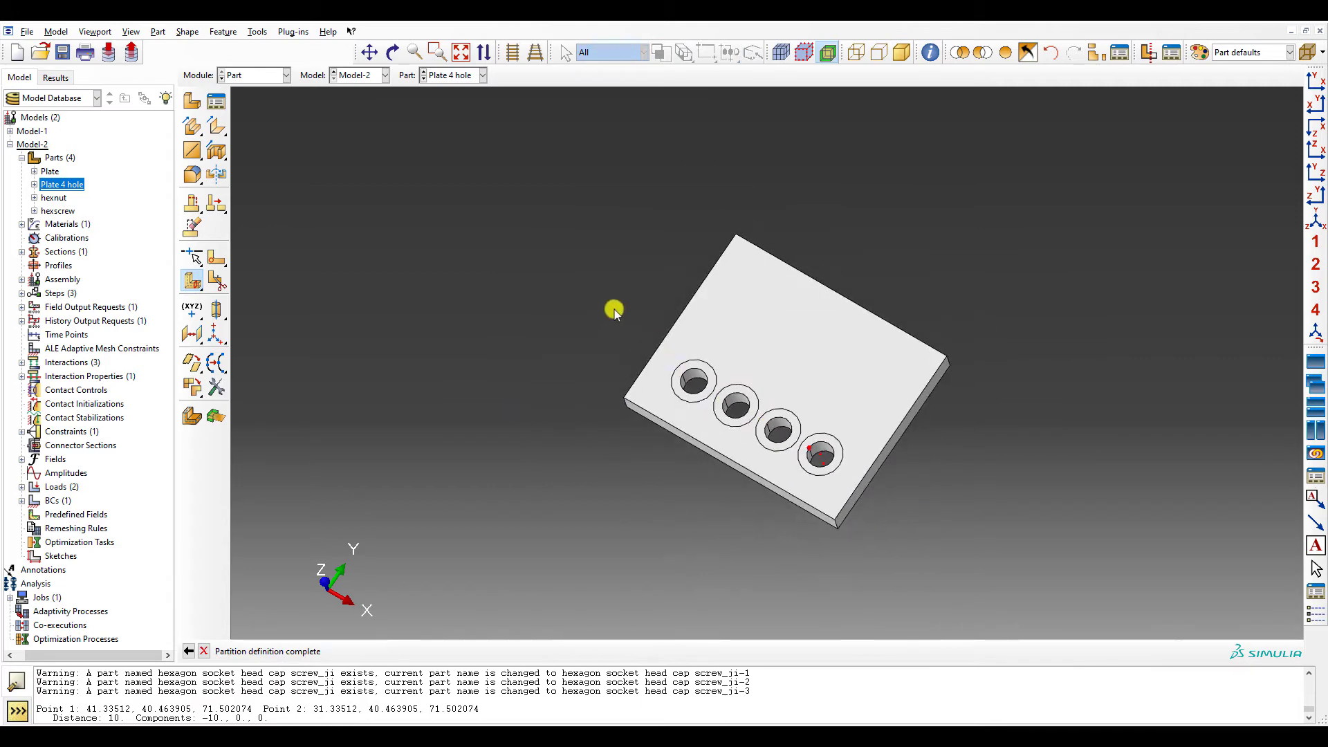
- Partition all plate cells with a three-point plane through the leftmost hole's axis, perpendicular to the row of holes
drag(577, 279, 979, 578)
middle_click(978, 577)
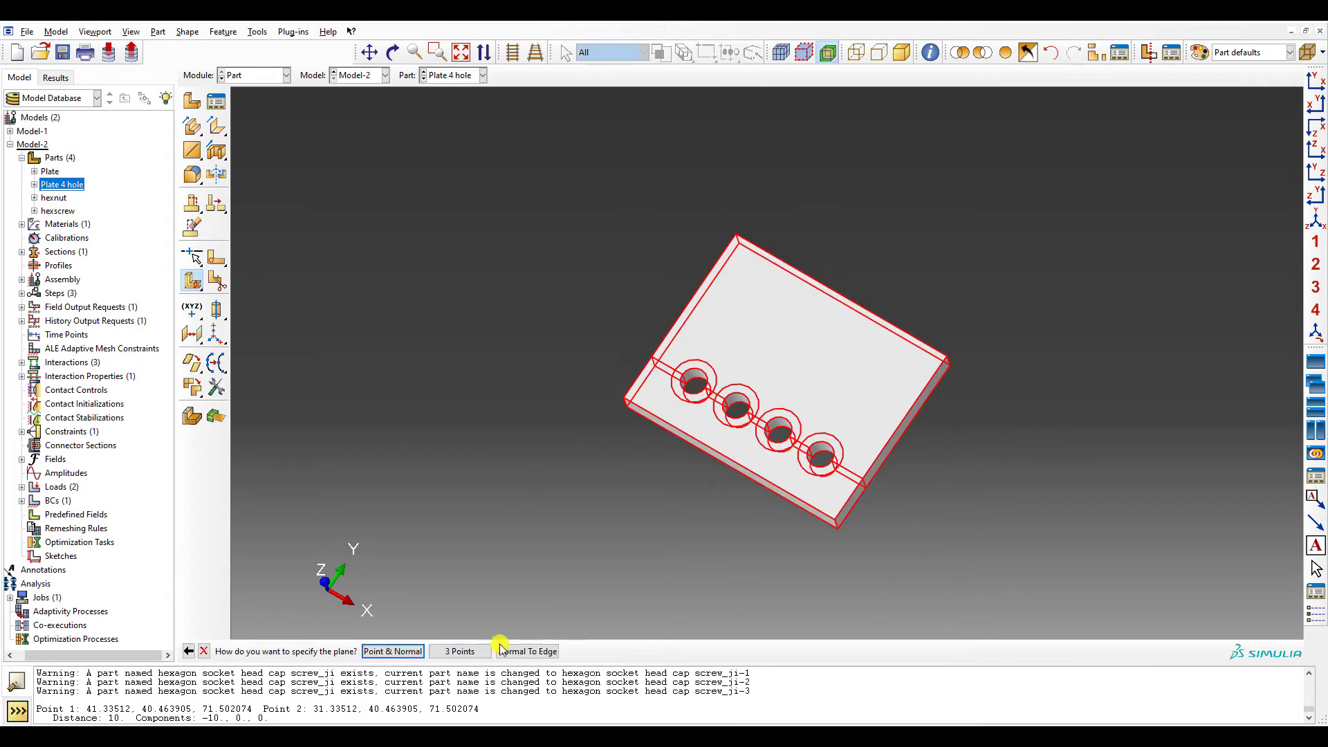
click(462, 650)
scroll(527, 584, up, 4)
click(694, 408)
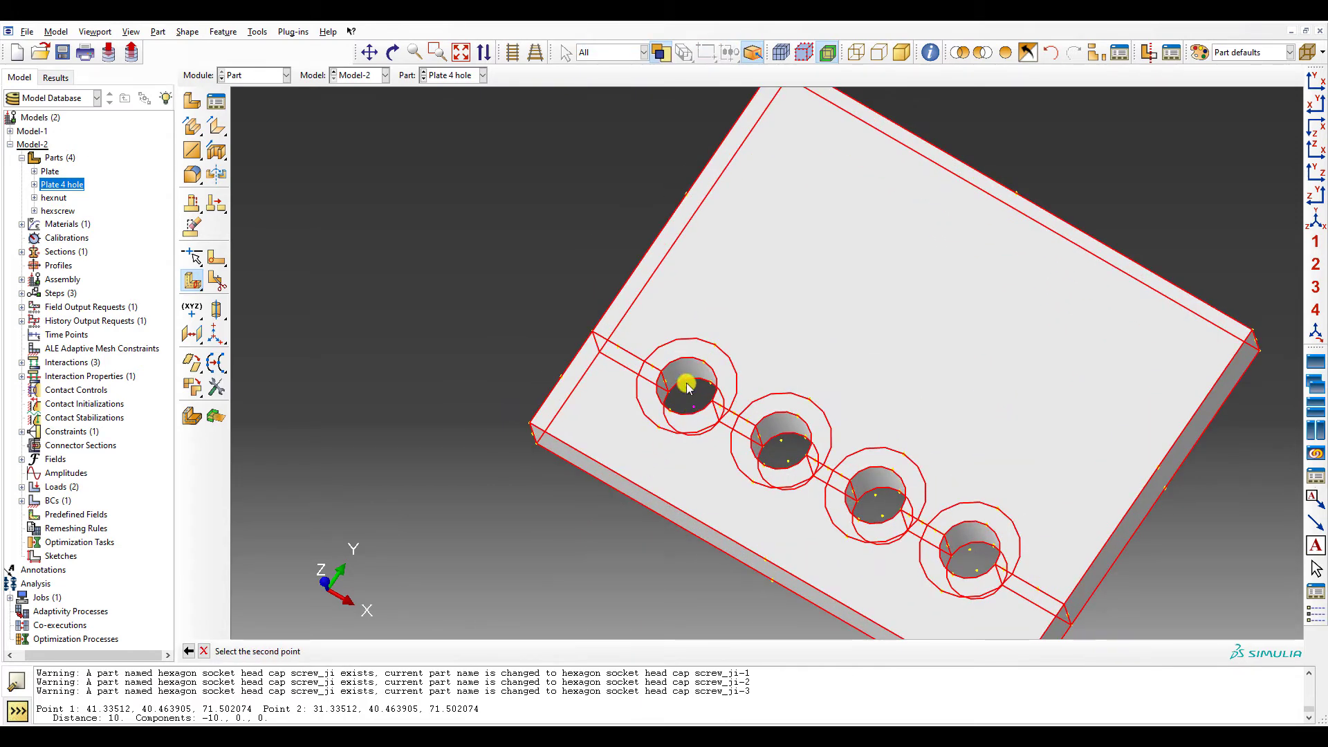
click(704, 362)
click(687, 385)
scroll(673, 340, down, 2)
middle_click(615, 293)
- Partition all plate cells with a three-point plane through the second hole's axis, perpendicular to the row of holes
drag(581, 251, 1022, 608)
middle_click(954, 622)
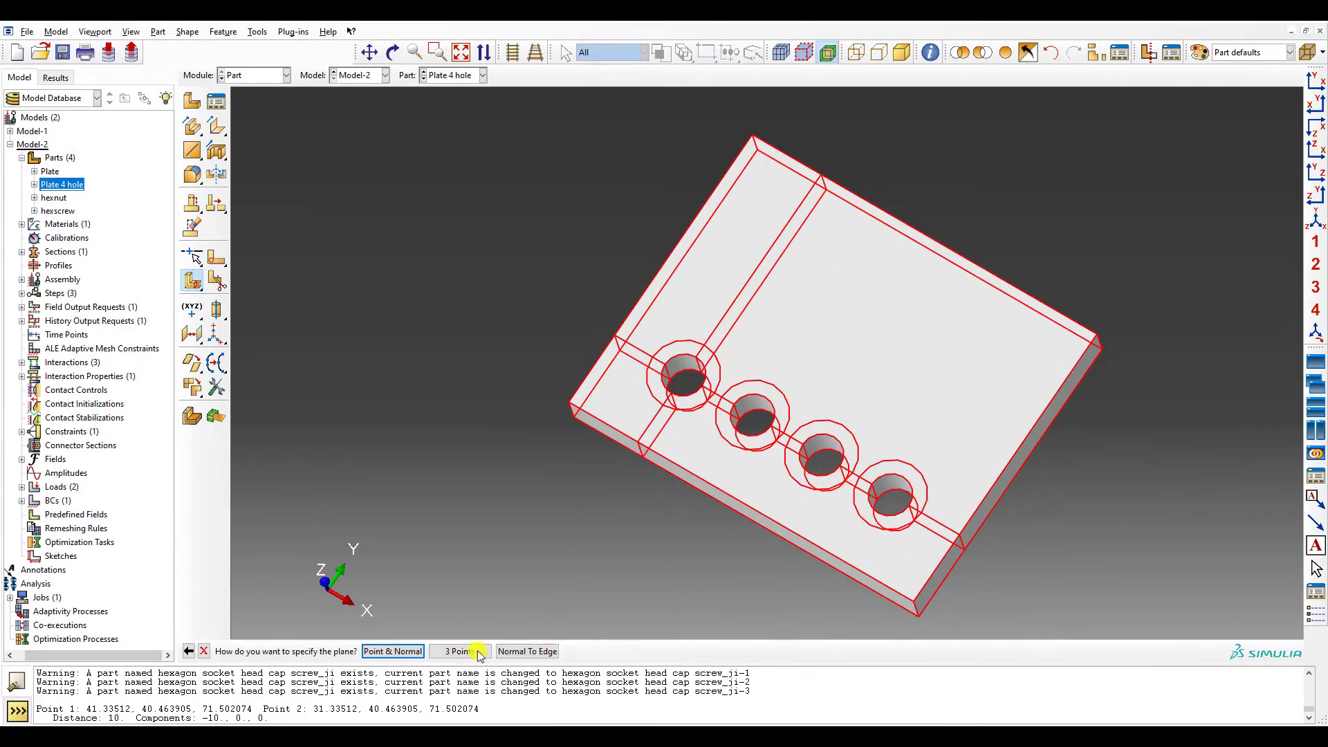
click(473, 650)
scroll(757, 435, up, 2)
click(756, 433)
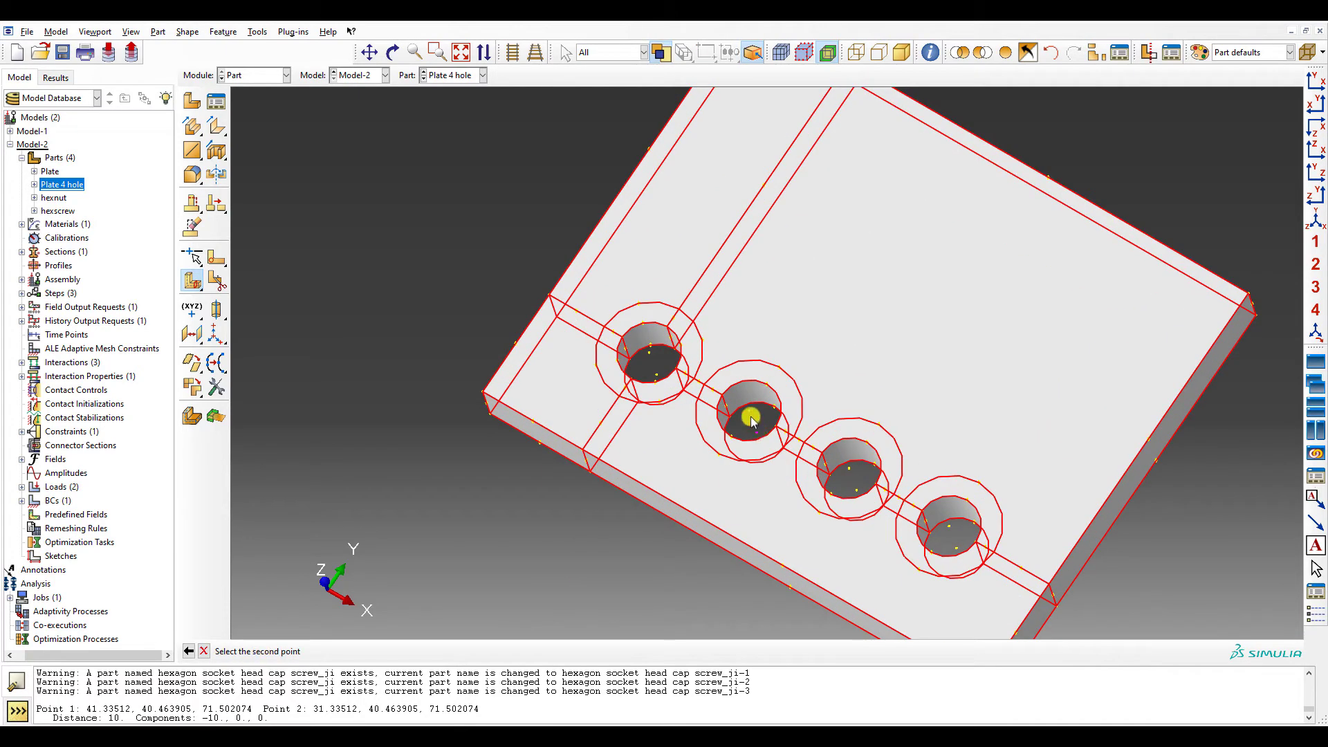
click(753, 408)
click(767, 387)
scroll(697, 401, down, 2)
middle_click(622, 320)
- Partition all plate cells with a three-point plane through the third hole's axis, perpendicular to the row of holes
drag(544, 280, 1065, 632)
middle_click(1051, 618)
click(473, 651)
scroll(643, 564, up, 2)
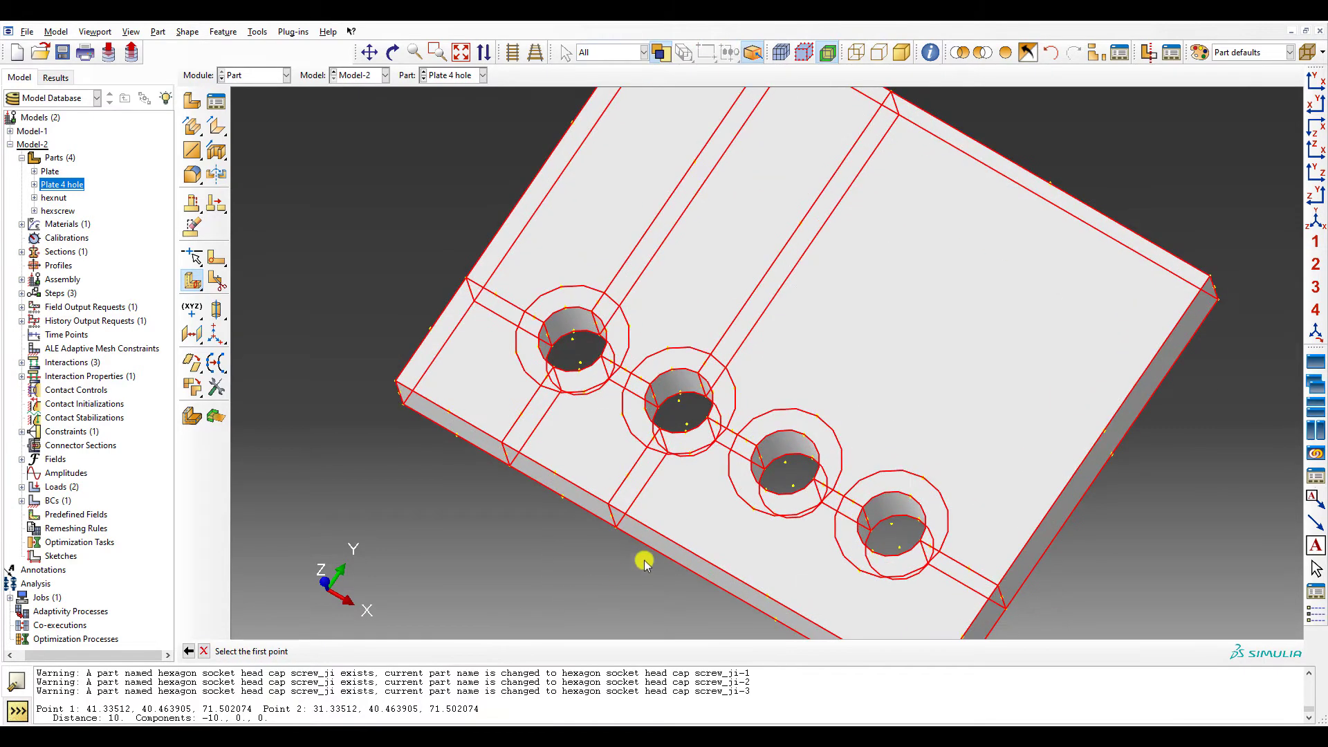
click(792, 485)
click(786, 461)
click(803, 435)
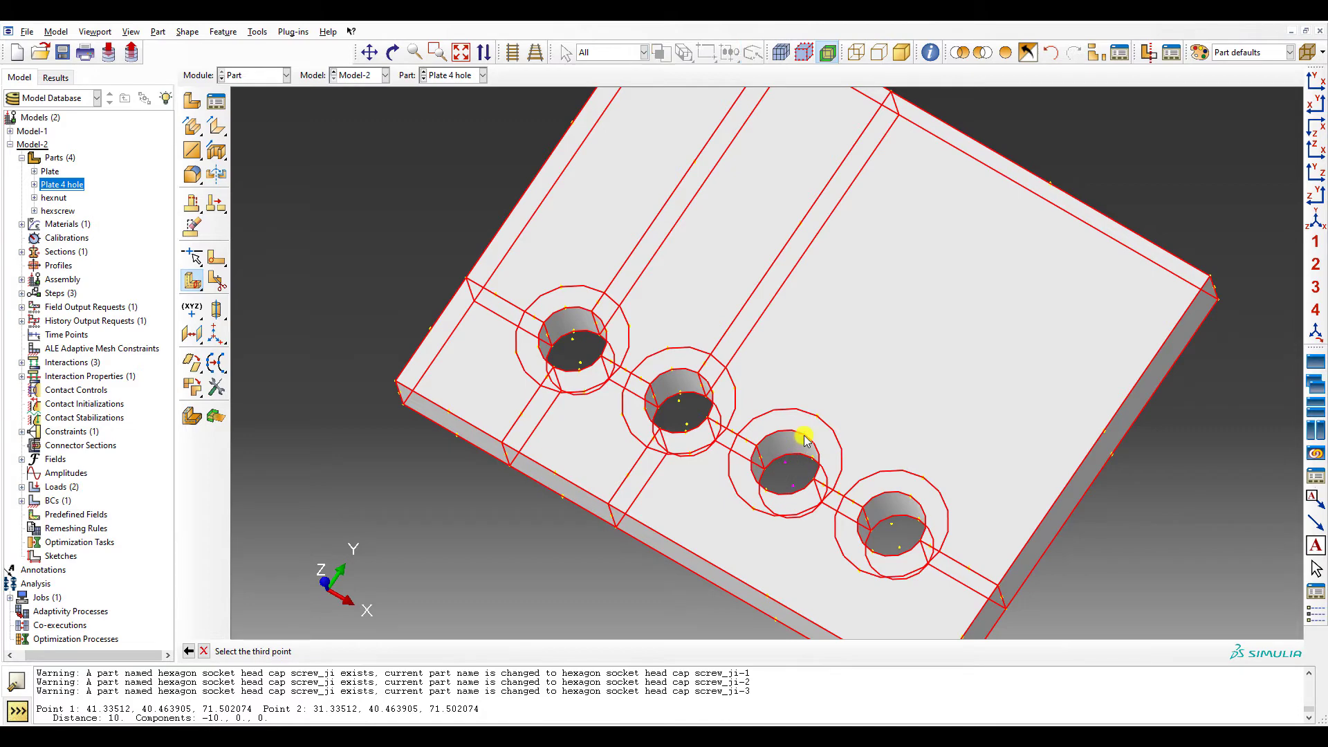
scroll(783, 420, down, 1)
middle_click(783, 420)
- Partition all plate cells with a three-point plane through the rightmost hole's axis, perpendicular to the row of holes
scroll(592, 304, down, 2)
drag(512, 252, 910, 608)
middle_click(910, 608)
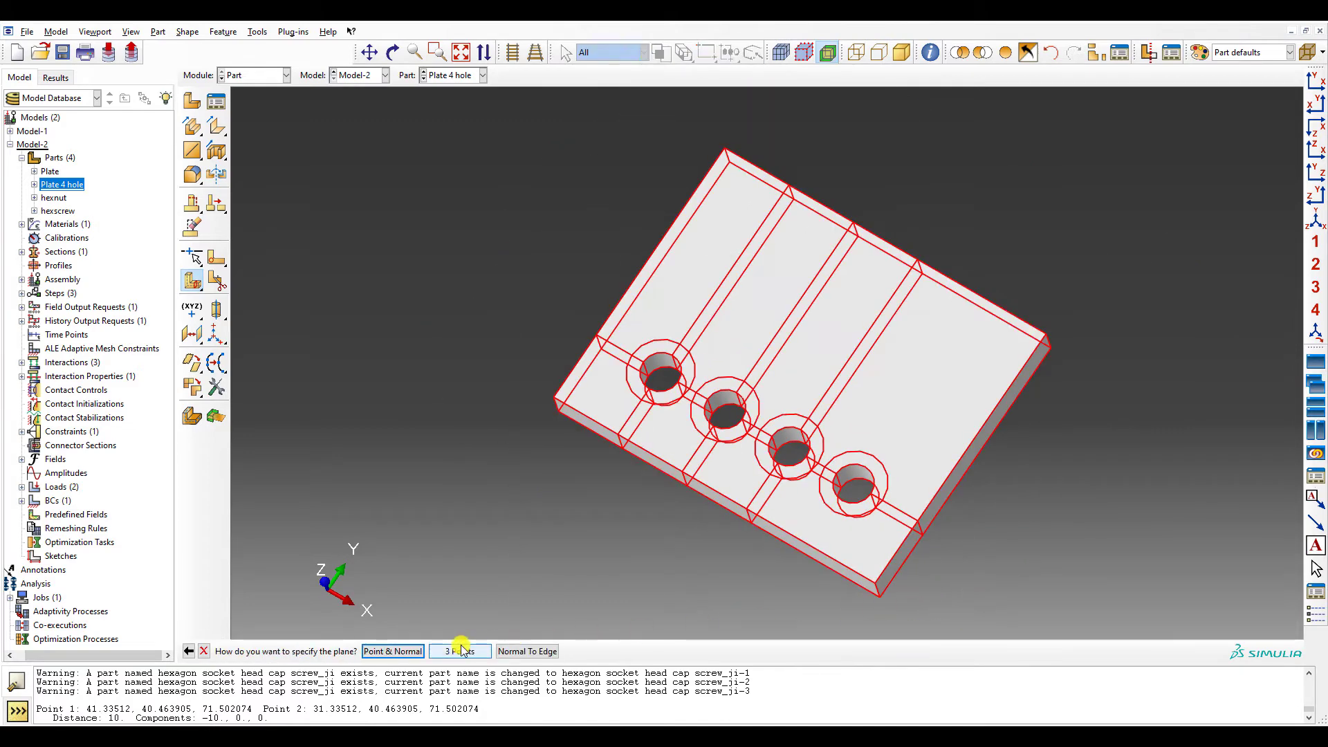
click(473, 651)
scroll(487, 637, up, 2)
scroll(830, 509, up, 2)
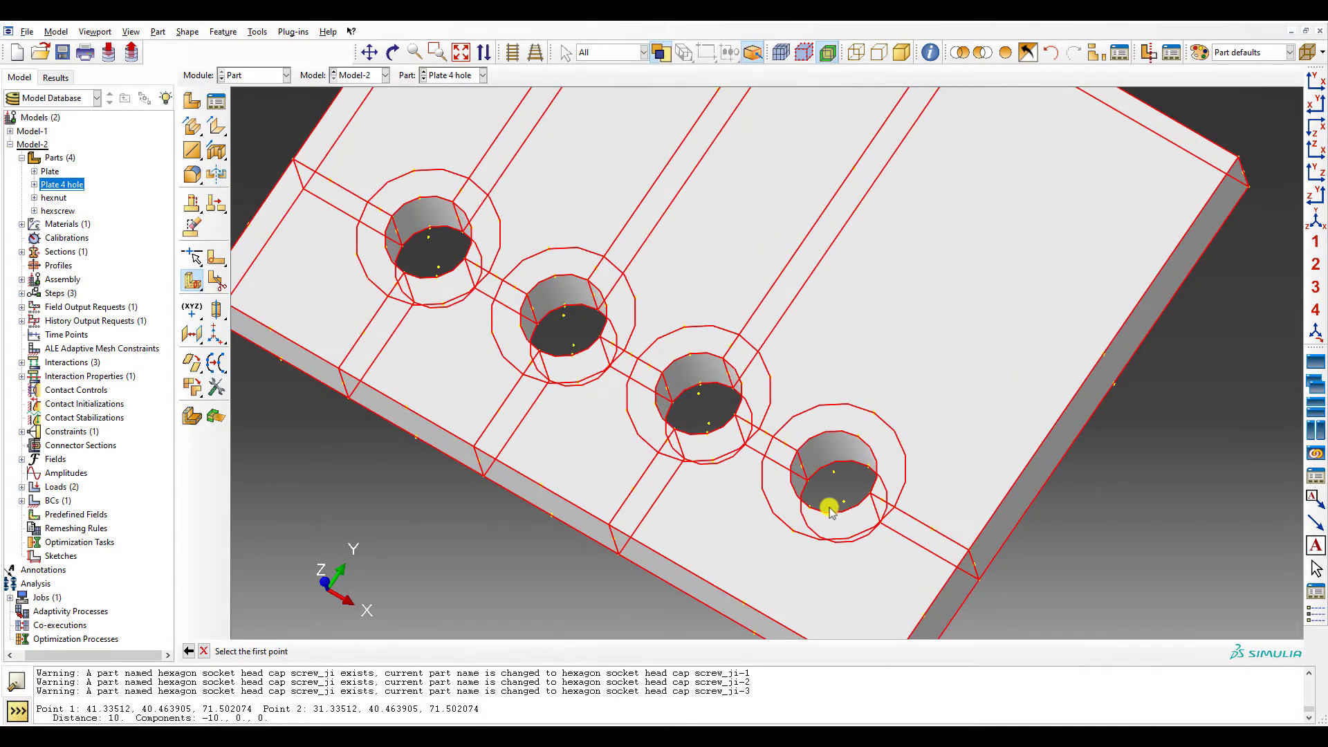
click(842, 465)
click(860, 438)
middle_click(916, 456)
scroll(916, 457, down, 3)
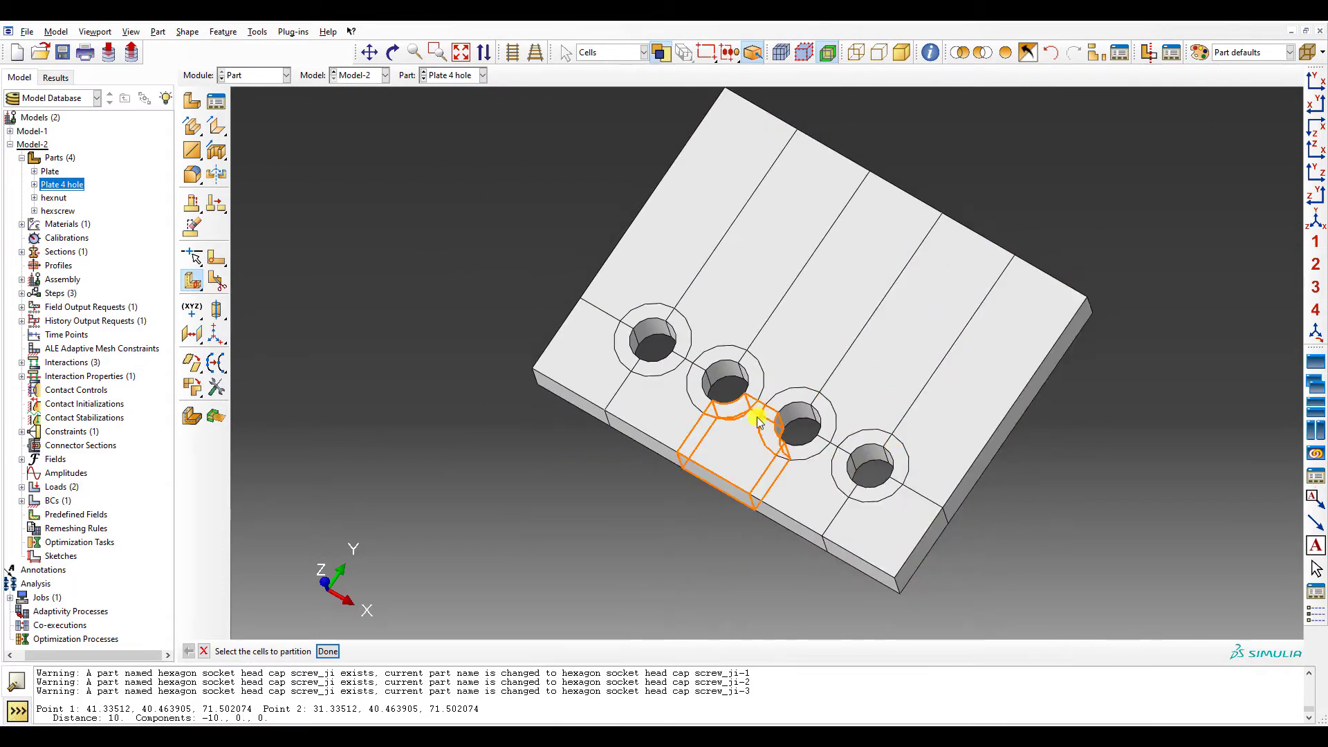
- Partition all plate cells by extruding the circle around the rightmost hole along a thickness edge of the plate
drag(196, 287, 291, 282)
drag(450, 222, 1087, 628)
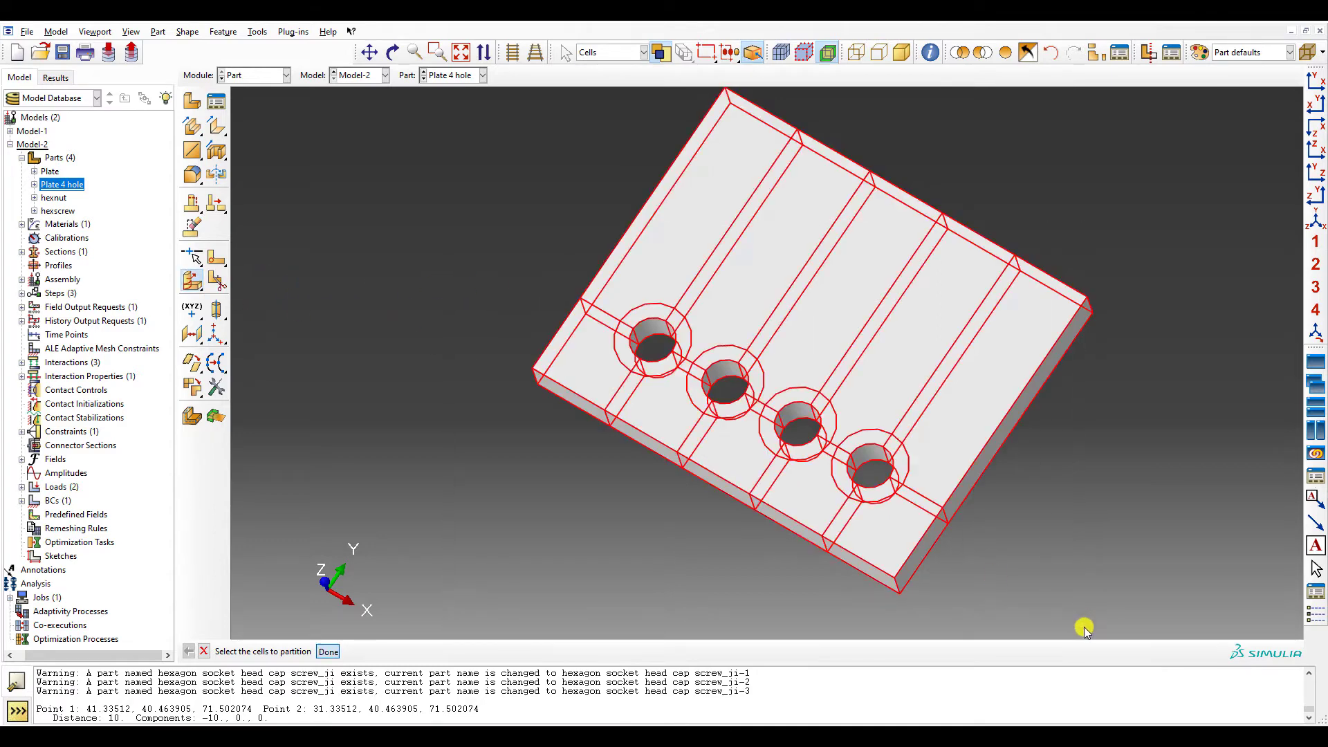
middle_click(1082, 626)
click(480, 651)
click(443, 681)
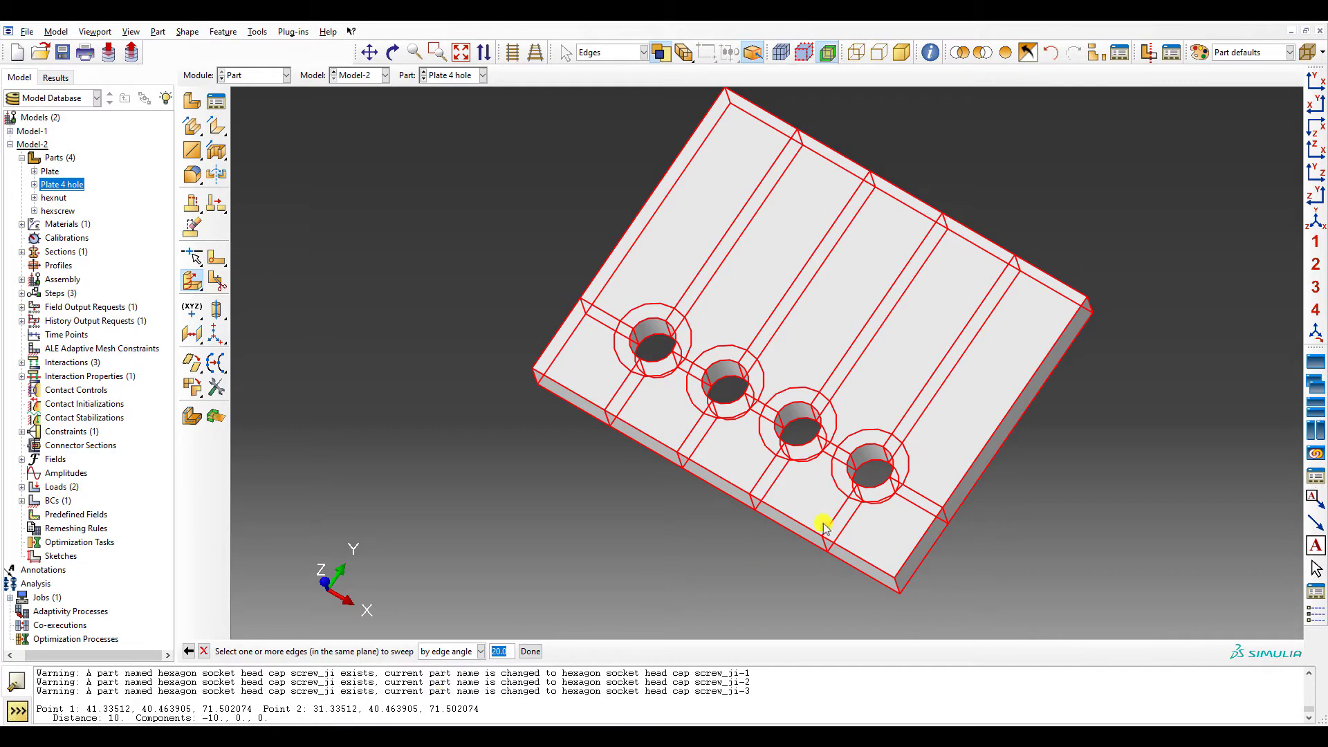
ctrl+alt+drag(870, 504, 706, 546)
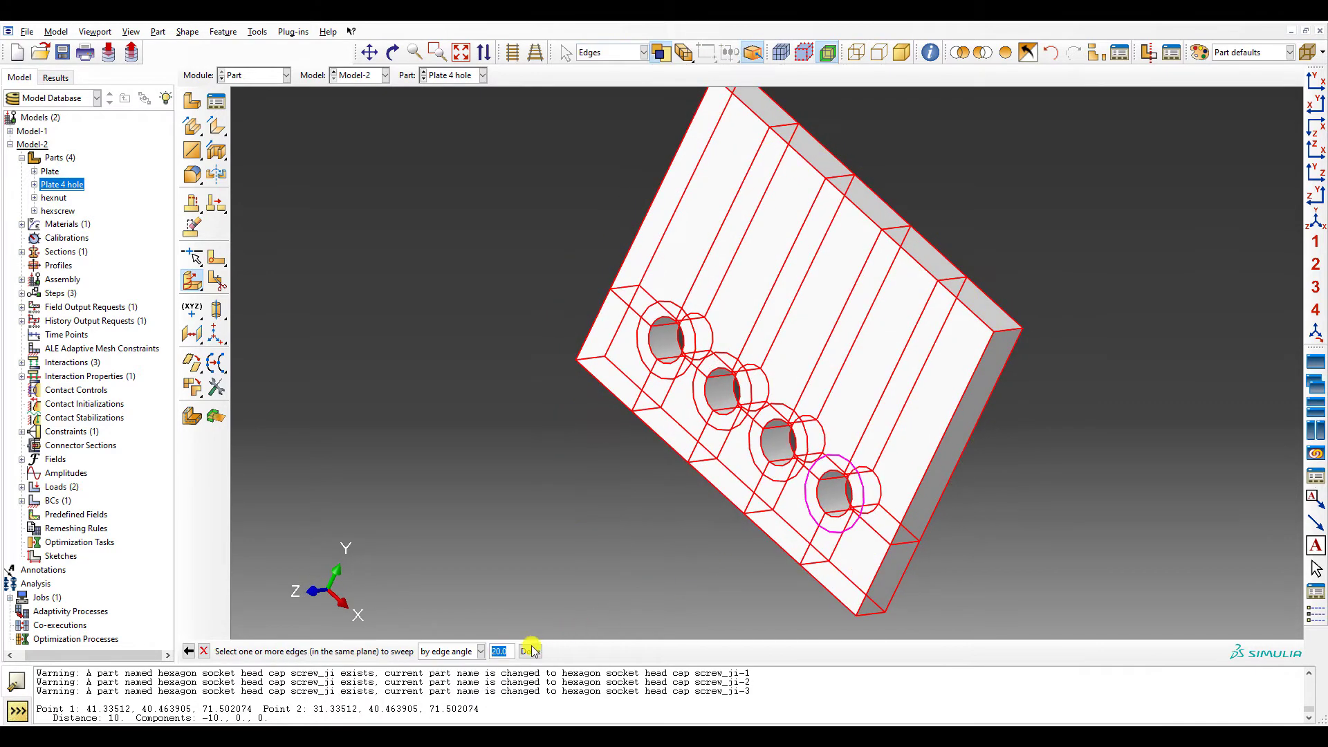
click(530, 651)
click(407, 650)
click(958, 281)
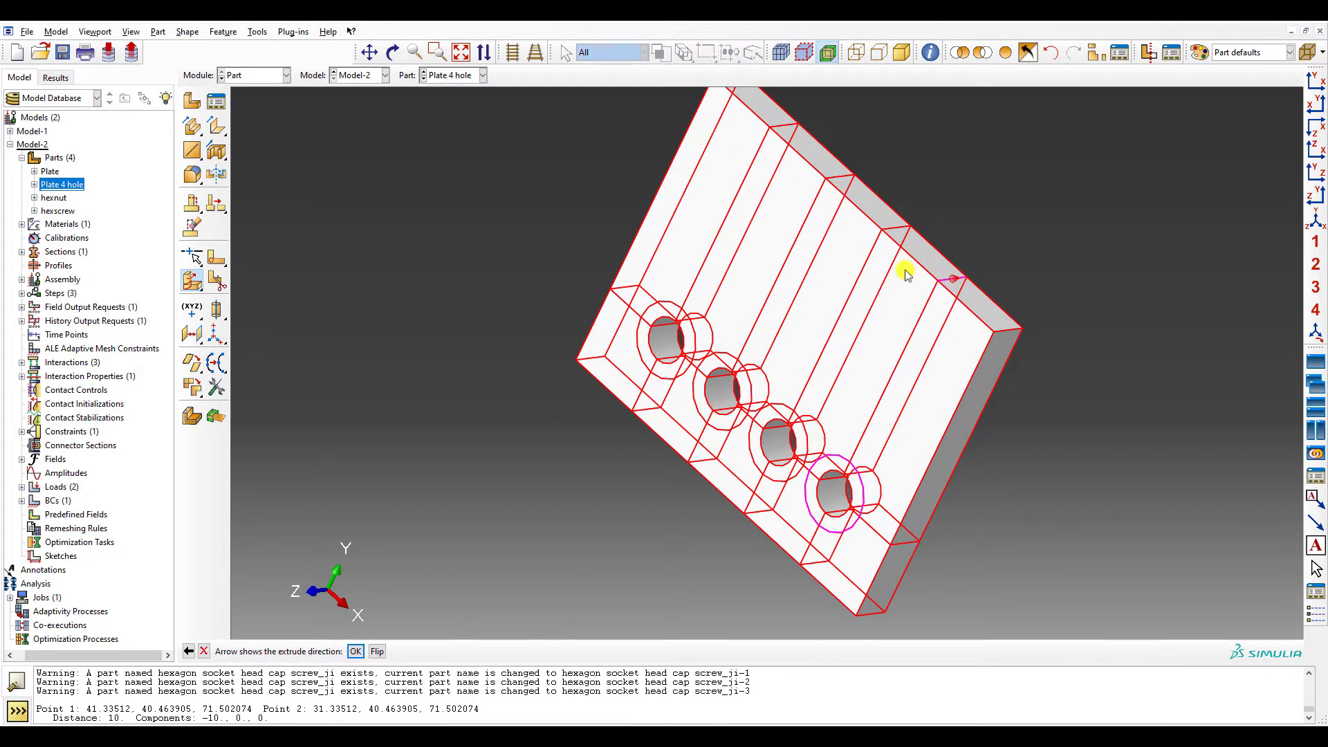
- Partition all plate cells by extruding the circle around the third hole along a thickness edge
drag(462, 185, 1046, 658)
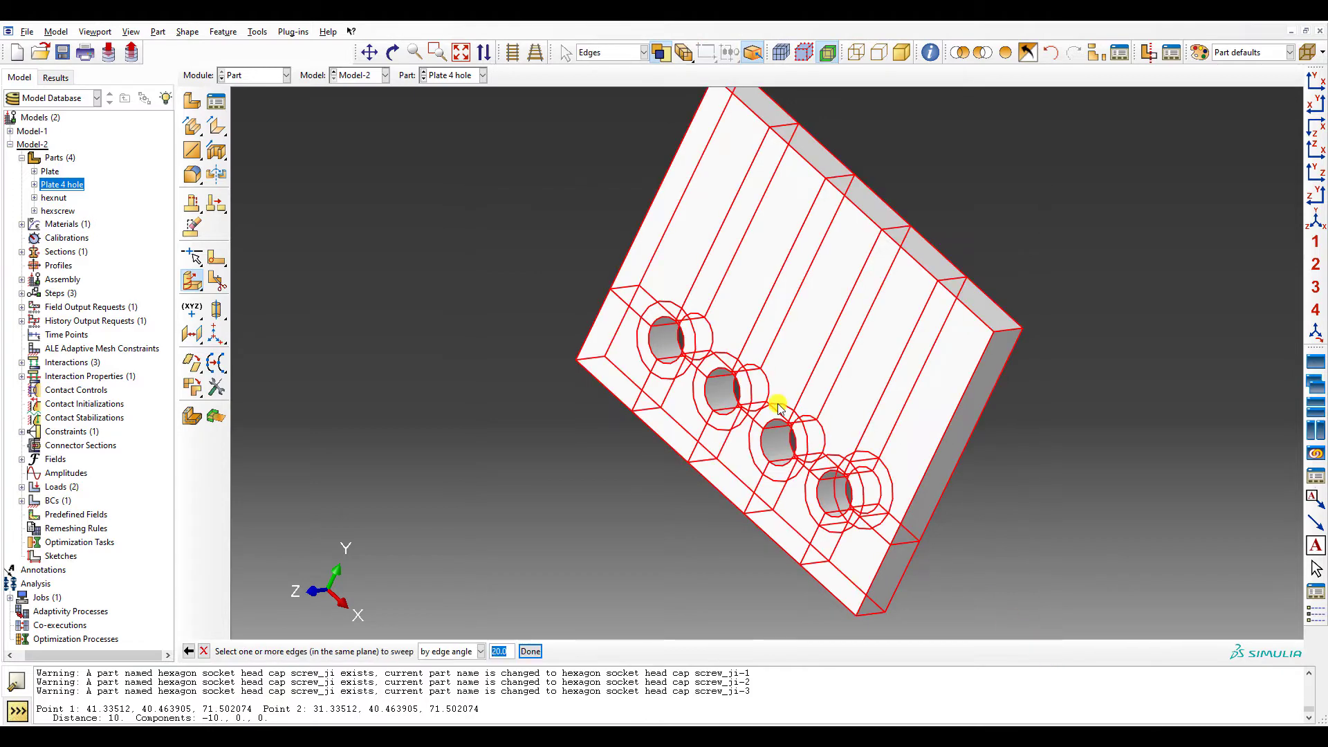
click(529, 650)
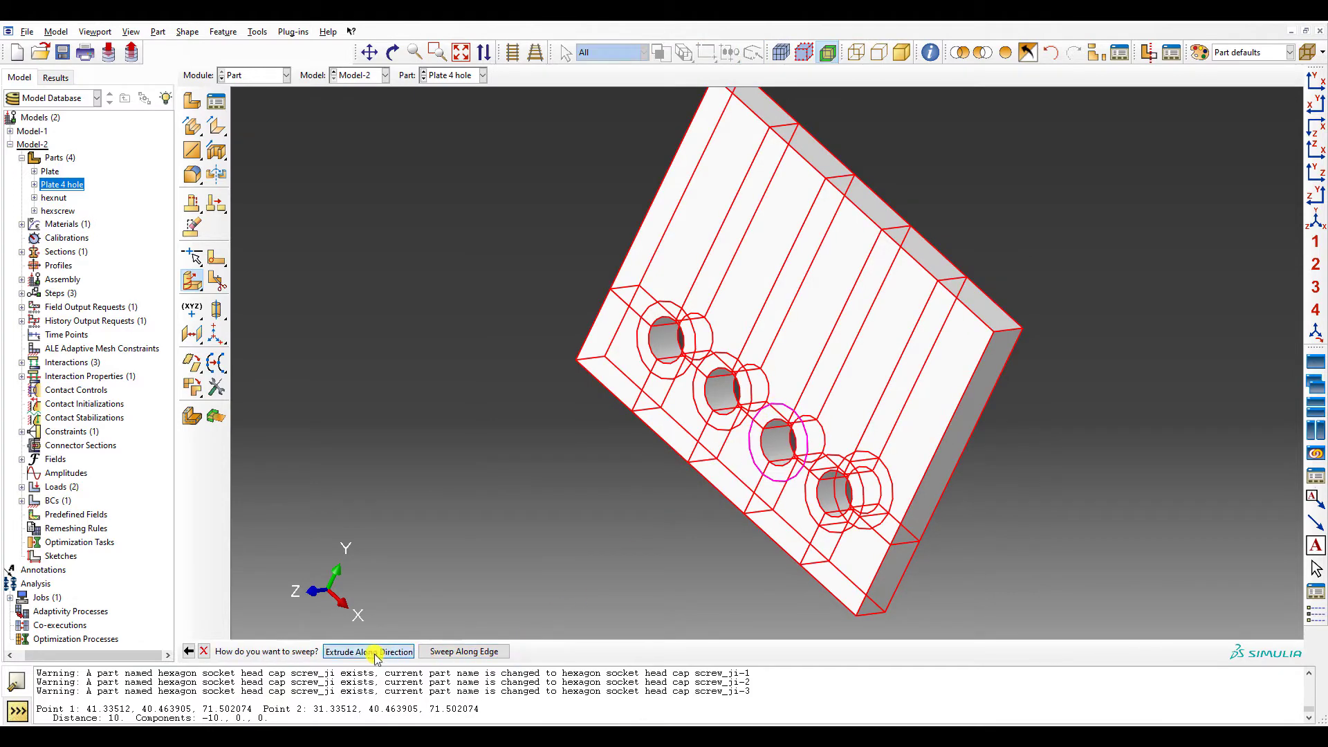
click(382, 650)
click(897, 231)
middle_click(898, 230)
- Partition all plate cells by extruding the circle around the second hole along a thickness edge
drag(521, 219, 1016, 616)
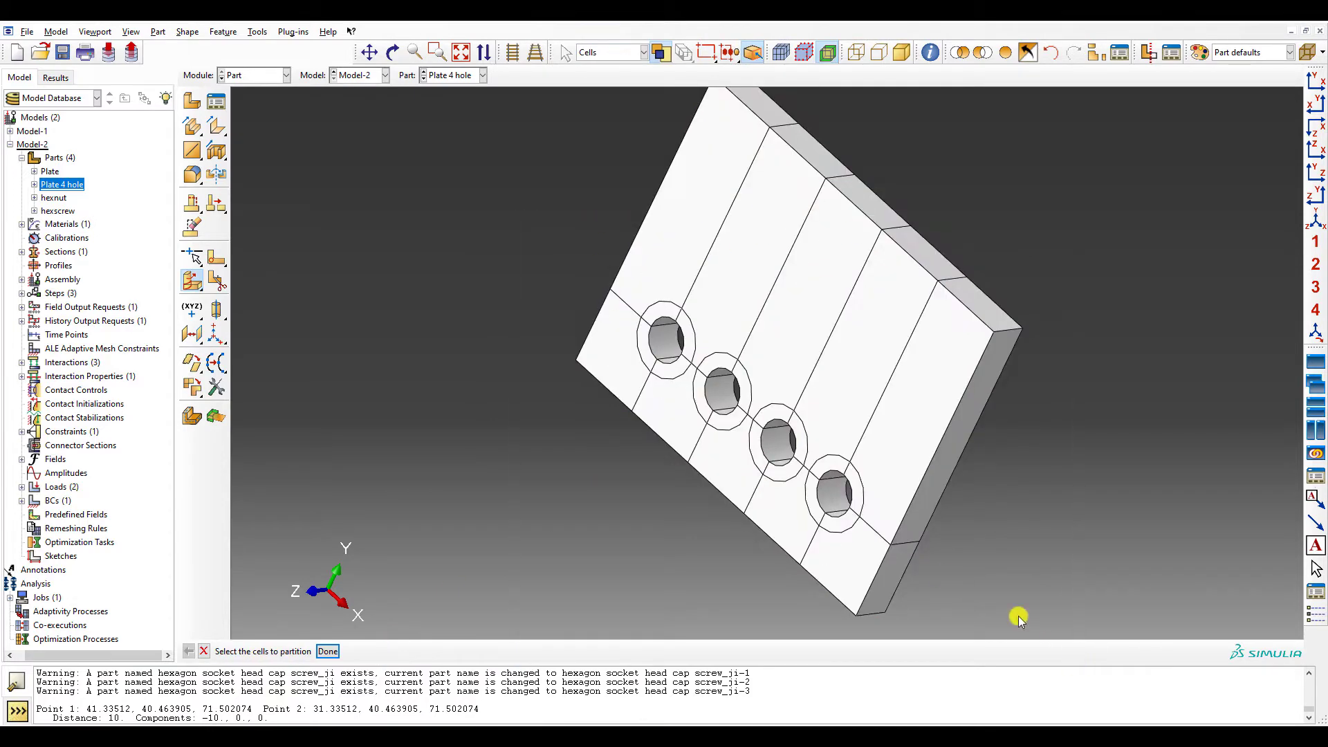
middle_click(1016, 616)
click(724, 356)
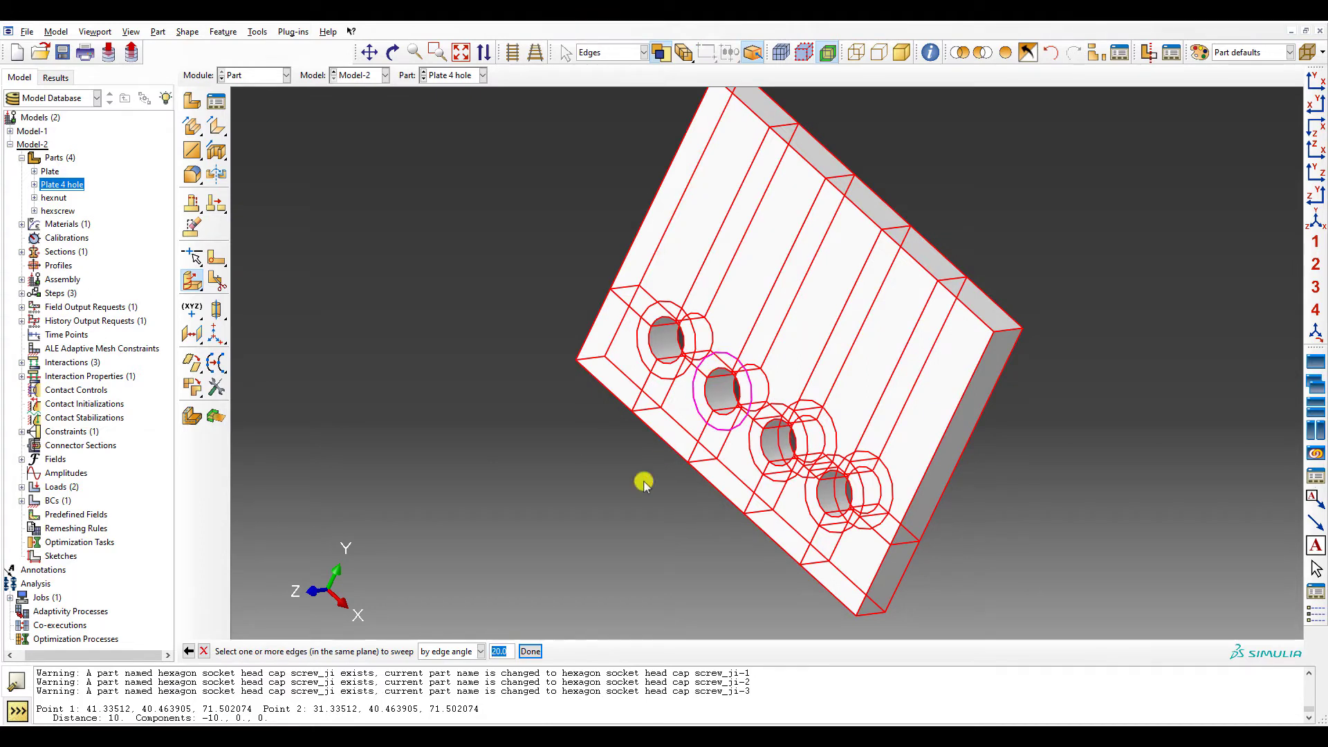
click(530, 651)
click(383, 650)
click(836, 178)
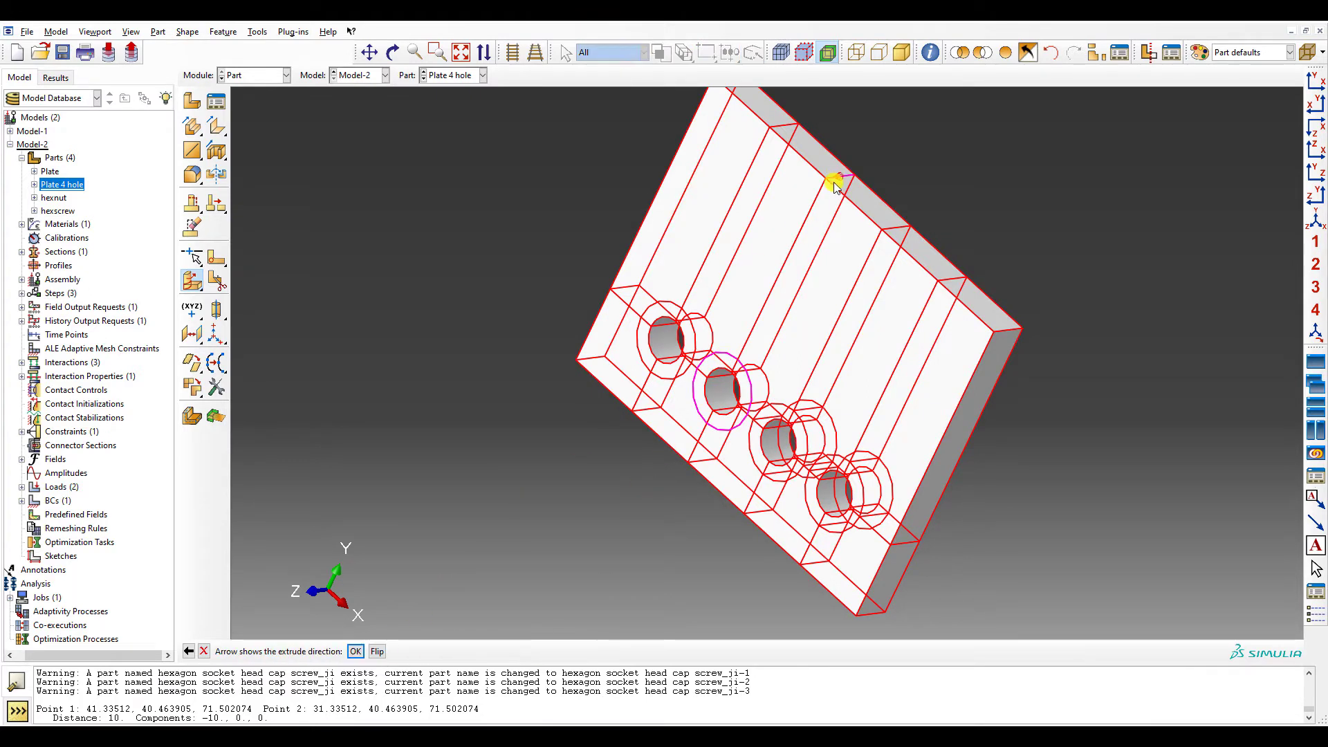
middle_click(836, 181)
click(189, 650)
click(356, 651)
middle_click(380, 626)
- Partition all plate cells by extruding the circle around the leftmost hole along a thickness edge
drag(580, 253, 1085, 660)
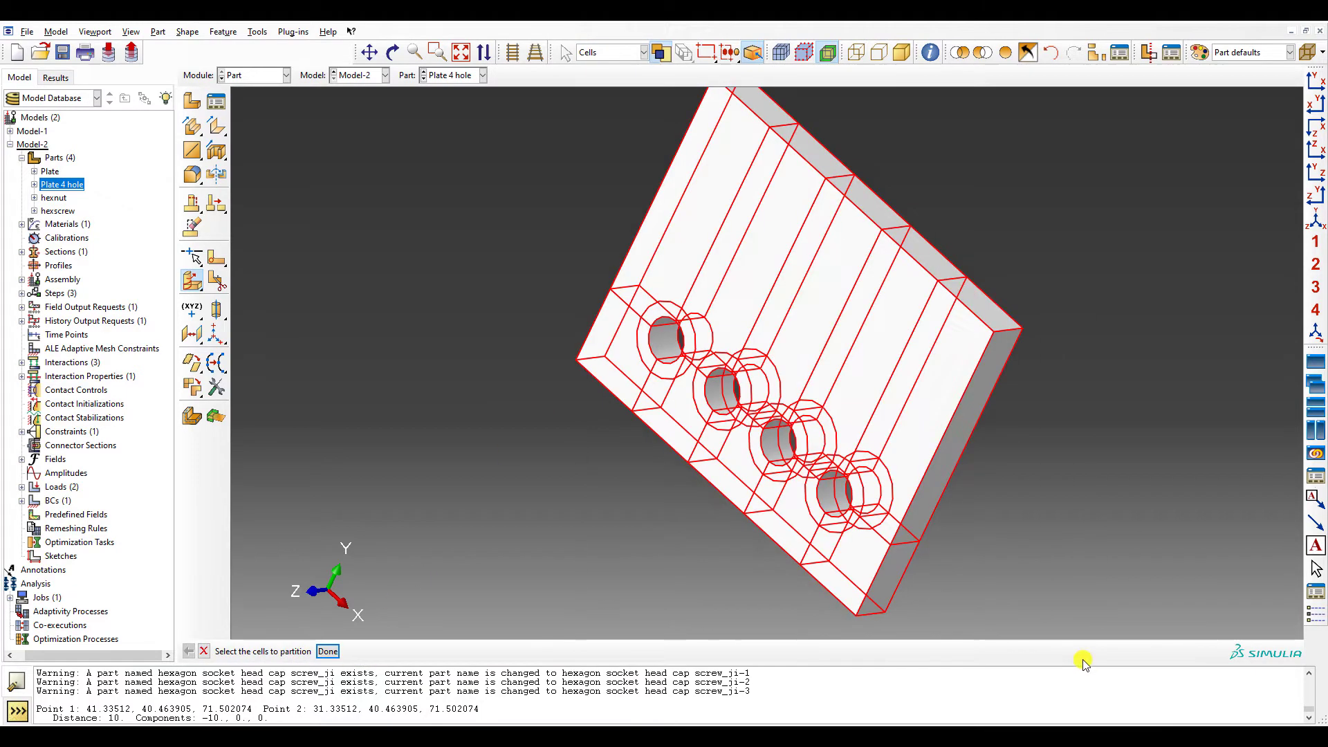
middle_click(1025, 610)
click(672, 309)
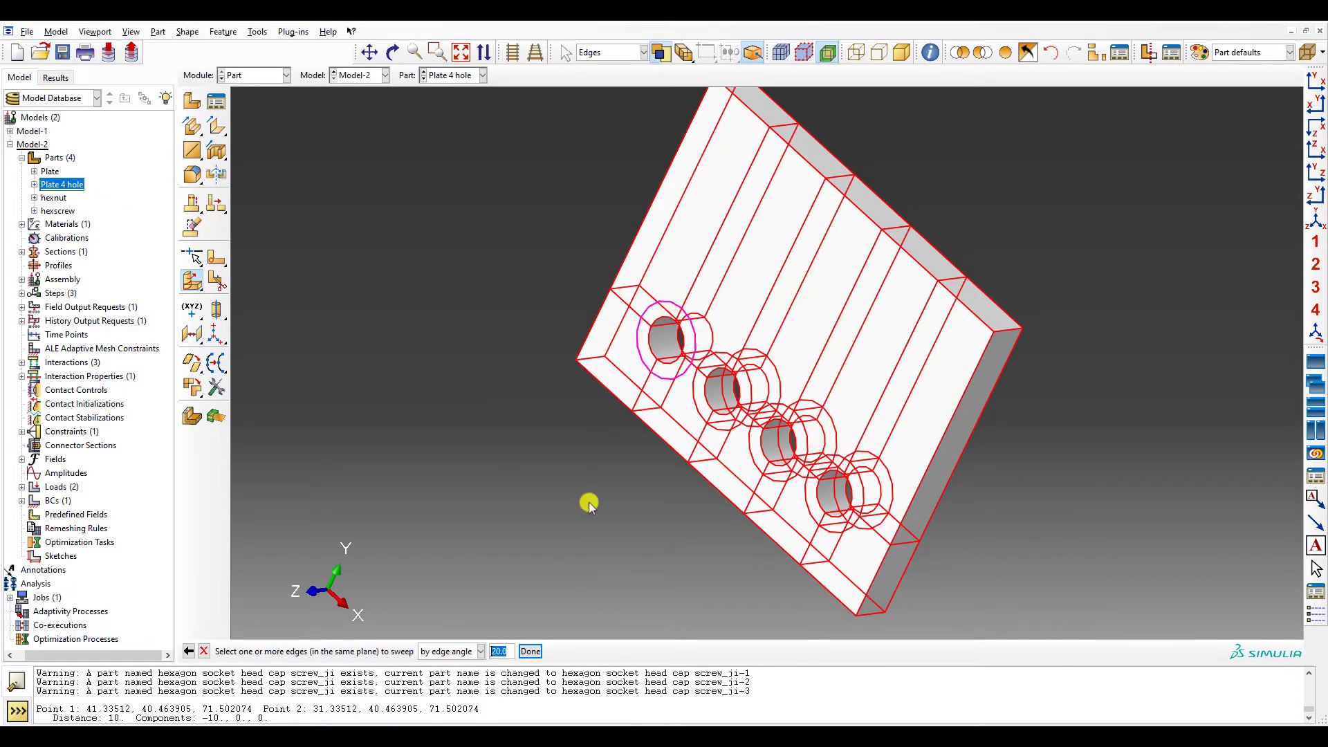
click(529, 653)
click(369, 650)
click(783, 125)
scroll(783, 125, down, 2)
middle_click(784, 125)
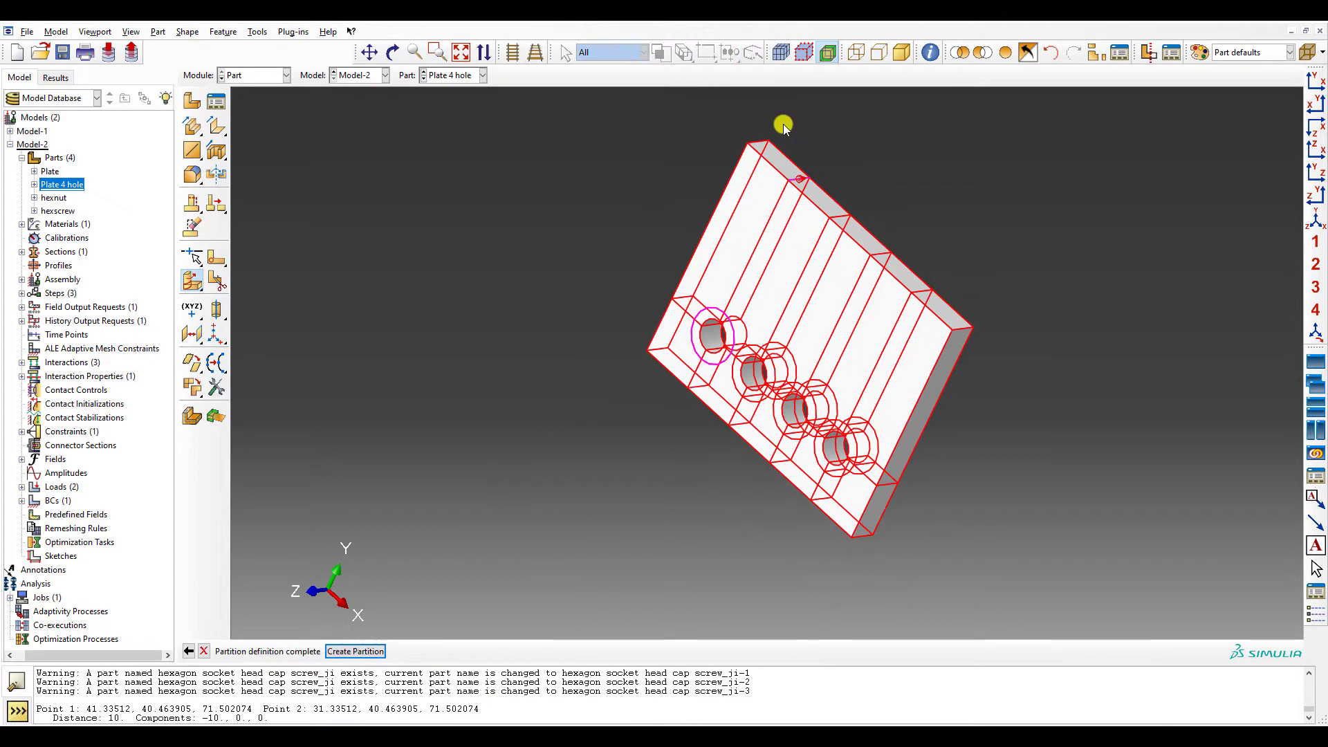
- Create the defined partition around the leftmost hole, check the plate in front view, and switch to the Assembly module
middle_click(783, 125)
ctrl+alt+drag(783, 124, 782, 125)
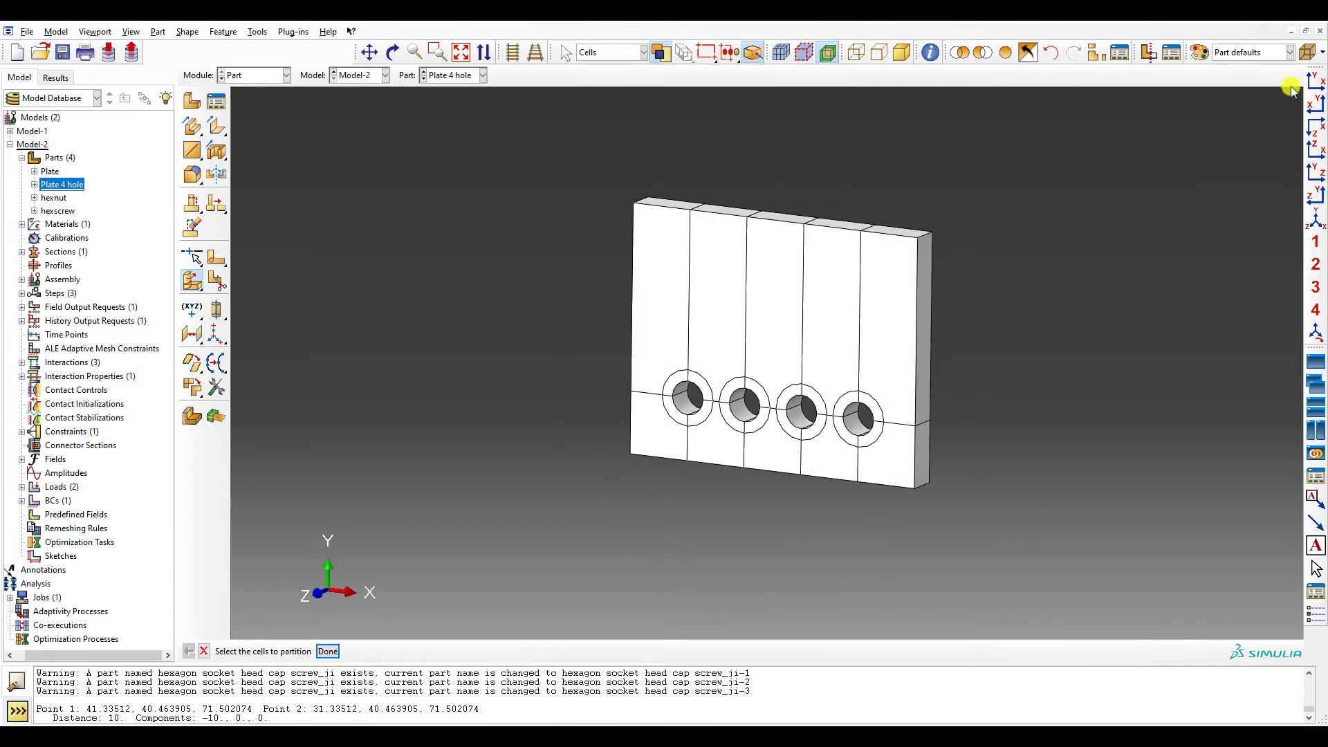
click(1319, 84)
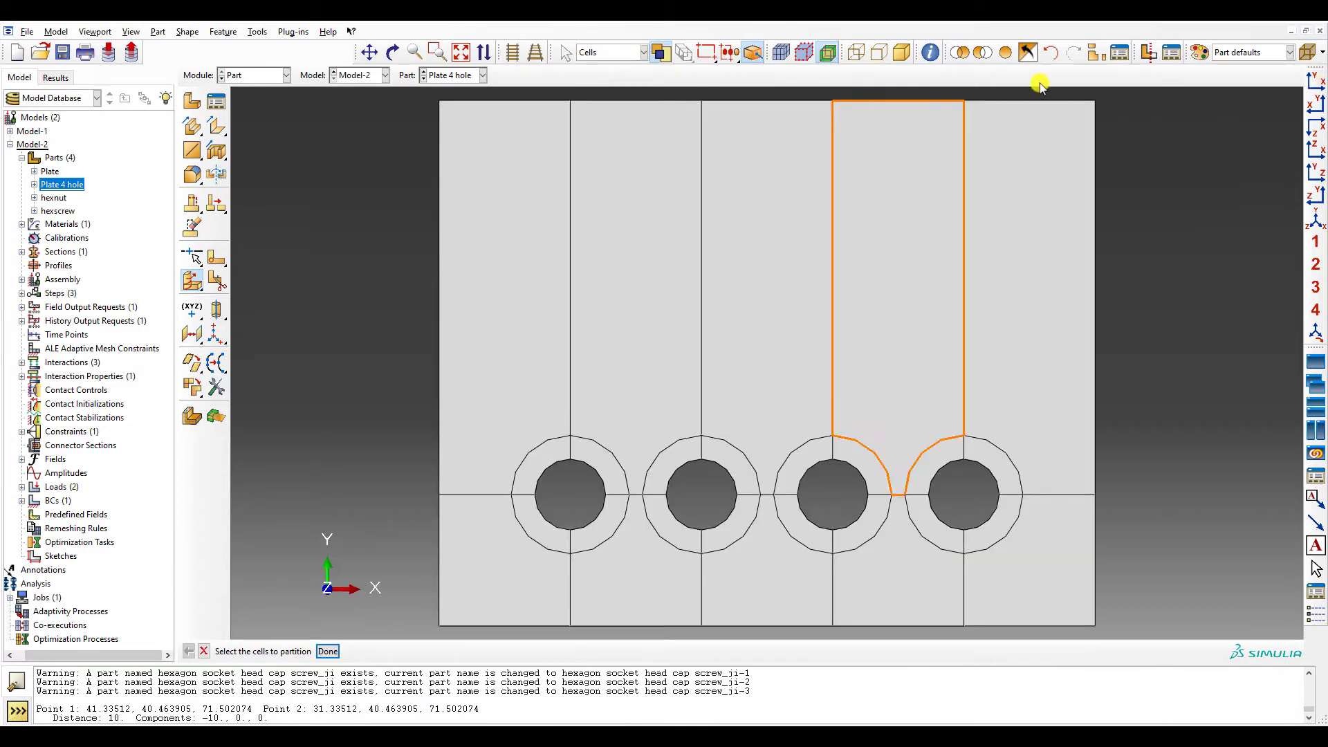
click(275, 75)
click(254, 119)
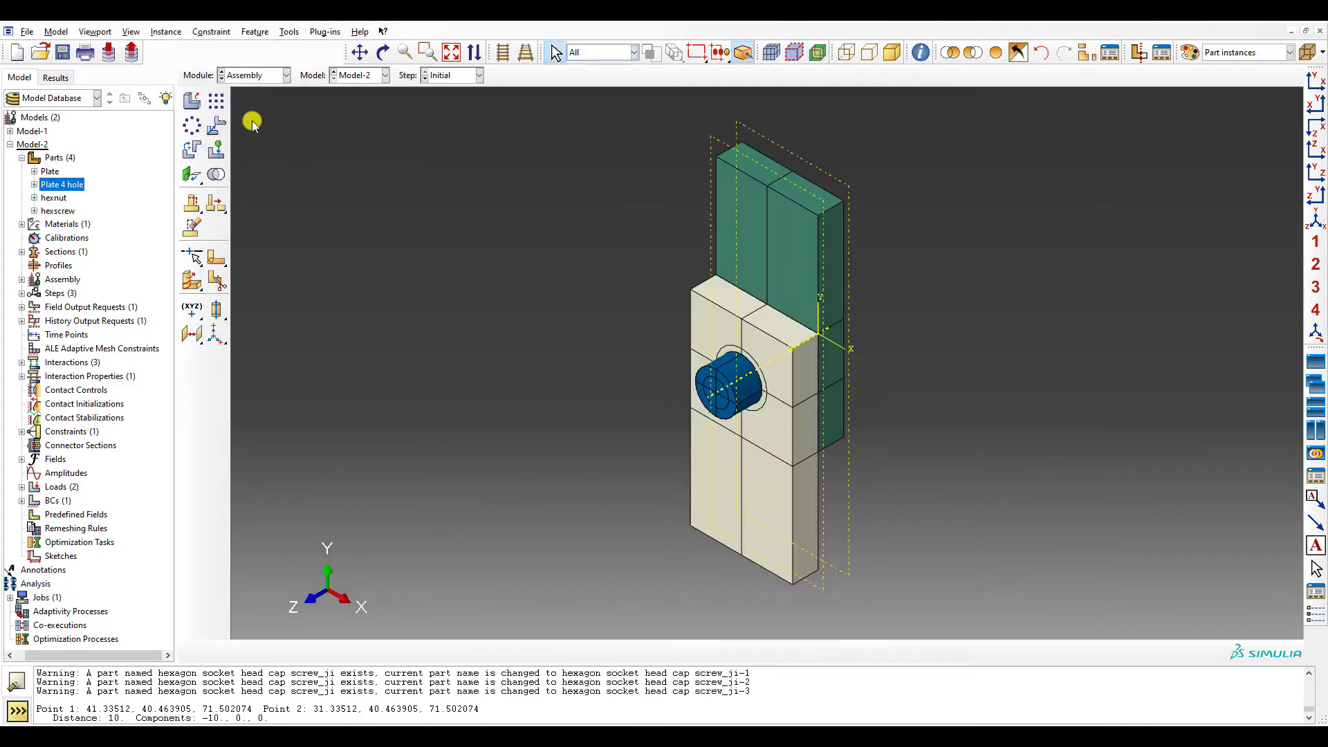
- Suppress the Plate-1 and Plate-2 instances in the Model-2 assembly
click(21, 279)
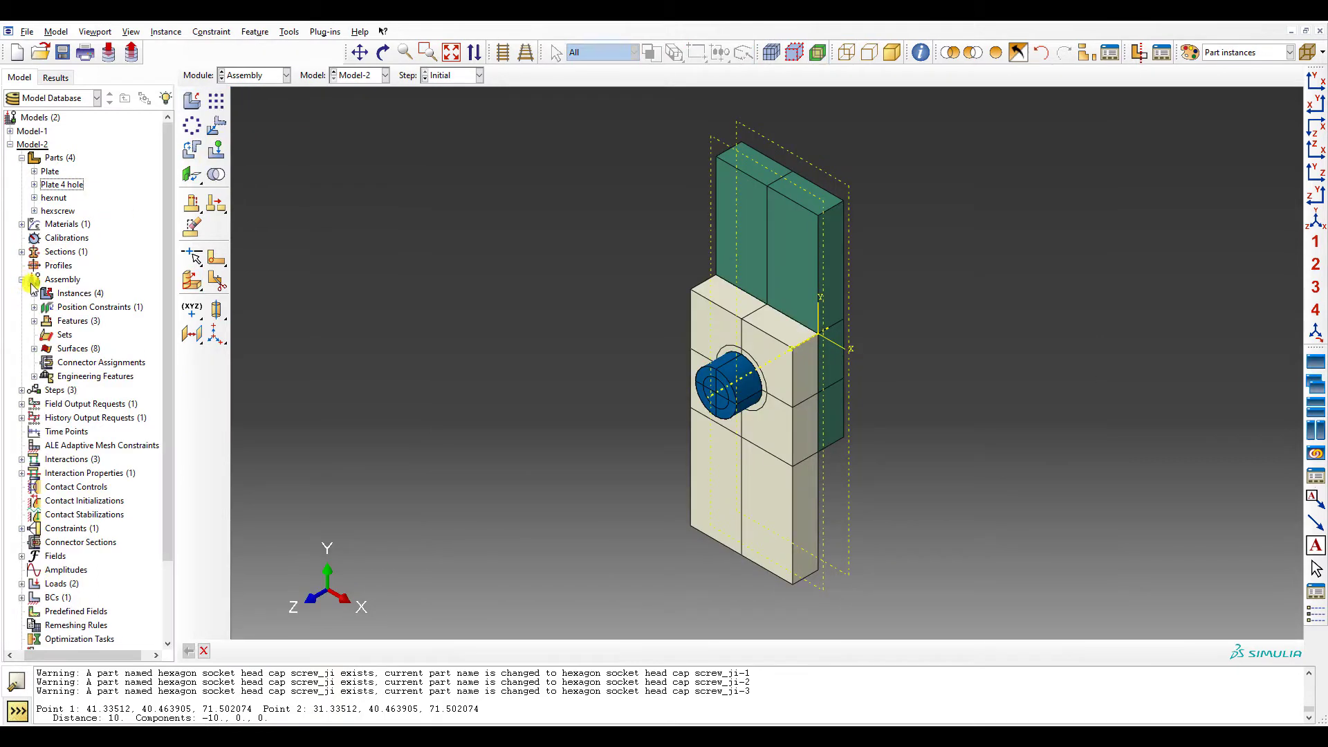
click(33, 295)
click(61, 308)
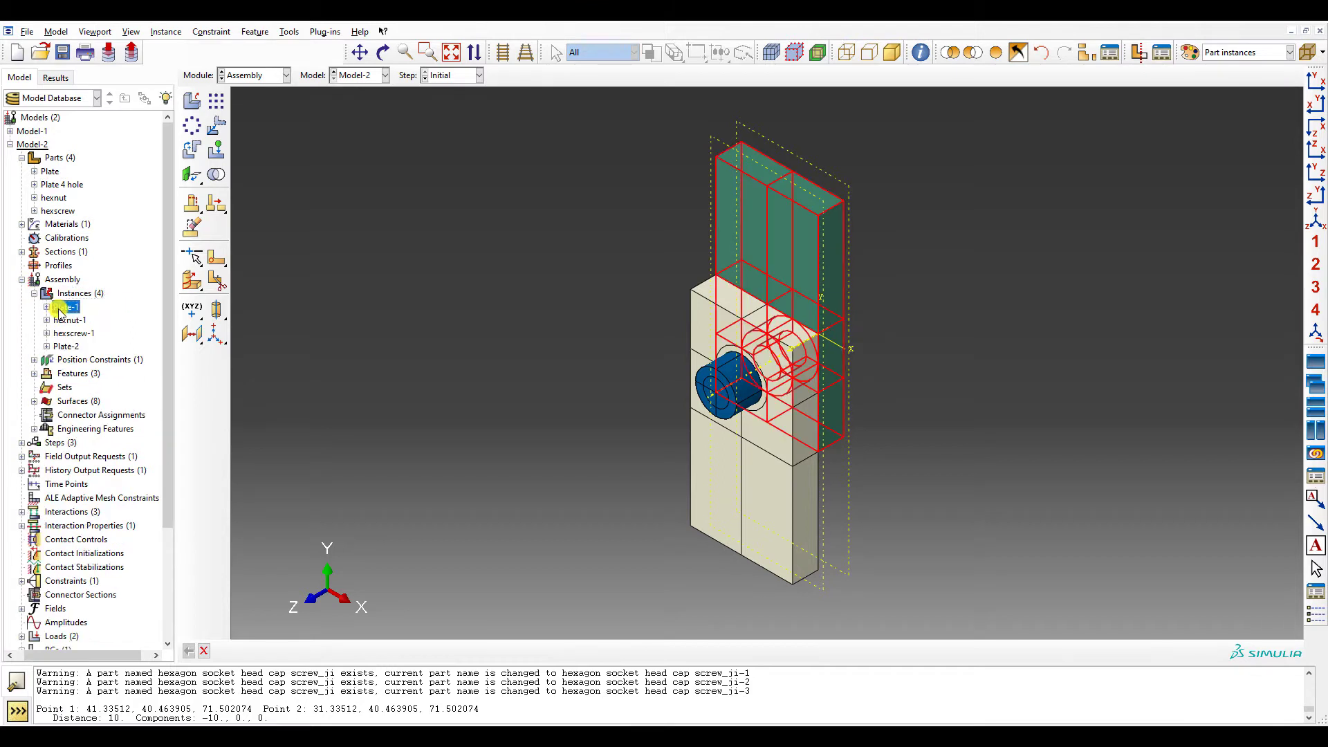
ctrl+click(70, 349)
right_click(72, 351)
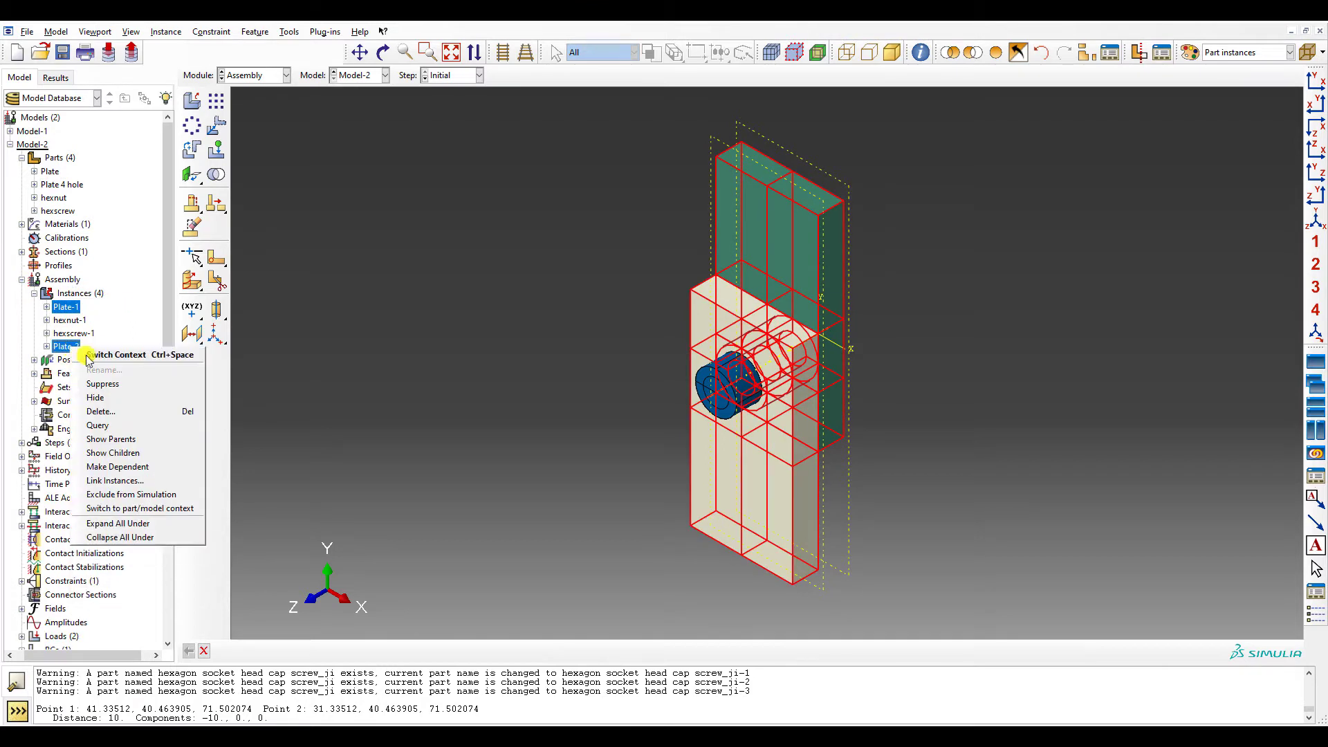
click(141, 385)
- Create an independent instance of the Plate 4 hole part without auto-offset from other instances, and inspect its position relative to the bolt
click(193, 101)
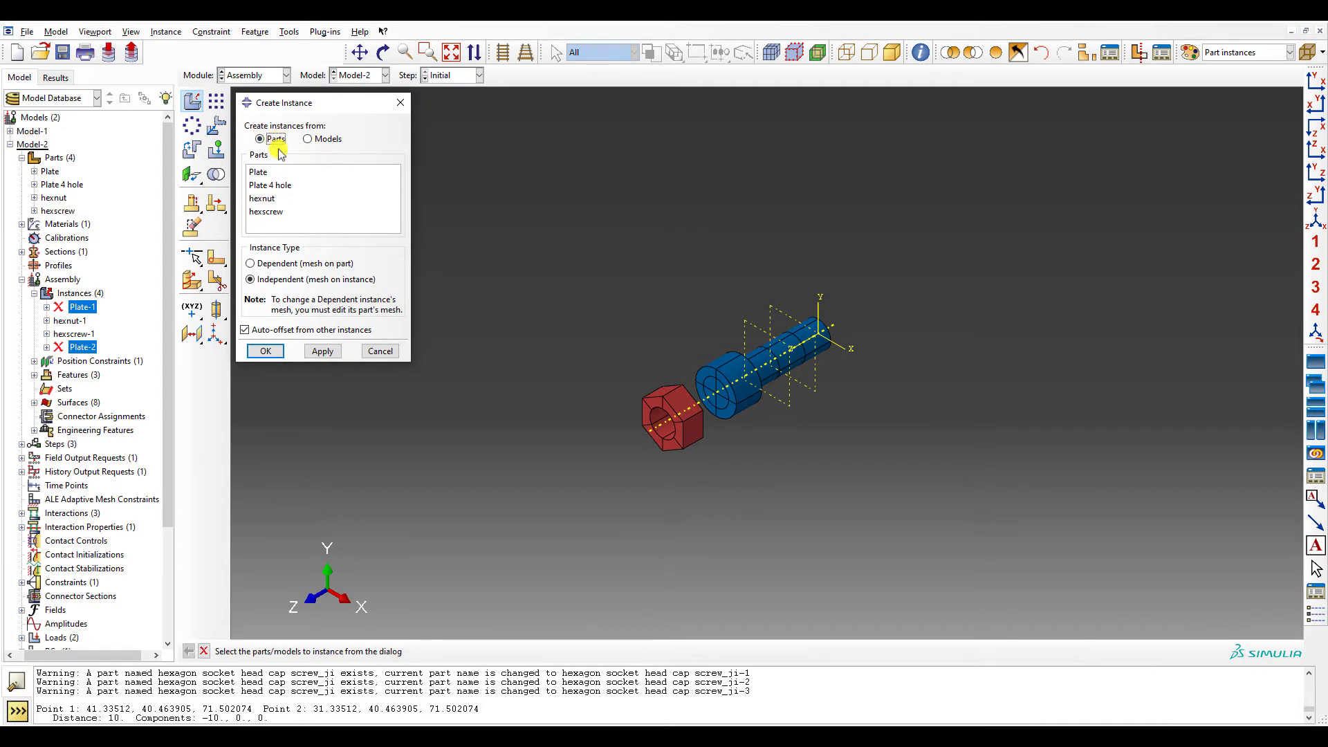
click(275, 184)
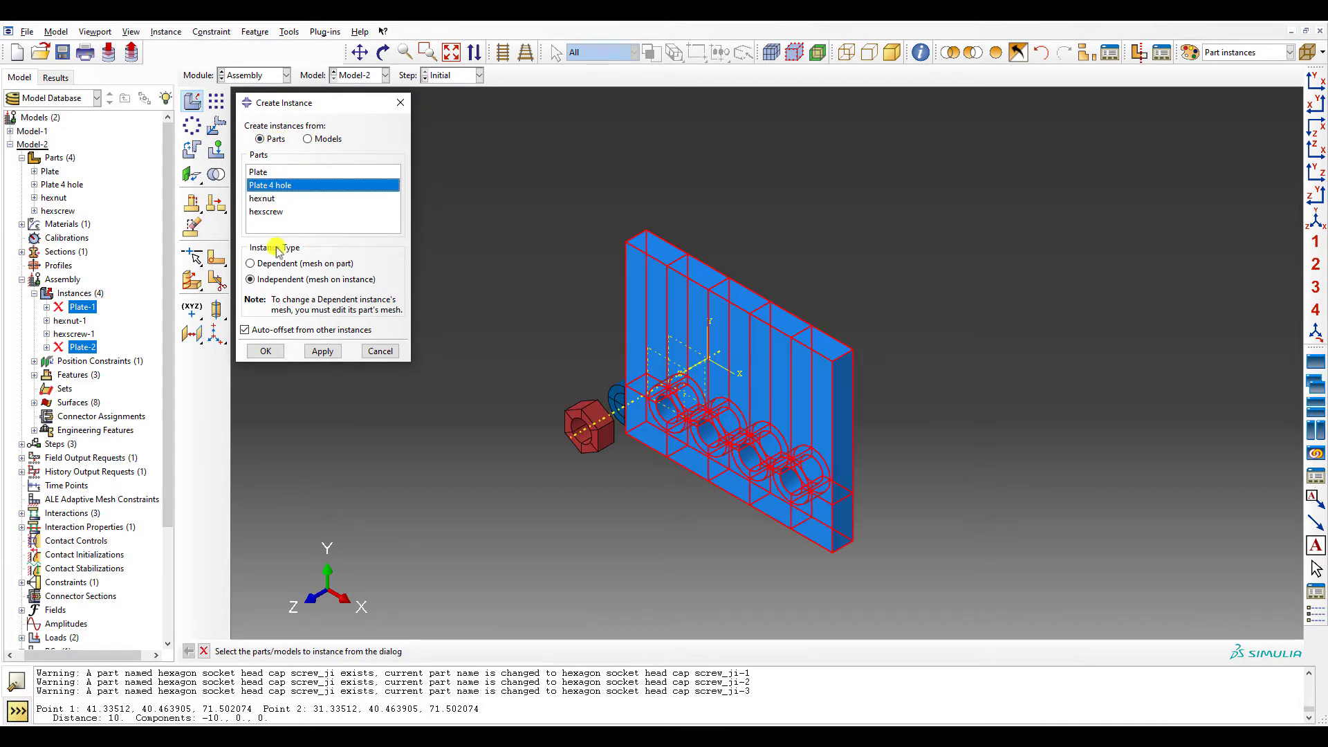
click(271, 330)
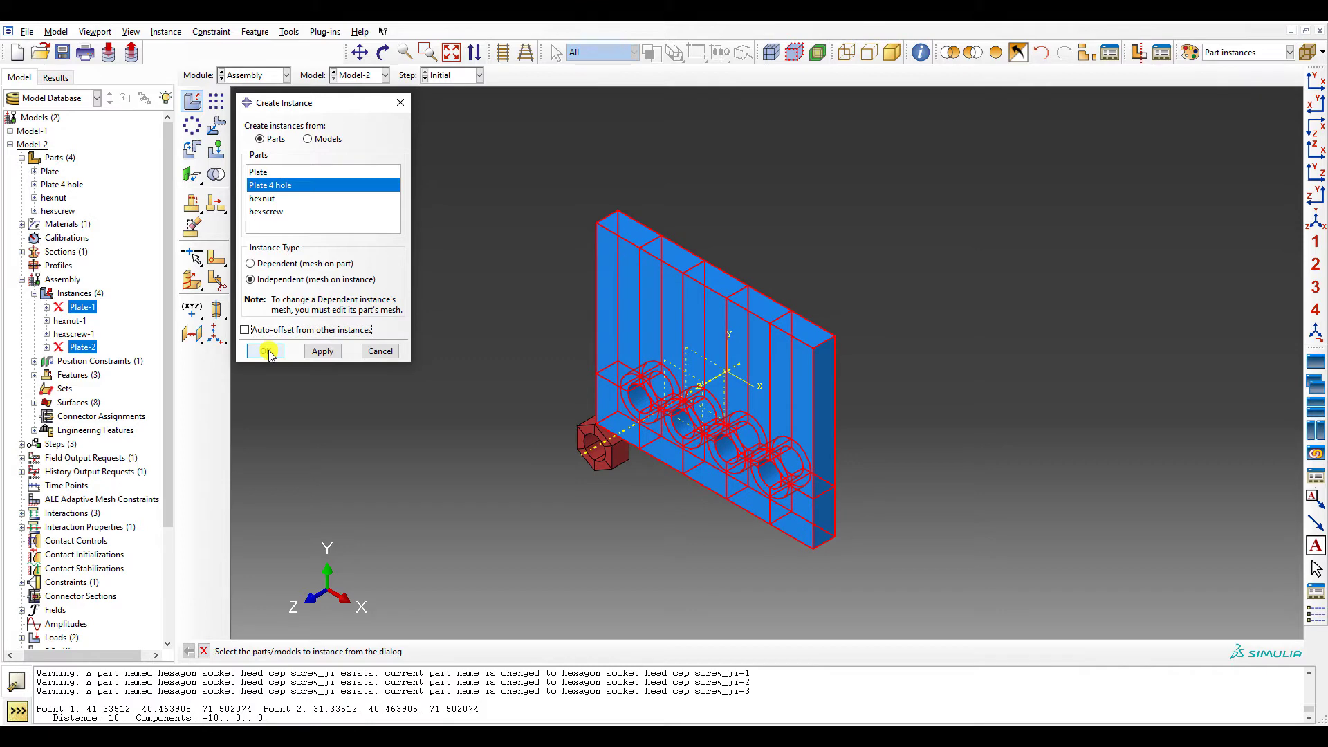
click(268, 350)
ctrl+alt+drag(269, 350, 541, 379)
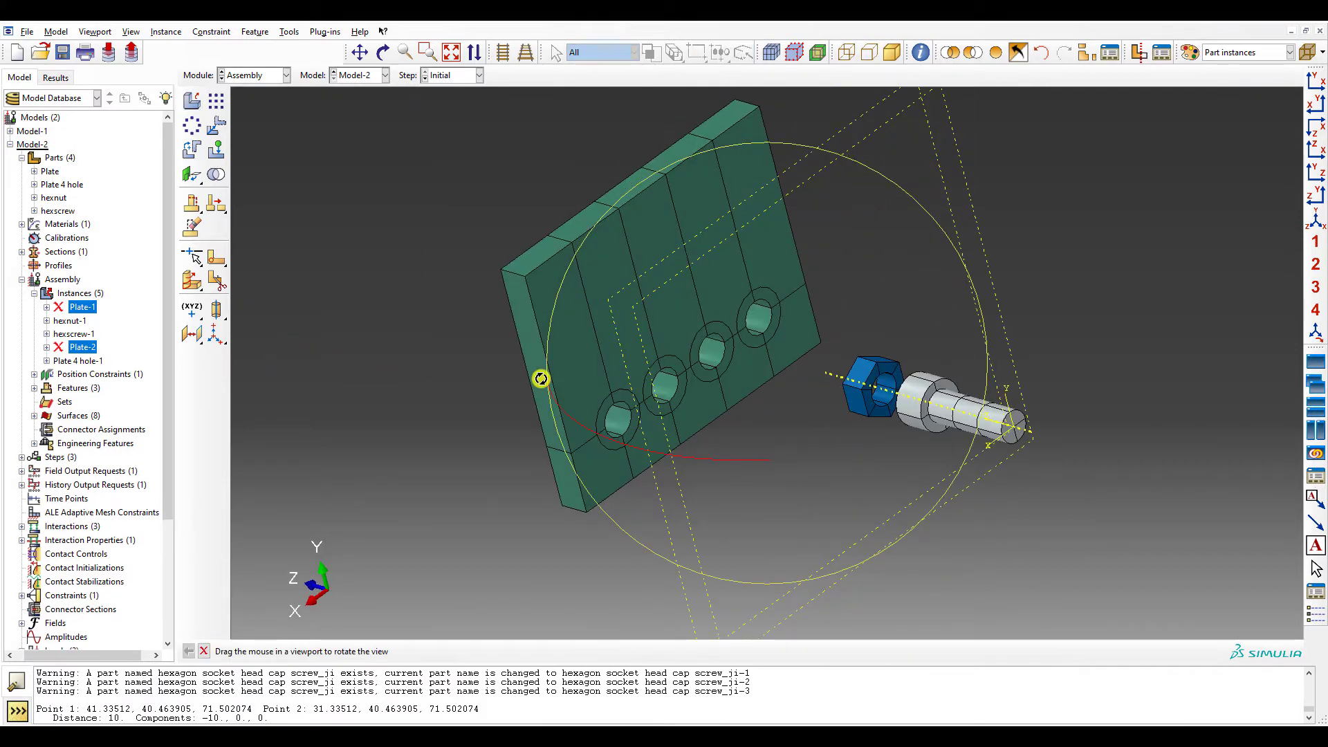
ctrl+alt+drag(770, 460, 882, 432)
ctrl+alt+drag(703, 307, 711, 302)
ctrl+alt+drag(541, 379, 438, 363)
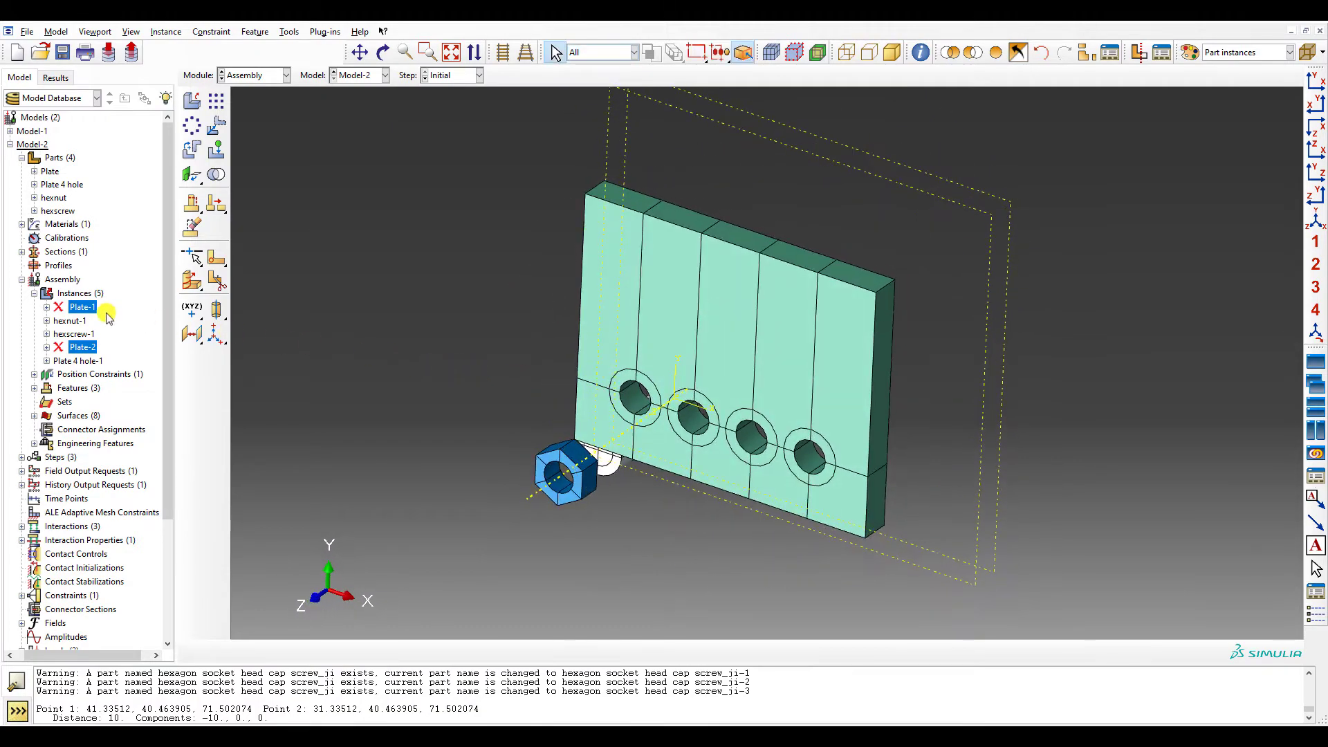
- Select the original plate, hexnut and hexscrew instances together and resume the suppressed ones
shift+click(81, 346)
right_click(81, 348)
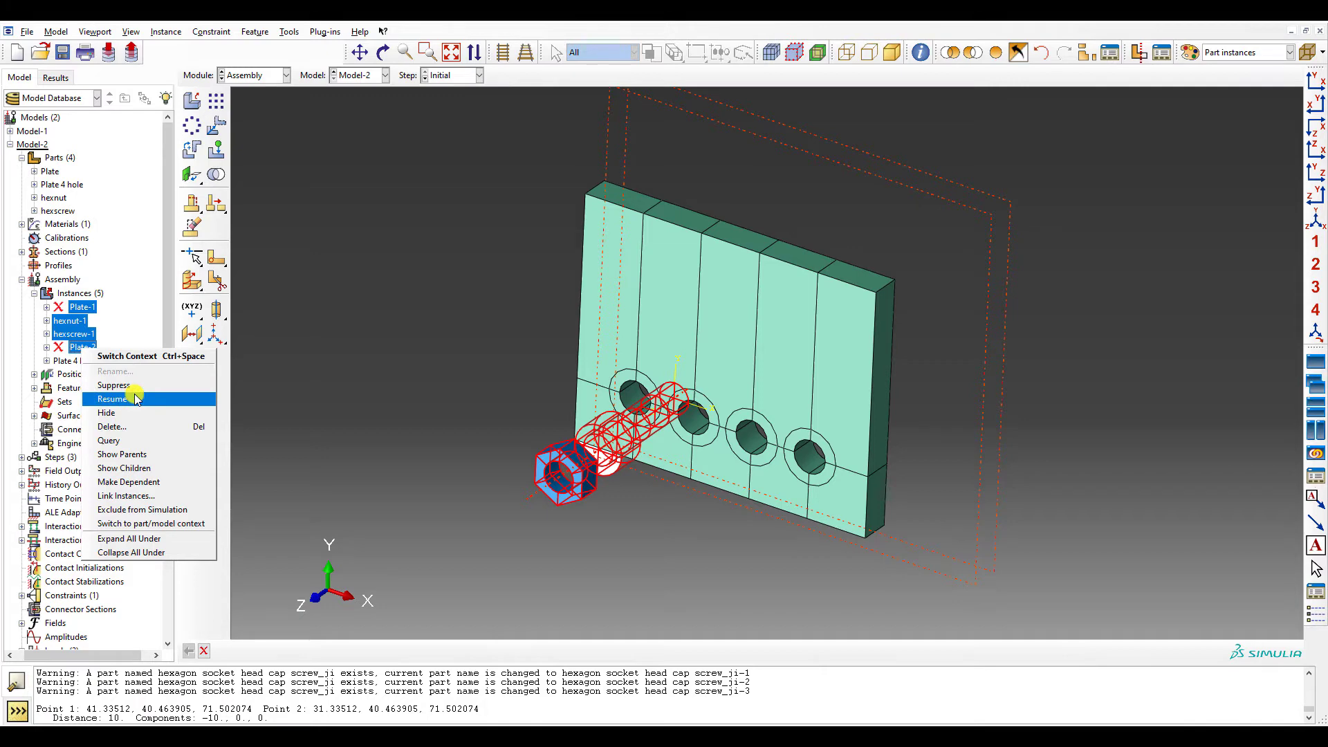
click(136, 399)
- Bring up the available operations for the four selected original instances
right_click(67, 309)
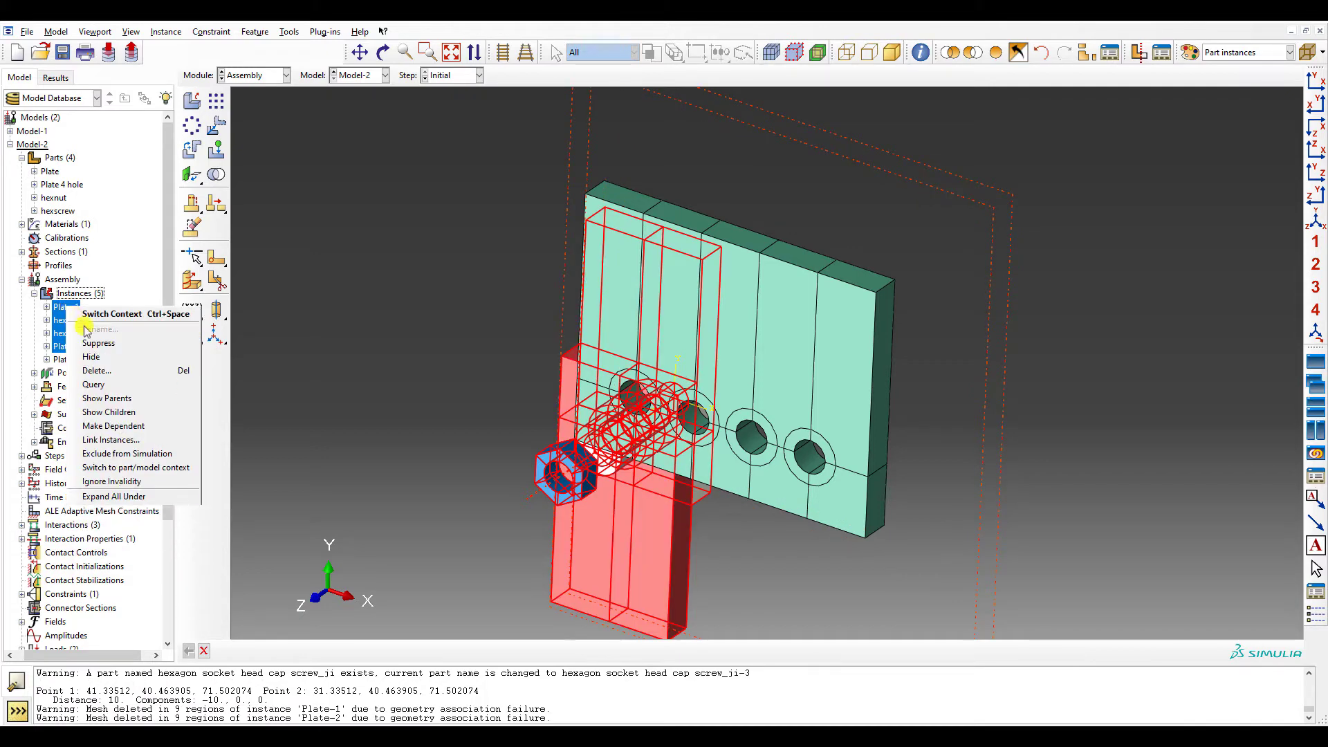
- Delete the Plate-1, hexnut-1, hexscrew-1 and Plate-2 instances from the assembly, keeping only Plate 4 hole-1
click(124, 372)
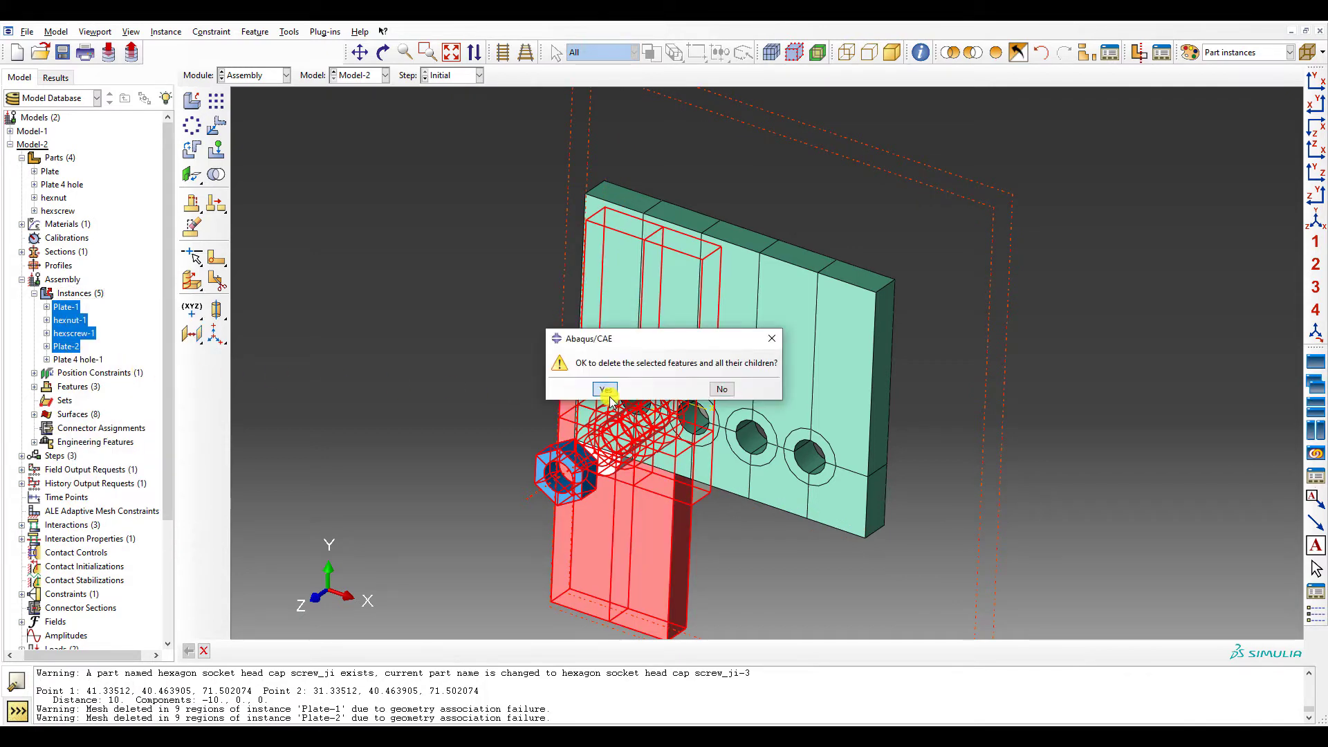
click(605, 390)
click(81, 307)
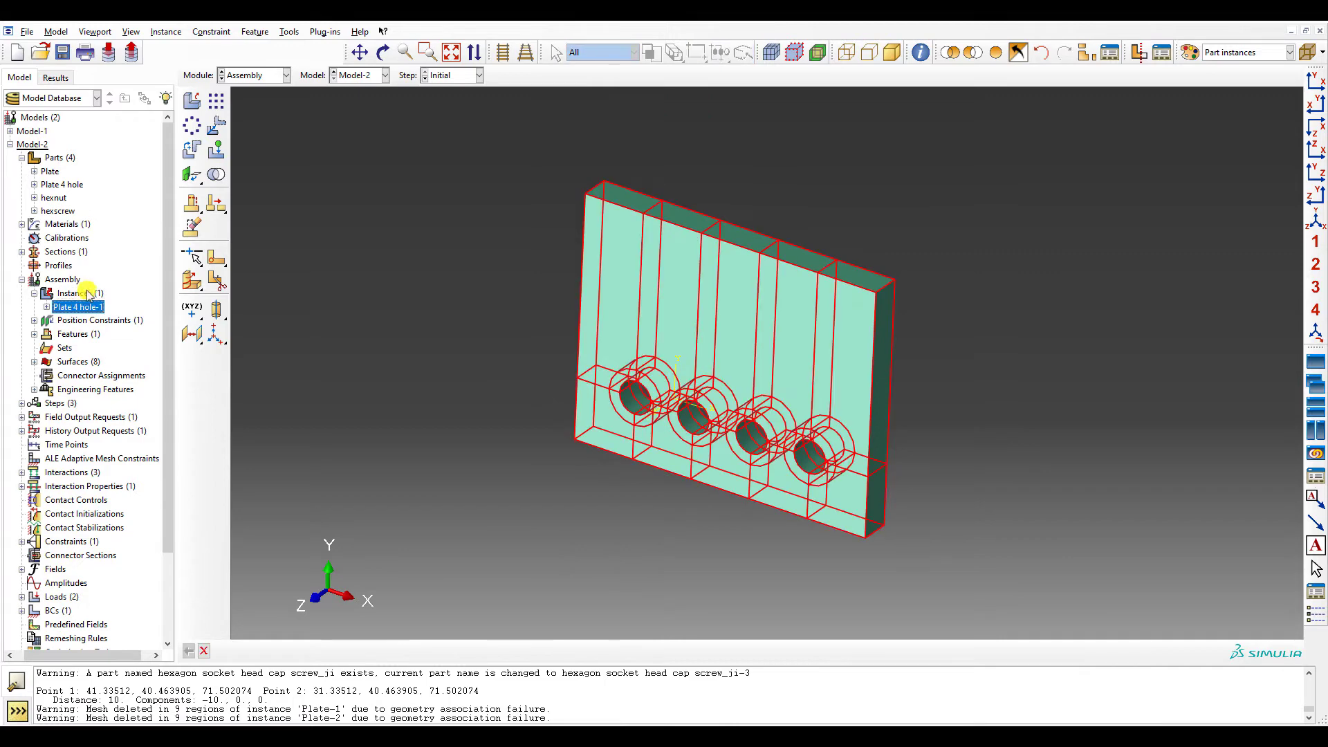
- Create independent instances of the hexnut and hexscrew parts in the assembly
click(191, 102)
click(273, 211)
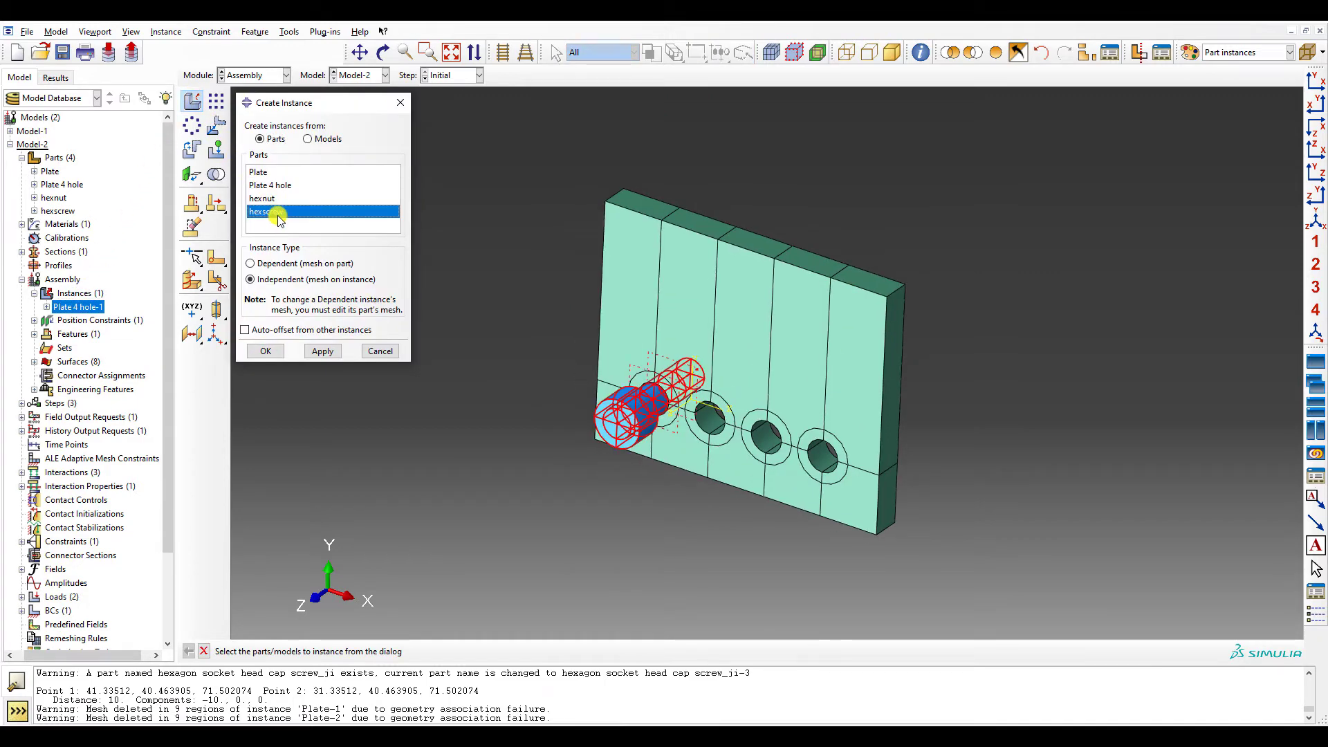
ctrl+alt+drag(278, 215, 278, 215)
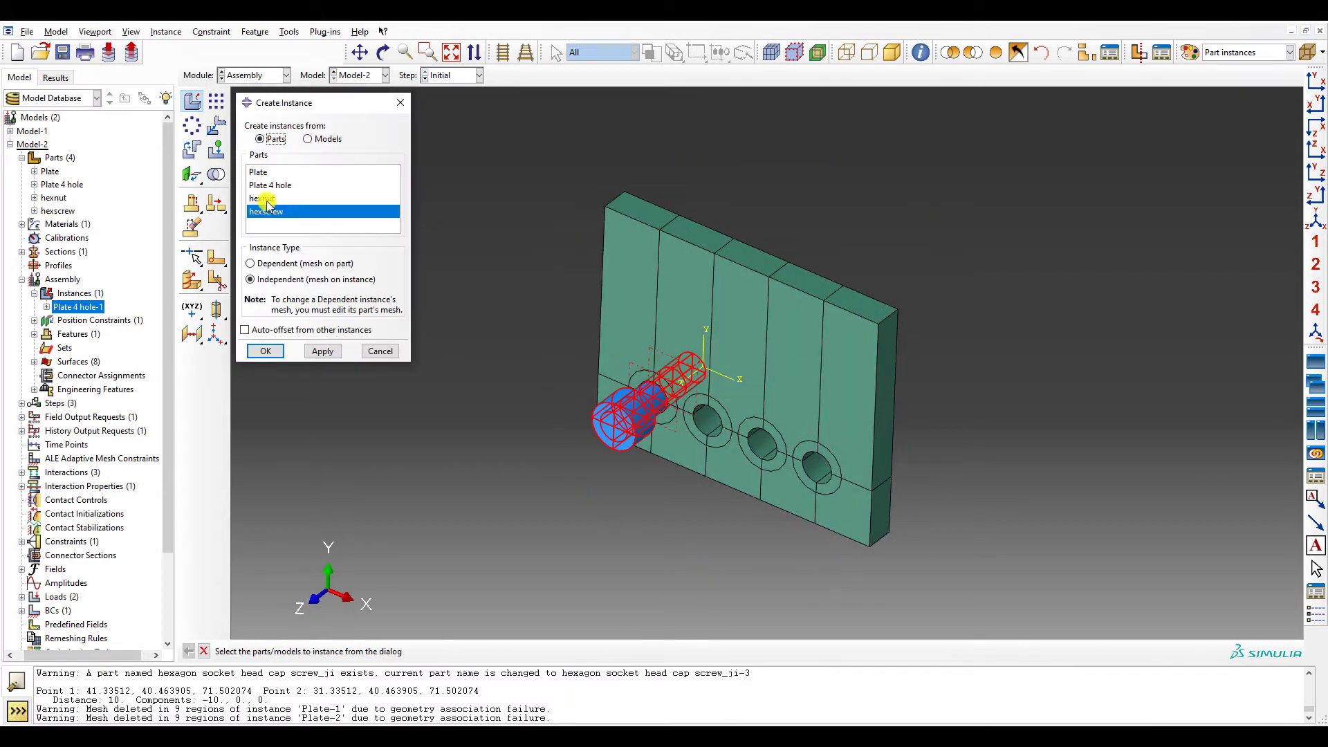
ctrl+click(262, 199)
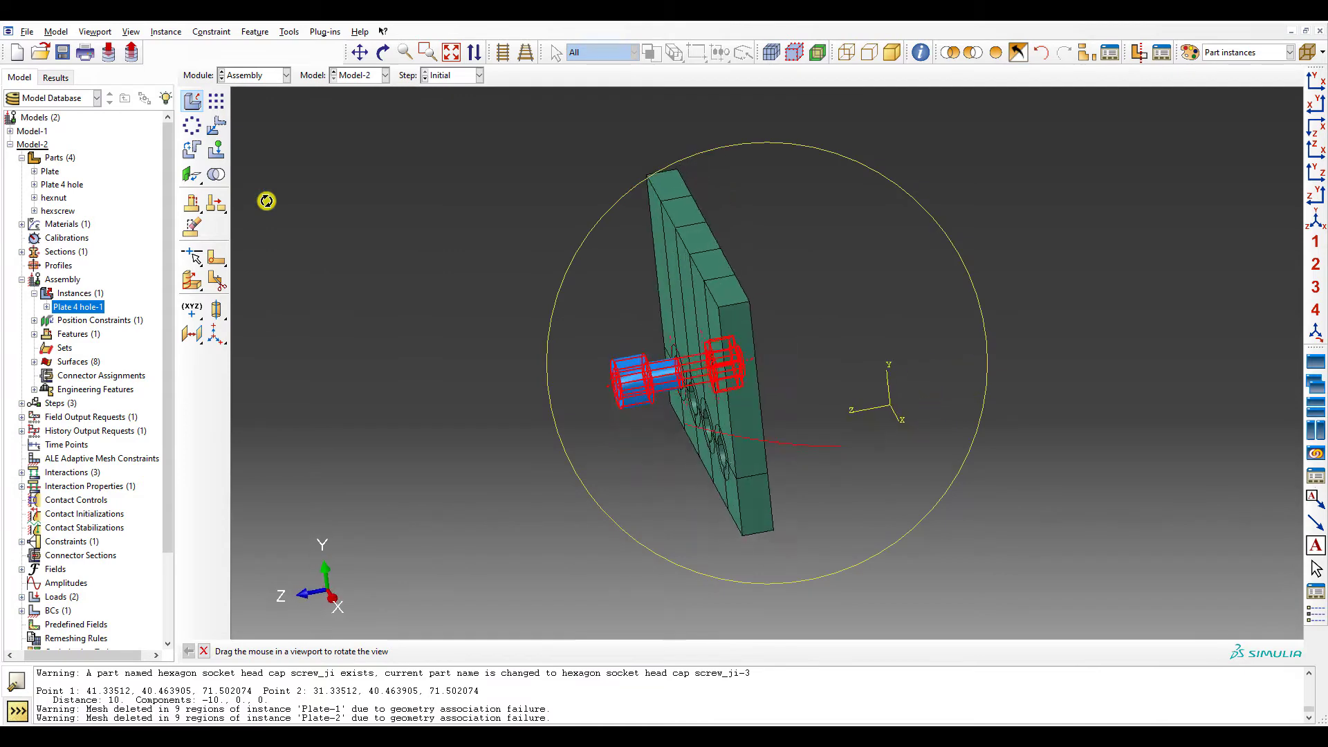
click(266, 352)
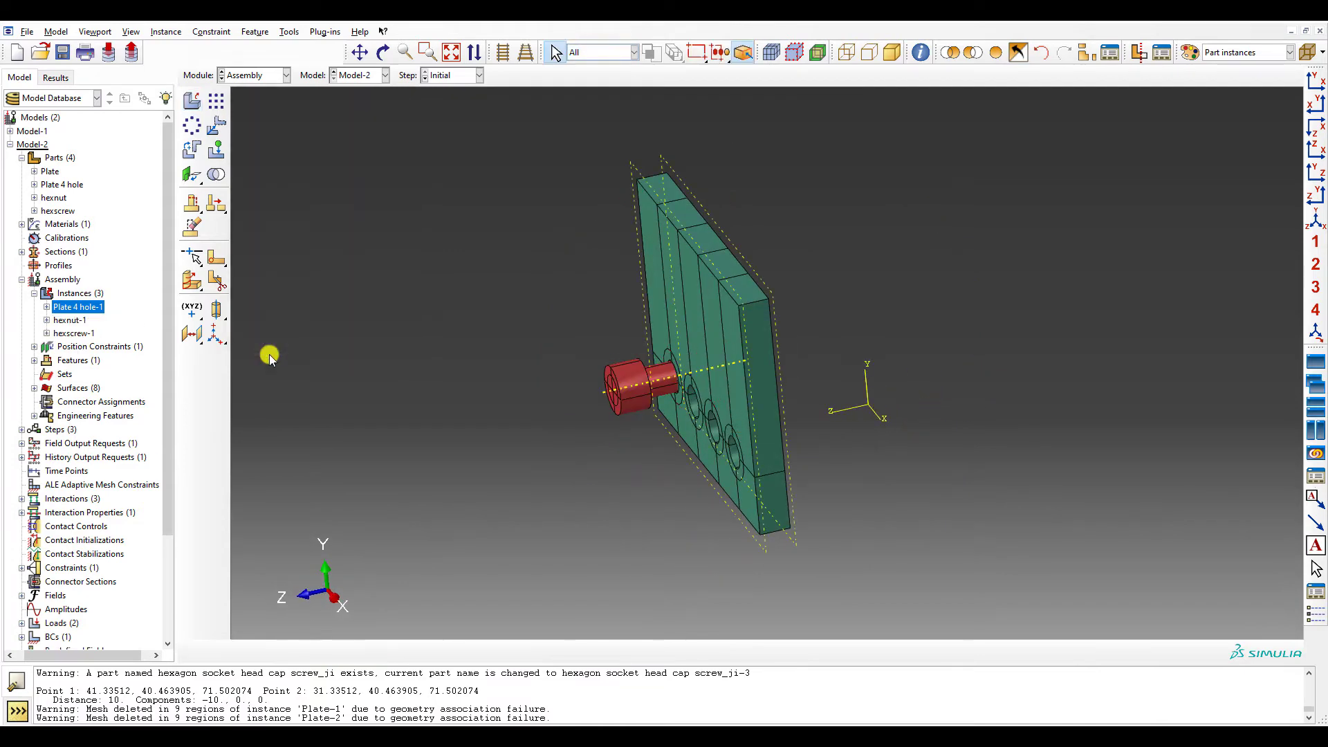
- Create an independent instance of the Plate part with auto-offset from other instances enabled
mouse_move(560, 423)
ctrl+alt+mouse_down()
mouse_move(733, 408)
mouse_move(674, 411)
mouse_move(726, 393)
mouse_move(615, 432)
mouse_move(712, 408)
ctrl+alt+mouse_up()
click(192, 100)
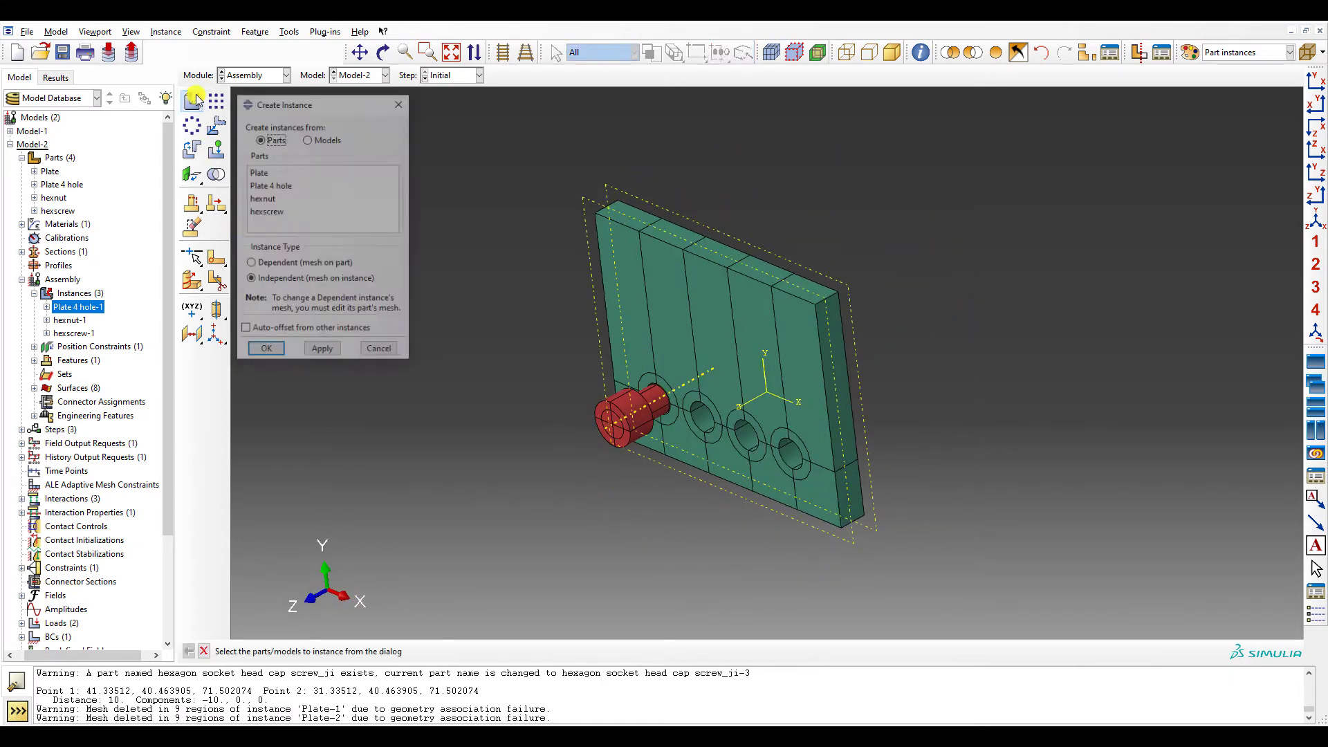
click(294, 186)
click(287, 198)
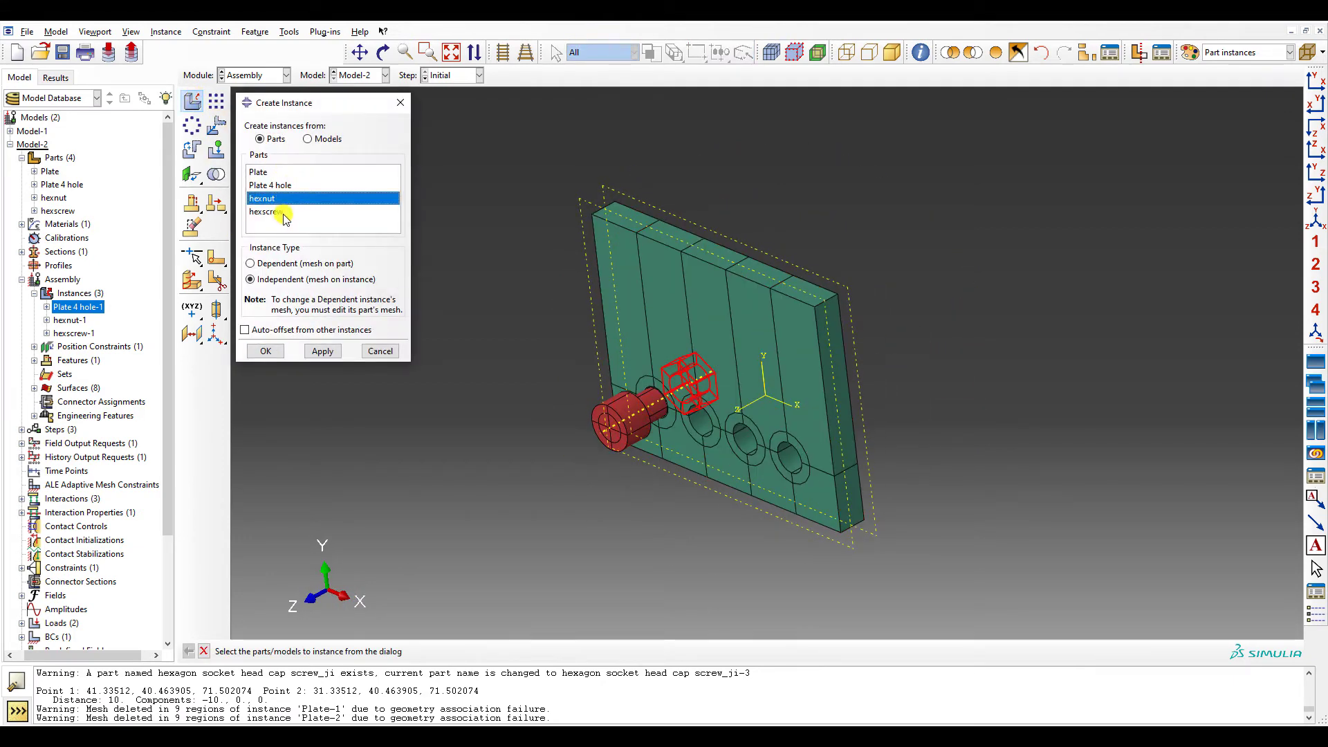
click(282, 213)
click(281, 173)
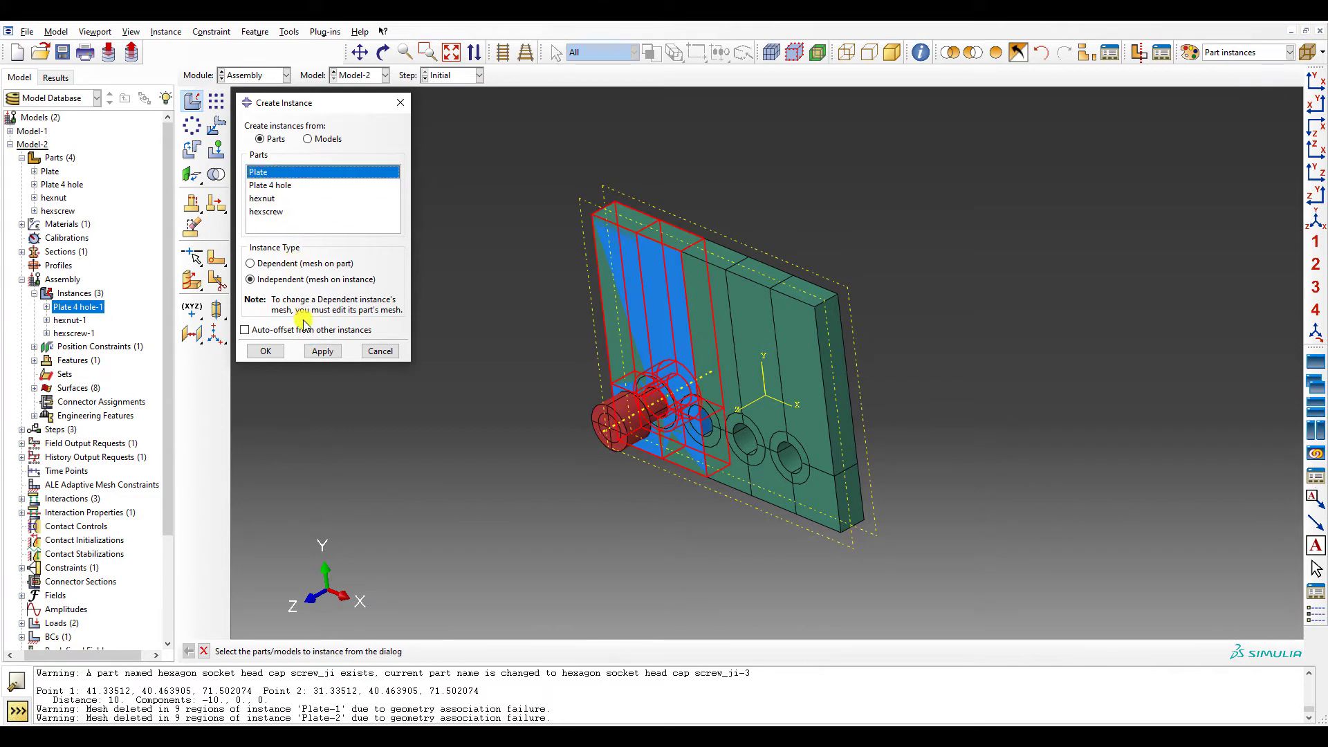
click(246, 330)
click(245, 330)
click(246, 330)
click(266, 350)
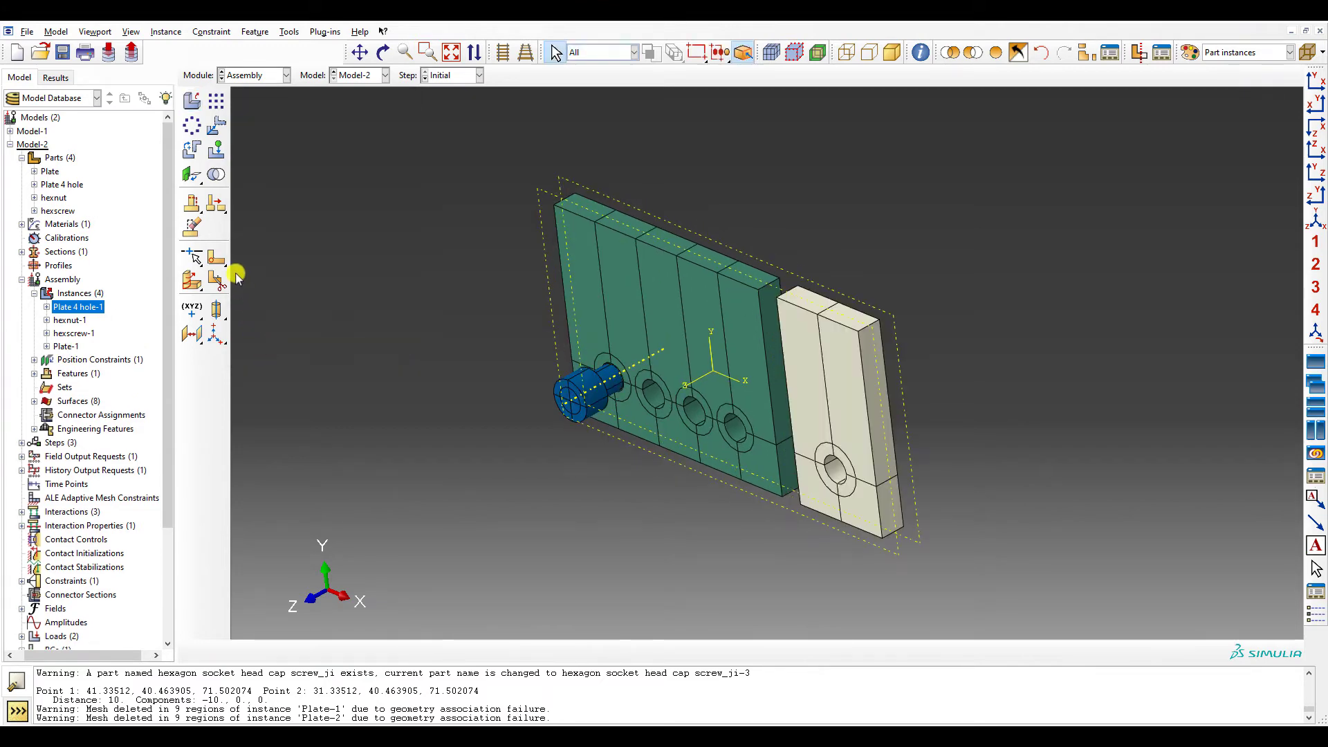
- Leave the rotation command and delete the Plate-1 instance from the assembly
click(192, 149)
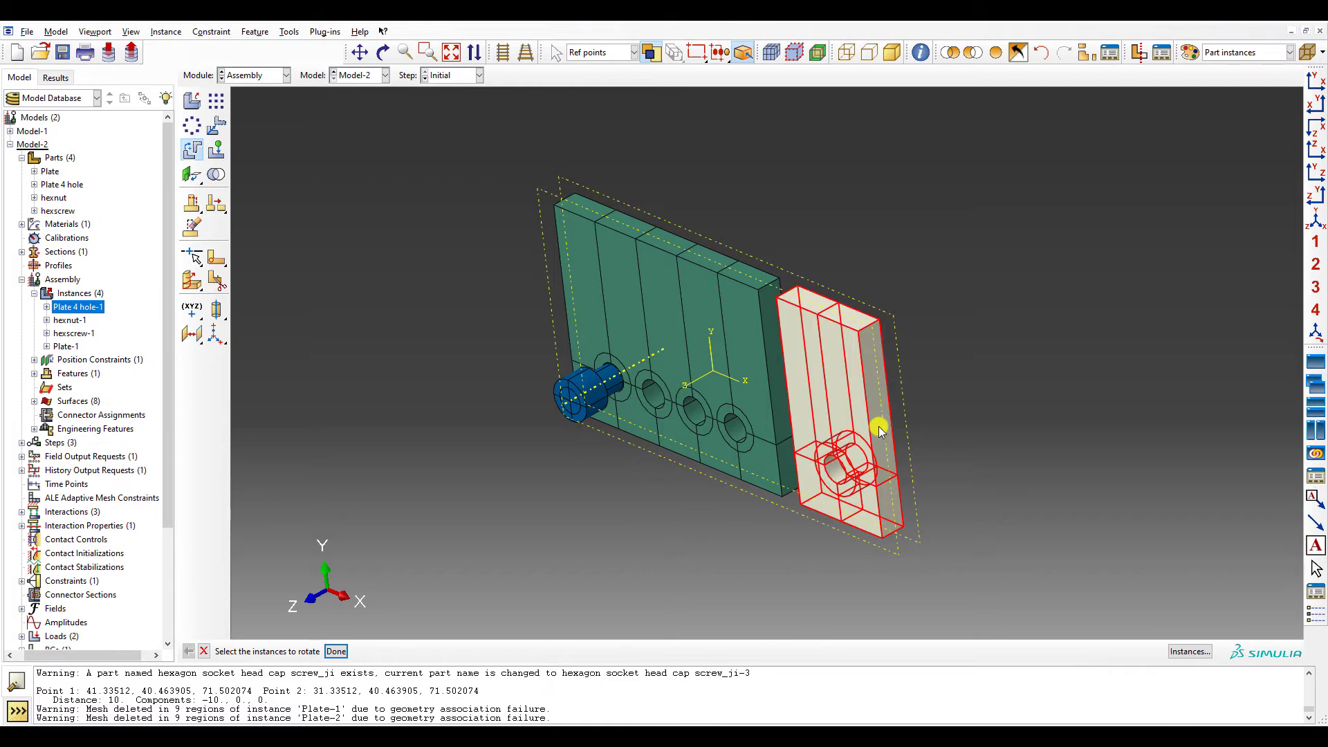
key(Escape)
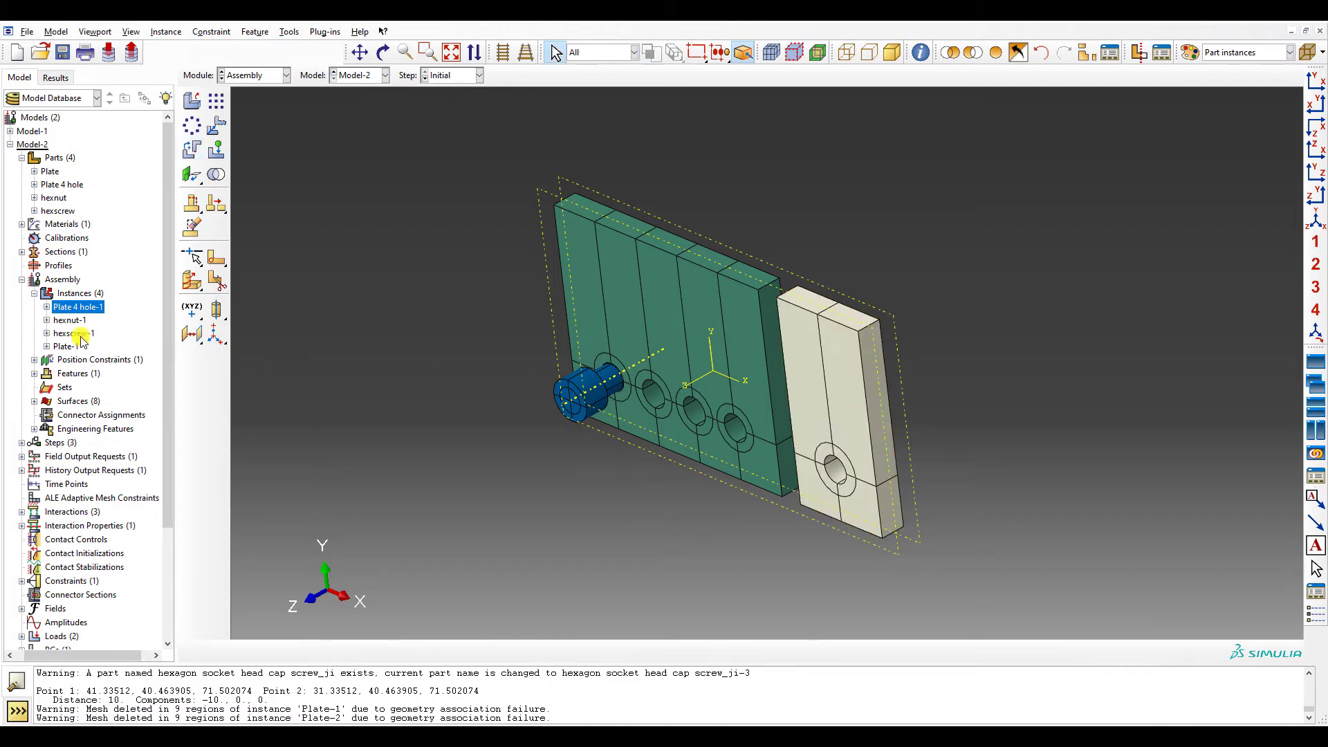
click(75, 334)
click(66, 346)
key(Delete)
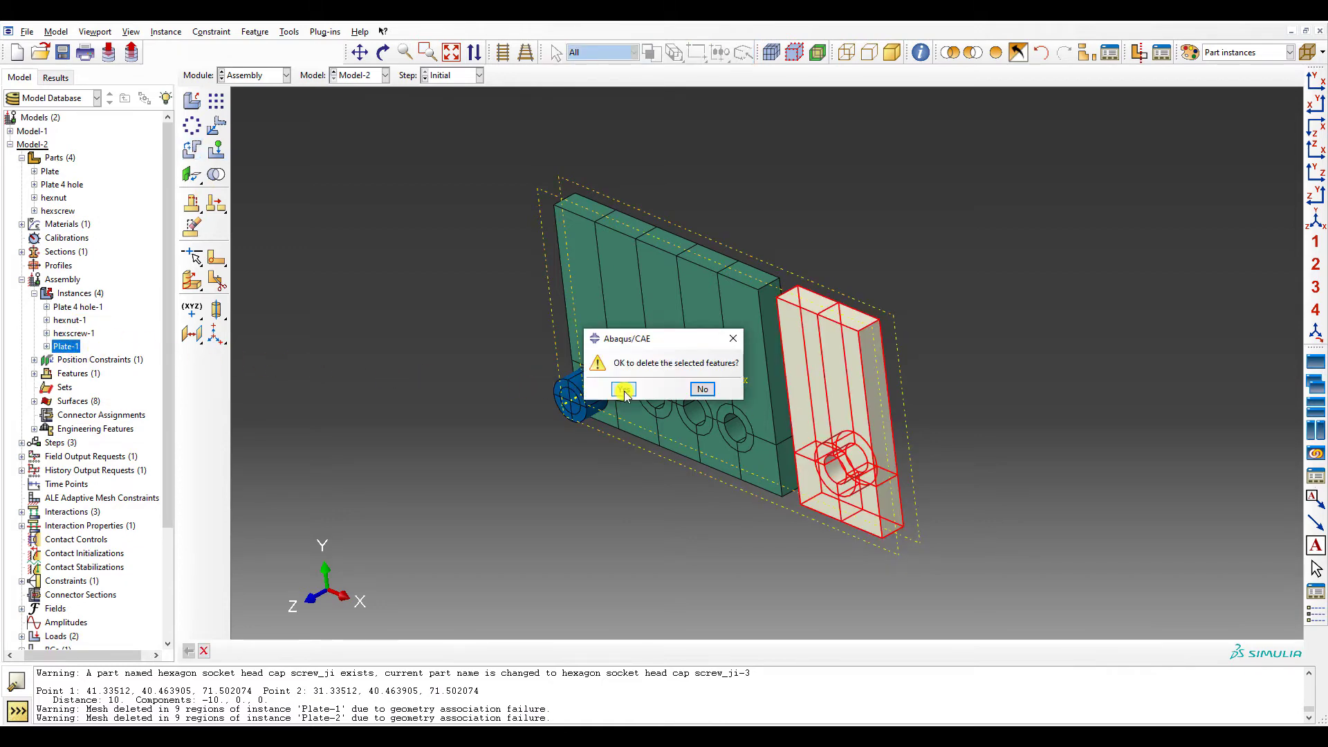
click(623, 389)
- Create a second independent instance of the Plate 4 hole part, auto-offset from the other instances
click(192, 101)
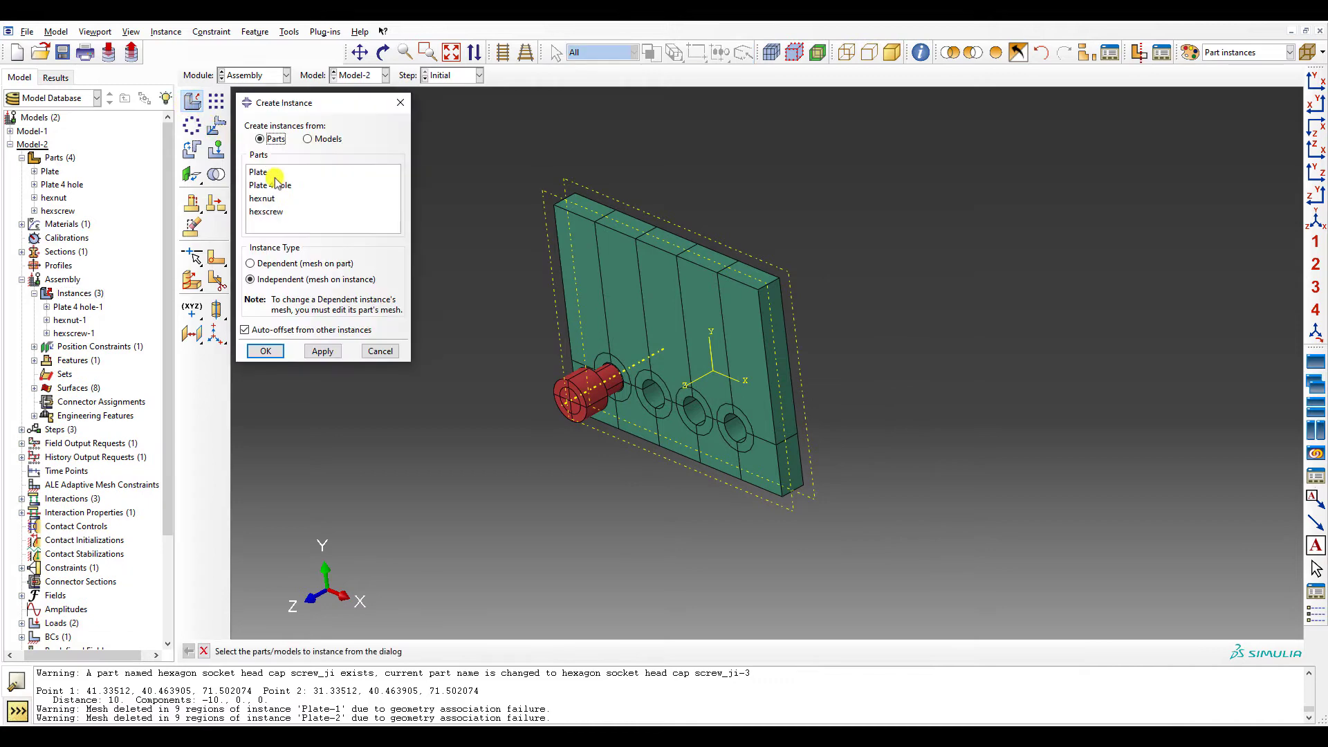
click(276, 184)
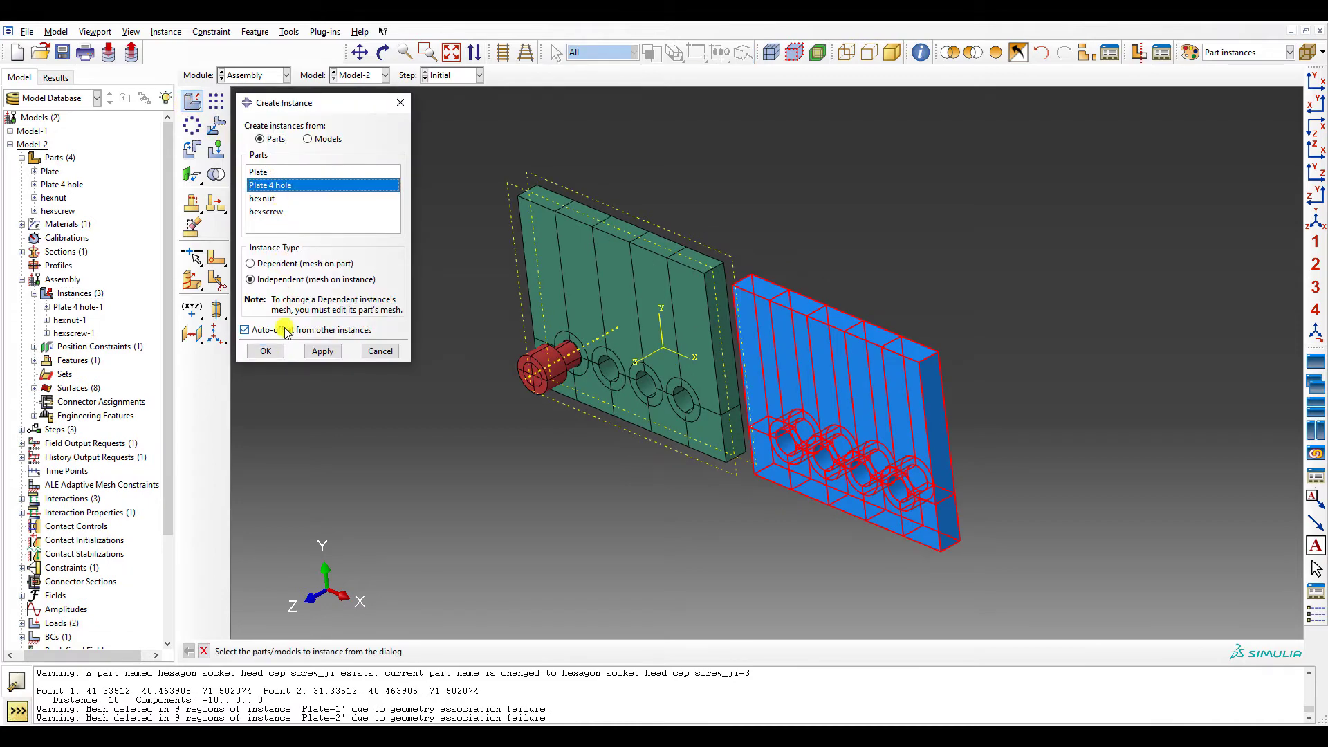
click(266, 350)
- Rotate the second four-hole plate 180 degrees about the short thickness edge at its outer upper corner
click(192, 148)
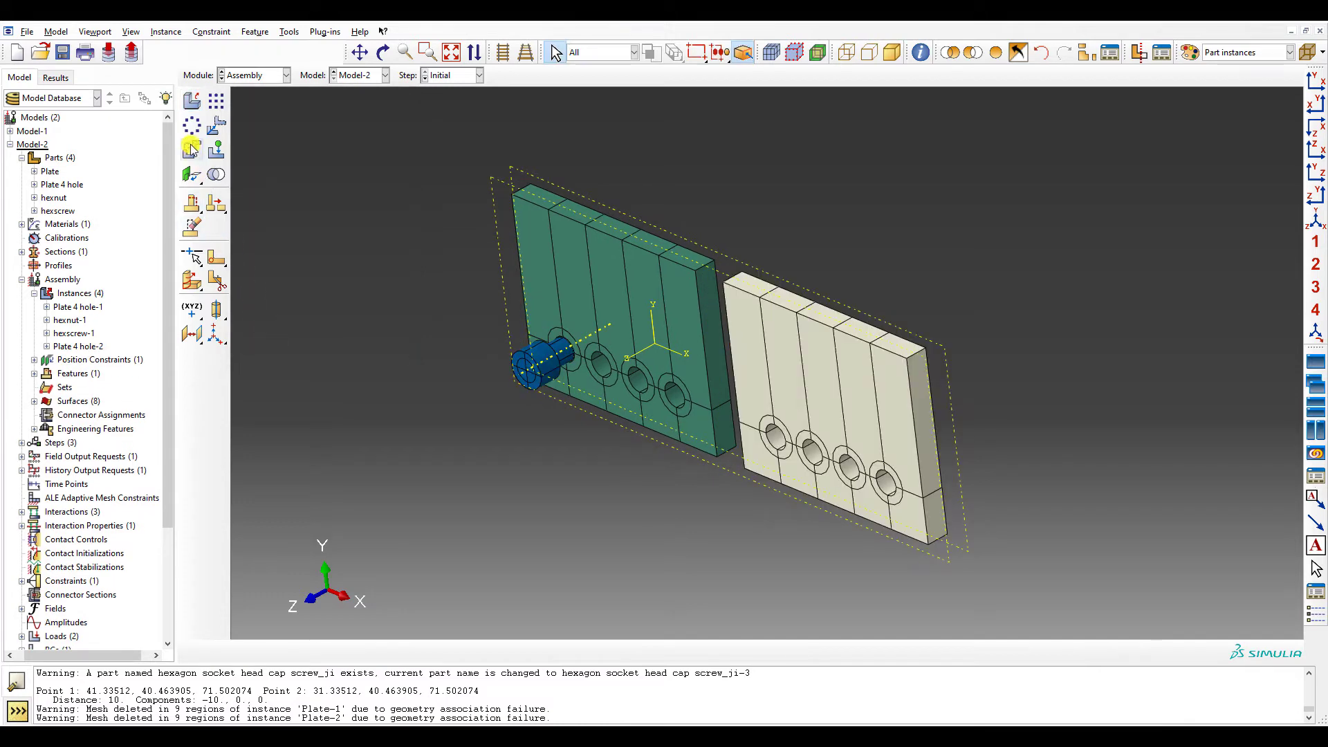
click(910, 388)
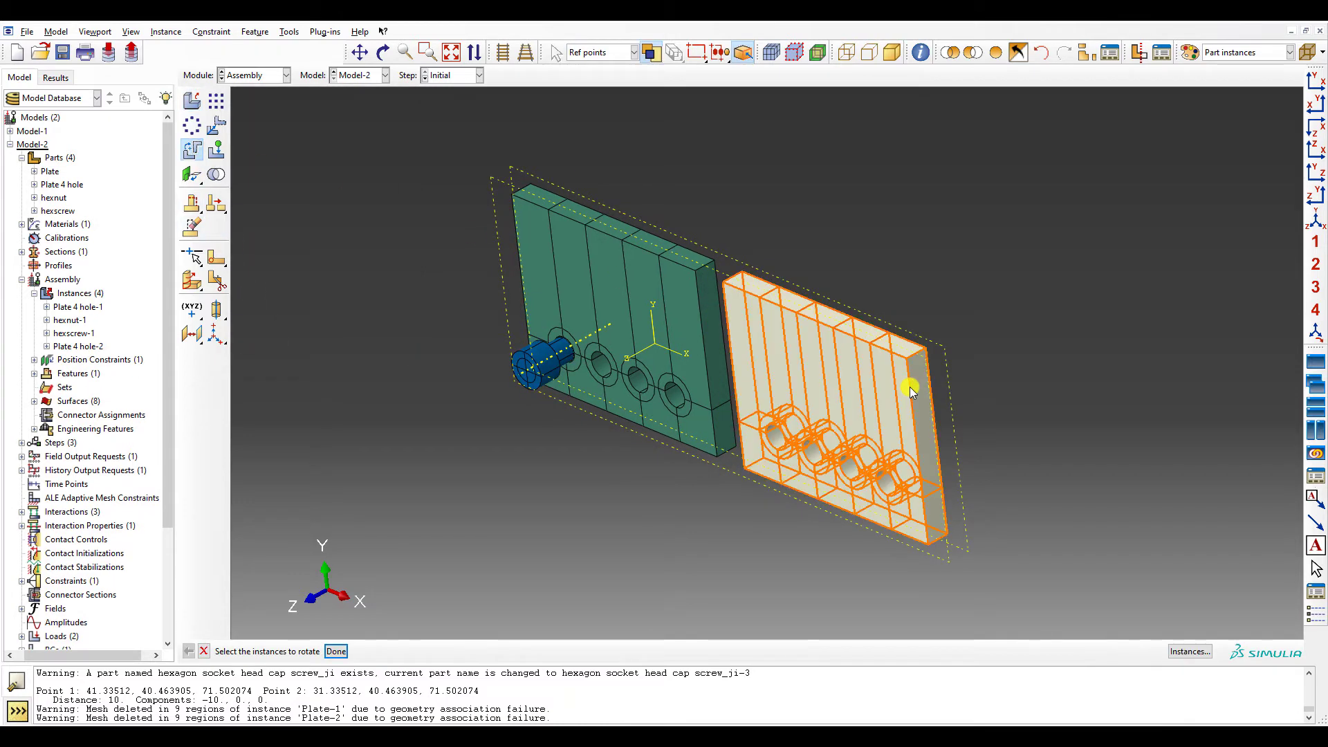
click(336, 650)
scroll(359, 636, down, 3)
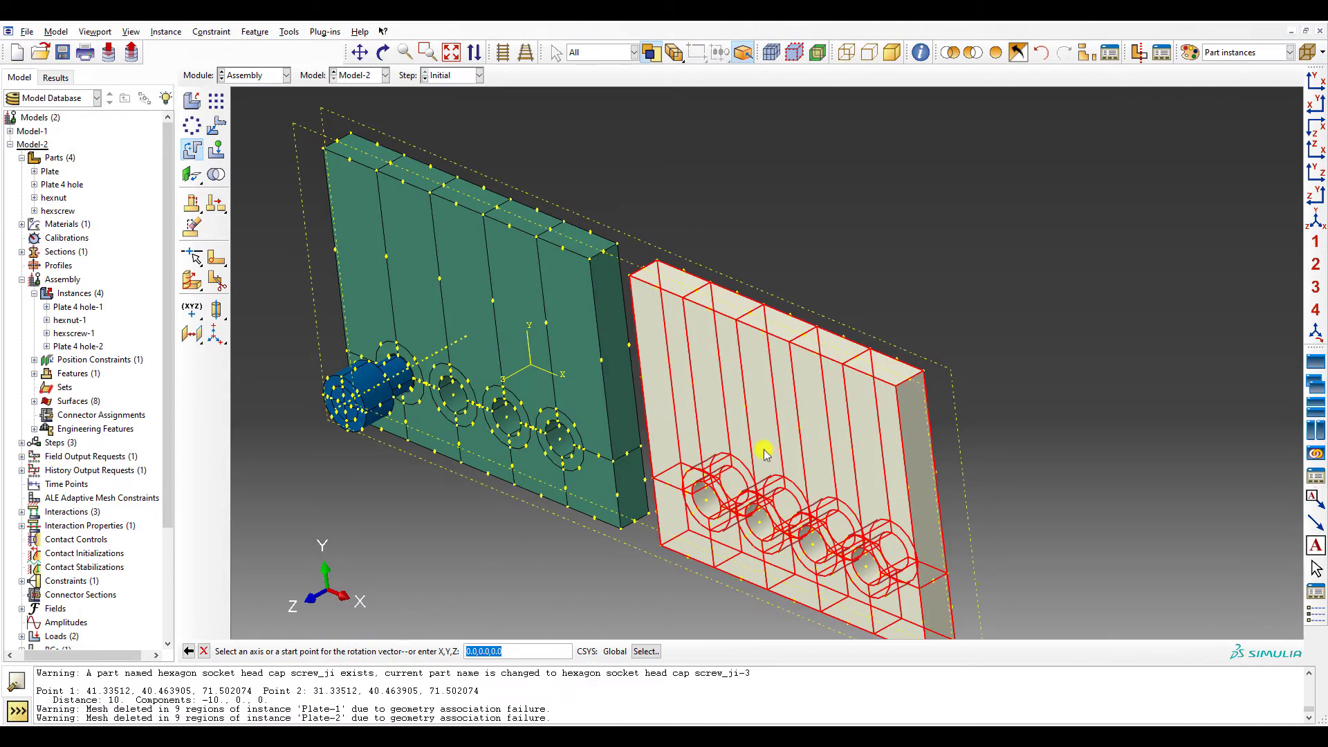
click(896, 385)
click(924, 371)
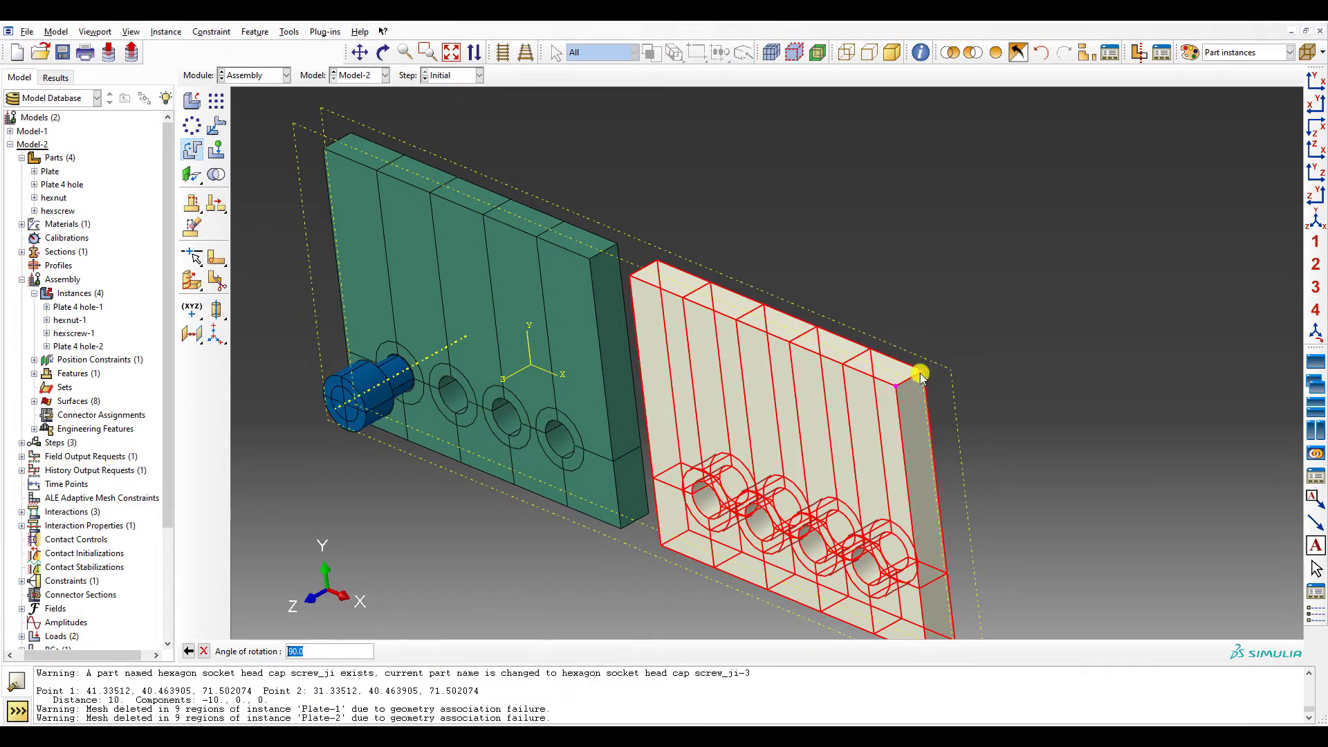
scroll(749, 512, down, 3)
text(1)
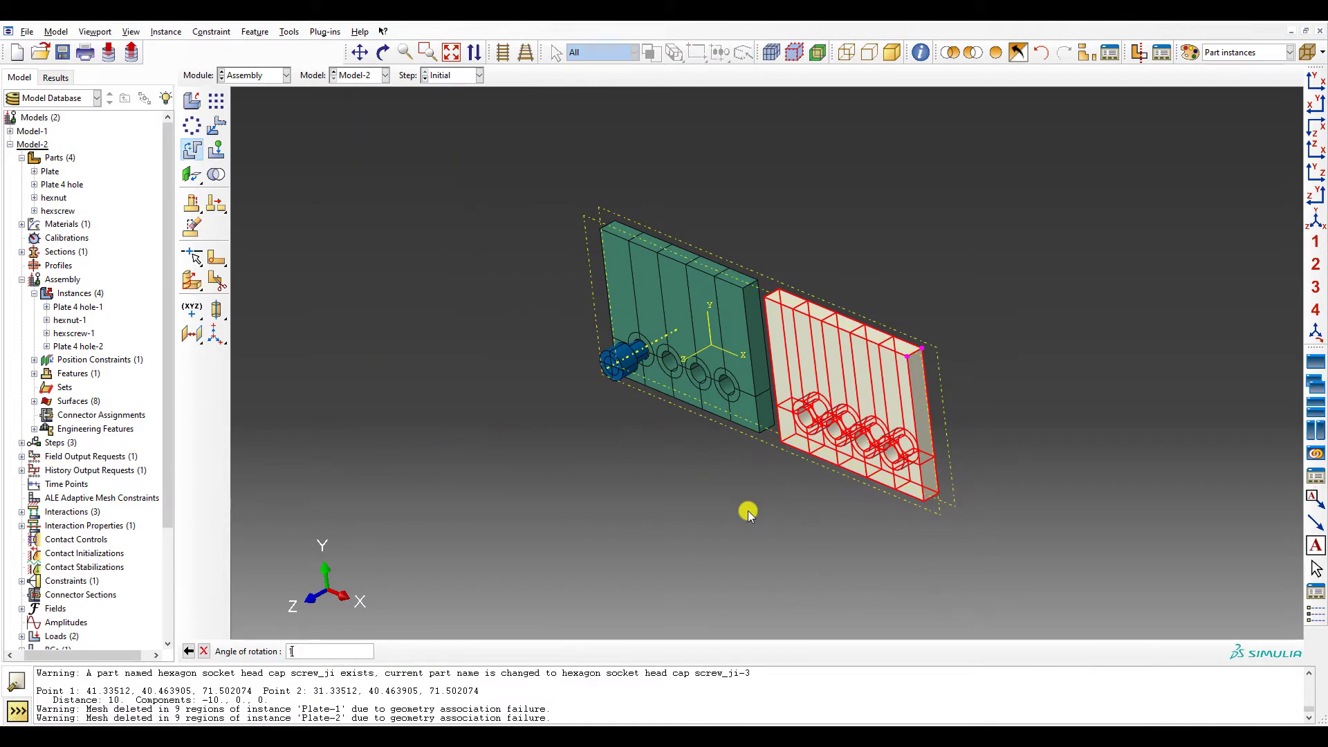
text(80)
key(Return)
key(Return)
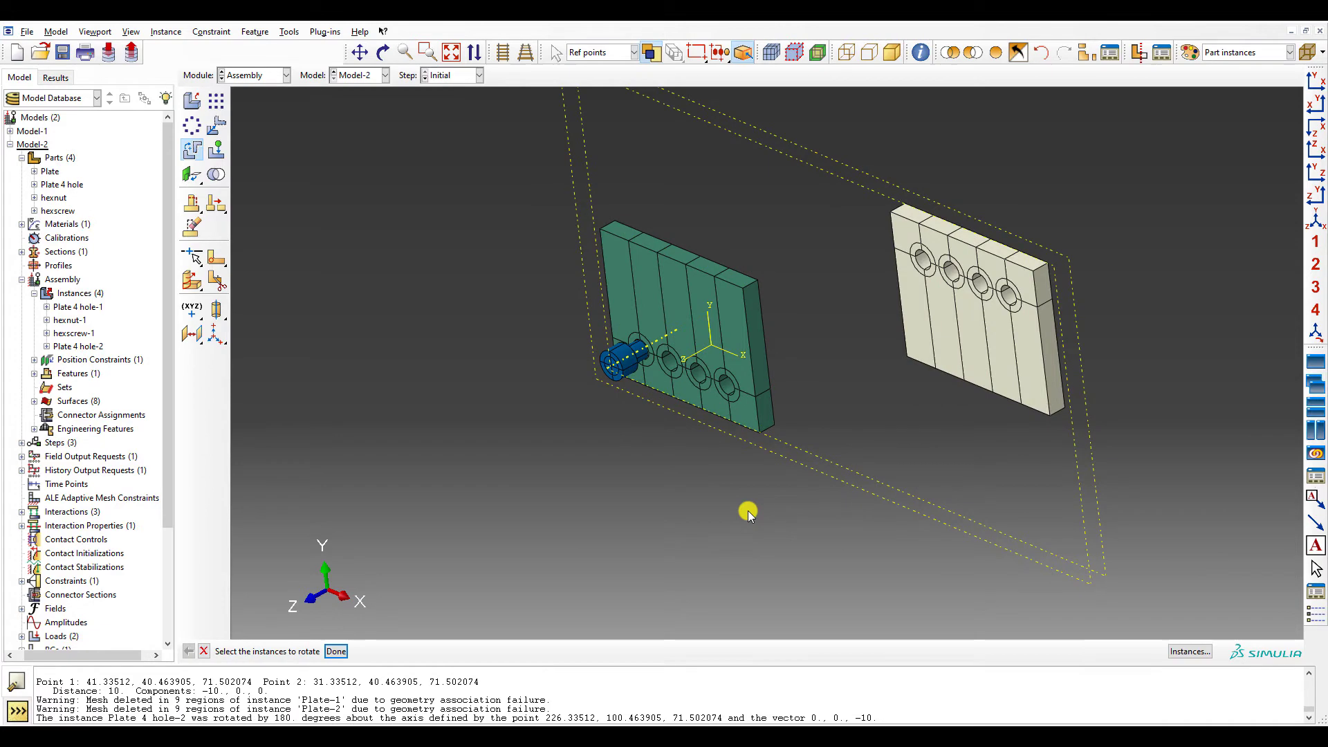
- Translate the rotated four-hole plate from an end hole's edge point to the matching point on the first plate's screw hole
click(217, 125)
scroll(949, 312, up, 3)
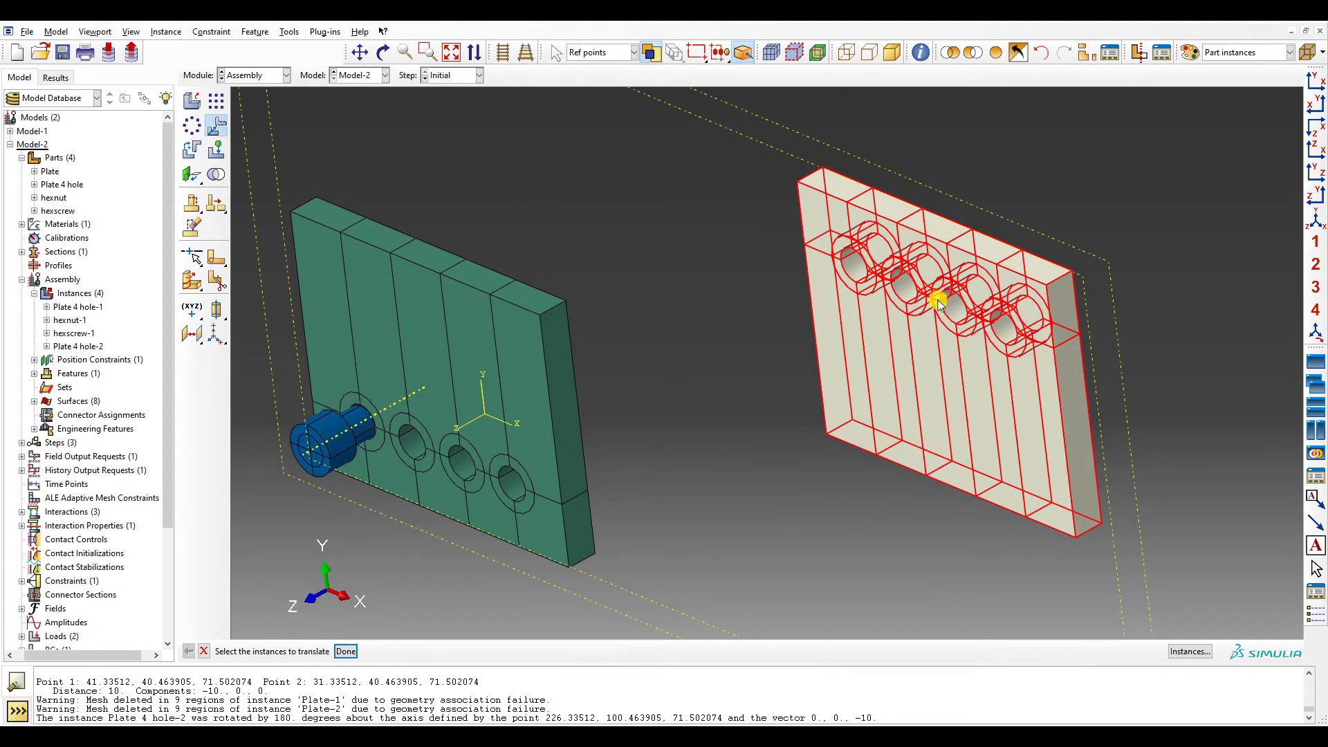
scroll(883, 257, up, 2)
scroll(874, 250, down, 2)
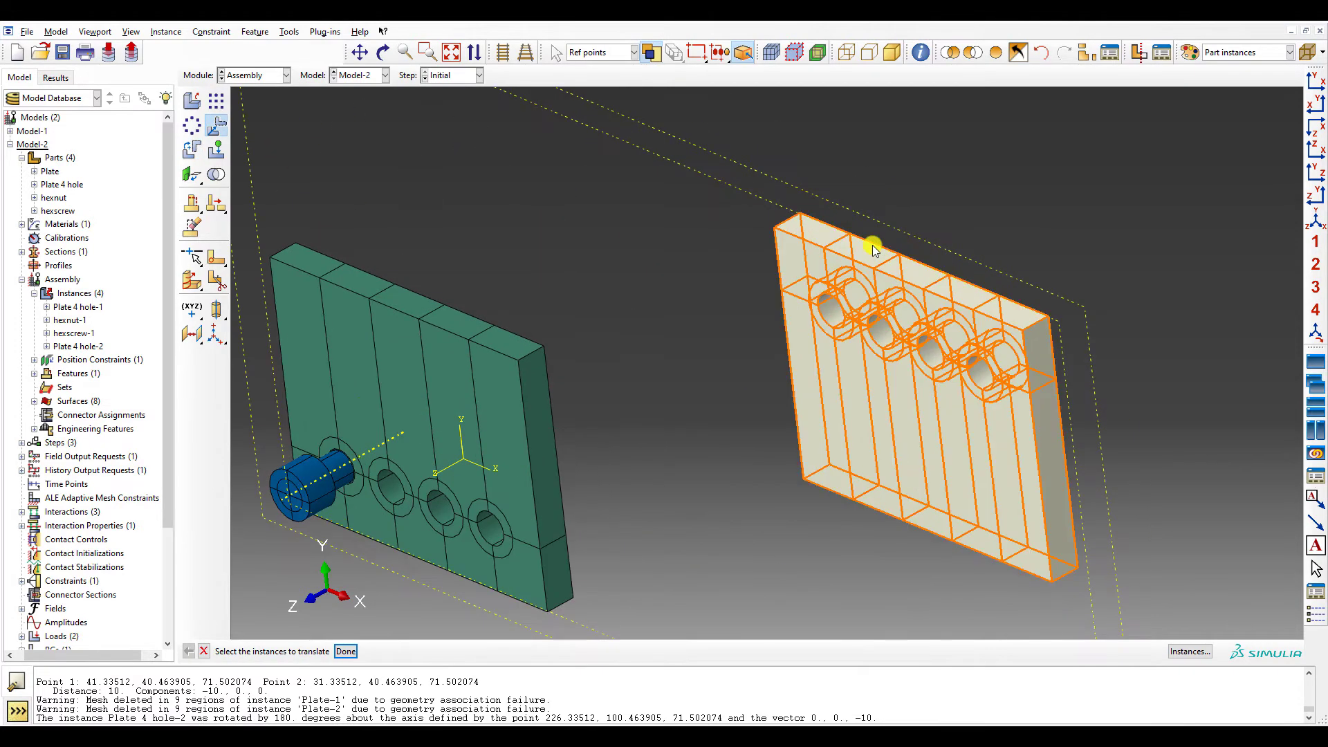
middle_click(875, 250)
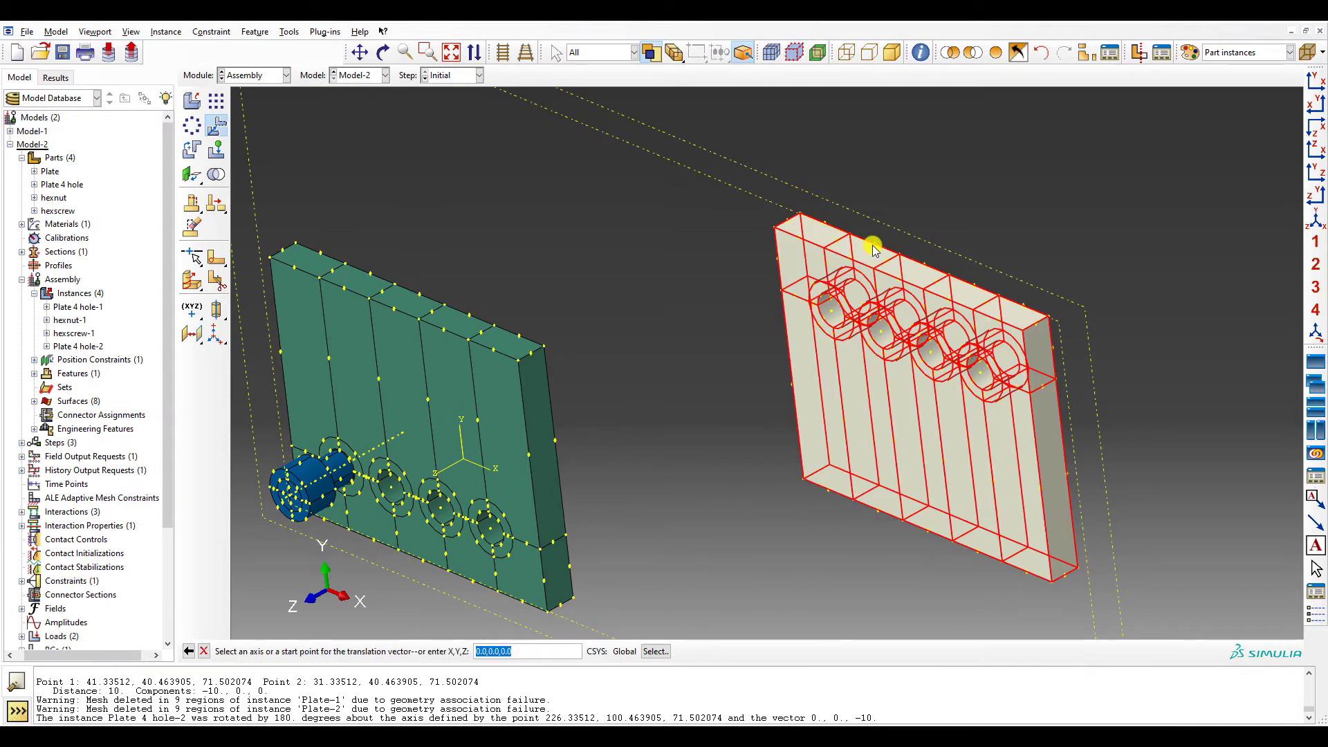
ctrl+alt+drag(873, 245, 664, 239)
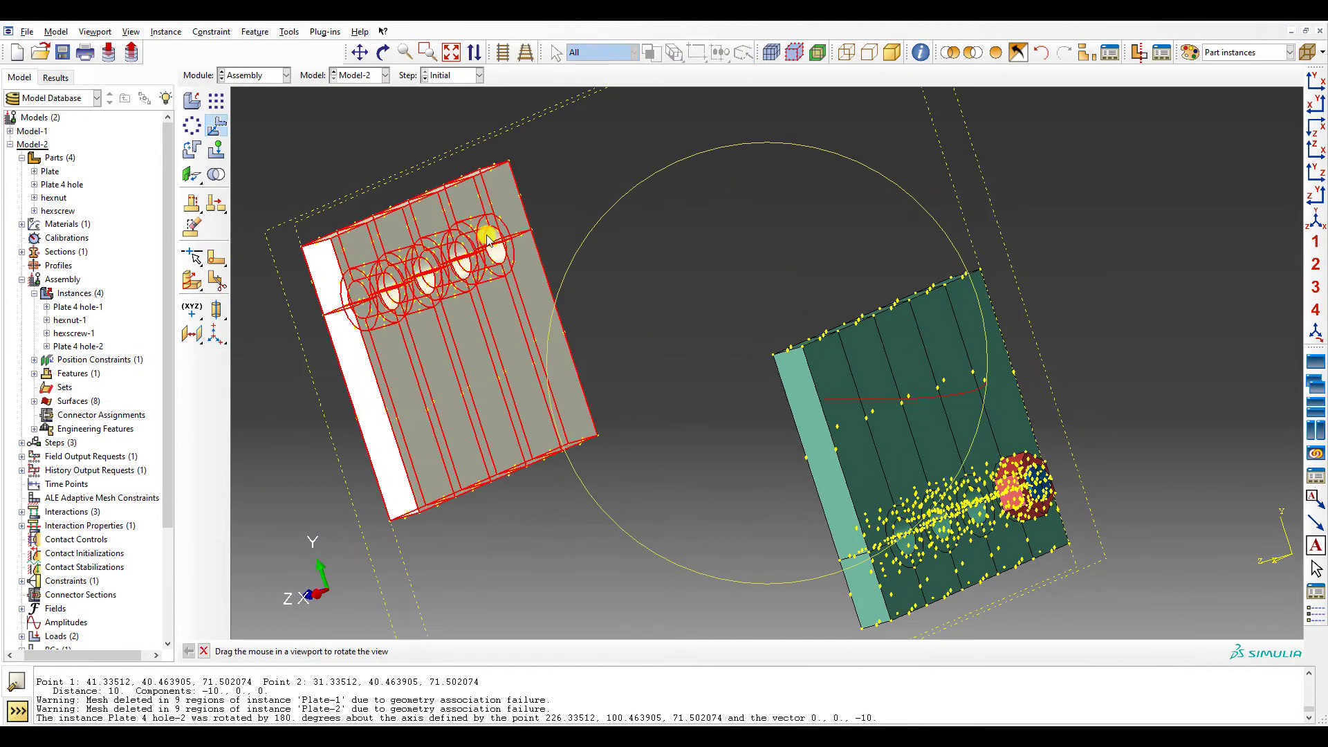
scroll(487, 236, down, 5)
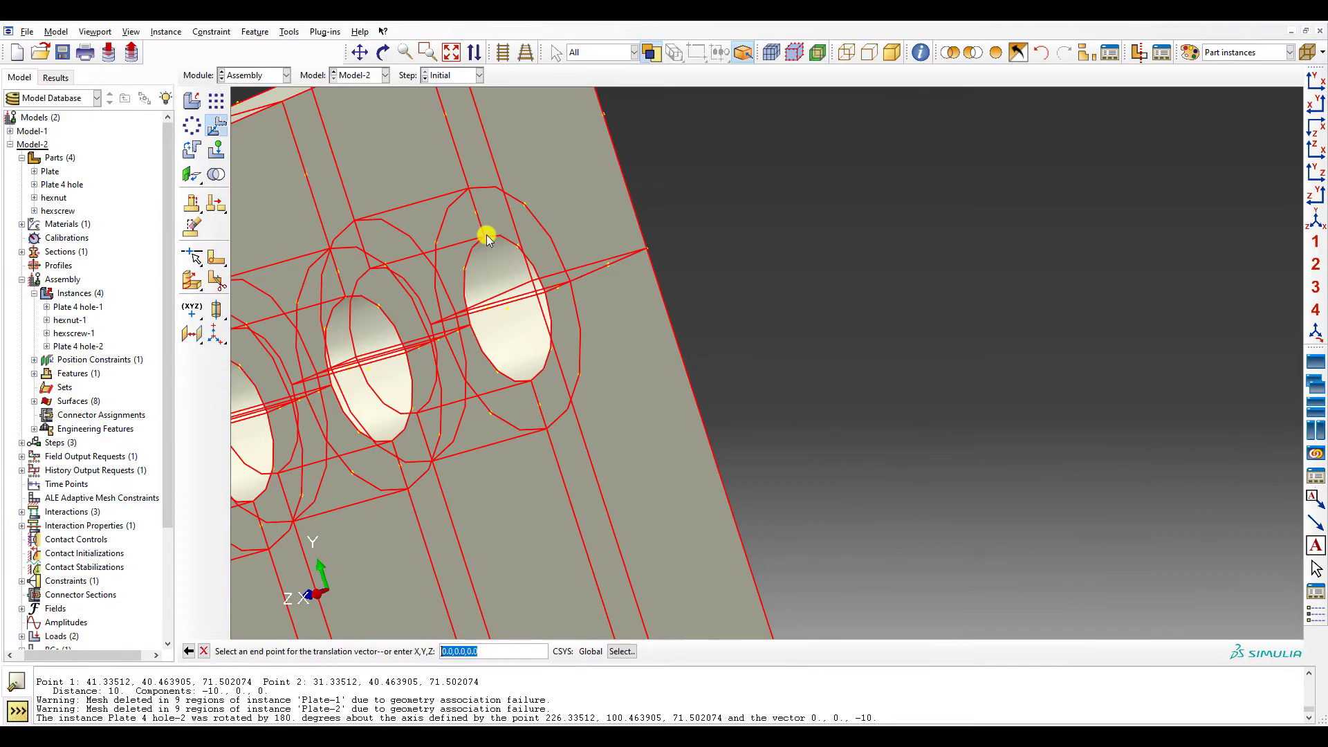
scroll(486, 235, up, 5)
ctrl+alt+drag(486, 234, 487, 235)
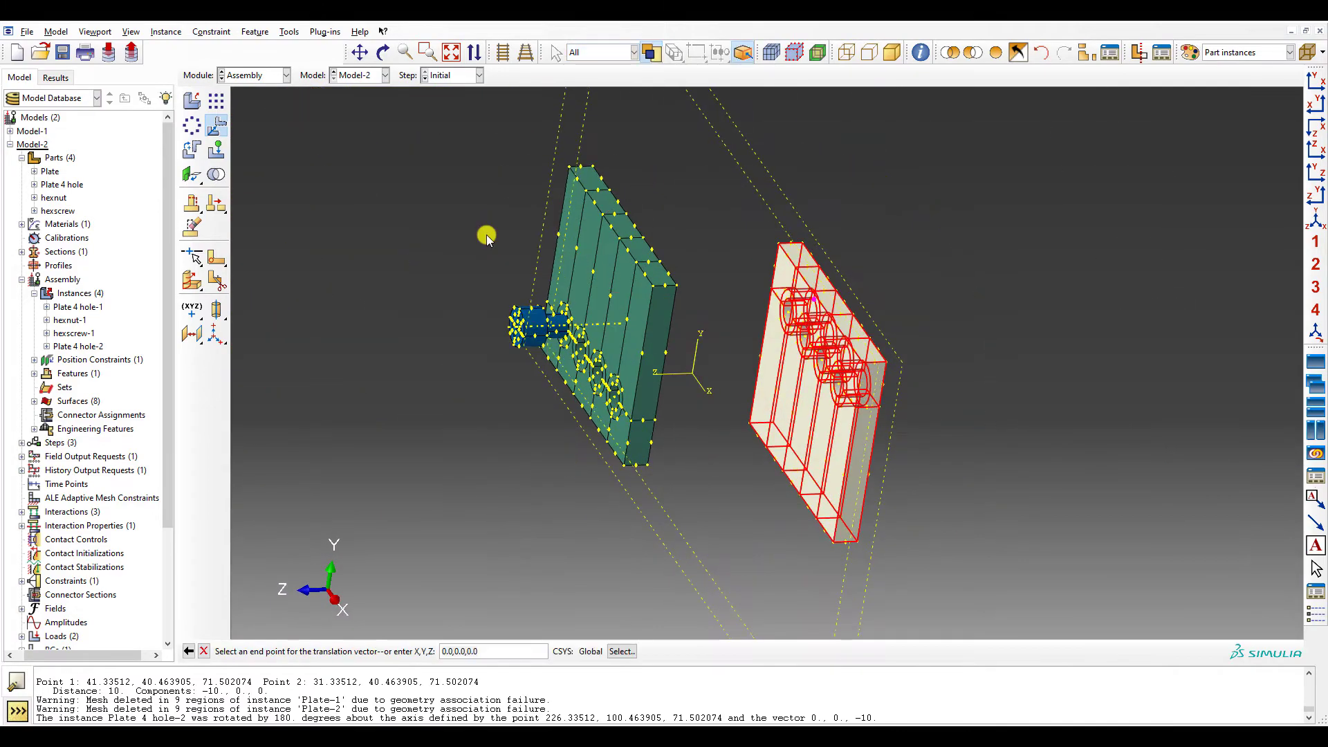
scroll(487, 235, down, 8)
scroll(668, 293, down, 2)
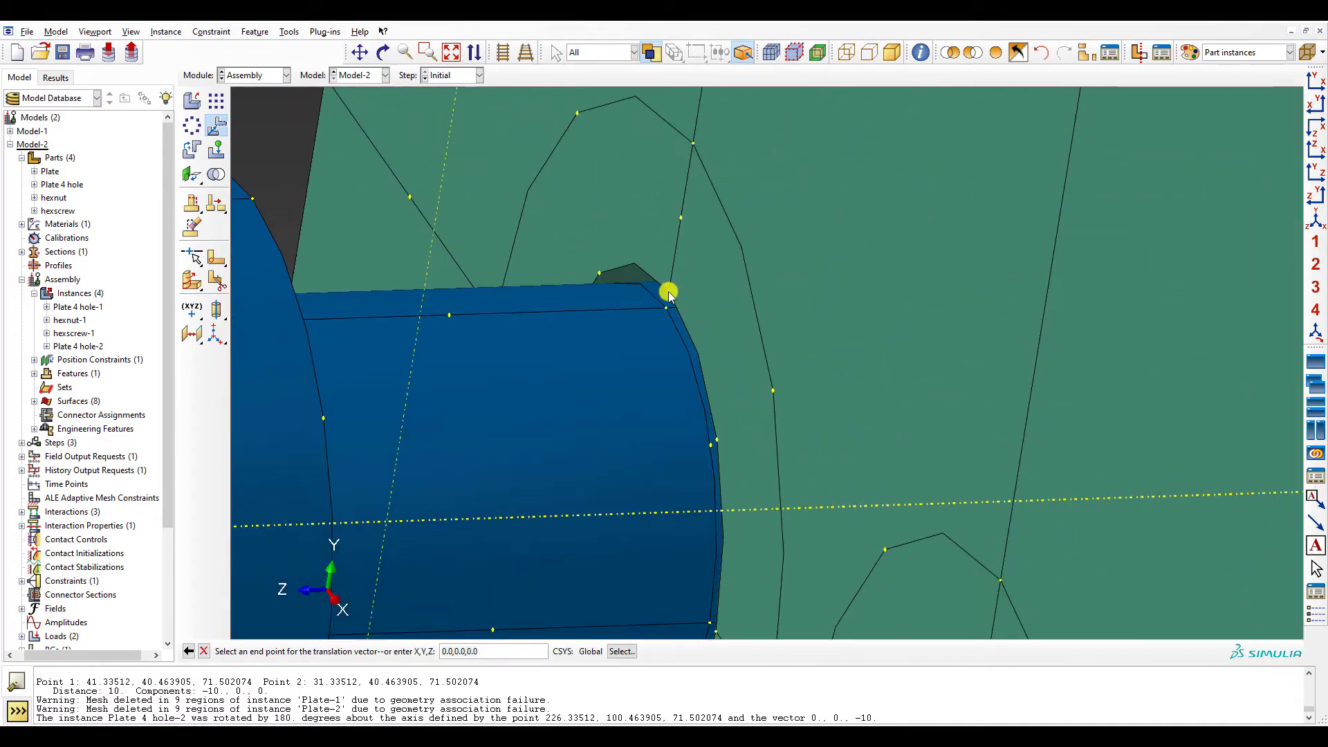
click(668, 293)
scroll(668, 293, up, 8)
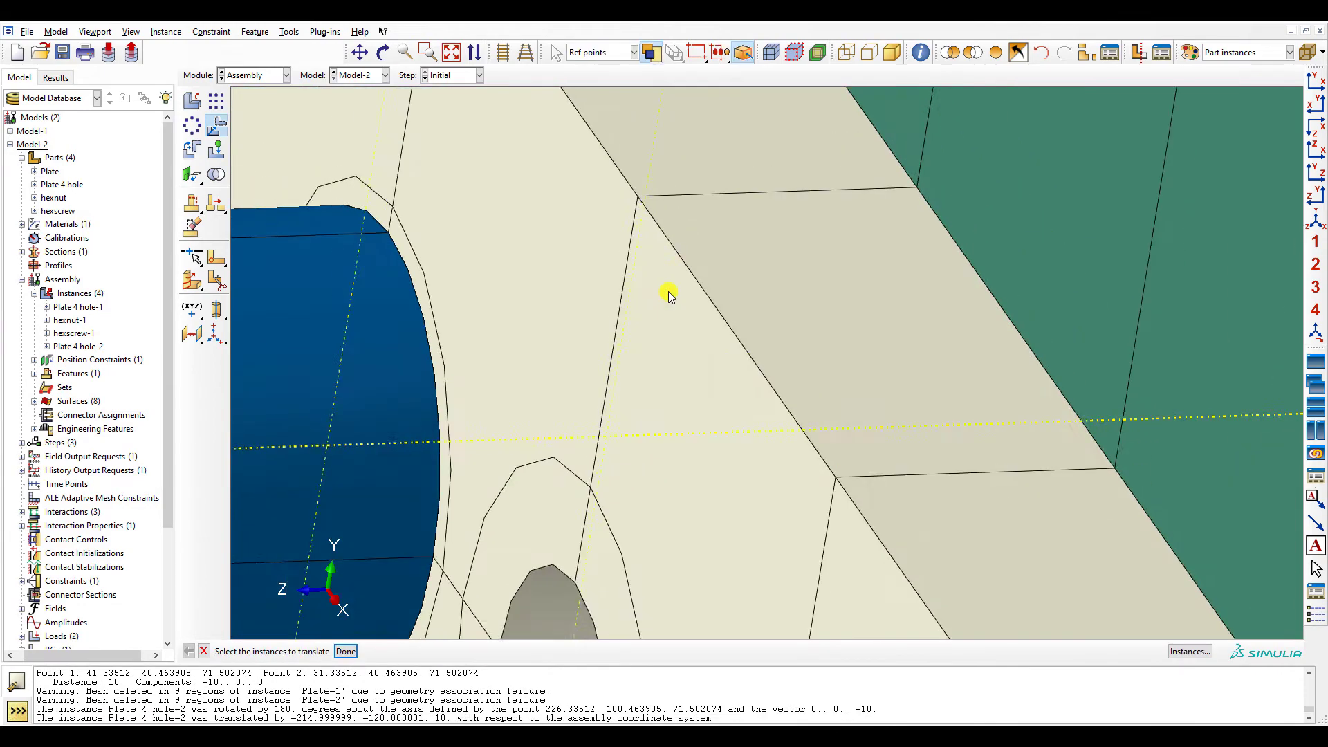
- Constrain the hex nut's inner face against the plate surface around the screw hole, flipping the alignment direction
ctrl+alt+drag(668, 292, 665, 289)
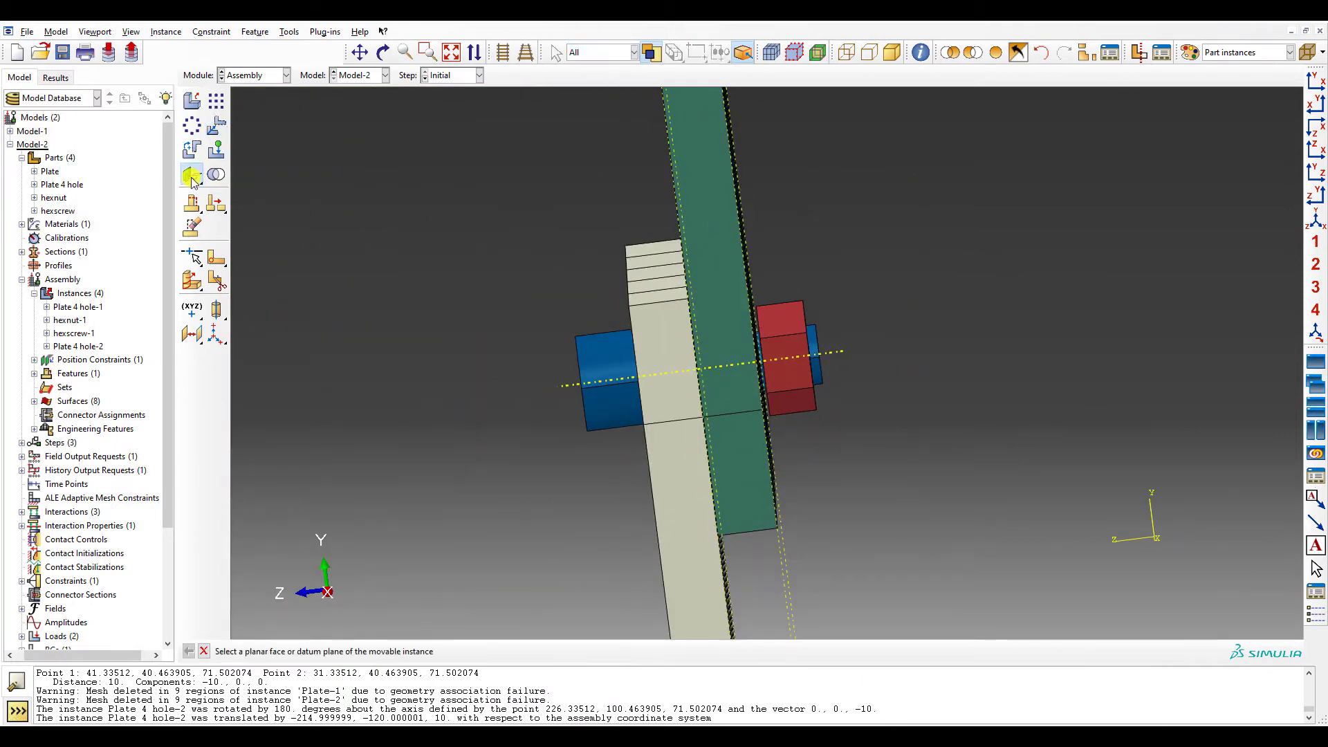
scroll(655, 352, down, 4)
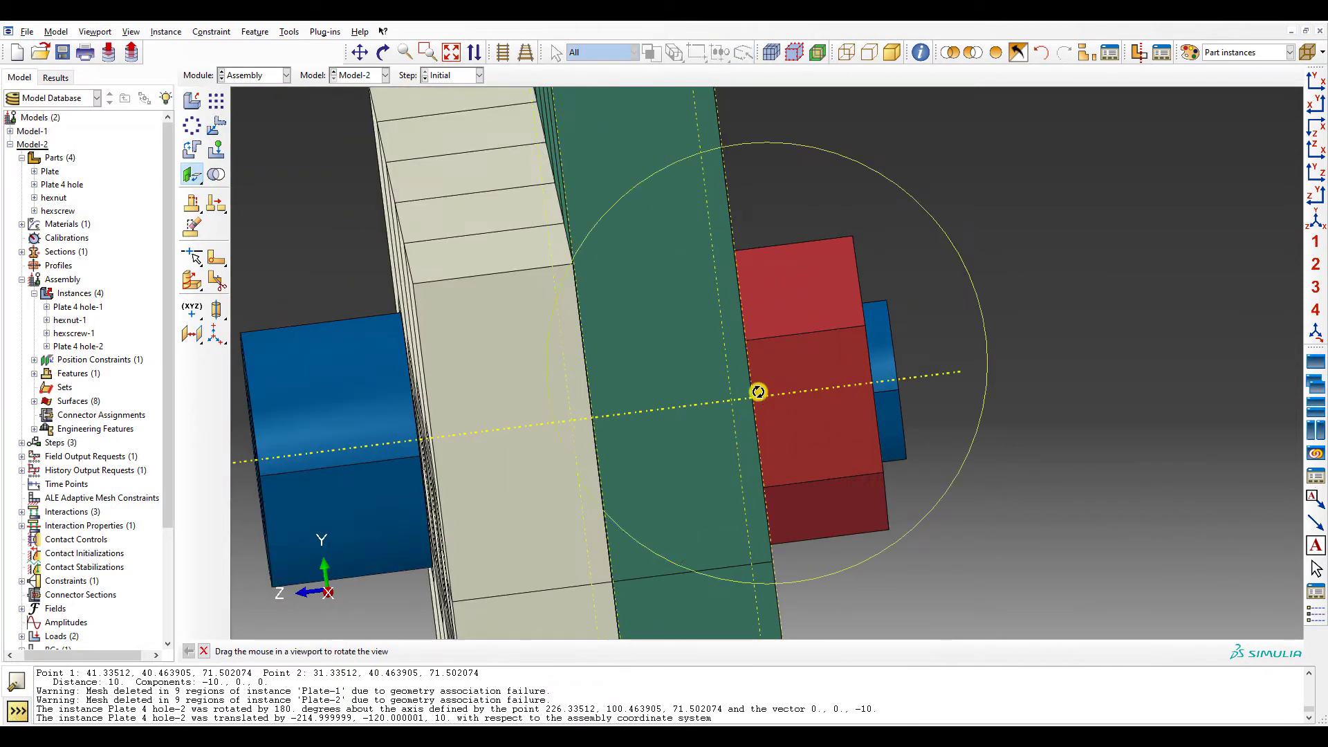
ctrl+alt+drag(759, 391, 598, 358)
scroll(599, 357, up, 6)
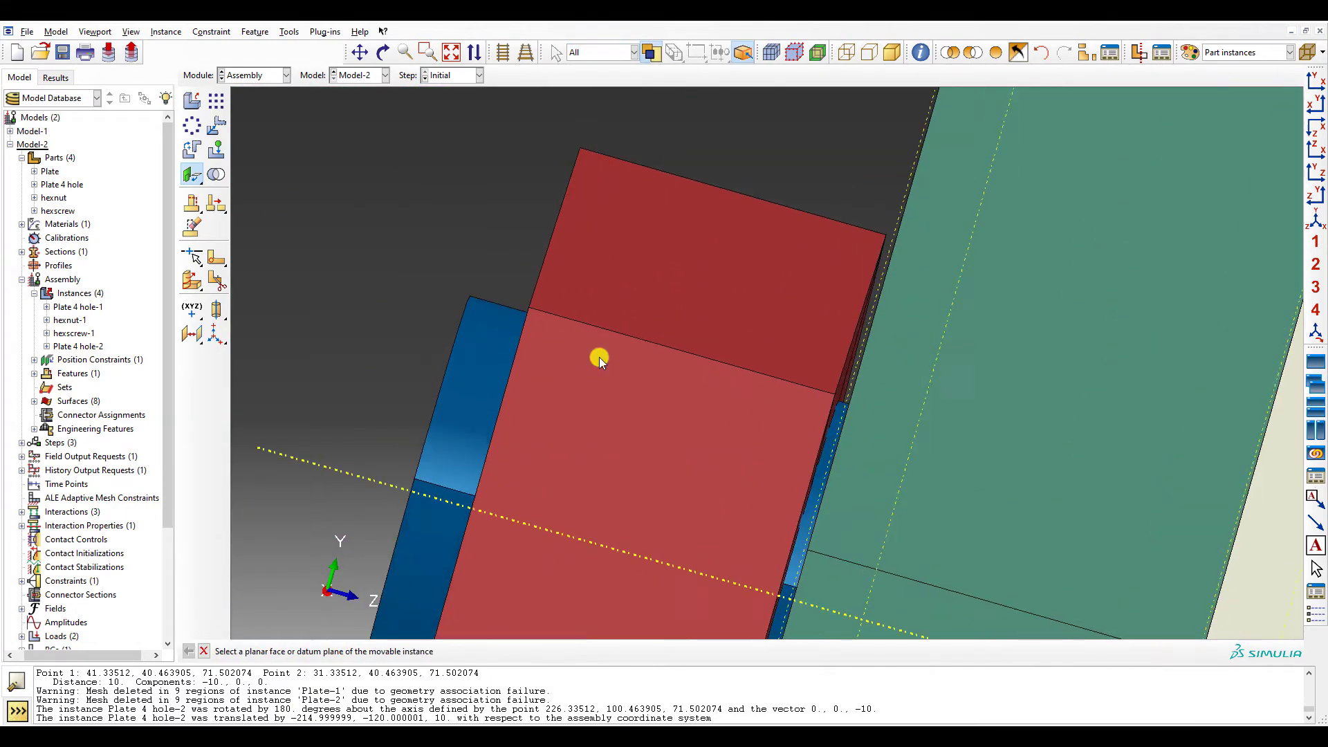
scroll(708, 307, down, 7)
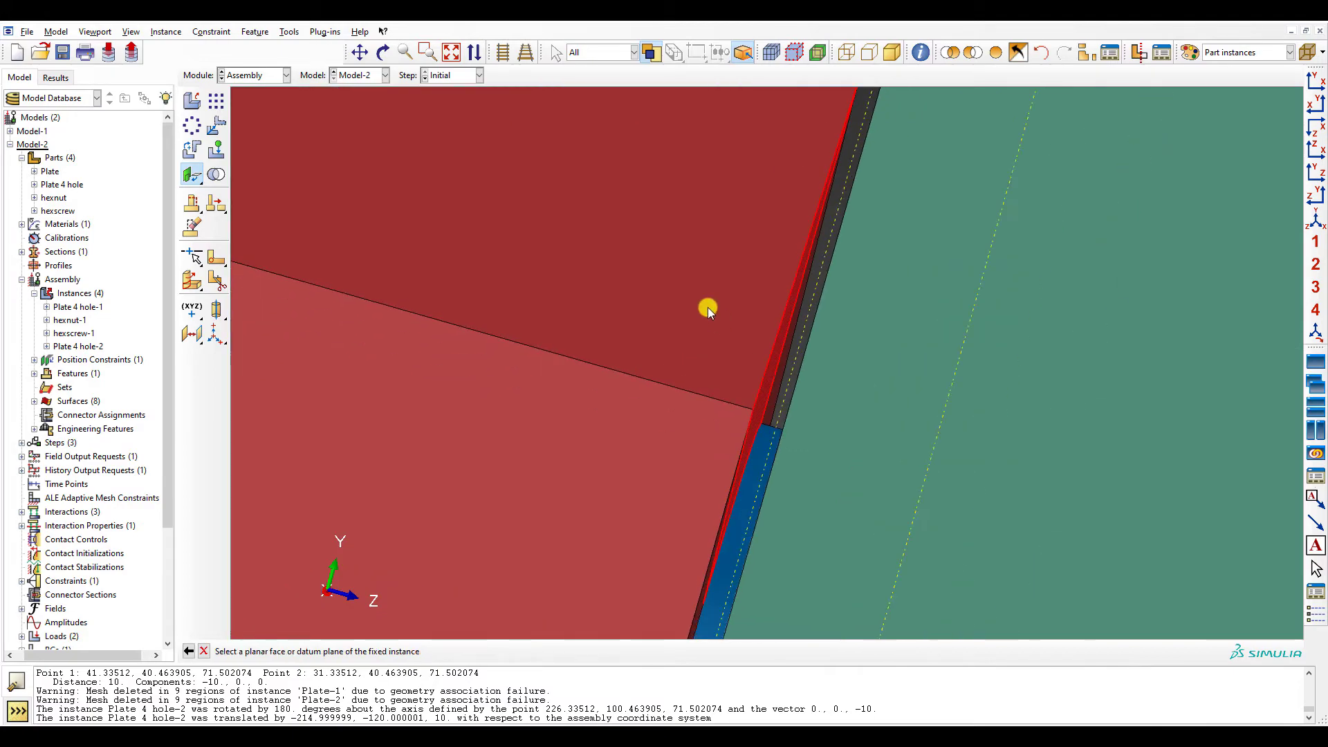
ctrl+alt+drag(707, 307, 710, 311)
scroll(833, 367, up, 5)
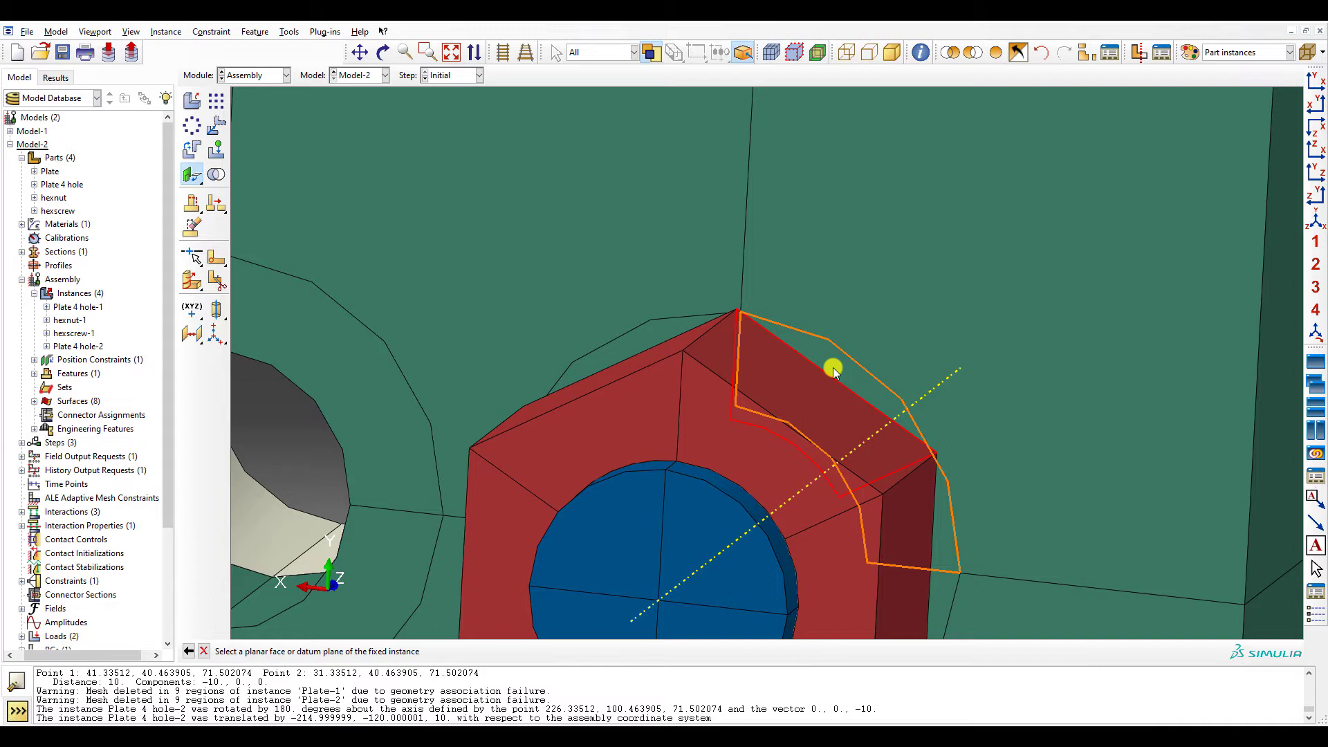
click(833, 367)
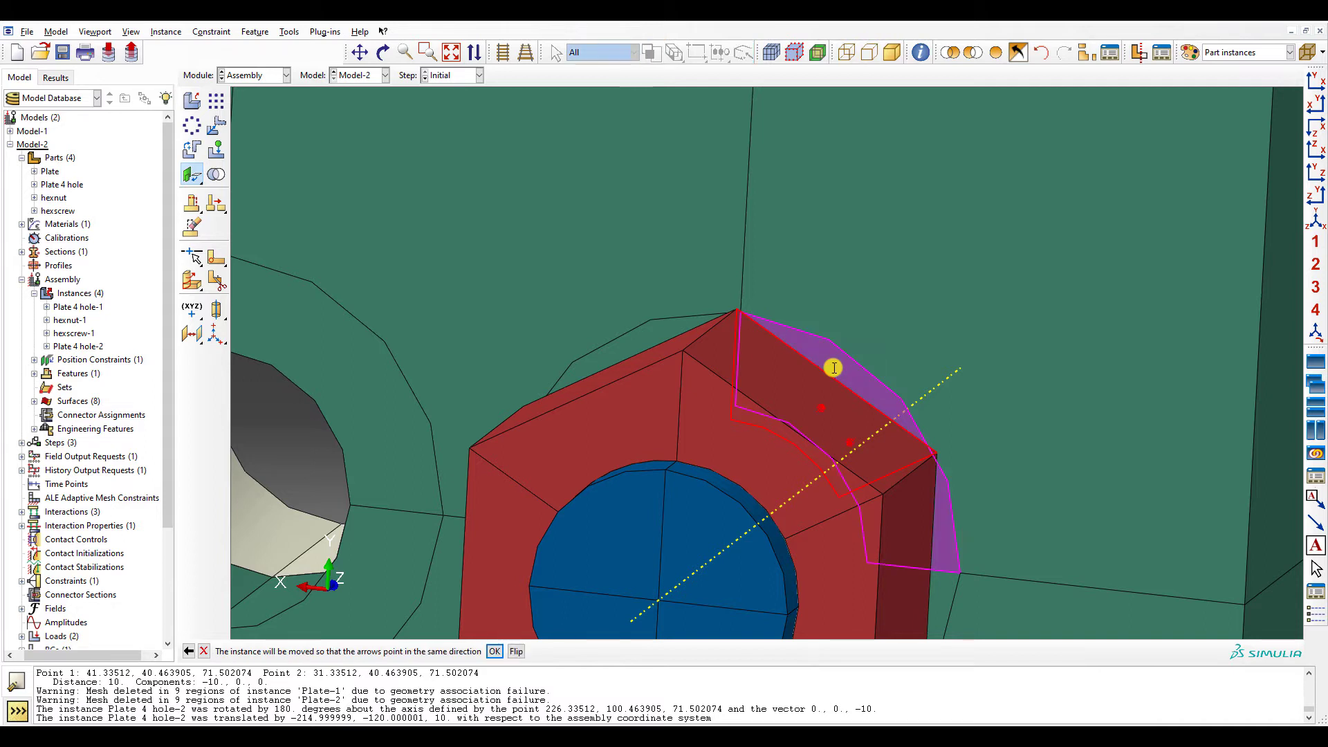
ctrl+alt+drag(833, 367, 726, 464)
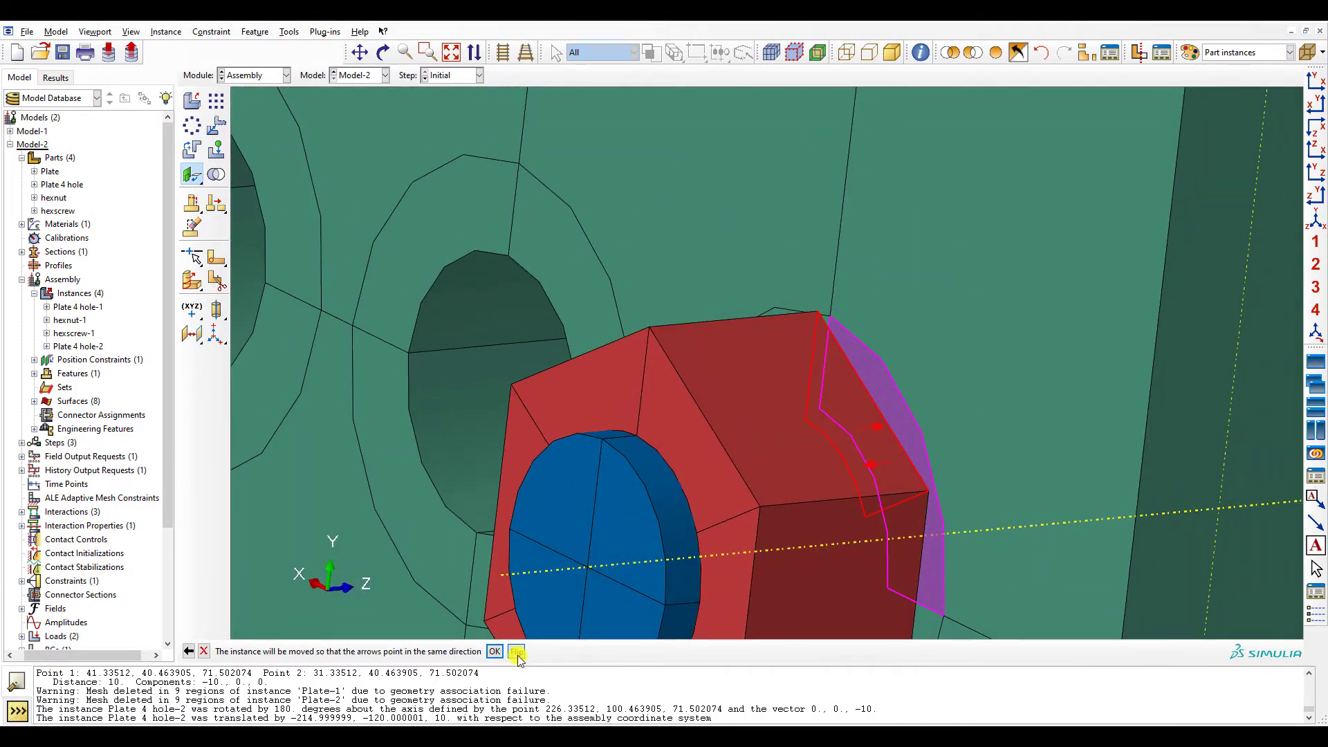
click(517, 653)
key(Return)
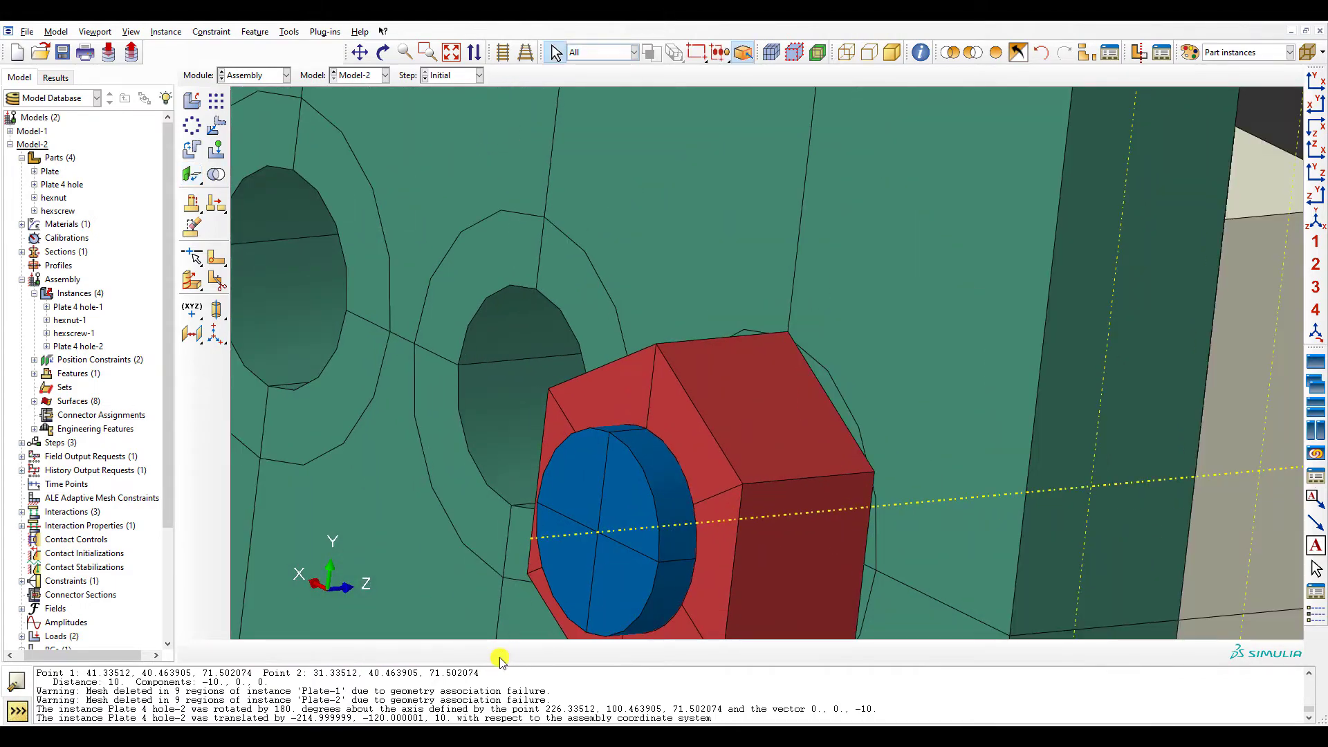
- Set up a linear pattern of the hex screw and nut with 4 instances in Direction 1 and 1 in Direction 2
ctrl+alt+drag(500, 659, 495, 646)
click(216, 103)
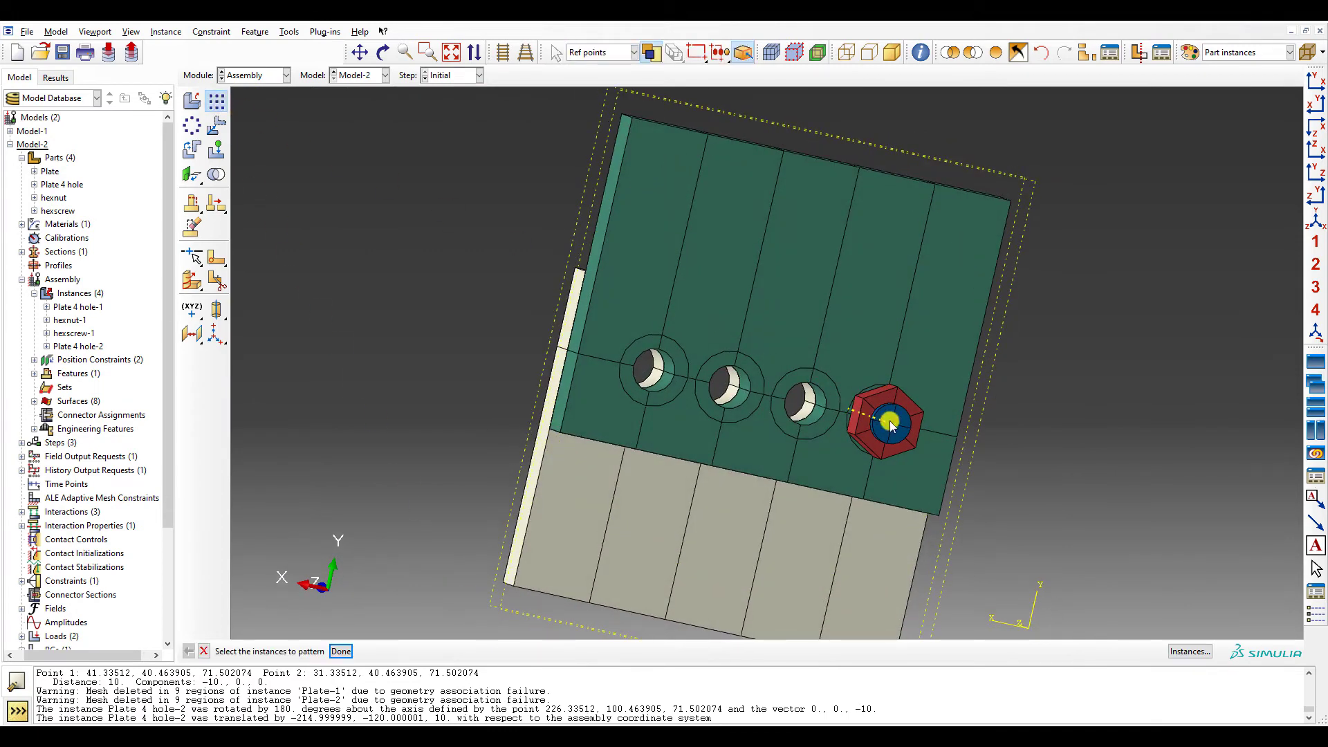
ctrl+alt+drag(884, 420, 871, 363)
middle_click(777, 369)
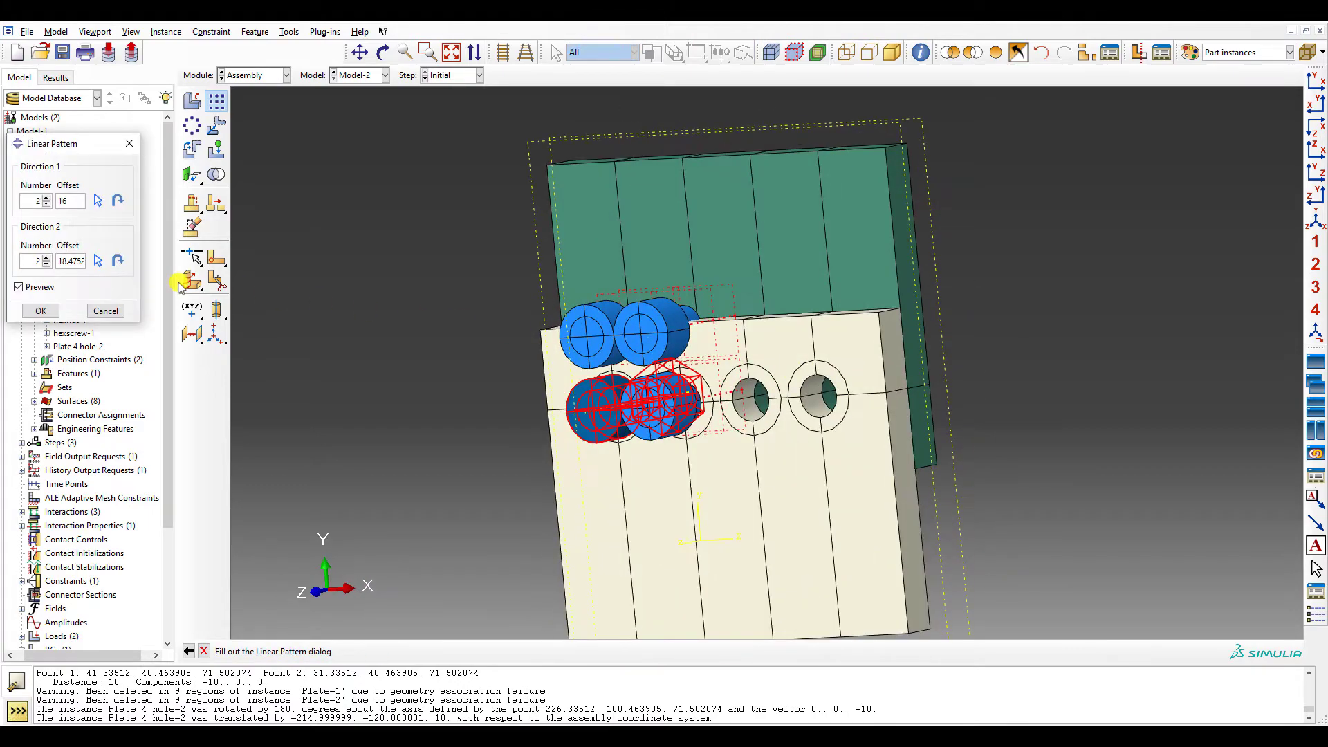
click(46, 264)
click(47, 197)
click(47, 198)
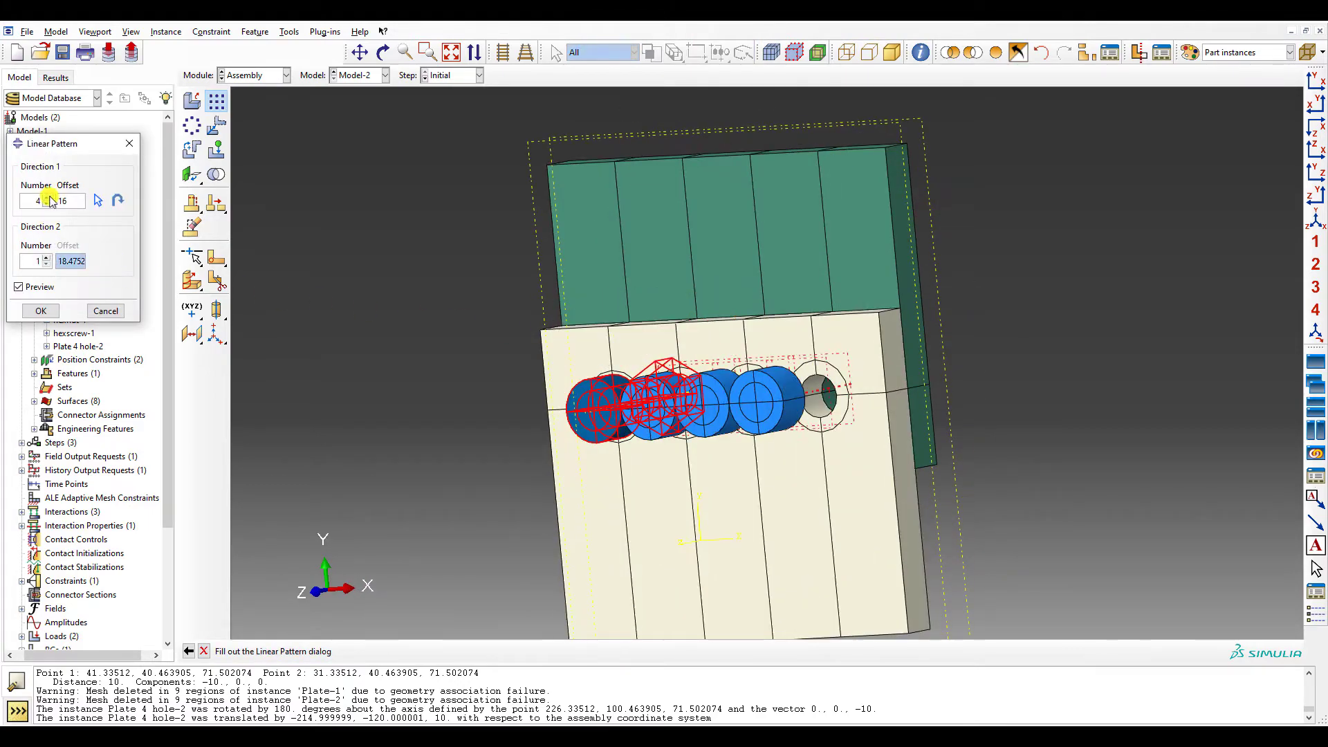
- Align the pattern's Direction 1 with the plate's edge above the holes, flip it toward the empty holes, and create it with an offset of 20
click(95, 200)
ctrl+alt+drag(92, 199, 371, 284)
click(732, 394)
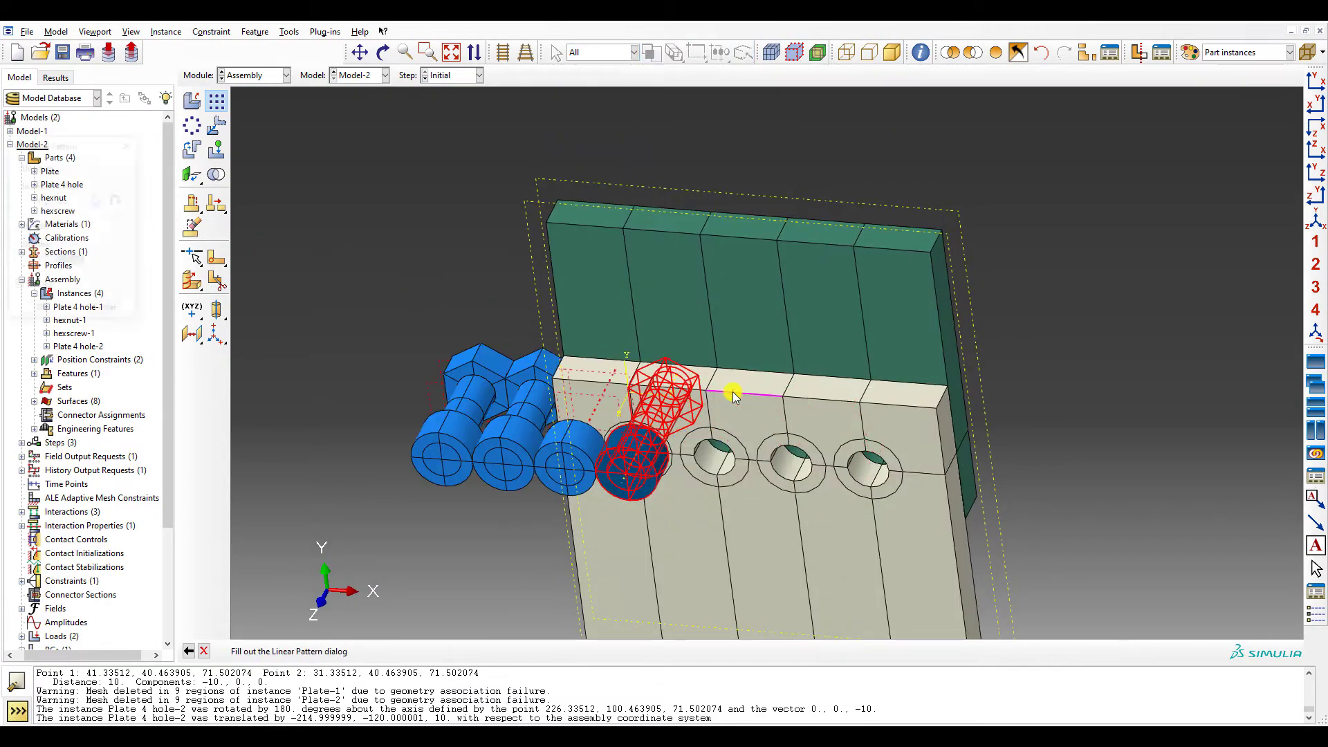
click(123, 204)
click(65, 201)
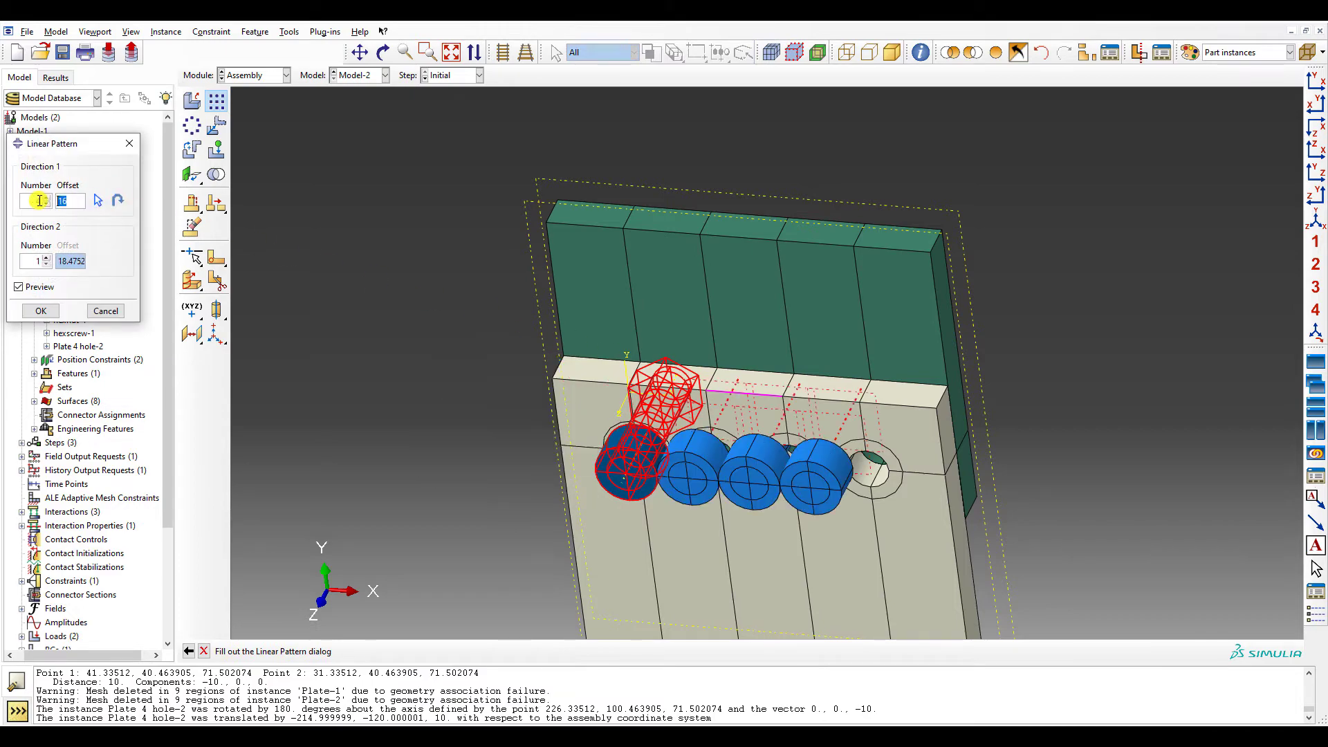
text(20)
click(48, 311)
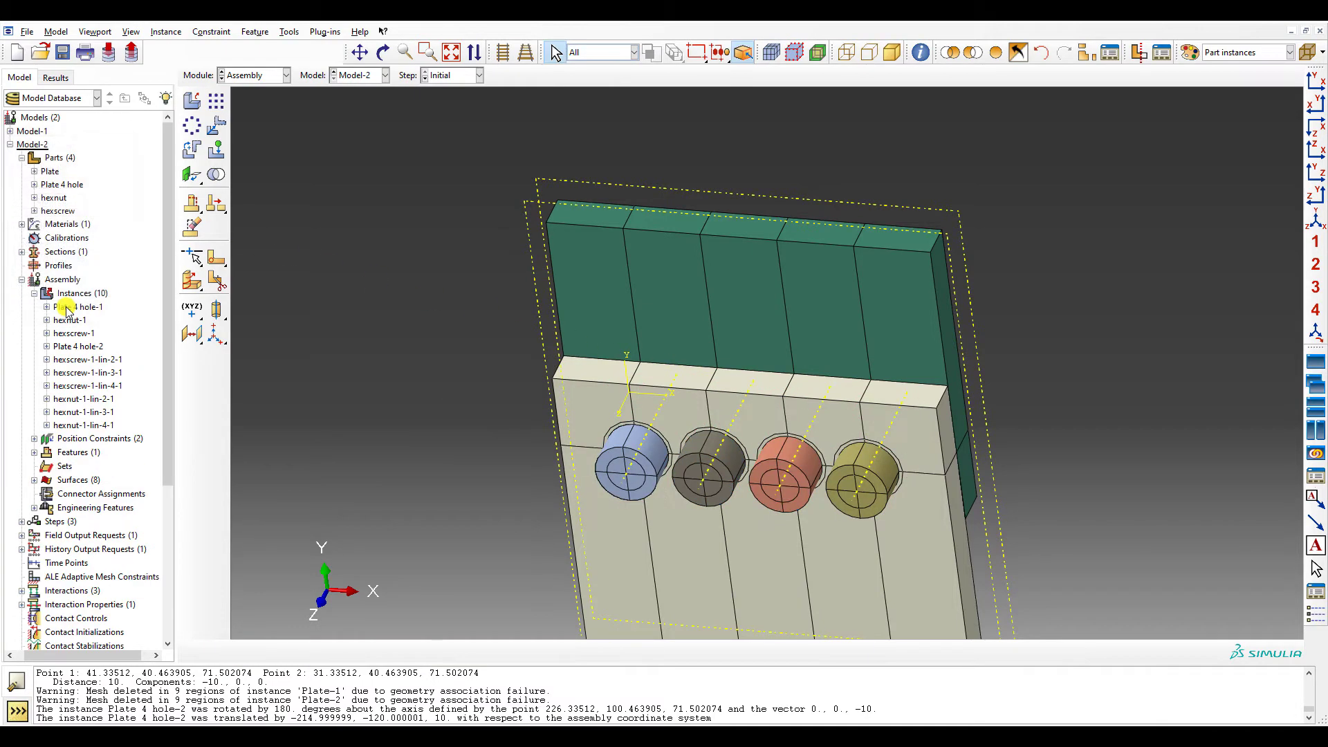
- Examine the patterned screws and nuts on both plate faces and the partition rings around the holes of the Plate 4 hole part
ctrl+alt+drag(899, 363, 511, 387)
ctrl+alt+drag(616, 360, 553, 208)
scroll(821, 336, down, 6)
scroll(766, 363, up, 3)
ctrl+alt+drag(766, 363, 785, 398)
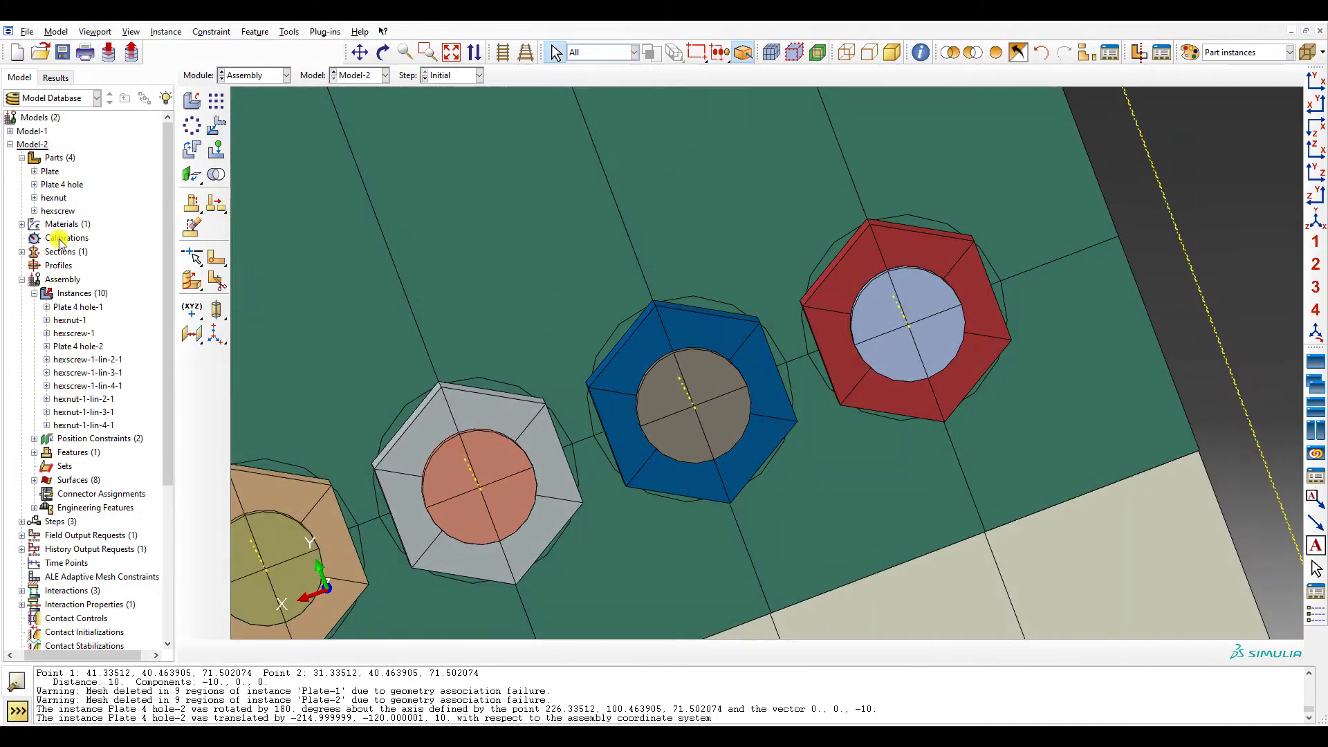
double_click(54, 185)
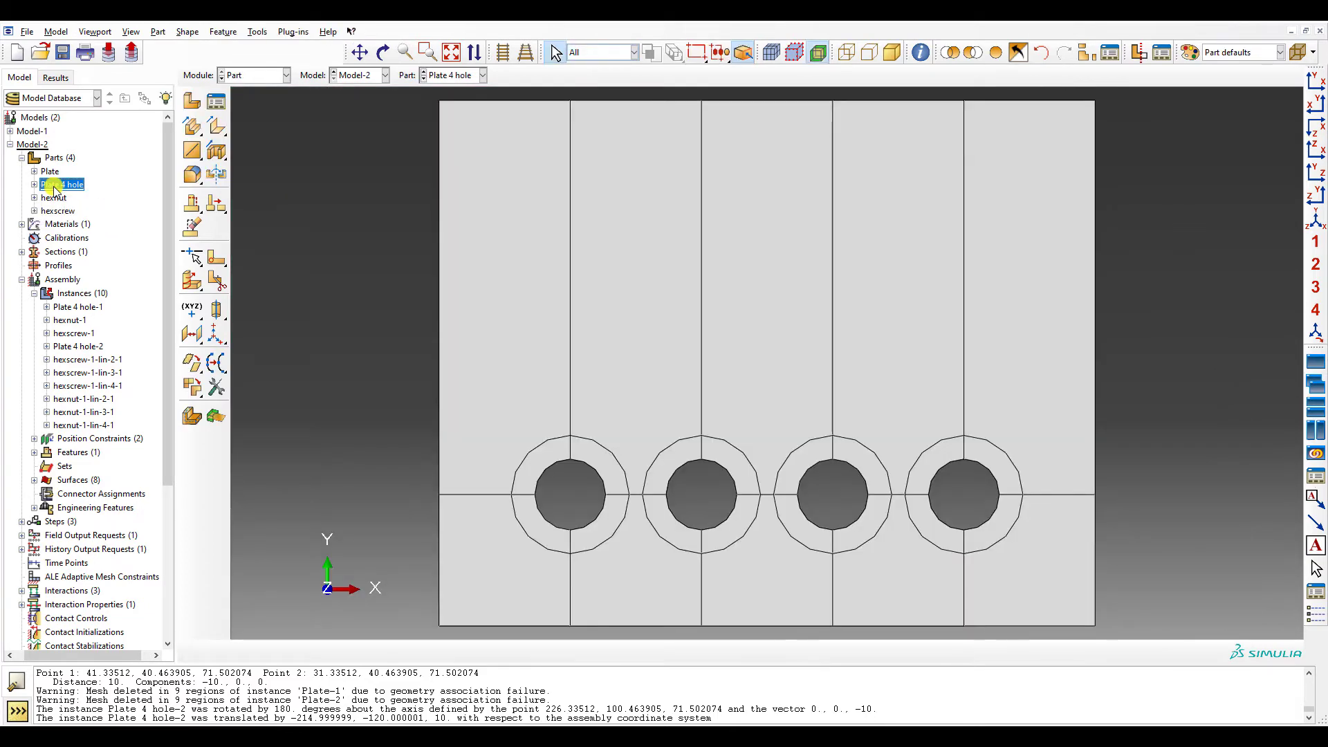
click(262, 75)
click(256, 114)
ctrl+alt+drag(255, 118, 249, 118)
key(Escape)
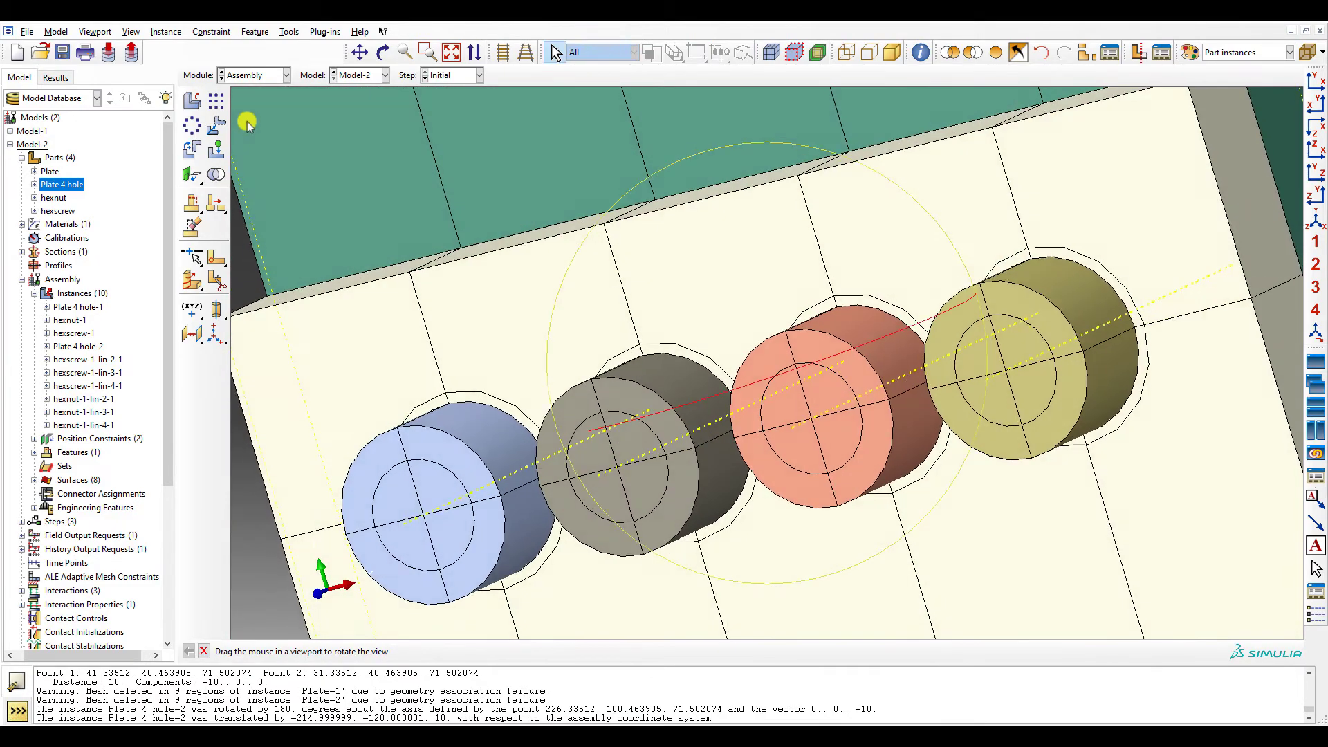
- Open the section sketch of Plate 4 hole's Partition face-1, accept a circle radius of 9, and regenerate the part's features
click(34, 210)
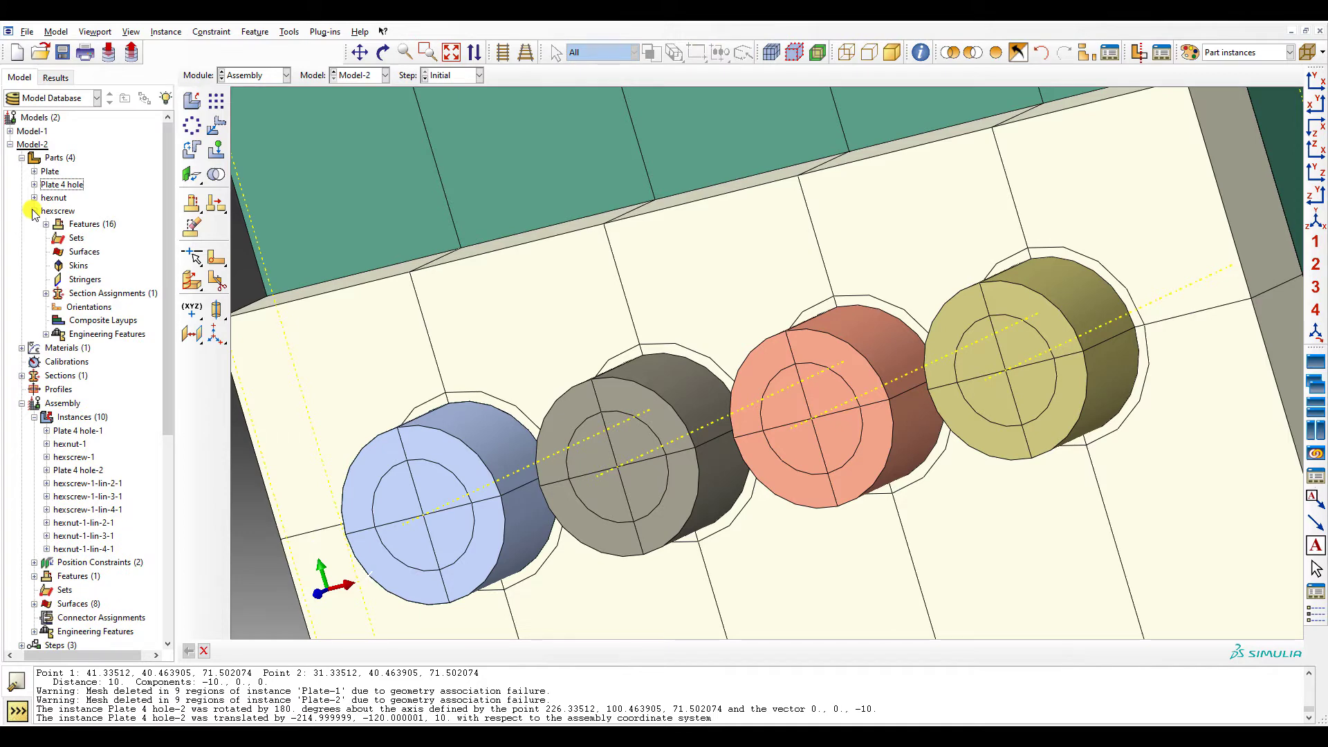
click(34, 184)
click(46, 197)
click(59, 224)
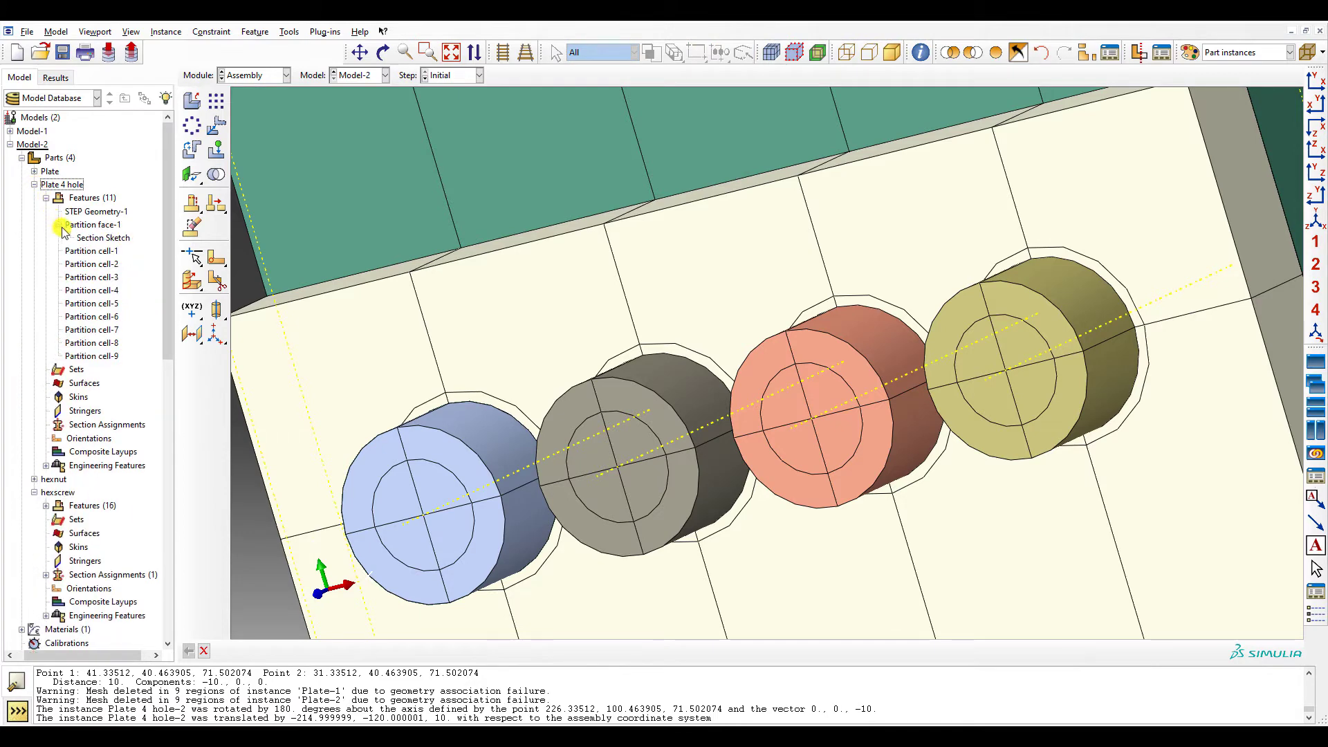
double_click(90, 238)
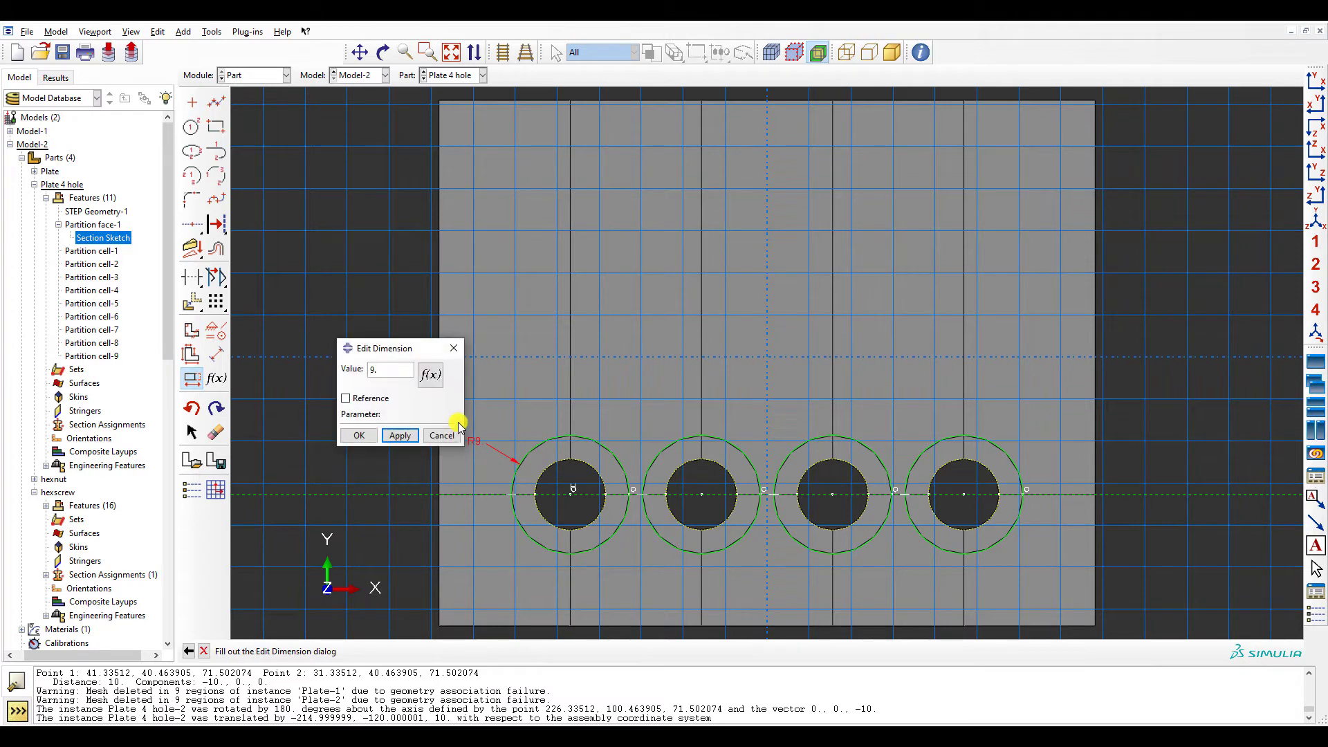
click(359, 436)
click(312, 652)
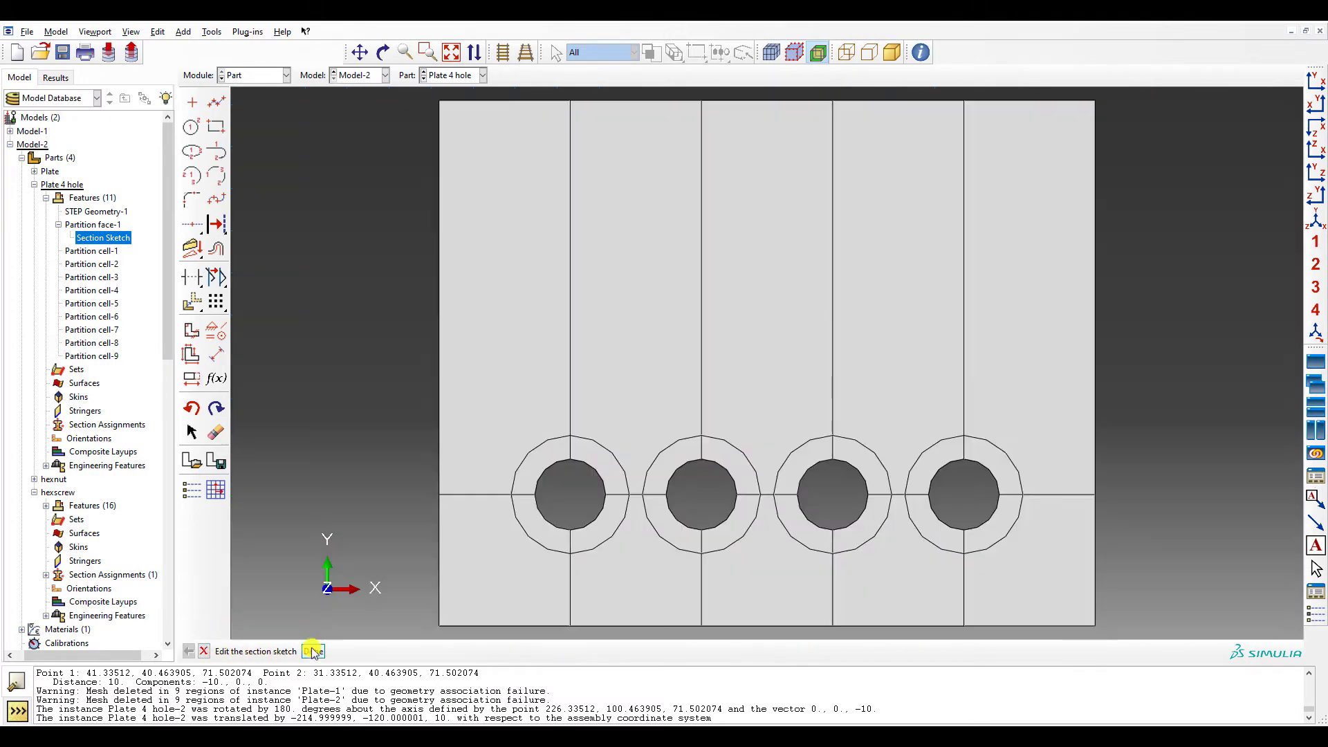
click(297, 358)
right_click(93, 197)
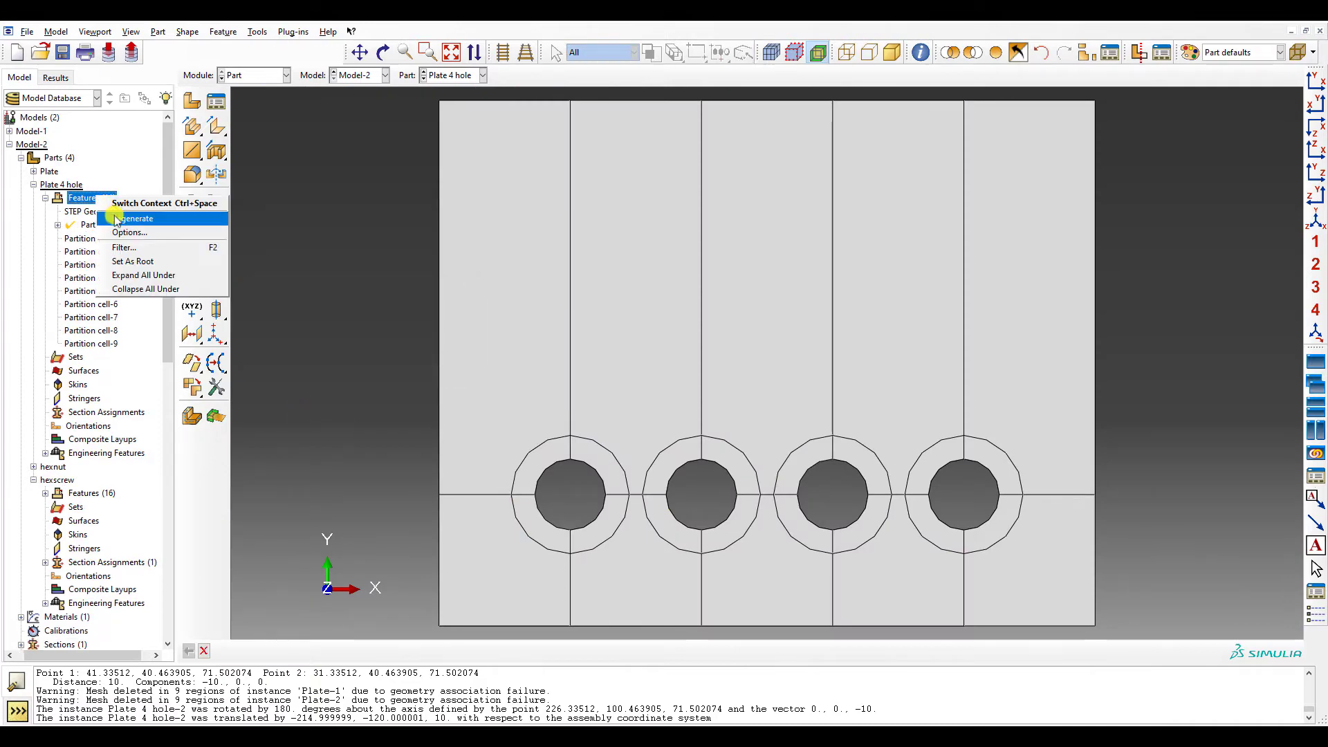
click(131, 202)
- Return to the Assembly module and examine the fit of the screws, nuts and overlapping plates from the side and in isometric view
click(266, 76)
click(261, 117)
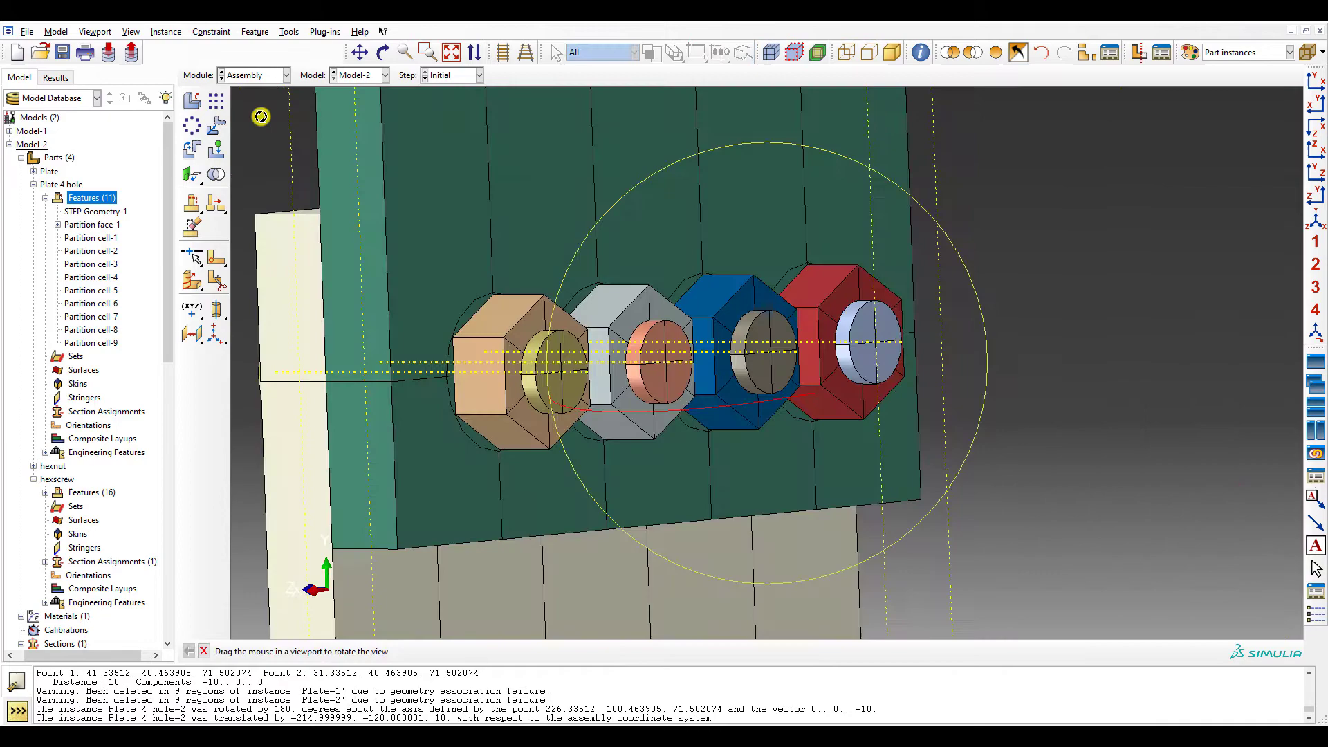
drag(260, 116, 667, 355)
scroll(582, 364, down, 5)
scroll(648, 356, up, 2)
scroll(871, 311, up, 3)
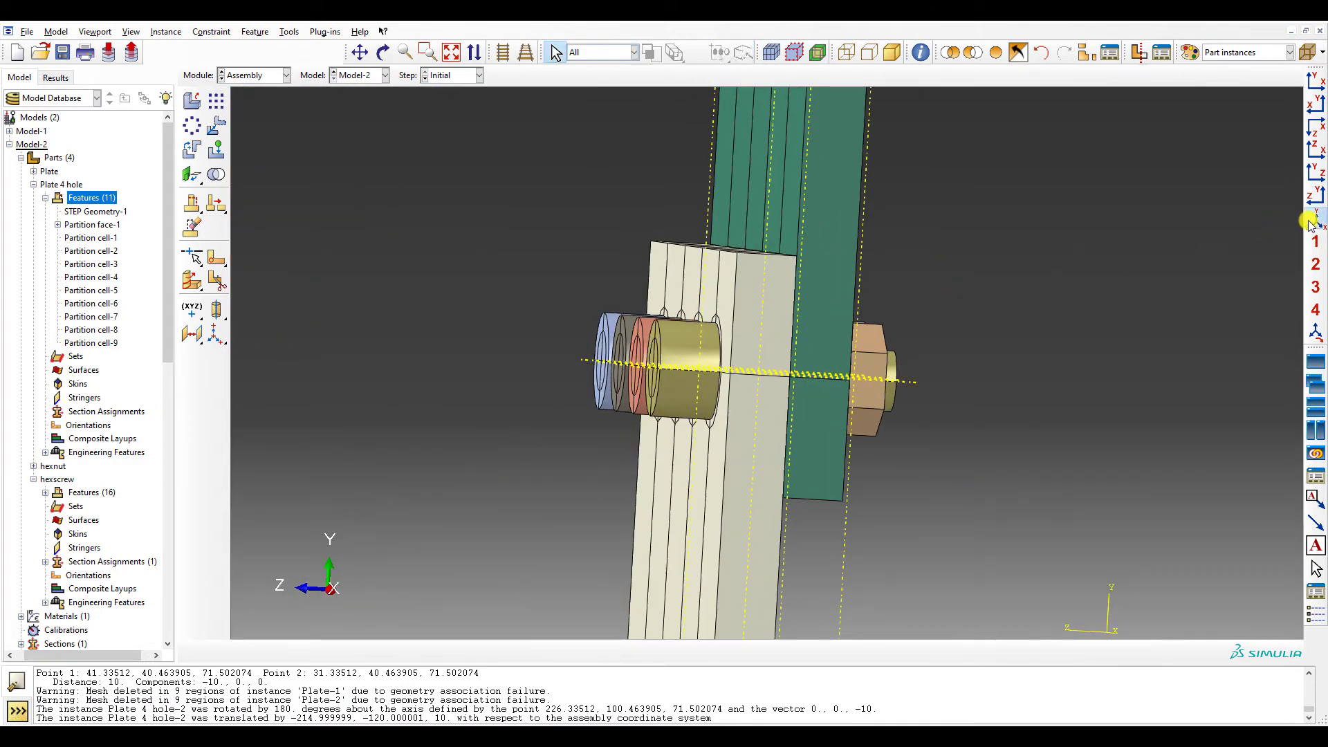
click(1311, 220)
ctrl+alt+drag(1071, 352, 1071, 353)
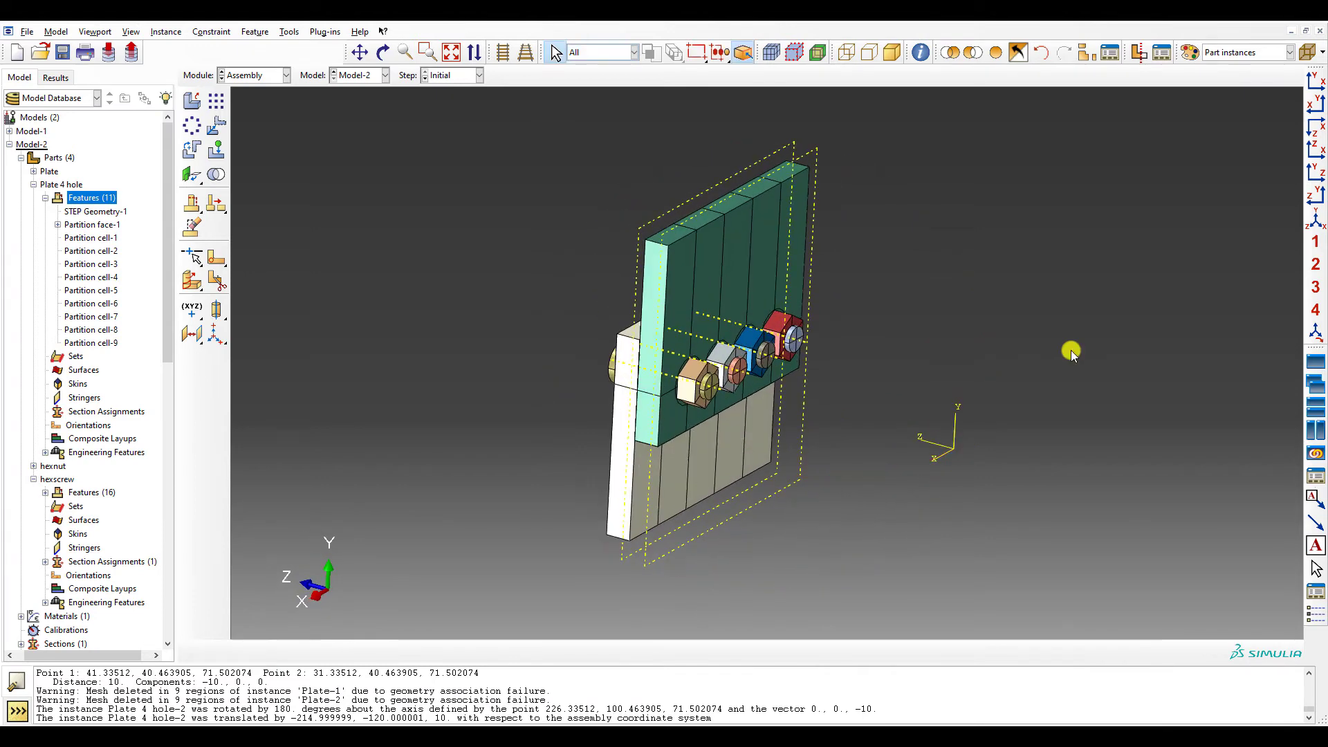
- Translate all assembly instances from the center of the first hex screw's threaded end face to the global origin, accepting the constrained-instance warning
click(216, 126)
drag(466, 107, 991, 596)
middle_click(992, 594)
scroll(991, 593, down, 10)
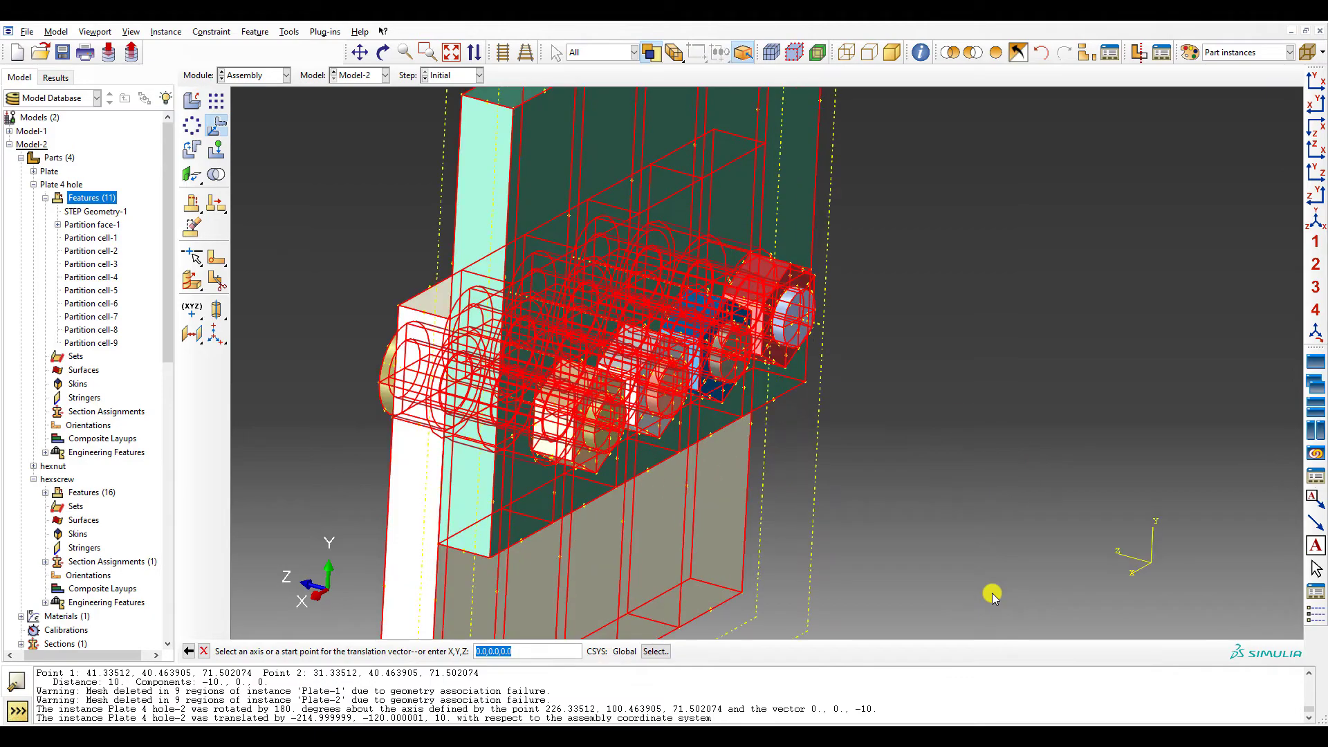
scroll(840, 375, down, 5)
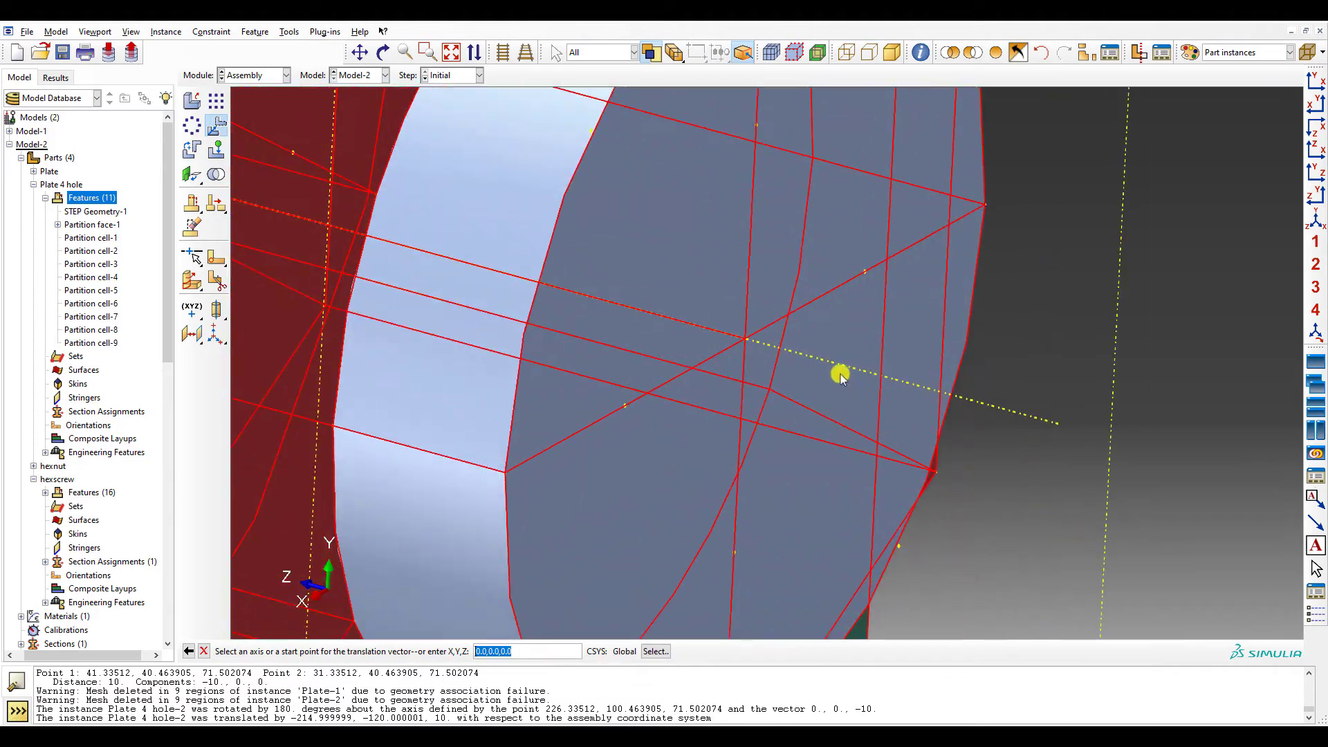
right_click(807, 328)
click(826, 333)
drag(826, 333, 715, 326)
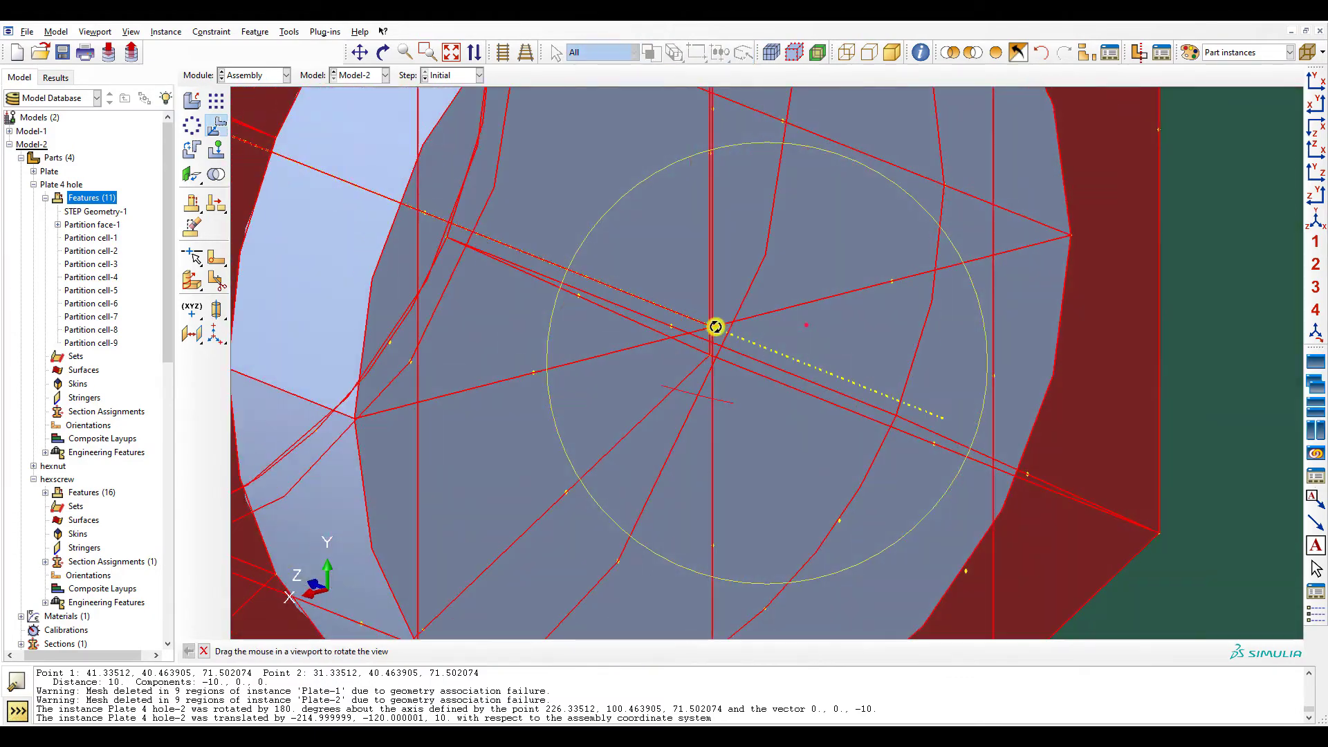
middle_click(715, 326)
click(713, 327)
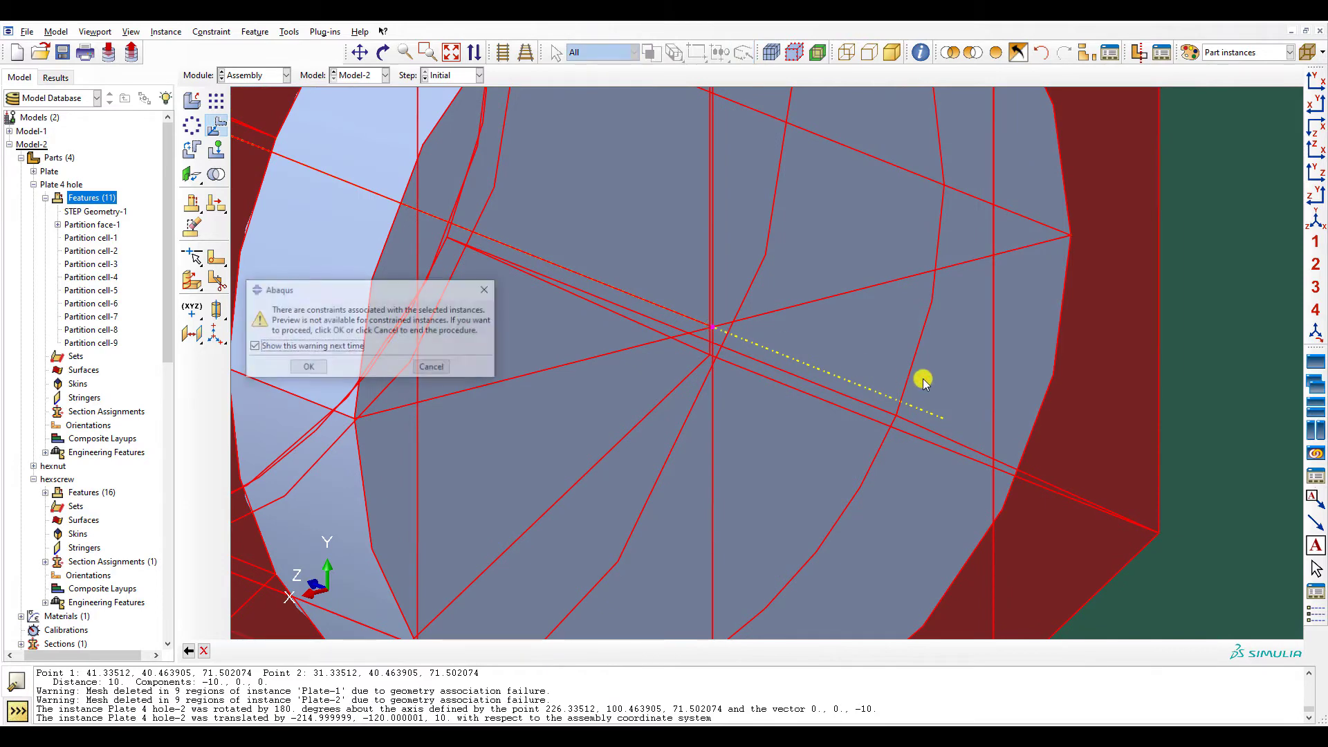
click(308, 367)
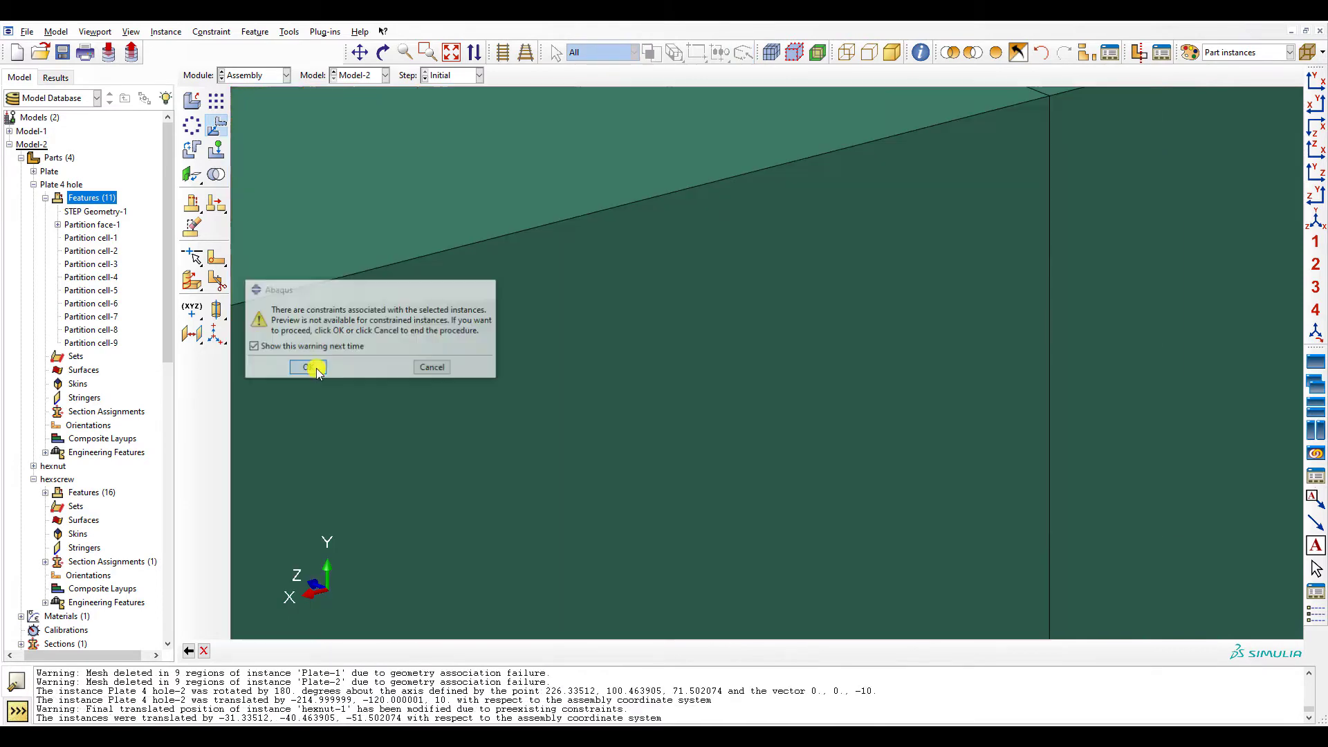
- Check the repositioned assembly from the side and at an angle, and switch to the Mesh module
click(1313, 219)
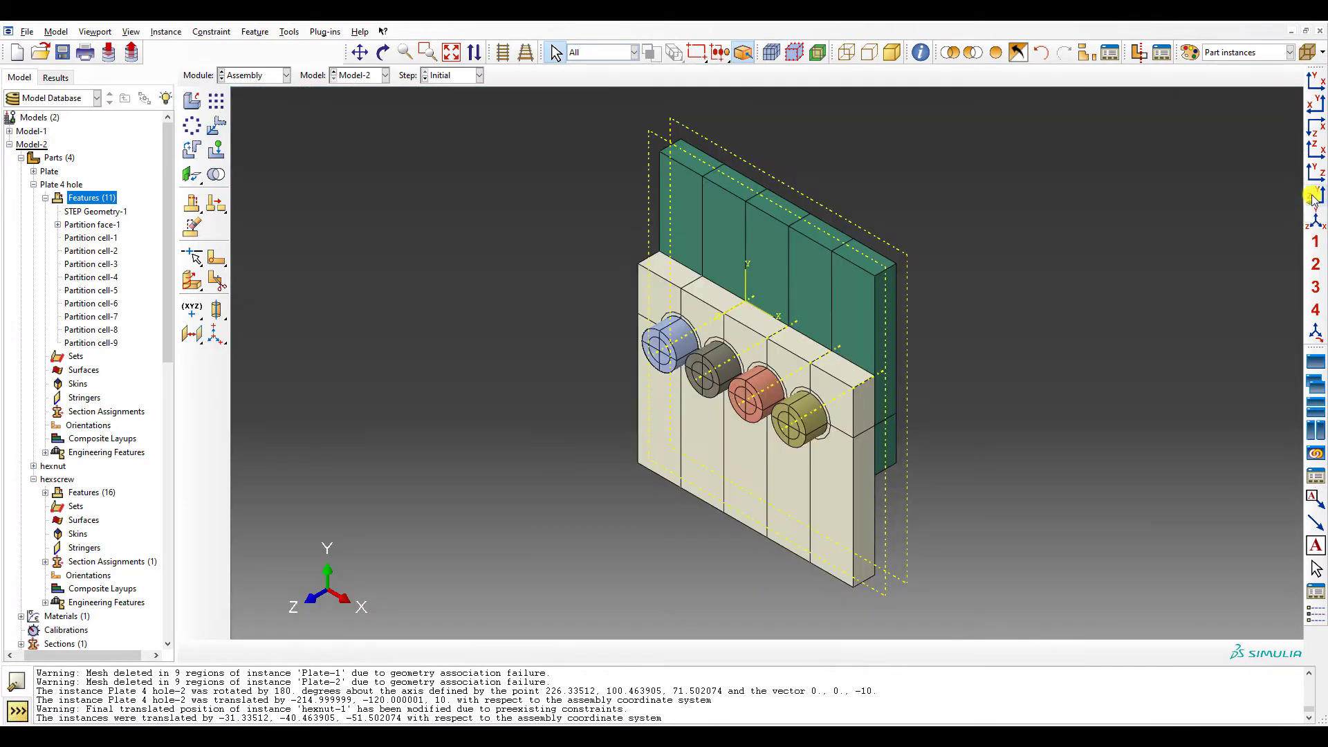
click(1313, 198)
scroll(825, 335, down, 3)
scroll(825, 335, up, 2)
ctrl+alt+drag(824, 334, 825, 335)
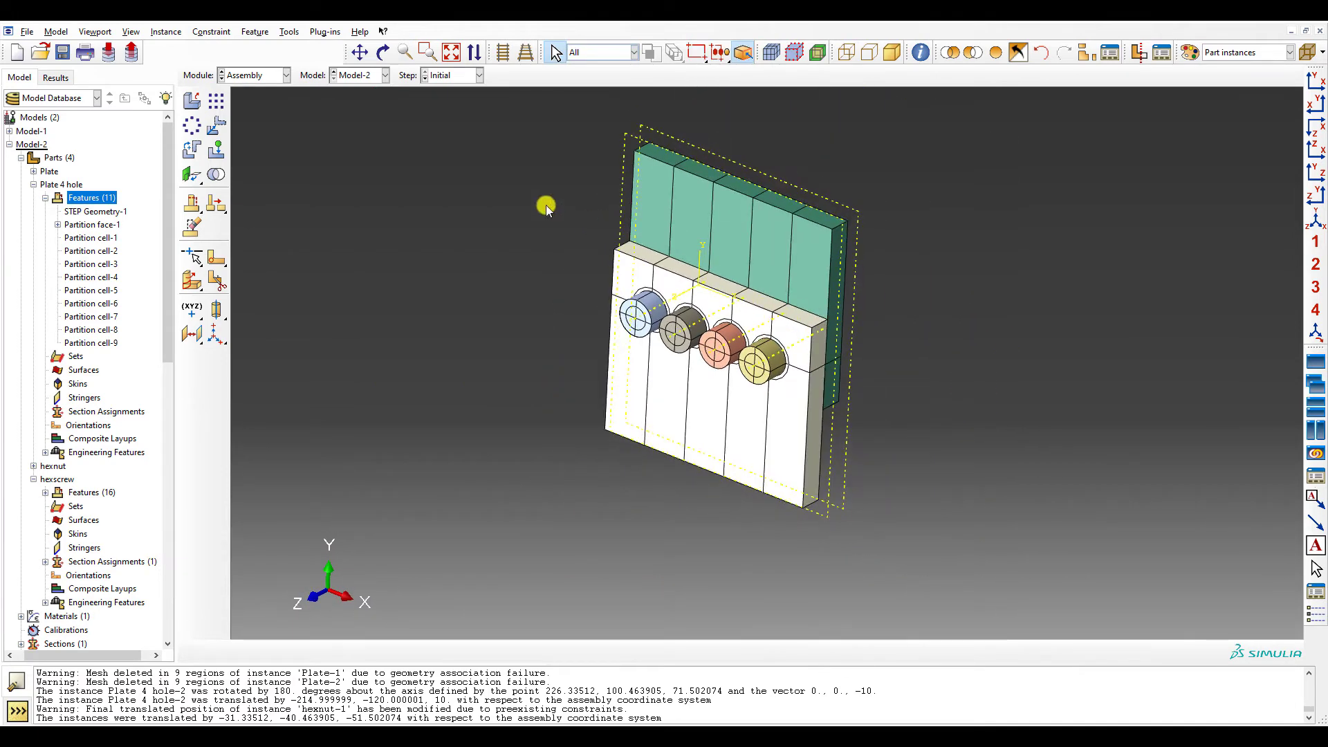
click(269, 78)
click(253, 182)
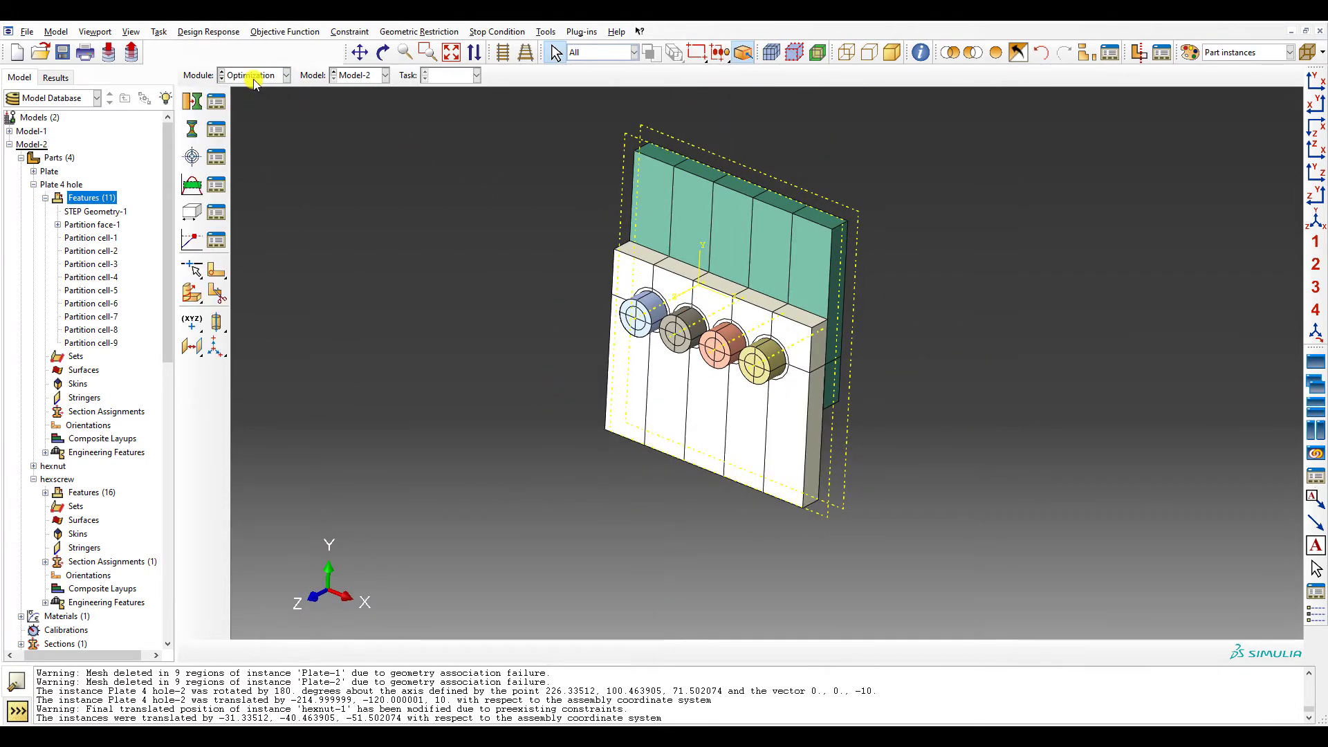
click(256, 75)
click(239, 169)
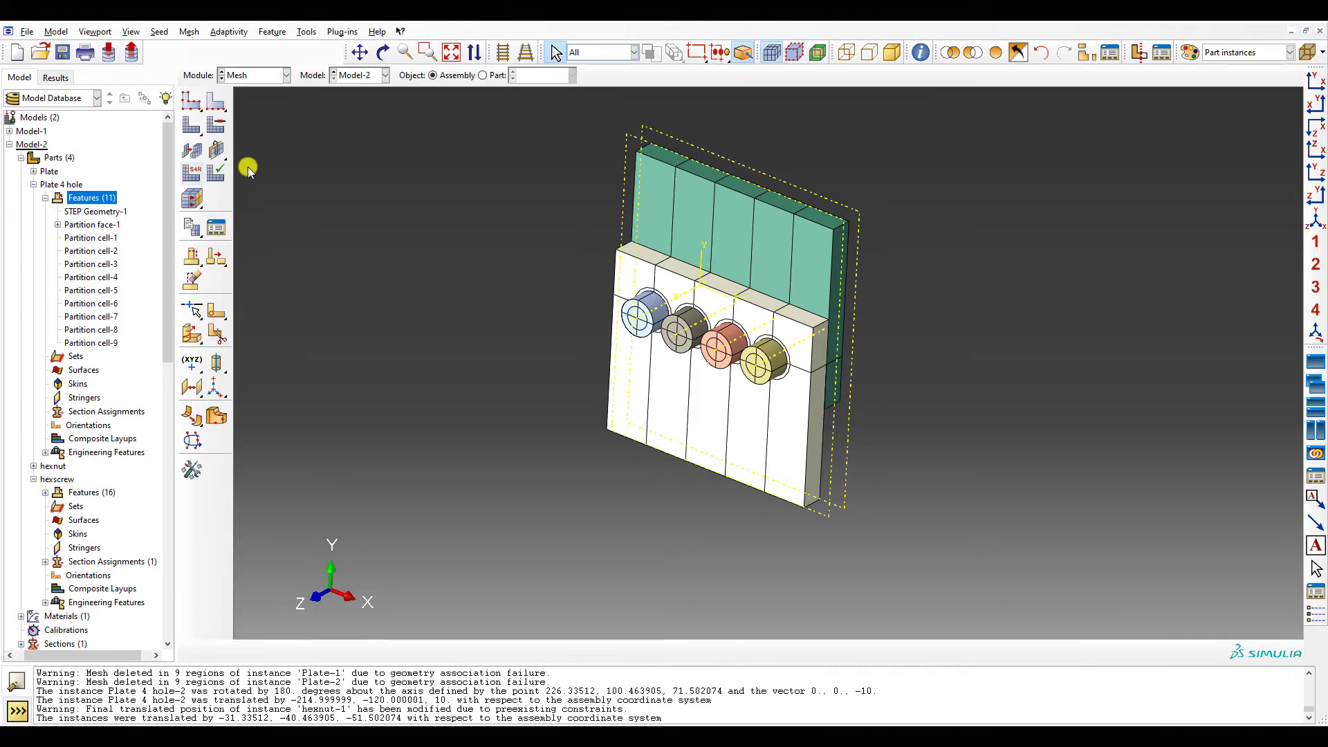
- Partition the upper cells of the green plate by extending the top end face of the overlapping beige plate
click(194, 335)
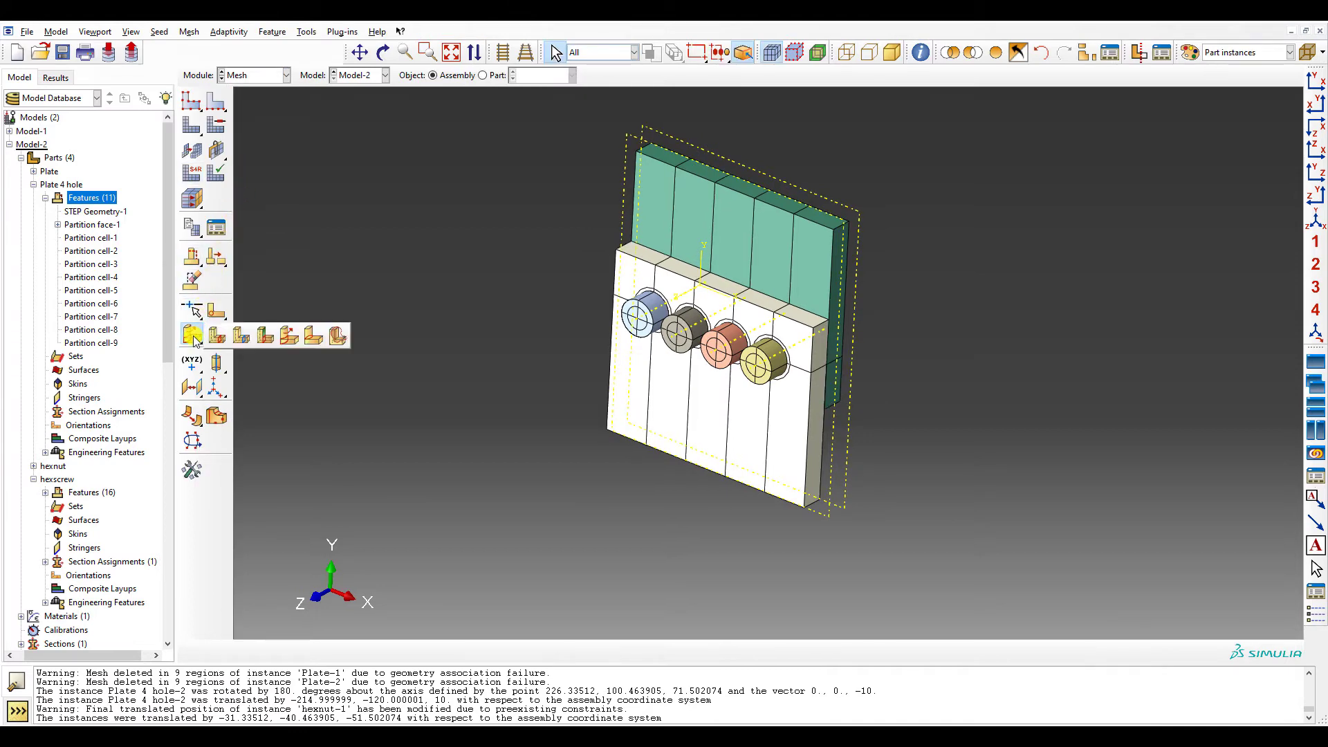
click(265, 336)
ctrl+alt+drag(267, 334, 523, 228)
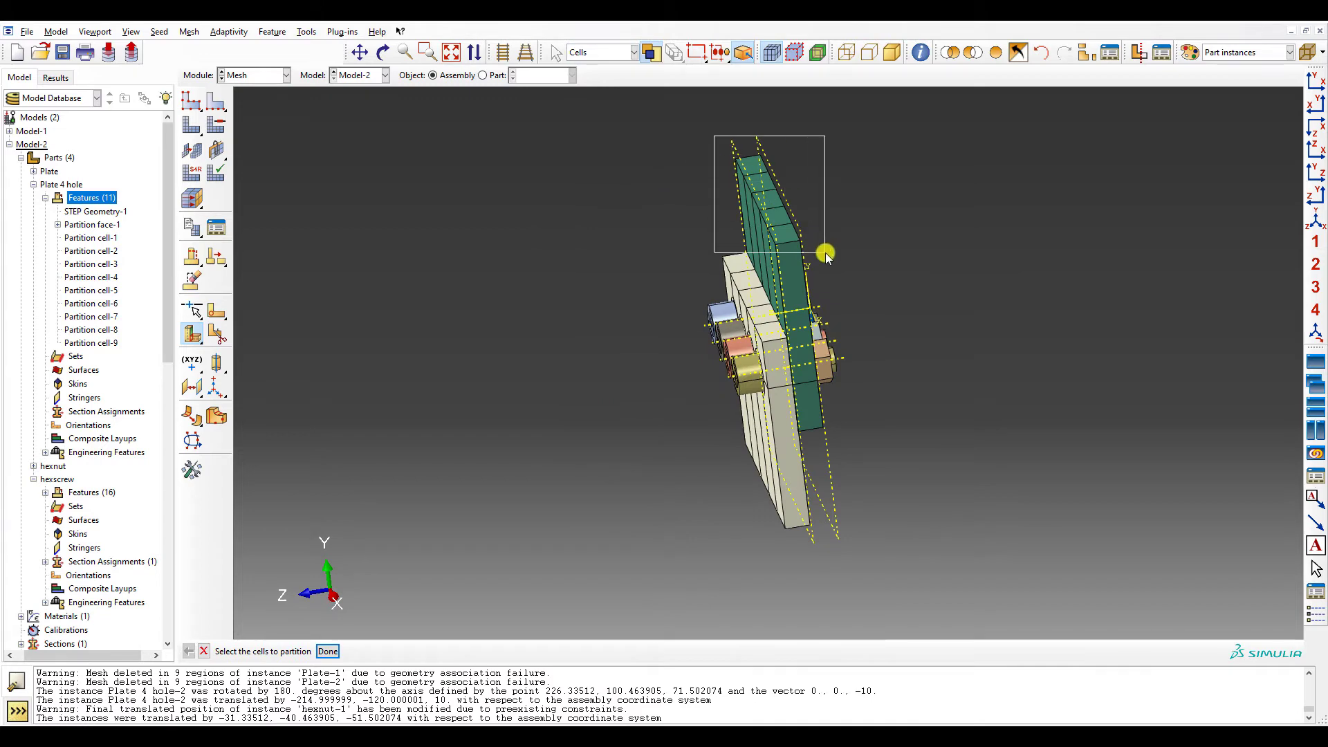
drag(824, 248, 824, 249)
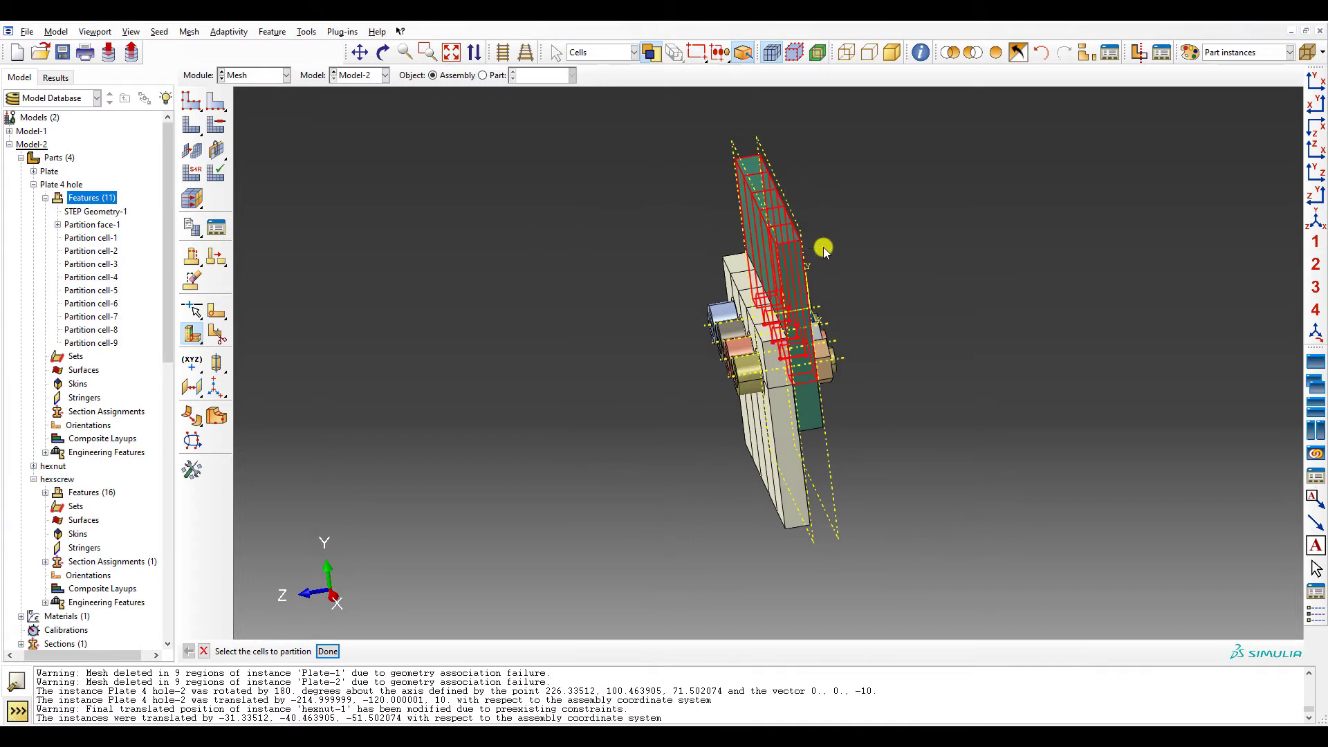
scroll(795, 339, down, 4)
click(753, 324)
scroll(752, 322, up, 2)
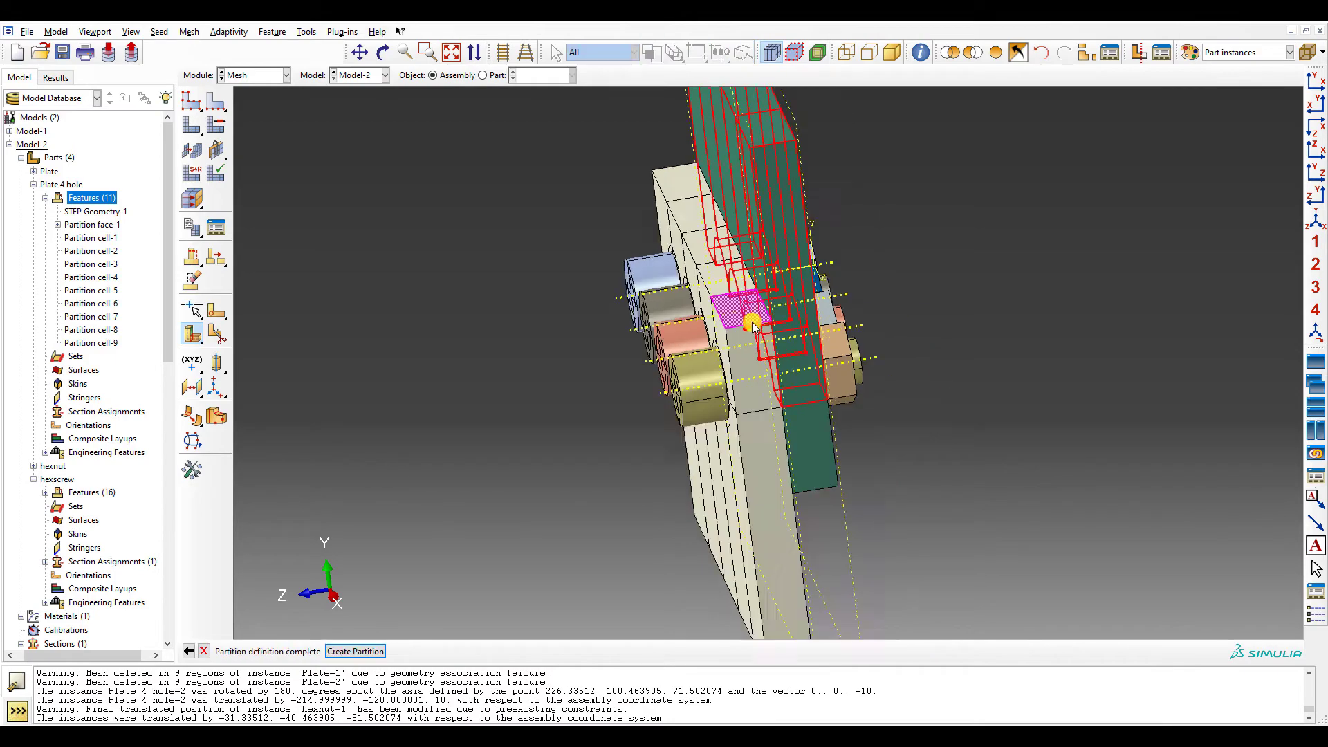
ctrl+alt+drag(753, 323, 665, 322)
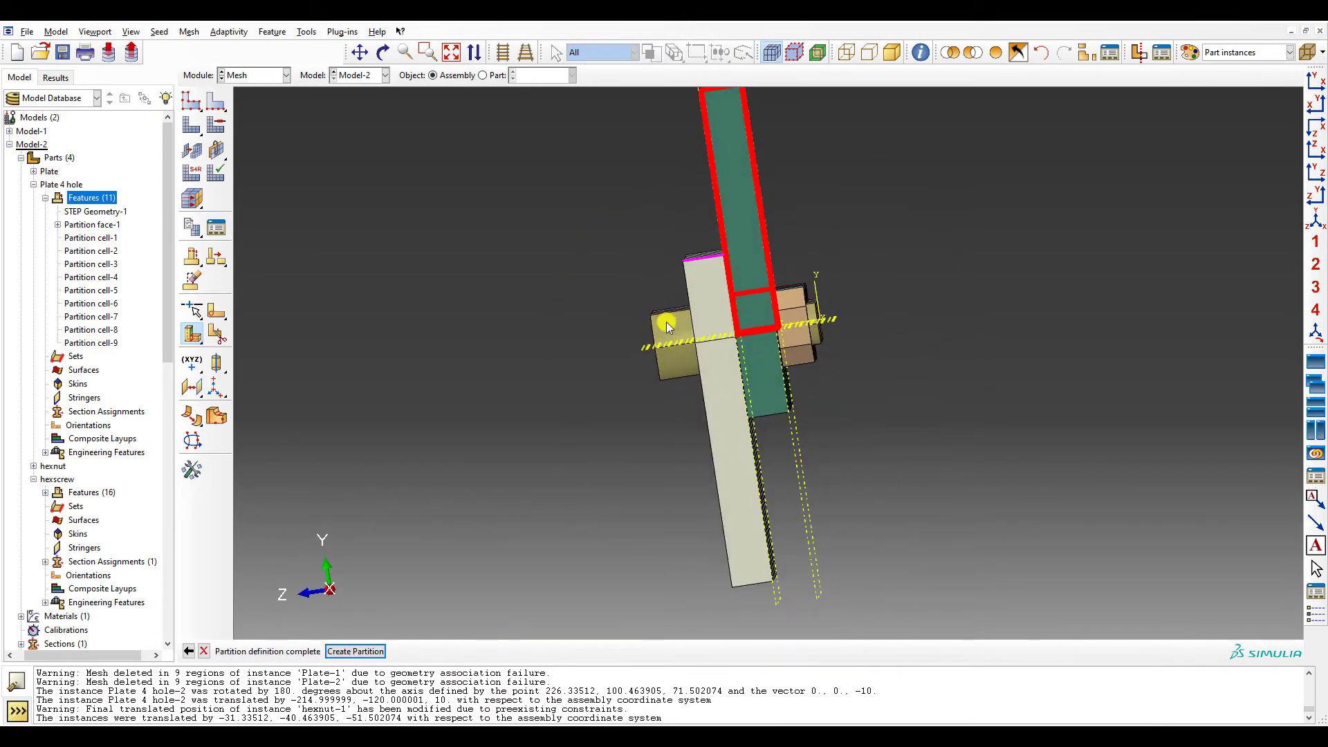
middle_click(666, 322)
- Partition the lower cells of the beige plate by extending the bottom end face of the green plate
drag(635, 489, 1019, 664)
ctrl+alt+drag(996, 622, 502, 133)
middle_click(563, 159)
click(561, 158)
middle_click(562, 158)
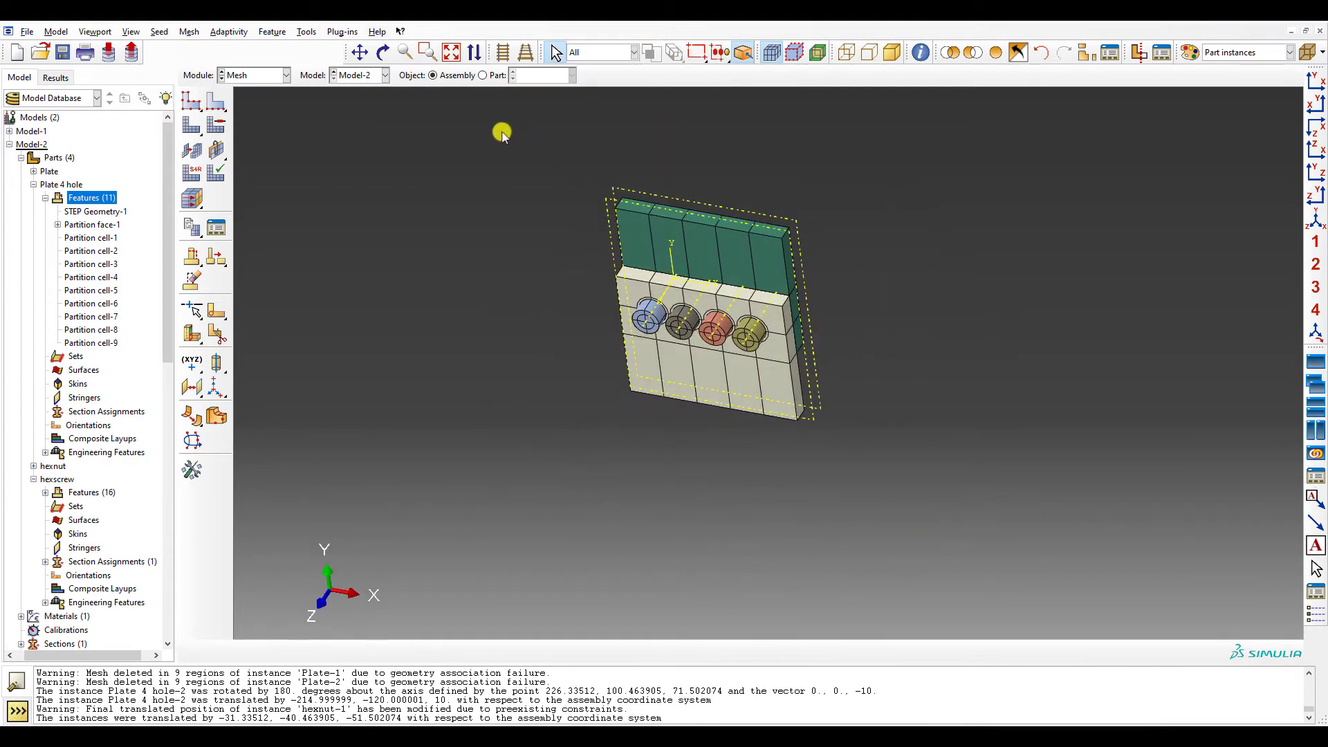
- Look up the global seed settings of the plate instance in Model-1's assembly
click(369, 90)
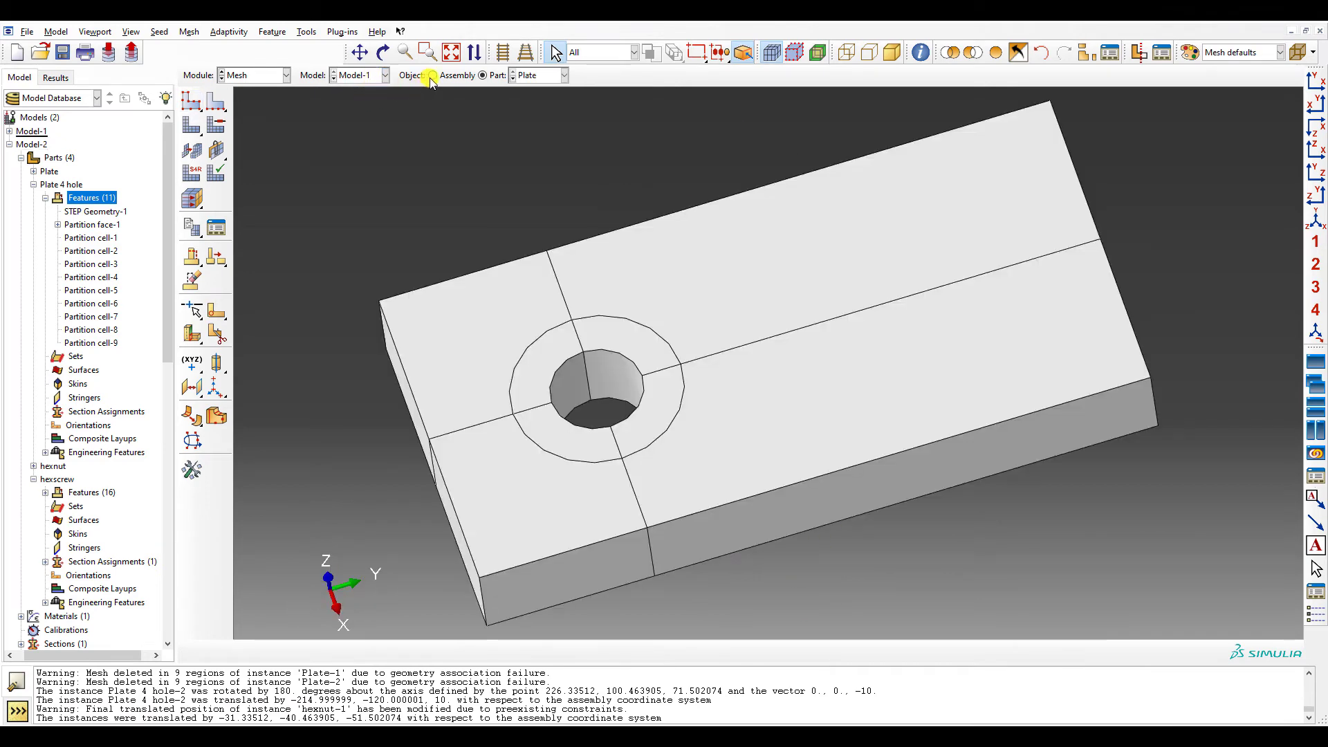
click(430, 76)
click(192, 101)
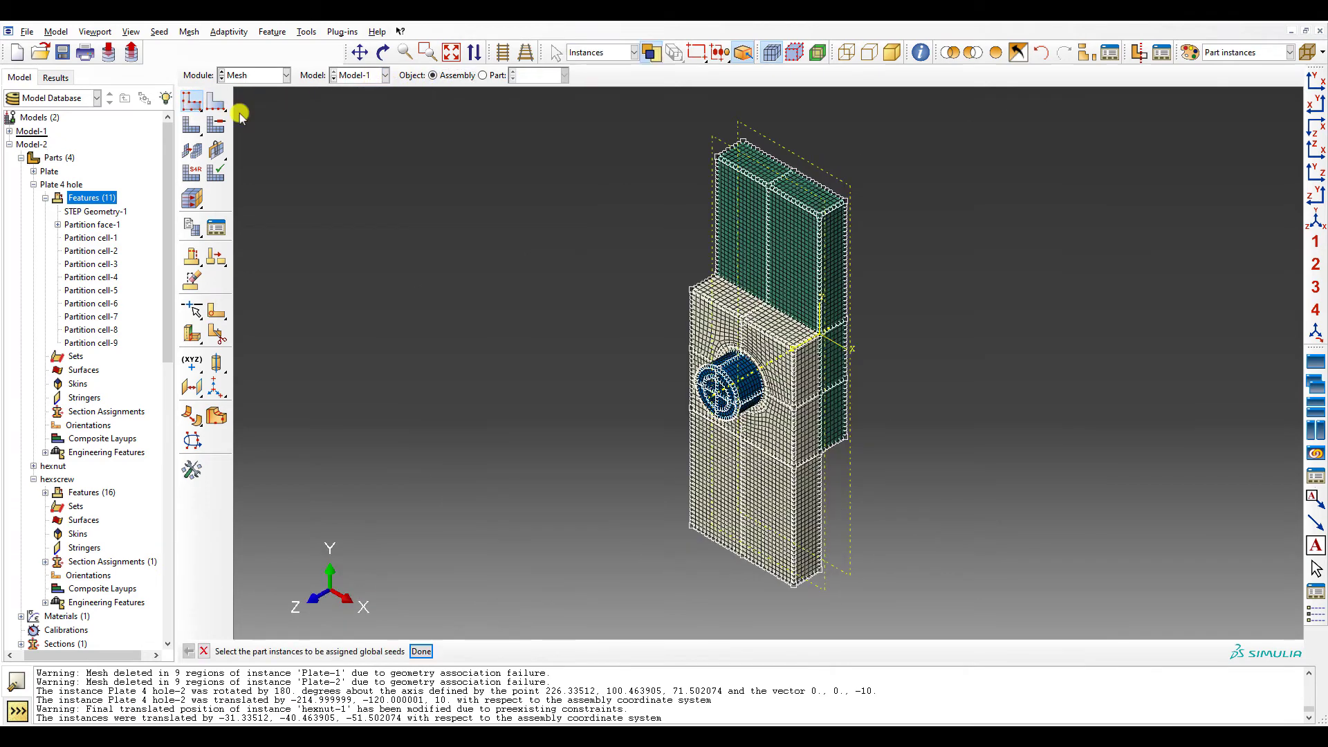
click(753, 239)
middle_click(623, 240)
key(Escape)
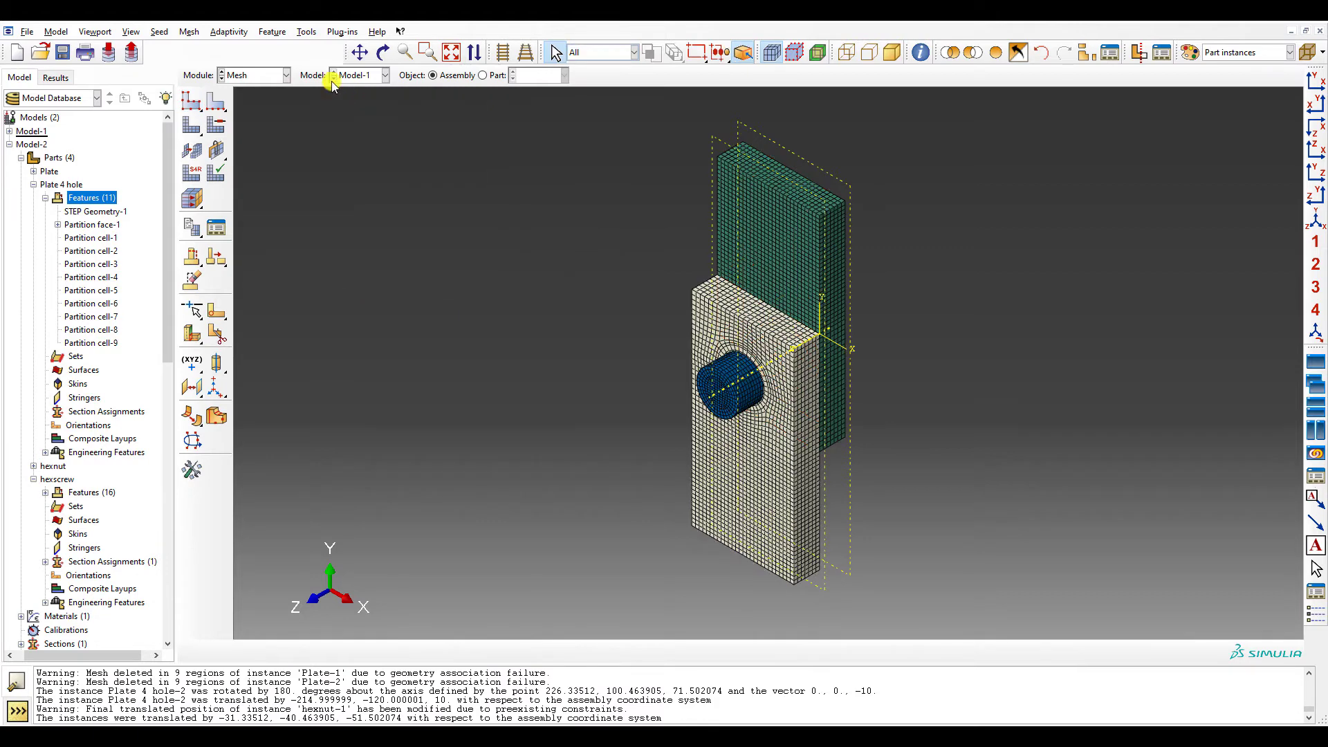
- Seed both four-hole plates in Model-2 with an approximate global size of 2 and a maximum deviation factor of 0.1
click(333, 79)
click(192, 101)
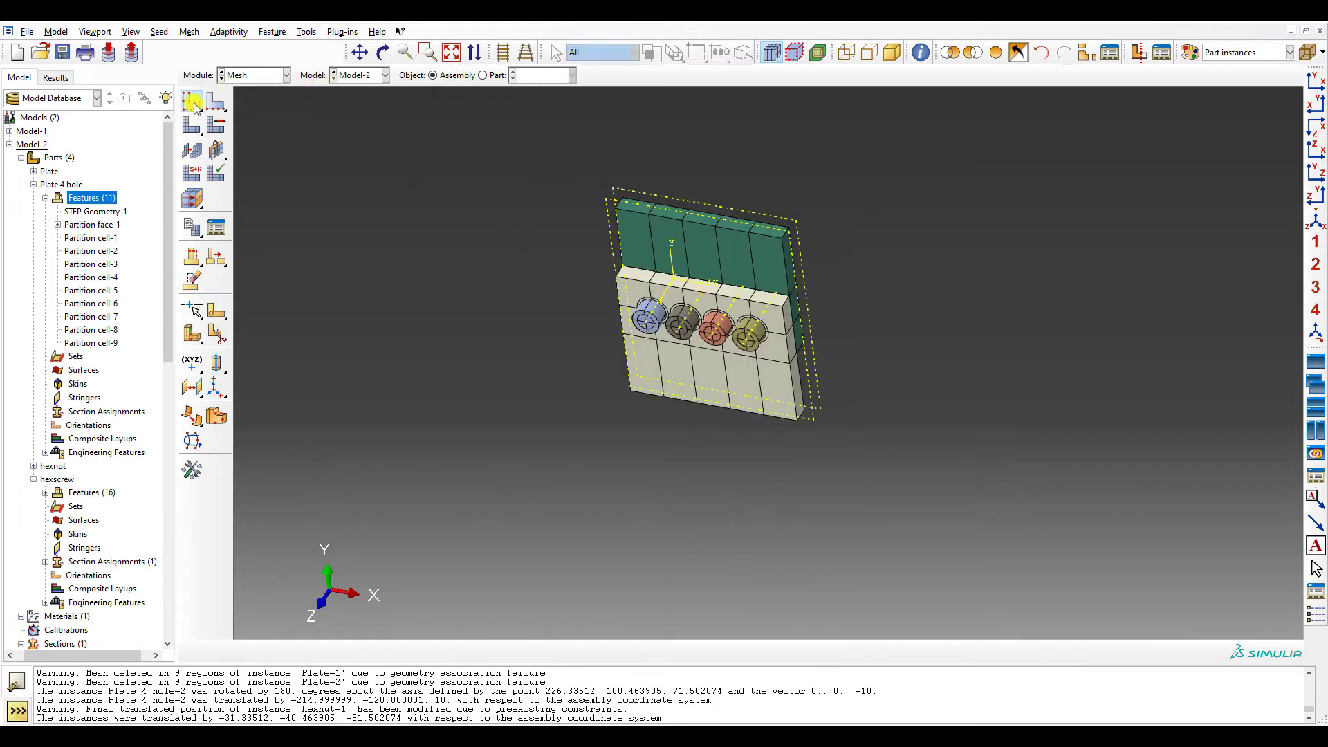
click(681, 392)
middle_click(663, 376)
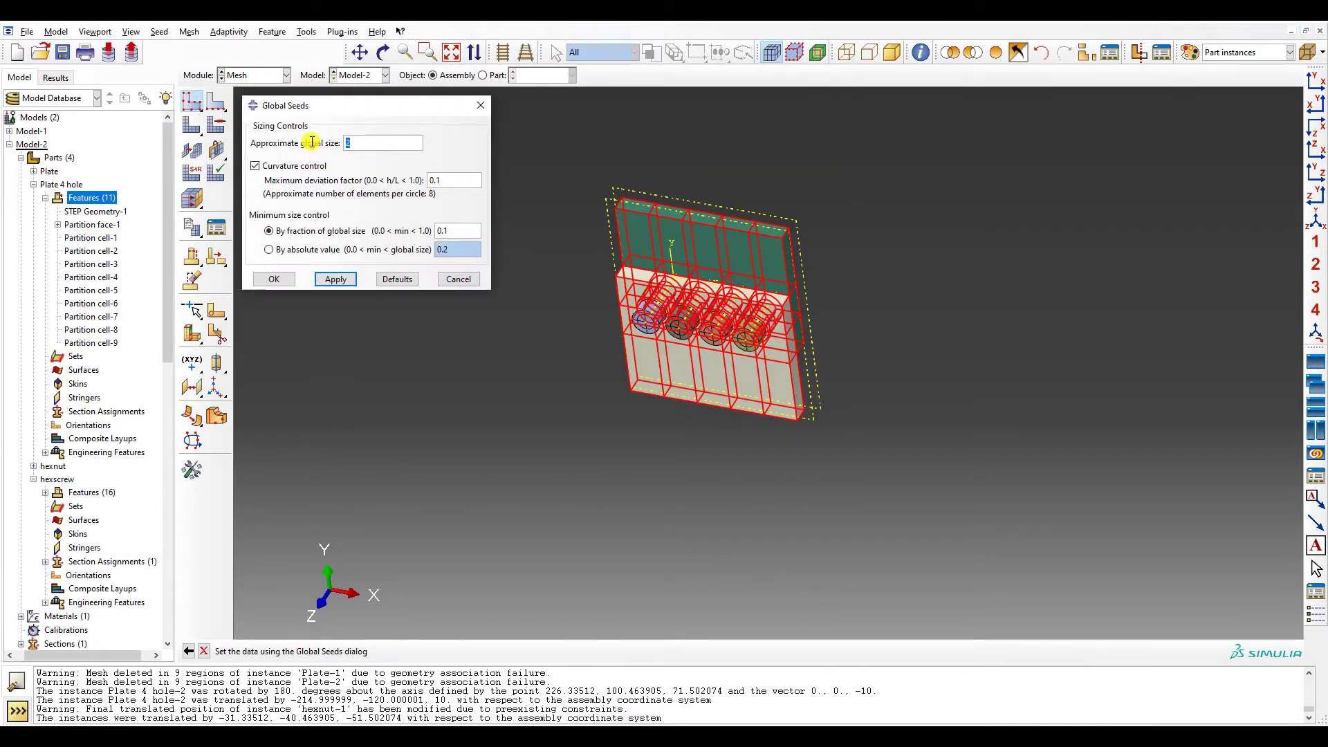
click(276, 279)
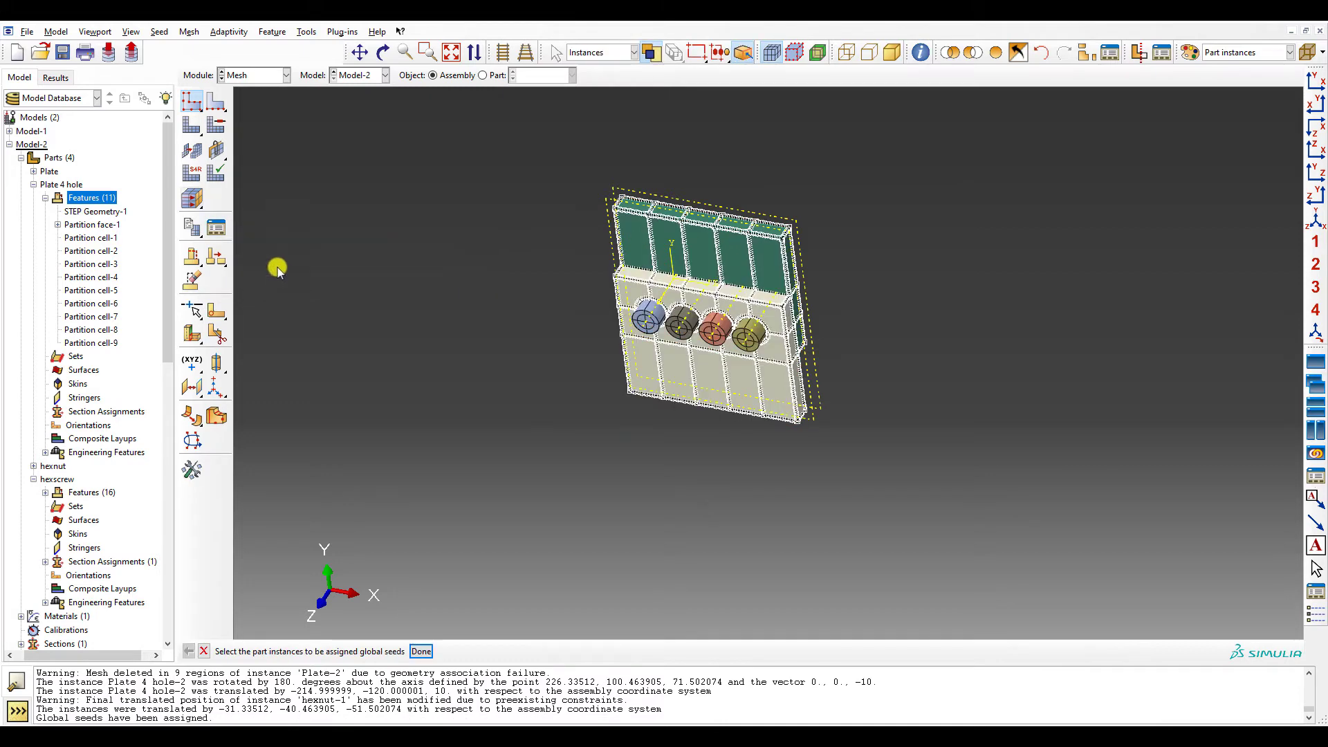
- Mesh the two four-hole plate instances one after the other
click(192, 129)
click(706, 401)
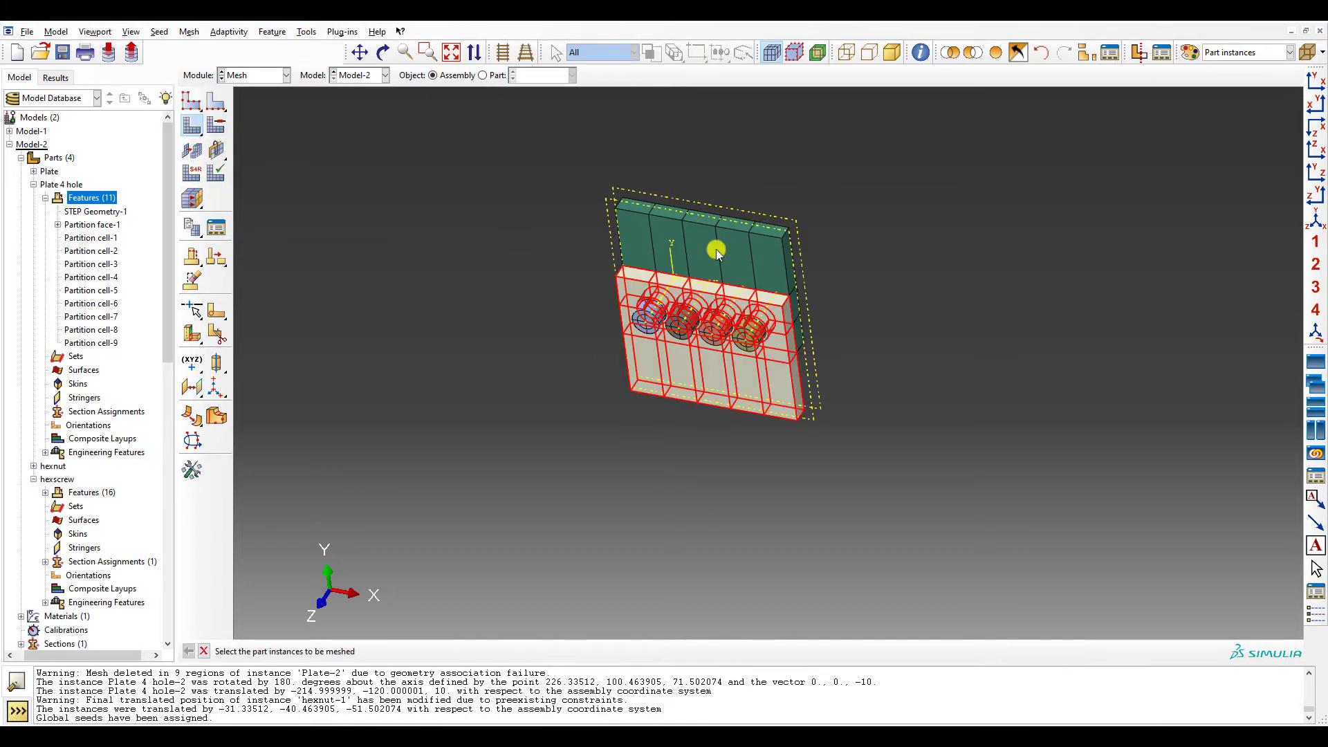
middle_click(715, 250)
click(716, 249)
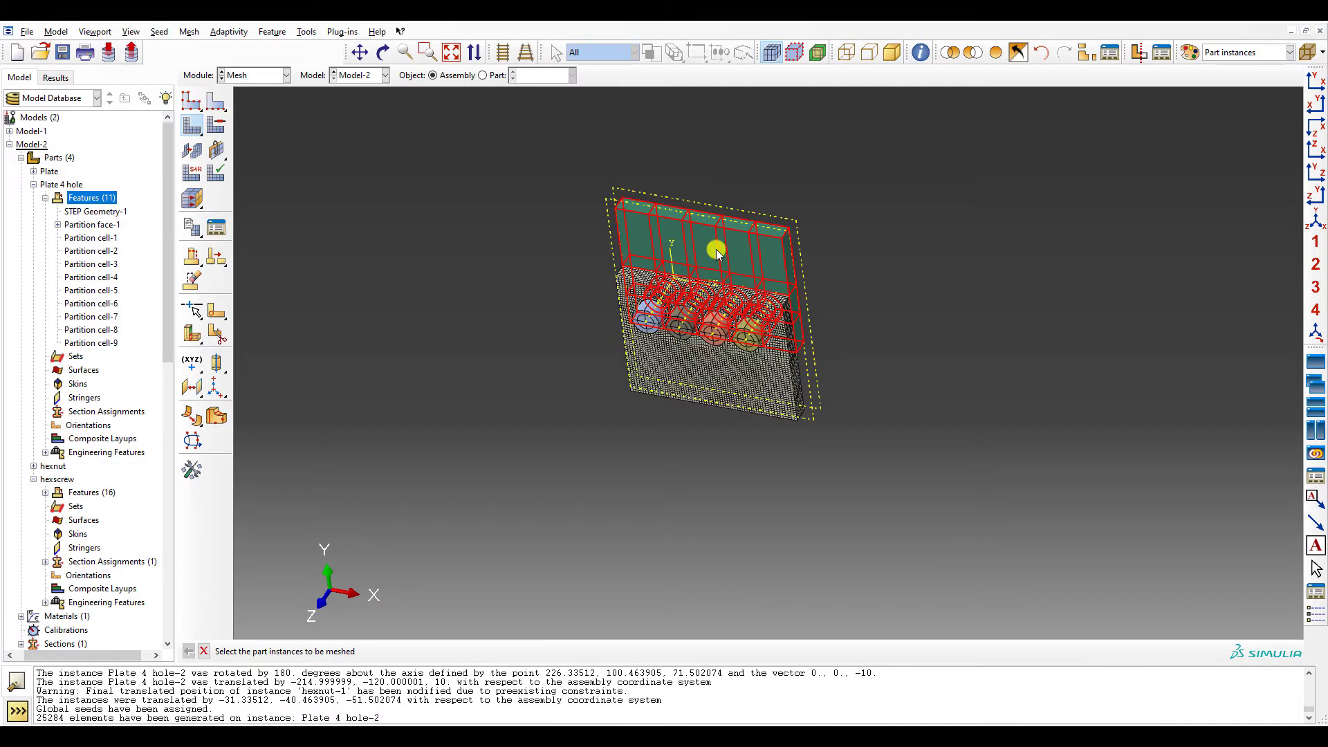
middle_click(716, 249)
scroll(716, 249, up, 5)
ctrl+alt+drag(716, 249, 712, 249)
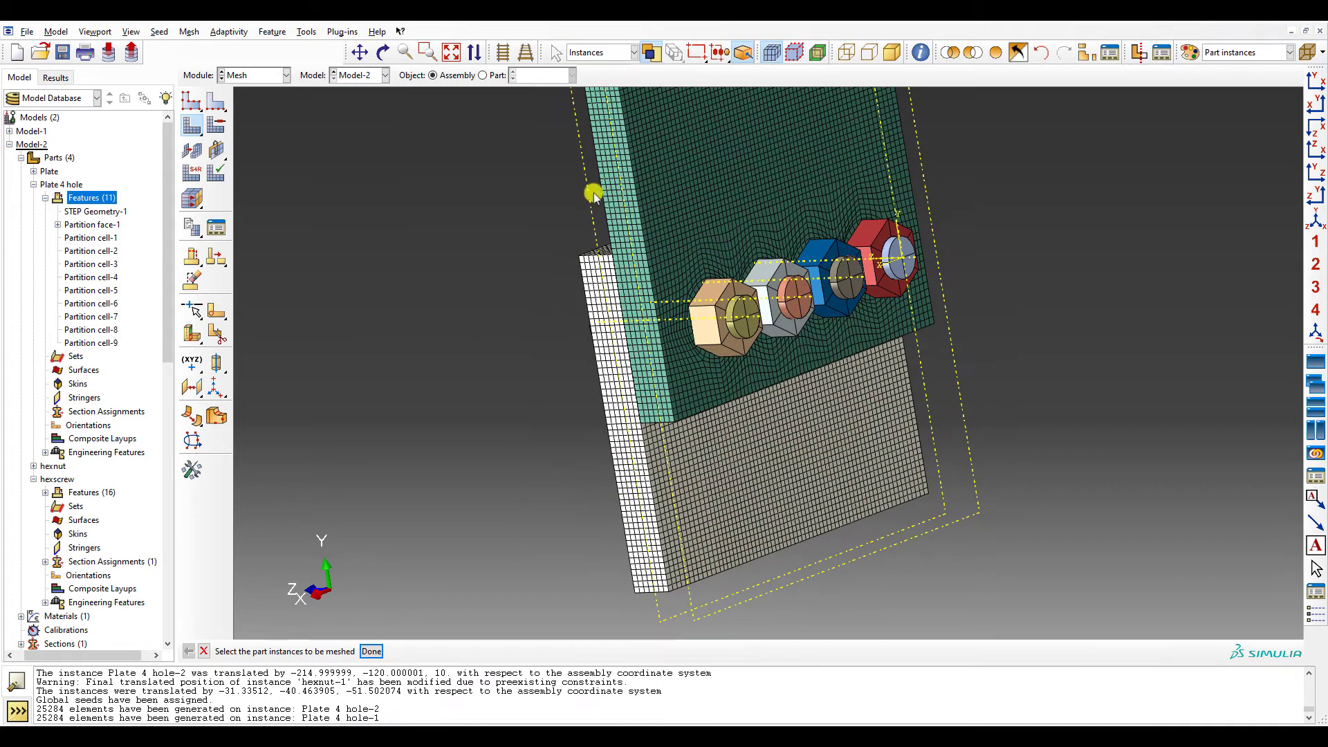
- Look up the global seed settings of the hex screw and hex nut in Model-1's assembly
click(338, 74)
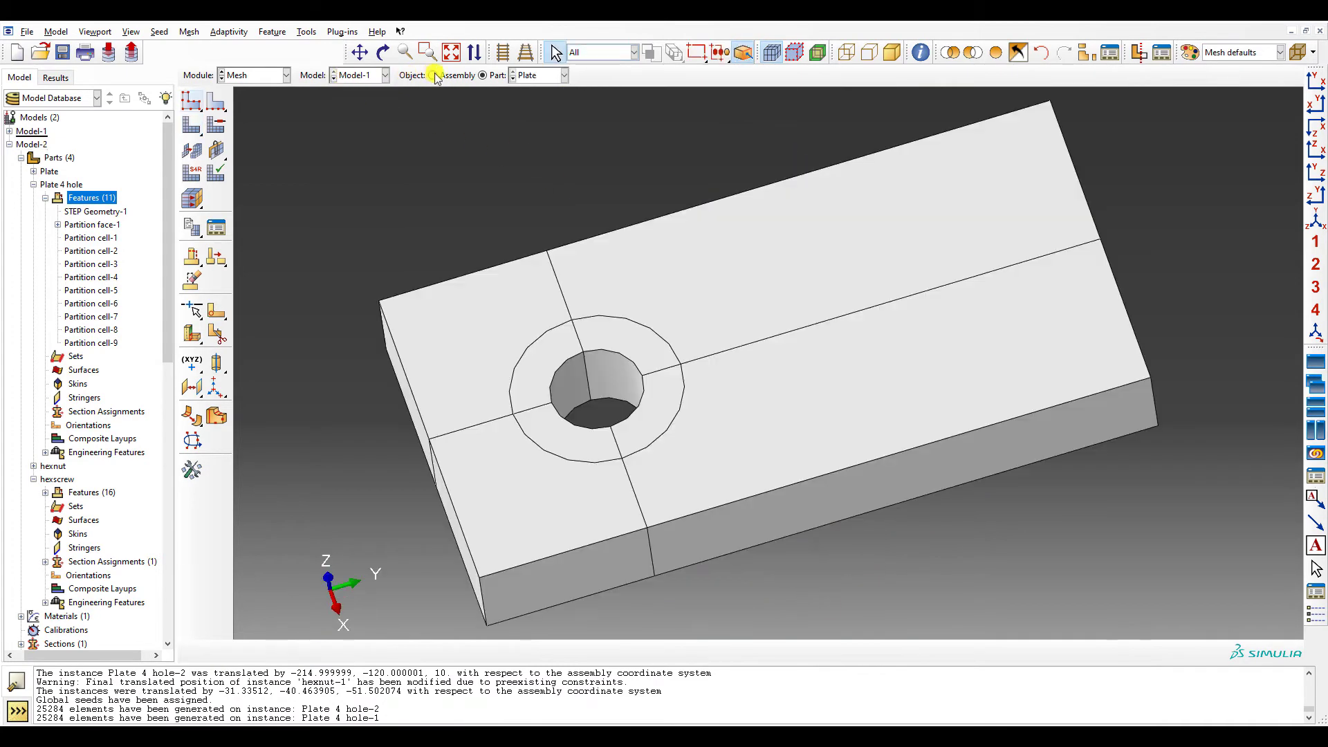
click(433, 75)
click(192, 101)
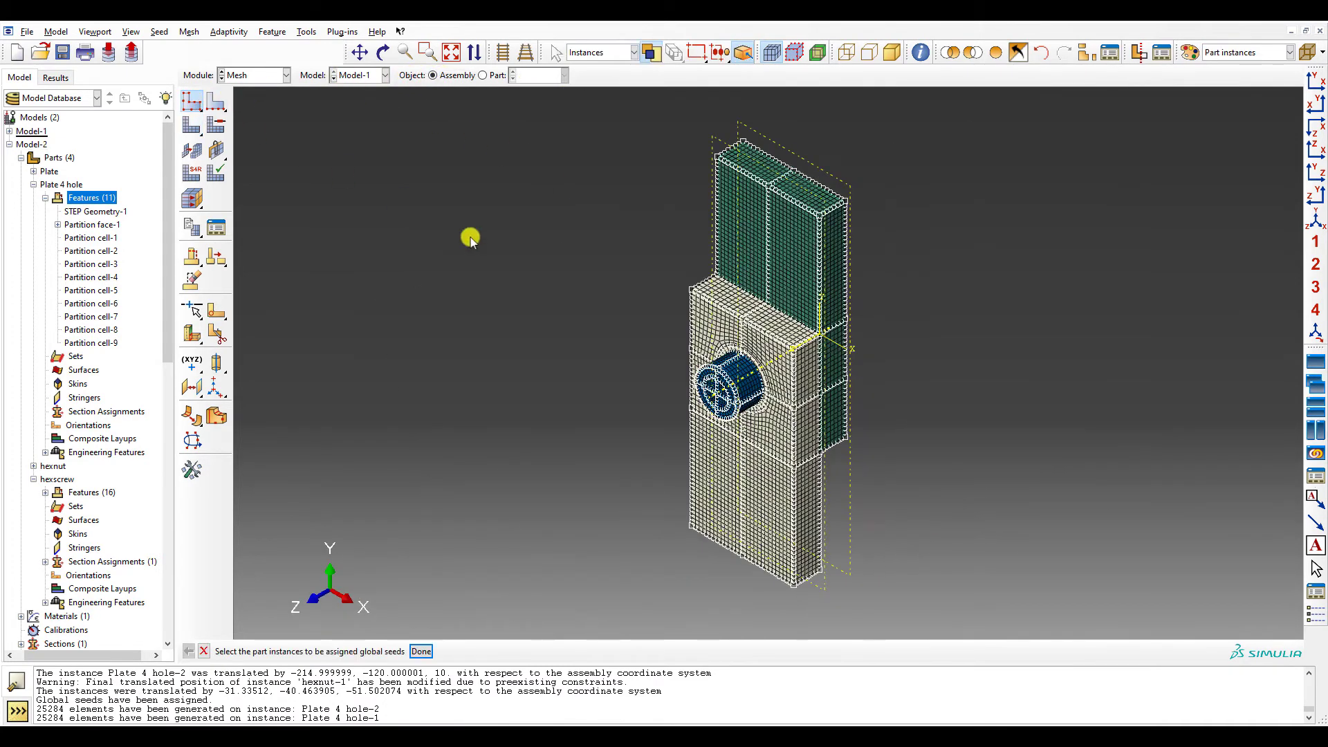
click(746, 377)
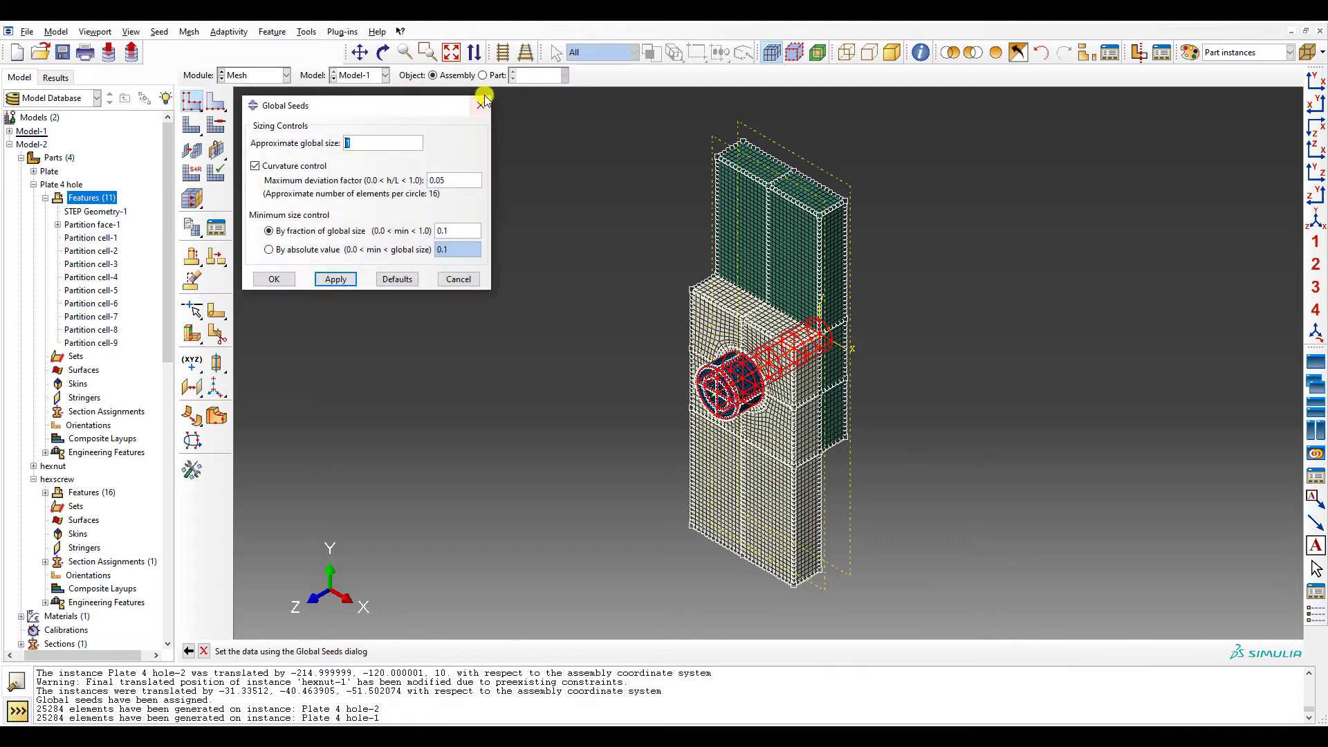
click(480, 104)
ctrl+alt+drag(480, 104, 367, 105)
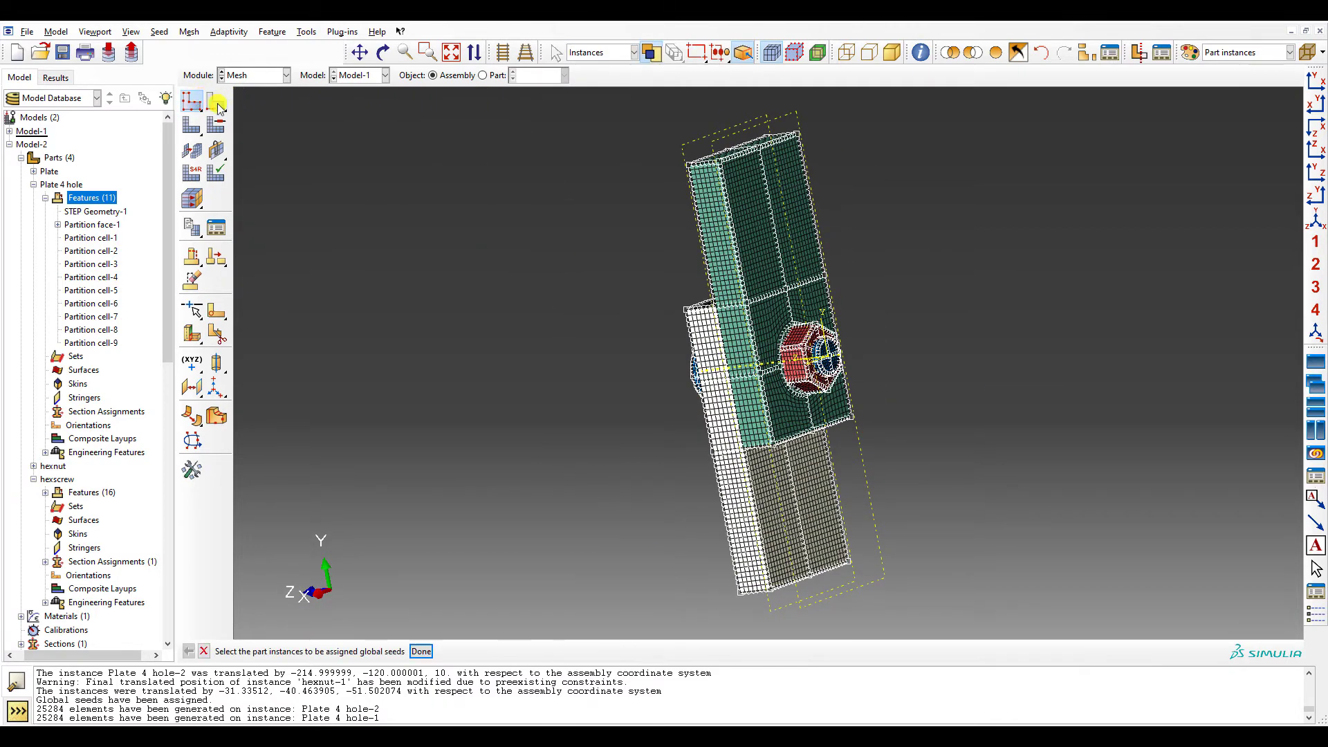
click(798, 353)
middle_click(798, 352)
key(Escape)
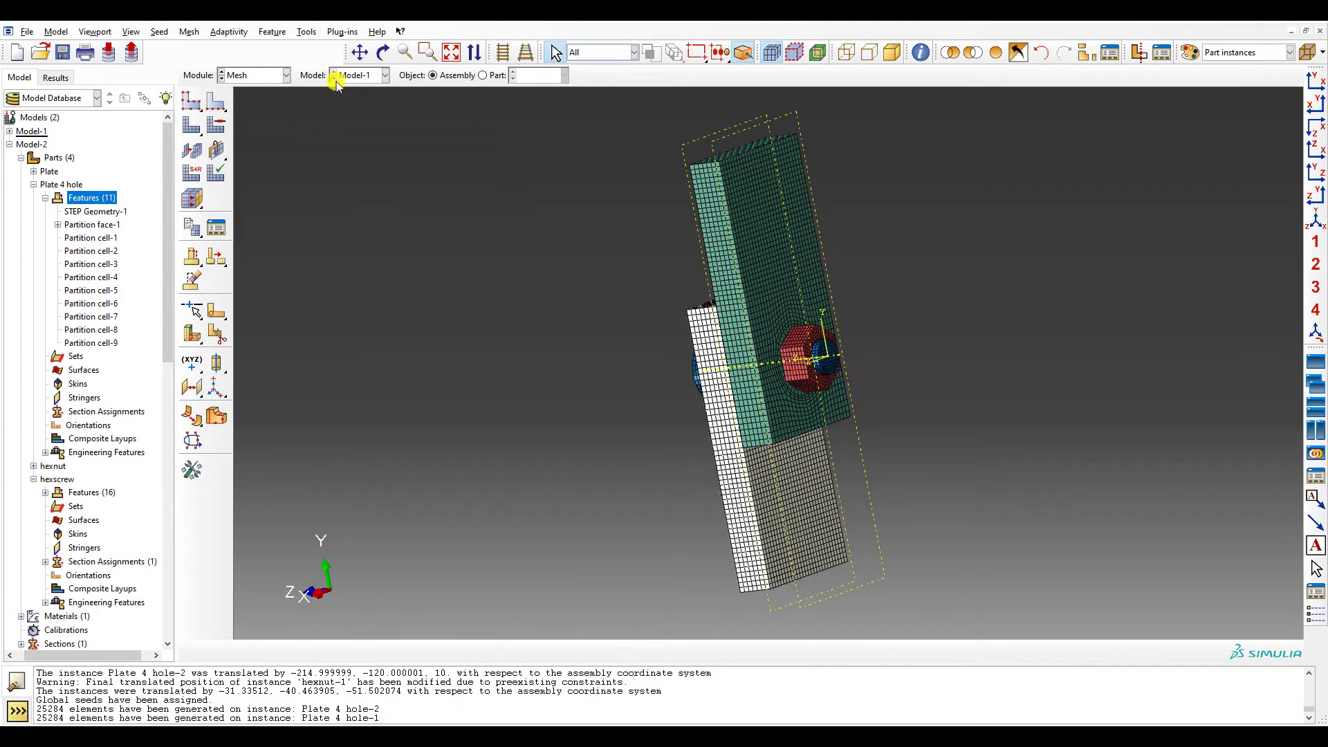
- Seed all hex screws and nuts in Model-2 with a global size of 1 and a maximum deviation factor of 0.05
click(192, 101)
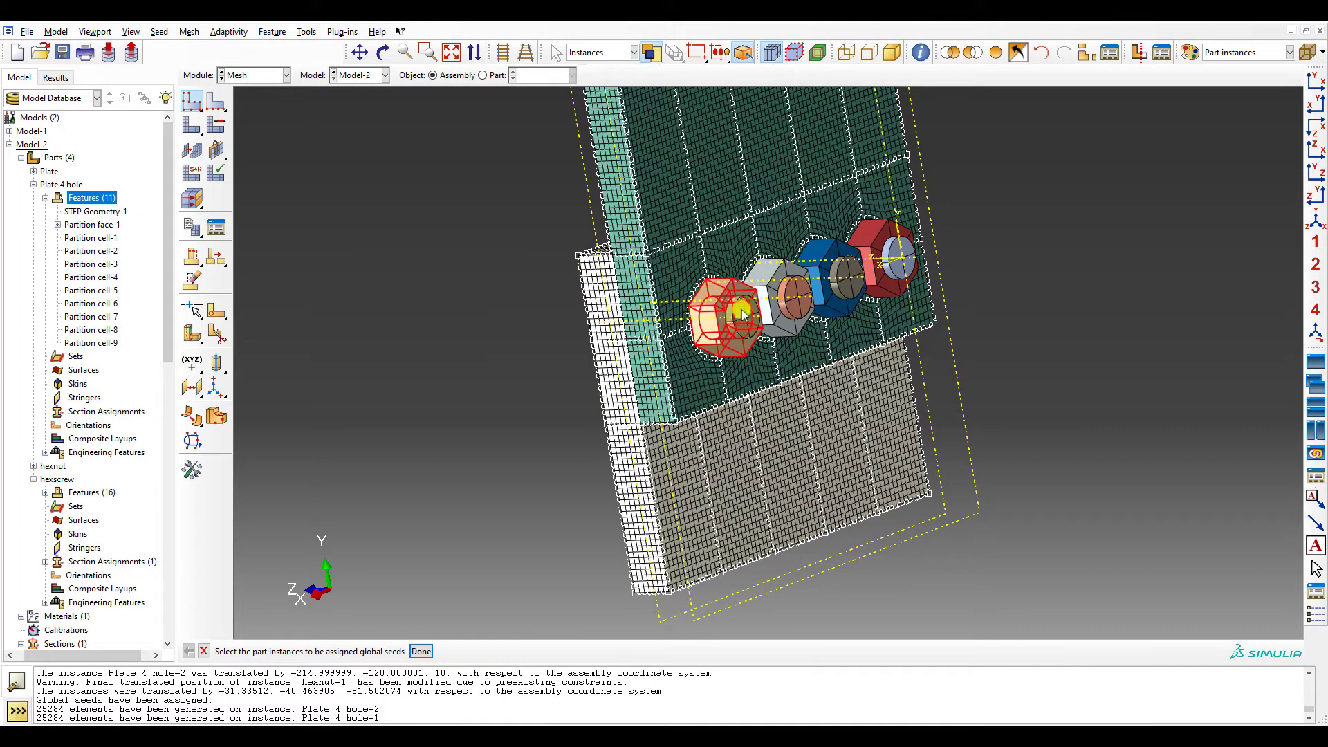
shift+click(825, 262)
shift+click(888, 244)
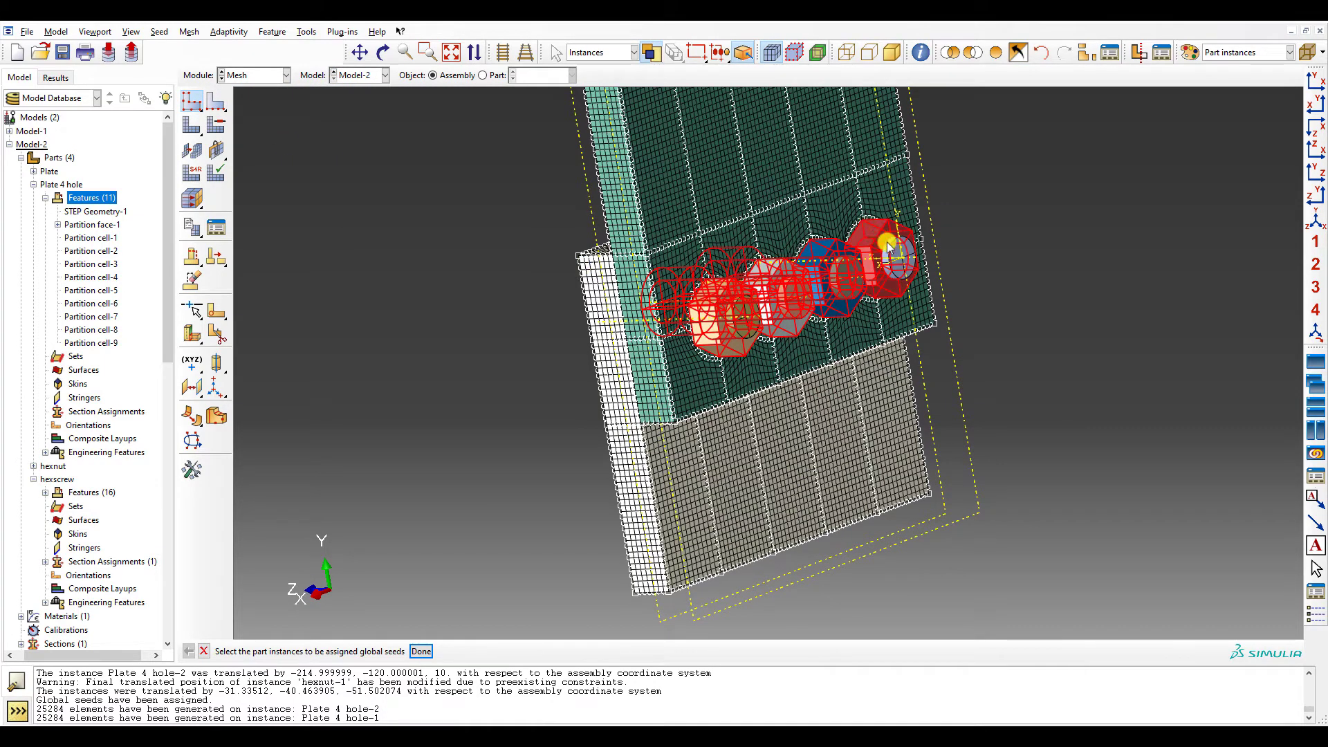
shift+click(740, 315)
middle_click(741, 317)
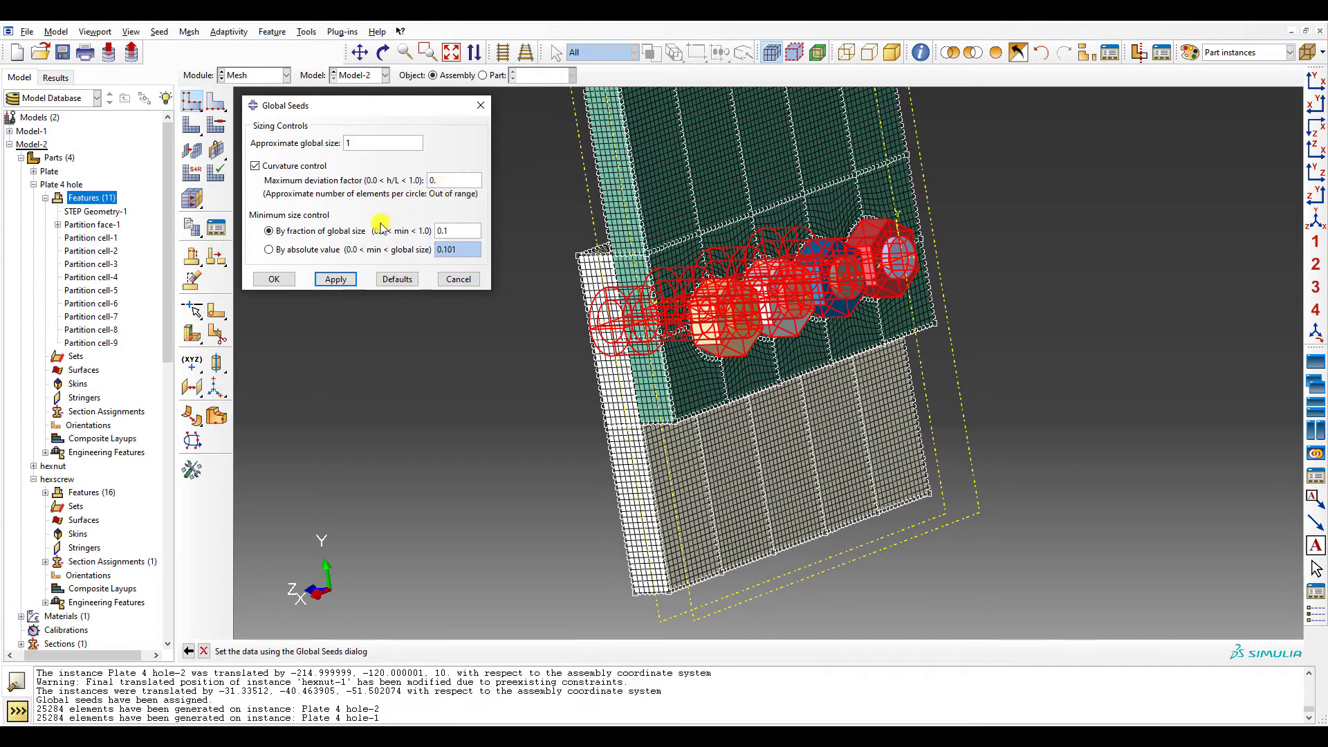
click(274, 278)
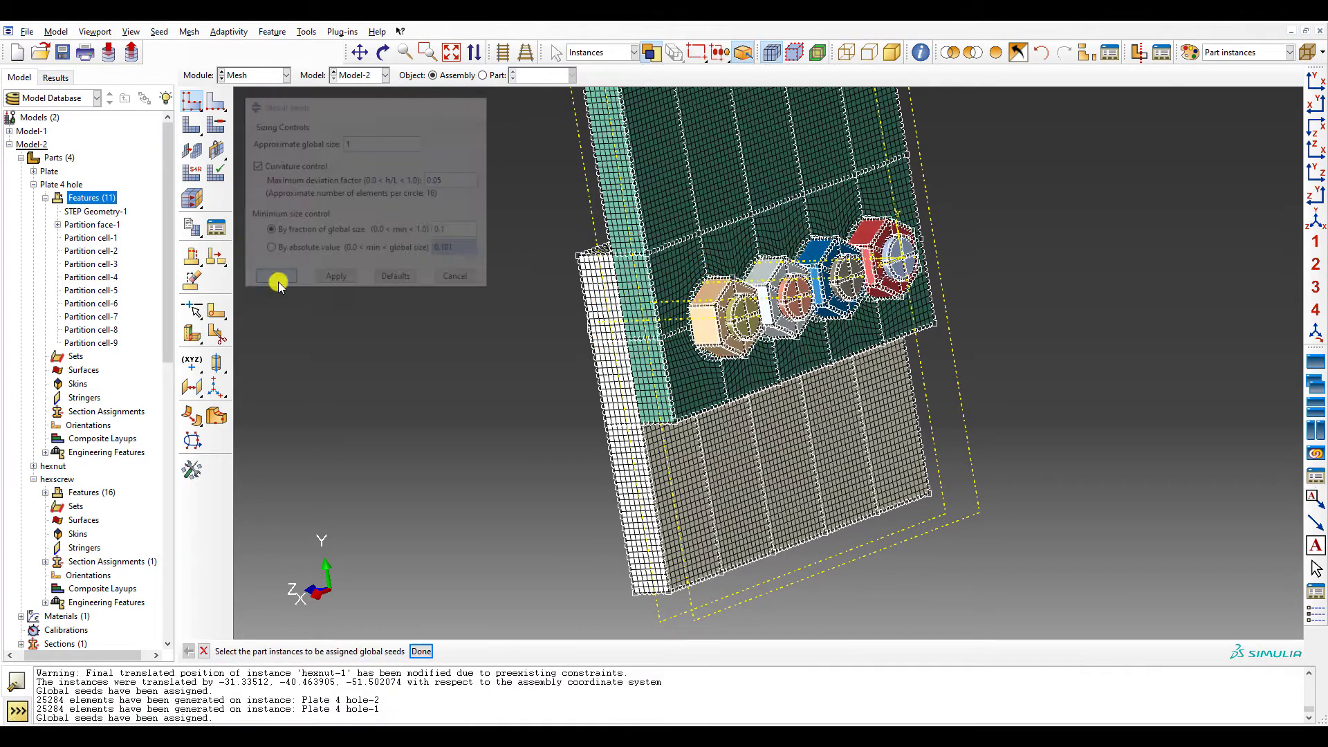
- Mesh all the hex screw and hex nut instances of Model-2 together
click(190, 126)
click(1314, 196)
drag(1086, 220, 806, 408)
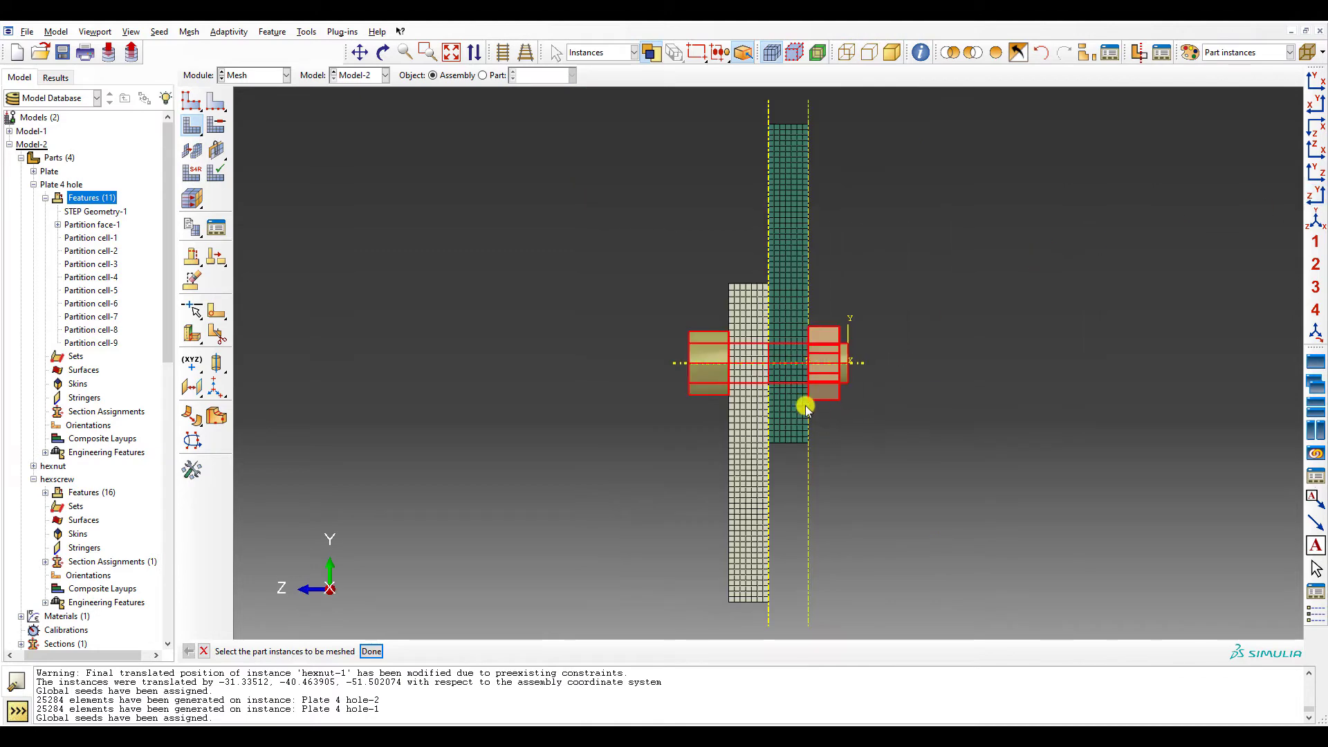
shift+drag(624, 284, 709, 426)
click(372, 651)
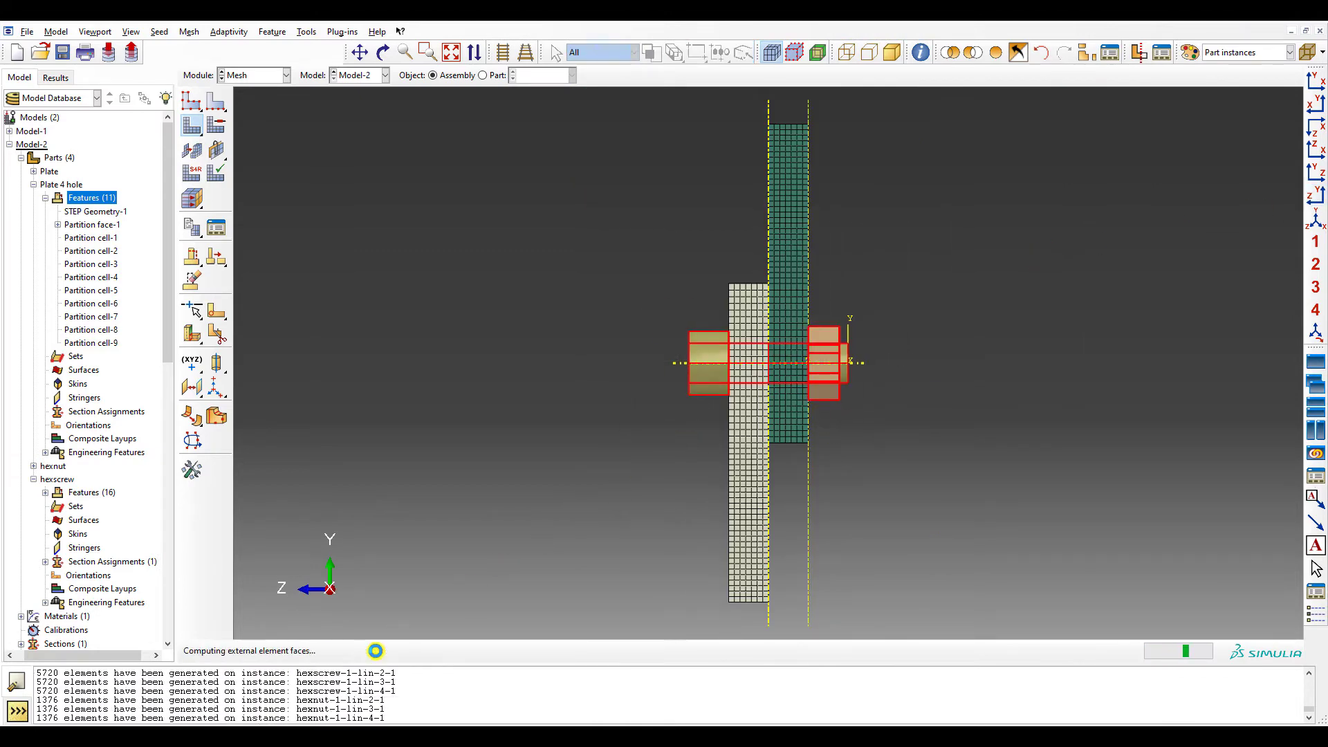
- Inspect the meshed assembly and restrict the display to Plate 4 hole-1 and Plate 4 hole-2 with an Intersect display group
ctrl+alt+drag(795, 320, 987, 338)
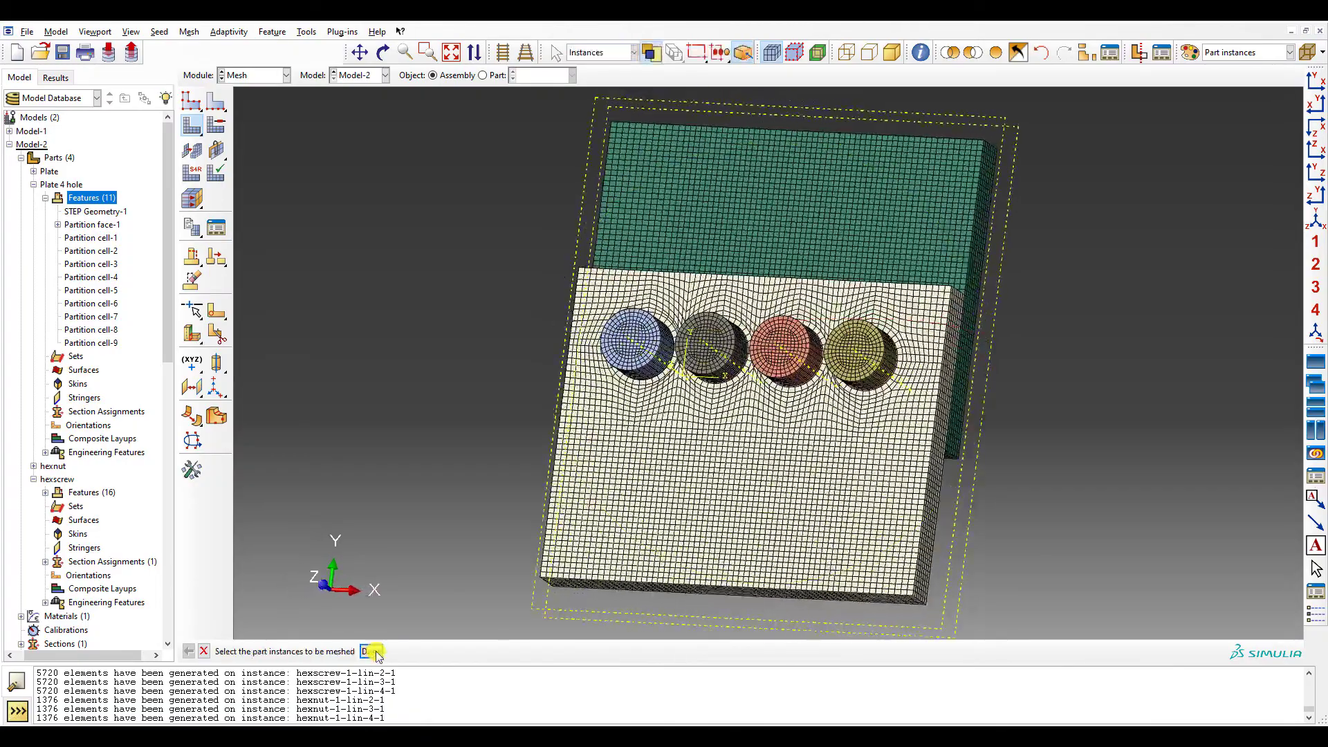
ctrl+alt+drag(899, 207, 974, 291)
ctrl+alt+drag(981, 418, 987, 363)
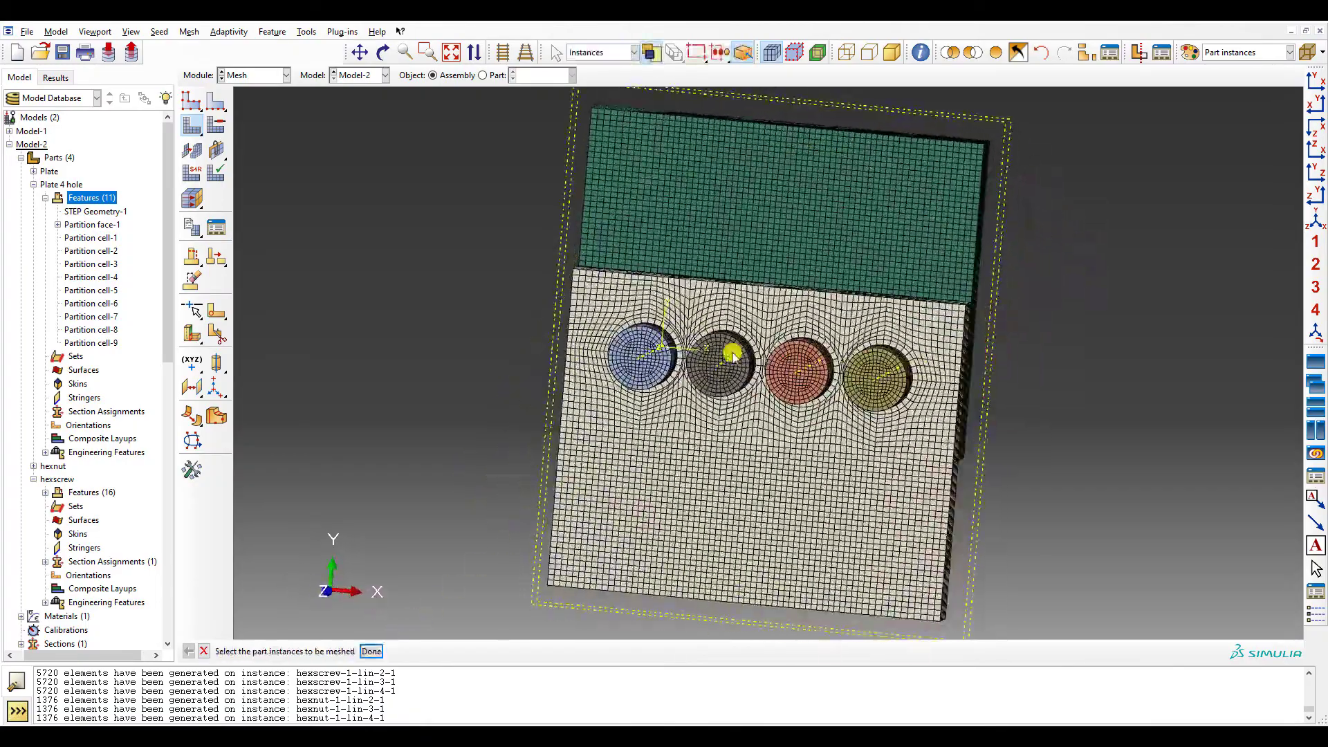
click(1087, 52)
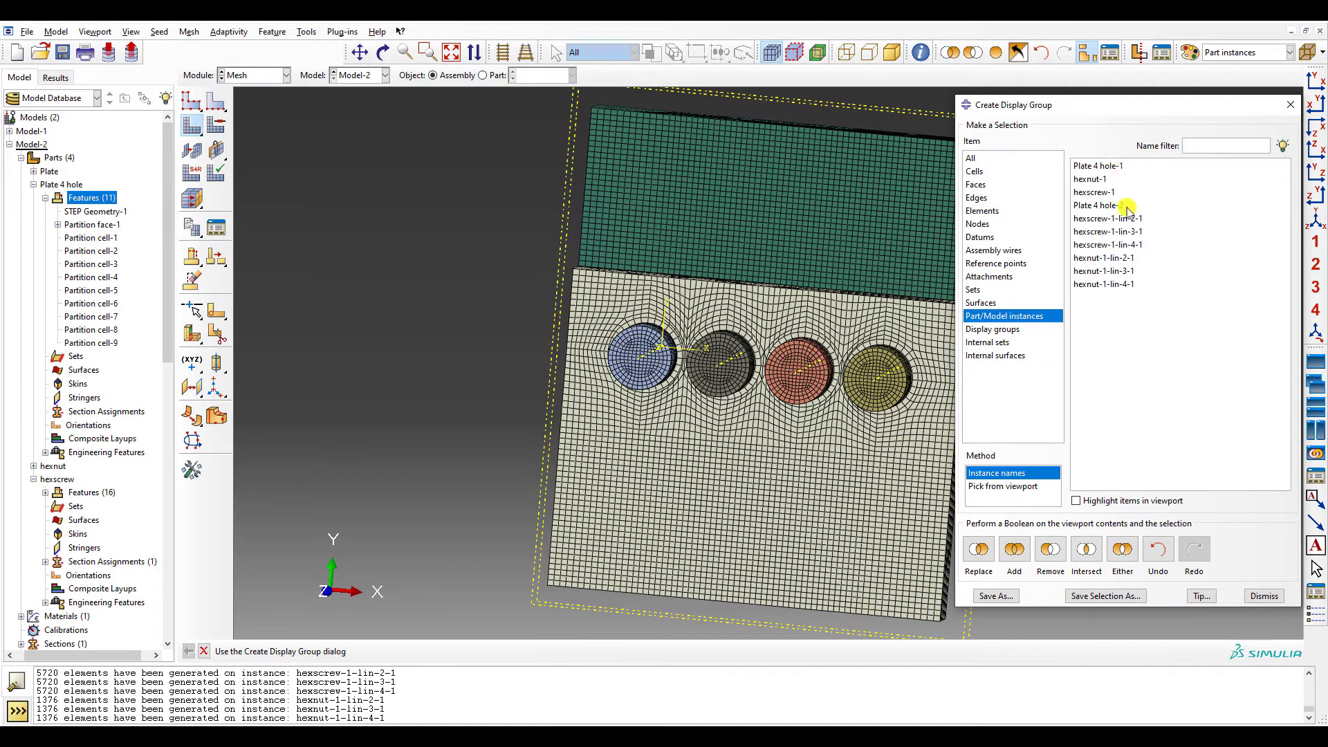
click(1126, 206)
ctrl+click(1122, 166)
click(1087, 552)
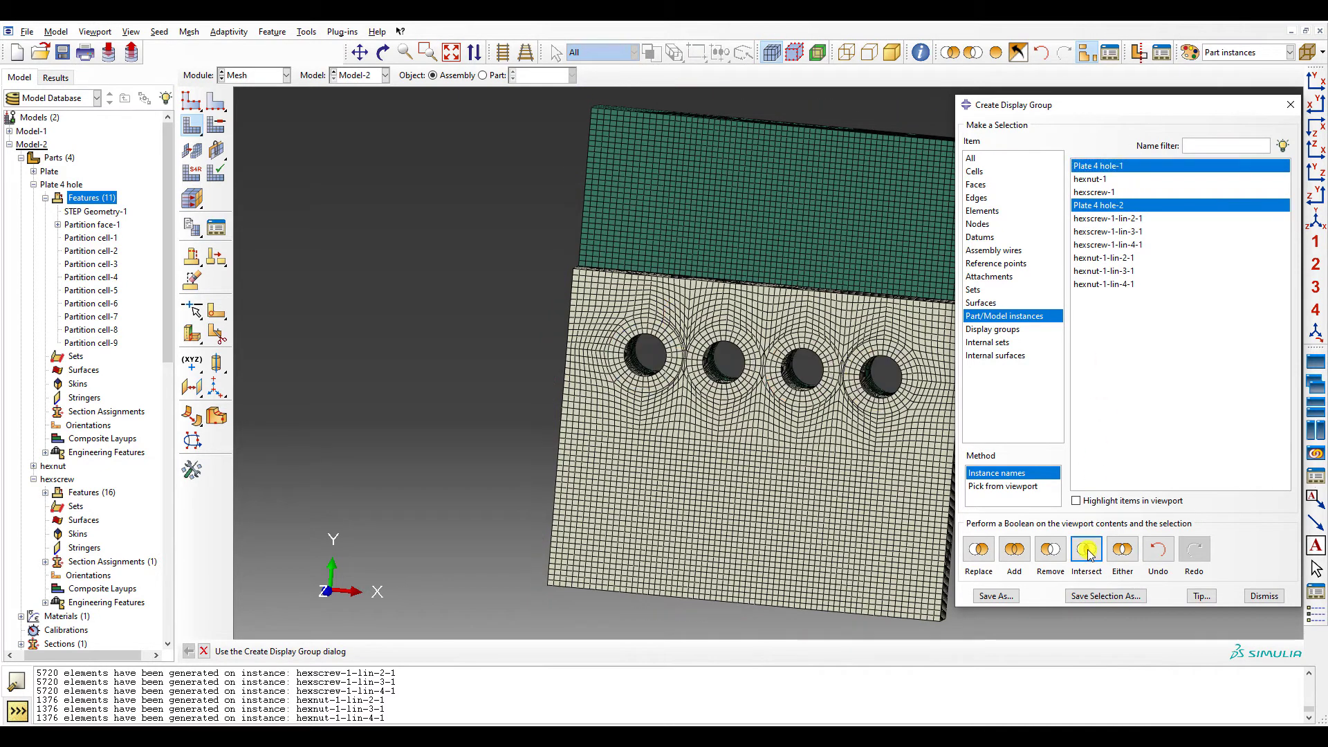
key(Escape)
key(Escape)
- Assign hex sweep mesh controls with the medial axis algorithm to both four-hole plates, using mesh default colours and deleting their existing meshes
click(217, 126)
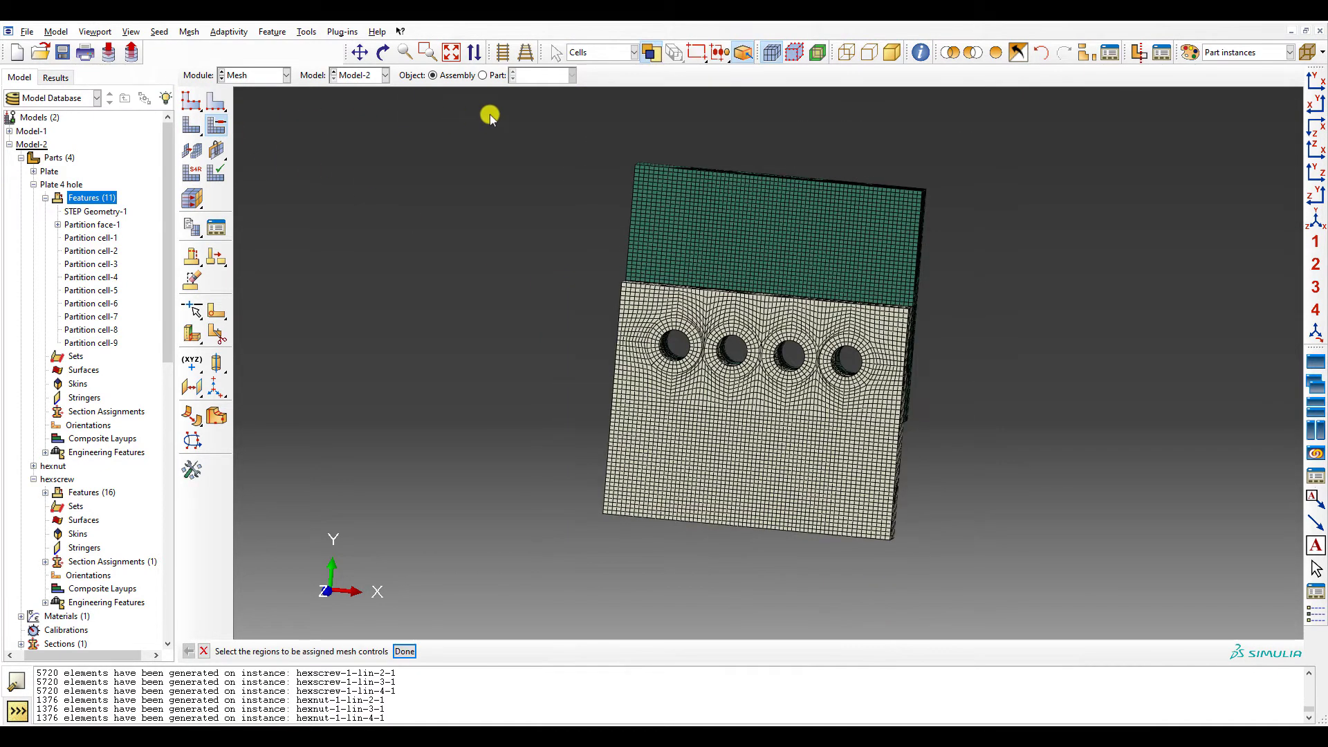
drag(502, 112, 1018, 608)
middle_click(996, 446)
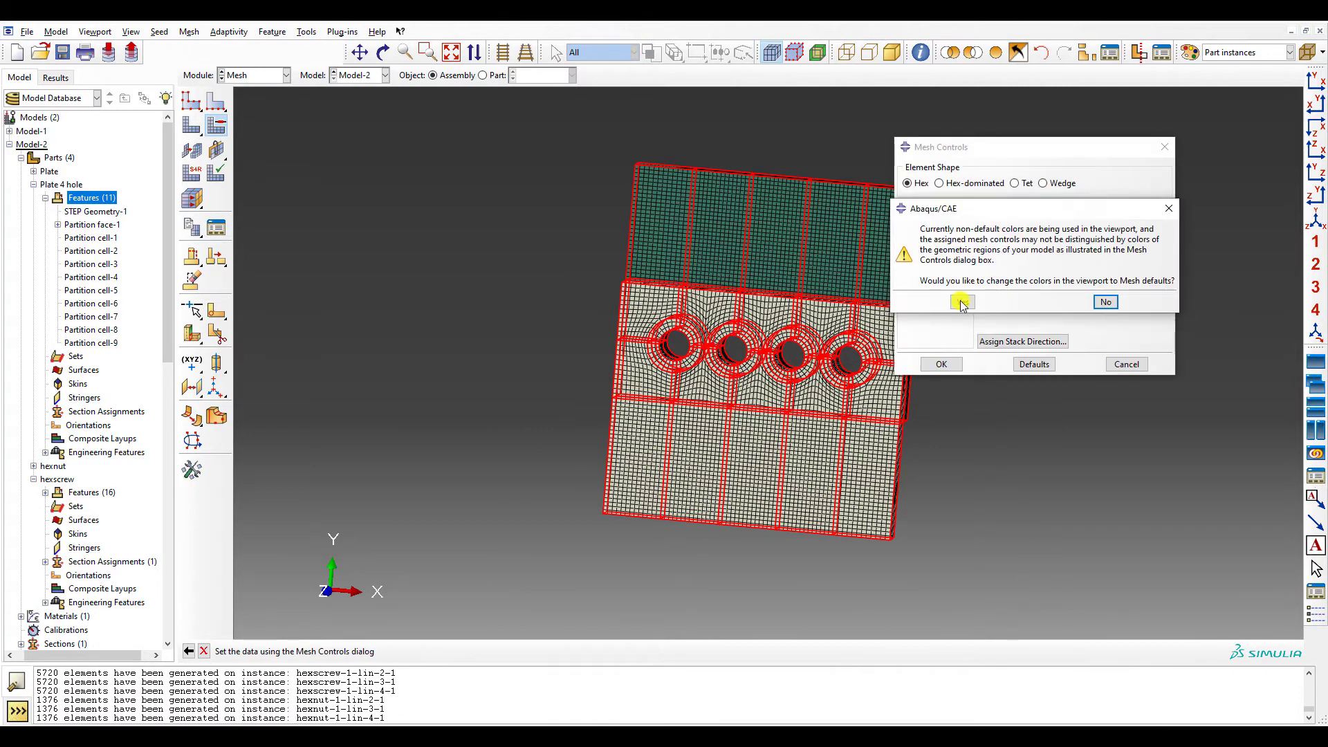
click(964, 302)
click(927, 272)
click(995, 225)
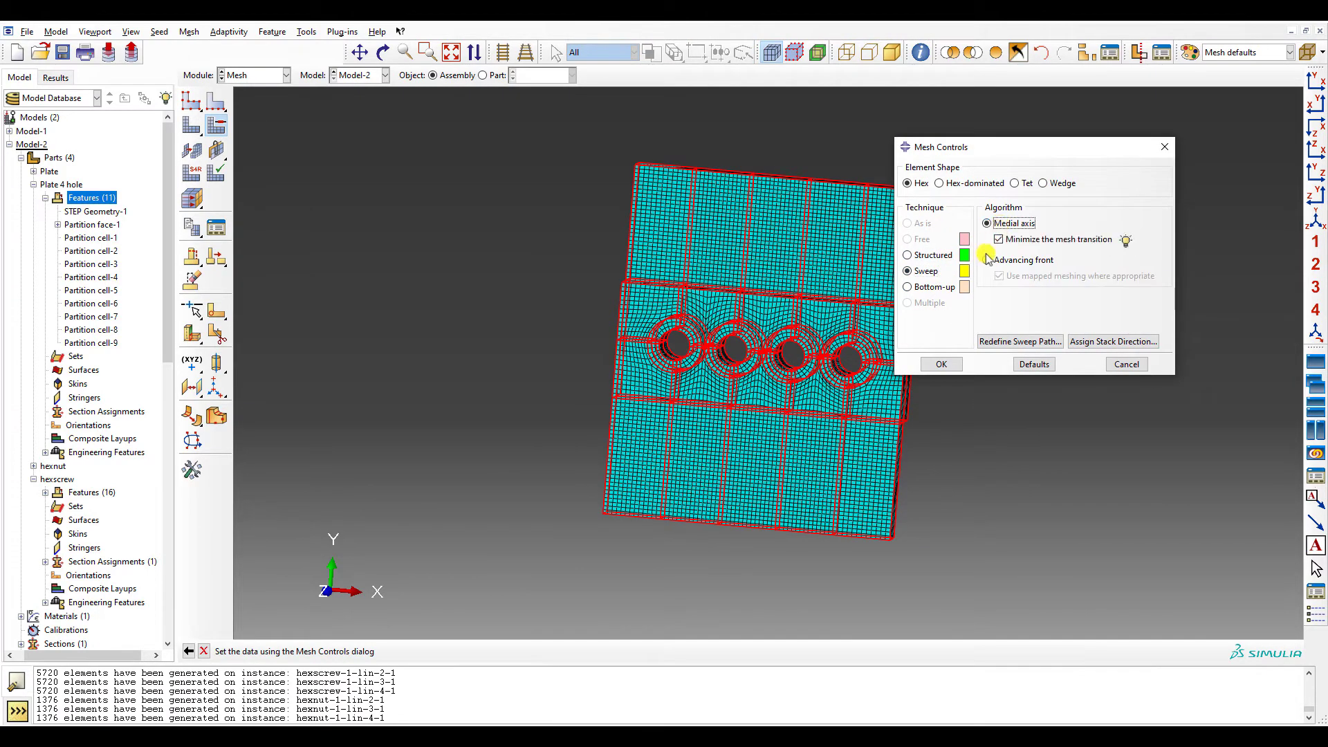
click(941, 364)
click(77, 221)
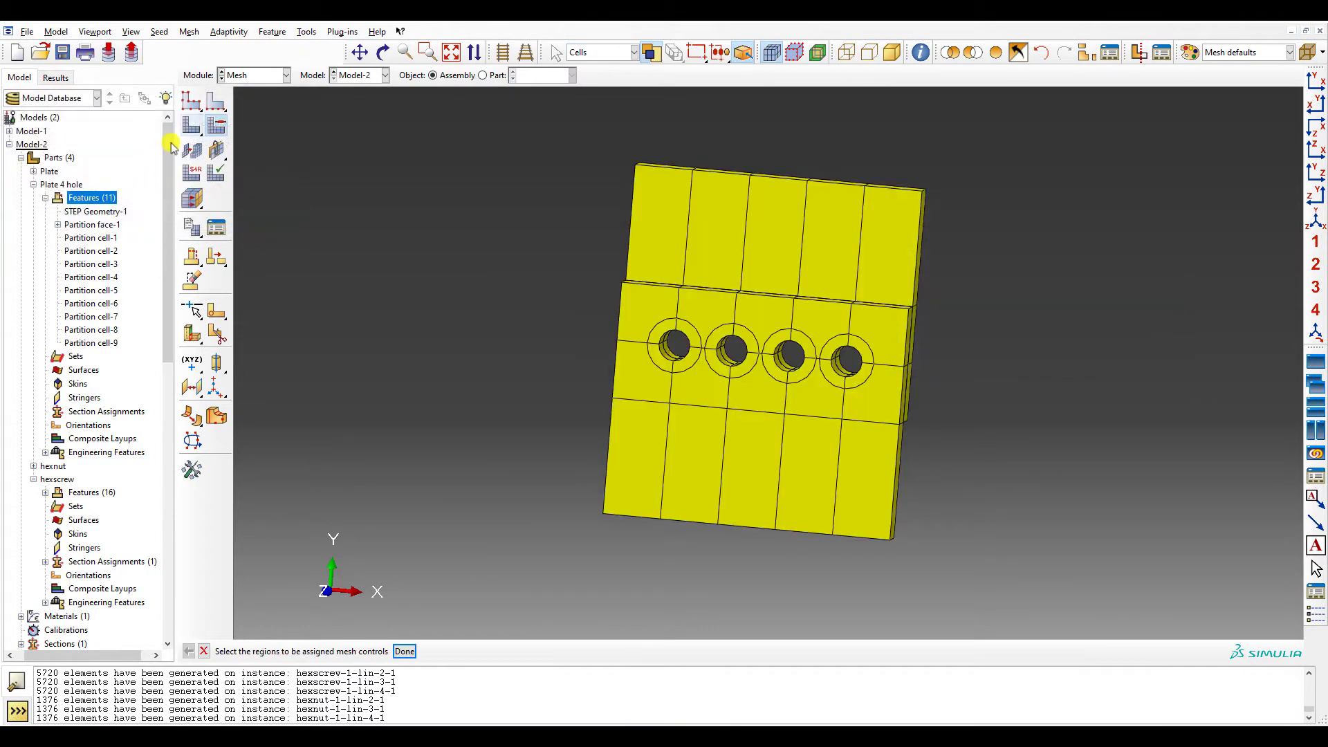
- Mesh both four-hole plate instances and check the elements between the holes
click(192, 125)
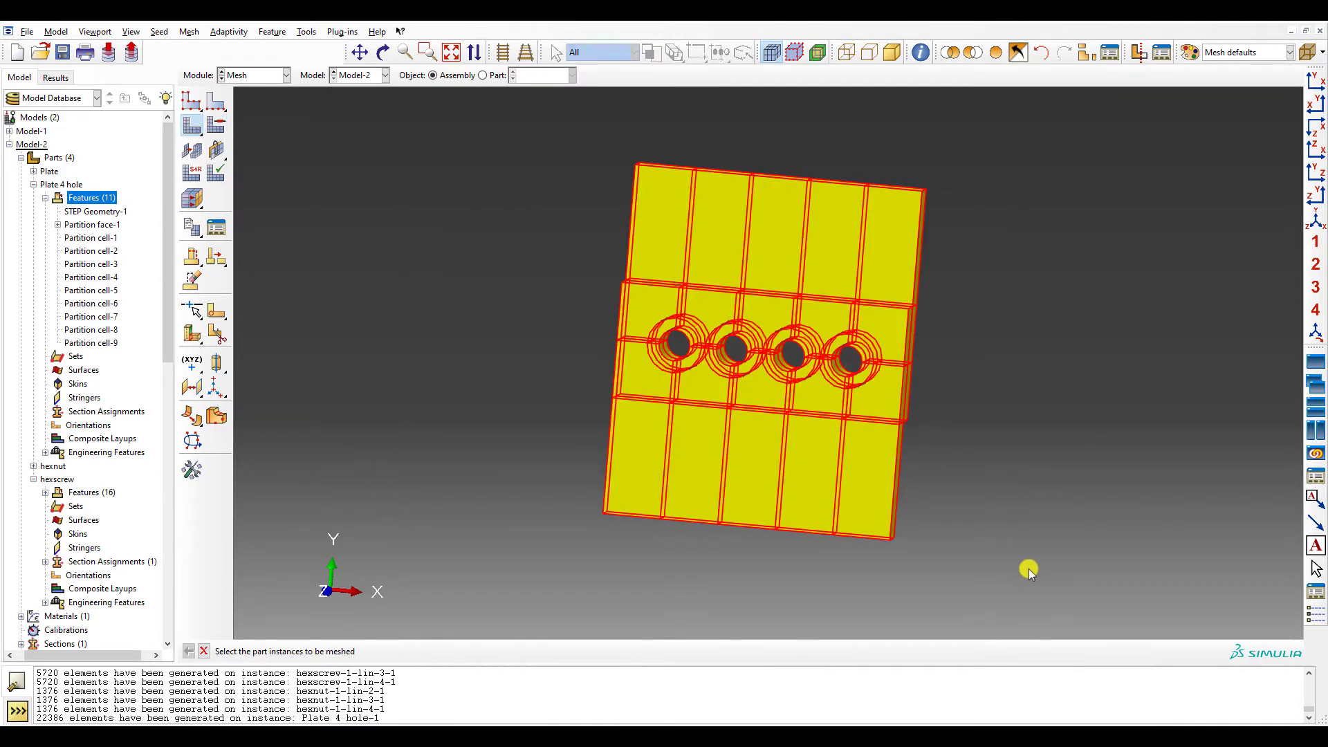
ctrl+alt+drag(816, 477, 853, 542)
scroll(720, 335, up, 5)
scroll(724, 337, up, 3)
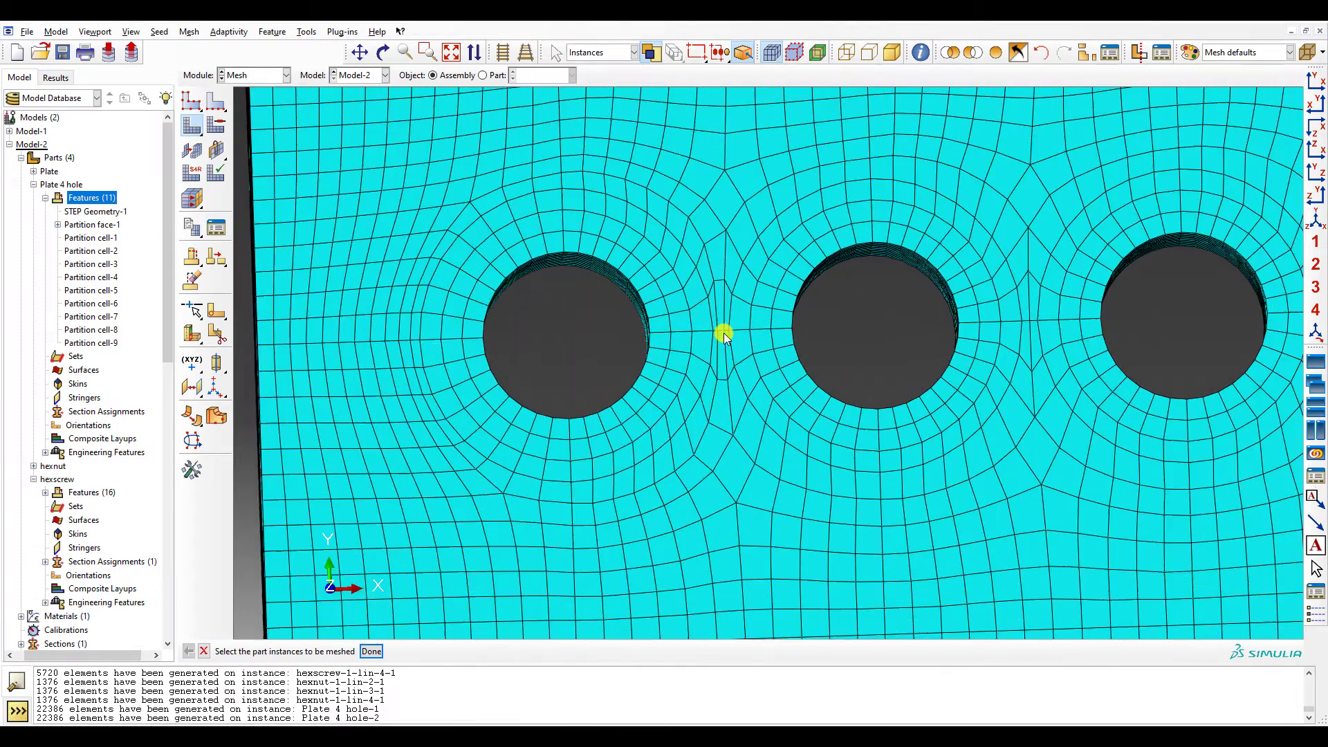
scroll(723, 337, down, 5)
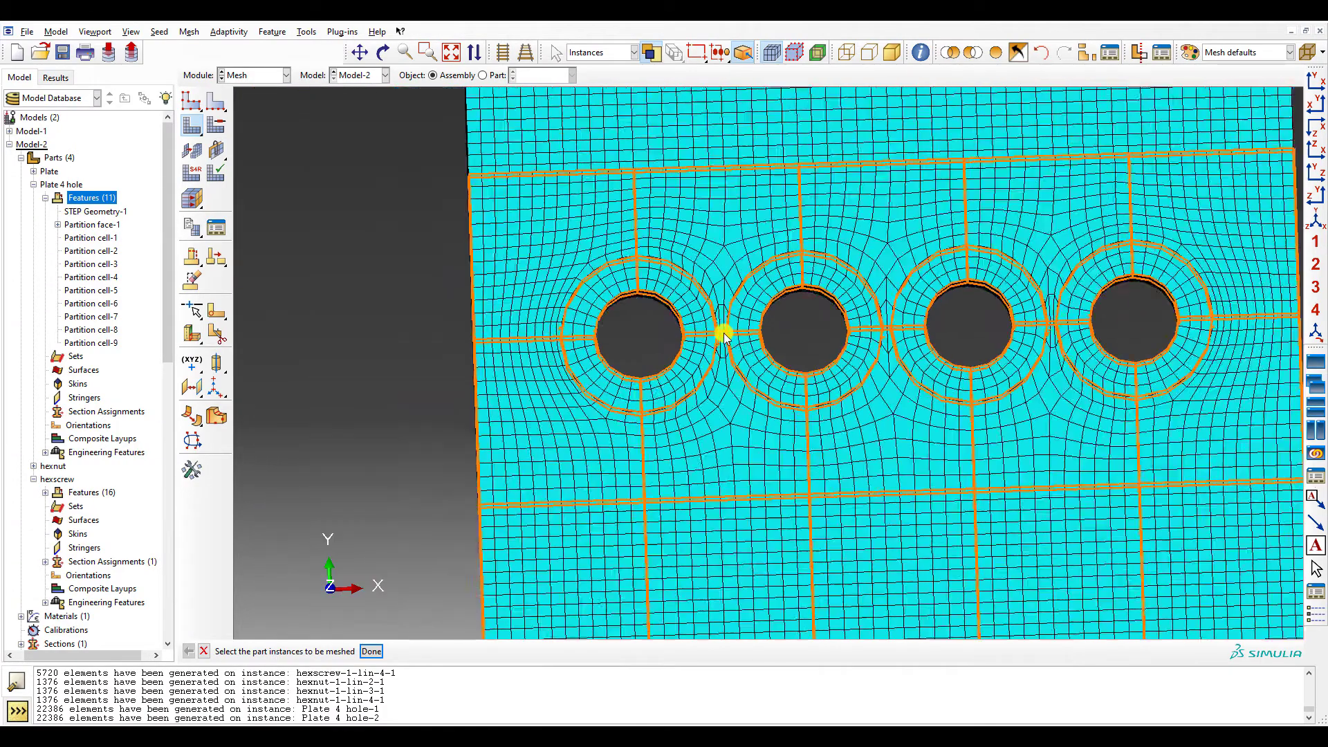
scroll(415, 279, down, 2)
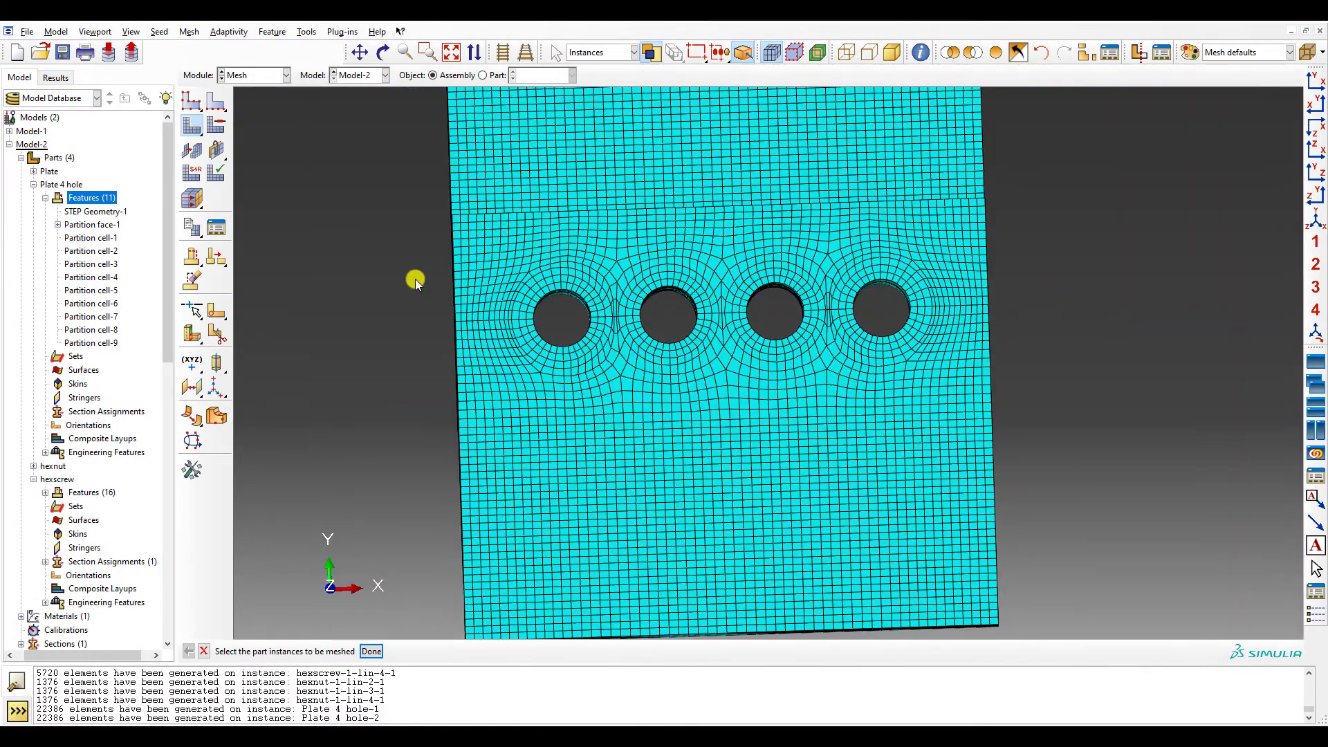
ctrl+alt+drag(414, 280, 486, 273)
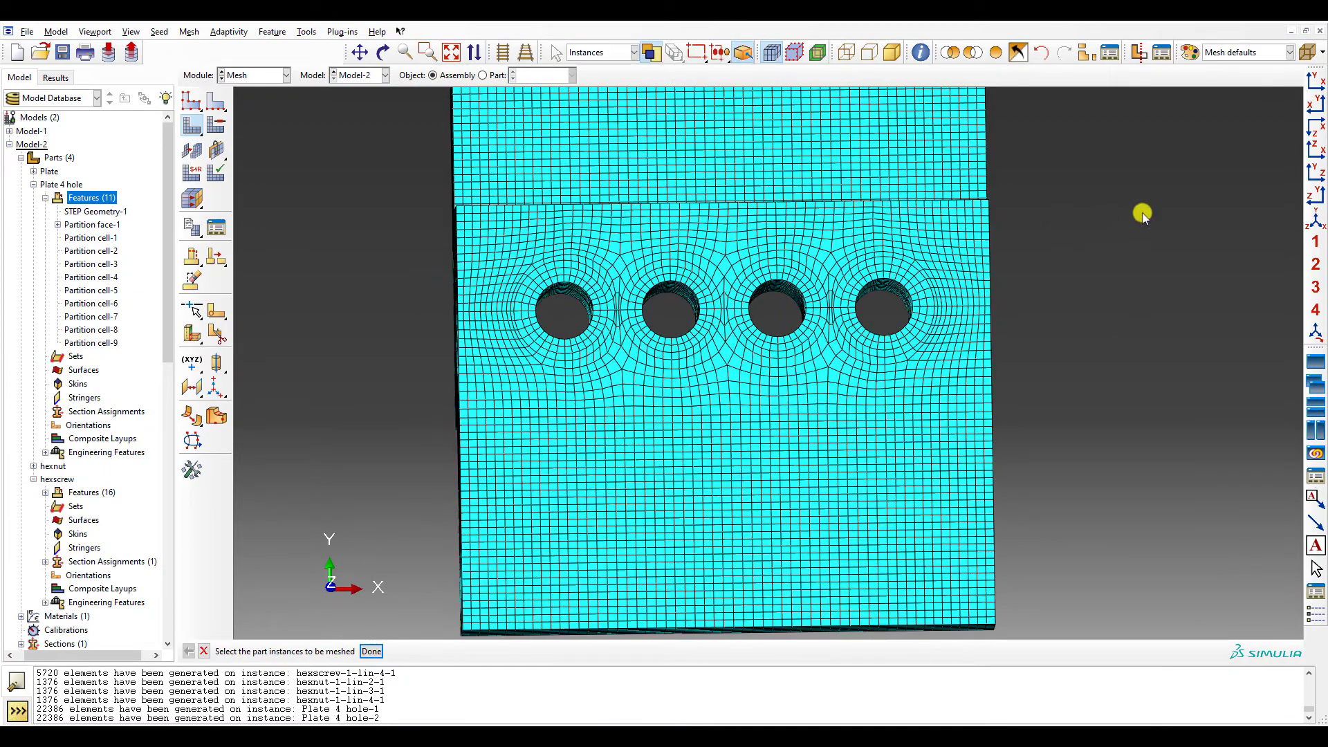
- Apply local seeds to the three individually picked short edges between adjacent holes, not allowing the number of elements to change, and delete the affected meshes
click(1307, 200)
click(1312, 88)
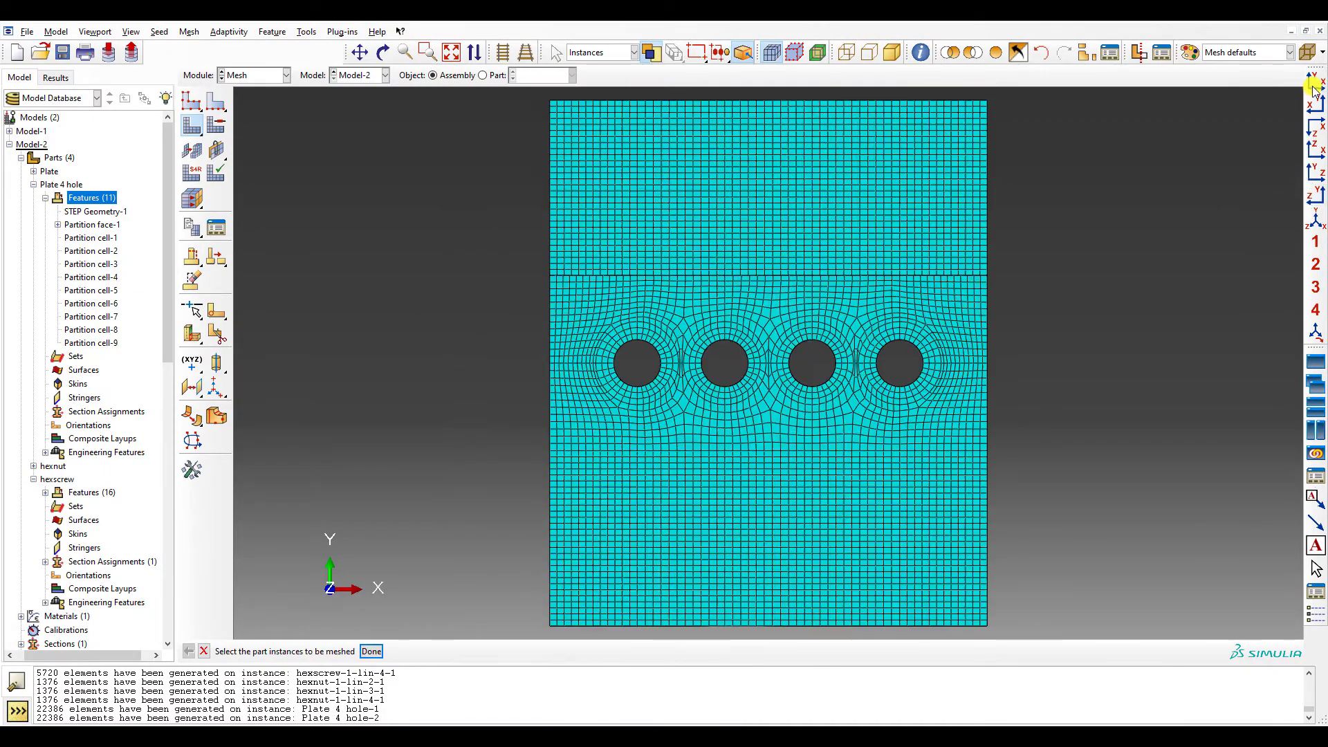
scroll(622, 98, up, 5)
click(211, 102)
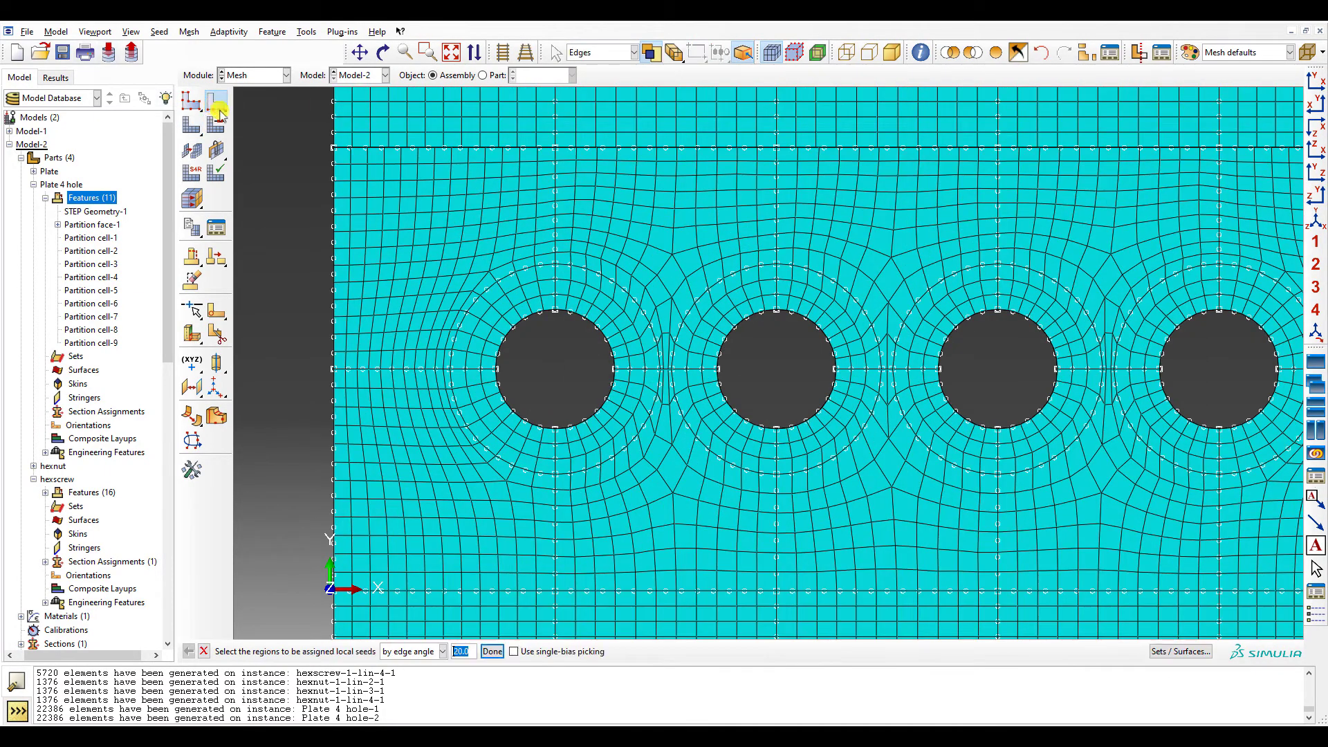
scroll(682, 364, up, 3)
scroll(703, 394, down, 1)
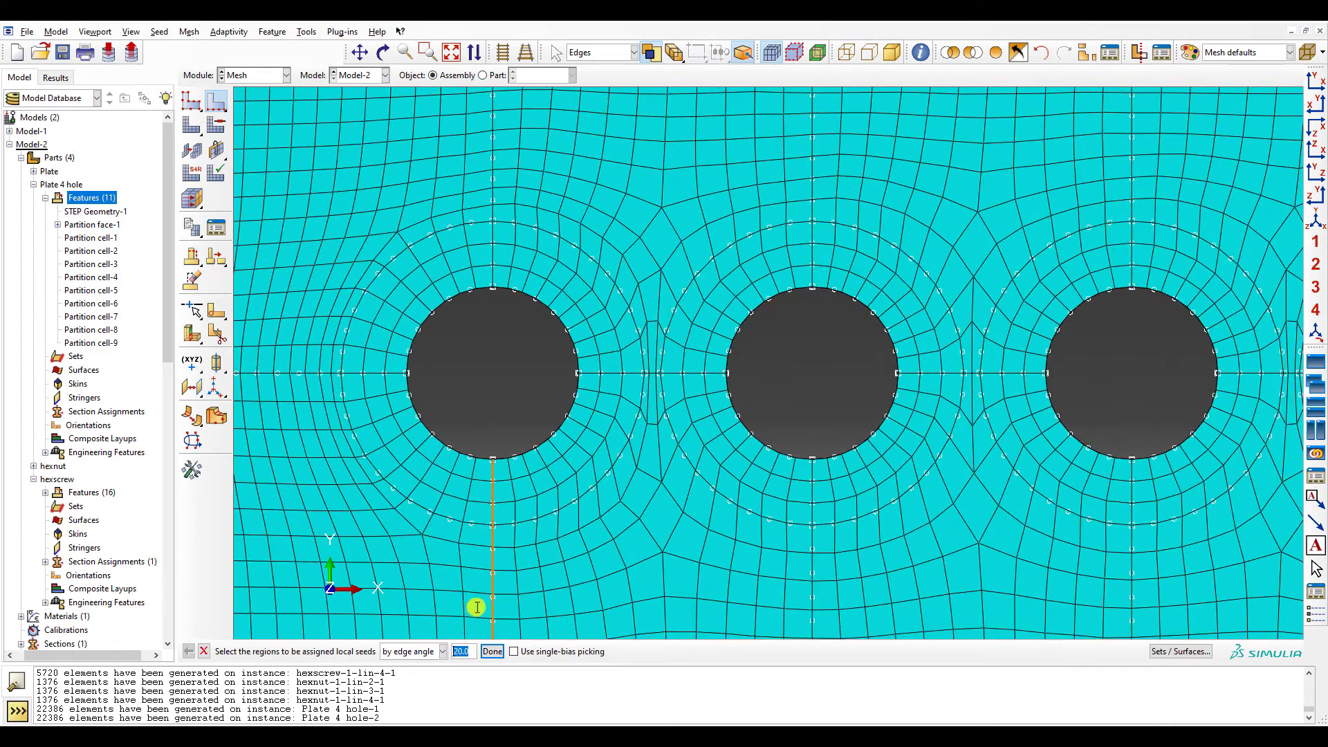
click(426, 652)
click(408, 665)
scroll(551, 500, up, 2)
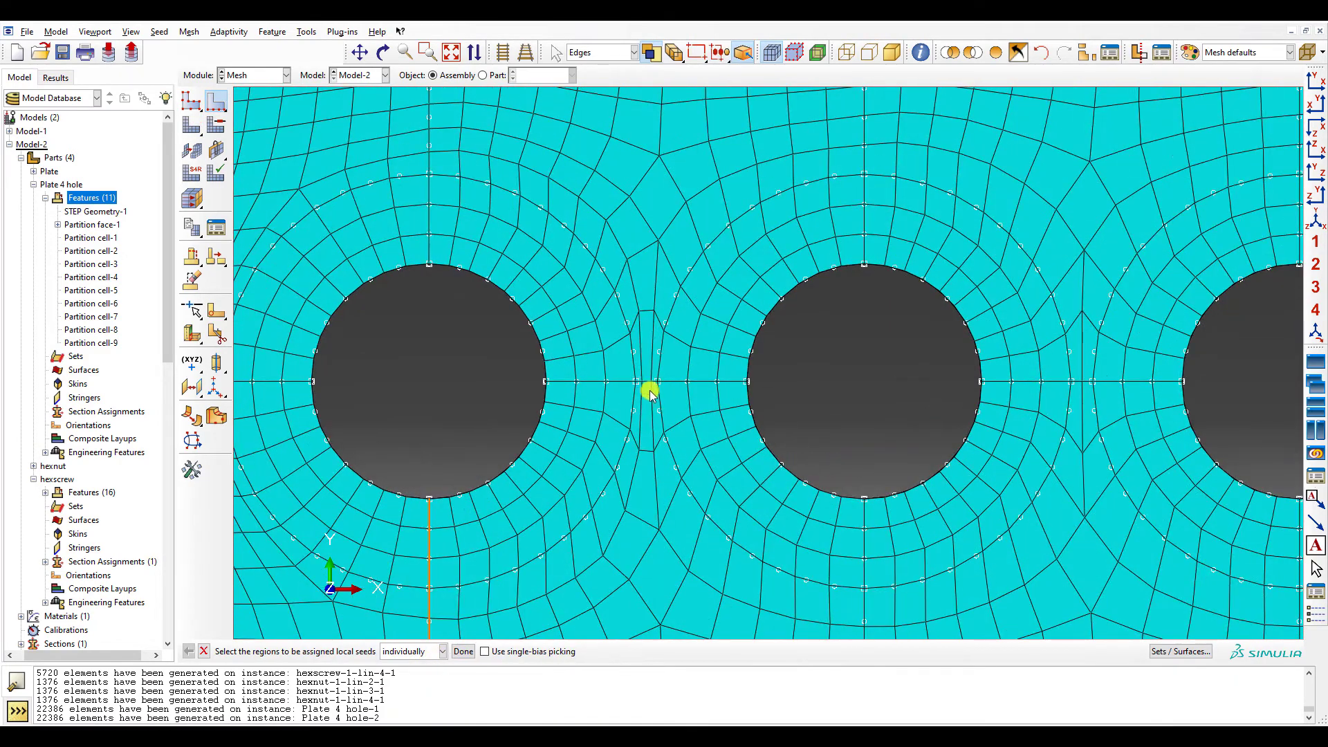
scroll(658, 398, down, 2)
scroll(946, 382, down, 2)
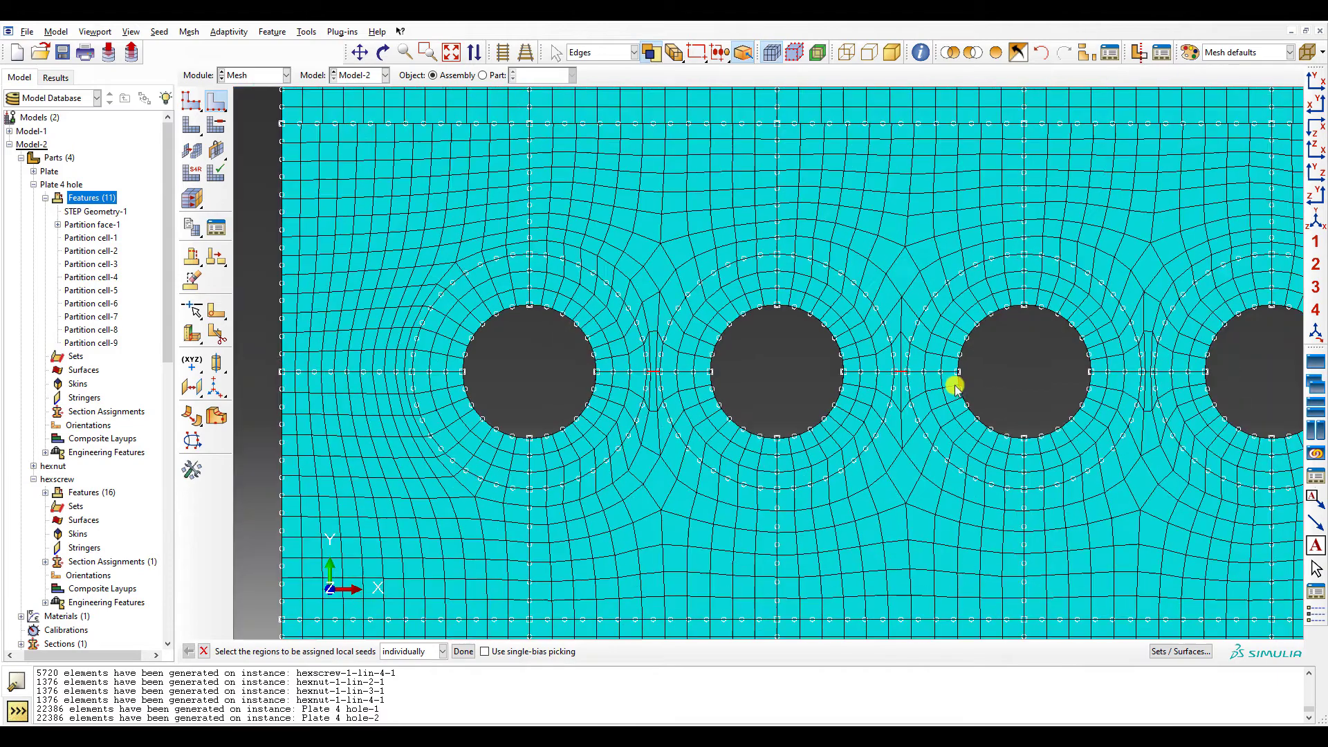
scroll(1142, 383, down, 2)
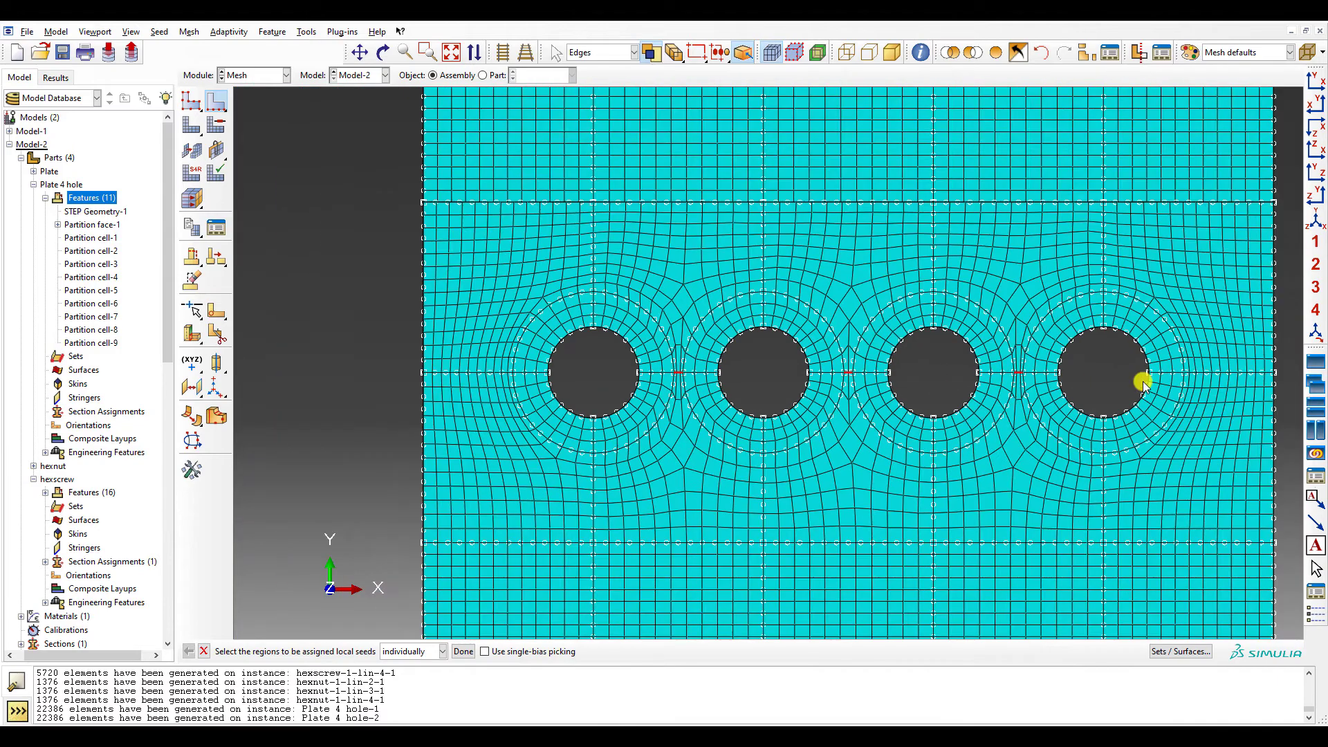
click(461, 651)
click(921, 172)
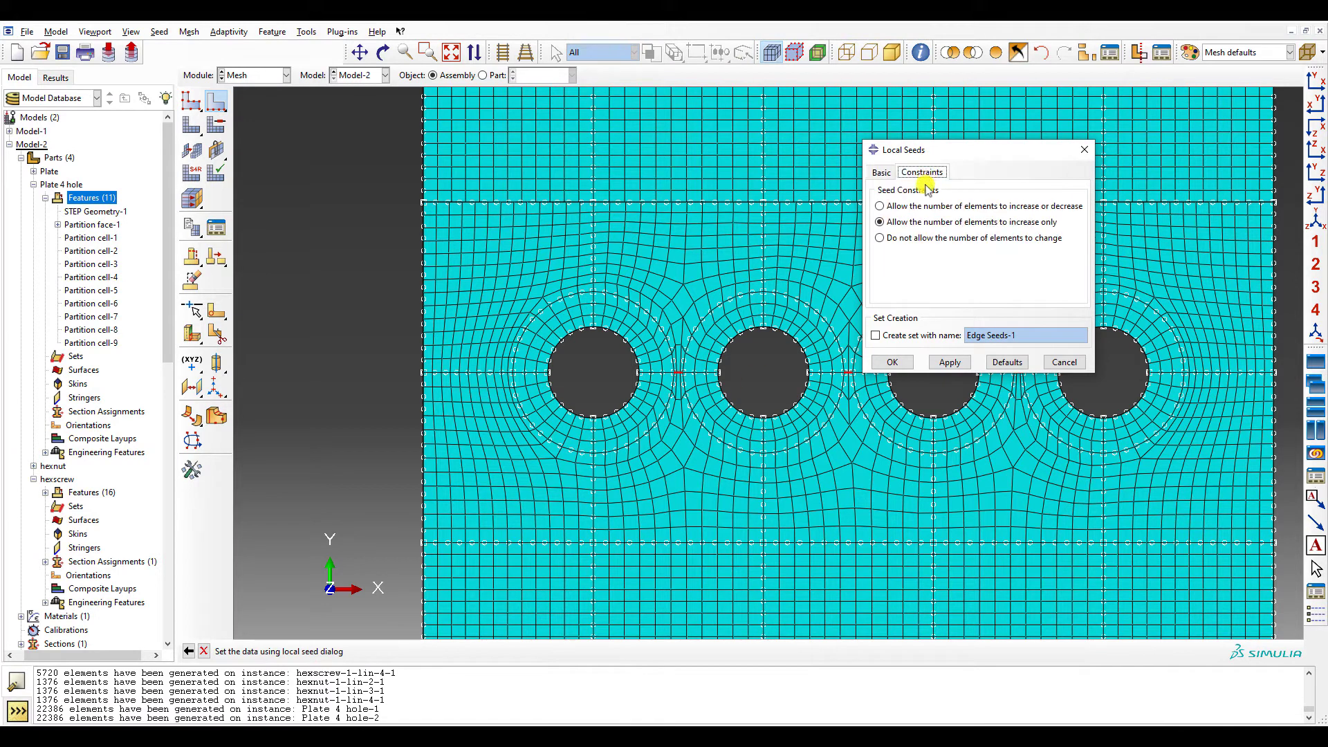
click(906, 238)
click(892, 362)
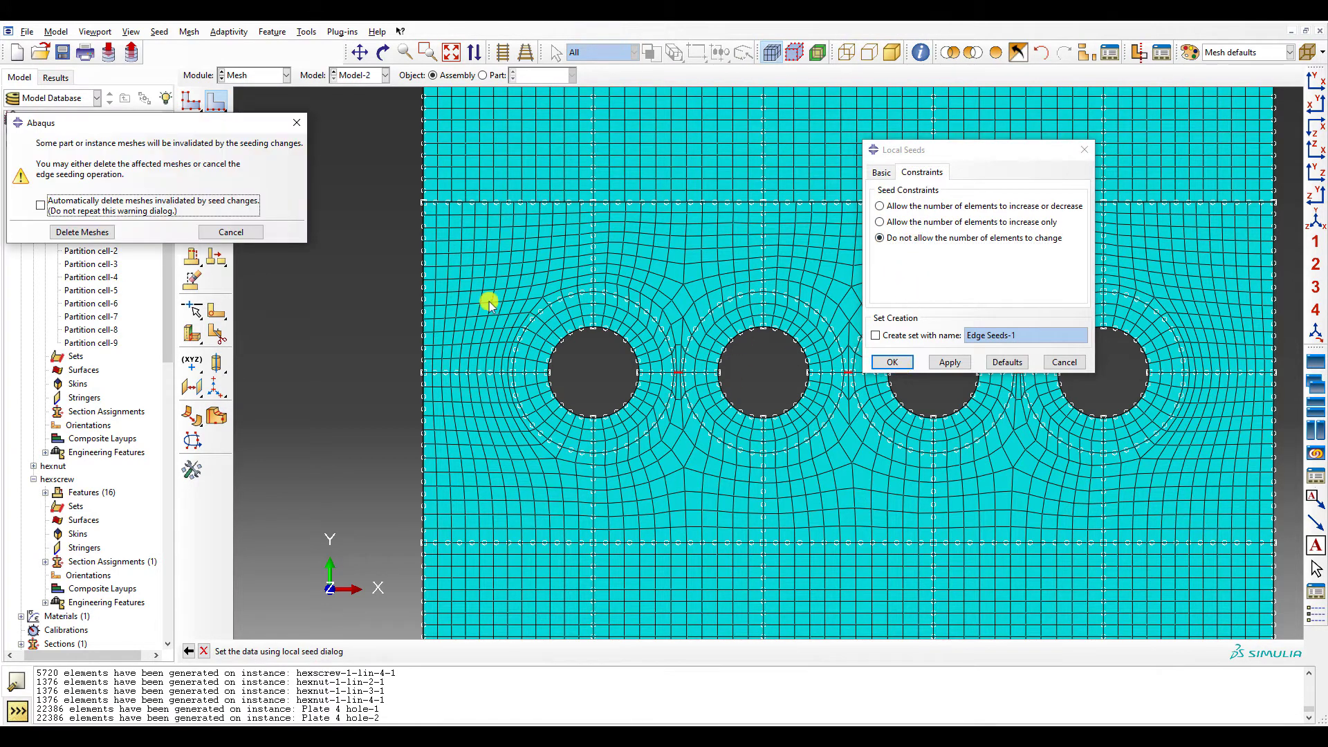
click(87, 231)
- Mesh both four-hole plate instances, letting Abaqus relax the fixed seeding constraints
click(194, 127)
drag(313, 247, 1293, 484)
middle_click(1193, 409)
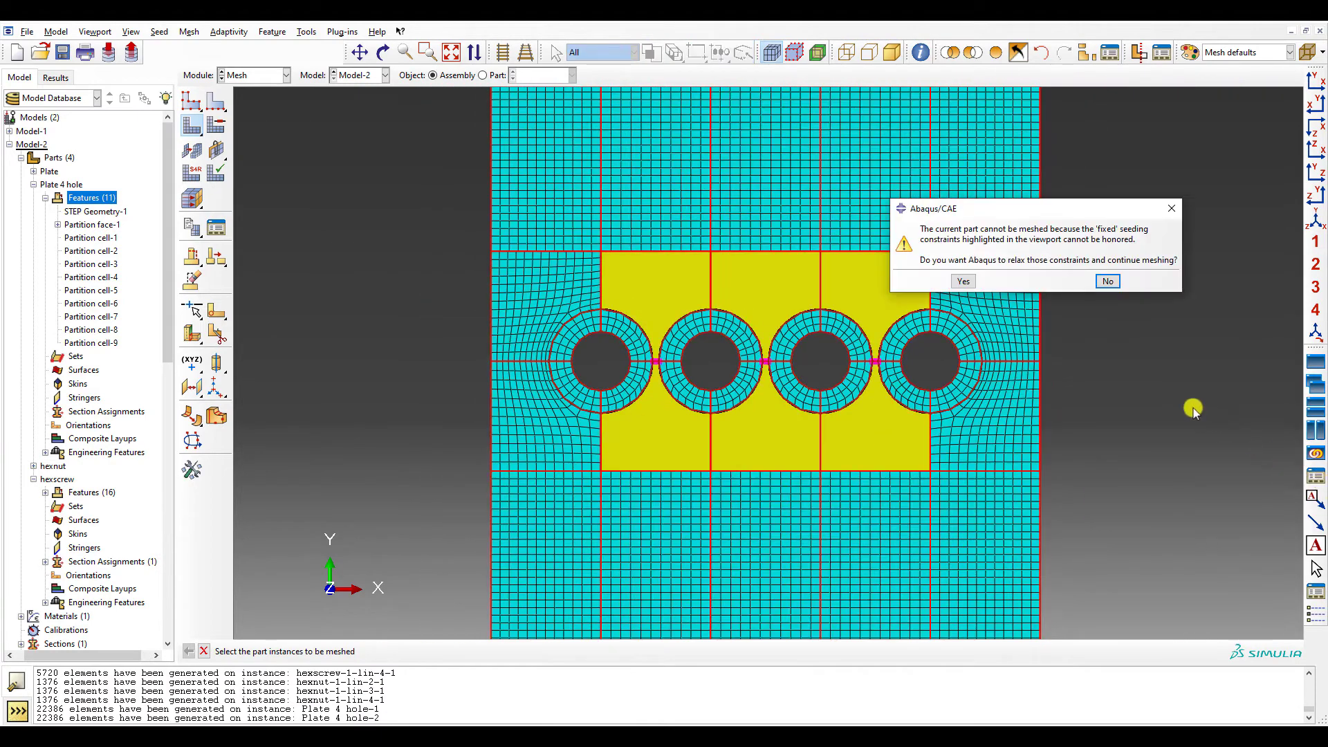
click(973, 282)
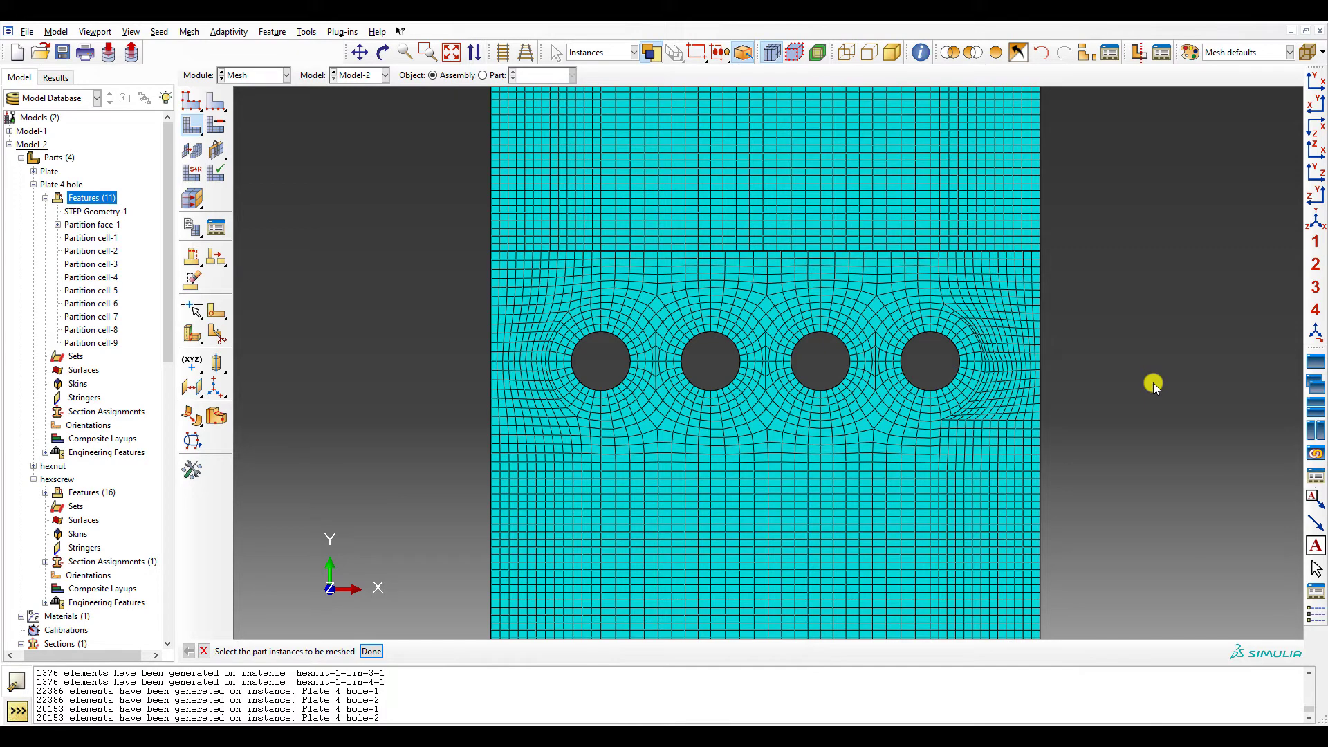
- Seed by size the two horizontal edges joining the outermost holes to the plate sides, allowing element increase only, and delete the affected meshes
click(214, 103)
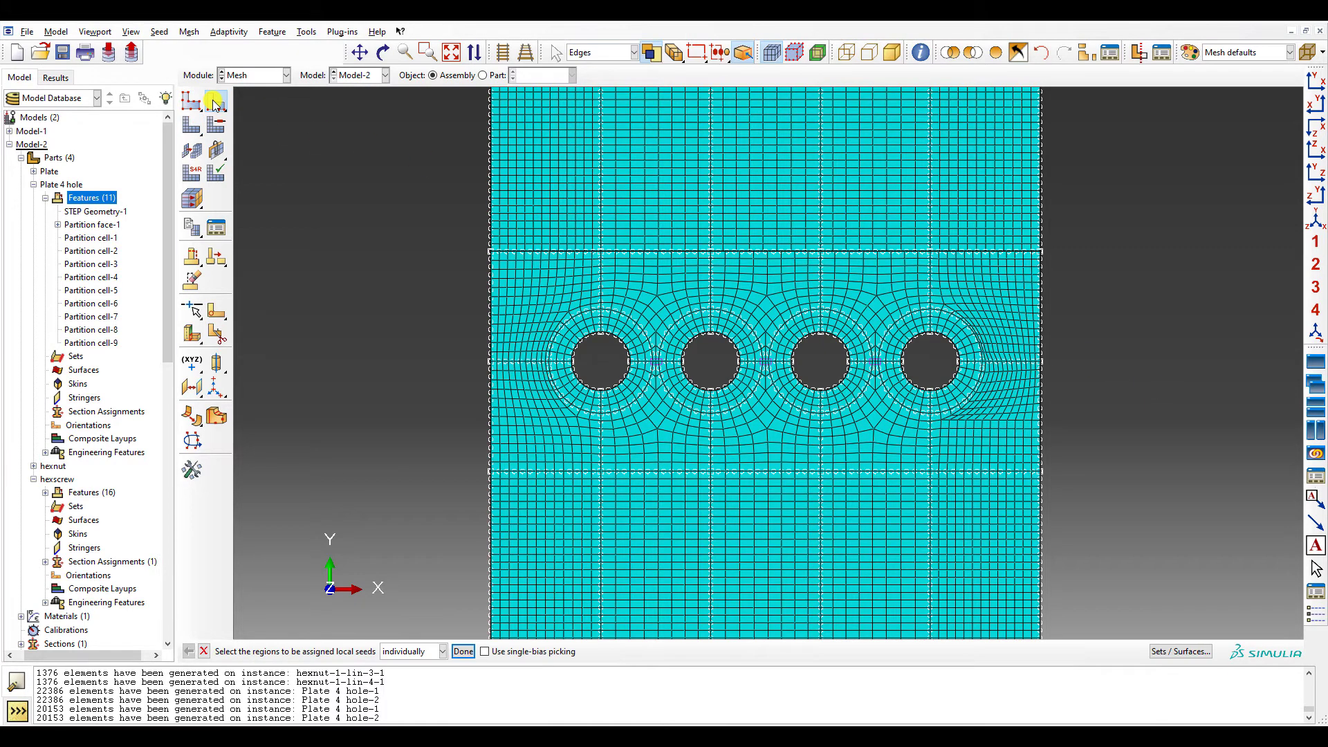
scroll(836, 293, down, 4)
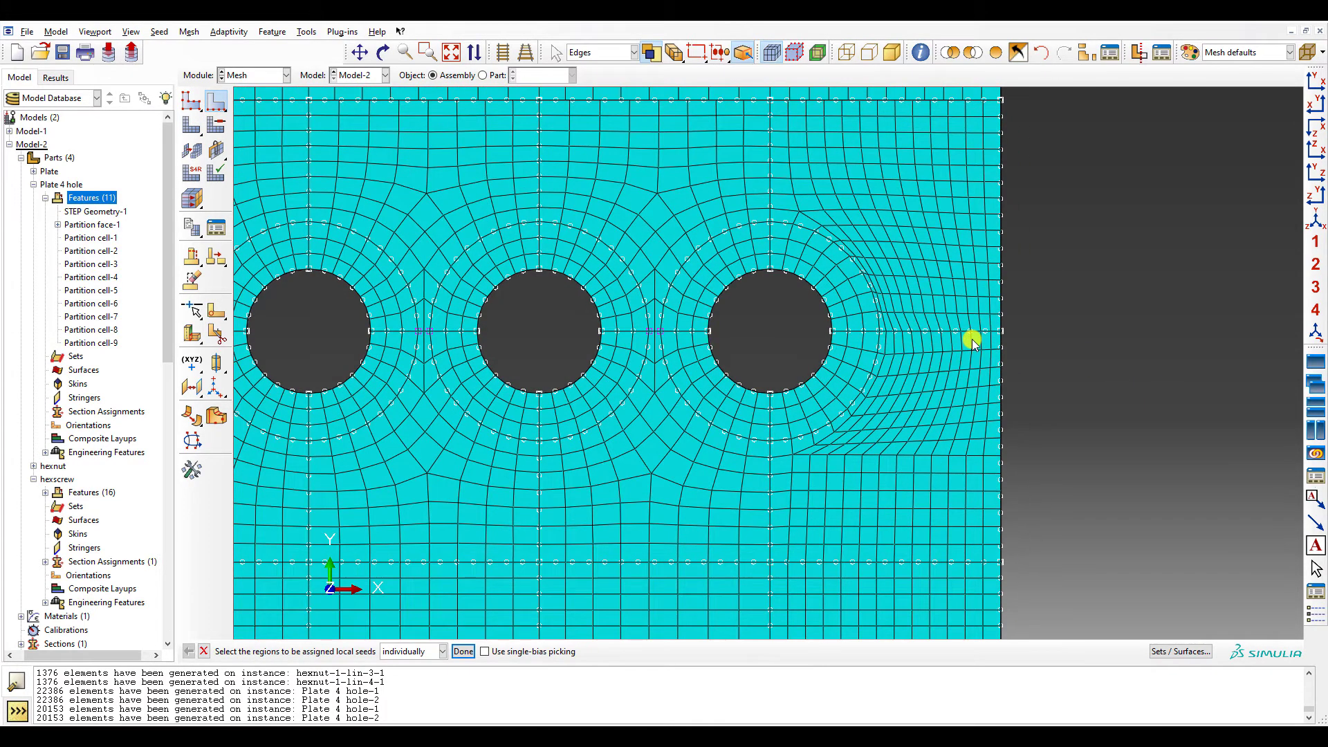
scroll(972, 339, up, 2)
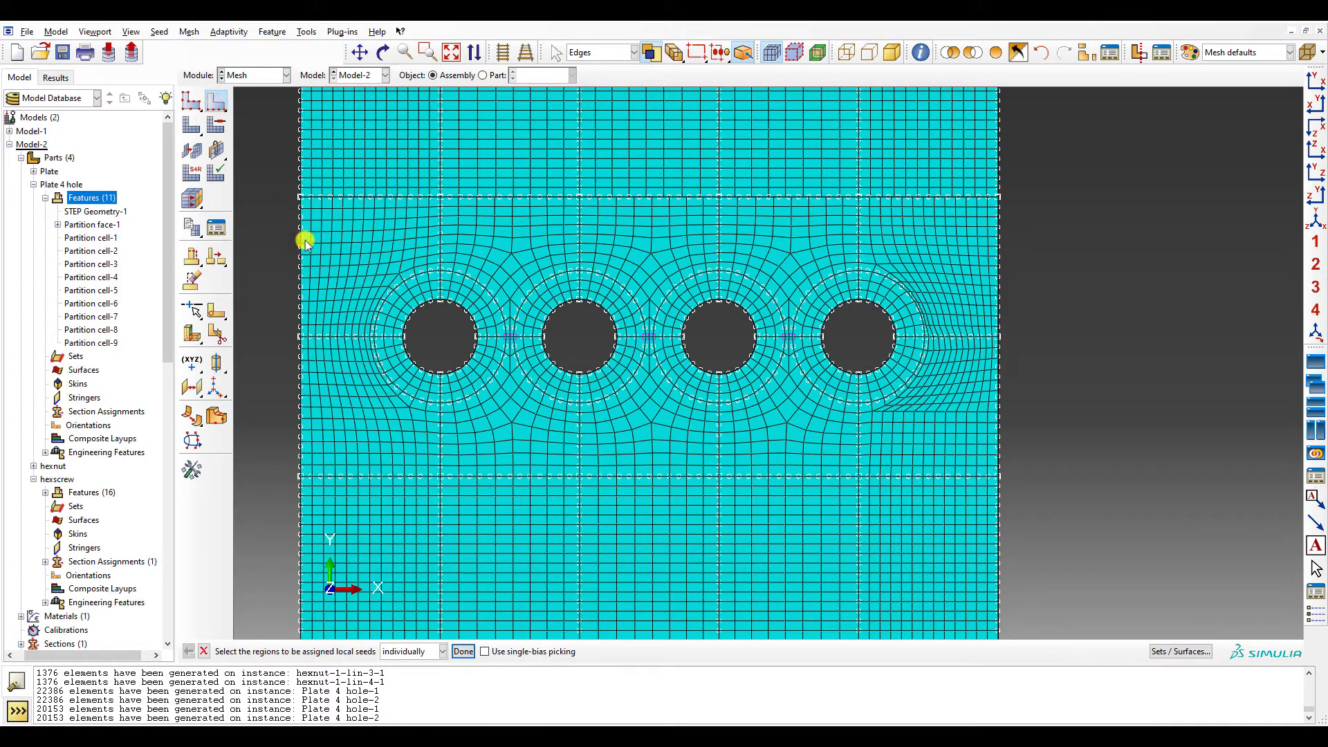
shift+click(949, 336)
click(463, 650)
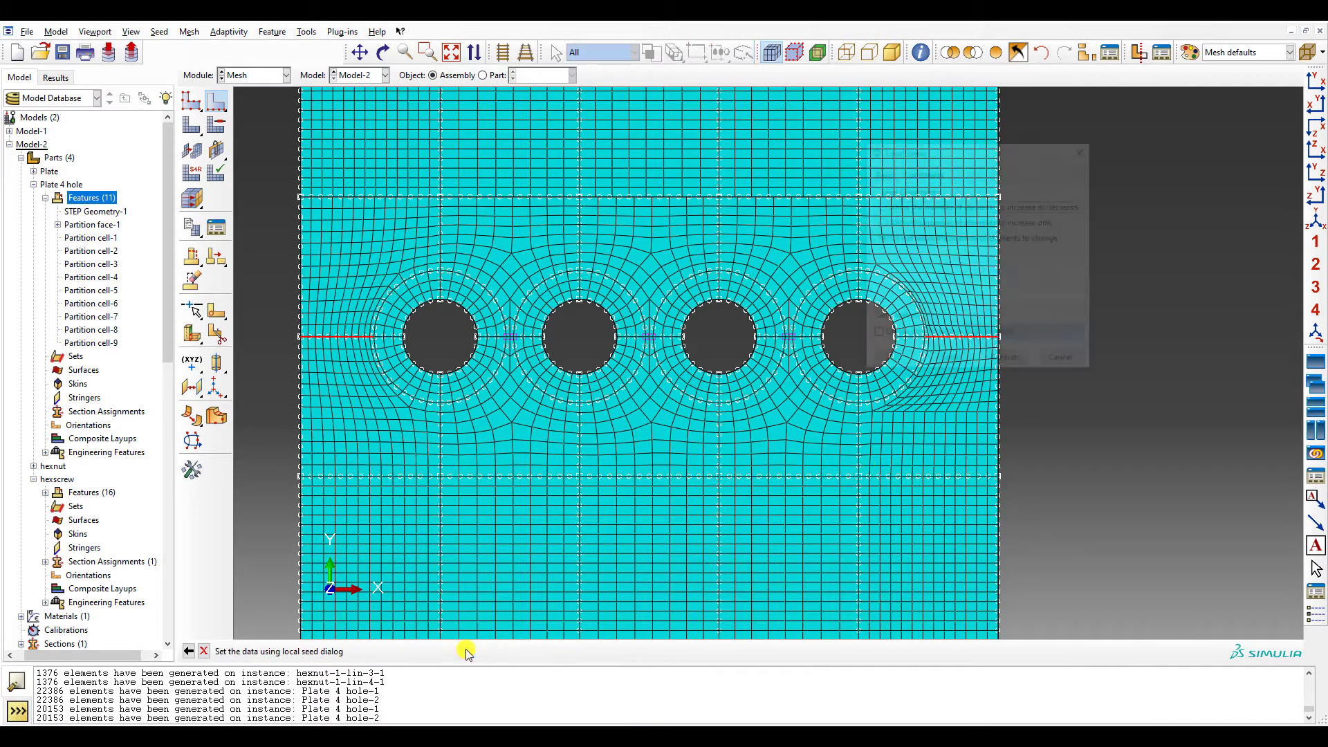
click(890, 221)
click(889, 174)
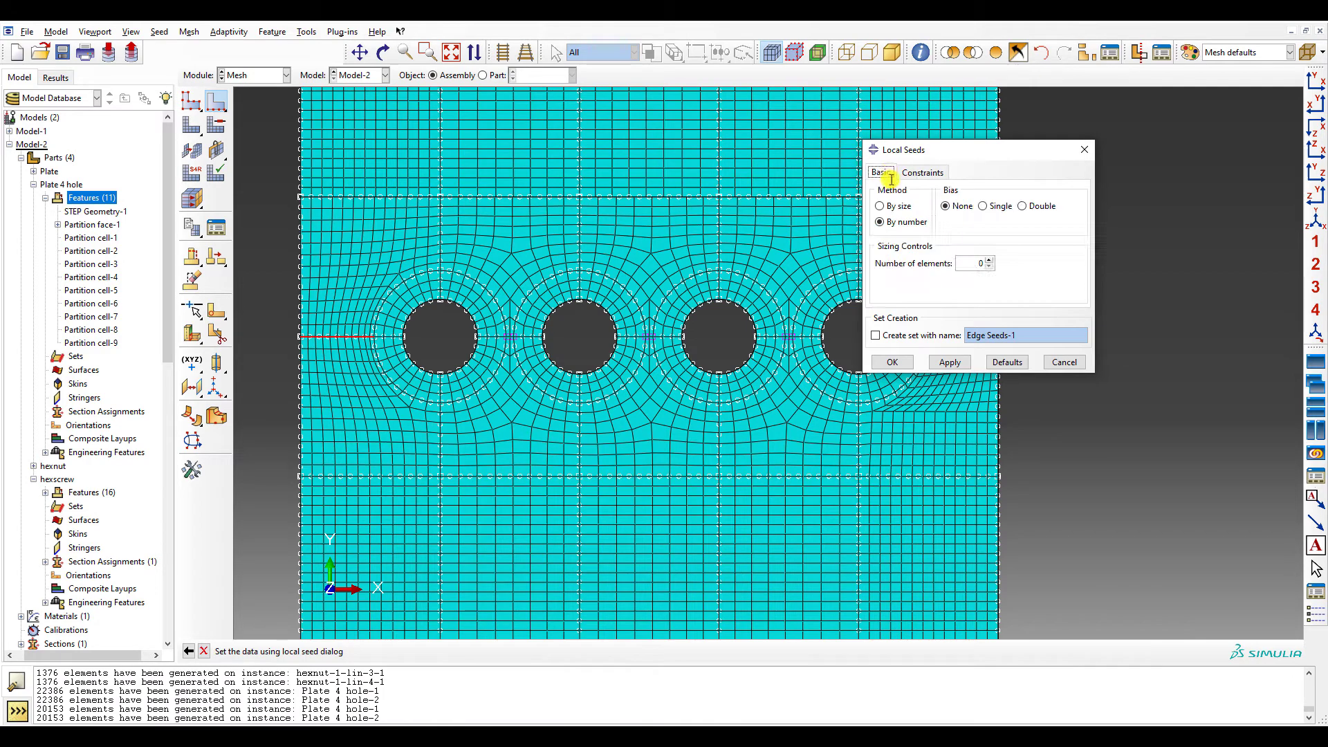
click(883, 206)
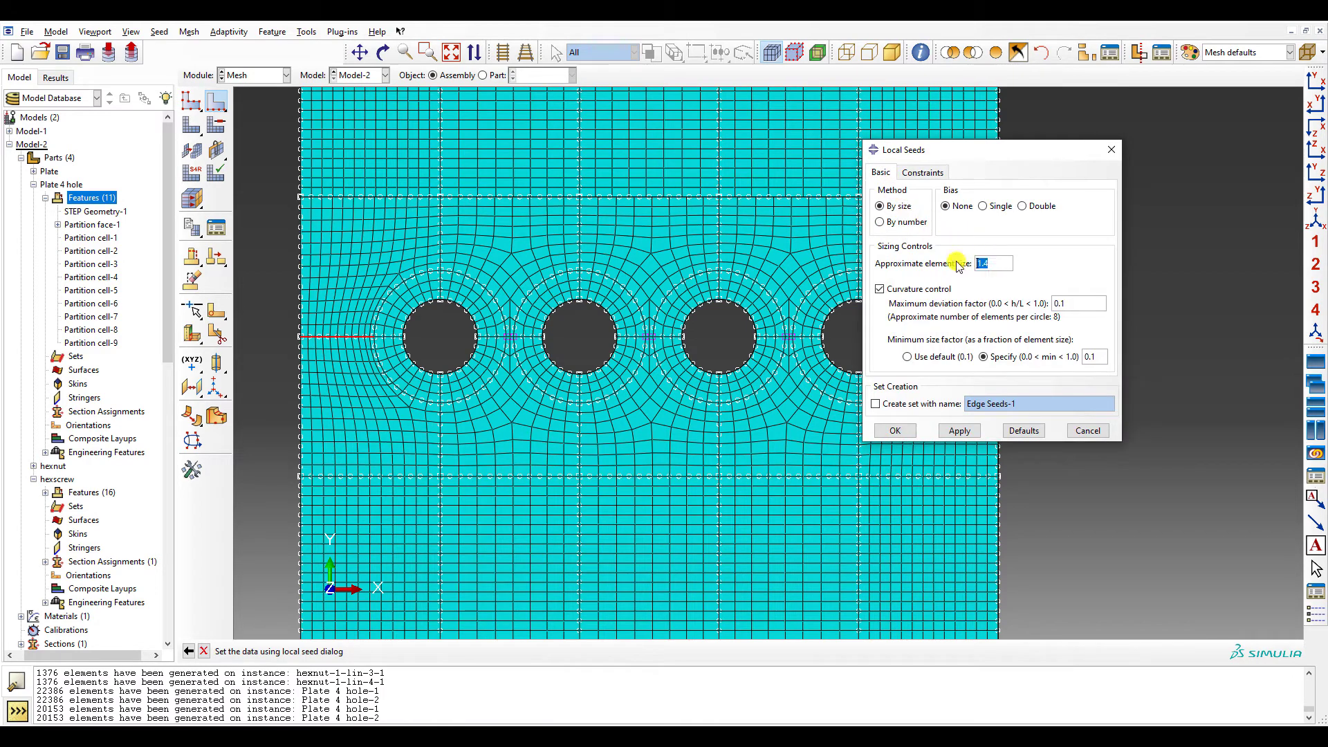
click(893, 430)
click(87, 233)
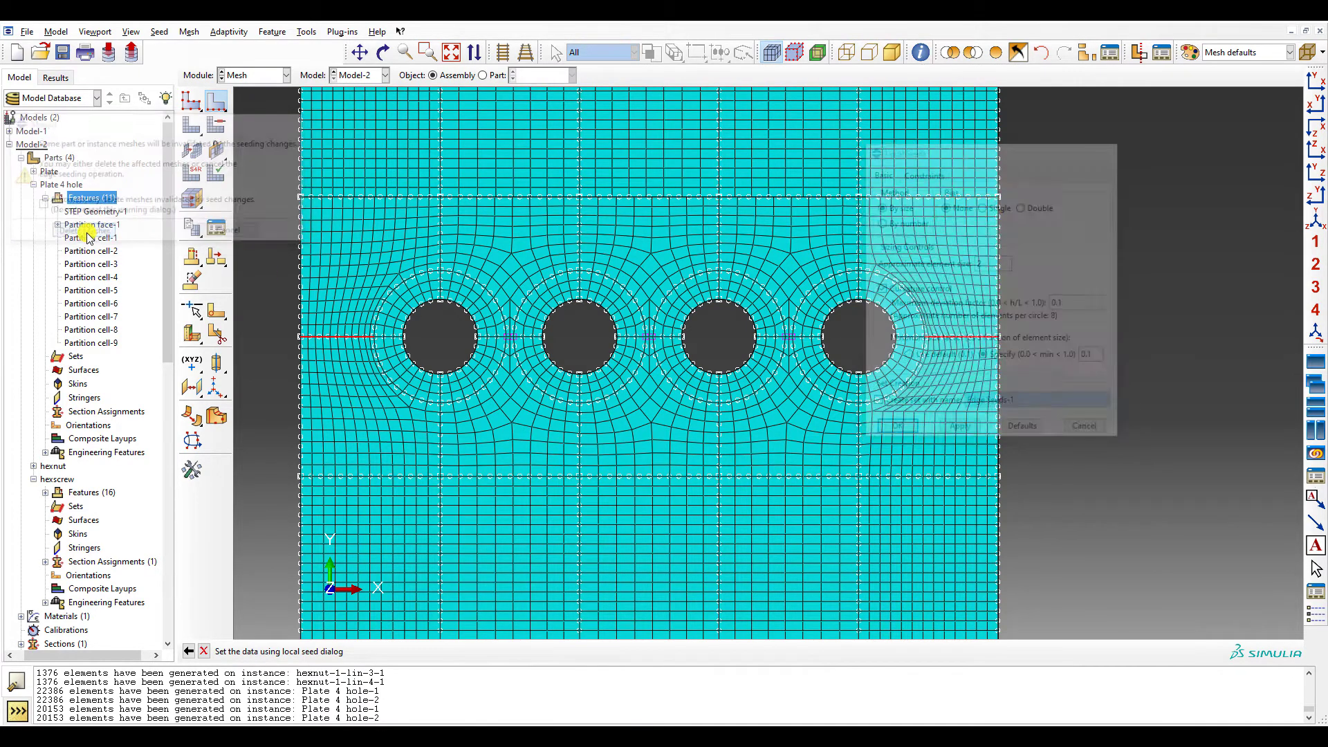
- Remesh both four-hole plate instances with the revised edge seeds
click(194, 128)
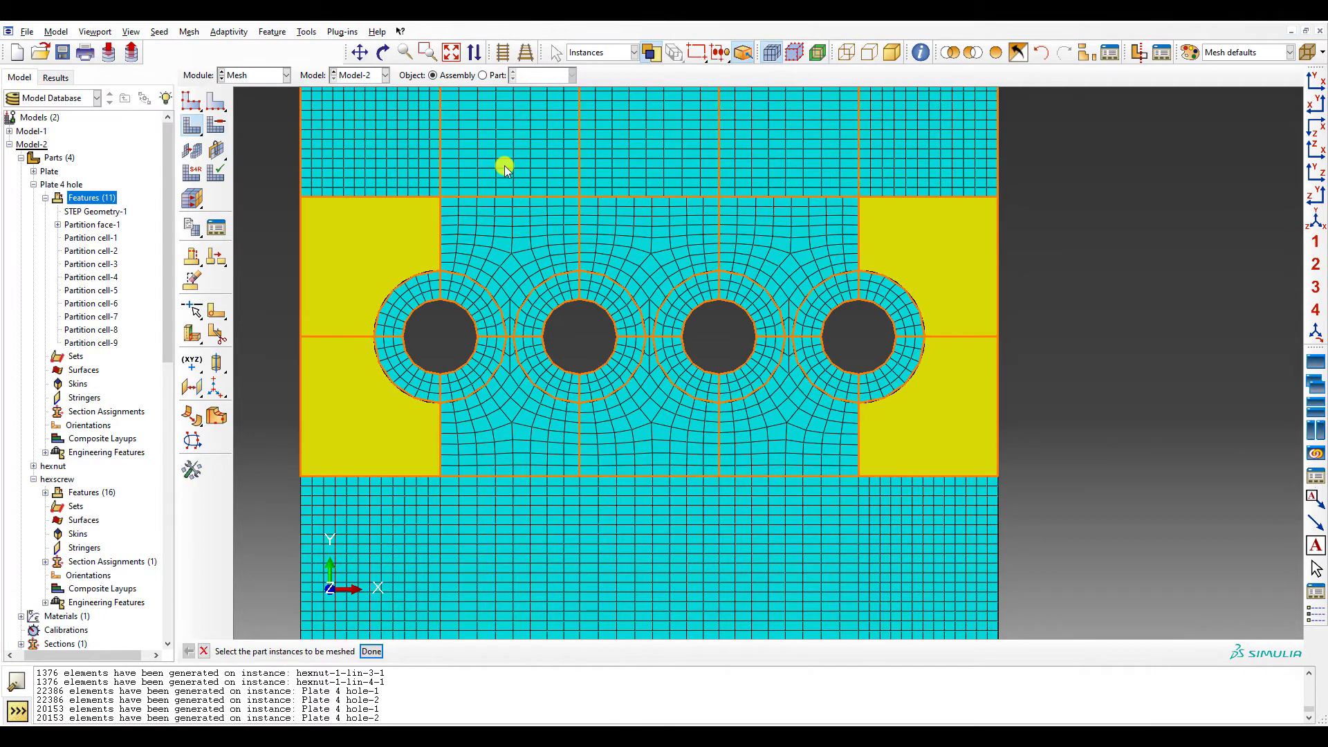
click(504, 166)
middle_click(504, 166)
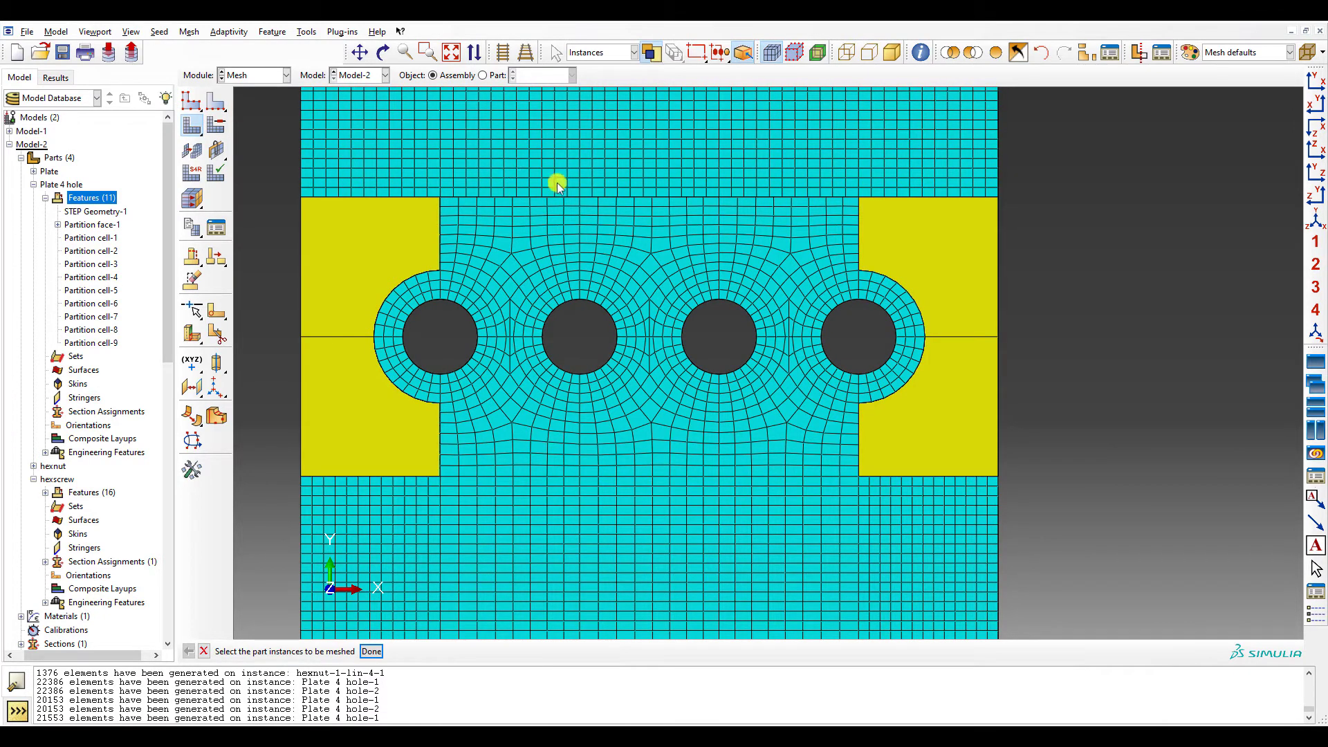
middle_click(989, 328)
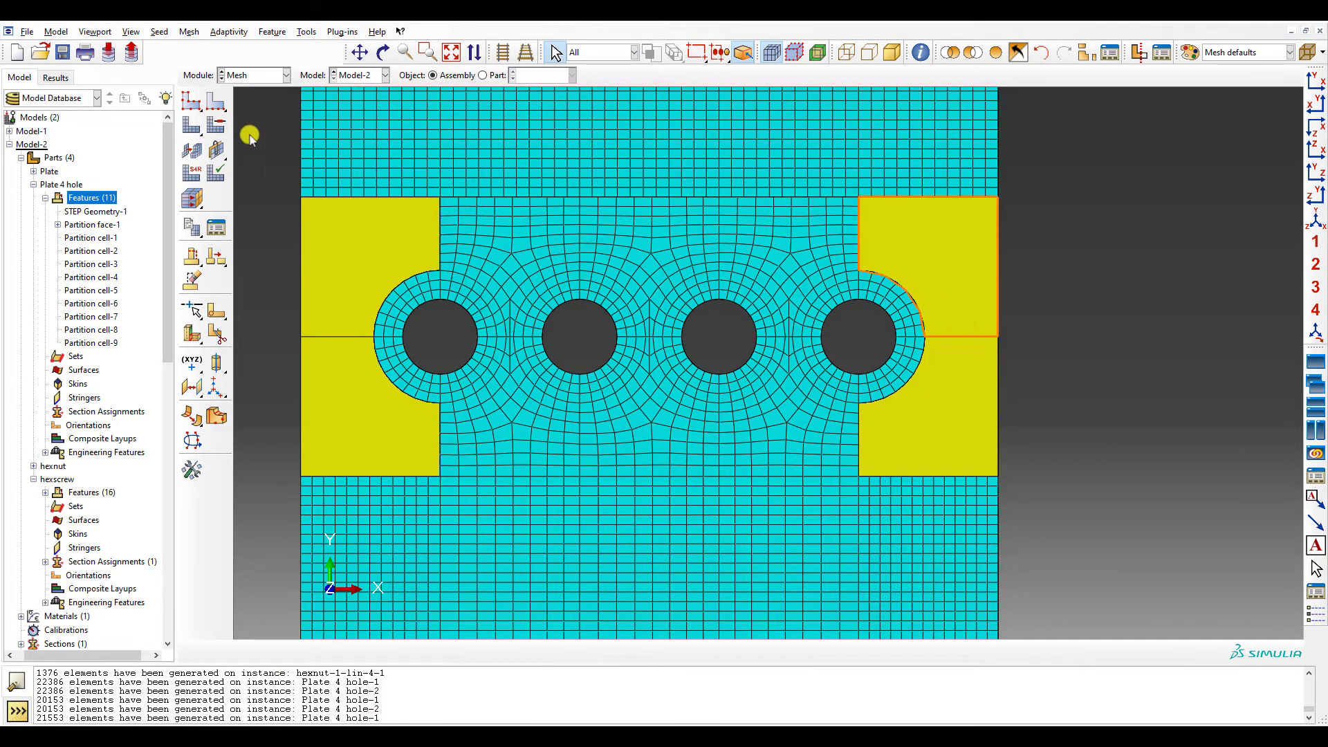
click(217, 127)
click(195, 128)
drag(282, 242, 1065, 418)
middle_click(1065, 418)
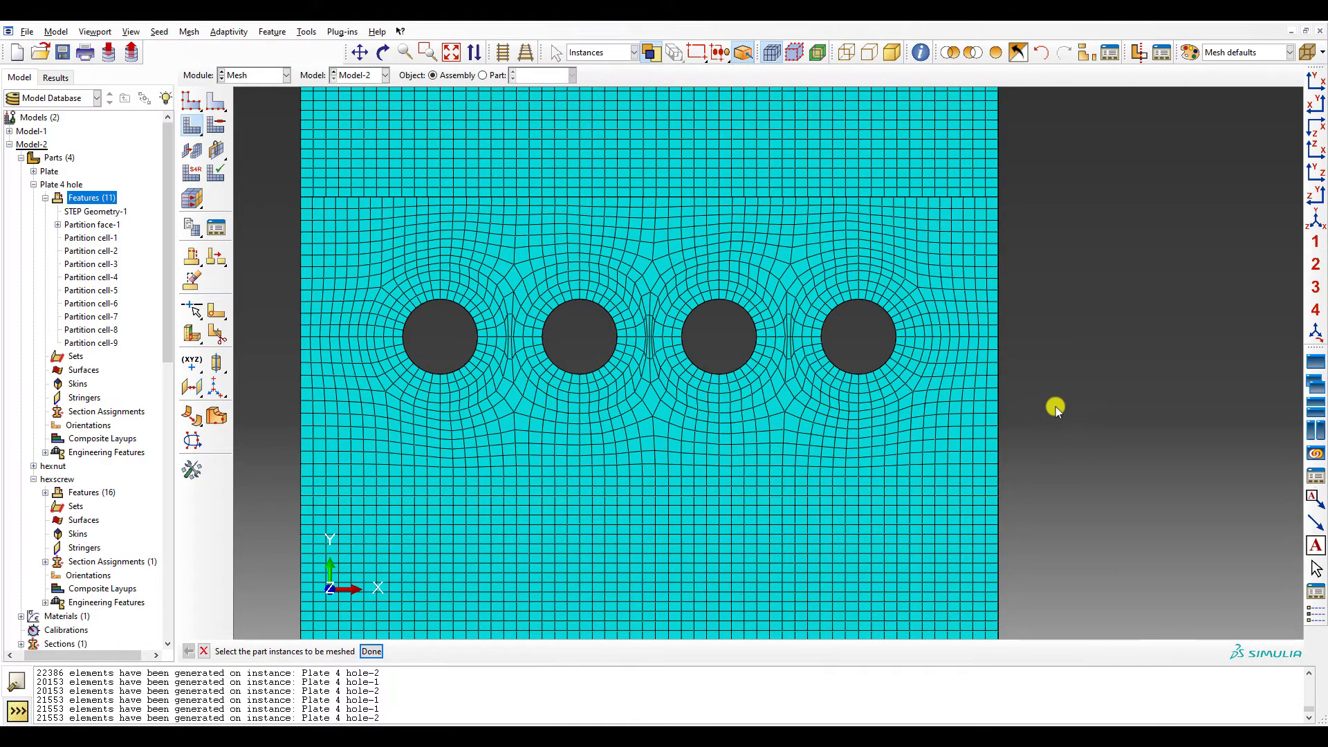
- Examine the new plate mesh between and around the holes and through the plate thickness
scroll(712, 347, up, 2)
scroll(625, 333, up, 2)
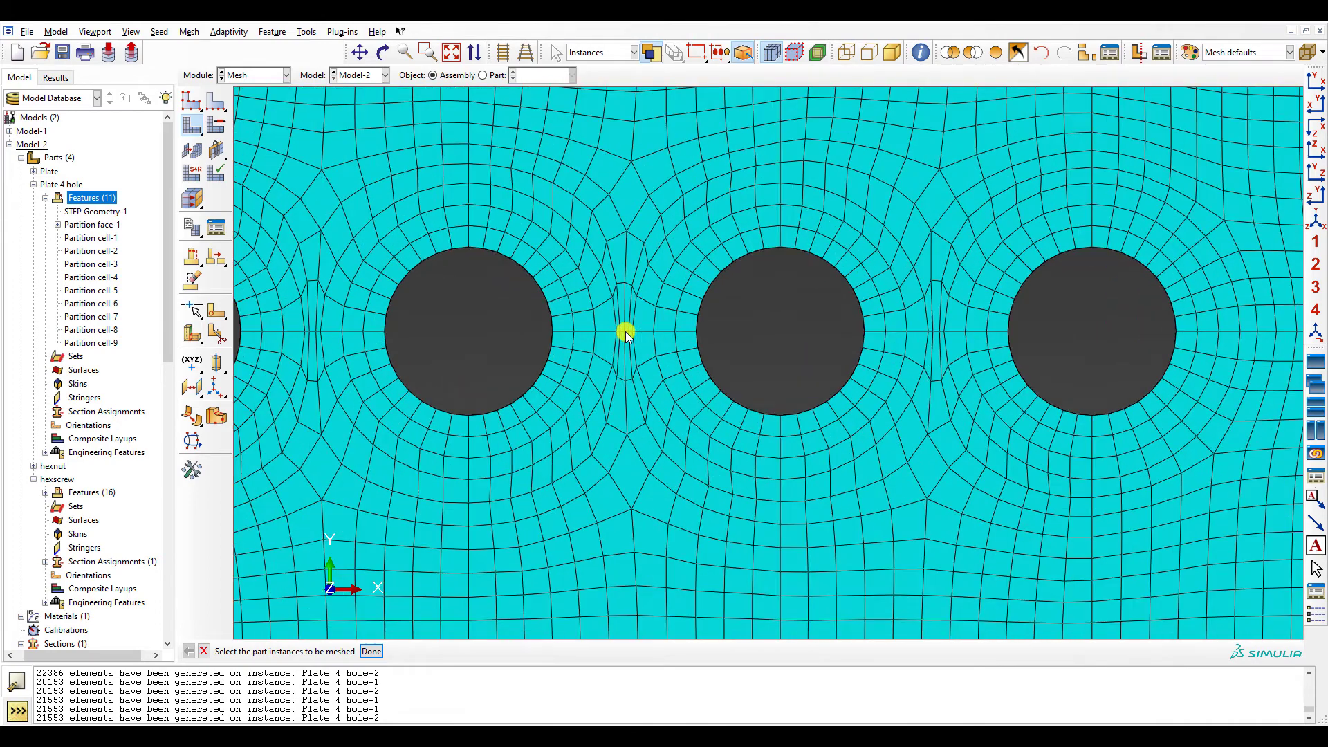
scroll(625, 333, down, 4)
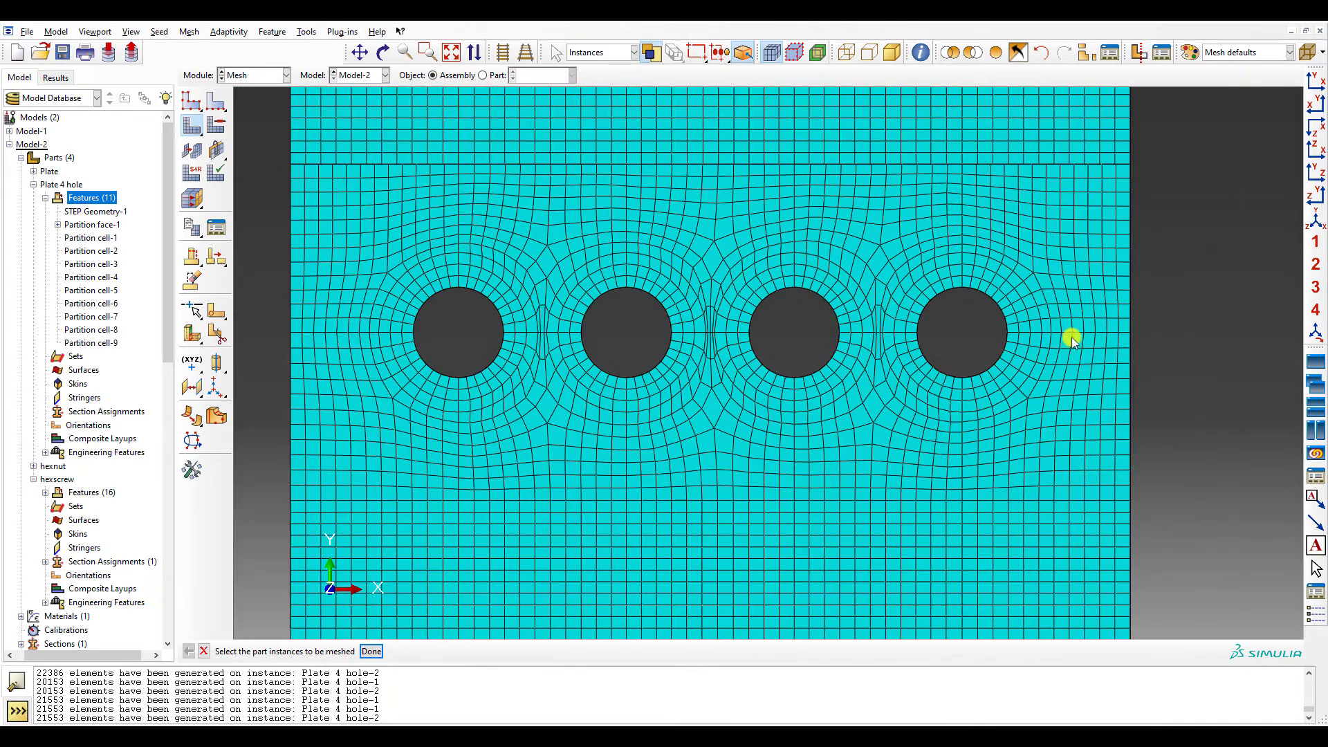
scroll(750, 331, down, 1)
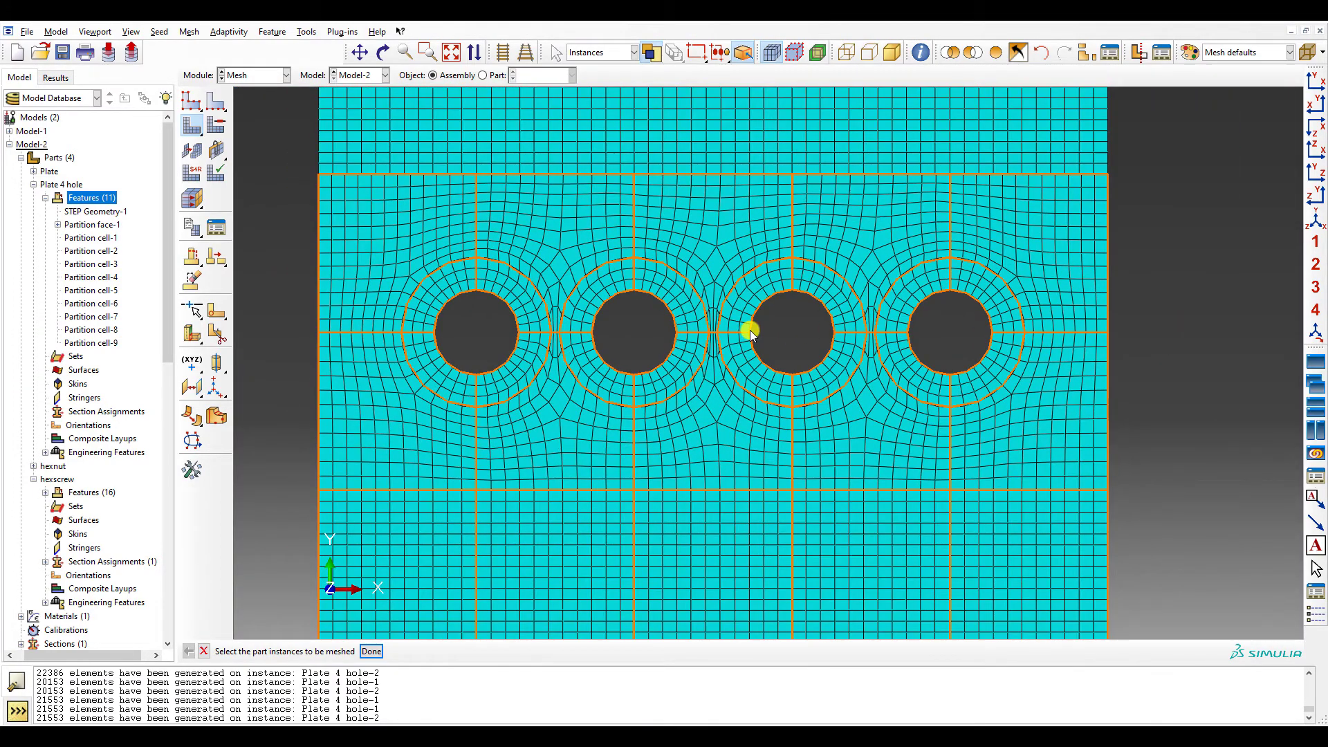
scroll(750, 331, down, 2)
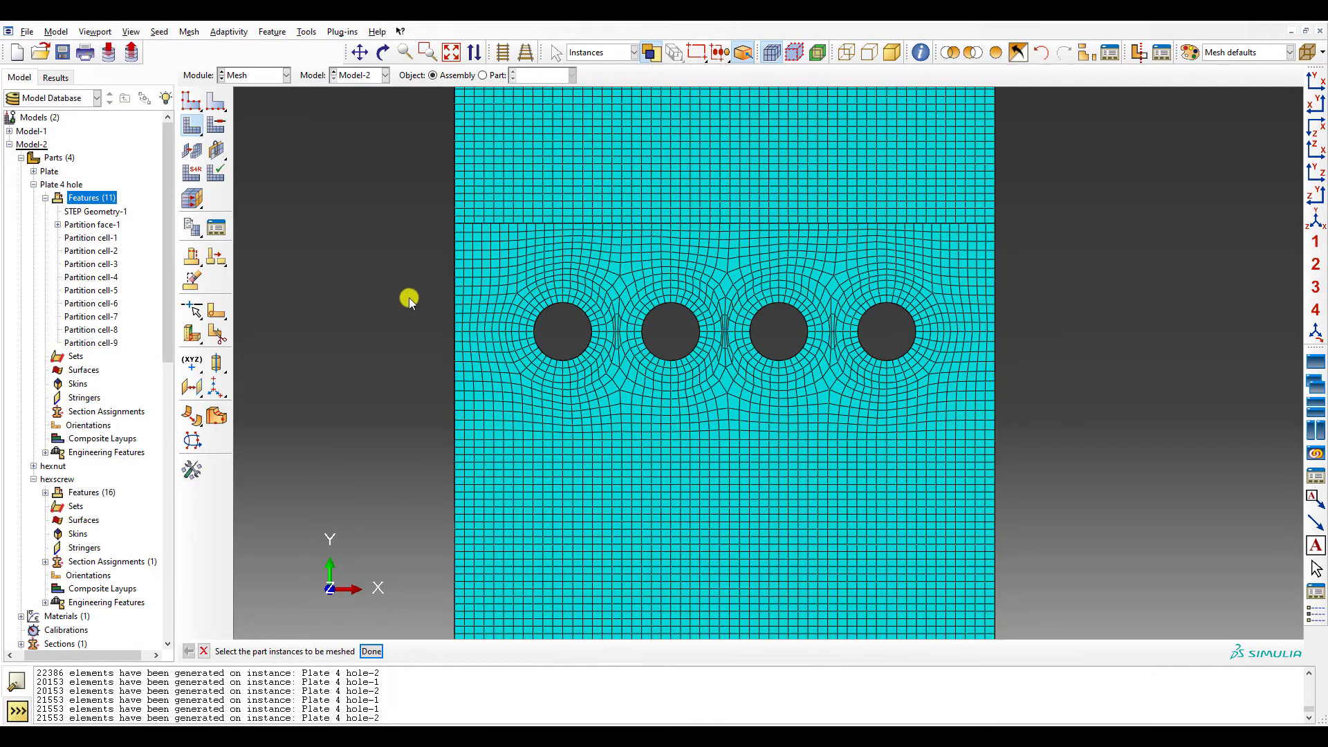
ctrl+alt+drag(408, 297, 308, 159)
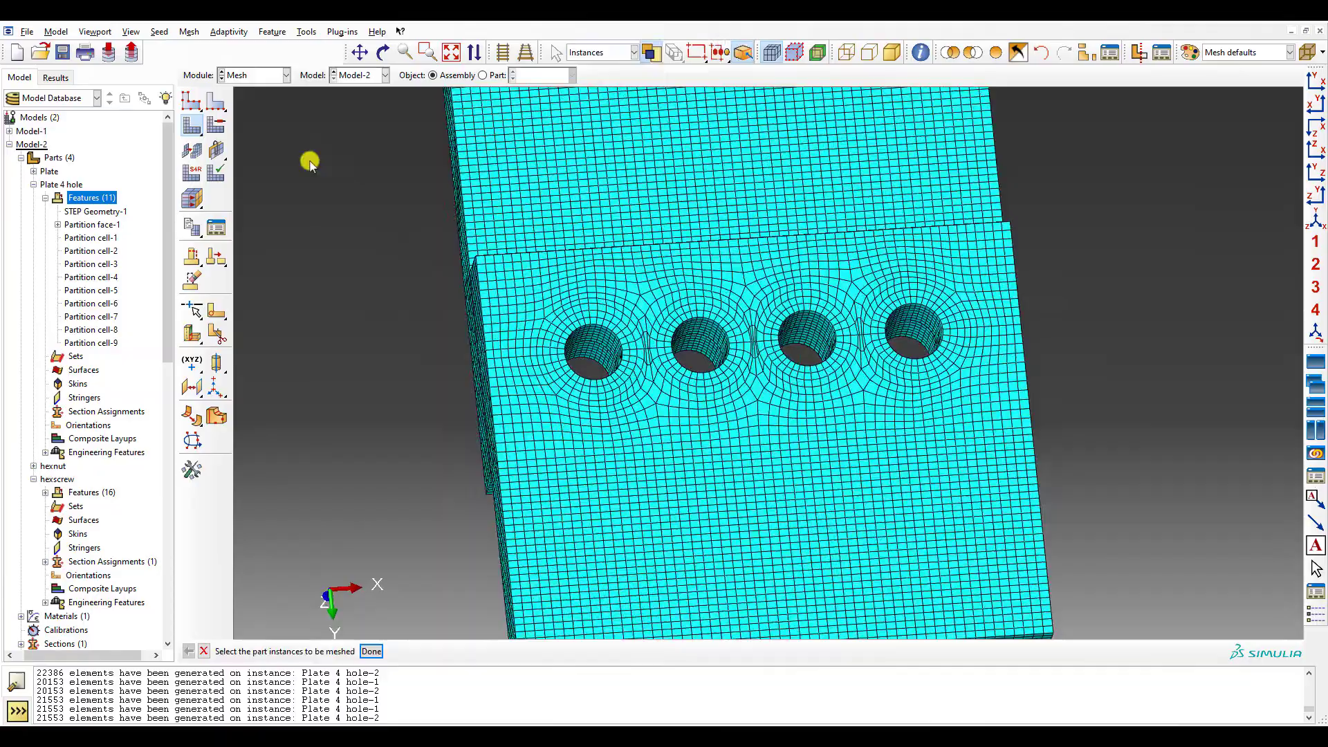
- Examine the local edge seeds around and between the holes on both sides of the meshed plates
click(217, 102)
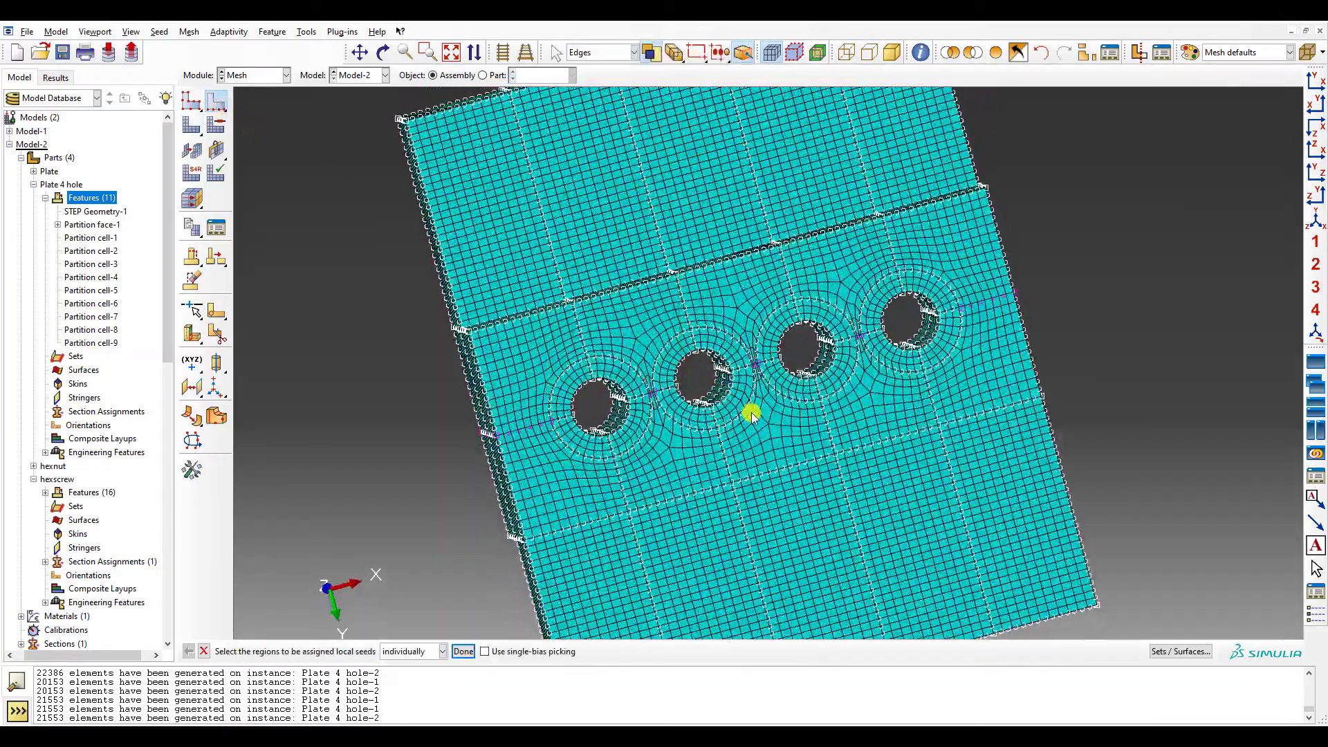
drag(753, 412, 711, 322)
scroll(739, 447, down, 5)
ctrl+alt+drag(739, 449, 739, 444)
scroll(739, 443, up, 1)
scroll(739, 443, up, 2)
ctrl+alt+drag(745, 368, 722, 366)
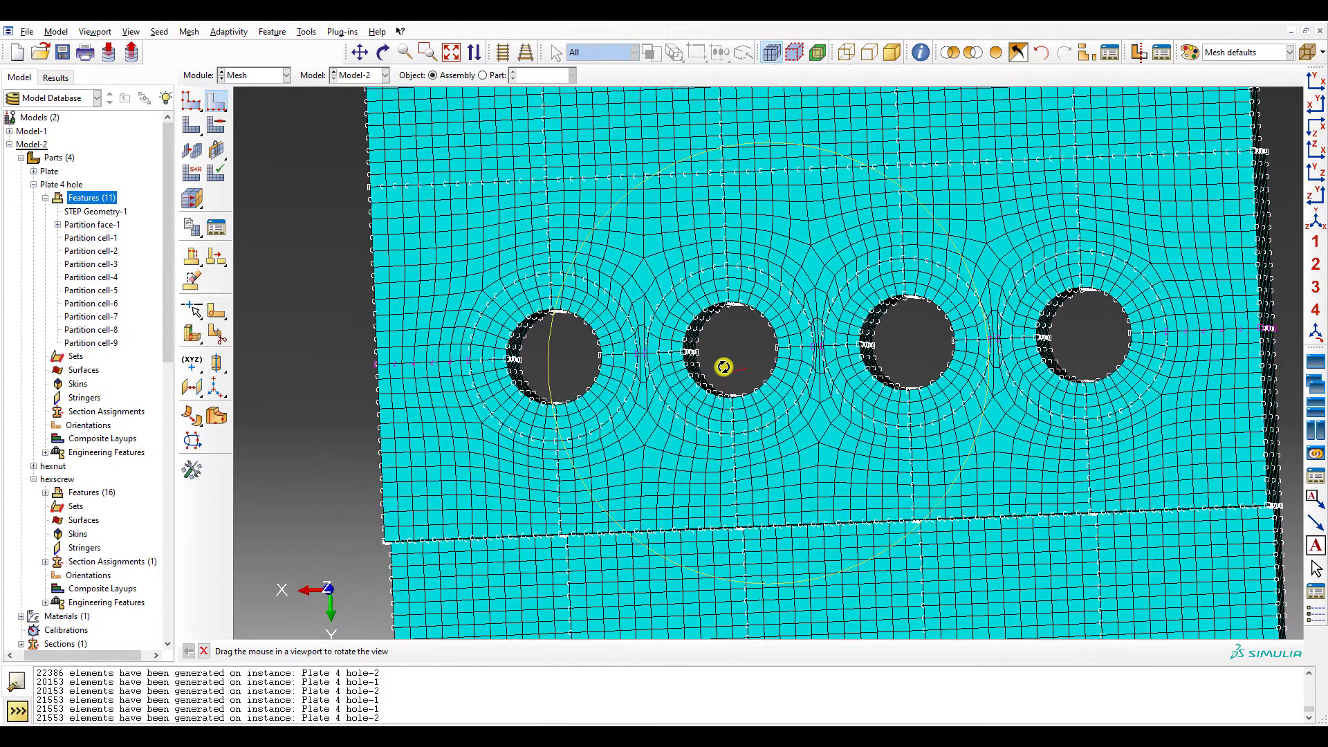
scroll(613, 311, up, 2)
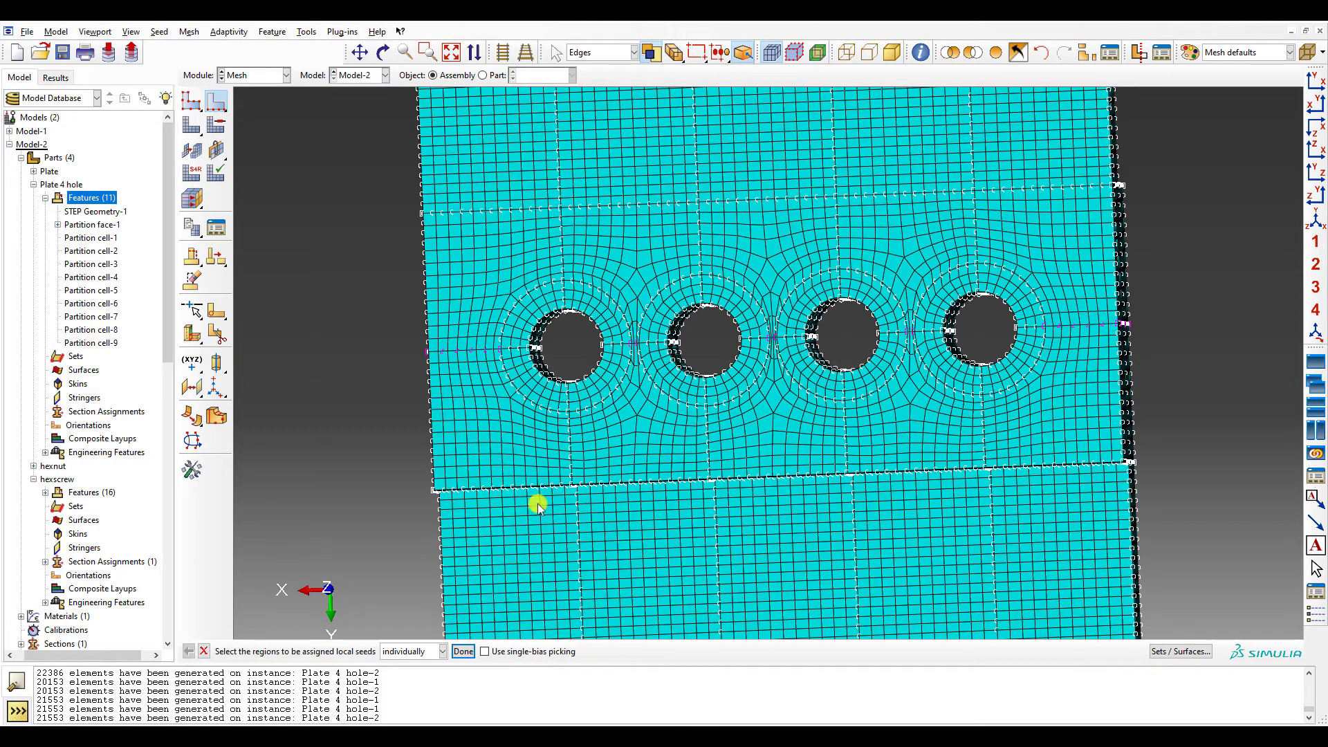
click(206, 652)
- Verify the meshes of both four-hole plate instances with the analysis checks, highlighting errors and warnings
click(217, 166)
drag(314, 285, 1189, 394)
click(426, 651)
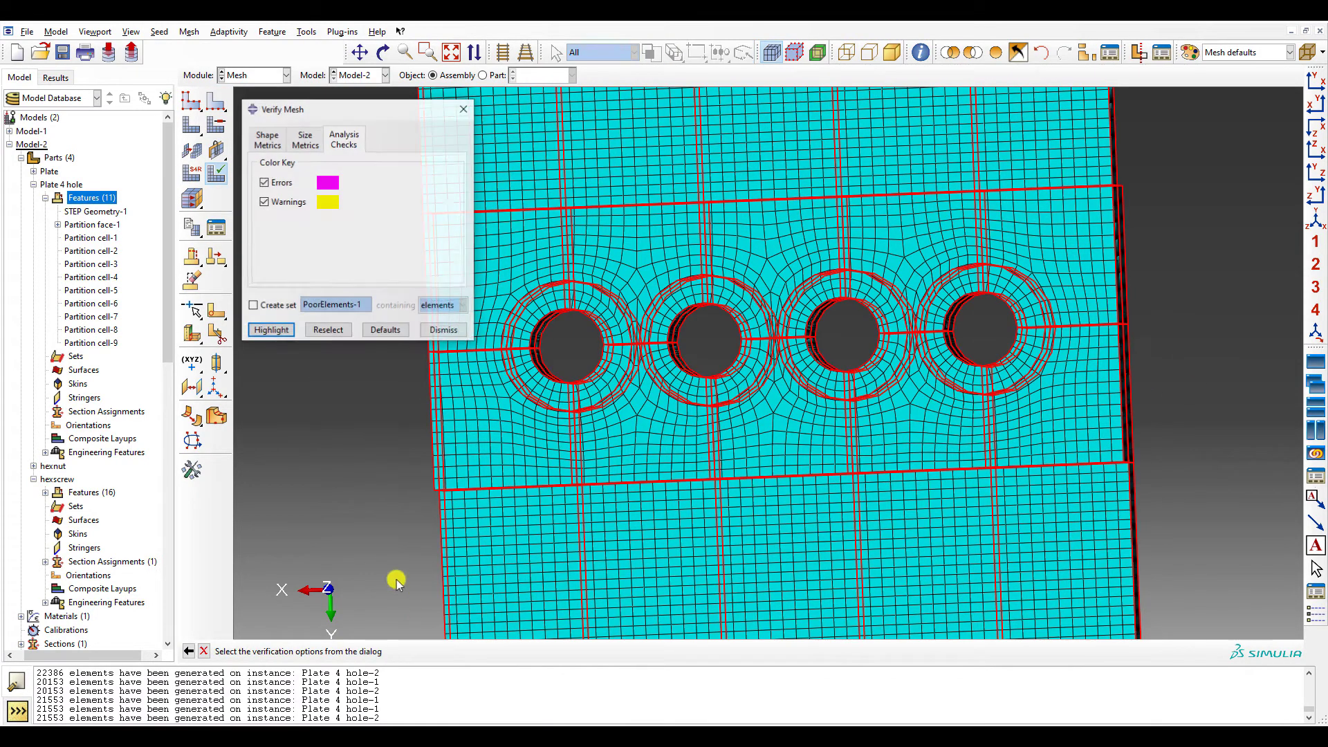
click(268, 330)
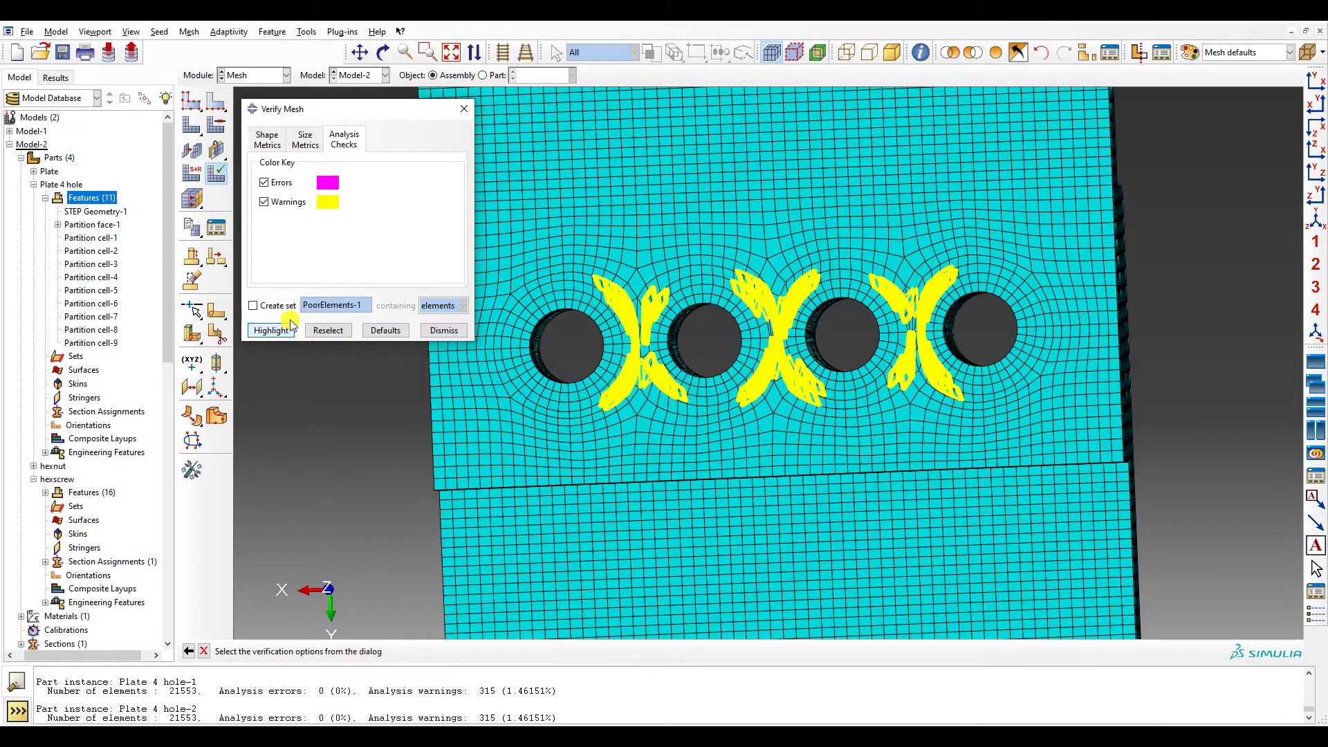
click(461, 112)
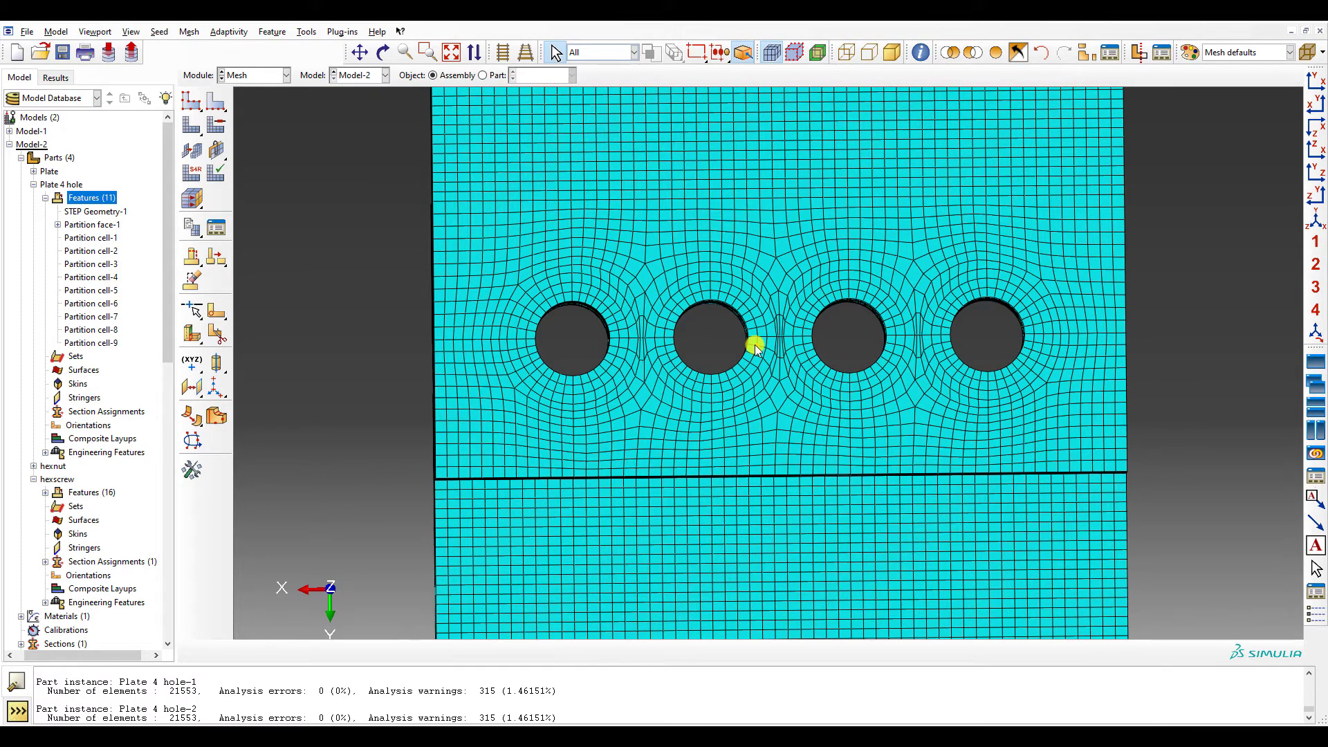
- Assign the Advancing front algorithm to the hex sweep regions above and below the holes, deleting the invalidated meshes
click(216, 122)
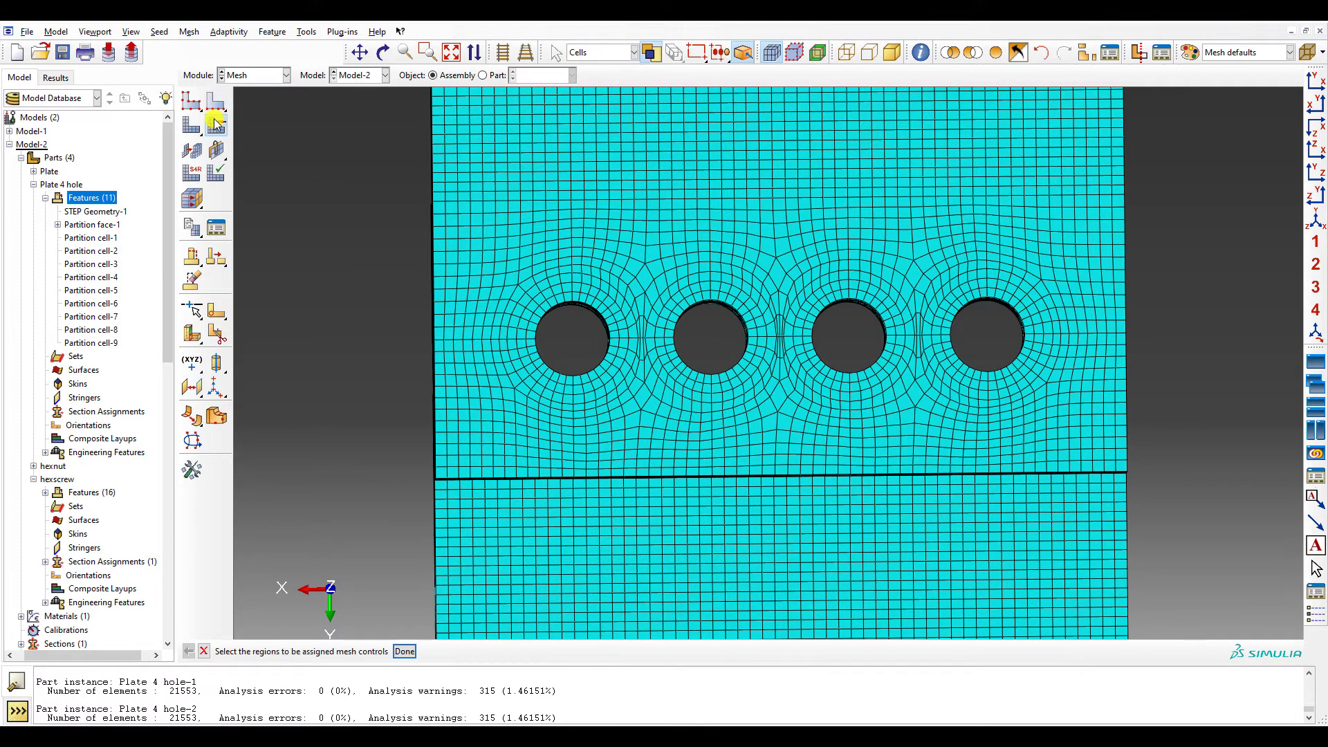
drag(462, 233, 985, 232)
shift+drag(470, 424, 981, 437)
middle_click(1121, 433)
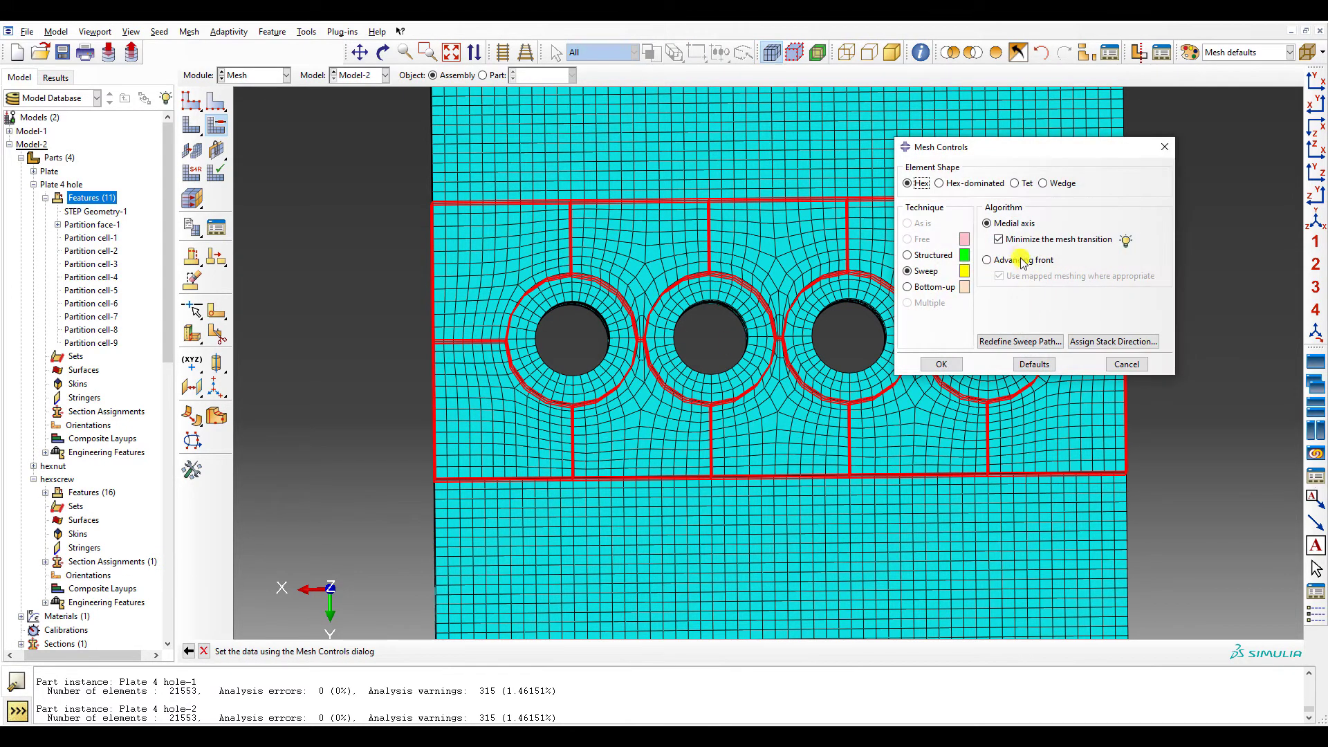
click(941, 364)
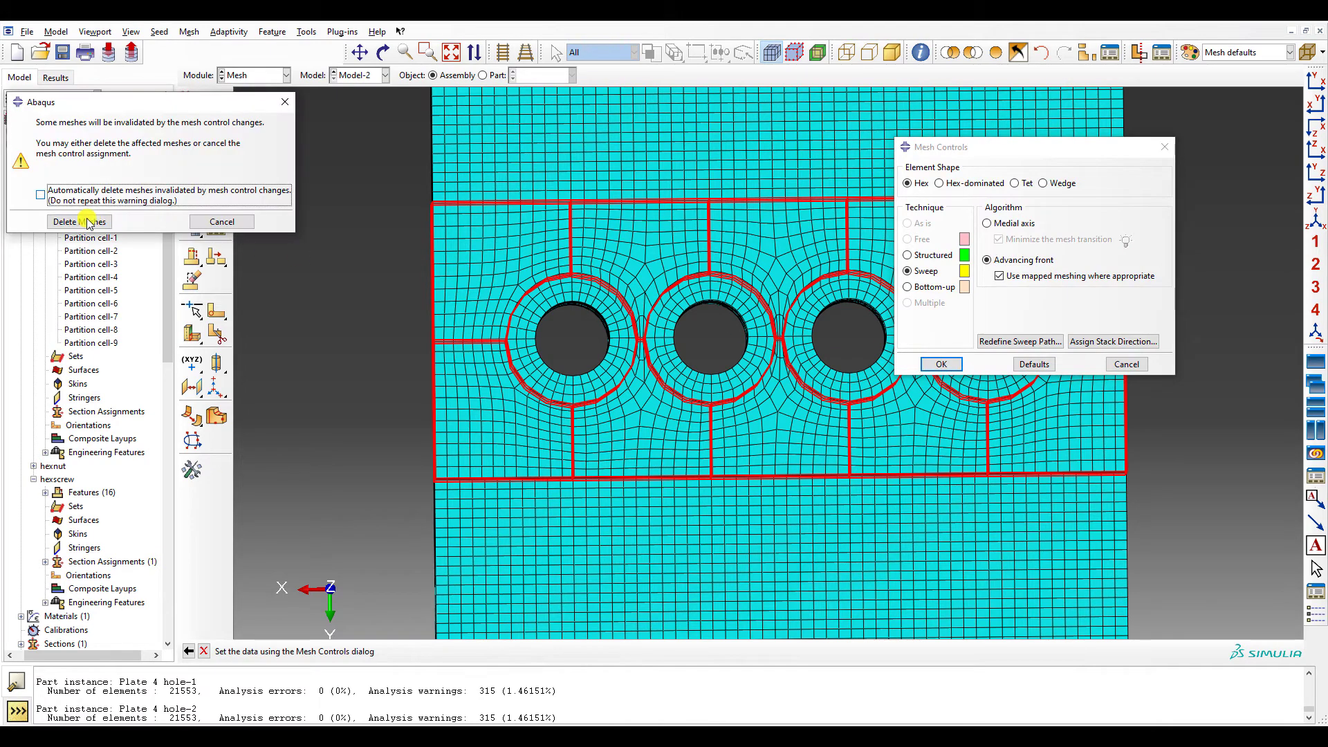
click(95, 220)
- Remesh both four-hole plate instances and restore the display of the complete meshed assembly with its screws and nuts
click(191, 125)
drag(373, 270, 1035, 392)
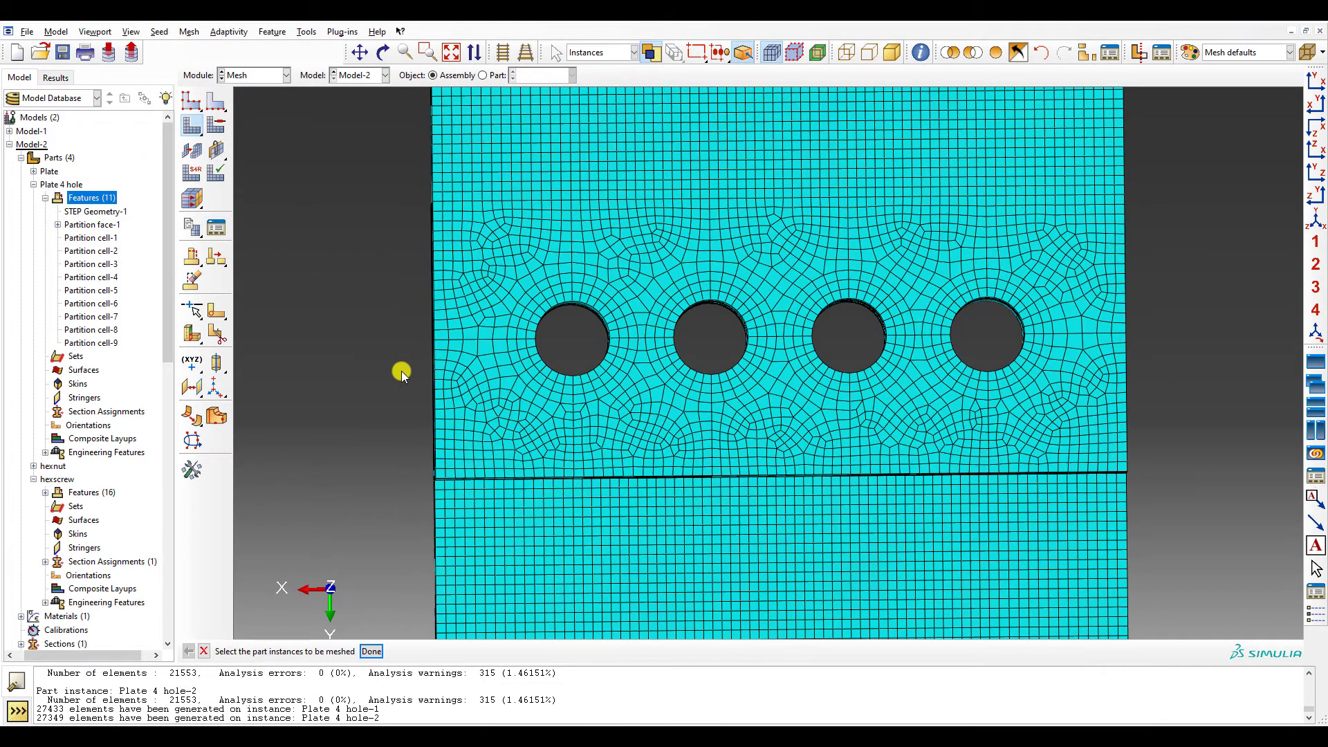
scroll(401, 371, up, 2)
ctrl+alt+drag(768, 371, 778, 360)
ctrl+alt+drag(830, 289, 836, 276)
click(836, 276)
click(998, 52)
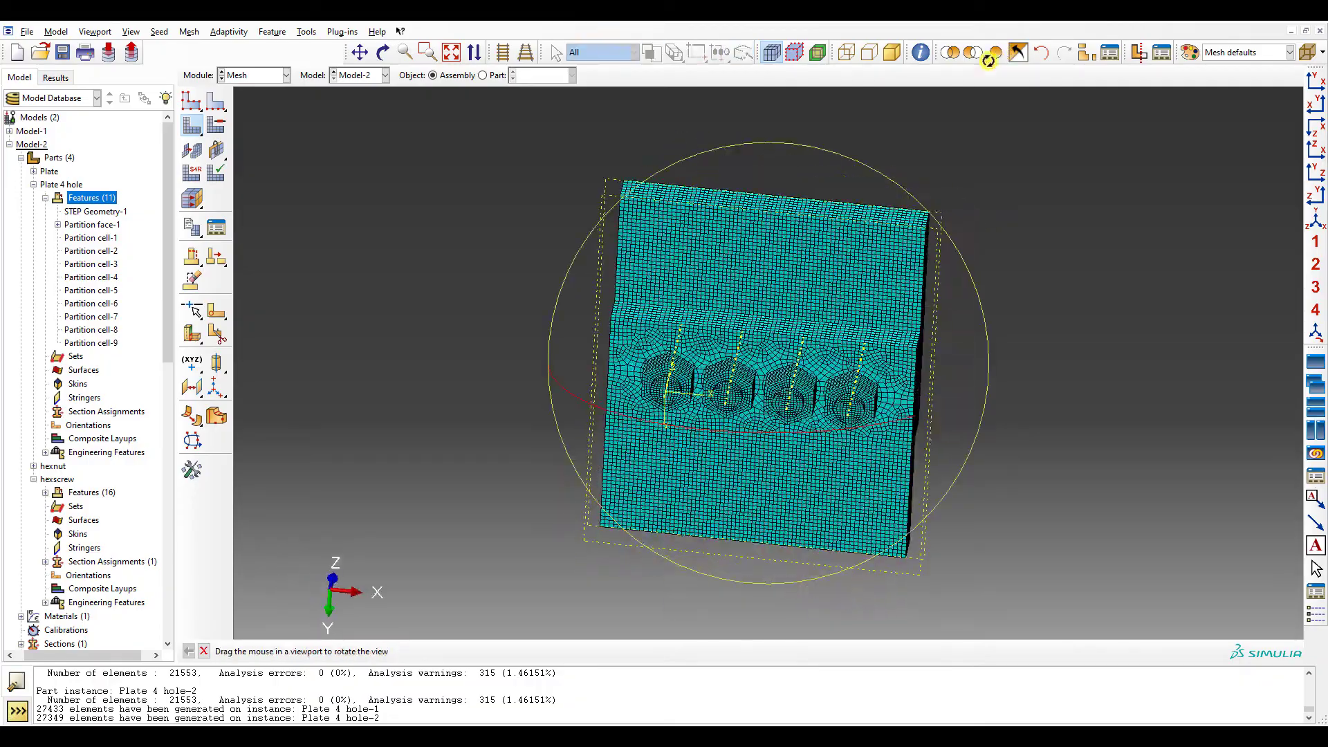
ctrl+alt+drag(706, 245, 940, 408)
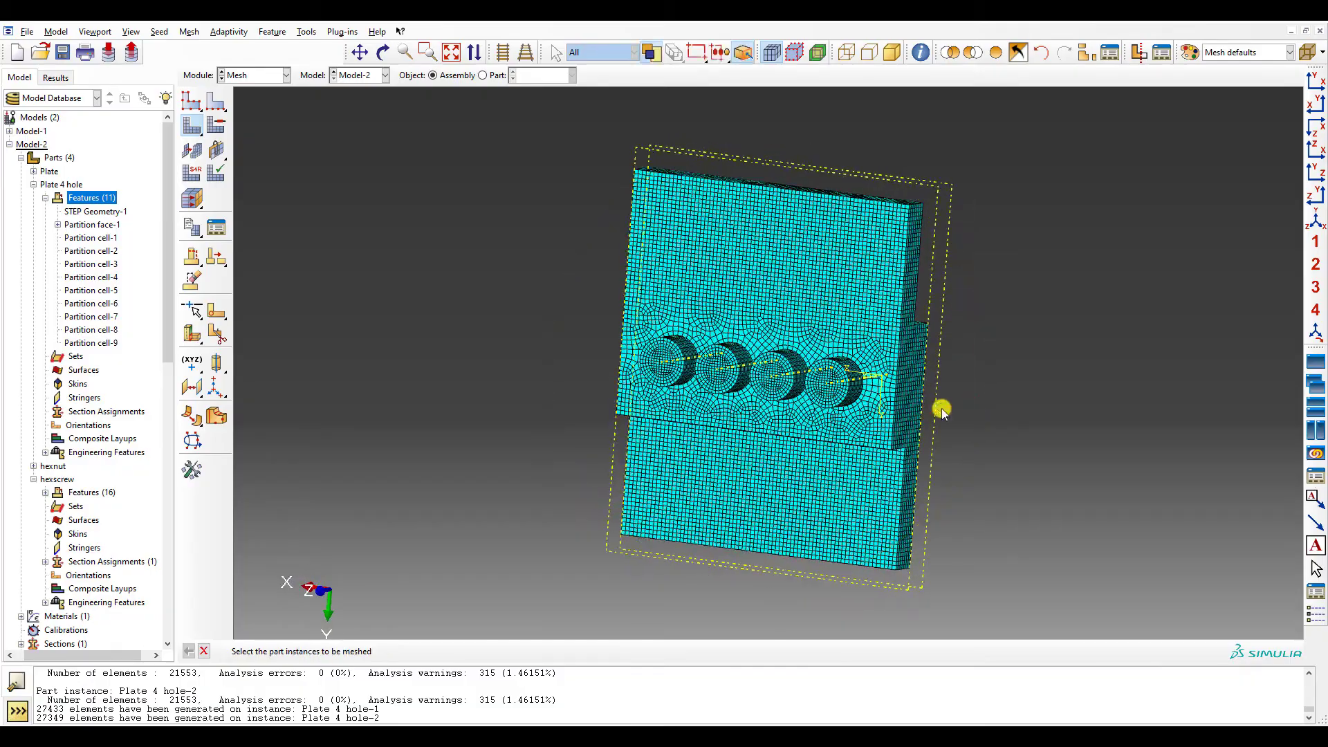
scroll(941, 408, down, 4)
scroll(913, 397, up, 2)
scroll(913, 399, up, 5)
ctrl+alt+drag(818, 359, 685, 315)
- Assign Section-1 (solid, homogeneous, Steel) to the entire Plate 4 hole part
click(255, 75)
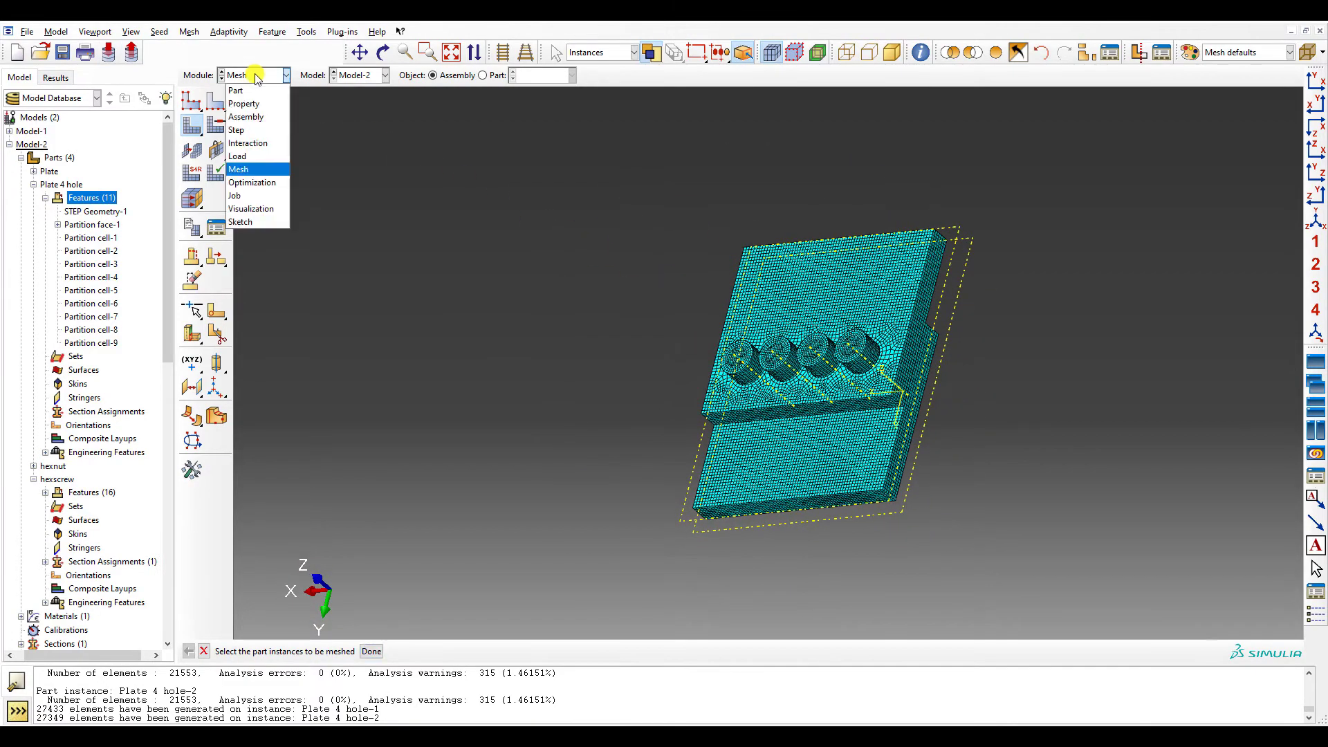
click(246, 90)
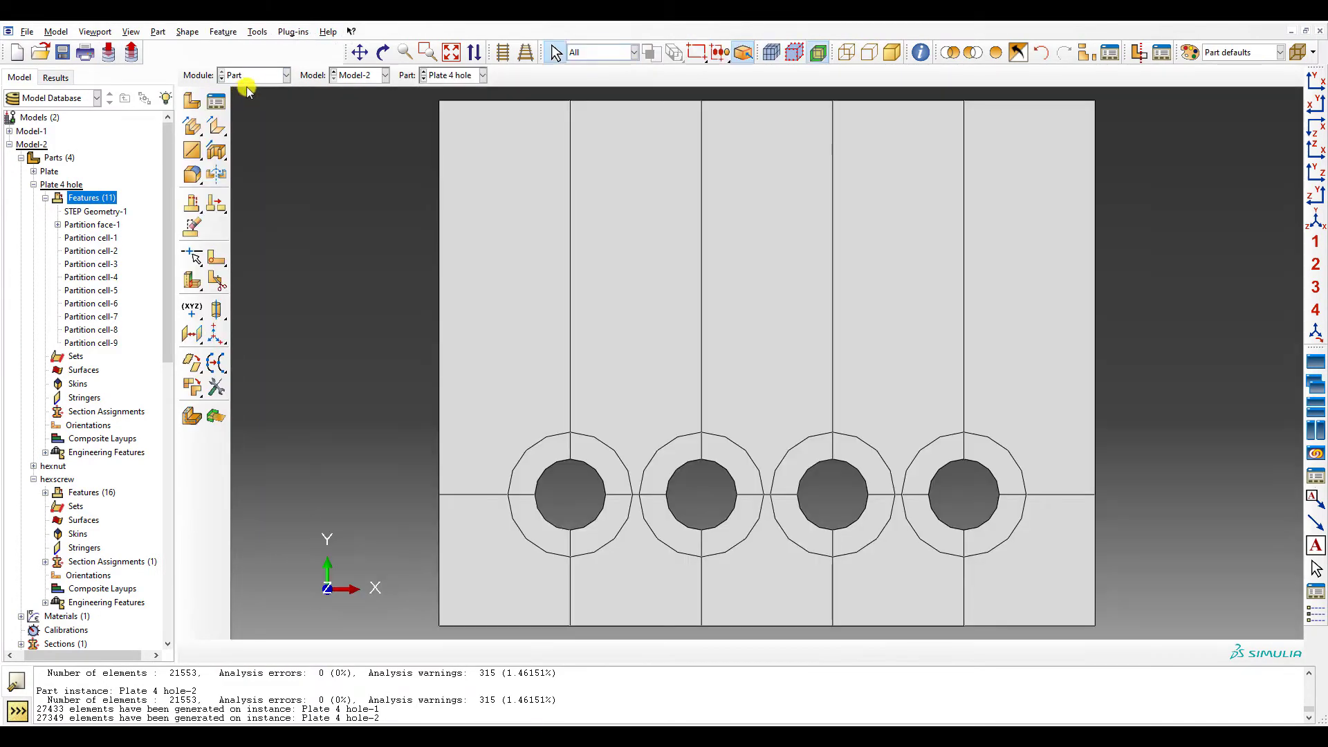
click(275, 77)
click(262, 105)
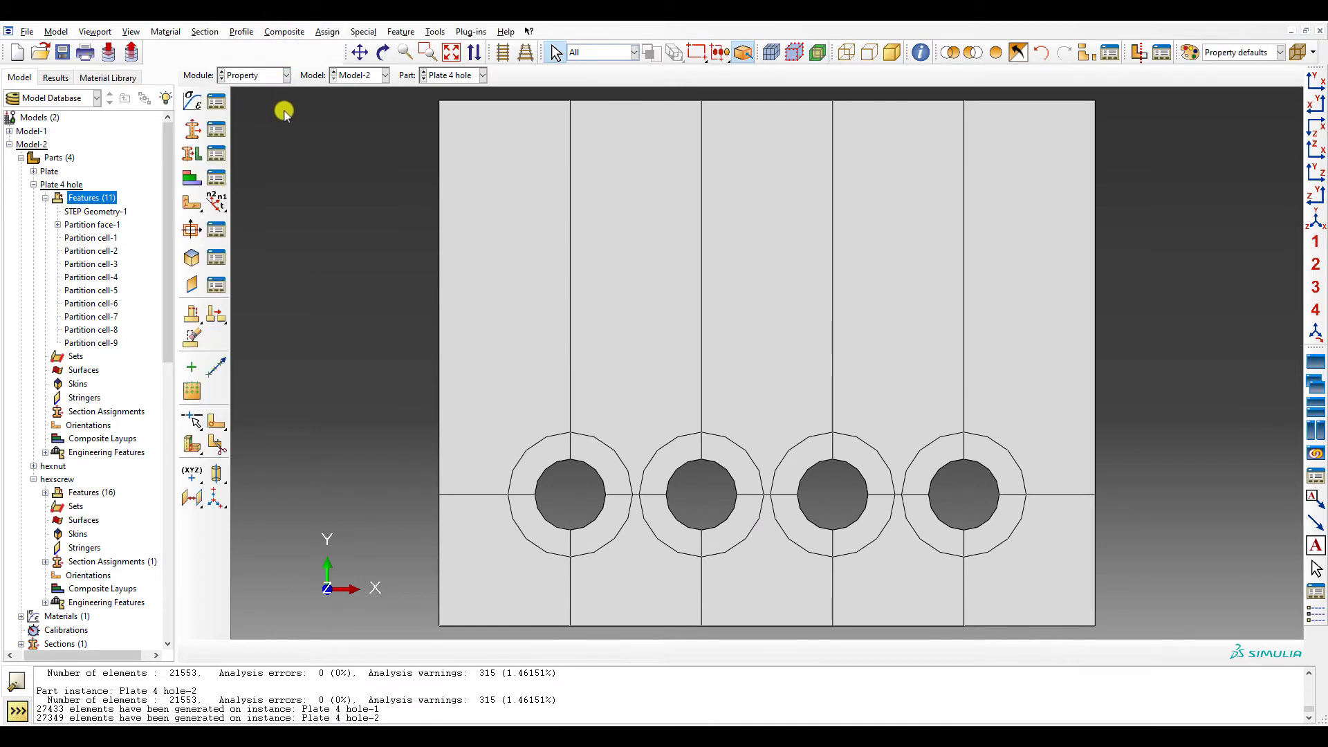
click(1315, 218)
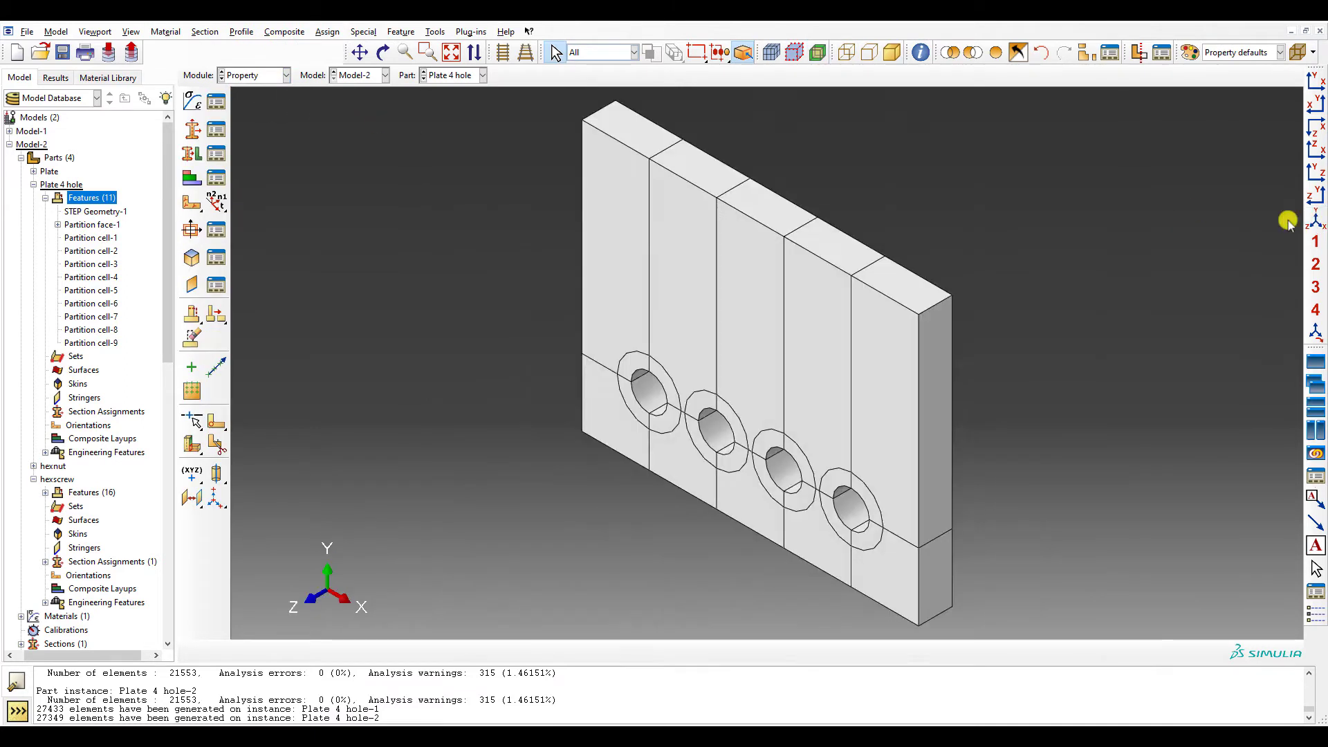
click(217, 158)
click(276, 323)
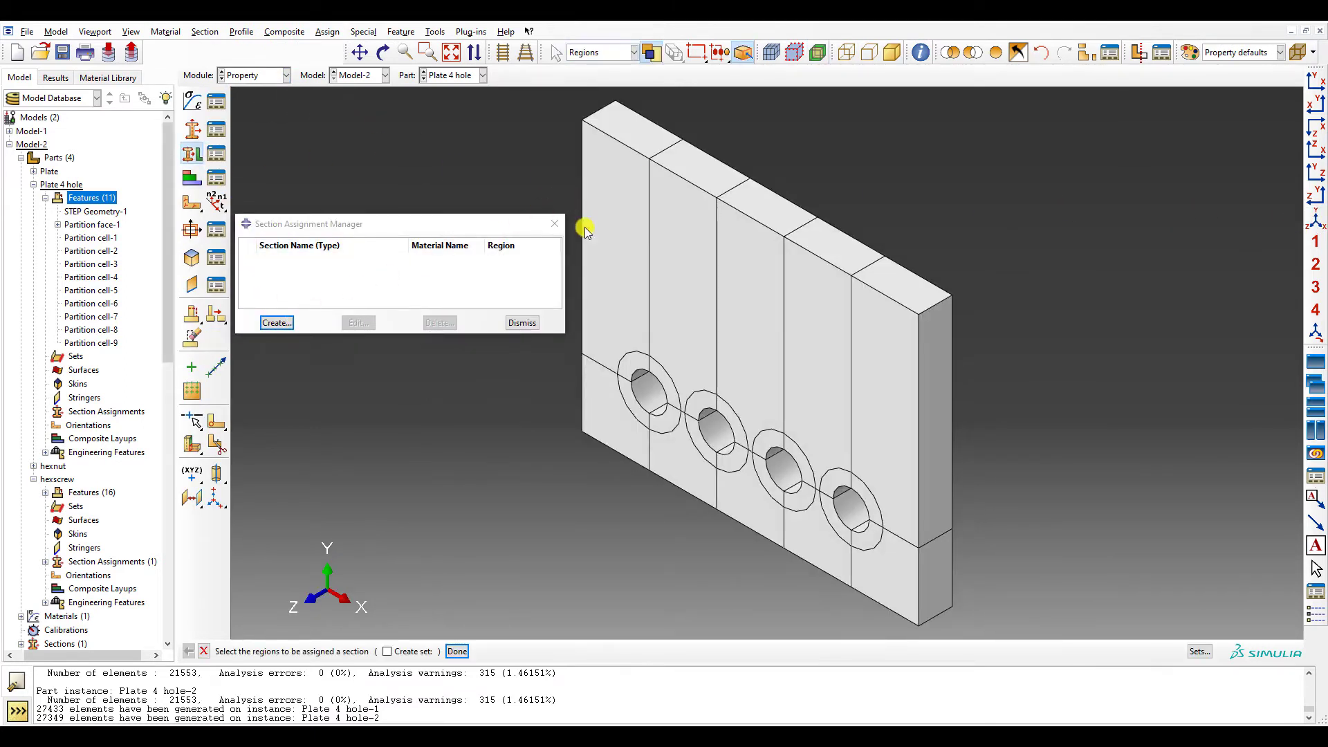
drag(573, 199, 1126, 628)
middle_click(837, 486)
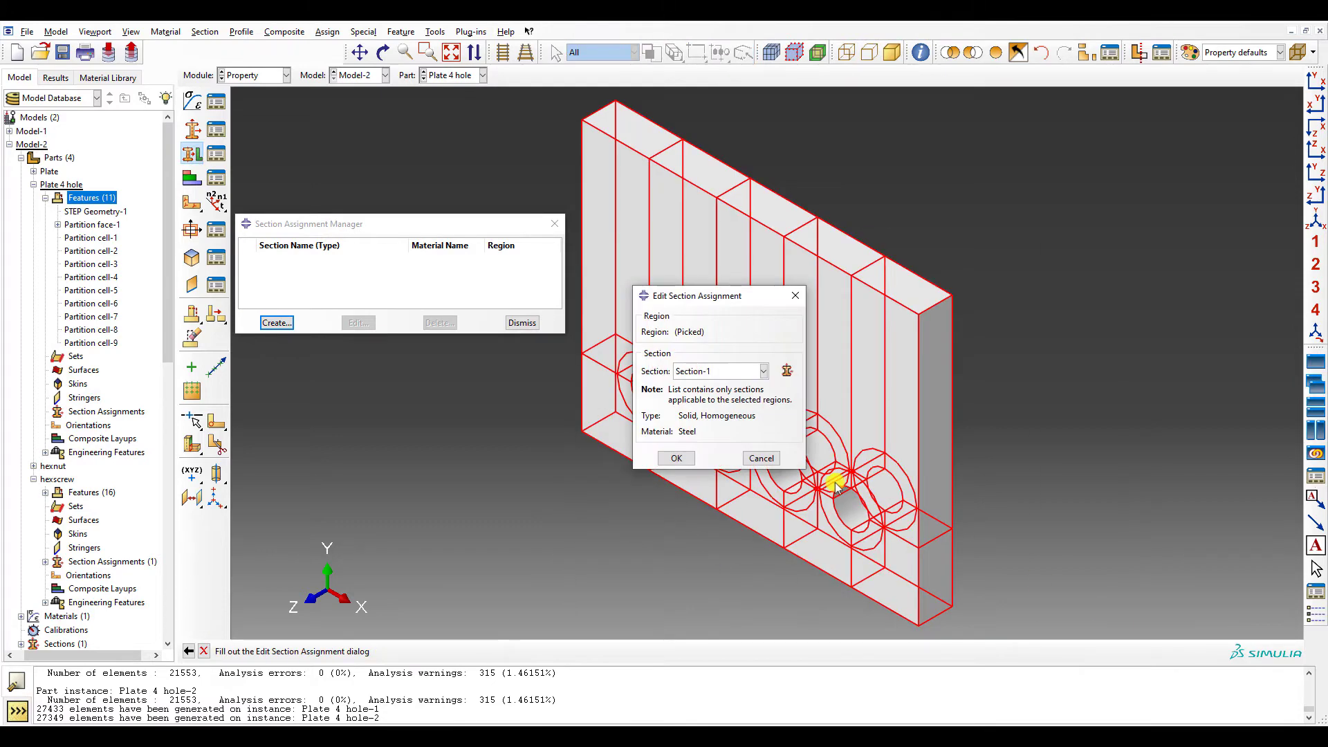
click(677, 459)
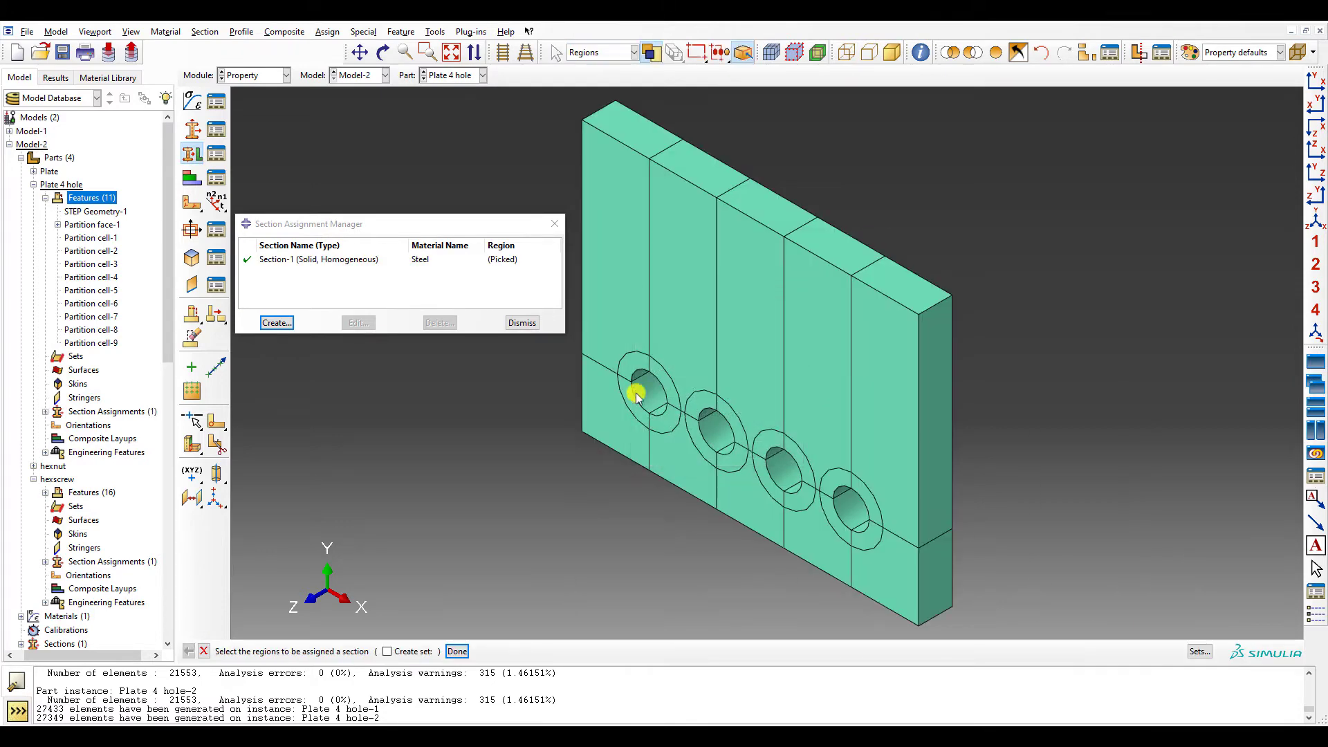
- Check the section assignments of the hexnut, hexscrew, Plate and Plate 4 hole parts
click(461, 75)
click(453, 117)
click(455, 75)
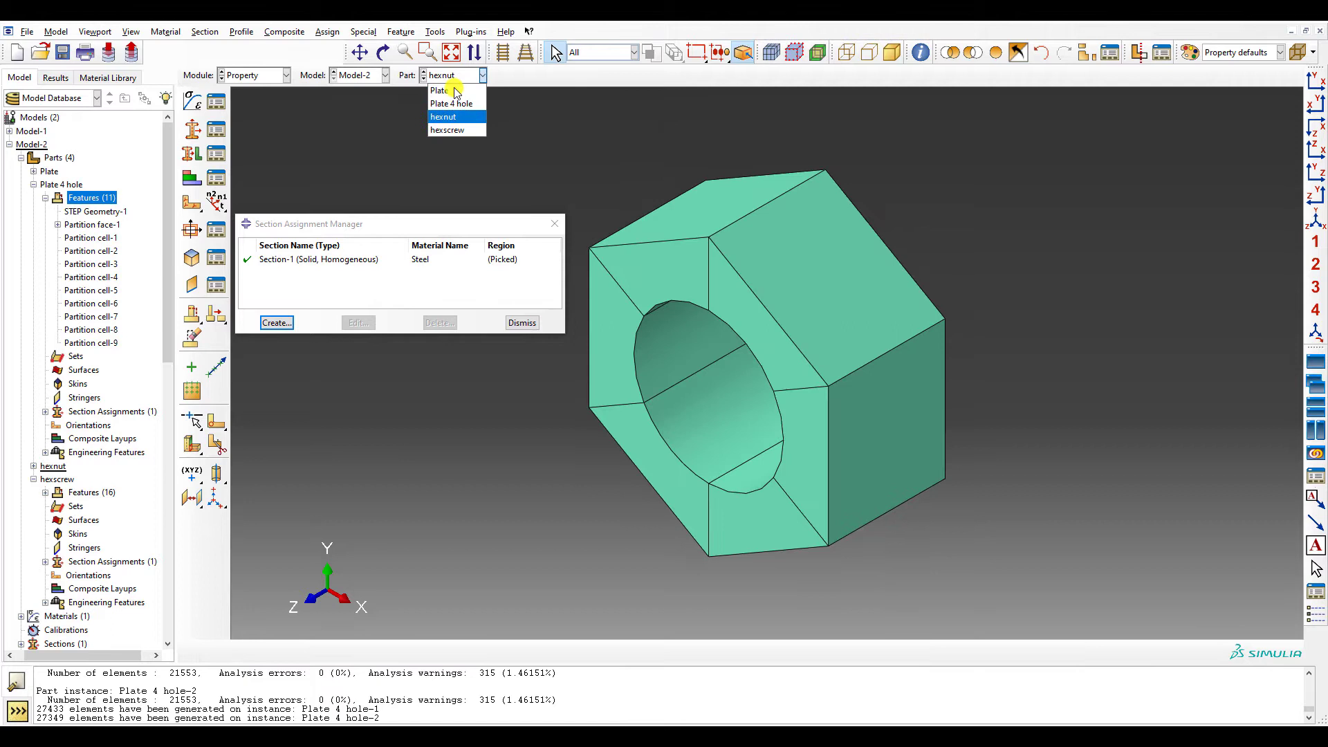
click(462, 130)
click(460, 76)
click(440, 91)
click(458, 75)
click(448, 103)
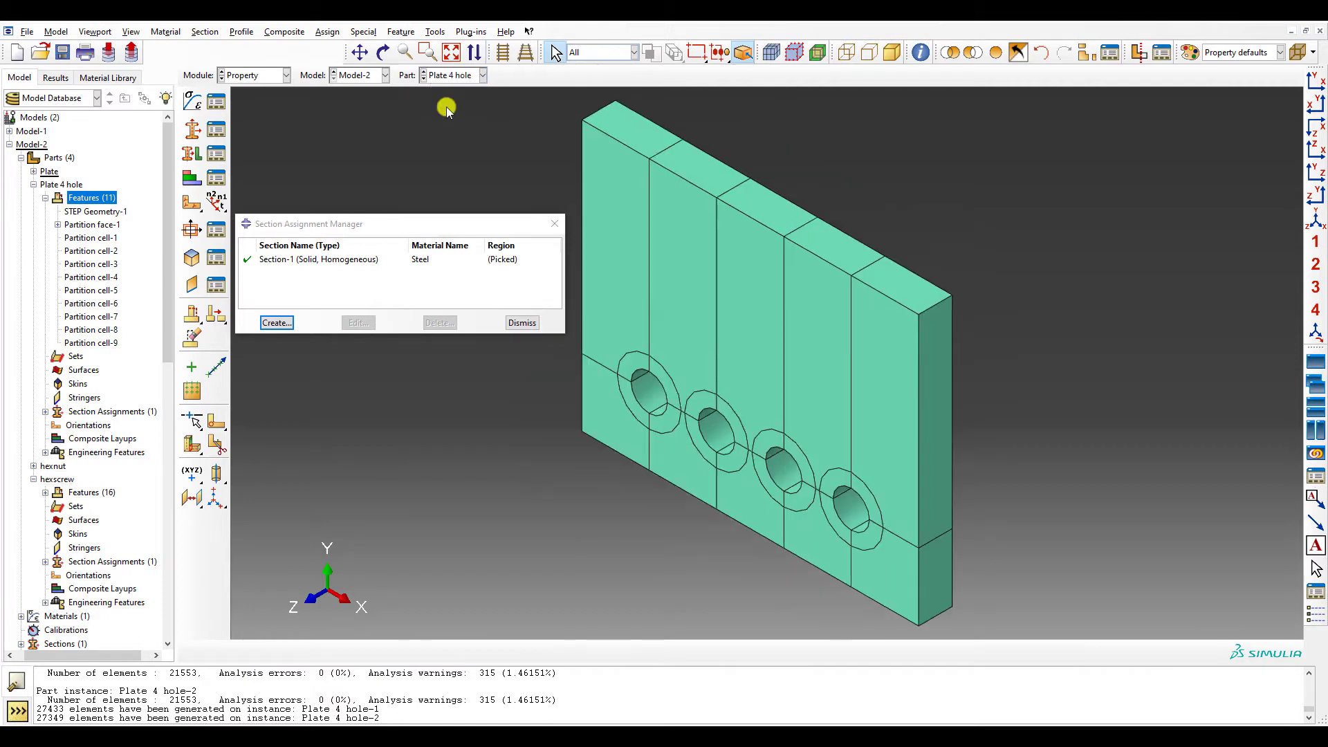
click(522, 323)
- Show the assembly in isometric view and open the manager of its contact interactions
click(252, 75)
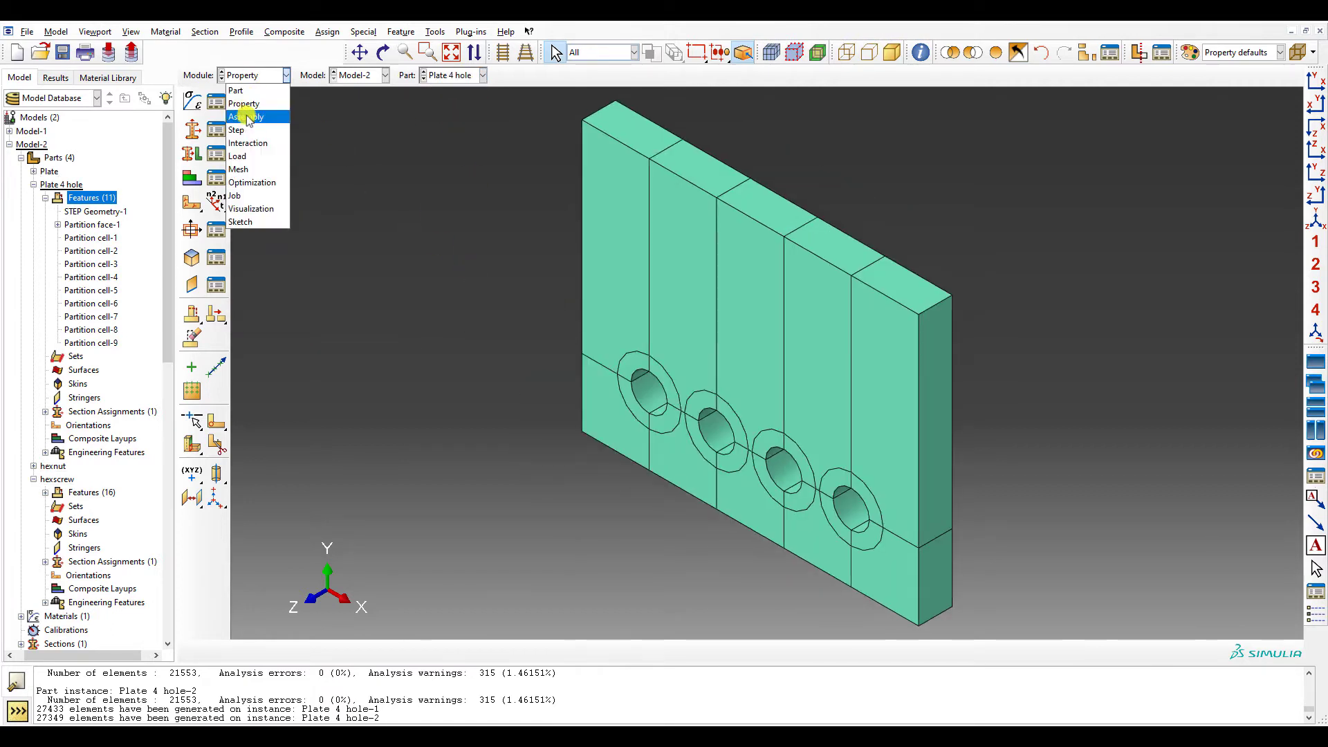
click(246, 118)
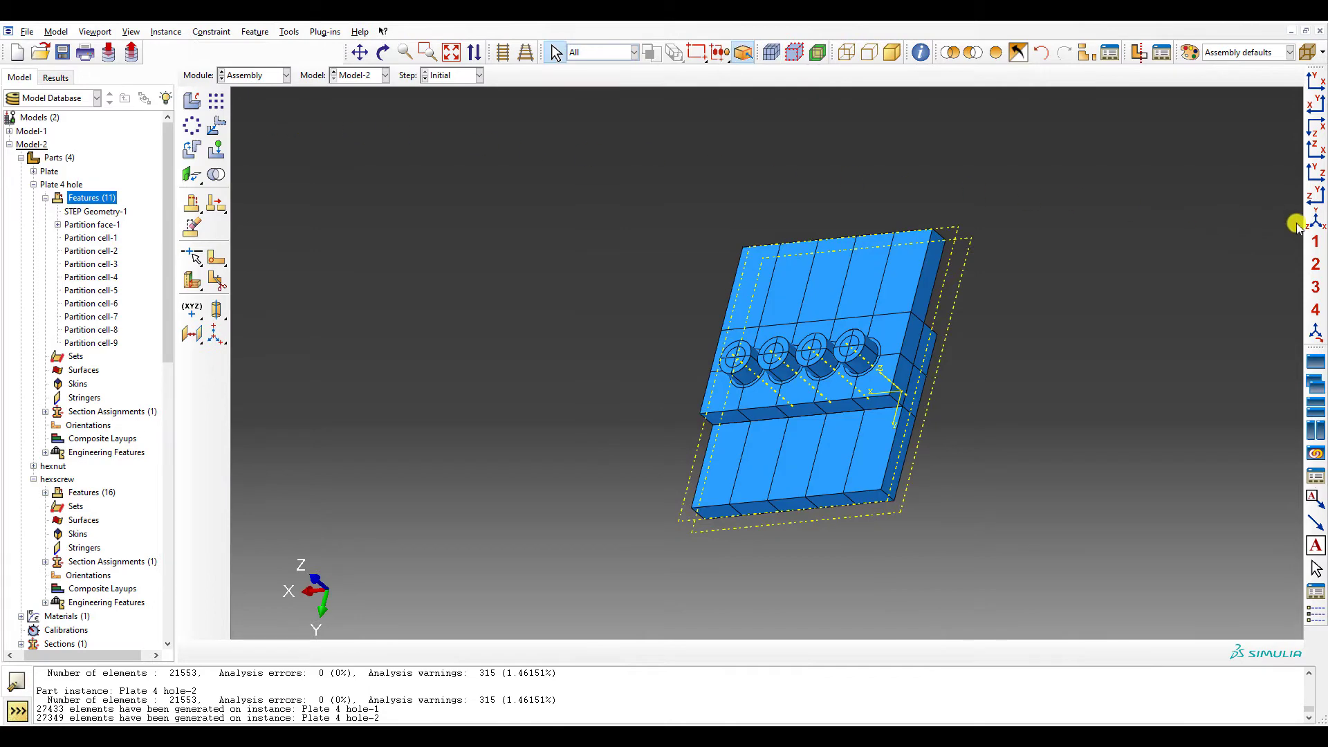
click(1316, 220)
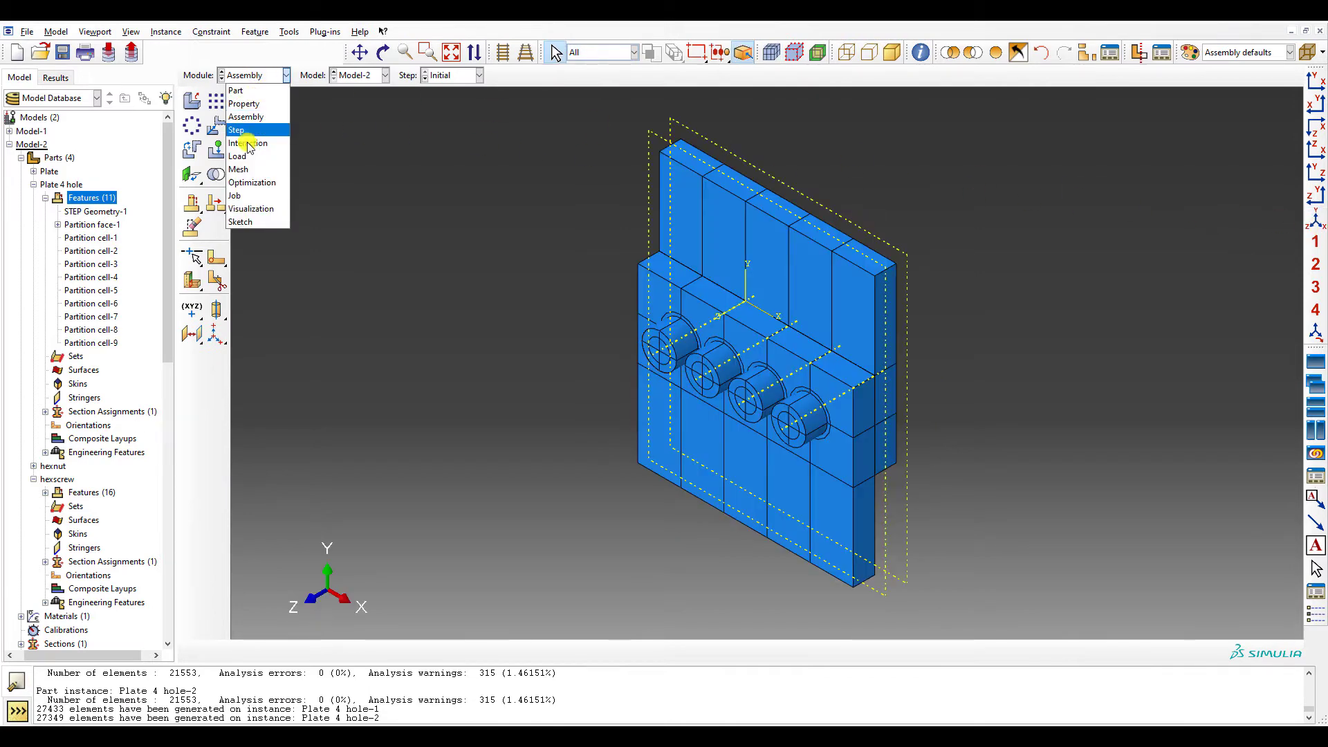
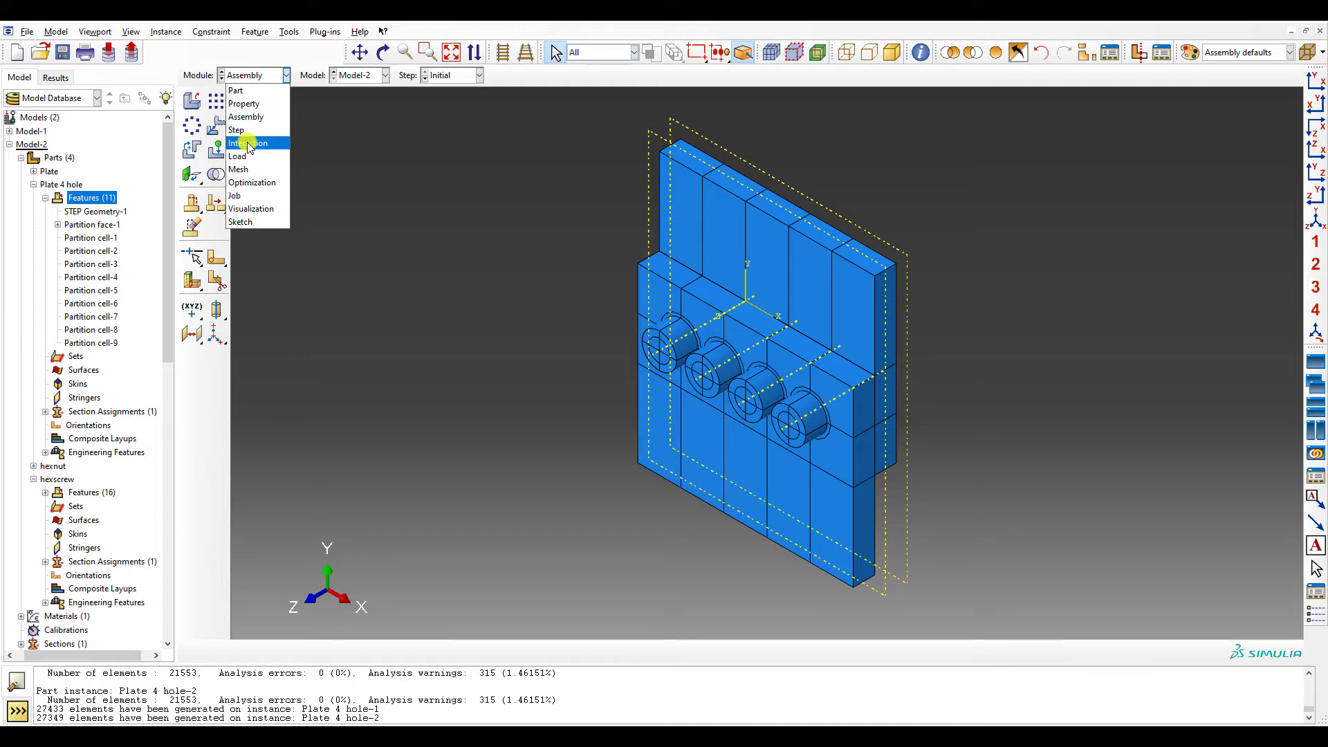
click(248, 143)
click(216, 103)
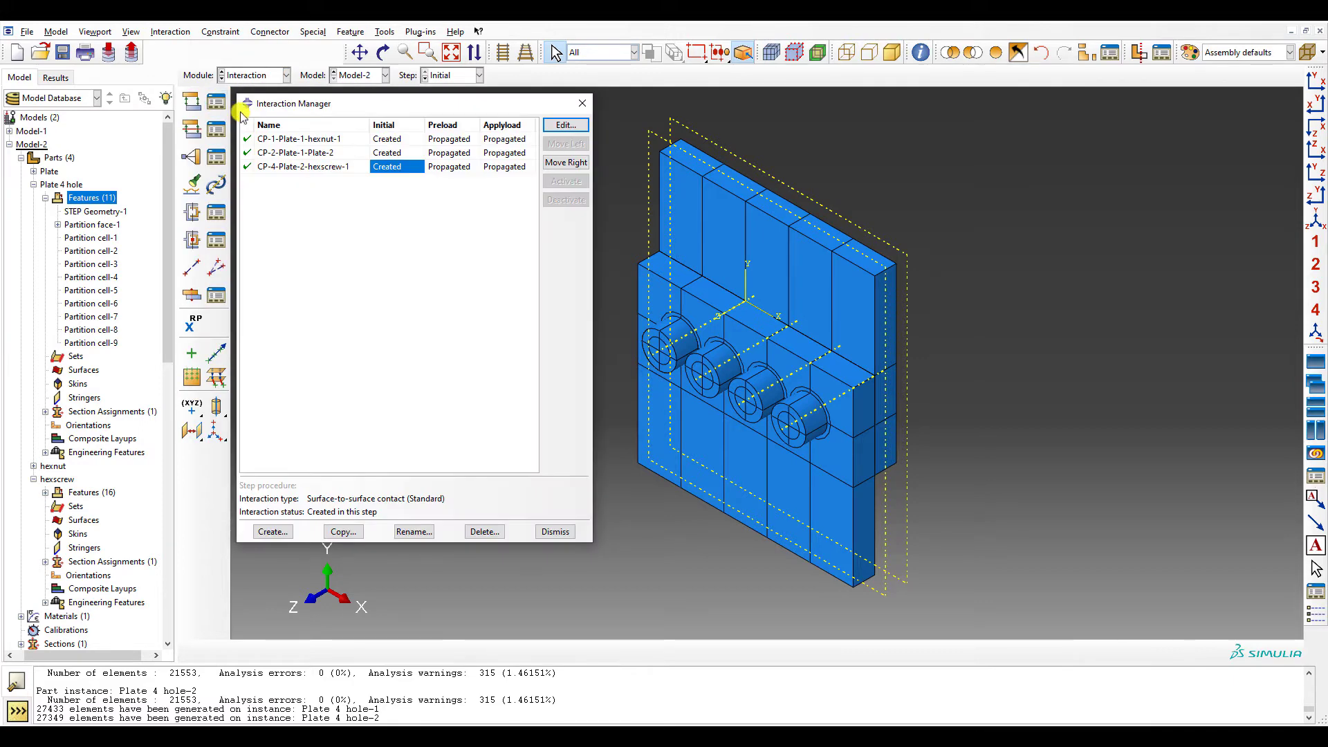
- Check whether the plate–nut, plate–plate and plate–screw contact interactions can still be edited, cancelling each attempt
click(397, 139)
double_click(399, 141)
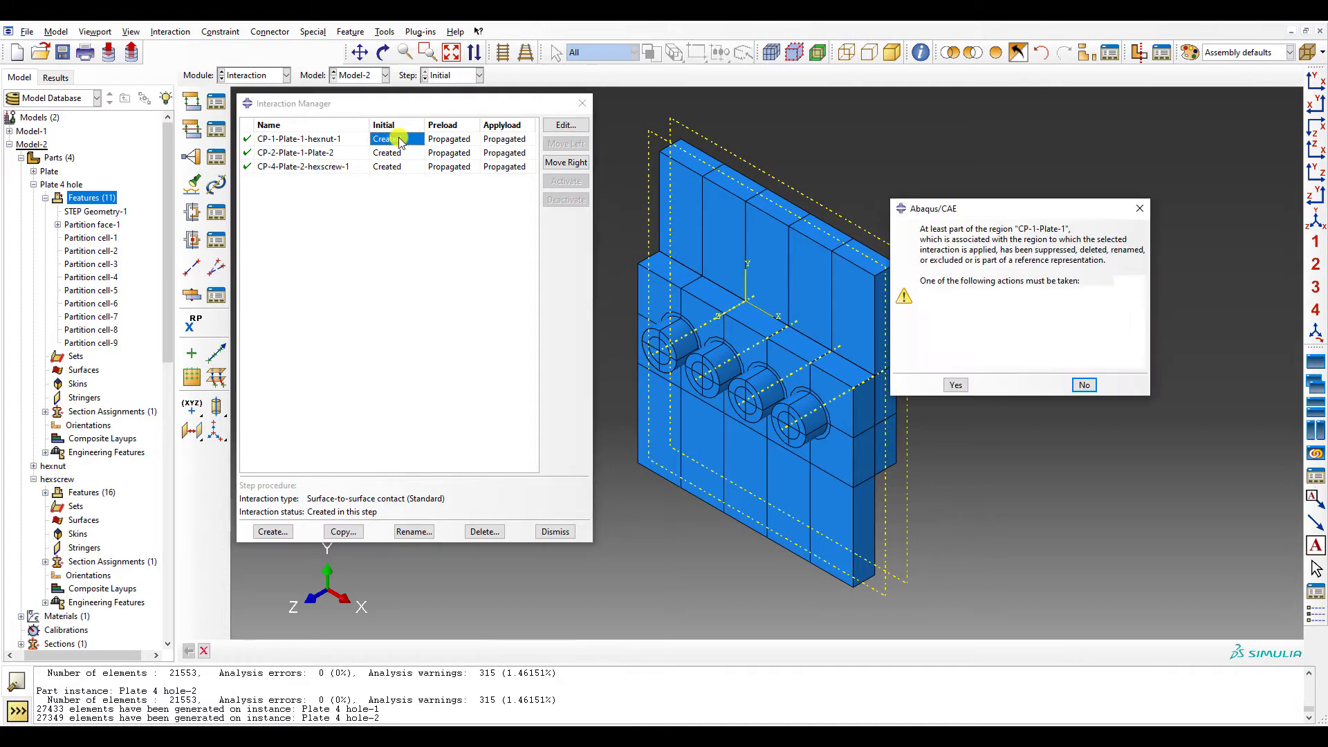
key(Escape)
click(391, 153)
double_click(391, 153)
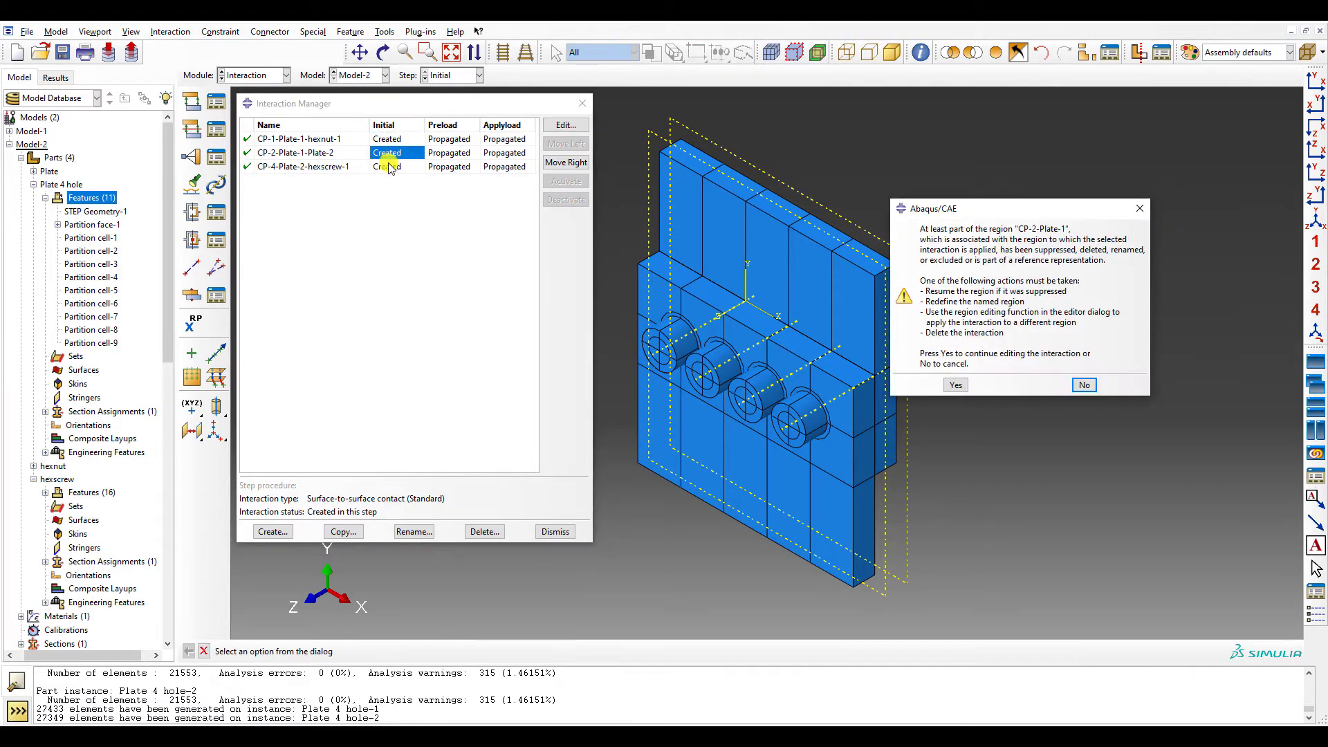
key(Escape)
click(388, 166)
double_click(388, 167)
key(Escape)
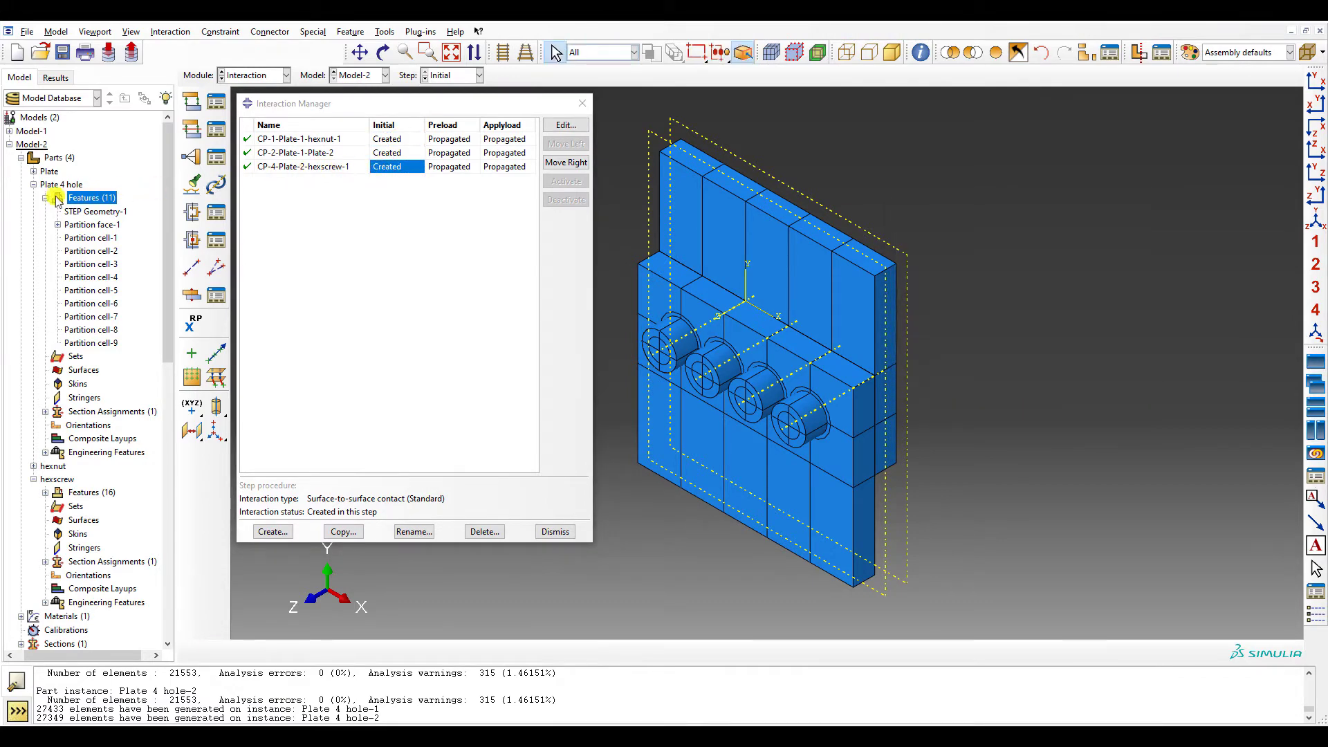
- List the assembly's surfaces in the model tree and check the region definition of CP-1-hexnut-1
click(33, 185)
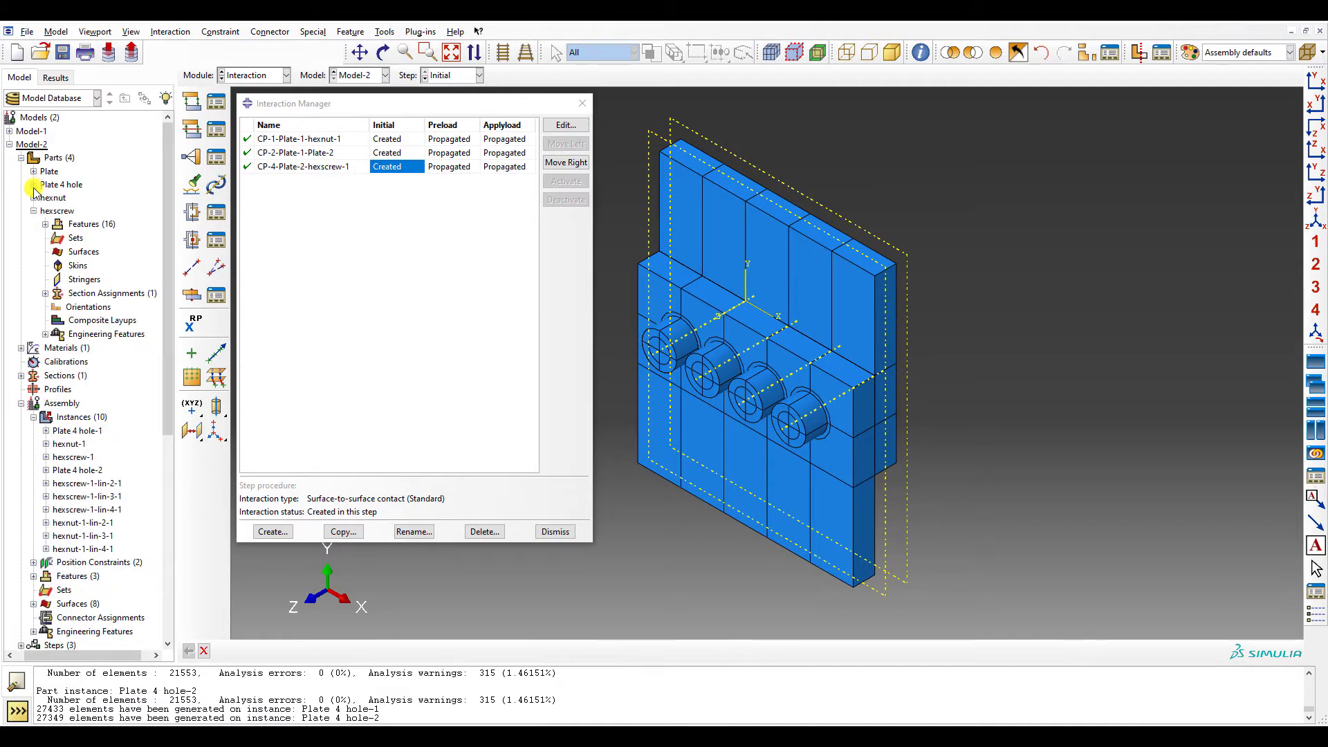
click(34, 417)
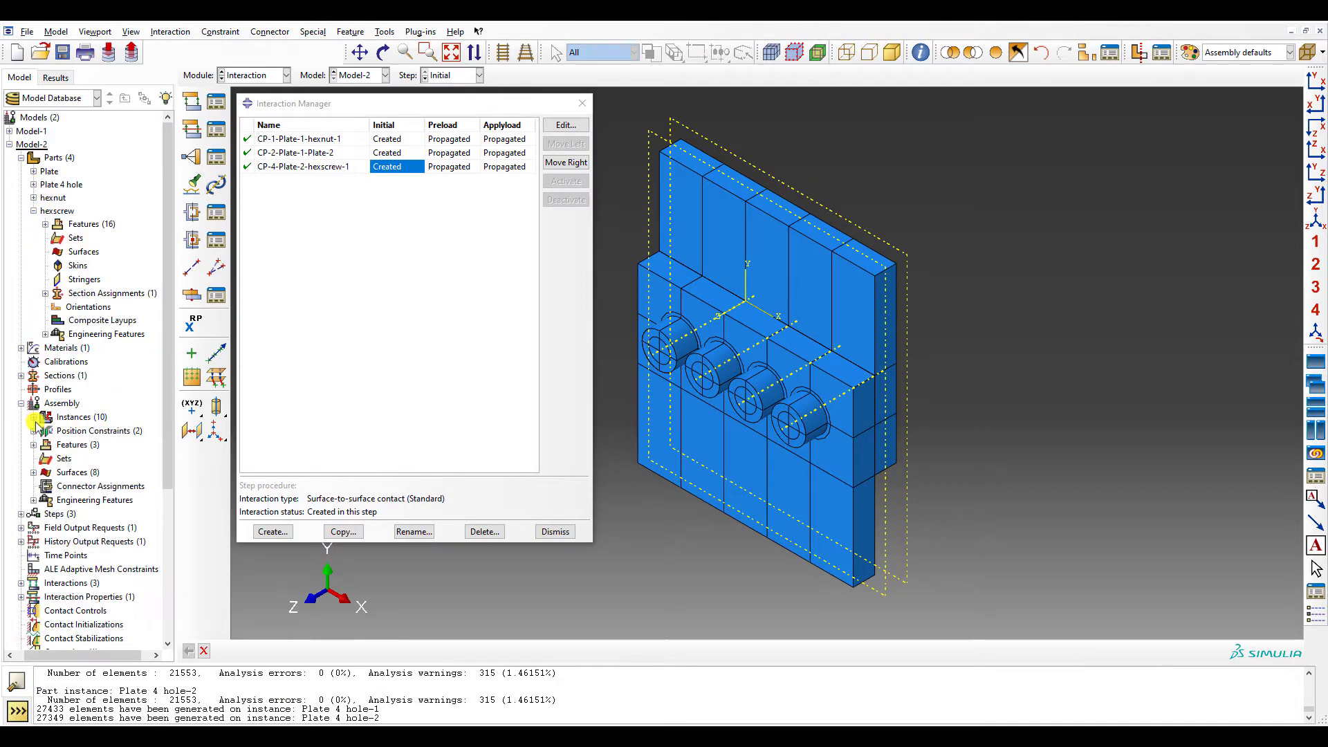
click(33, 472)
click(85, 487)
double_click(90, 499)
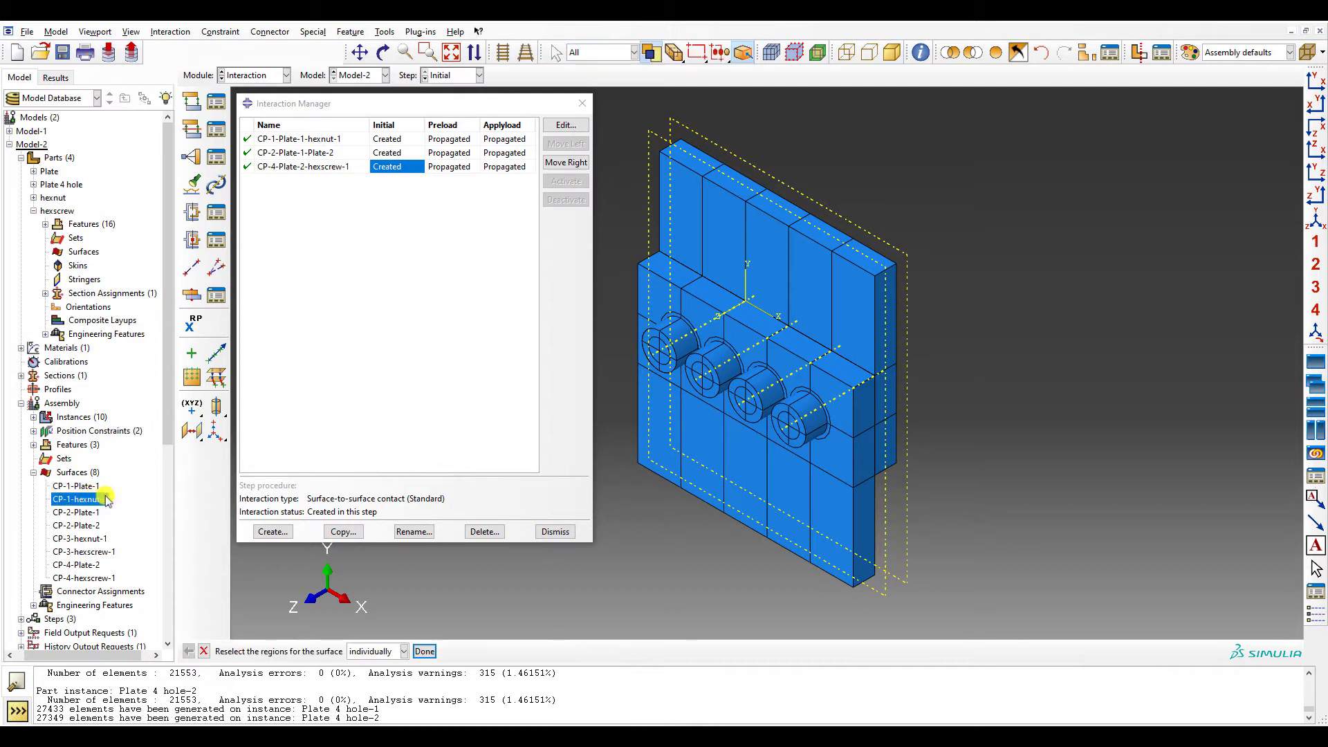
key(Escape)
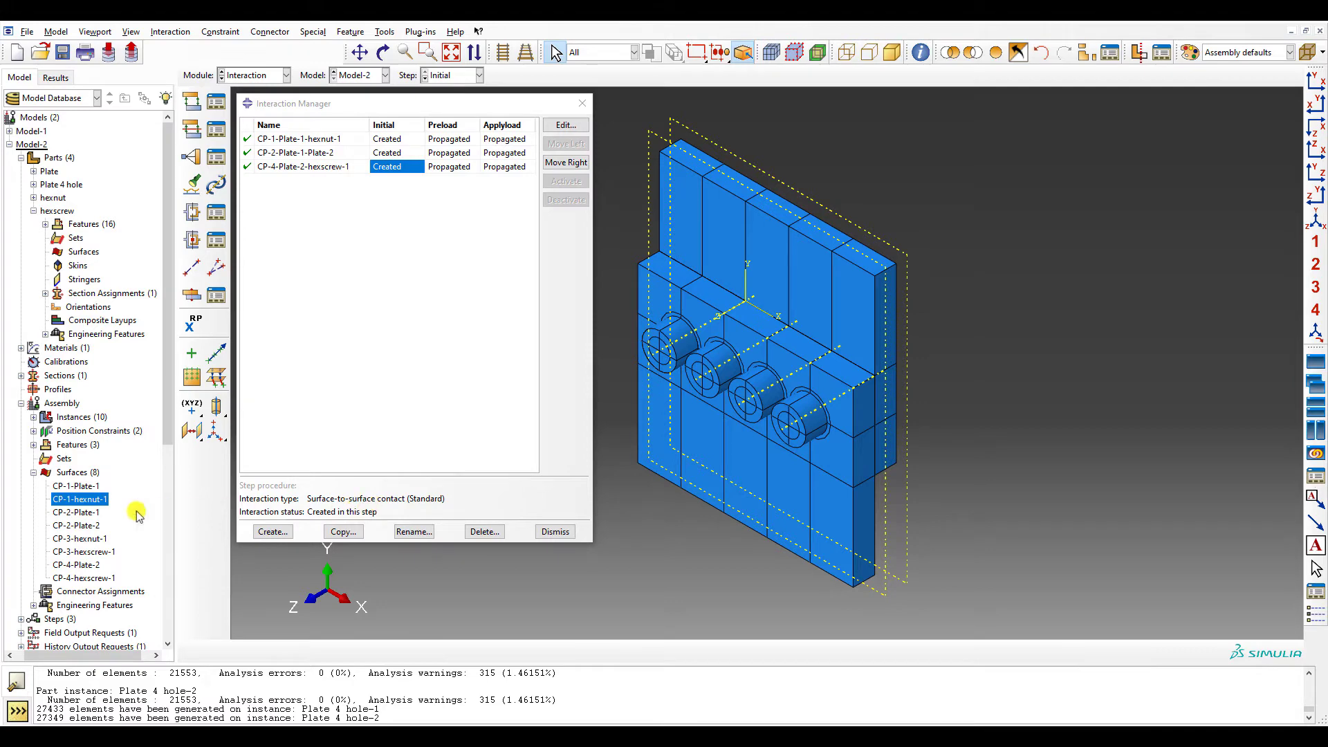
- Redefine surface CP-2-Plate-1 by angle from the first plate's mating face, leaving out the upper area outside the plate overlap
double_click(82, 513)
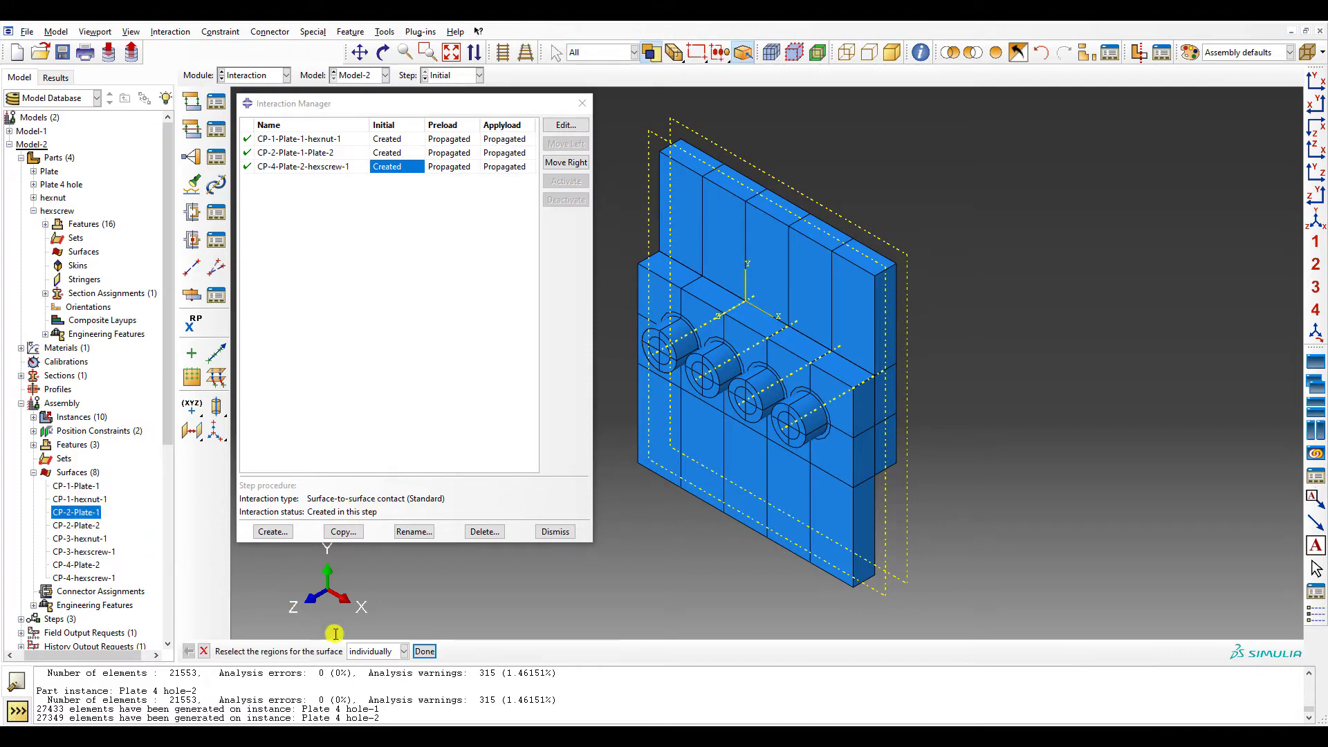
click(375, 654)
click(374, 681)
click(790, 287)
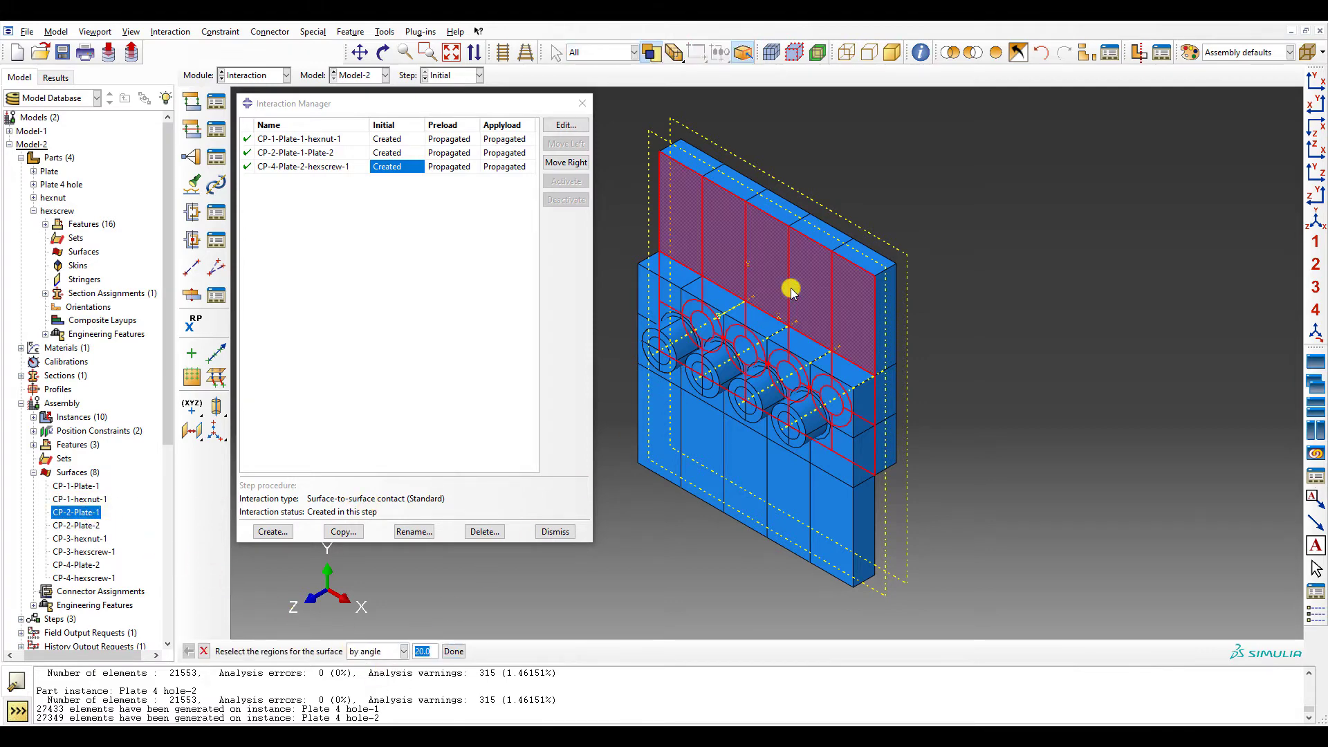
scroll(795, 287, down, 2)
click(1316, 81)
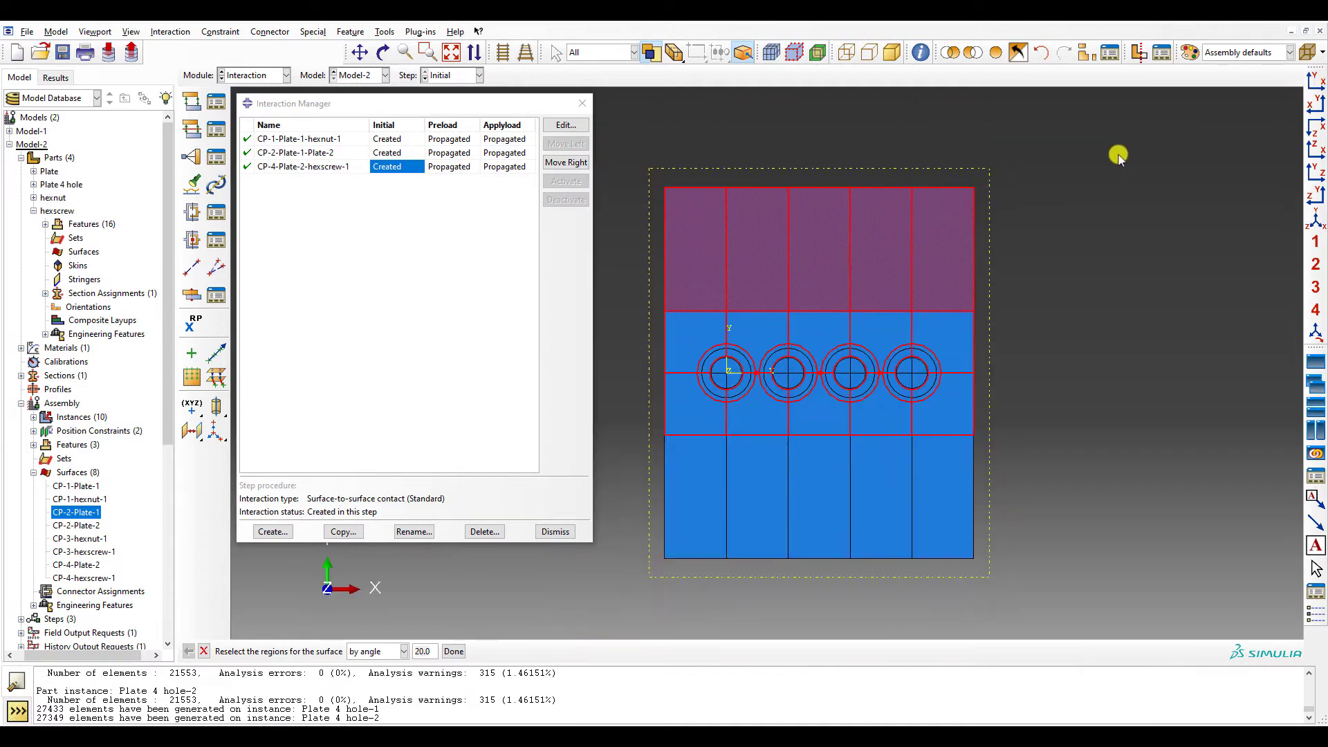
click(379, 653)
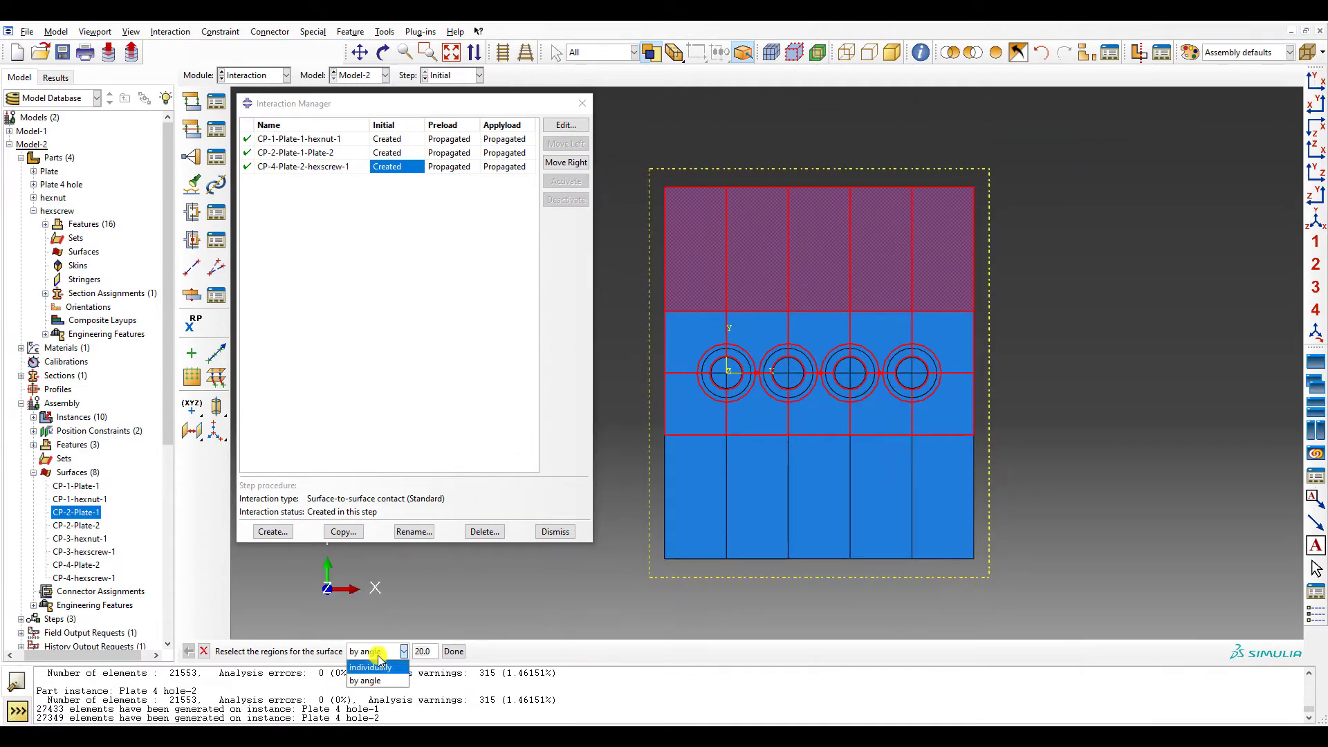
click(371, 667)
ctrl+drag(641, 165, 1044, 238)
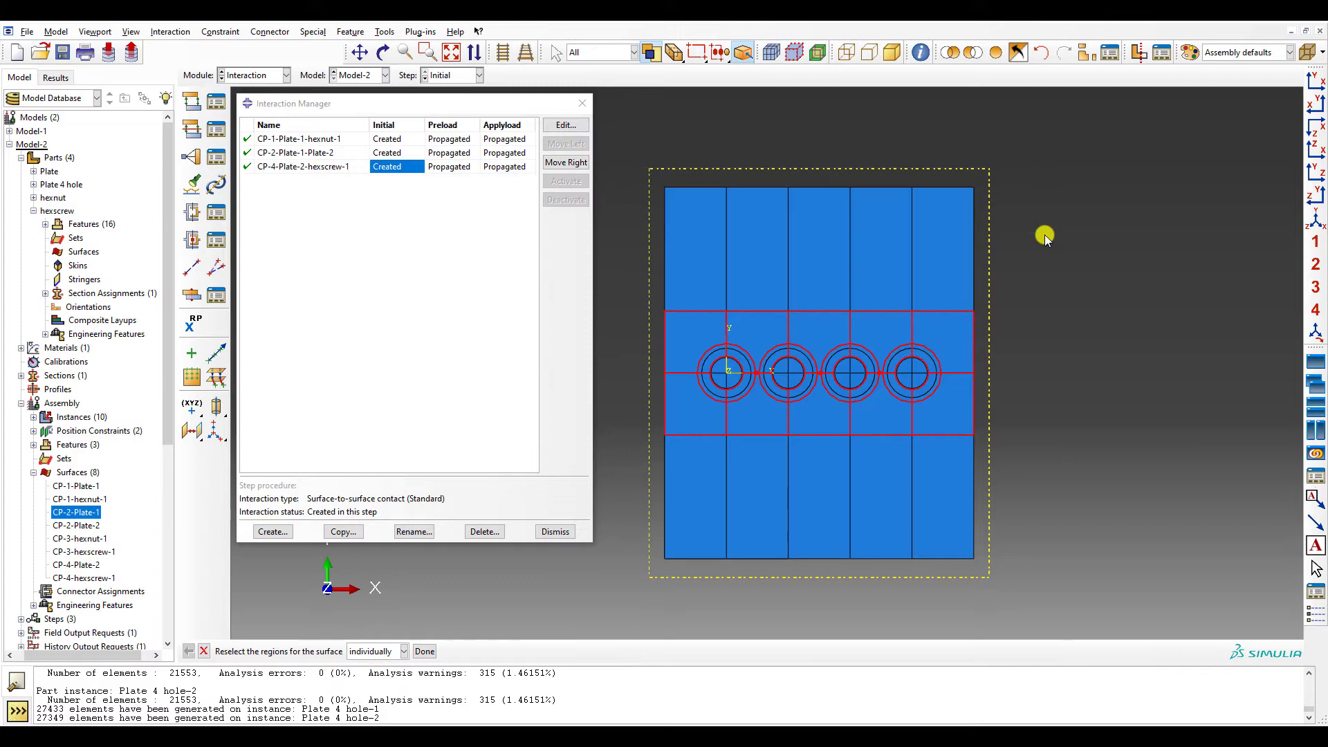
click(423, 651)
- Redefine surface CP-2-Plate-2 by angle from the second plate's mating face, leaving out the lower area outside the plate overlap
double_click(76, 525)
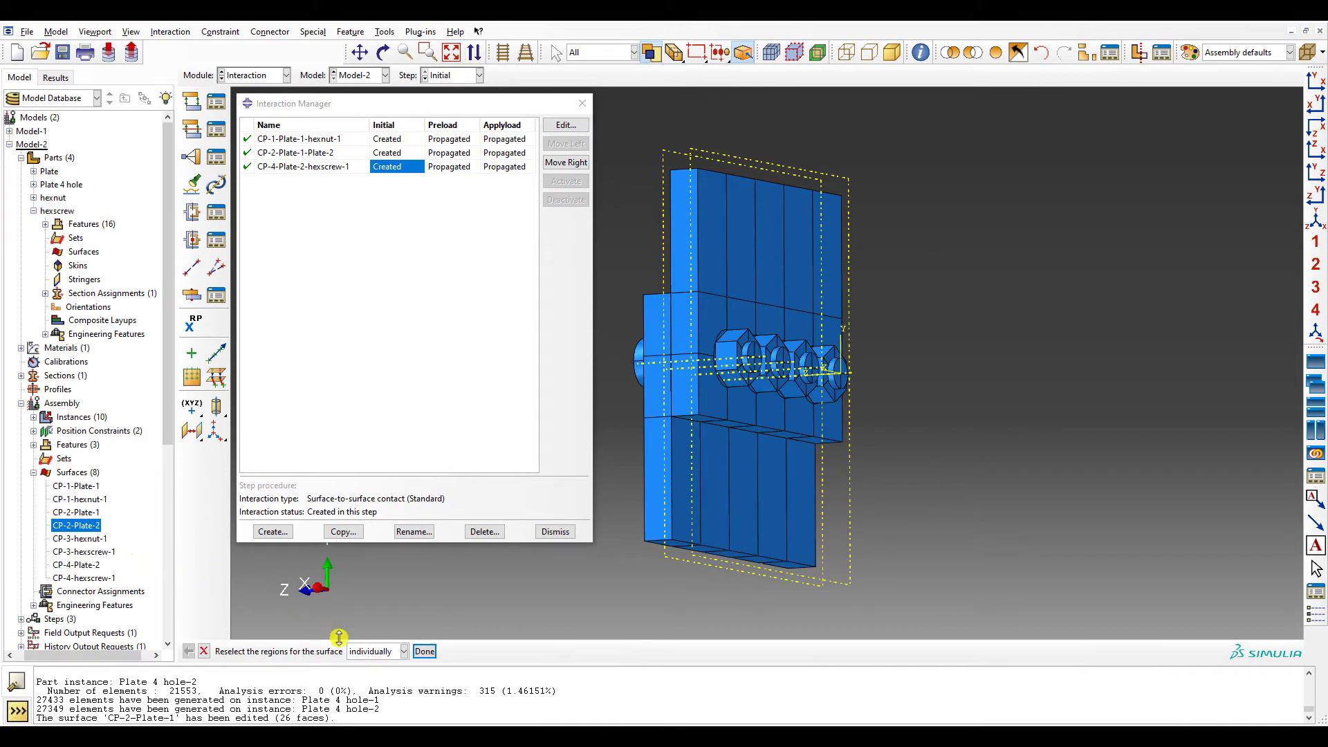
click(371, 652)
click(365, 681)
click(731, 471)
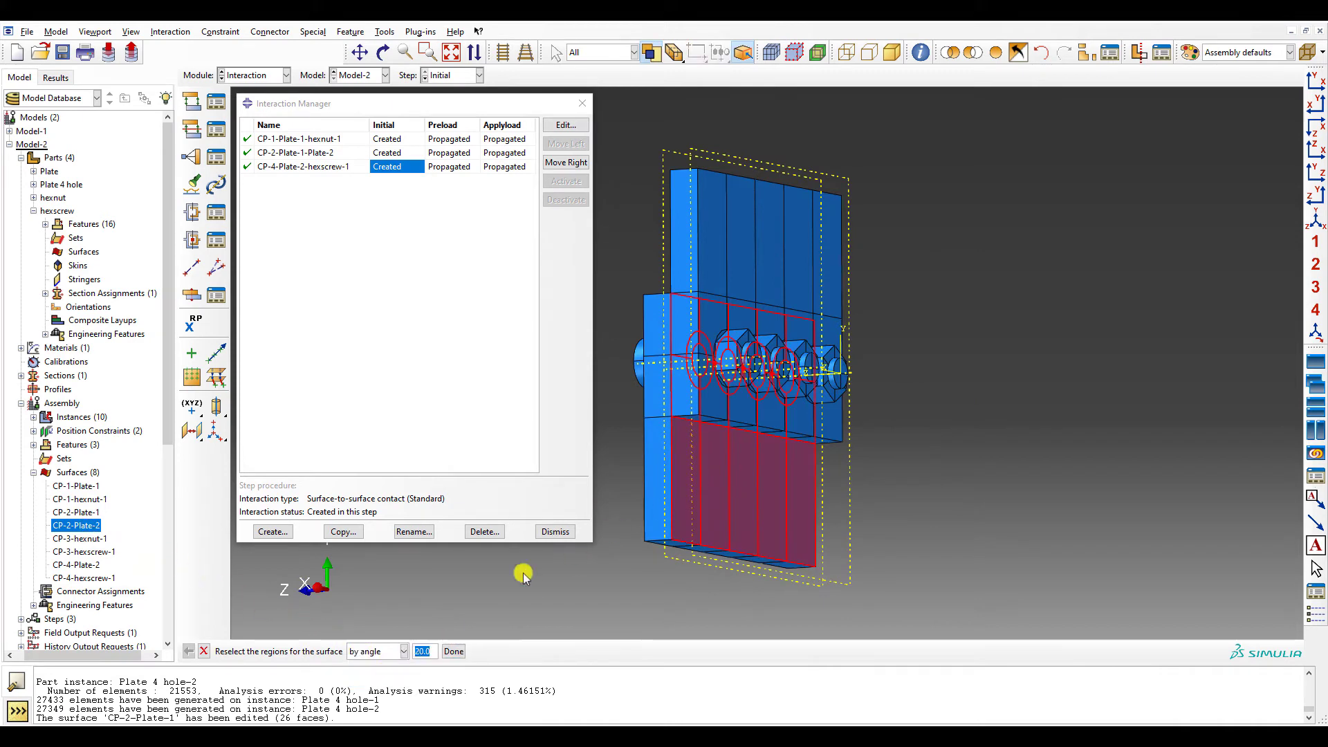
click(364, 651)
click(370, 666)
click(931, 624)
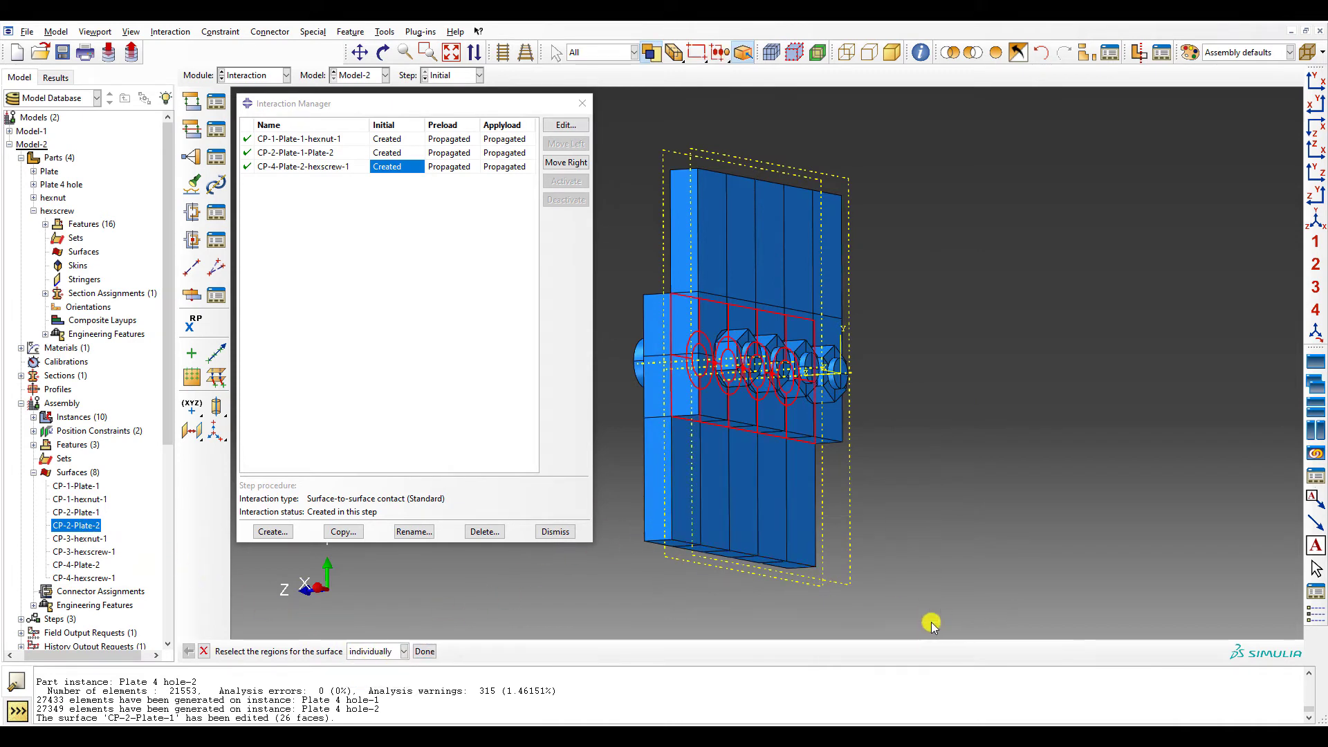
click(426, 653)
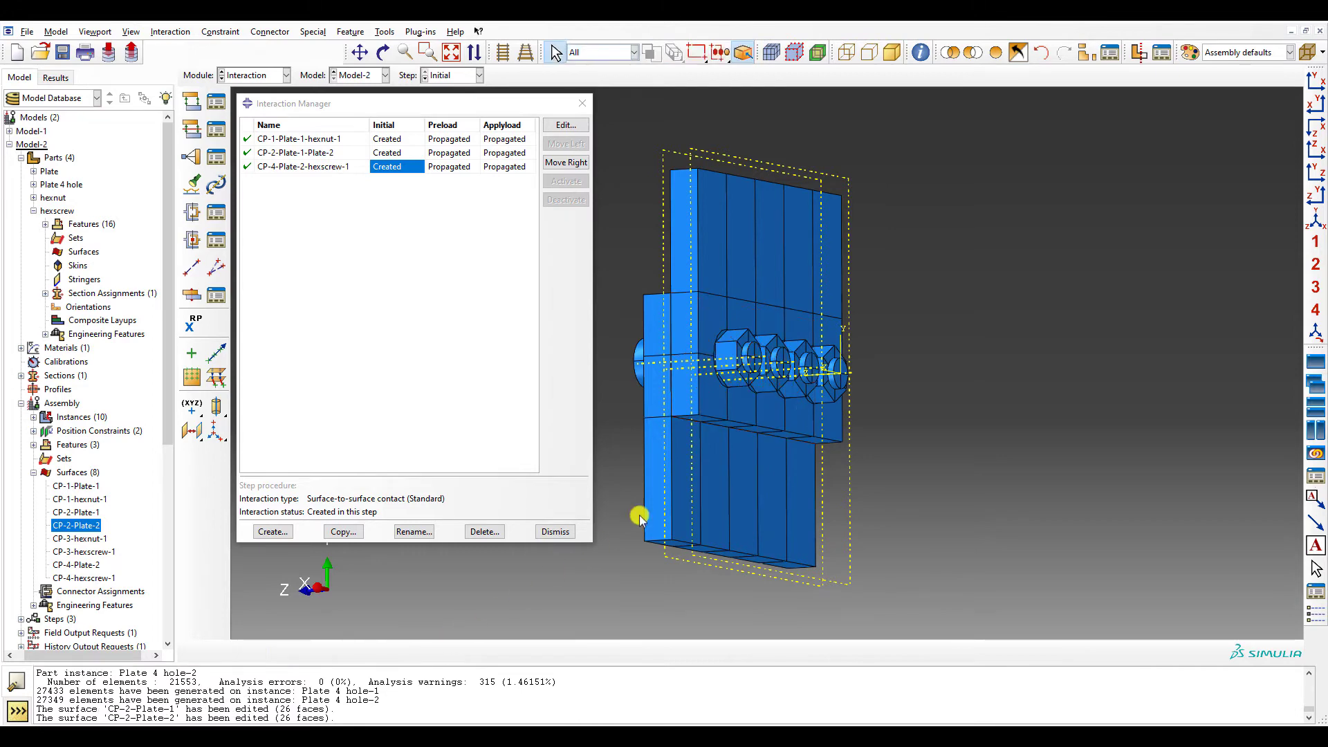
- Display only the four hexnut instances (hexnut-1 and hexnut-1-lin-2-1 to hexnut-1-lin-4-1) for editing CP-3-hexnut-1
click(1317, 80)
scroll(1278, 195, up, 3)
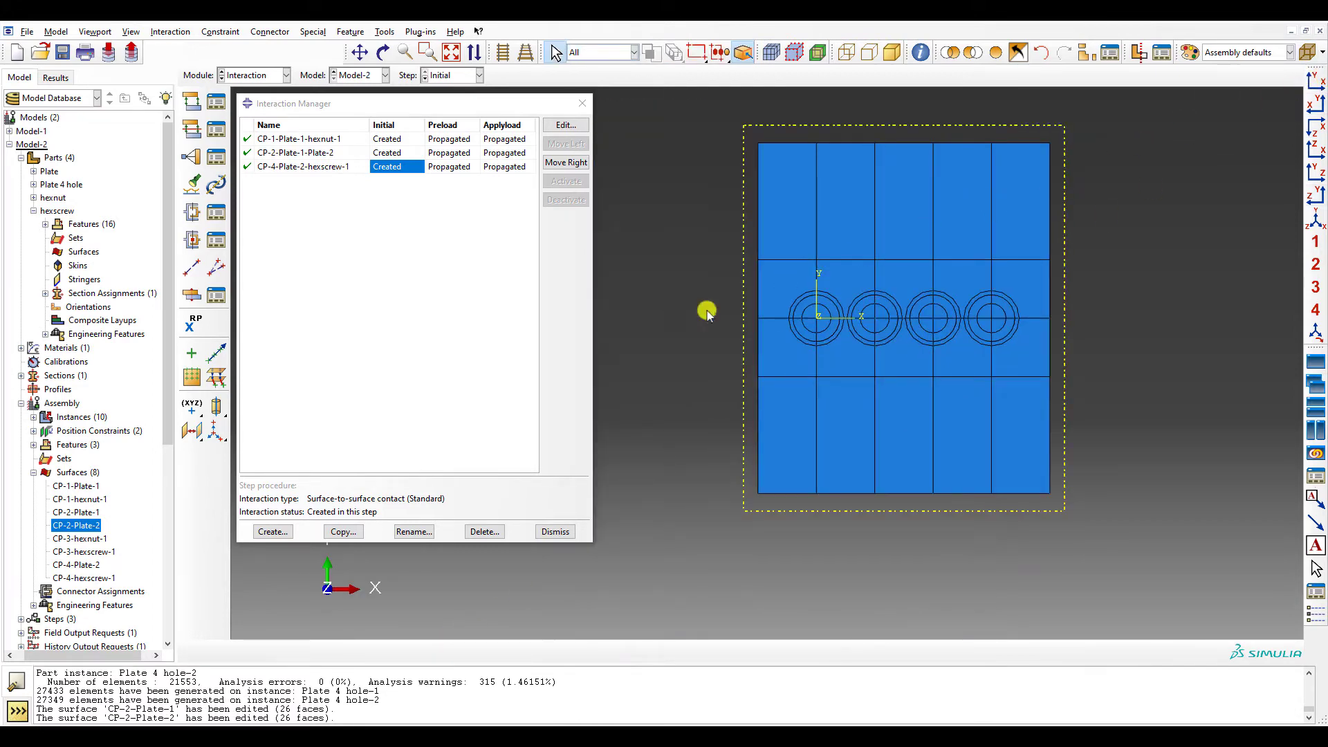
double_click(92, 540)
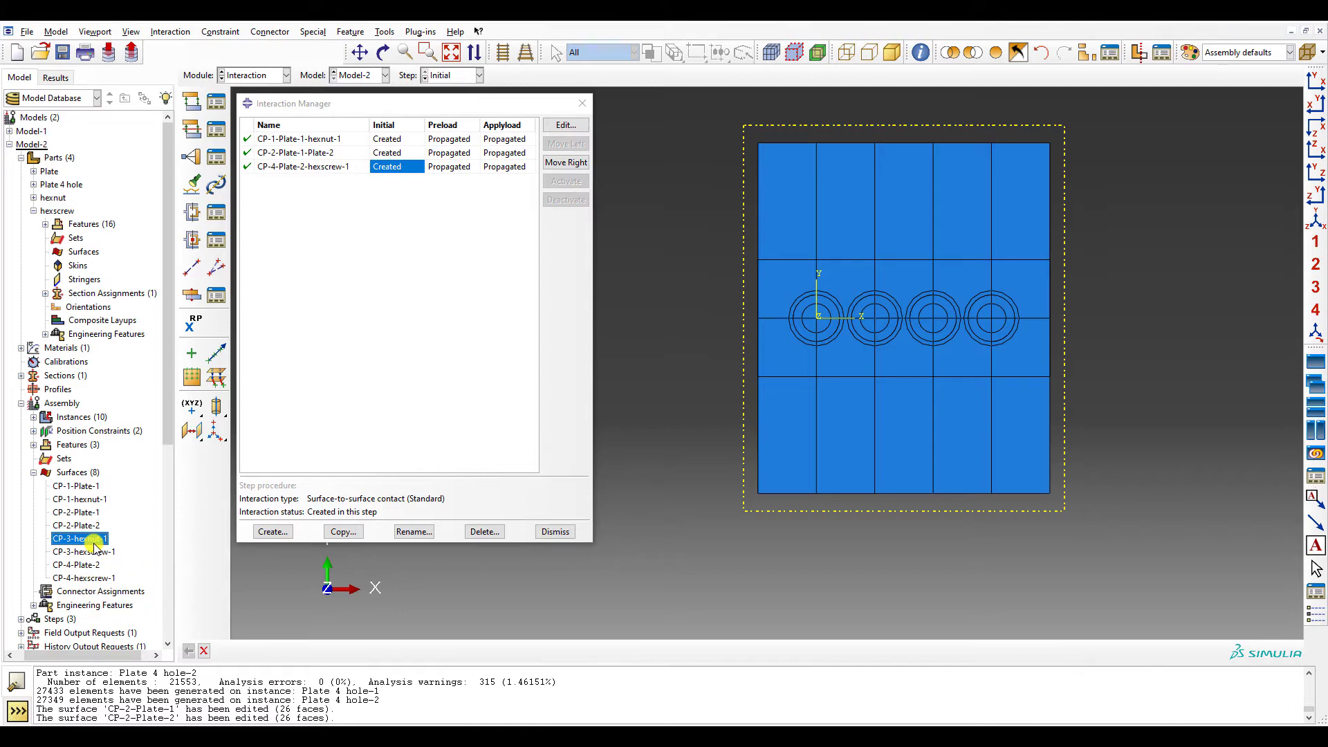
scroll(830, 369, up, 1)
scroll(988, 173, down, 2)
ctrl+alt+drag(904, 319, 699, 353)
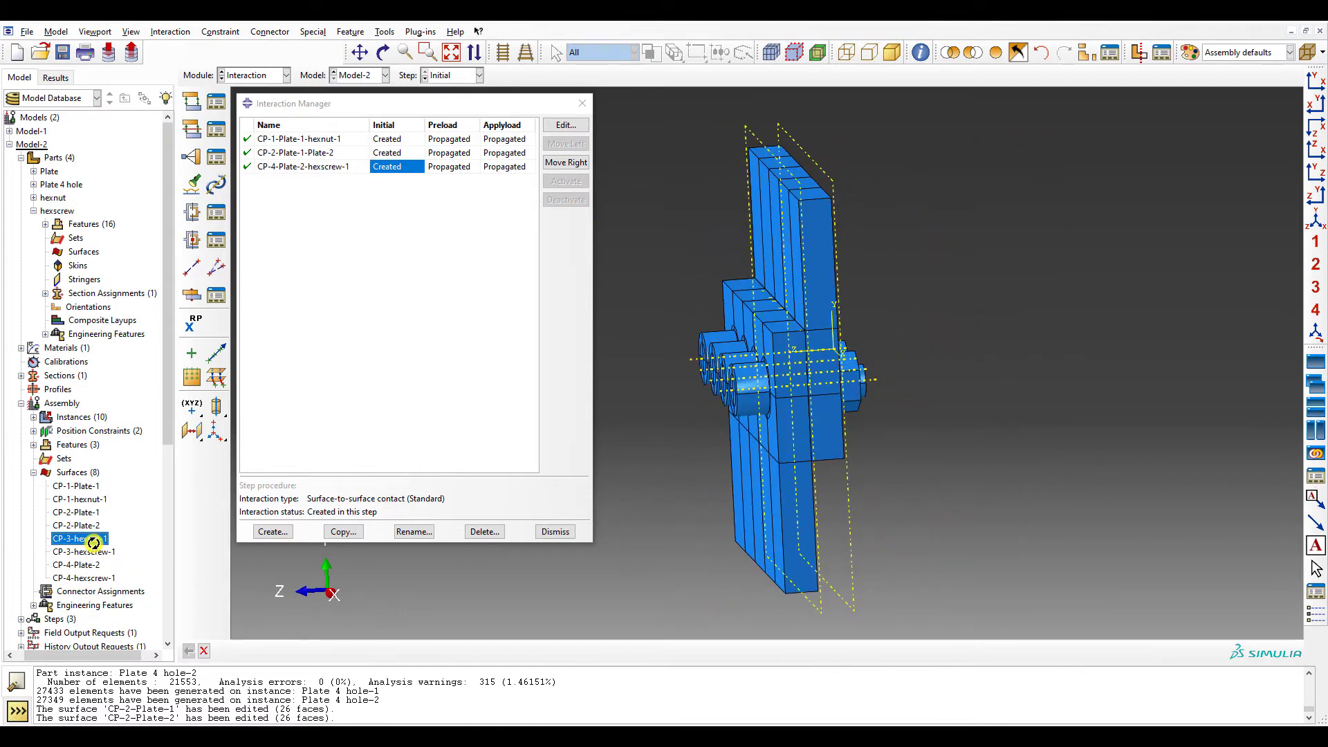
click(1091, 53)
click(1125, 219)
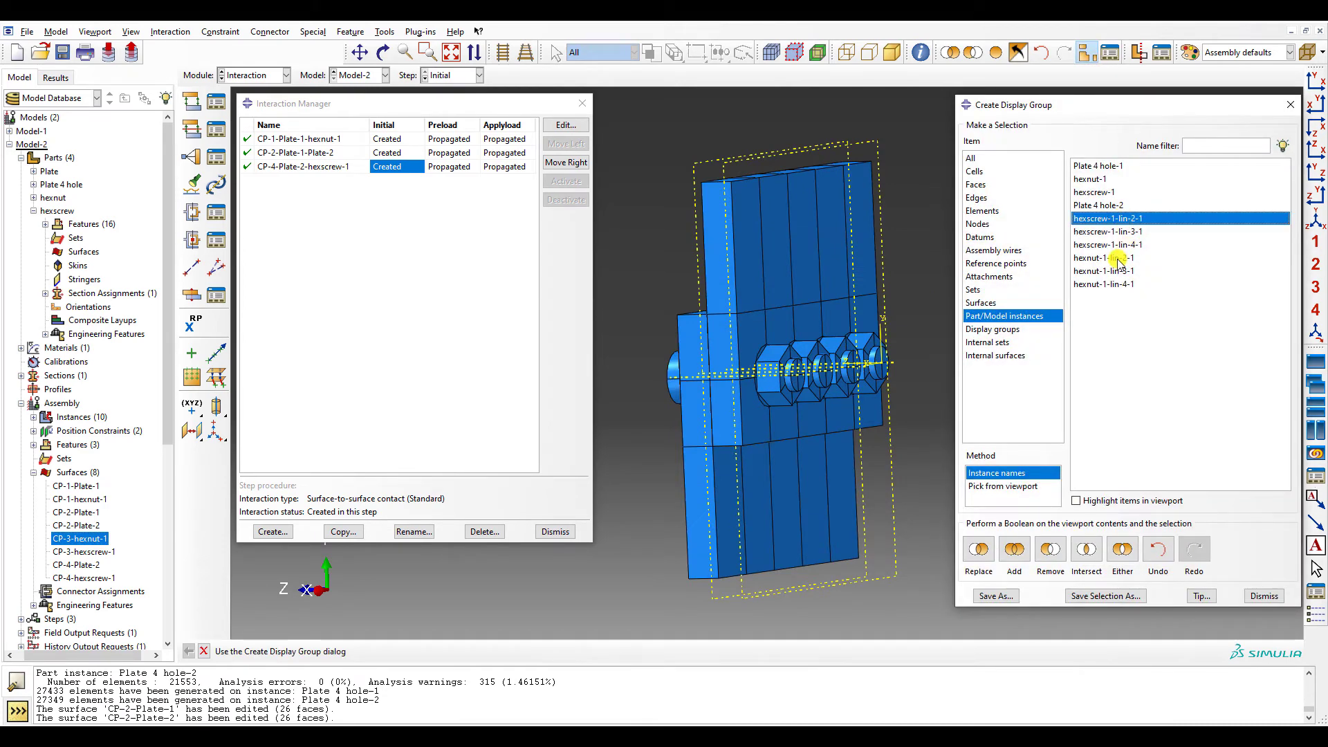
drag(1118, 262, 1120, 285)
ctrl+click(1102, 169)
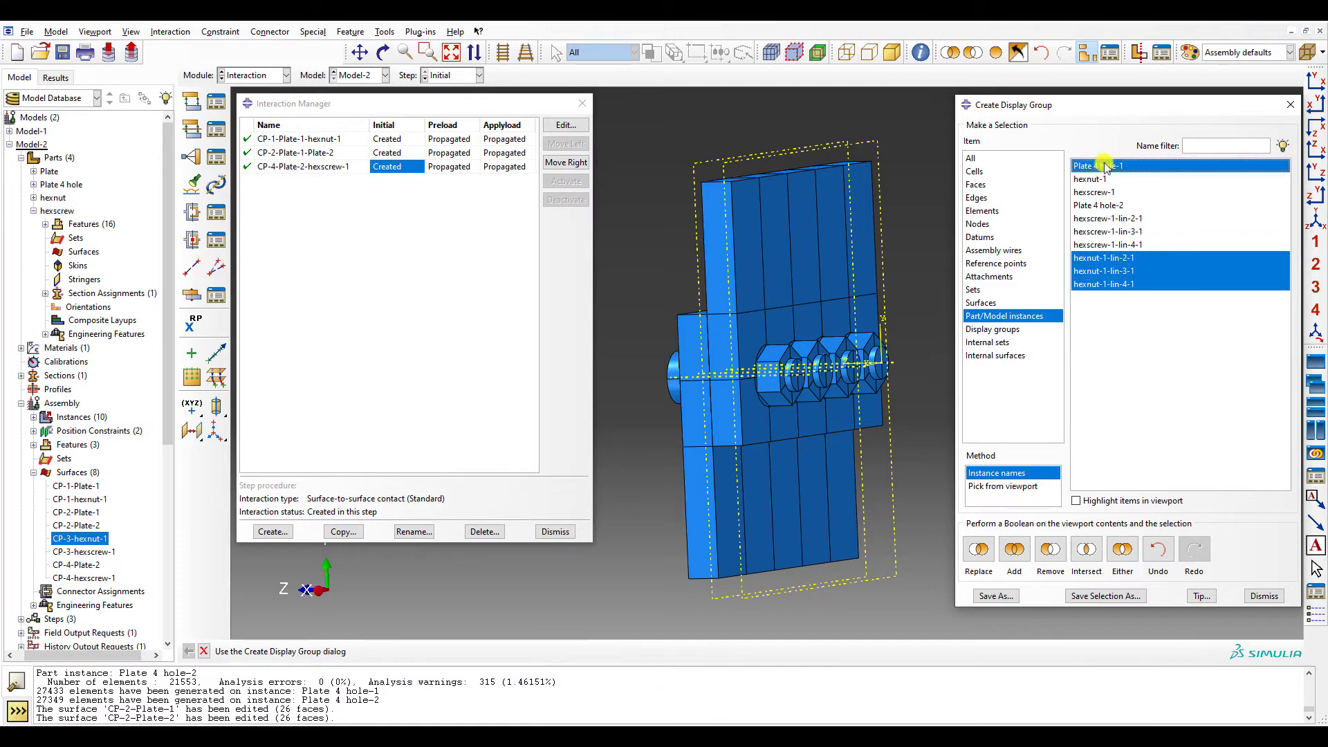
ctrl+click(1104, 167)
ctrl+click(1098, 180)
click(1086, 550)
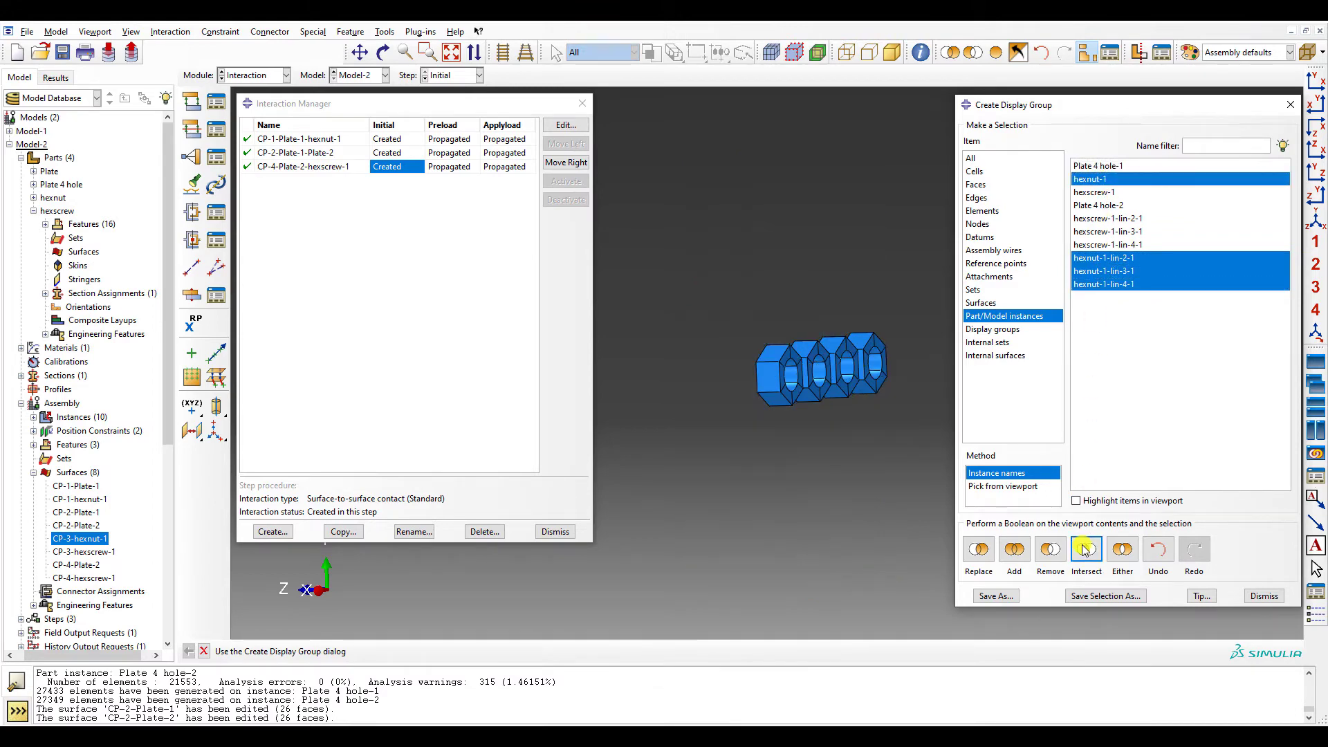
- Redefine surface CP-3-hexnut-1 by angle to cover the inner bore faces of all four nuts
double_click(93, 539)
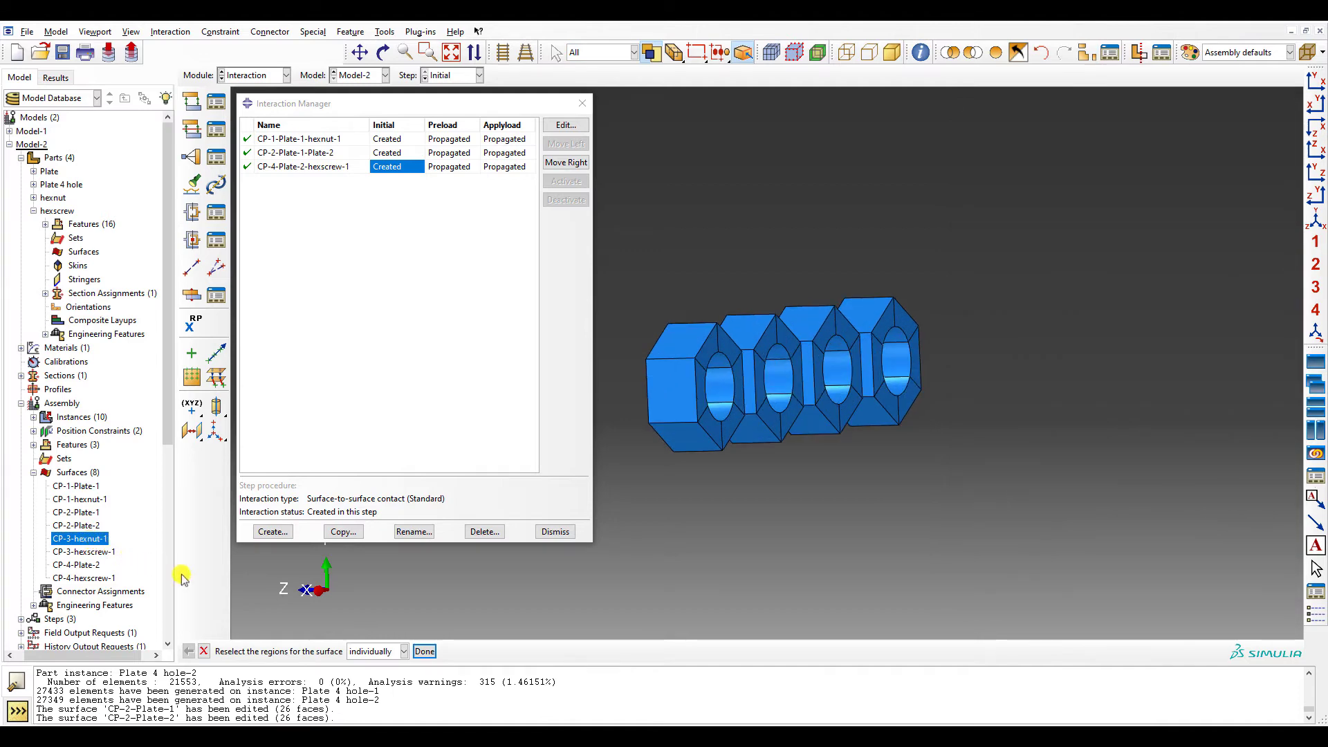
click(376, 651)
click(370, 682)
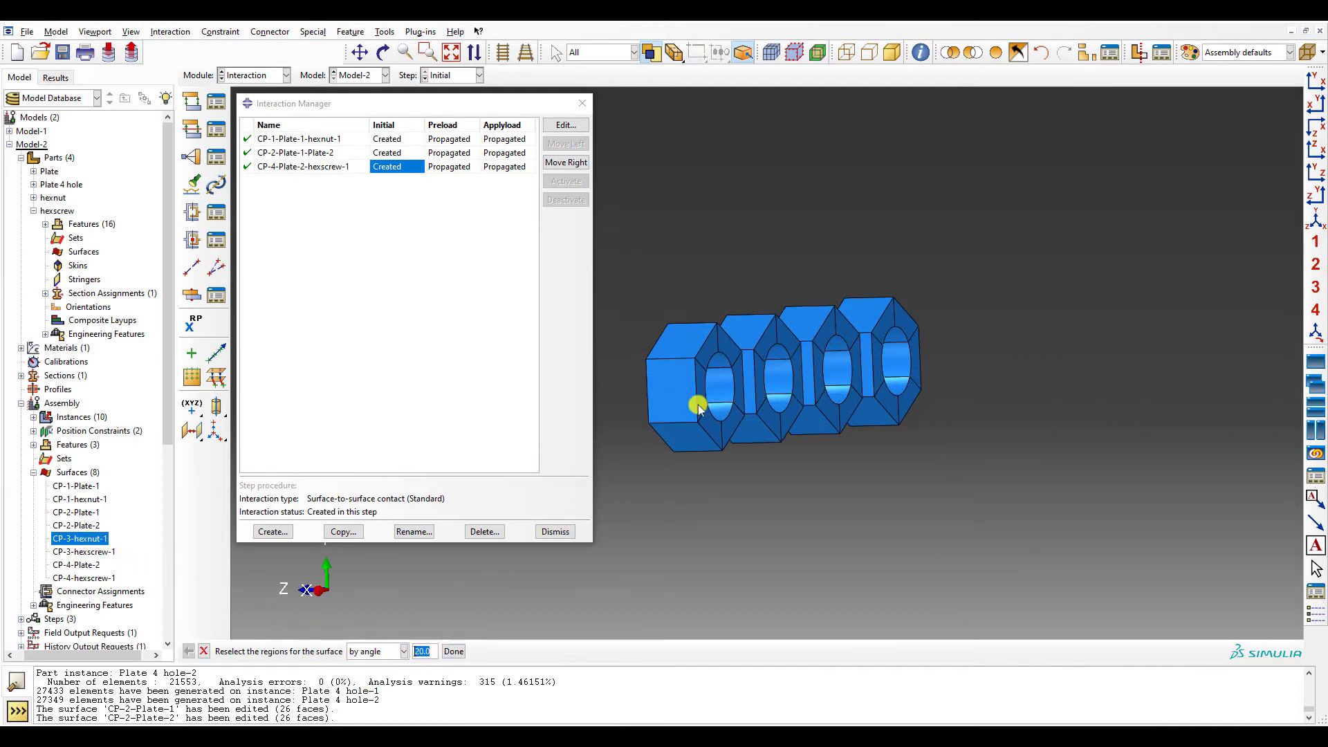
click(718, 391)
shift+click(782, 382)
shift+click(836, 368)
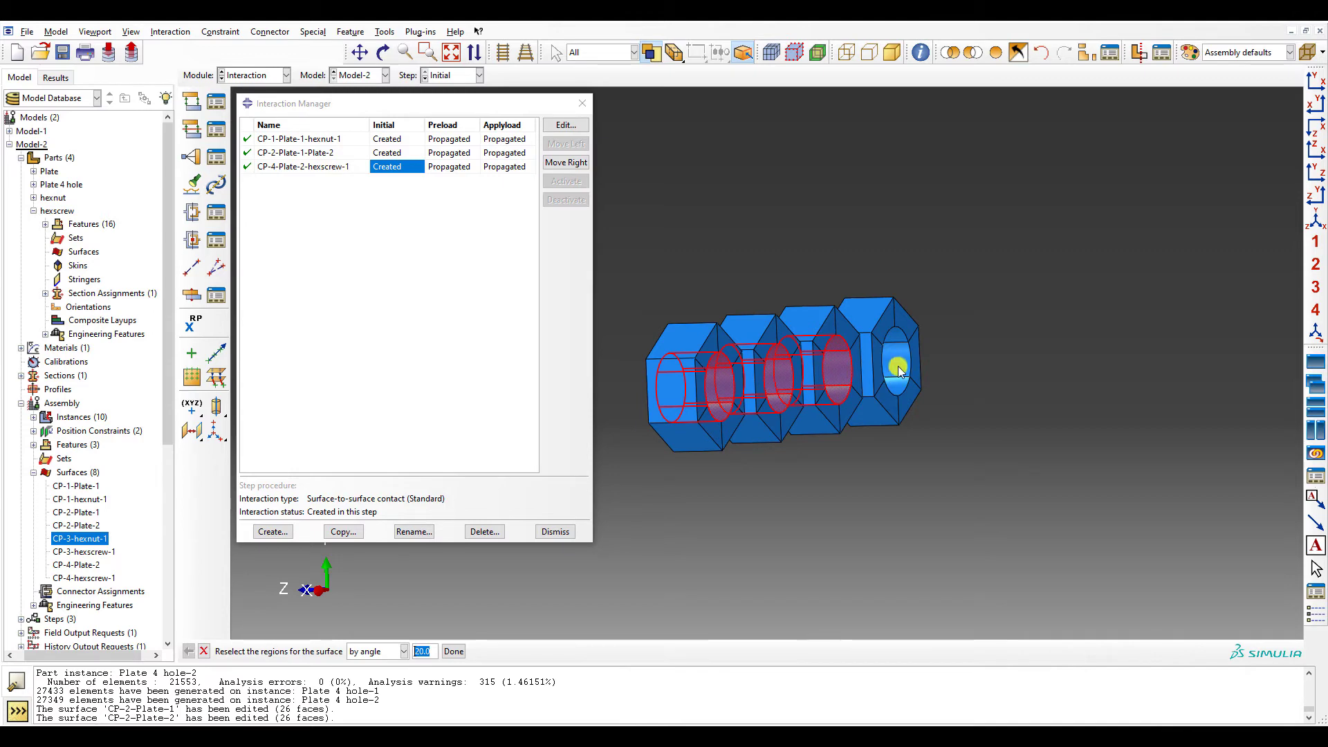
shift+click(897, 371)
click(453, 651)
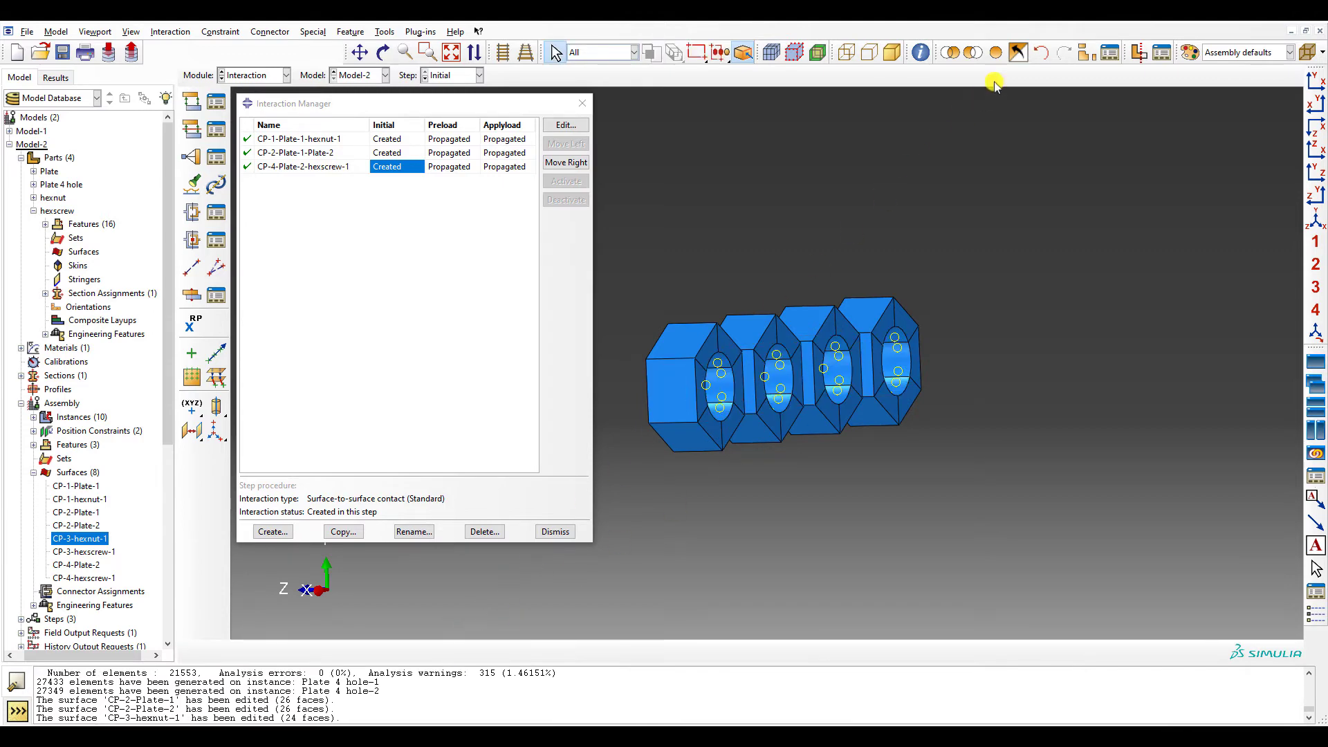
- With the nuts hidden, redefine surface CP-3-hexscrew-1 as the shank faces of all four screws protruding beyond the plates
click(1019, 52)
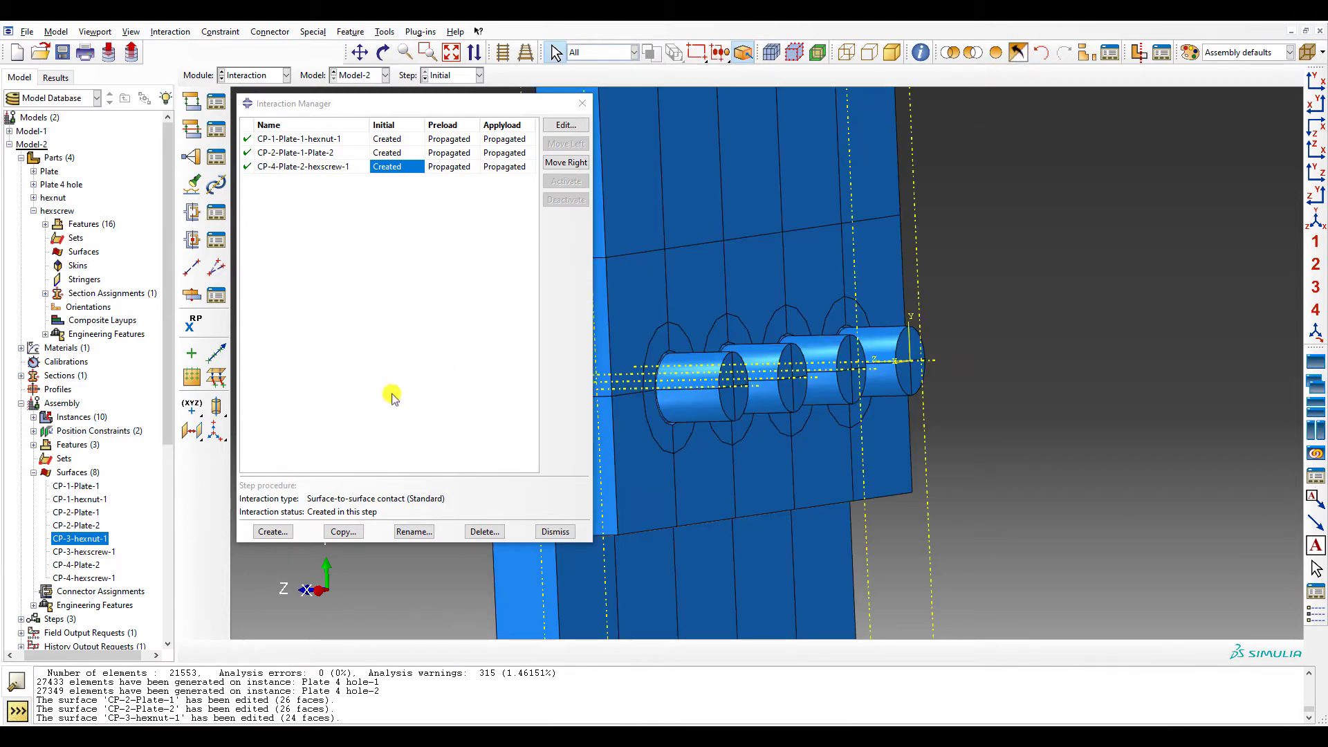
double_click(97, 554)
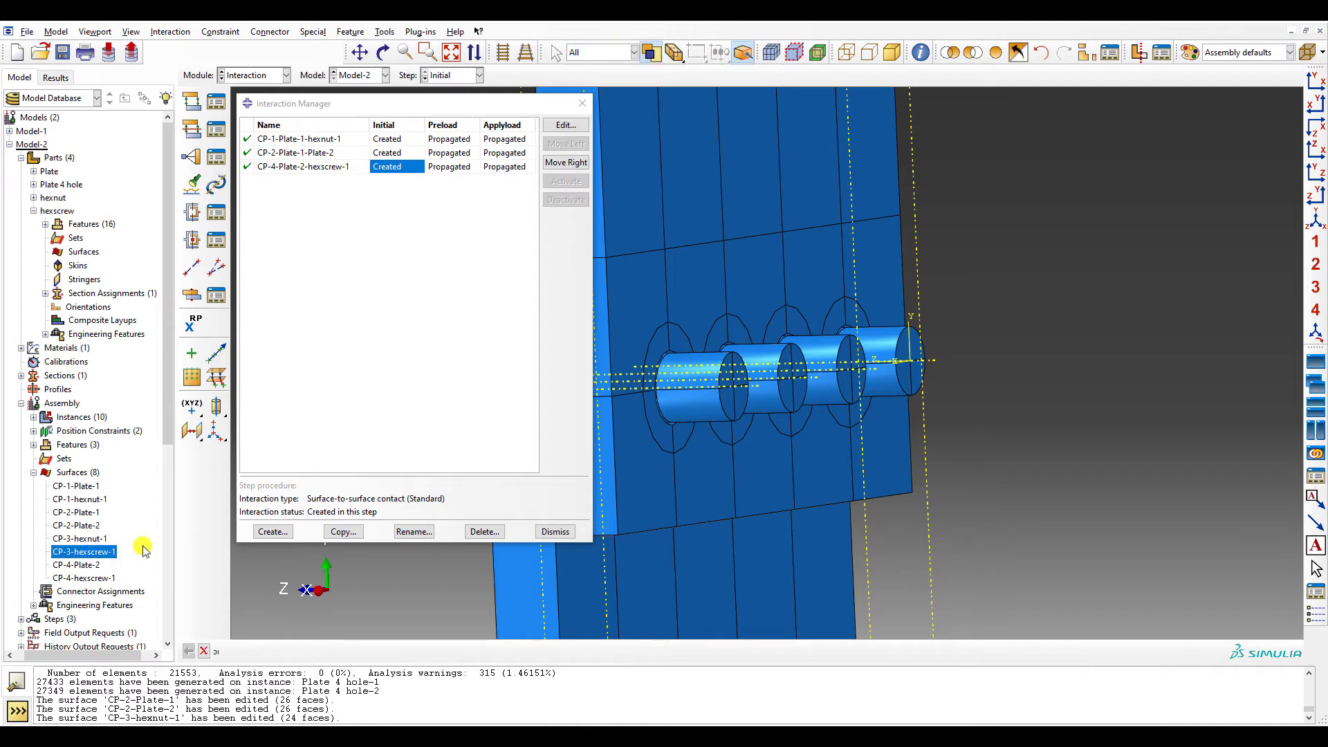
click(695, 413)
shift+click(765, 397)
shift+click(827, 388)
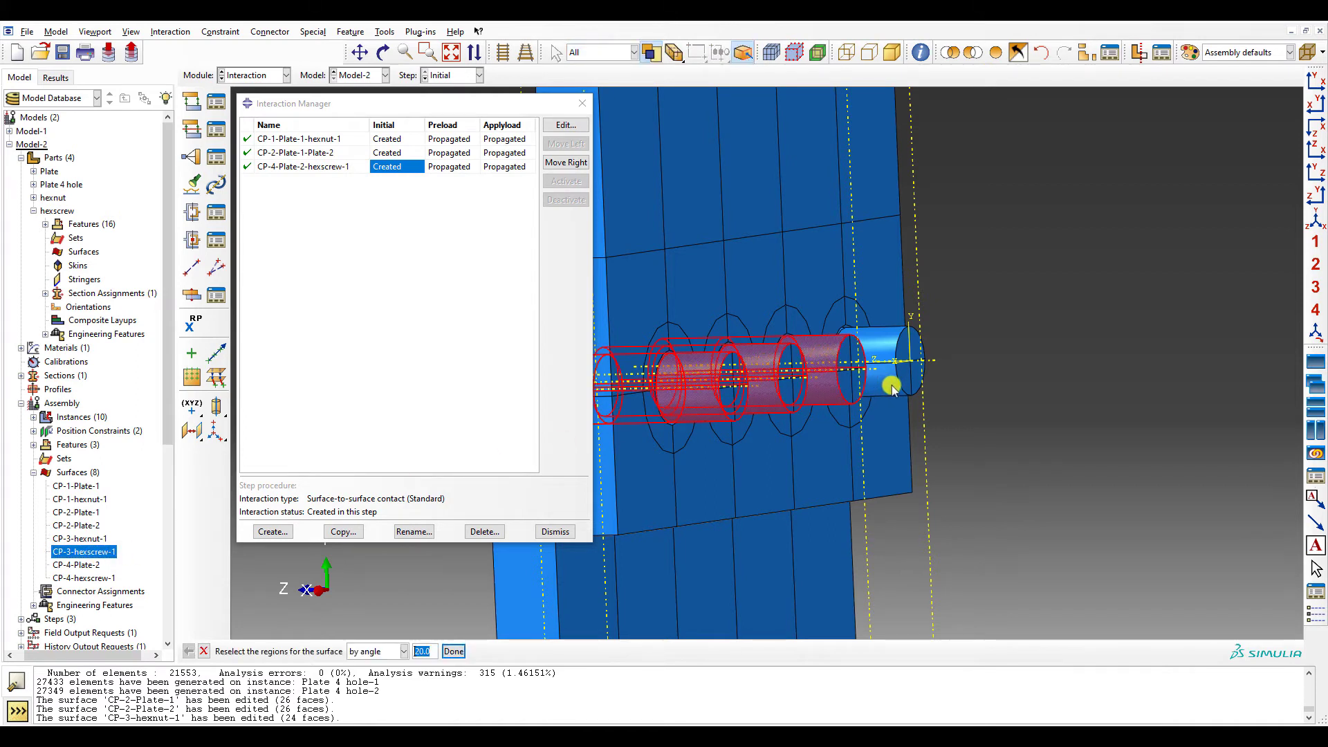
shift+click(904, 382)
click(1314, 197)
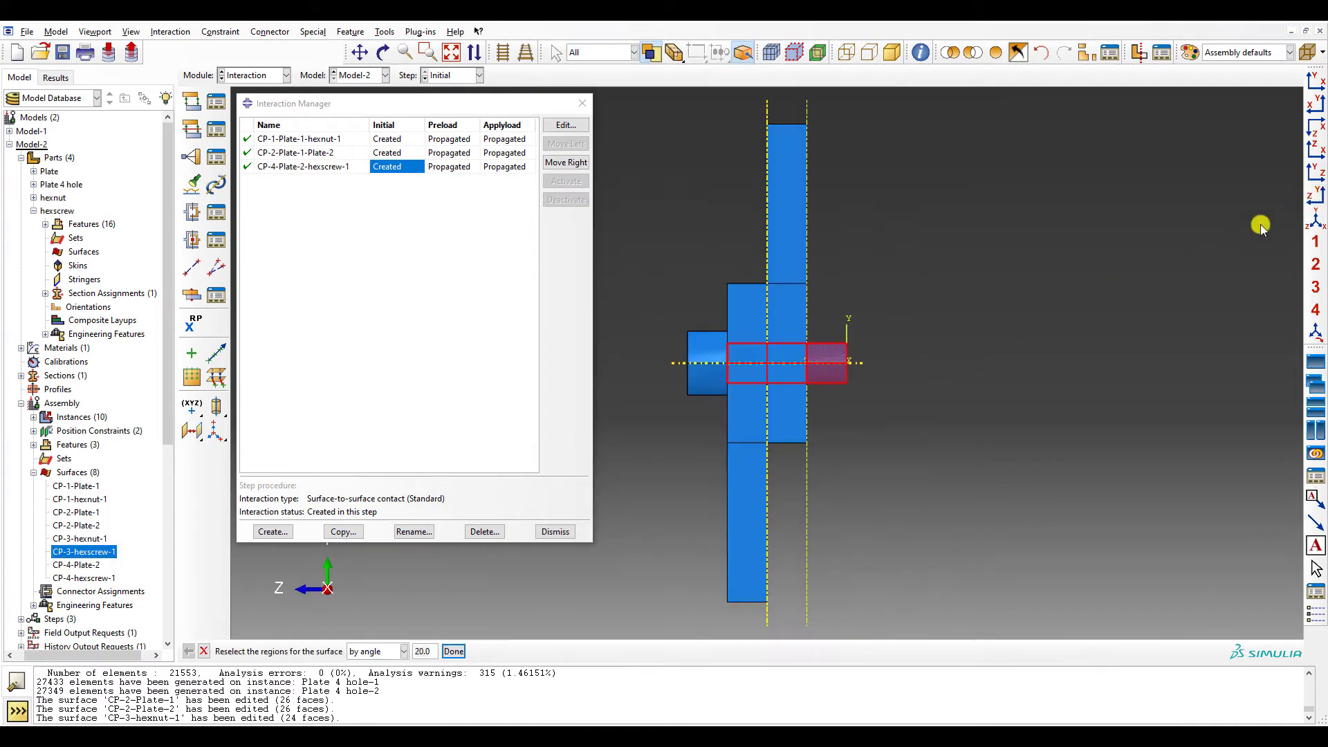
click(403, 650)
click(384, 666)
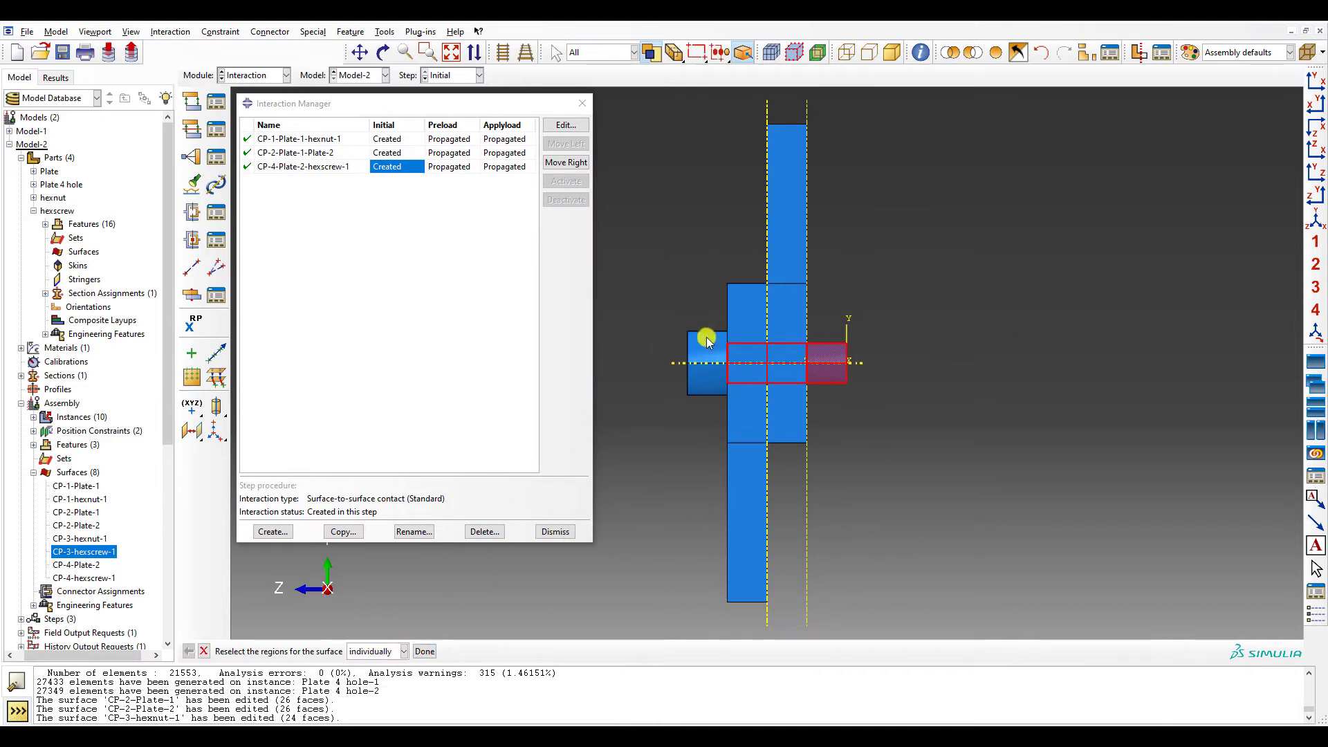
click(425, 650)
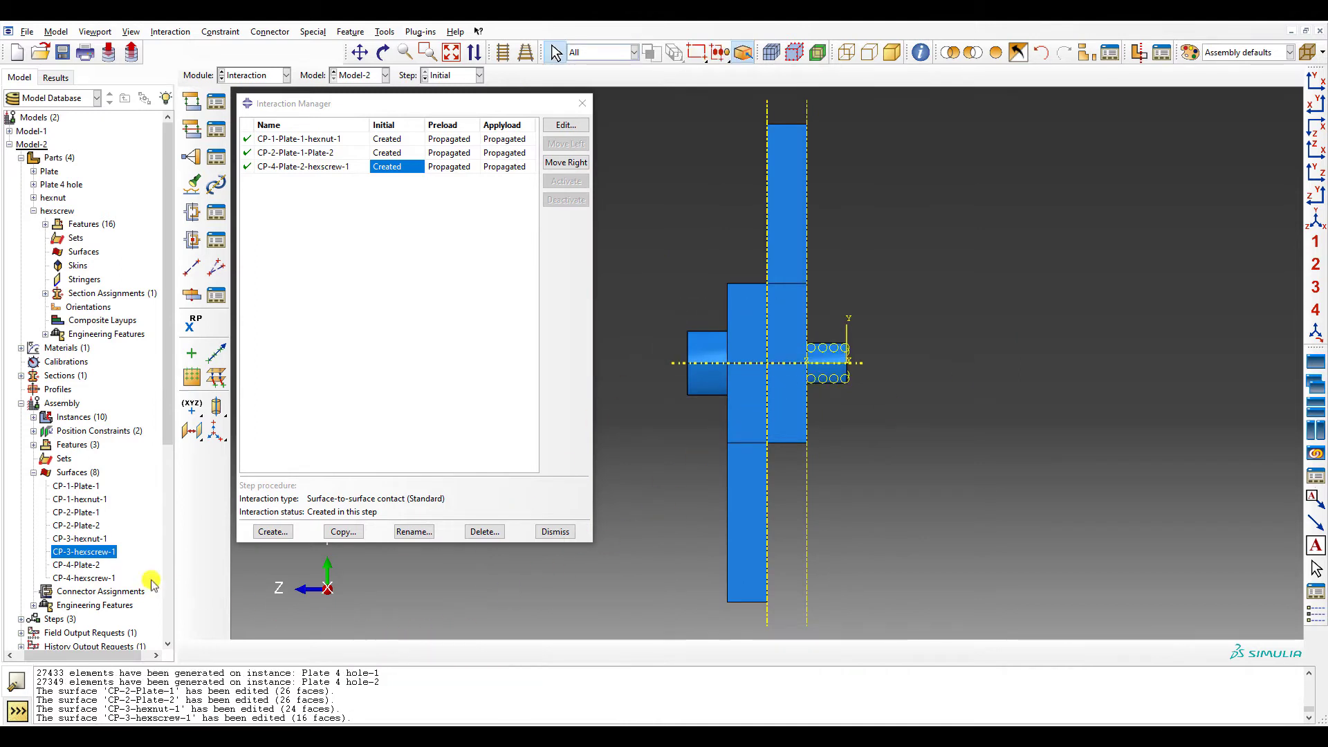
- Redefine surface CP-4-Plate-2 as the ring-shaped faces around the four holes on the second plate's screw-head side
double_click(87, 566)
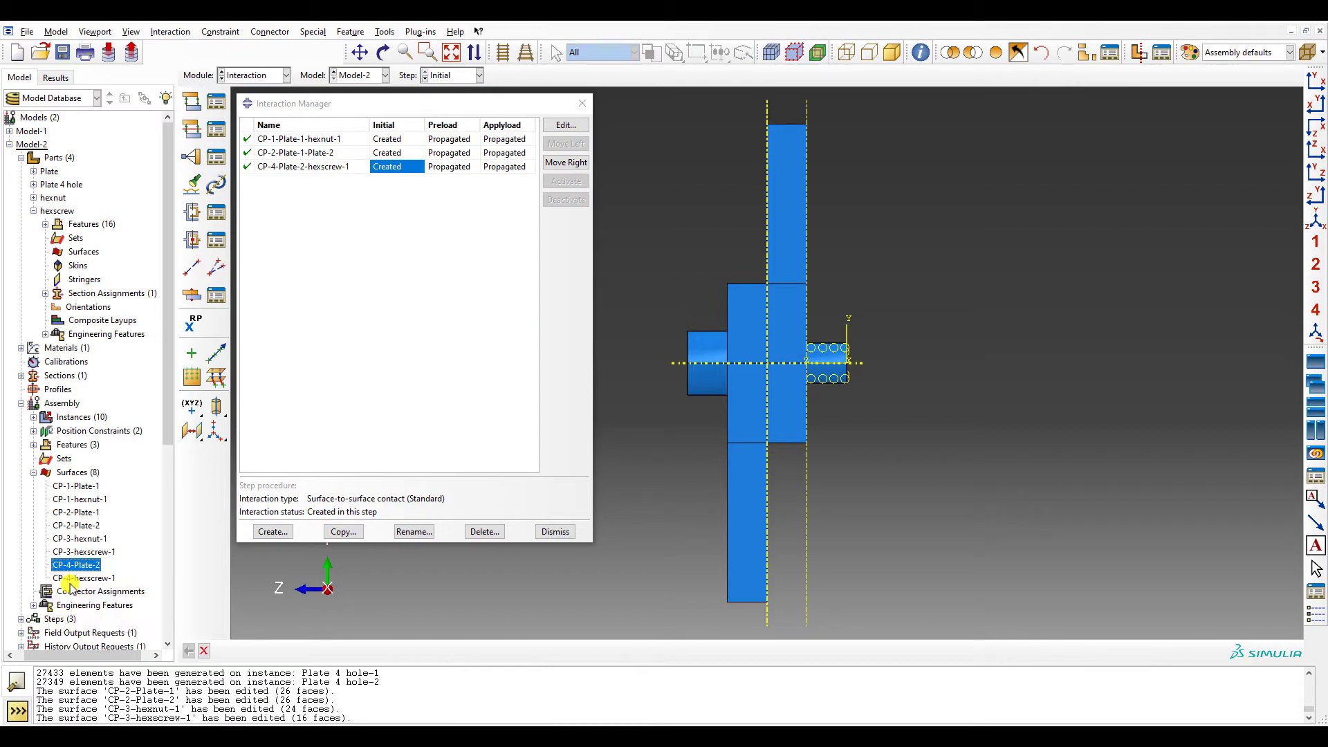
ctrl+alt+drag(234, 509, 768, 306)
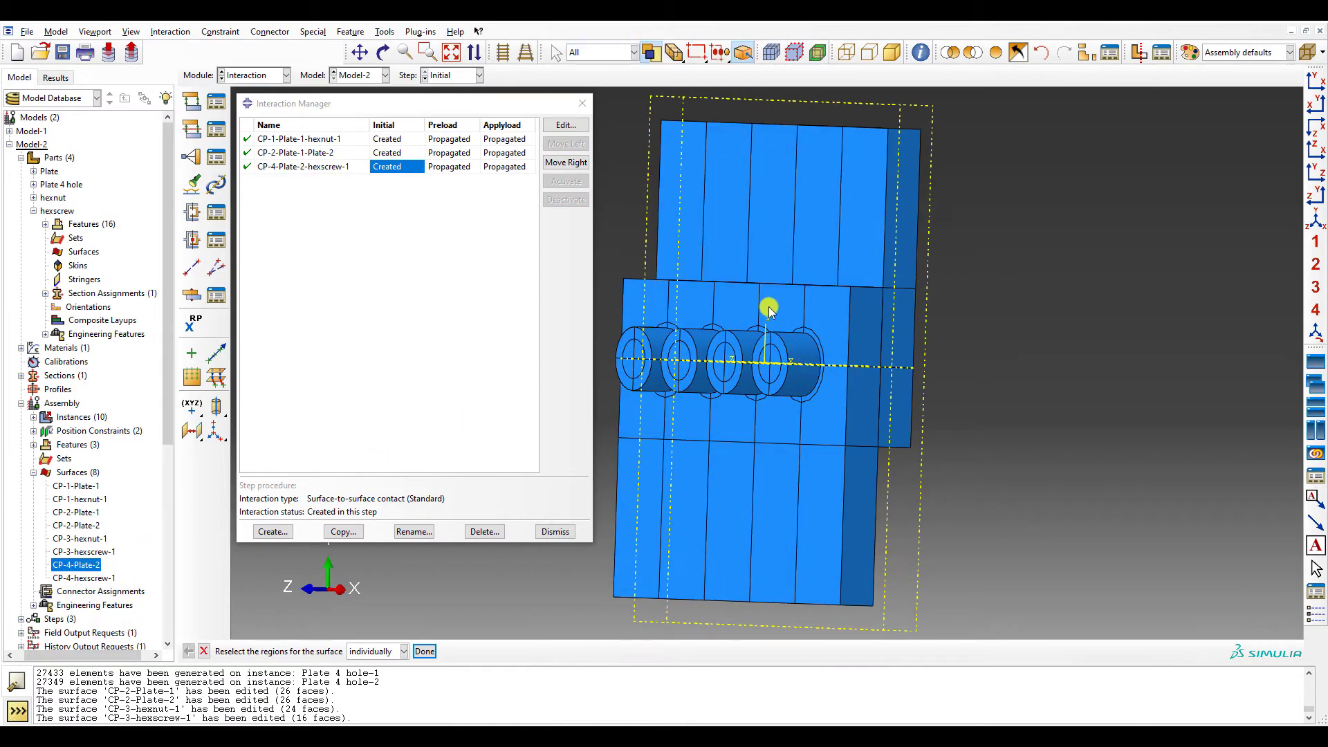
click(377, 651)
click(372, 673)
click(788, 434)
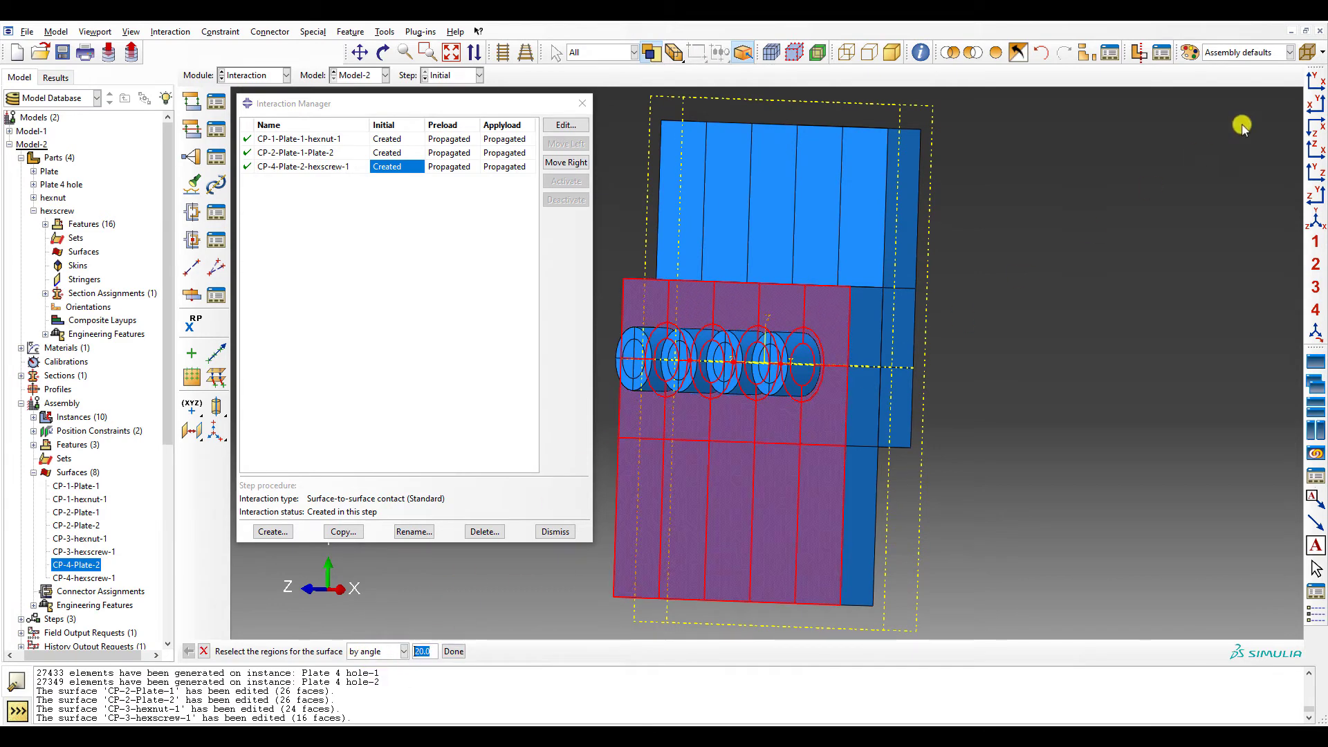
click(1316, 79)
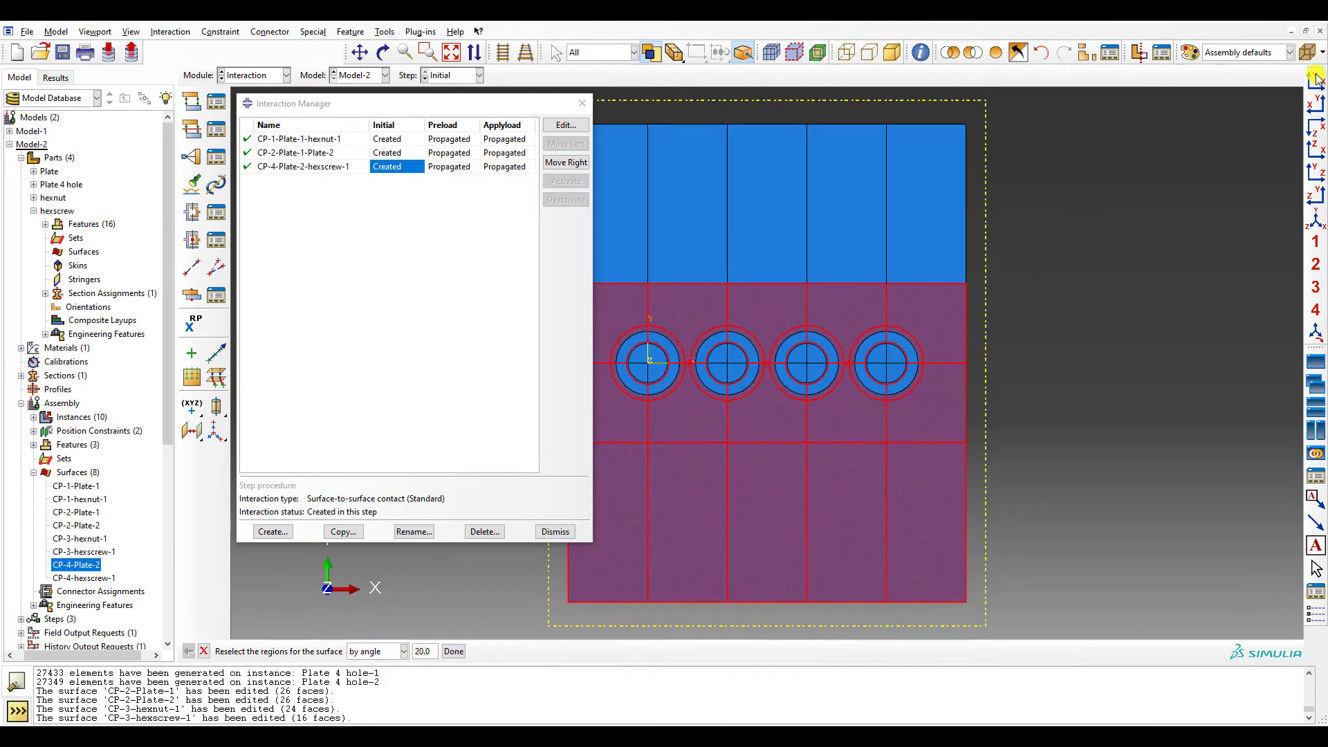
click(384, 651)
click(373, 663)
ctrl+drag(1057, 406, 595, 608)
ctrl+drag(661, 238, 998, 320)
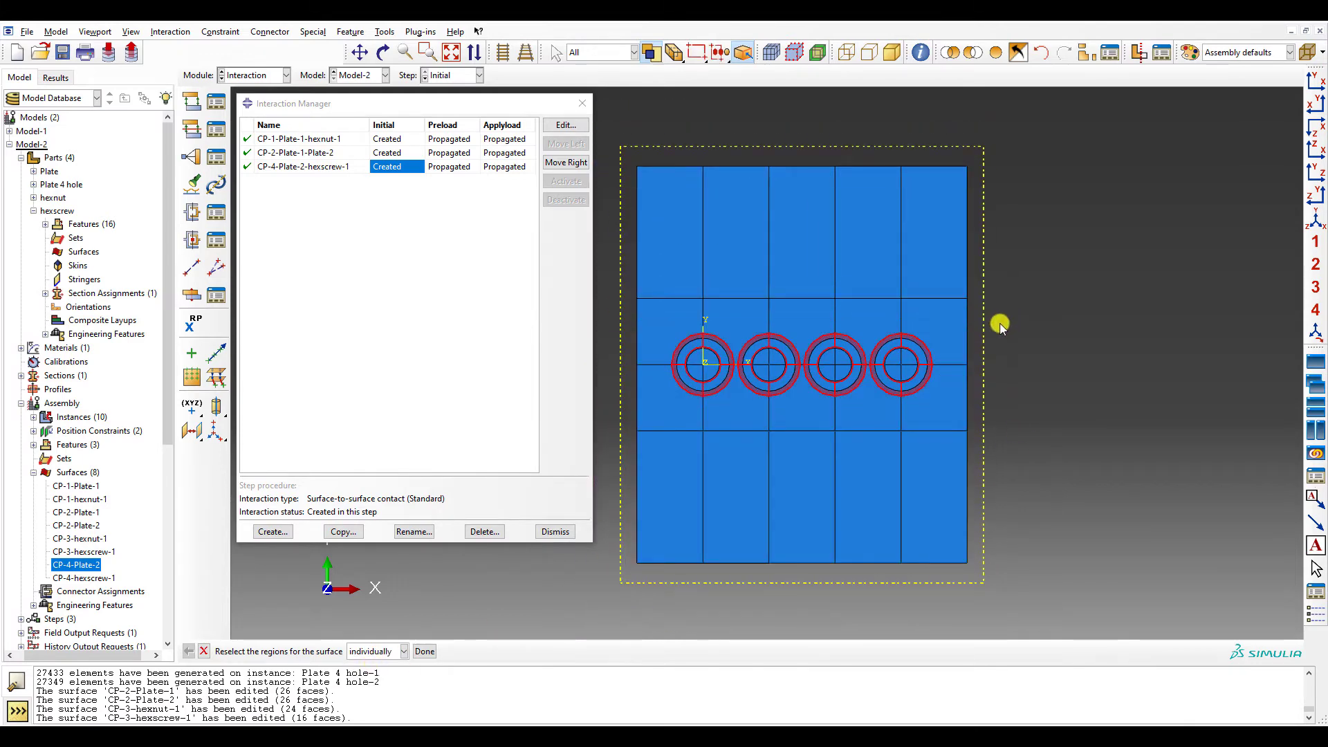
click(425, 650)
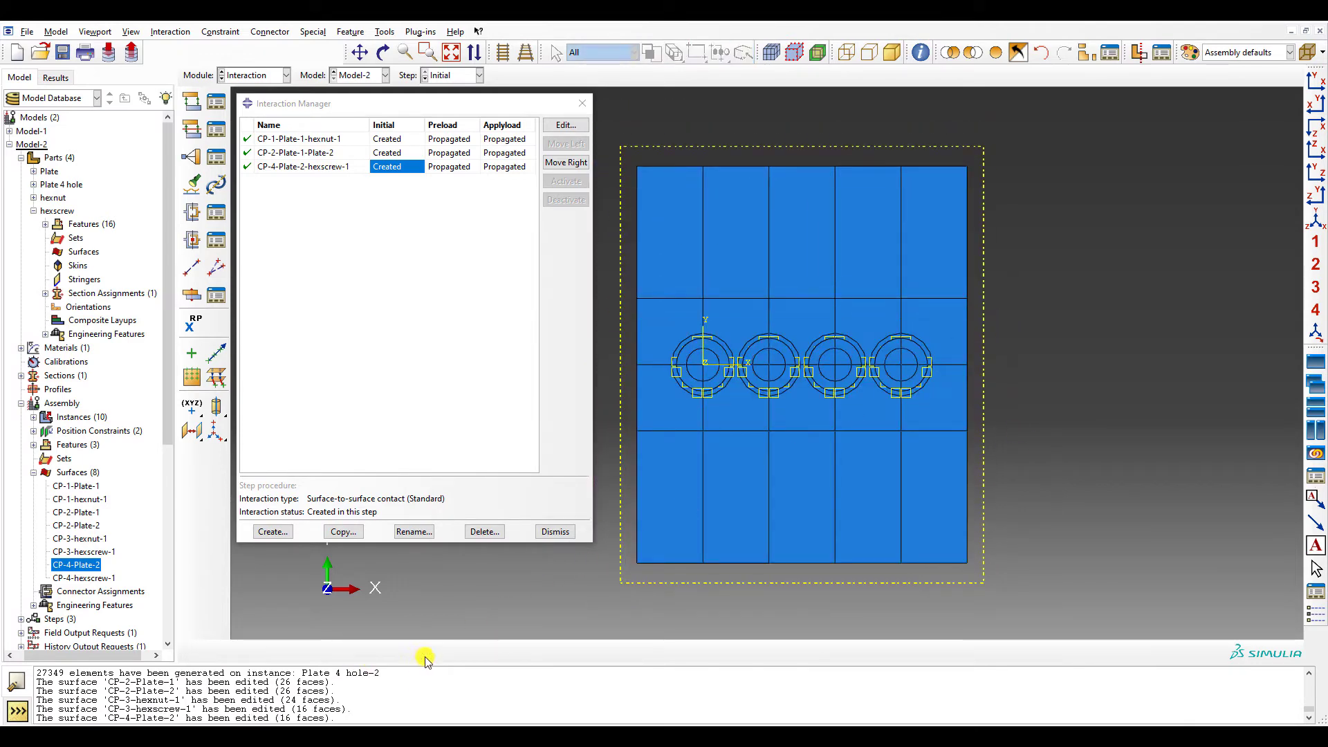
- Display only the four hexscrew instances for editing surface CP-4-hexscrew-1, viewed from the side of their shank ends
double_click(93, 578)
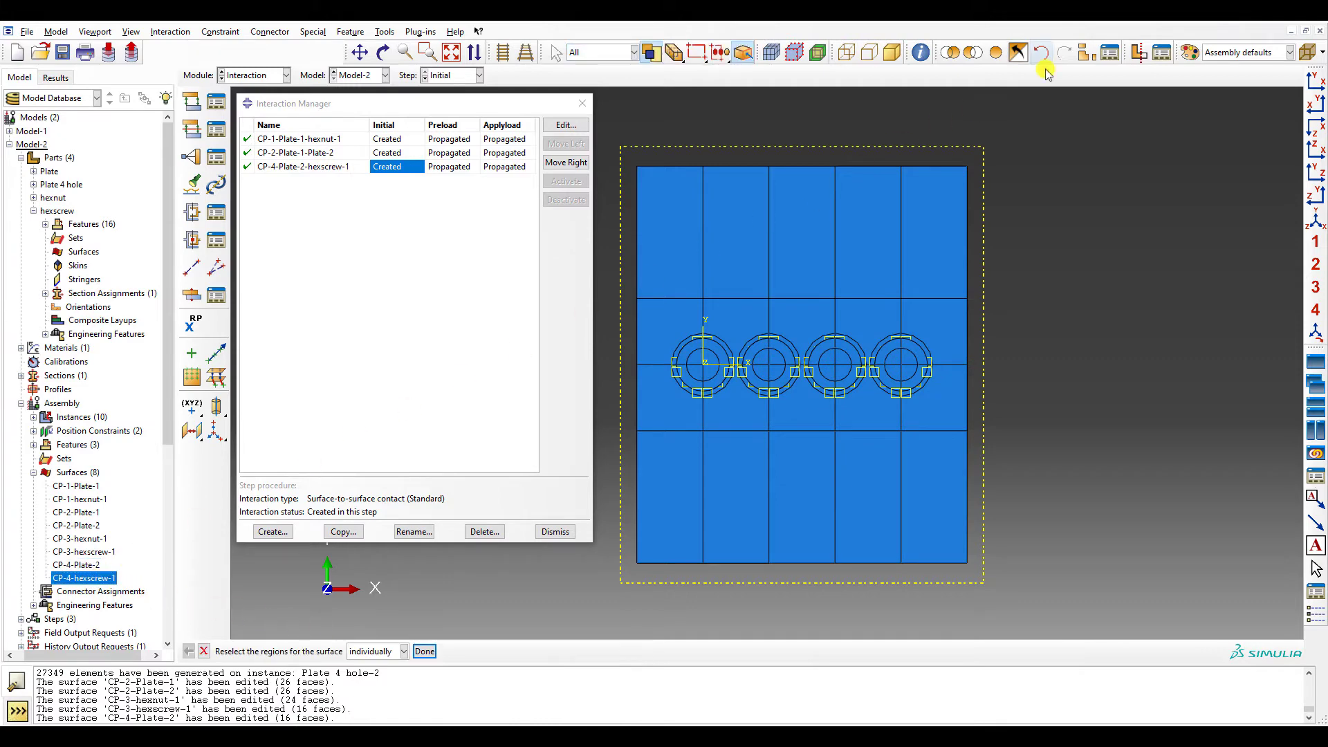
click(1086, 53)
drag(1120, 244, 1117, 220)
ctrl+click(1096, 192)
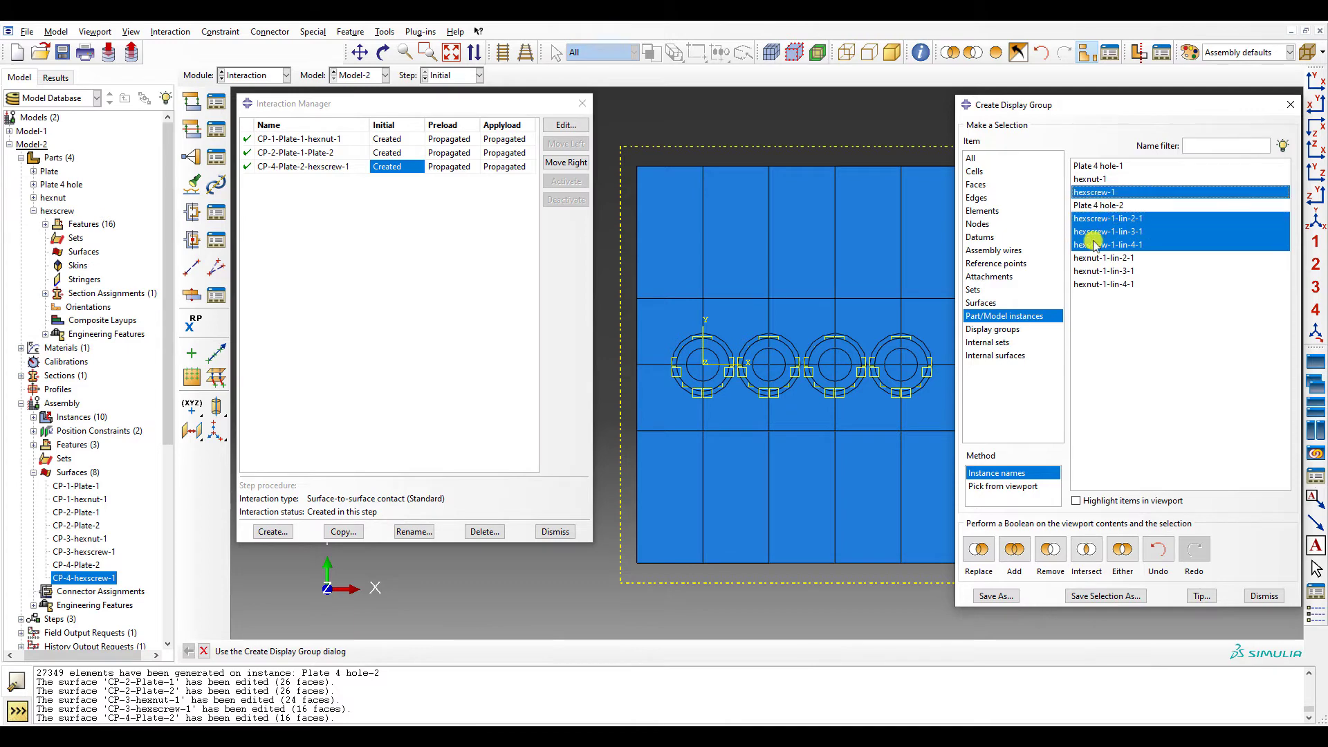
click(1086, 548)
click(1264, 595)
ctrl+alt+drag(1248, 580, 1248, 580)
scroll(1154, 588, down, 2)
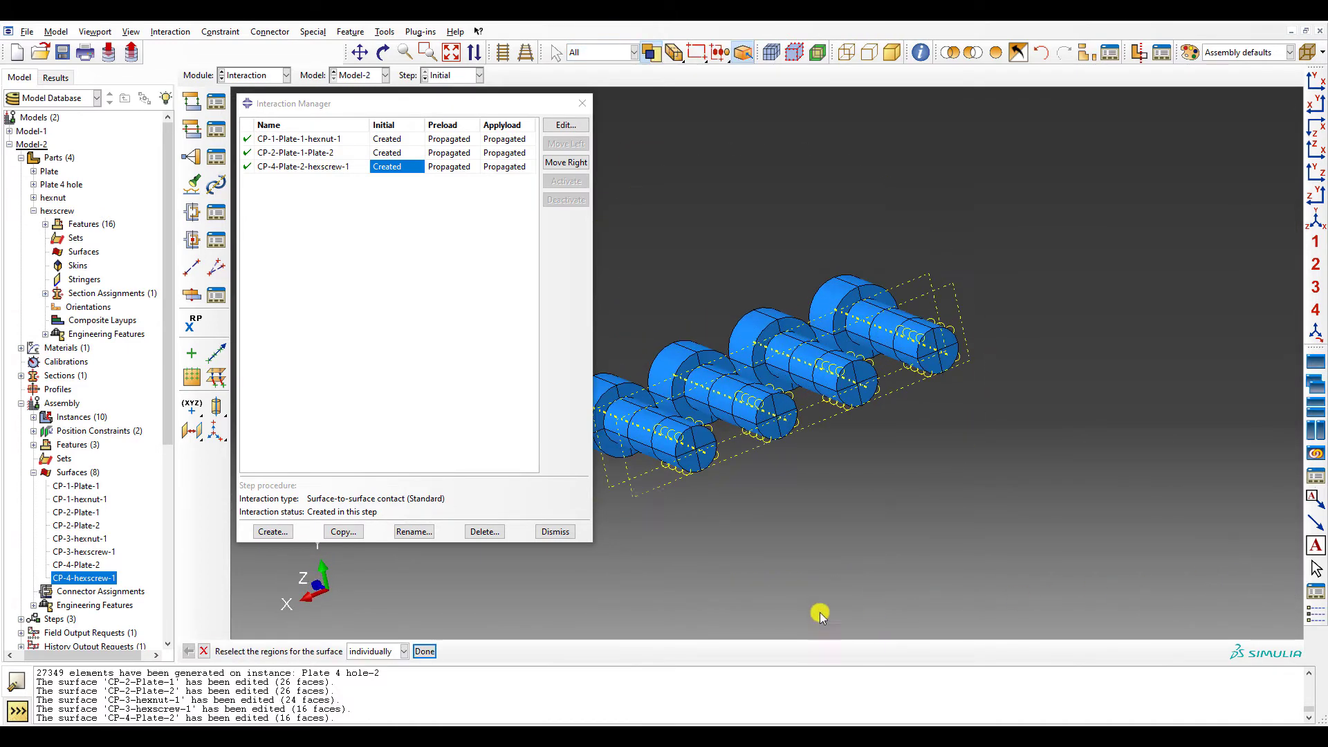
- Redefine surface CP-4-hexscrew-1 by angle as the ring-shaped underside faces of all four screw heads
click(391, 650)
click(365, 681)
scroll(625, 361, up, 2)
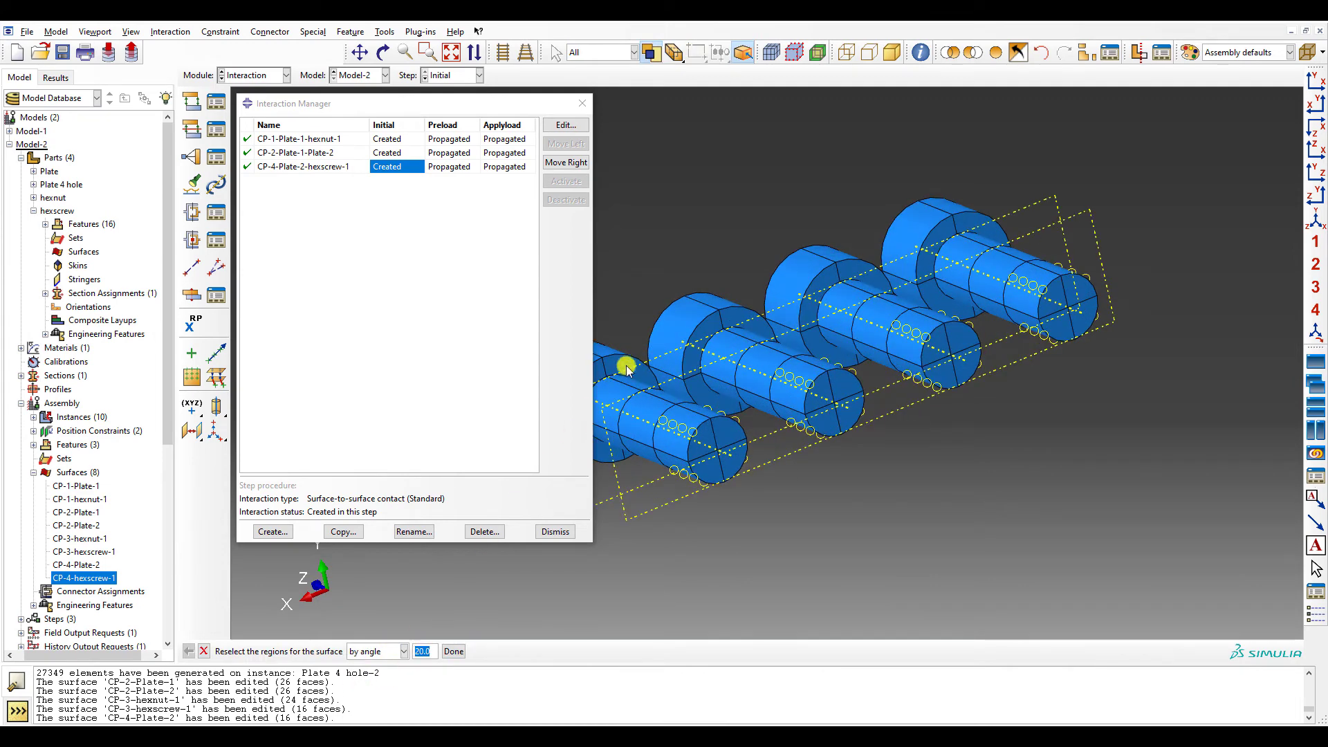
shift+click(733, 323)
shift+click(852, 268)
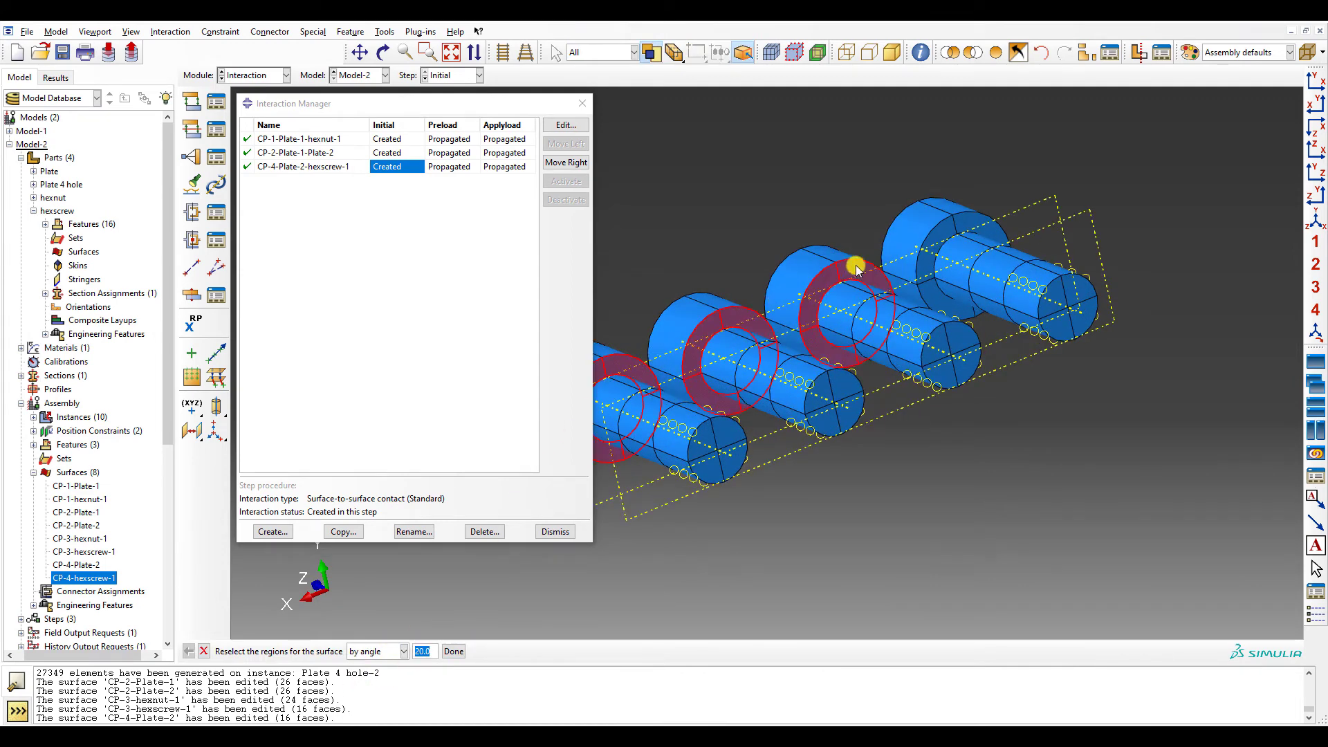
shift+click(944, 232)
click(454, 651)
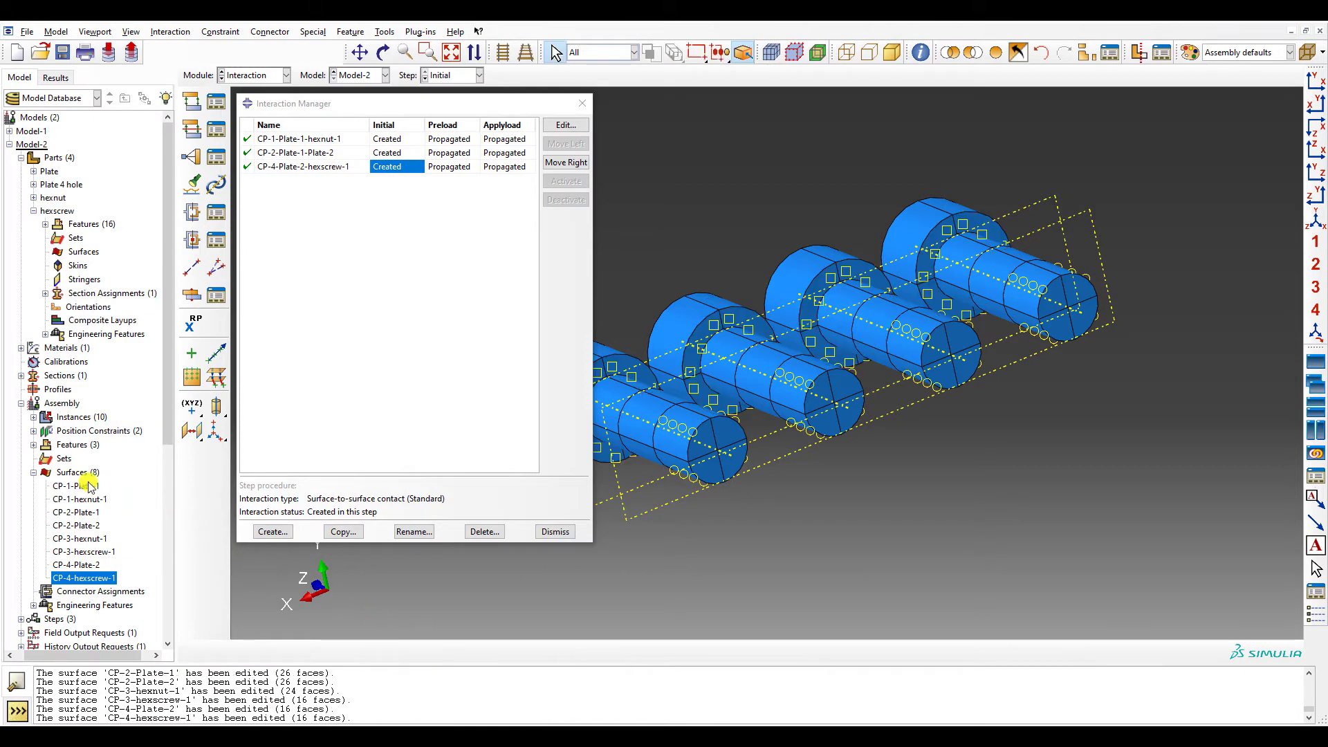
- Display only the four hexnut instances, viewed from the side of the nuts' plate-facing ends, for editing surface CP-1-hexnut-1
click(89, 486)
click(90, 499)
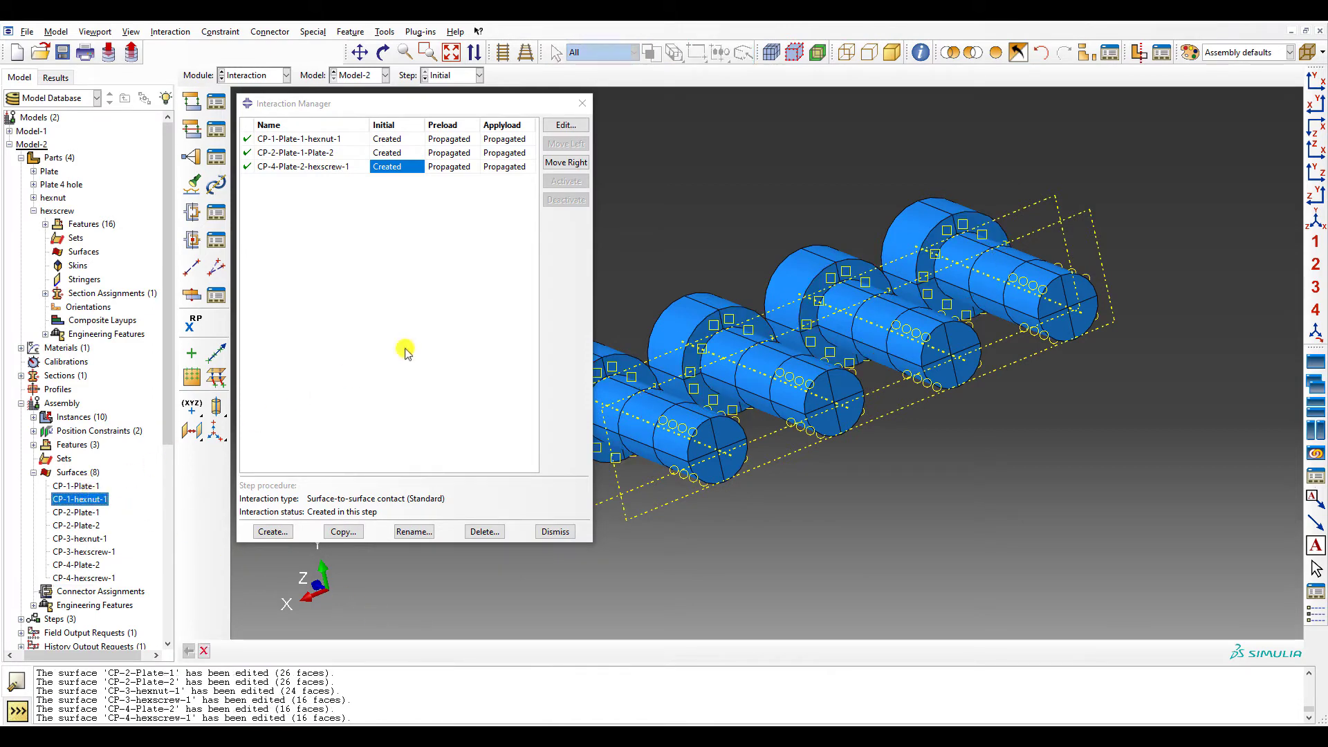
click(1087, 51)
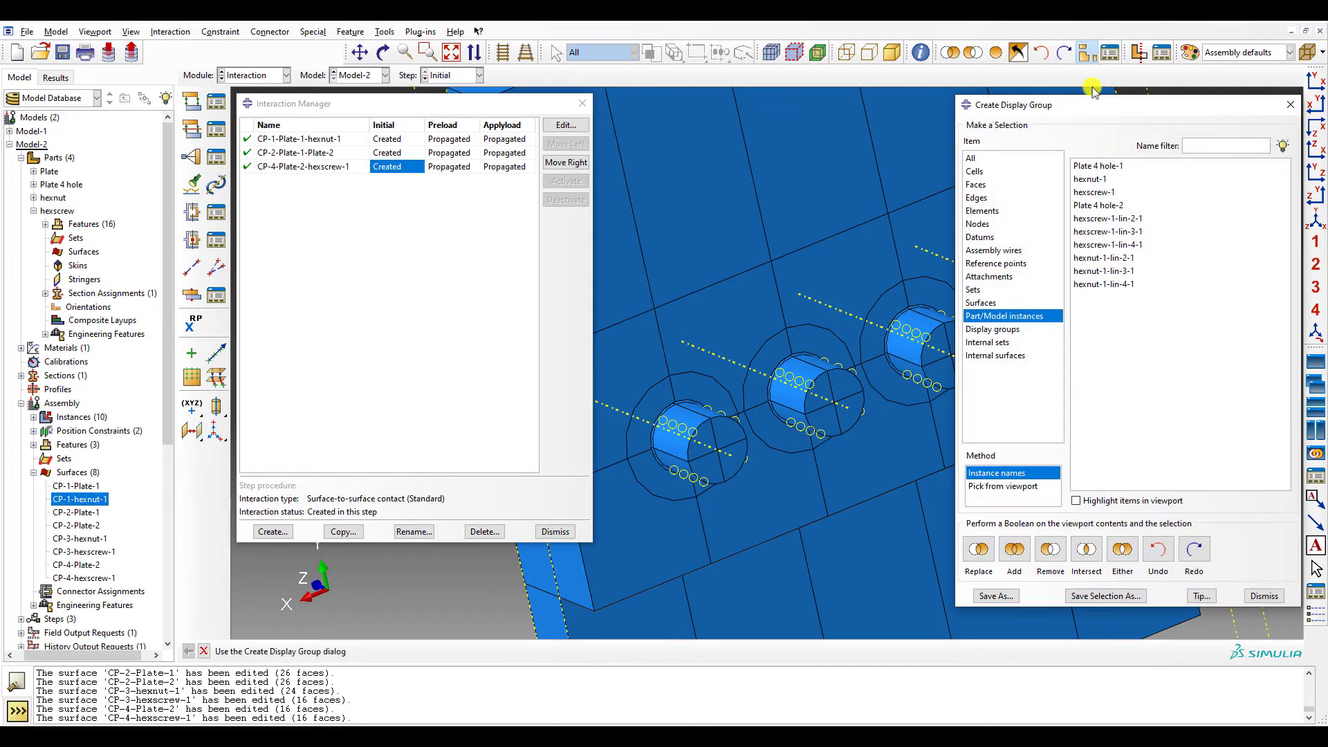
click(1105, 220)
shift+click(1106, 245)
click(1106, 258)
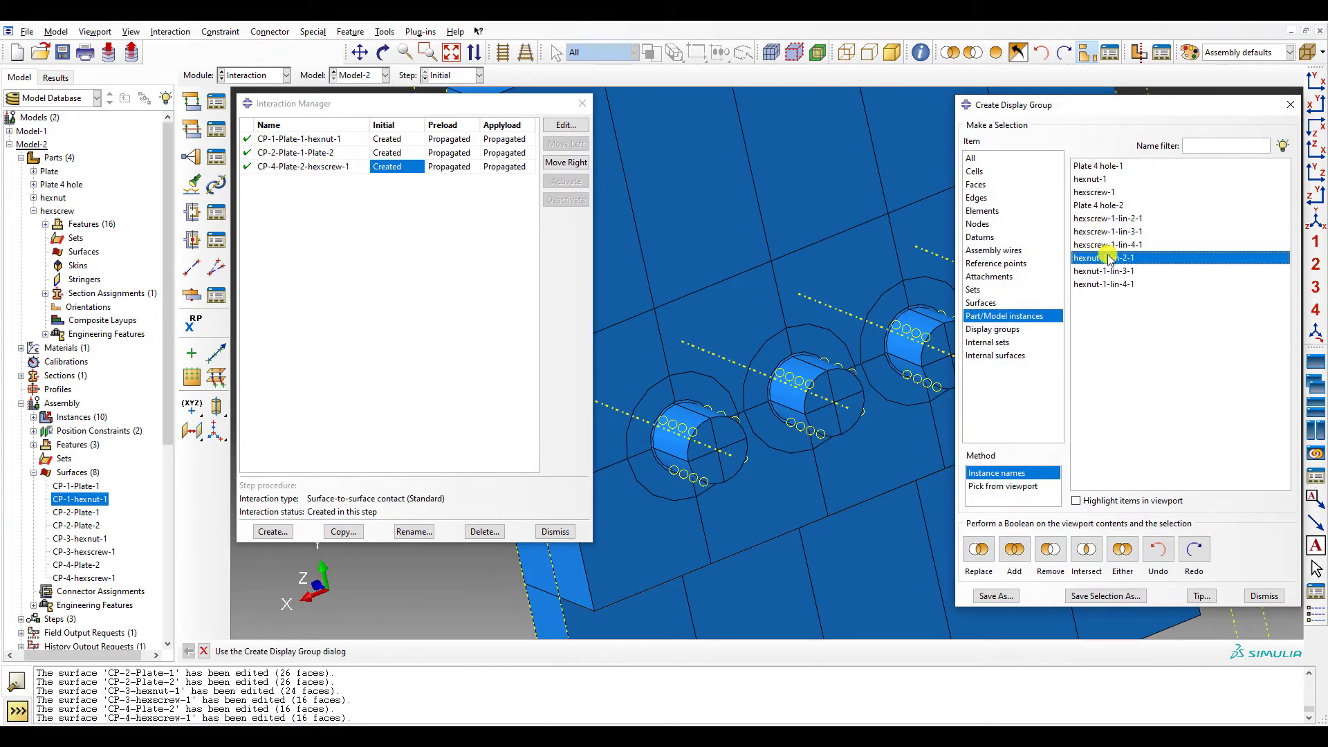
shift+click(1107, 283)
ctrl+click(1099, 179)
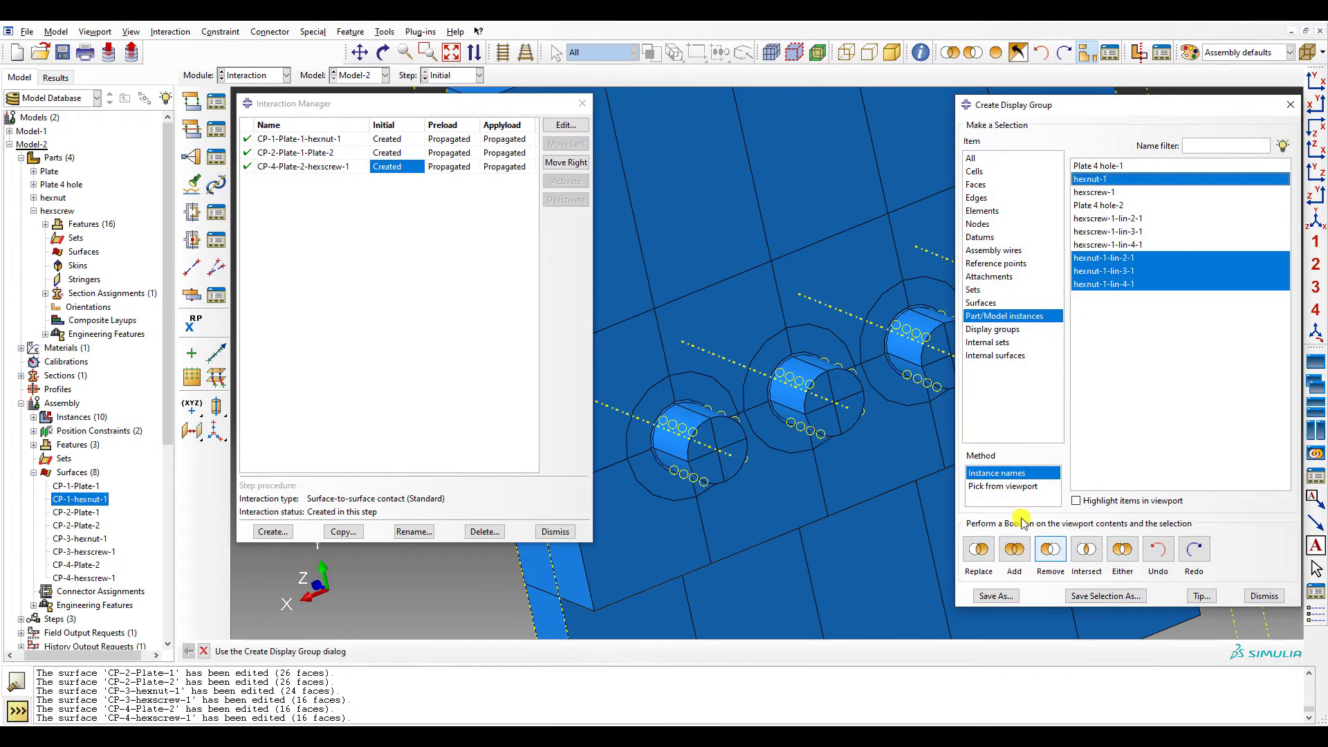
click(1013, 550)
click(1087, 550)
click(1259, 596)
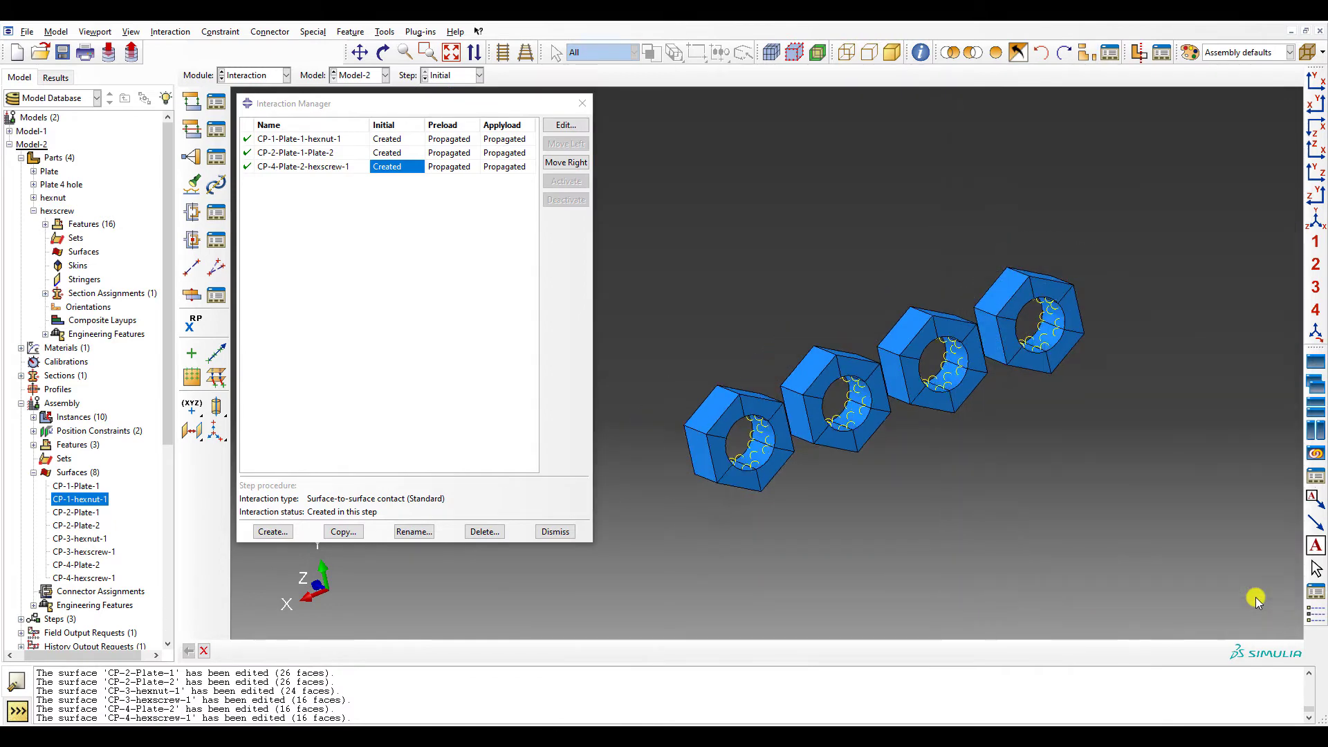
ctrl+alt+drag(1255, 596, 1210, 593)
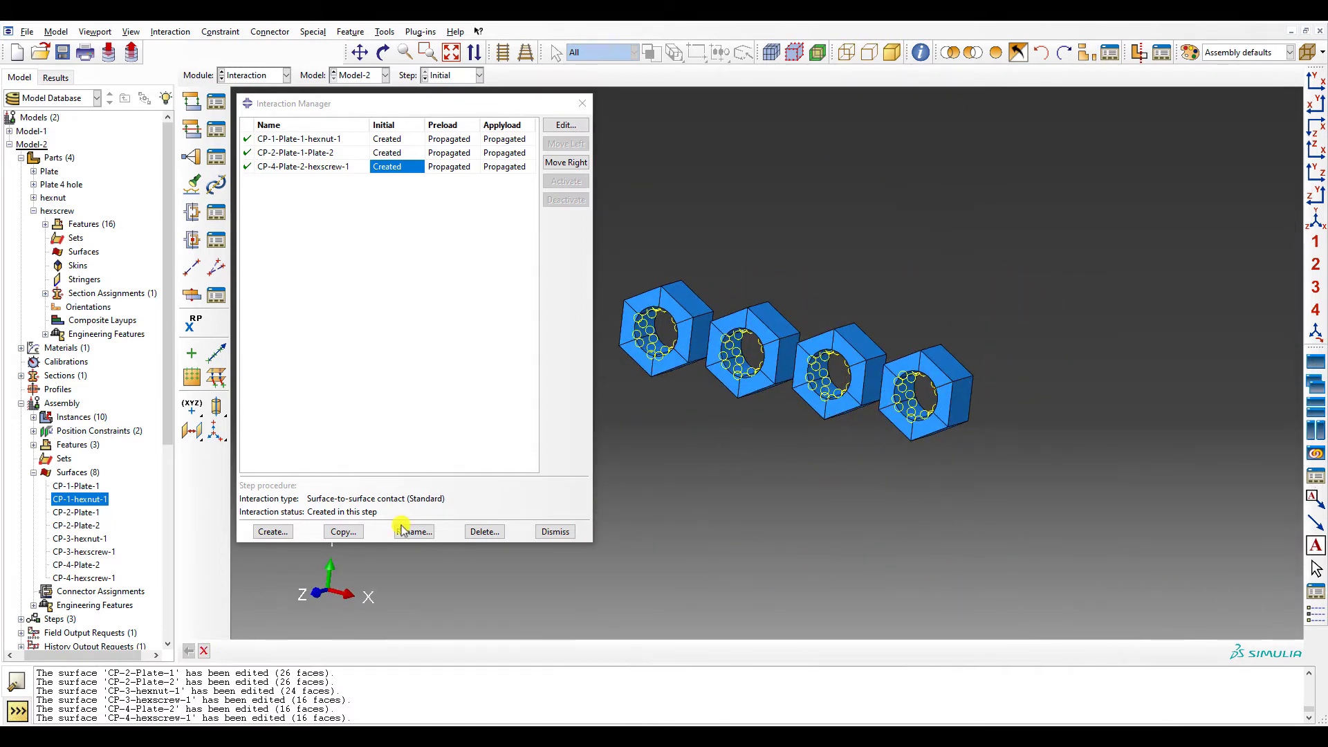
- Redefine surface CP-1-hexnut-1 by angle as the plate-facing end faces of all four nuts
double_click(85, 499)
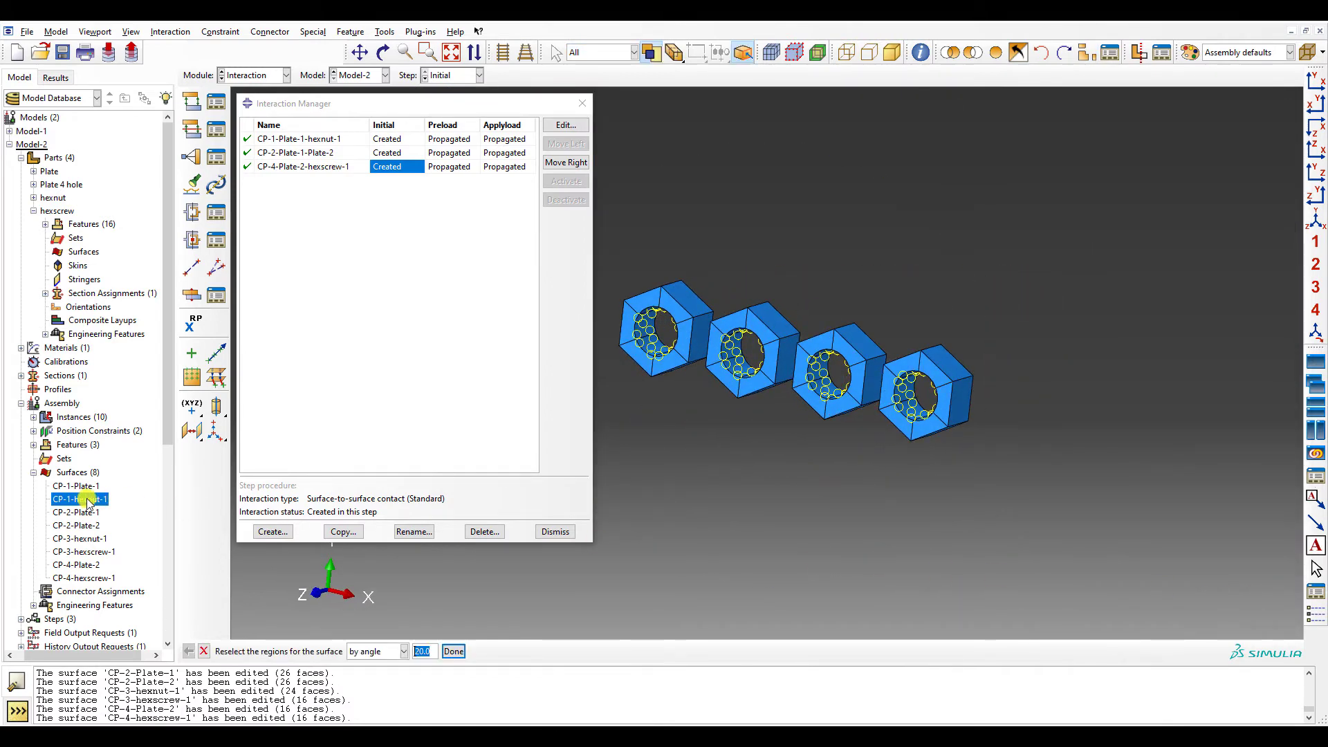
click(676, 306)
shift+click(745, 325)
shift+click(829, 347)
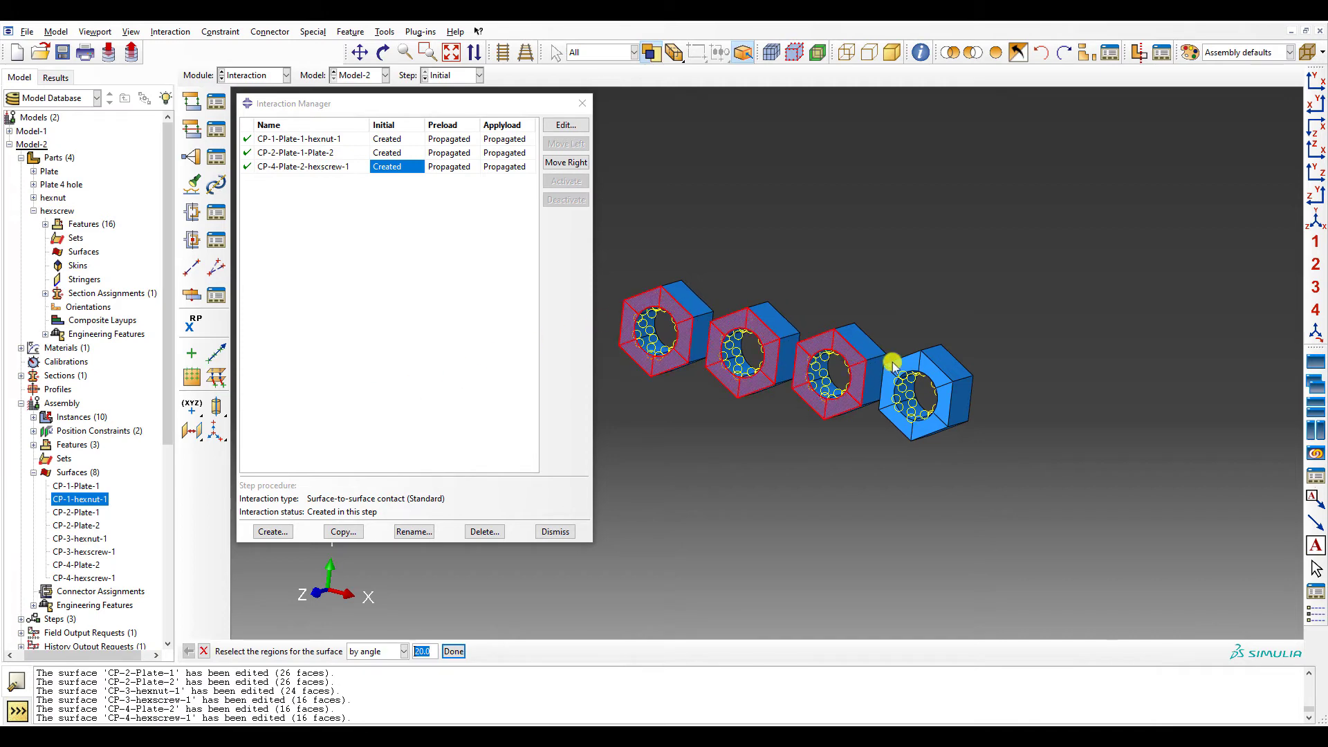
shift+click(892, 363)
click(454, 651)
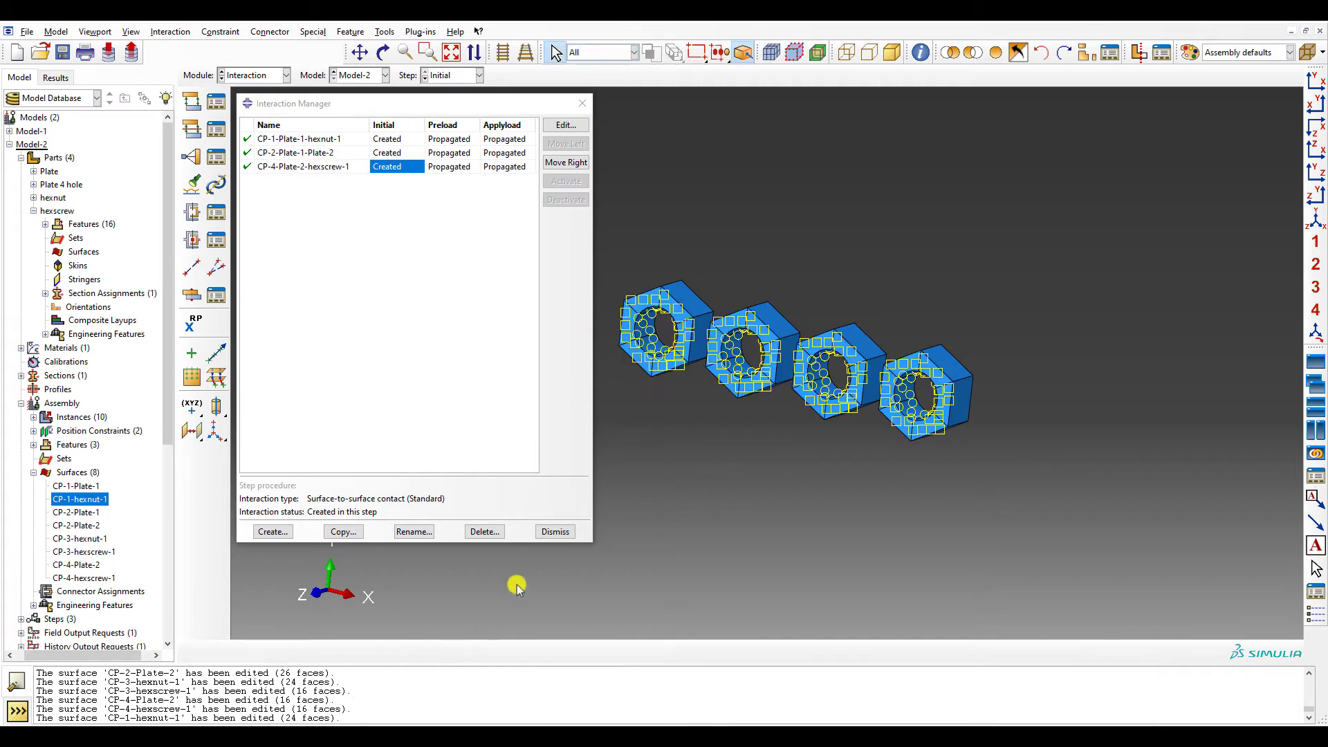
- With the nuts hidden and the plates displayed, reselect surface CP-1-Plate-1 by angle as the first plate's whole nut-side face, viewed face-on
click(1018, 53)
click(1017, 55)
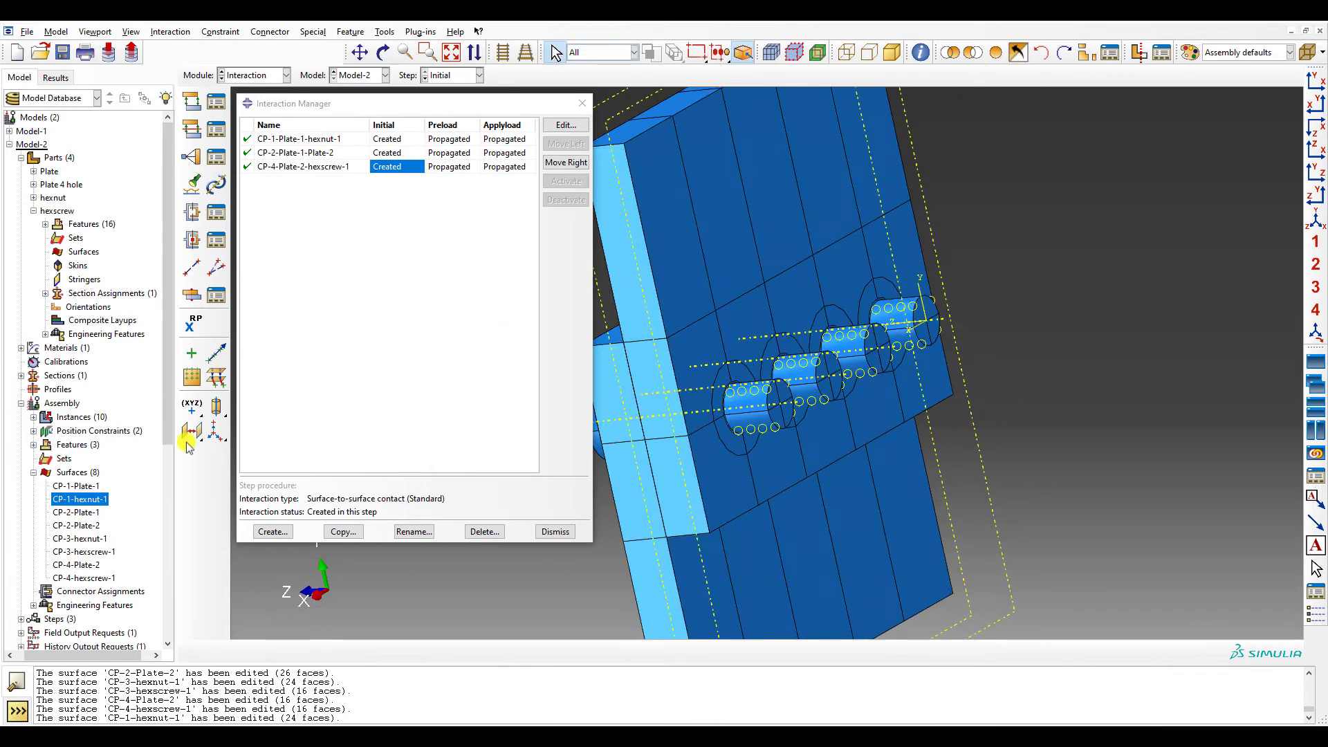
double_click(84, 486)
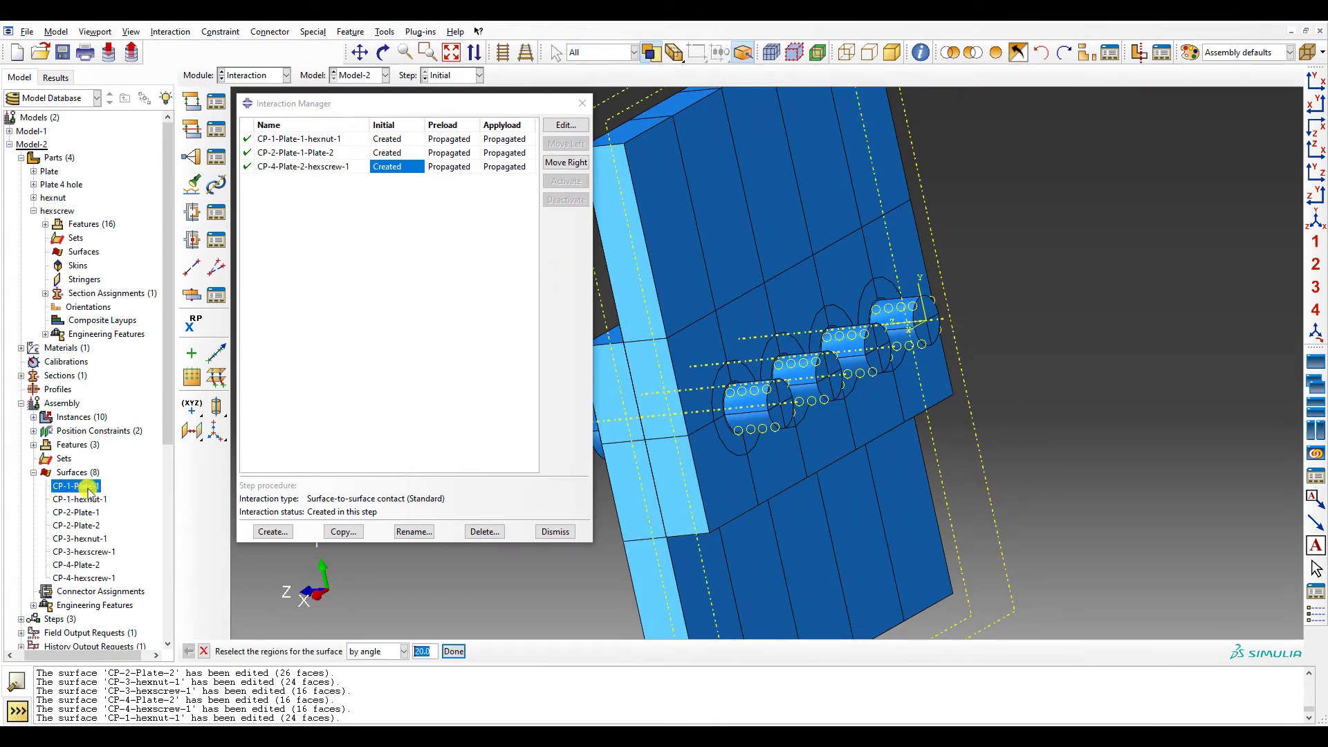
click(703, 356)
click(1319, 188)
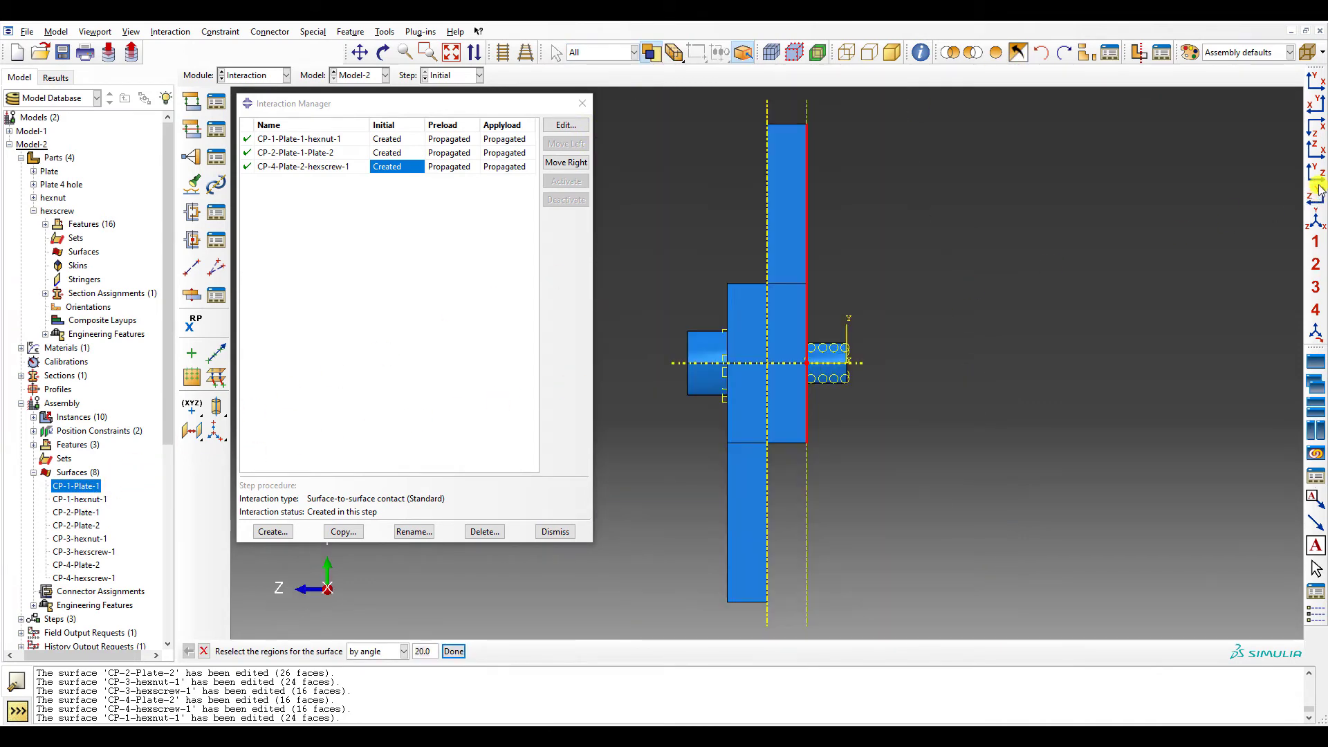
click(1317, 84)
click(1318, 122)
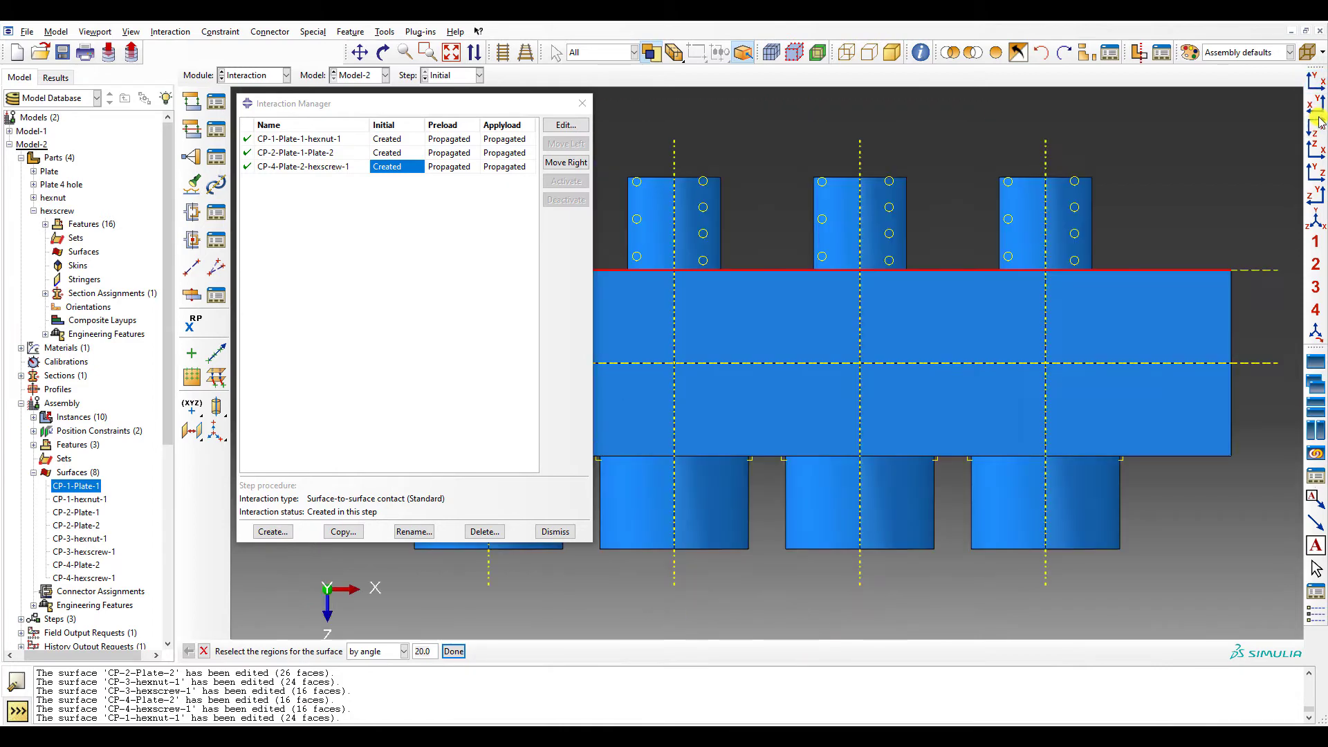
click(1319, 78)
scroll(1231, 142, down, 2)
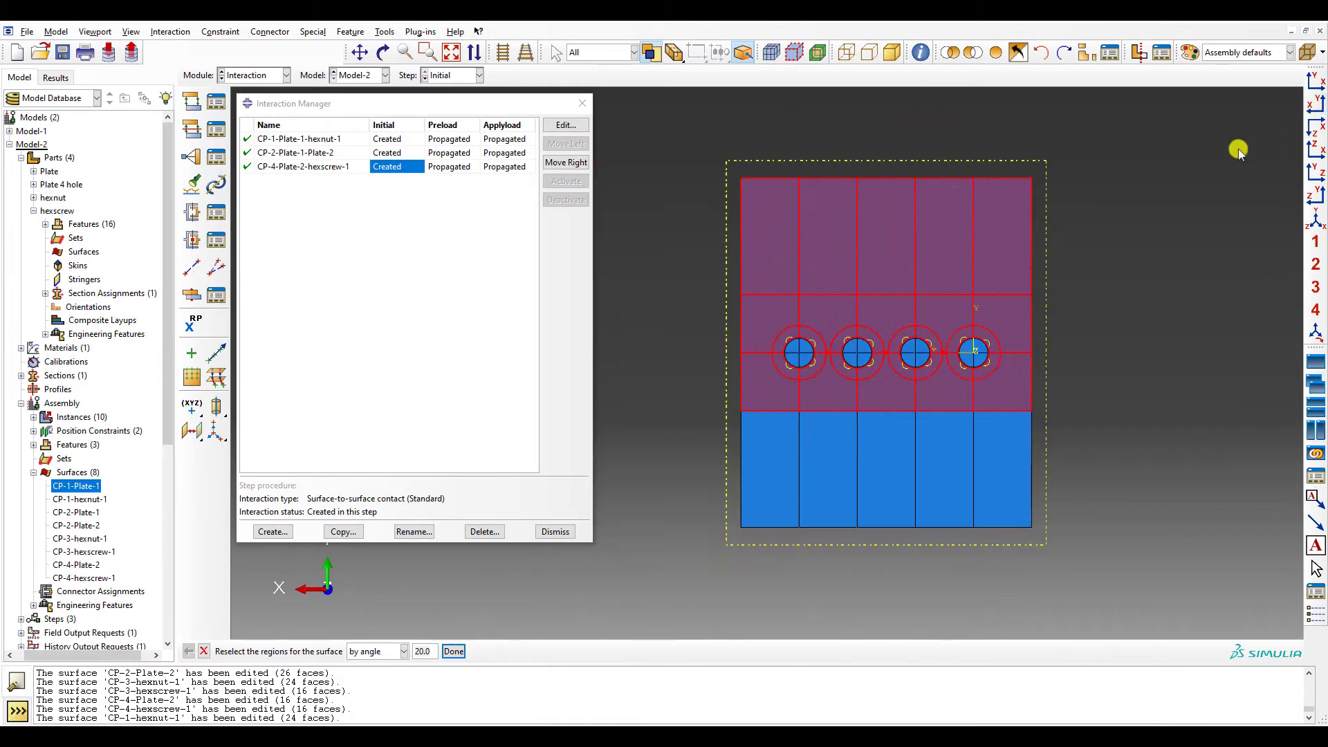
- Individually deselect the nut-side plate faces outside the four hole rings and finish redefining surface CP-1-Plate-1
click(387, 651)
click(366, 667)
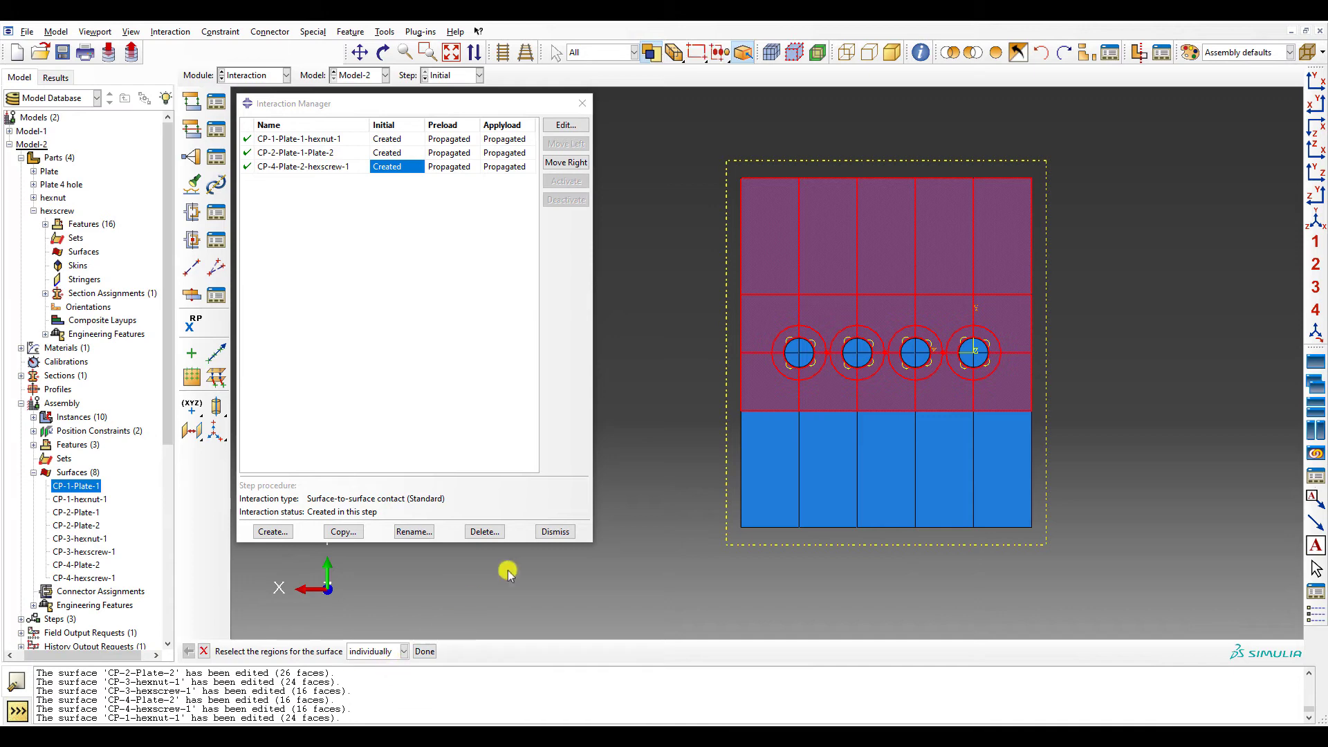
ctrl+drag(703, 400, 1136, 401)
ctrl+drag(1103, 192, 675, 309)
click(424, 651)
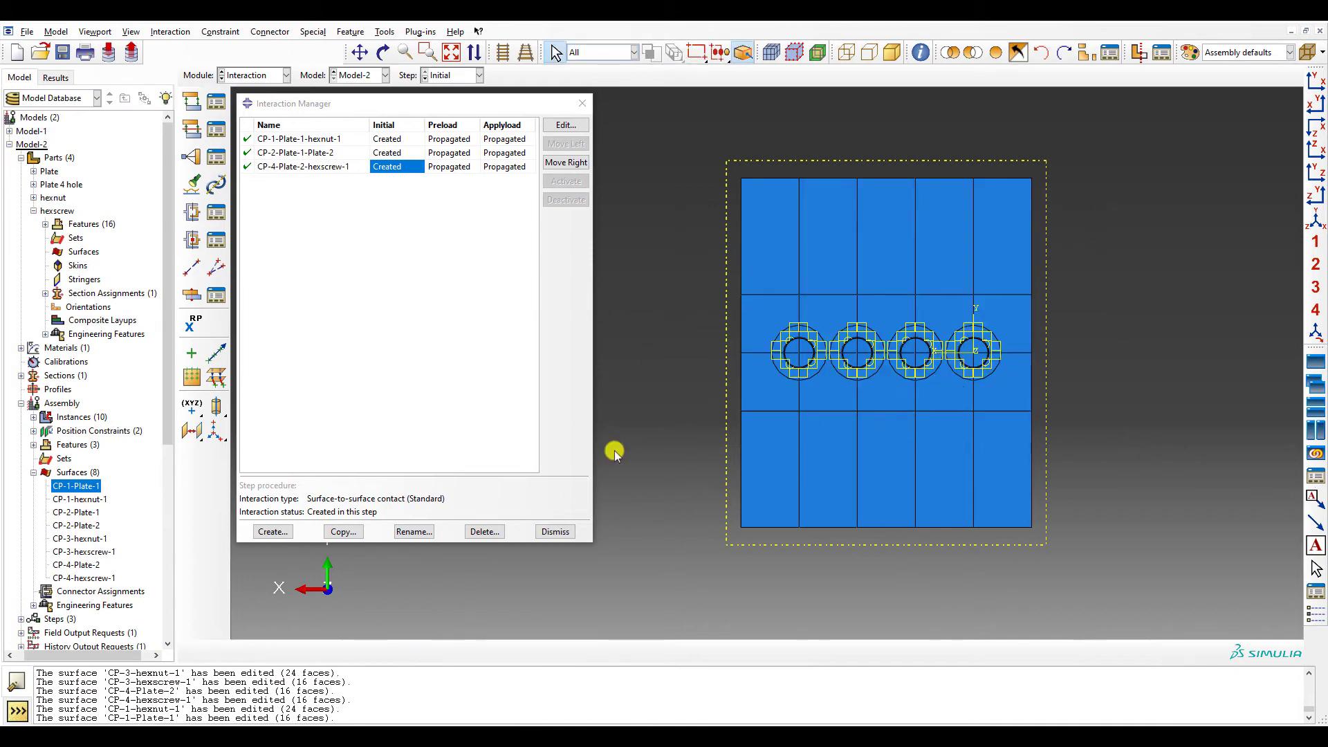
- Examine the master and slave surfaces of the tie constraint CP-3-hexscrew-1-hexnut-1 on the assembly
ctrl+alt+drag(712, 360, 868, 363)
click(582, 103)
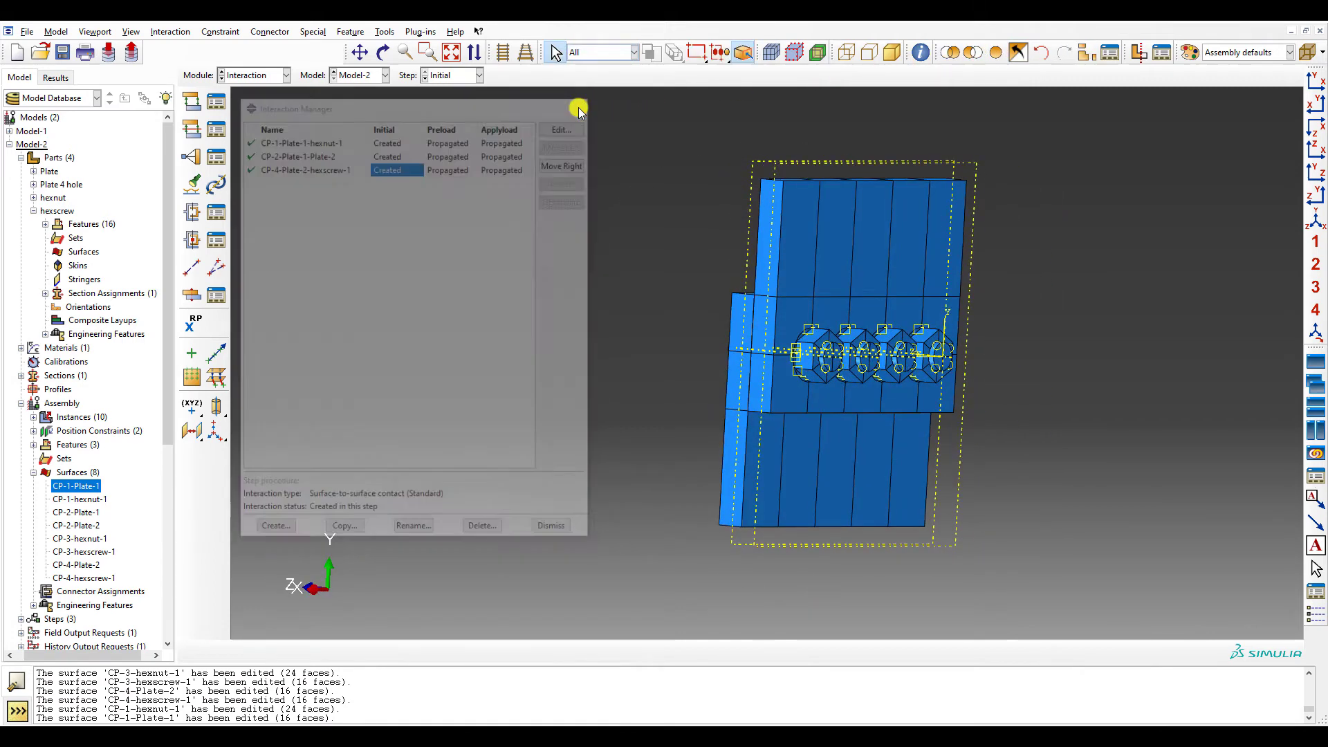
click(1312, 220)
click(1314, 85)
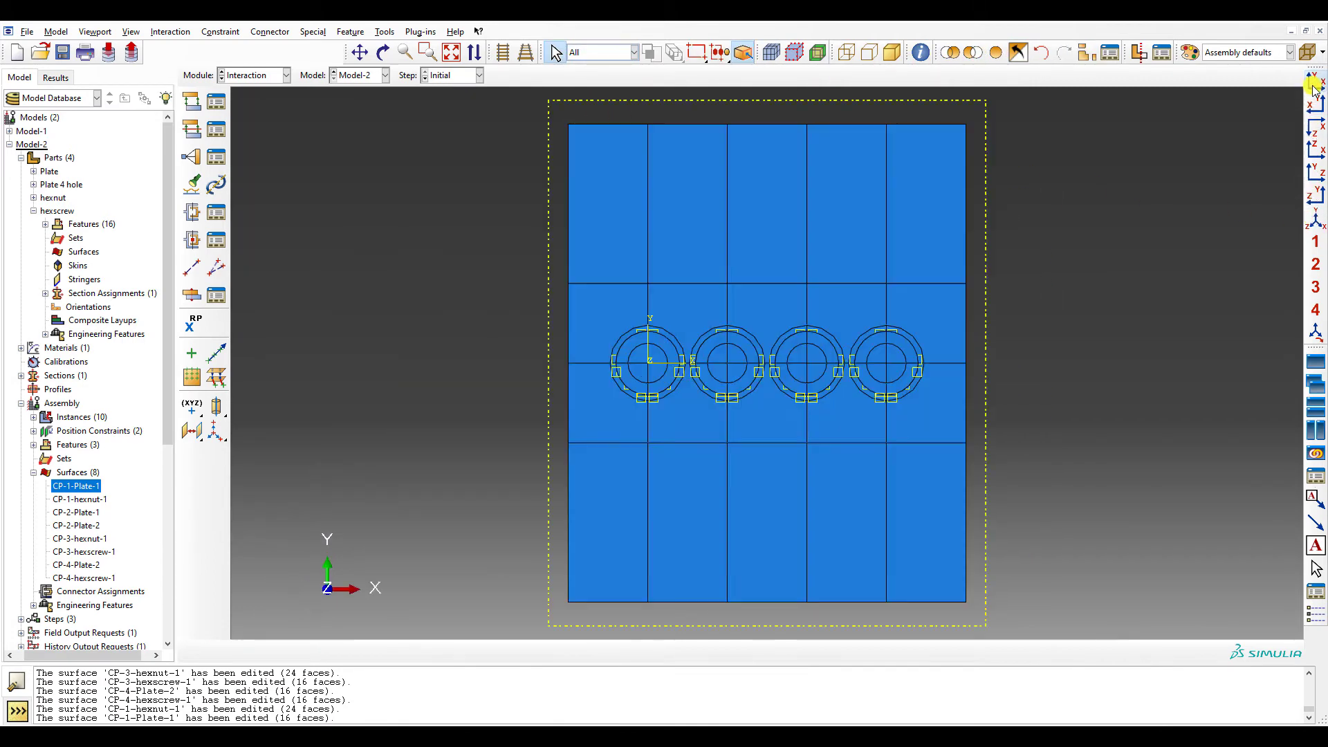
click(216, 101)
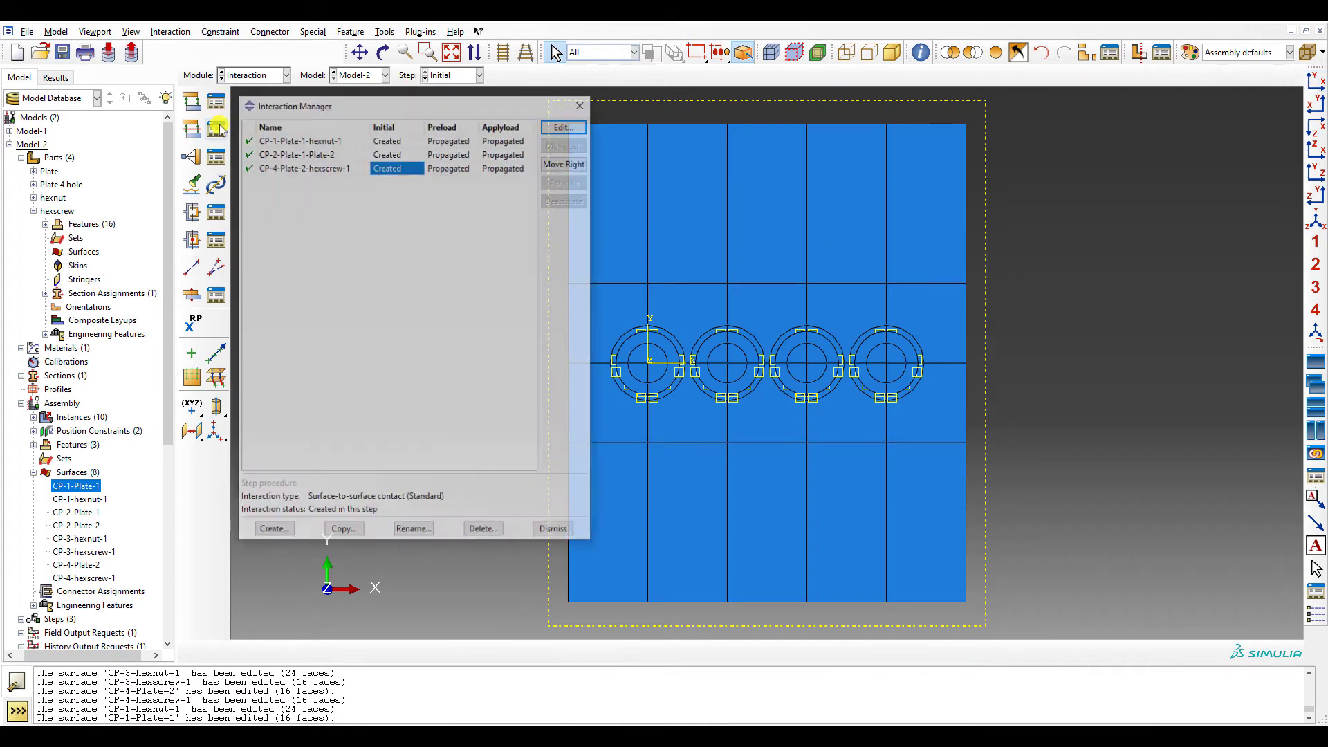
click(217, 131)
click(557, 268)
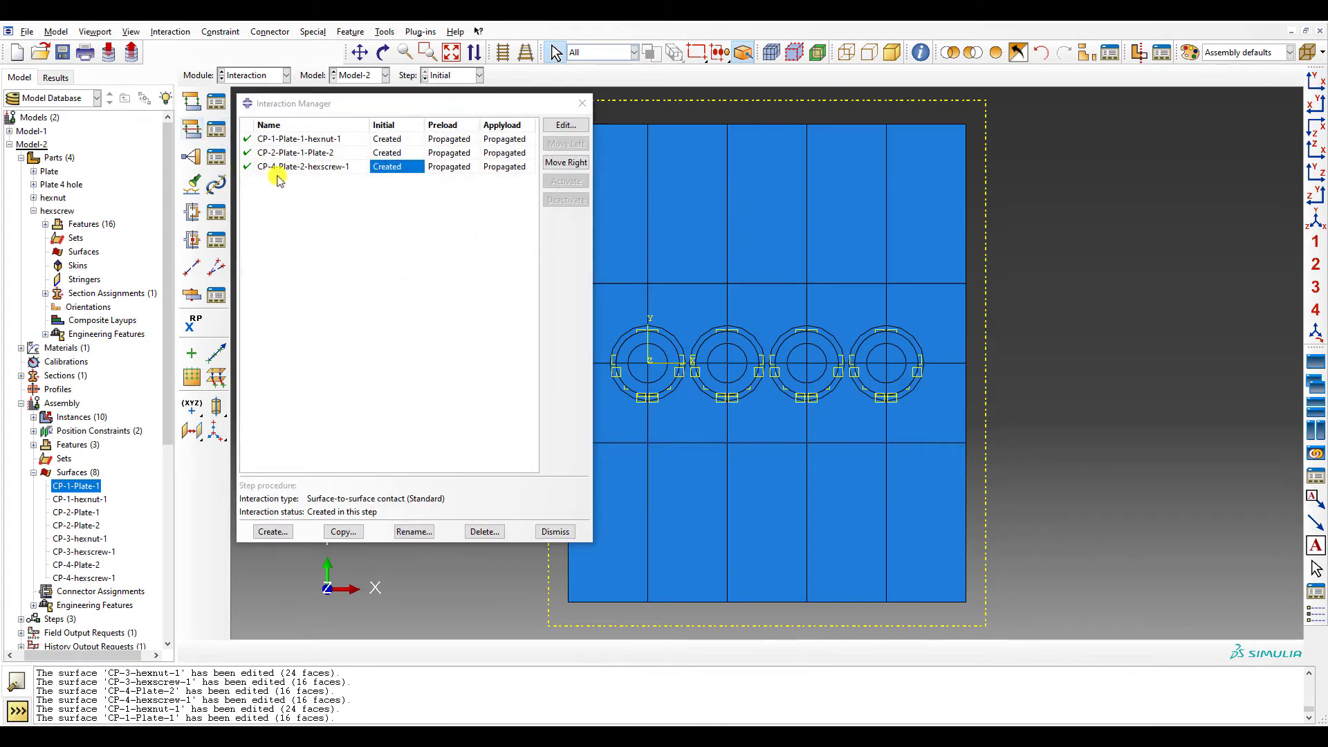
click(216, 157)
double_click(308, 138)
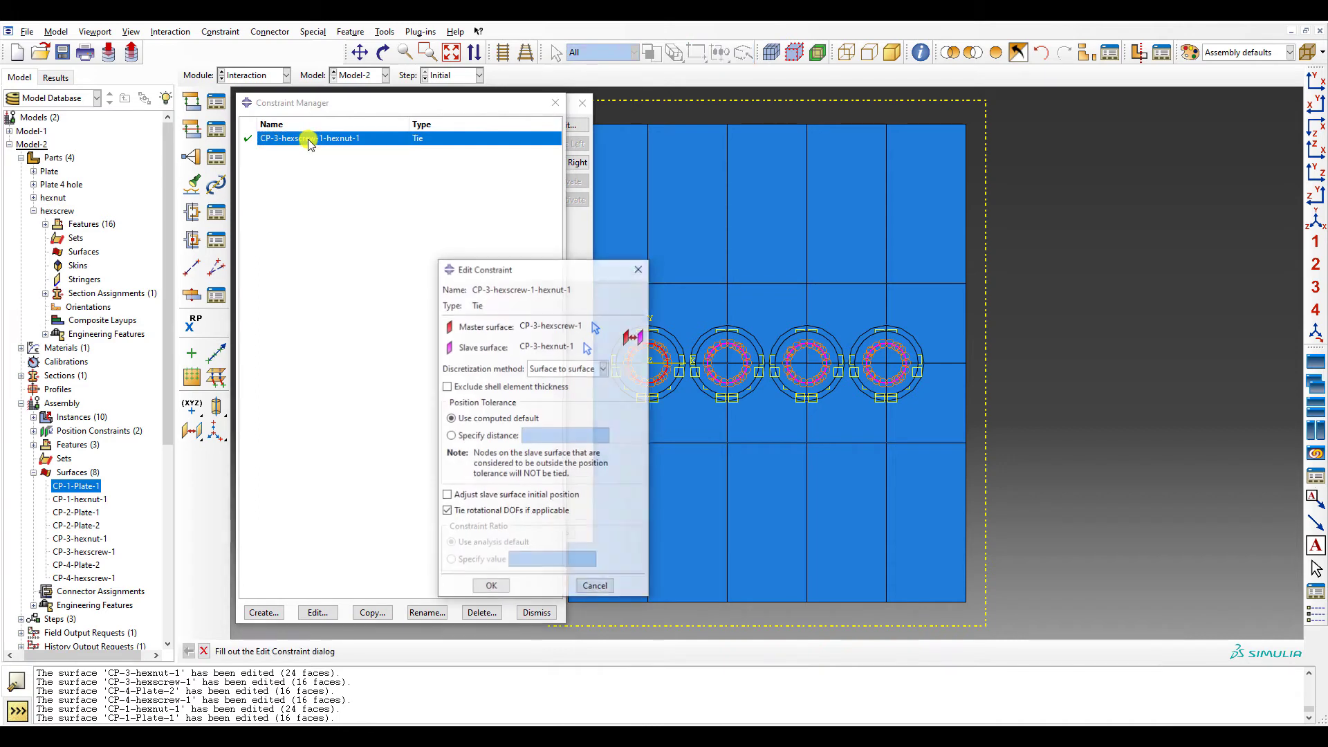
scroll(982, 436, down, 3)
ctrl+alt+drag(986, 387, 833, 395)
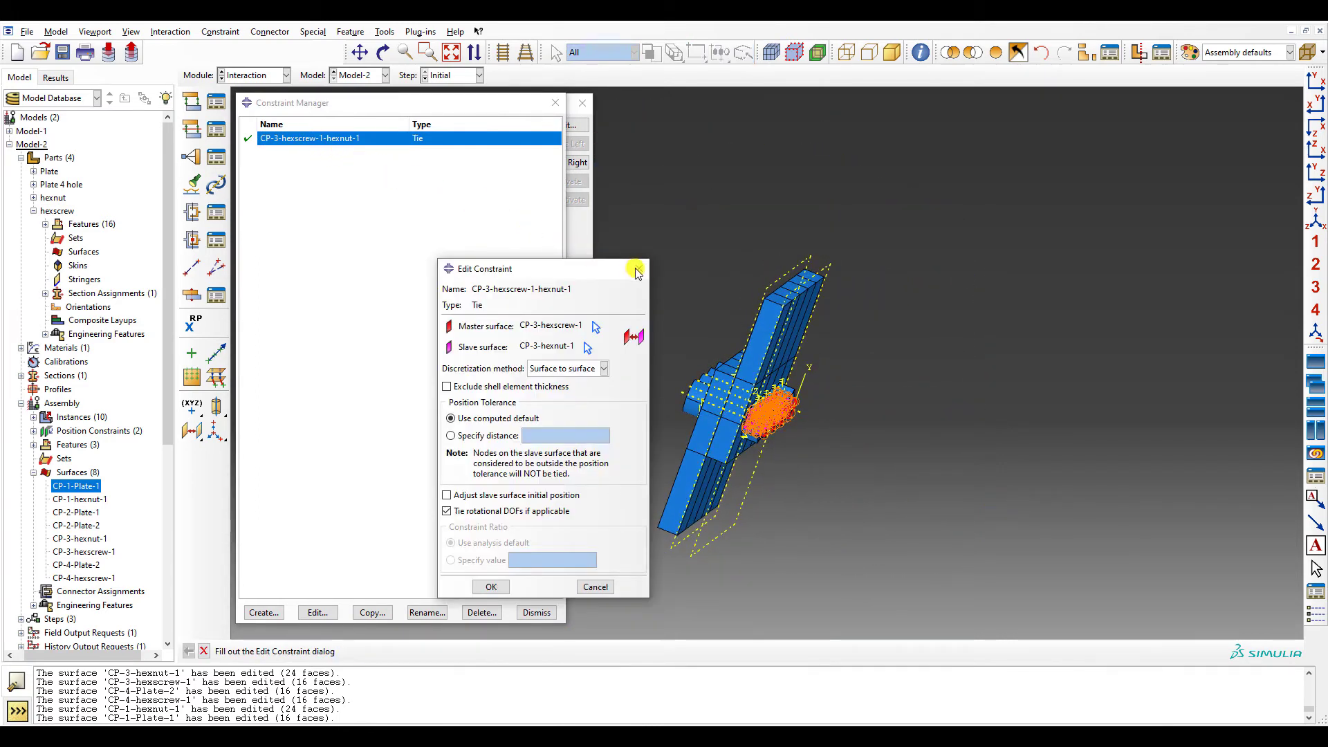
click(636, 269)
click(555, 102)
- Examine the master and slave surfaces of interactions CP-1-Plate-1-hexnut-1, CP-2-Plate-1-Plate-2 and CP-4-Plate-2-hexscrew-1
click(388, 139)
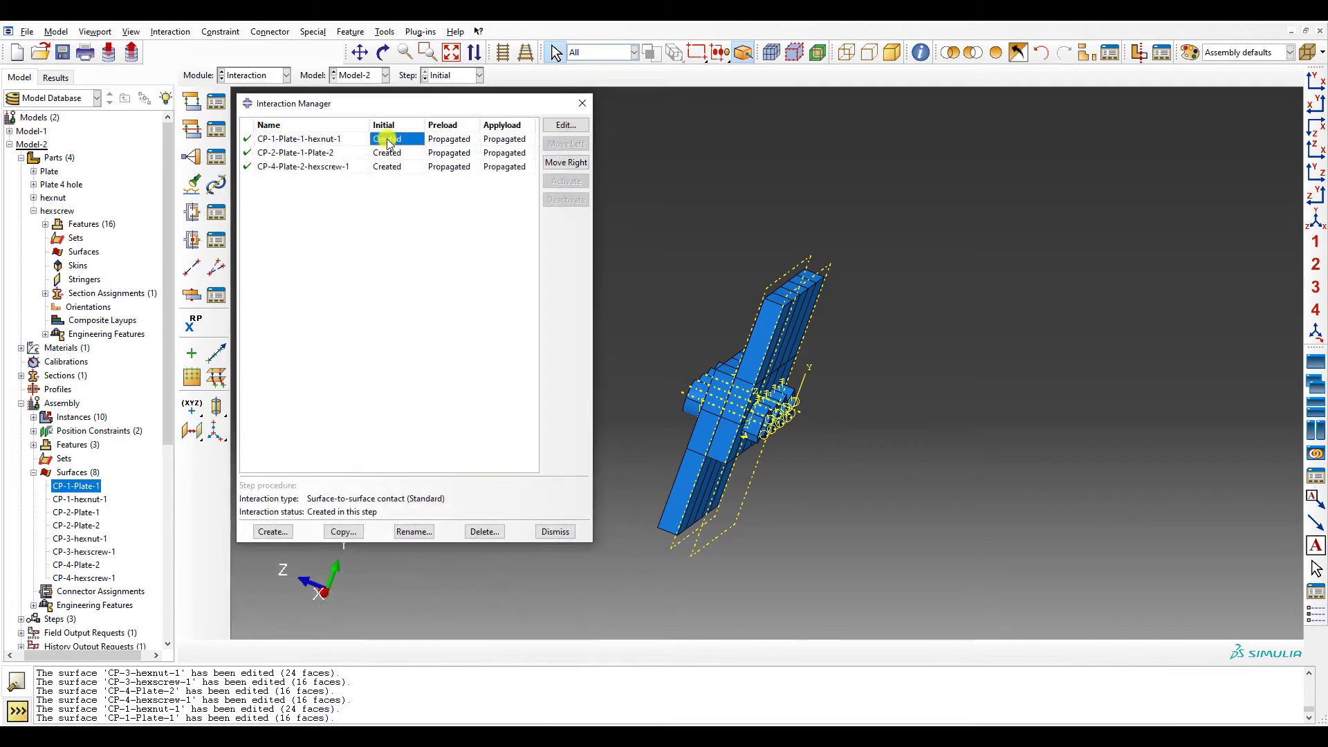
double_click(387, 139)
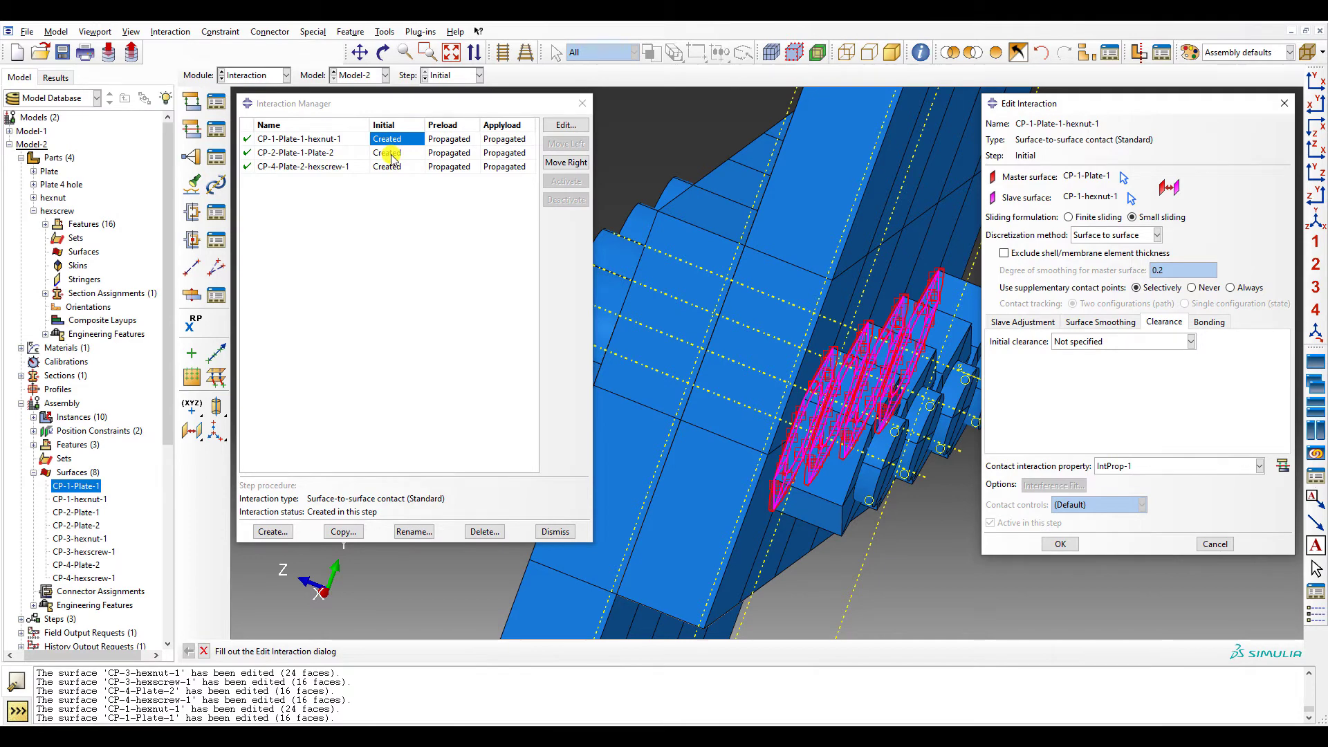
double_click(387, 153)
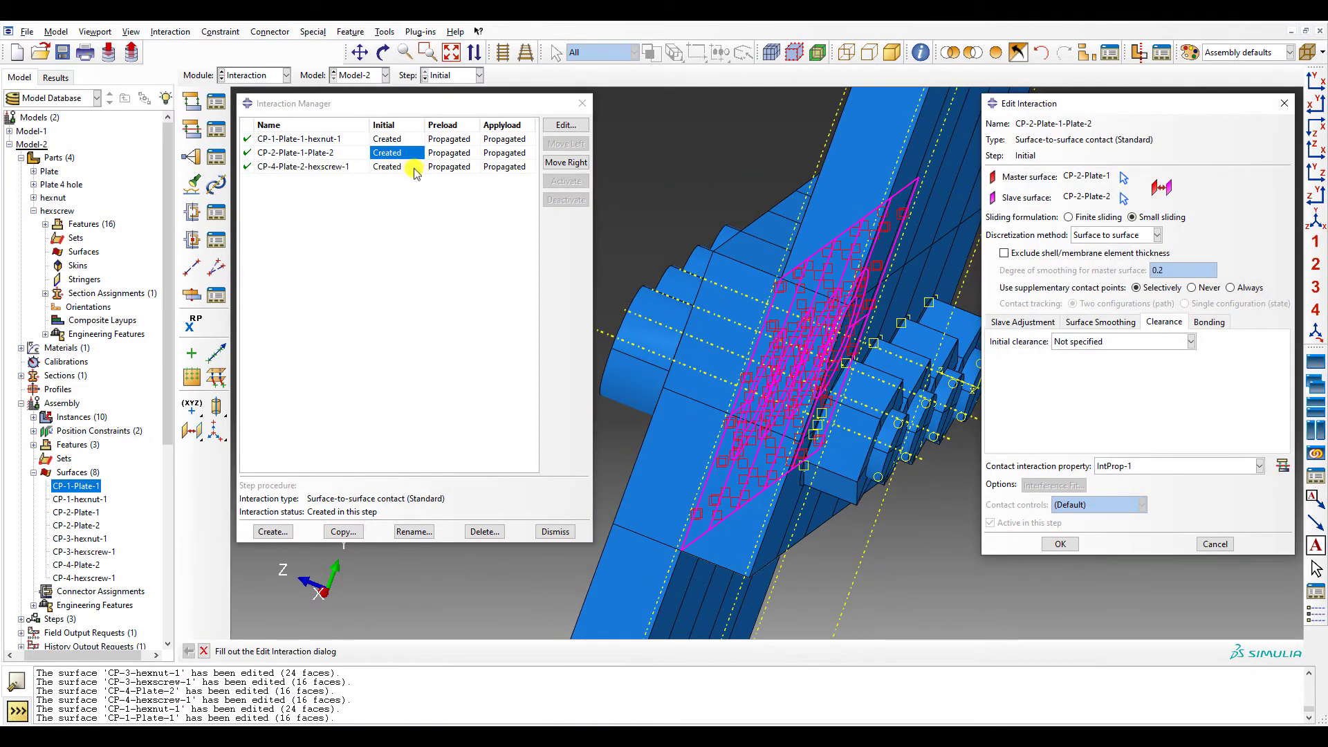
double_click(415, 167)
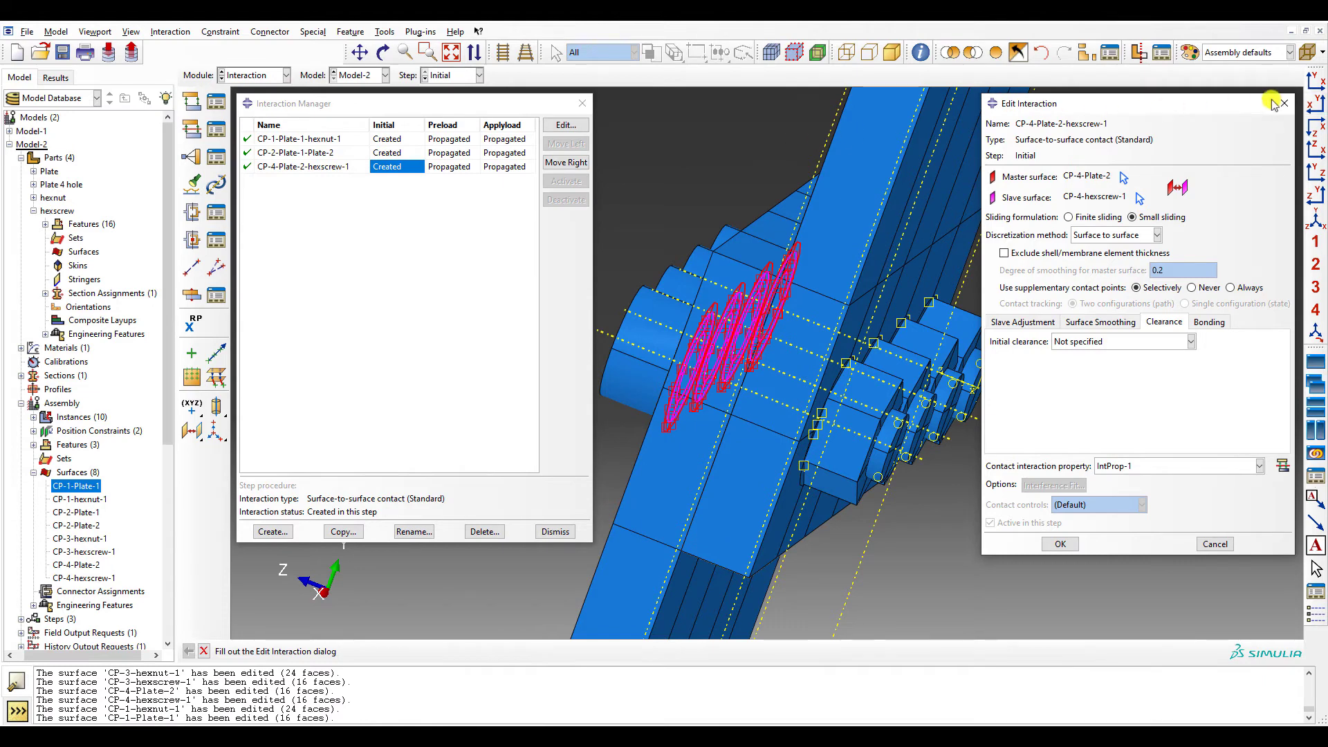
click(1253, 111)
click(581, 103)
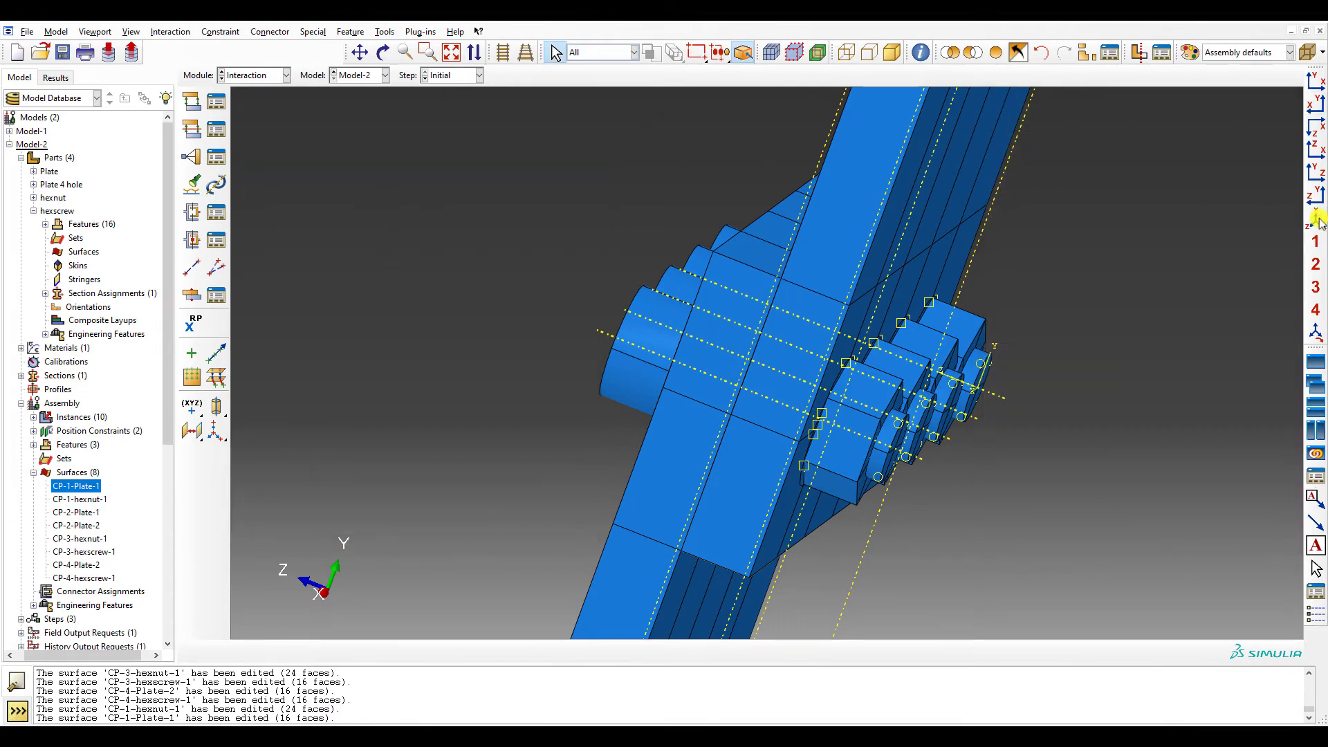
- Reassign the encastre boundary condition BC-Fix to the lower free end of the screw-head-side plate in the Load module
click(1314, 197)
click(658, 120)
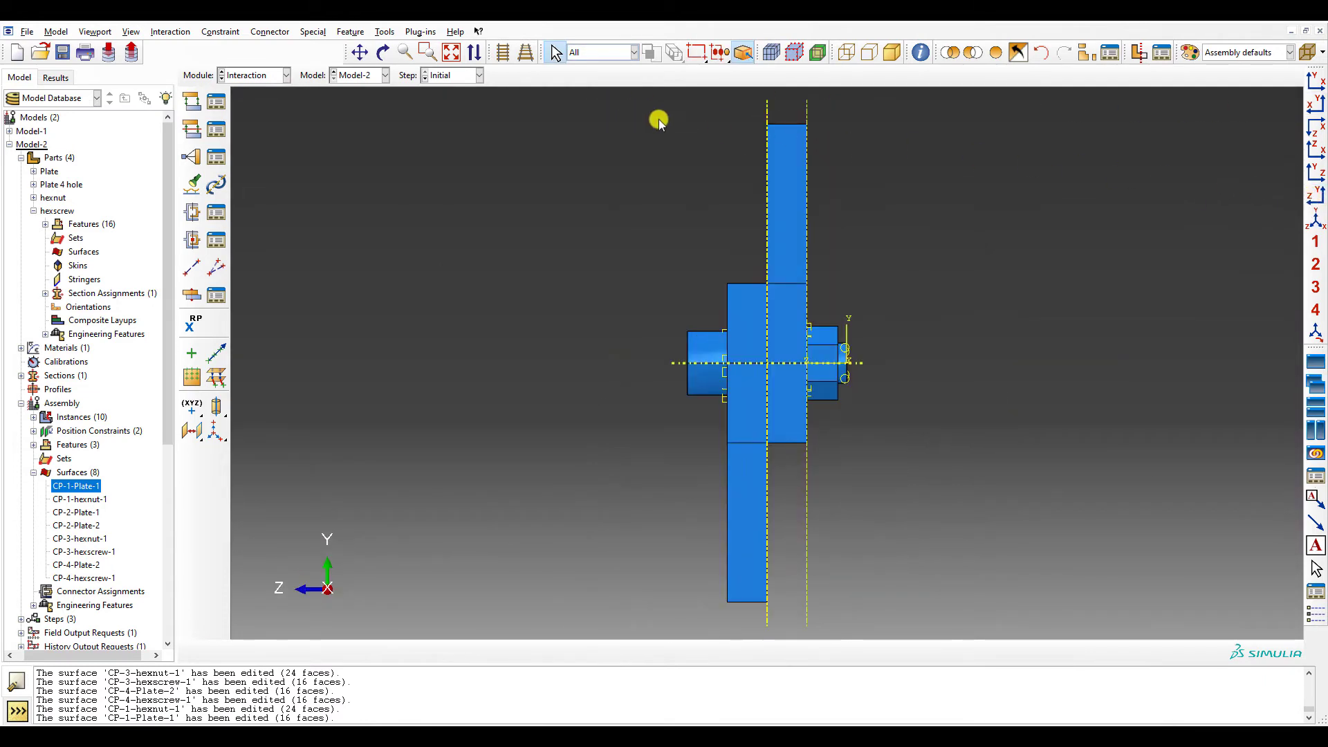
click(267, 76)
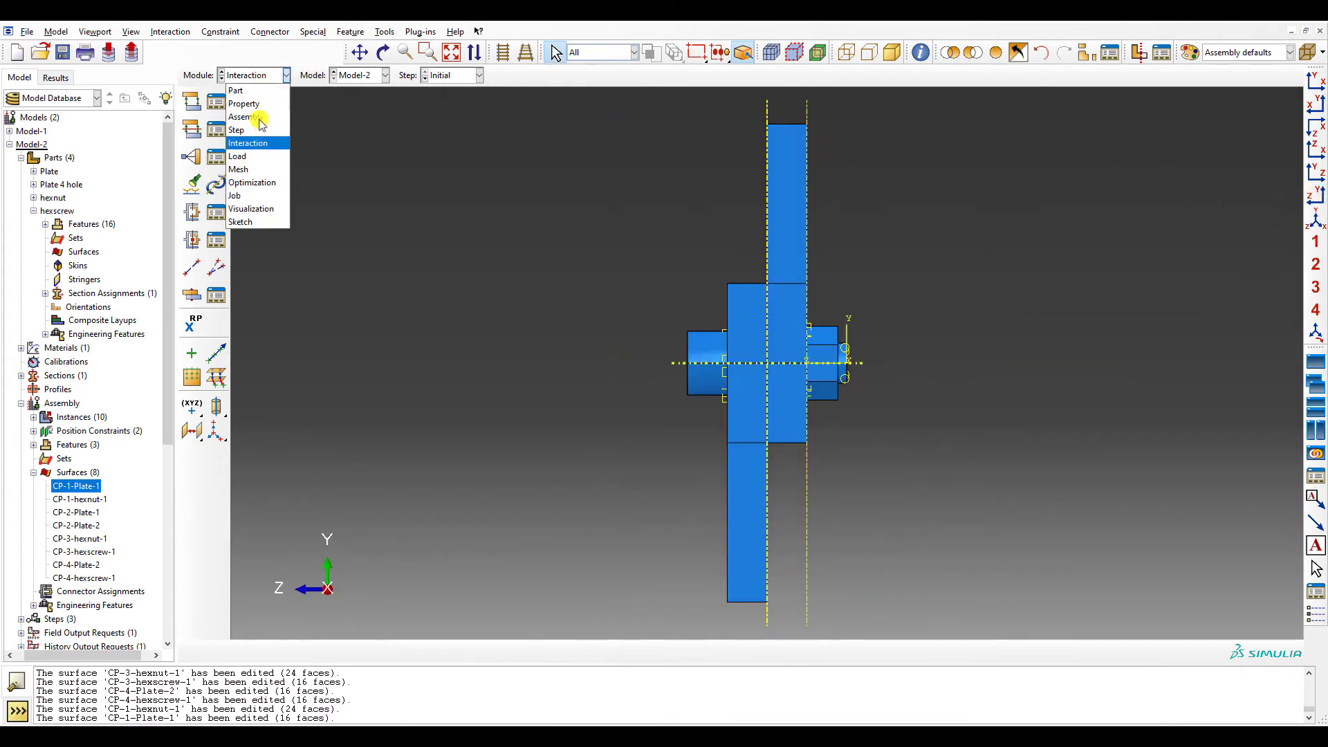
click(256, 157)
click(216, 129)
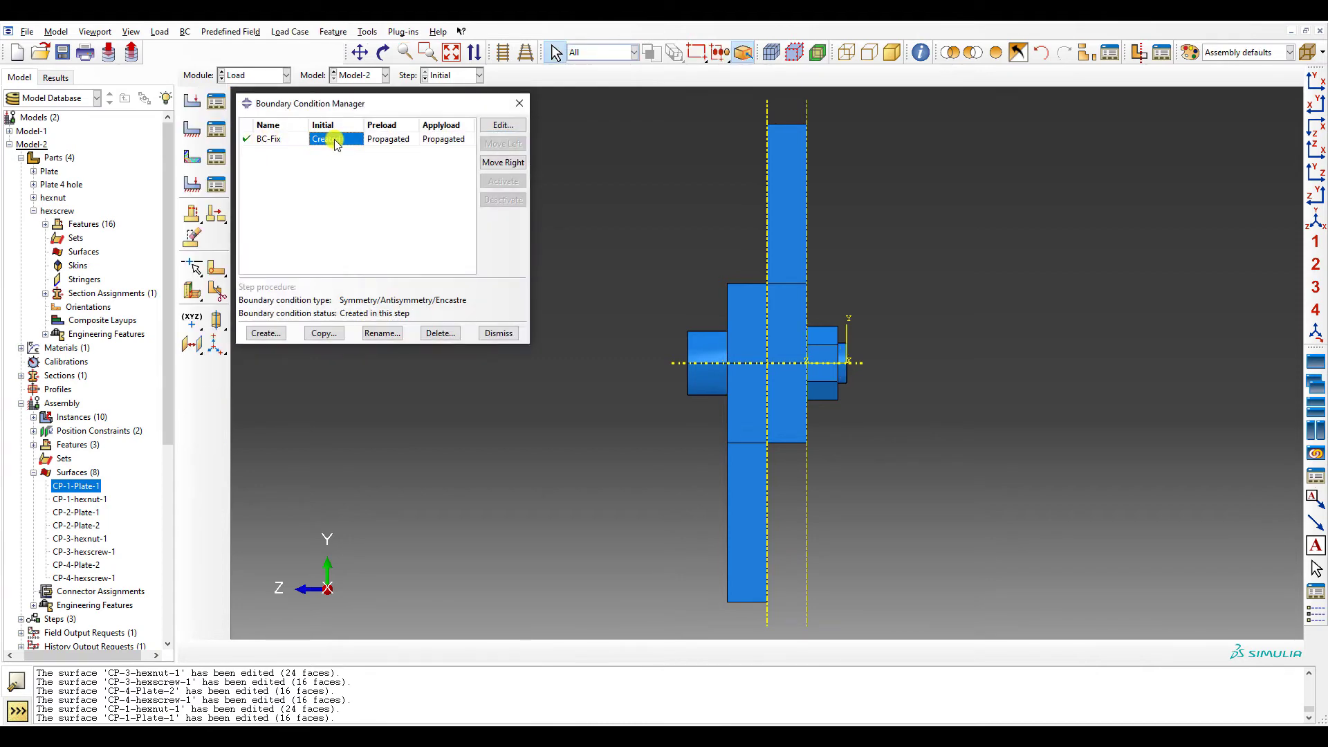
double_click(334, 140)
click(955, 365)
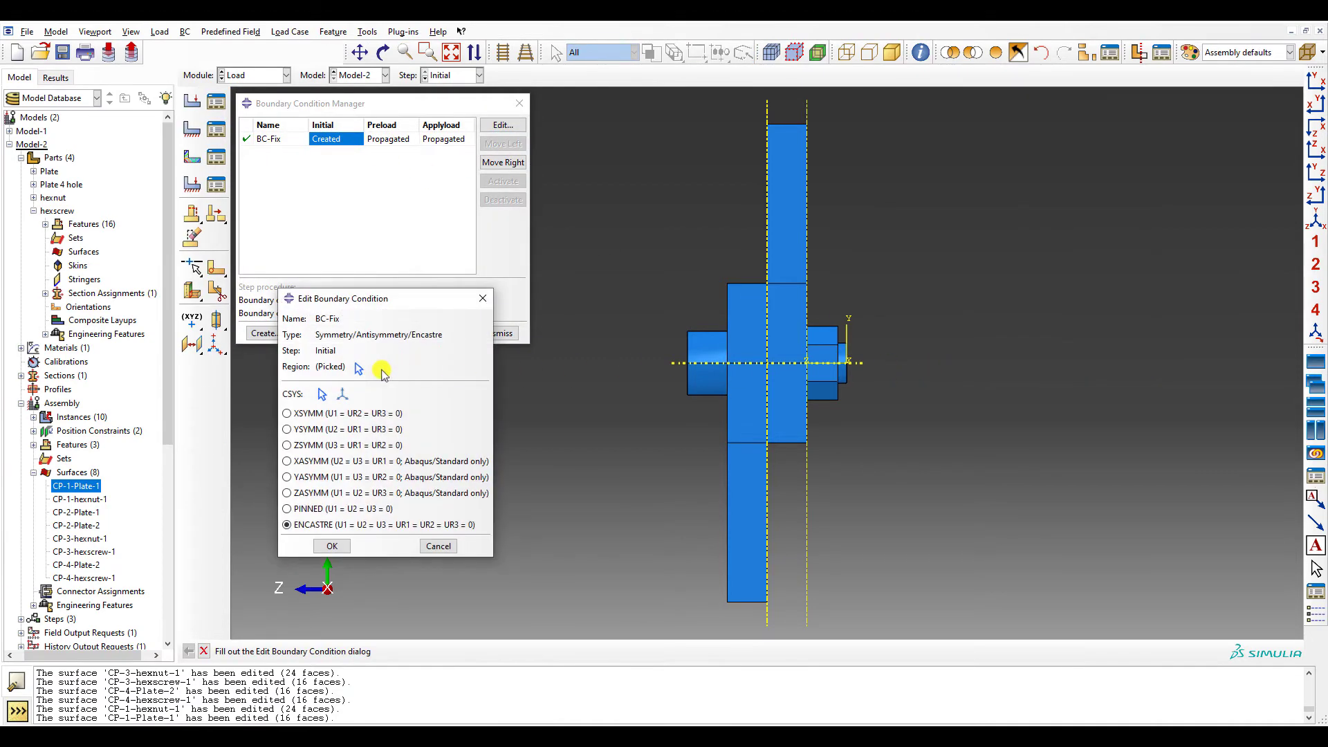
click(356, 366)
drag(808, 624, 810, 625)
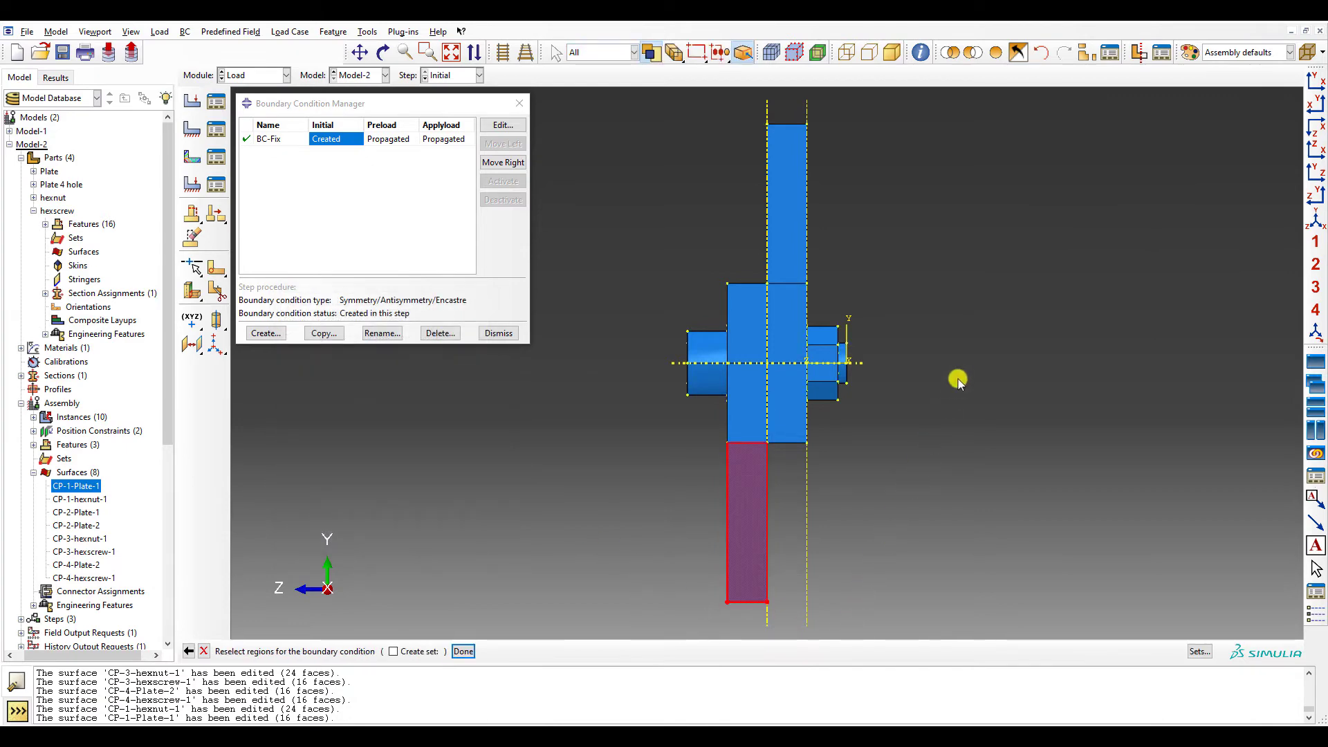
ctrl+drag(1003, 344, 616, 496)
click(464, 650)
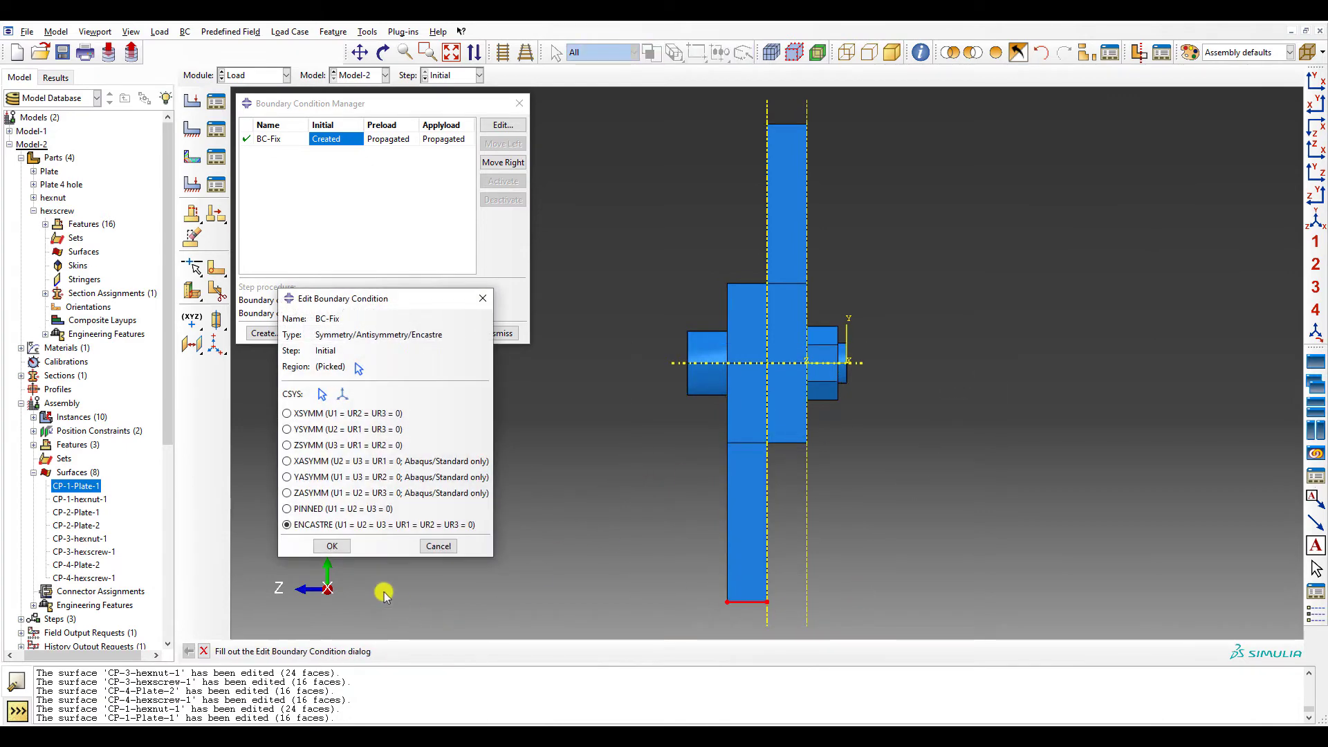
click(341, 546)
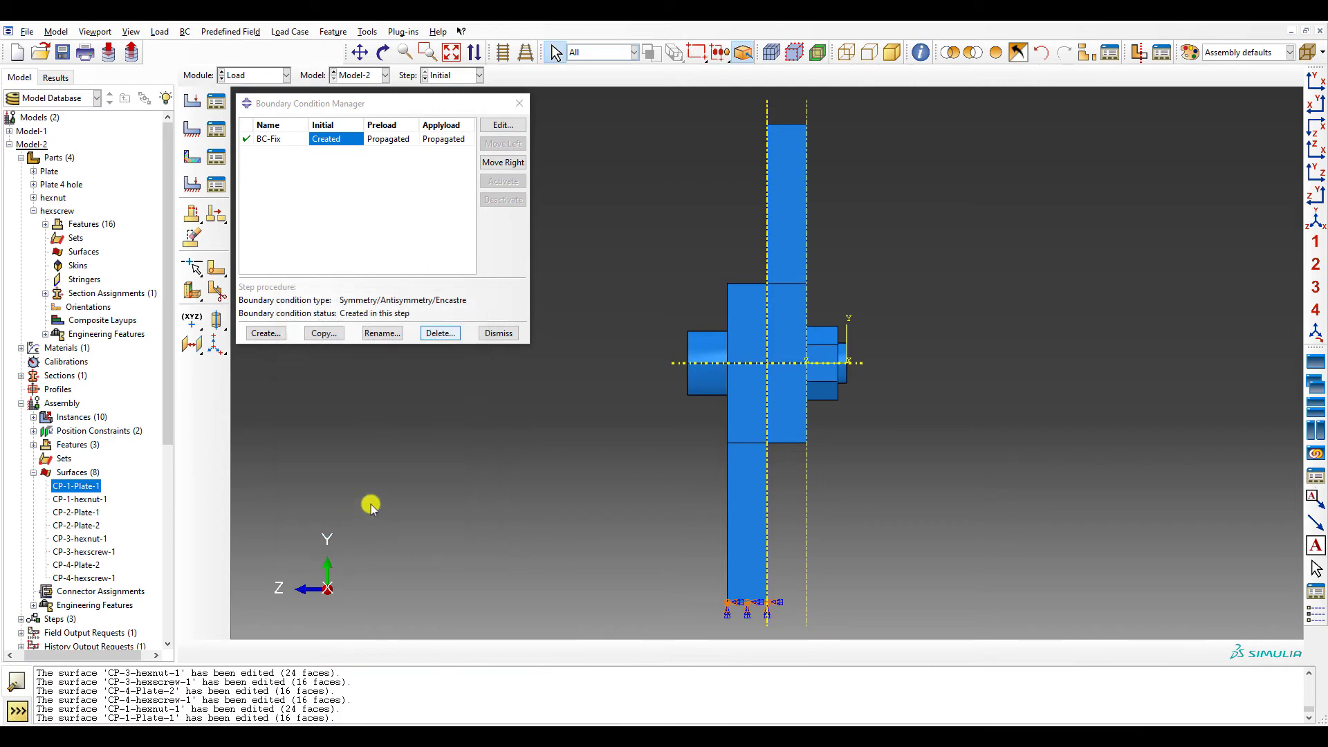
click(500, 334)
click(230, 130)
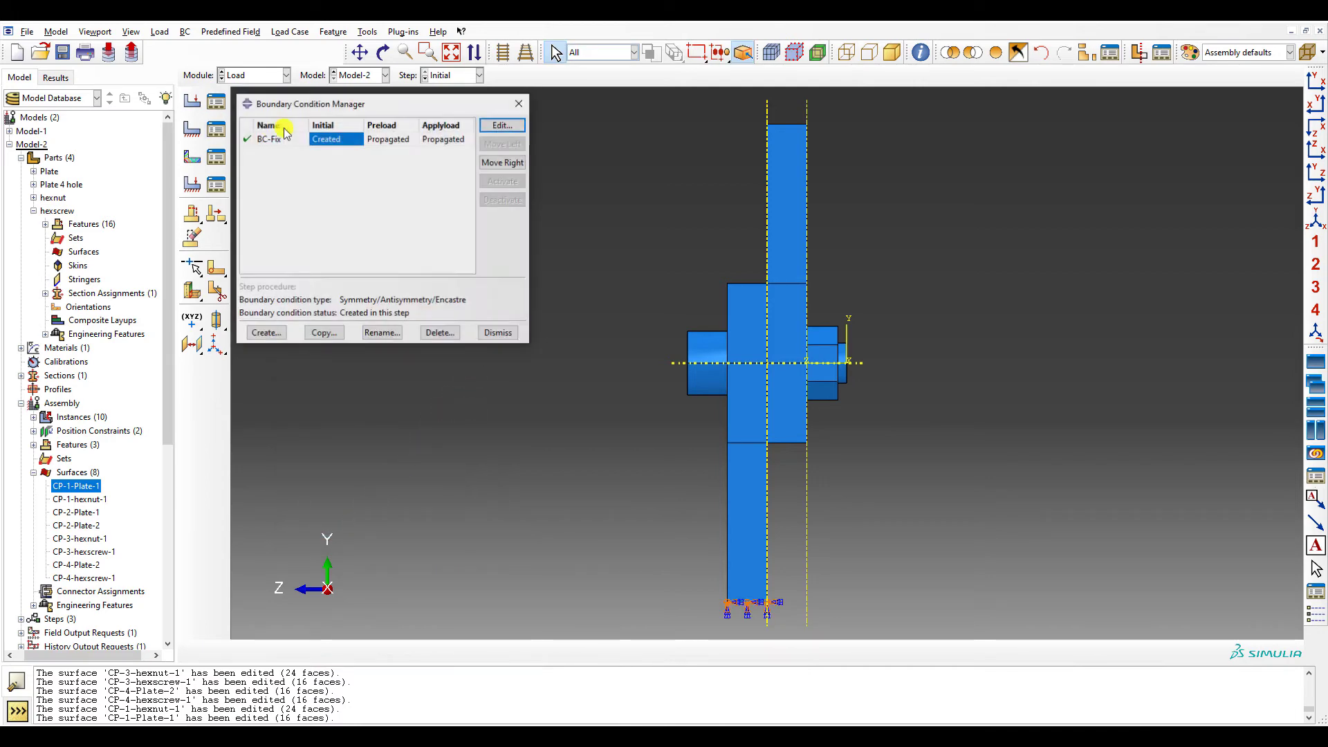
click(503, 125)
click(356, 366)
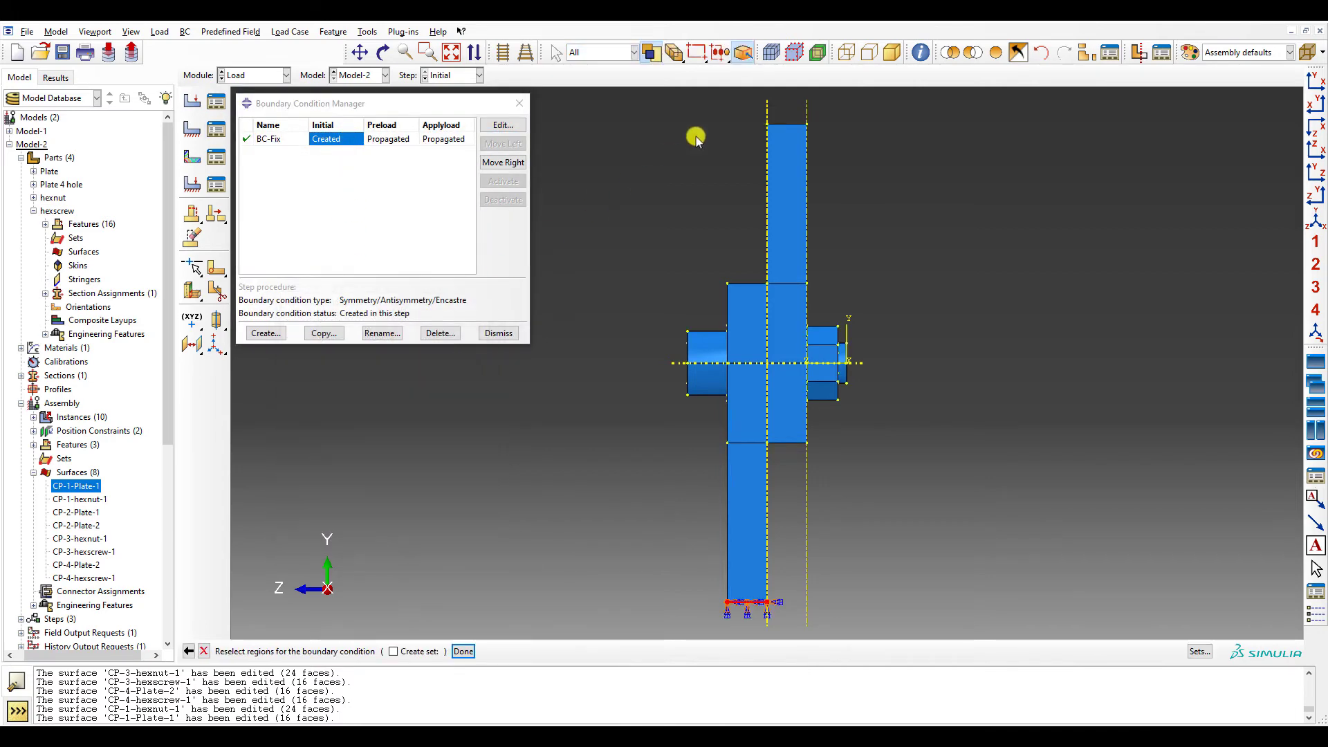
shift+drag(724, 106, 844, 156)
ctrl+drag(693, 211, 966, 359)
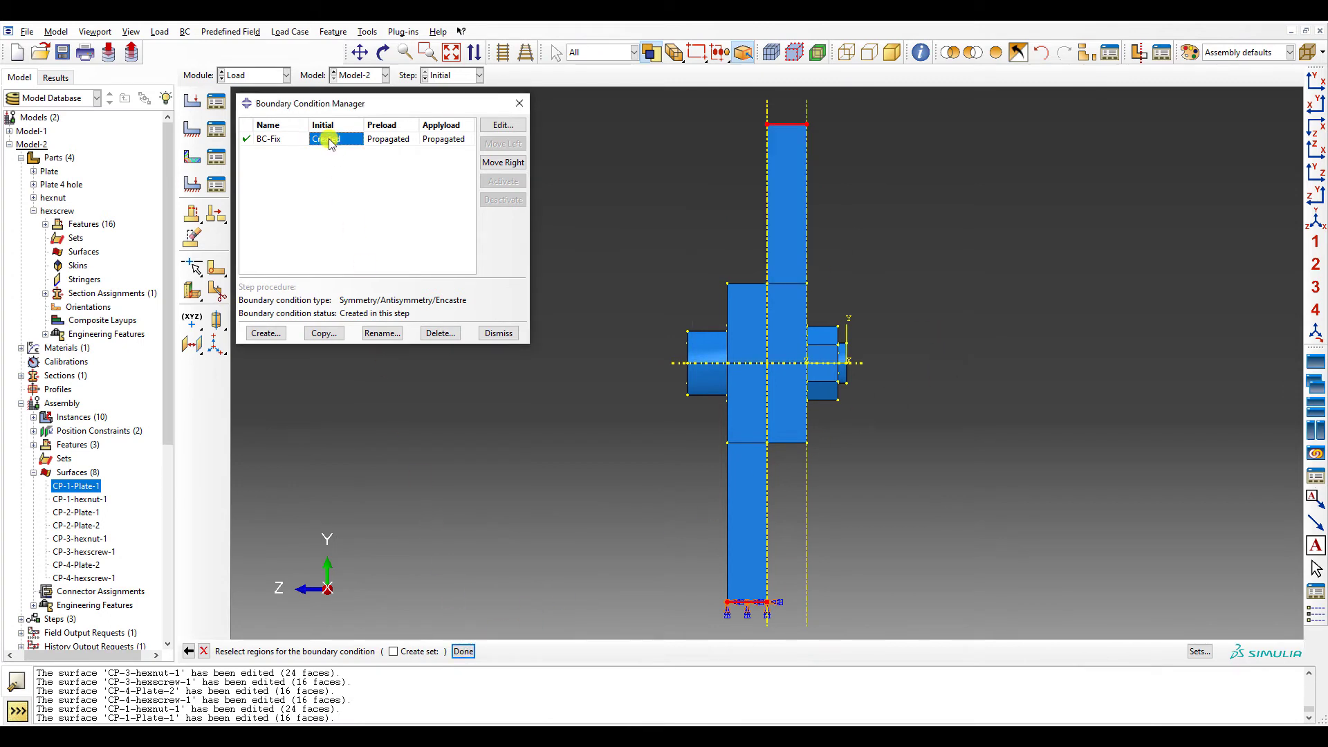
click(519, 103)
- Display only the four hexscrew instances, hexscrew-1 and hexscrew-1-lin-2-1 through hexscrew-1-lin-4-1, for editing bolt load Load-1
click(216, 101)
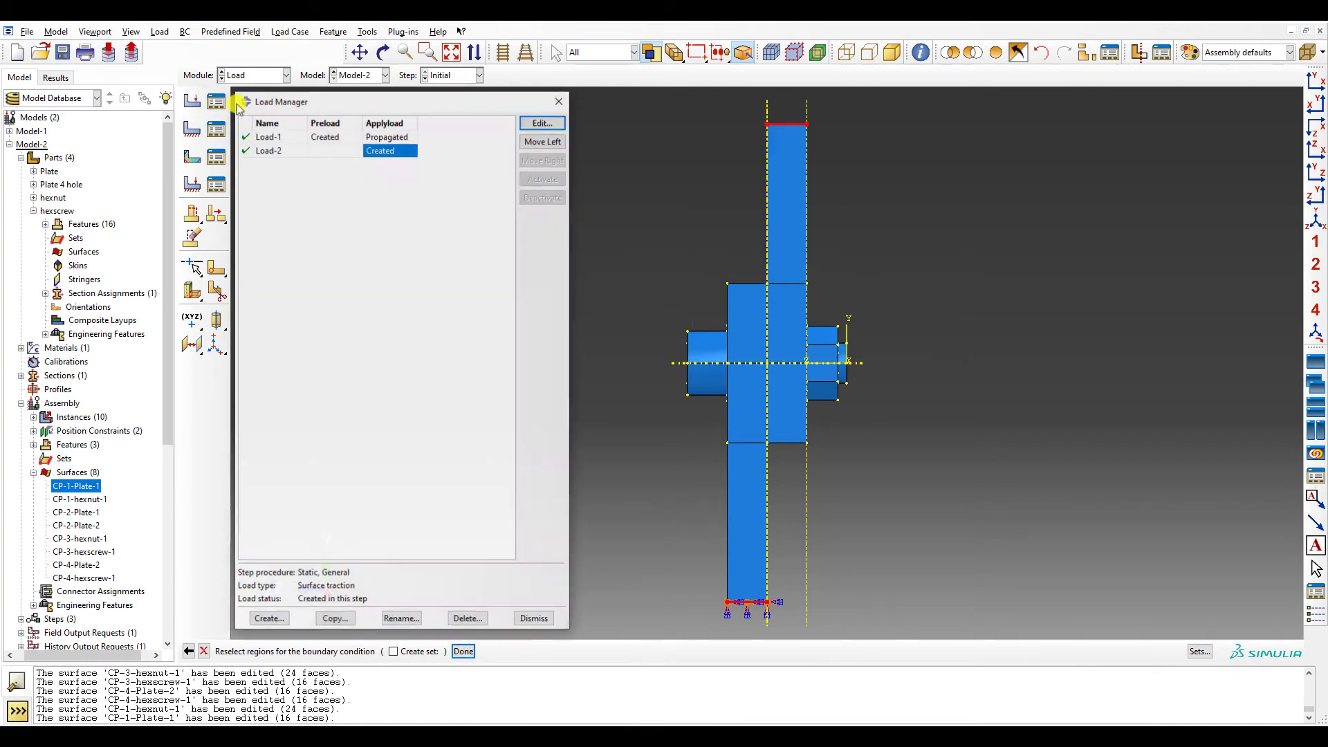
click(339, 138)
double_click(339, 138)
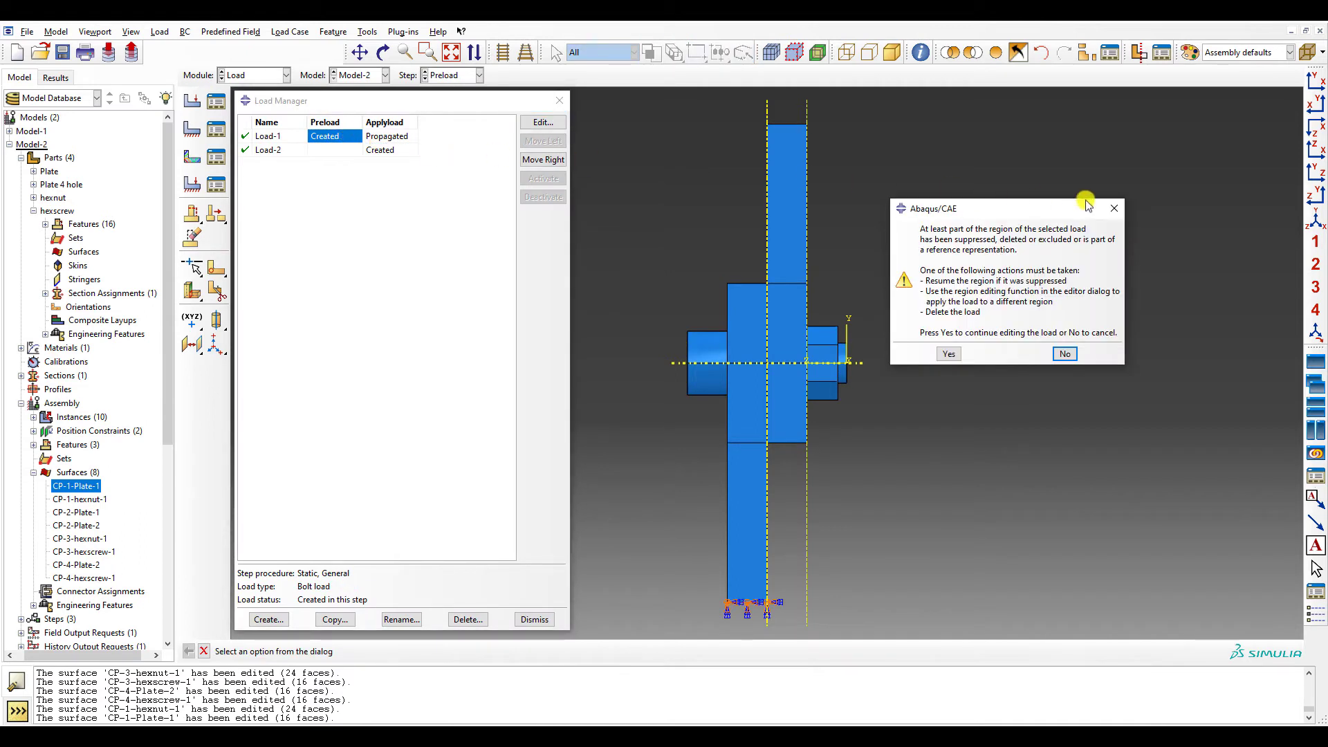
click(949, 354)
click(1087, 53)
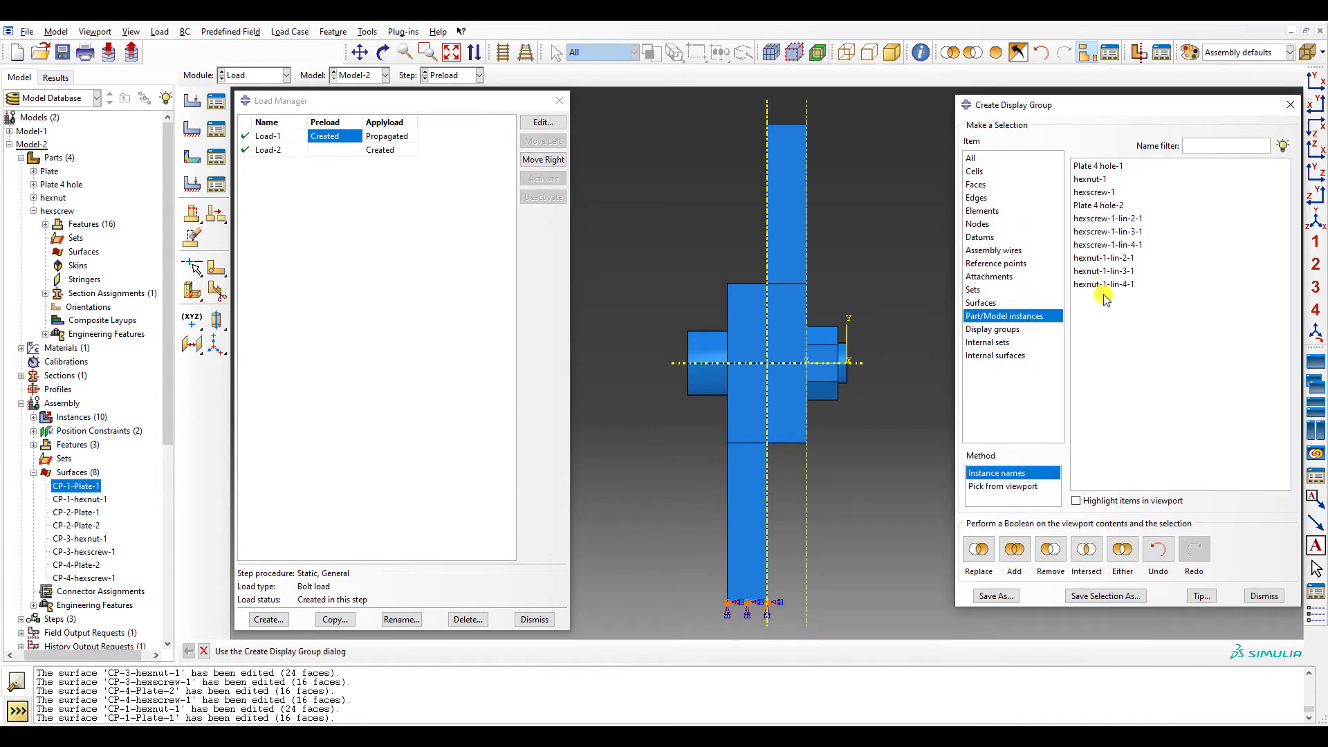
click(1104, 298)
click(1106, 220)
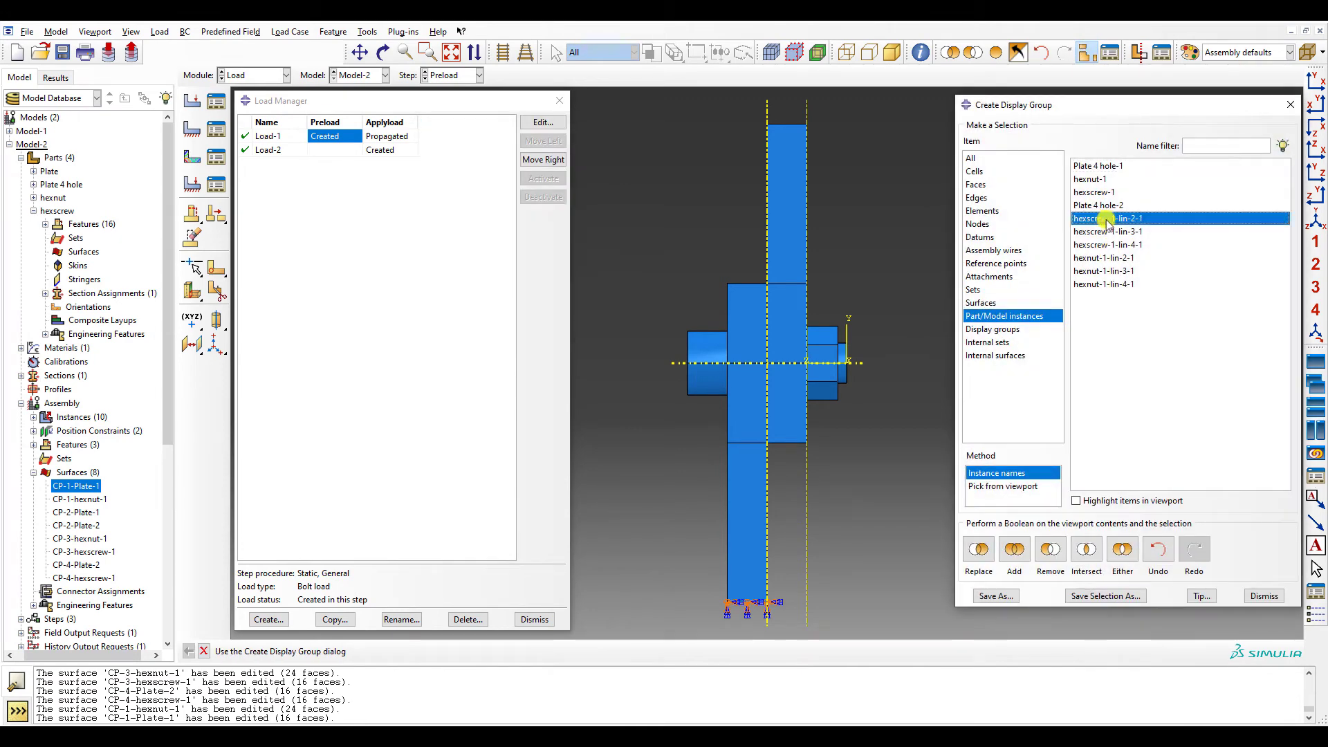
shift+click(1110, 245)
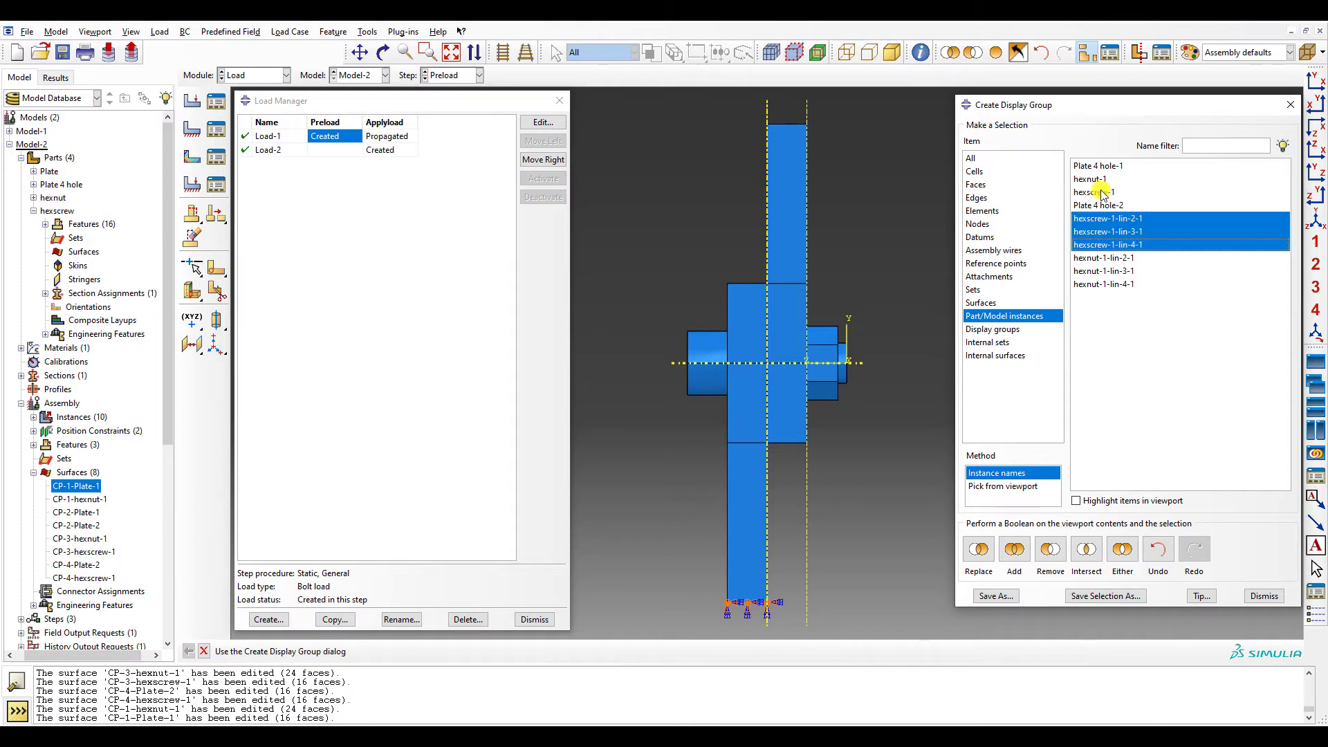
ctrl+click(1101, 193)
click(1086, 550)
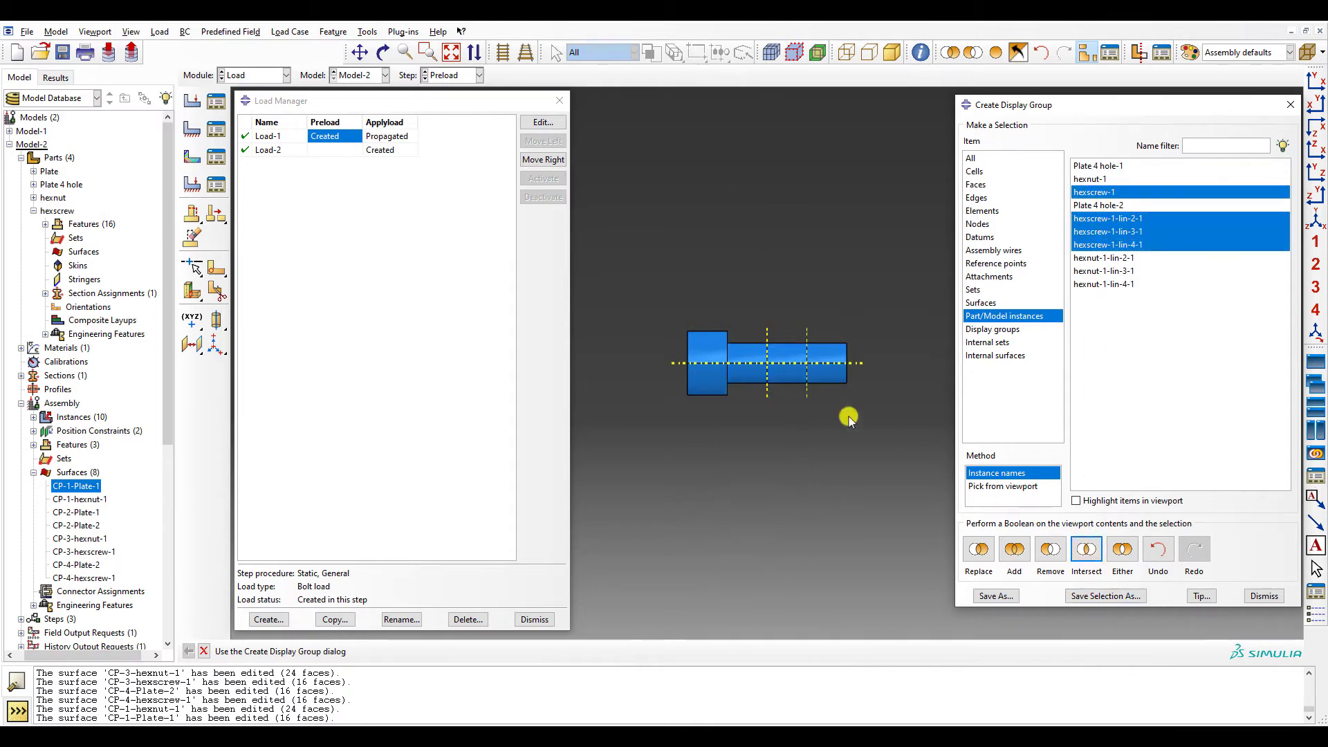
- Reselect the interior mid-shank cross-sections of all four screws as the region of bolt load Load-1, accepting the disjoint regions
double_click(336, 137)
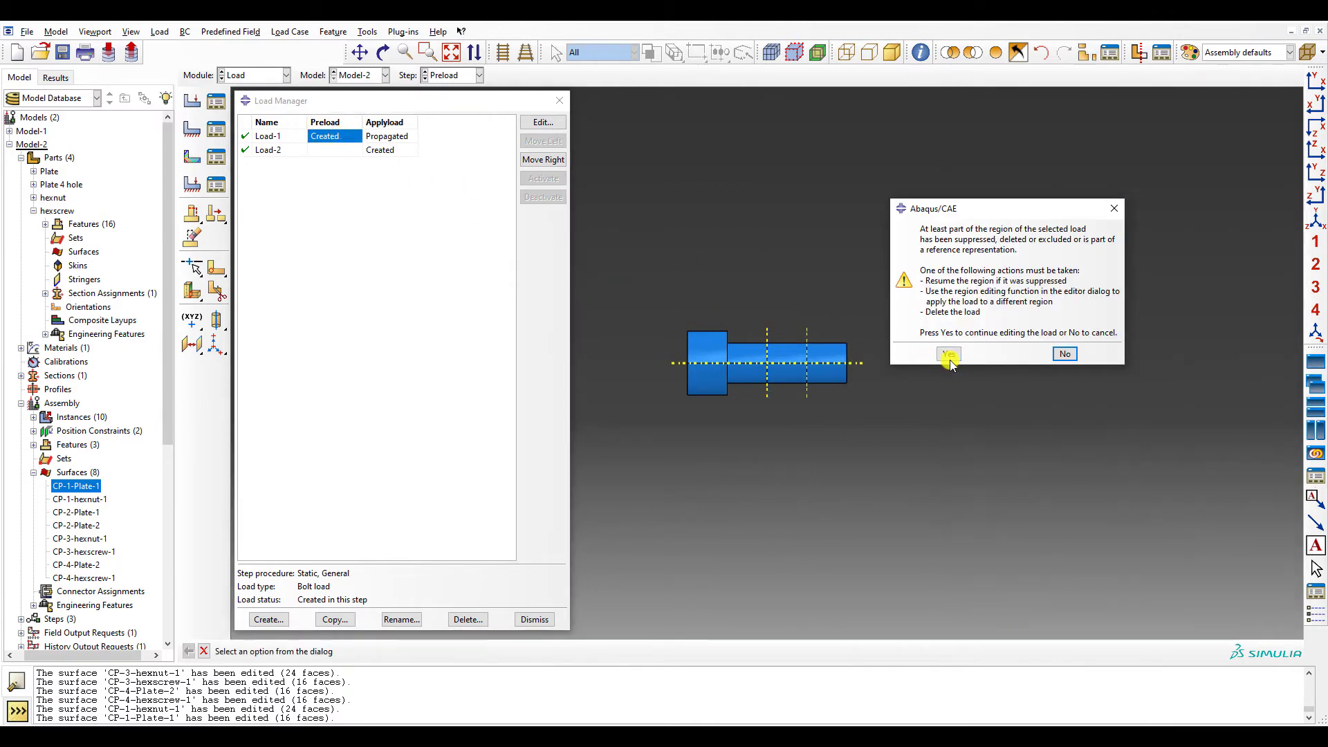
click(949, 357)
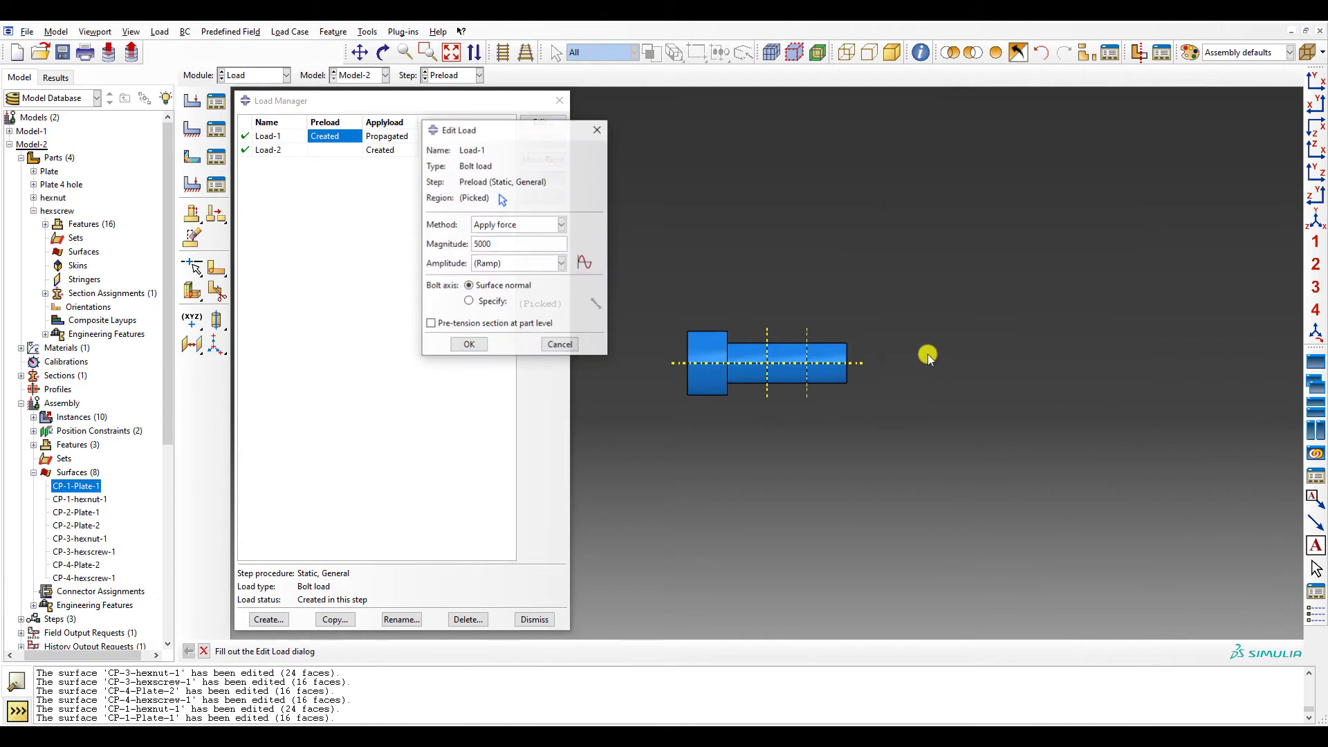
click(501, 200)
drag(757, 318, 777, 407)
ctrl+drag(736, 298, 675, 416)
click(536, 651)
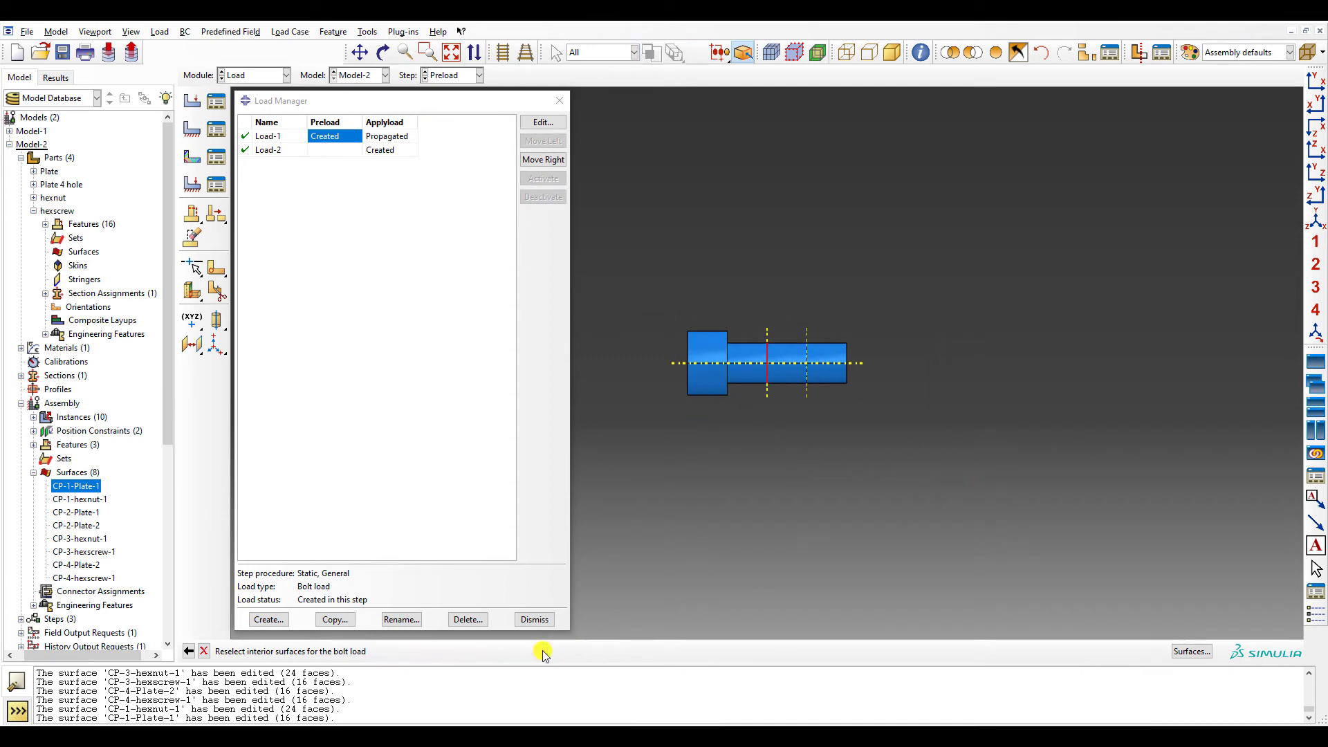
click(403, 651)
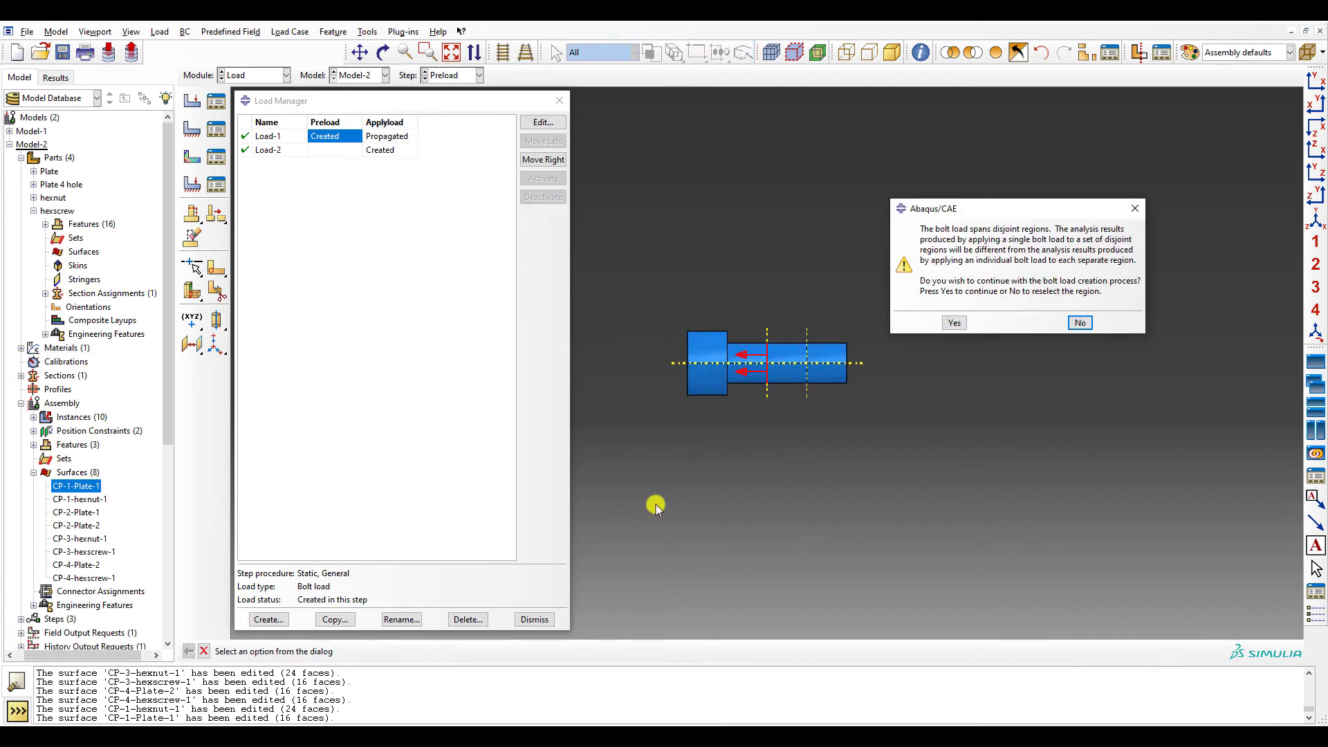
click(953, 322)
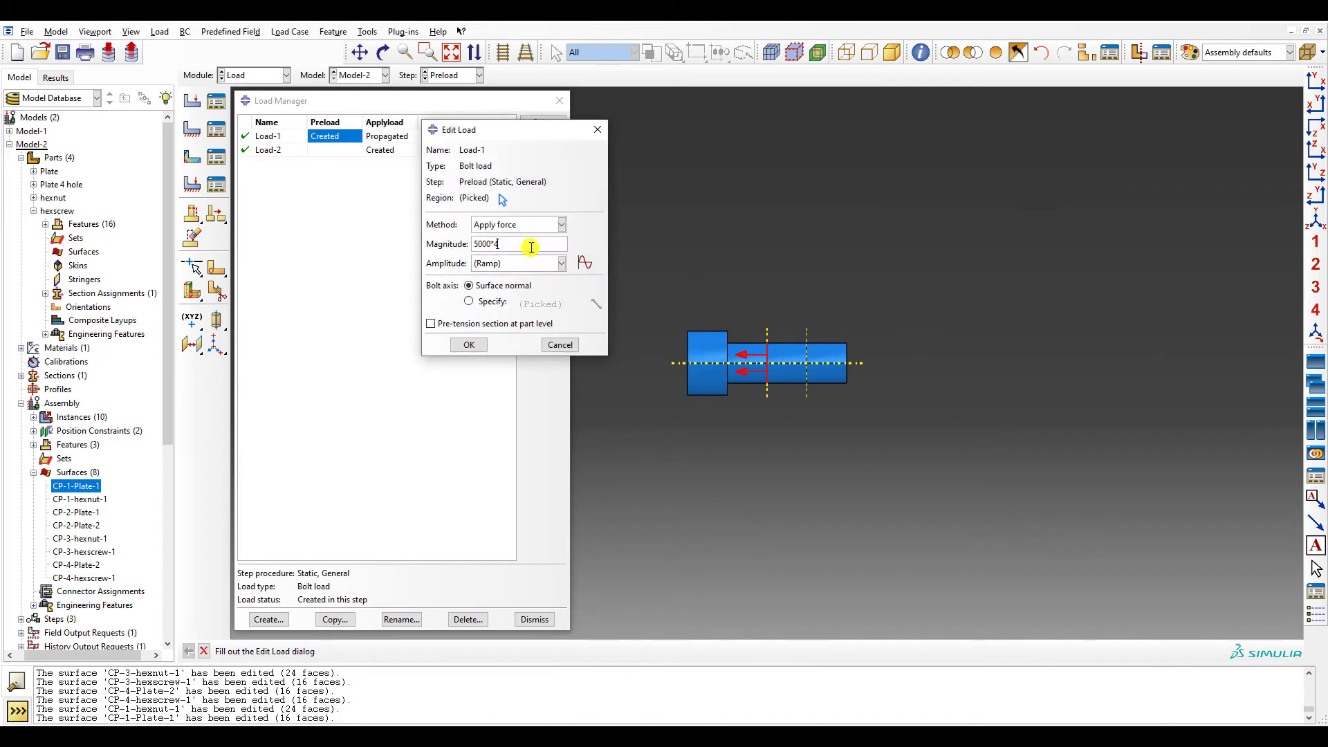
- Set the force magnitude of bolt load Load-1 to 20000
drag(532, 247, 442, 243)
text(20000)
click(479, 345)
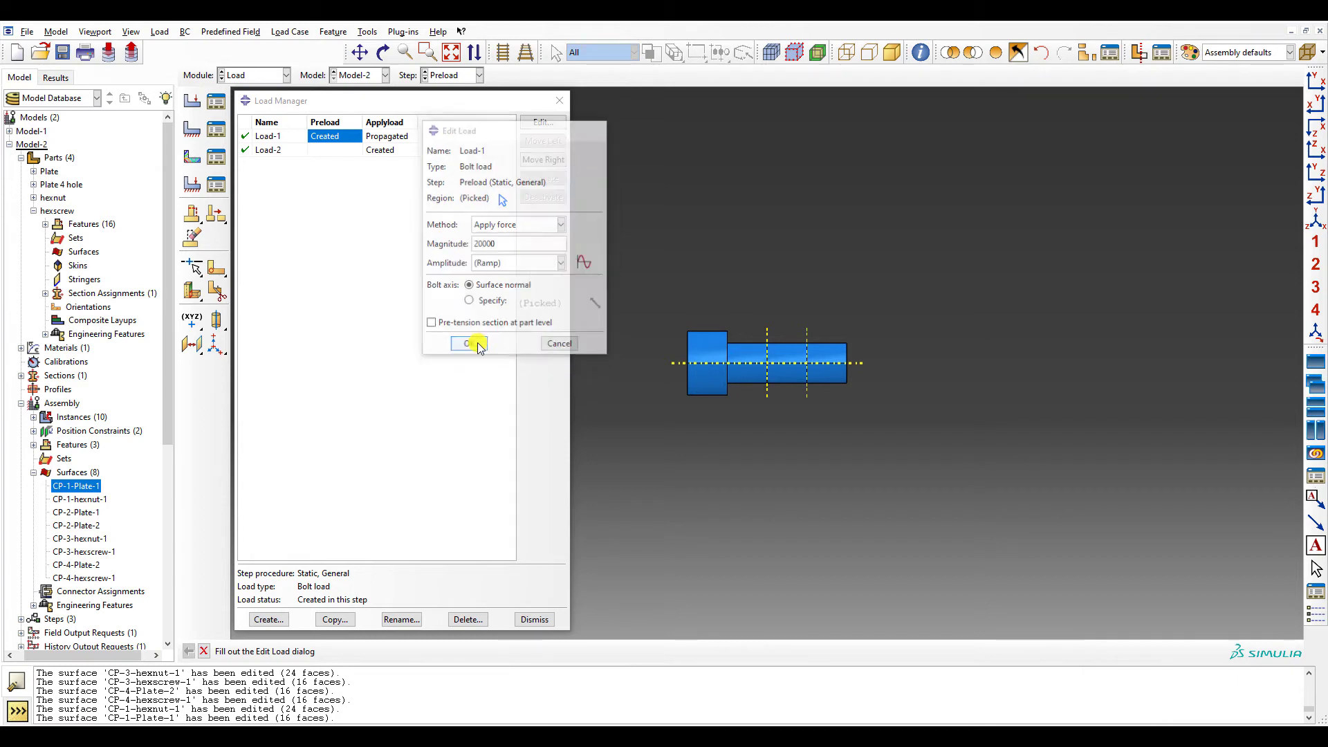
double_click(341, 141)
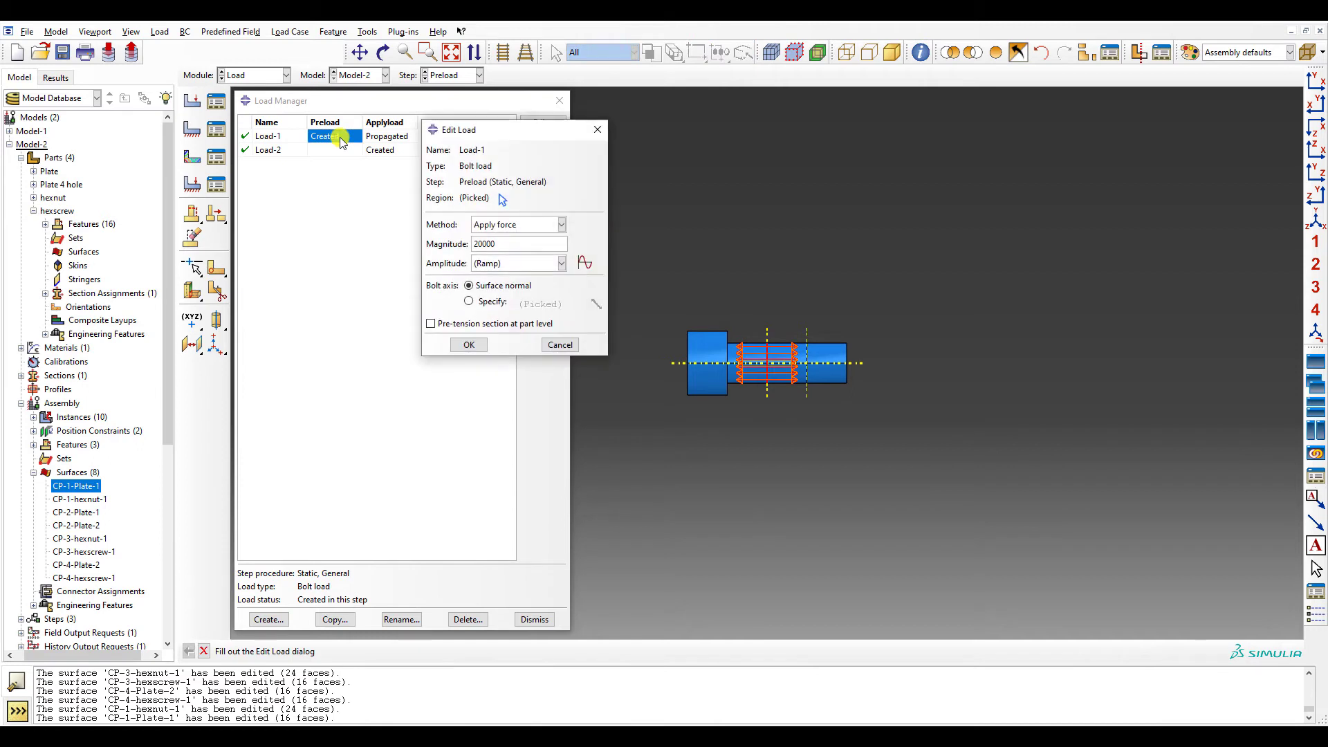
click(467, 345)
- Display the whole assembly and reassign surface traction Load-2 to the upper free end face of the nut-side plate
double_click(385, 150)
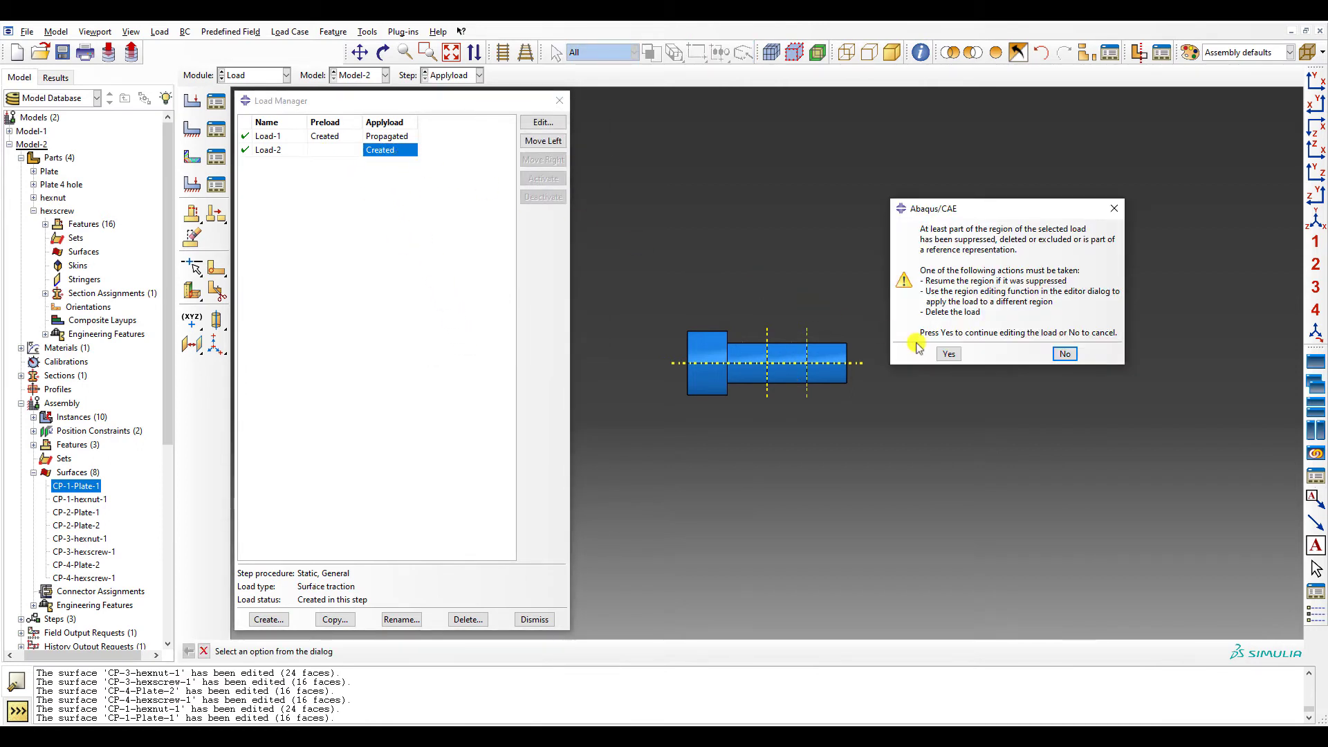
click(948, 353)
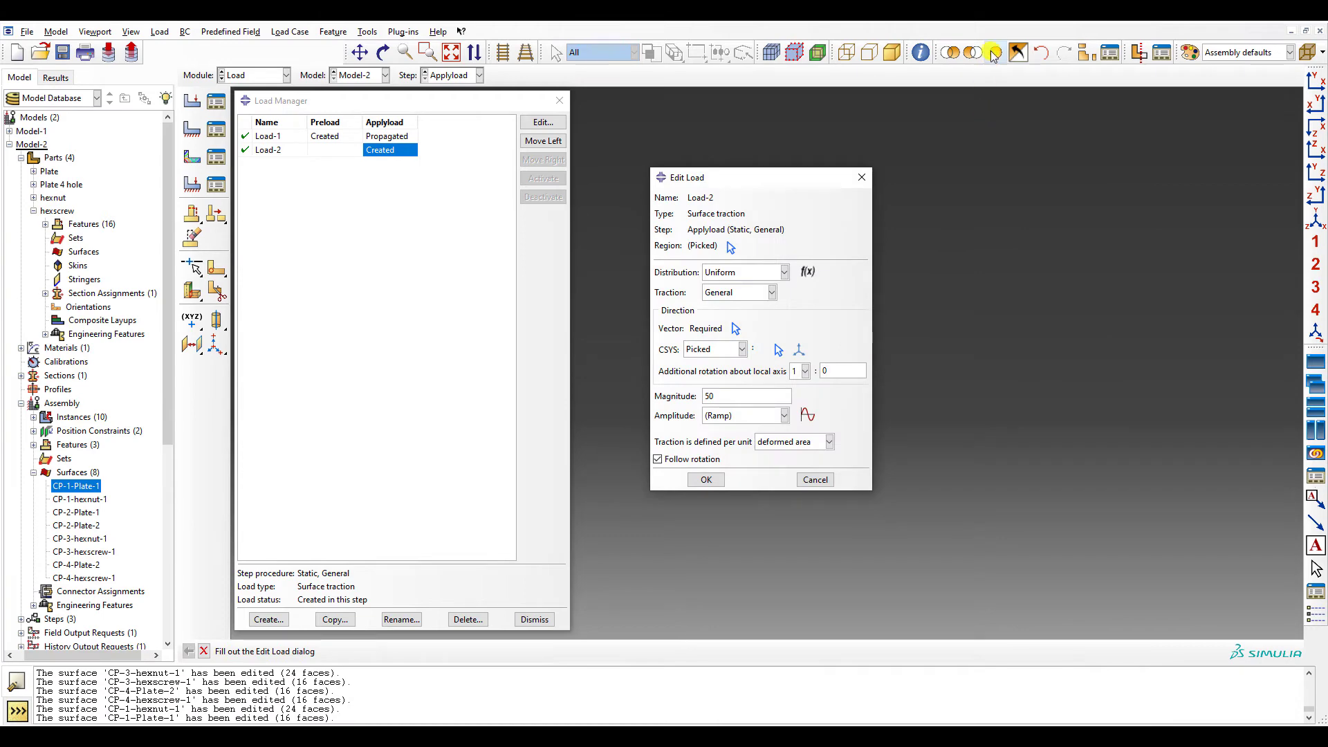
click(732, 245)
click(795, 149)
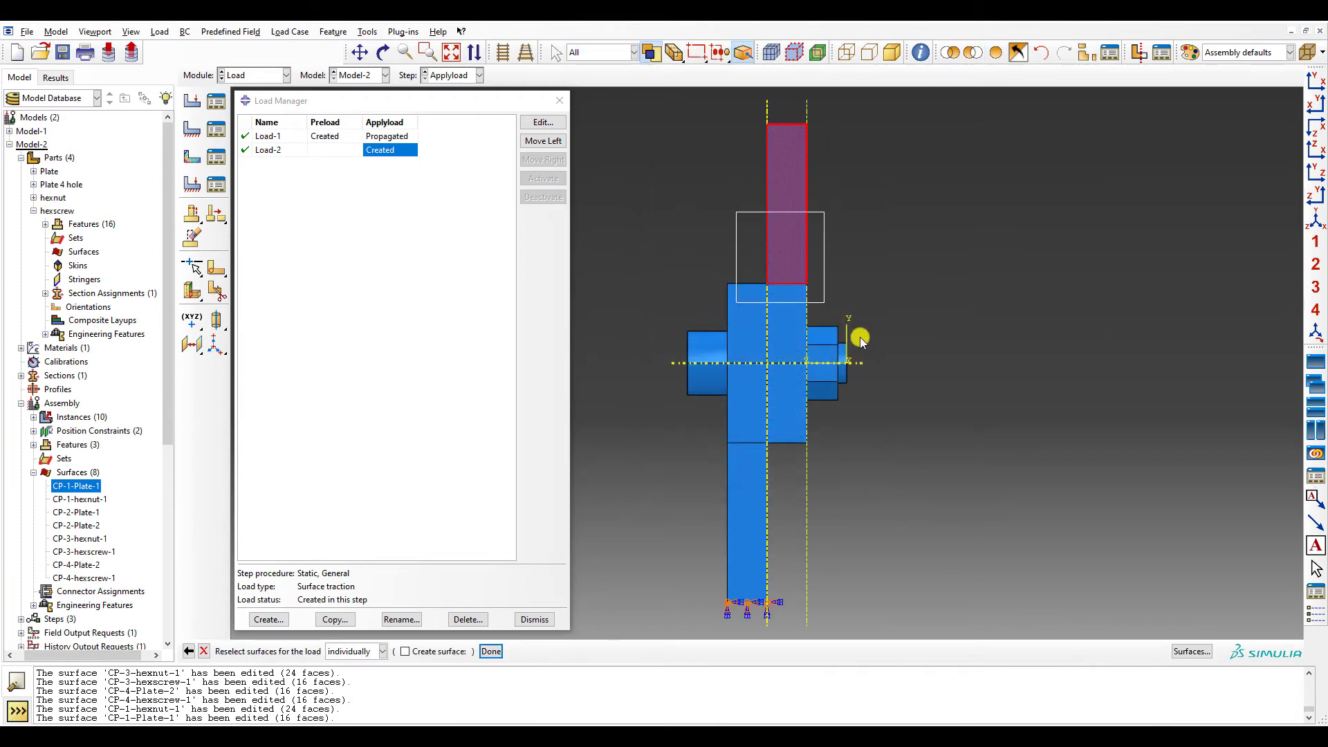
click(491, 651)
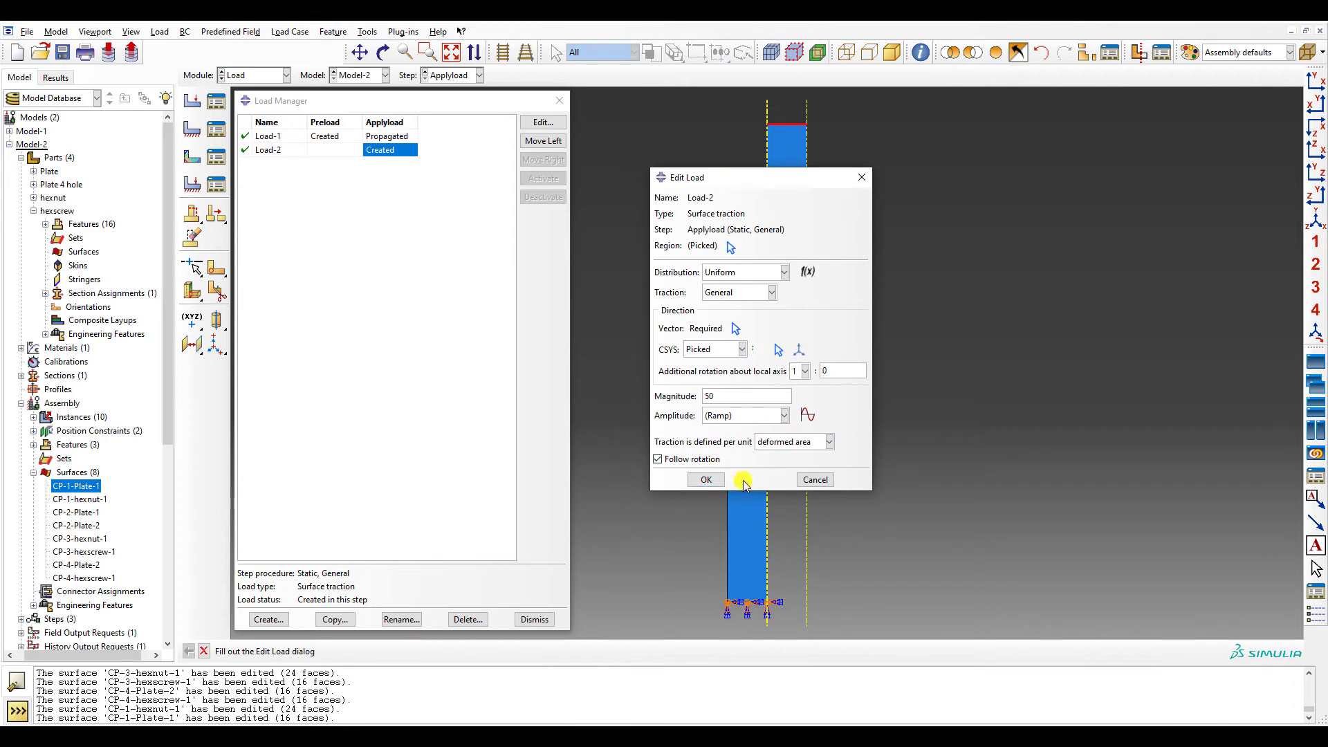
- Set the direction vector of surface traction Load-2 from the origin to 0,1,0, keeping the magnitude at 50
click(734, 327)
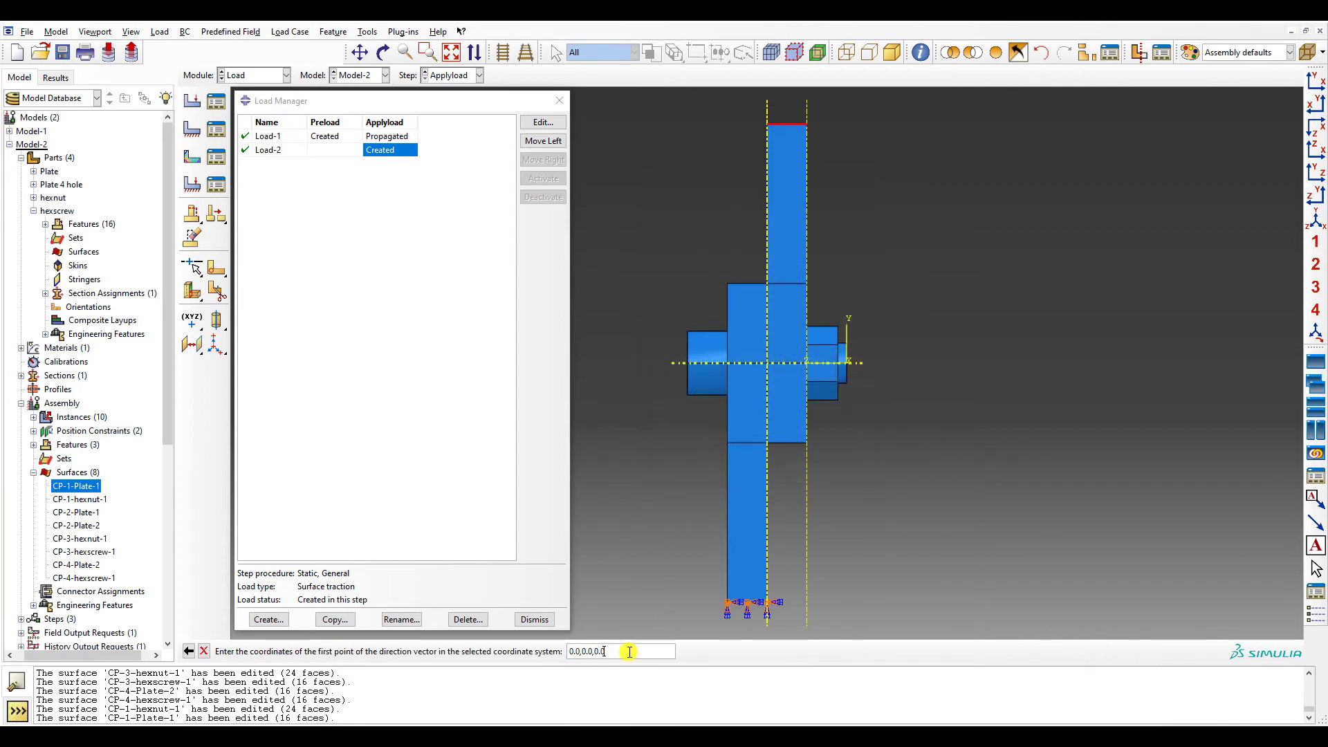
key(Return)
text(0,1)
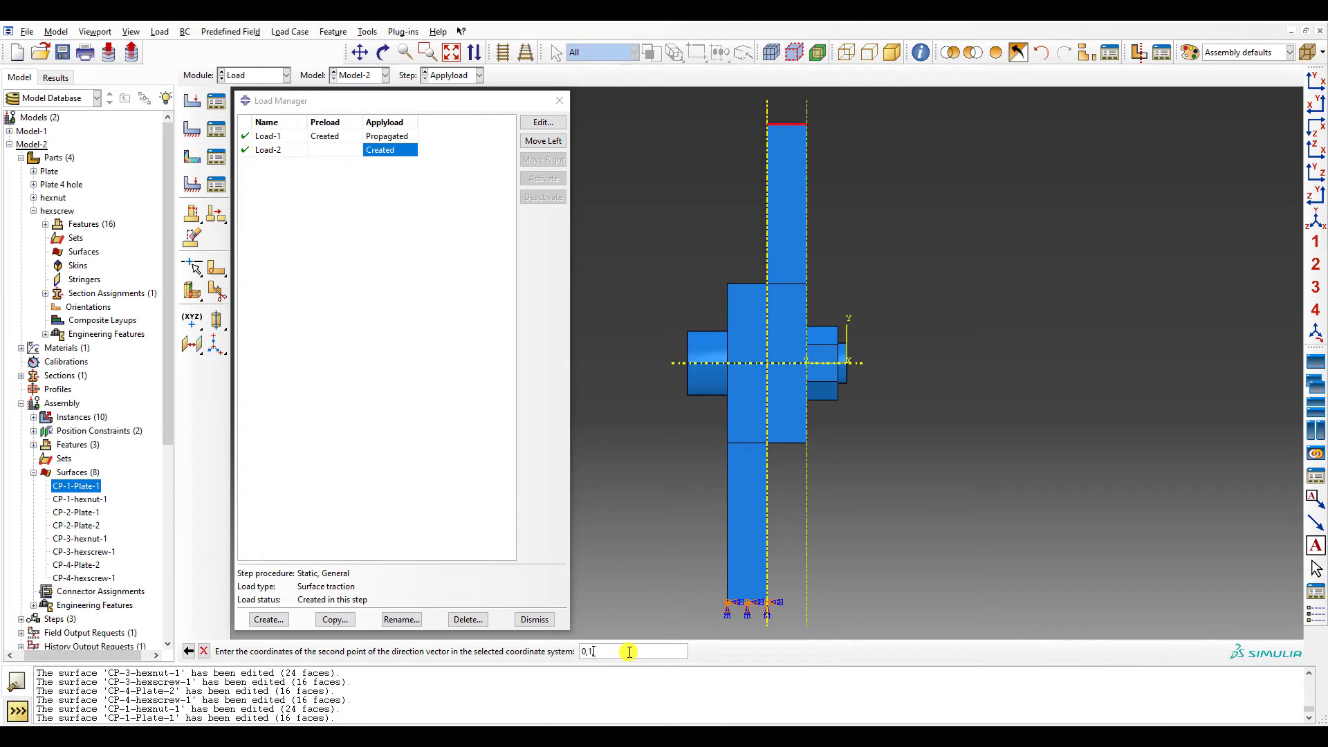
text(,0)
key(Return)
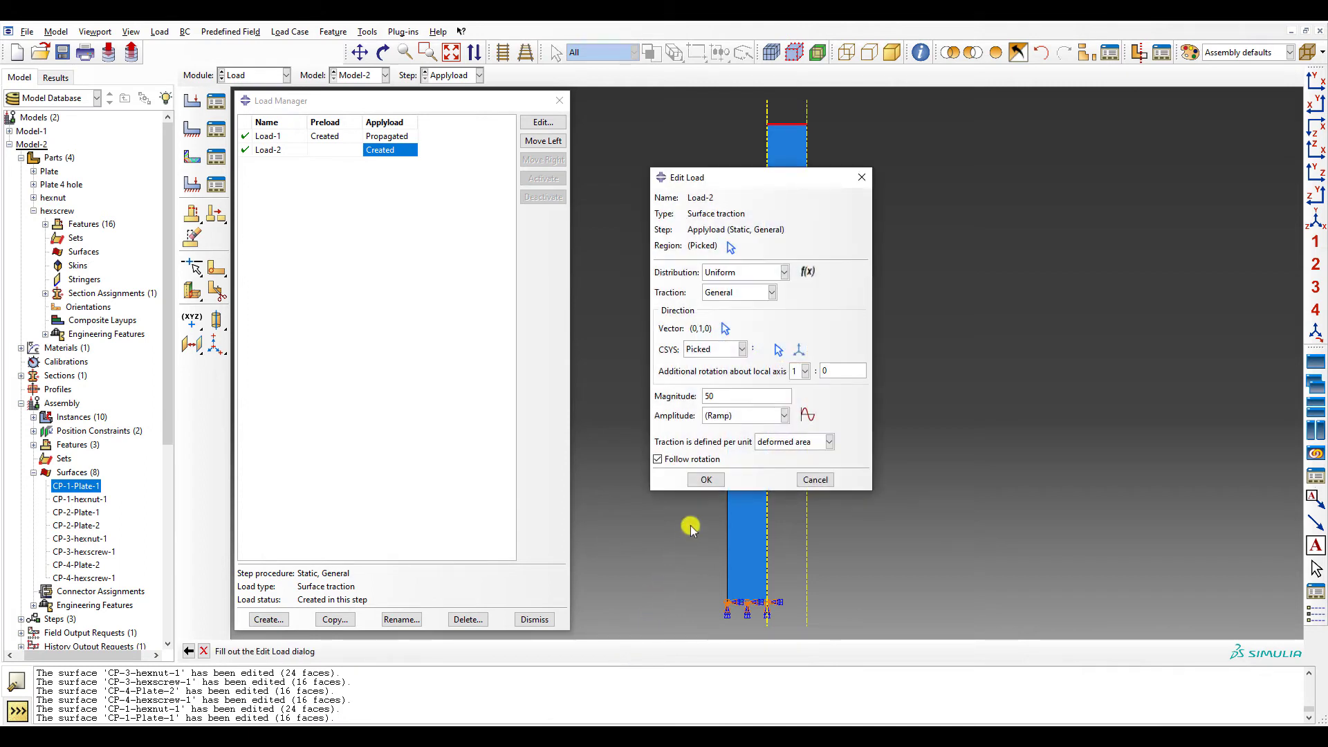
click(714, 480)
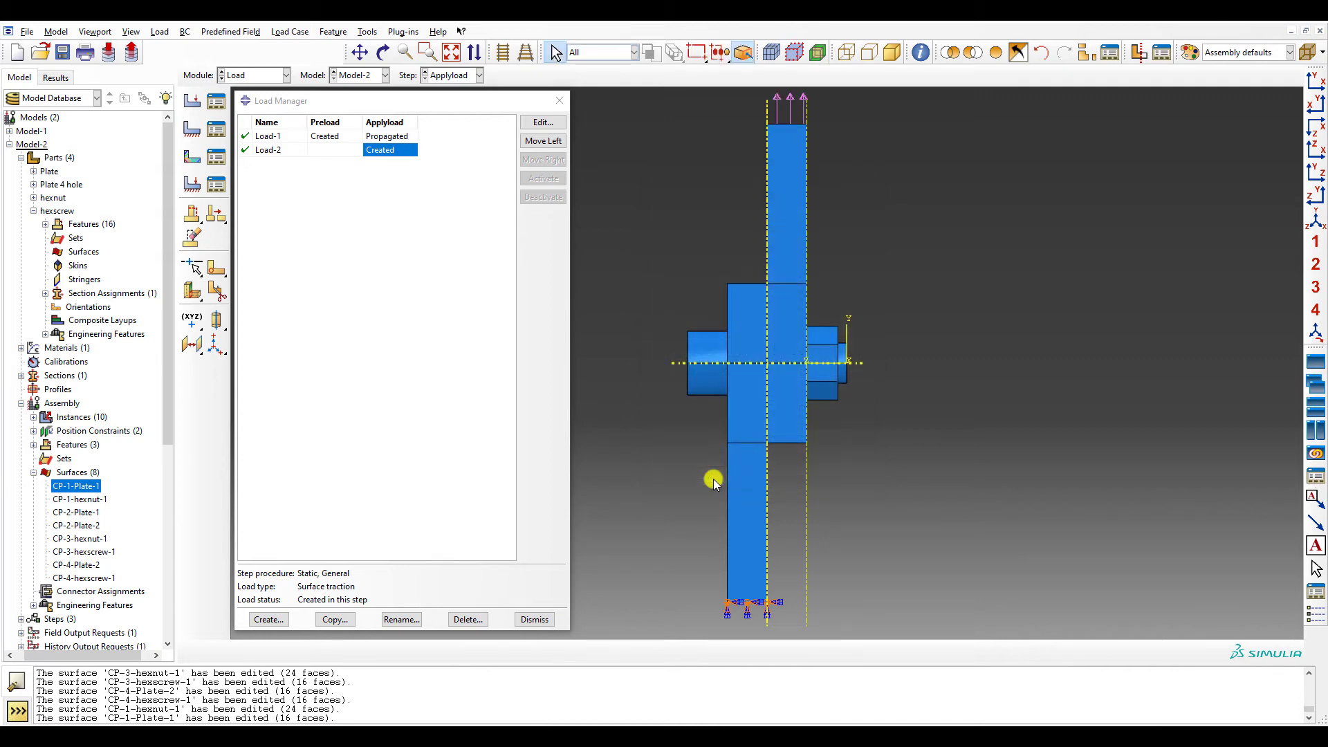
scroll(712, 479, up, 3)
ctrl+alt+drag(712, 478, 622, 267)
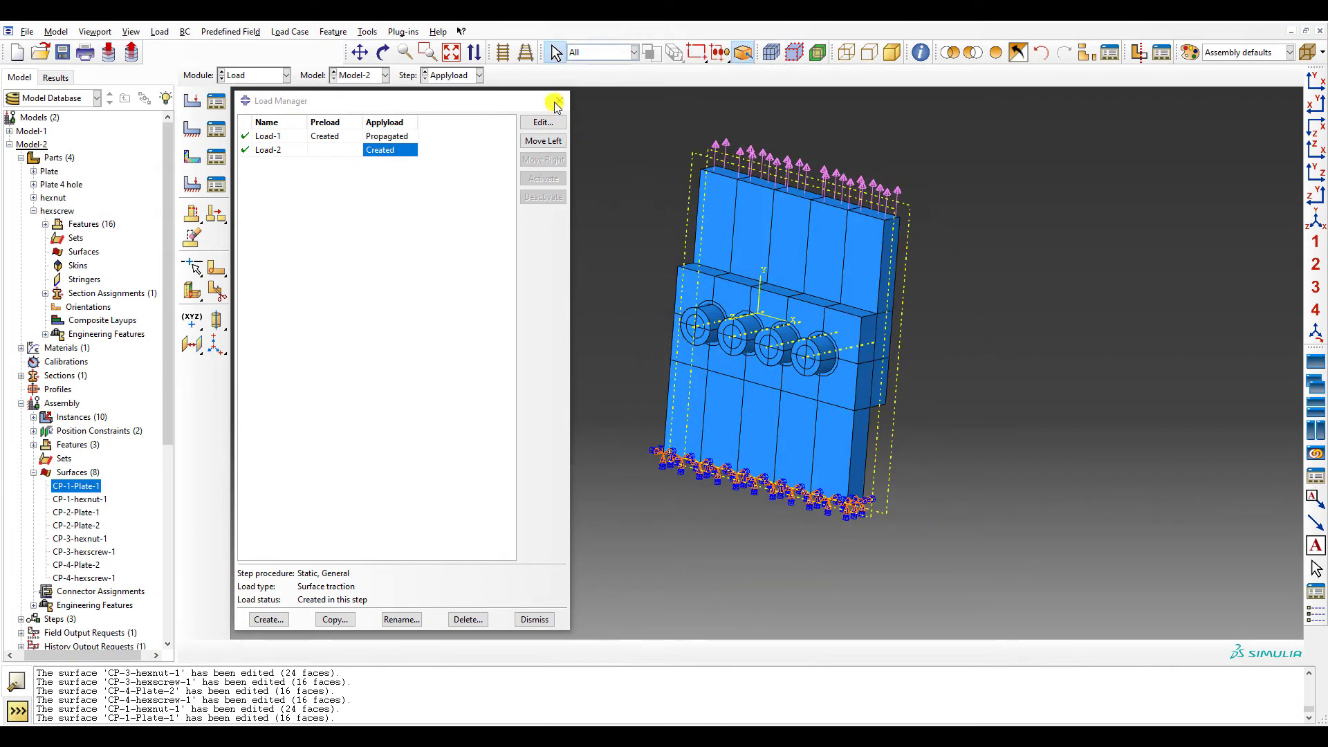
click(556, 101)
click(1314, 220)
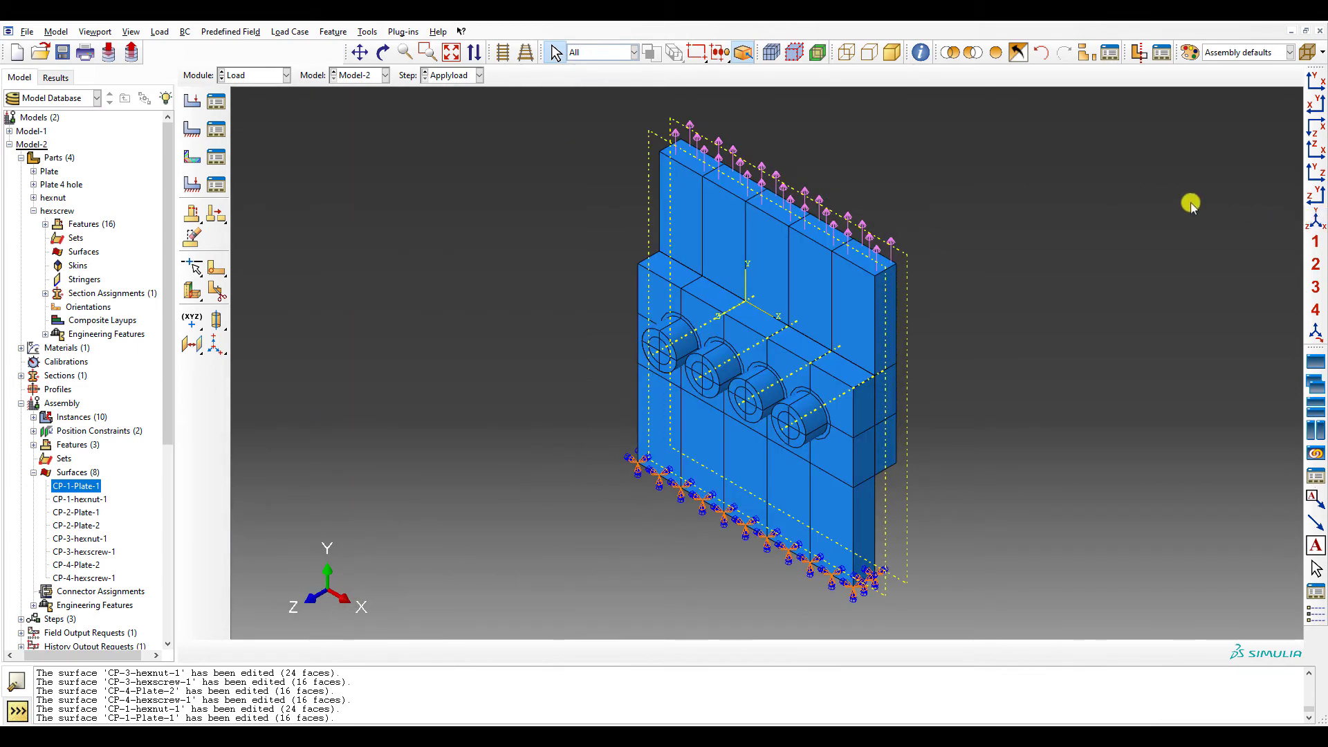
- Copy the analysis job BoltLoad_REV01 as BoltLoad_REV02 with Model-2 as its source model
click(256, 75)
click(239, 195)
click(216, 101)
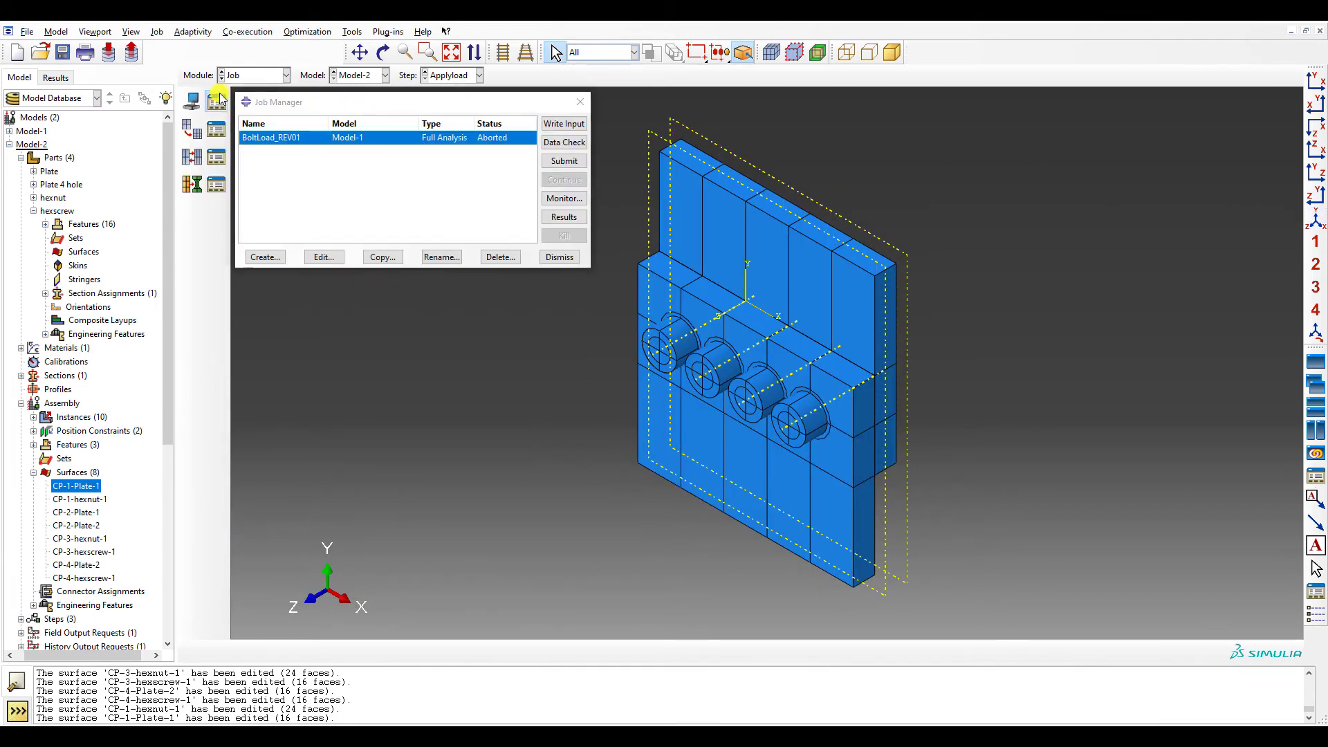
click(385, 258)
click(662, 188)
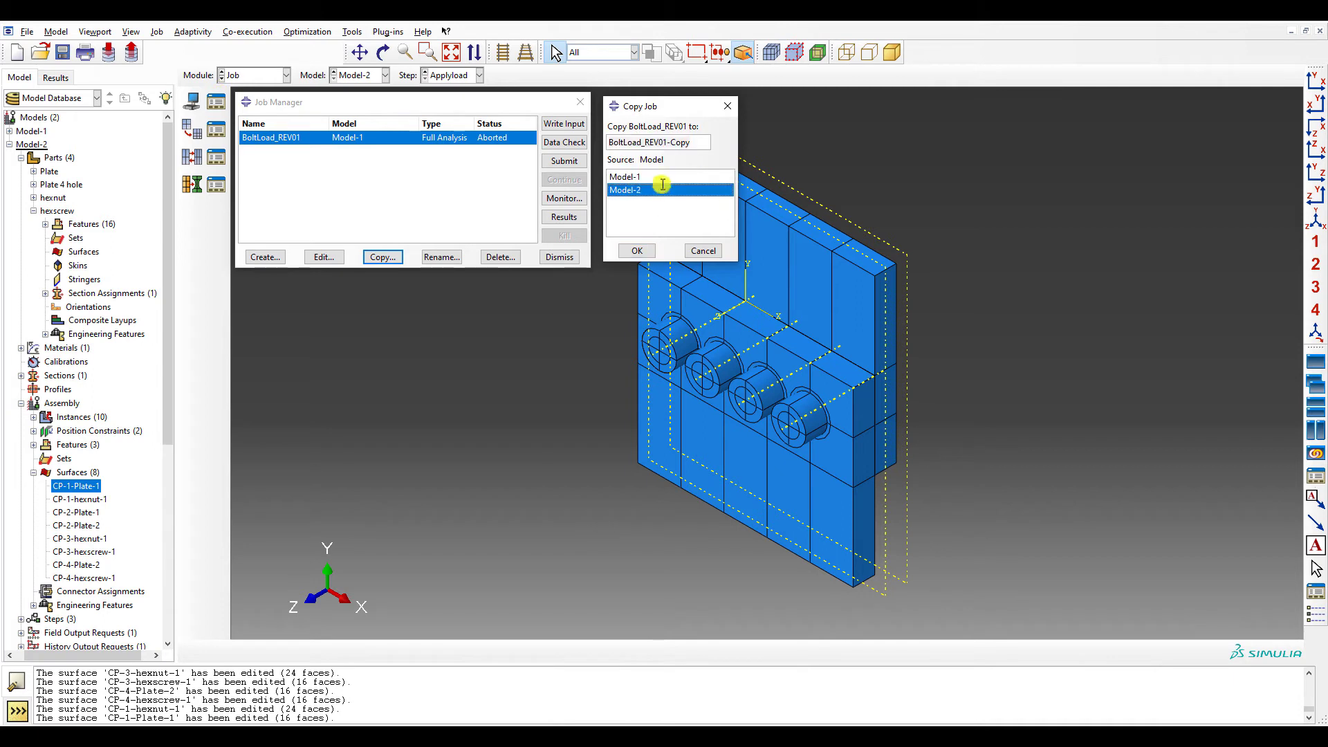
drag(663, 141, 802, 154)
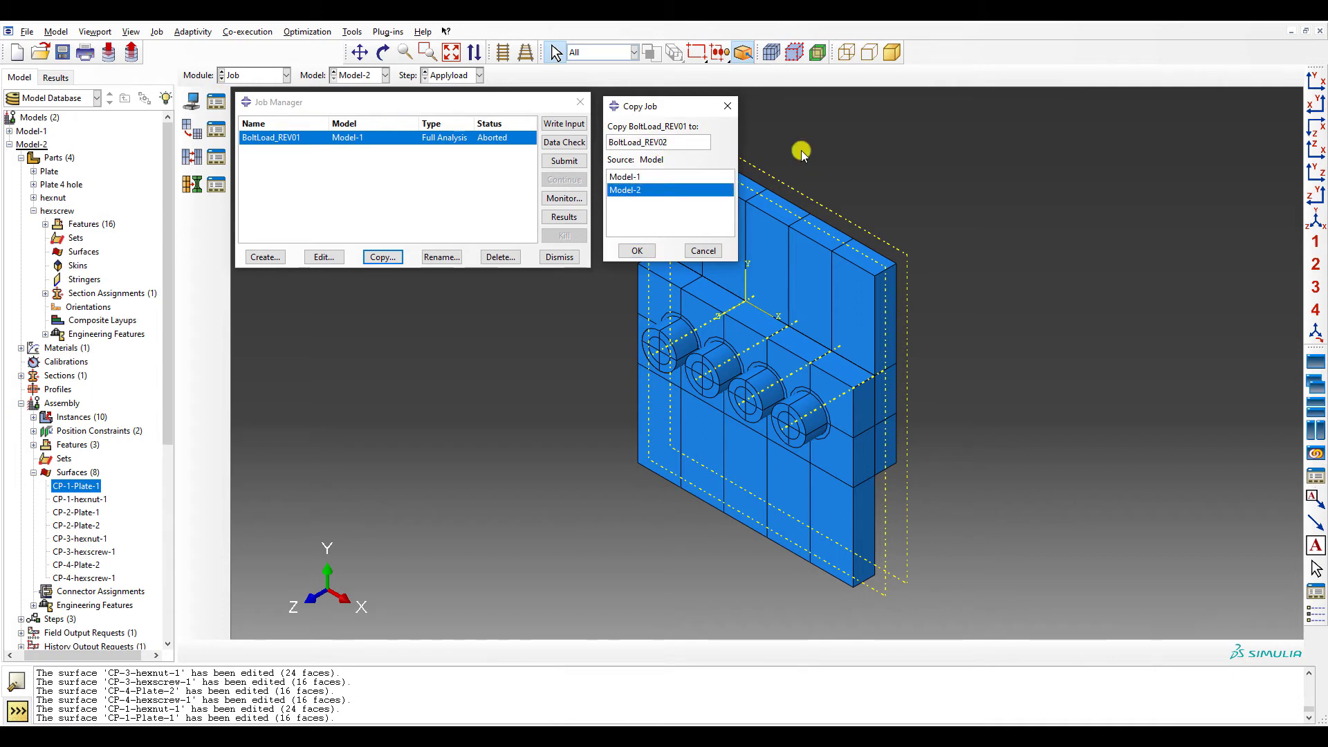
click(637, 250)
- Submit job BoltLoad_REV02 despite the missing history output and disjoint bolt load regions, and open its stress results
click(564, 161)
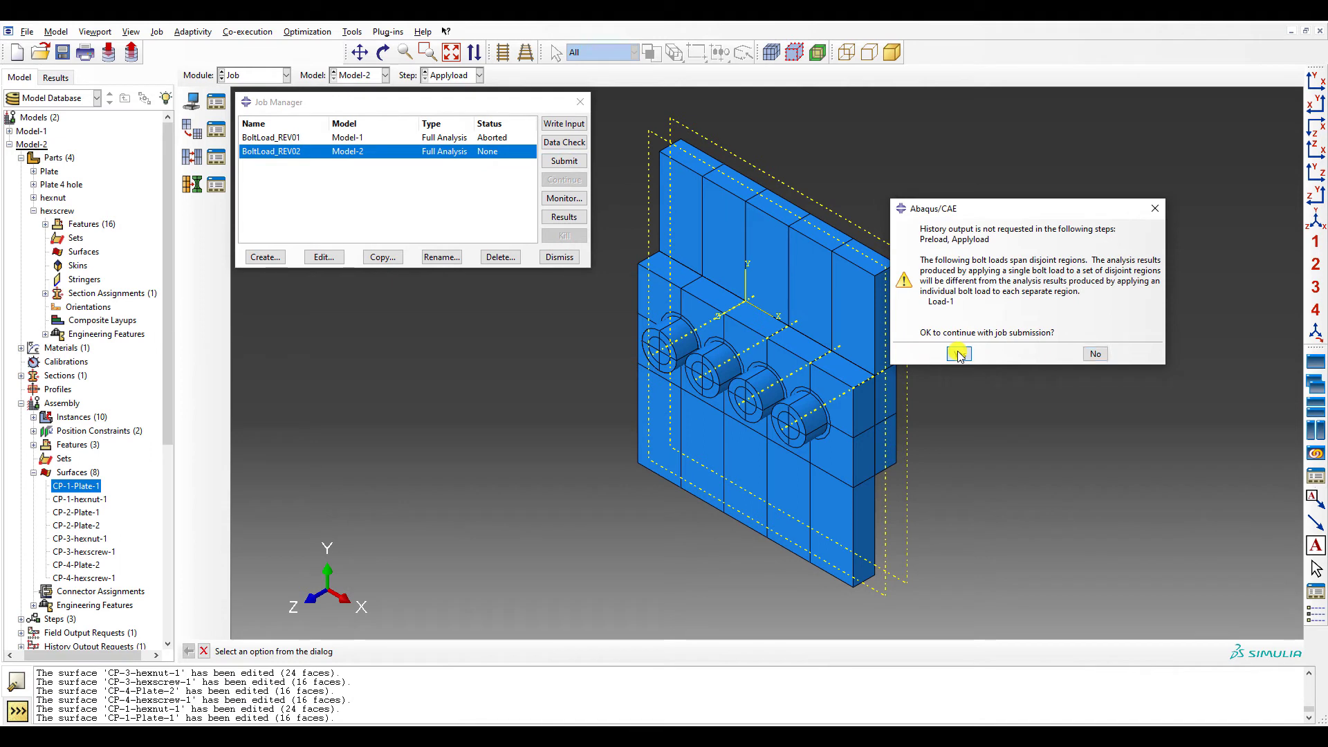
click(958, 354)
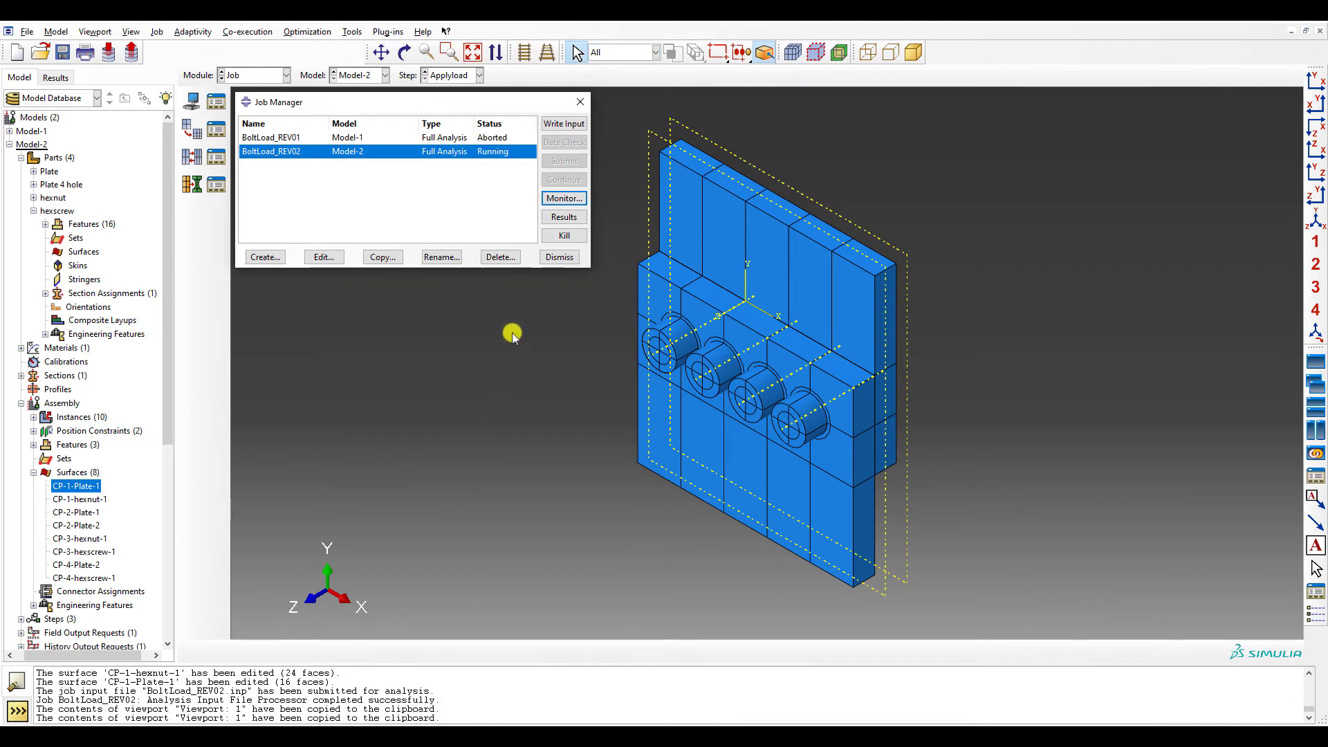
click(564, 216)
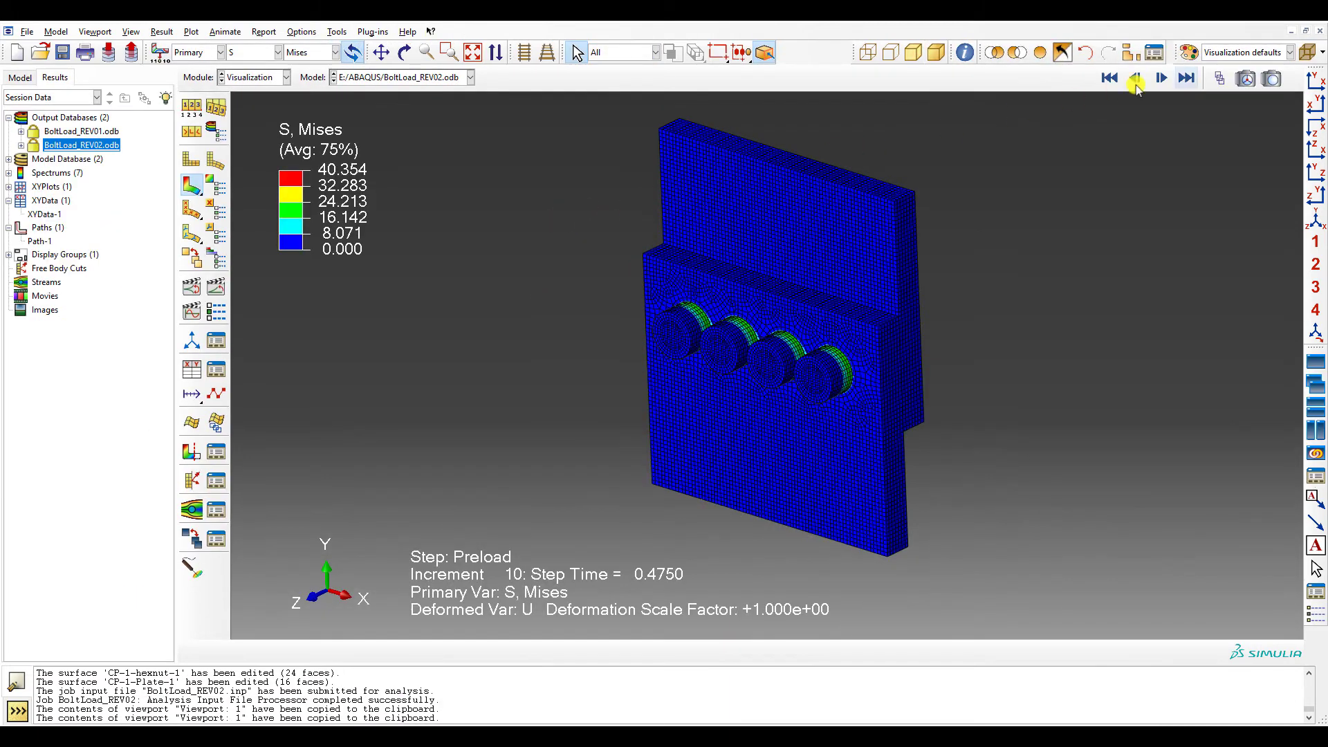
click(1217, 78)
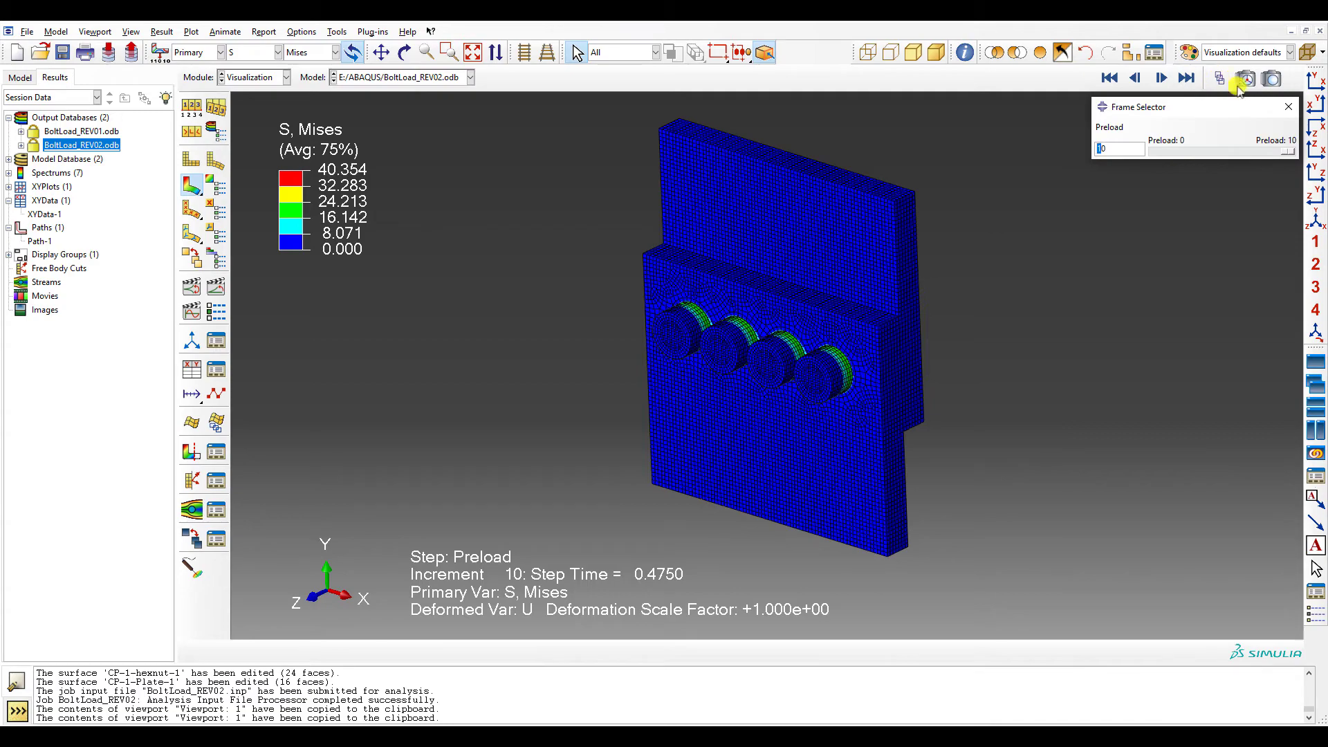
click(1287, 107)
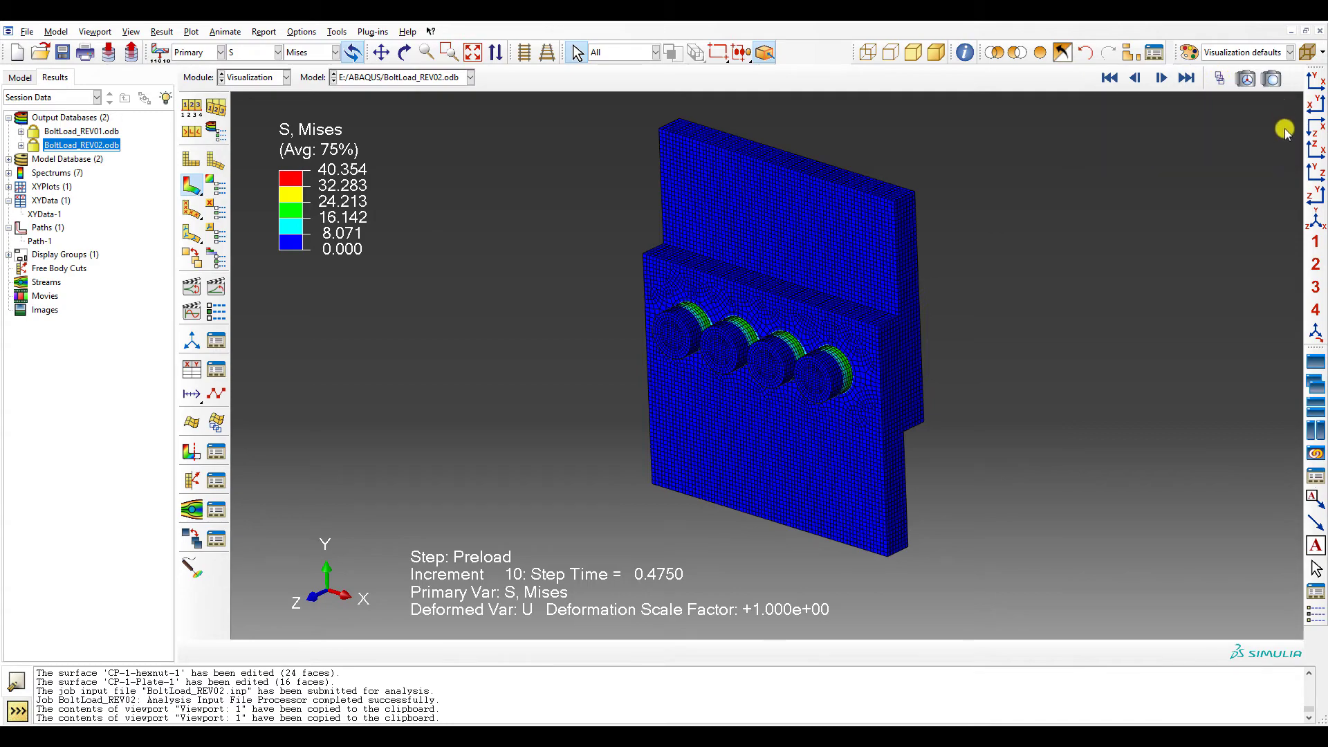
- Create a second viewport, tile both side by side, and plot deformed contours of BoltLoad_REV01.odb in Viewport 1
click(1316, 359)
click(1316, 431)
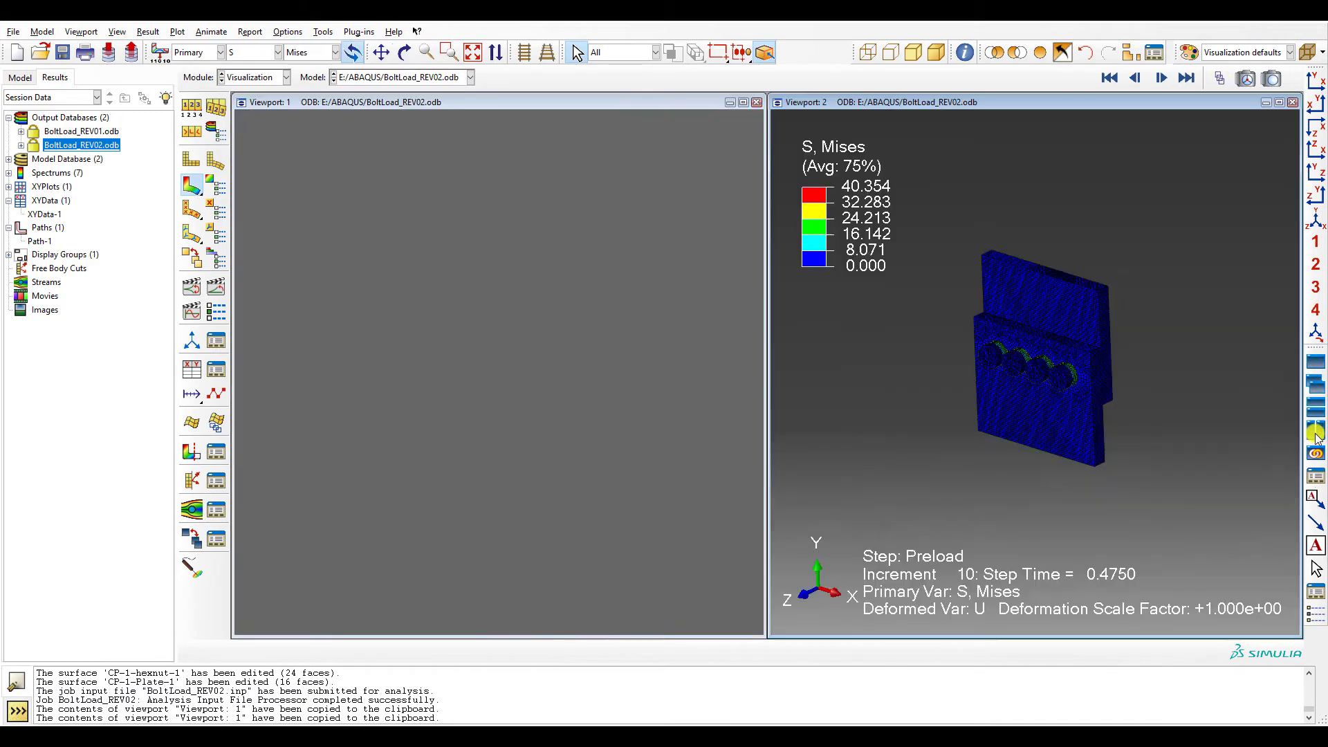
click(755, 135)
double_click(82, 130)
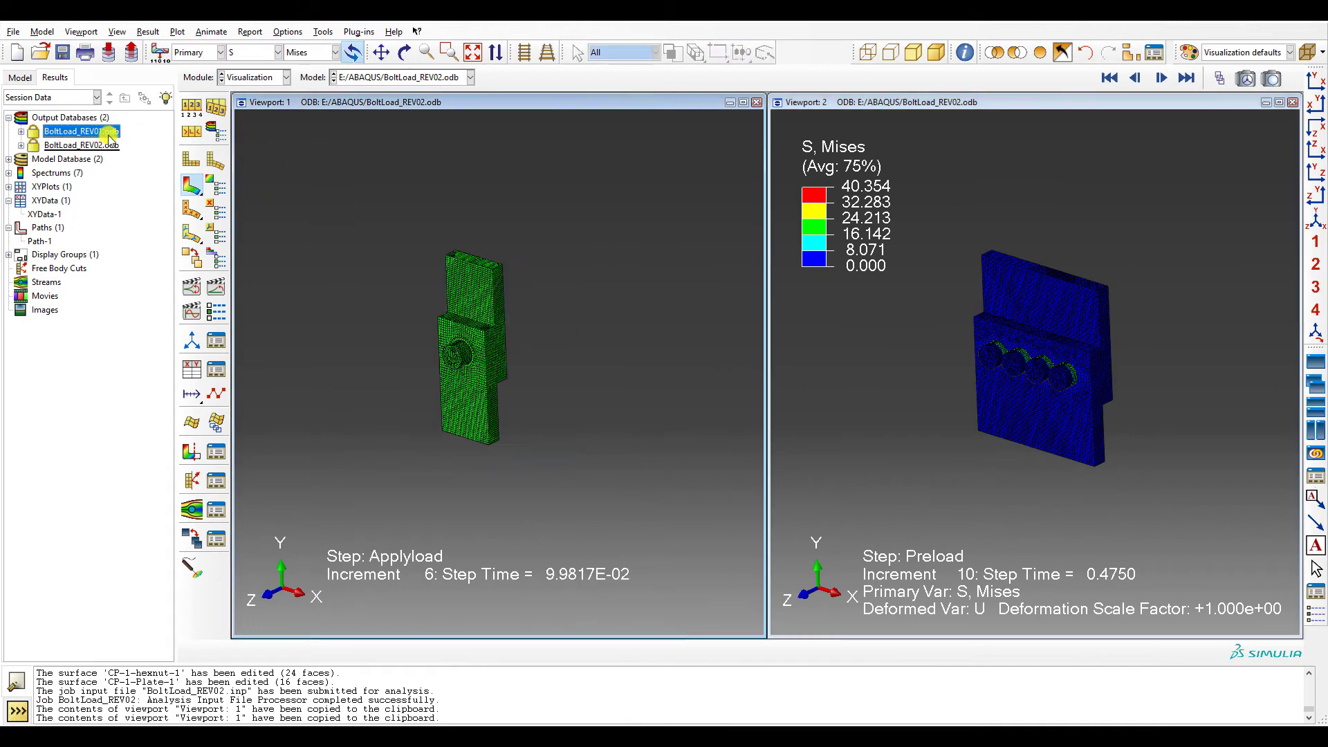
click(191, 185)
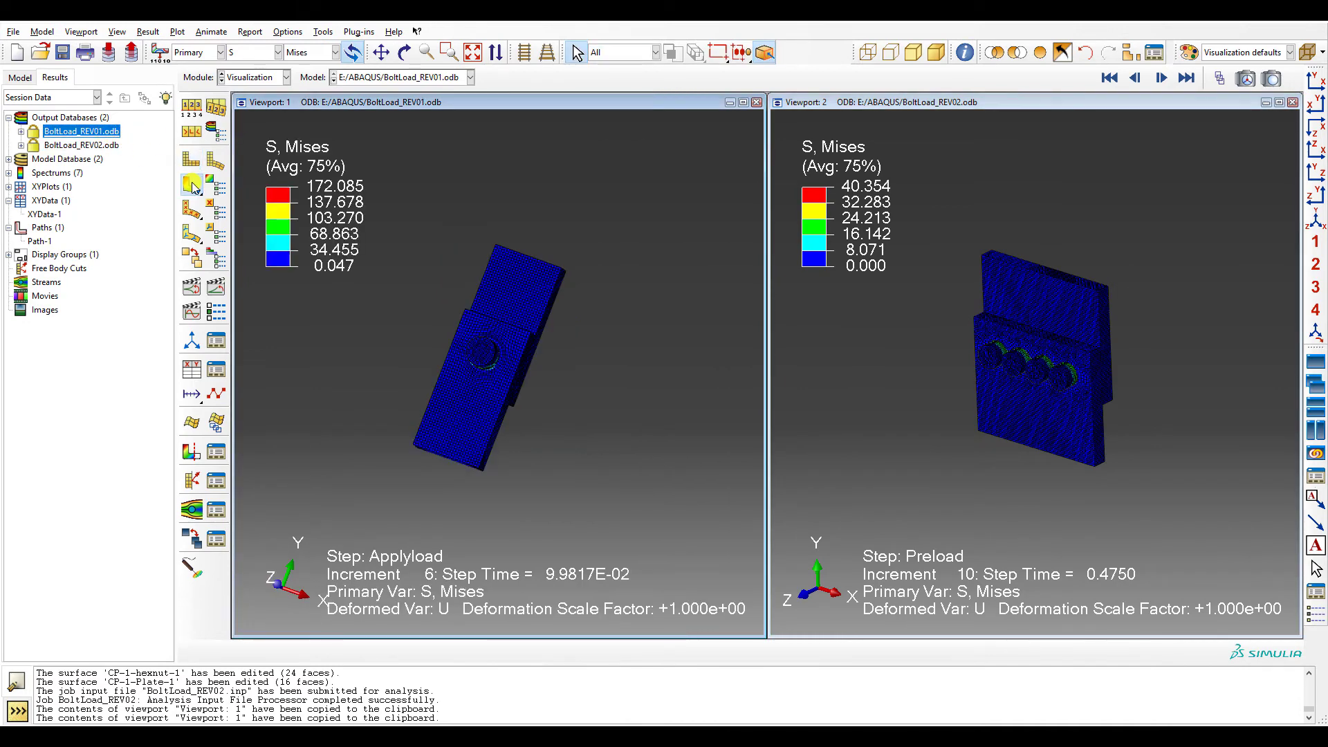
- Section the BoltLoad_REV01 result with the X-plane view cut, facing the YZ plane, and plot contours on the undeformed shape
click(191, 450)
click(1316, 199)
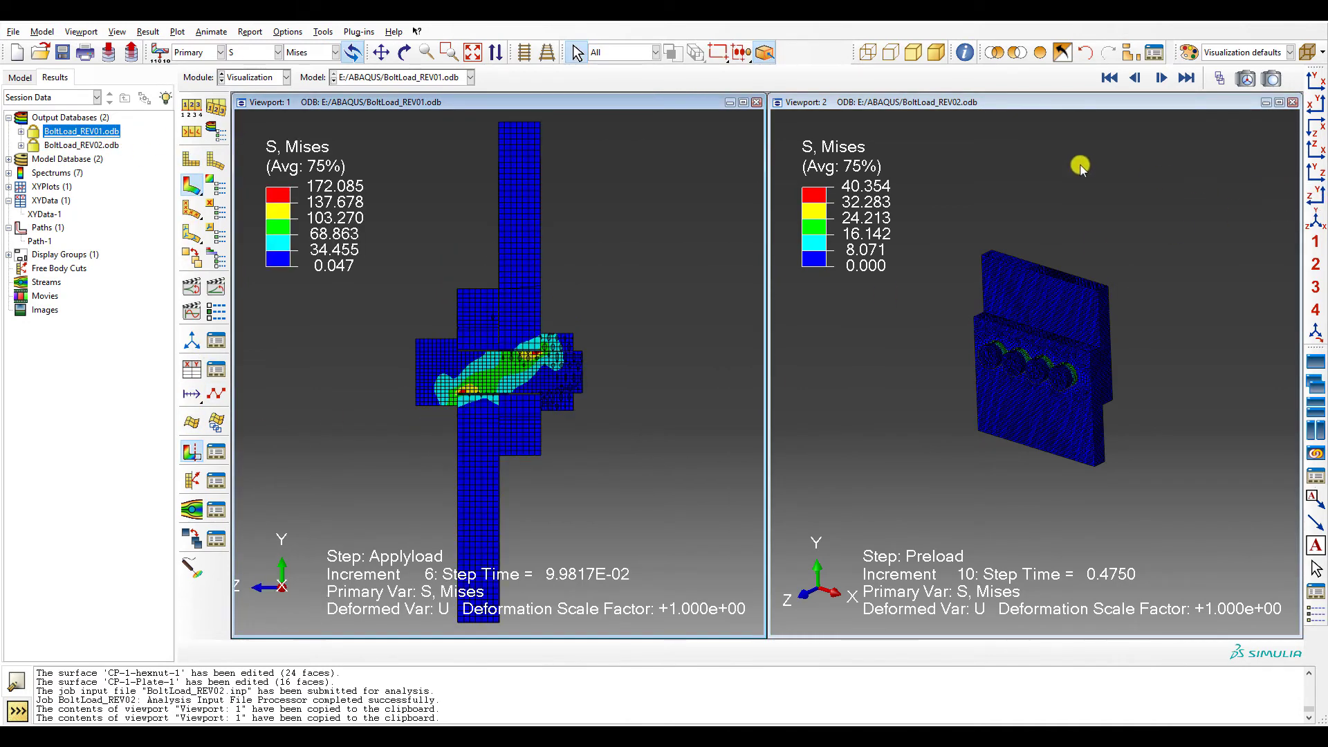
click(256, 52)
click(255, 52)
drag(192, 186, 241, 185)
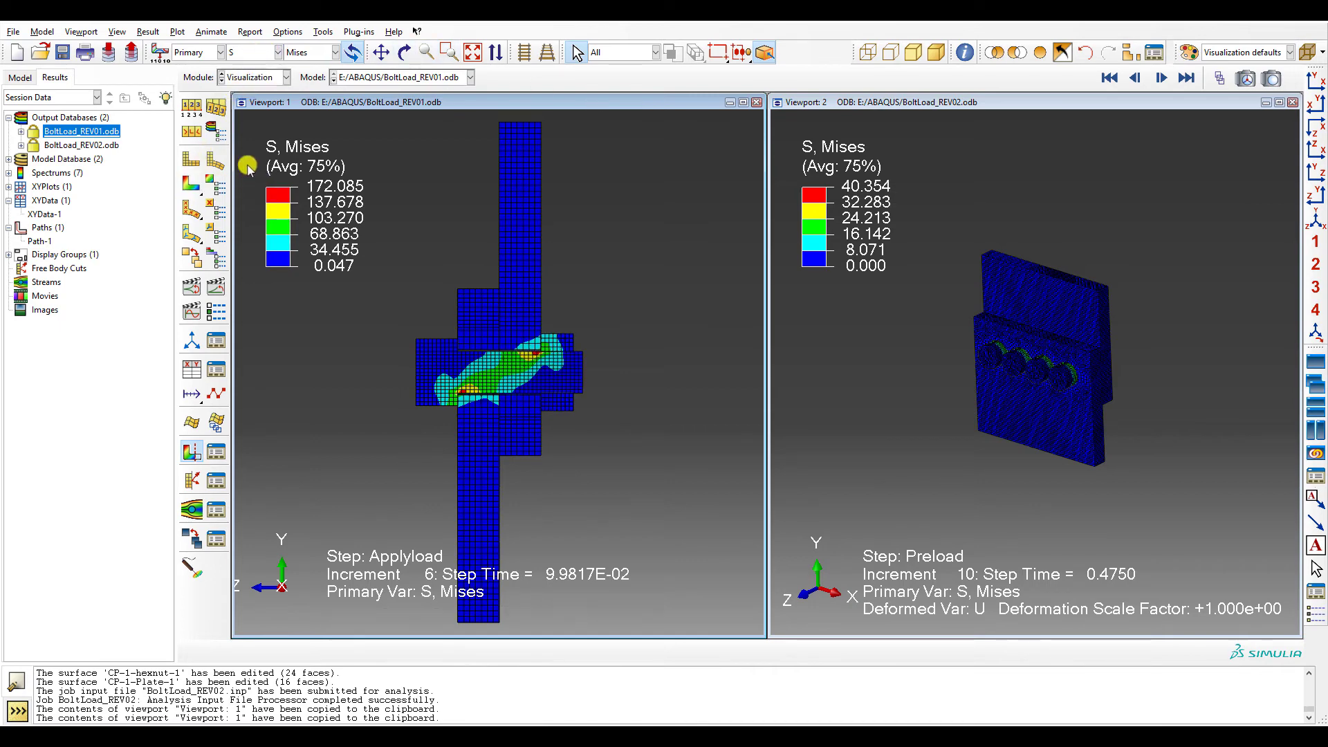
- Plot stress component S33 for BoltLoad_REV01 at the last frame of the Preload step
click(310, 52)
click(311, 201)
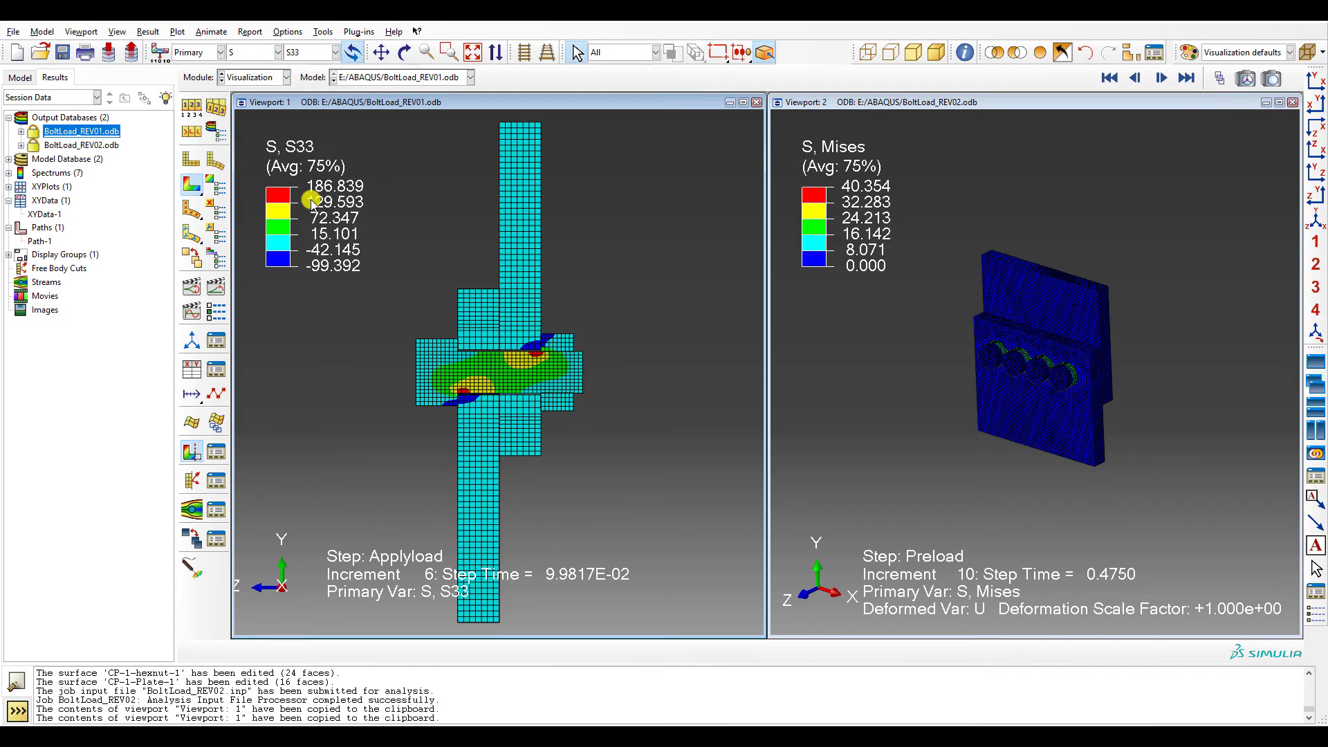
click(1113, 78)
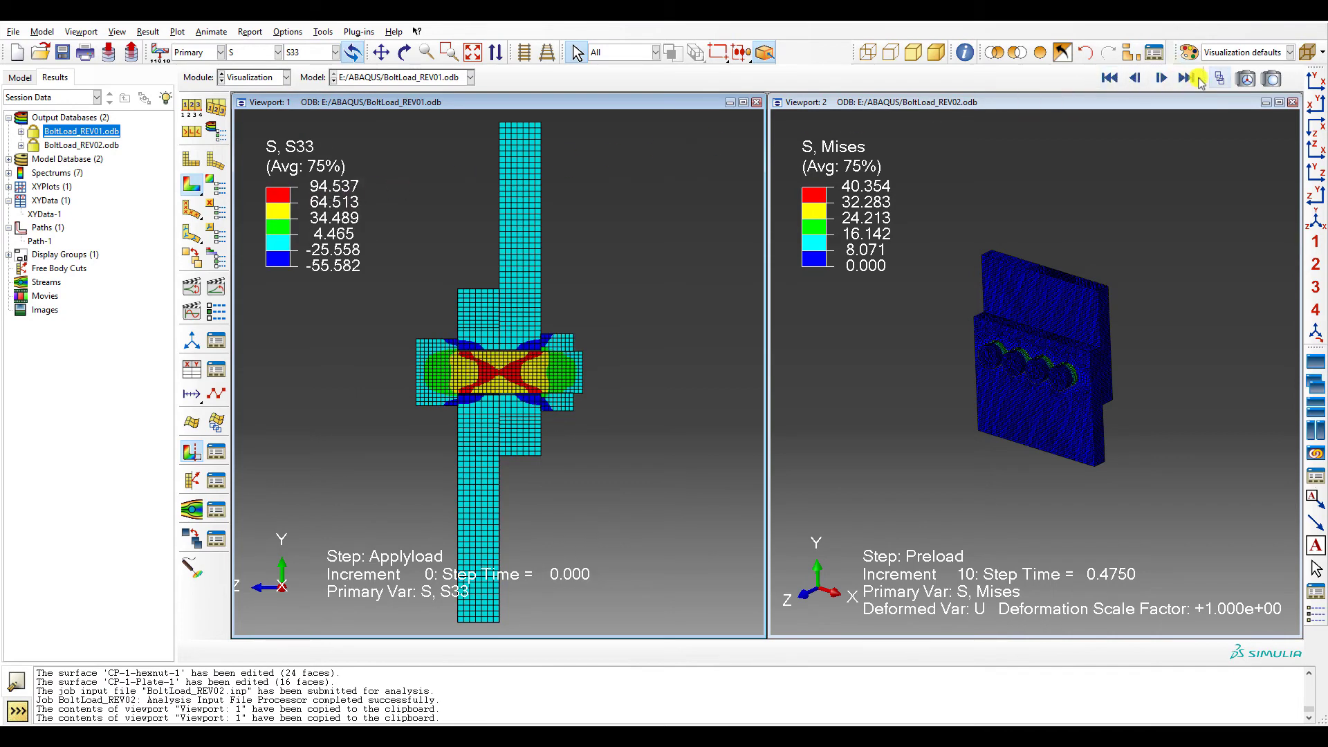
click(1217, 78)
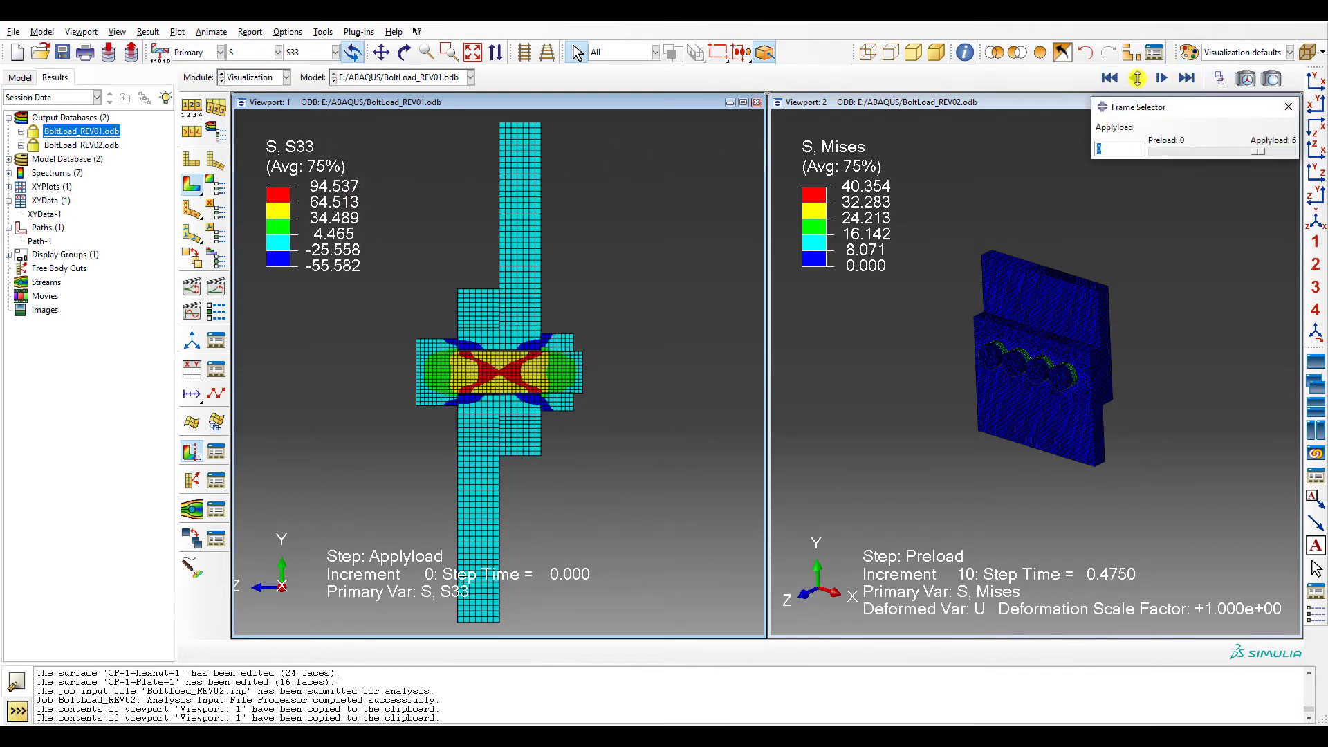
click(1134, 78)
click(1287, 106)
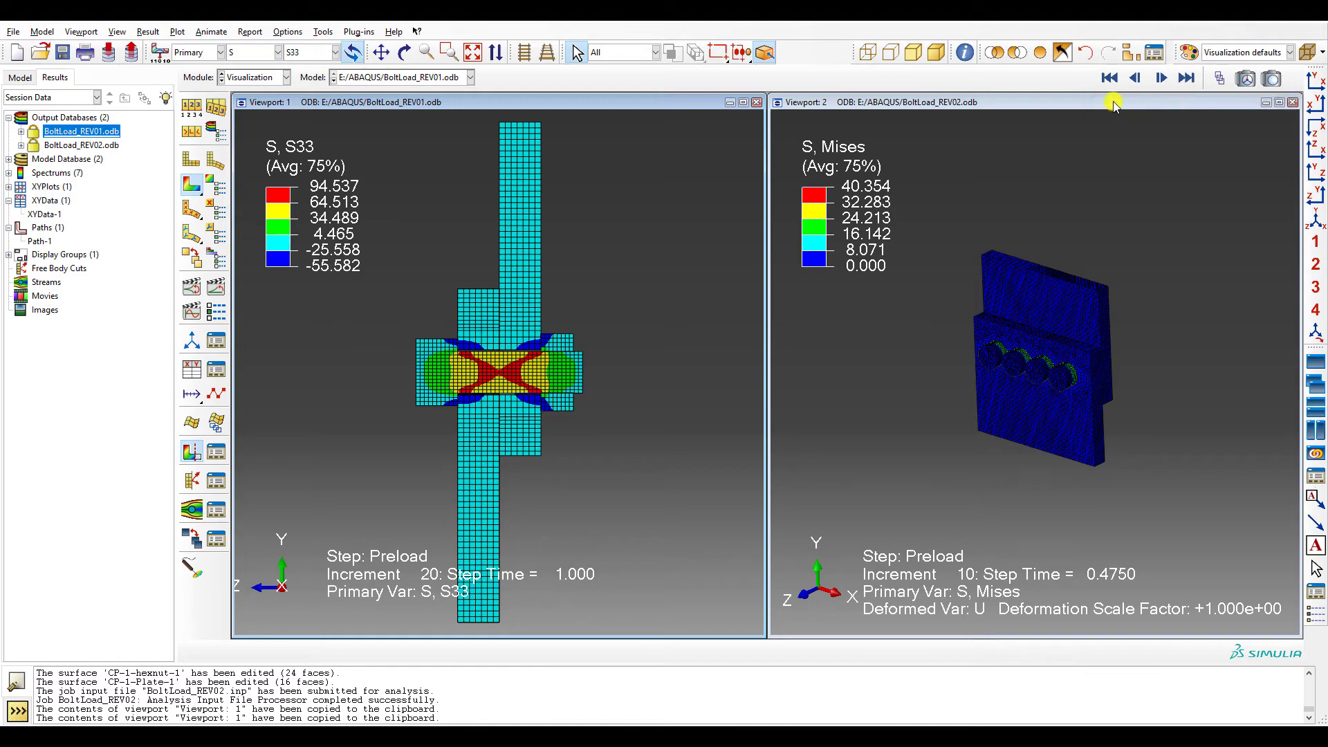
- Section the BoltLoad_REV02 result in Viewport 2 with the X-plane view cut at position 20
click(1113, 104)
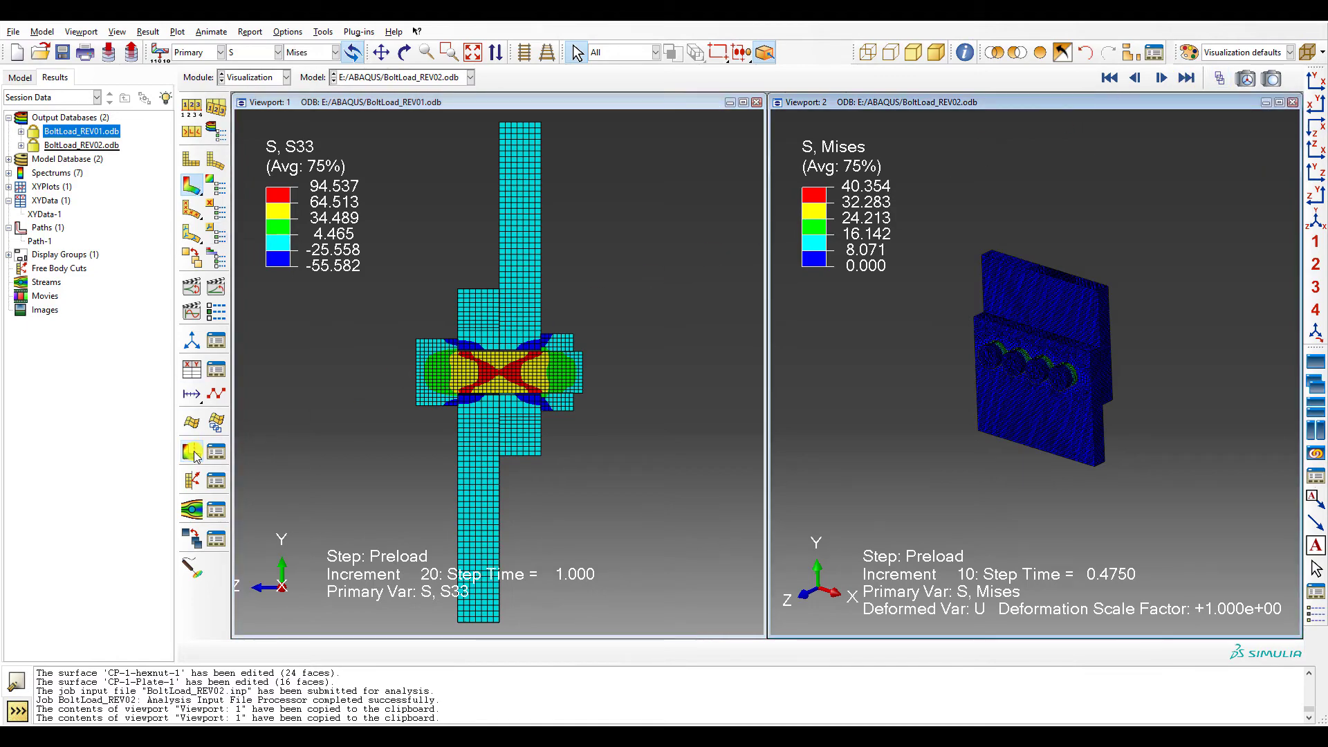
click(193, 452)
scroll(1042, 361, down, 6)
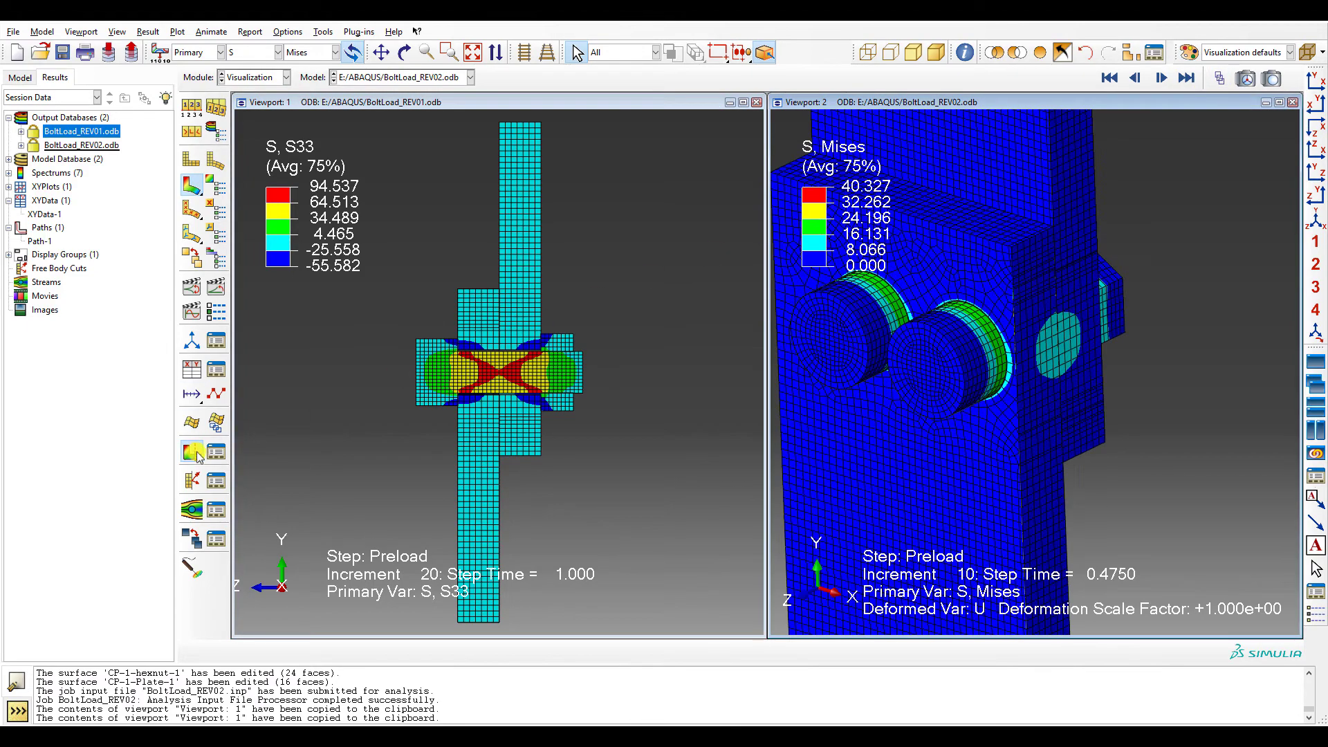
click(207, 454)
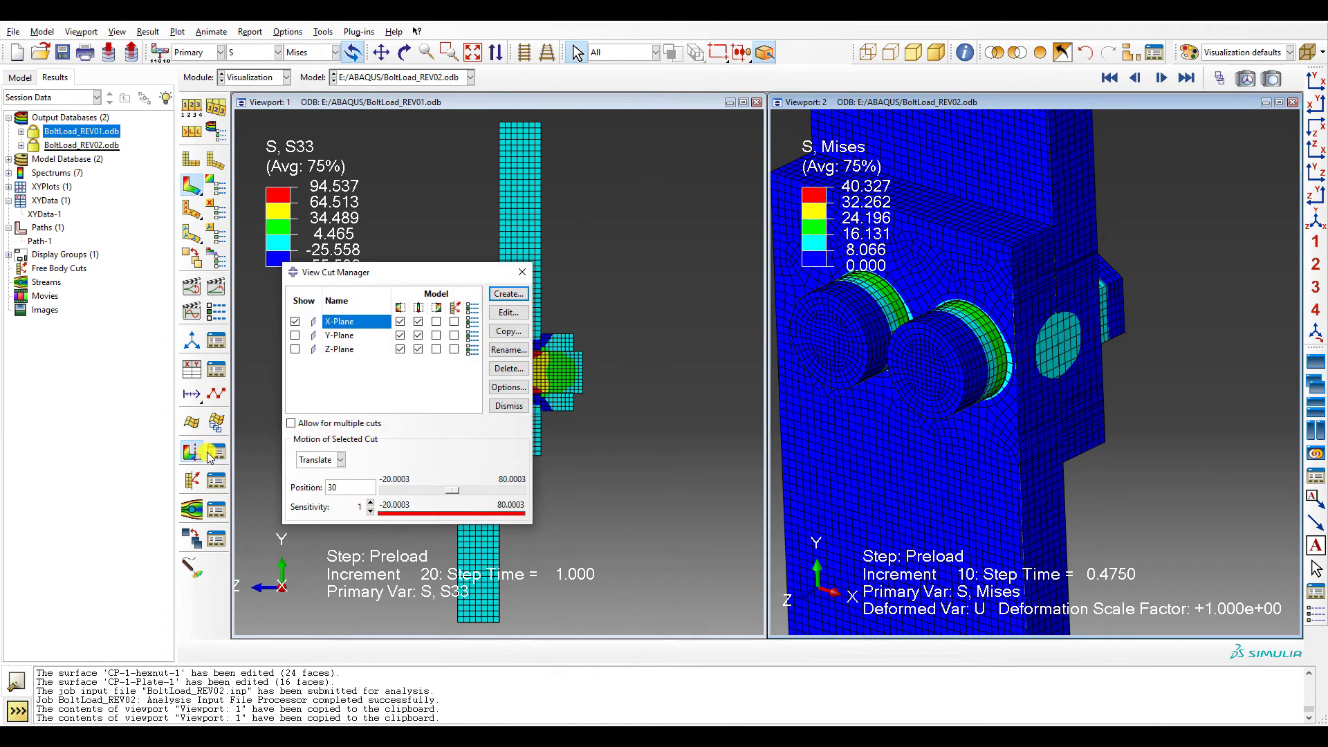
drag(351, 487, 302, 486)
text(20)
key(Return)
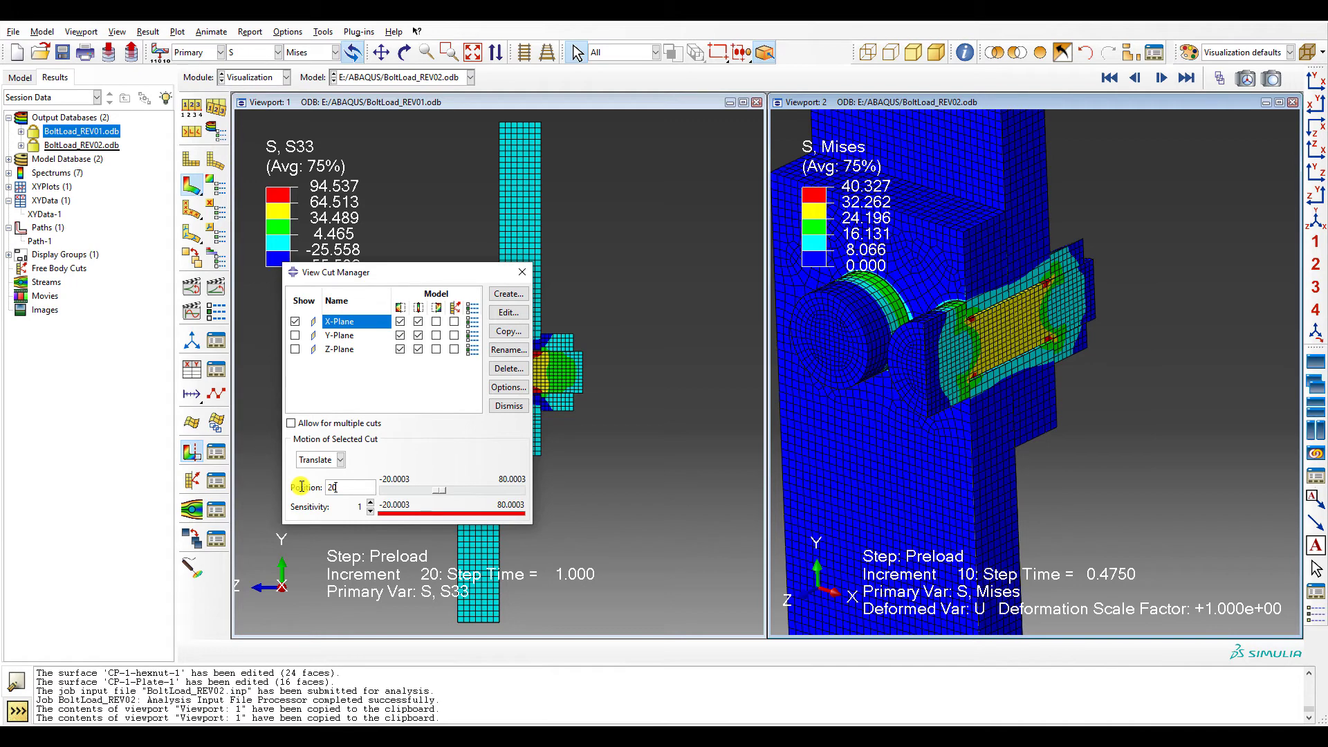
click(522, 272)
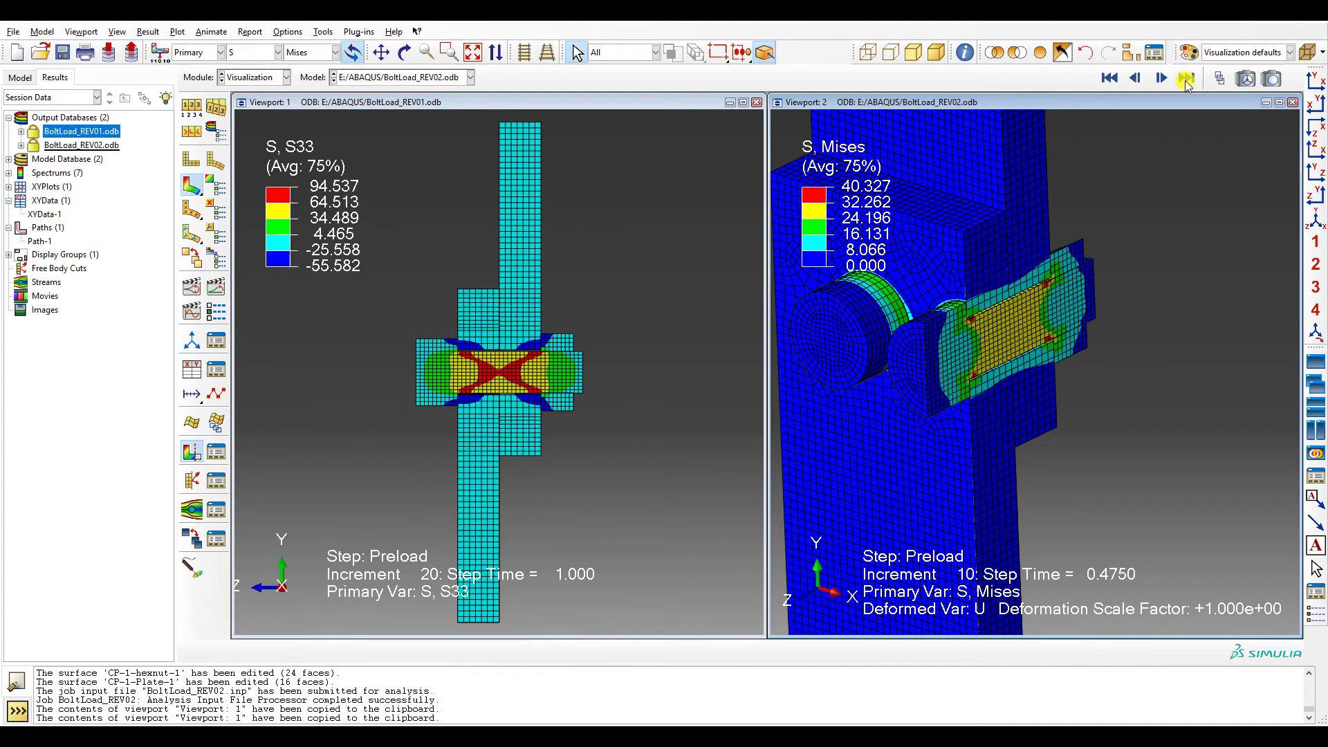
- Plot stress component S33 for the sectioned BoltLoad_REV02 result in Viewport 2, facing the YZ plane
click(1219, 78)
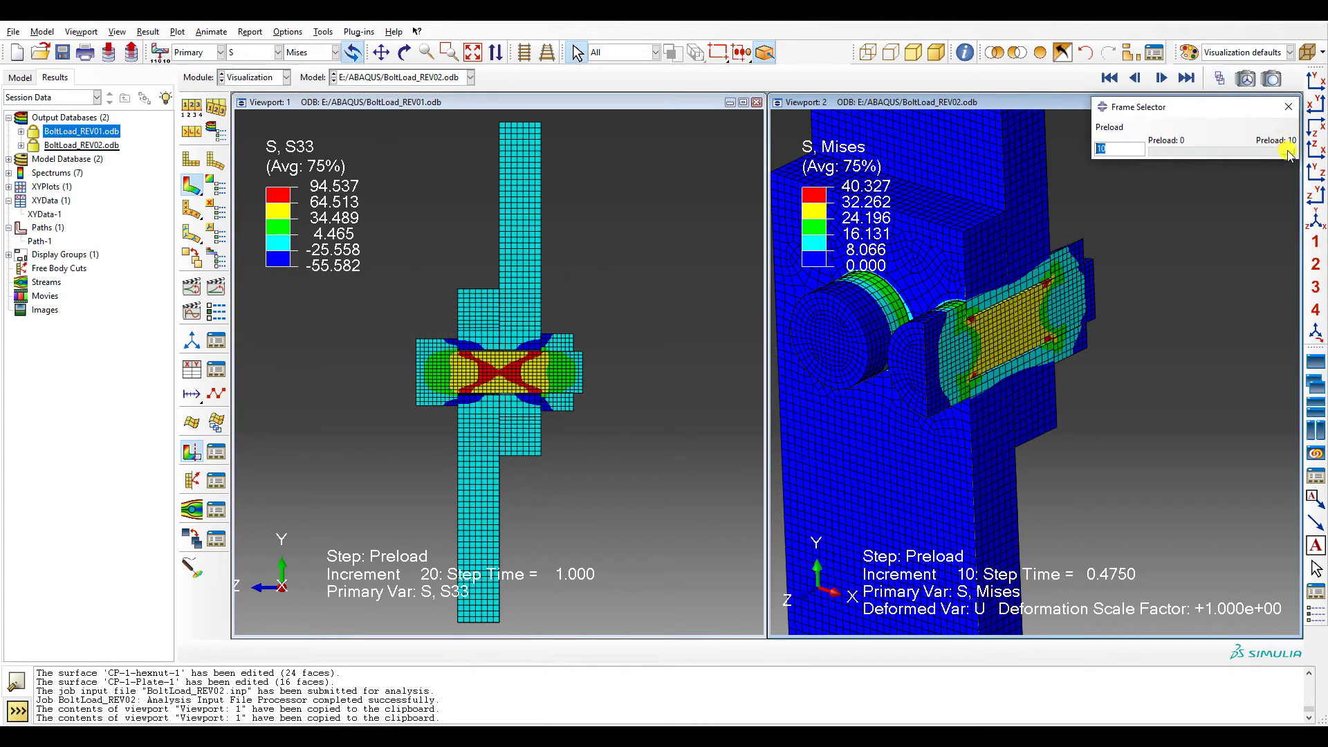
click(1286, 108)
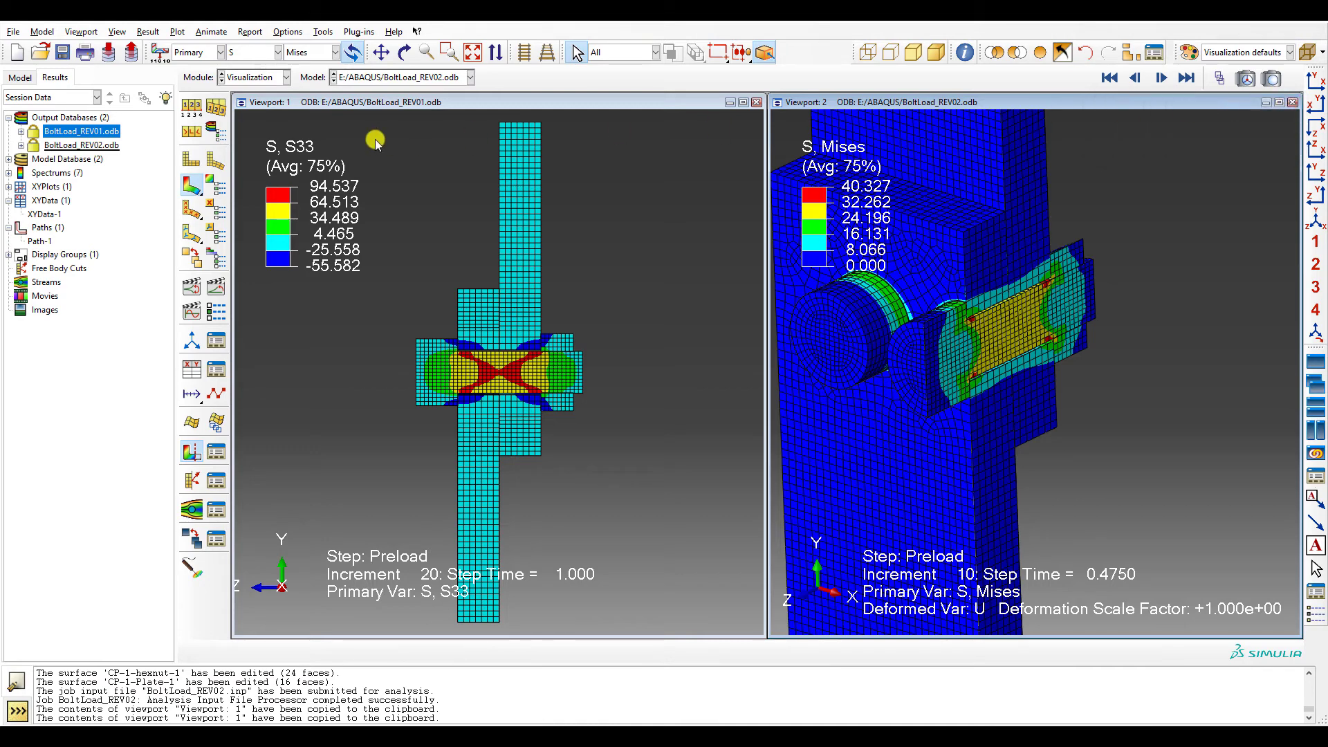
click(300, 54)
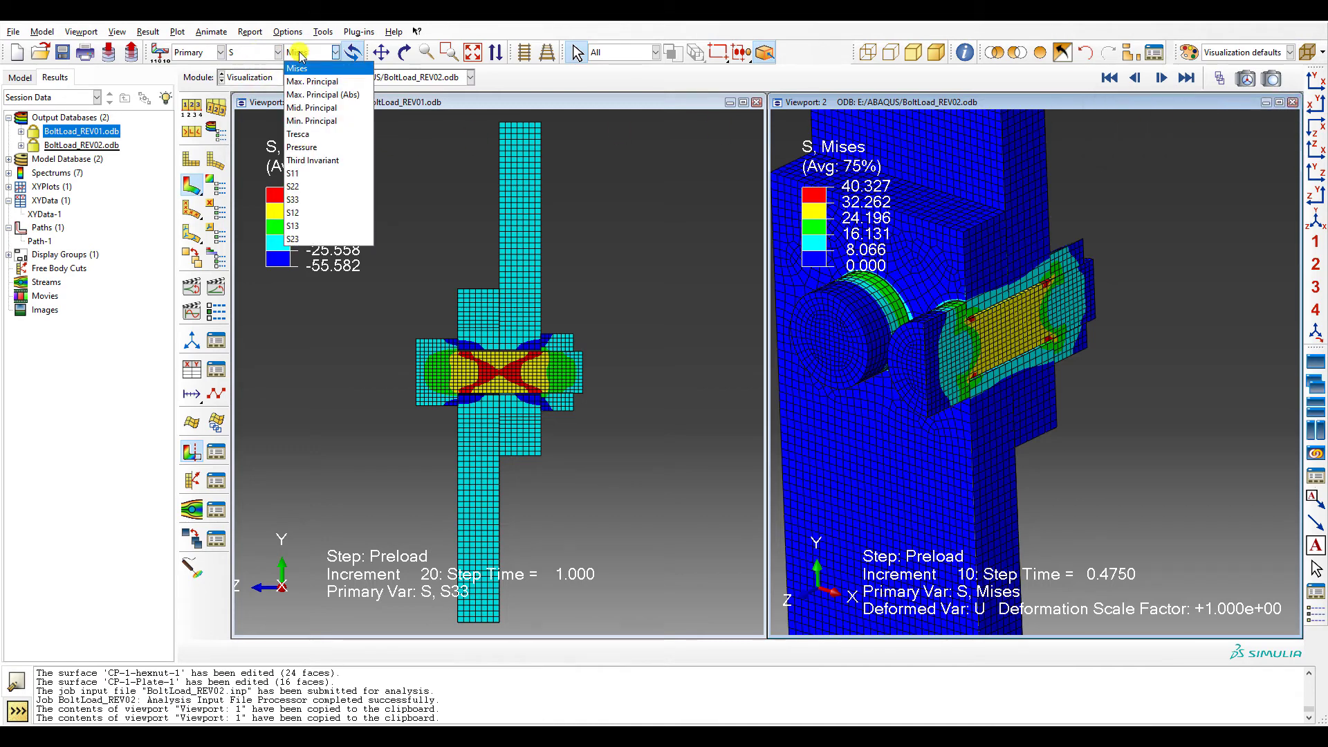
click(296, 199)
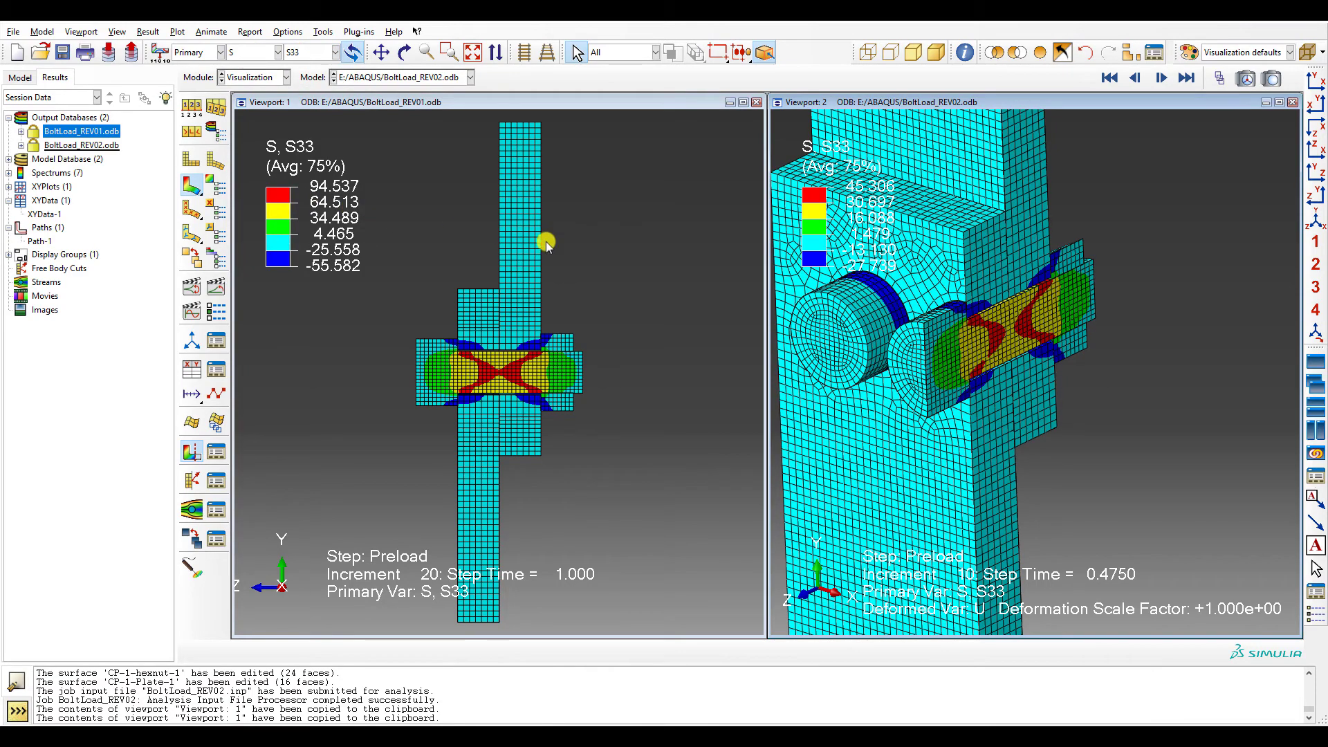
scroll(1179, 353, down, 5)
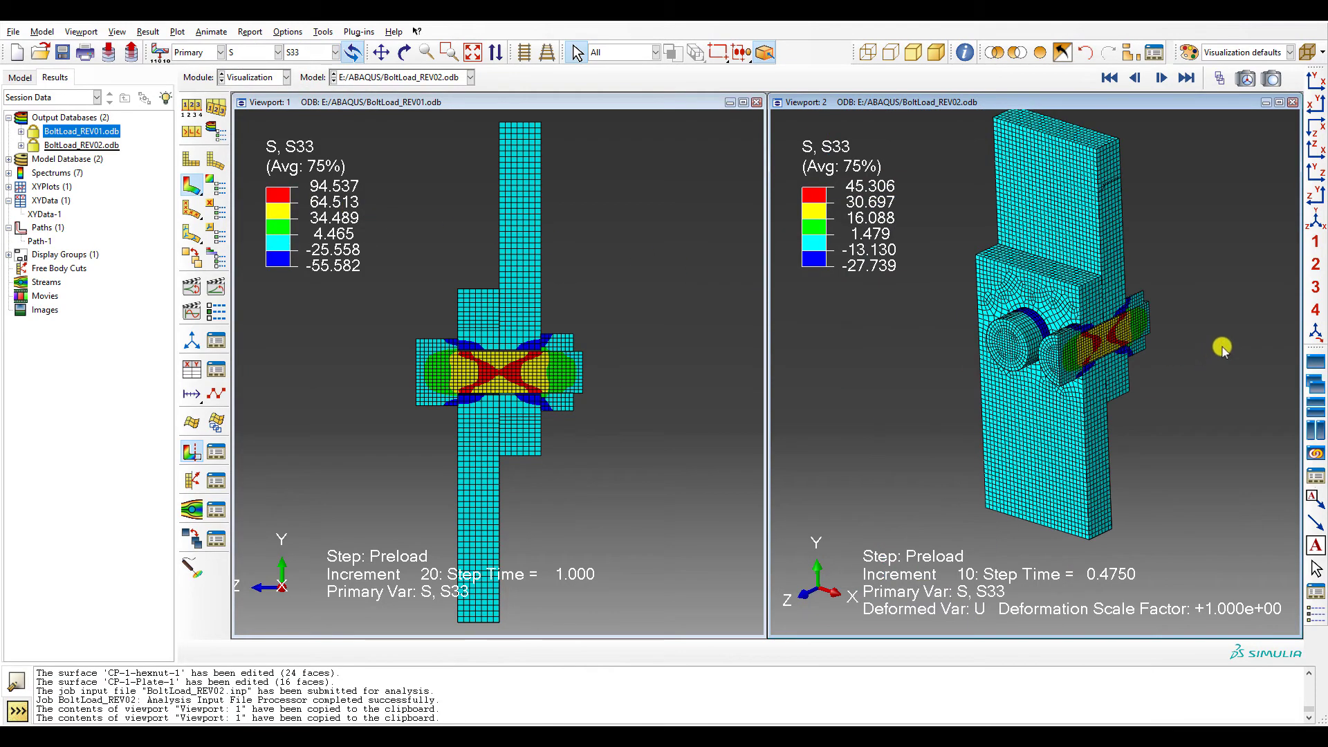
click(1313, 197)
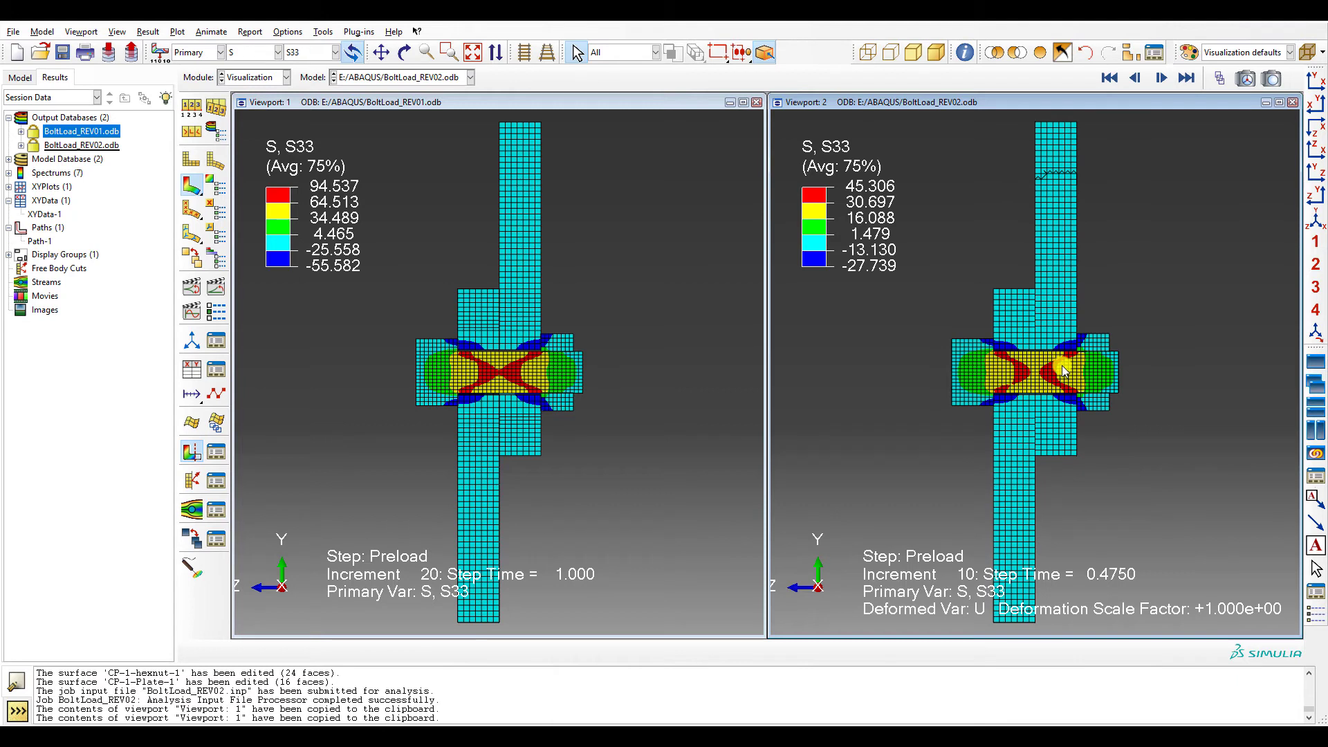